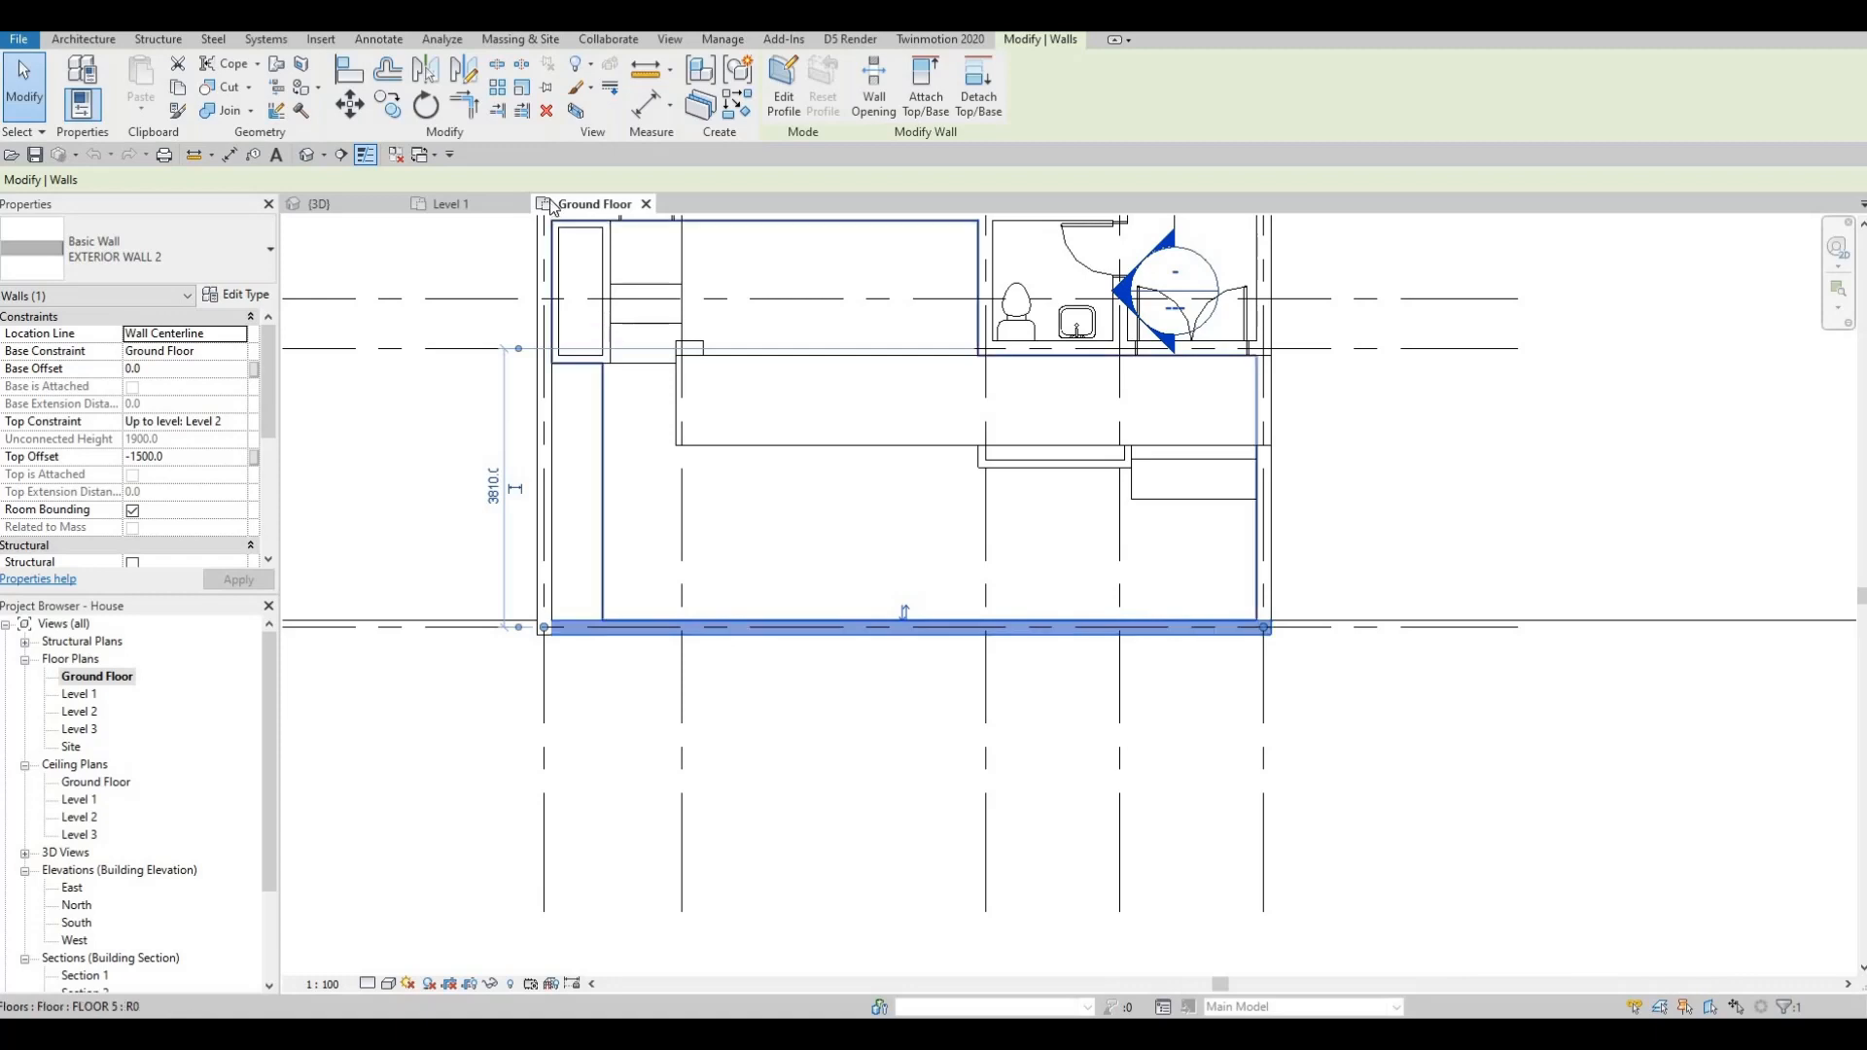
# - Split the front boundary wall about 1400 mm from its left end, near the middle grid line, and about 1800 and 300 mm from its right end
pyautogui.press('s')
pyautogui.press('l')
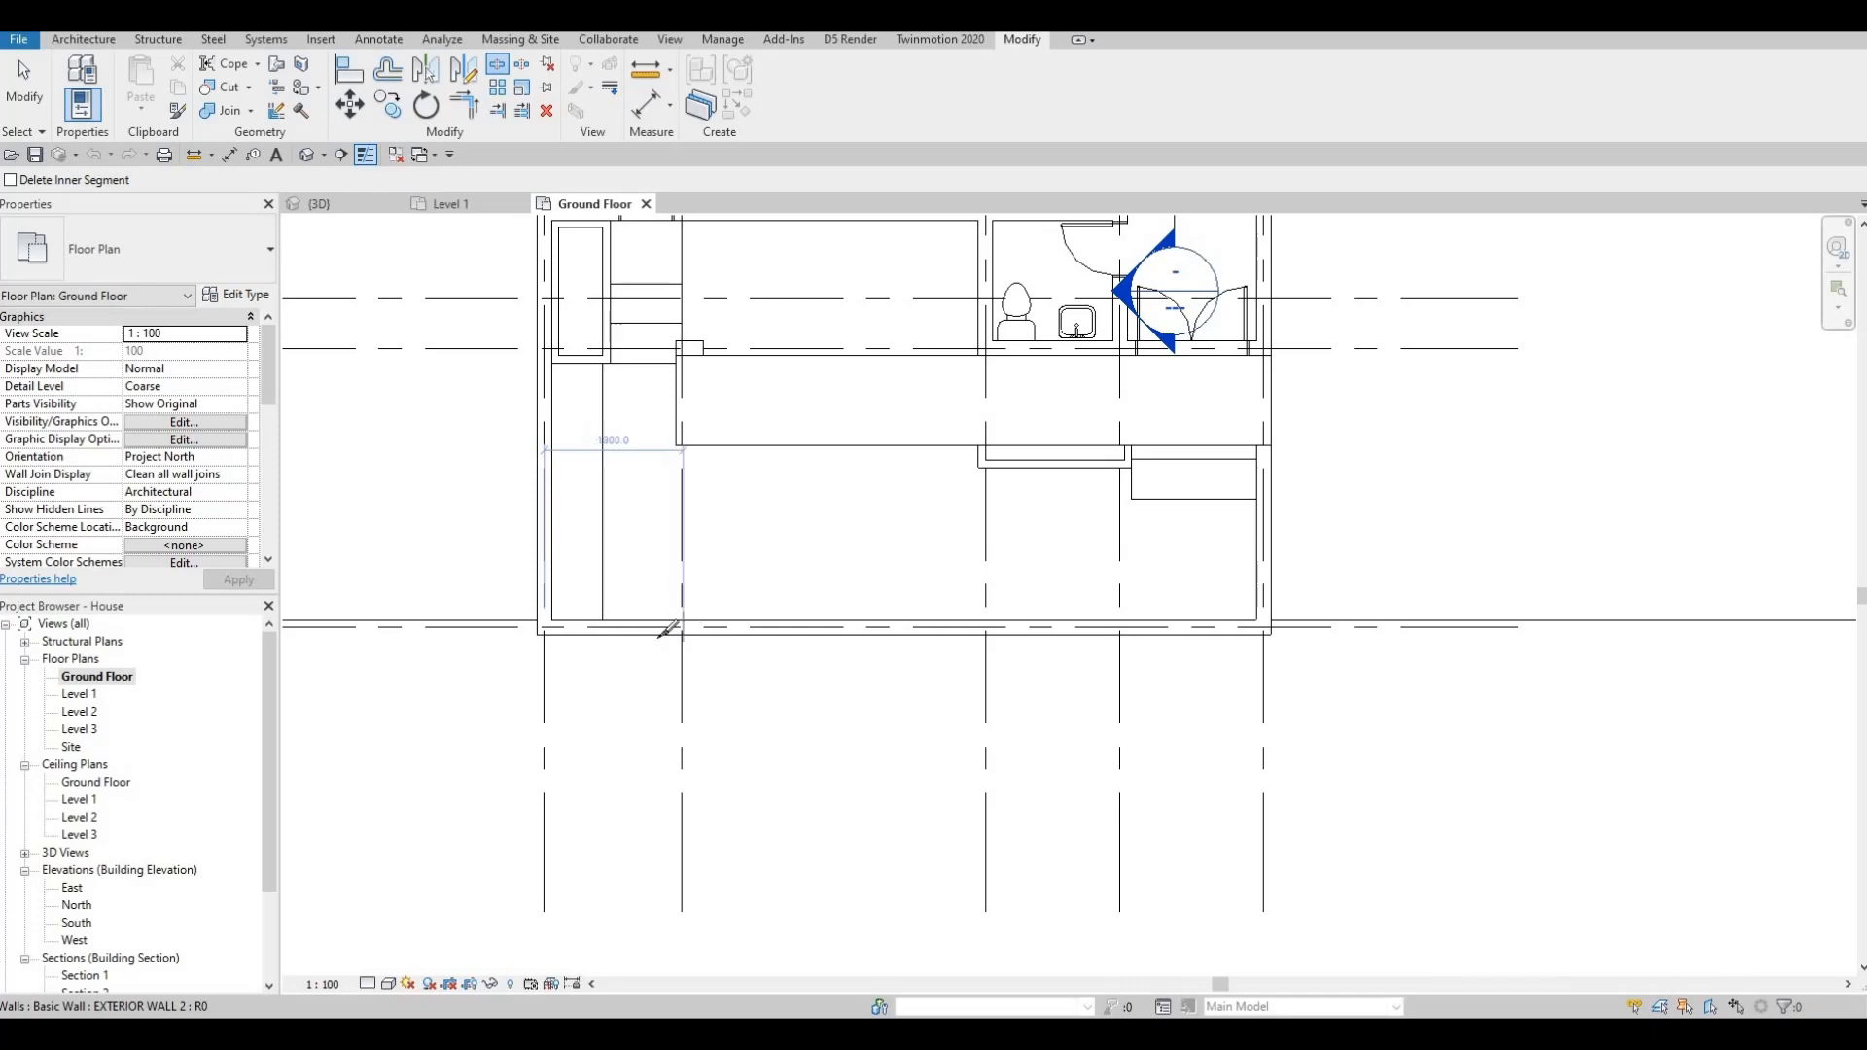
pyautogui.click(765, 644)
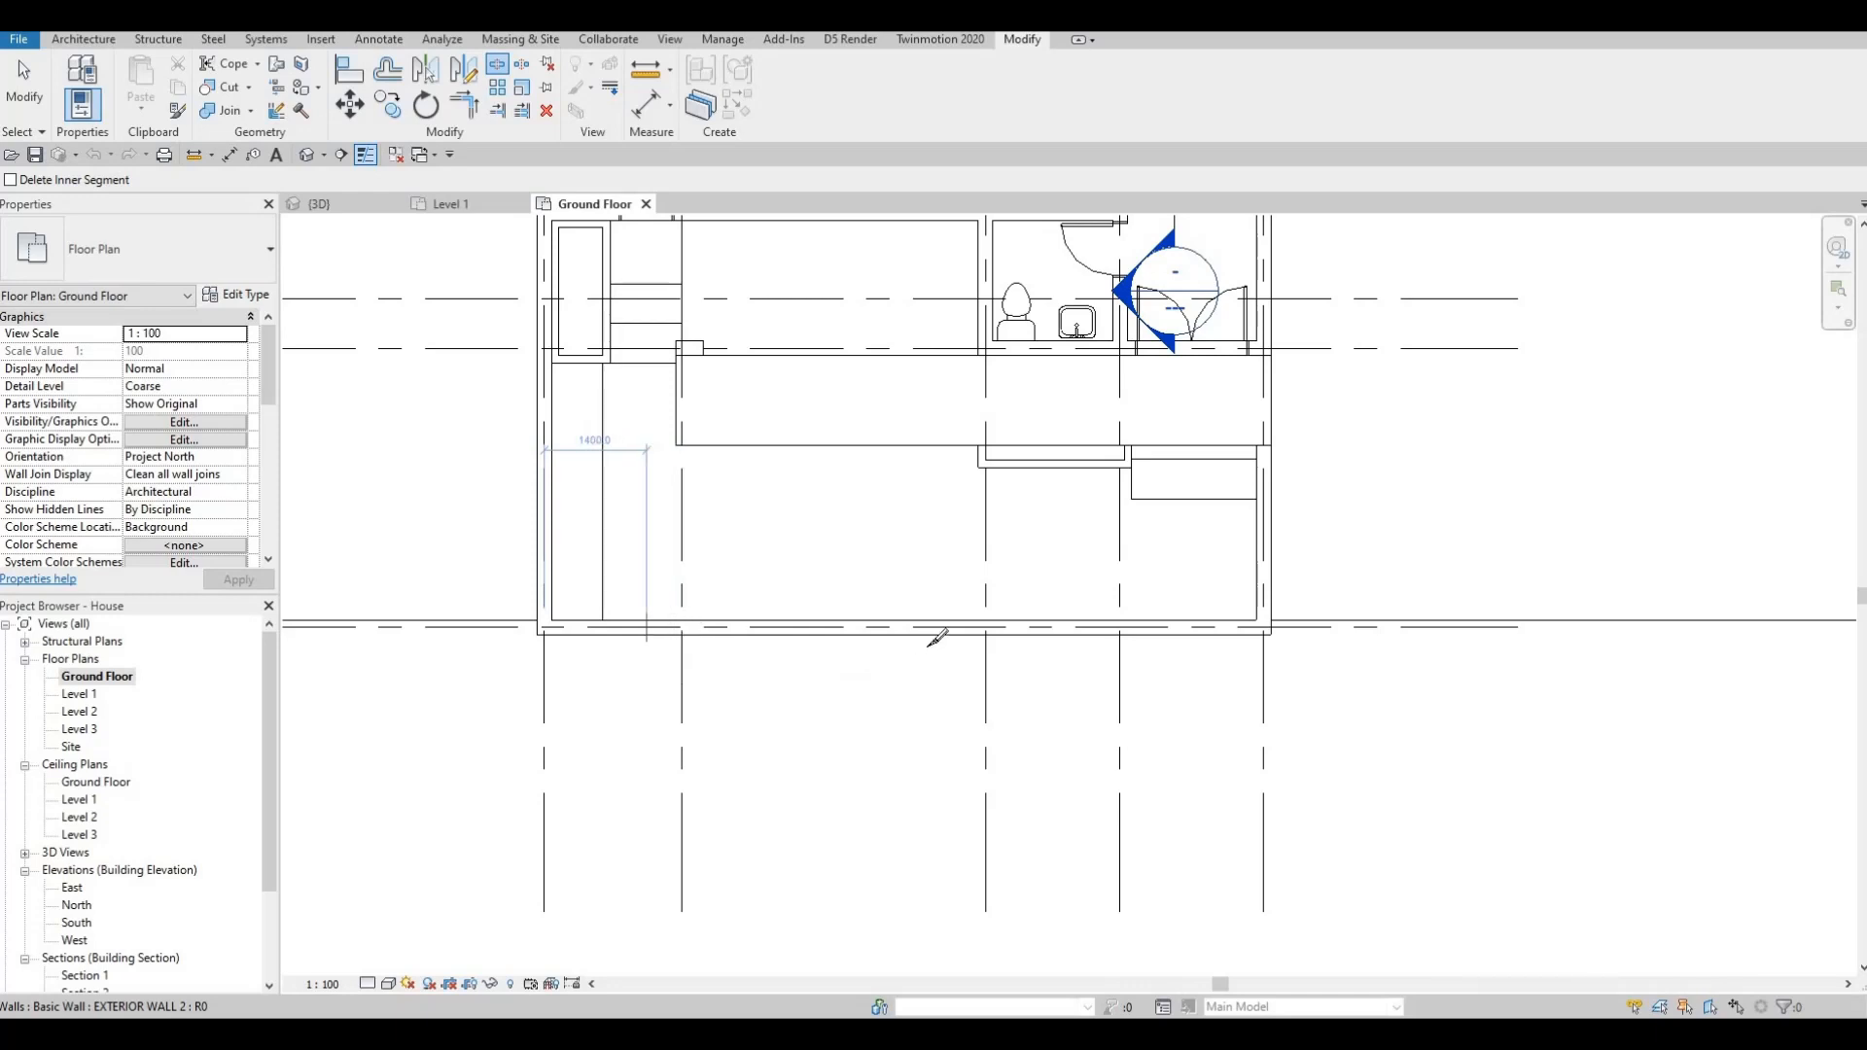
pyautogui.click(980, 625)
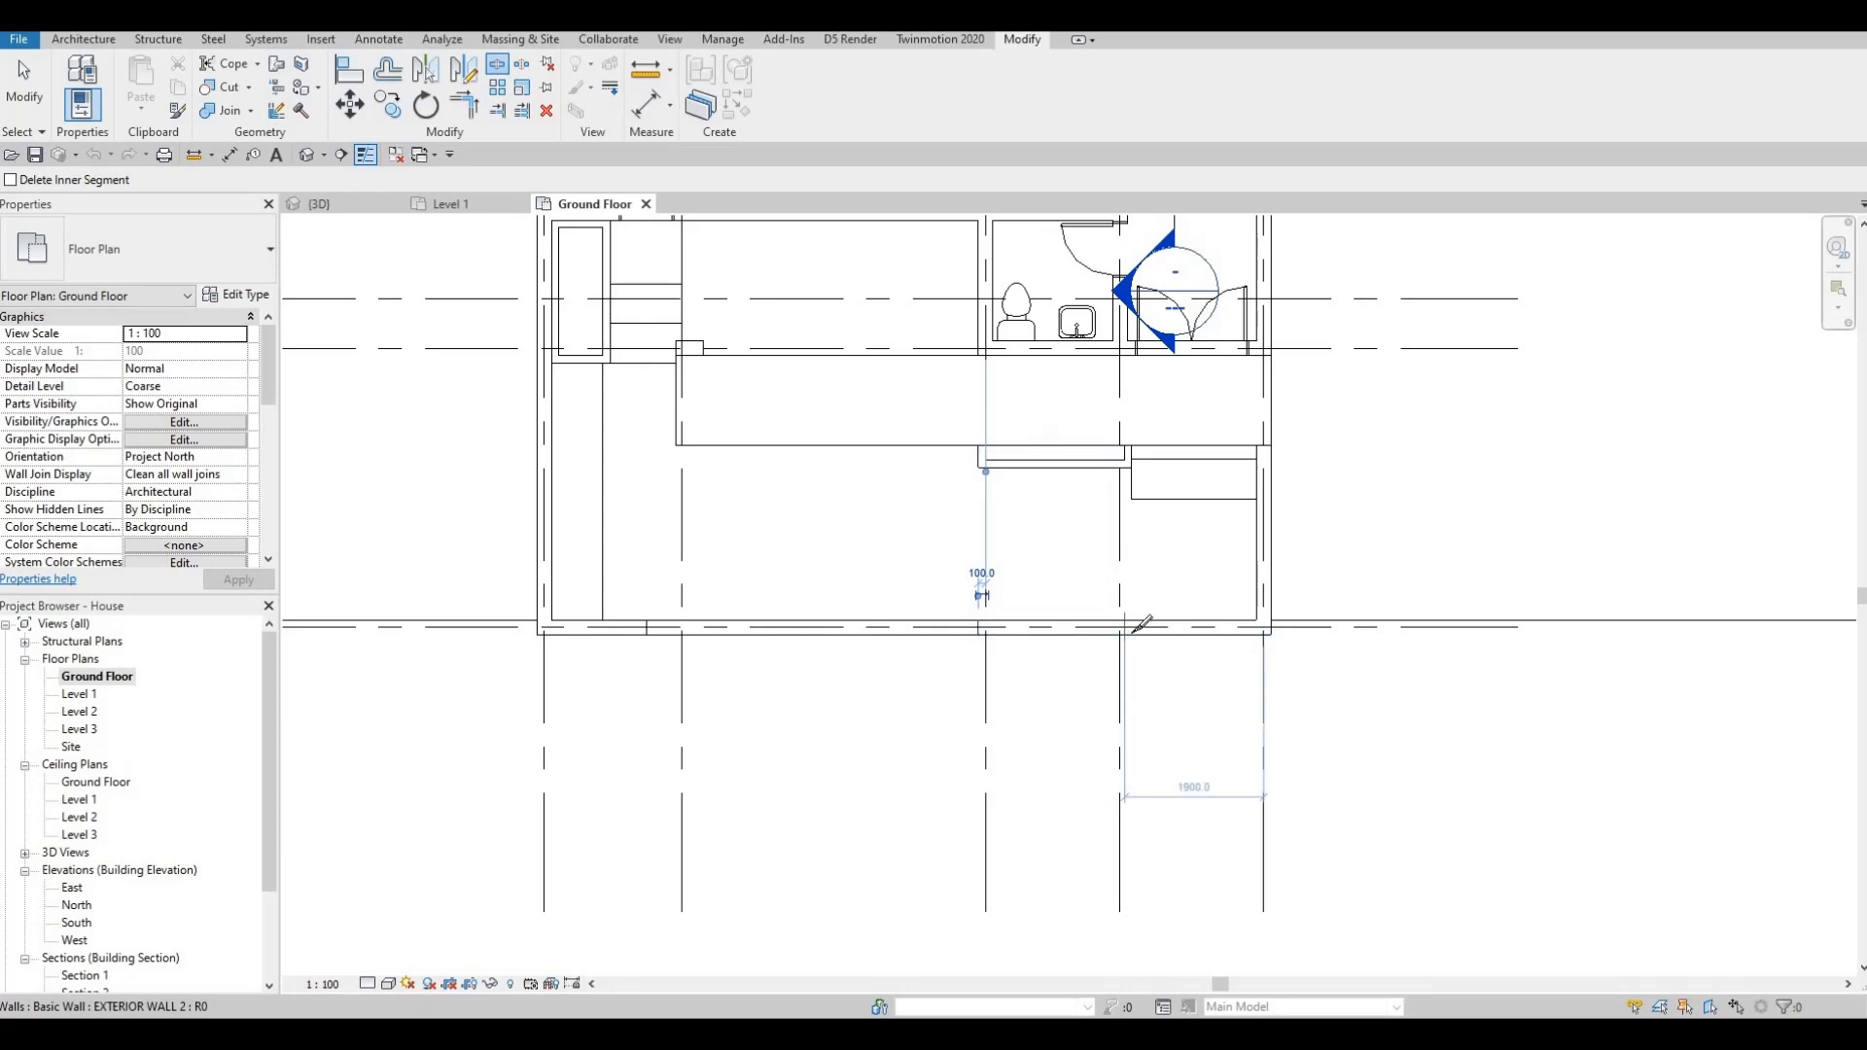
pyautogui.click(1138, 624)
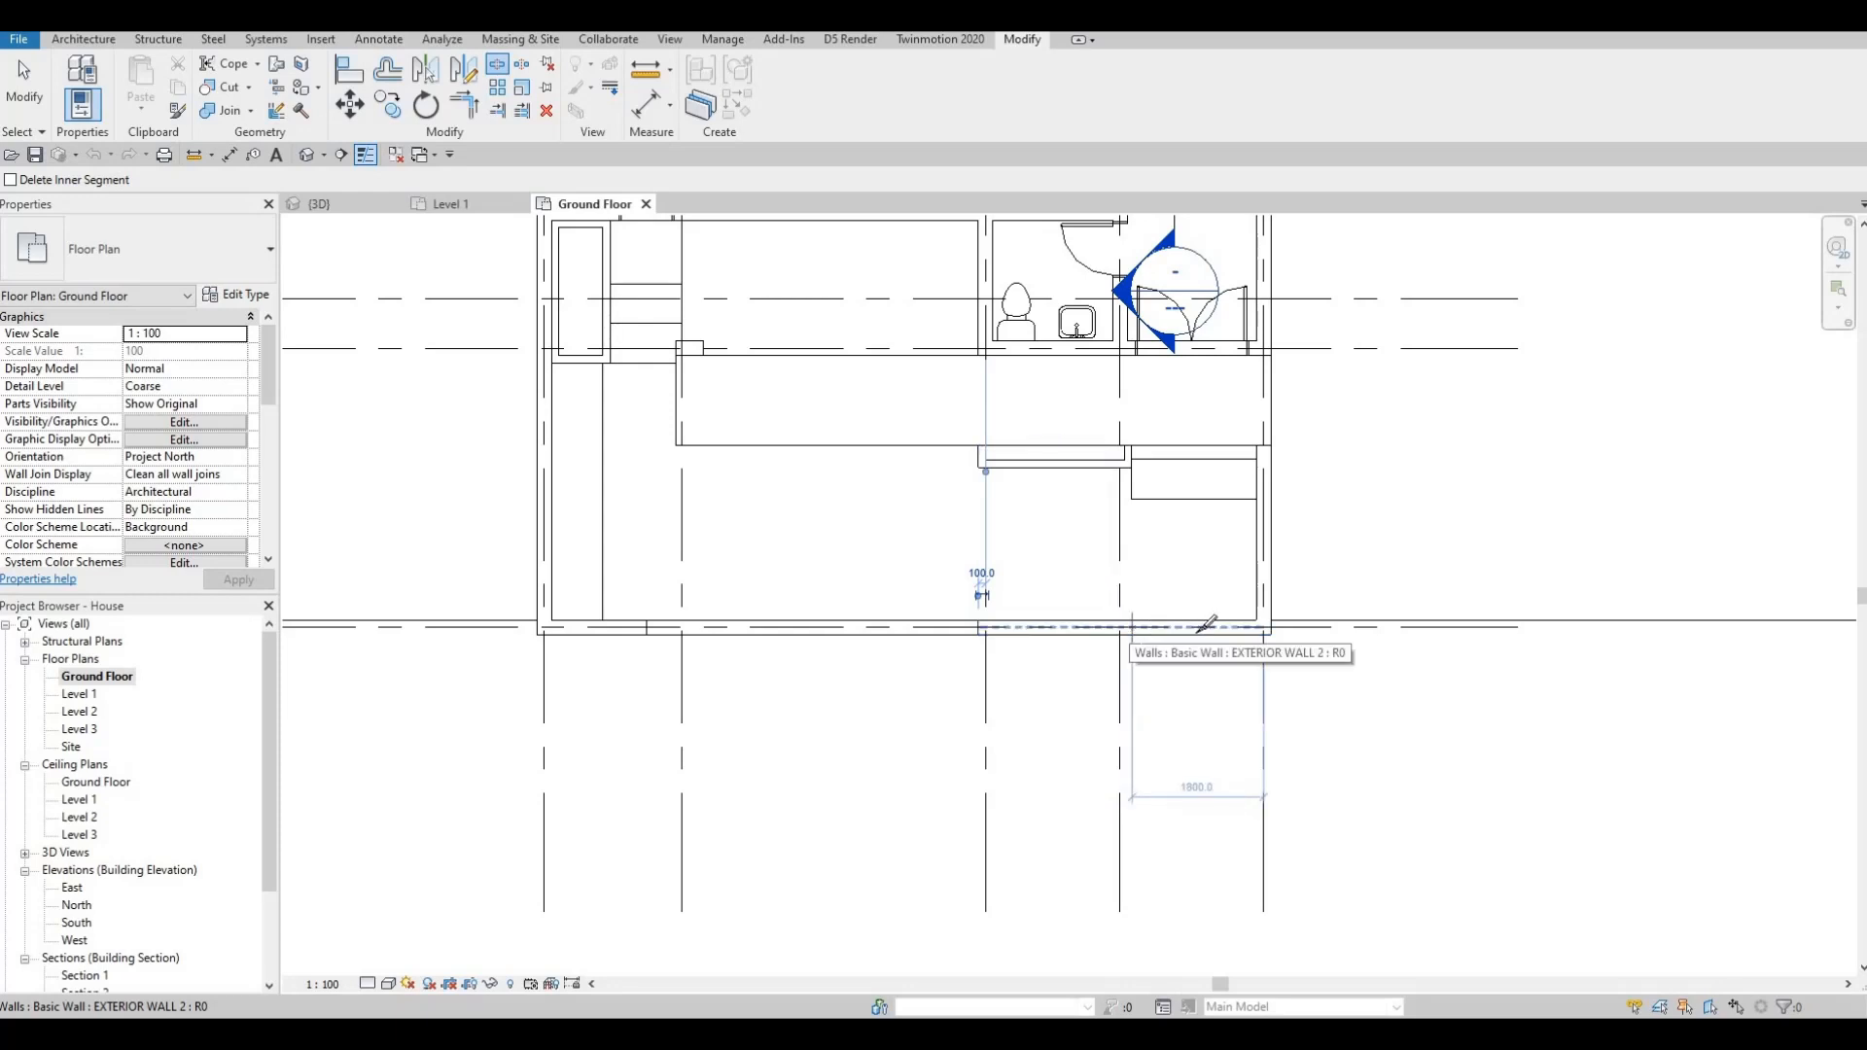
pyautogui.click(1242, 649)
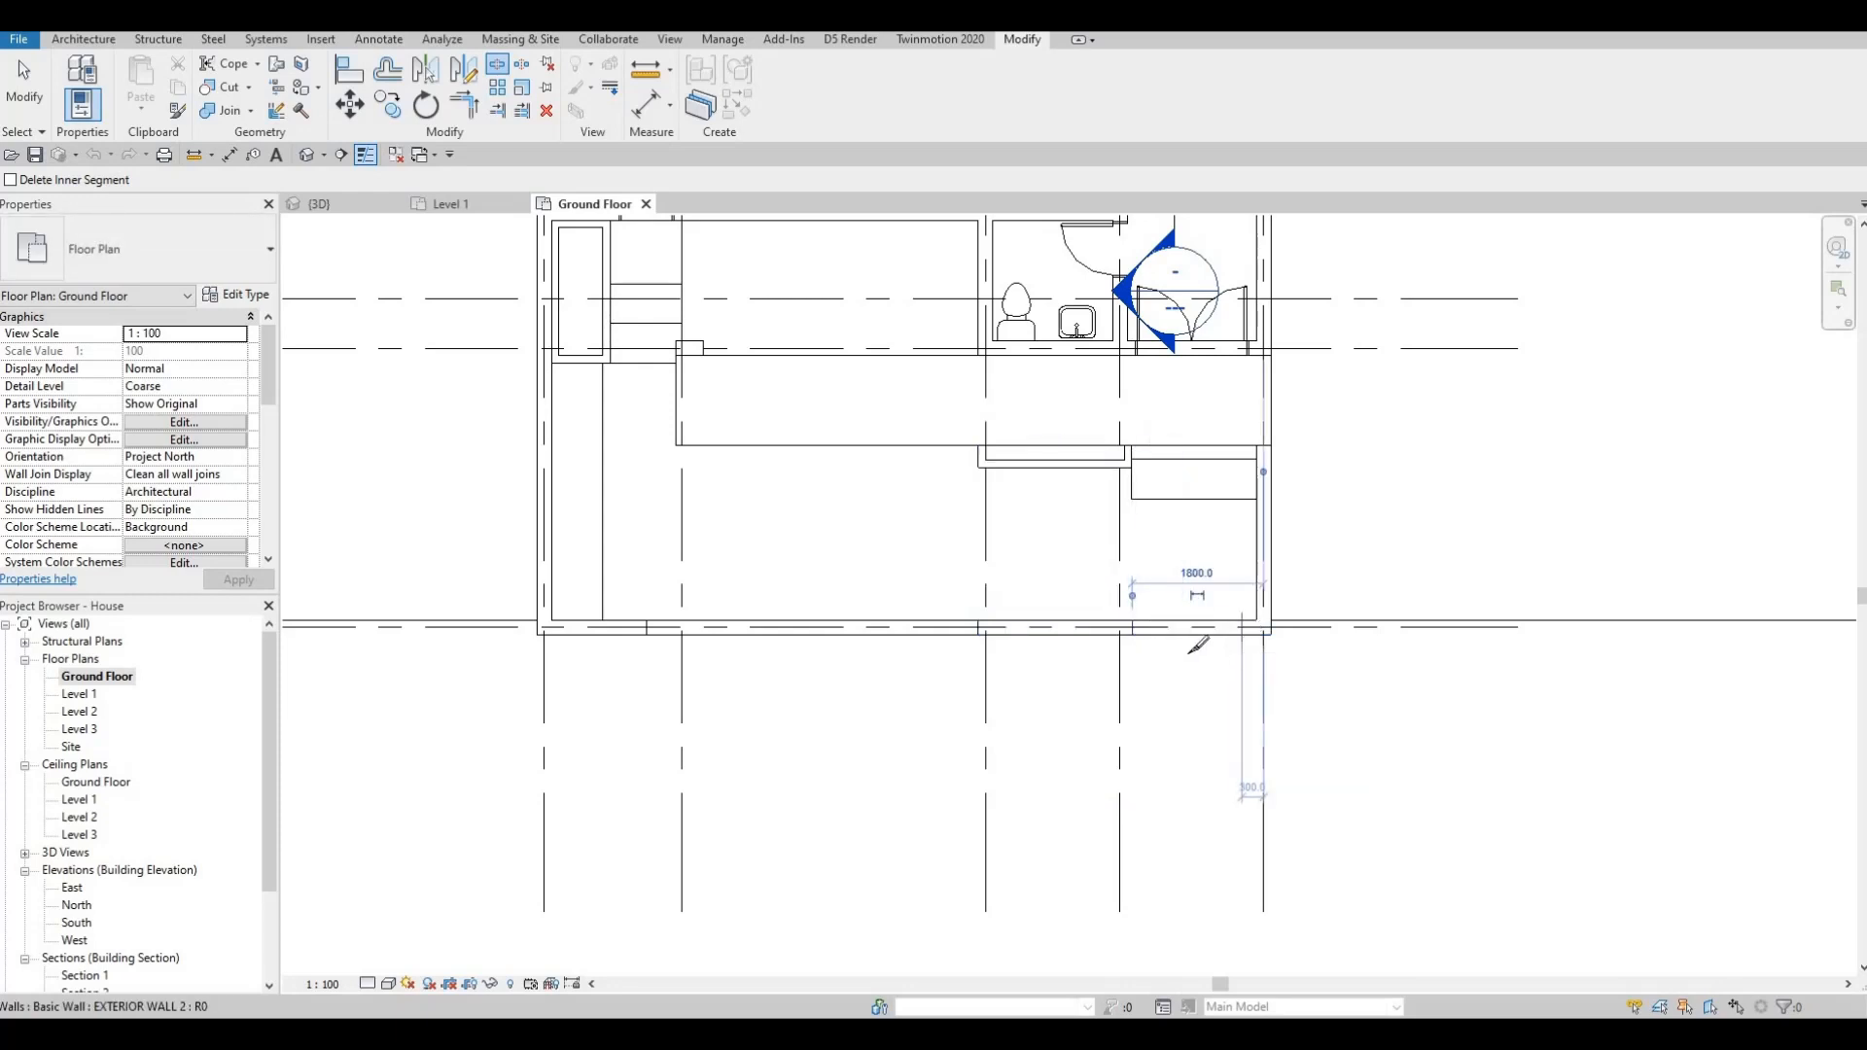
pyautogui.press('Escape')
pyautogui.press('Escape')
# - Delete the two split wall segments in front of the driveway and the entrance steps to create openings
pyautogui.click(1194, 628)
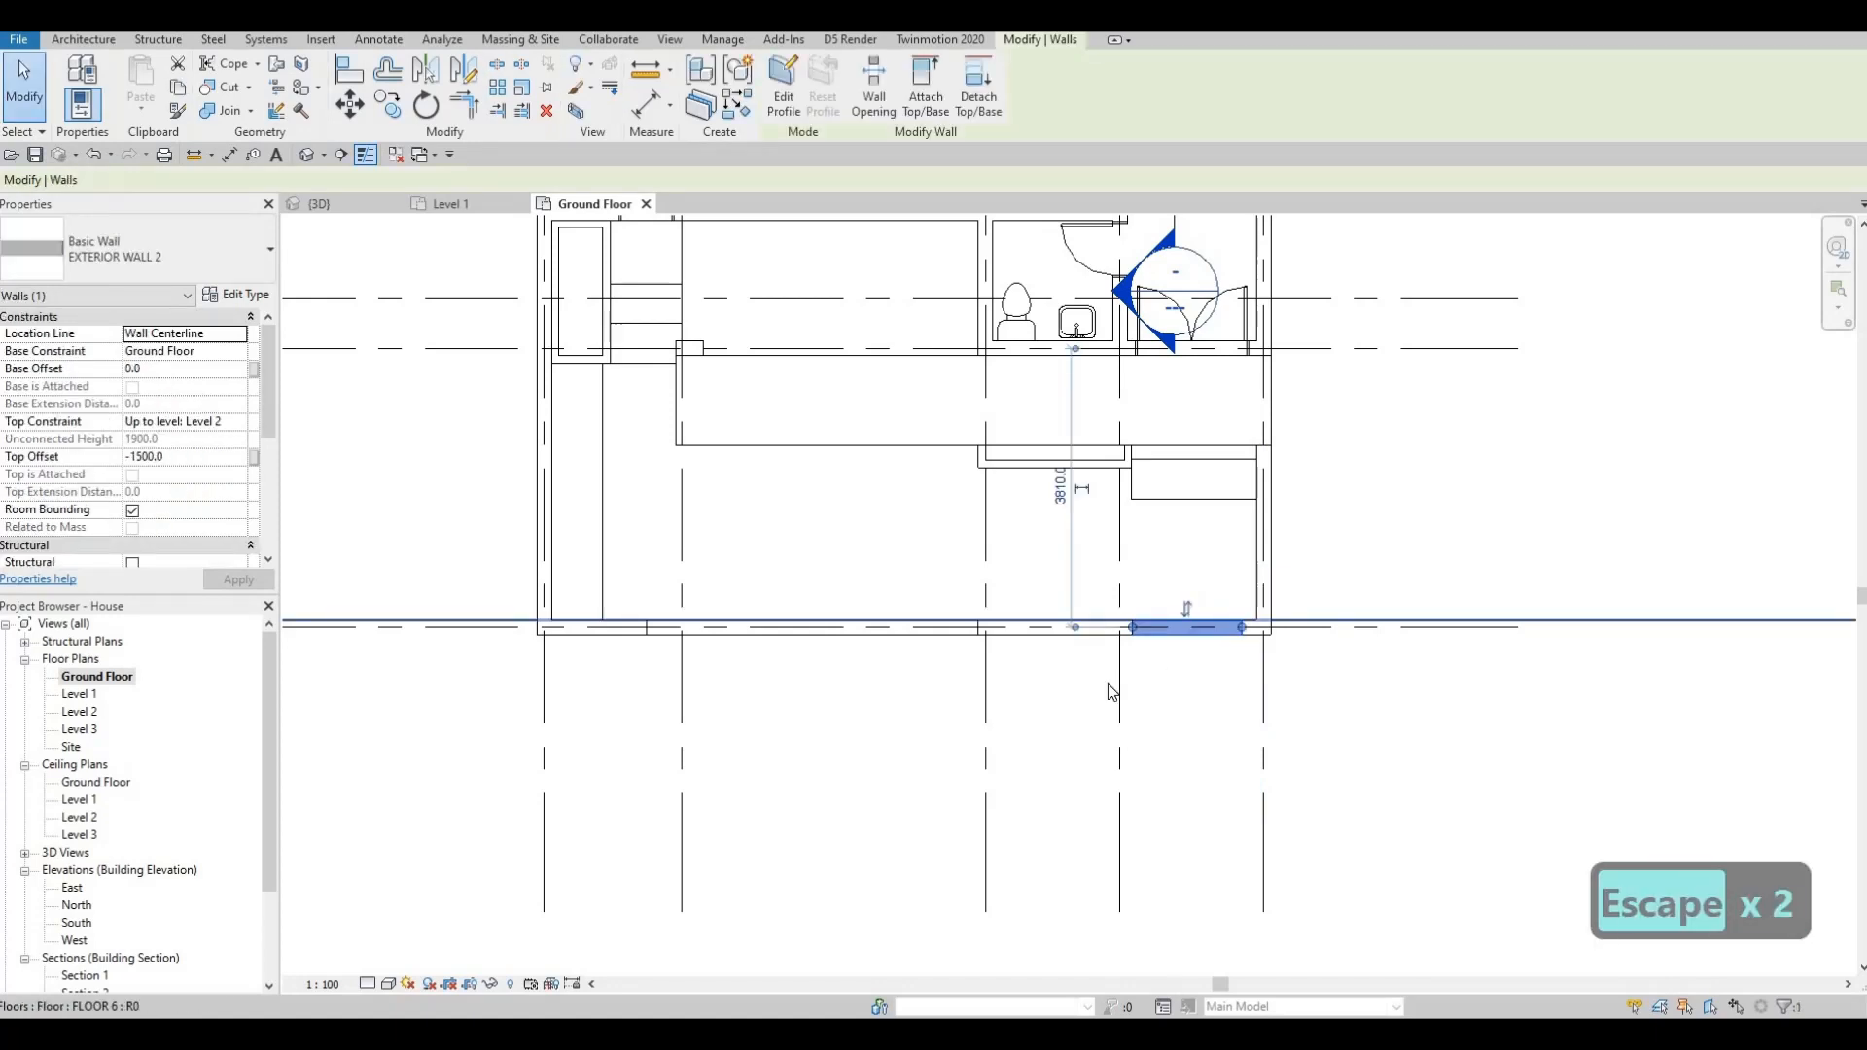
pyautogui.press('Delete')
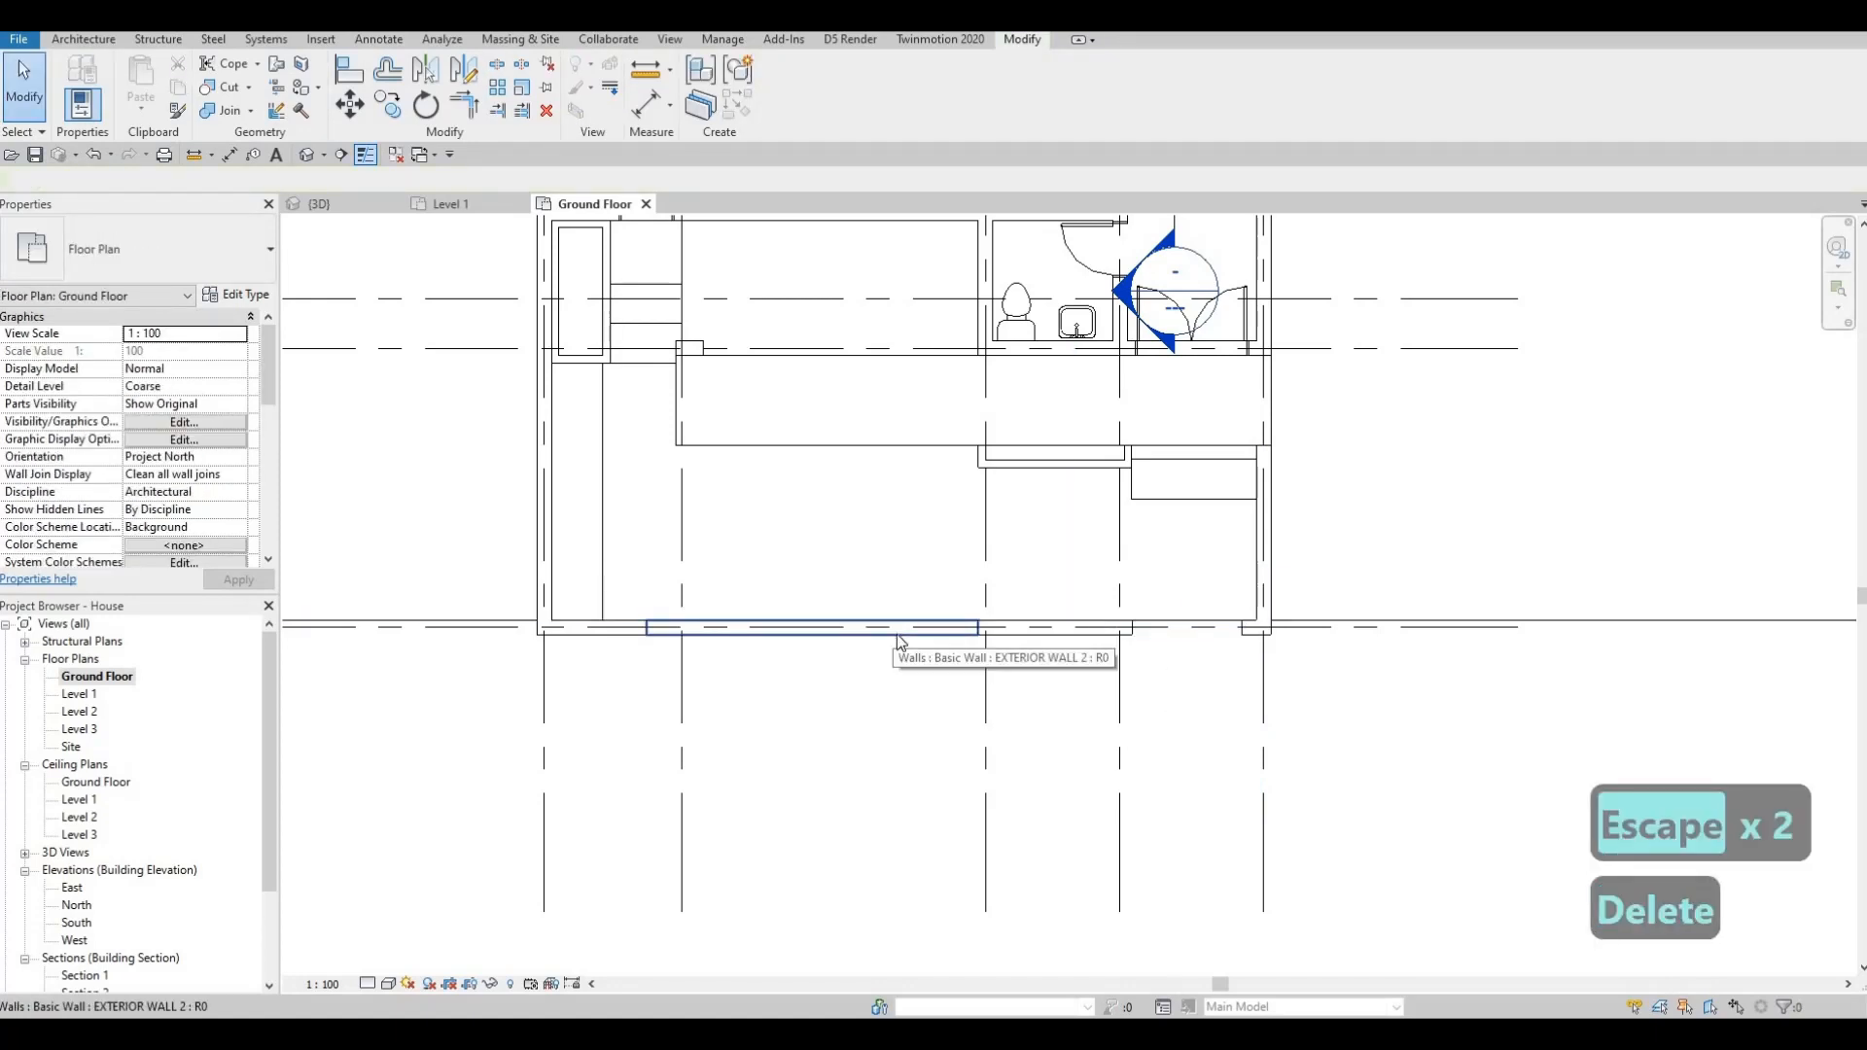
pyautogui.click(897, 631)
pyautogui.press('Delete')
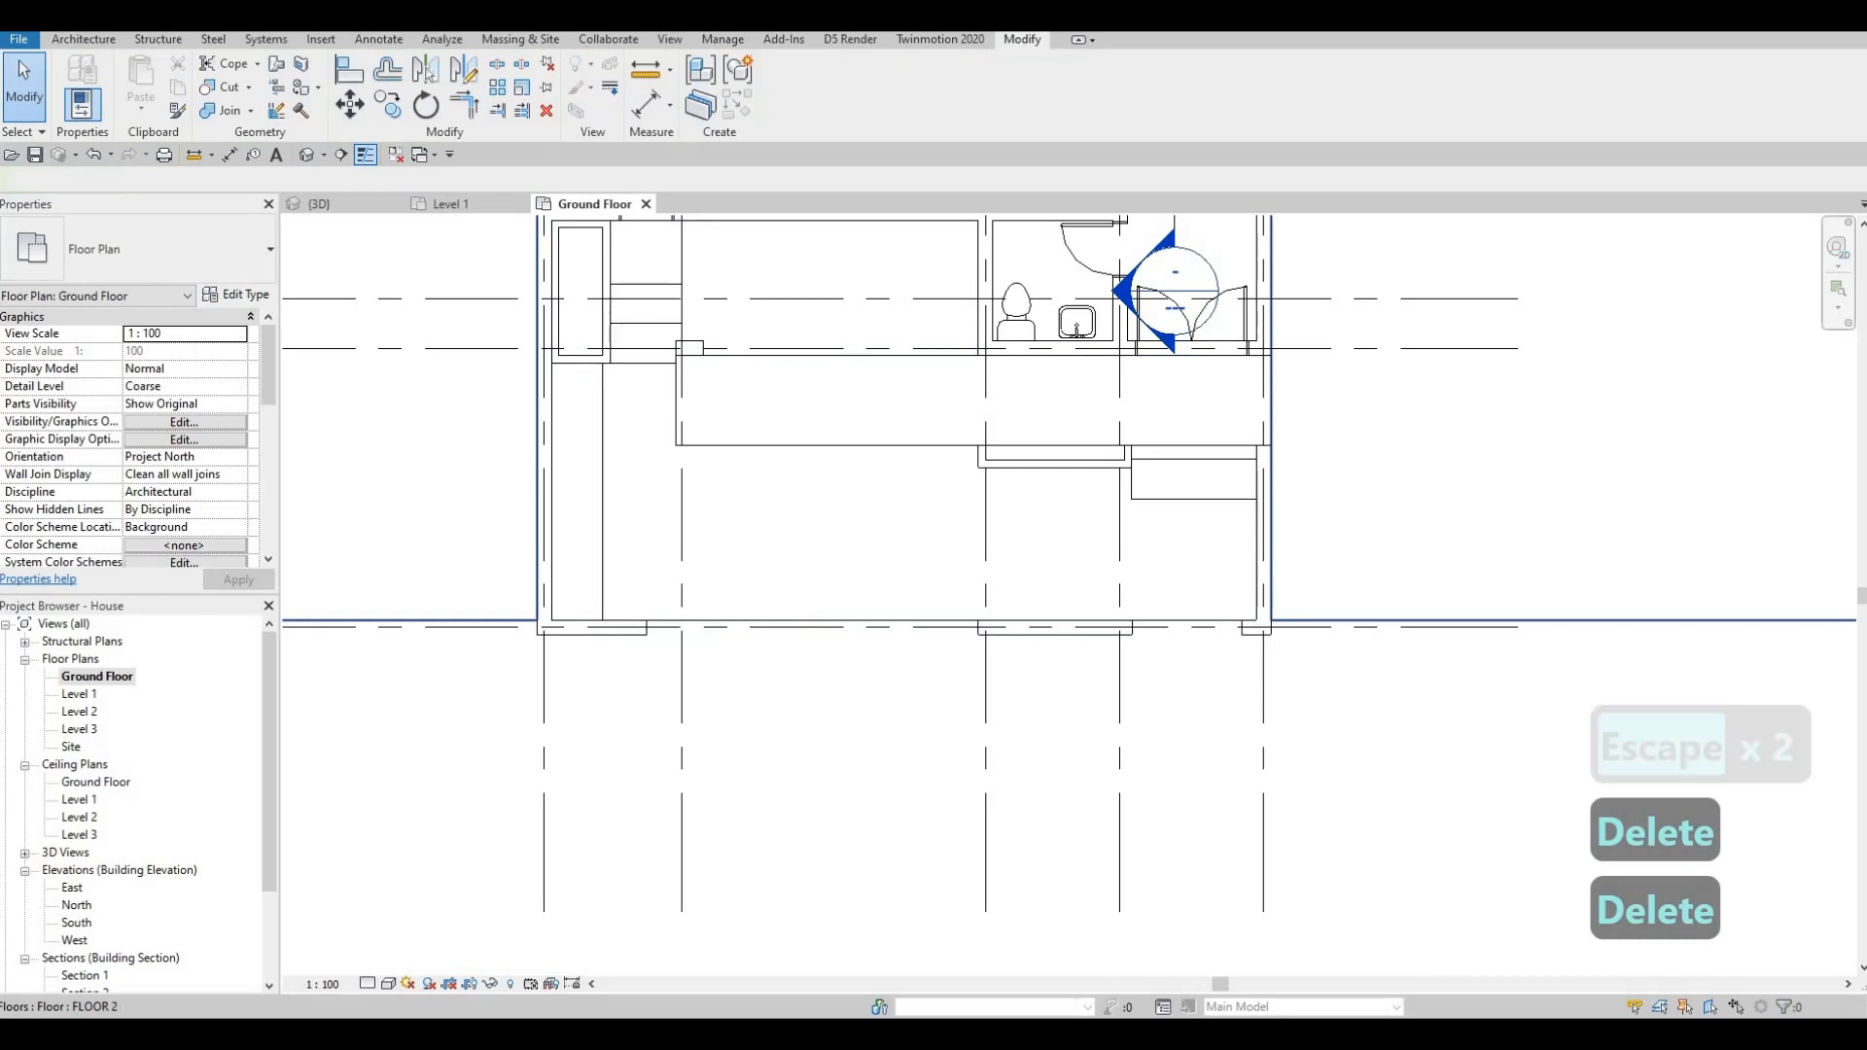
# - Inspect the front wall openings, steps and planters from several angles in the 3D view
pyautogui.scroll(1, 1077, 592)
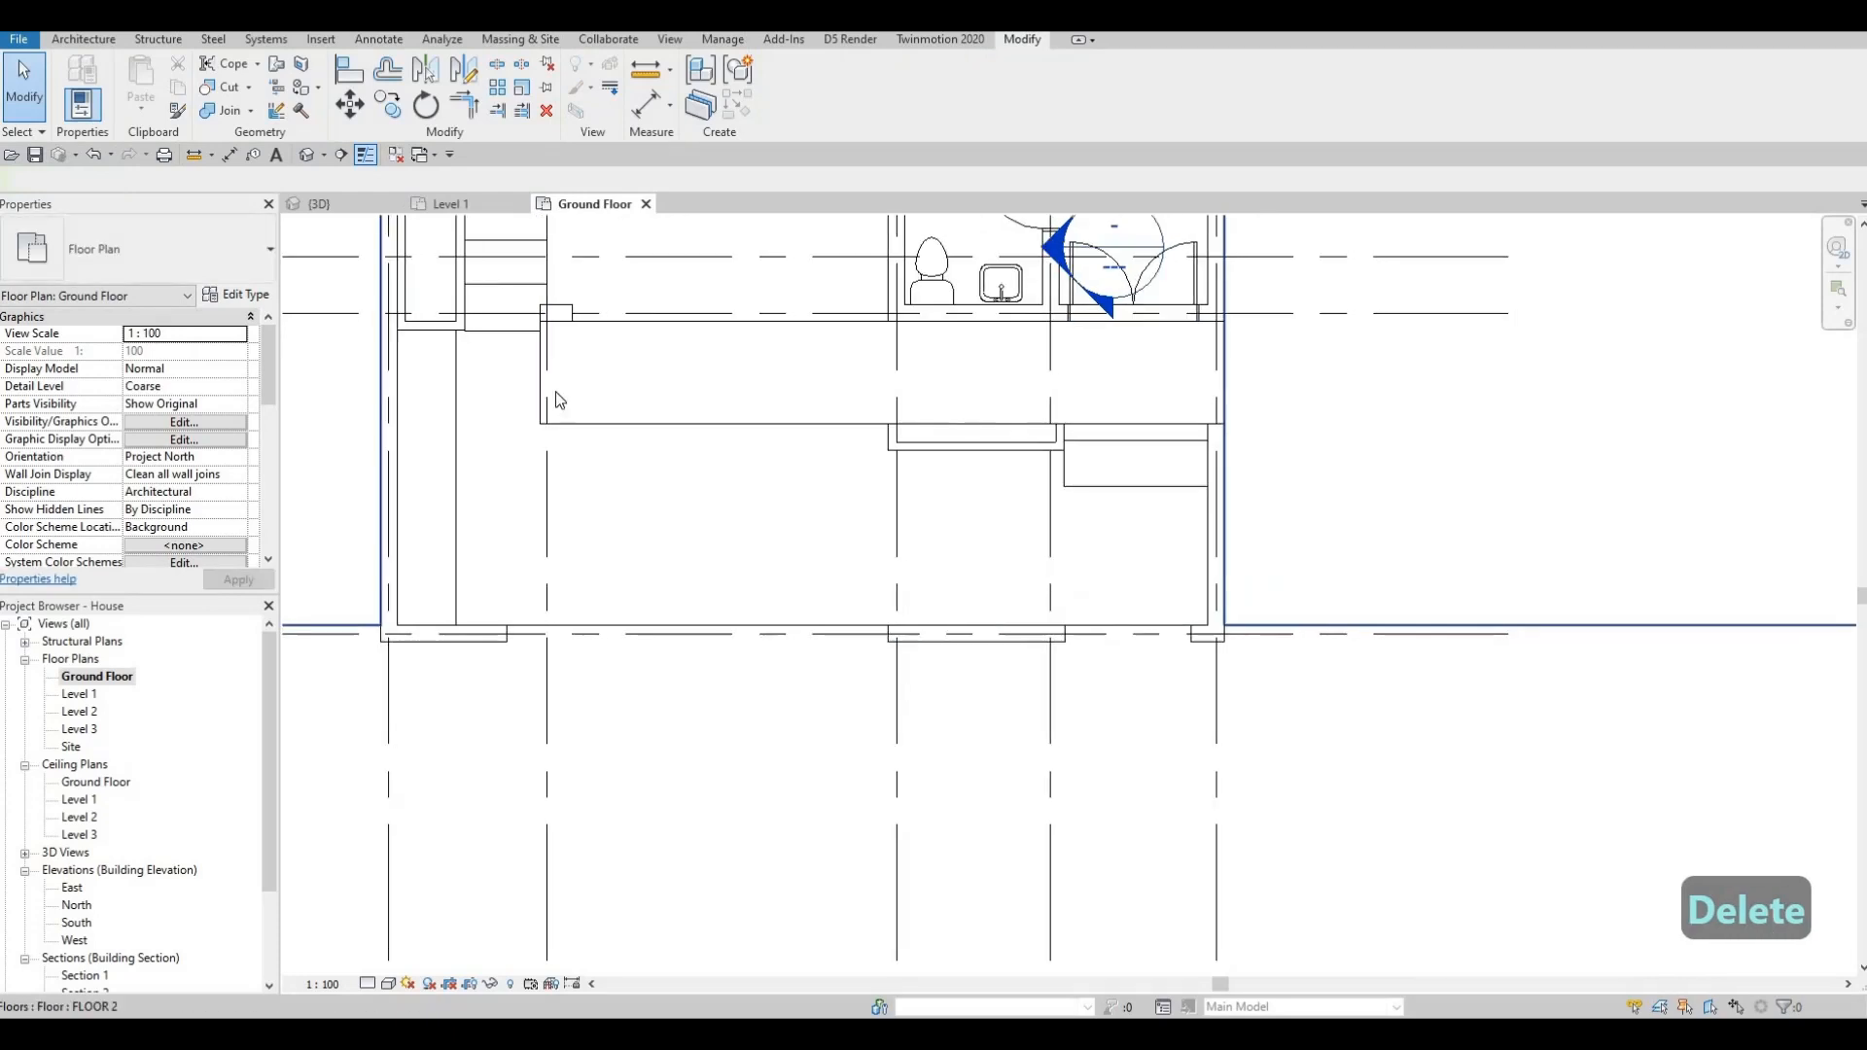
pyautogui.hotkey('ctrl', 'Tab')
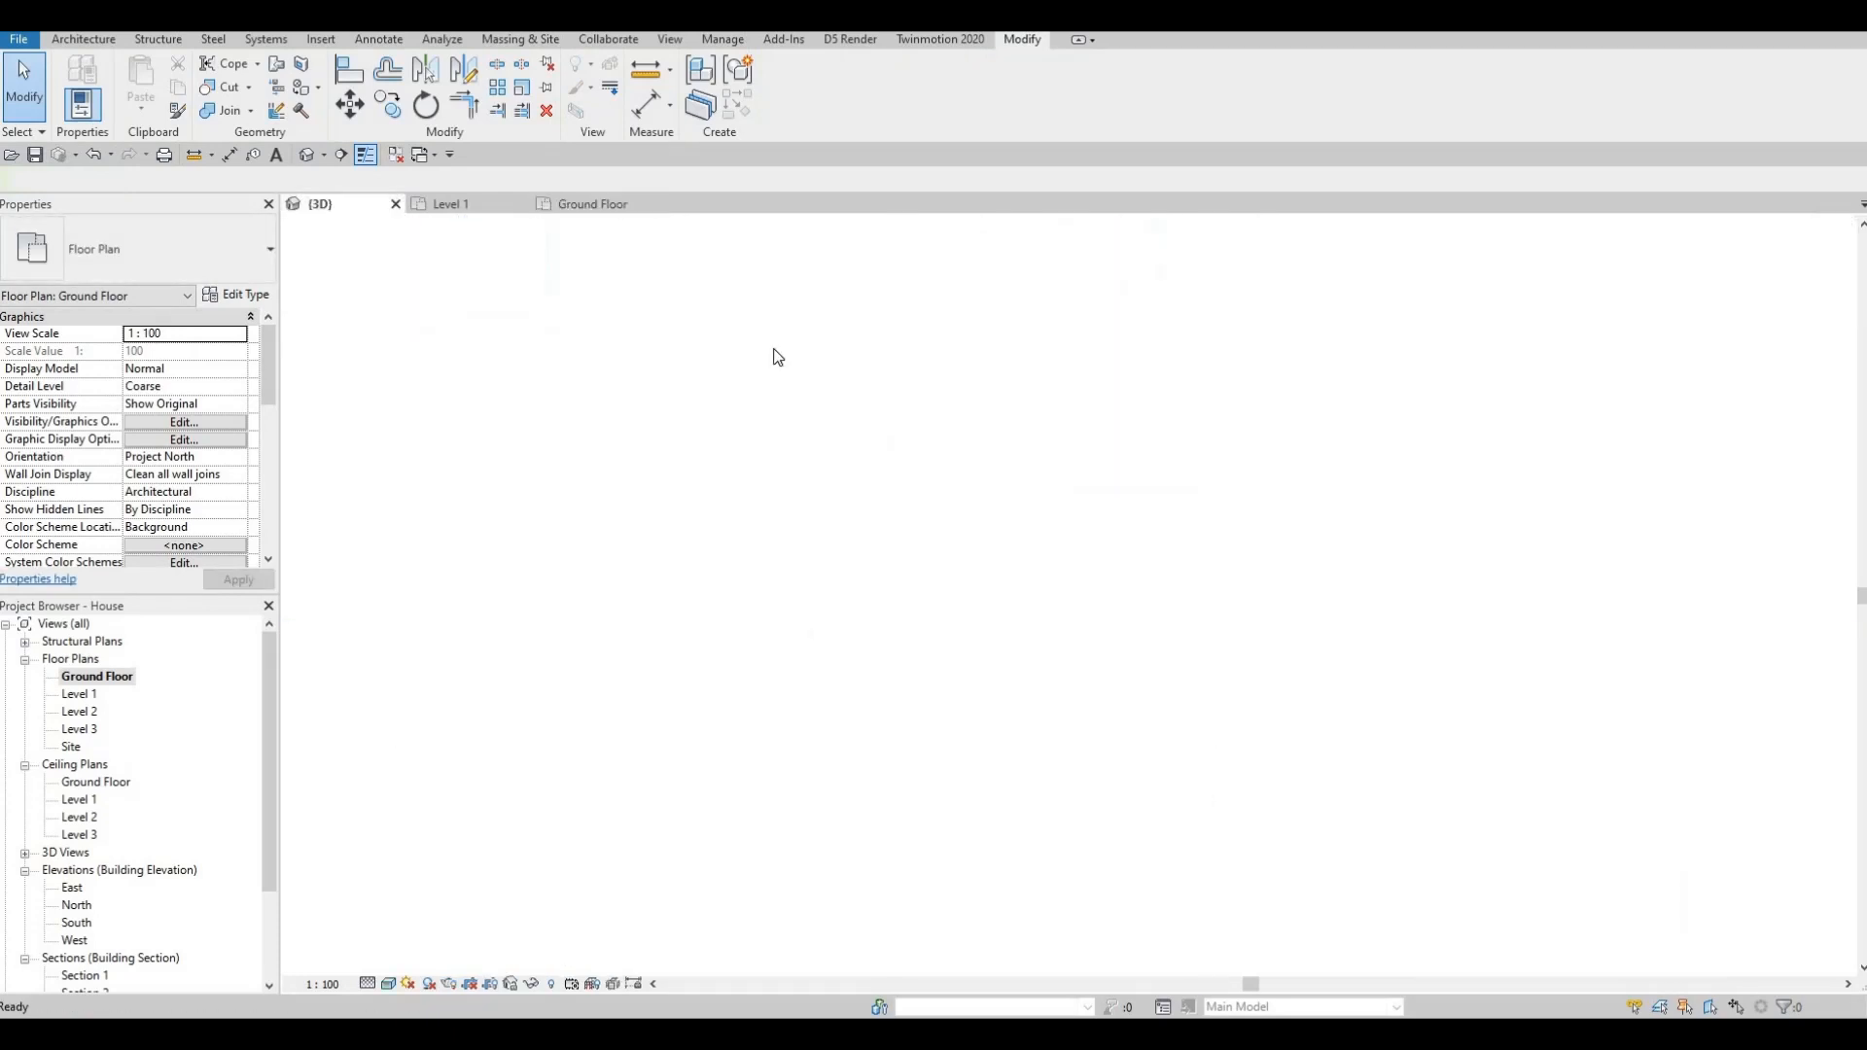
pyautogui.scroll(3, 942, 545)
pyautogui.keyDown('shift'); pyautogui.moveTo(942, 544); pyautogui.dragTo(934, 595, button='middle'); pyautogui.keyUp('shift')
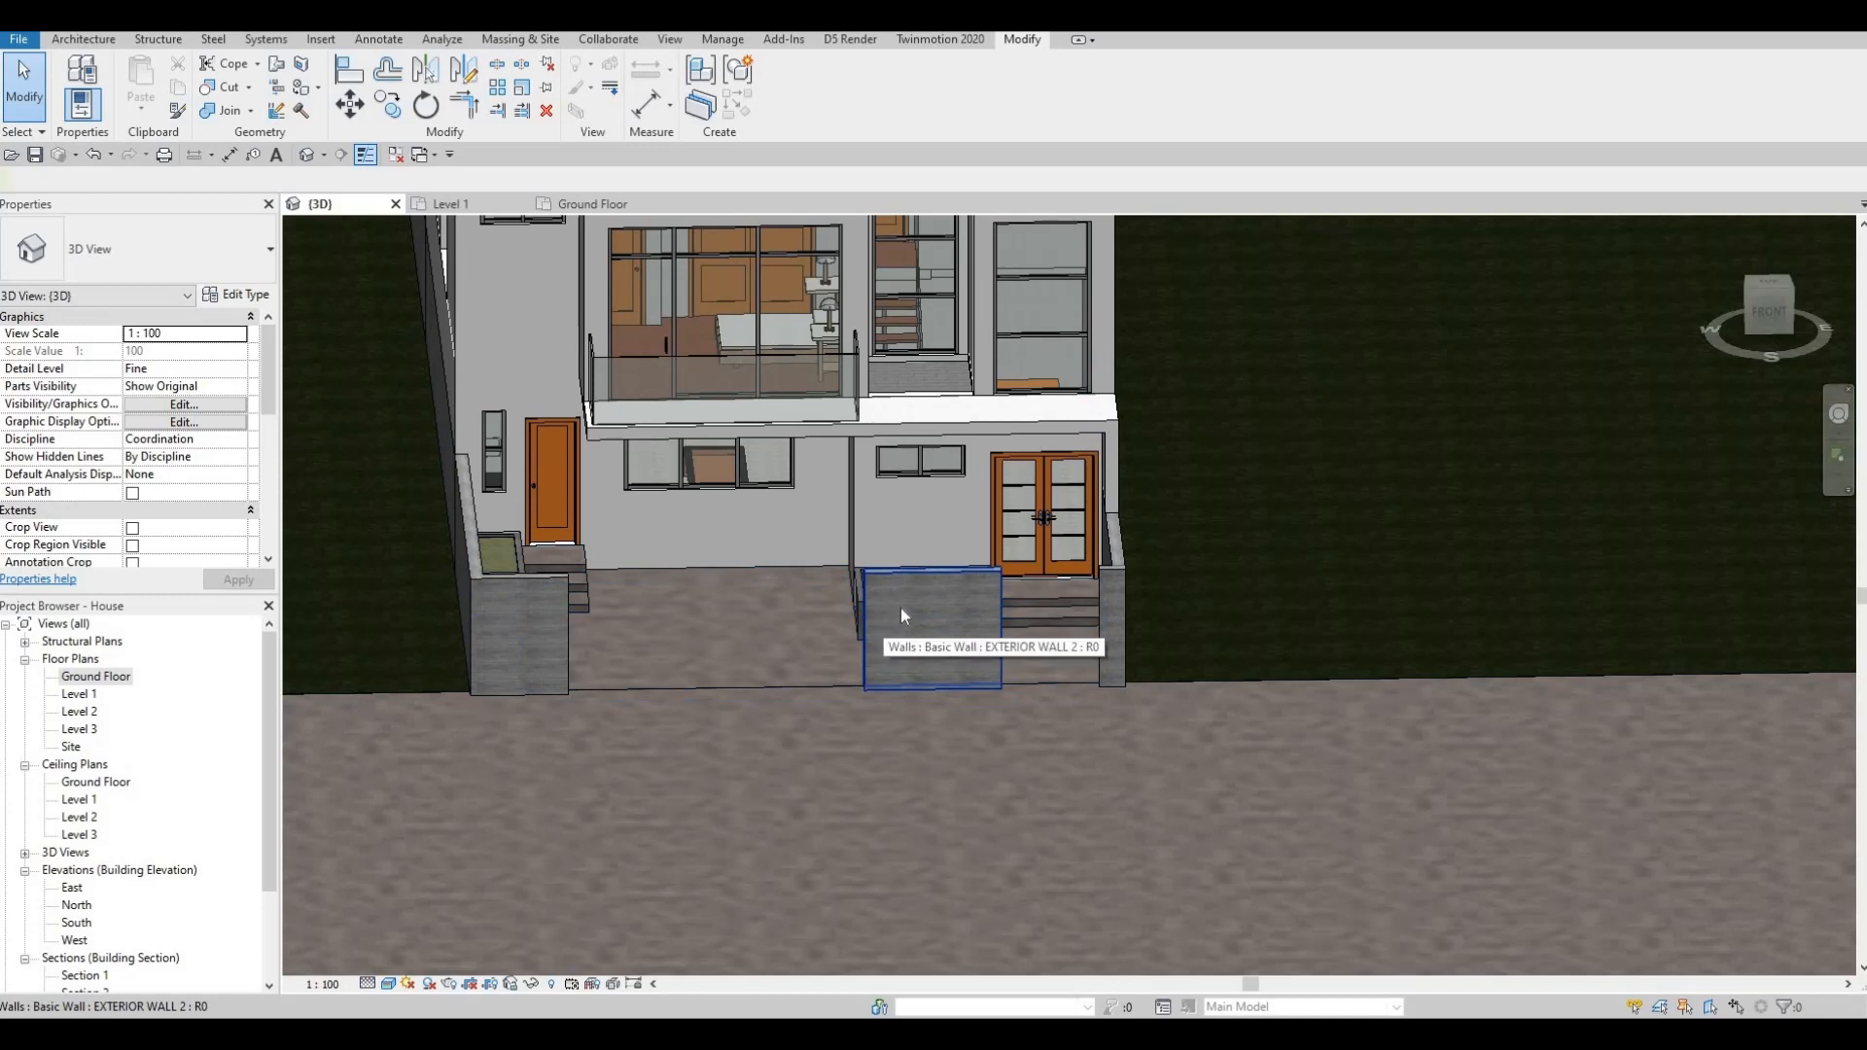
pyautogui.scroll(2, 901, 609)
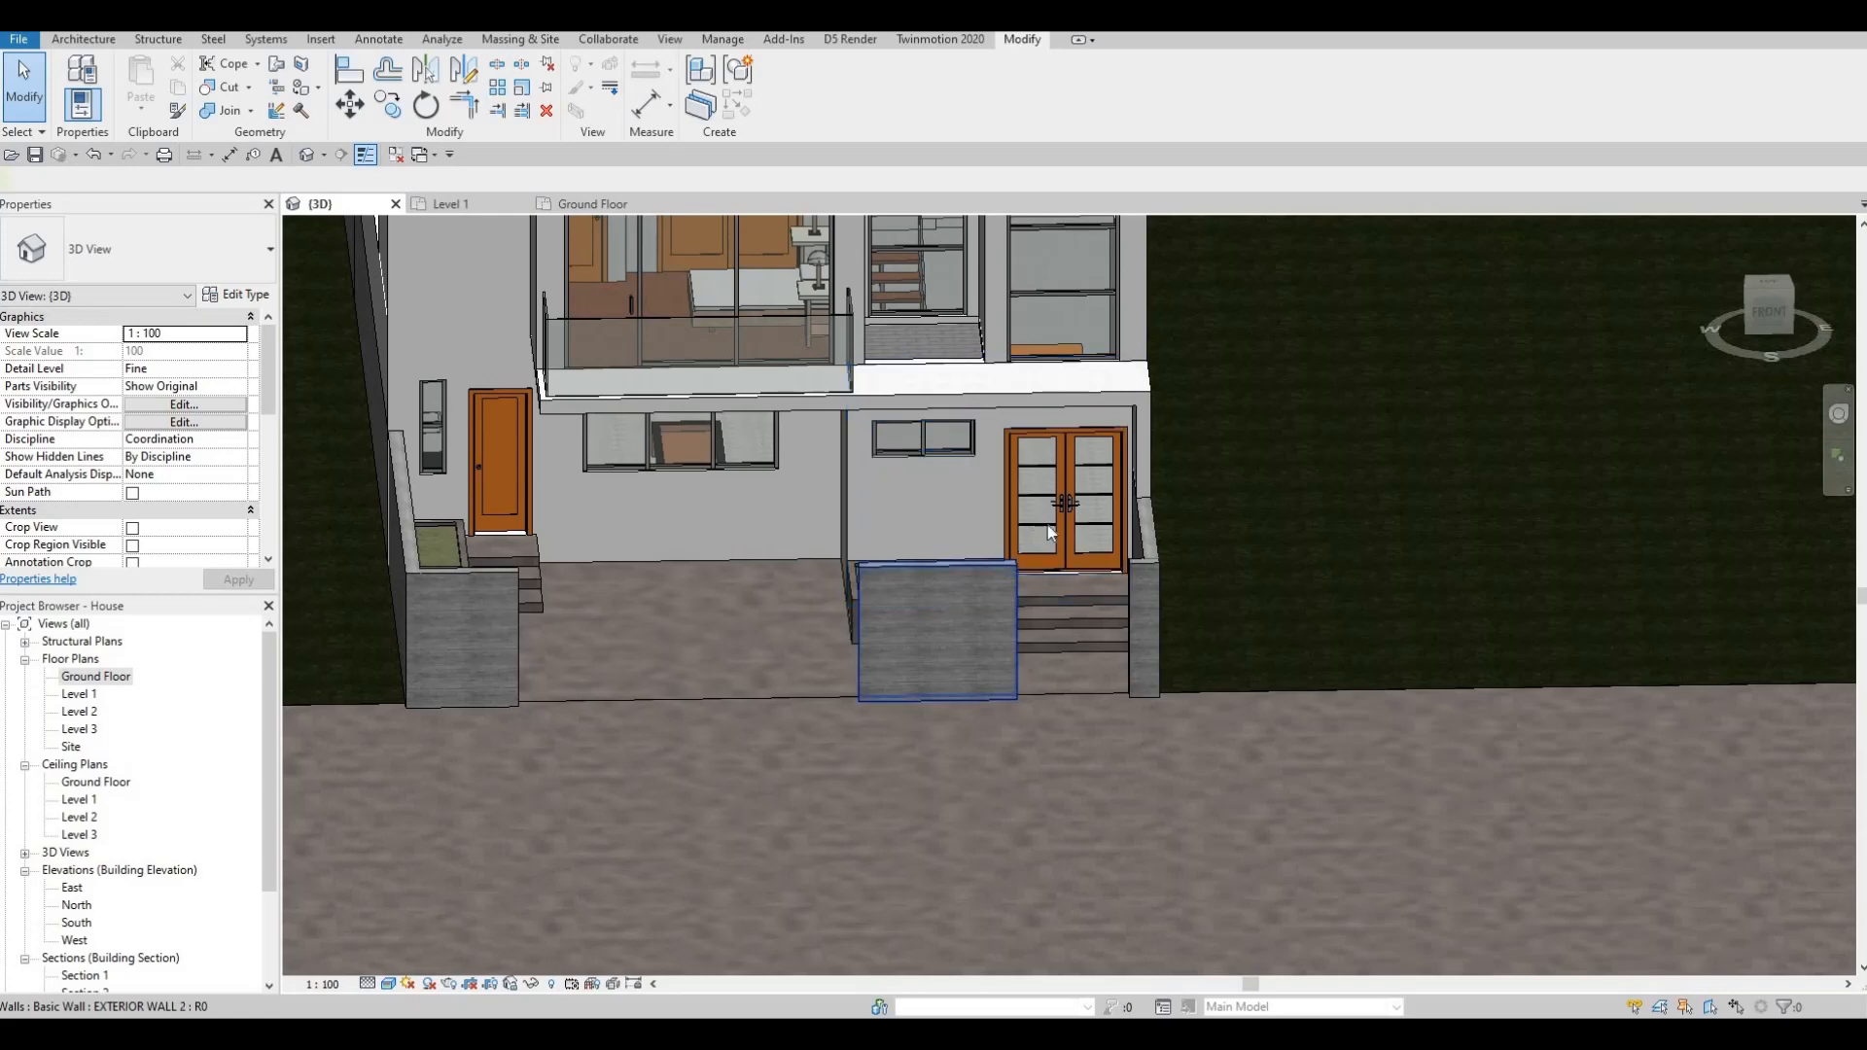
pyautogui.keyDown('shift'); pyautogui.moveTo(1051, 531); pyautogui.dragTo(1079, 546, button='middle'); pyautogui.keyUp('shift')
pyautogui.scroll(2, 1079, 547)
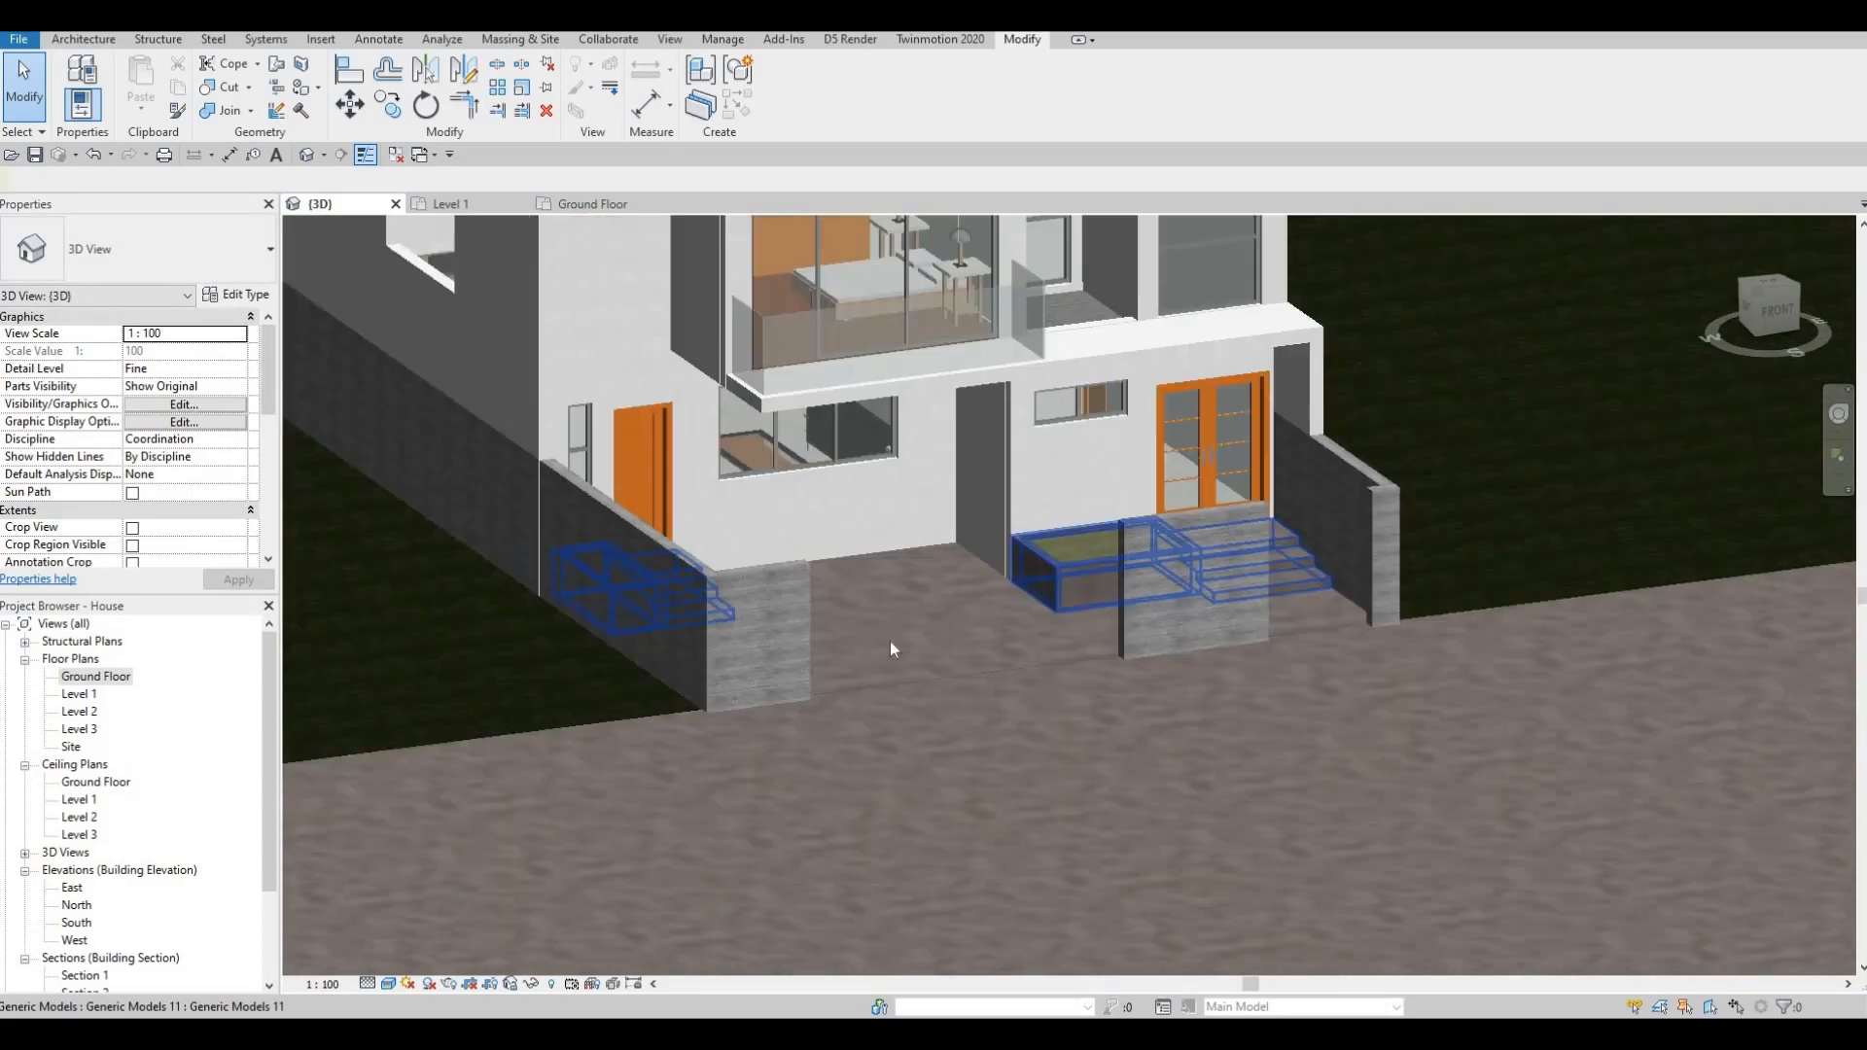
pyautogui.keyDown('shift'); pyautogui.moveTo(890, 640); pyautogui.dragTo(868, 653, button='middle'); pyautogui.keyUp('shift')
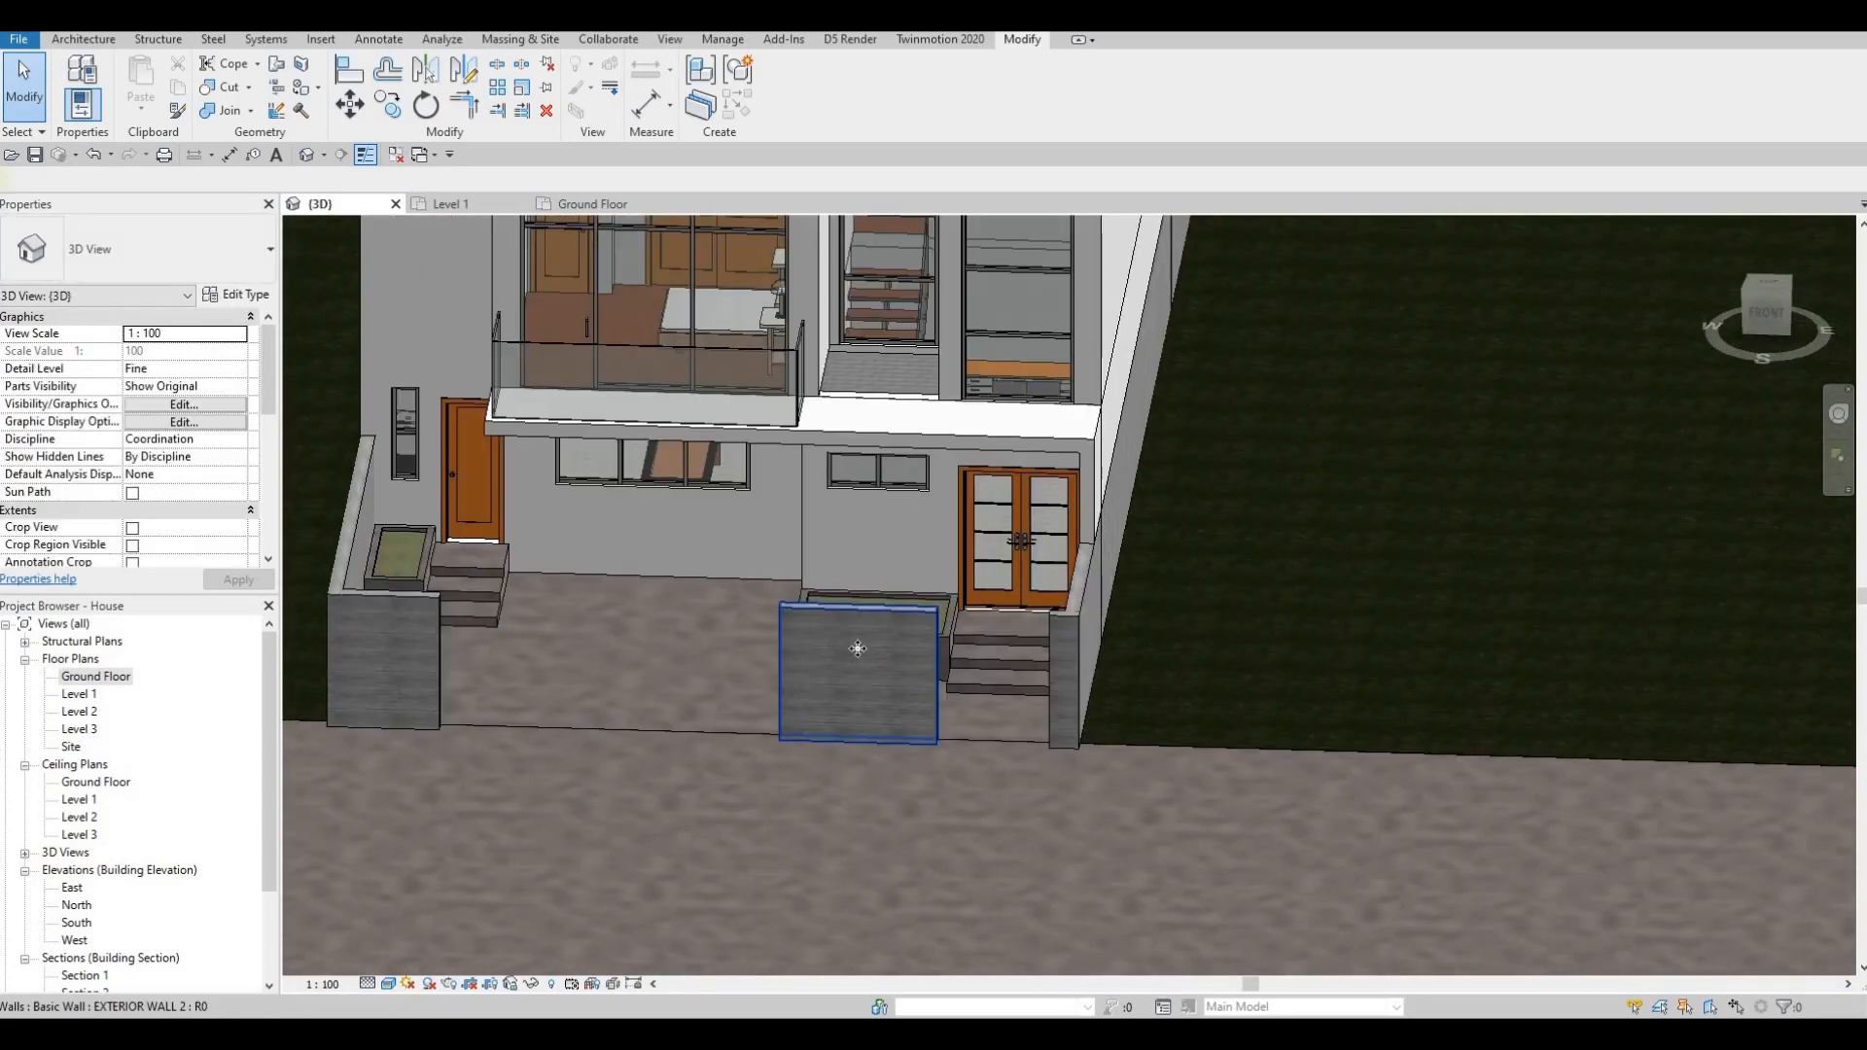
# - Start editing the profile of the middle front wall segment and show its sketch in the South elevation
pyautogui.click(860, 649)
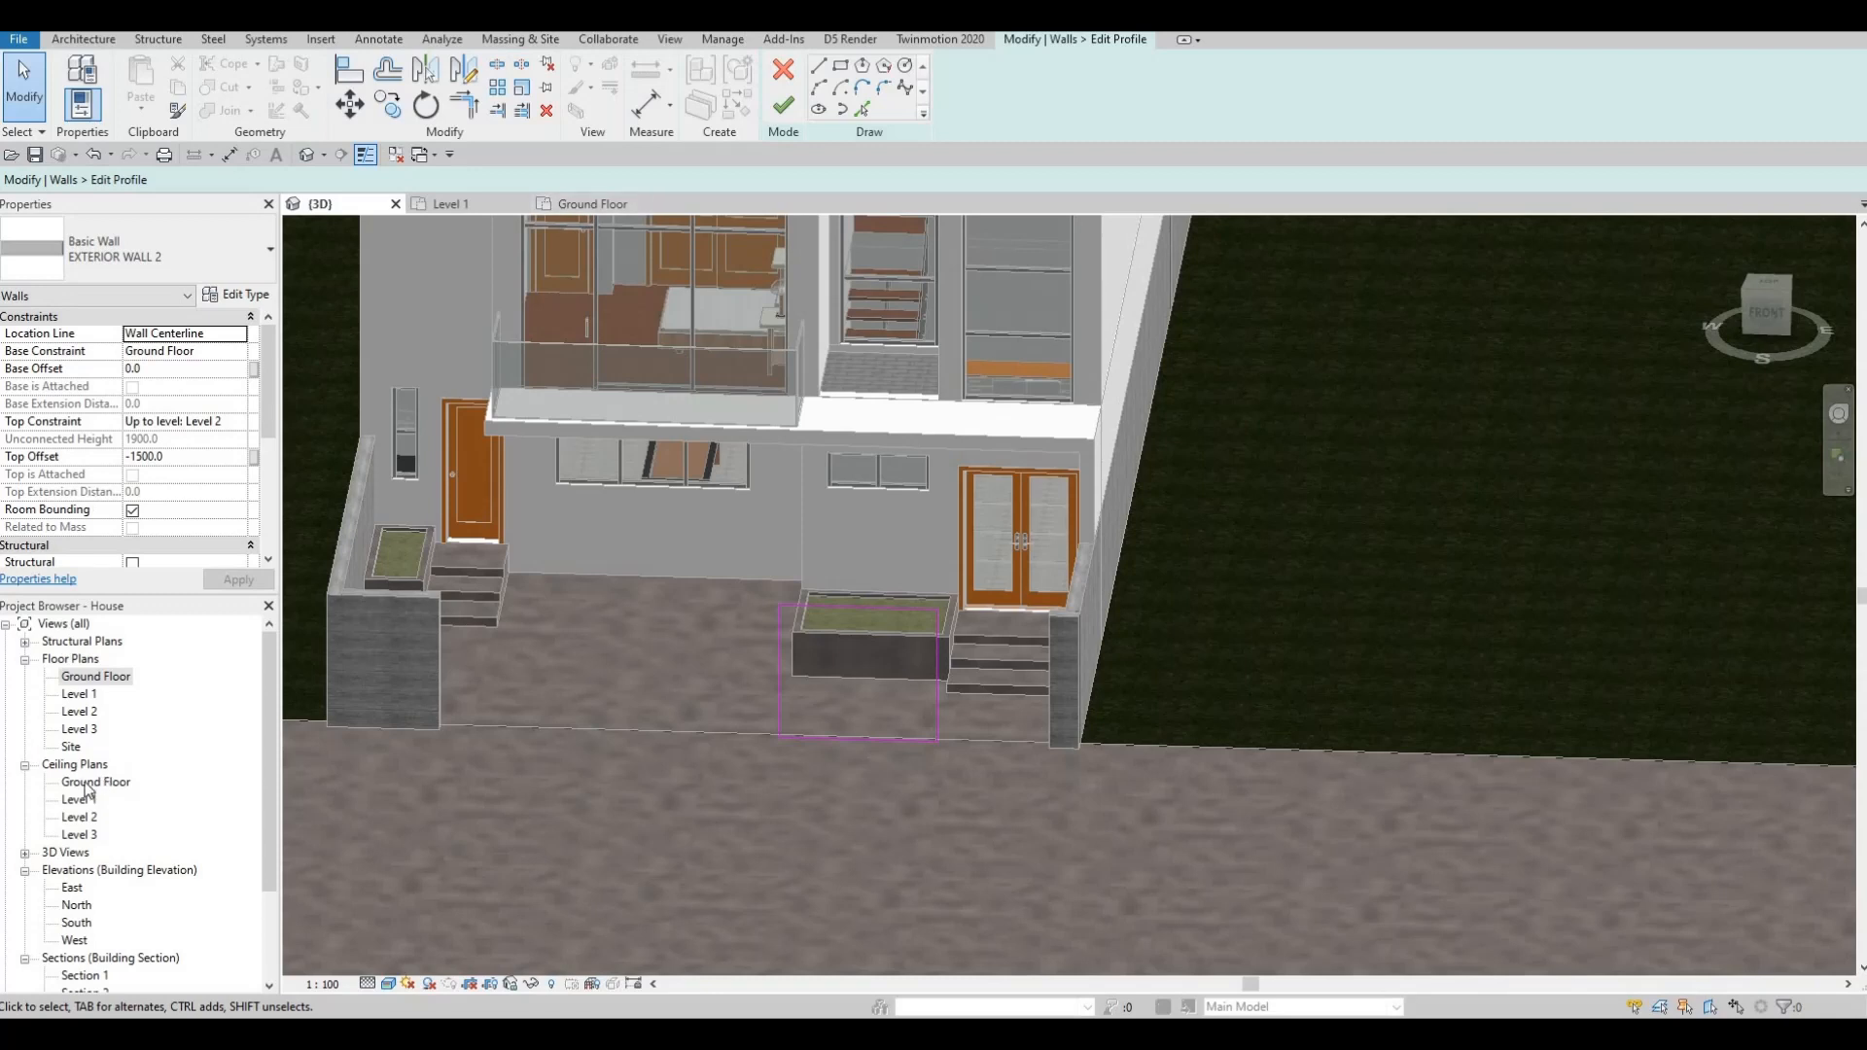
pyautogui.scroll(-3, 94, 796)
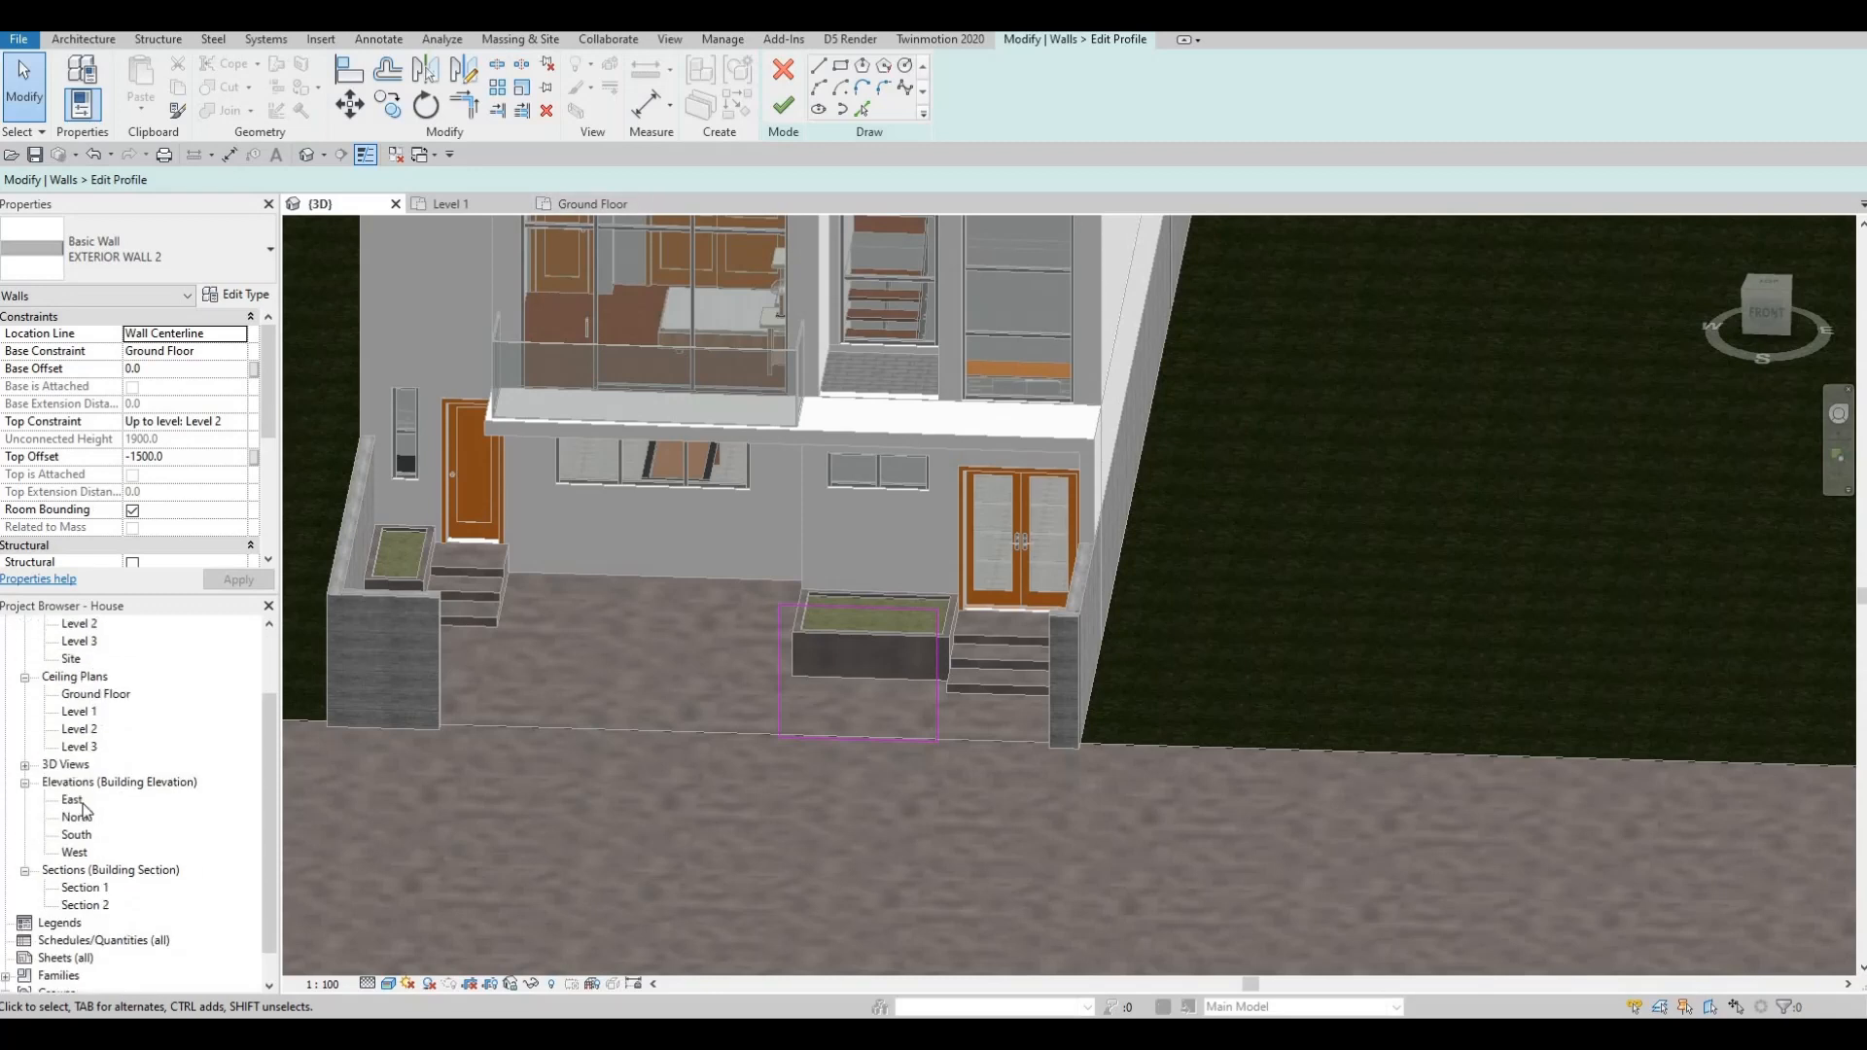
pyautogui.doubleClick(78, 800)
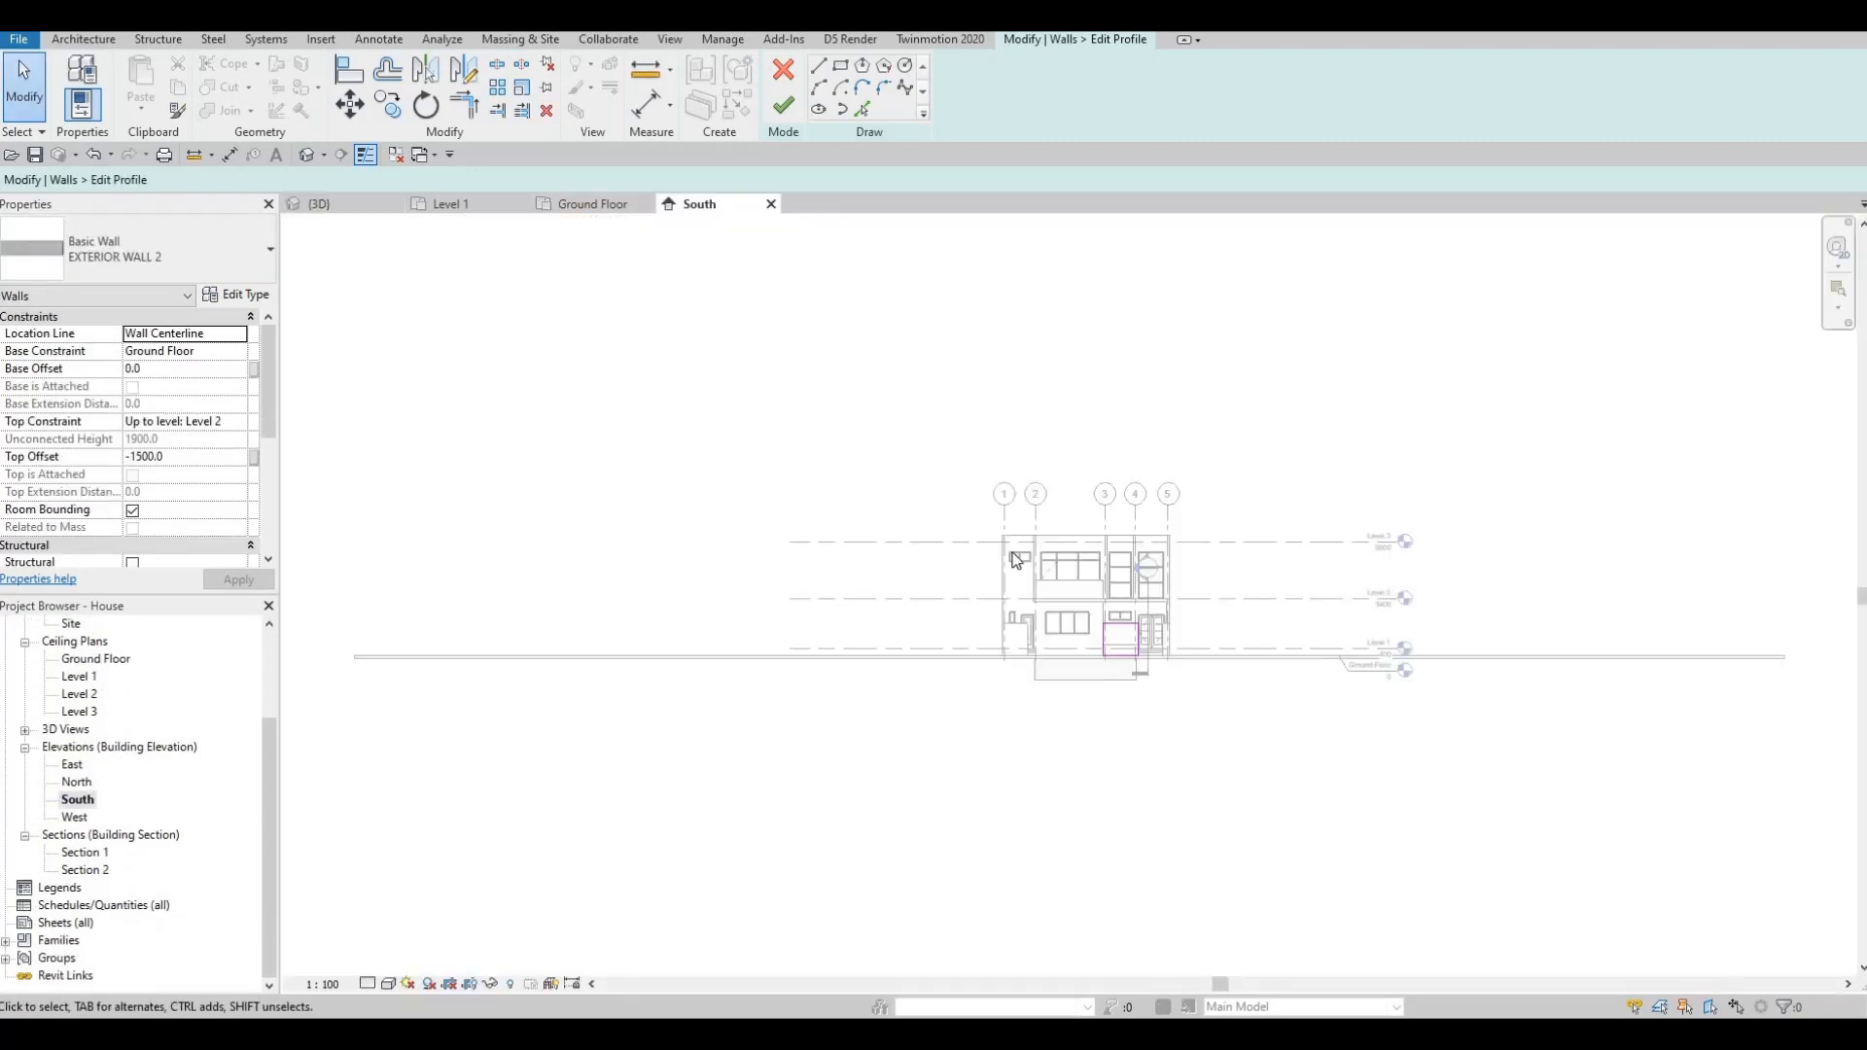
pyautogui.scroll(6, 1157, 637)
# - Draw a slot rectangle about 400 mm wide and 1200 mm high down from the wall profile's top edge, and delete its top line
pyautogui.click(820, 87)
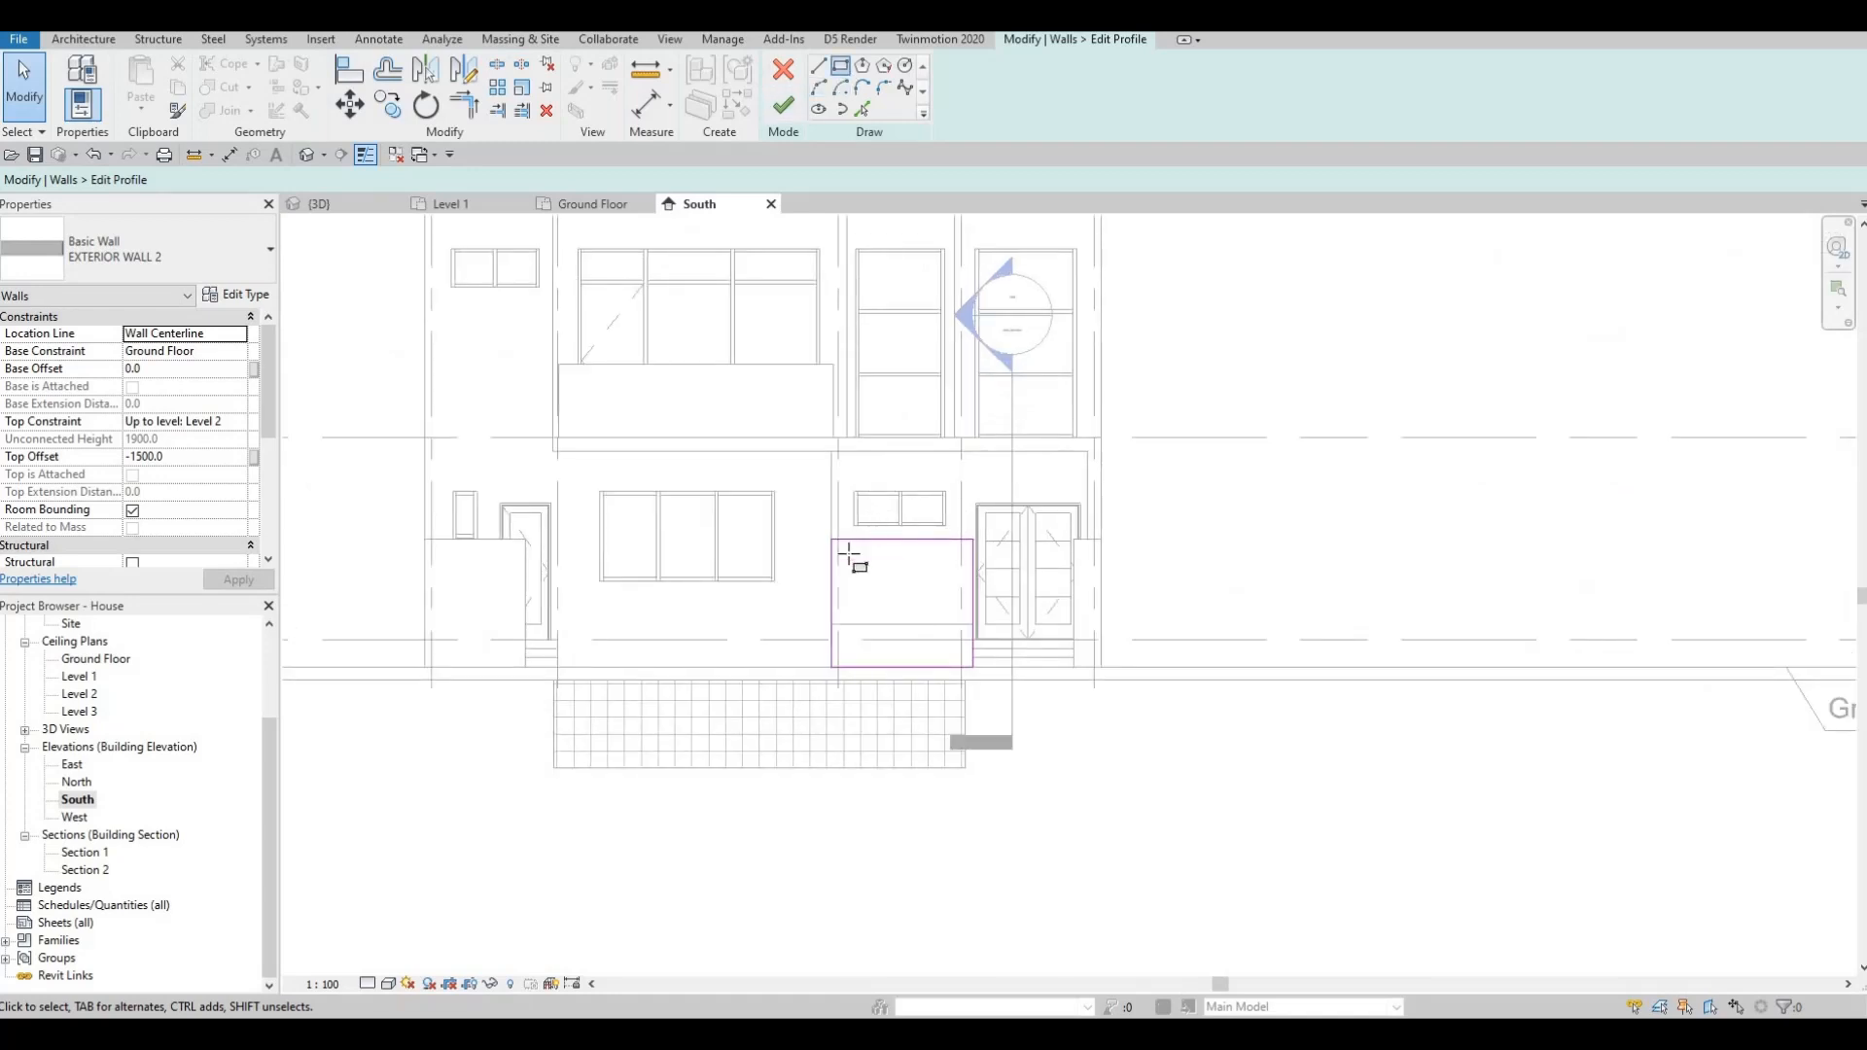
pyautogui.scroll(2, 848, 555)
pyautogui.click(853, 547)
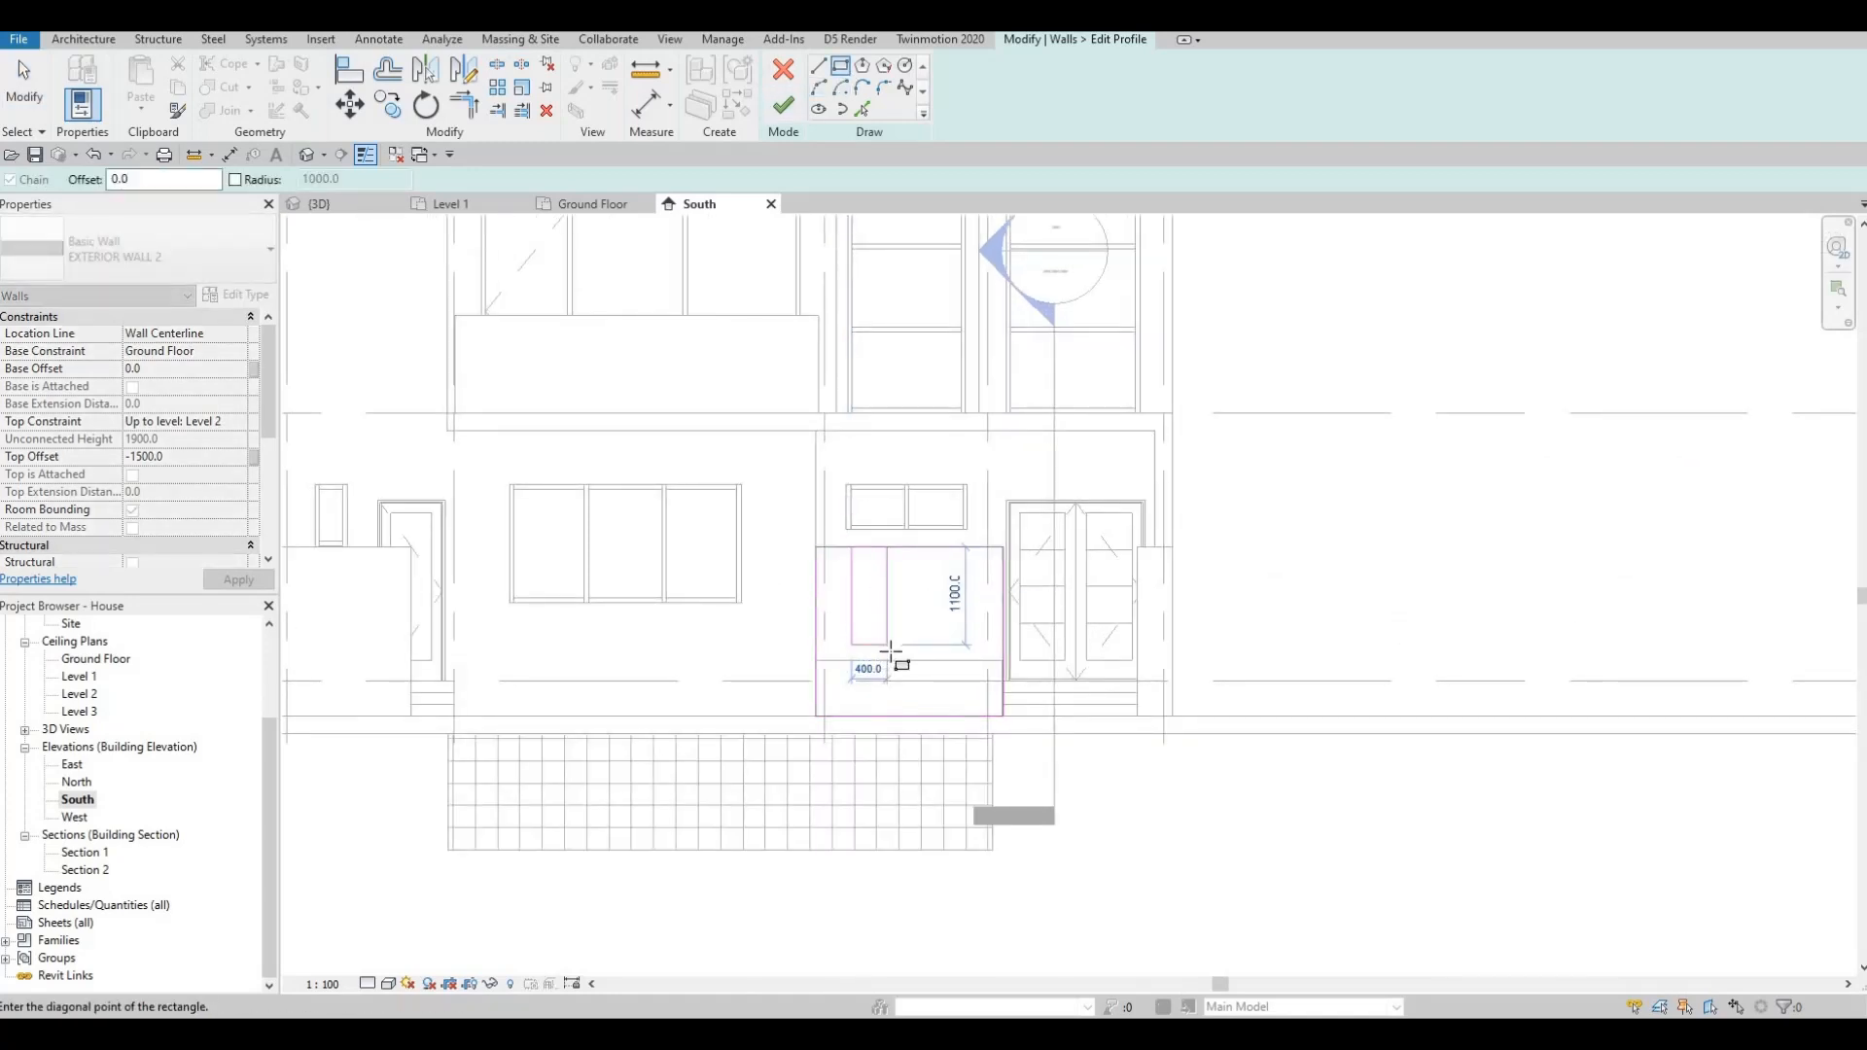
pyautogui.click(884, 594)
pyautogui.press('Escape')
pyautogui.press('Escape')
pyautogui.press('Escape')
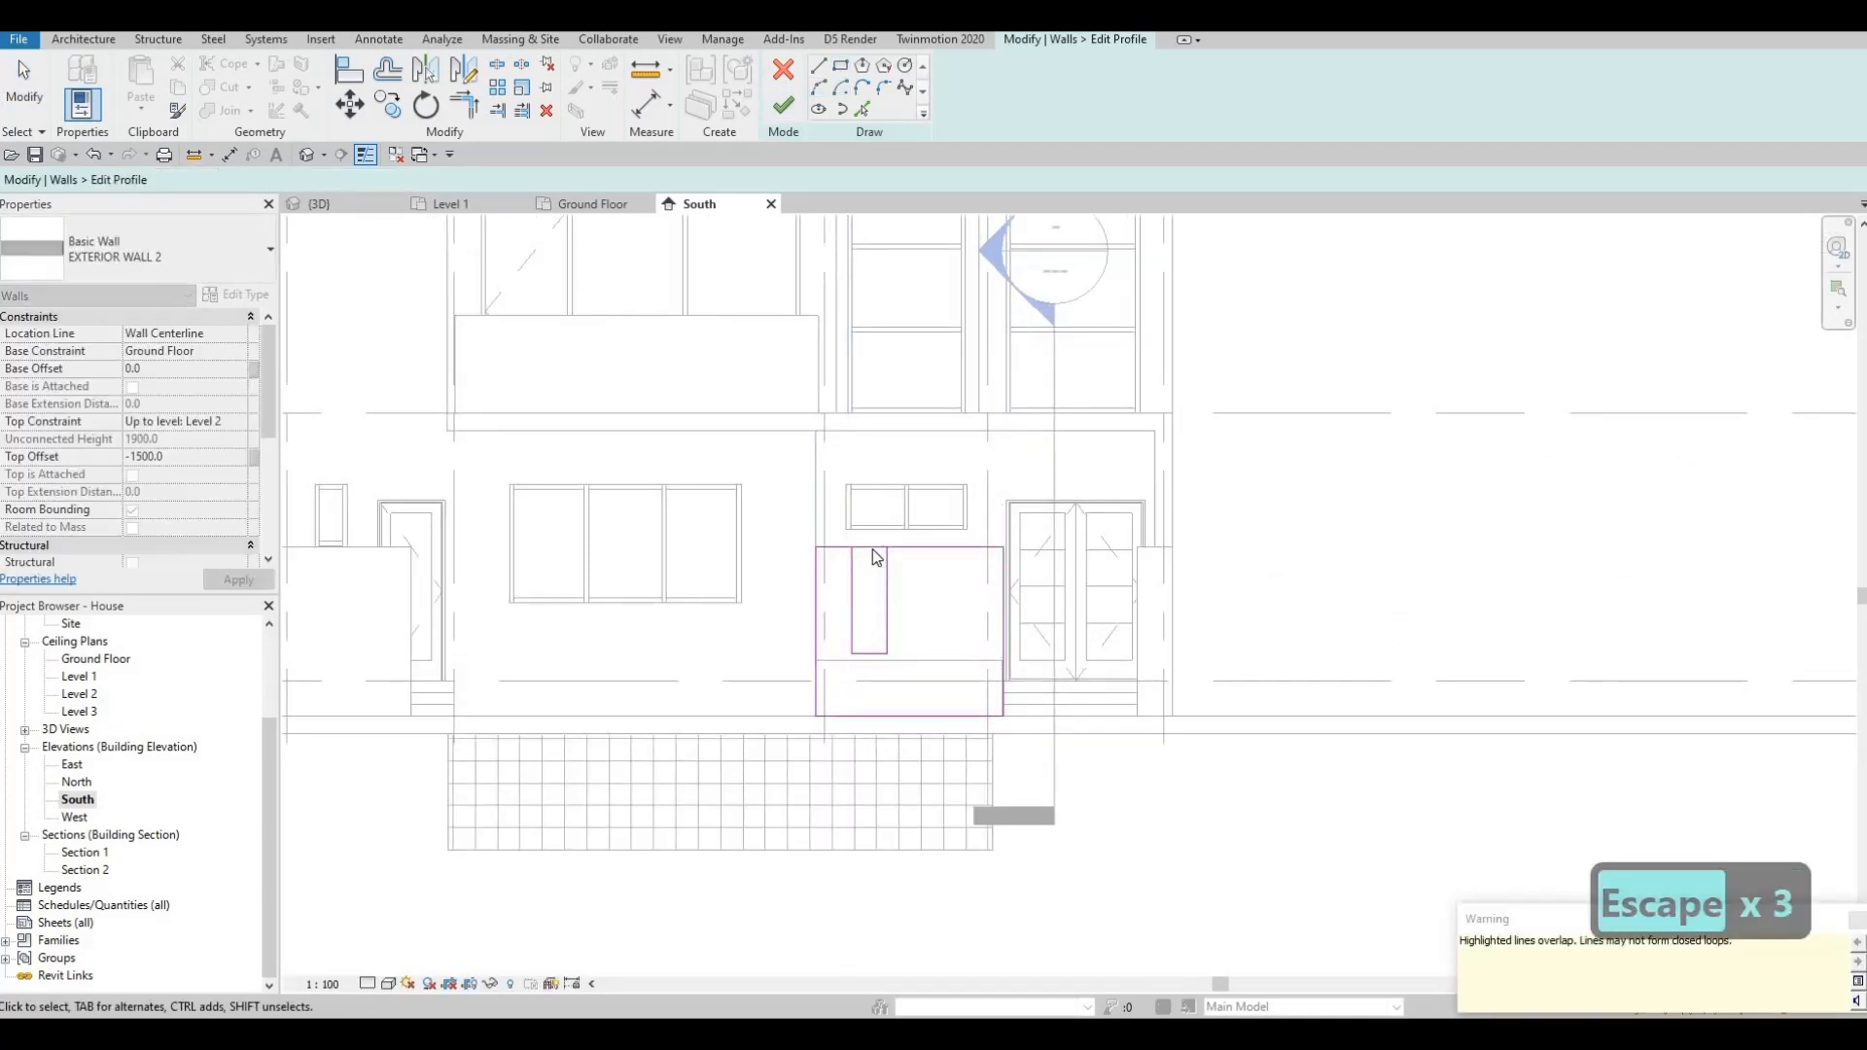
pyautogui.click(877, 551)
pyautogui.press('Delete')
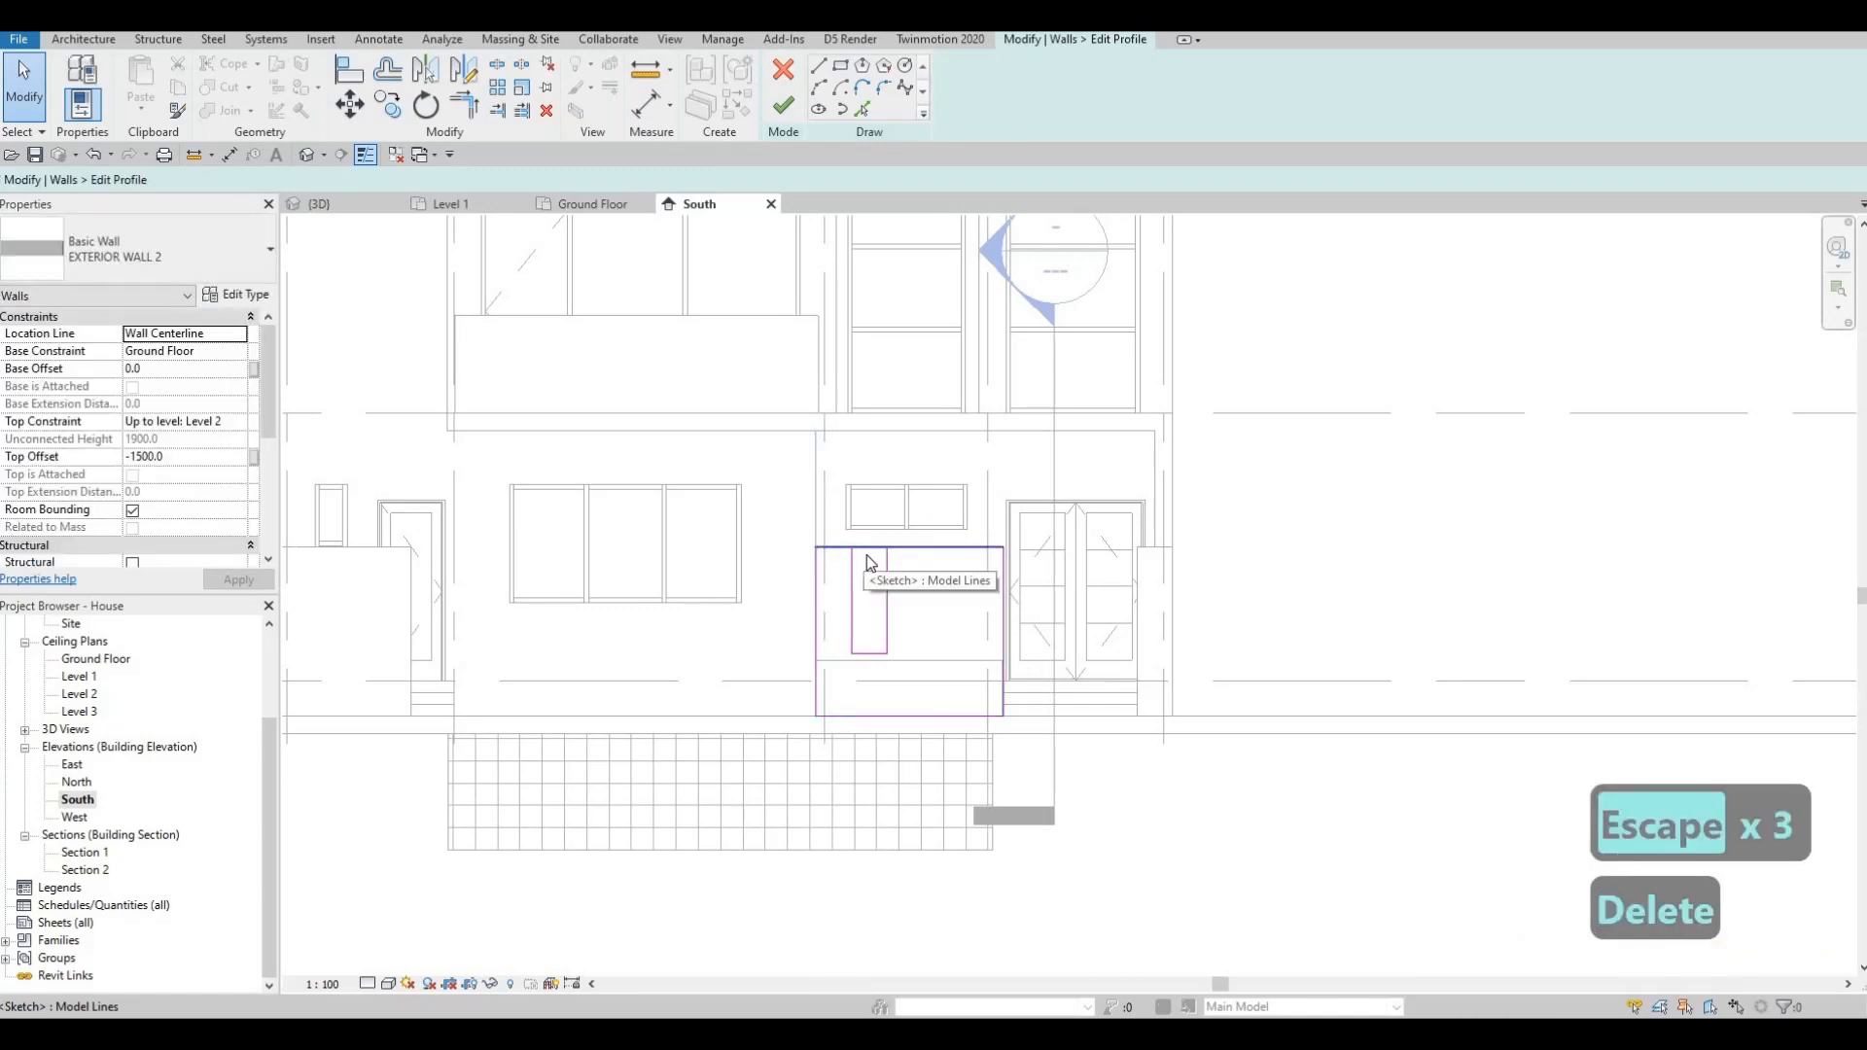
# - Split the profile's top edge above the slot and trim both parts to the slot's sides
pyautogui.press('s')
pyautogui.press('l')
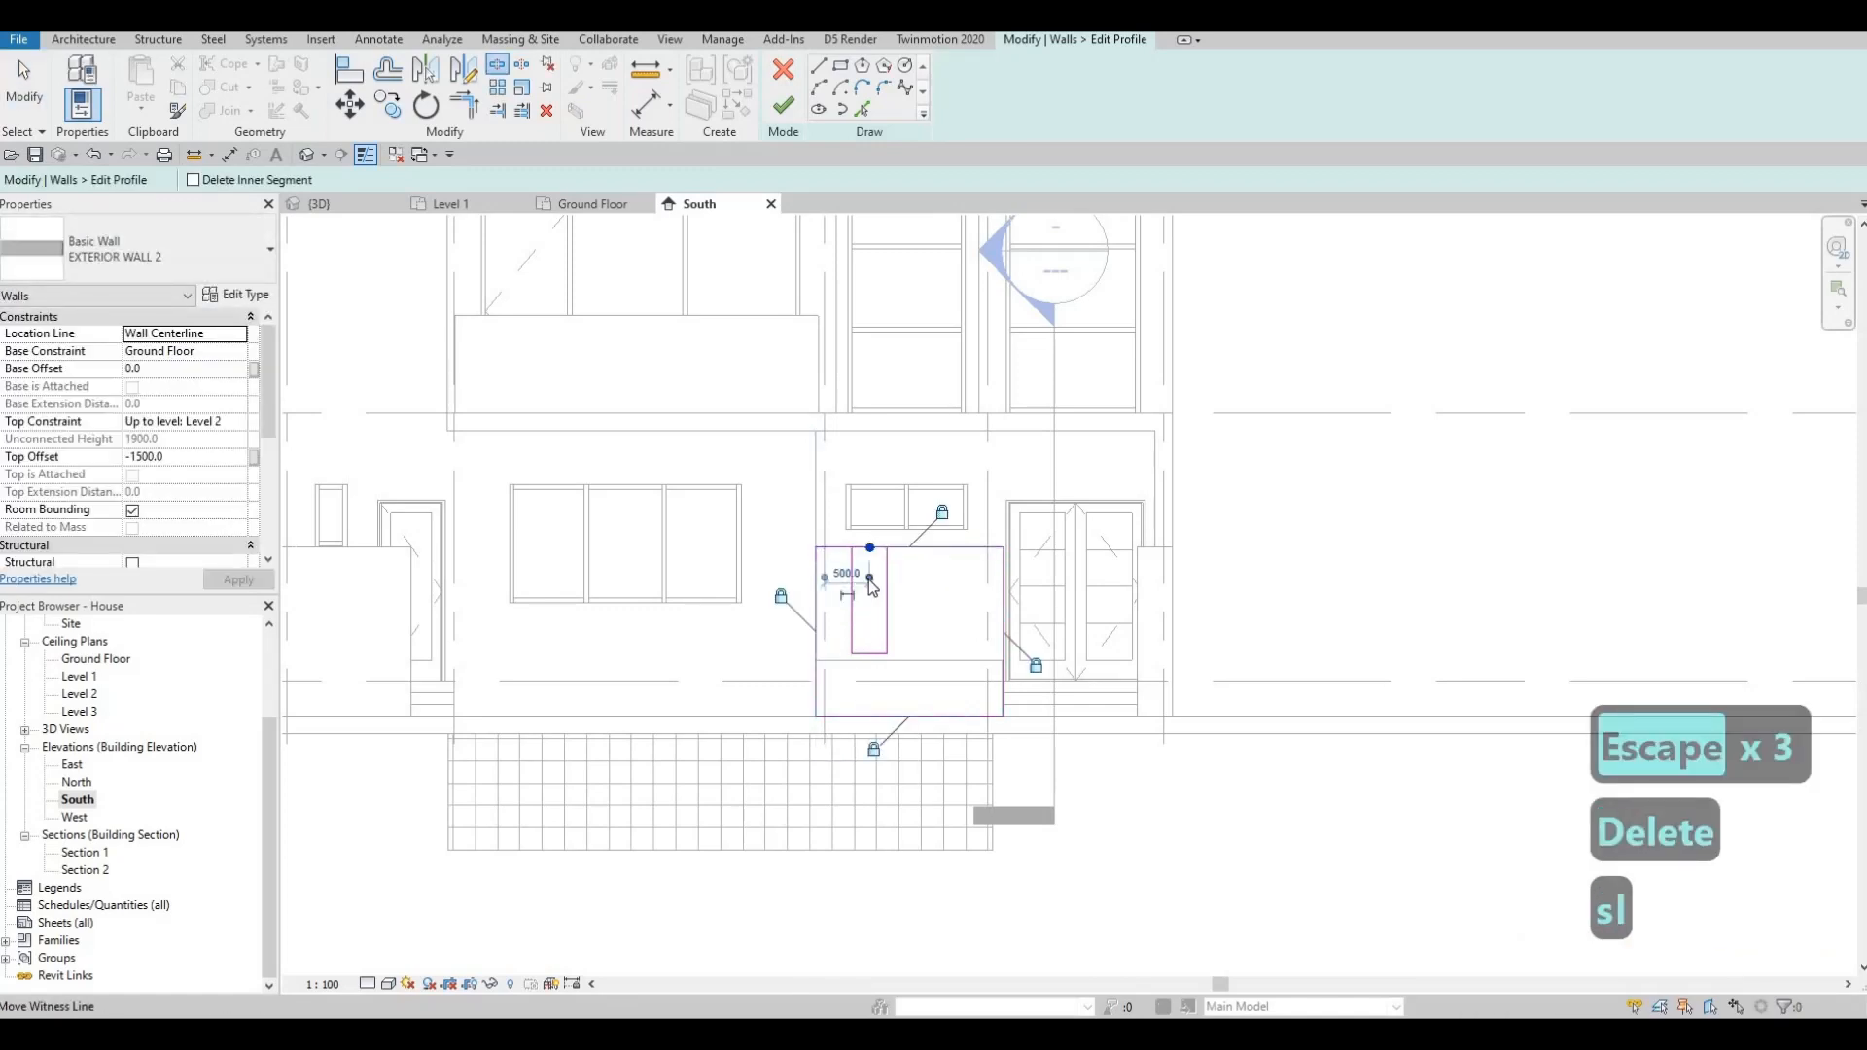
pyautogui.press('Escape')
pyautogui.press('Escape')
pyautogui.press('t')
pyautogui.press('r')
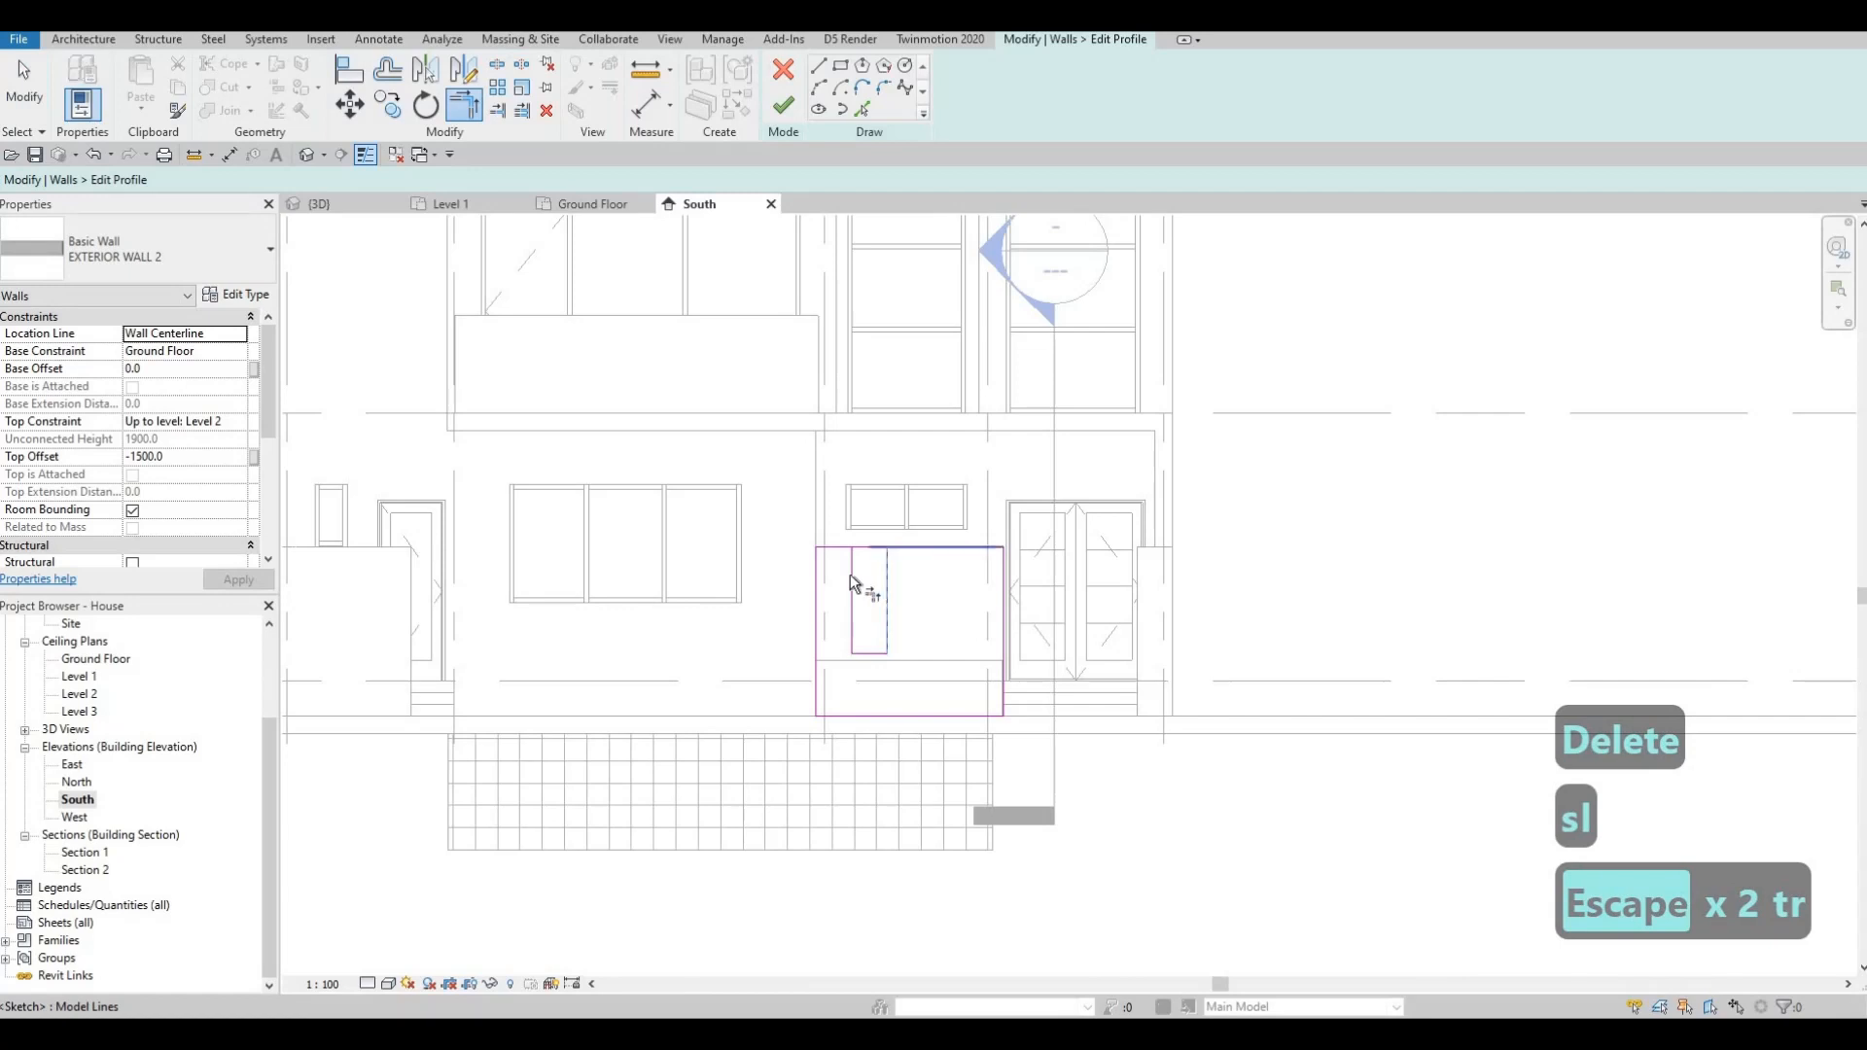
pyautogui.click(887, 569)
pyautogui.press('Escape')
pyautogui.press('Escape')
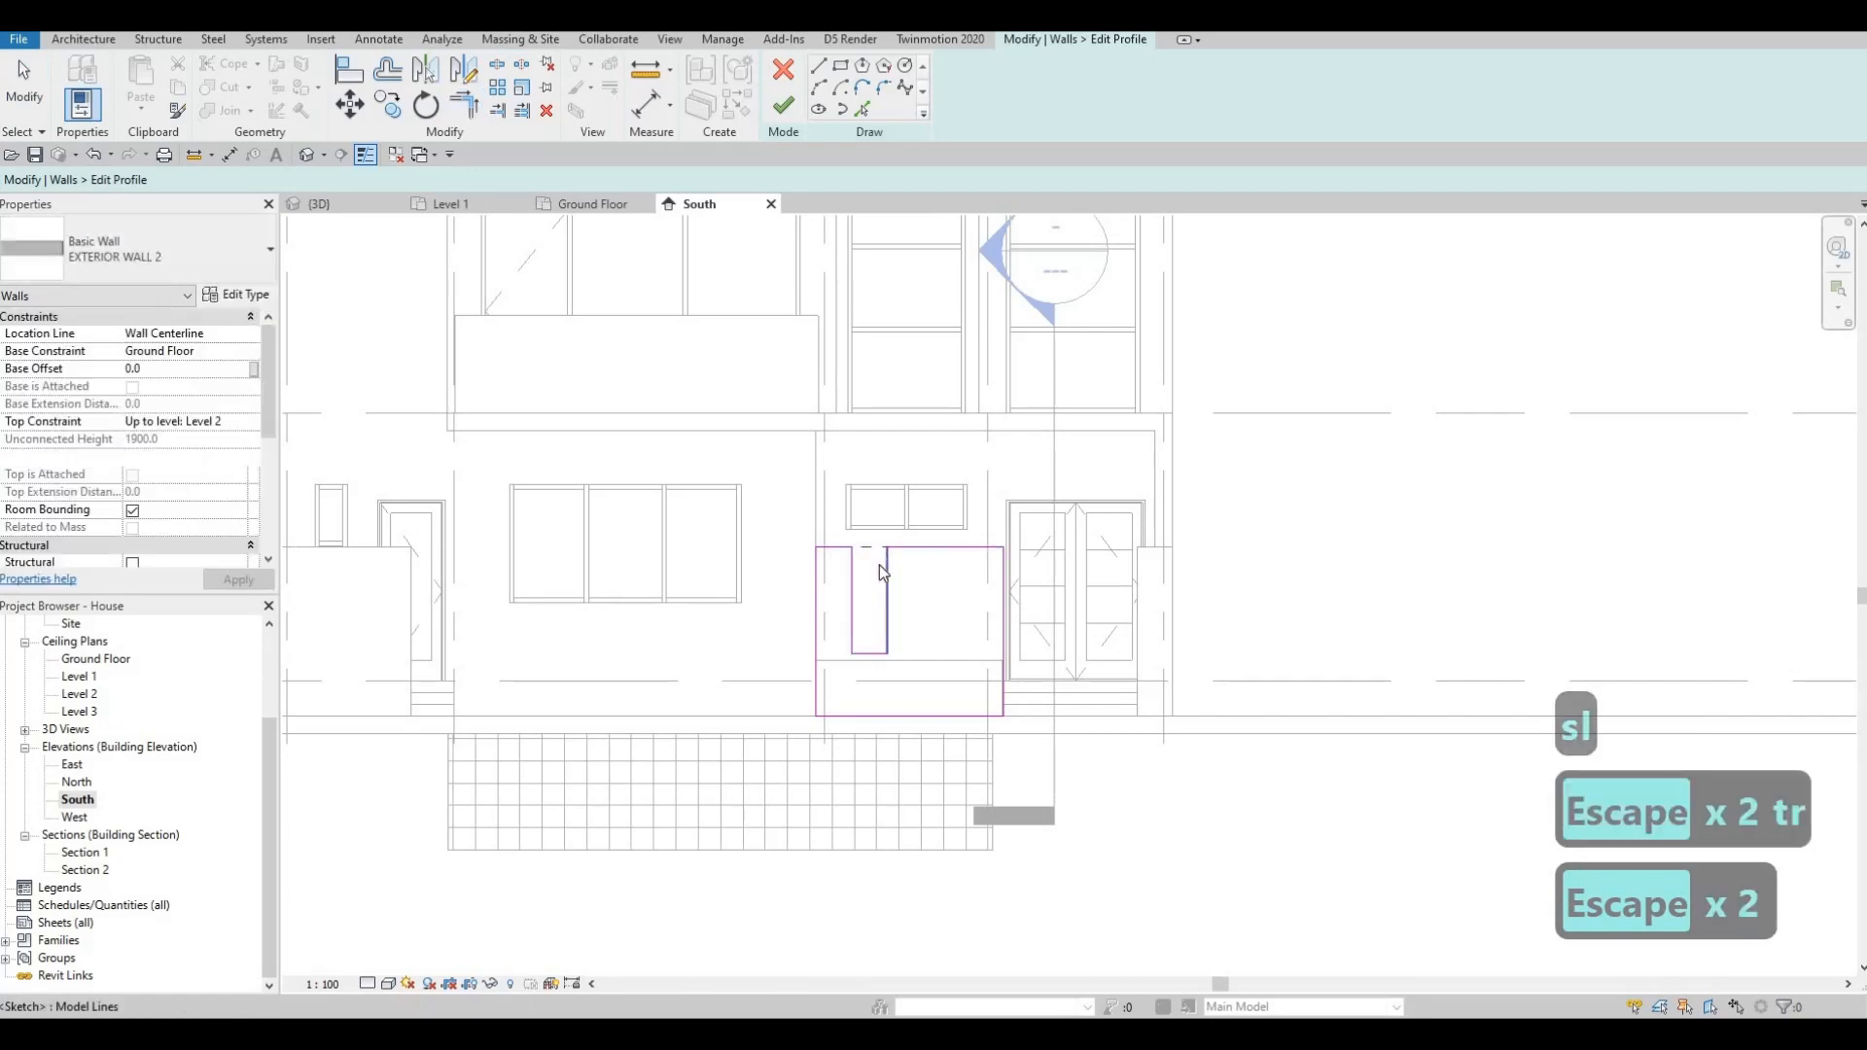
pyautogui.press('Escape')
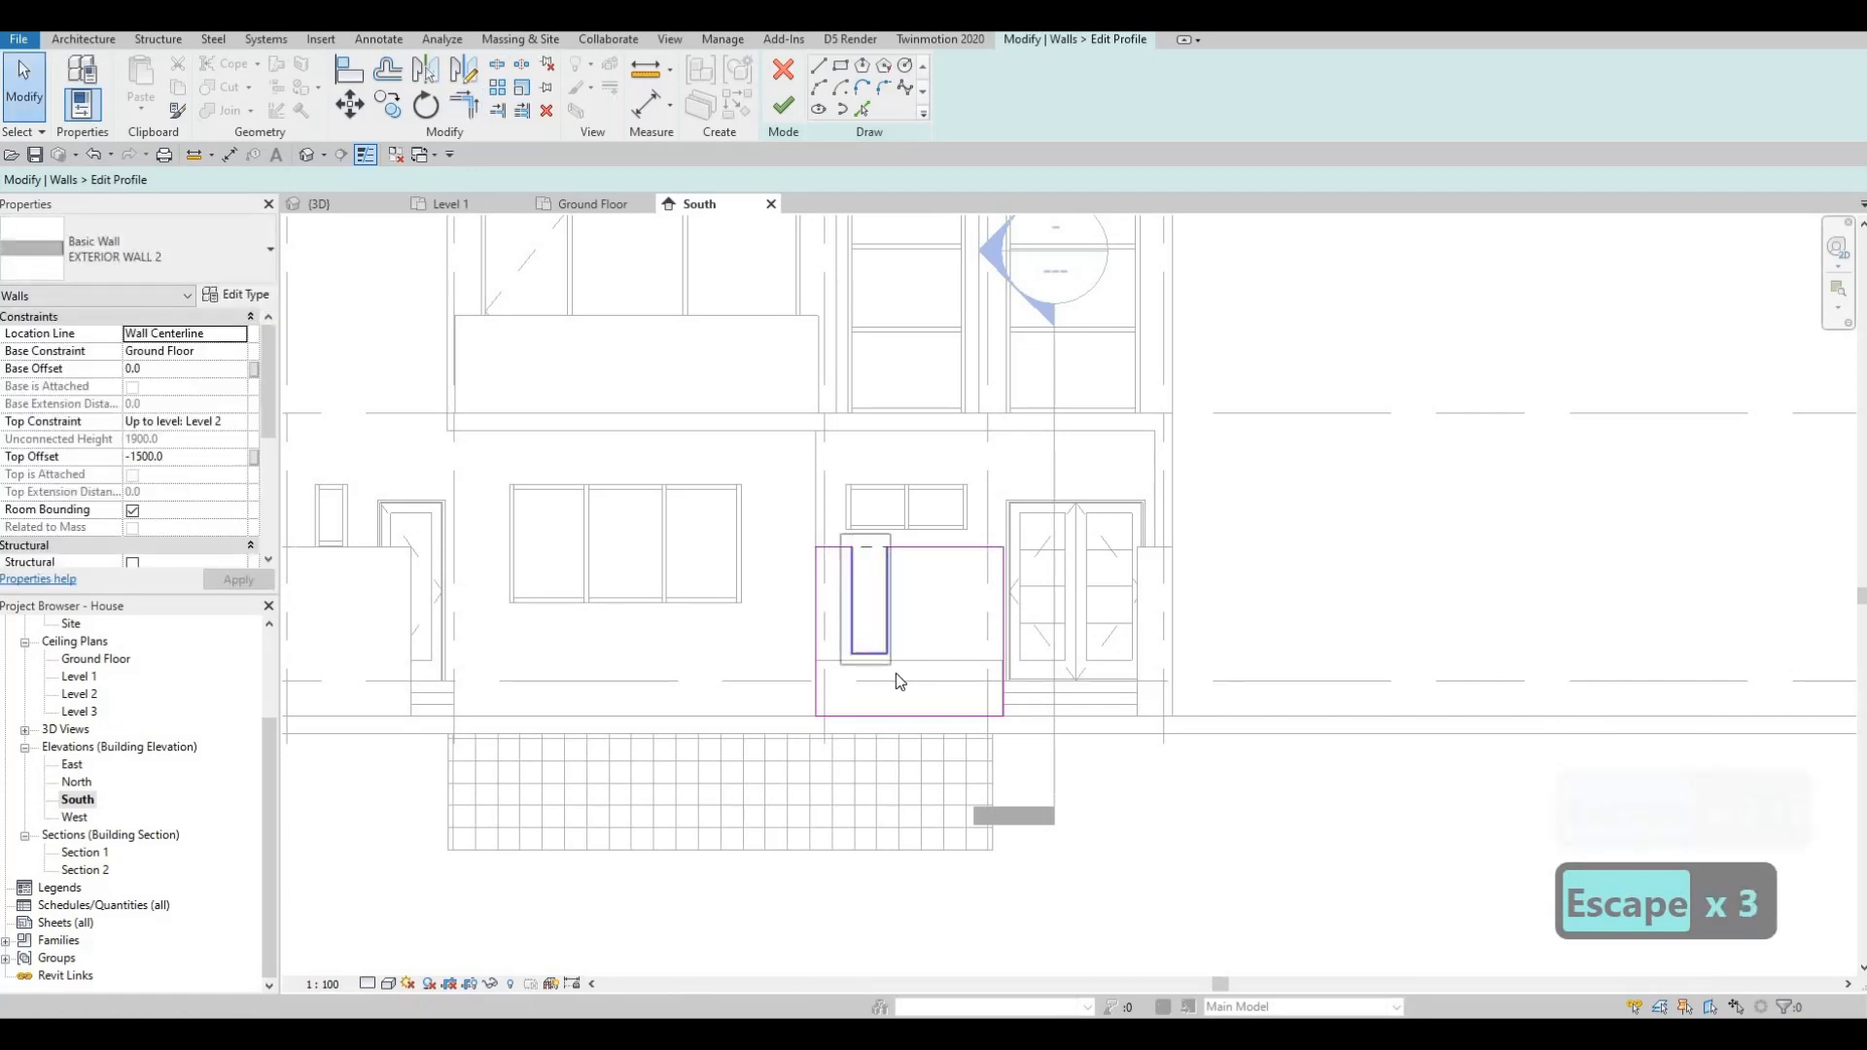
# - Try to copy the slot's three lines to the right within the wall profile
pyautogui.moveTo(896, 673); pyautogui.dragTo(855, 604)
pyautogui.press('c')
pyautogui.press('o')
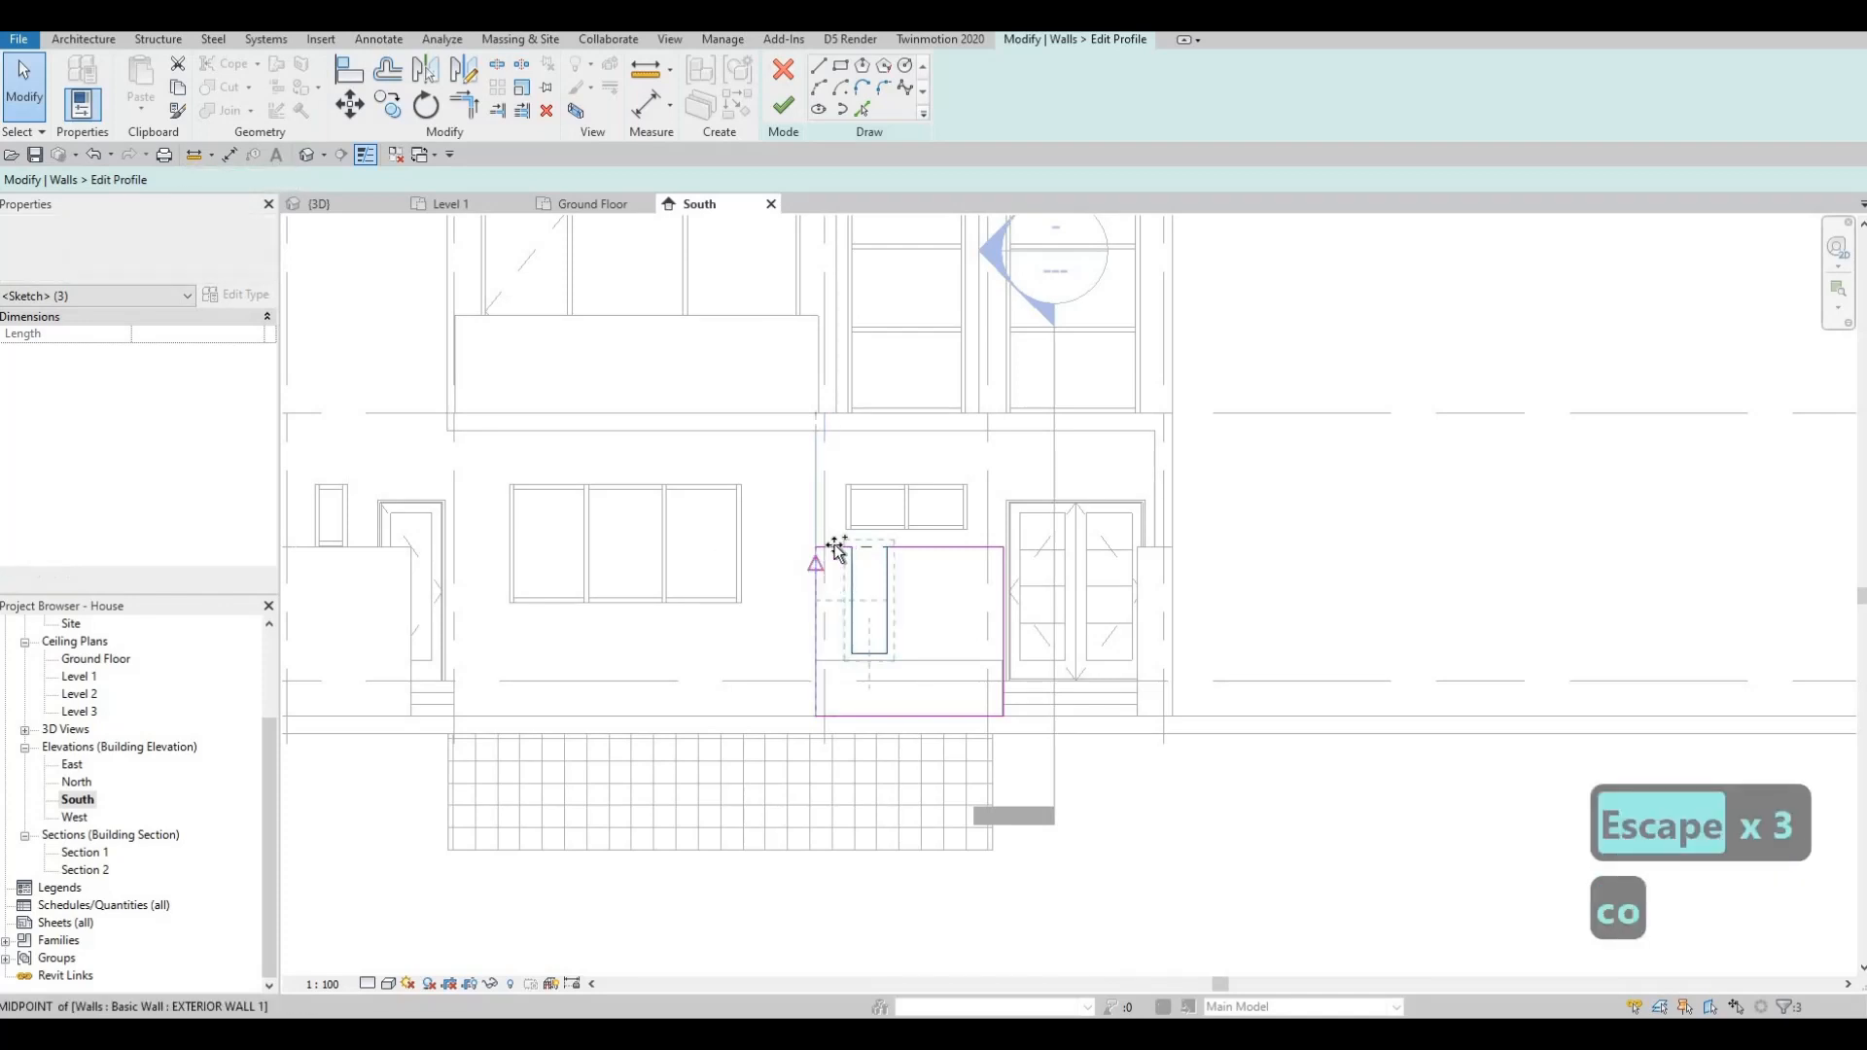
pyautogui.click(836, 549)
pyautogui.click(937, 548)
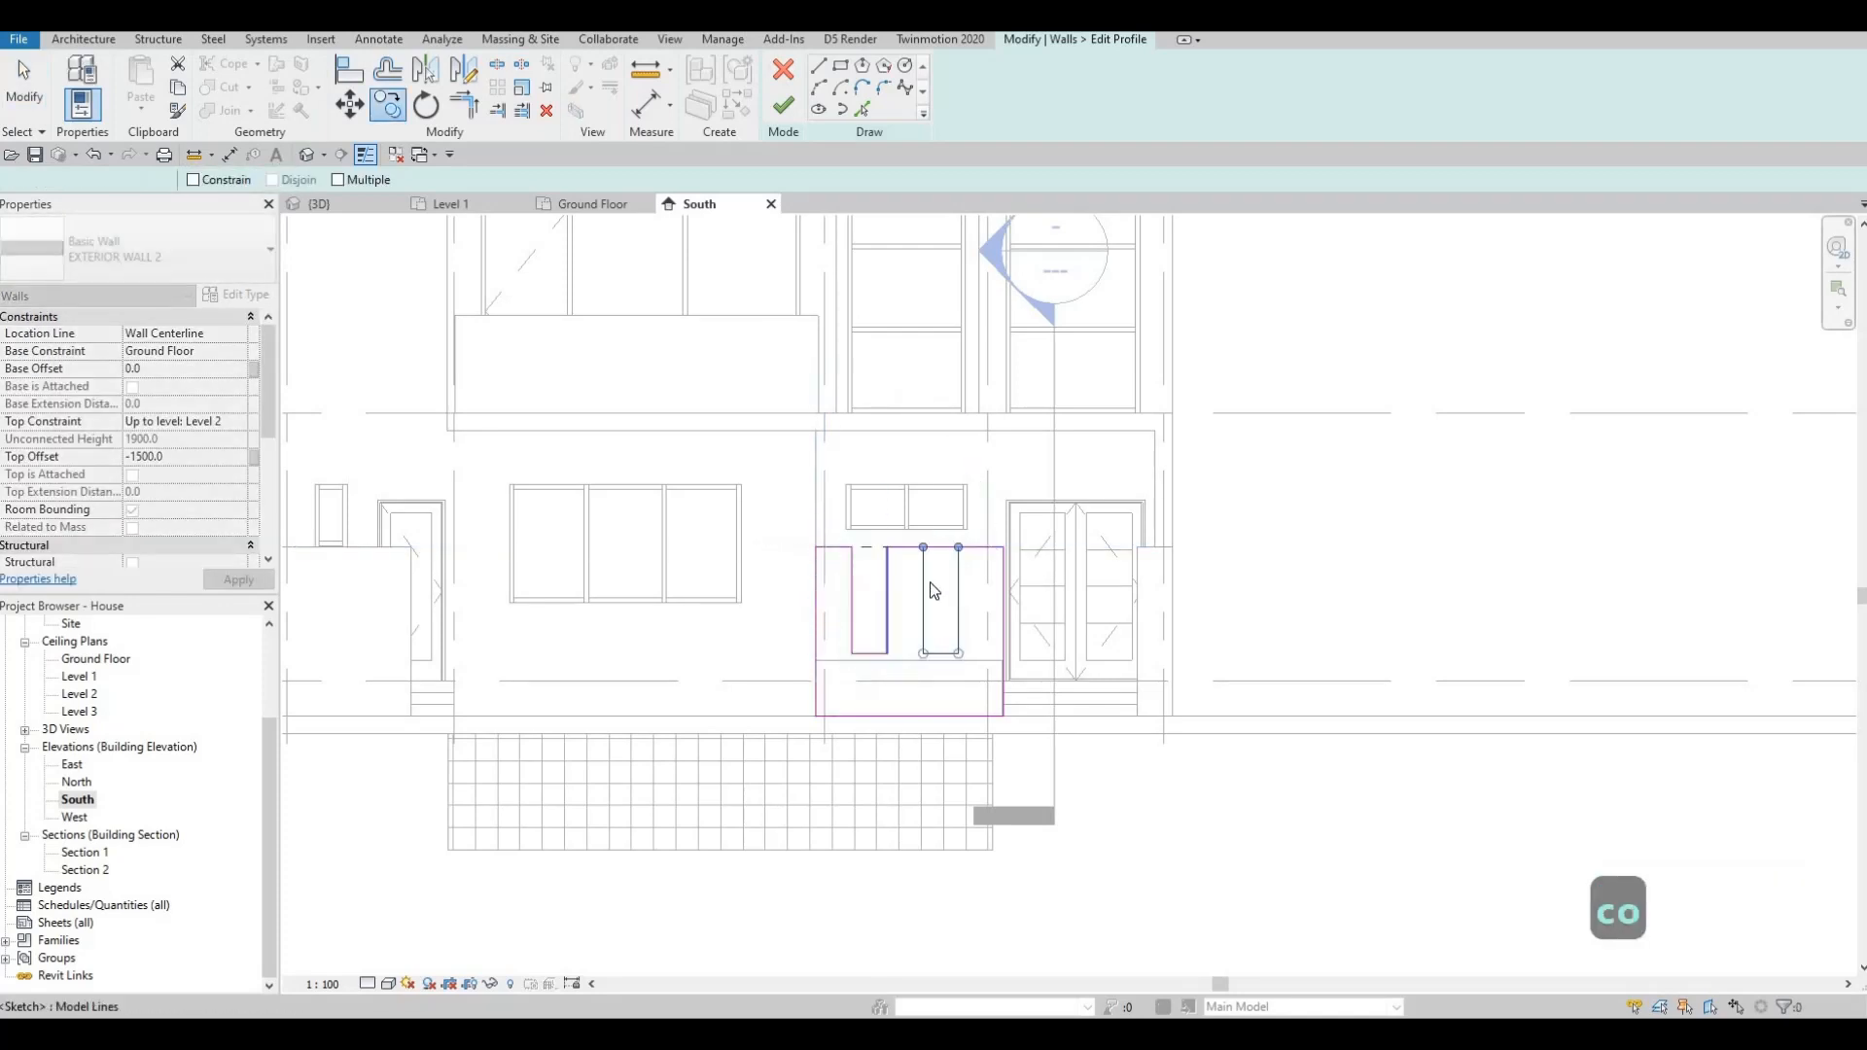
pyautogui.press('Escape')
pyautogui.press('Escape')
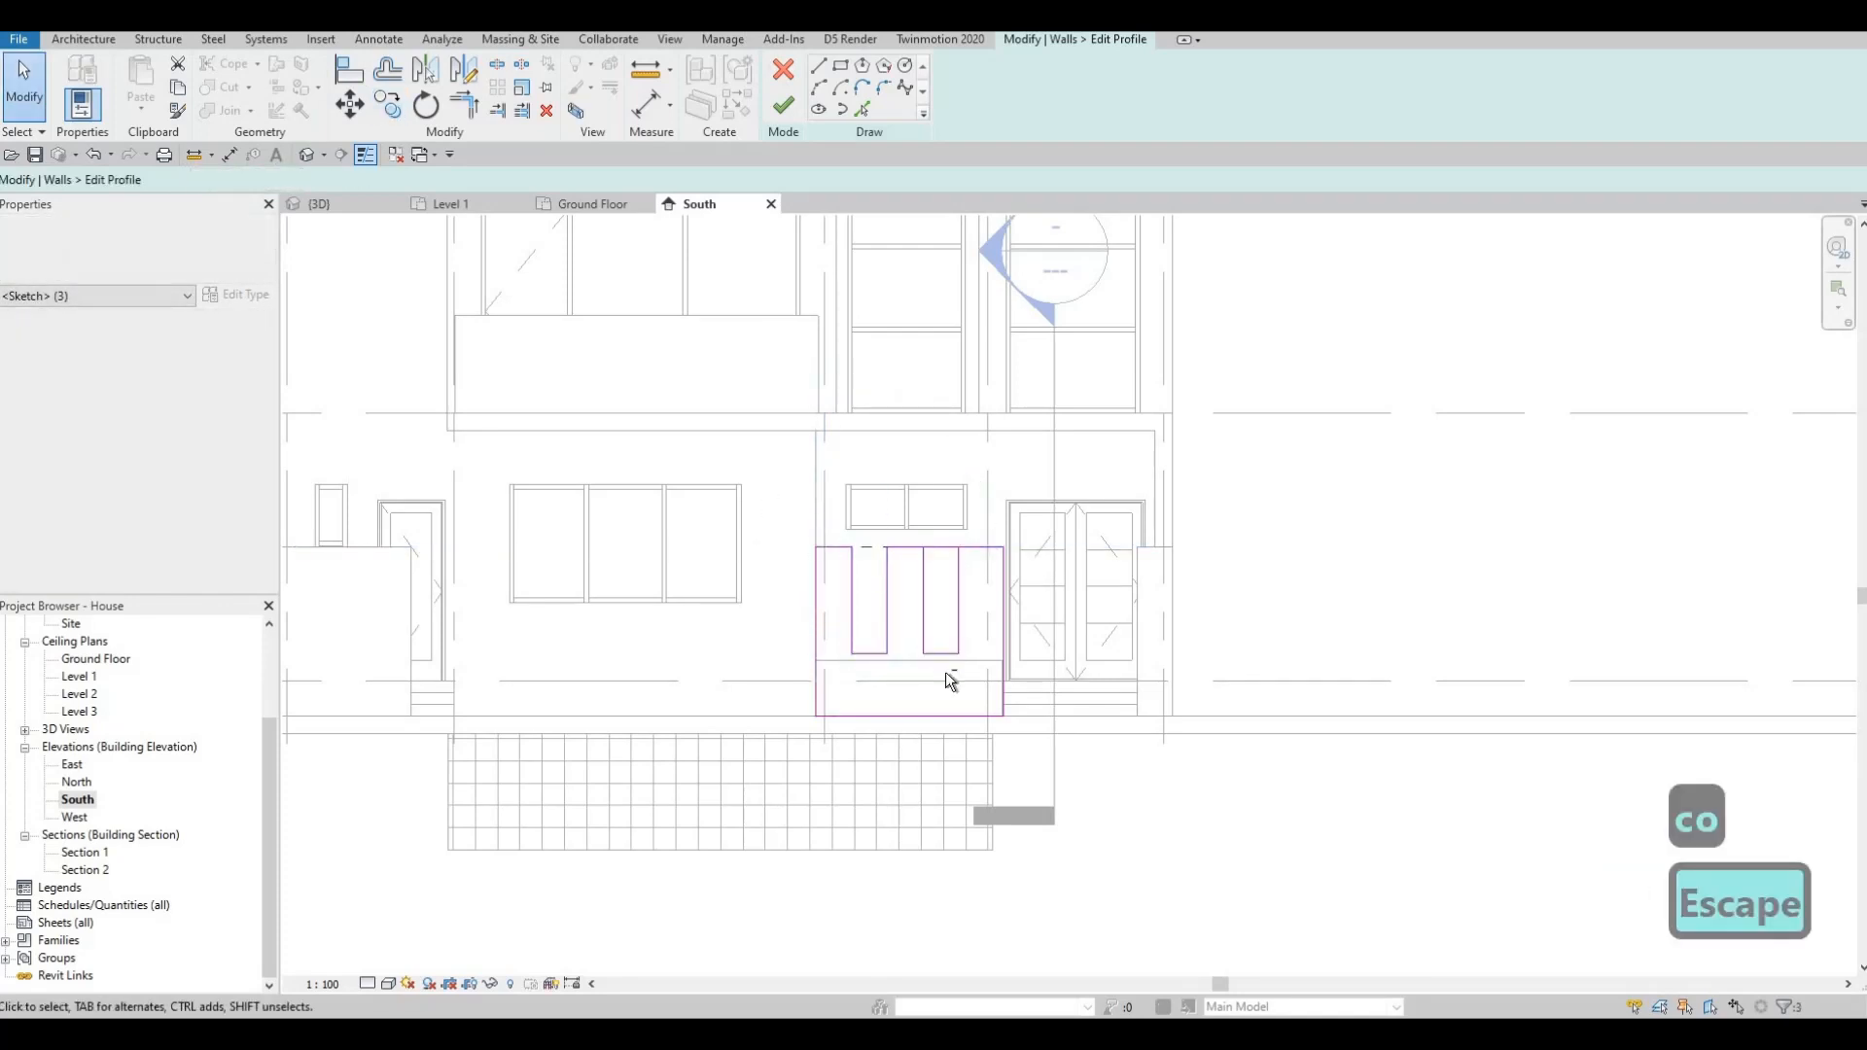
# - Delete the copied slot lines from the wall profile
pyautogui.press('Escape')
pyautogui.press('Escape')
pyautogui.moveTo(901, 531); pyautogui.dragTo(982, 676)
pyautogui.press('Delete')
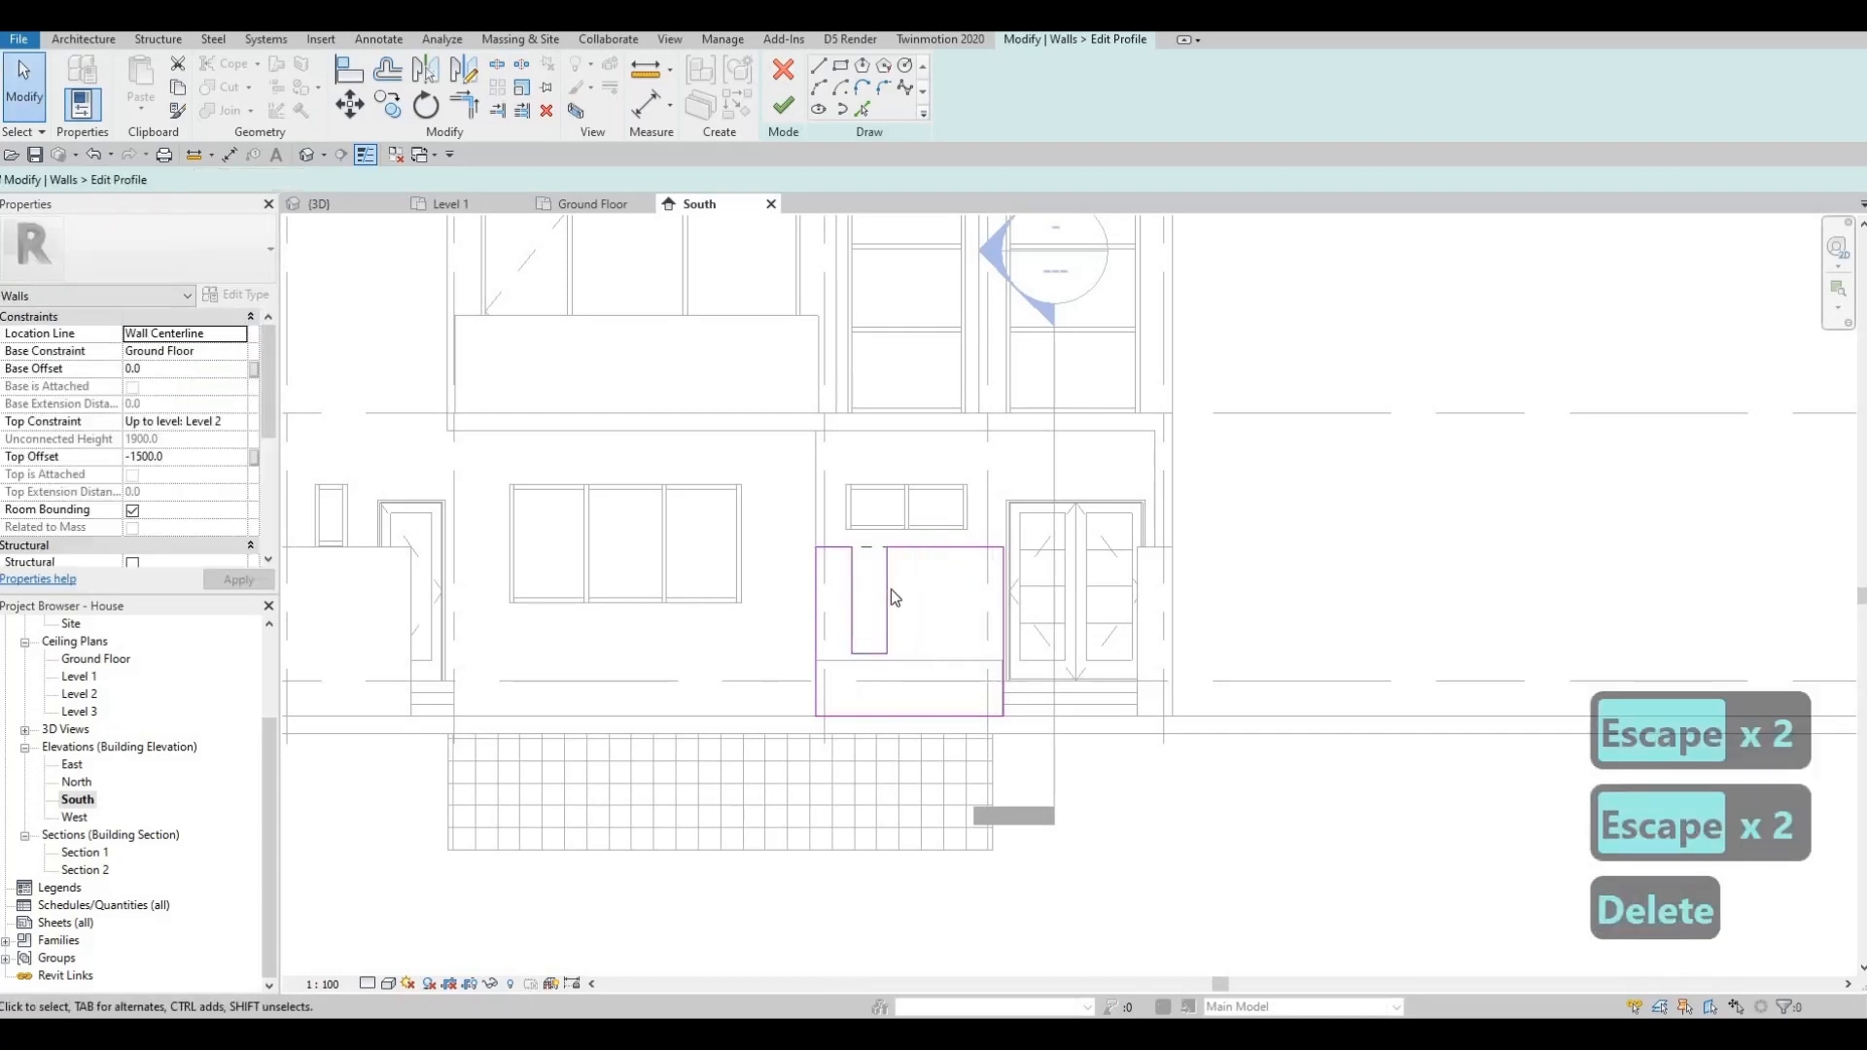
# - Narrow the remaining slot to about 280 mm by nudging its right side line to the left
pyautogui.click(887, 589)
pyautogui.press('Left')
pyautogui.press('Left')
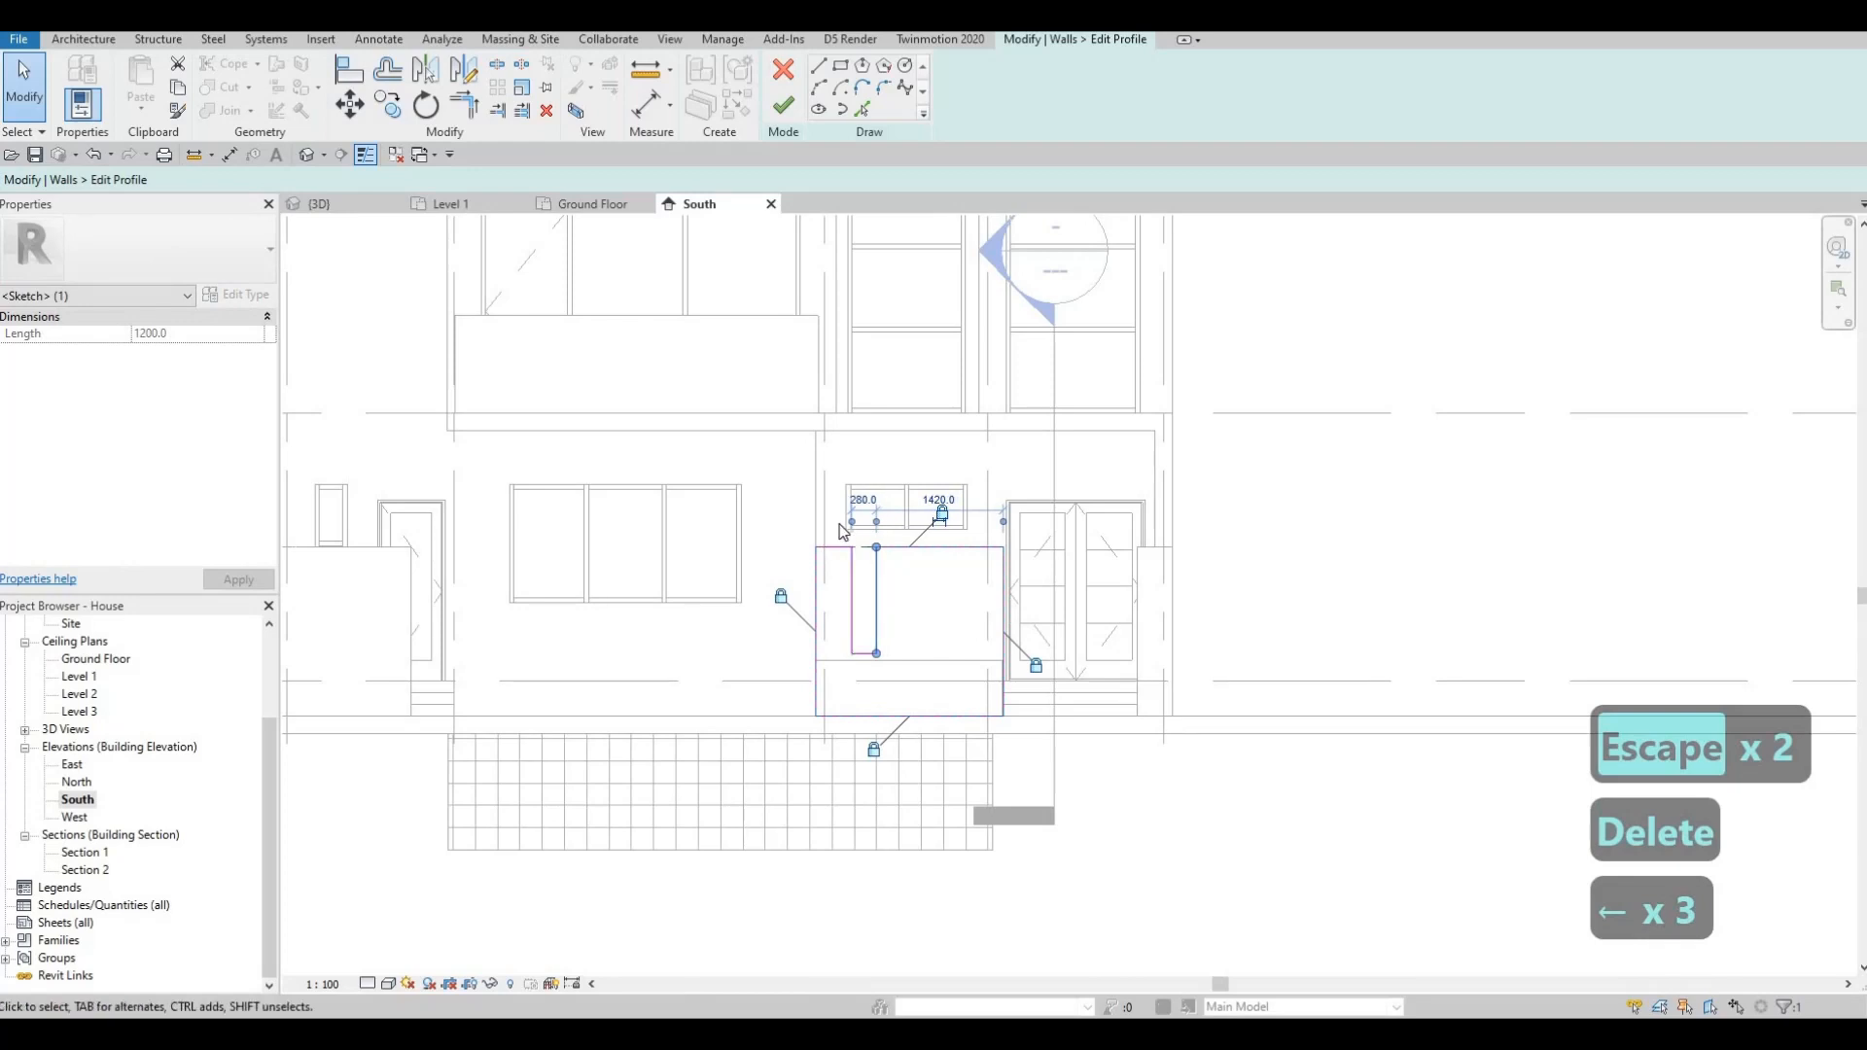
# - Nudge the whole slot slightly left, closer to the left edge of the wall profile
pyautogui.moveTo(829, 517); pyautogui.dragTo(917, 675)
pyautogui.press('Left')
pyautogui.press('Left')
pyautogui.press('Left')
pyautogui.press('Left')
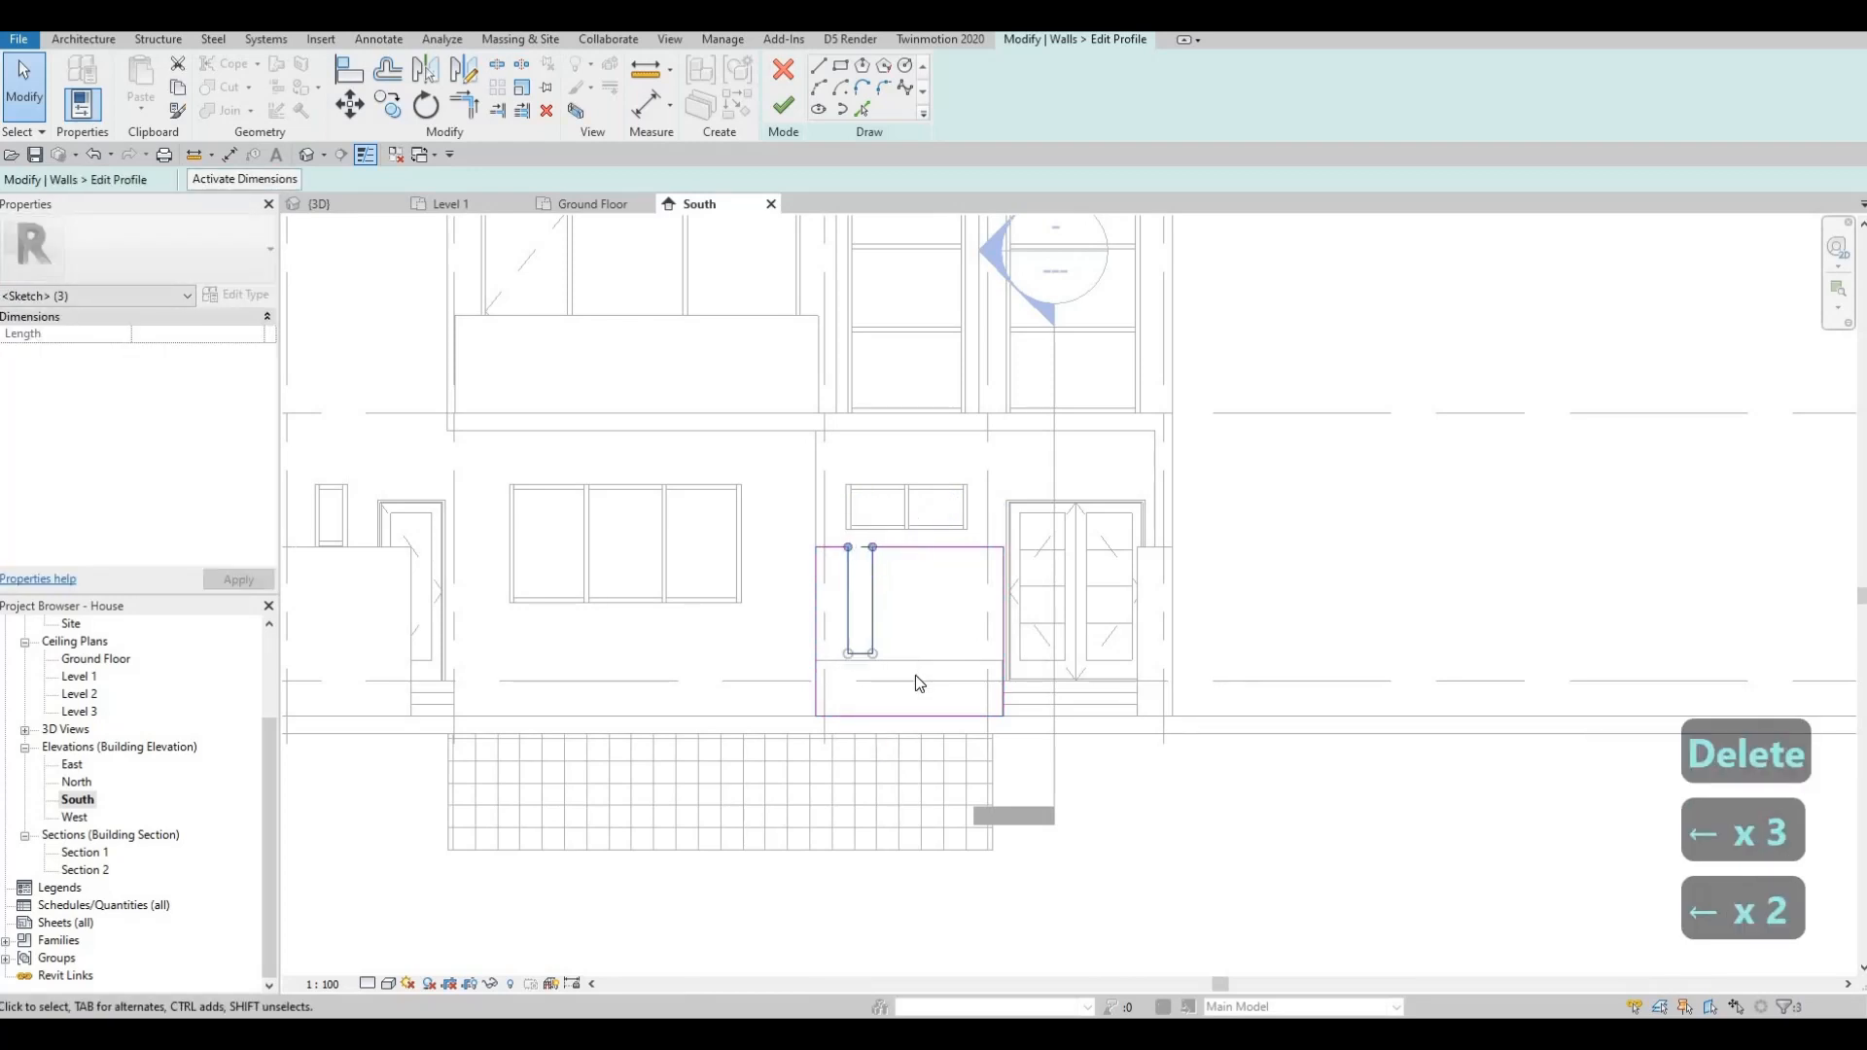
pyautogui.scroll(2, 916, 659)
pyautogui.press('Escape')
pyautogui.press('Escape')
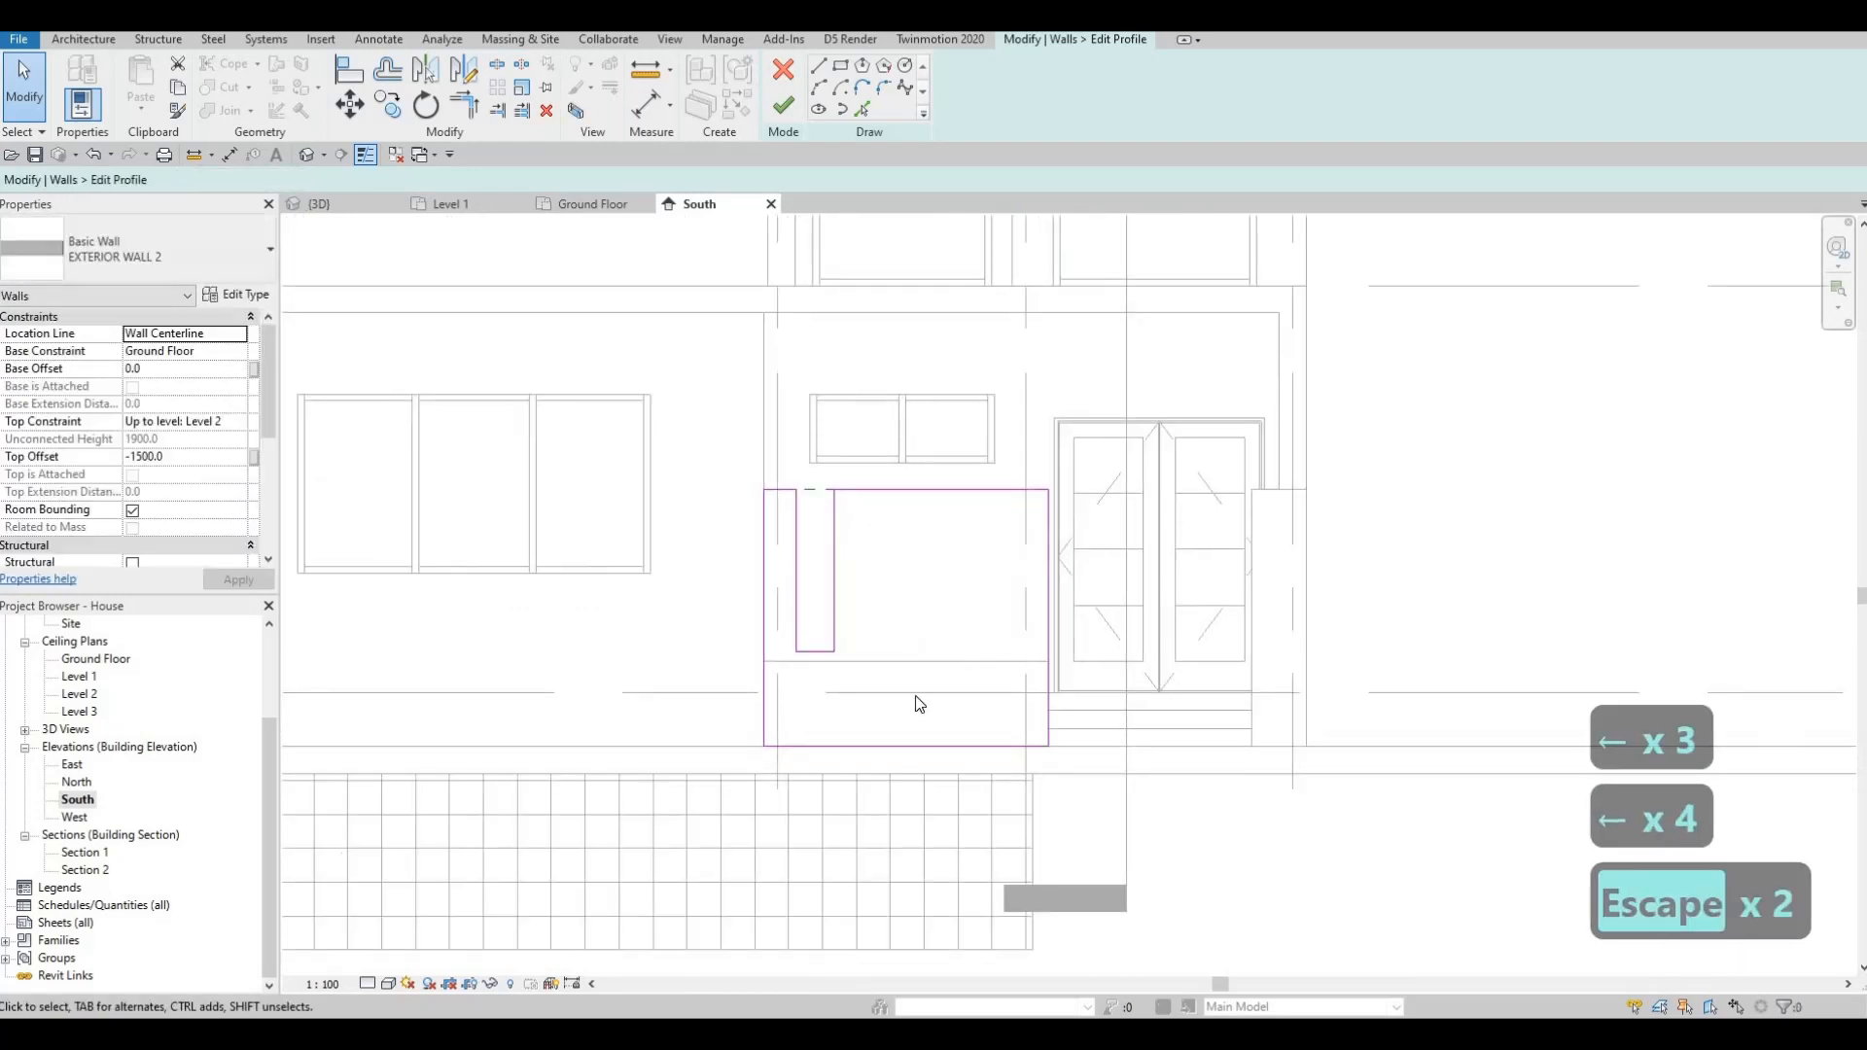
# - Copy the slot's three lines to the right within the wall profile, leaving a gap beside the original slot
pyautogui.moveTo(921, 707)
pyautogui.mouseDown()
pyautogui.moveTo(894, 653)
pyautogui.moveTo(901, 671)
pyautogui.mouseUp()
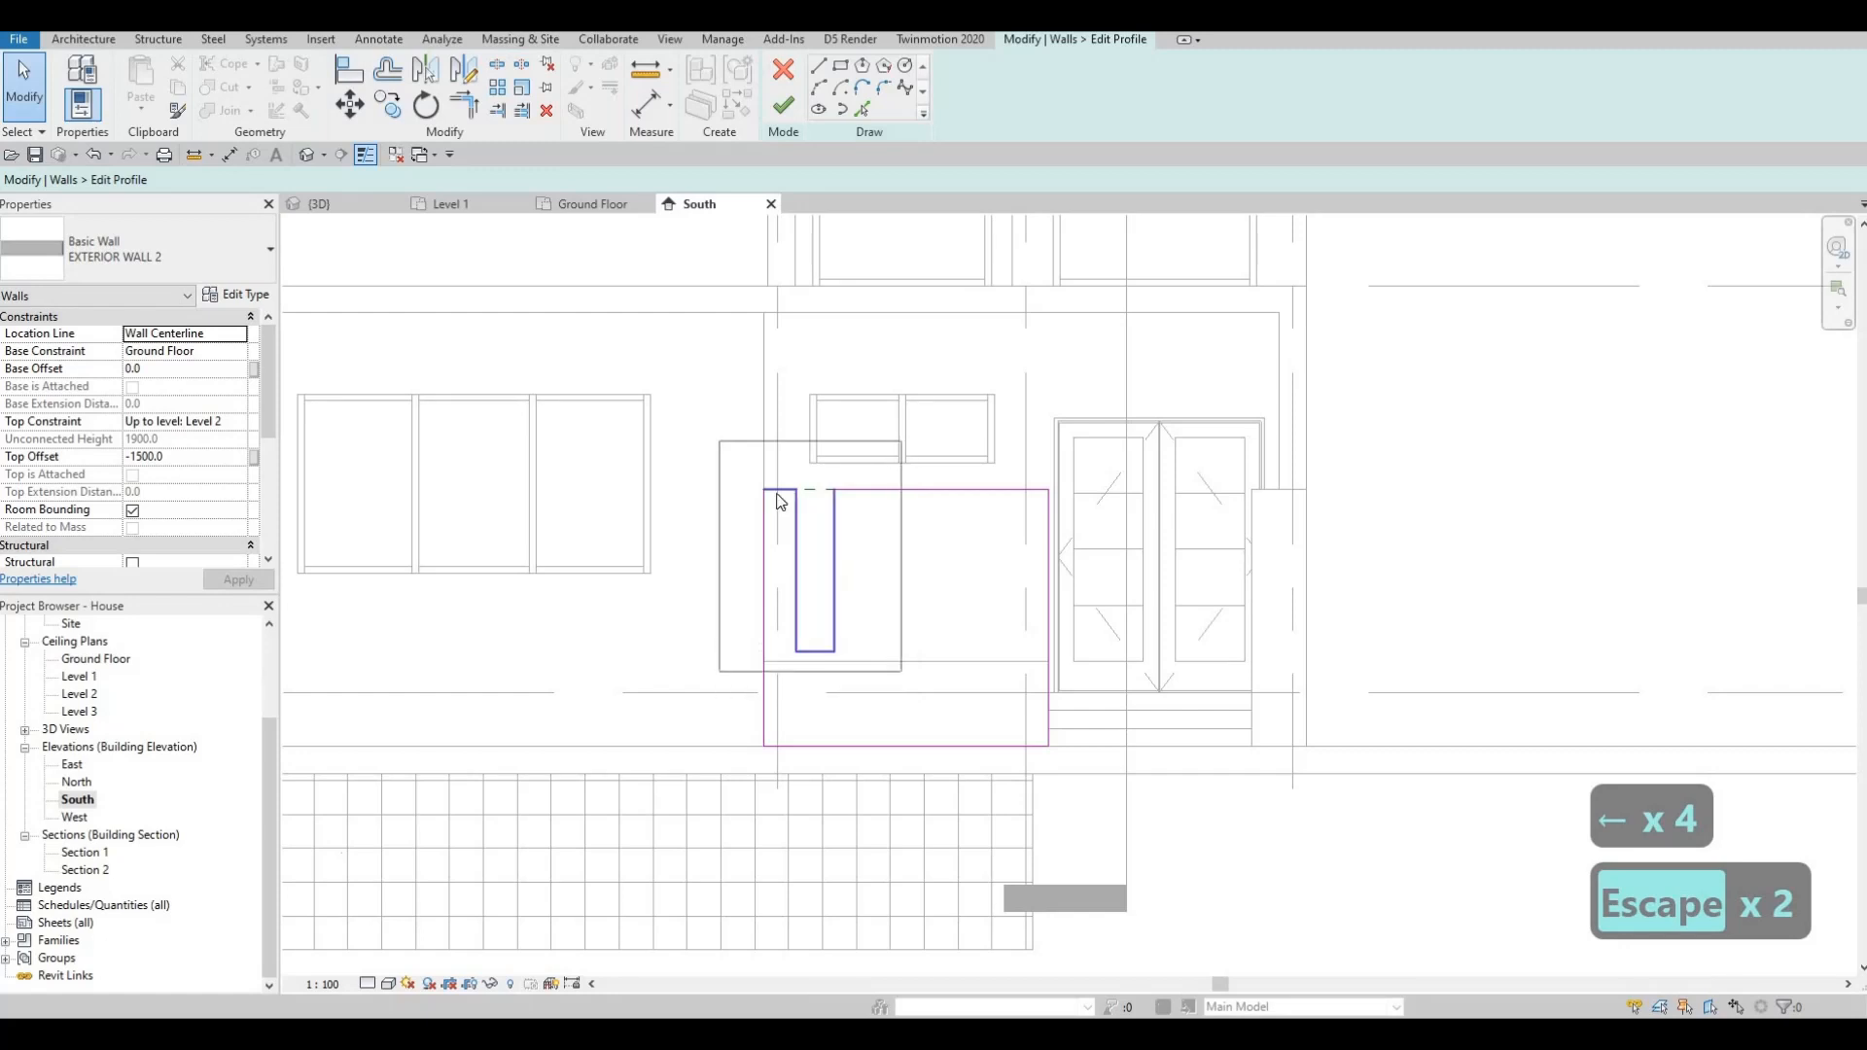
pyautogui.press('Delete')
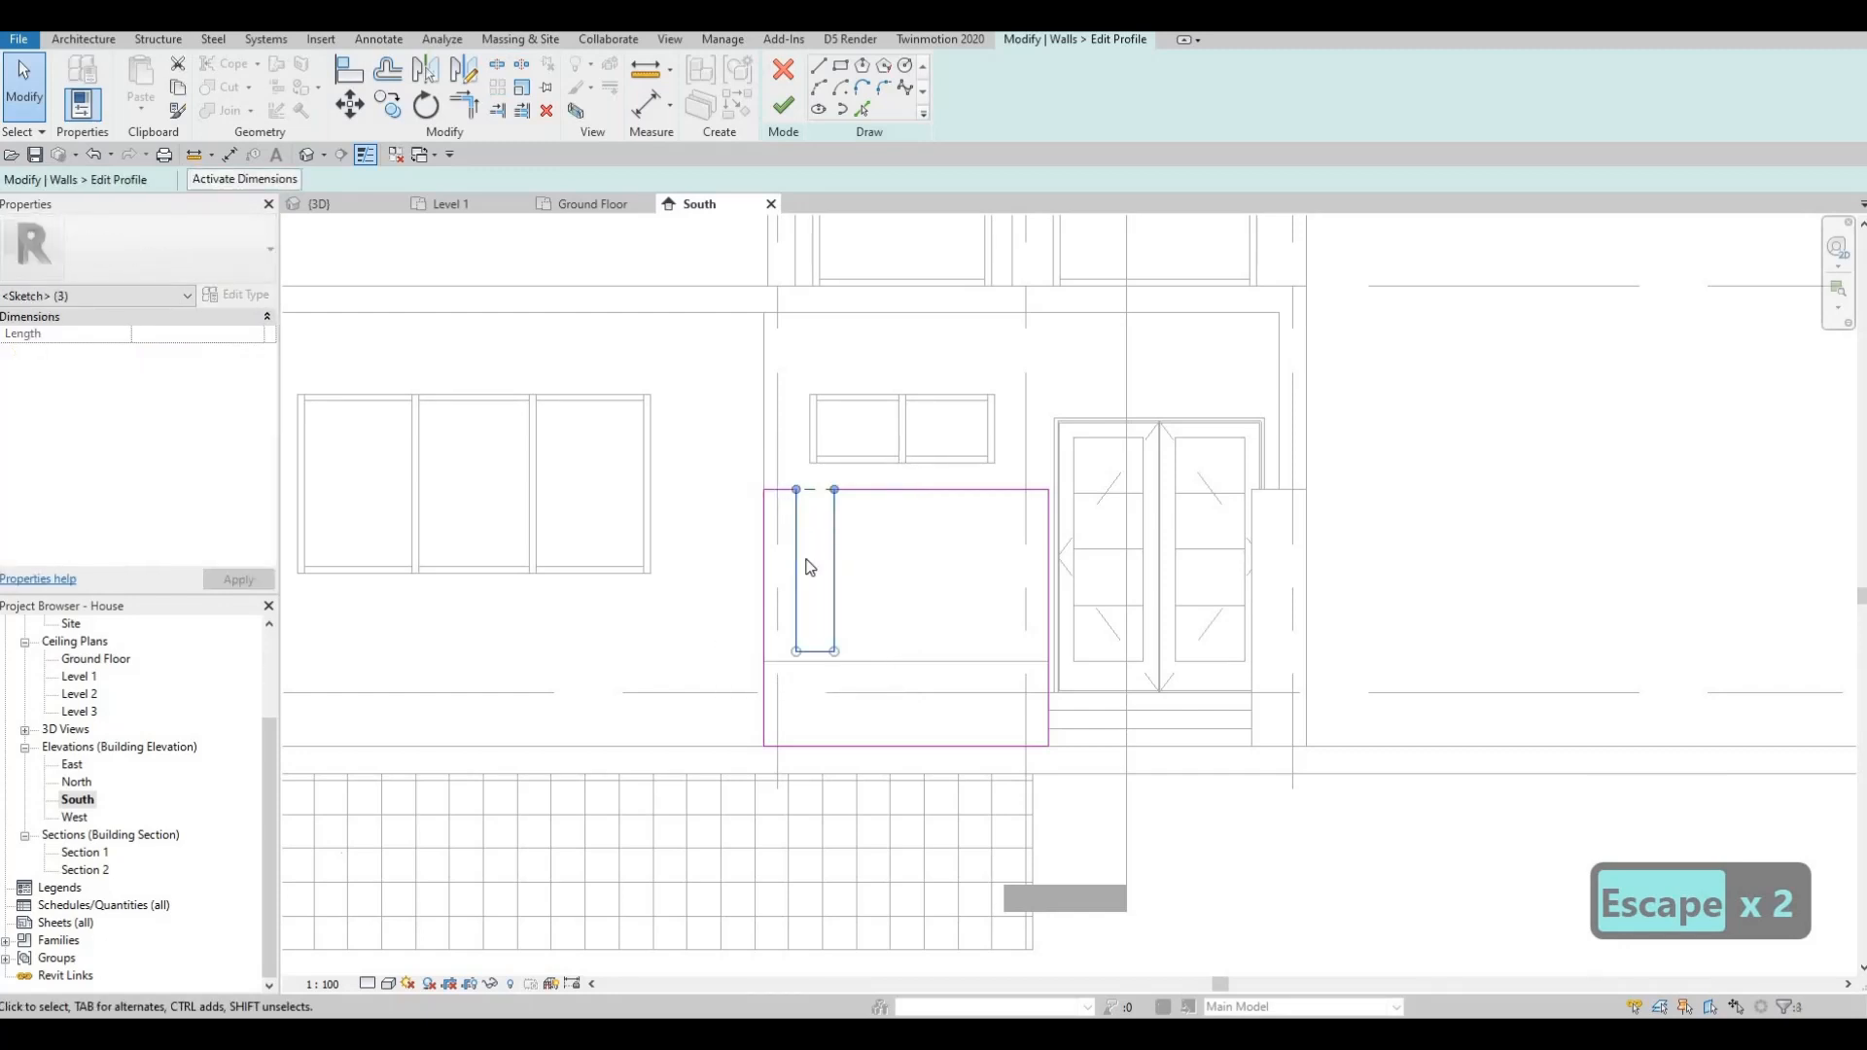
pyautogui.press('c')
pyautogui.press('o')
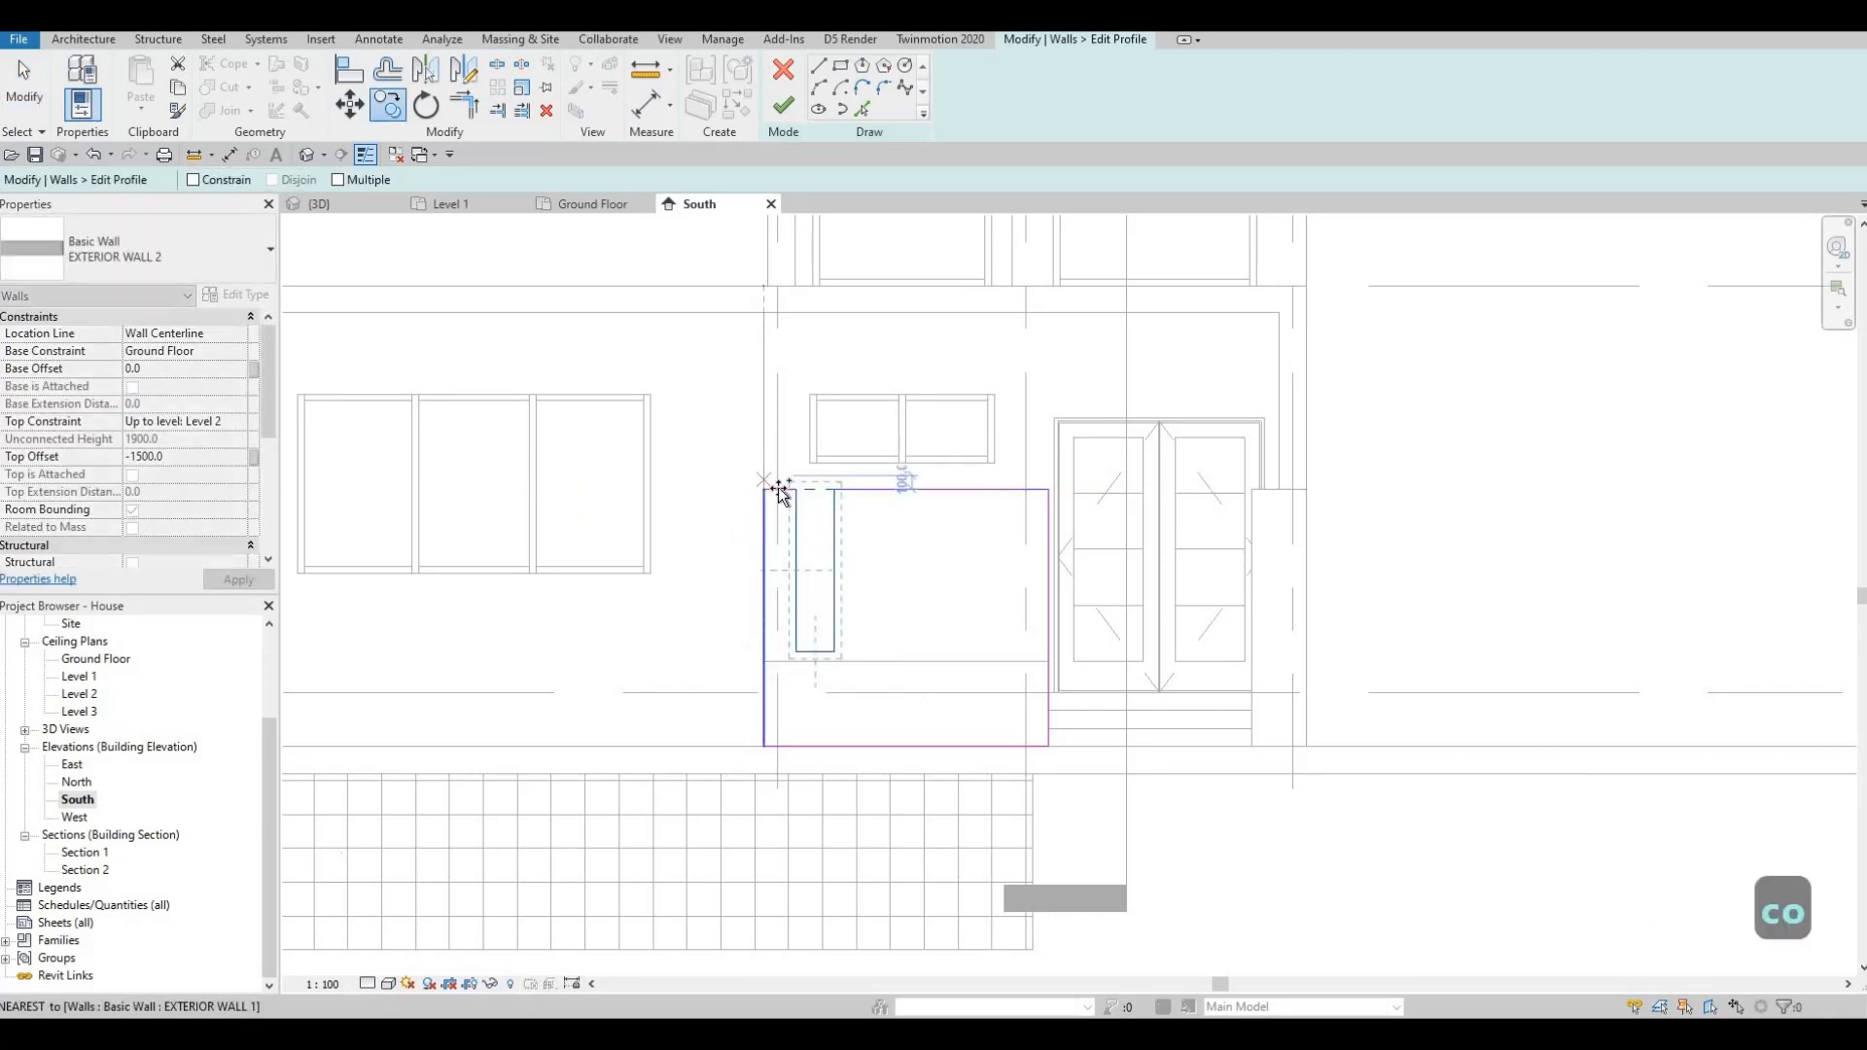
pyautogui.click(835, 489)
pyautogui.click(905, 489)
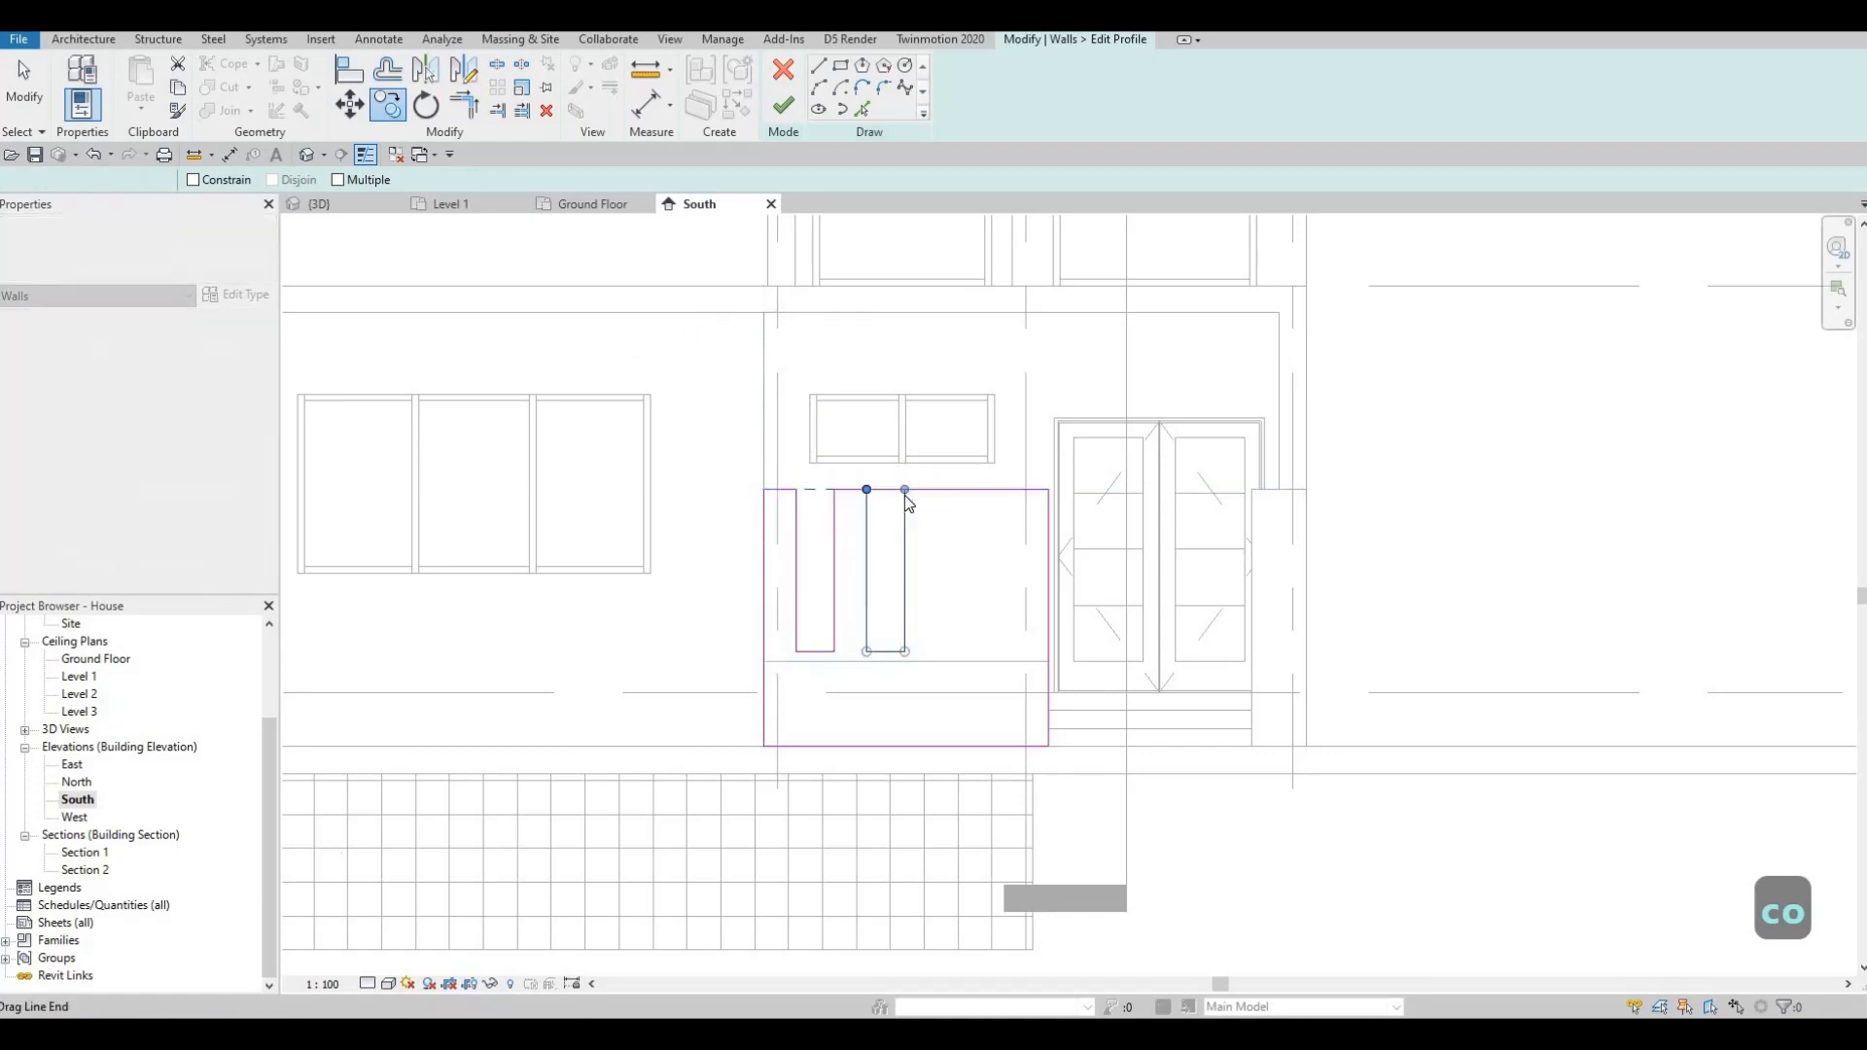
# - Copy the second slot twice more to the right at the same spacing, using multiple copy, for four slots in total
pyautogui.press('c')
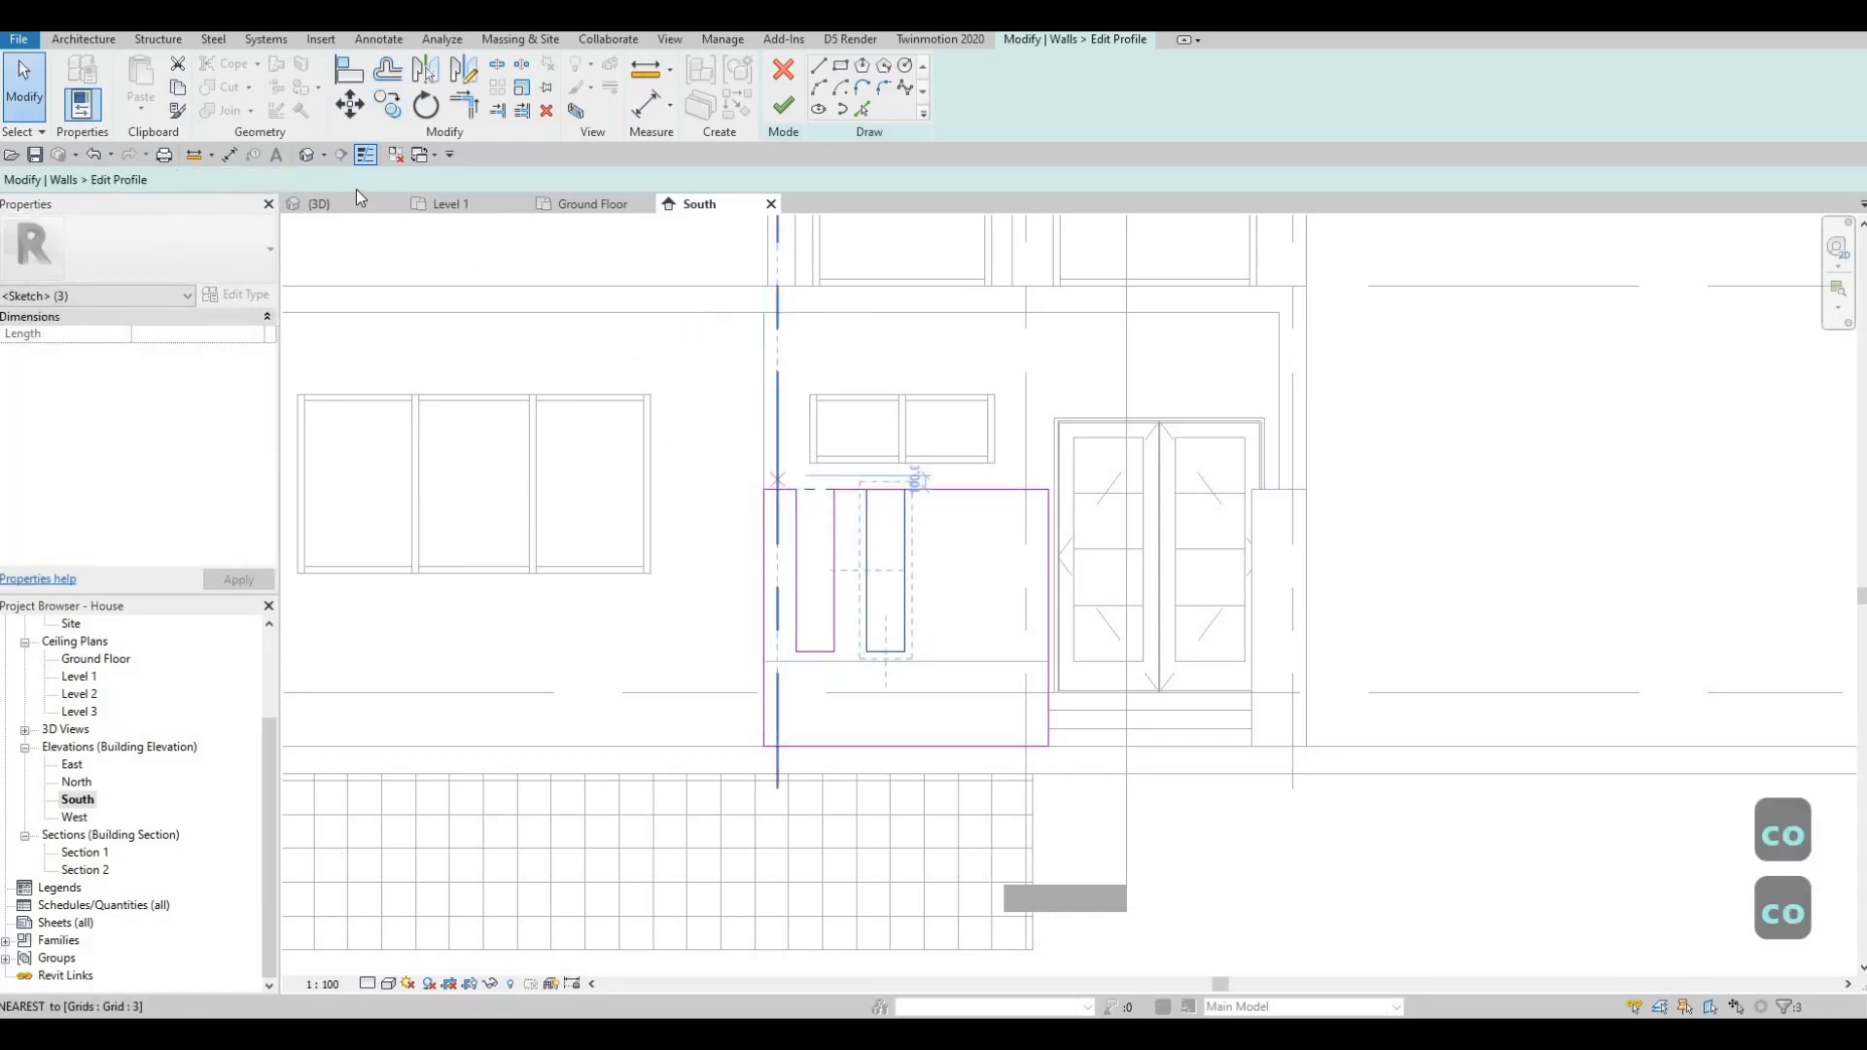
pyautogui.press('o')
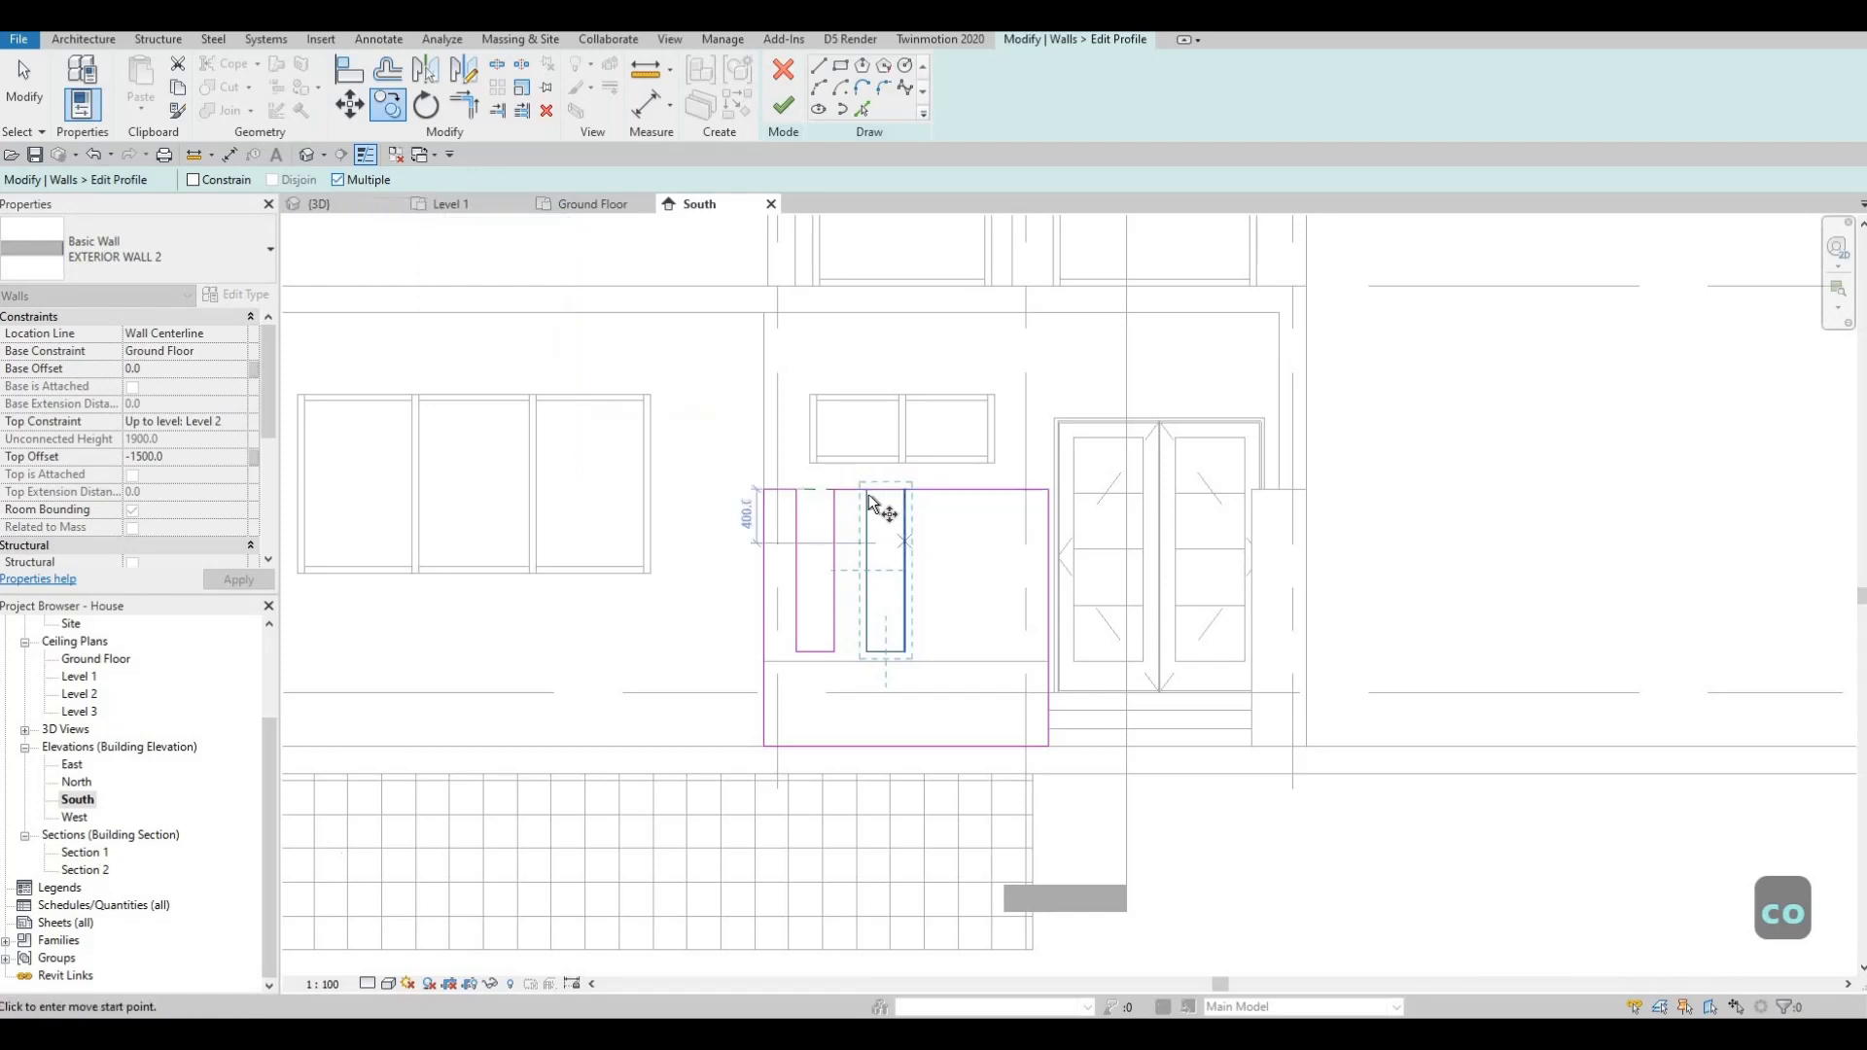
pyautogui.click(834, 489)
pyautogui.click(904, 489)
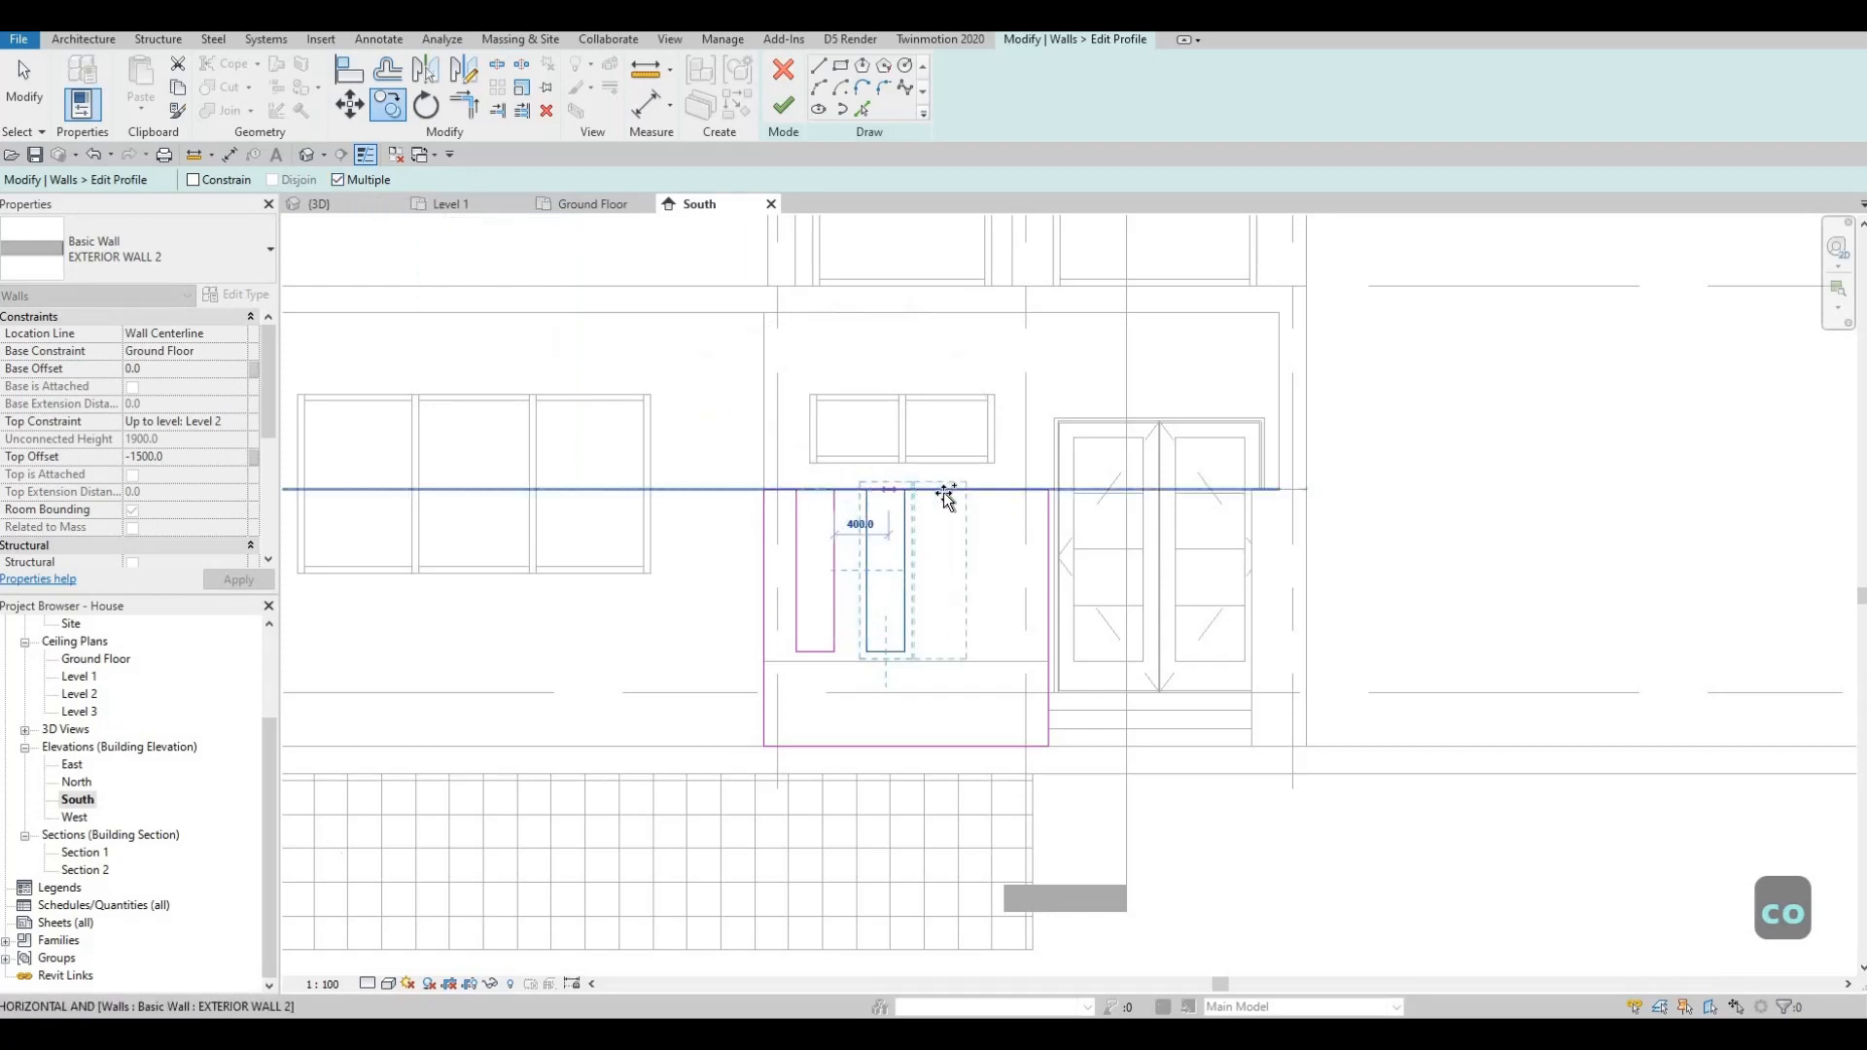
pyautogui.click(975, 489)
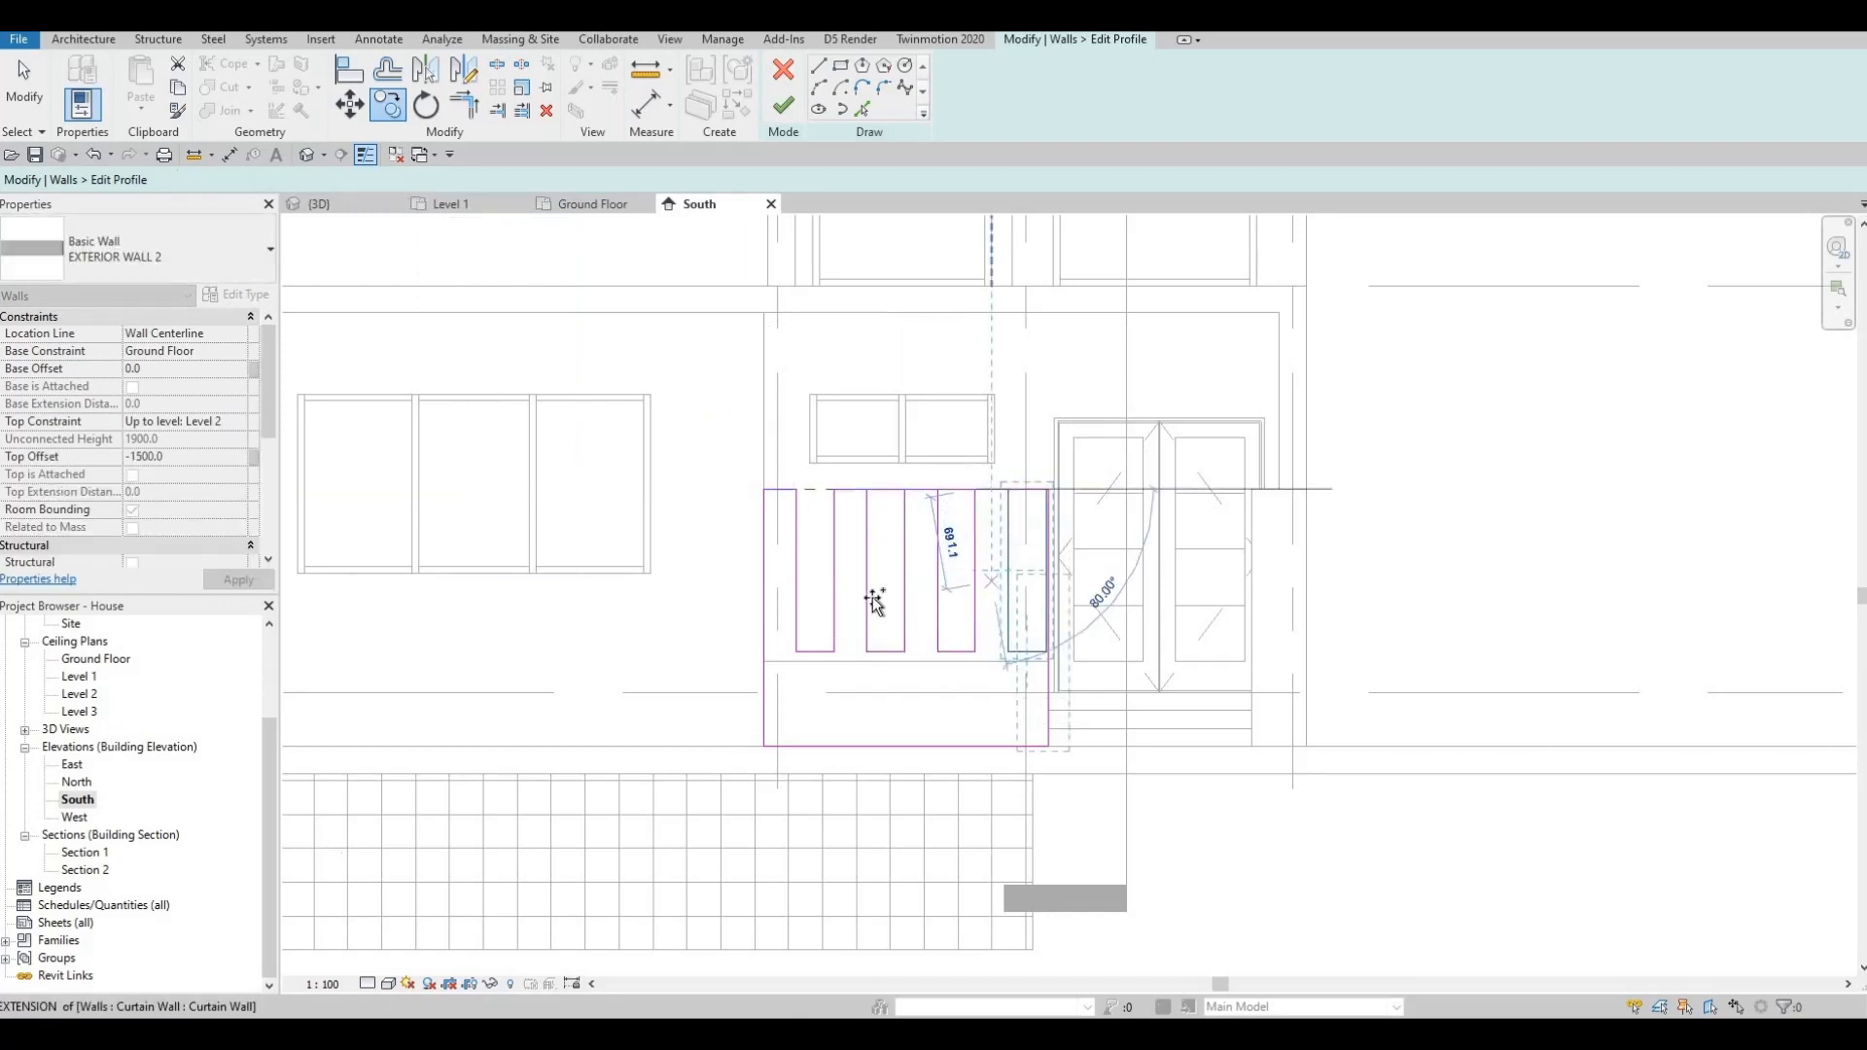
pyautogui.scroll(2, 848, 574)
pyautogui.press('Escape')
pyautogui.press('Escape')
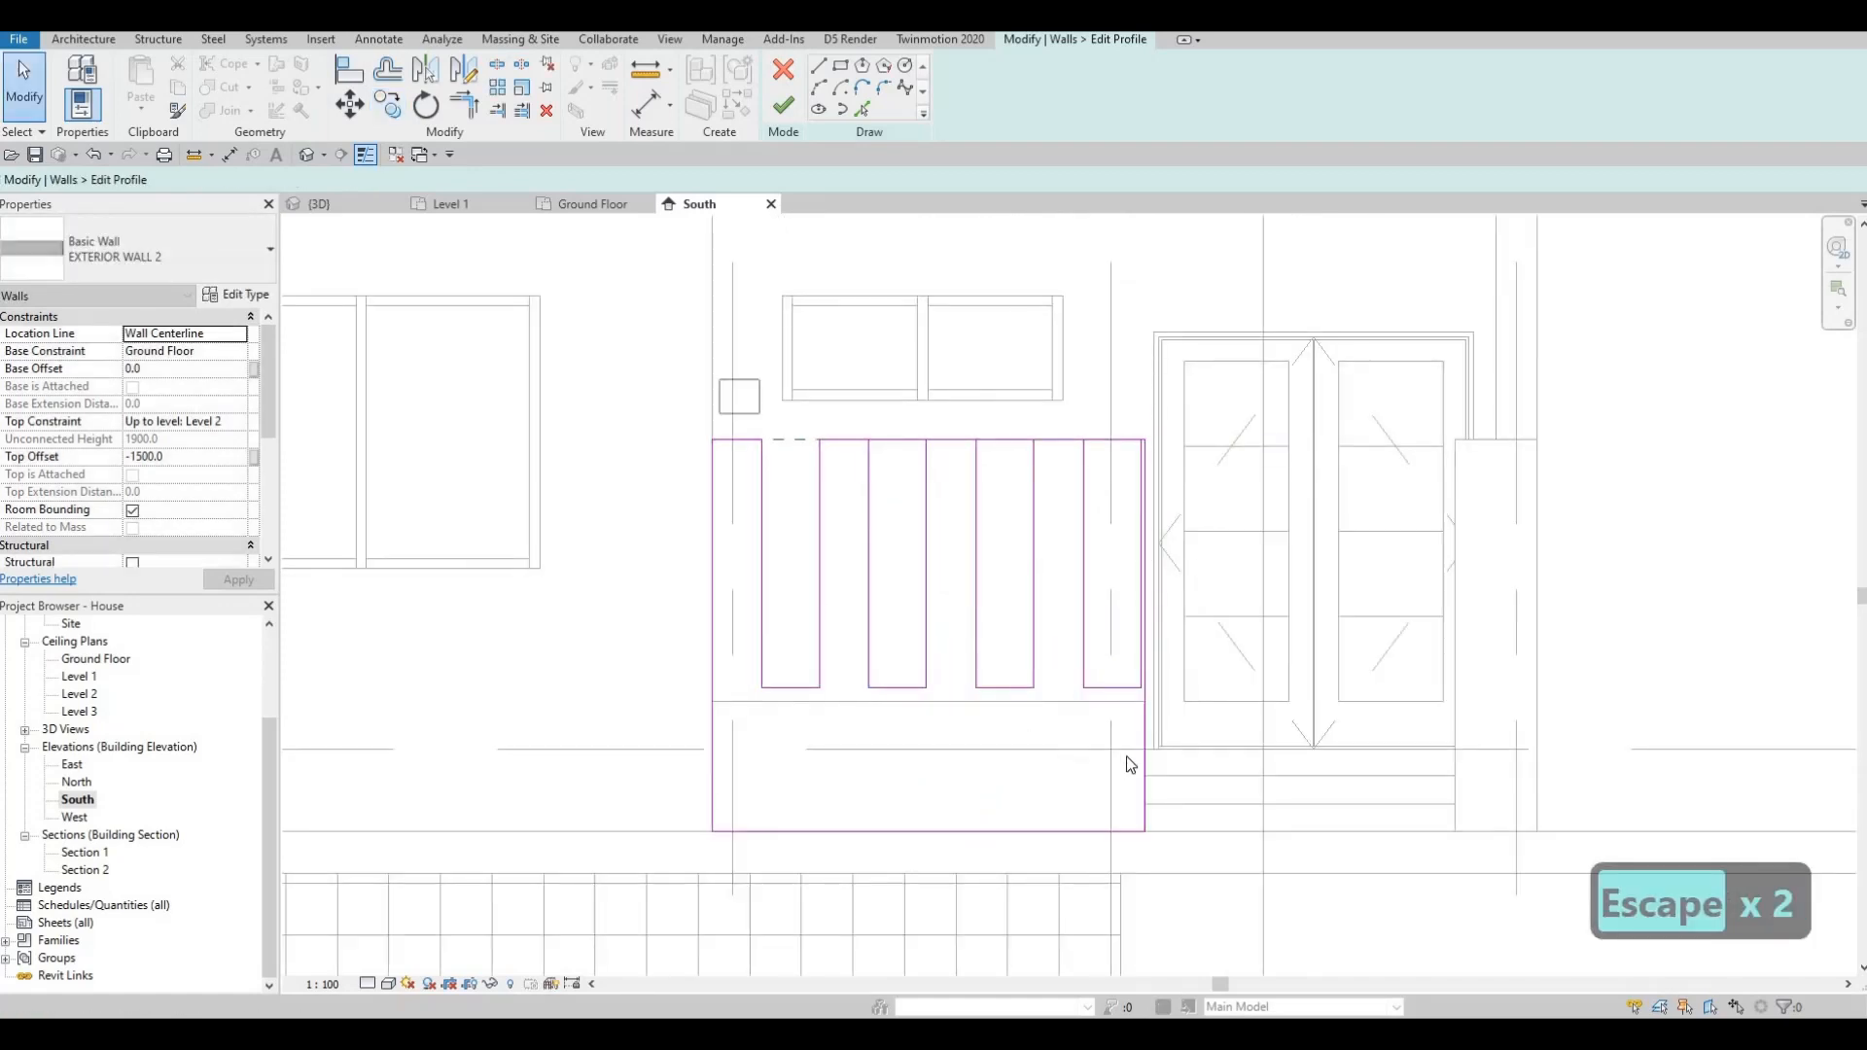
# - Nudge all four slots left together so that they sit evenly between the two ends of the wall profile
pyautogui.moveTo(720, 380)
pyautogui.mouseDown()
pyautogui.moveTo(1082, 761)
pyautogui.moveTo(1147, 761)
pyautogui.moveTo(1123, 783)
pyautogui.mouseUp()
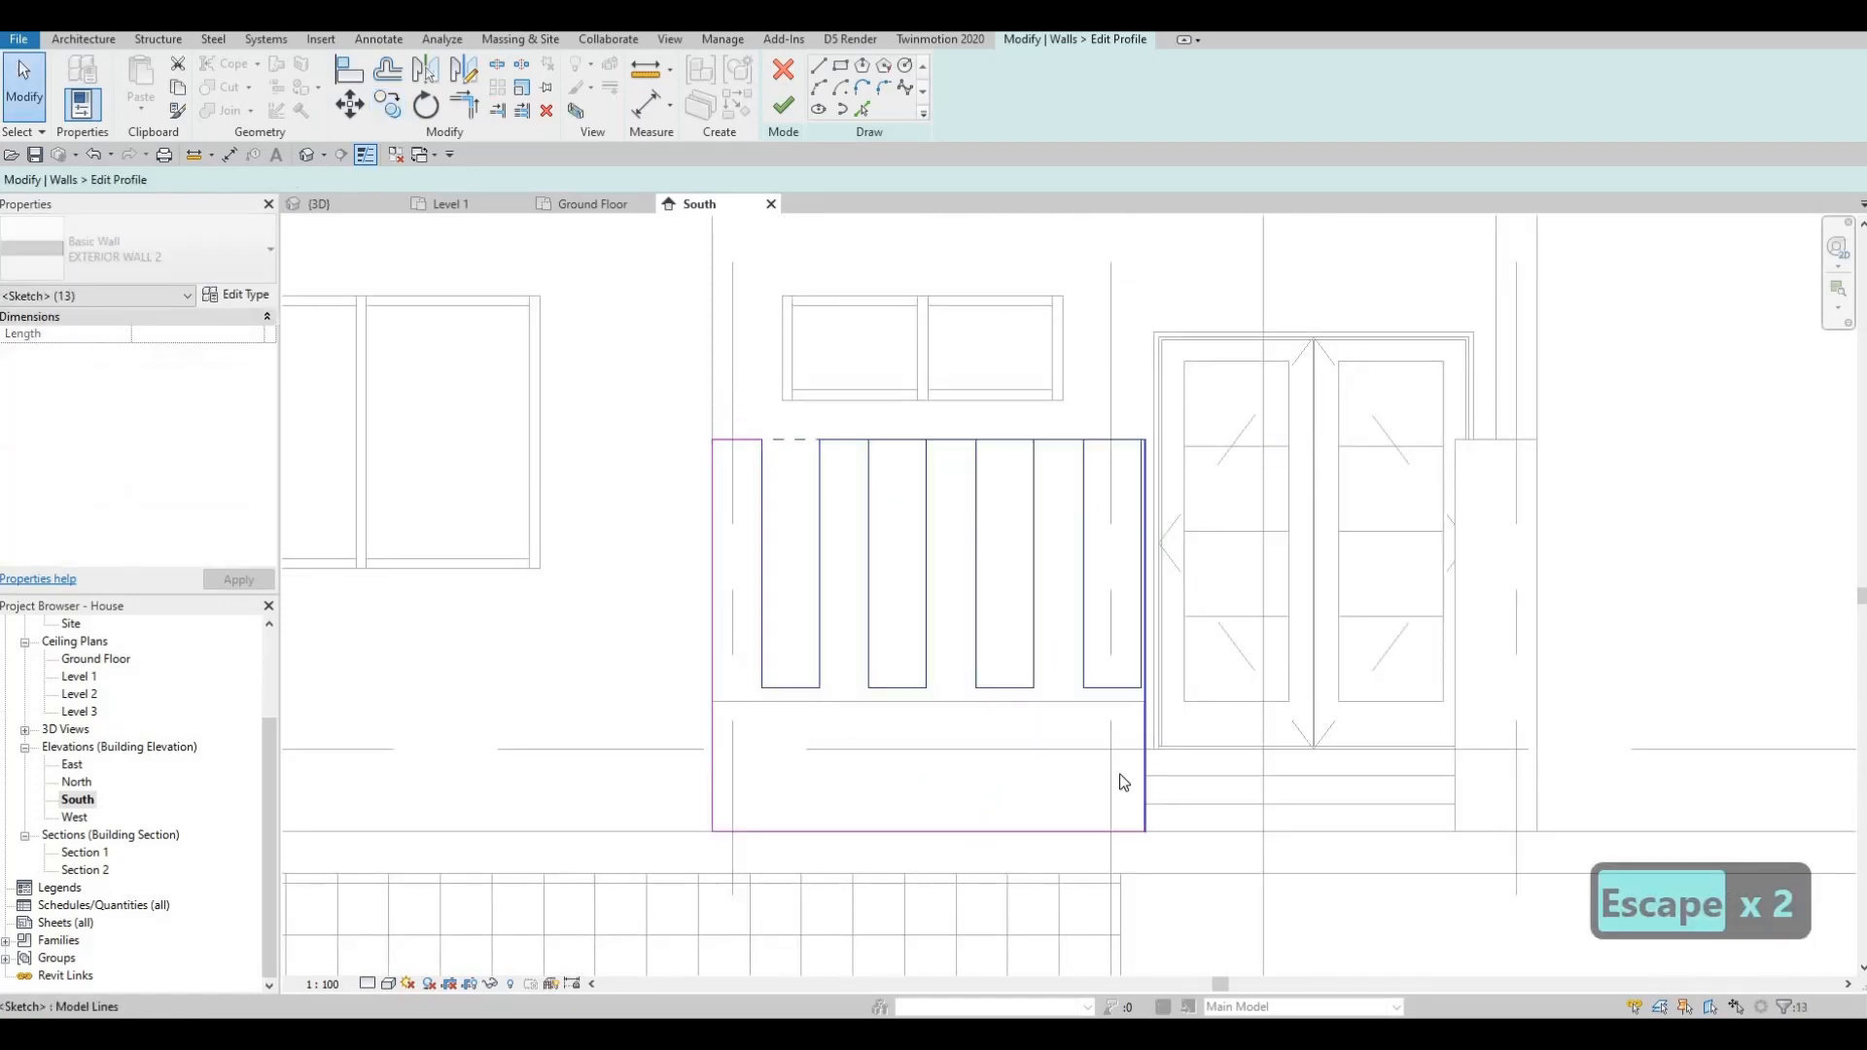
pyautogui.press('Left')
pyautogui.press('Left')
pyautogui.press('Left')
pyautogui.press('Left')
pyautogui.press('Left')
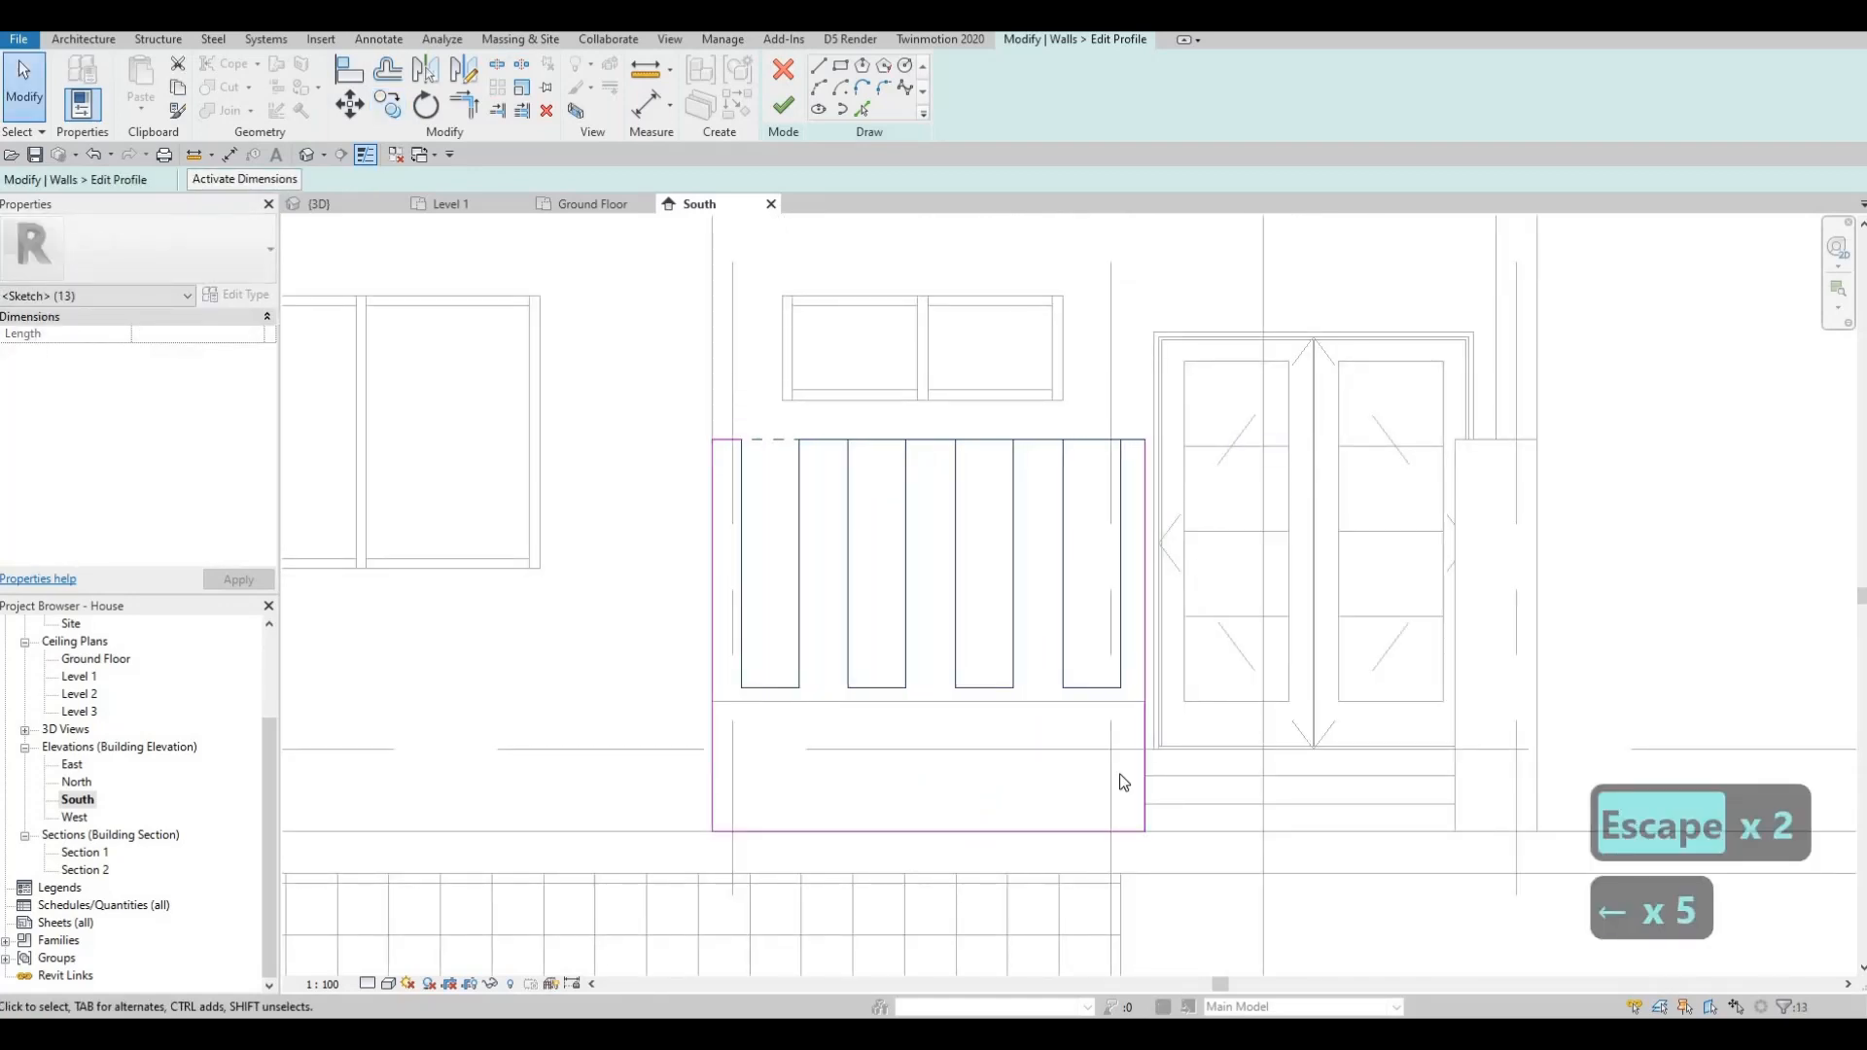
pyautogui.press('Left')
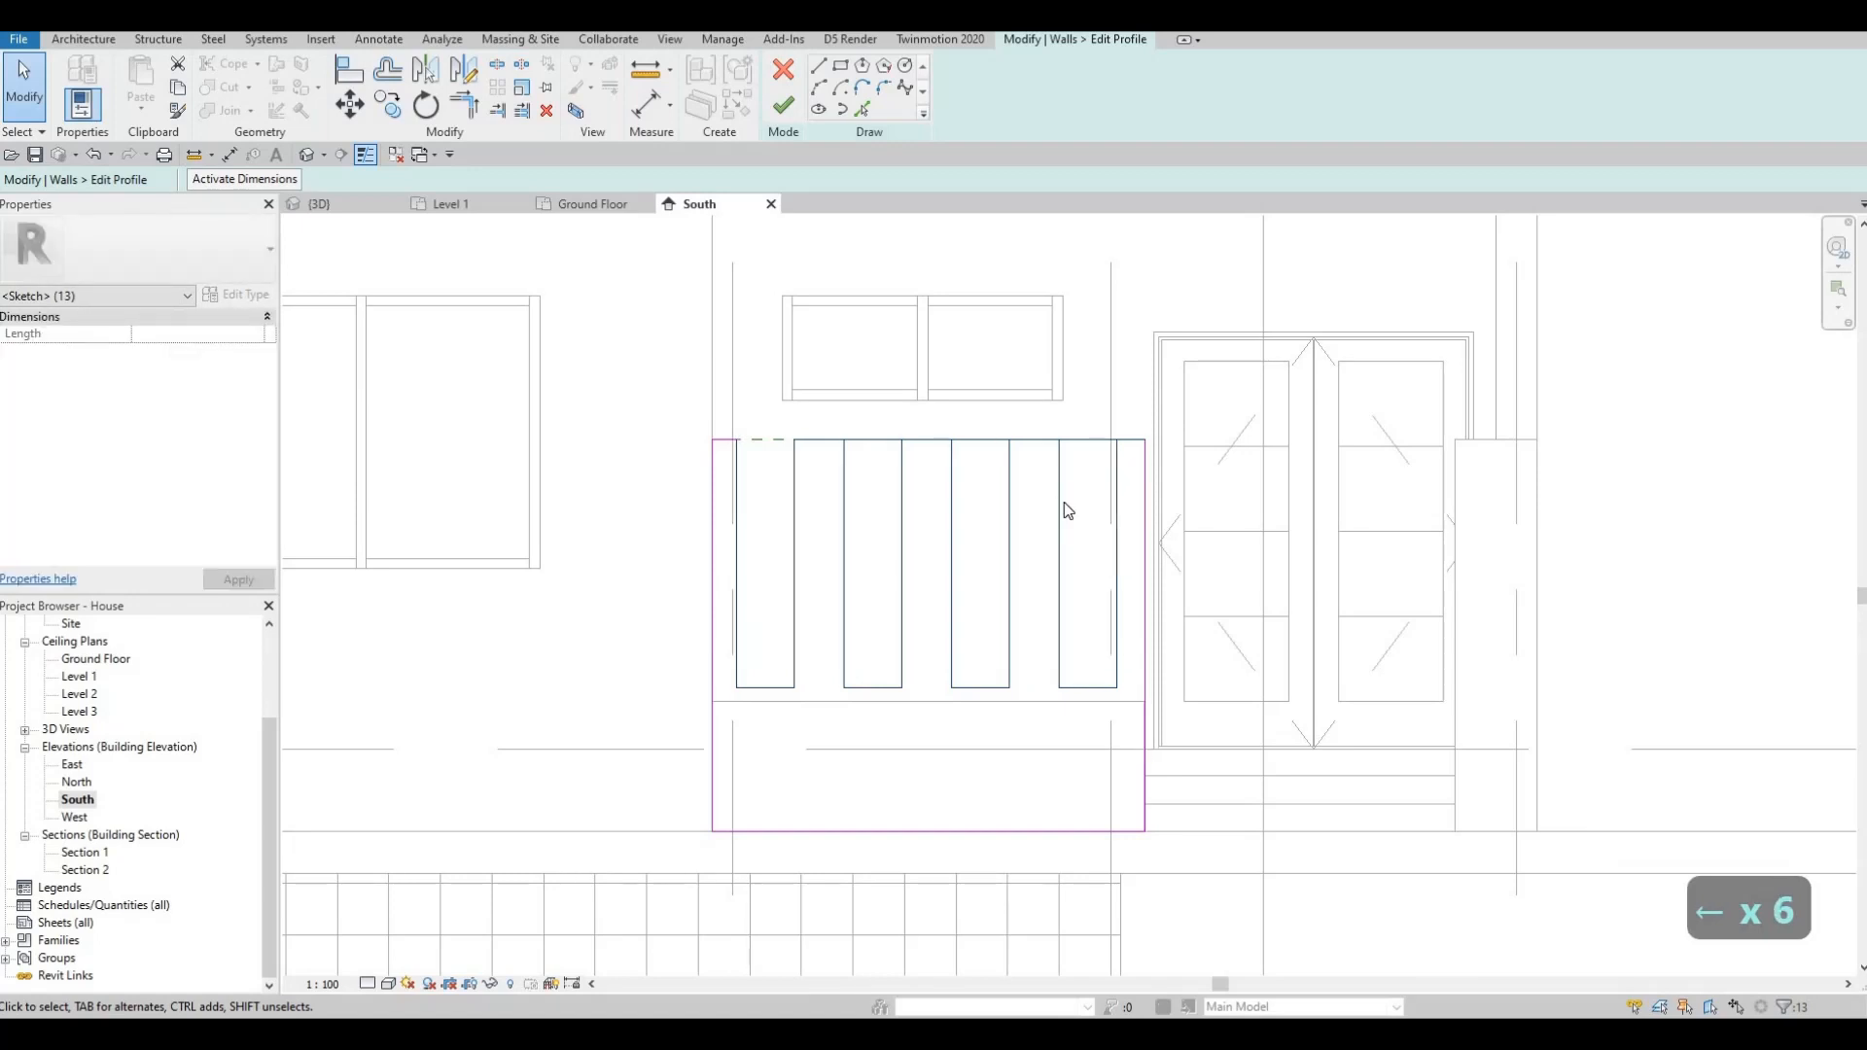
# - Split the top line of the wall profile at the copied slots
pyautogui.scroll(2, 1060, 504)
pyautogui.press('Escape')
pyautogui.press('Escape')
pyautogui.press('Escape')
pyautogui.press('s')
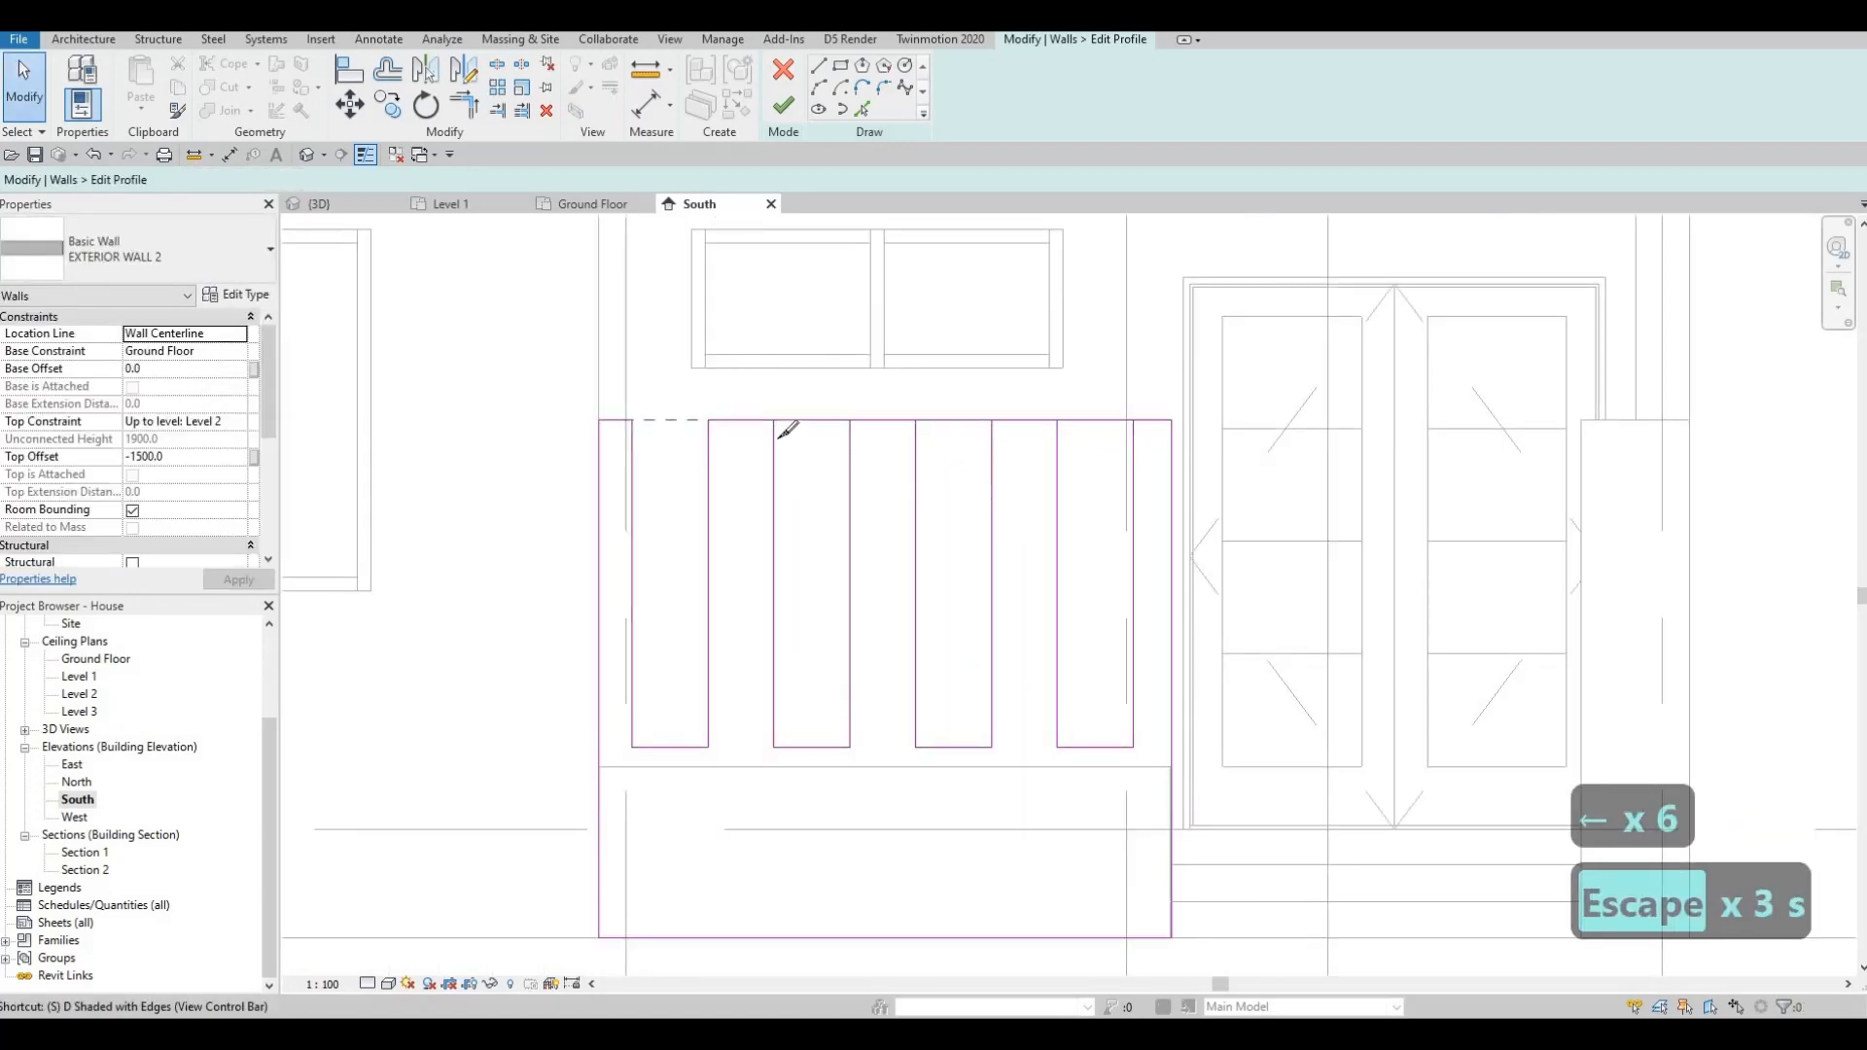
pyautogui.press('l')
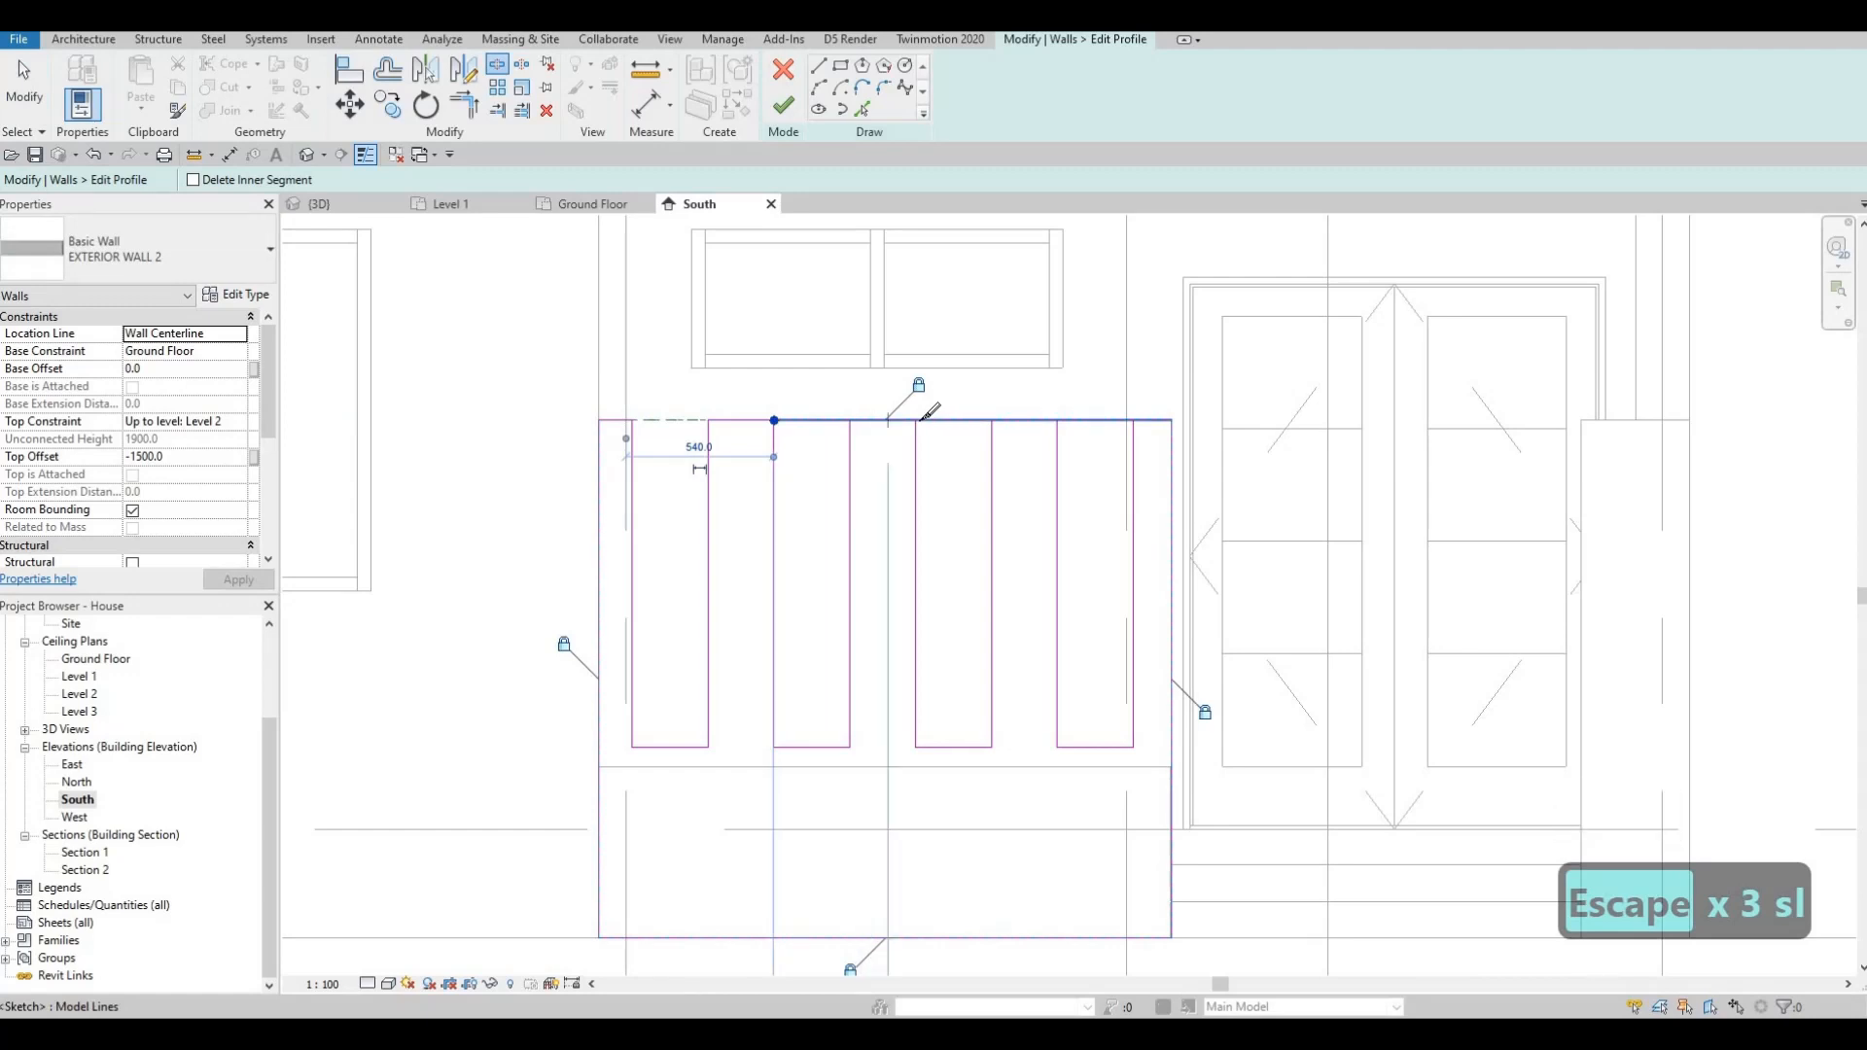
pyautogui.click(917, 420)
pyautogui.press('Escape')
pyautogui.press('Escape')
pyautogui.press('Escape')
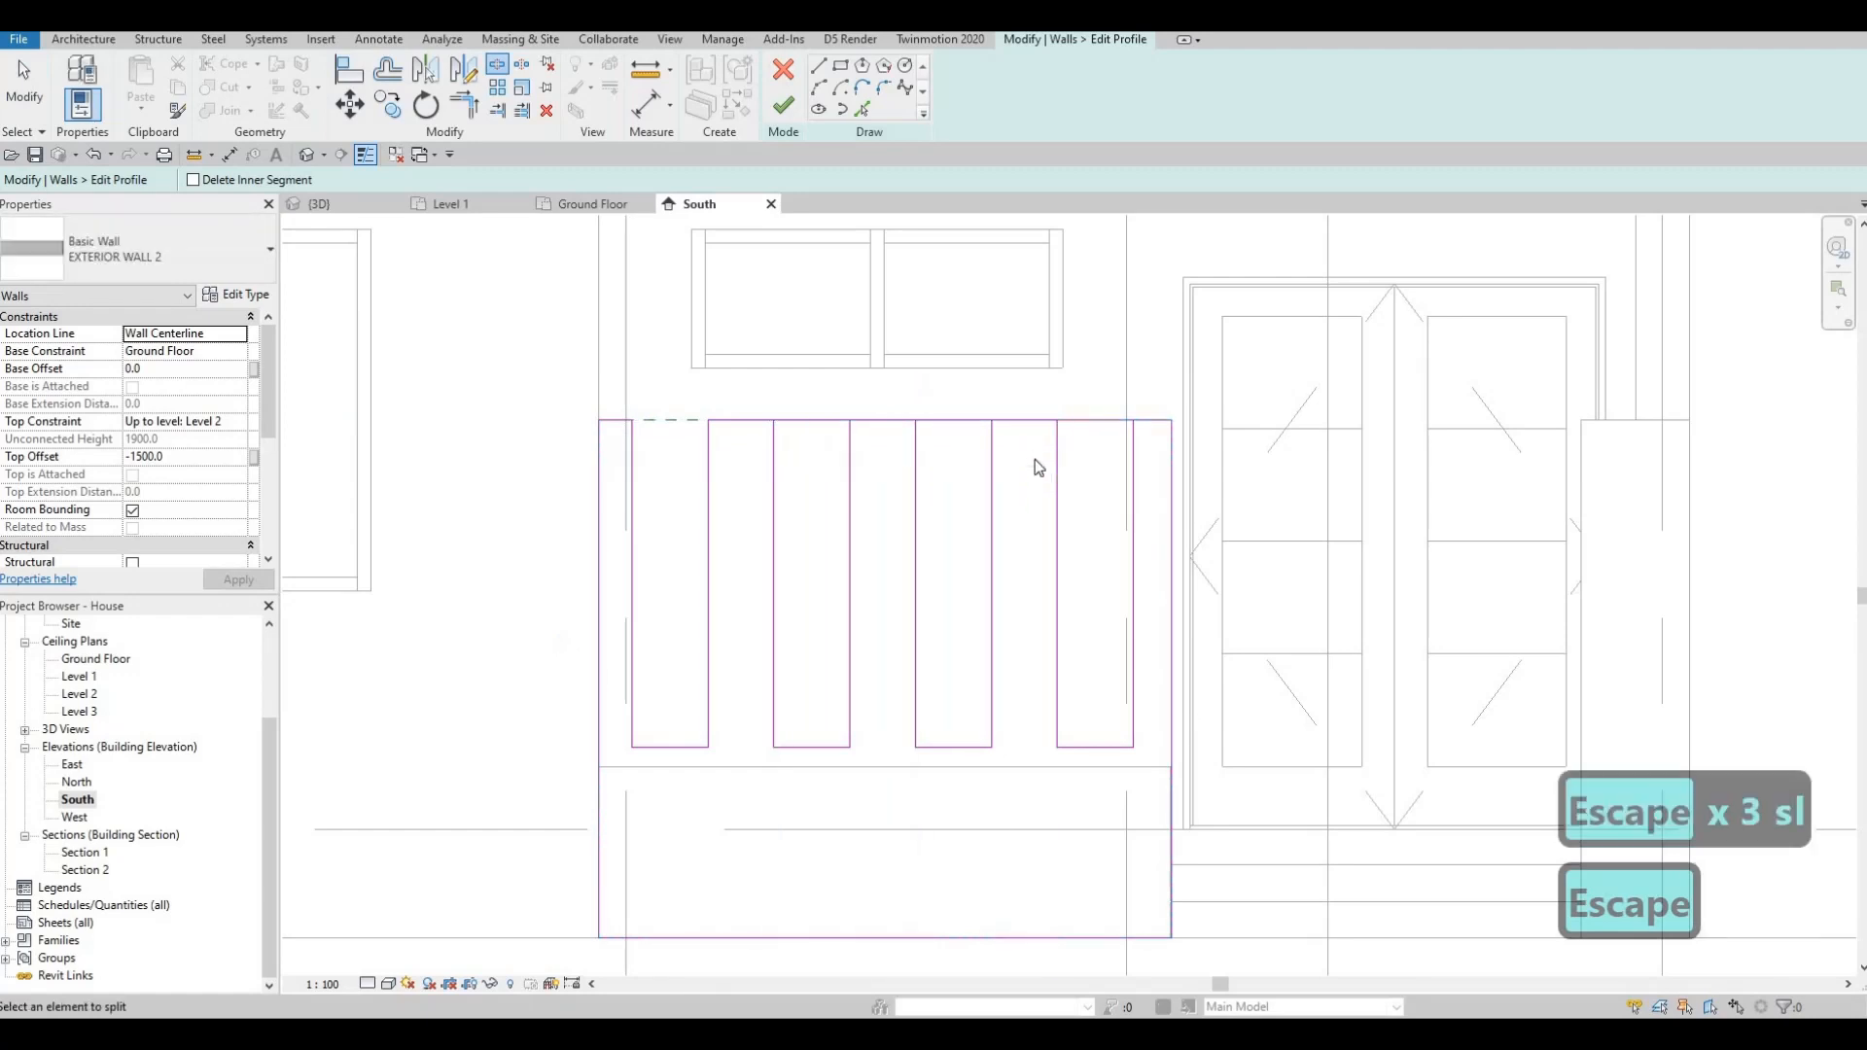
# - Trim the top line segments to the slot sides so all four slots are open at the top, and finish the wall profile edit
pyautogui.press('t')
pyautogui.press('r')
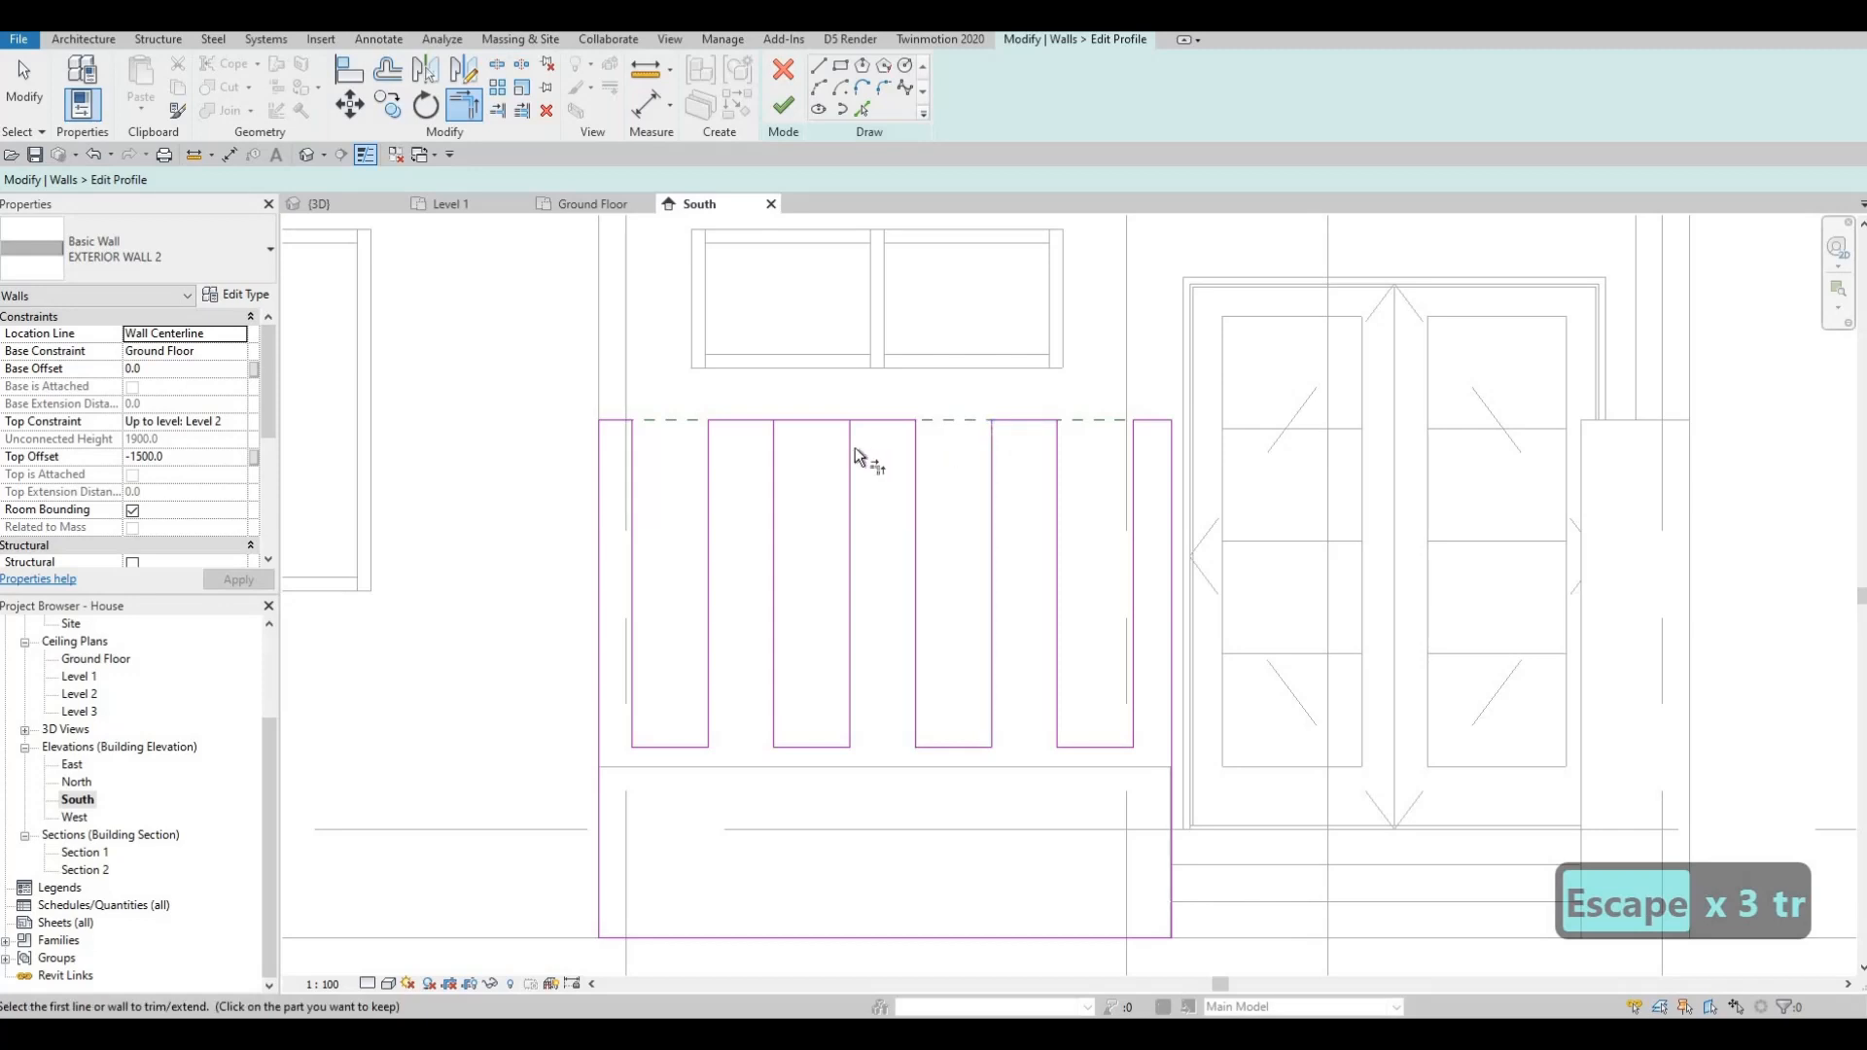
pyautogui.click(868, 420)
pyautogui.click(850, 510)
pyautogui.press('Escape')
pyautogui.scroll(-4, 883, 580)
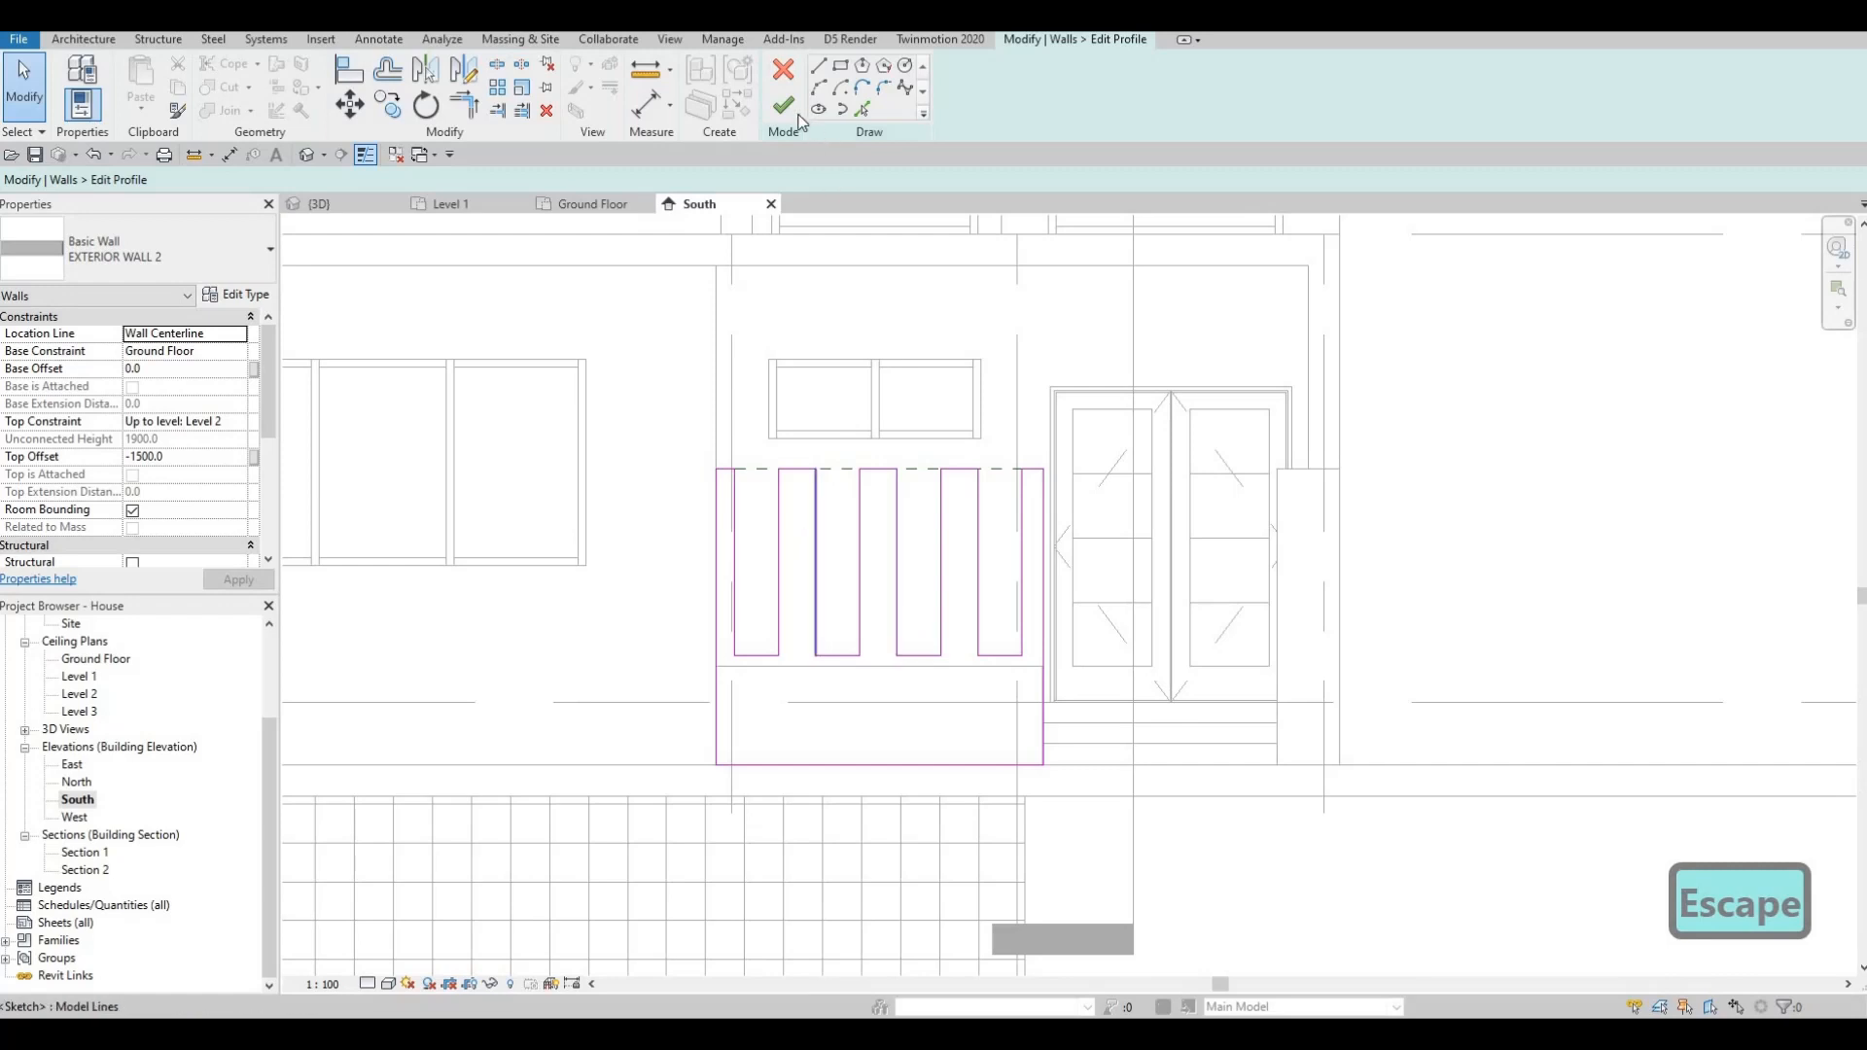
pyautogui.press('Escape')
pyautogui.press('Escape')
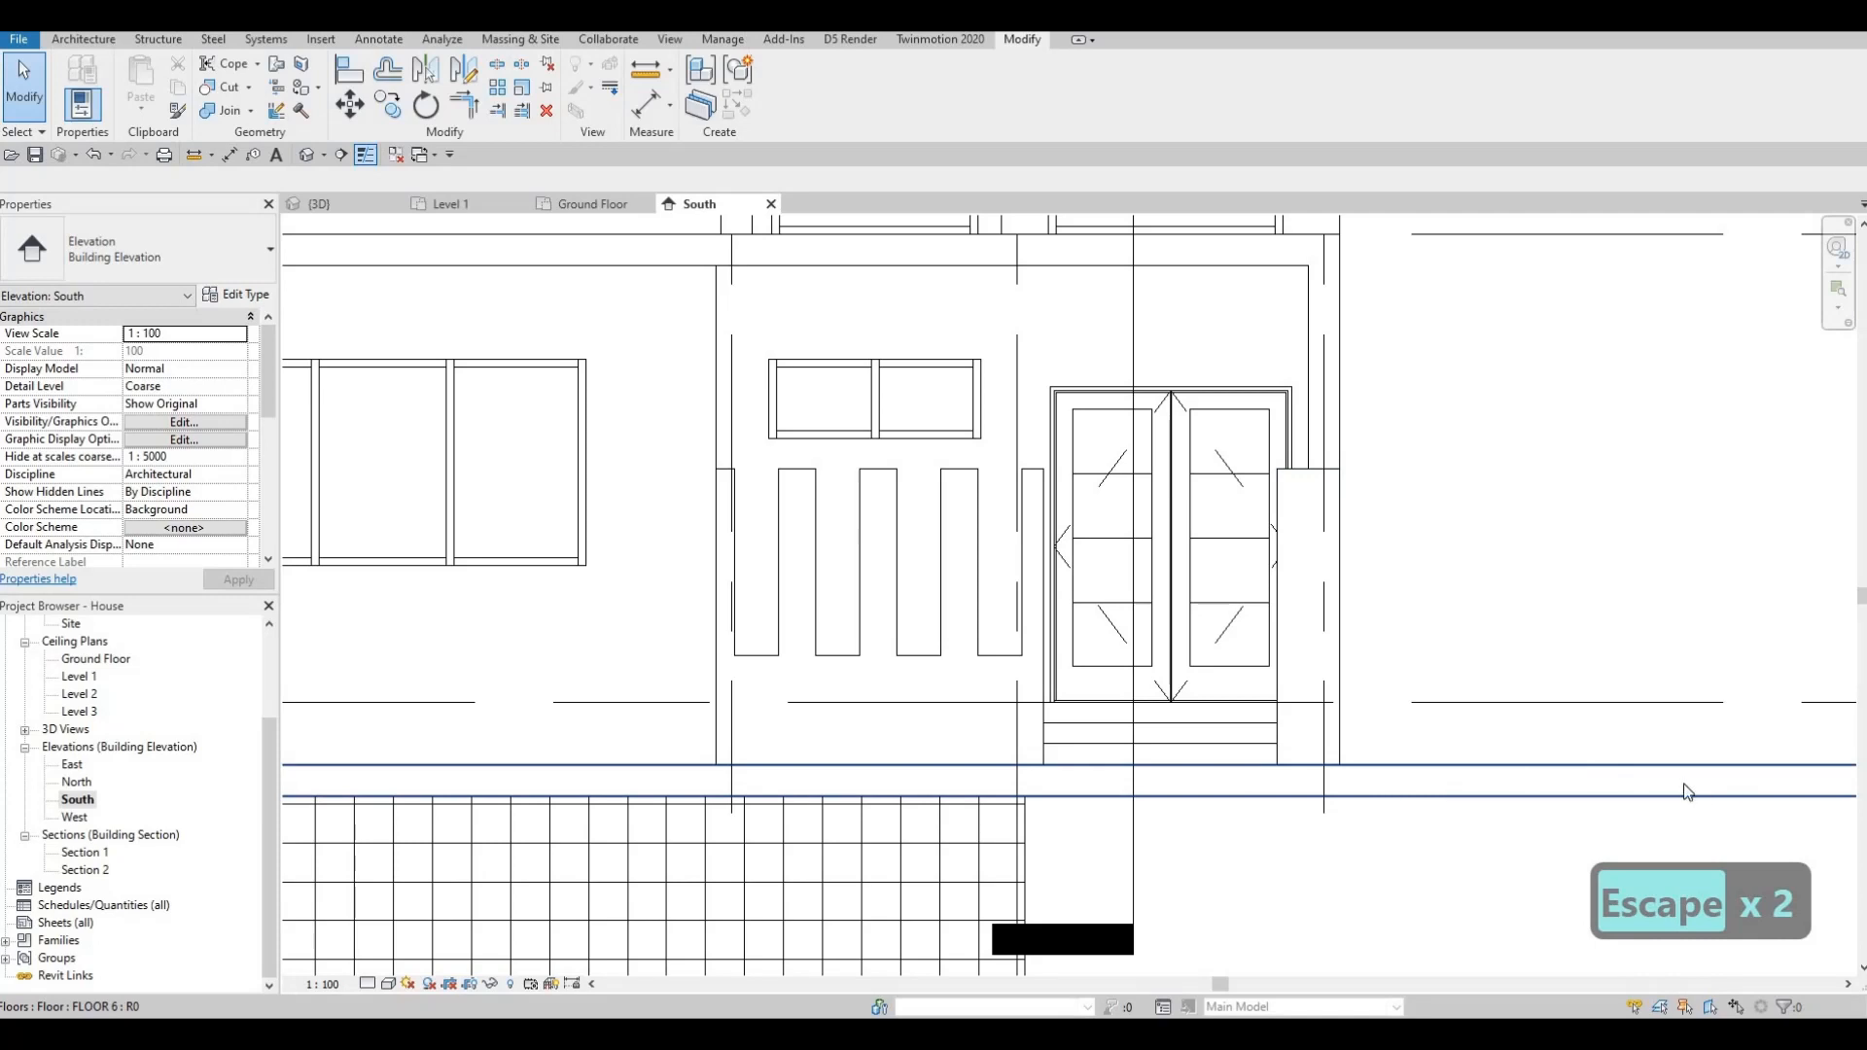
pyautogui.scroll(-3, 1070, 700)
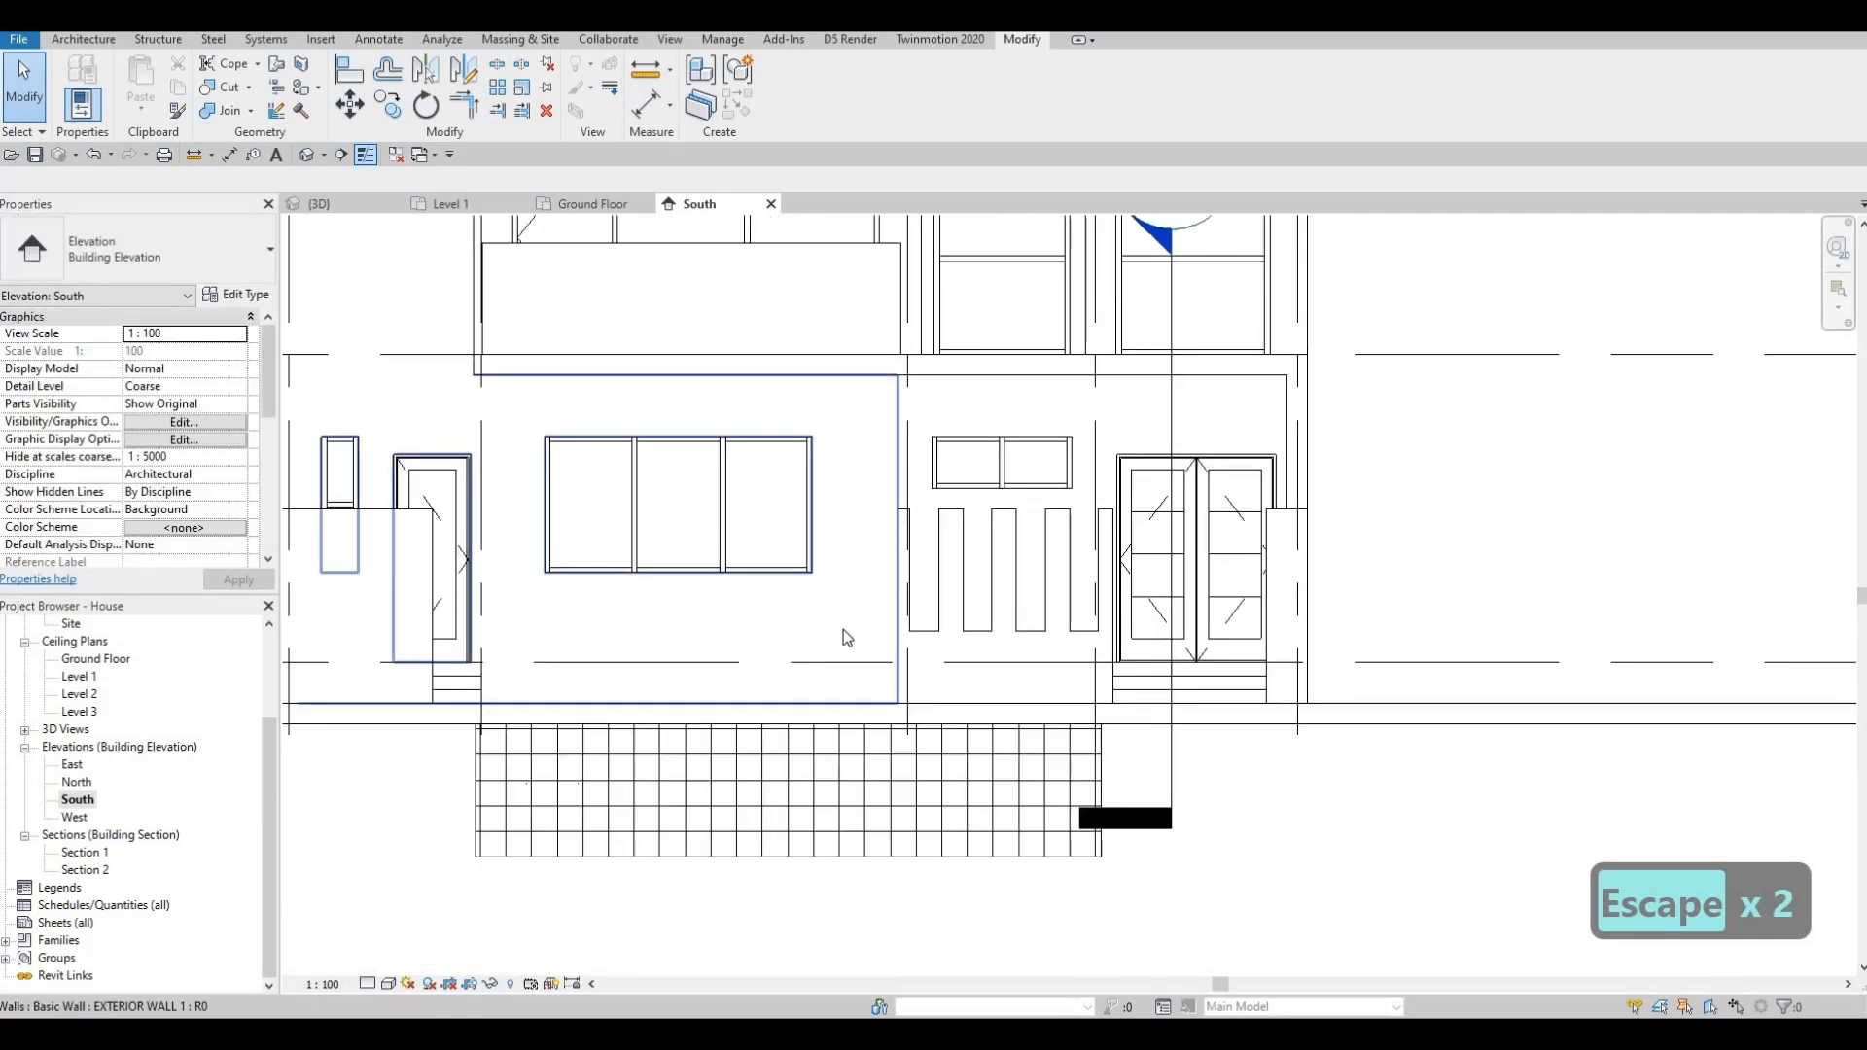
pyautogui.scroll(2, 678, 606)
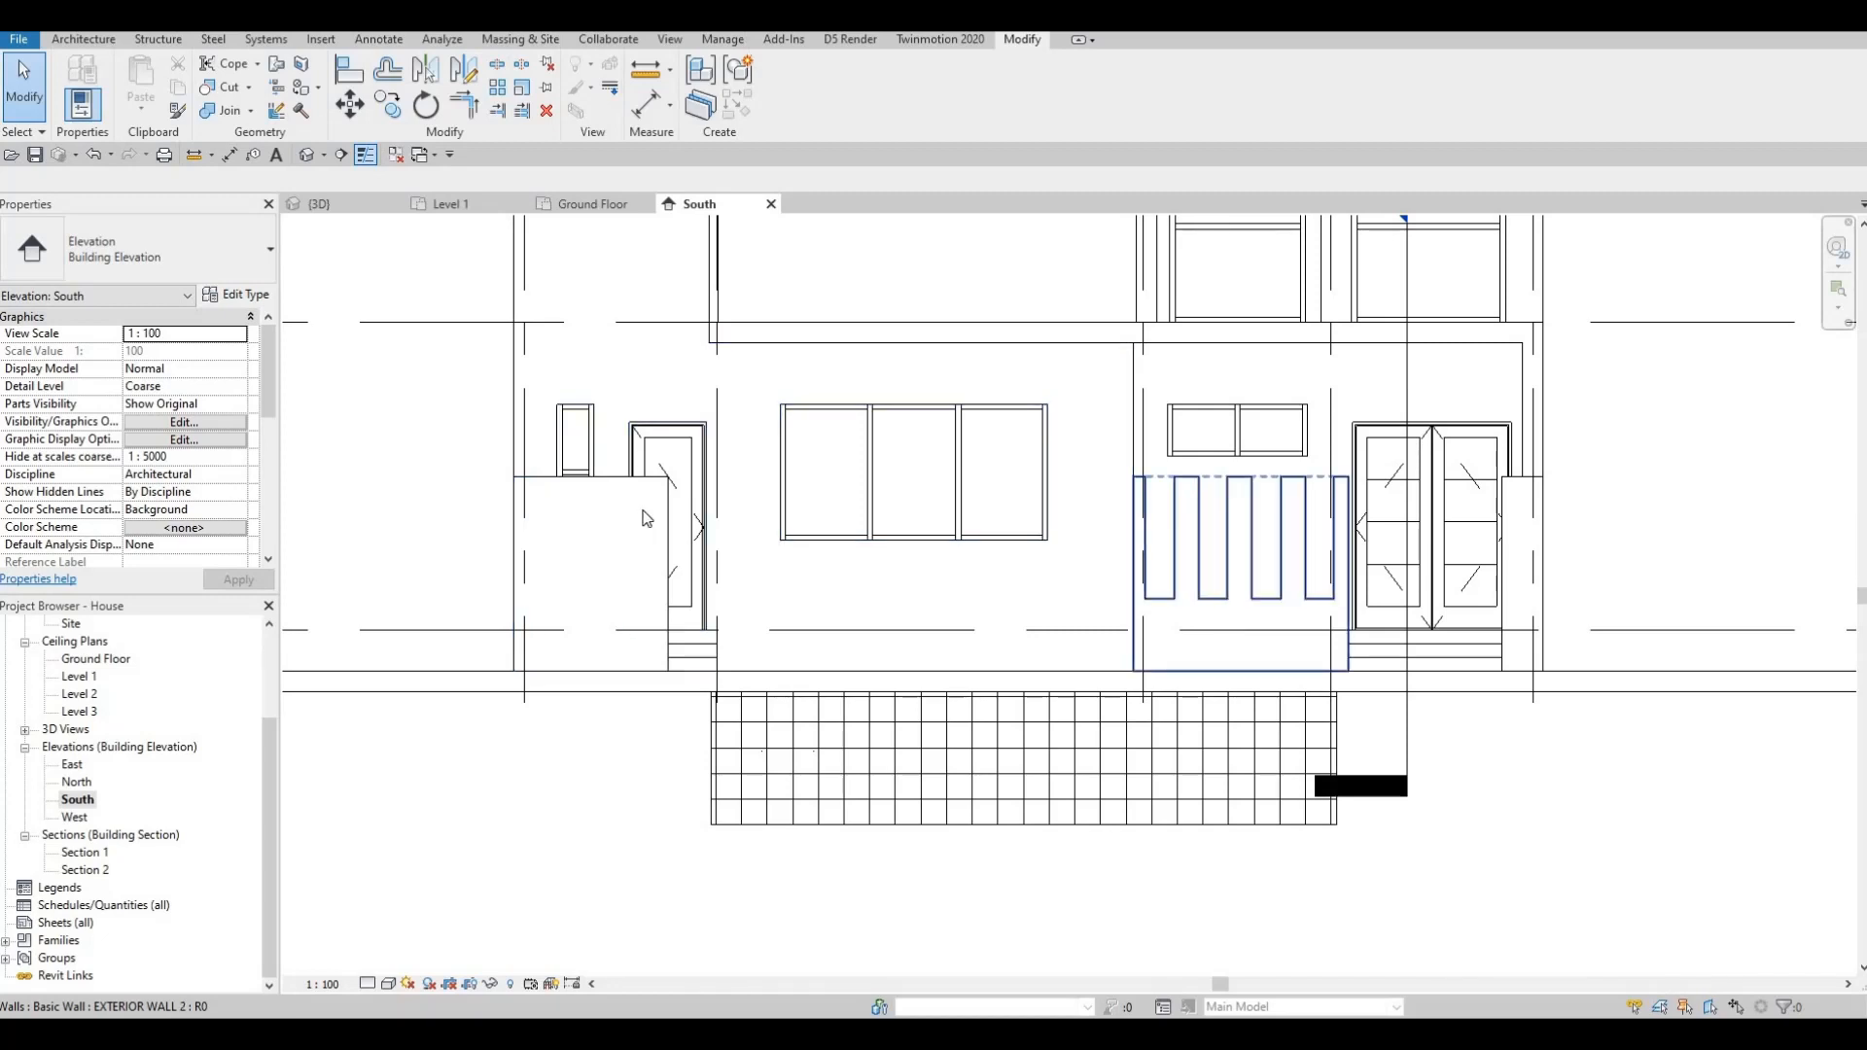
pyautogui.scroll(-3, 875, 583)
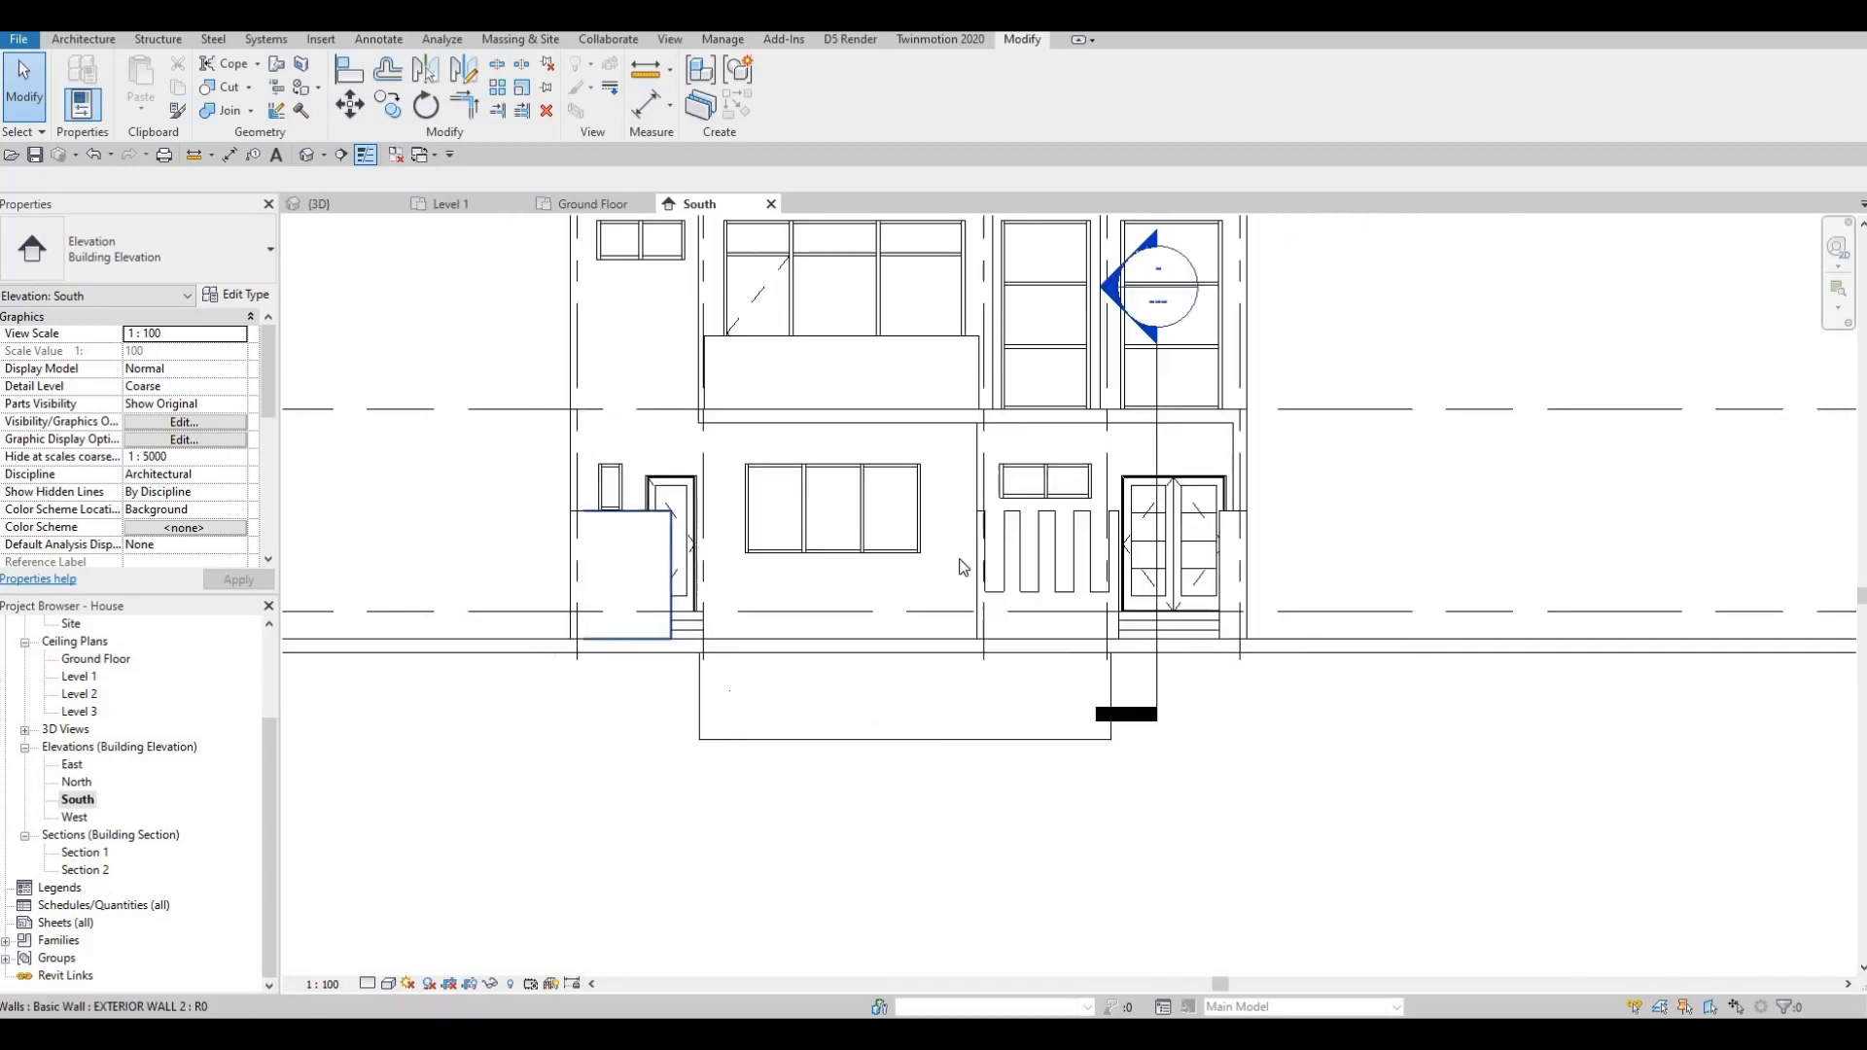
pyautogui.press('Escape')
pyautogui.scroll(1, 930, 576)
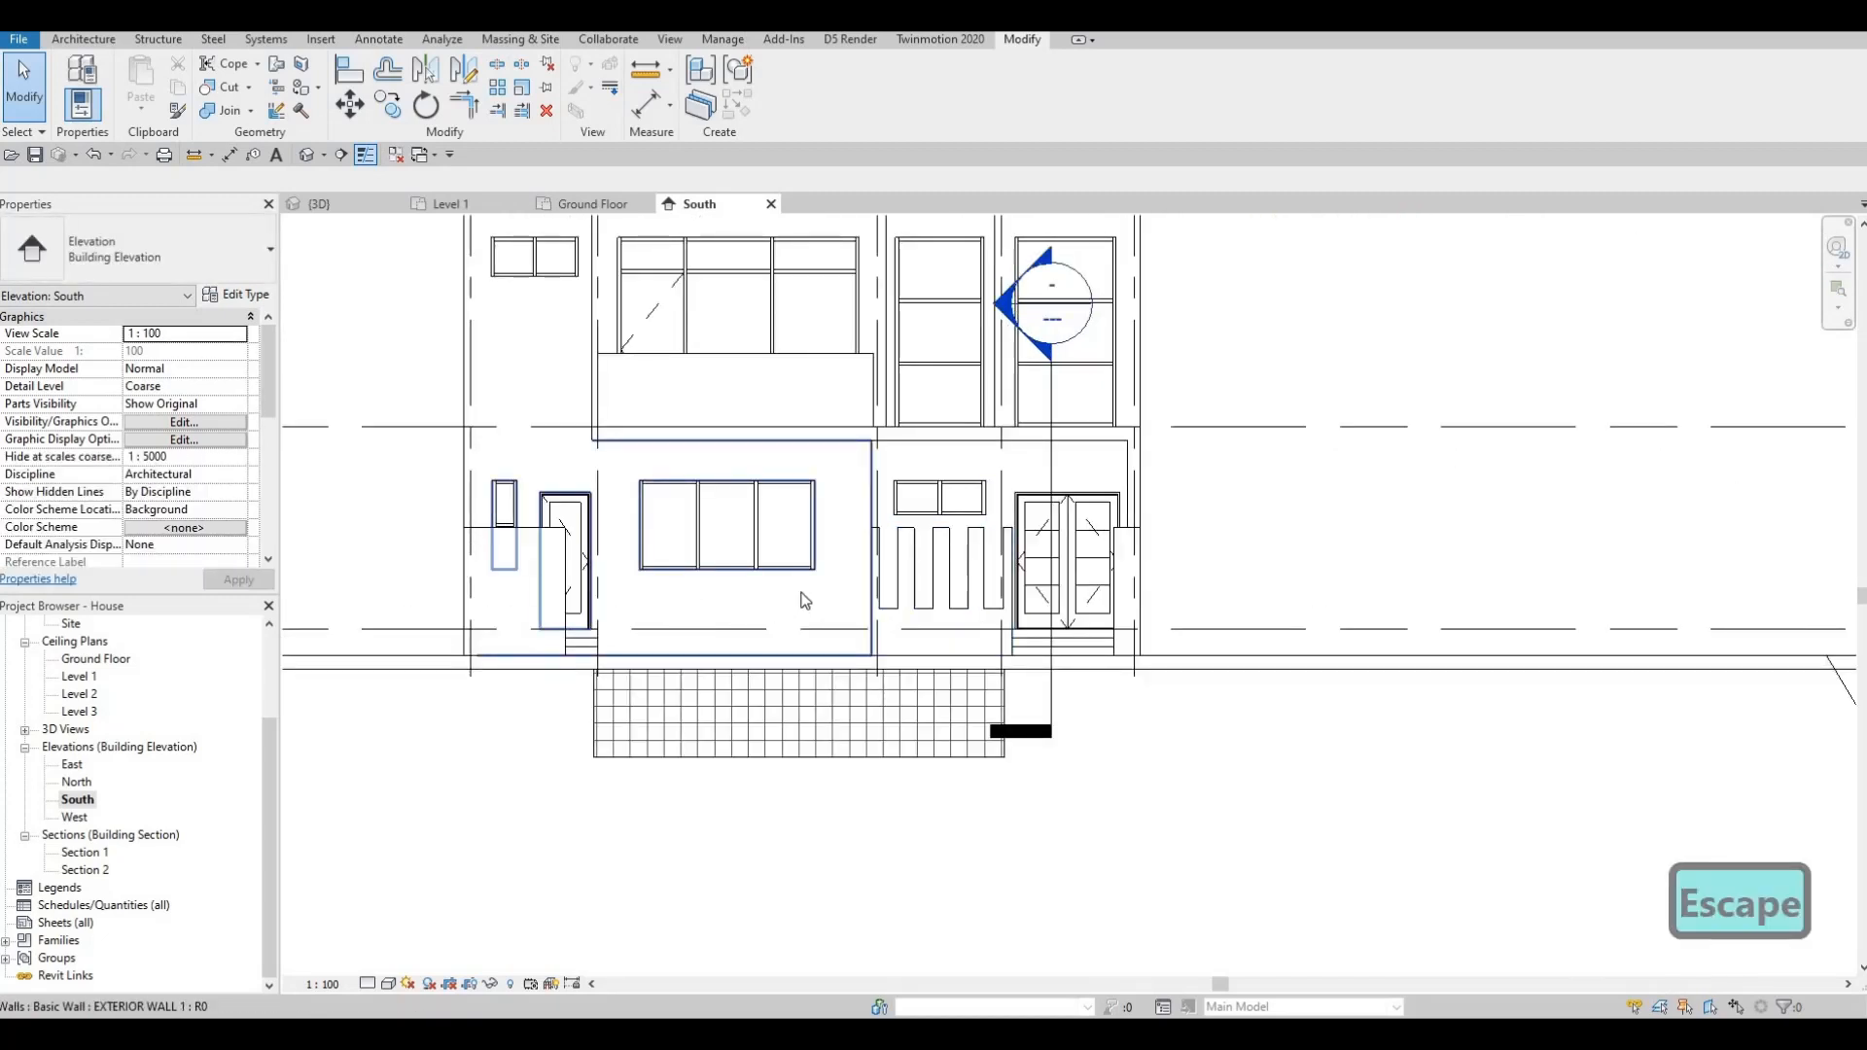
pyautogui.scroll(1, 773, 578)
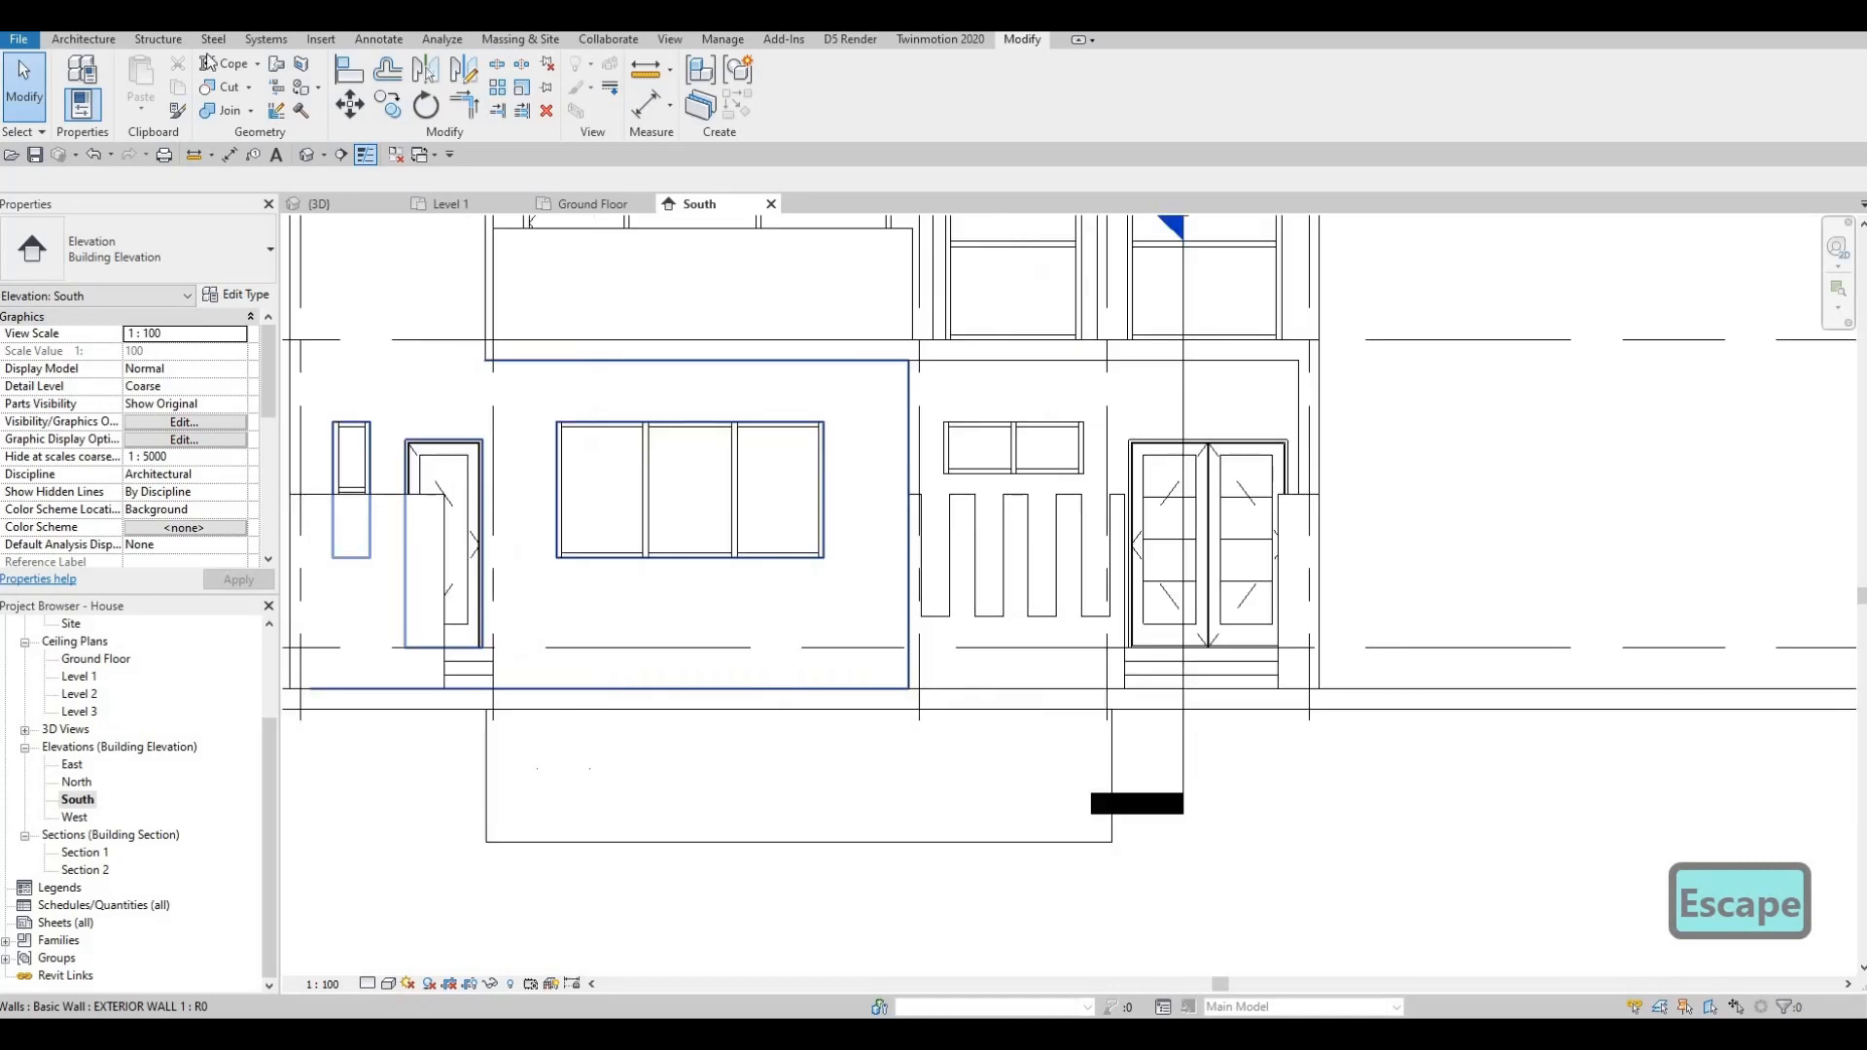
# - Create an in-place model in the Generic Models category with the suggested name and start an Extrusion
pyautogui.click(83, 39)
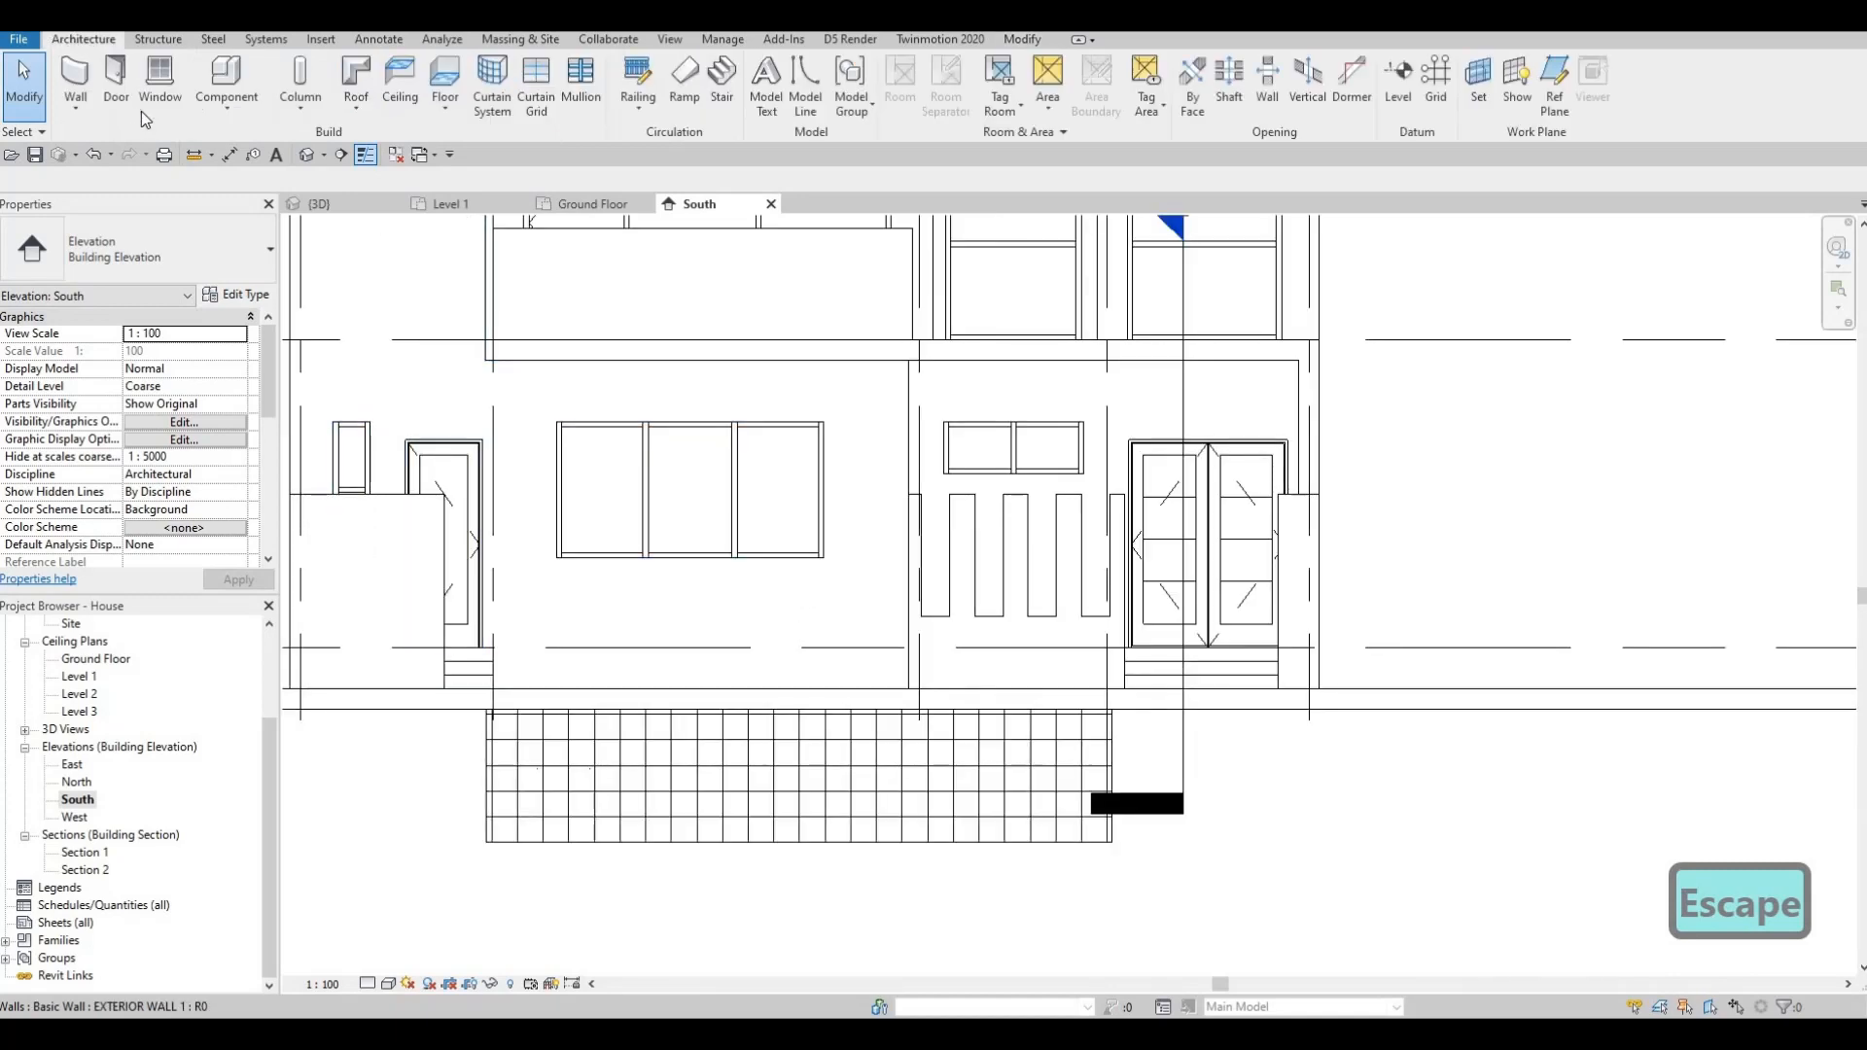
pyautogui.click(269, 185)
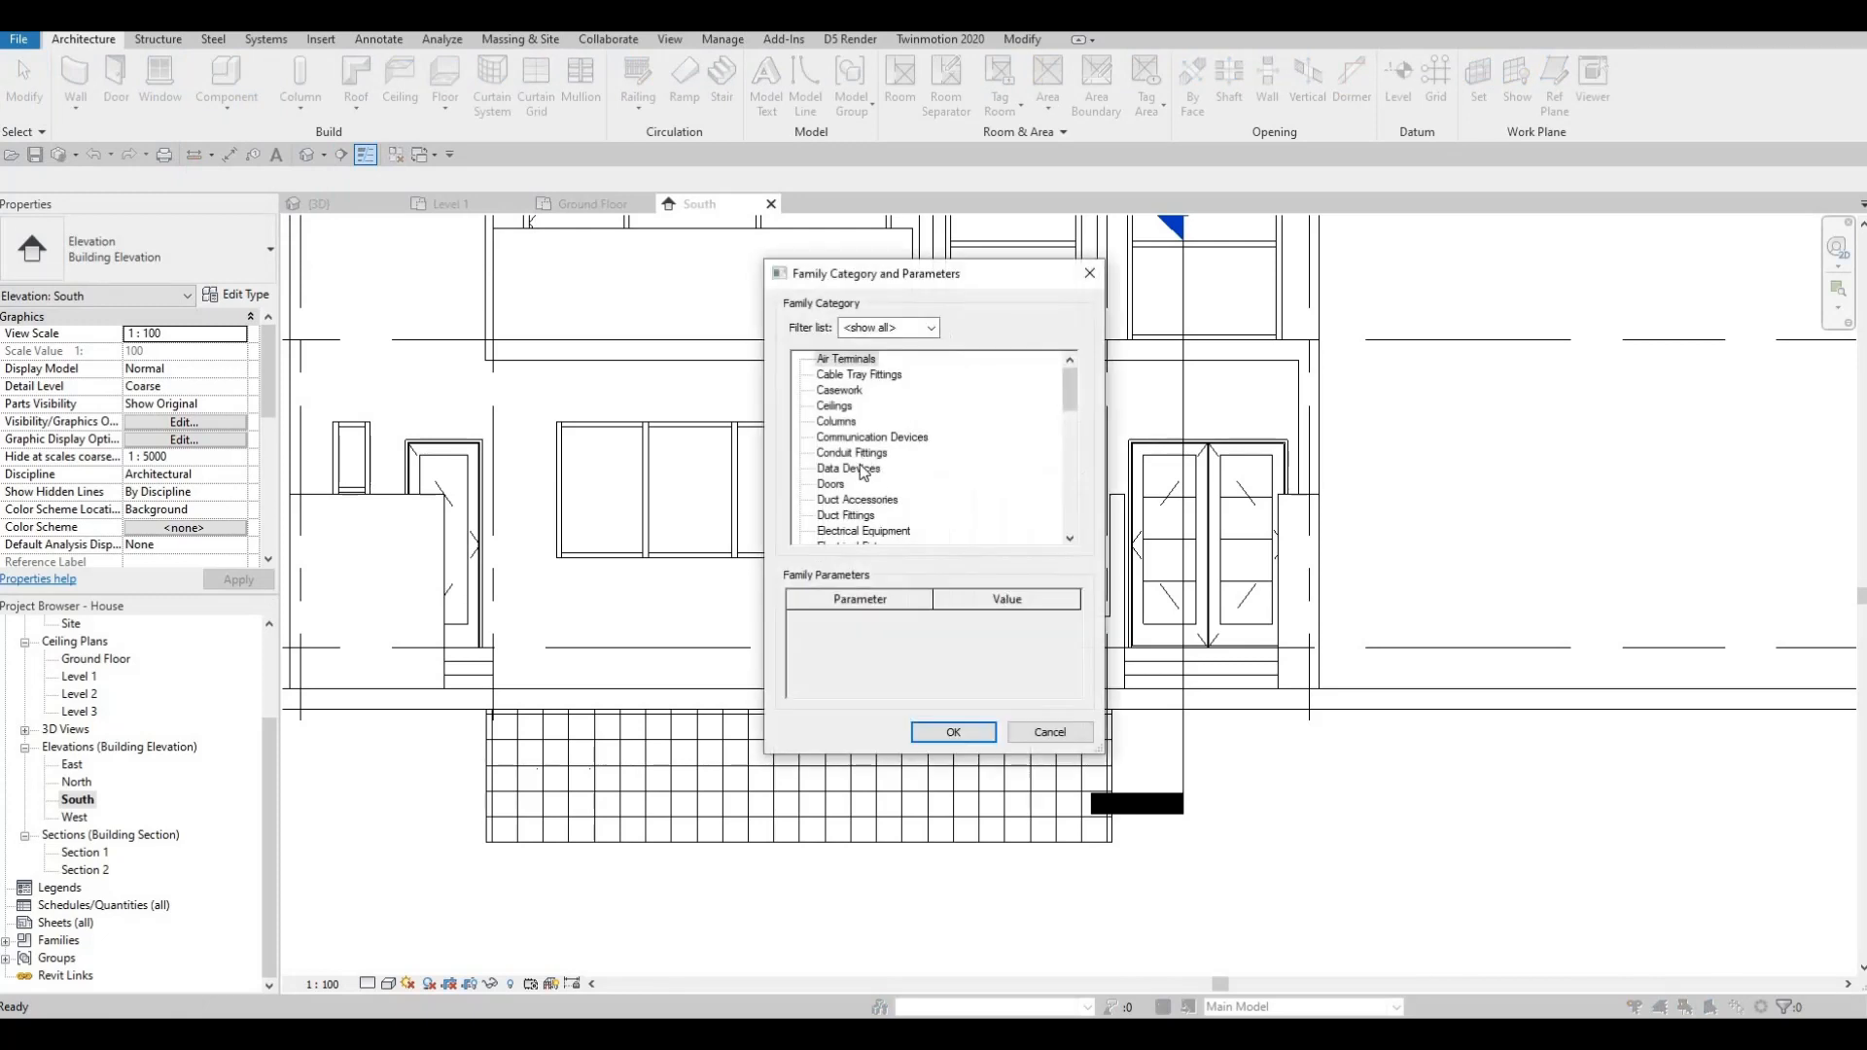
pyautogui.scroll(-3, 864, 474)
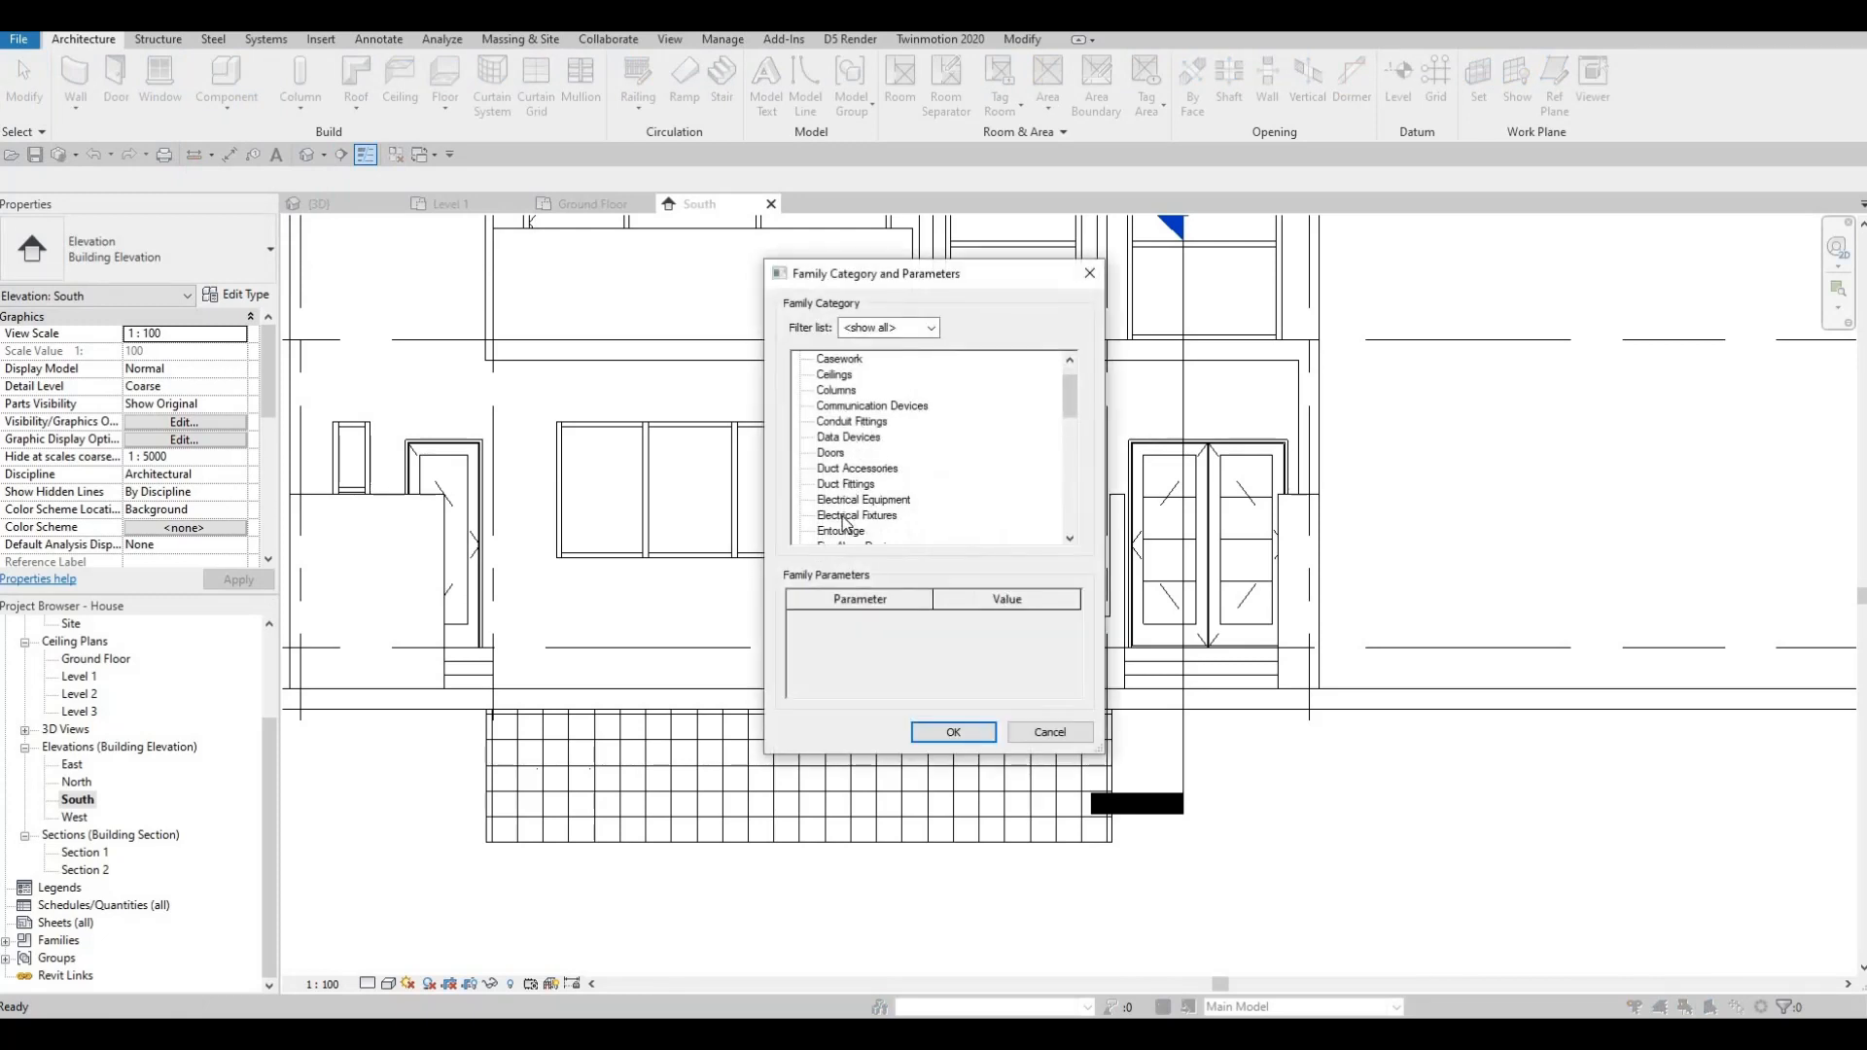
pyautogui.click(953, 731)
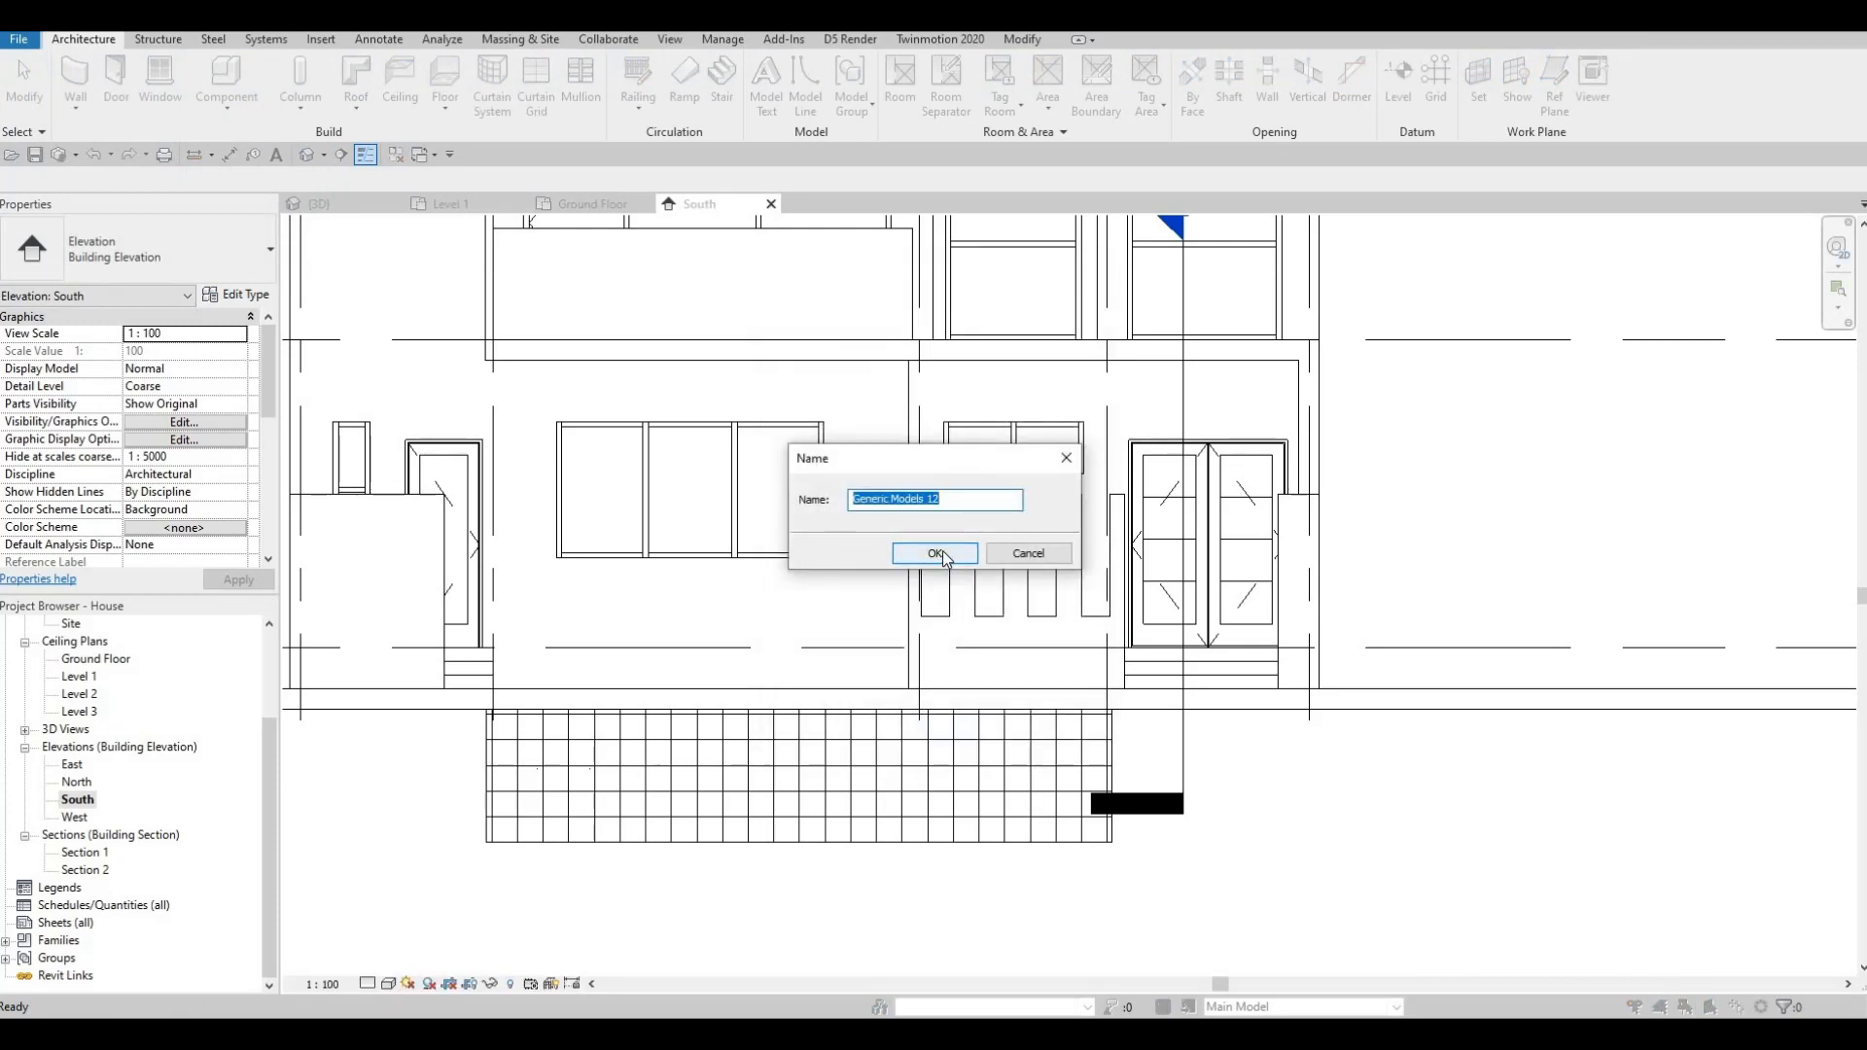
pyautogui.click(938, 554)
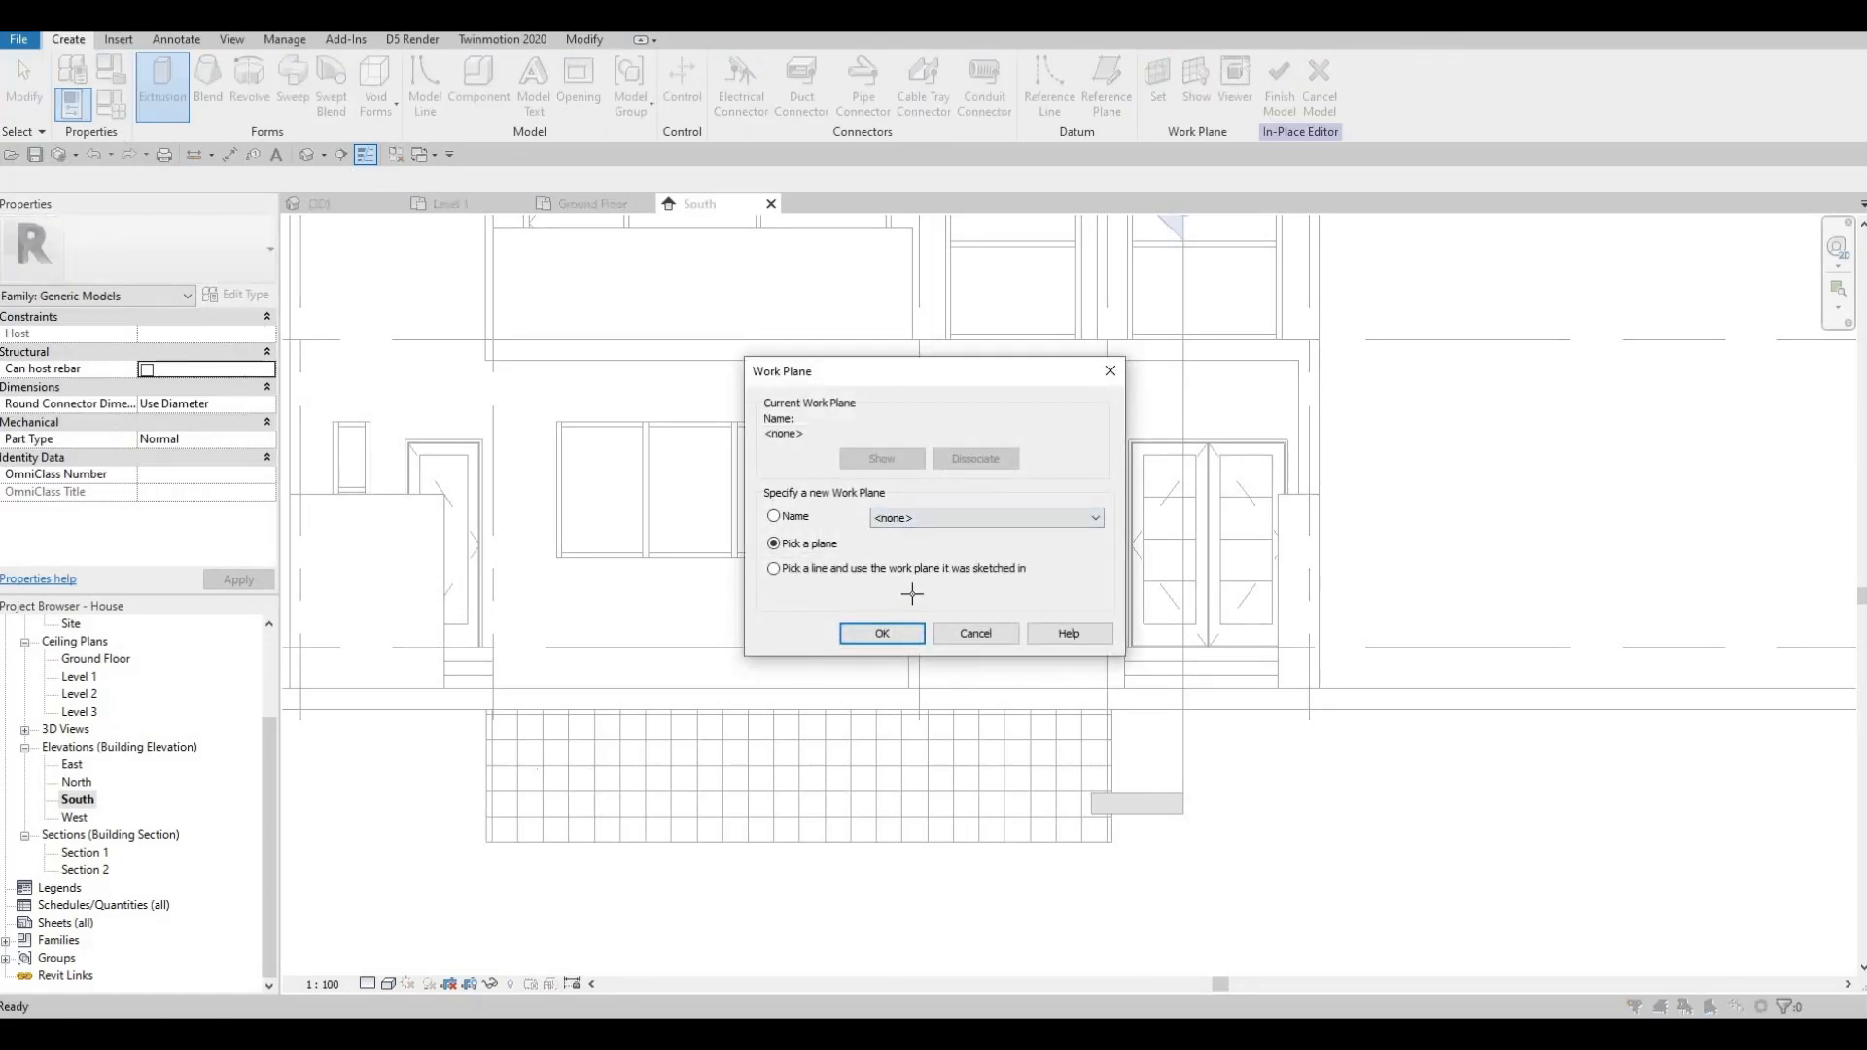
# - Pick the boundary wall's face as the work plane and sketch a rectangle filling the first slot from corner to corner
pyautogui.click(882, 634)
pyautogui.click(954, 642)
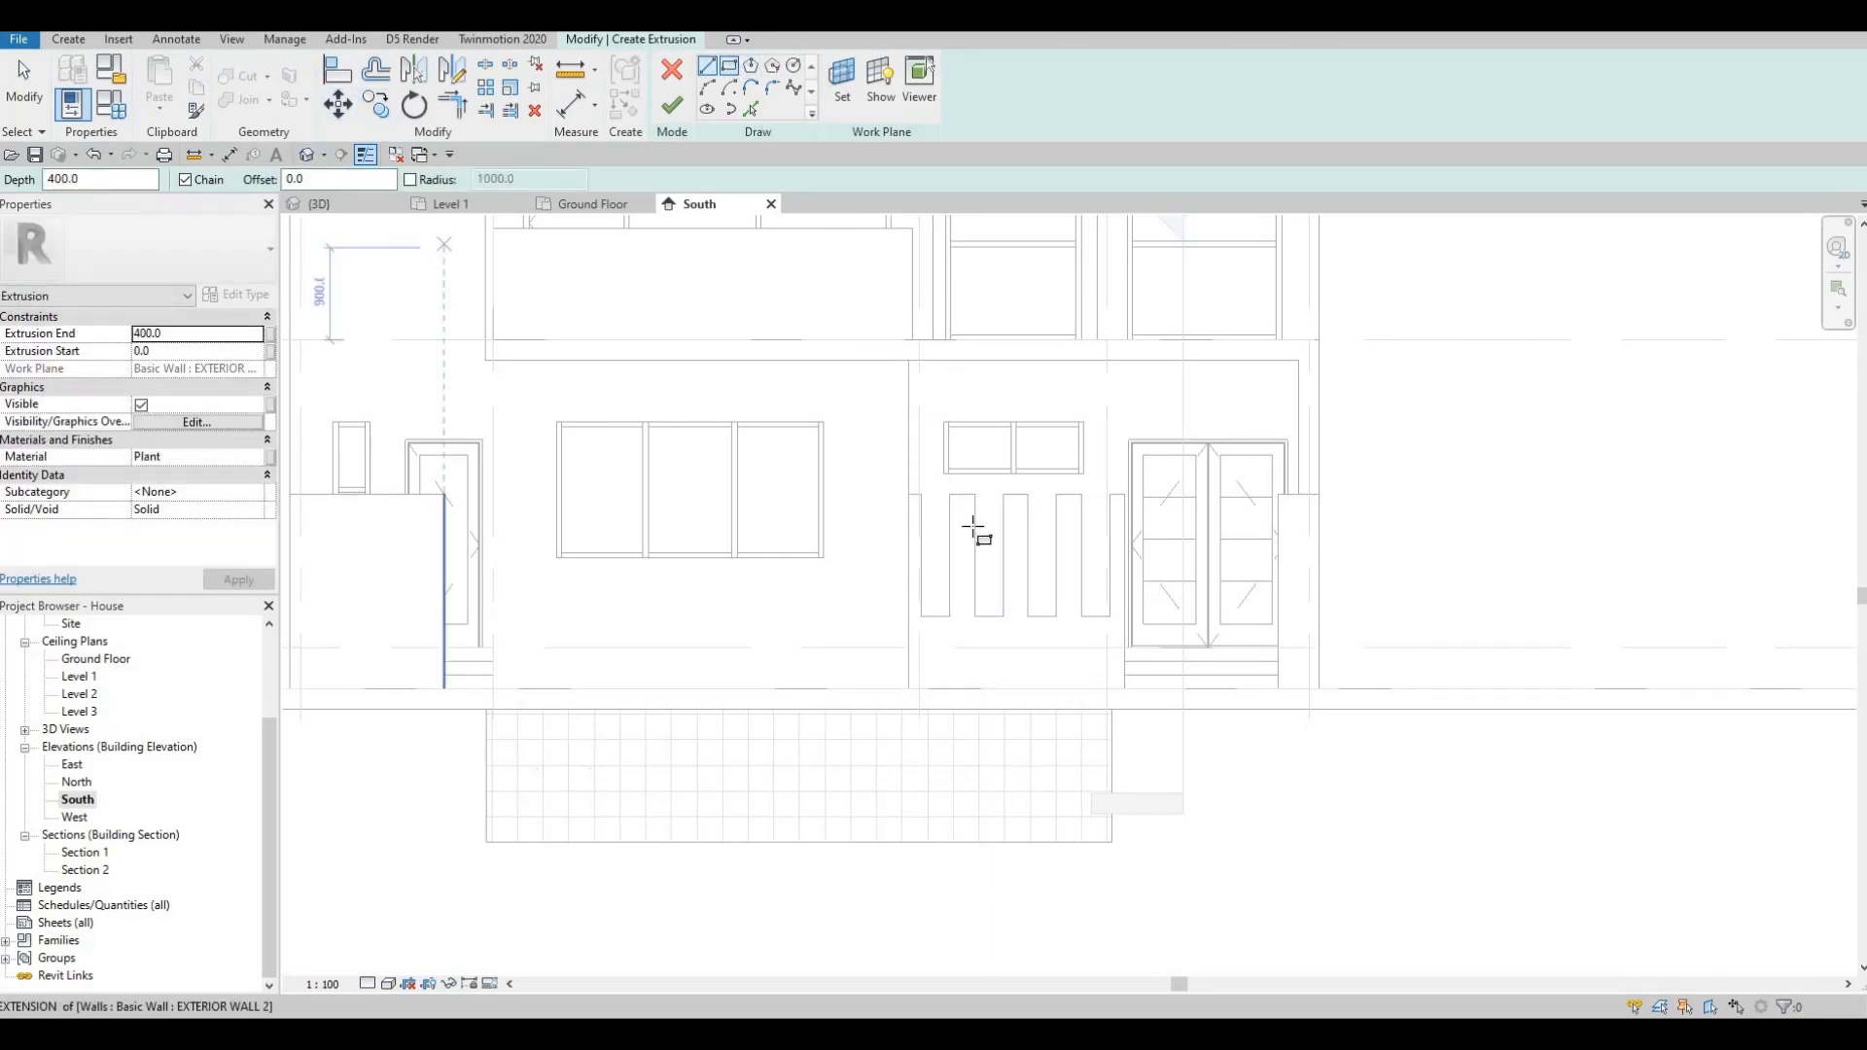
pyautogui.scroll(4, 934, 516)
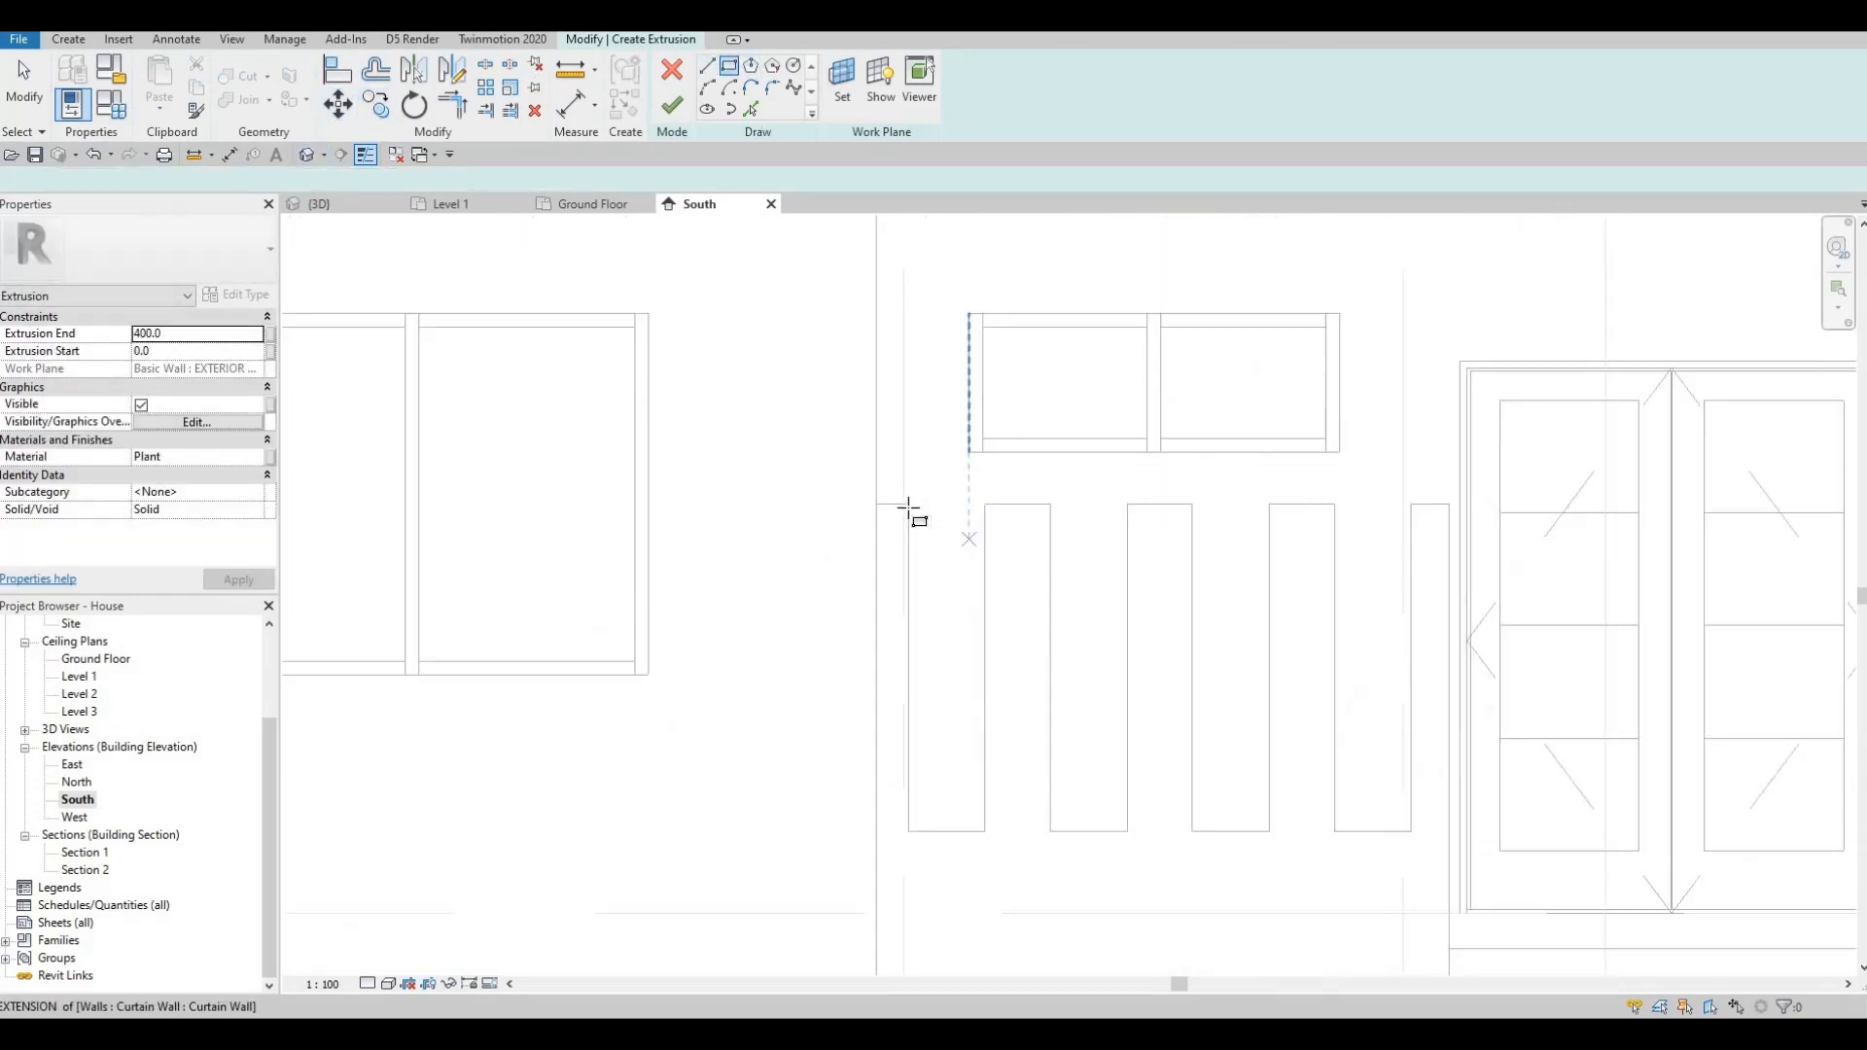
pyautogui.click(985, 831)
pyautogui.press('Escape')
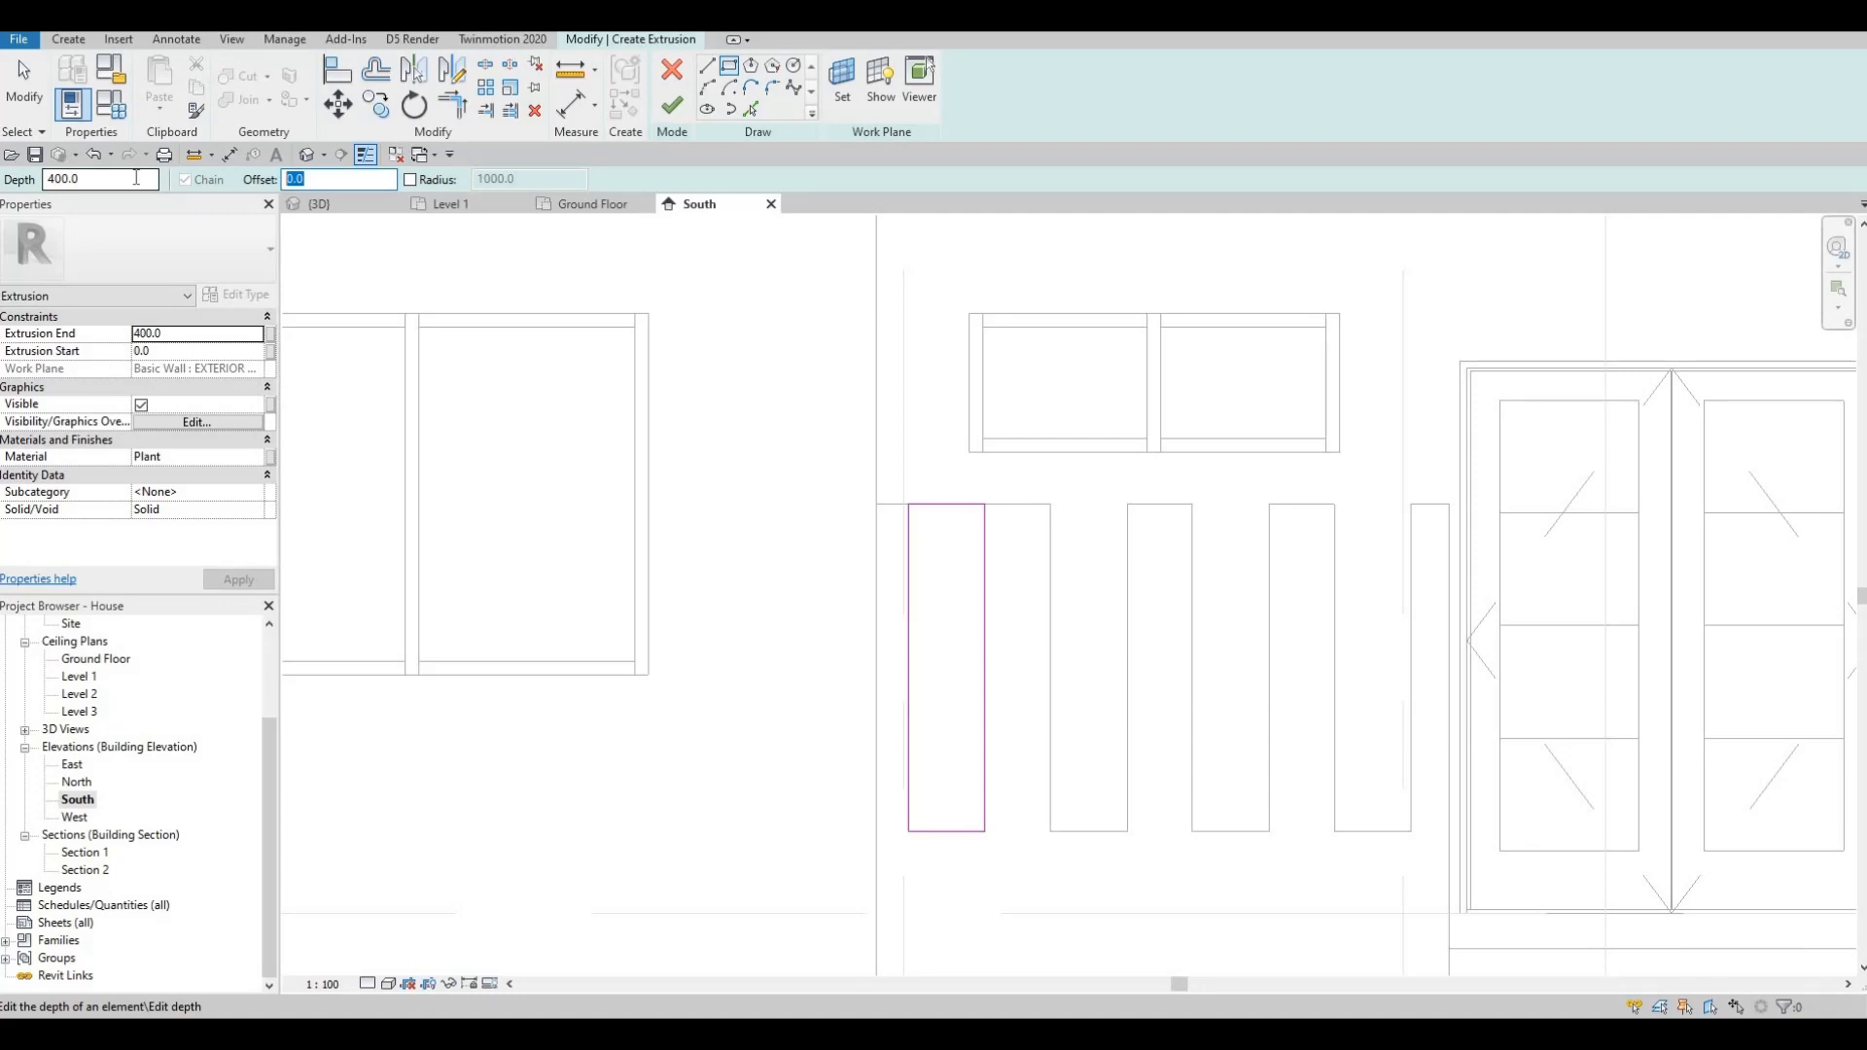
# - Sketch a second rectangle inside the first slot's outline with a 25 mm inward offset
pyautogui.write('25')
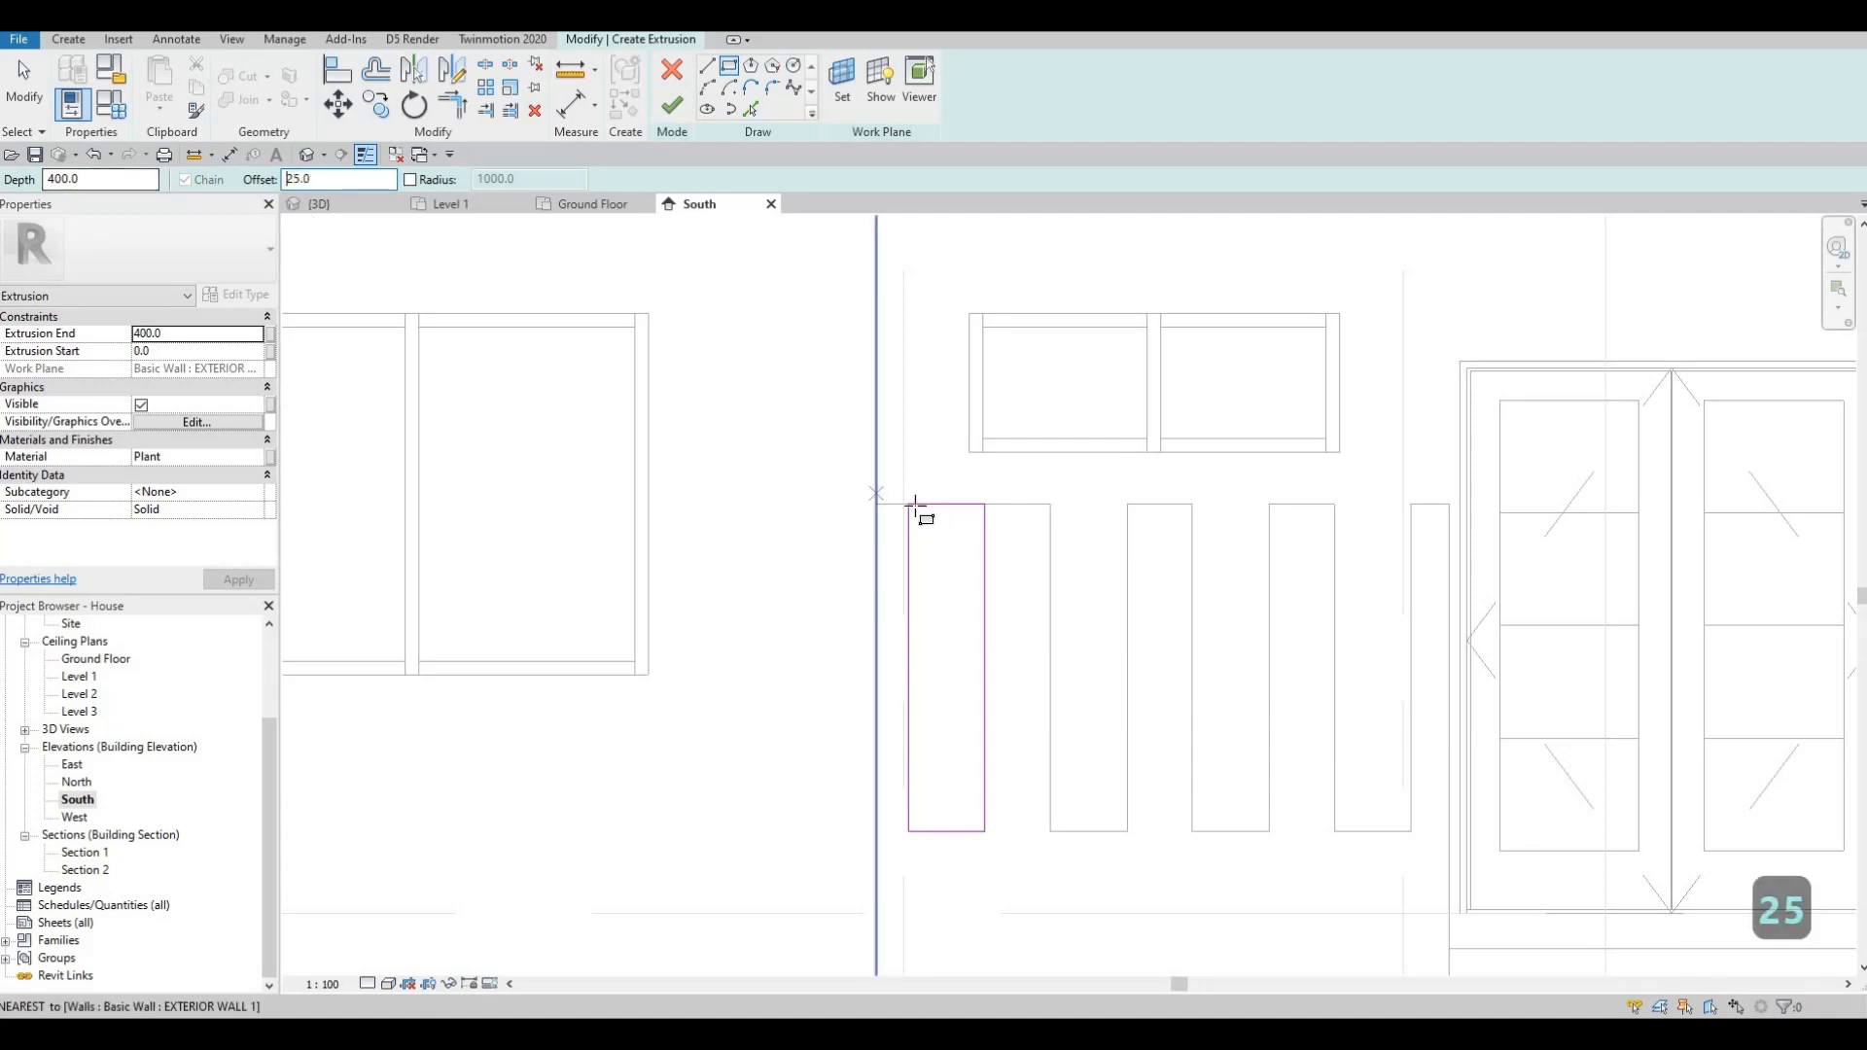
pyautogui.click(985, 830)
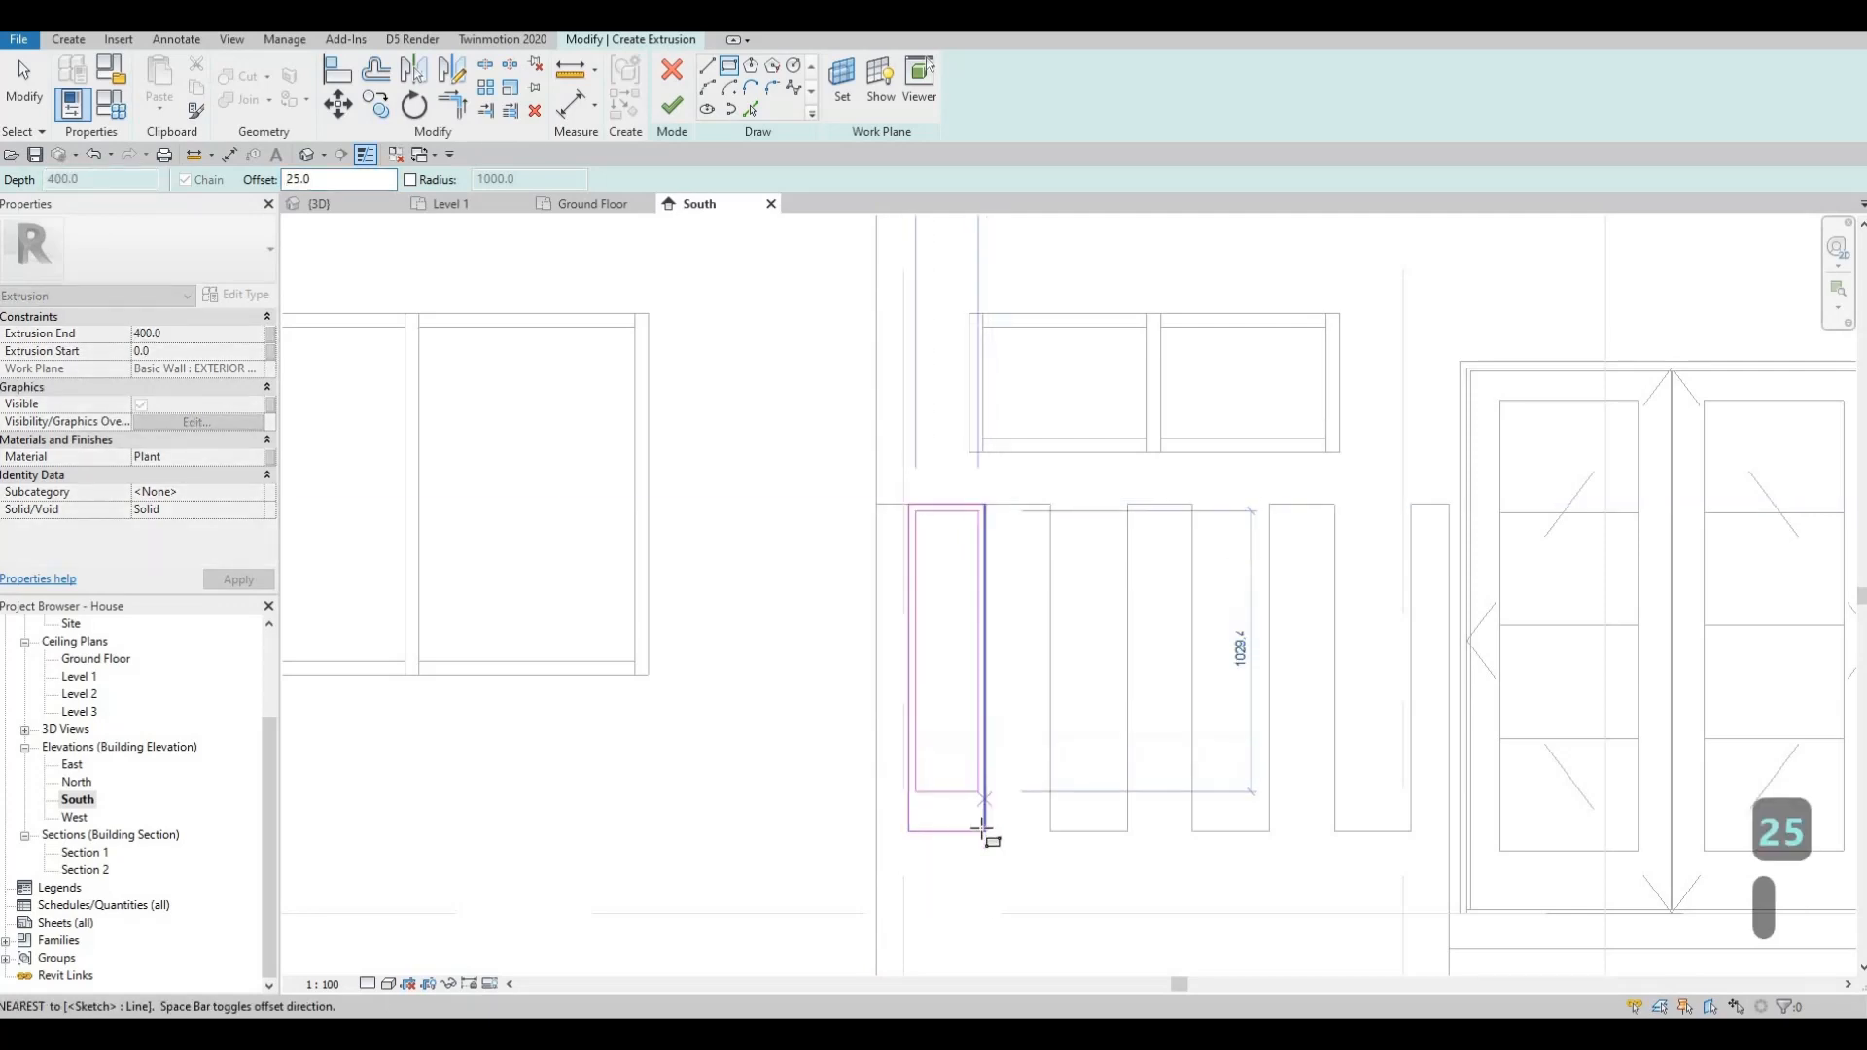
pyautogui.press('Escape')
pyautogui.moveTo(881, 645); pyautogui.dragTo(895, 475, button='middle')
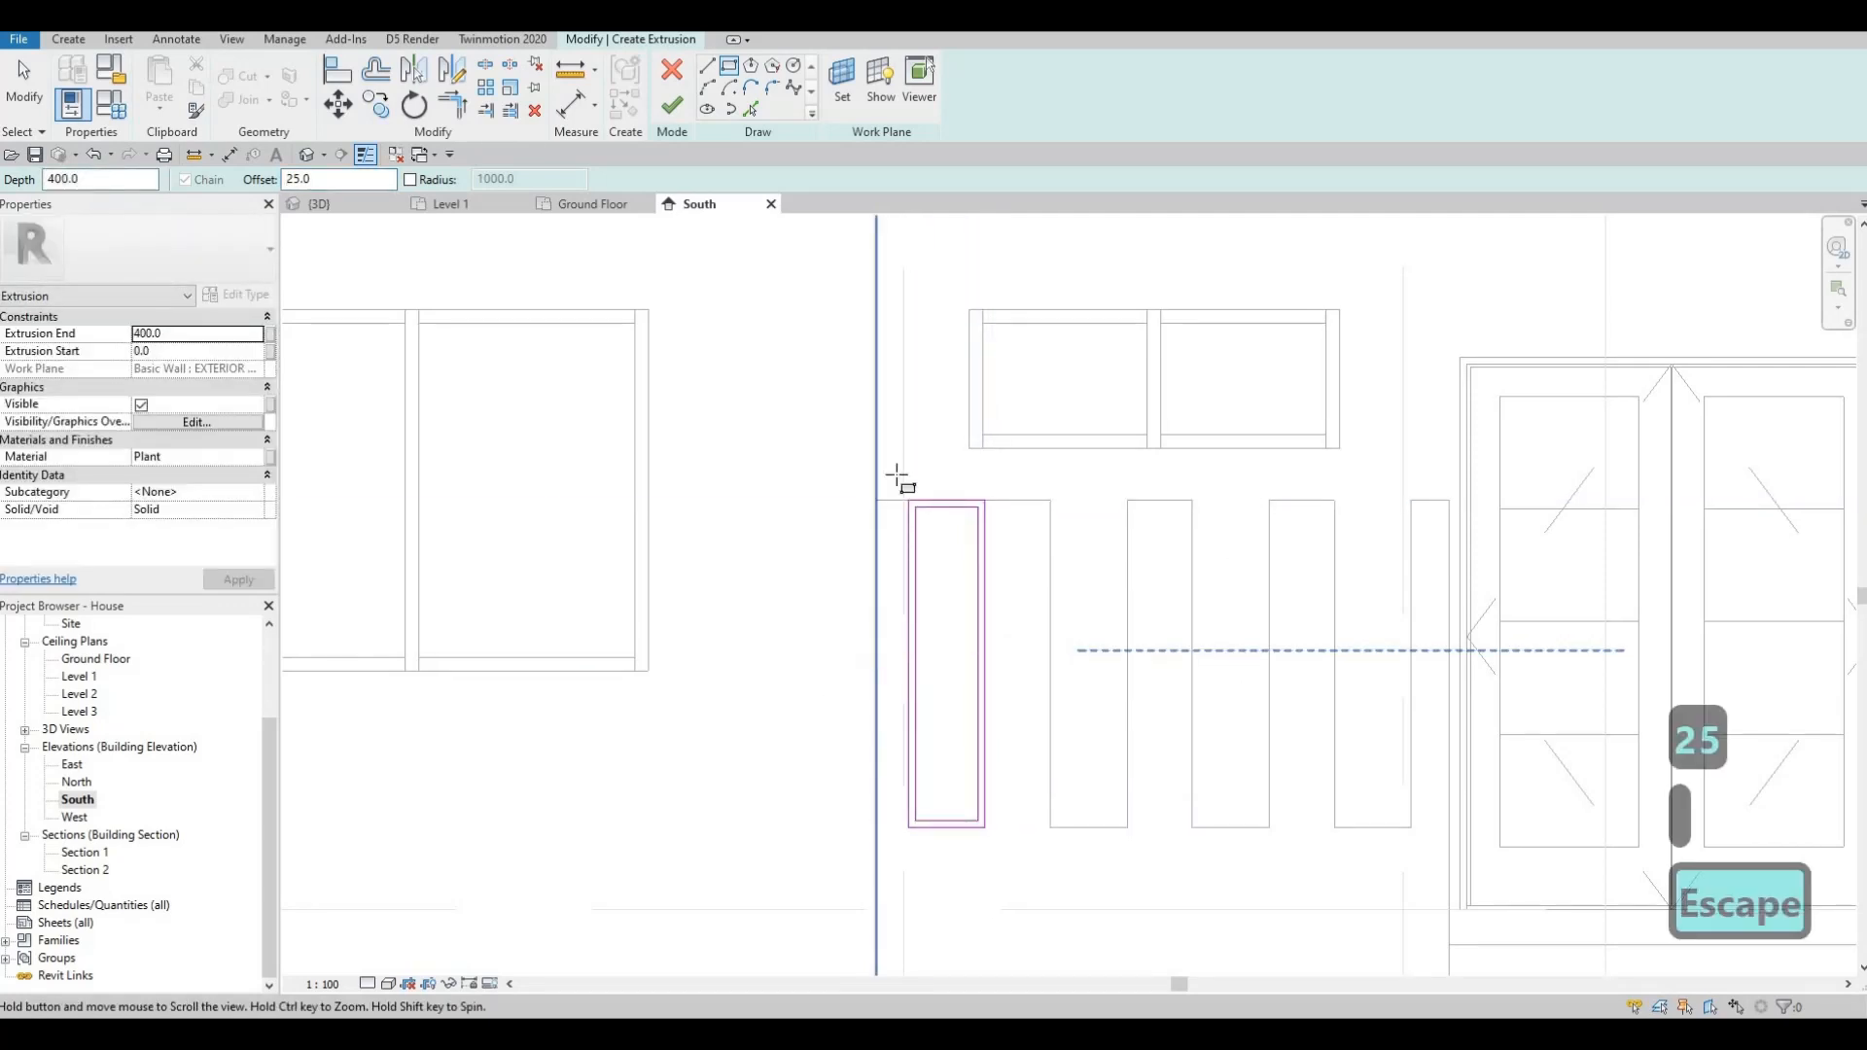
pyautogui.scroll(-1, 896, 476)
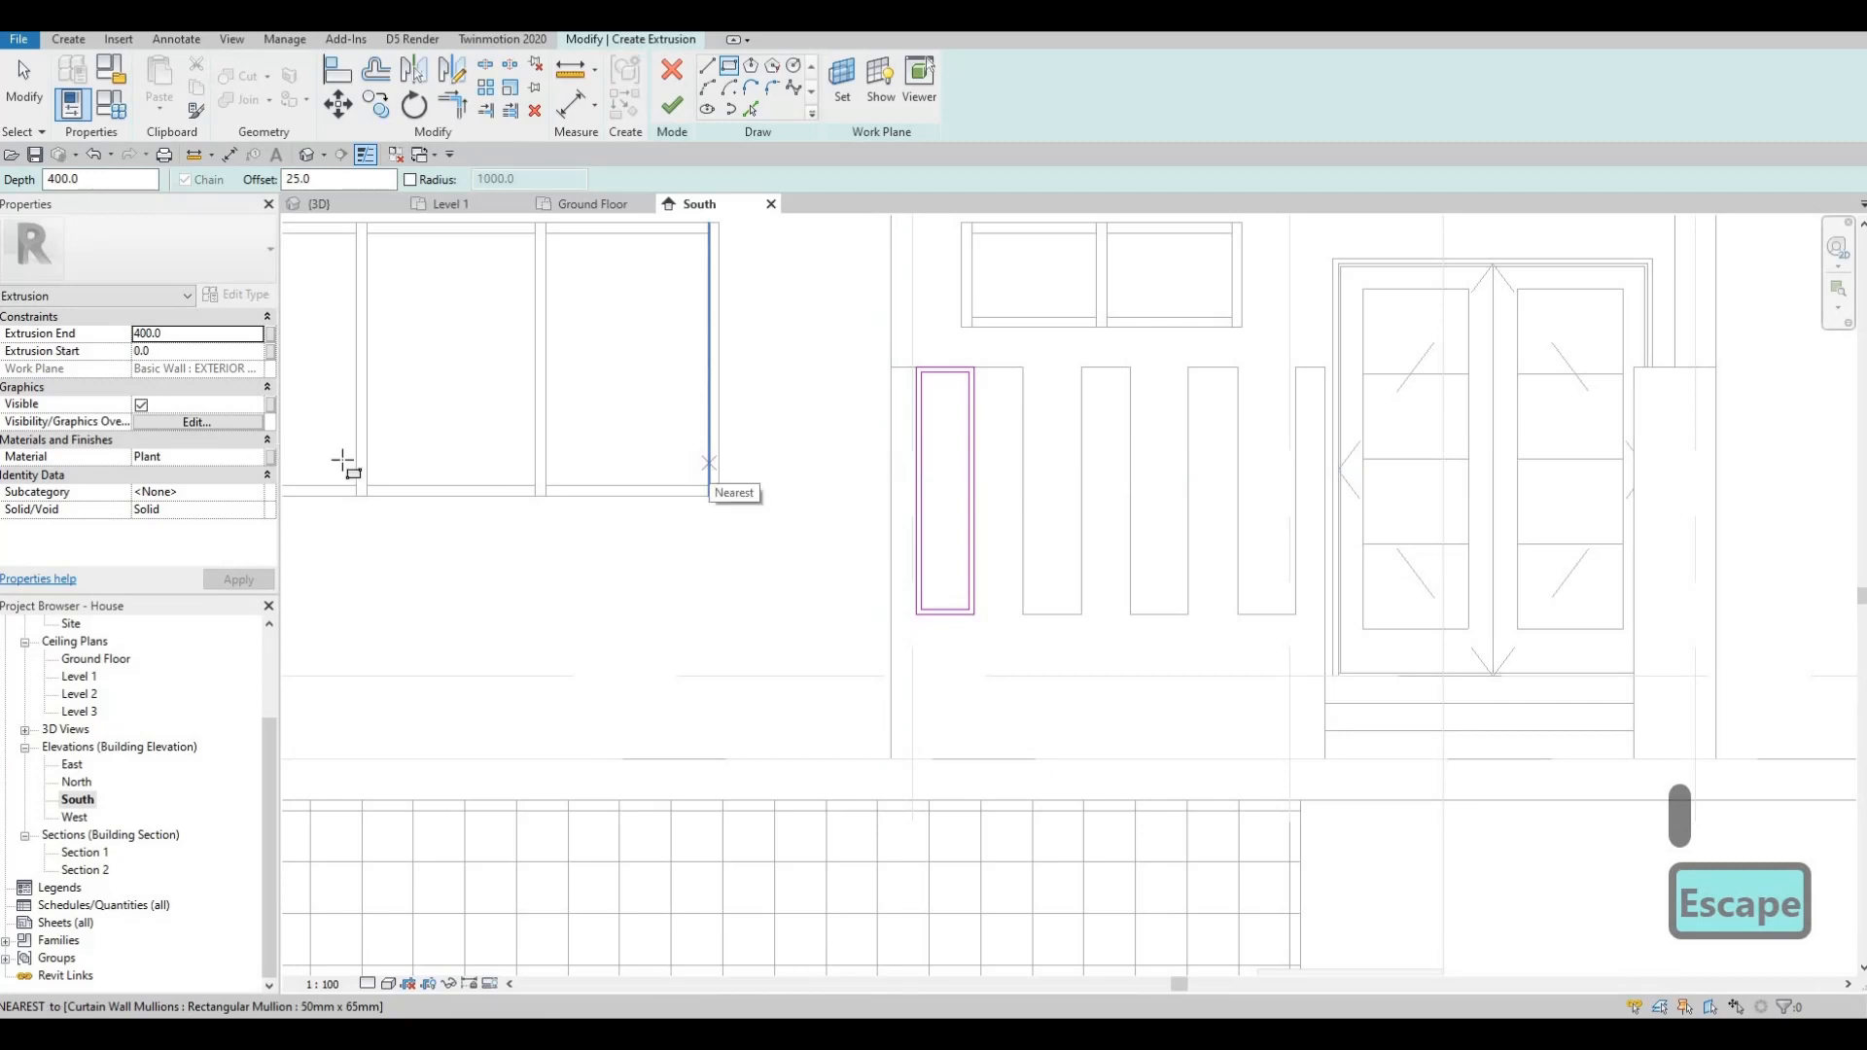
# - Assign the Aluminum 7075 metal material from the AEC Materials library to the extrusion
pyautogui.click(259, 456)
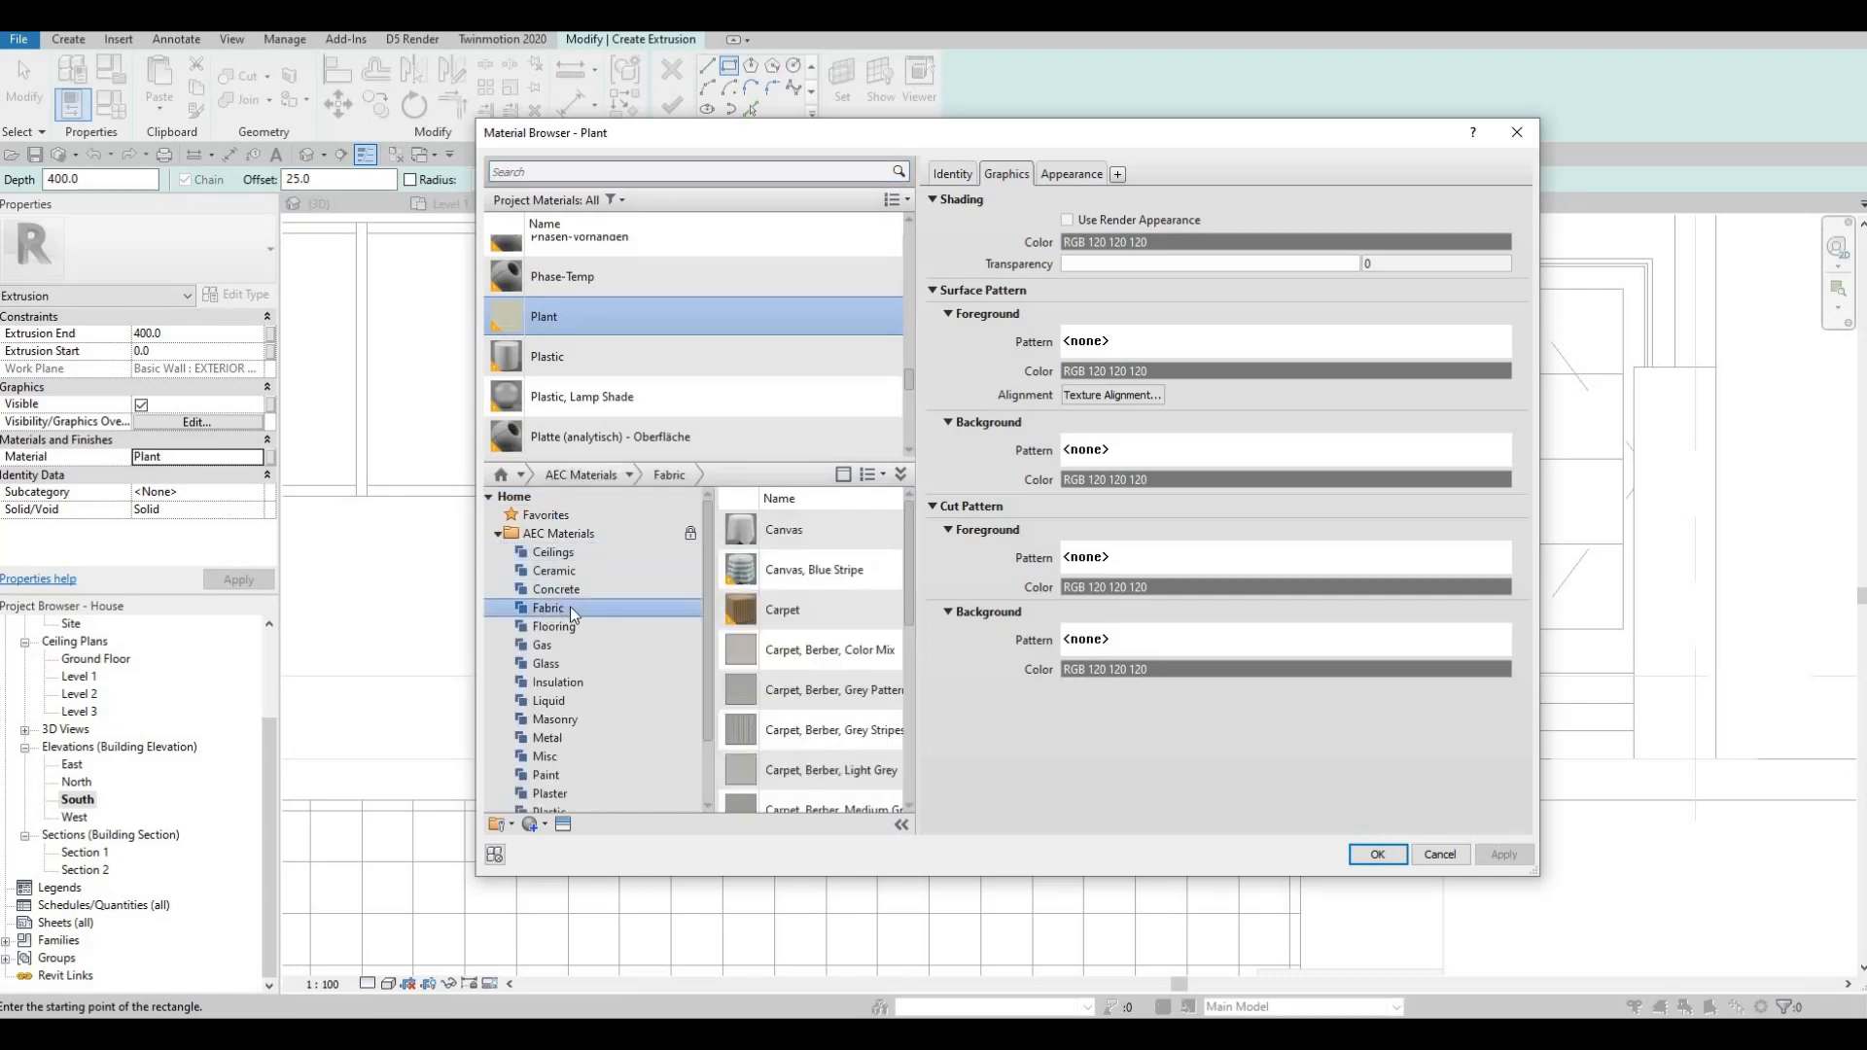
pyautogui.click(556, 719)
pyautogui.scroll(-2, 541, 696)
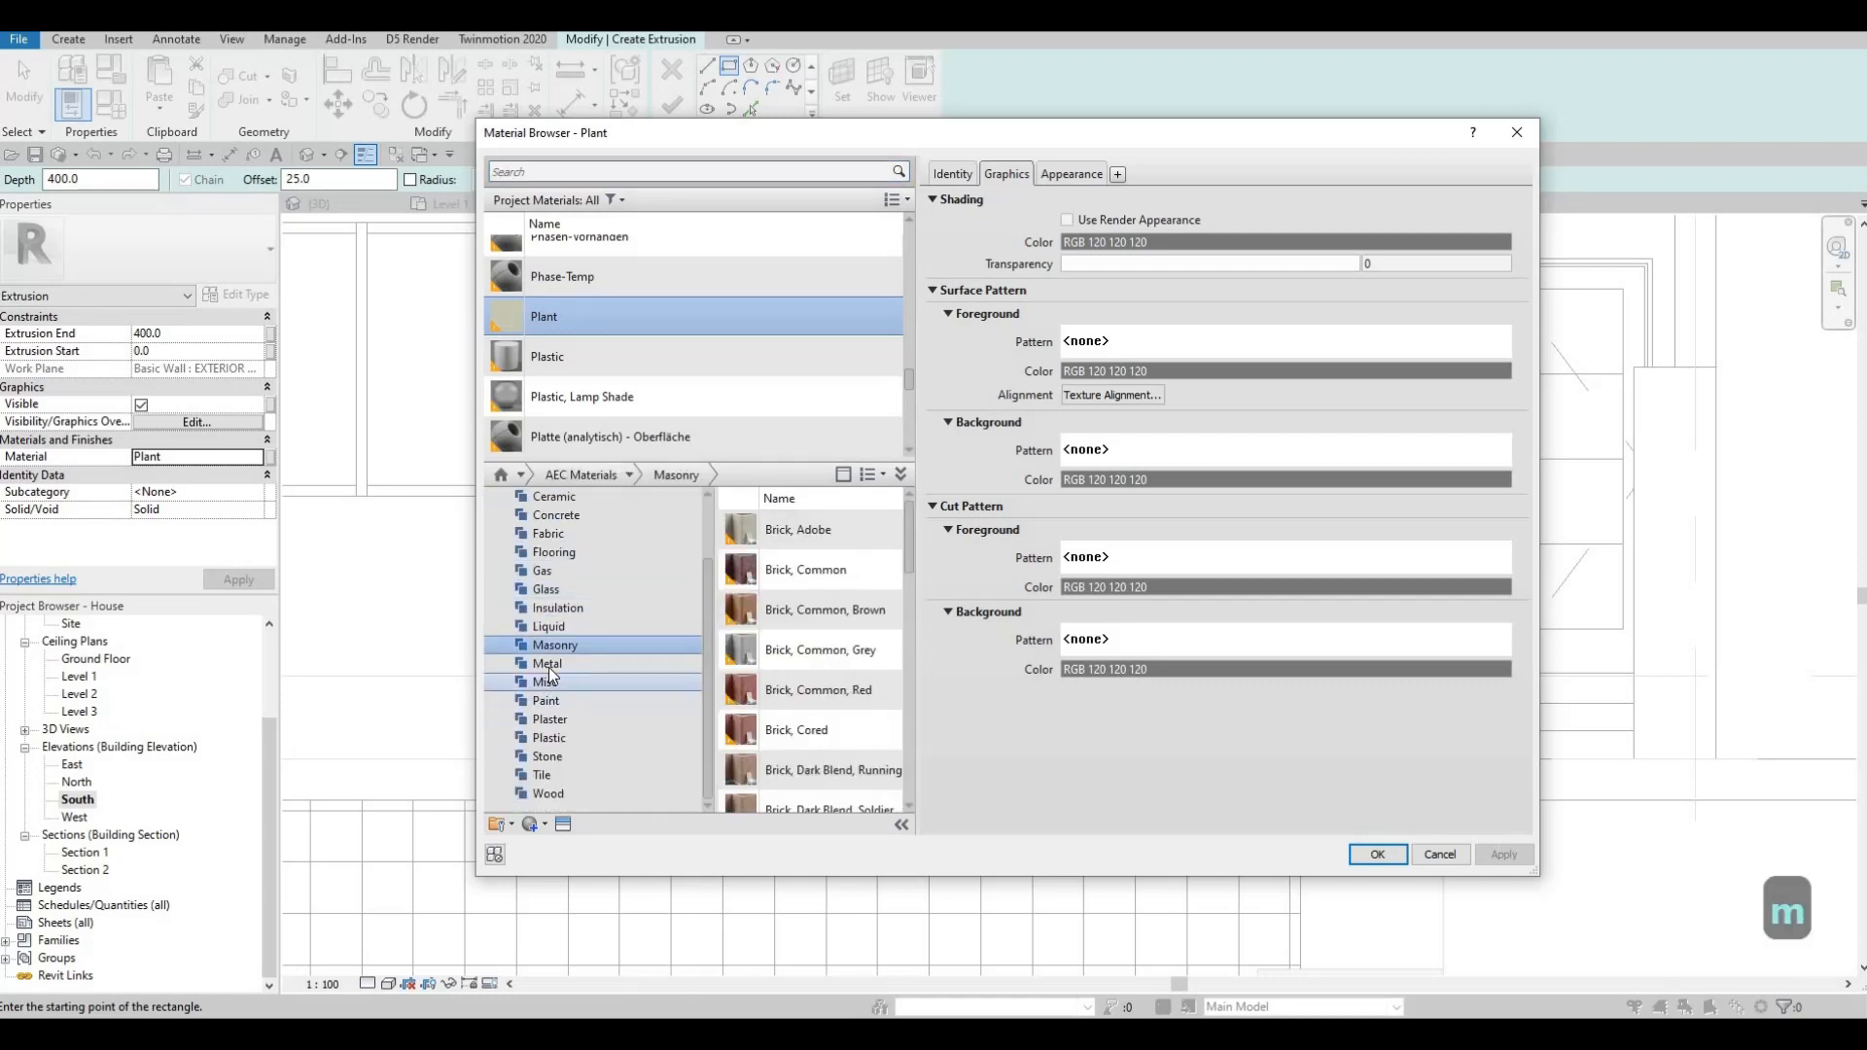
pyautogui.scroll(-3, 817, 642)
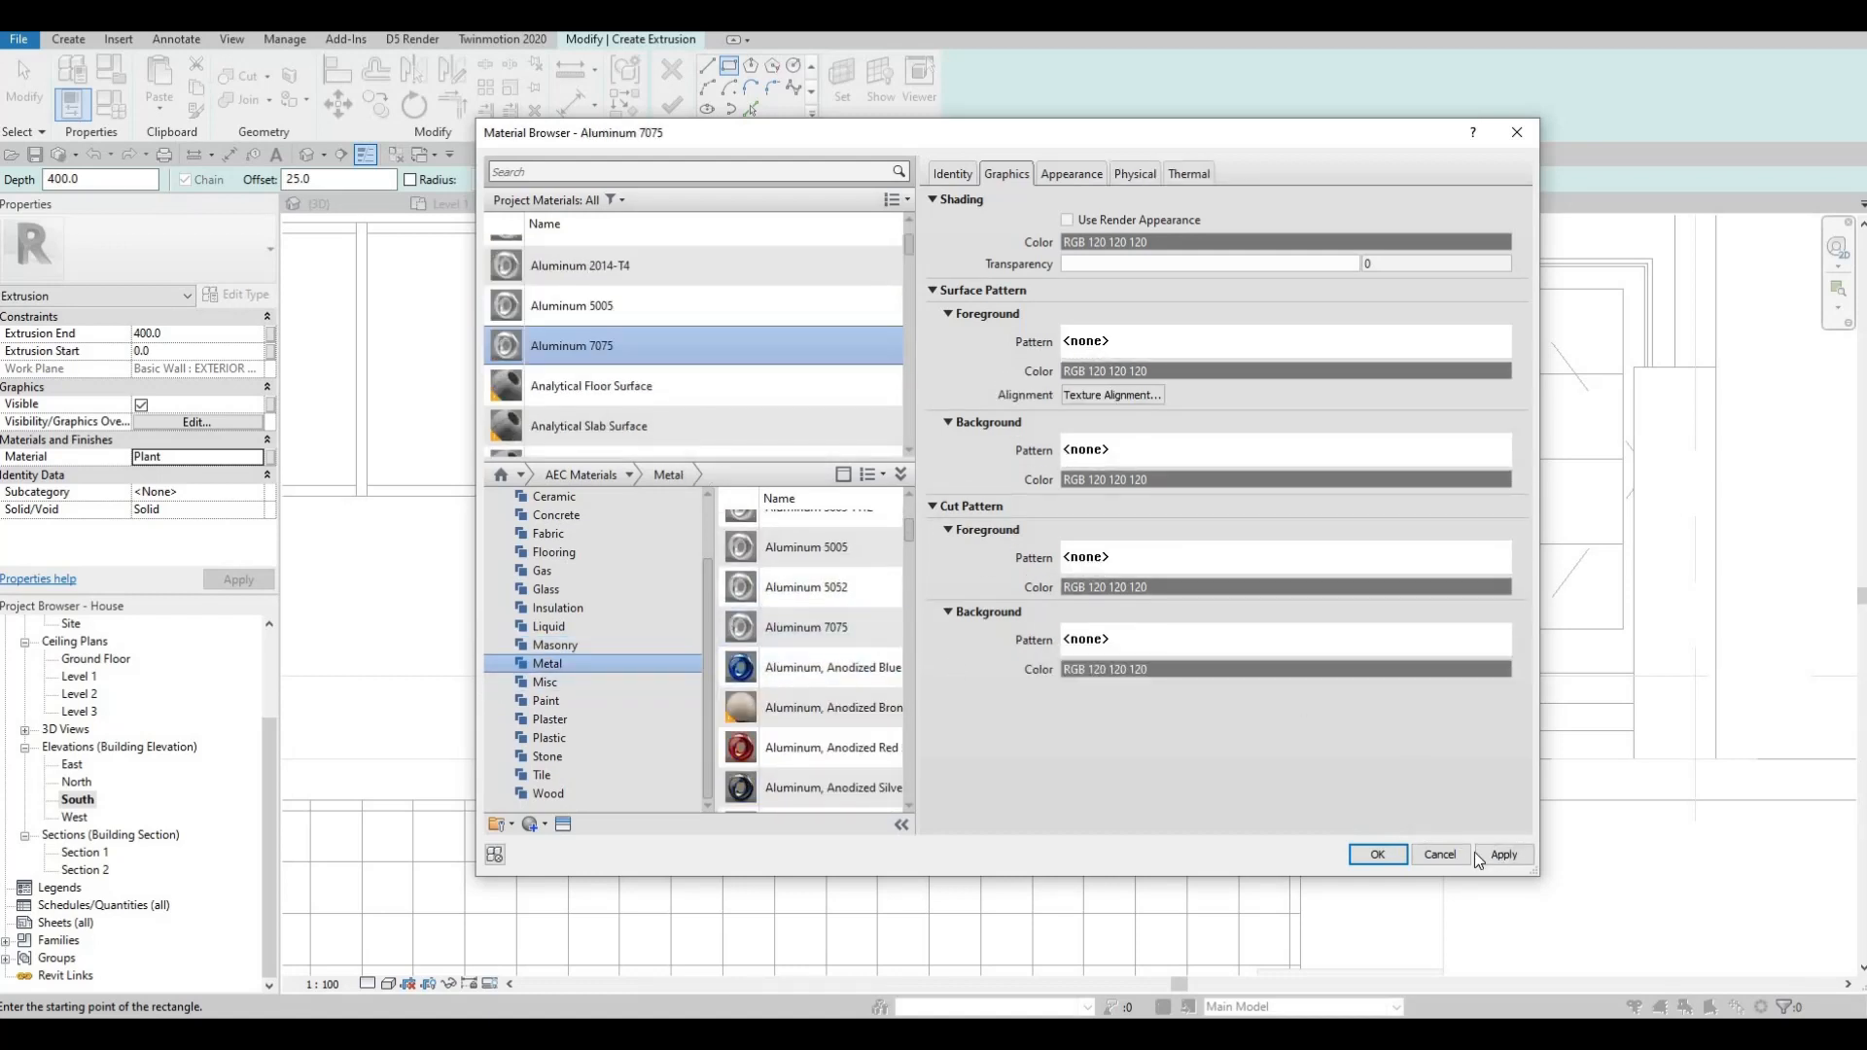
pyautogui.click(1393, 862)
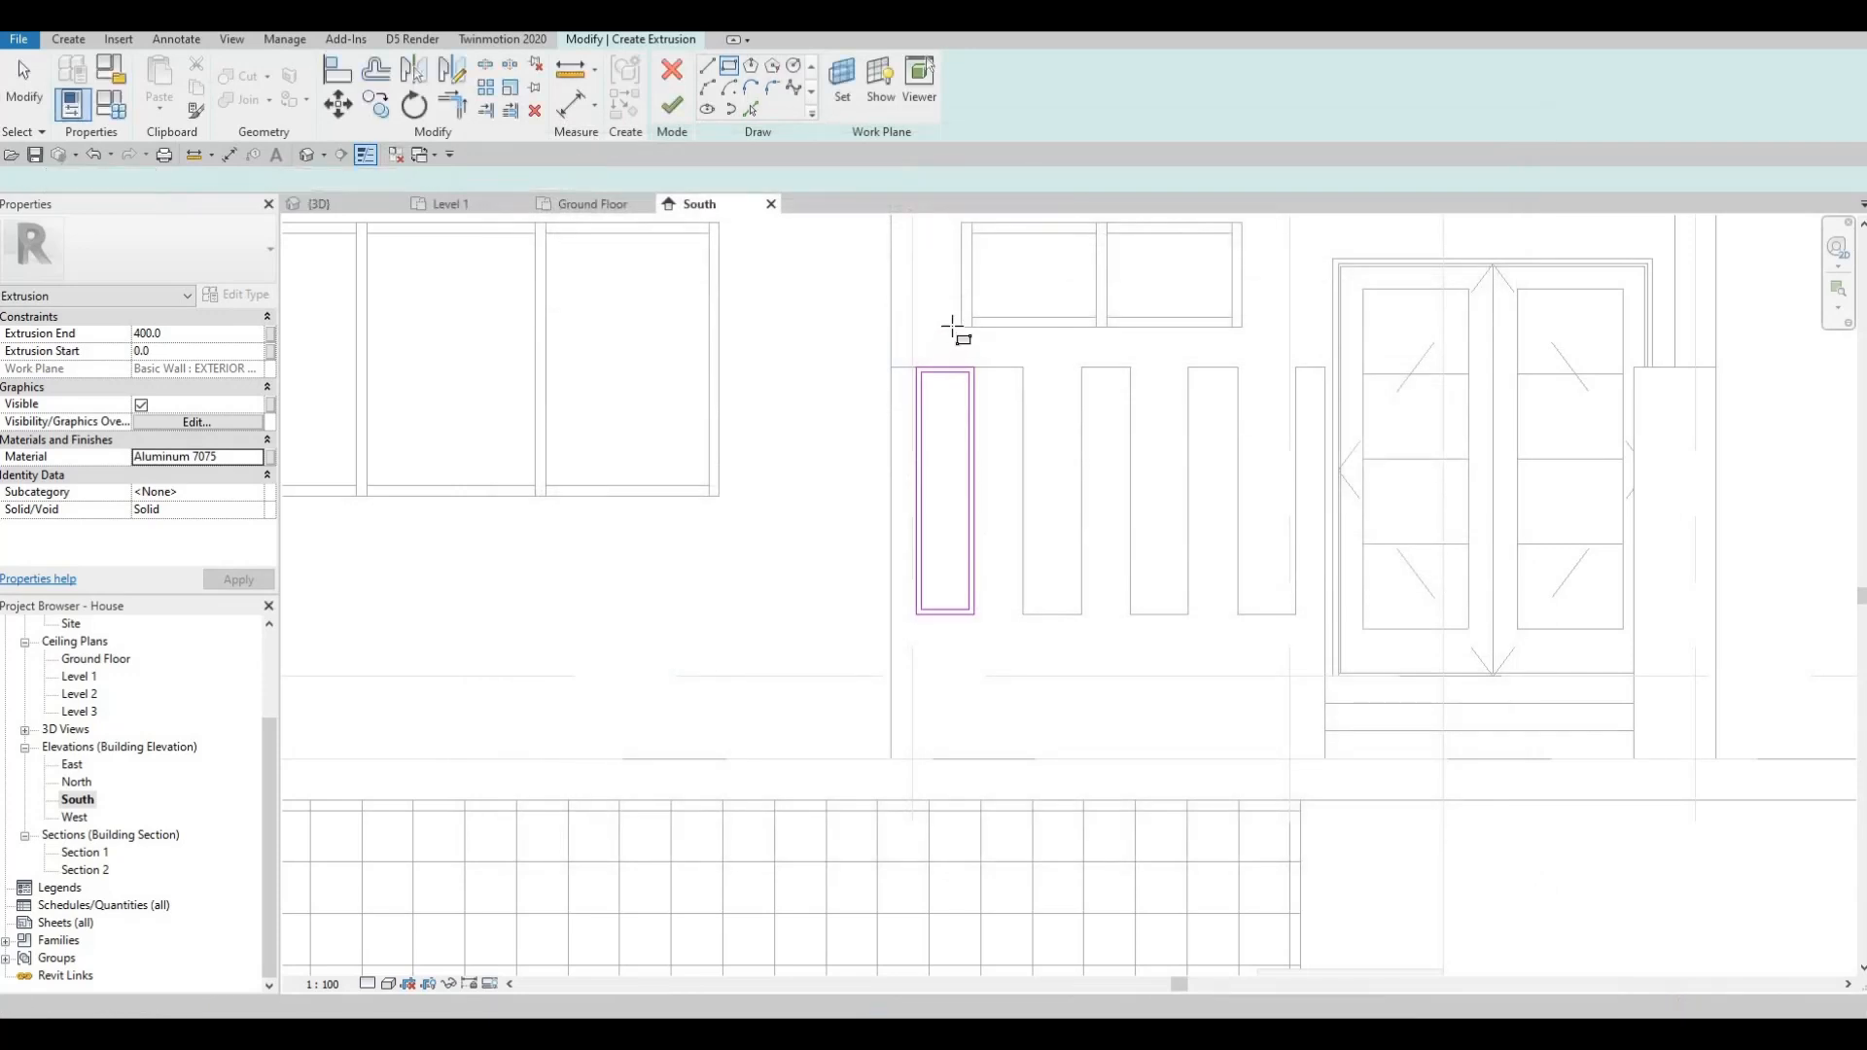
pyautogui.press('Escape')
pyautogui.press('Escape')
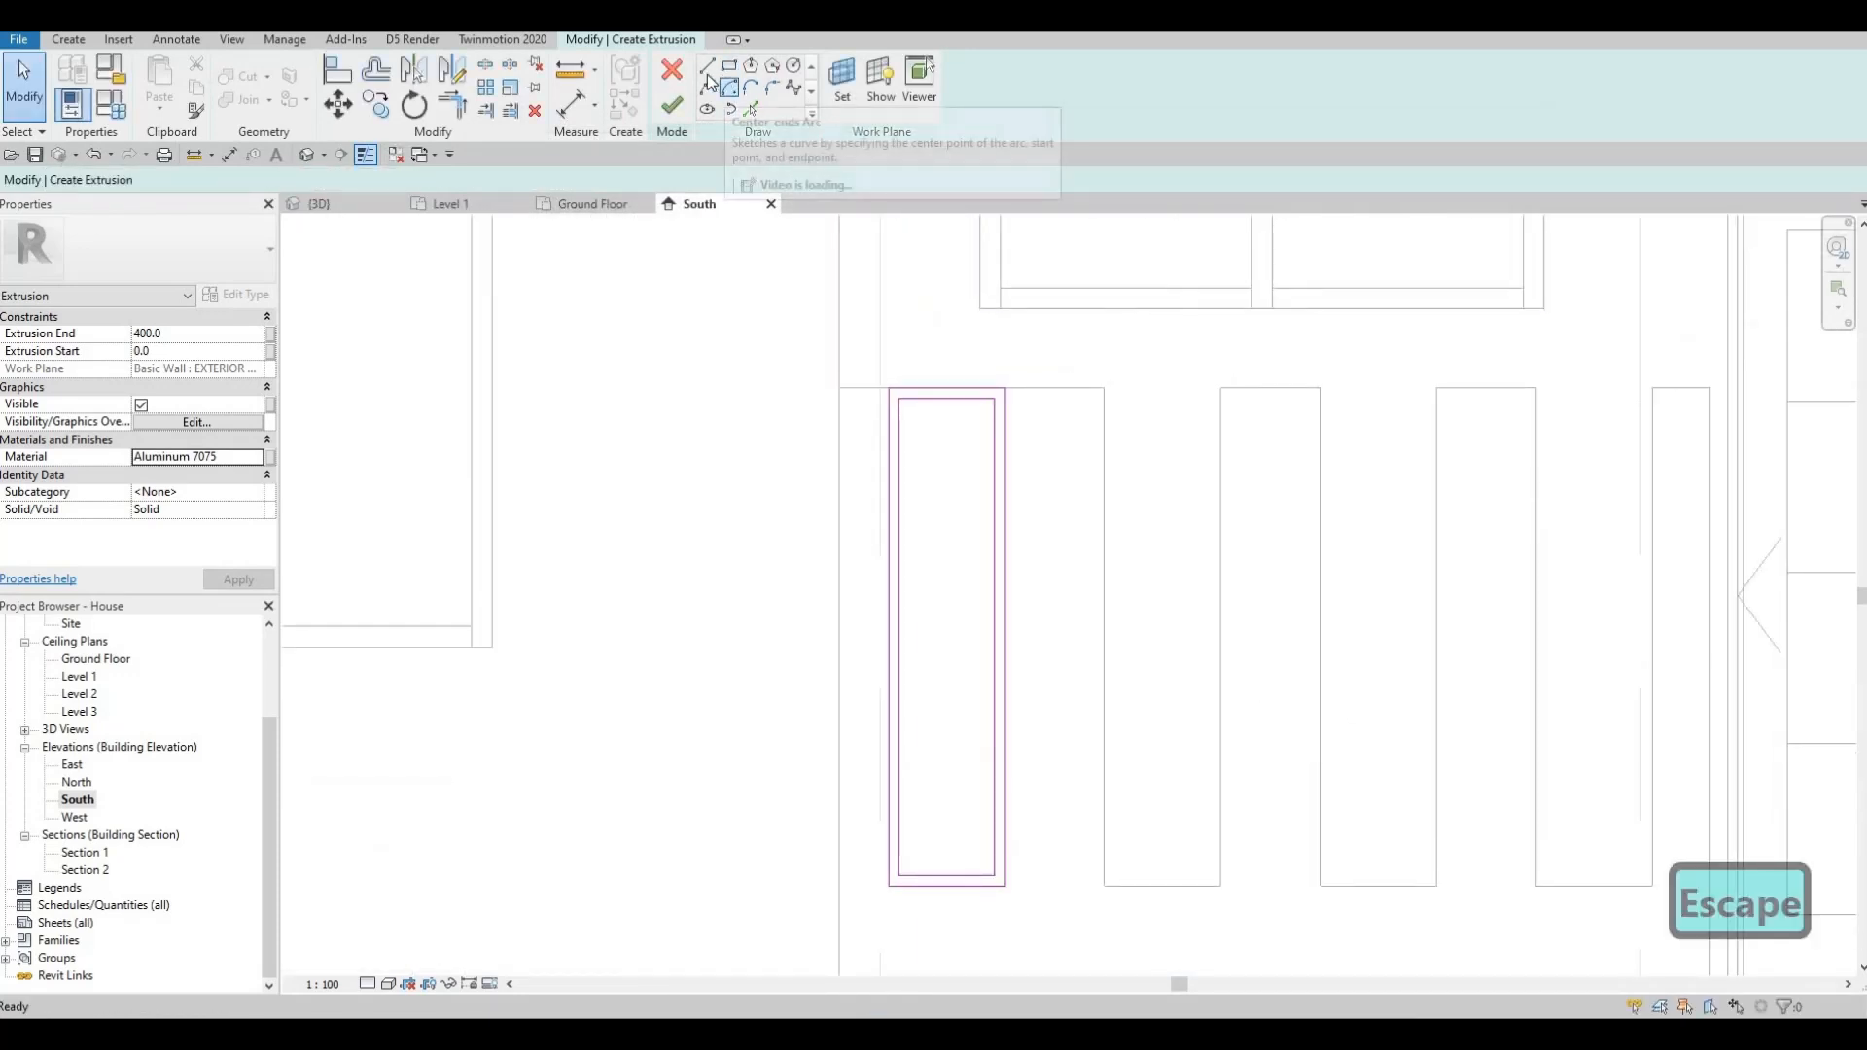
pyautogui.press('Return')
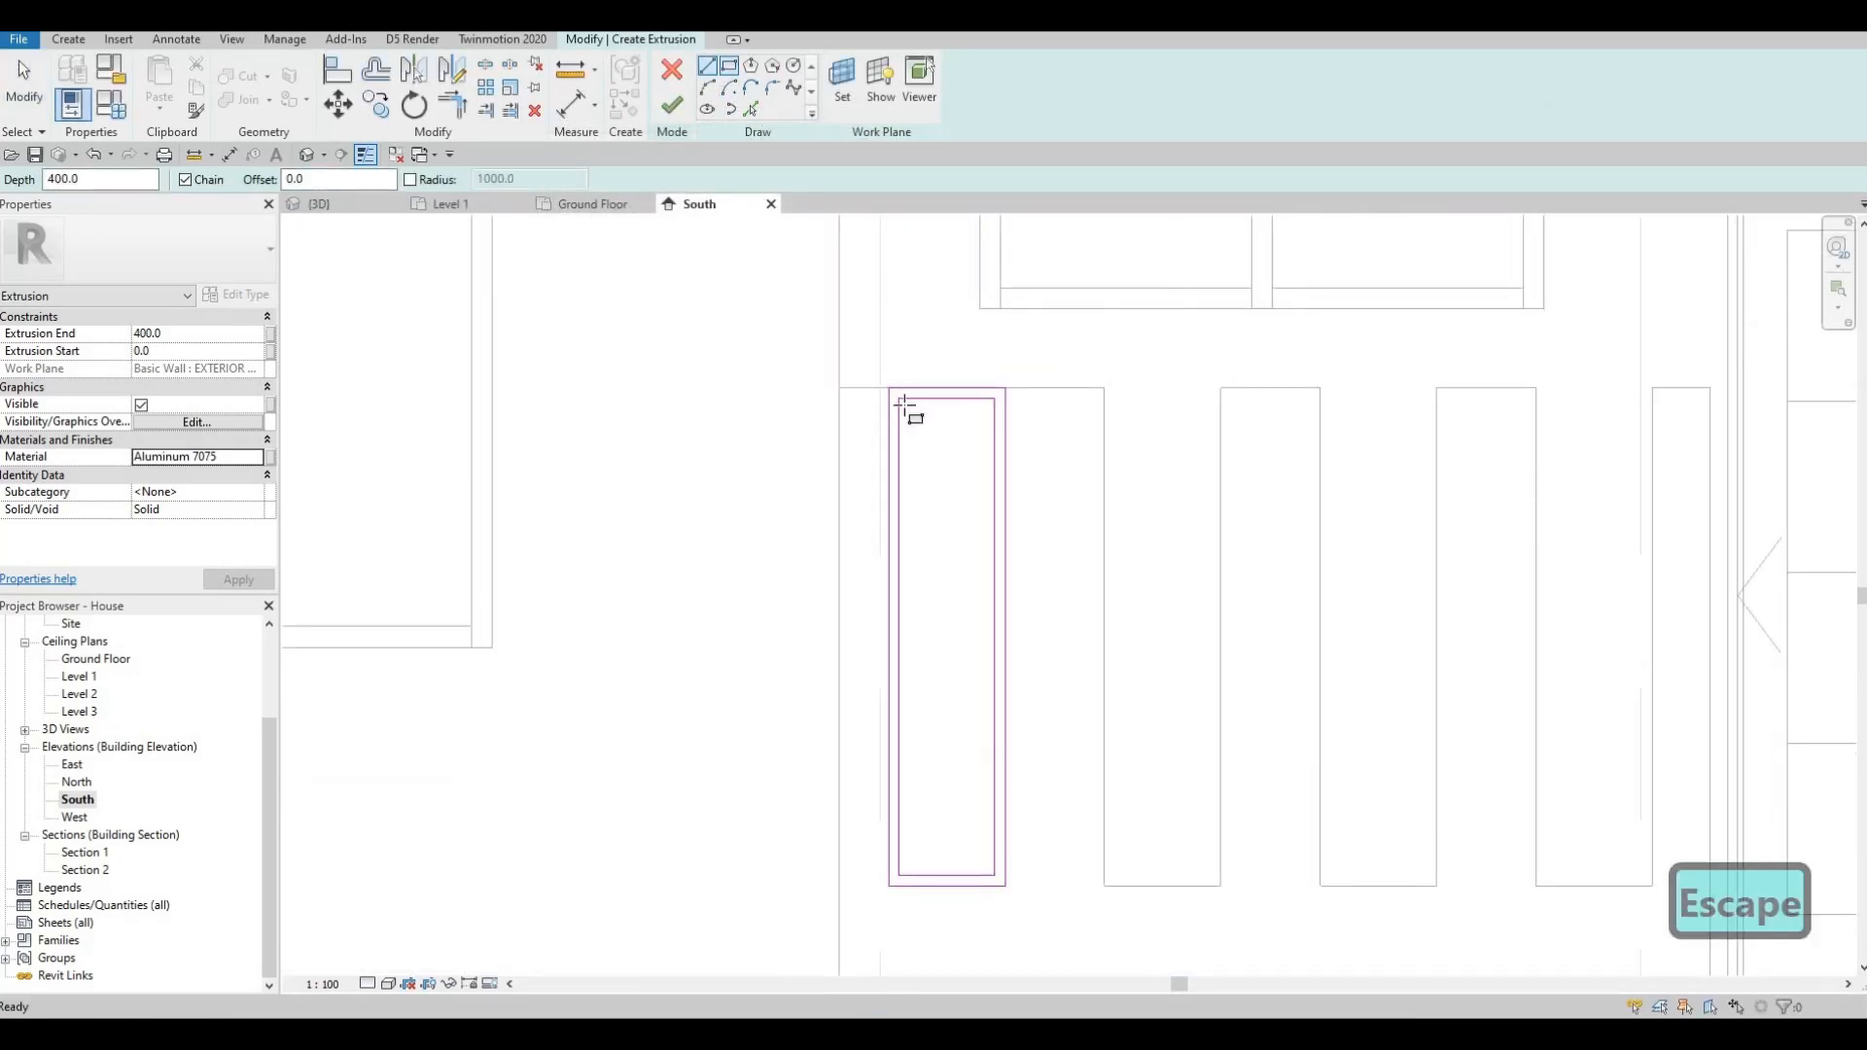
pyautogui.scroll(2, 892, 359)
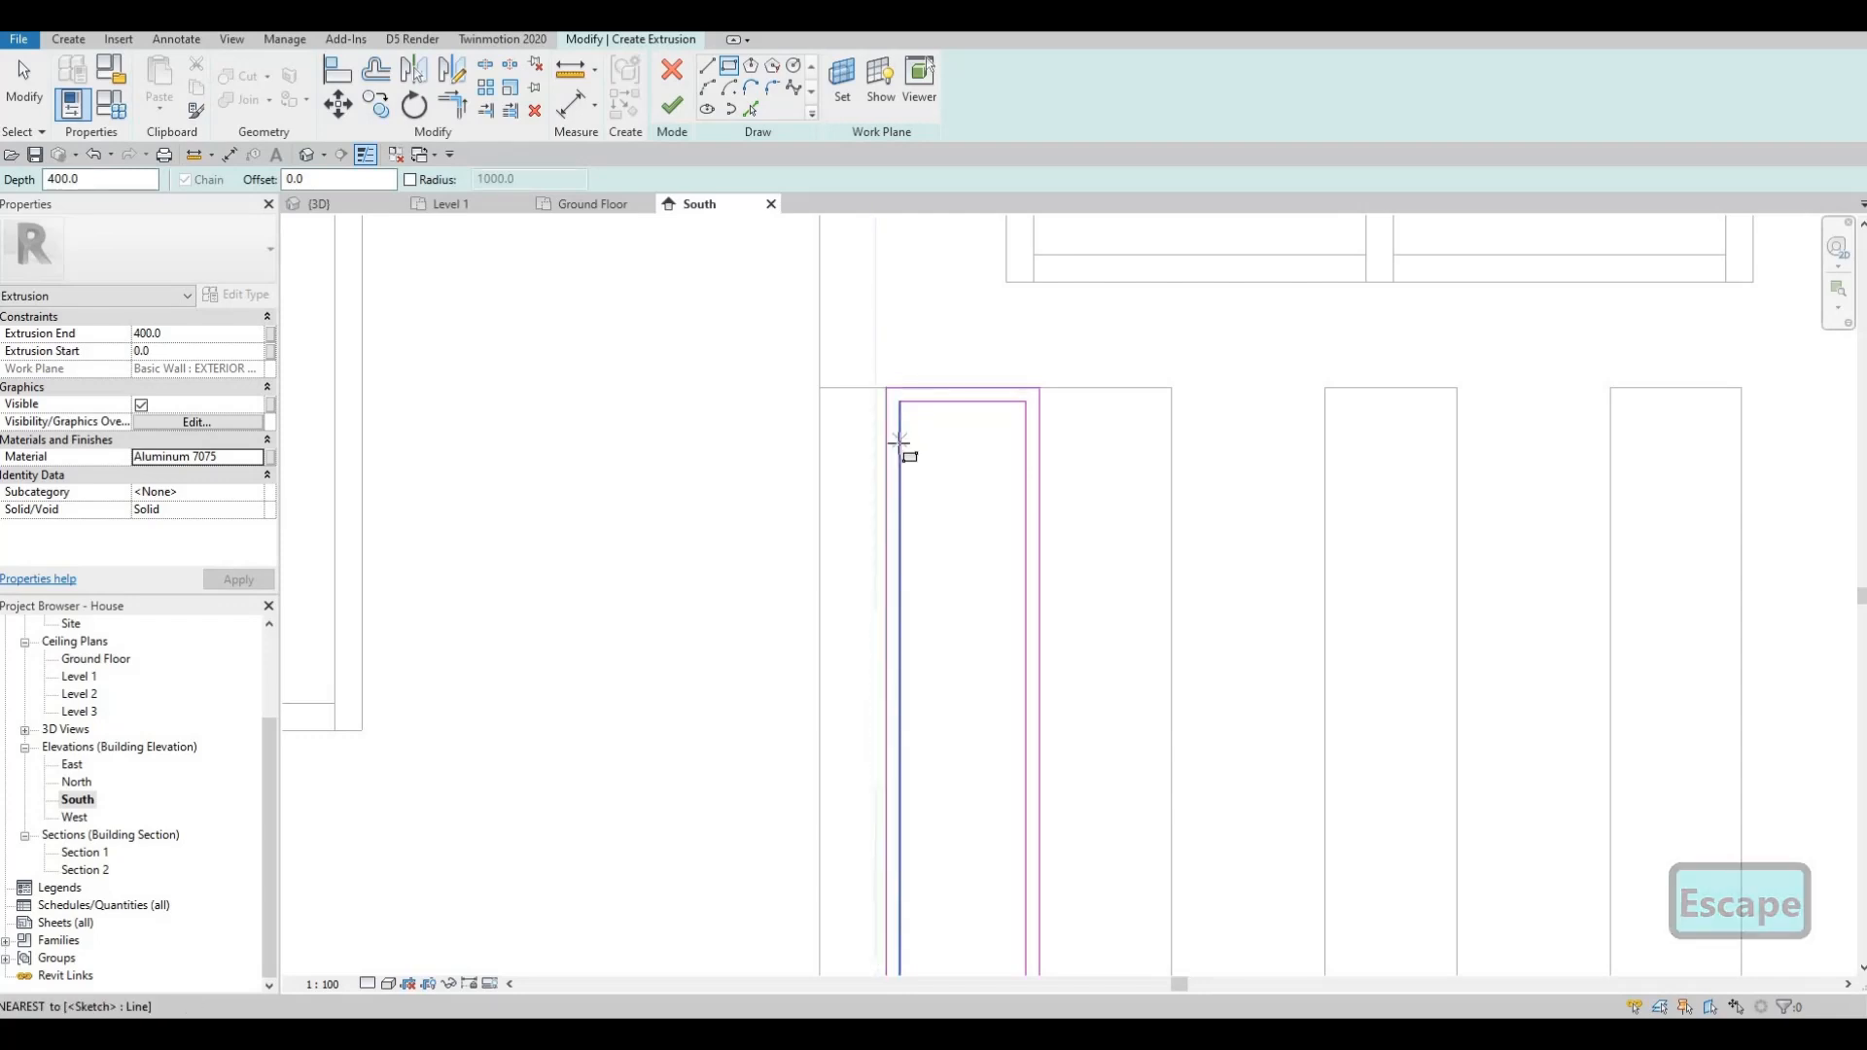
pyautogui.press('Escape')
pyautogui.press('Escape')
# - Copy the frame's two top lines straight down three times at 100 mm spacing
pyautogui.moveTo(842, 348); pyautogui.dragTo(1068, 417)
pyautogui.press('c')
pyautogui.press('o')
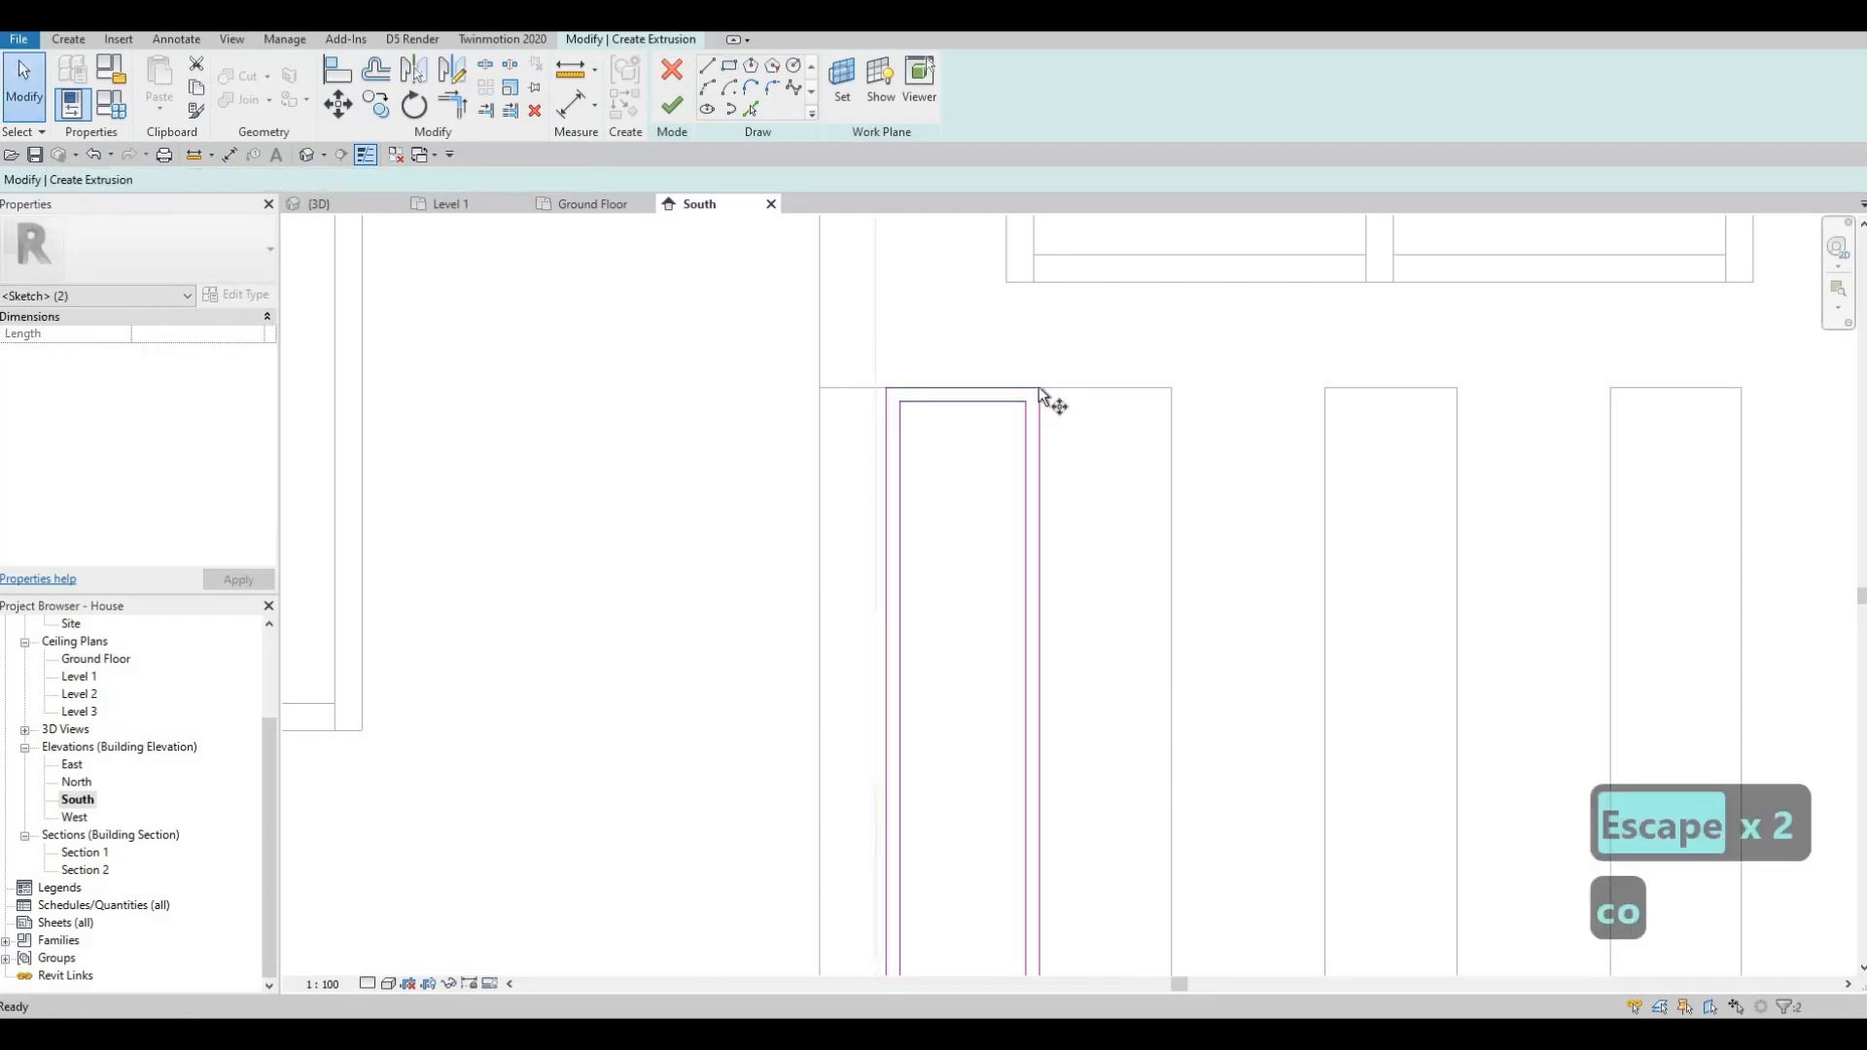
pyautogui.click(1038, 387)
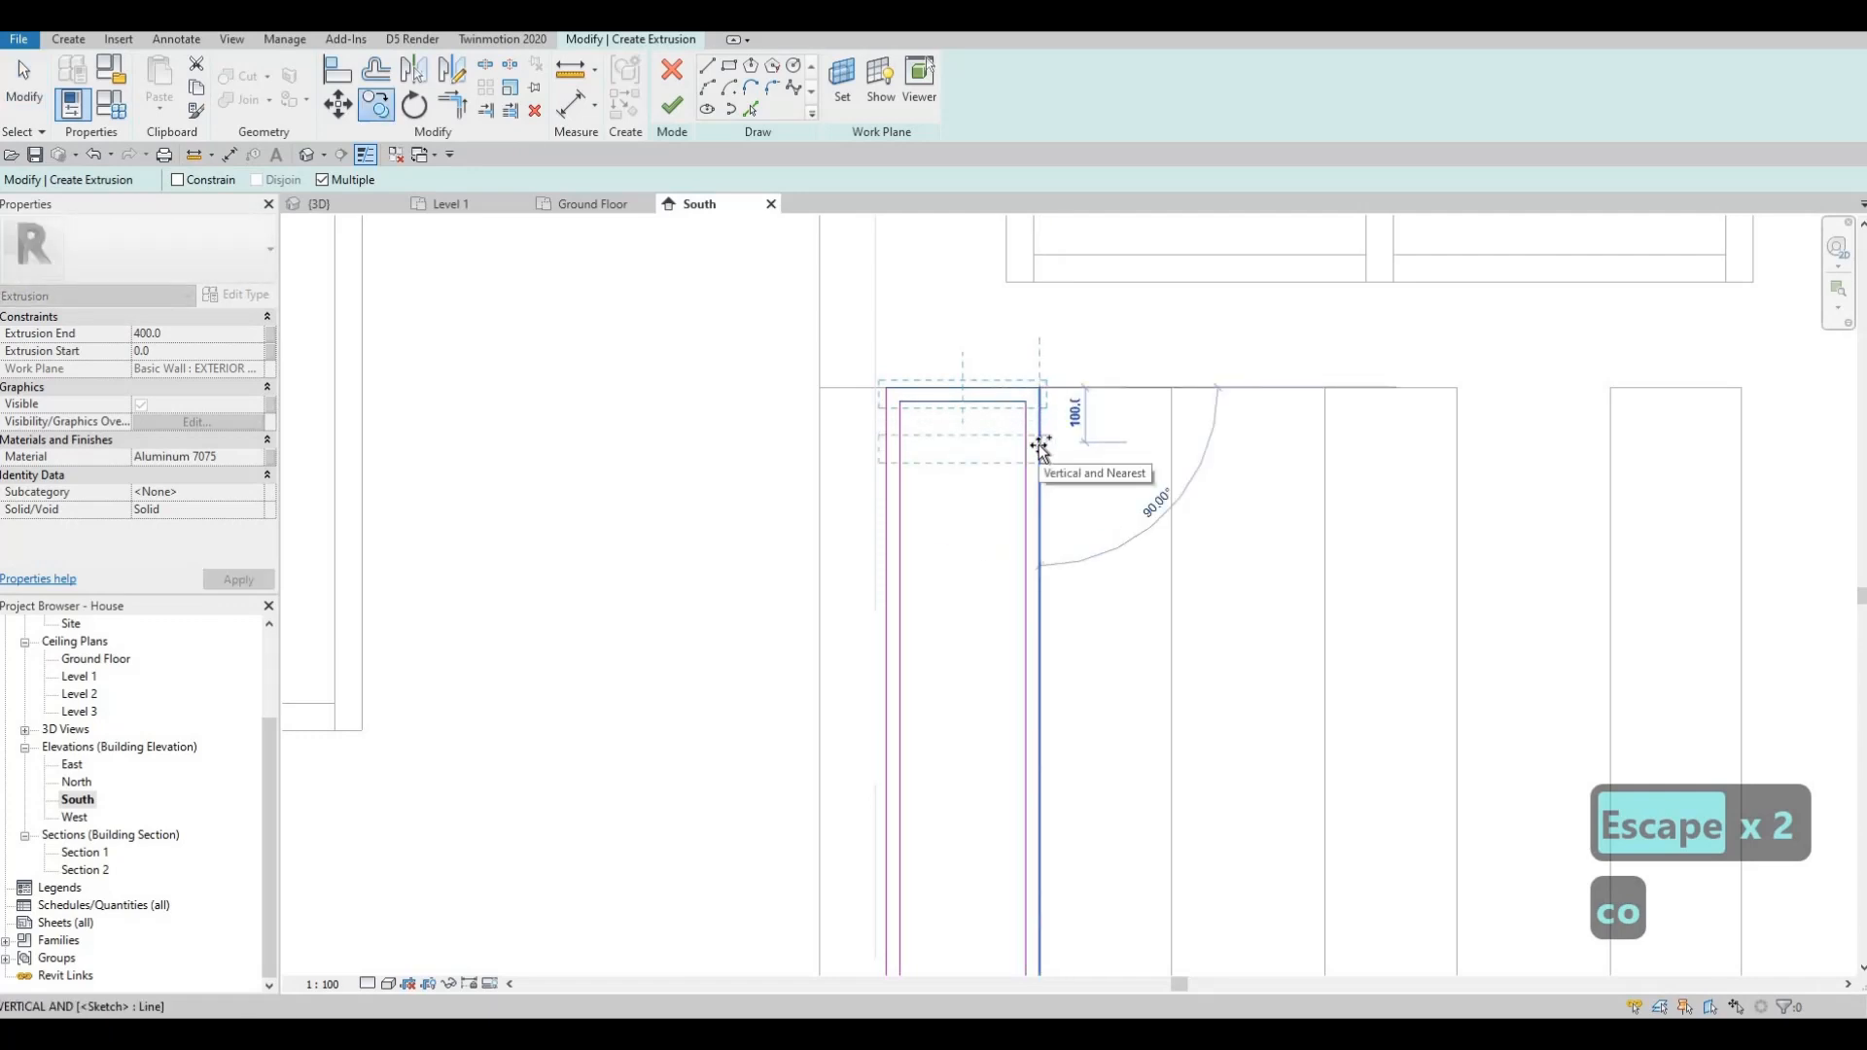
pyautogui.click(1039, 445)
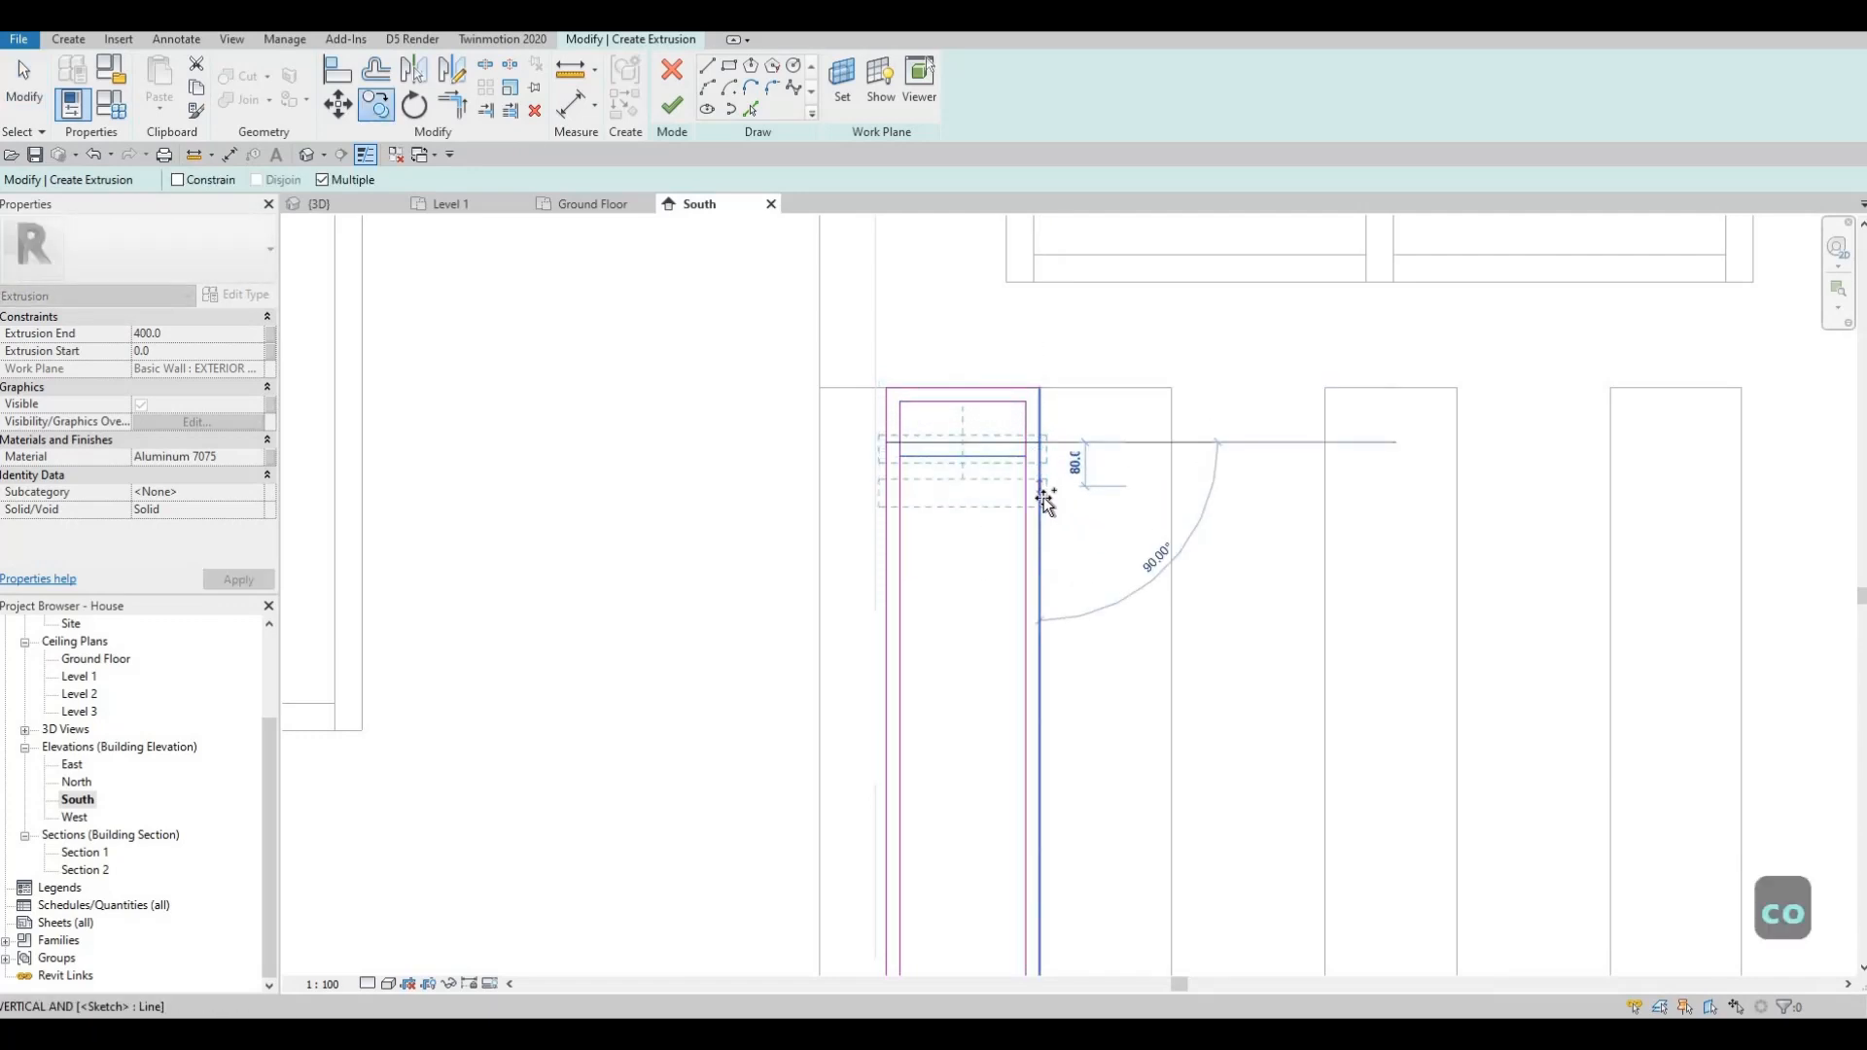
pyautogui.click(1043, 498)
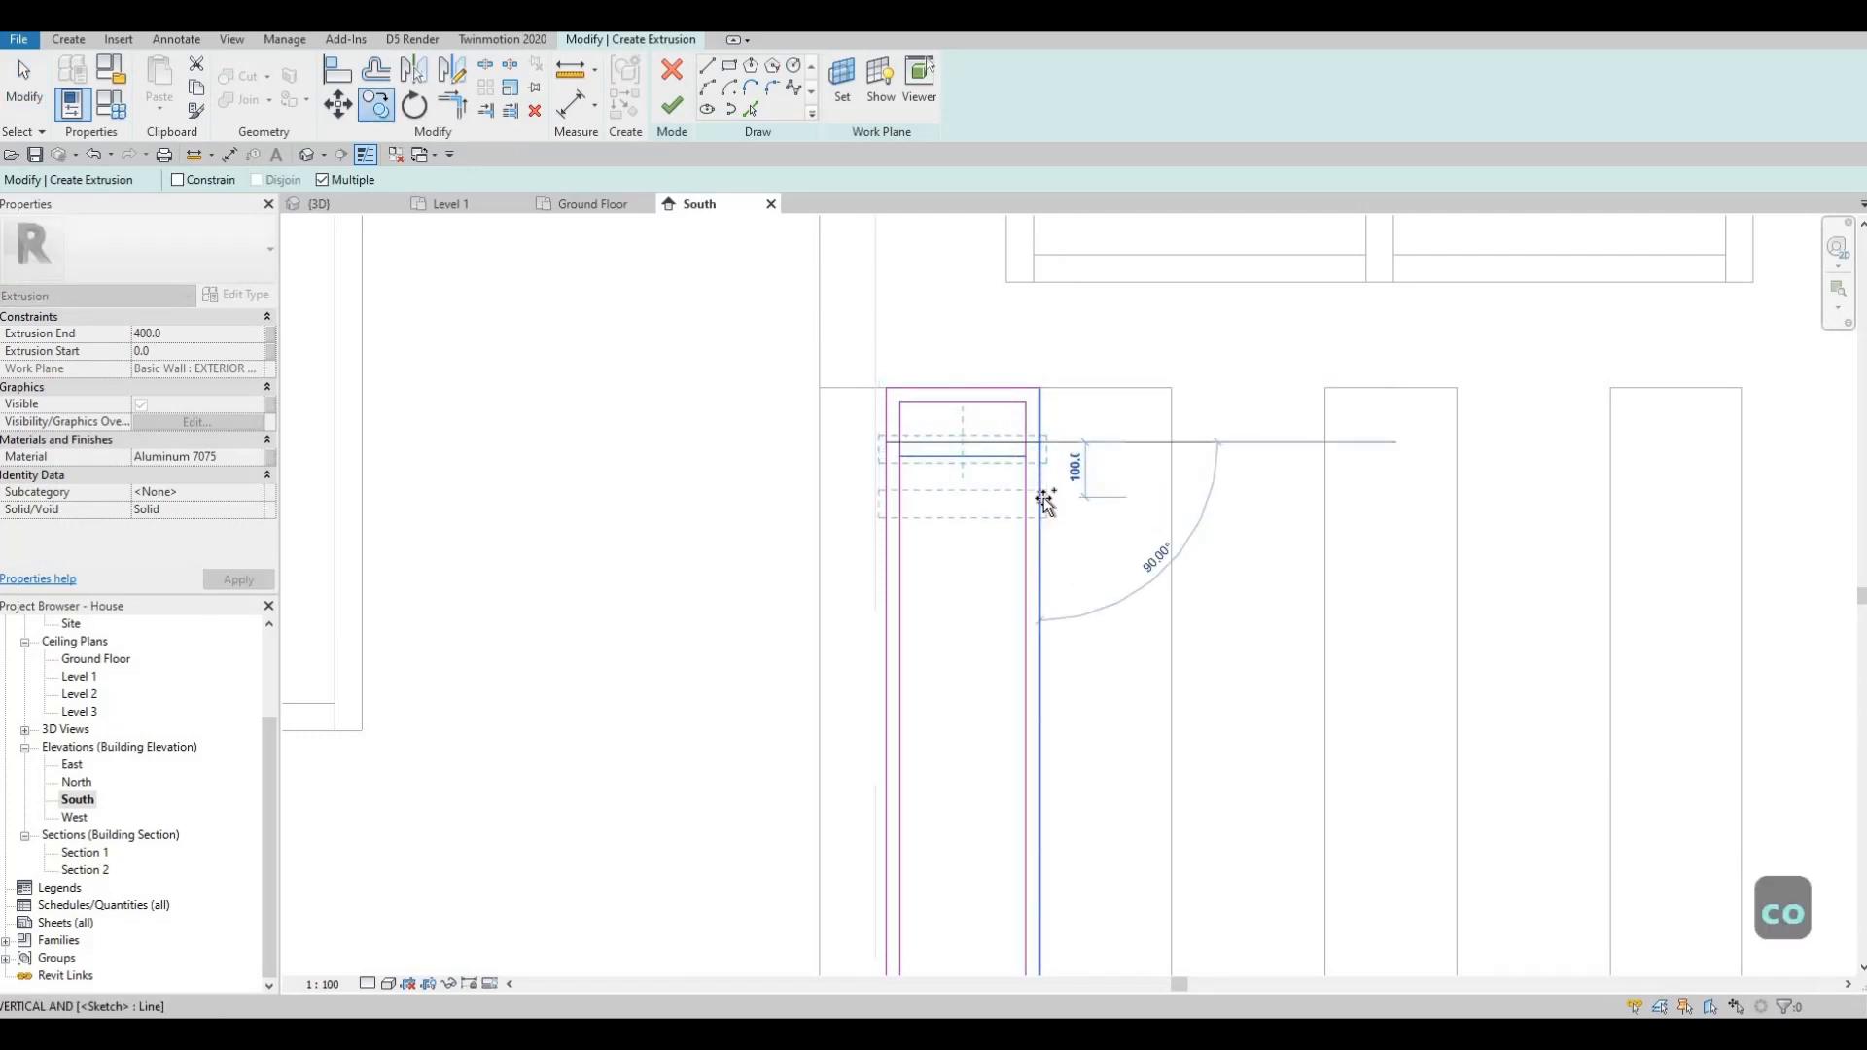
pyautogui.click(1039, 556)
pyautogui.press('Escape')
pyautogui.press('Escape')
pyautogui.press('Escape')
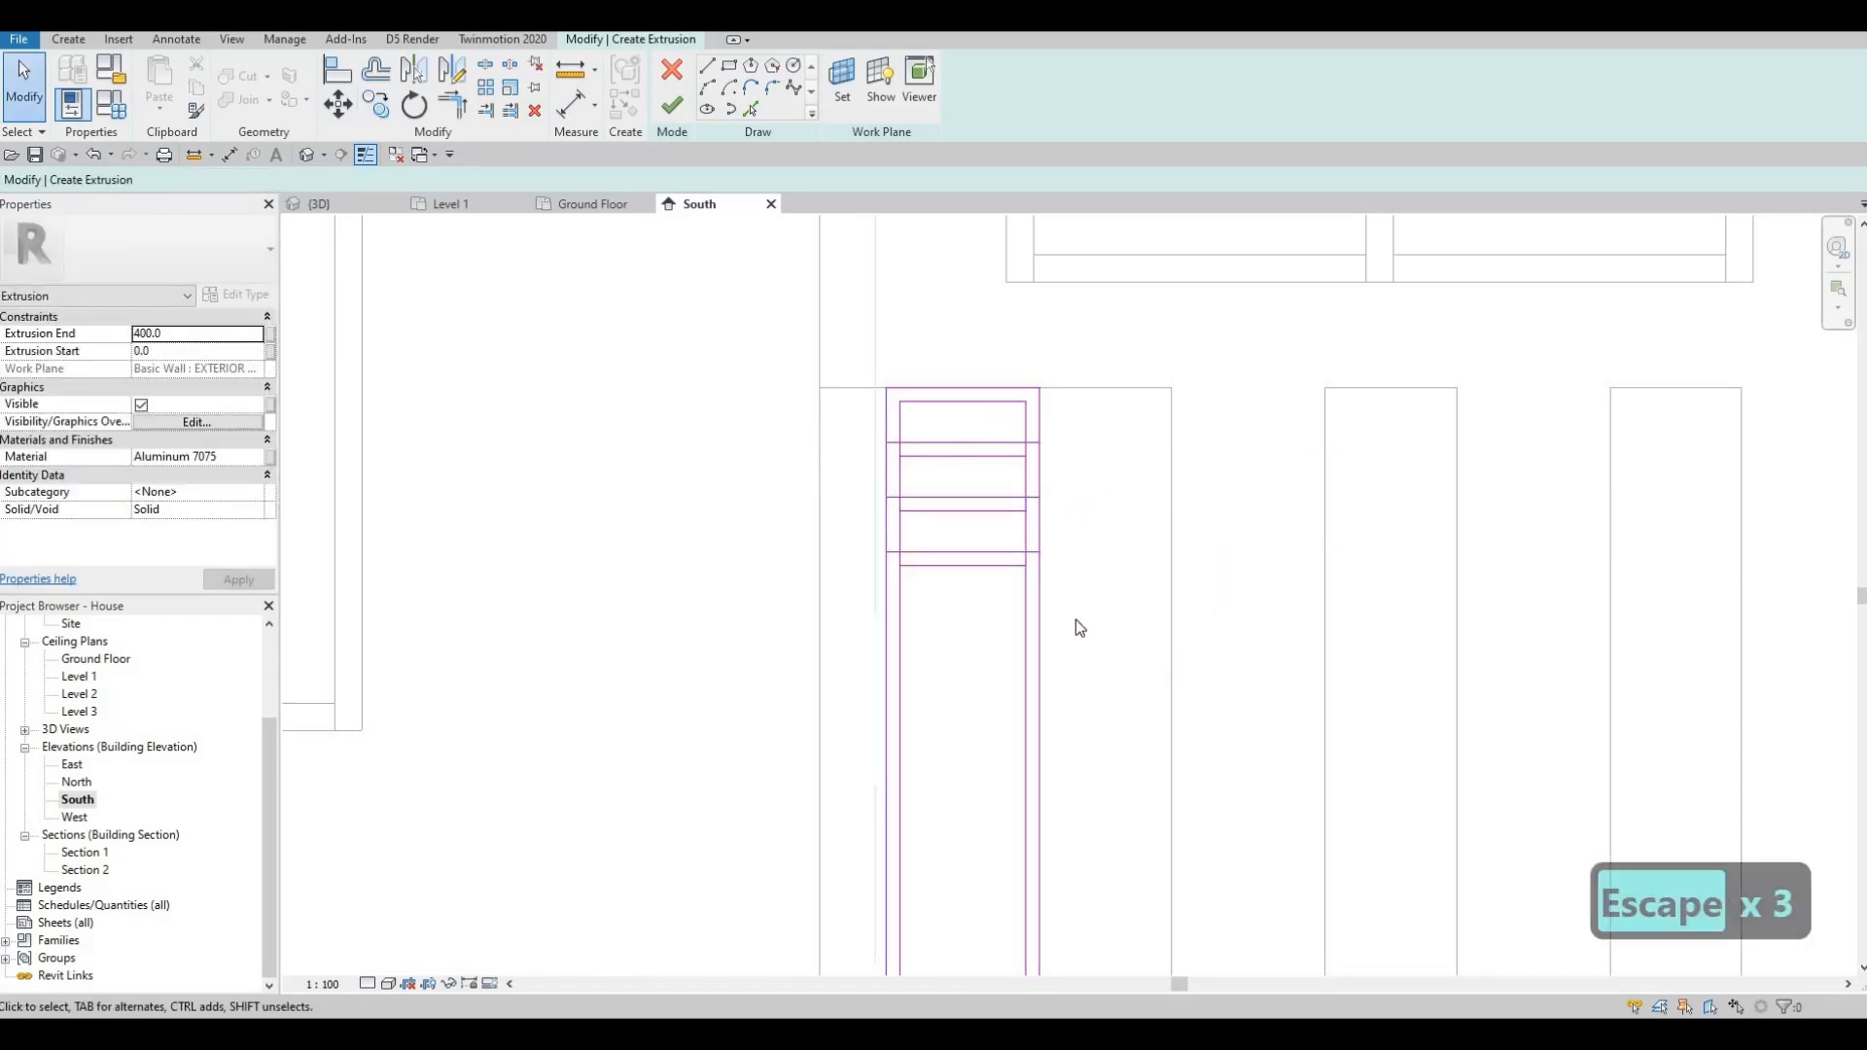
# - Copy the three new line pairs down the frame three times at the same spacing until they reach its bottom edge
pyautogui.moveTo(805, 420); pyautogui.dragTo(1075, 618)
pyautogui.press('c')
pyautogui.press('o')
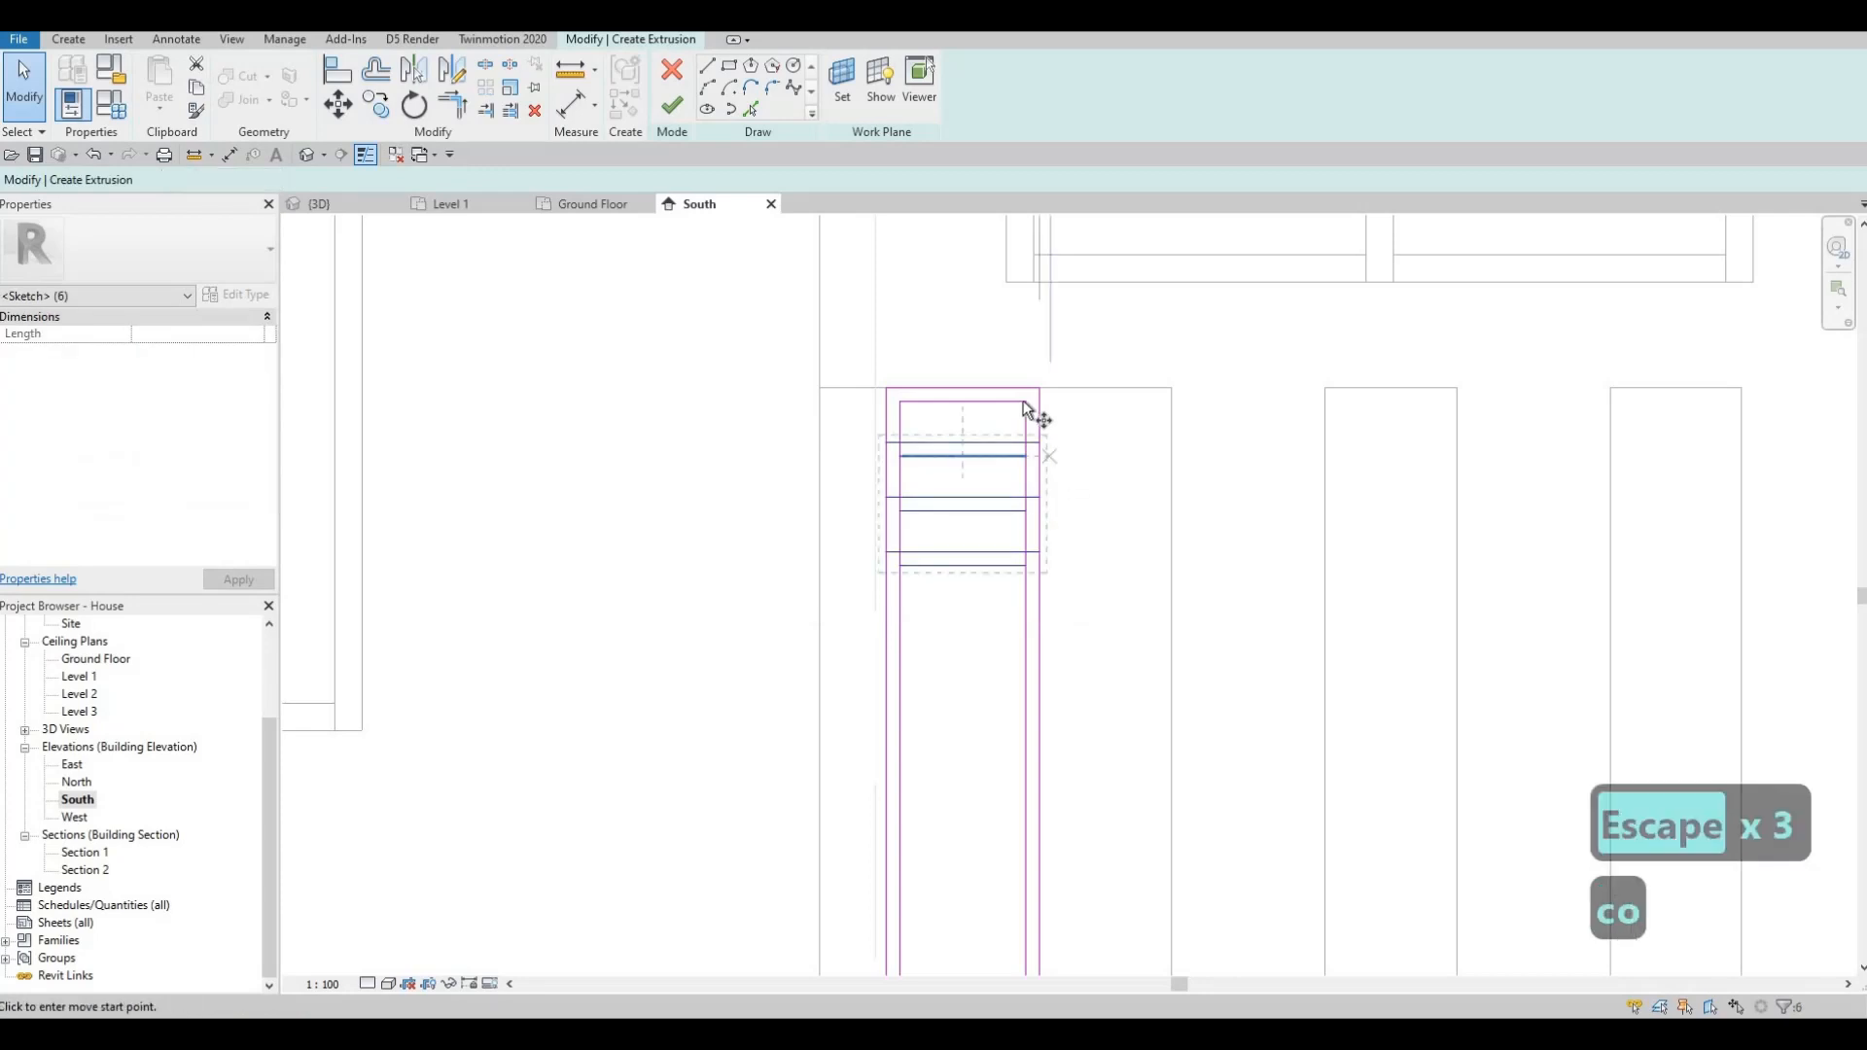
pyautogui.click(1025, 401)
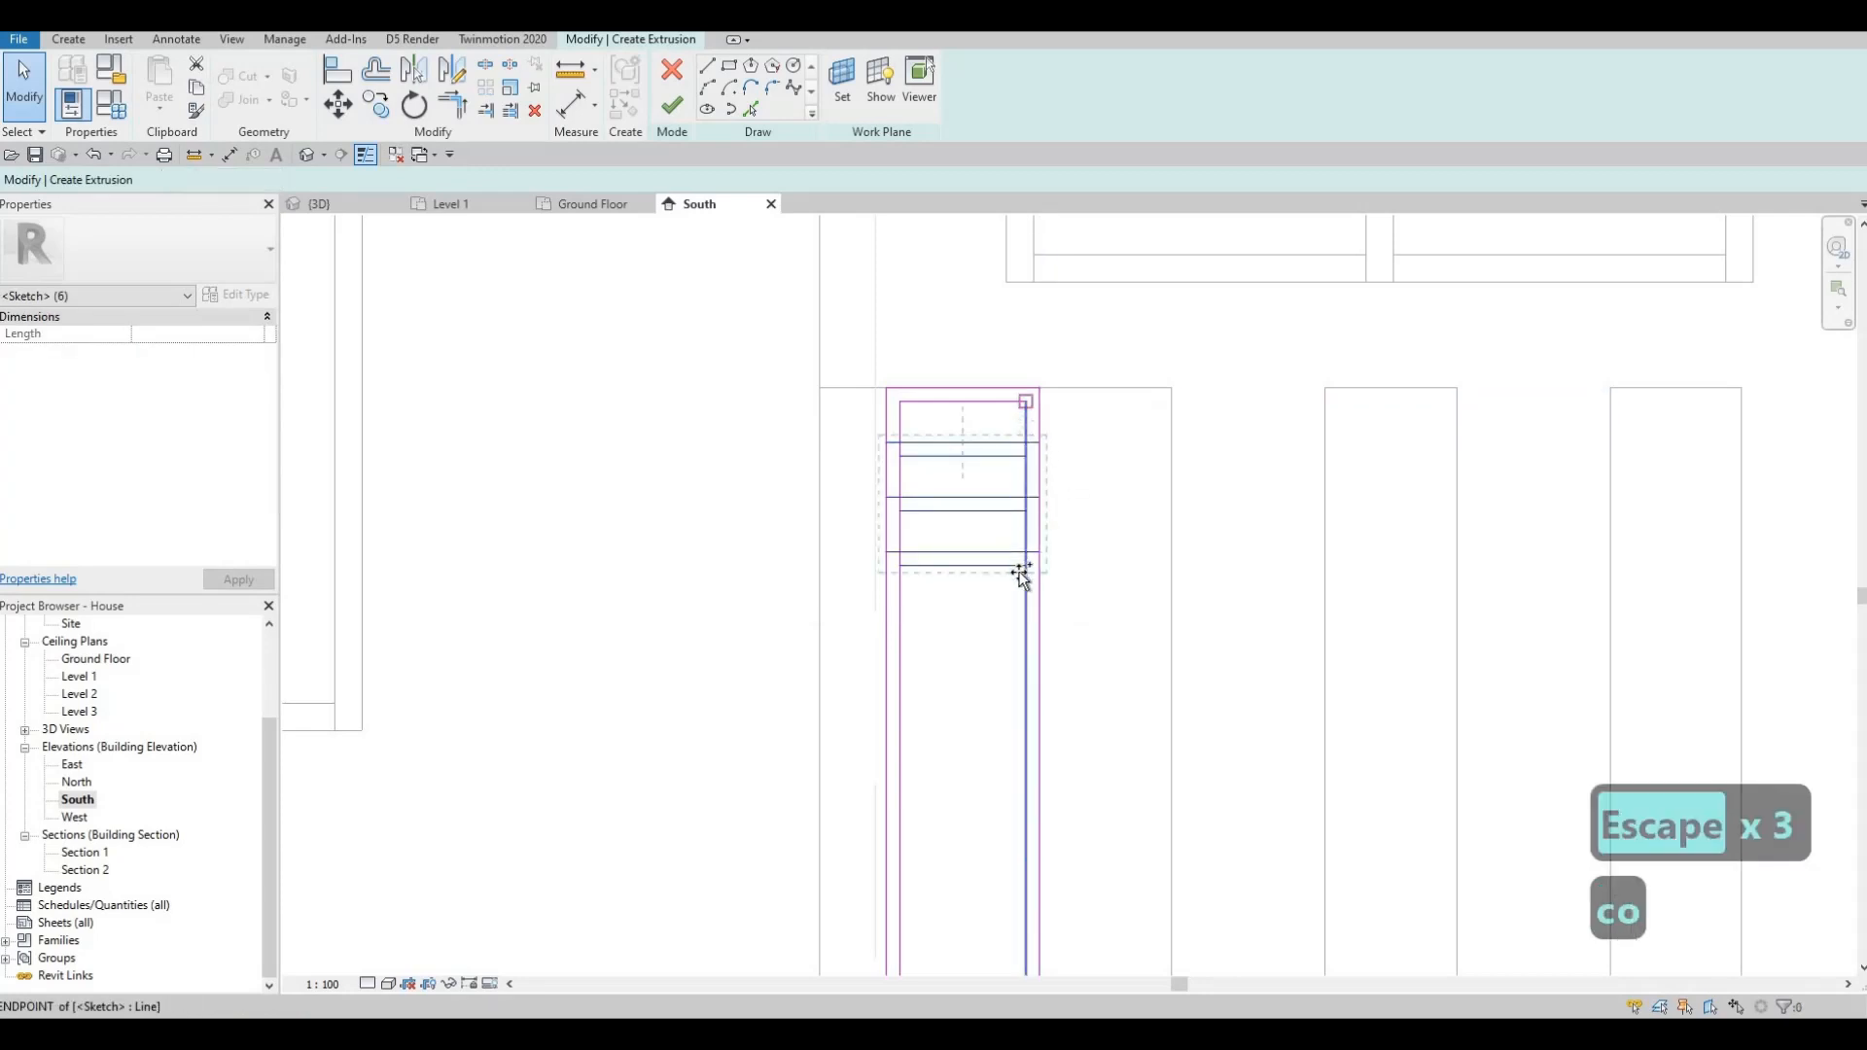
pyautogui.click(1033, 720)
pyautogui.click(1031, 732)
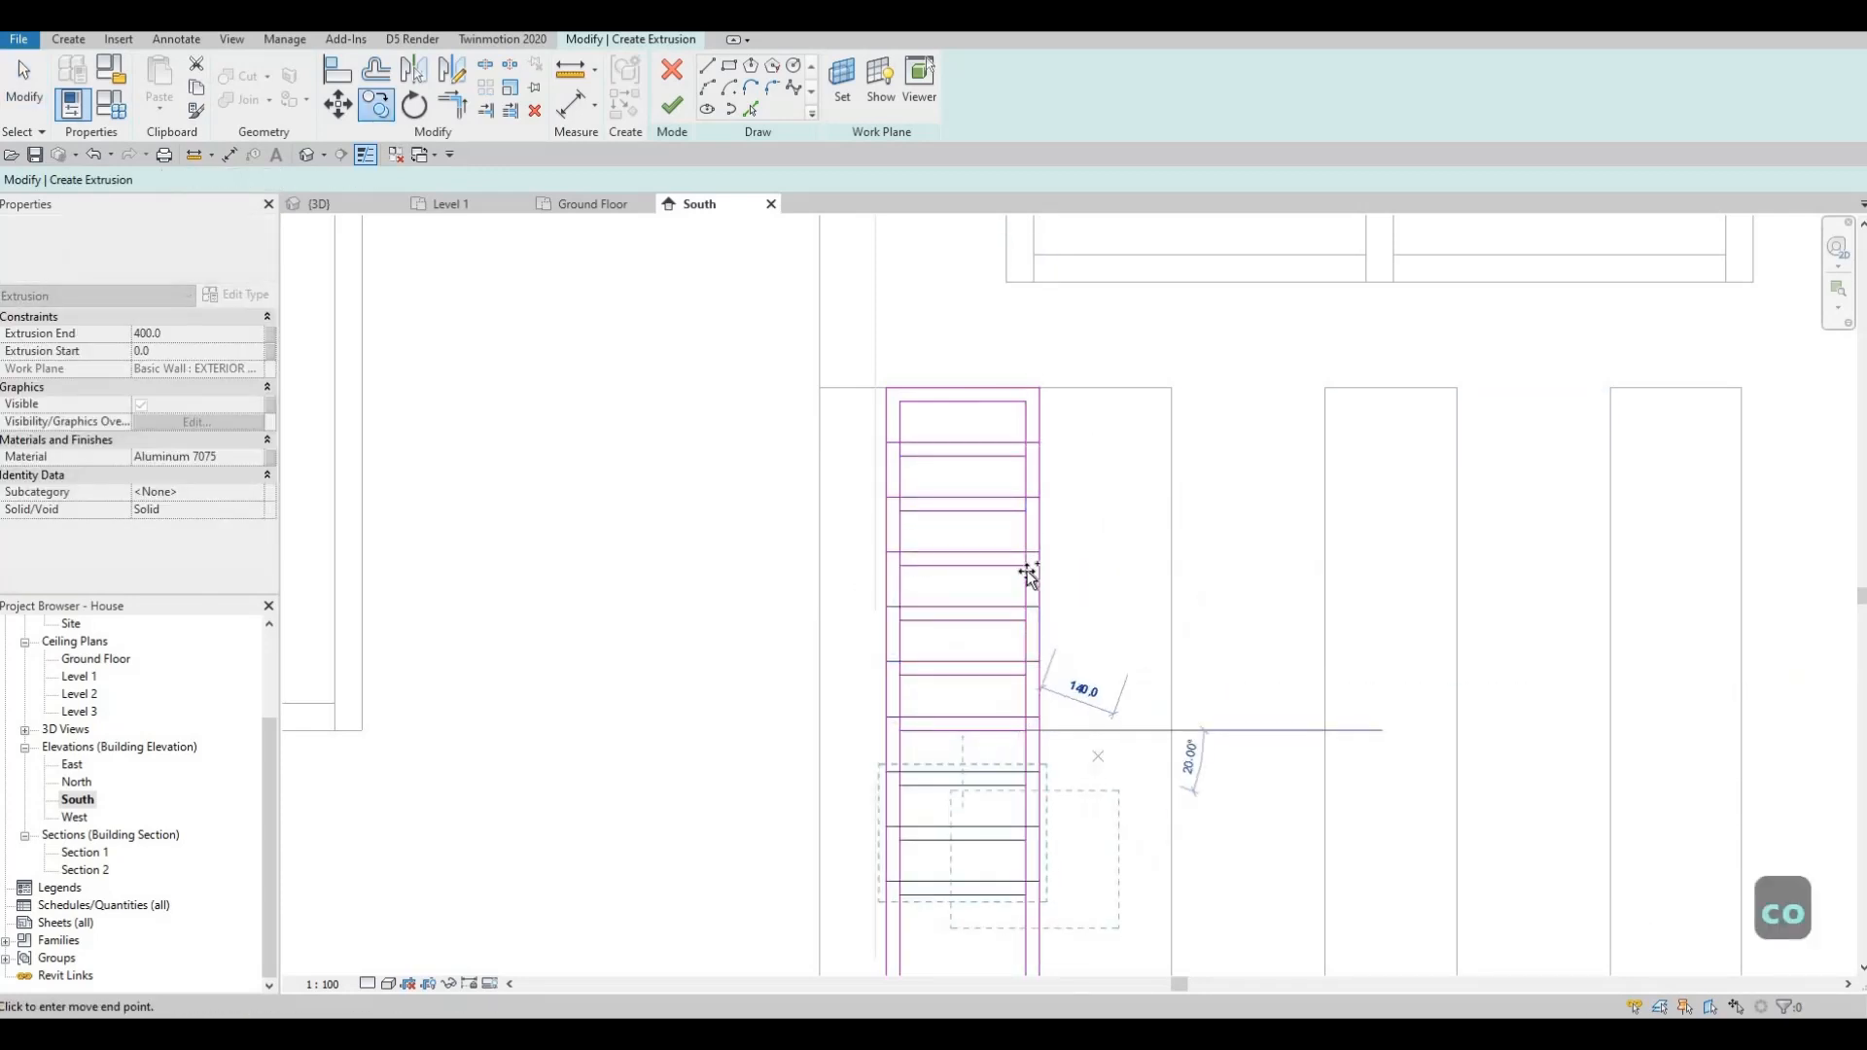
pyautogui.moveTo(1030, 899); pyautogui.dragTo(1019, 603, button='middle')
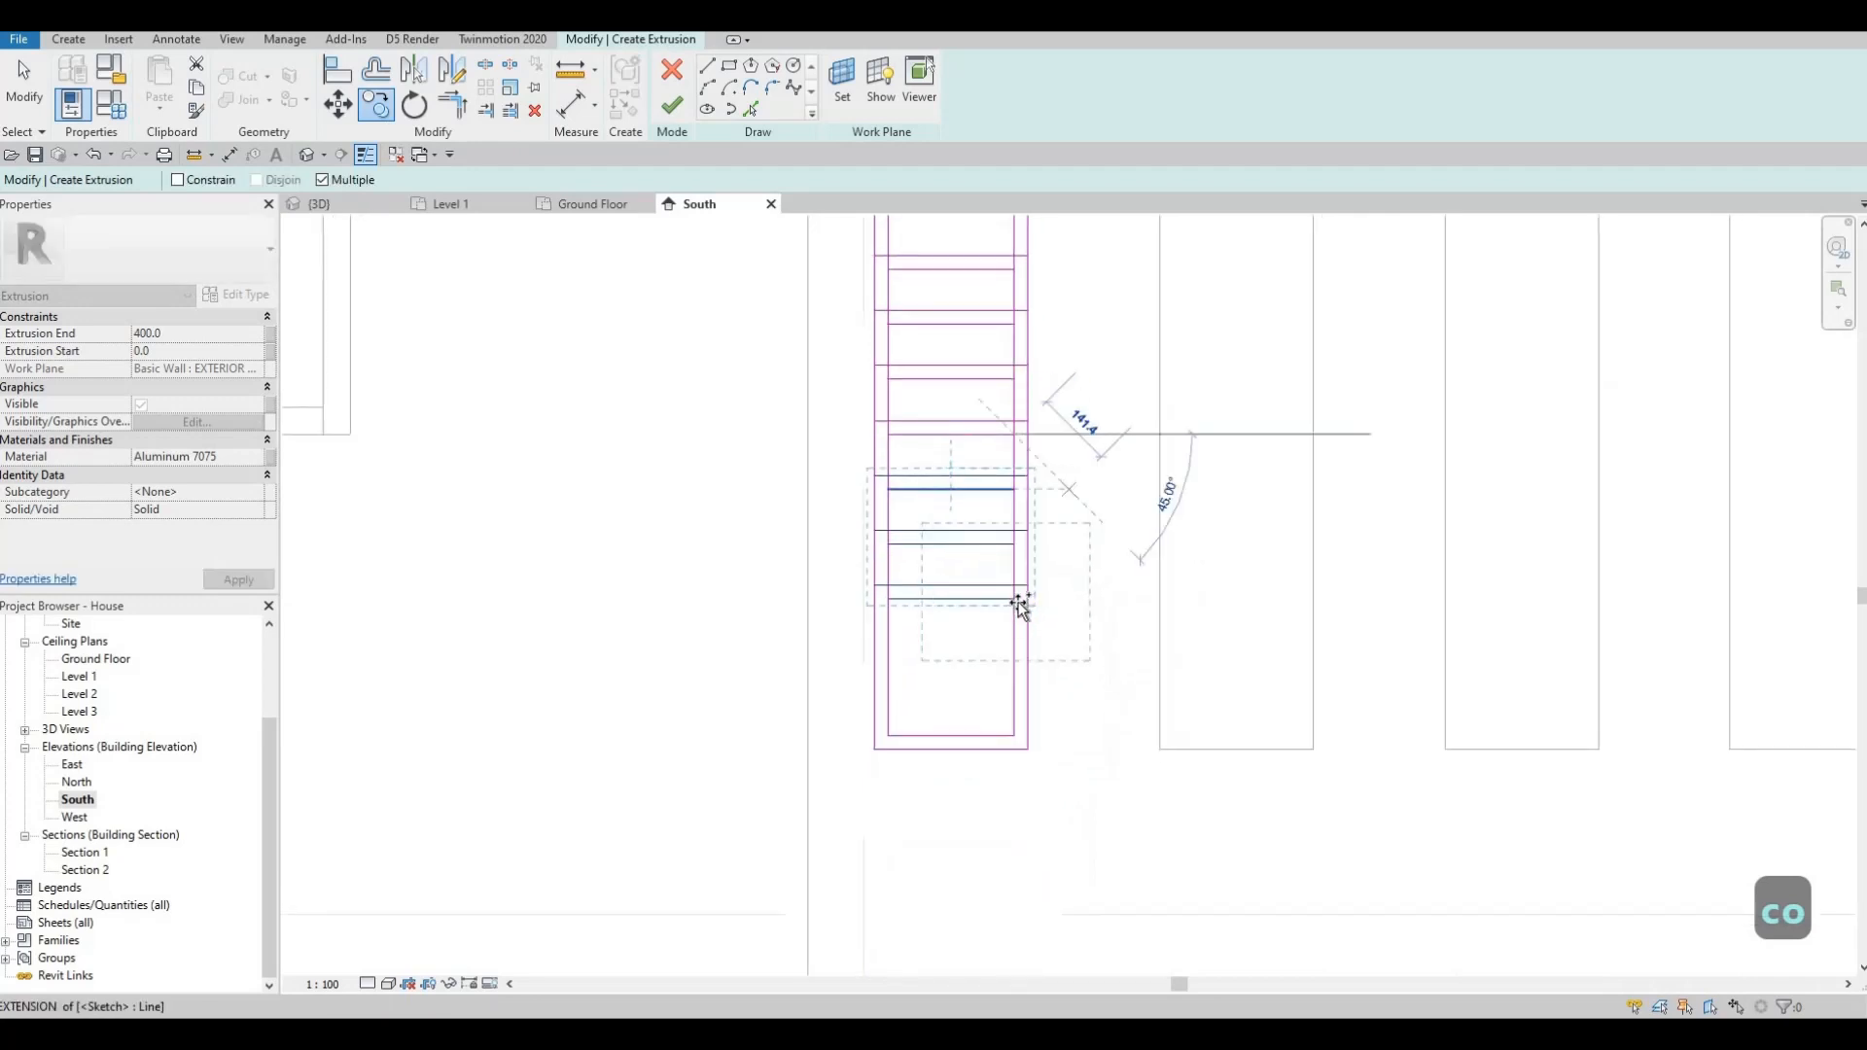
pyautogui.click(969, 783)
pyautogui.press('Escape')
pyautogui.press('Escape')
pyautogui.scroll(2, 966, 778)
pyautogui.press('Escape')
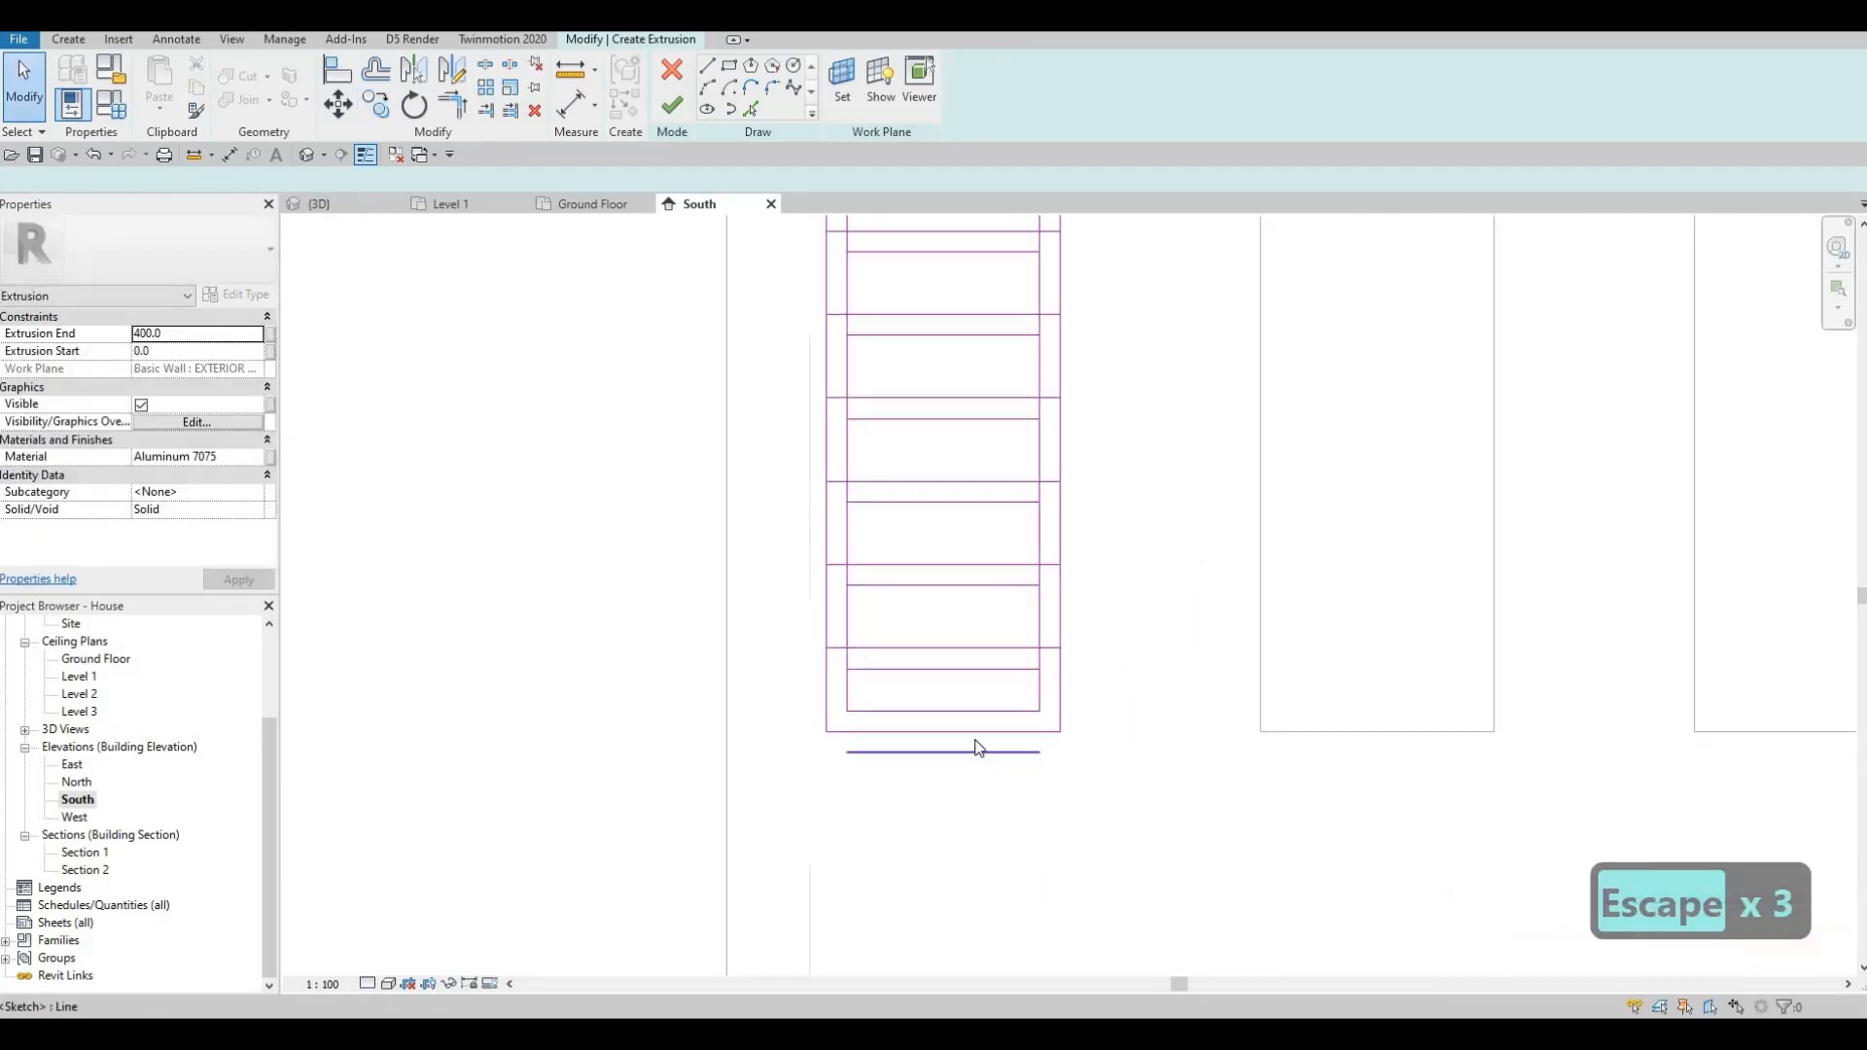
# - Delete the surplus pair of copied lines on and just below the frame's bottom edge
pyautogui.click(977, 749)
pyautogui.press('Delete')
pyautogui.press('Delete')
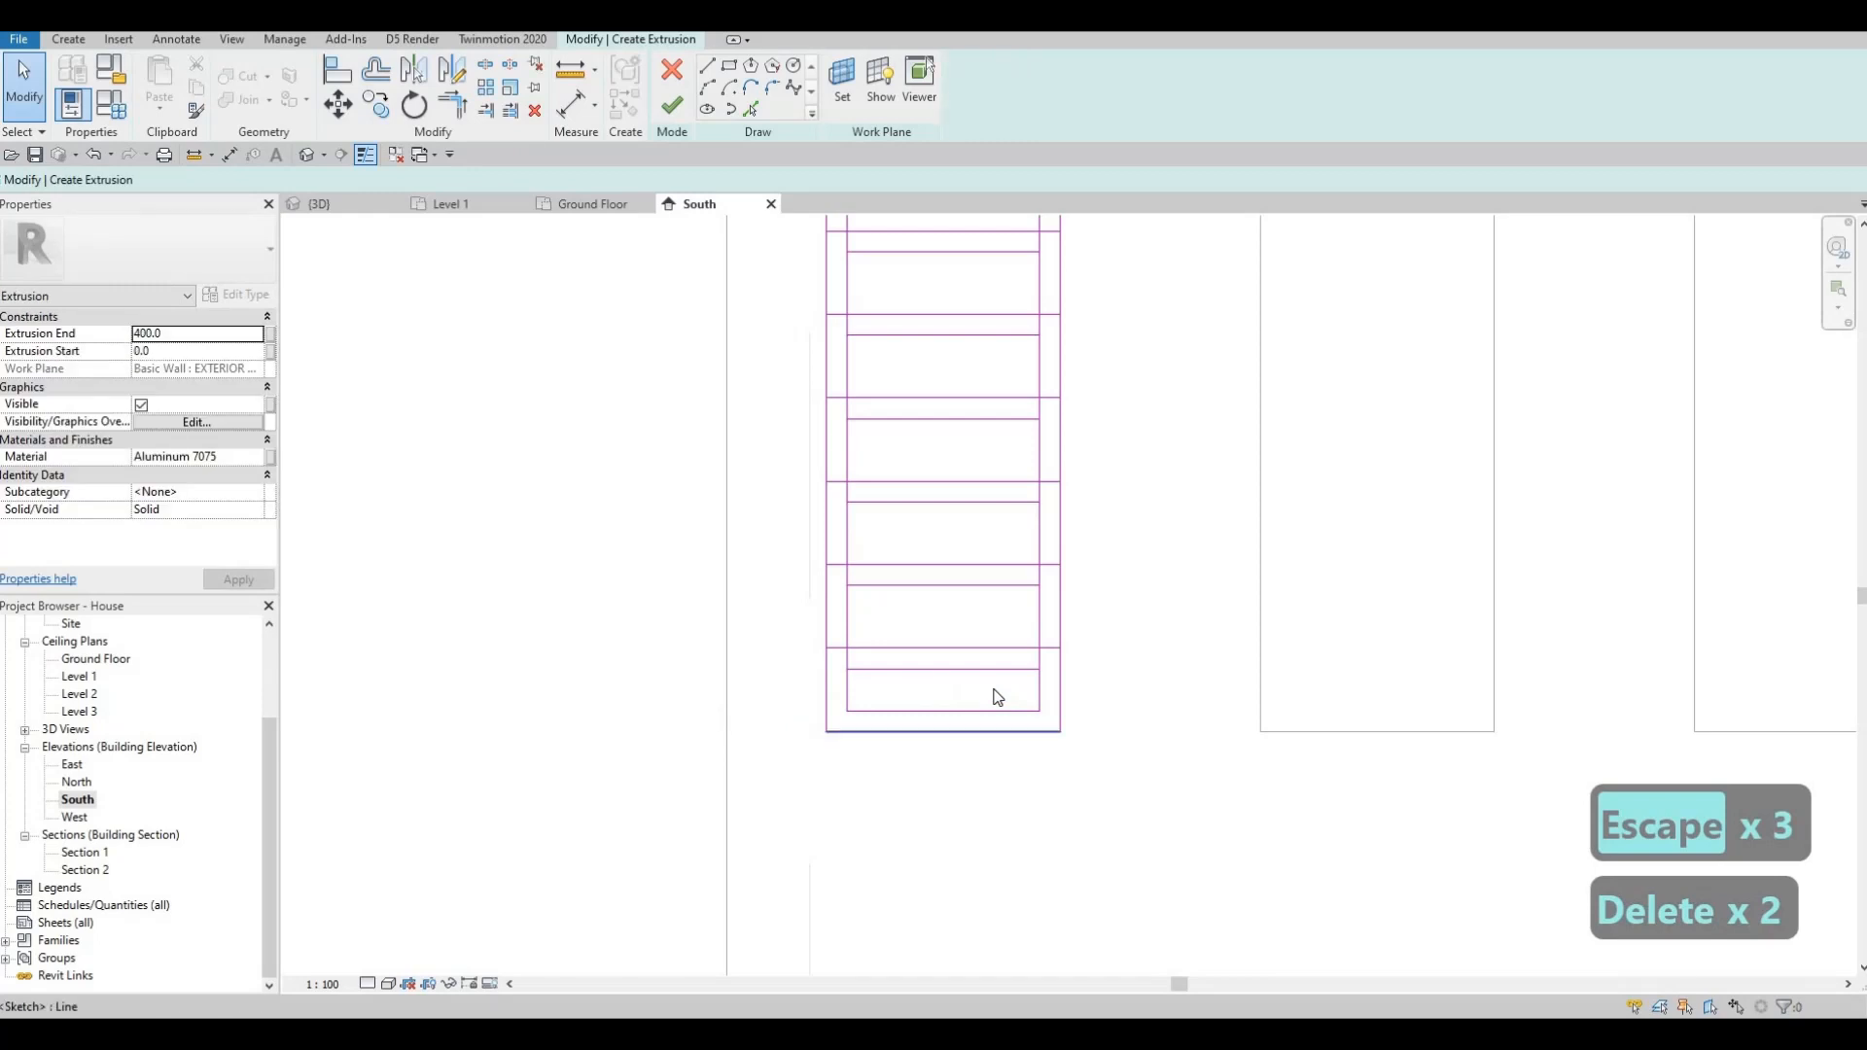
# - Nudge all 22 copied horizontal lines slightly upward inside the frame
pyautogui.scroll(-4, 992, 666)
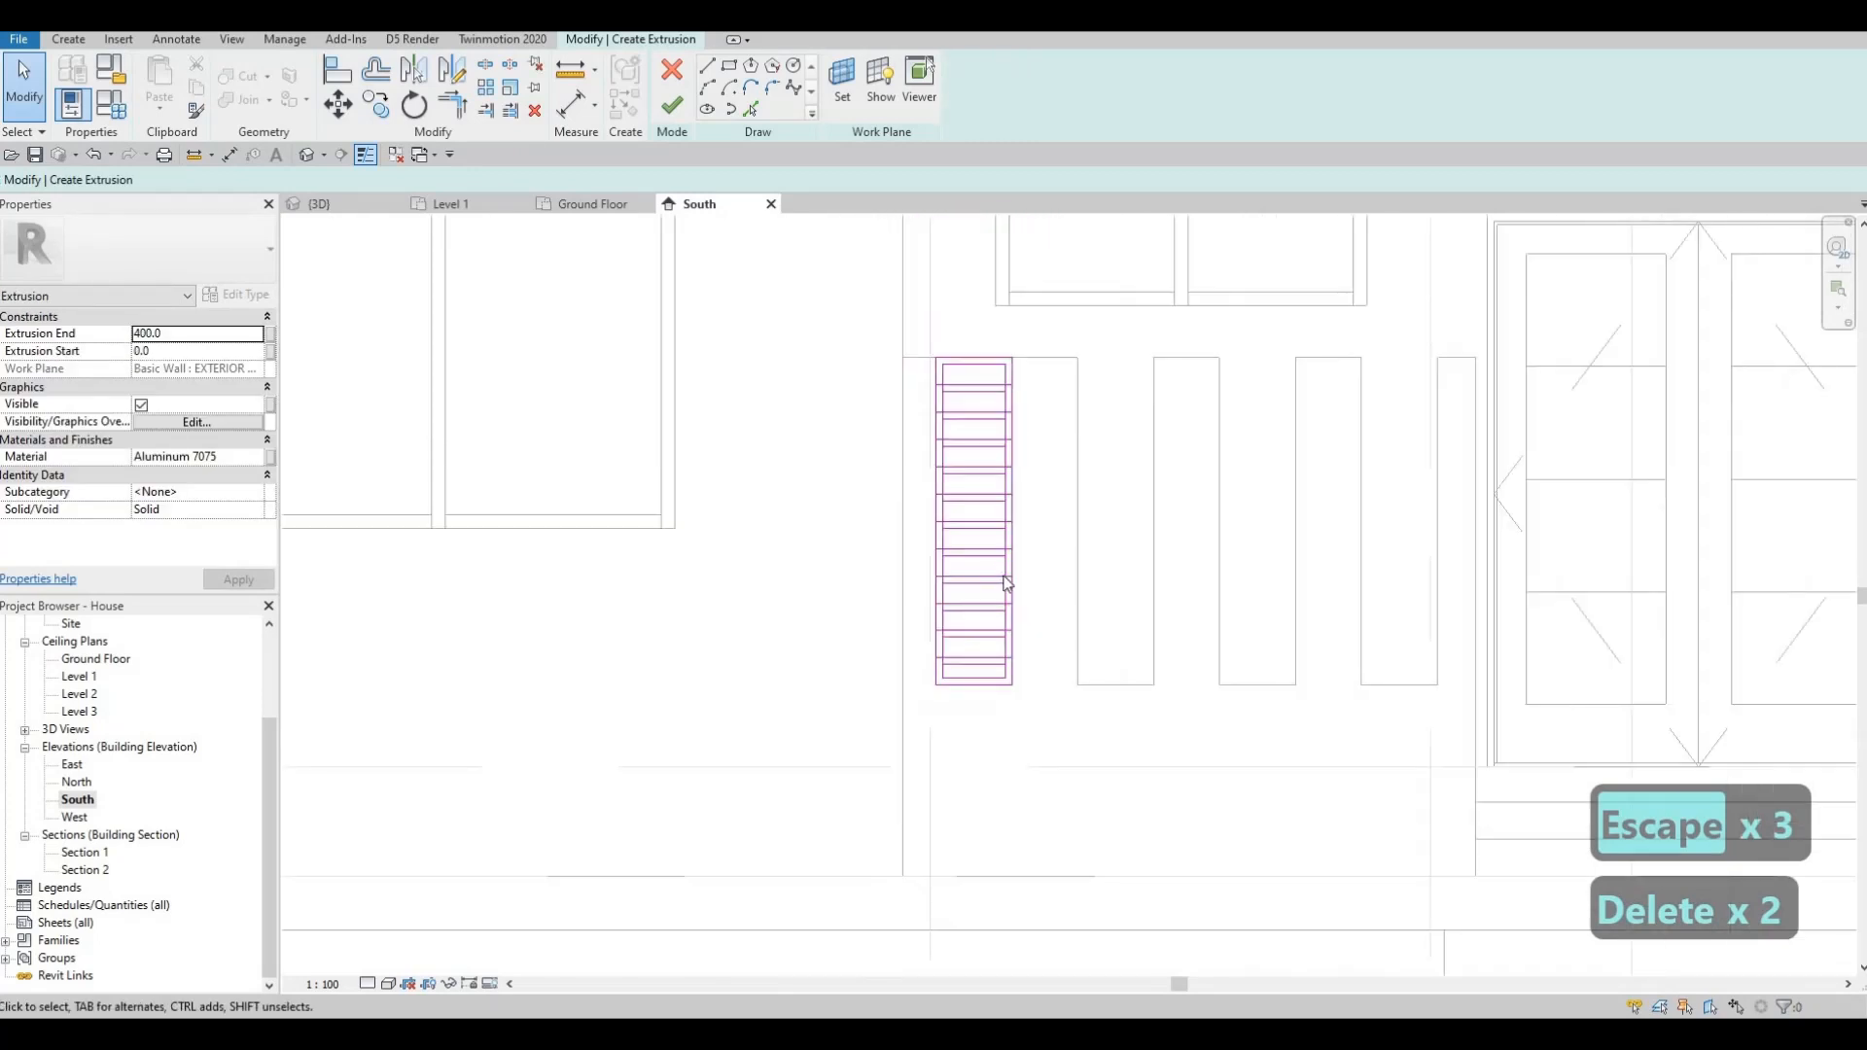
pyautogui.scroll(2, 1008, 689)
pyautogui.press('Escape')
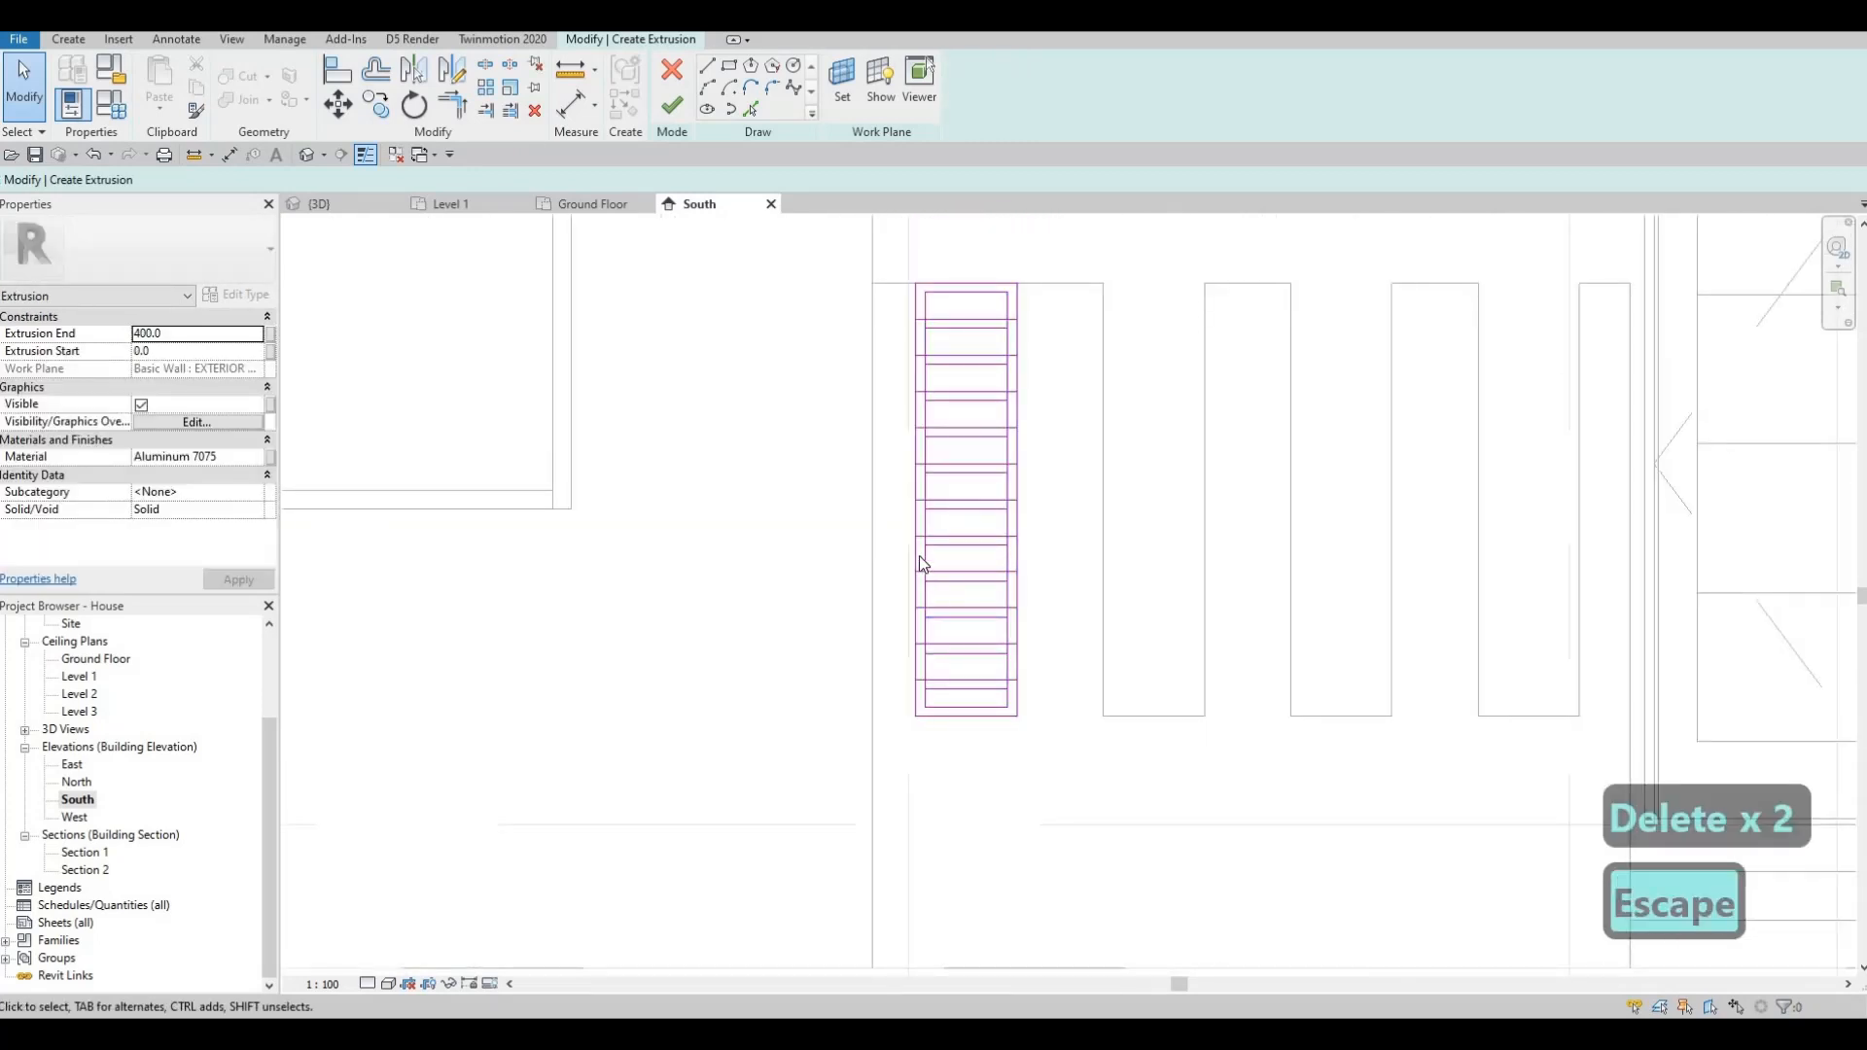
pyautogui.press('Escape')
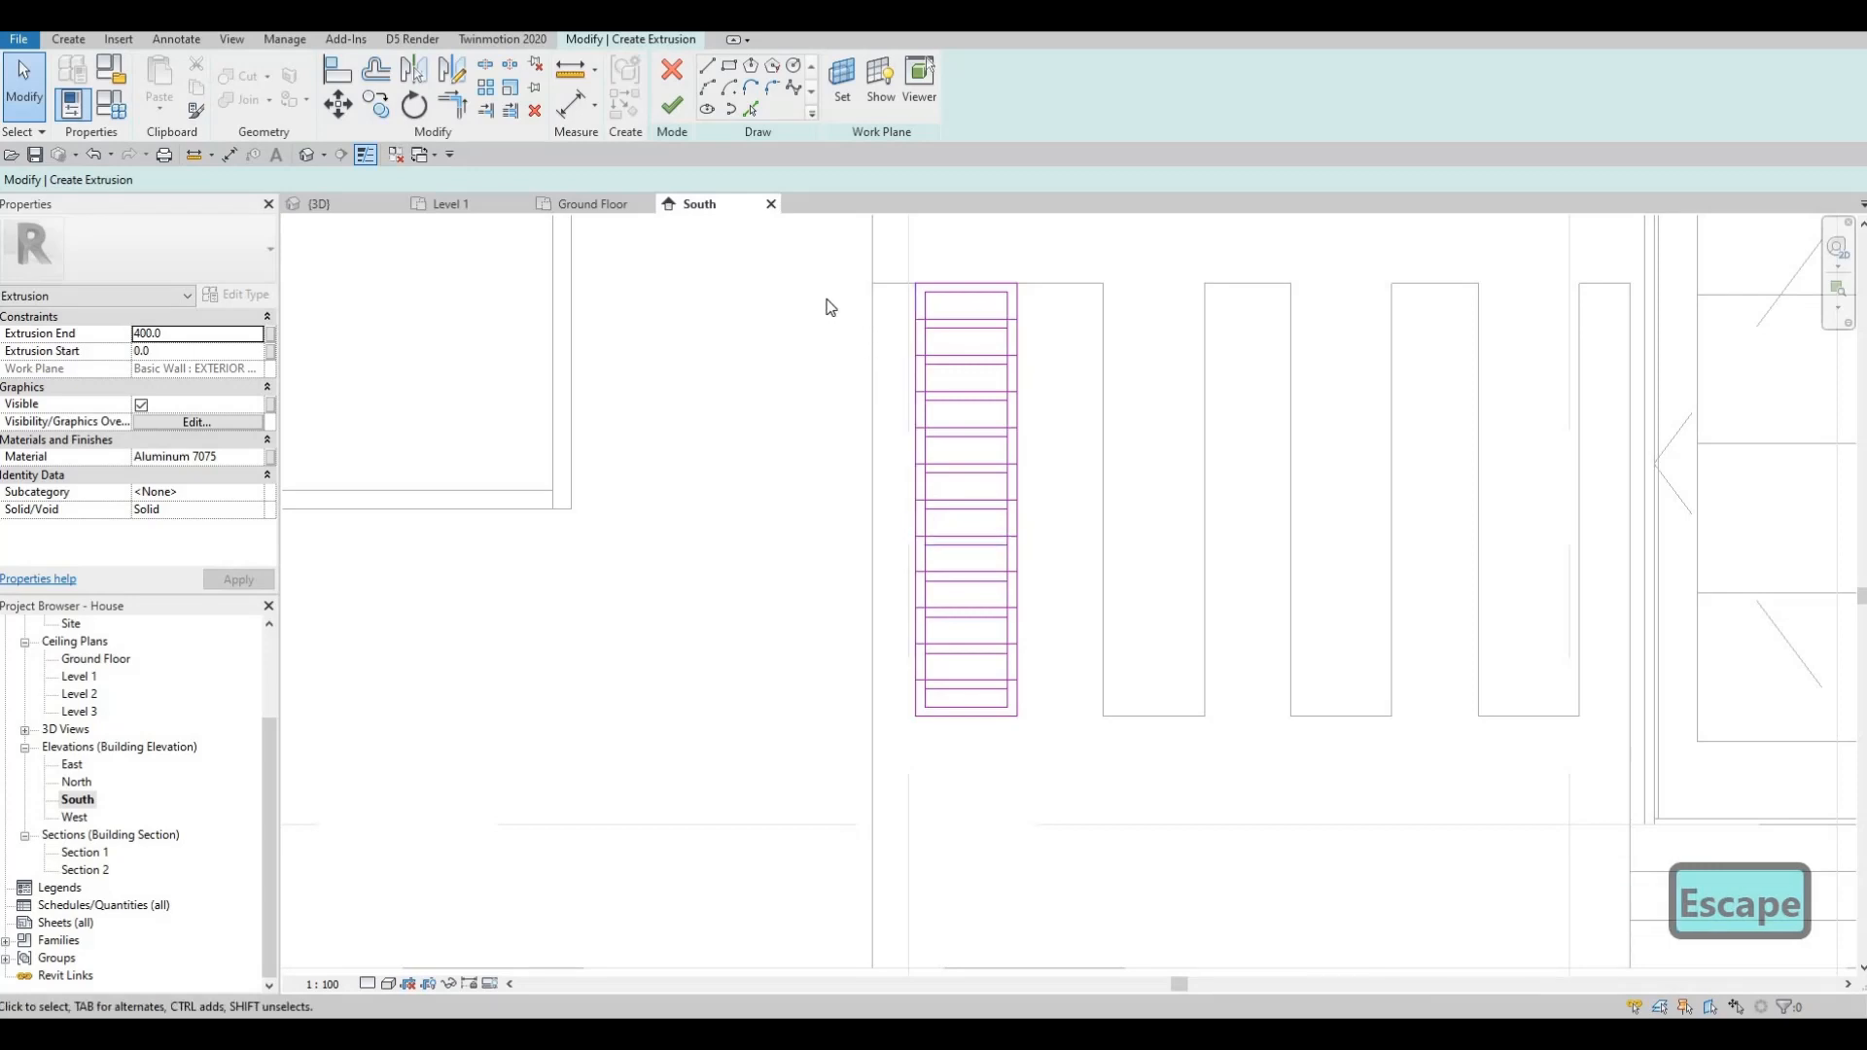
pyautogui.moveTo(825, 299)
pyautogui.mouseDown()
pyautogui.moveTo(1083, 666)
pyautogui.moveTo(1087, 704)
pyautogui.mouseUp()
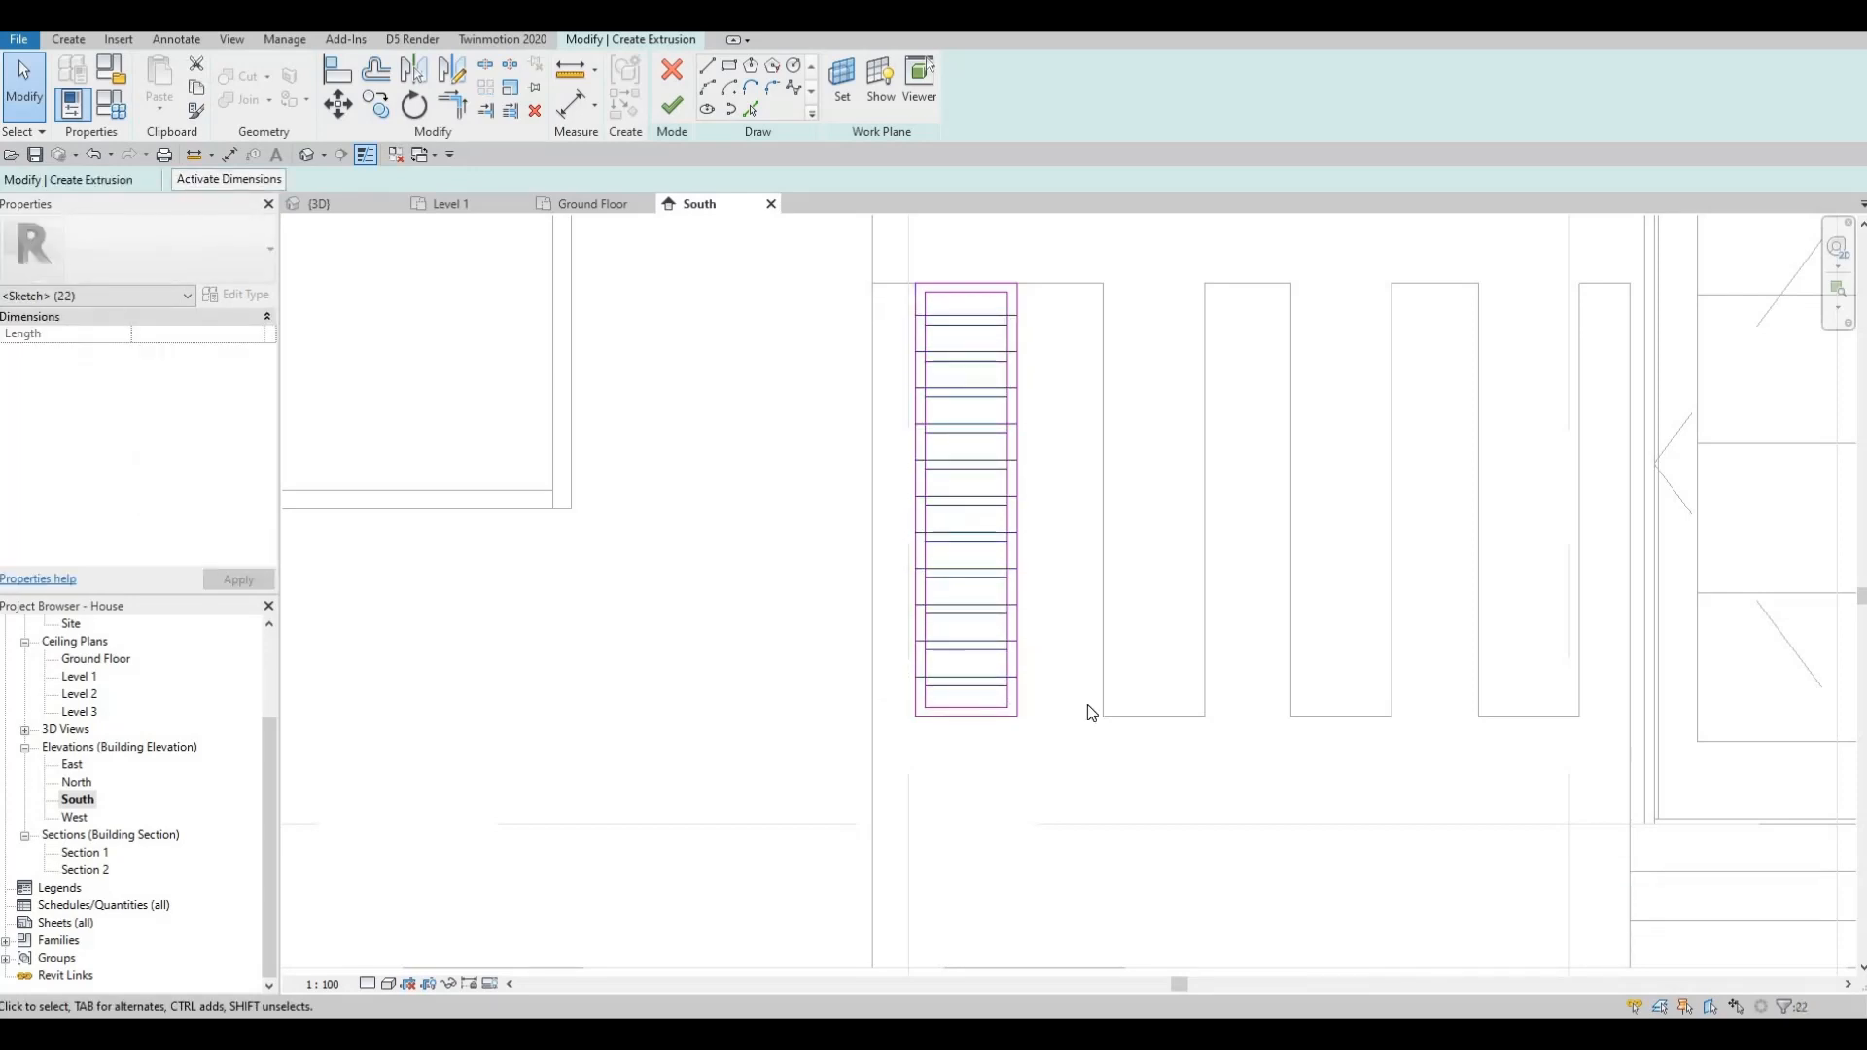
pyautogui.press('Escape')
pyautogui.press('Escape')
pyautogui.press('Escape')
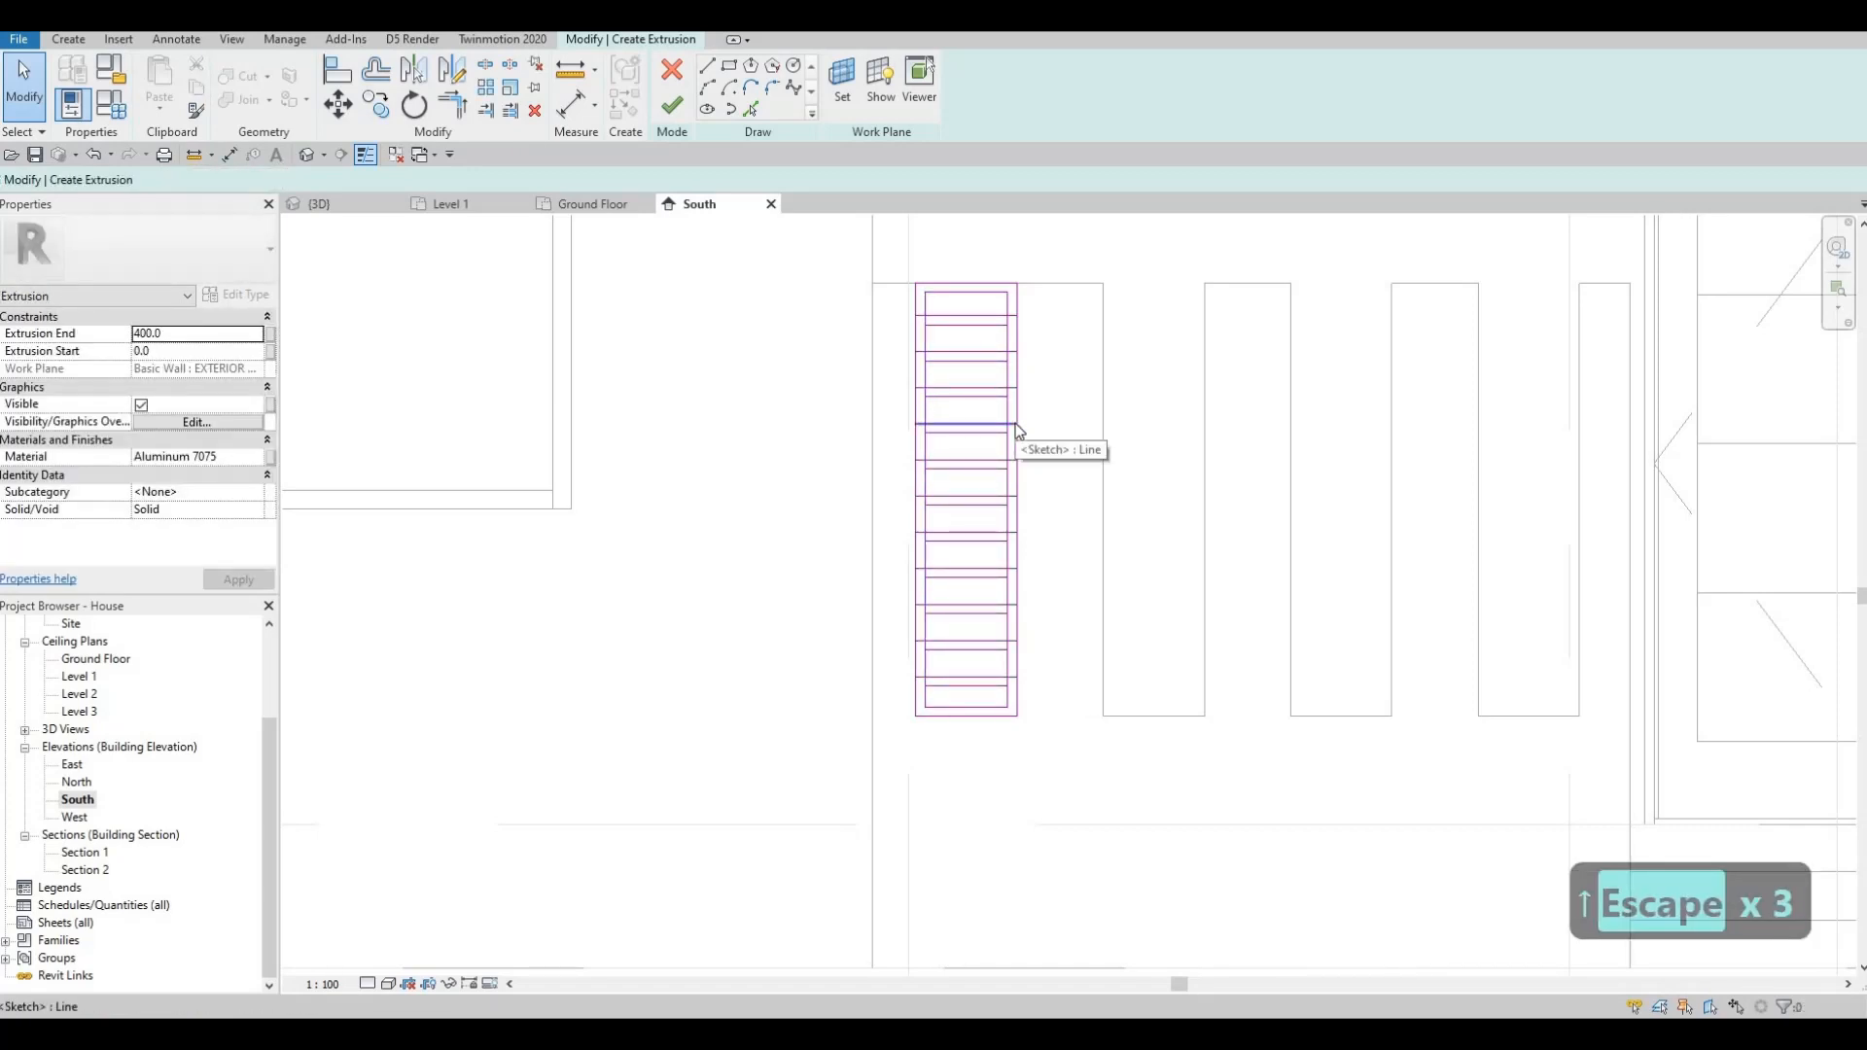
# - Split the inner rectangle's two vertical sides between the horizontal line pairs, keeping the inner segments
pyautogui.press('s')
pyautogui.press('l')
pyautogui.scroll(2, 1009, 296)
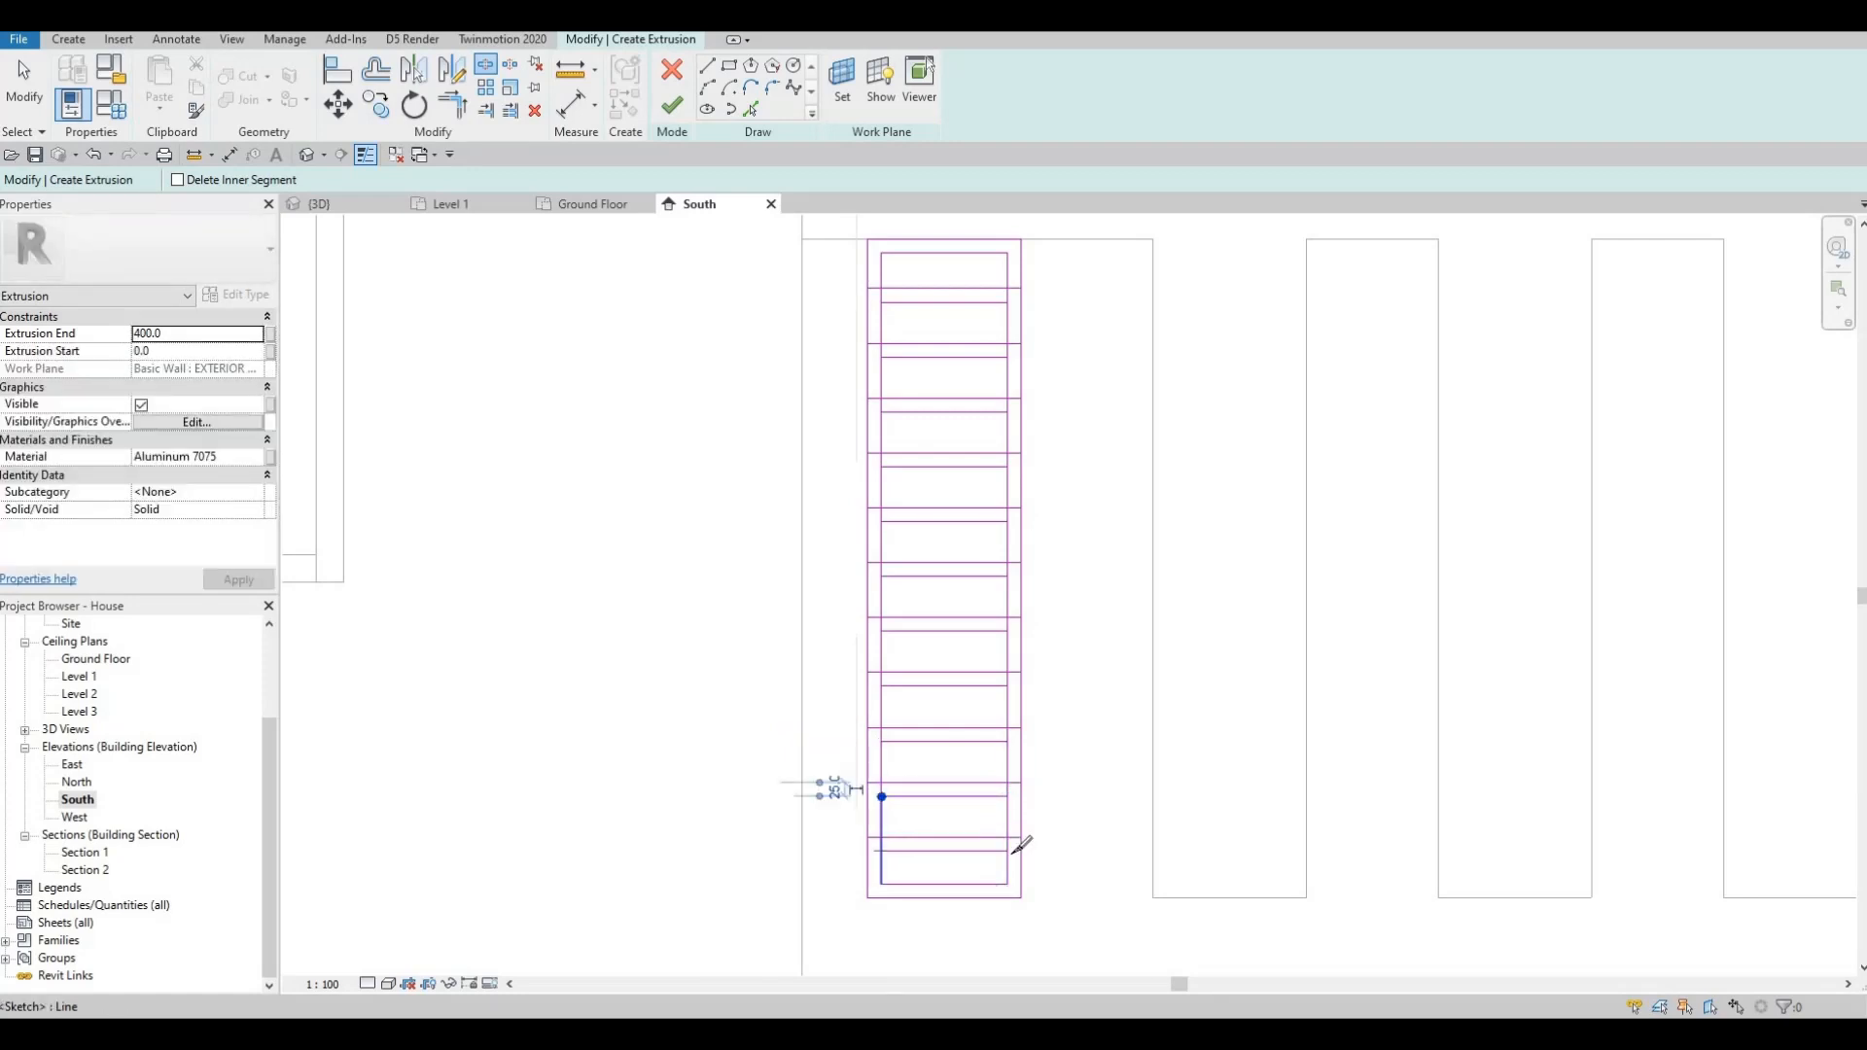
pyautogui.press('Escape')
pyautogui.press('Escape')
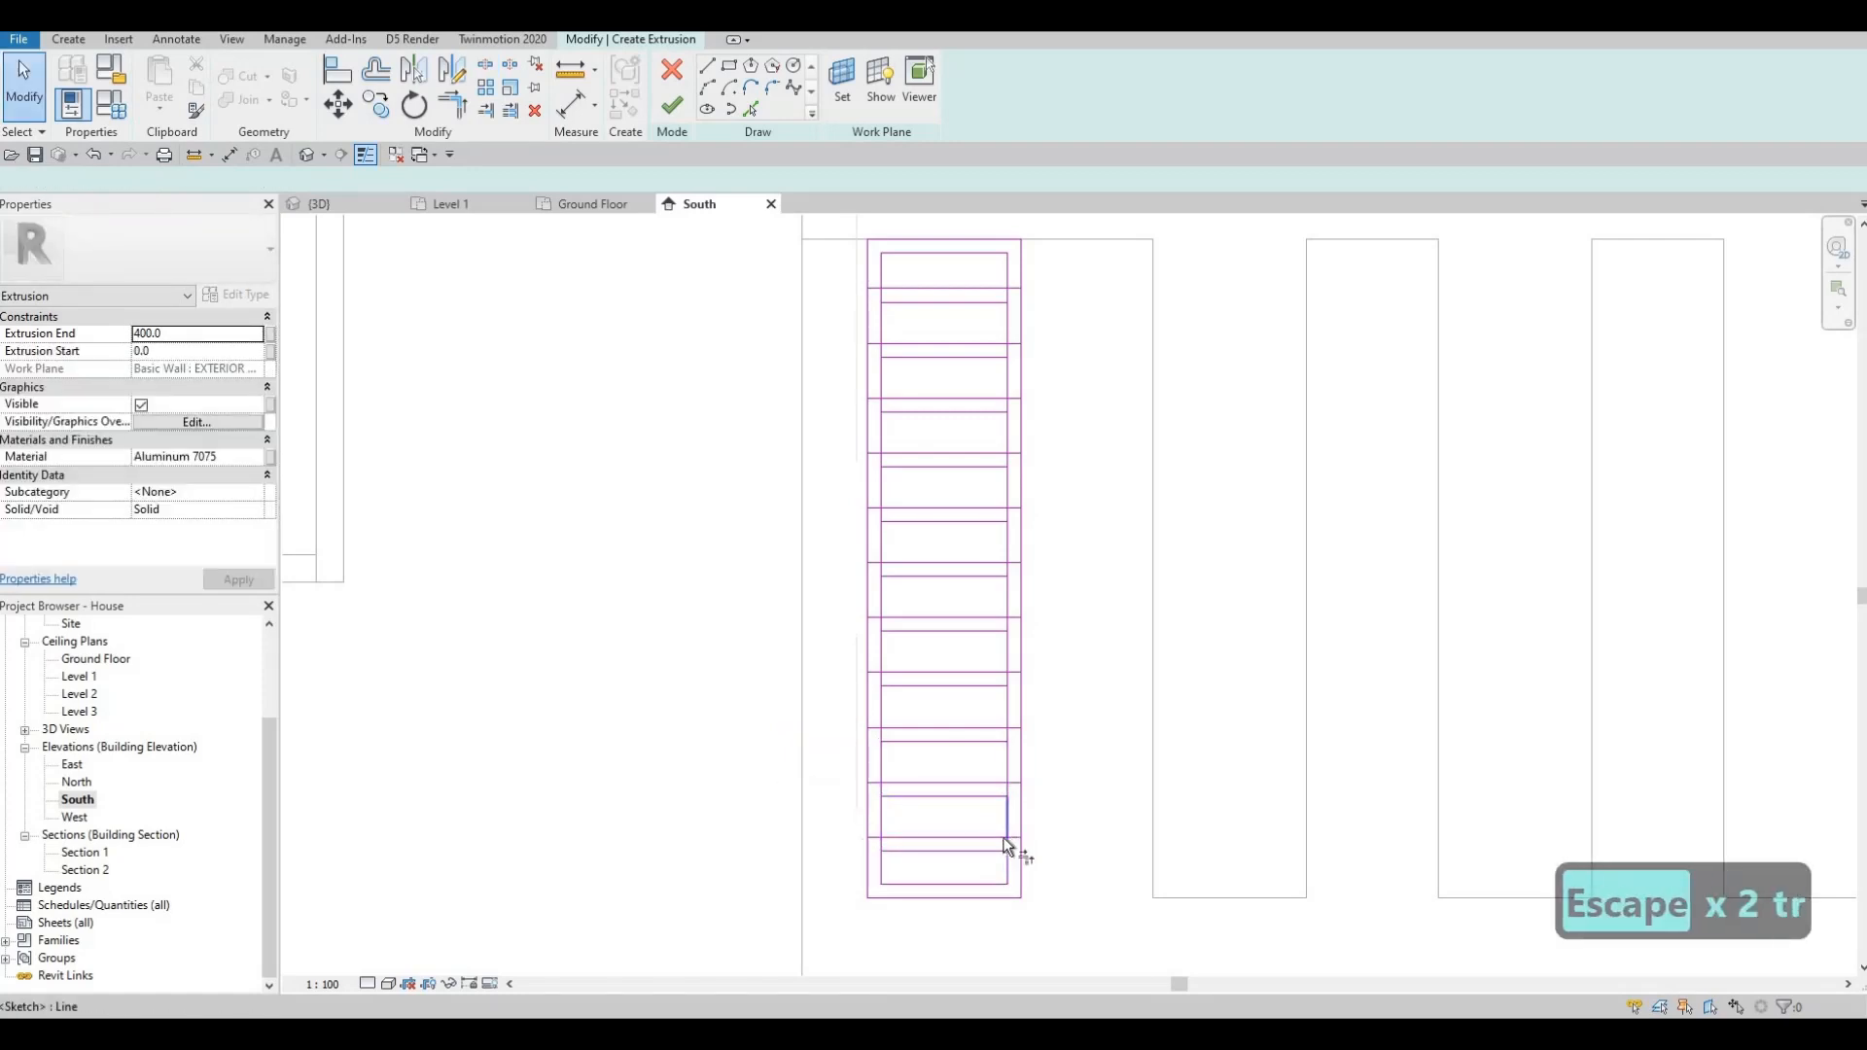
# - Trim the inner side segments and horizontal lines to corners around the second and third openings from the frame's bottom
pyautogui.press('t')
pyautogui.press('r')
pyautogui.scroll(3, 1000, 842)
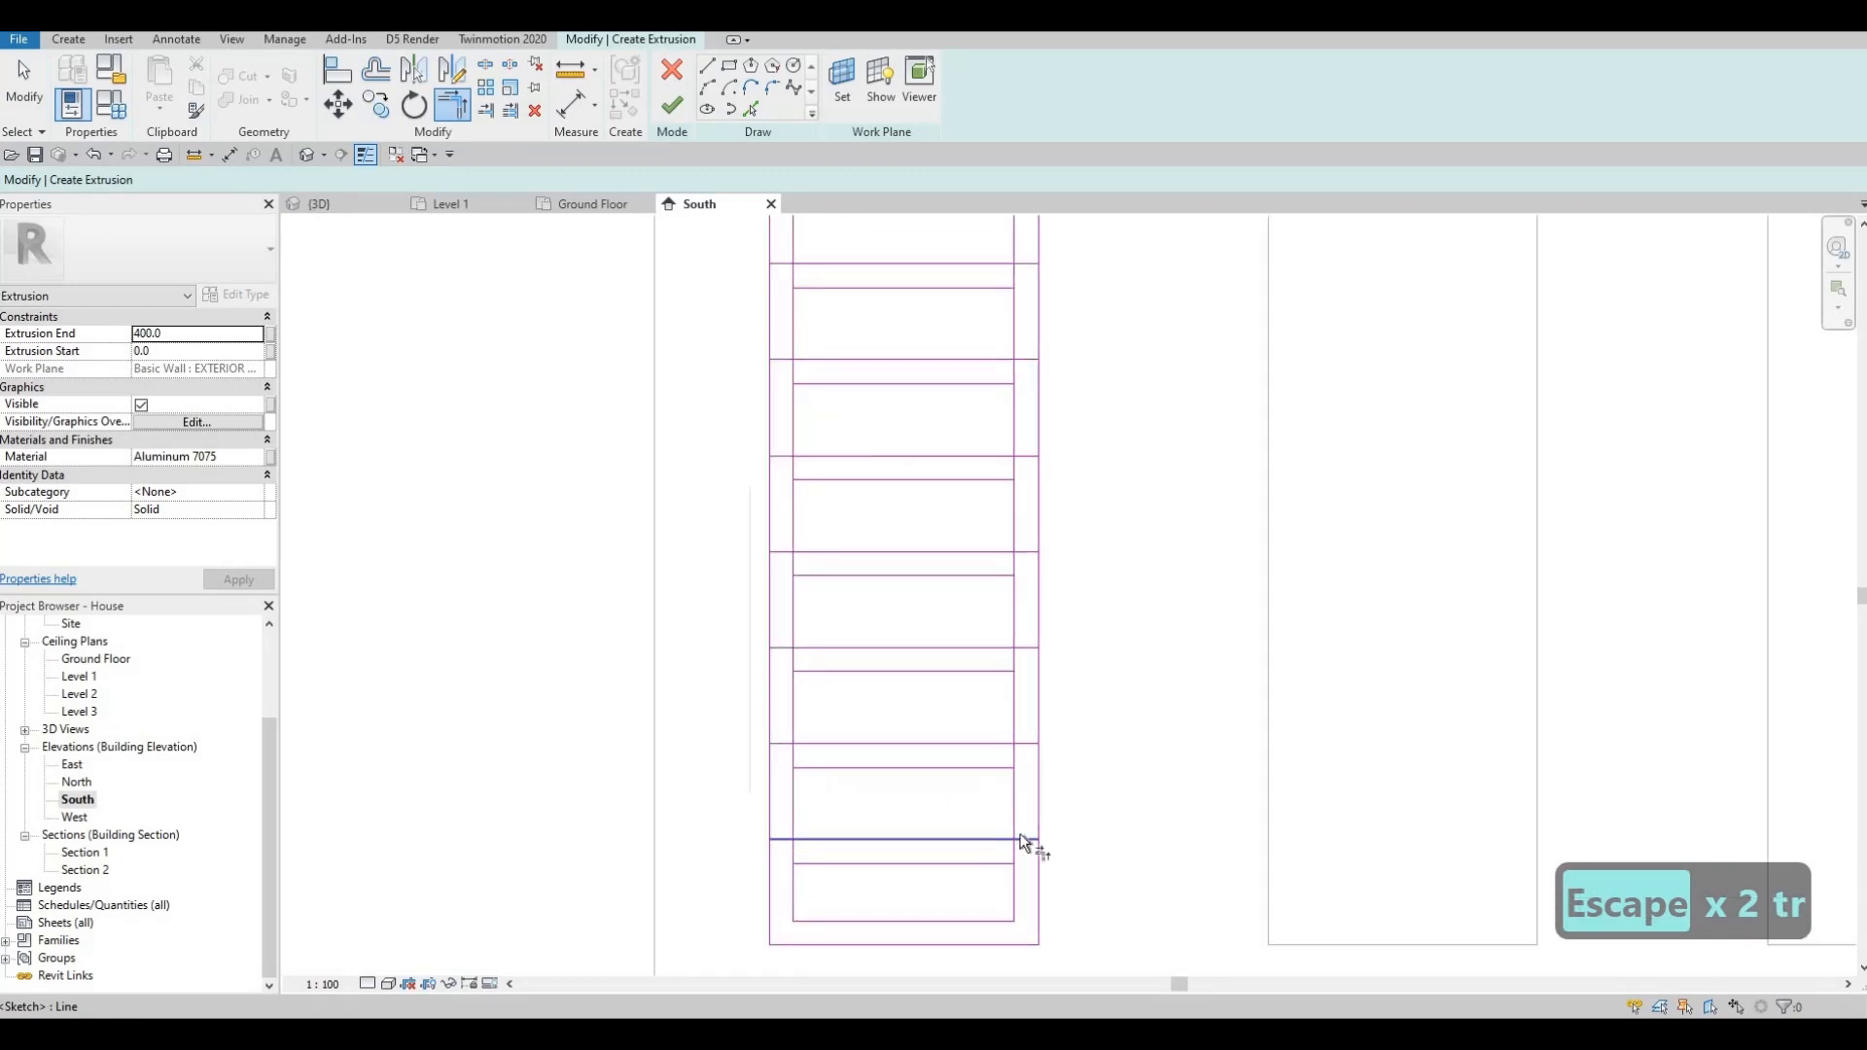
pyautogui.click(1020, 836)
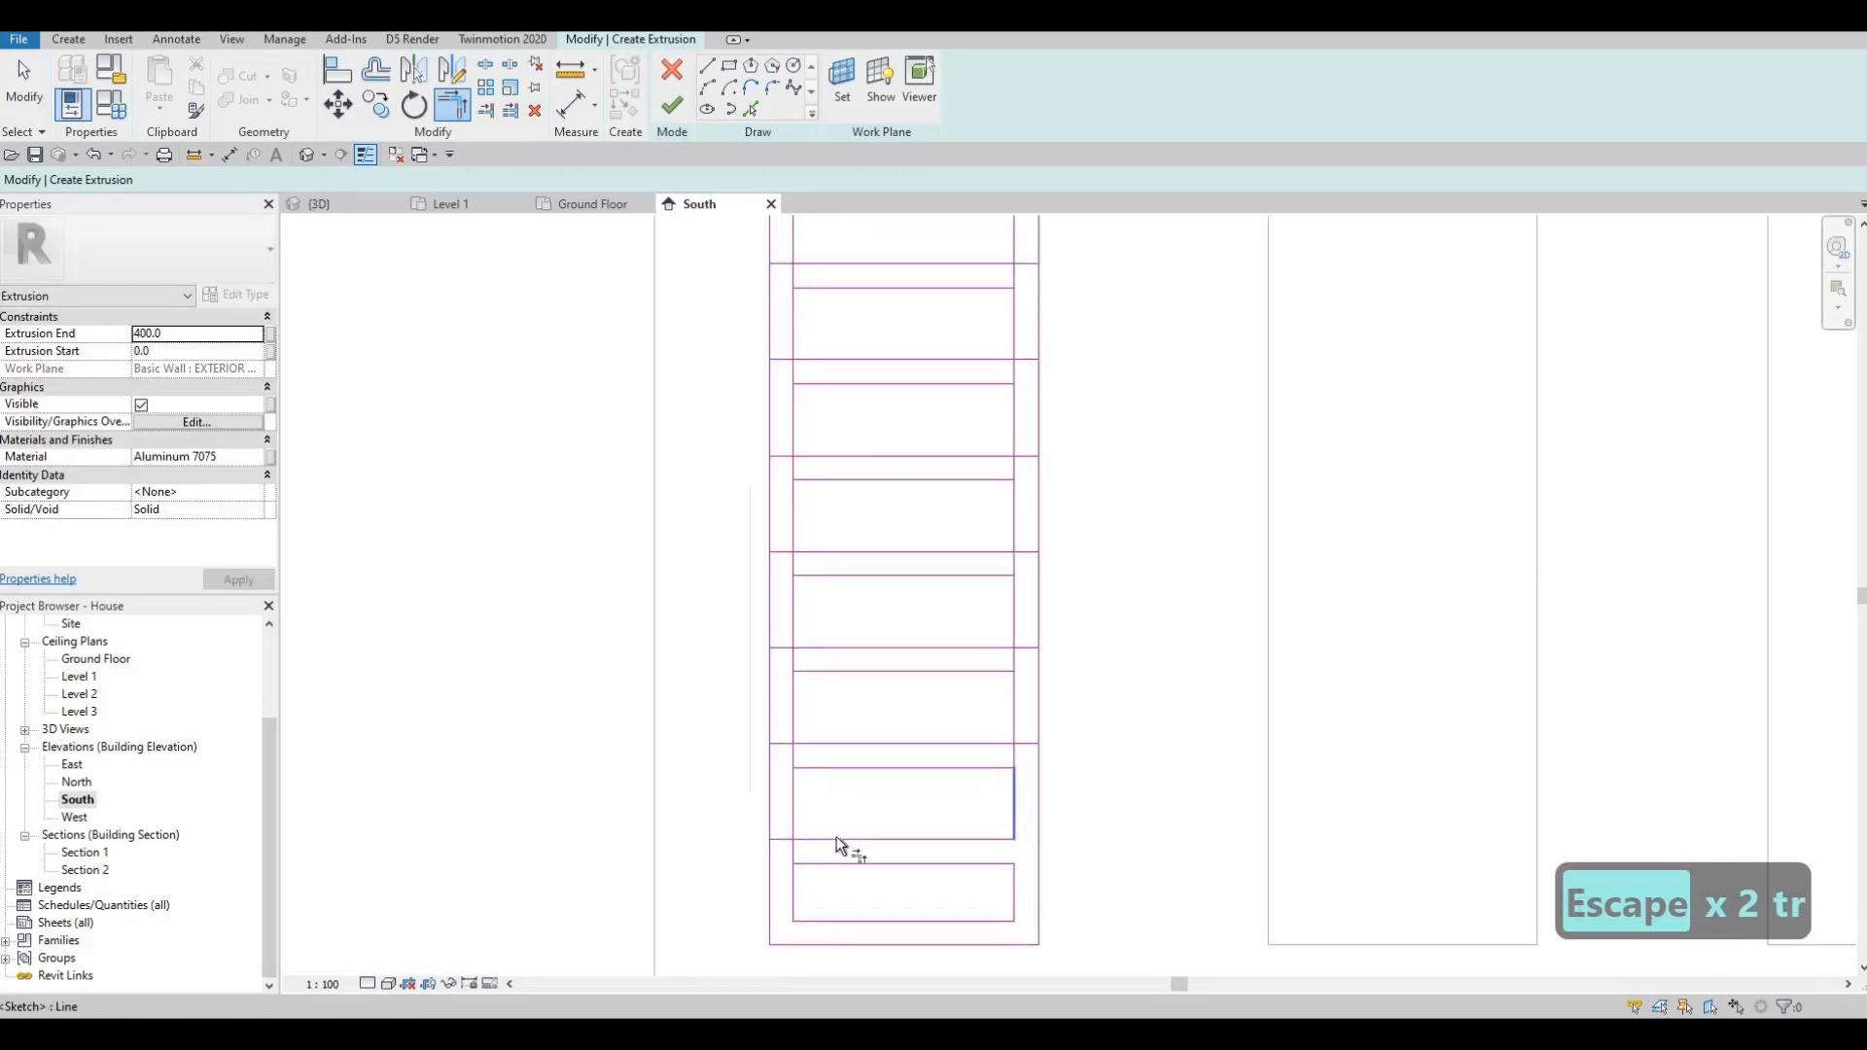
pyautogui.click(798, 822)
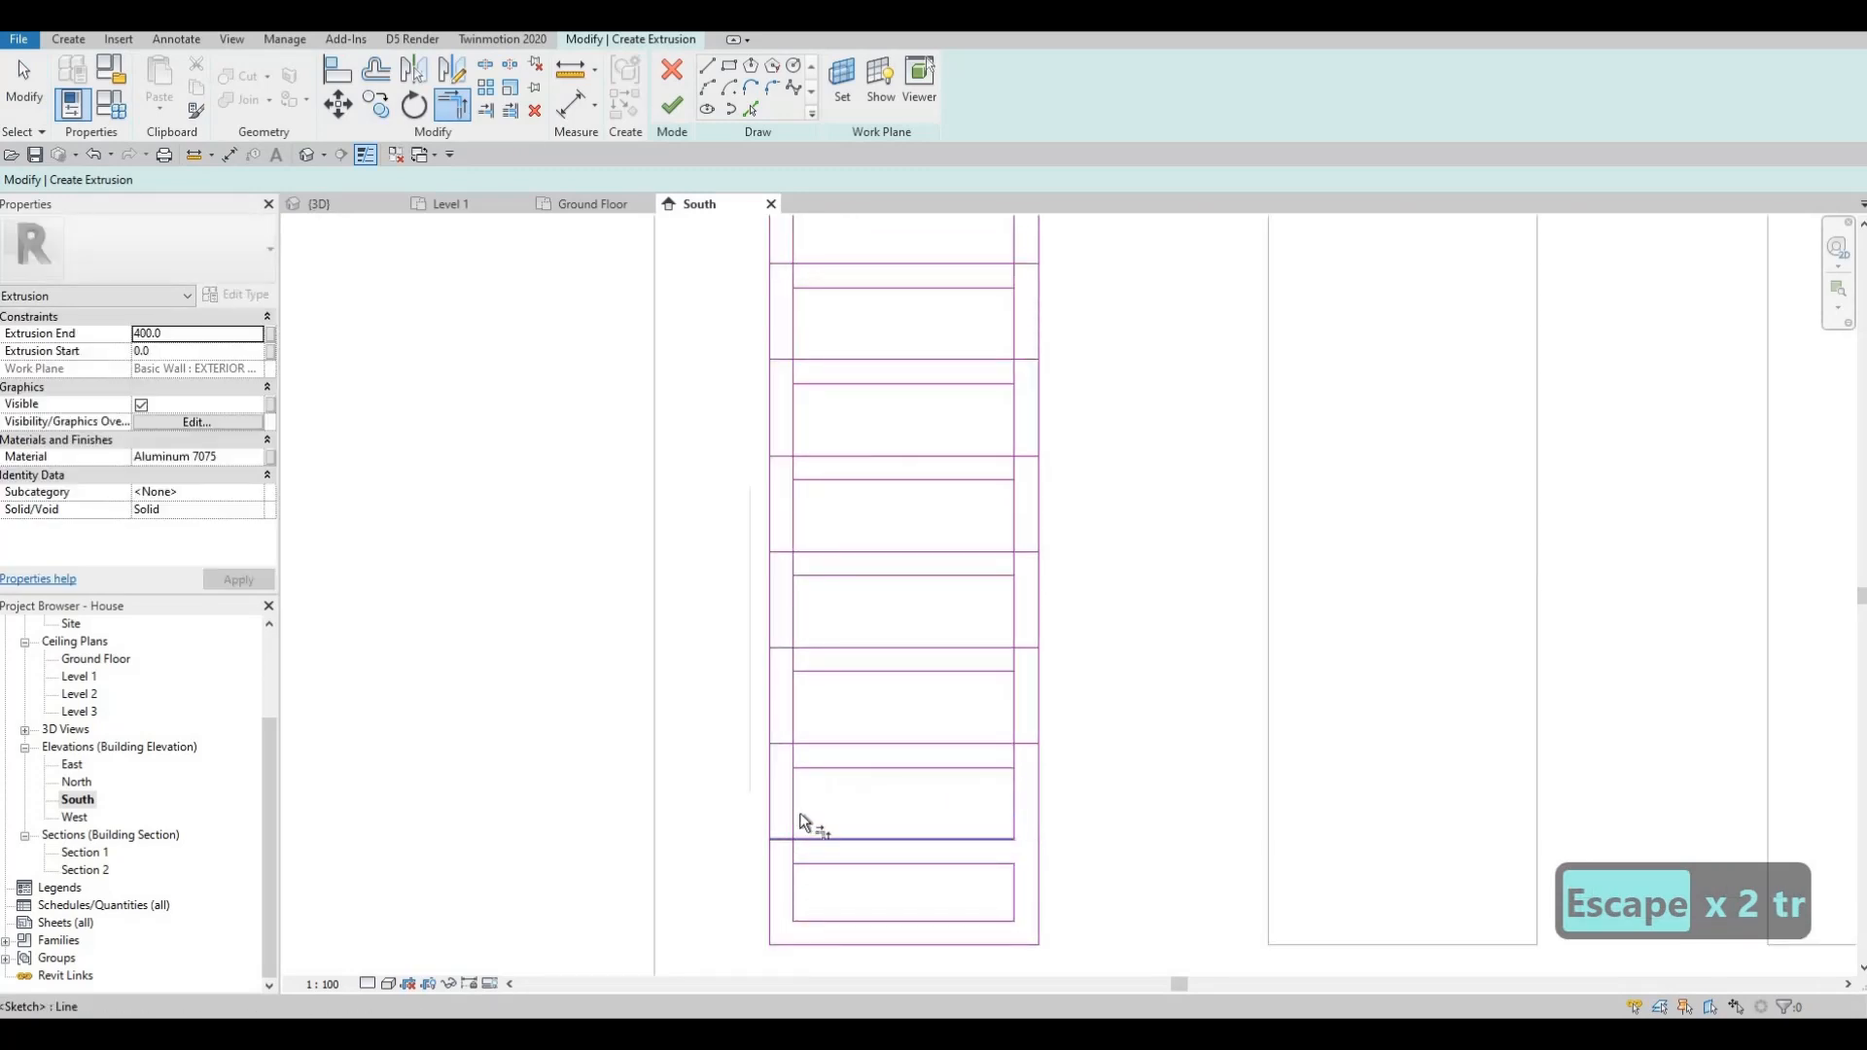
pyautogui.click(796, 722)
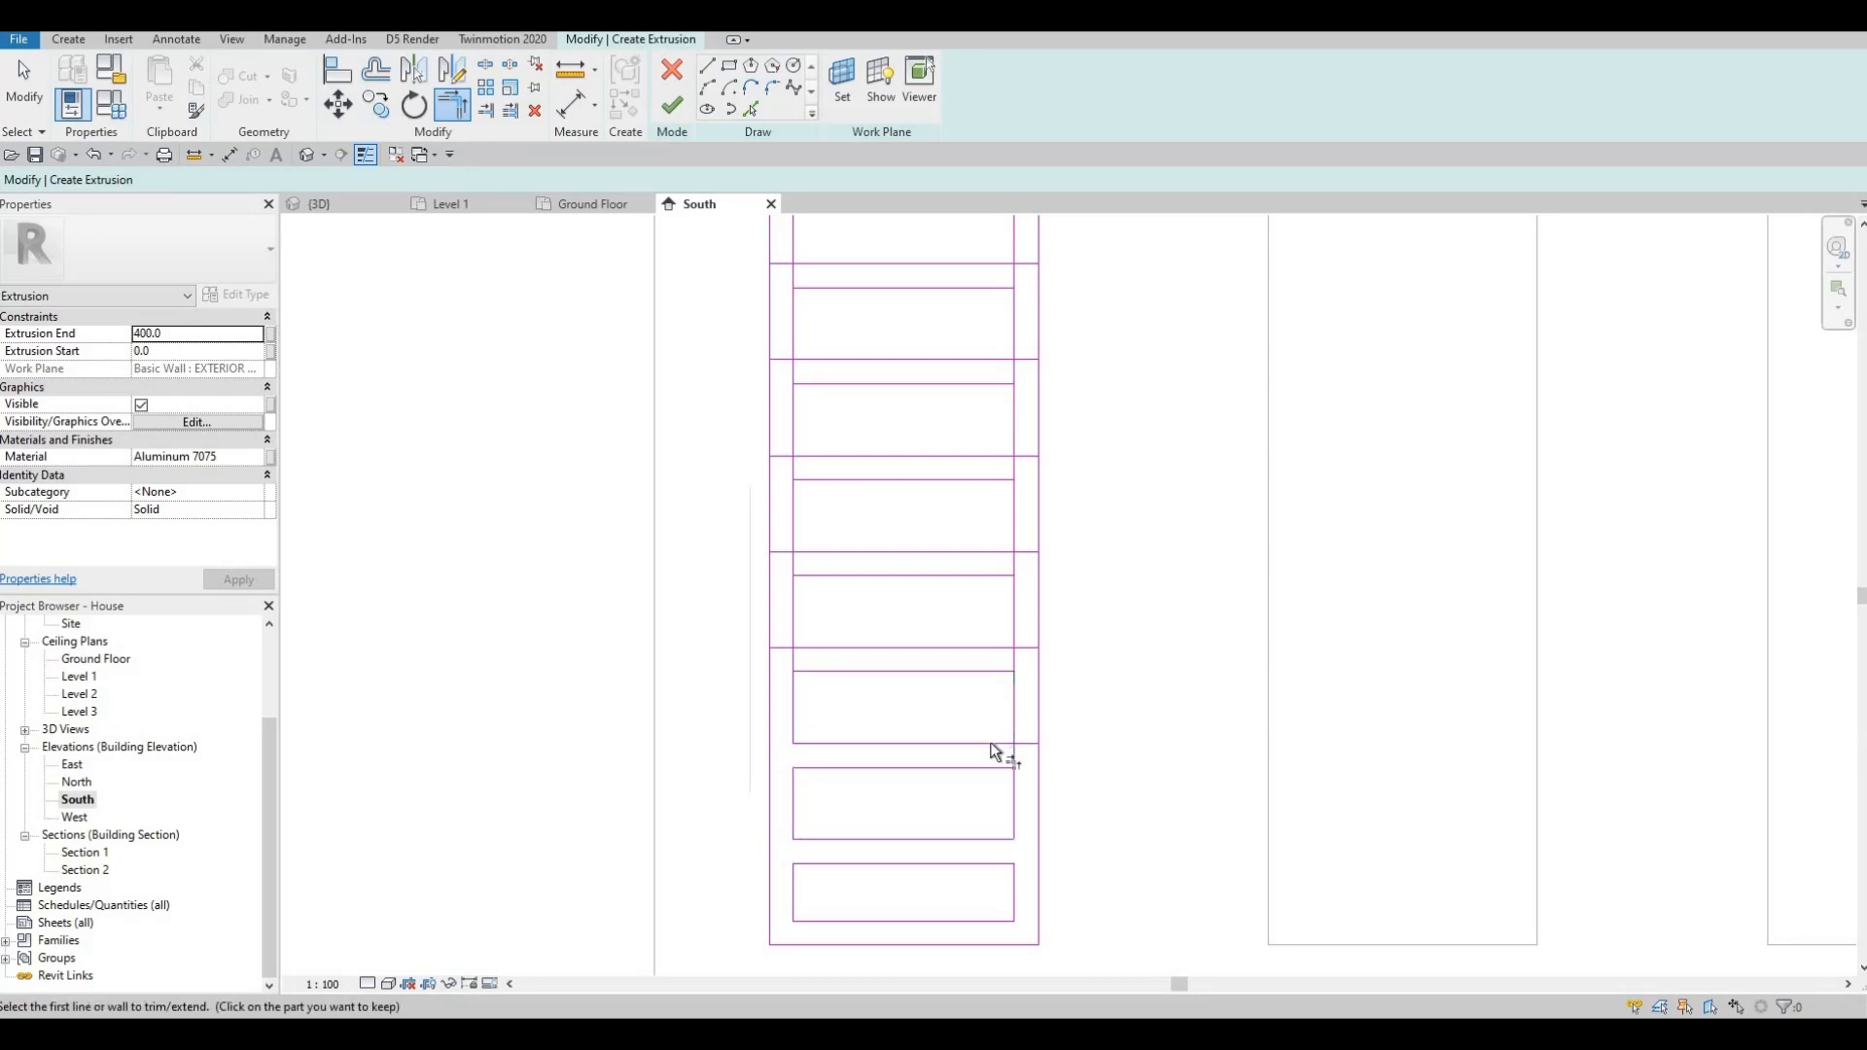
# - Trim the lines around the fourth and fifth openings from the frame's bottom into closed rectangles
pyautogui.click(1013, 623)
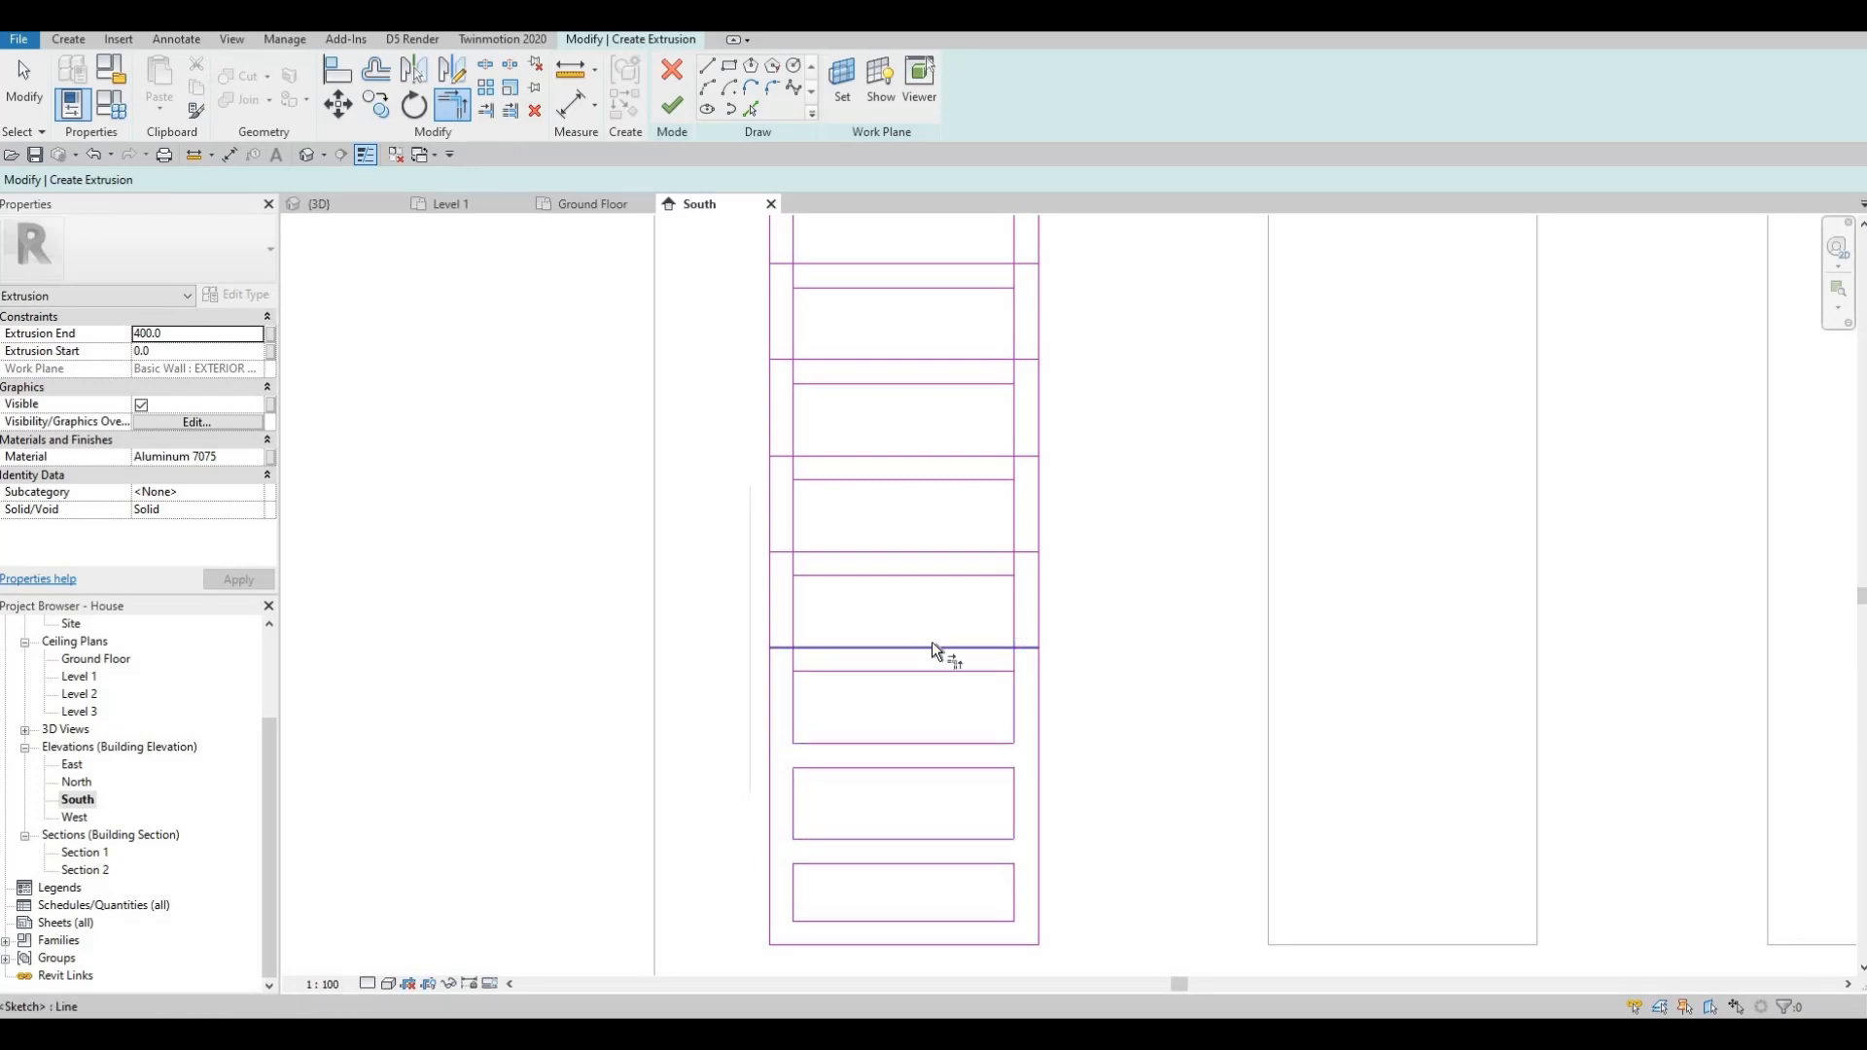
pyautogui.click(846, 649)
pyautogui.click(838, 648)
pyautogui.click(797, 585)
pyautogui.click(811, 553)
pyautogui.click(793, 523)
pyautogui.click(1008, 539)
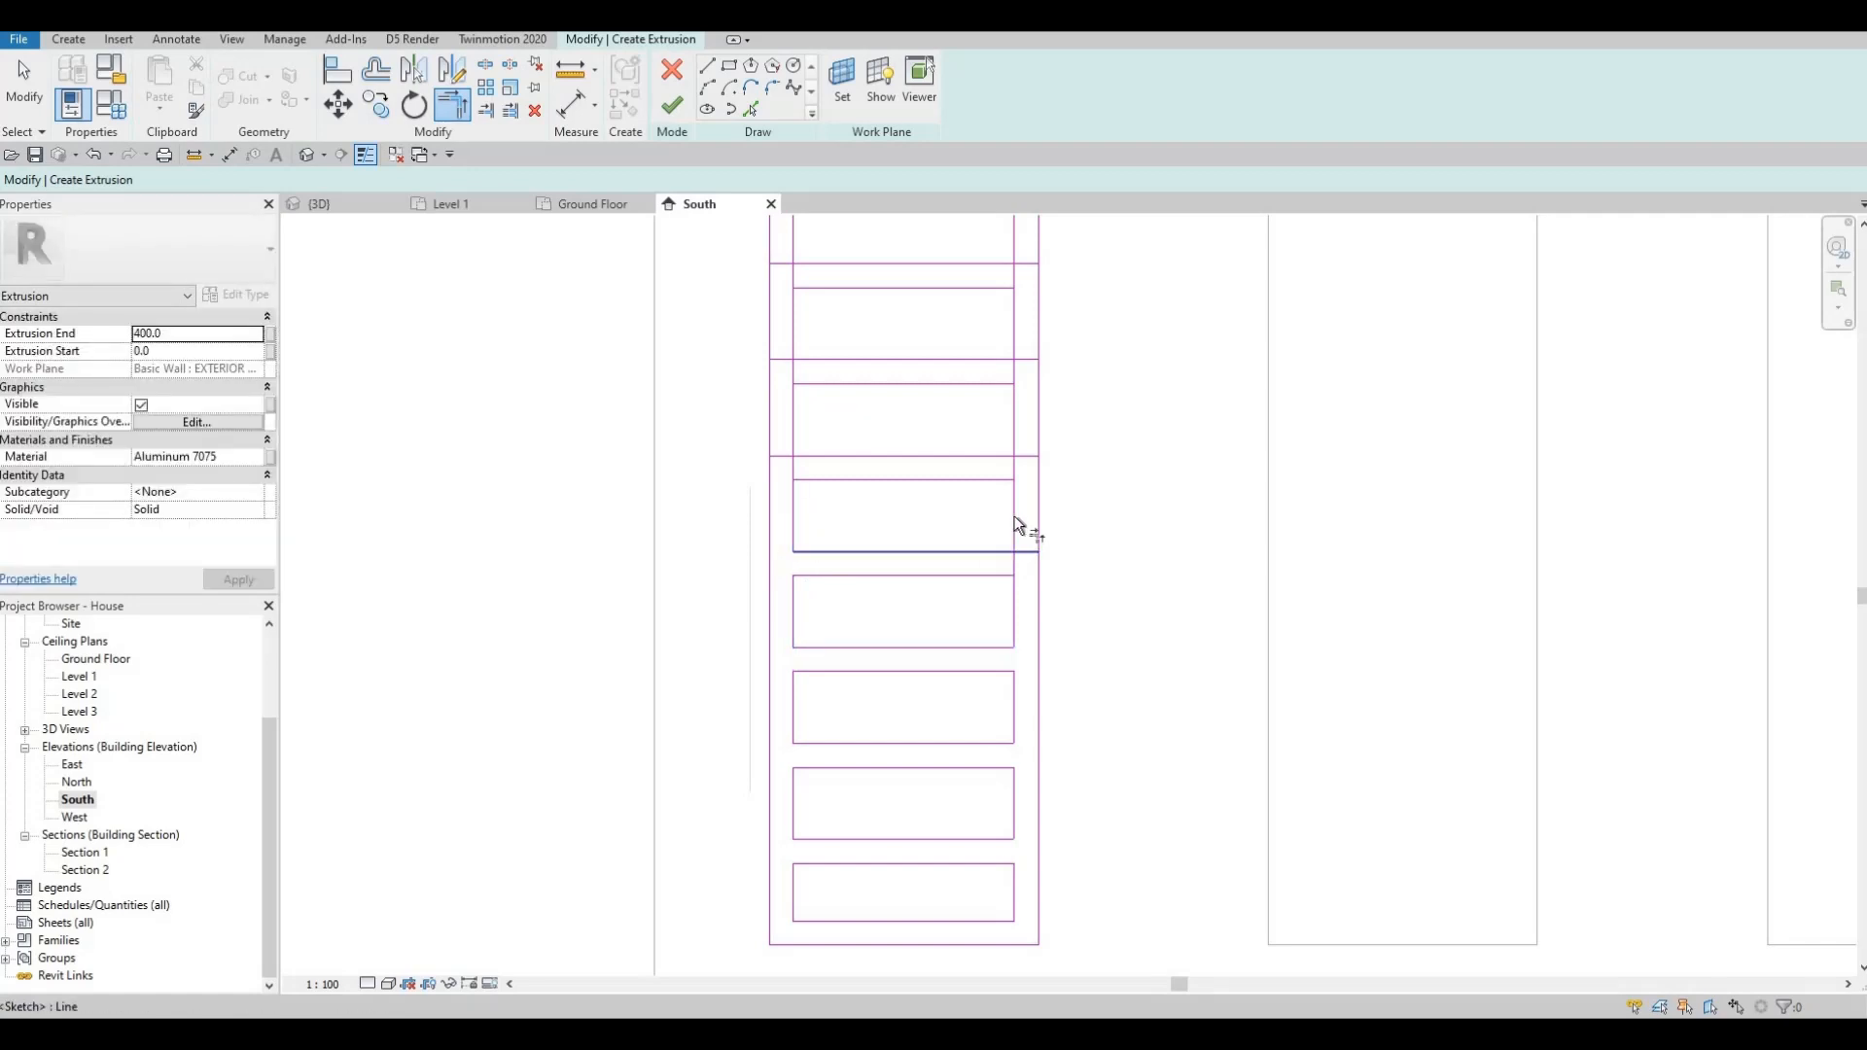
# - Trim the lines around the sixth and seventh openings from the frame's bottom into closed rectangles
pyautogui.click(1012, 455)
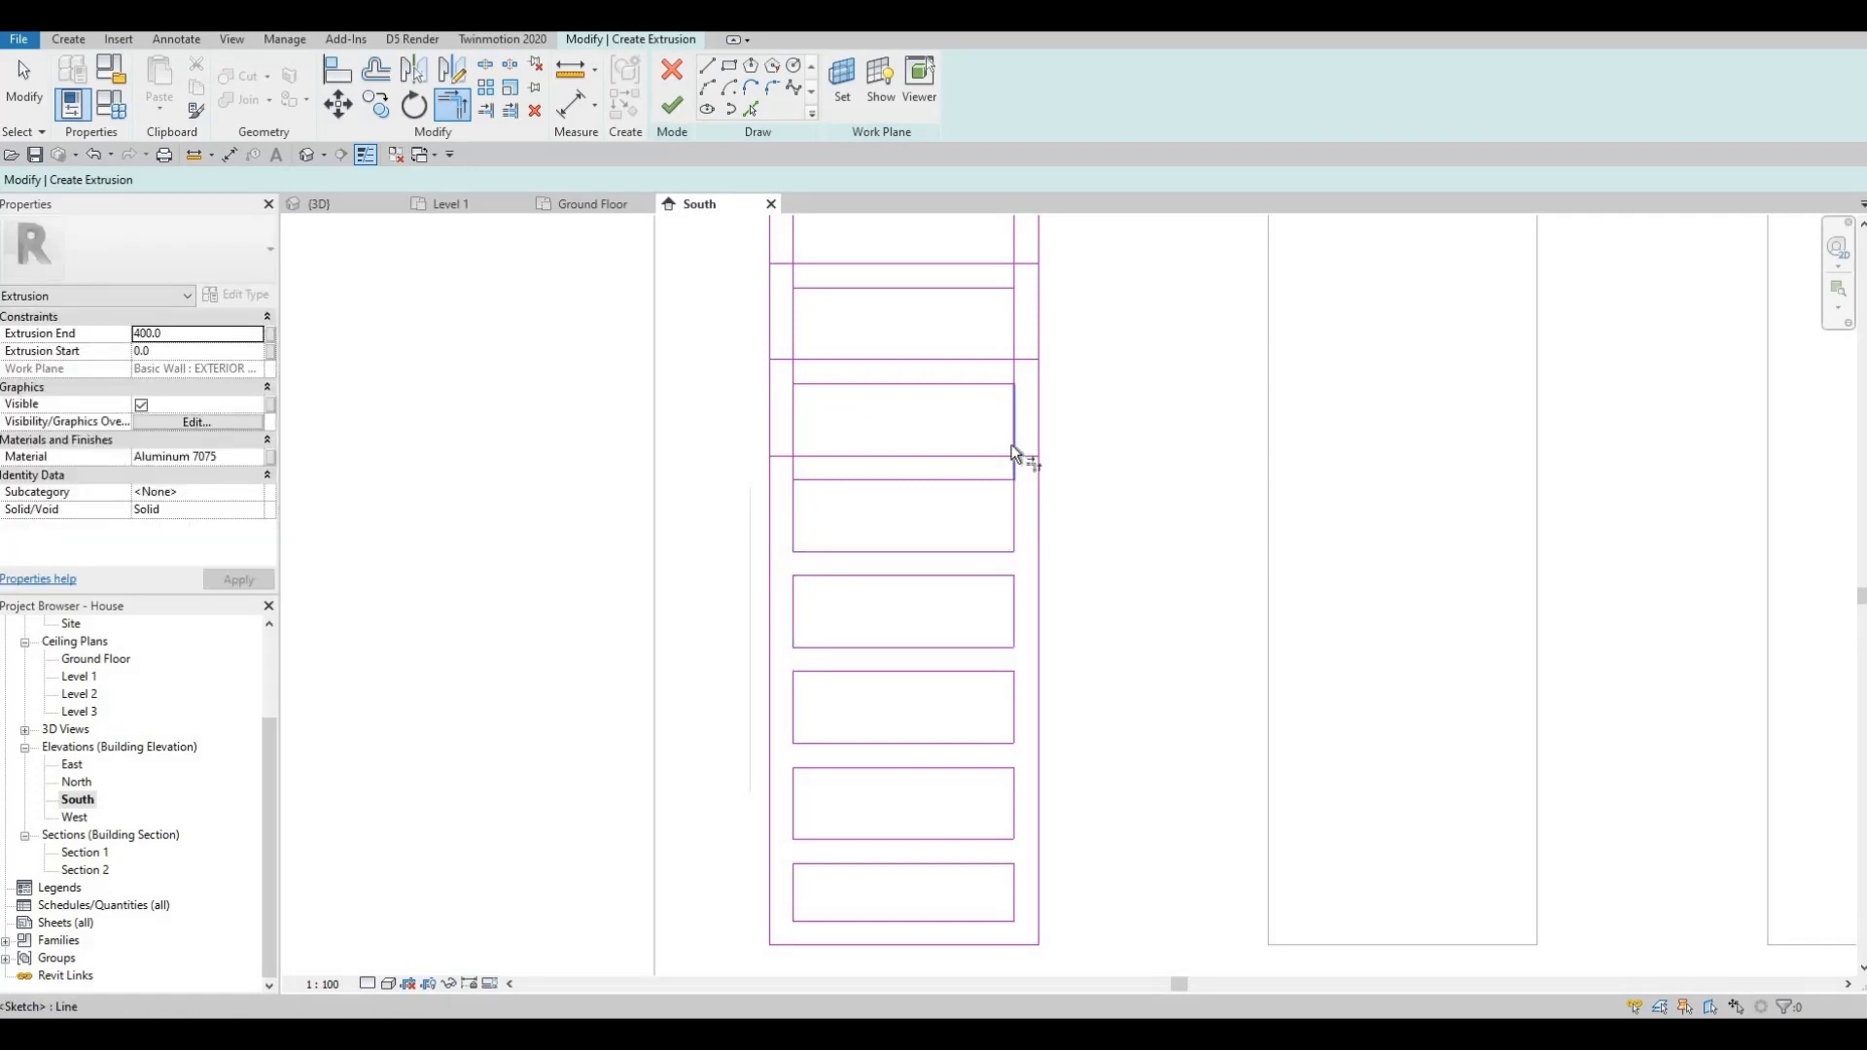
pyautogui.click(837, 455)
pyautogui.click(820, 359)
pyautogui.click(796, 337)
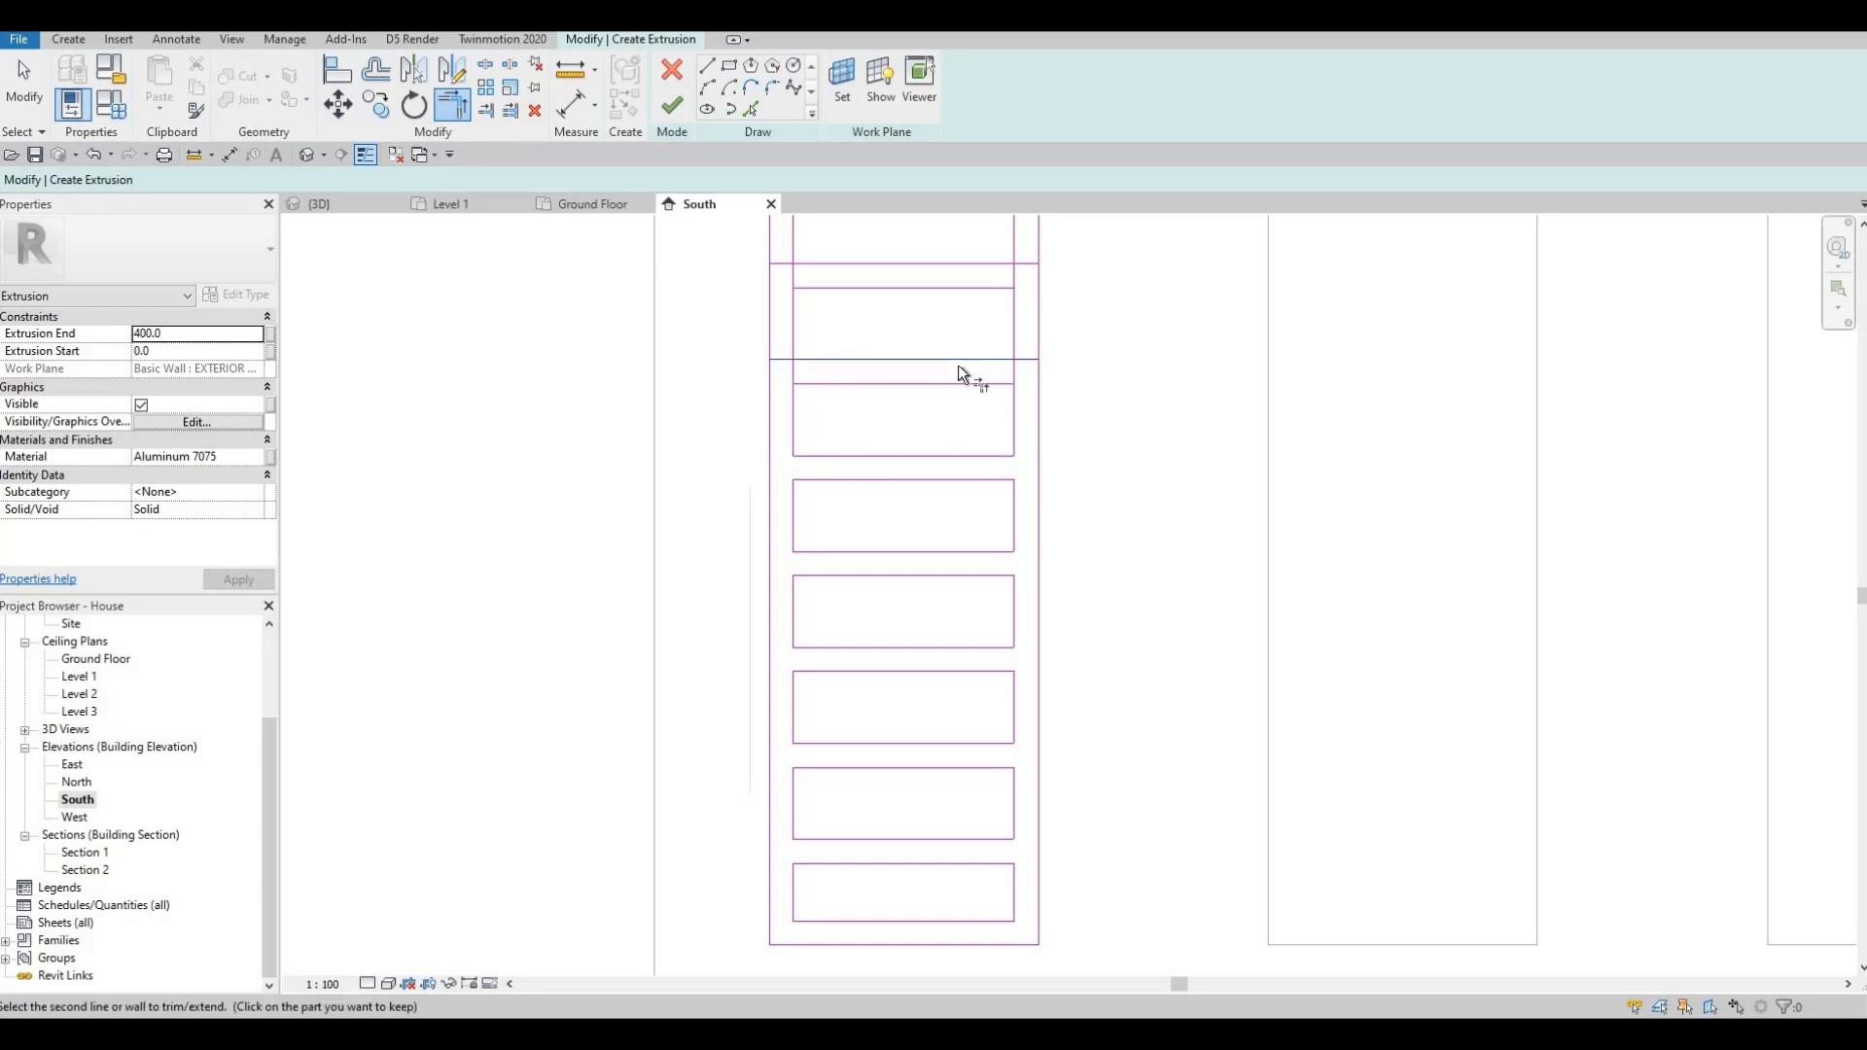
pyautogui.click(961, 361)
pyautogui.click(1019, 340)
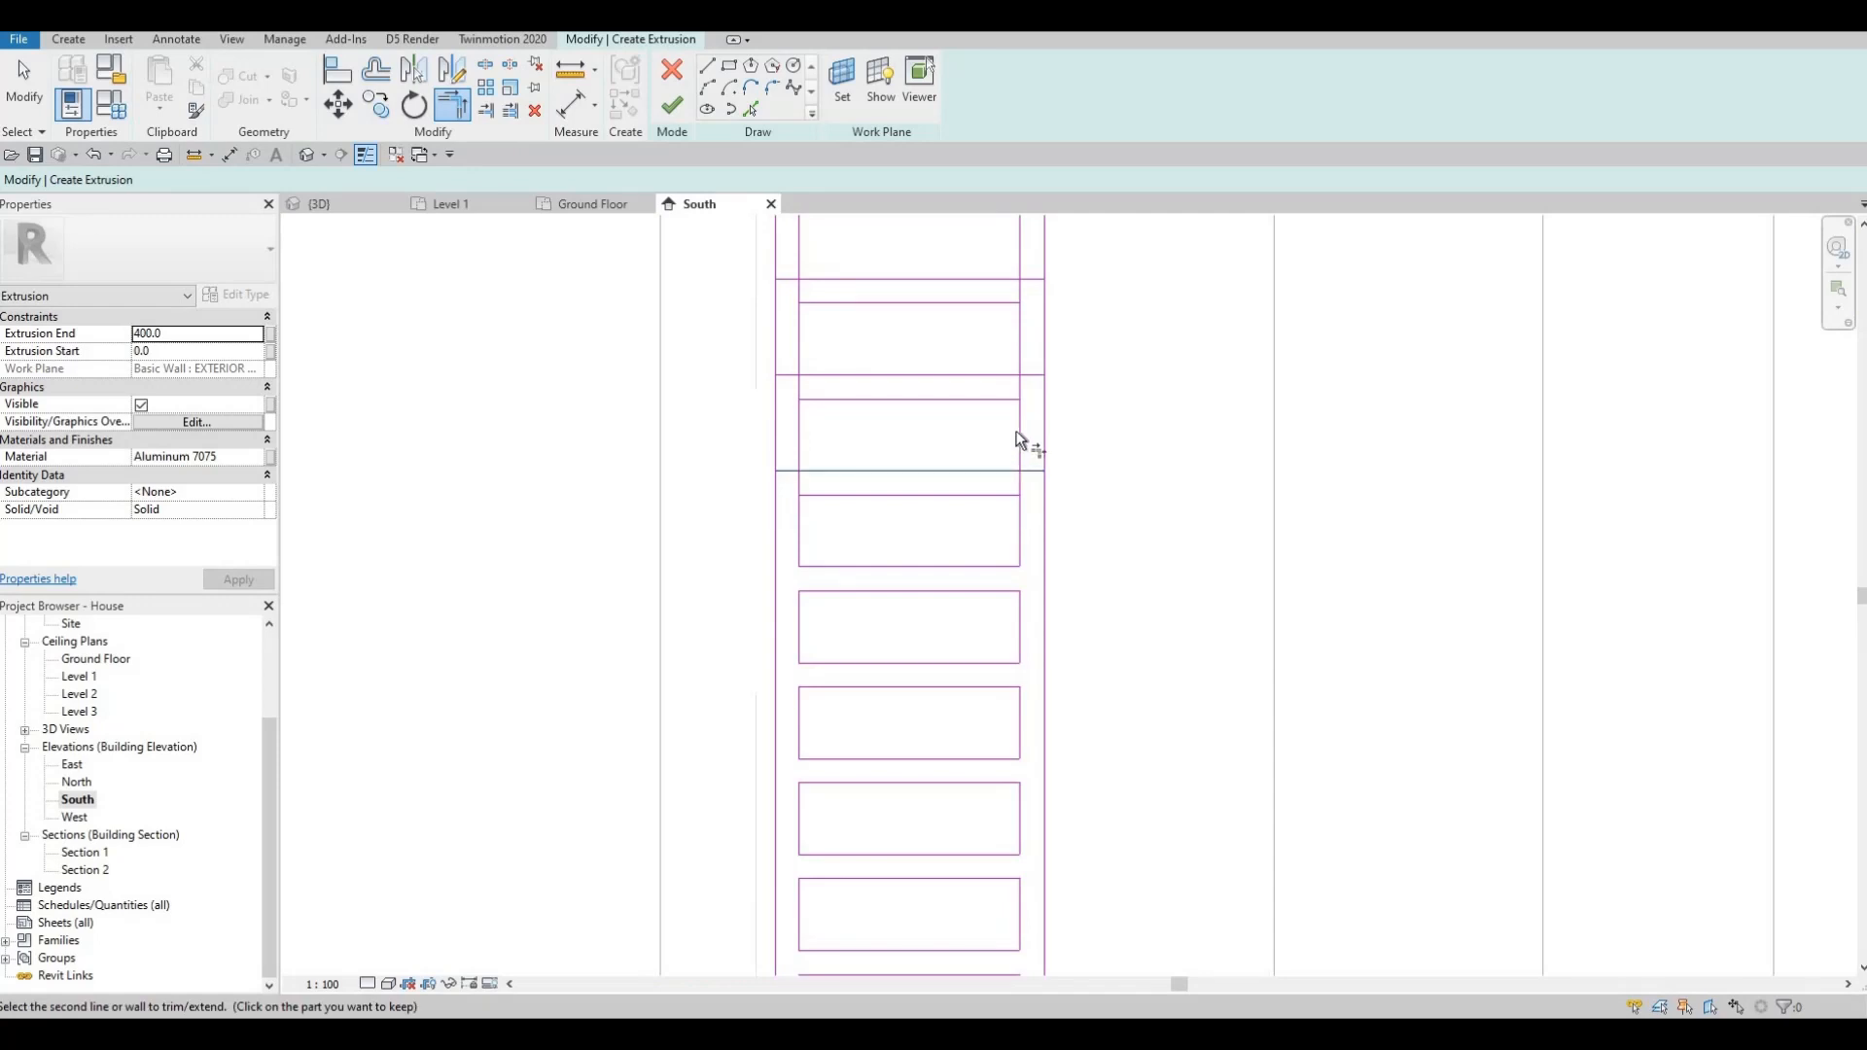
# - Trim the inner side segments and horizontal lines to corners around the frame's eighth and ninth openings from the bottom
pyautogui.click(1019, 444)
pyautogui.click(831, 470)
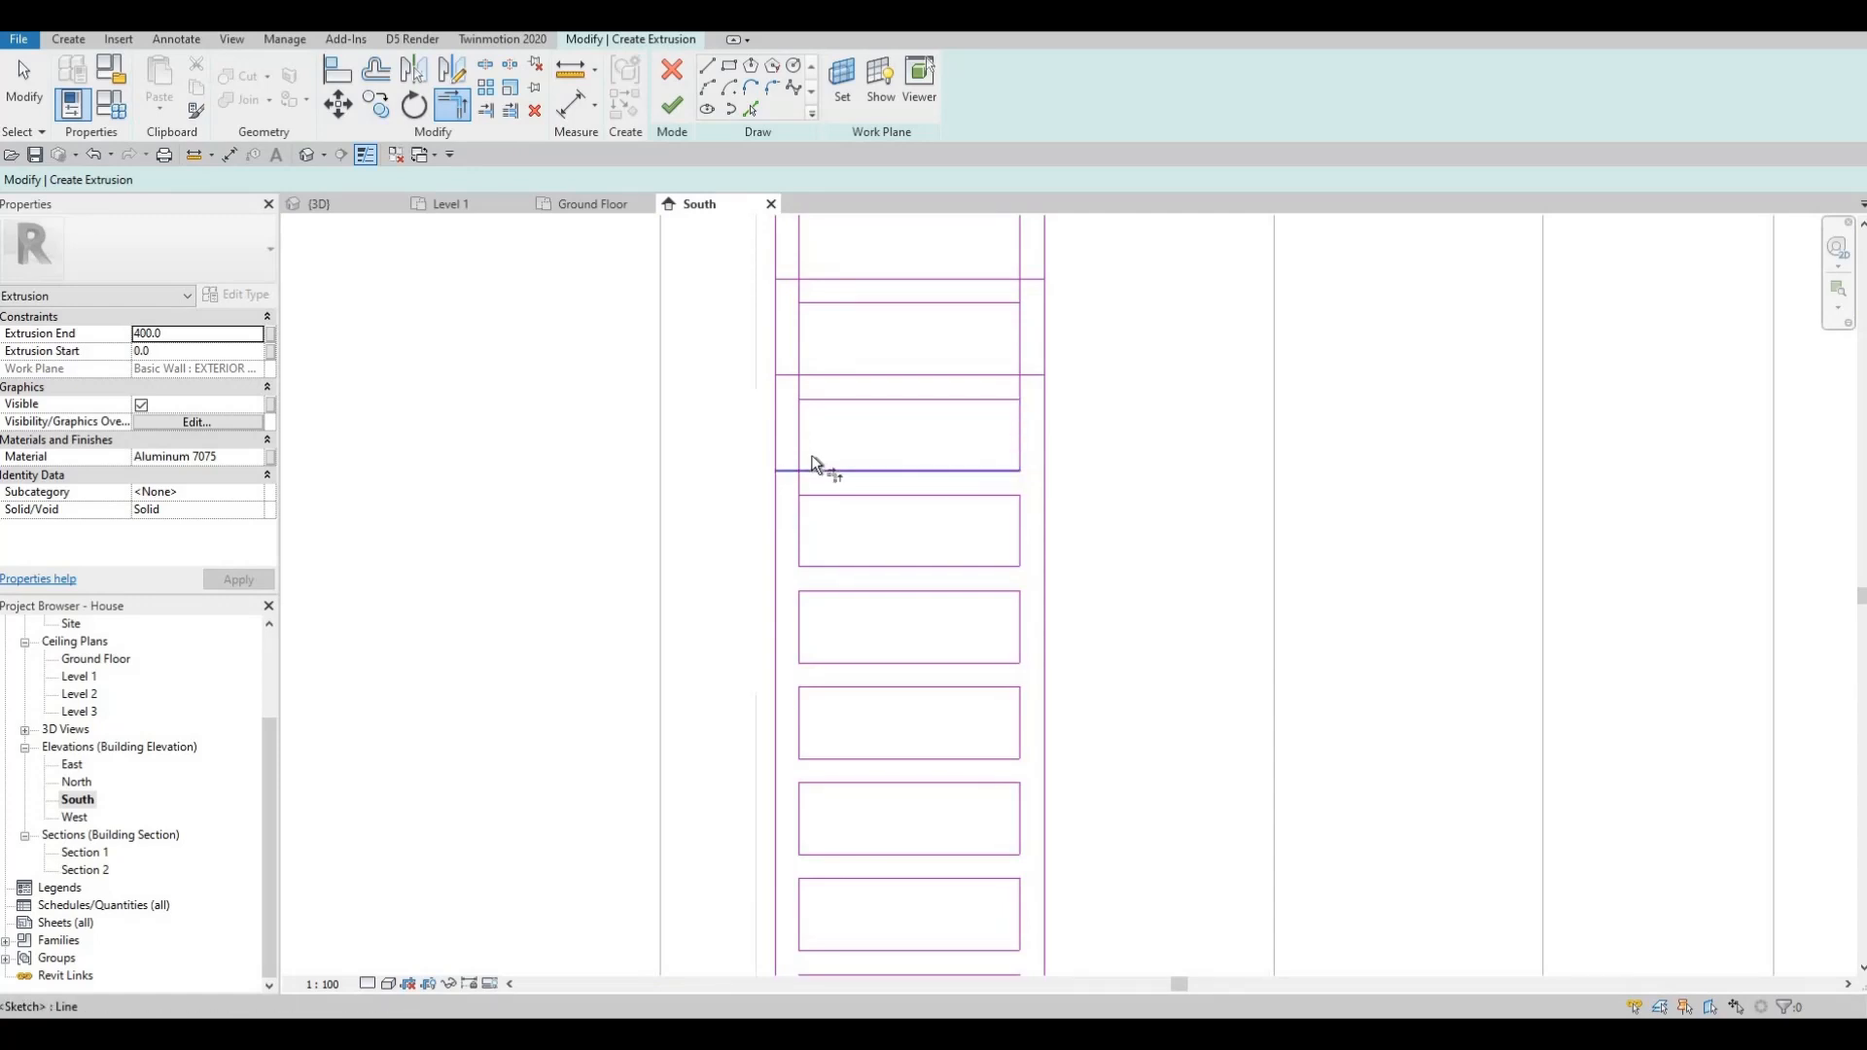
pyautogui.click(817, 470)
pyautogui.click(803, 375)
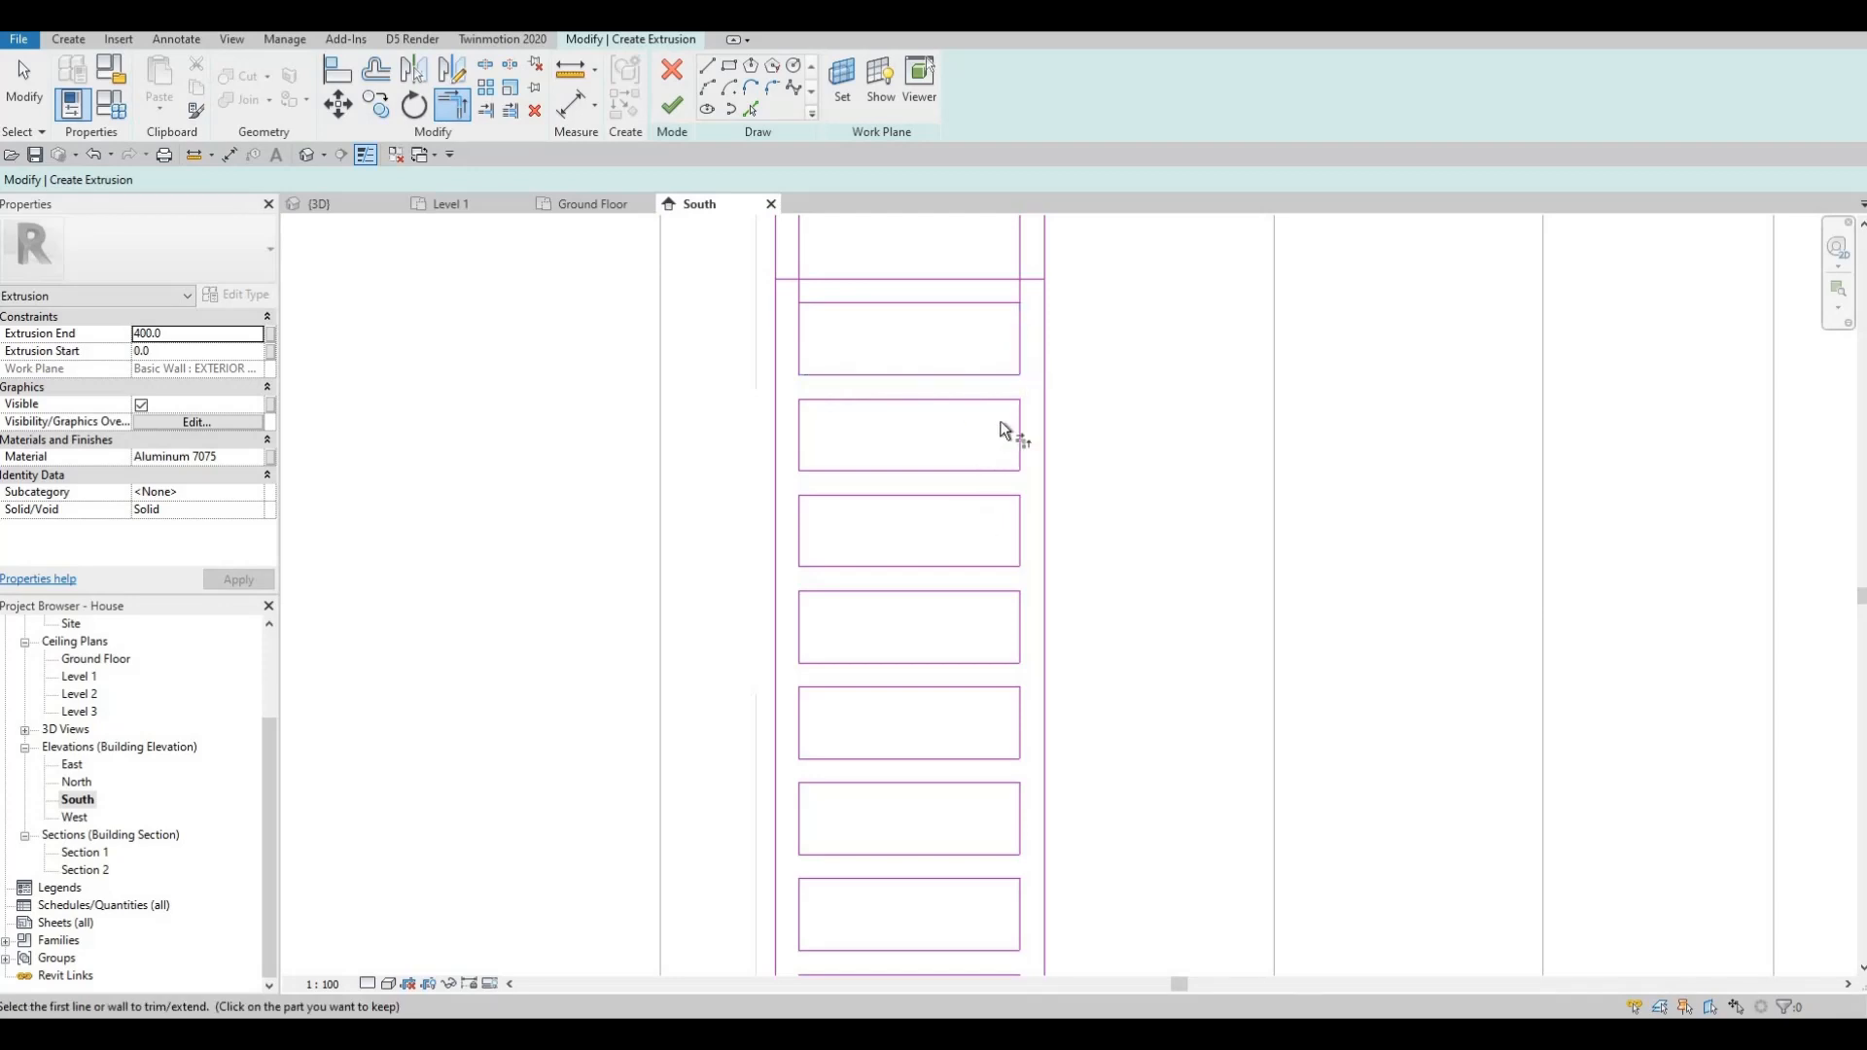
pyautogui.moveTo(1002, 382); pyautogui.dragTo(999, 422, button='middle')
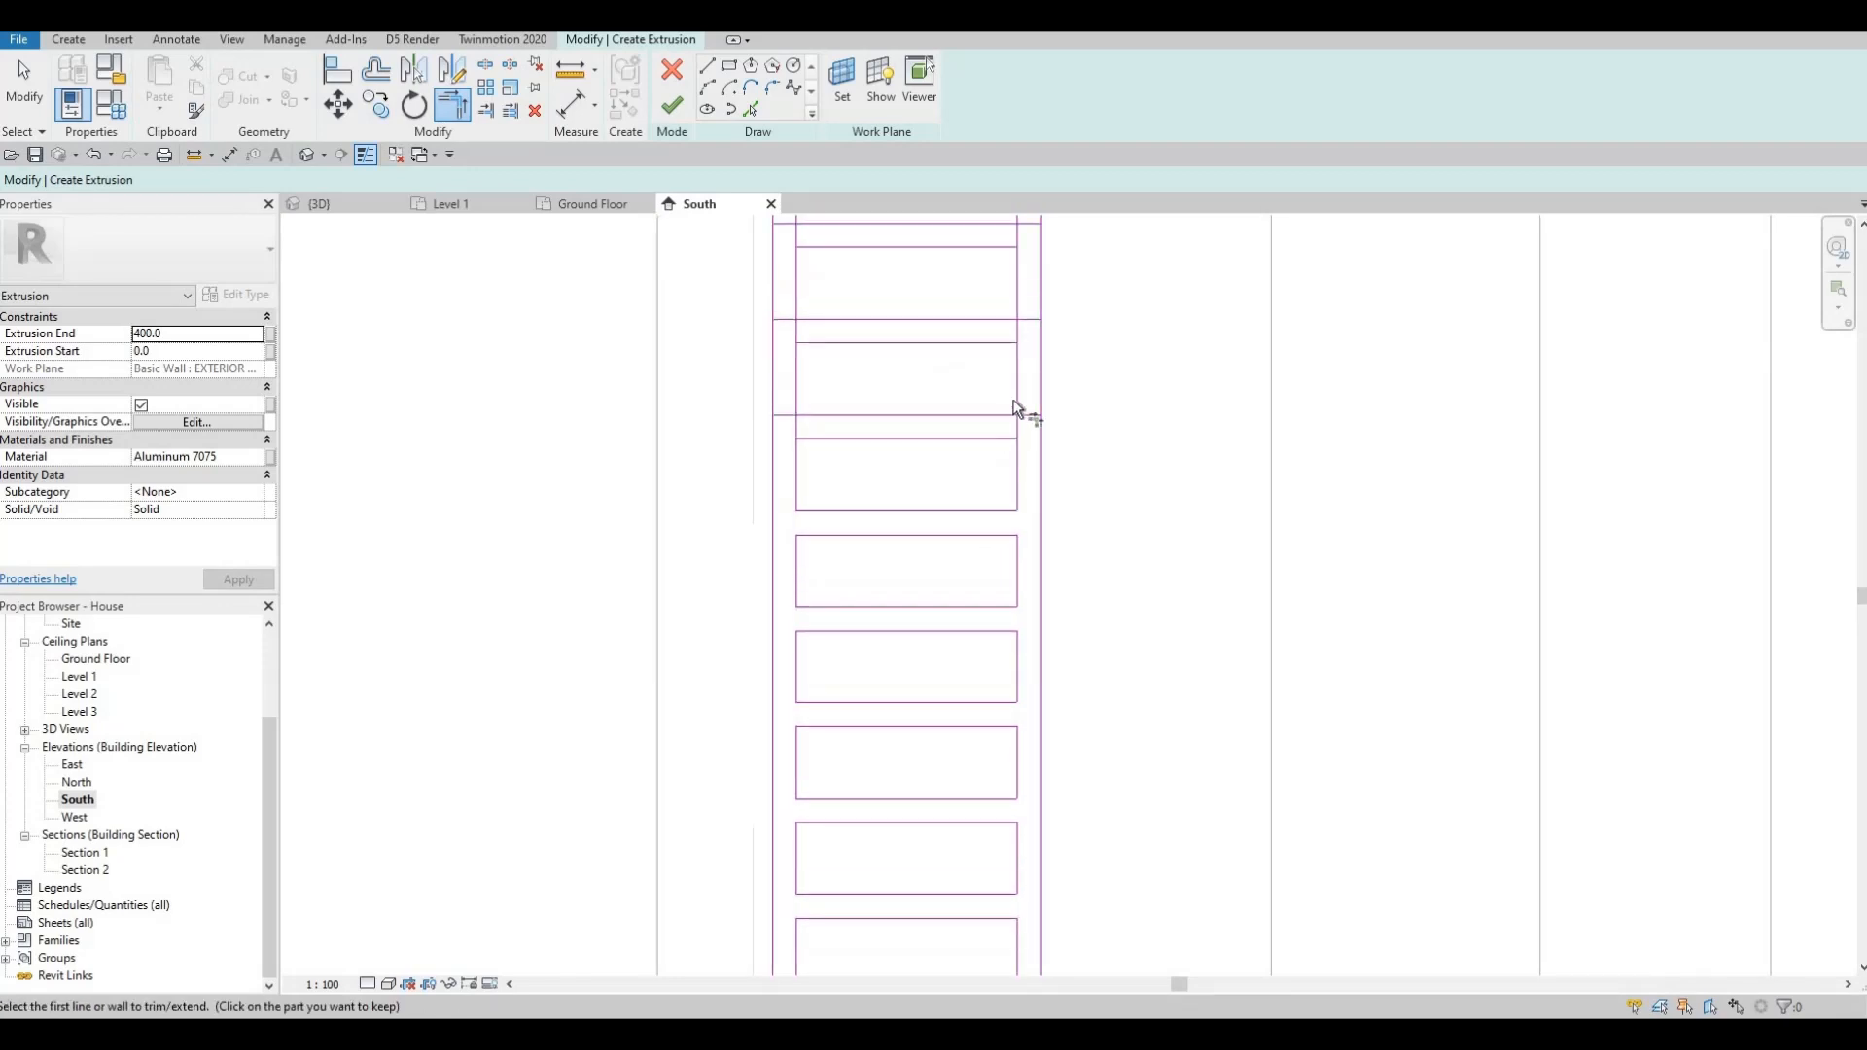
# - Trim the frame's top three openings into closed rectangles and finish the extrusion sketch
pyautogui.click(798, 385)
pyautogui.click(812, 318)
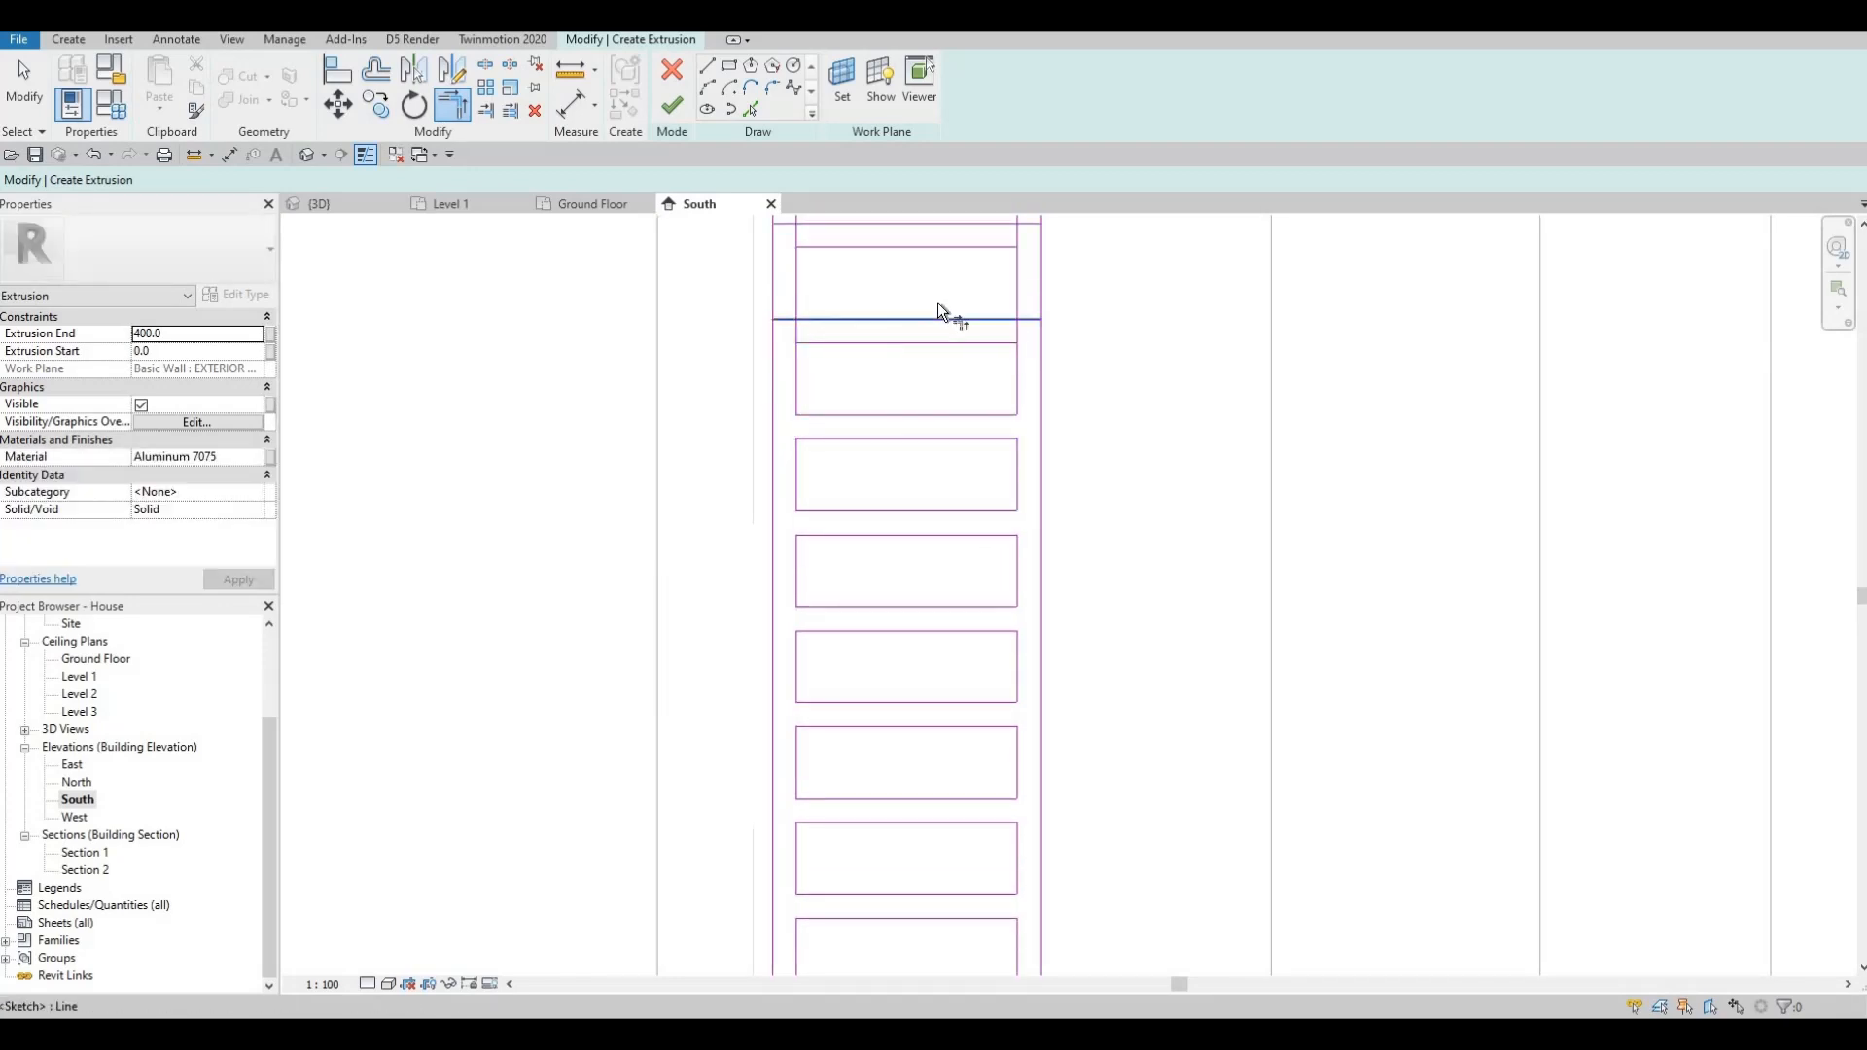
pyautogui.click(1018, 307)
pyautogui.moveTo(1022, 301)
pyautogui.mouseDown(button='middle')
pyautogui.moveTo(959, 567)
pyautogui.moveTo(950, 767)
pyautogui.moveTo(996, 522)
pyautogui.mouseUp(button='middle')
pyautogui.click(872, 512)
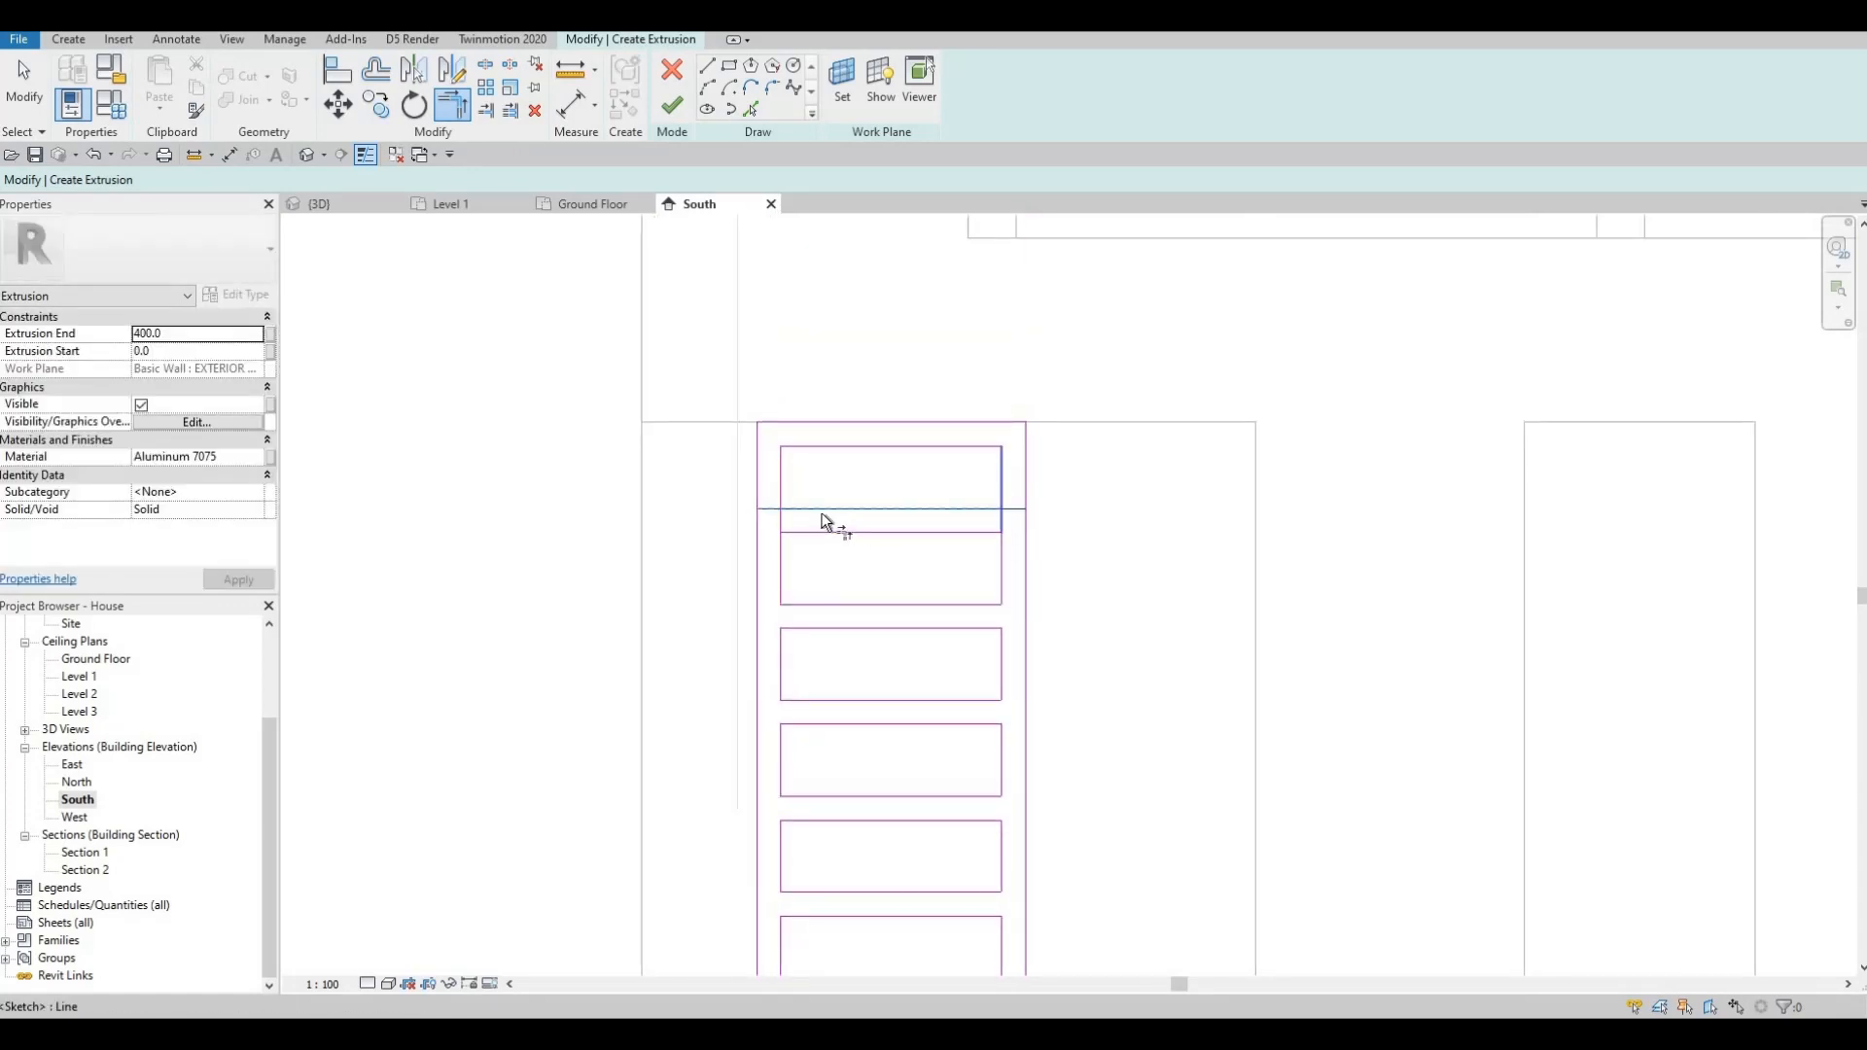
pyautogui.click(780, 496)
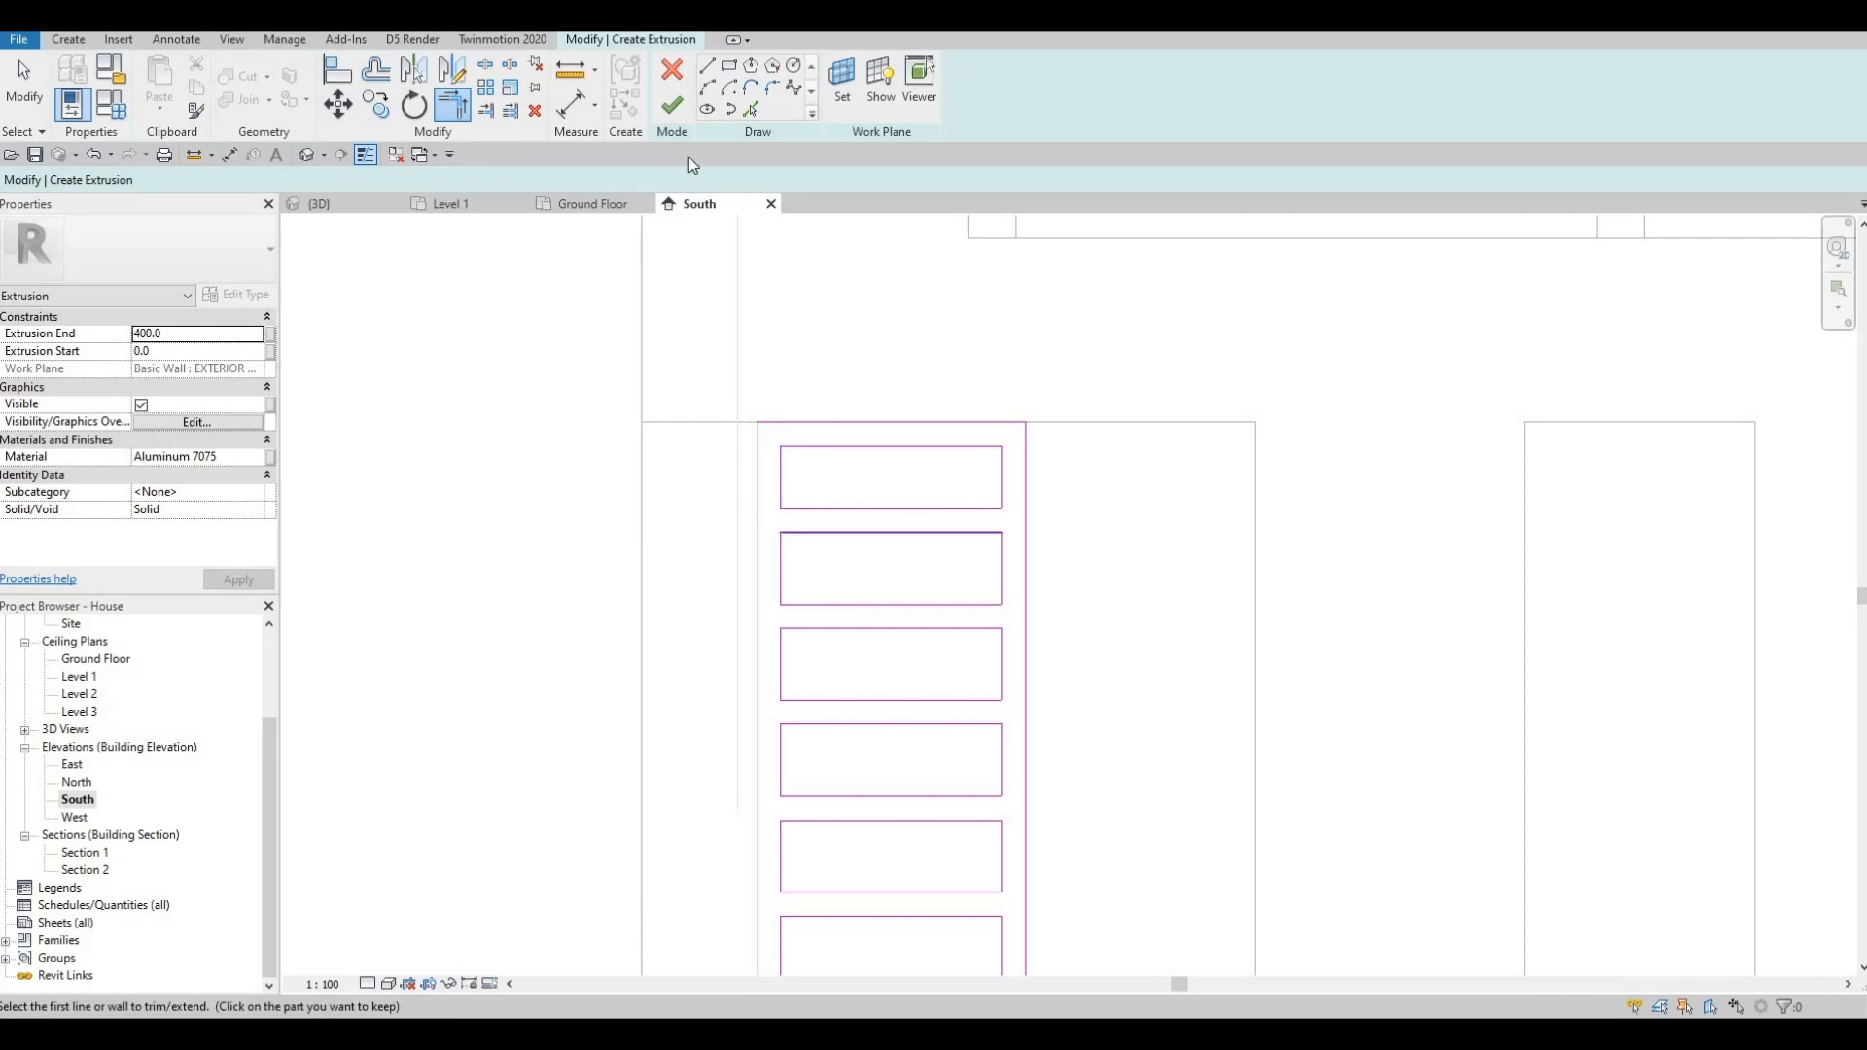
pyautogui.click(679, 105)
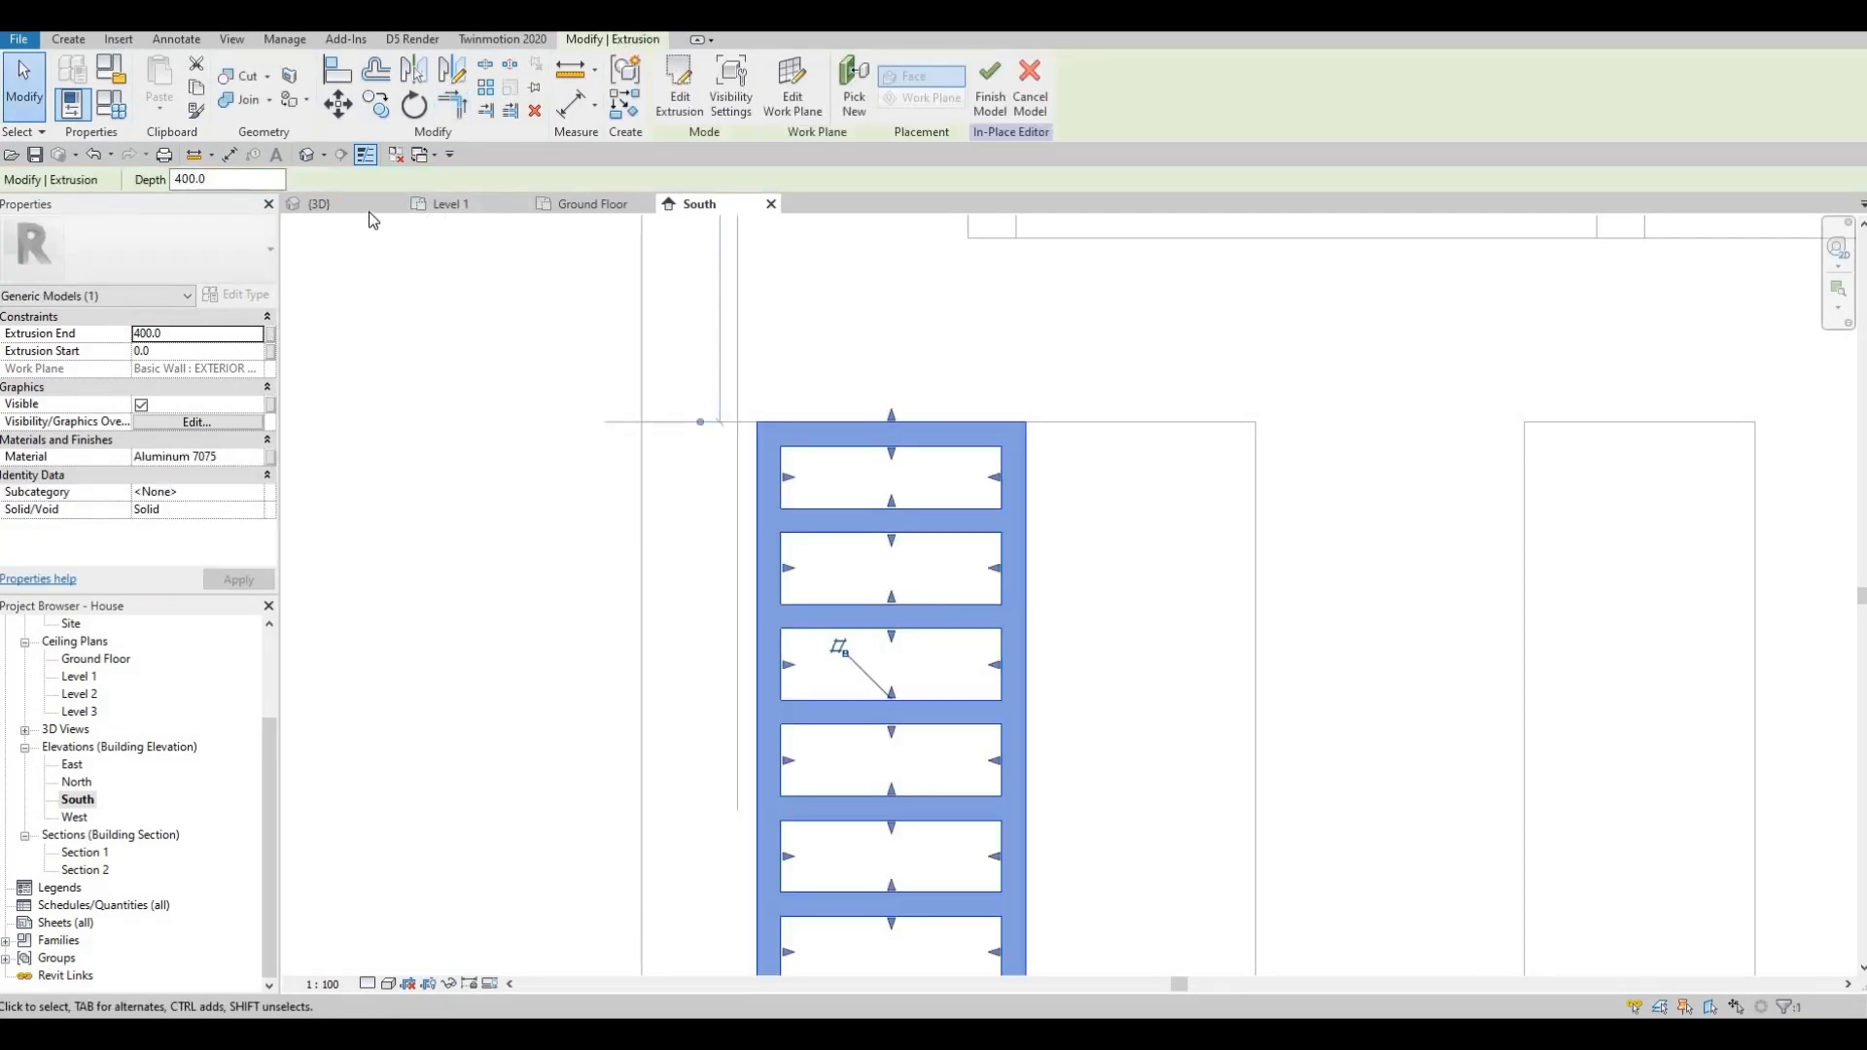
# - In the 3D view, stretch the frame's back and front faces into the slot so the extrusion starts at -200 and ends at -80
pyautogui.click(319, 203)
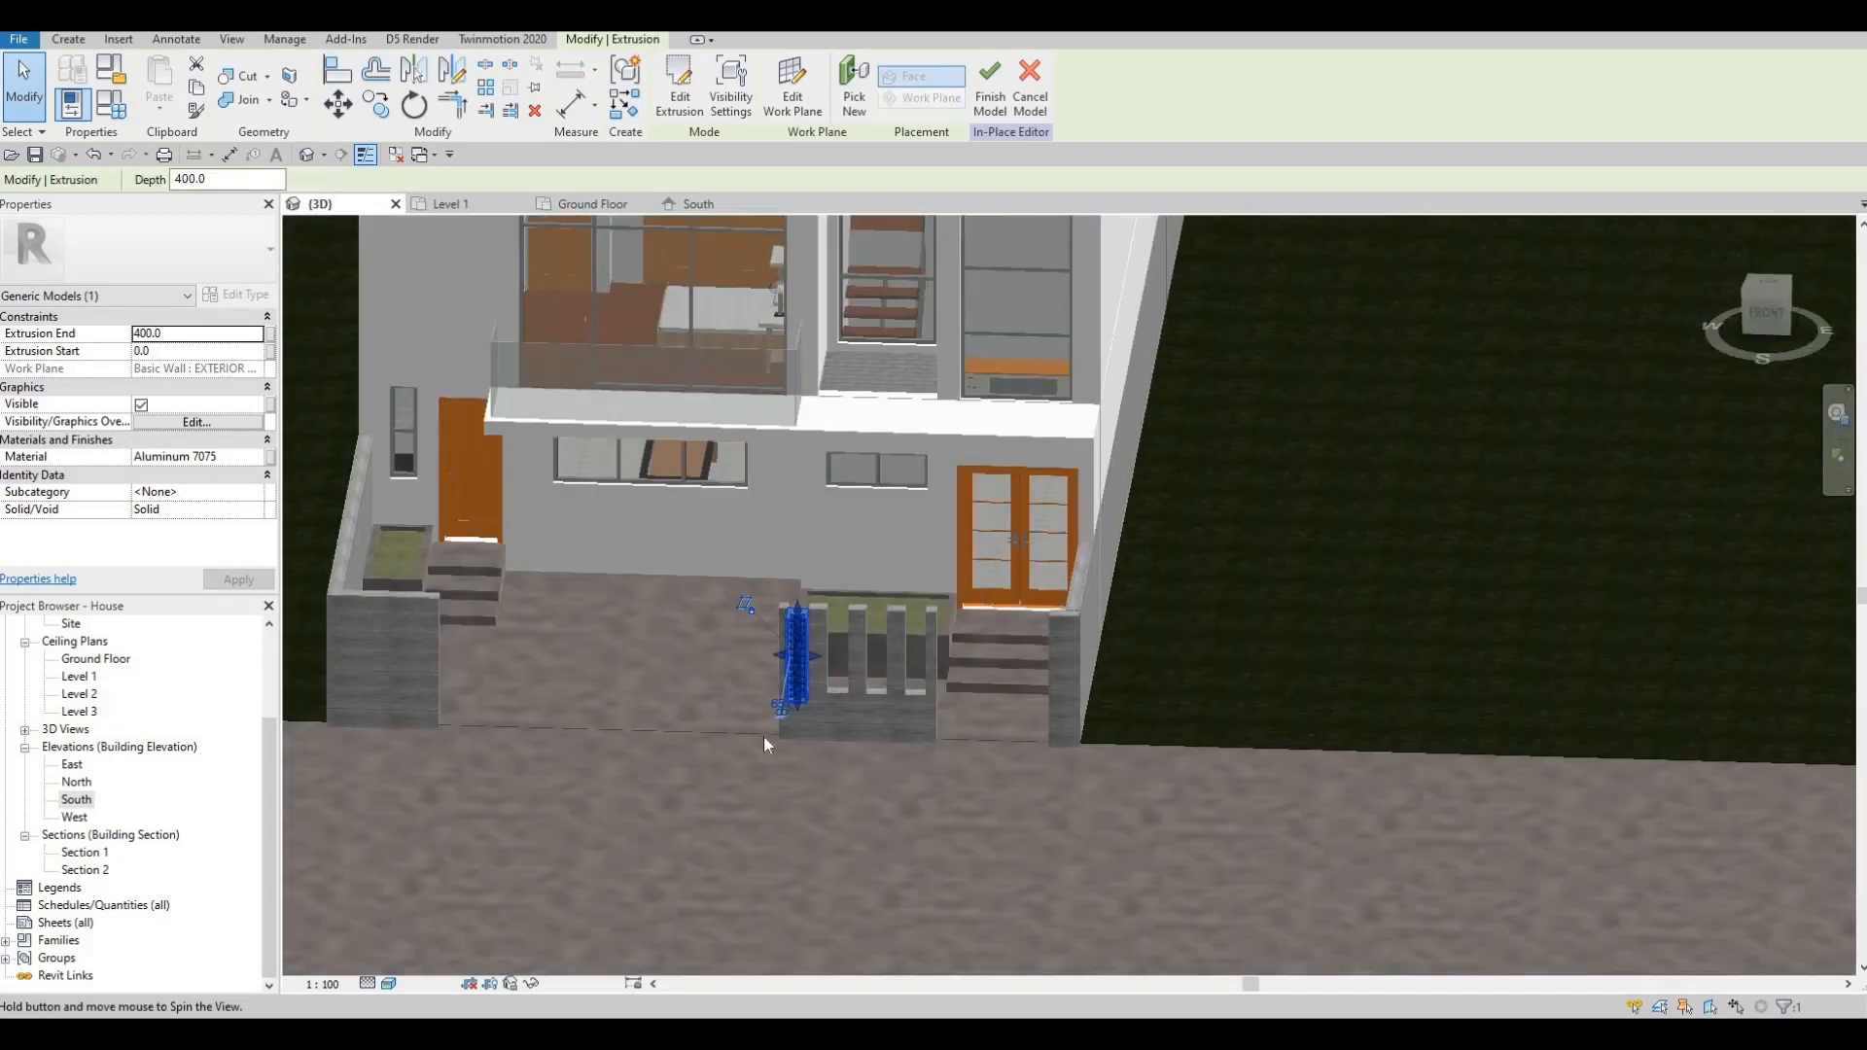
pyautogui.keyDown('shift'); pyautogui.moveTo(762, 738); pyautogui.dragTo(799, 539, button='middle'); pyautogui.keyUp('shift')
pyautogui.scroll(5, 819, 486)
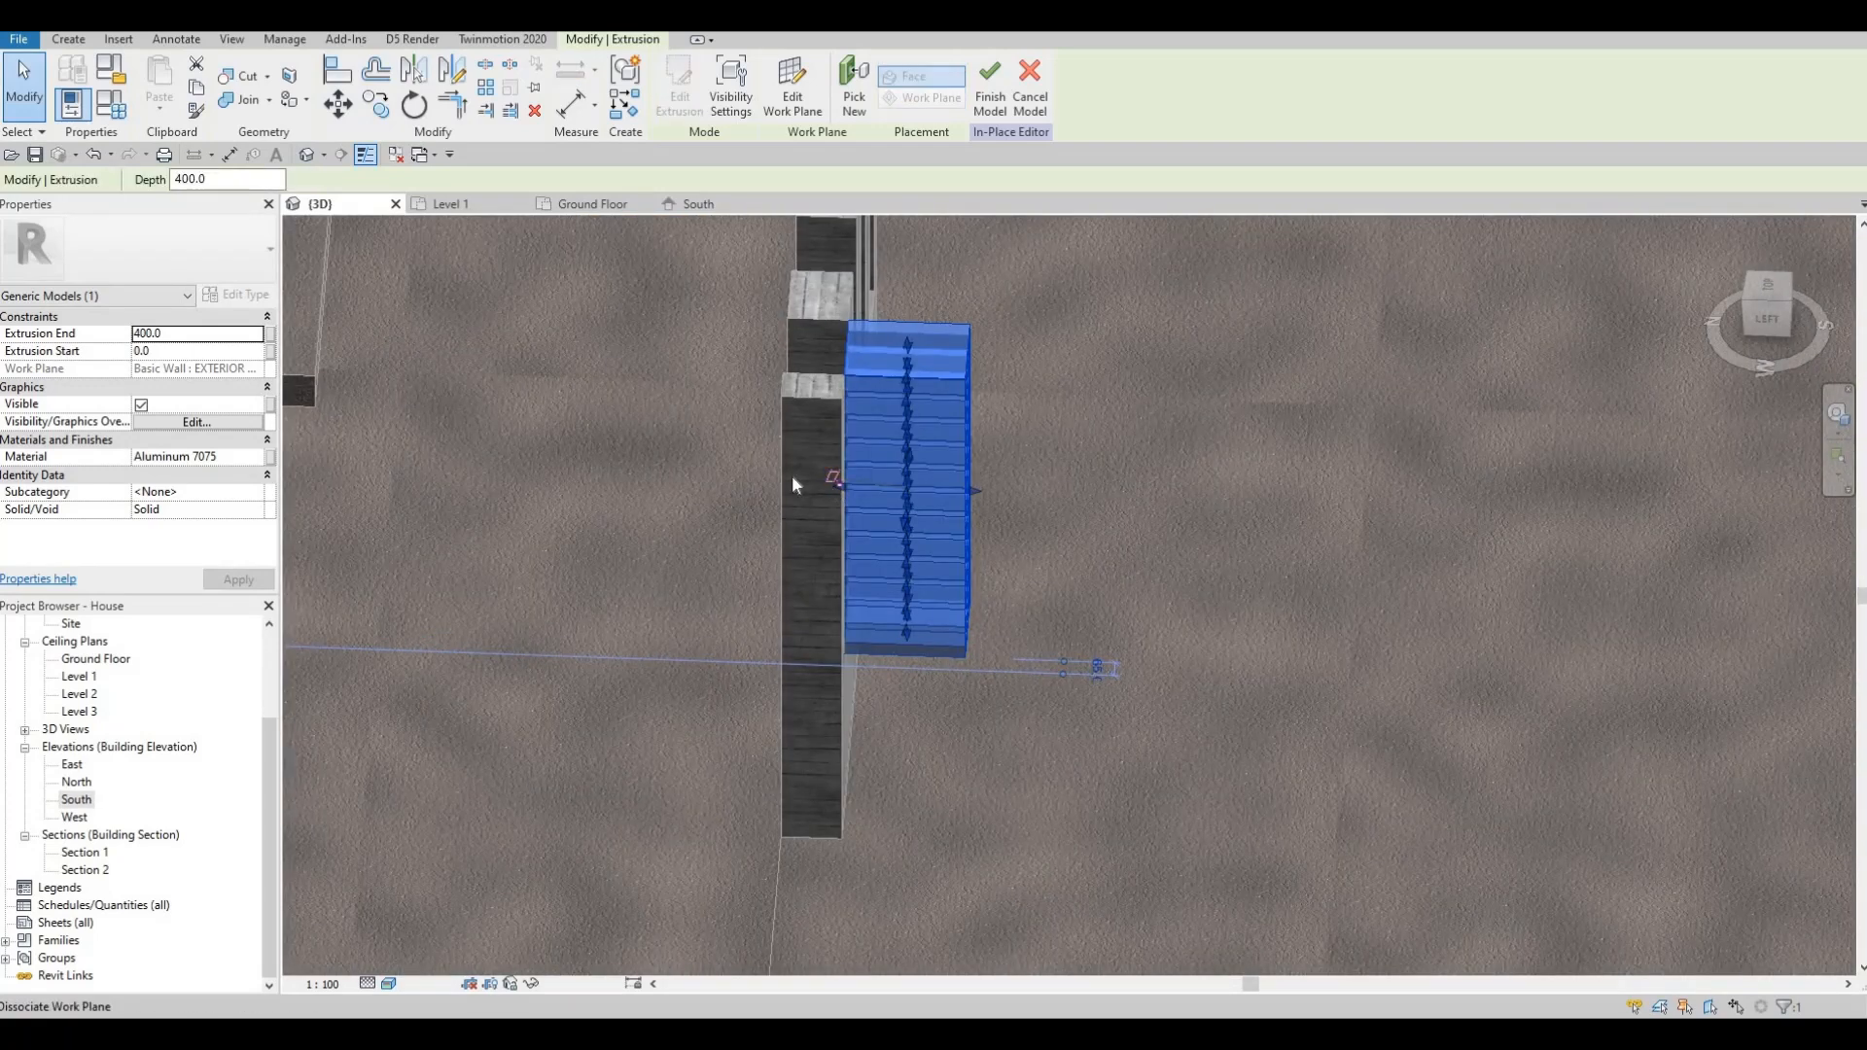
pyautogui.press('Escape')
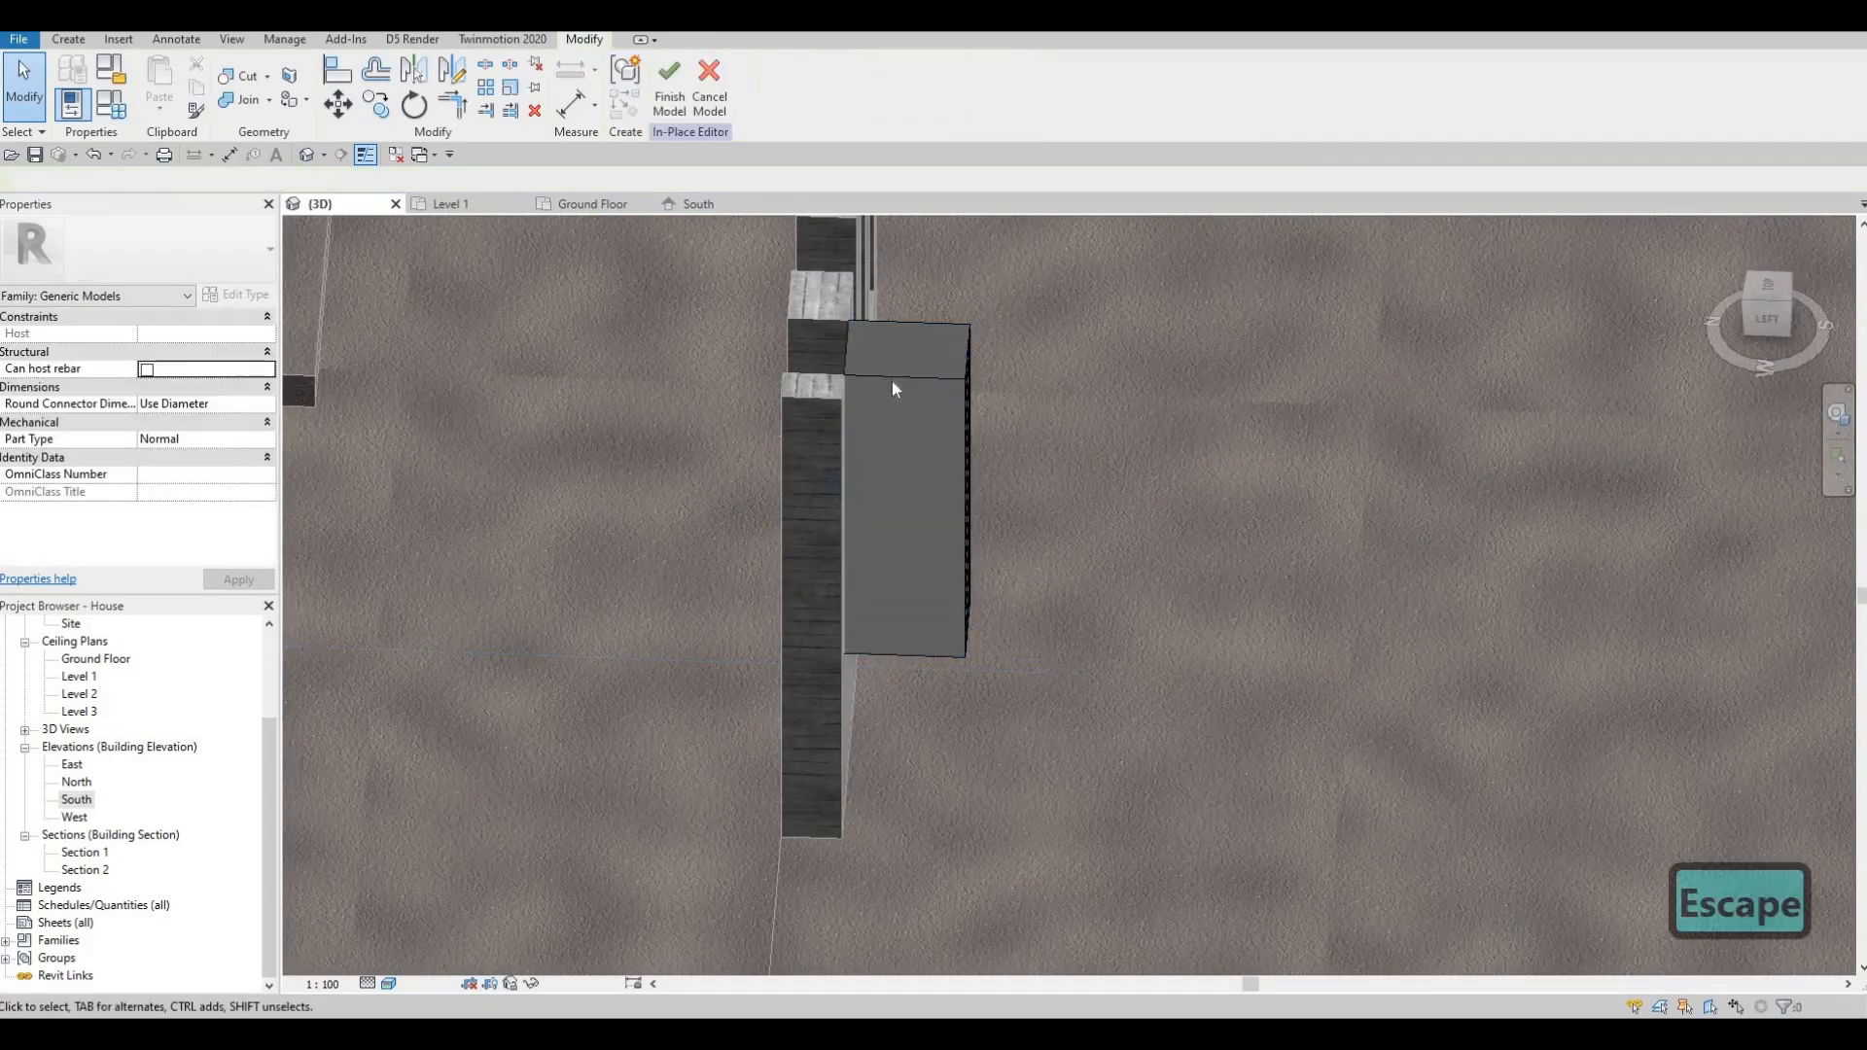
pyautogui.keyDown('shift'); pyautogui.moveTo(891, 381); pyautogui.dragTo(850, 432, button='middle'); pyautogui.keyUp('shift')
pyautogui.click(846, 467)
pyautogui.scroll(3, 836, 525)
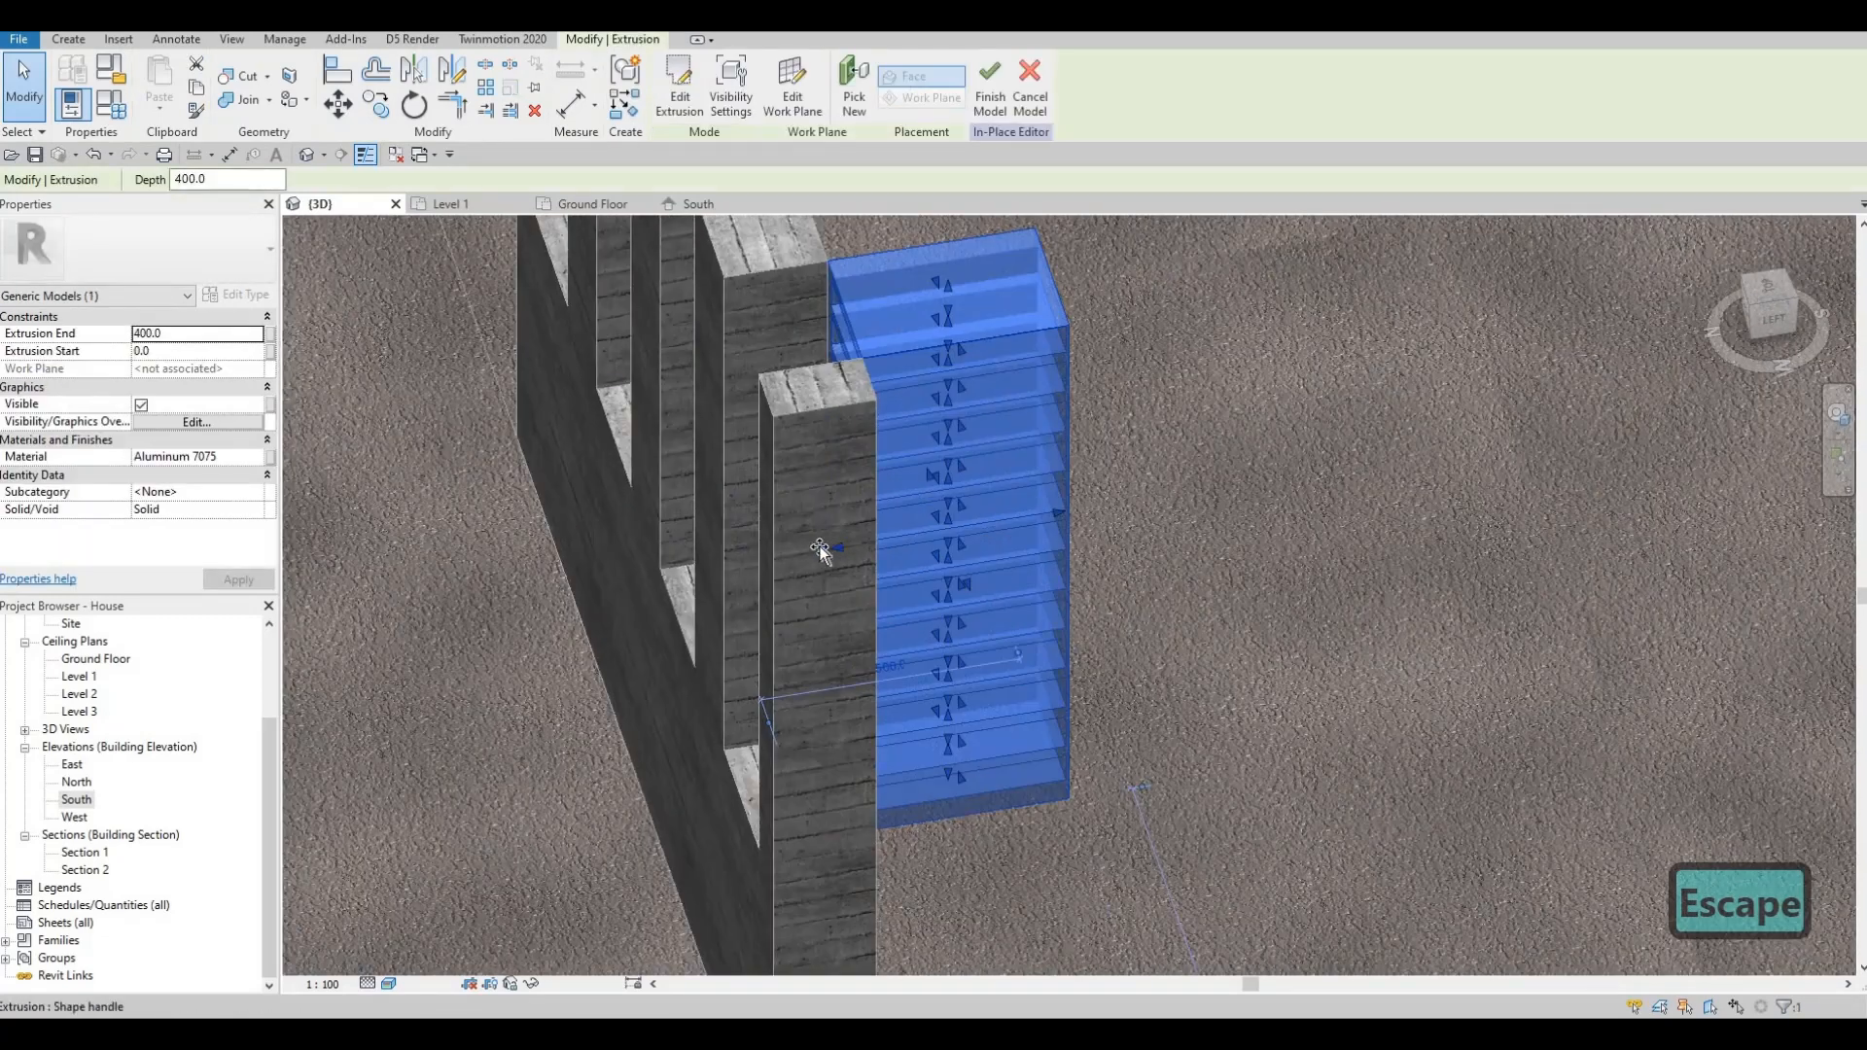
pyautogui.moveTo(819, 546); pyautogui.dragTo(1016, 550)
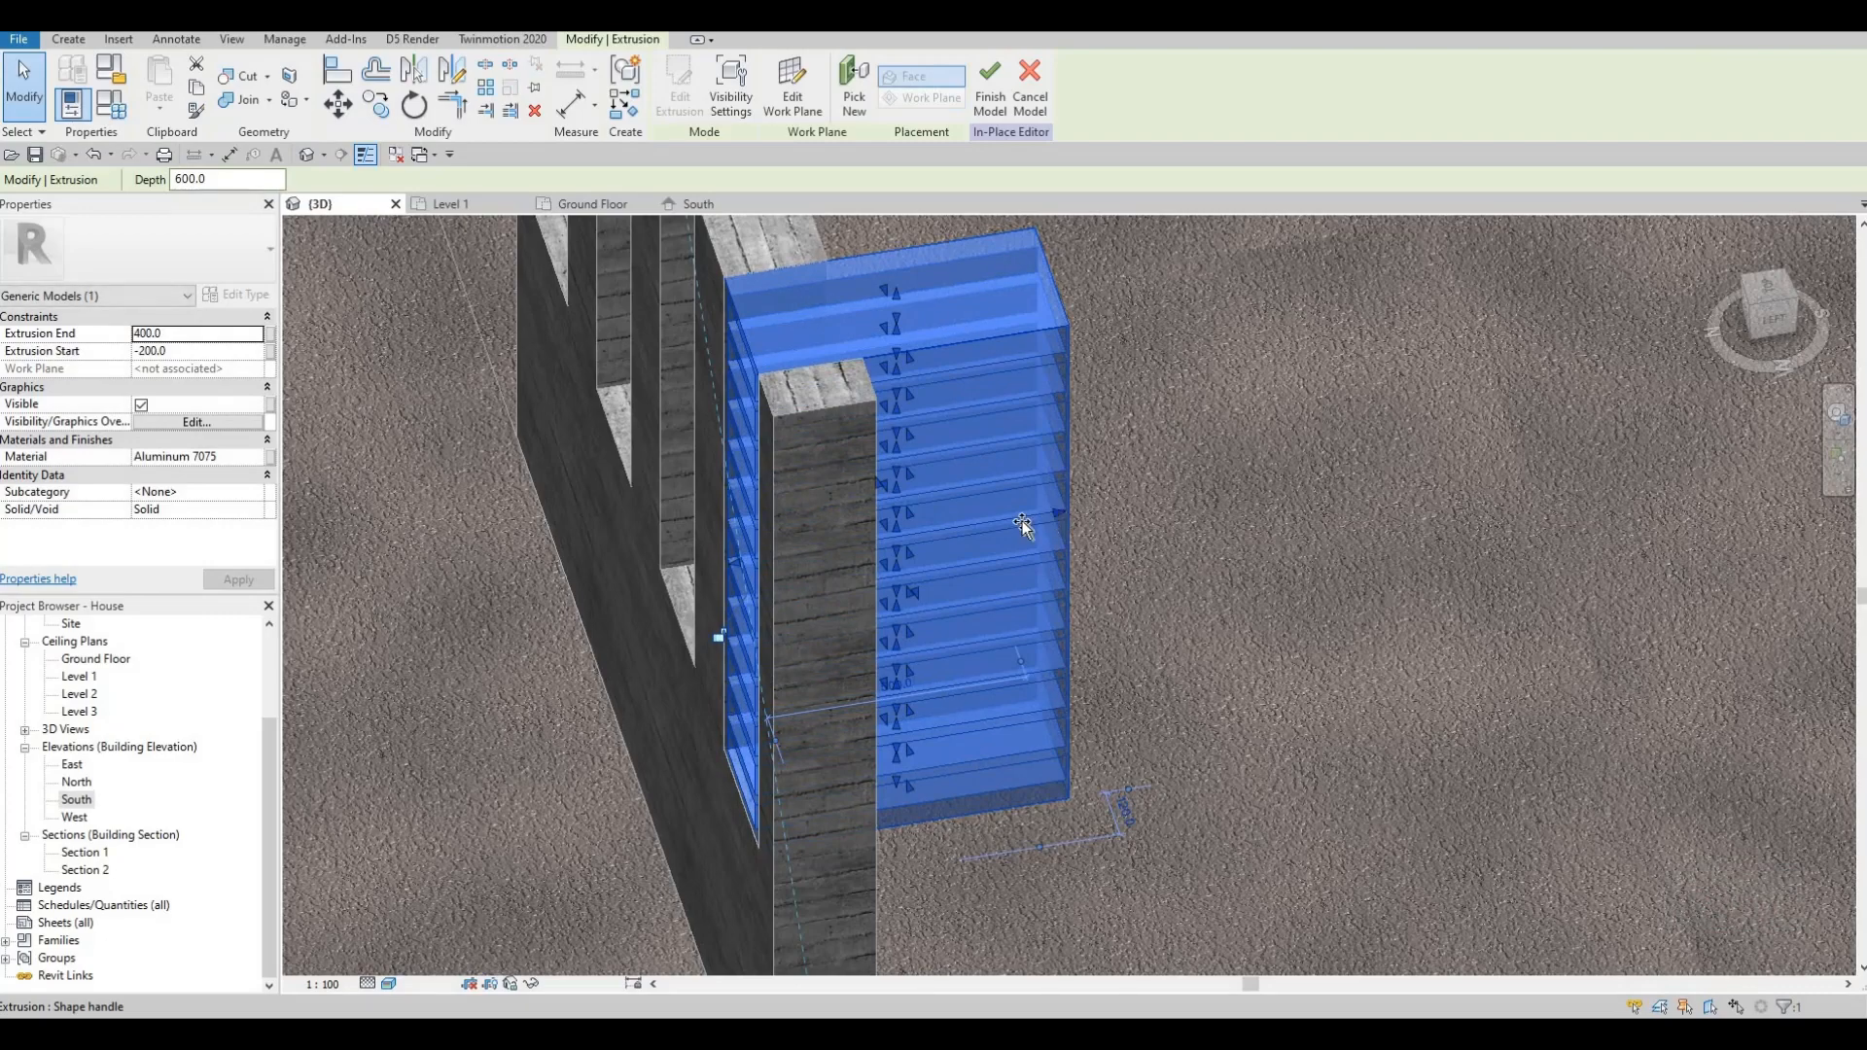
pyautogui.moveTo(860, 560); pyautogui.dragTo(646, 584)
pyautogui.keyDown('shift'); pyautogui.moveTo(646, 584); pyautogui.dragTo(480, 226, button='middle'); pyautogui.keyUp('shift')
pyautogui.press('Escape')
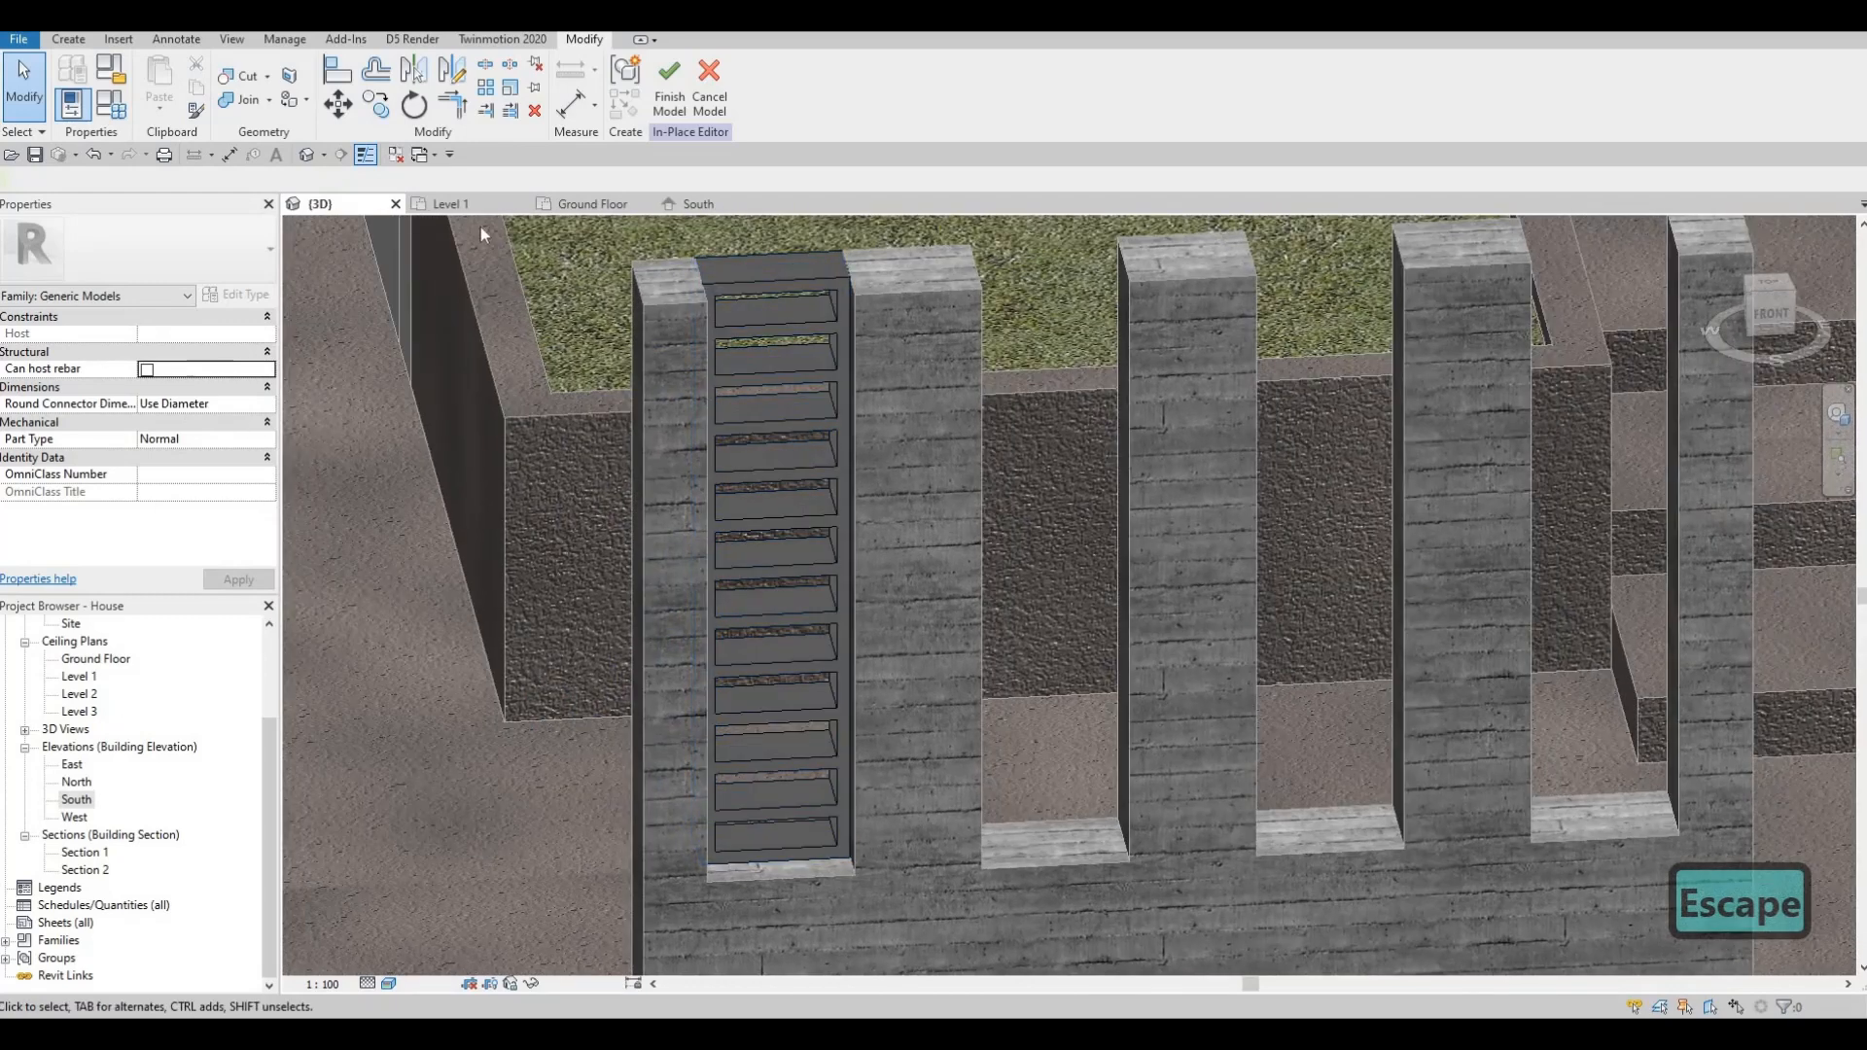
# - Copy the finished frame from the first slot into the other three wall slots in the South elevation
pyautogui.click(698, 203)
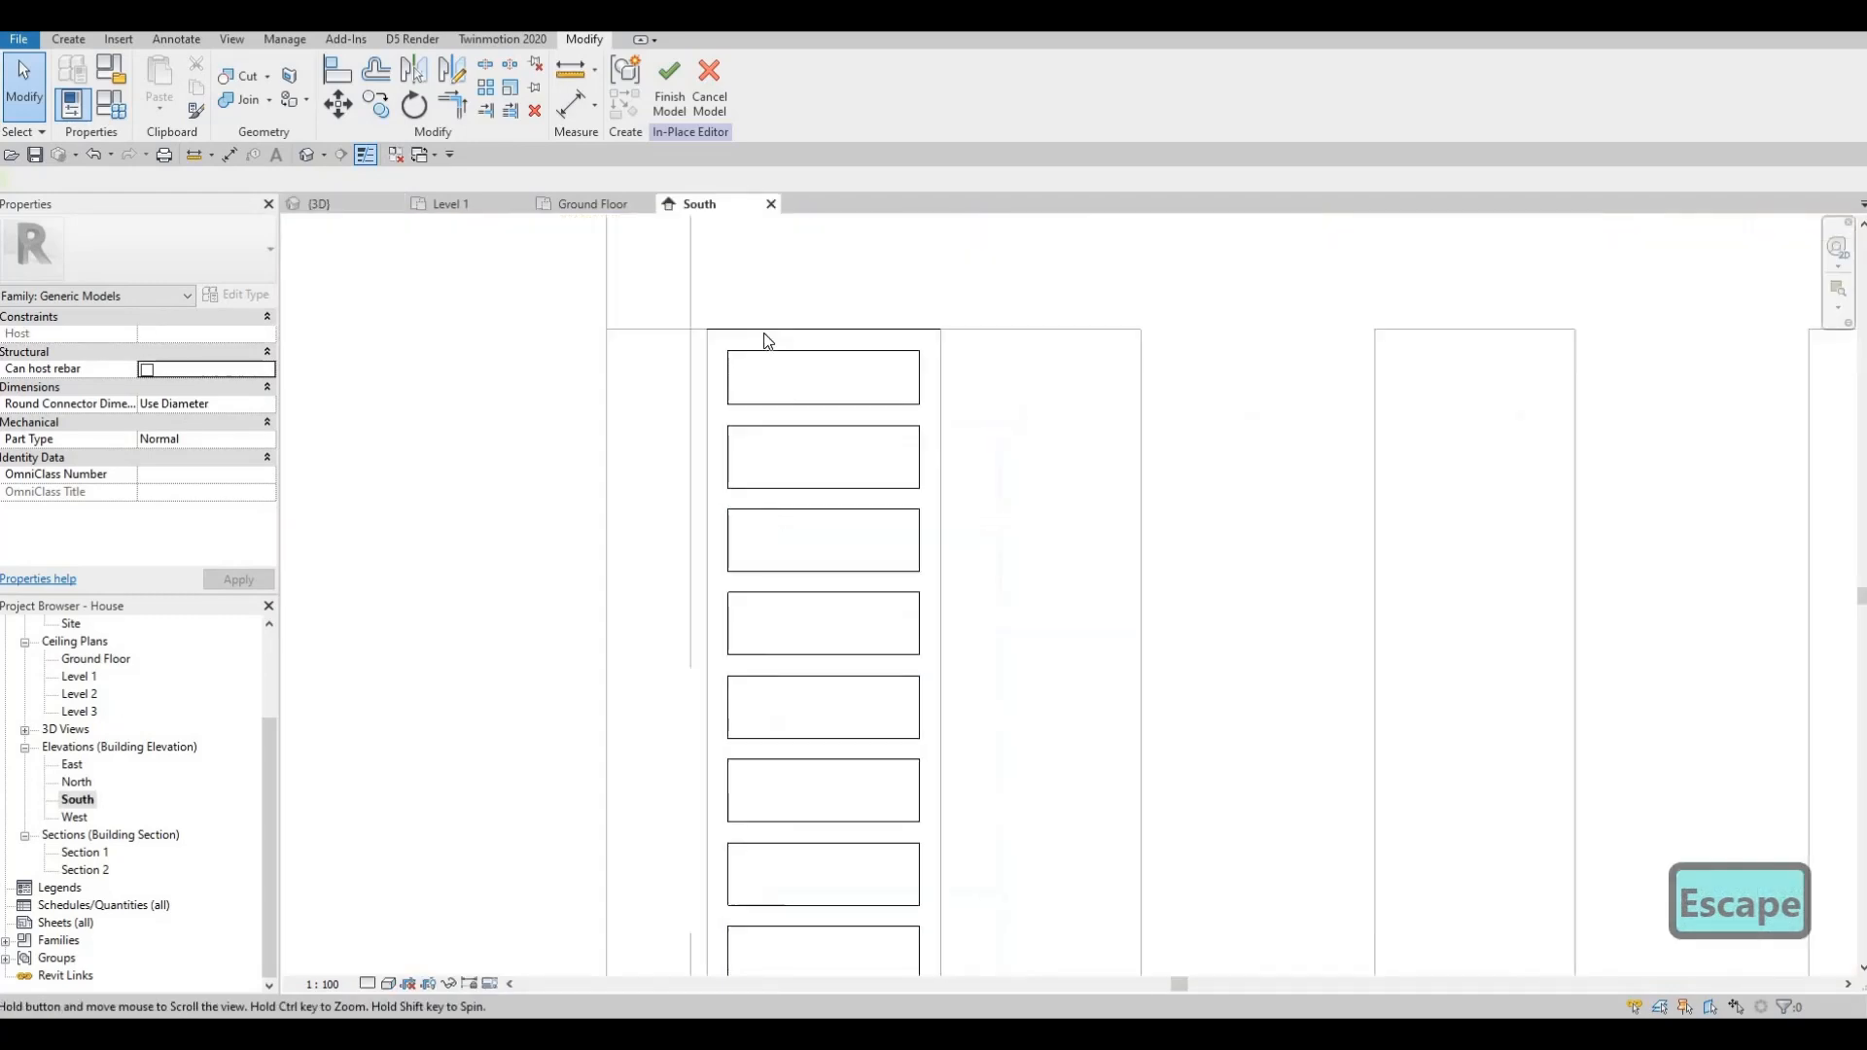
pyautogui.scroll(-3, 769, 340)
pyautogui.click(783, 369)
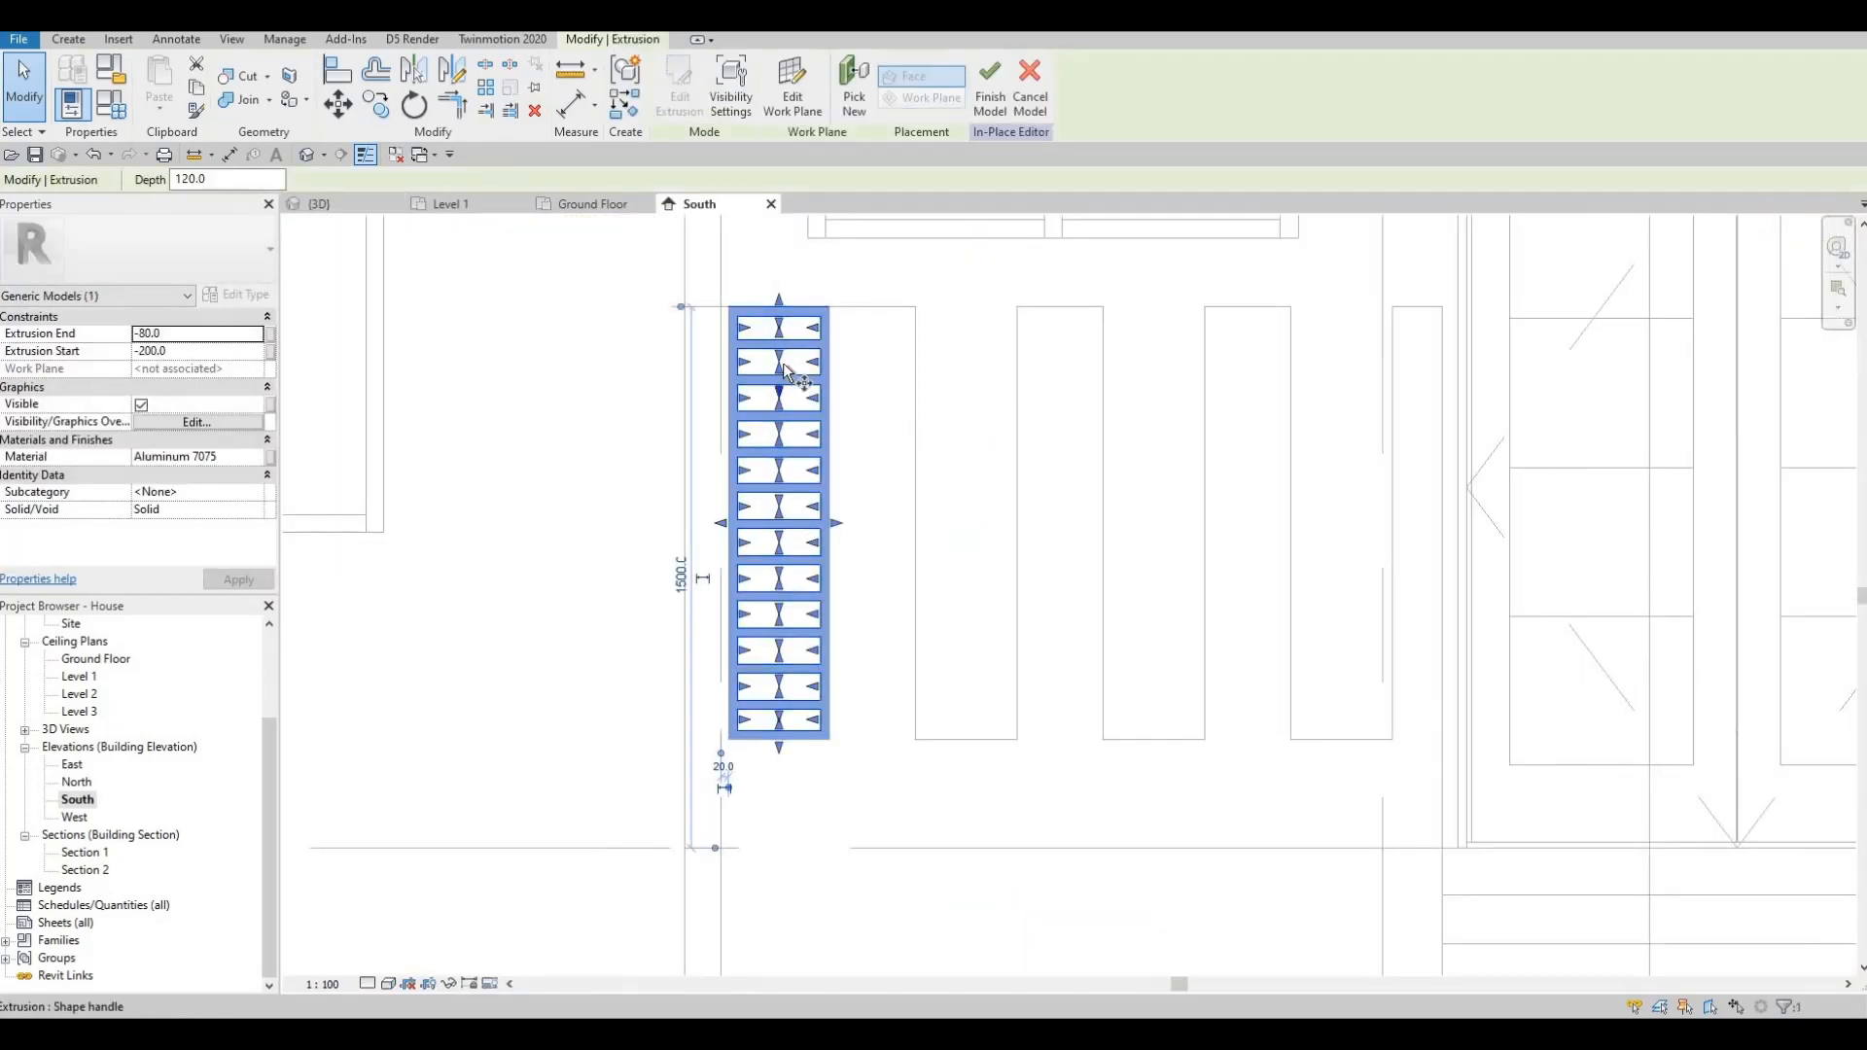
pyautogui.press('c')
pyautogui.press('o')
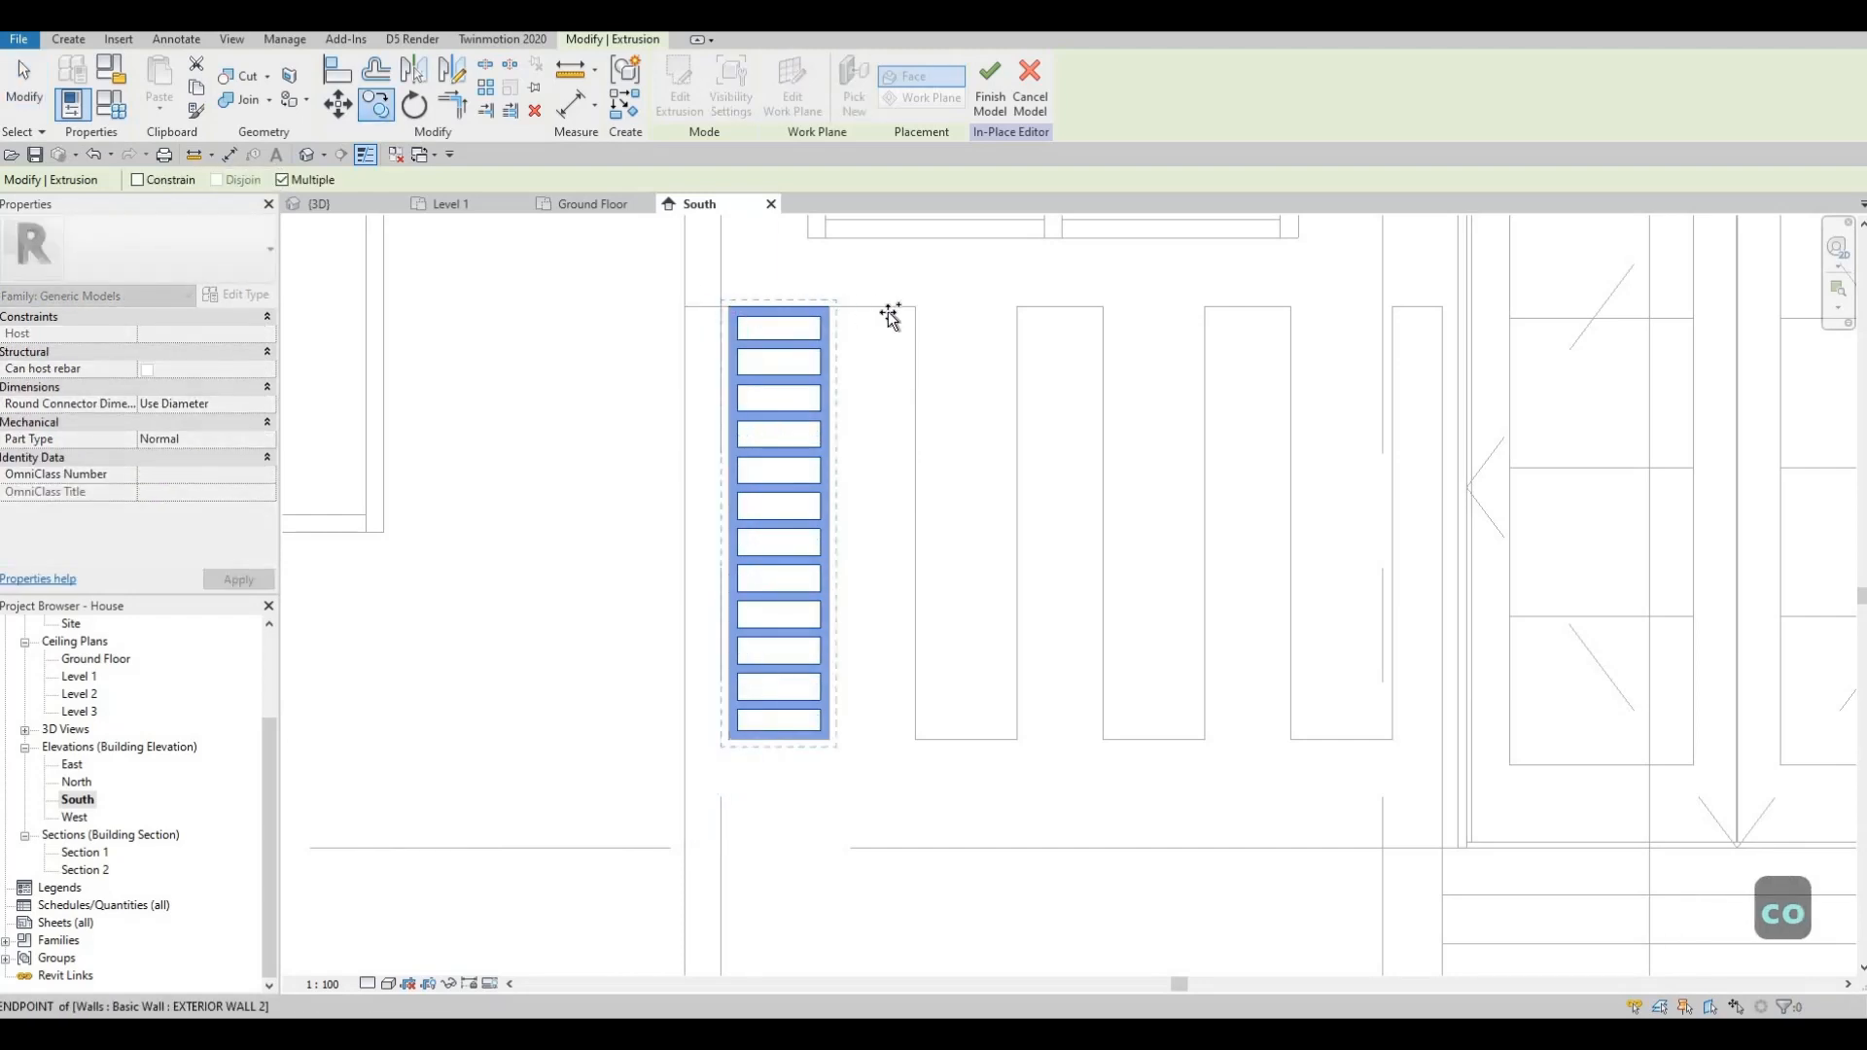
pyautogui.click(924, 309)
pyautogui.click(1113, 307)
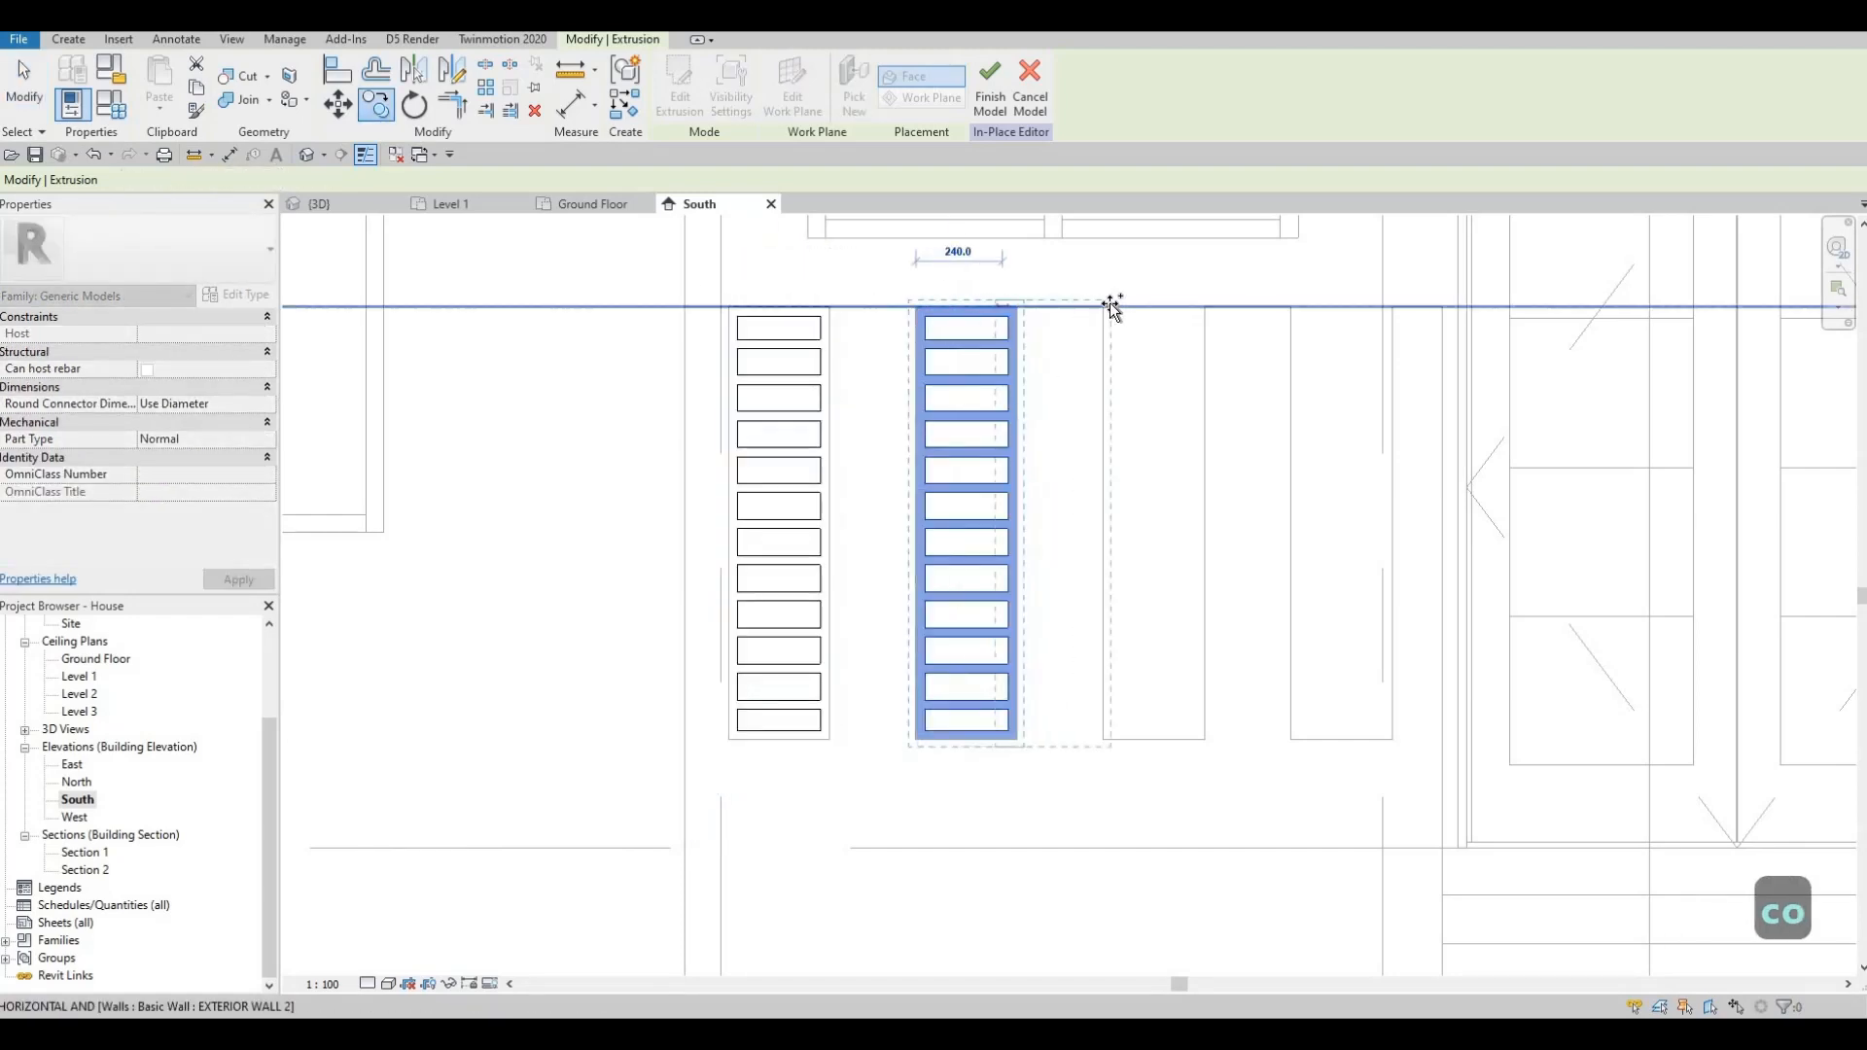
pyautogui.click(1106, 307)
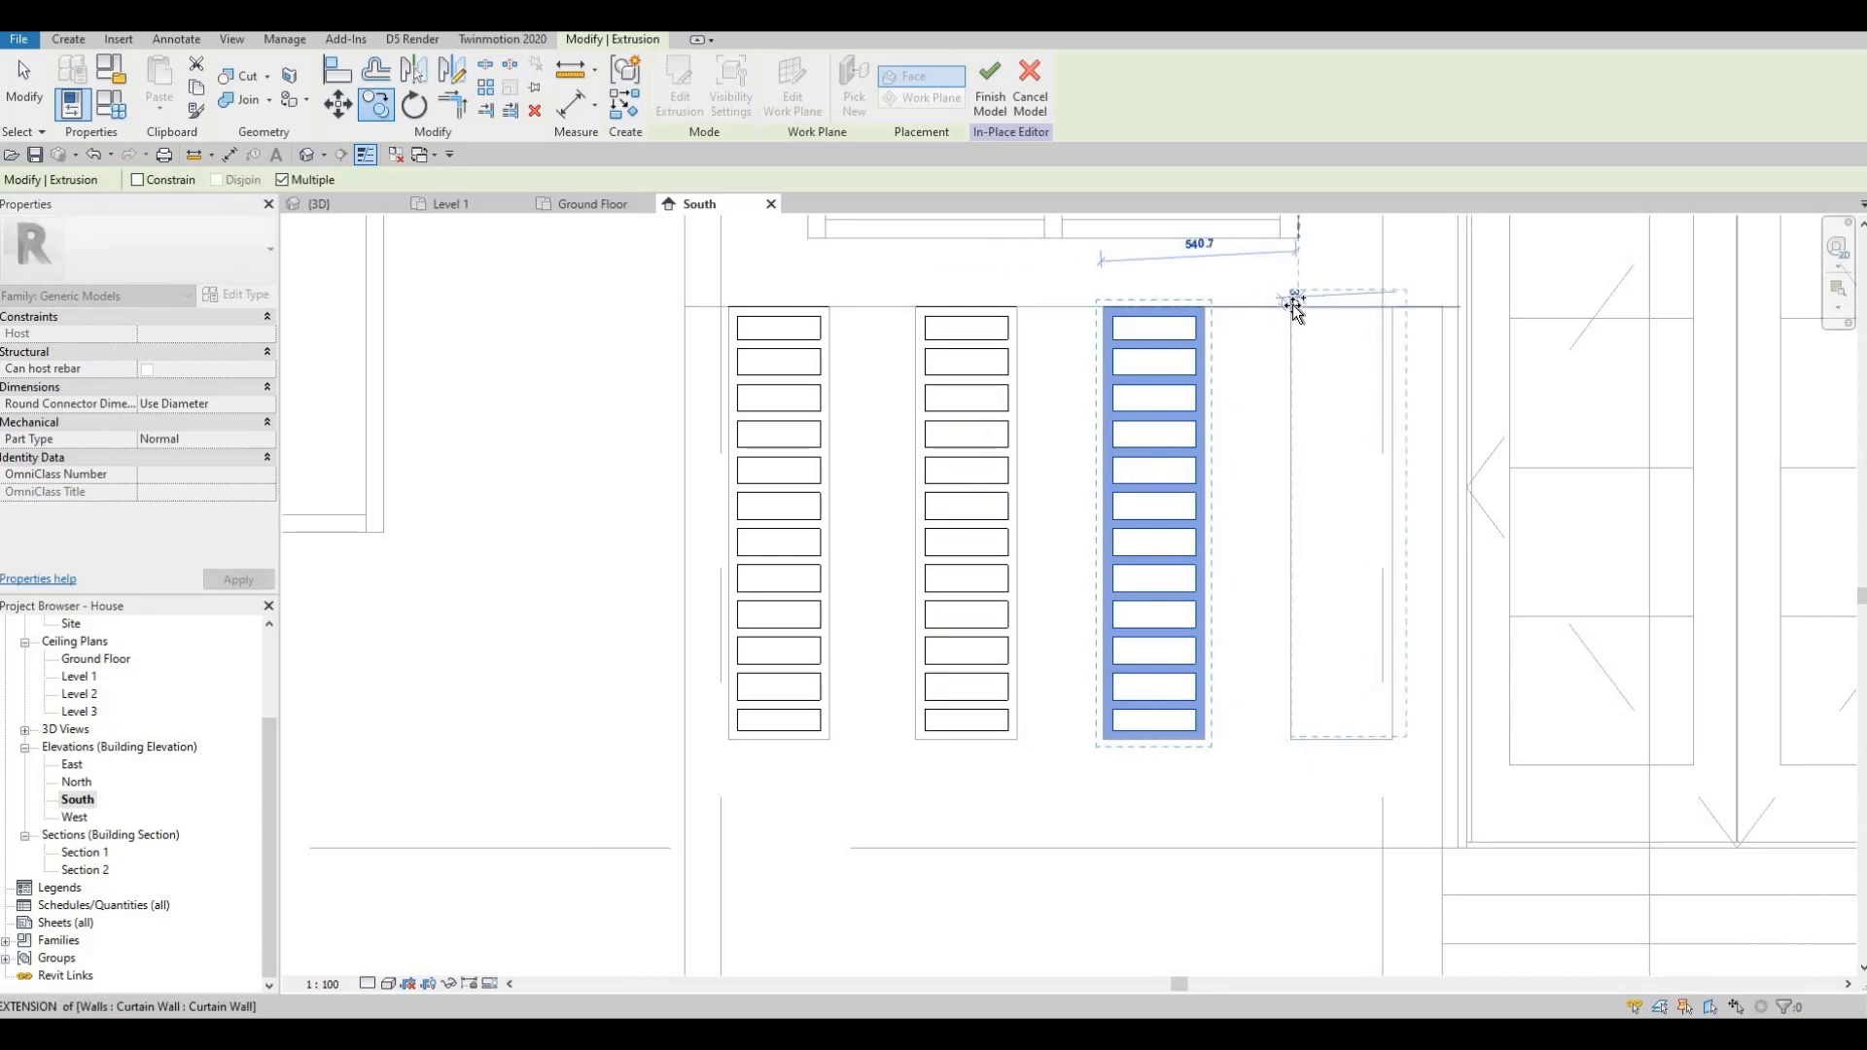
pyautogui.click(1291, 308)
pyautogui.scroll(-5, 1001, 522)
pyautogui.press('Escape')
pyautogui.press('Escape')
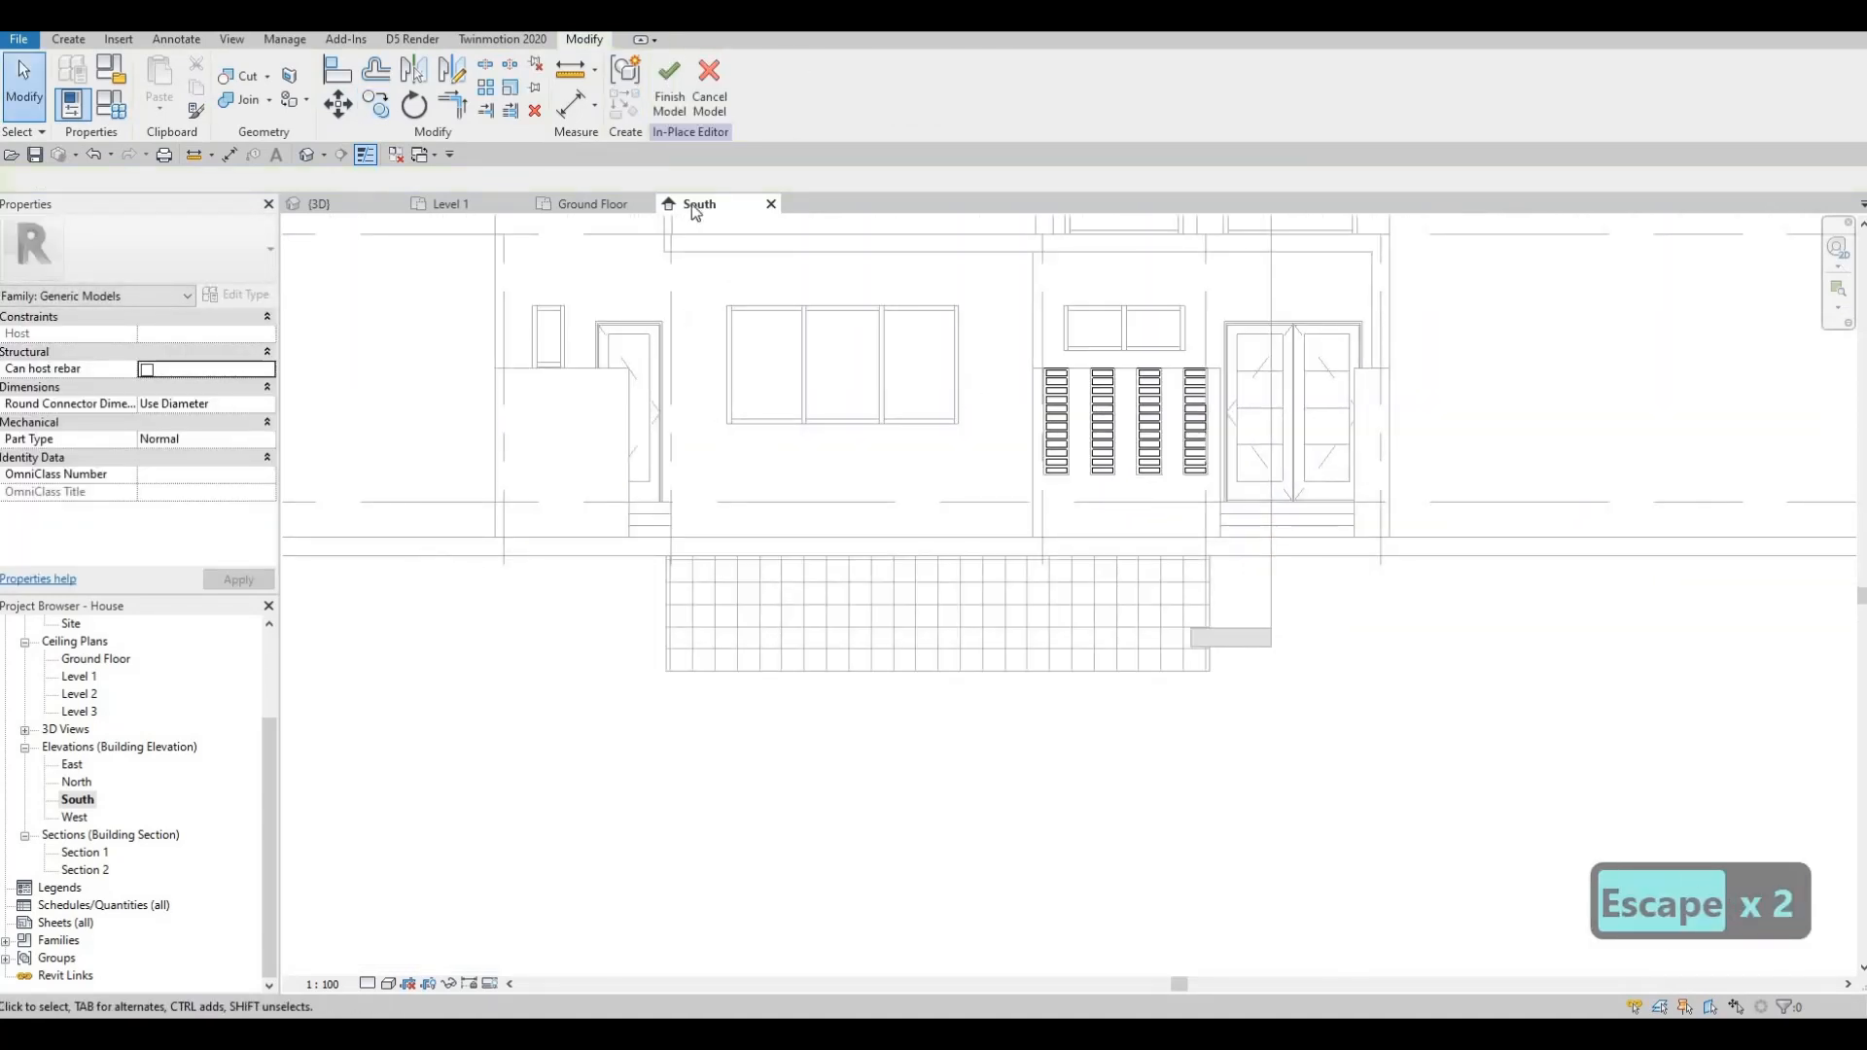
# - Finish the in-place model and check the four slot frames in the 3D view
pyautogui.click(669, 88)
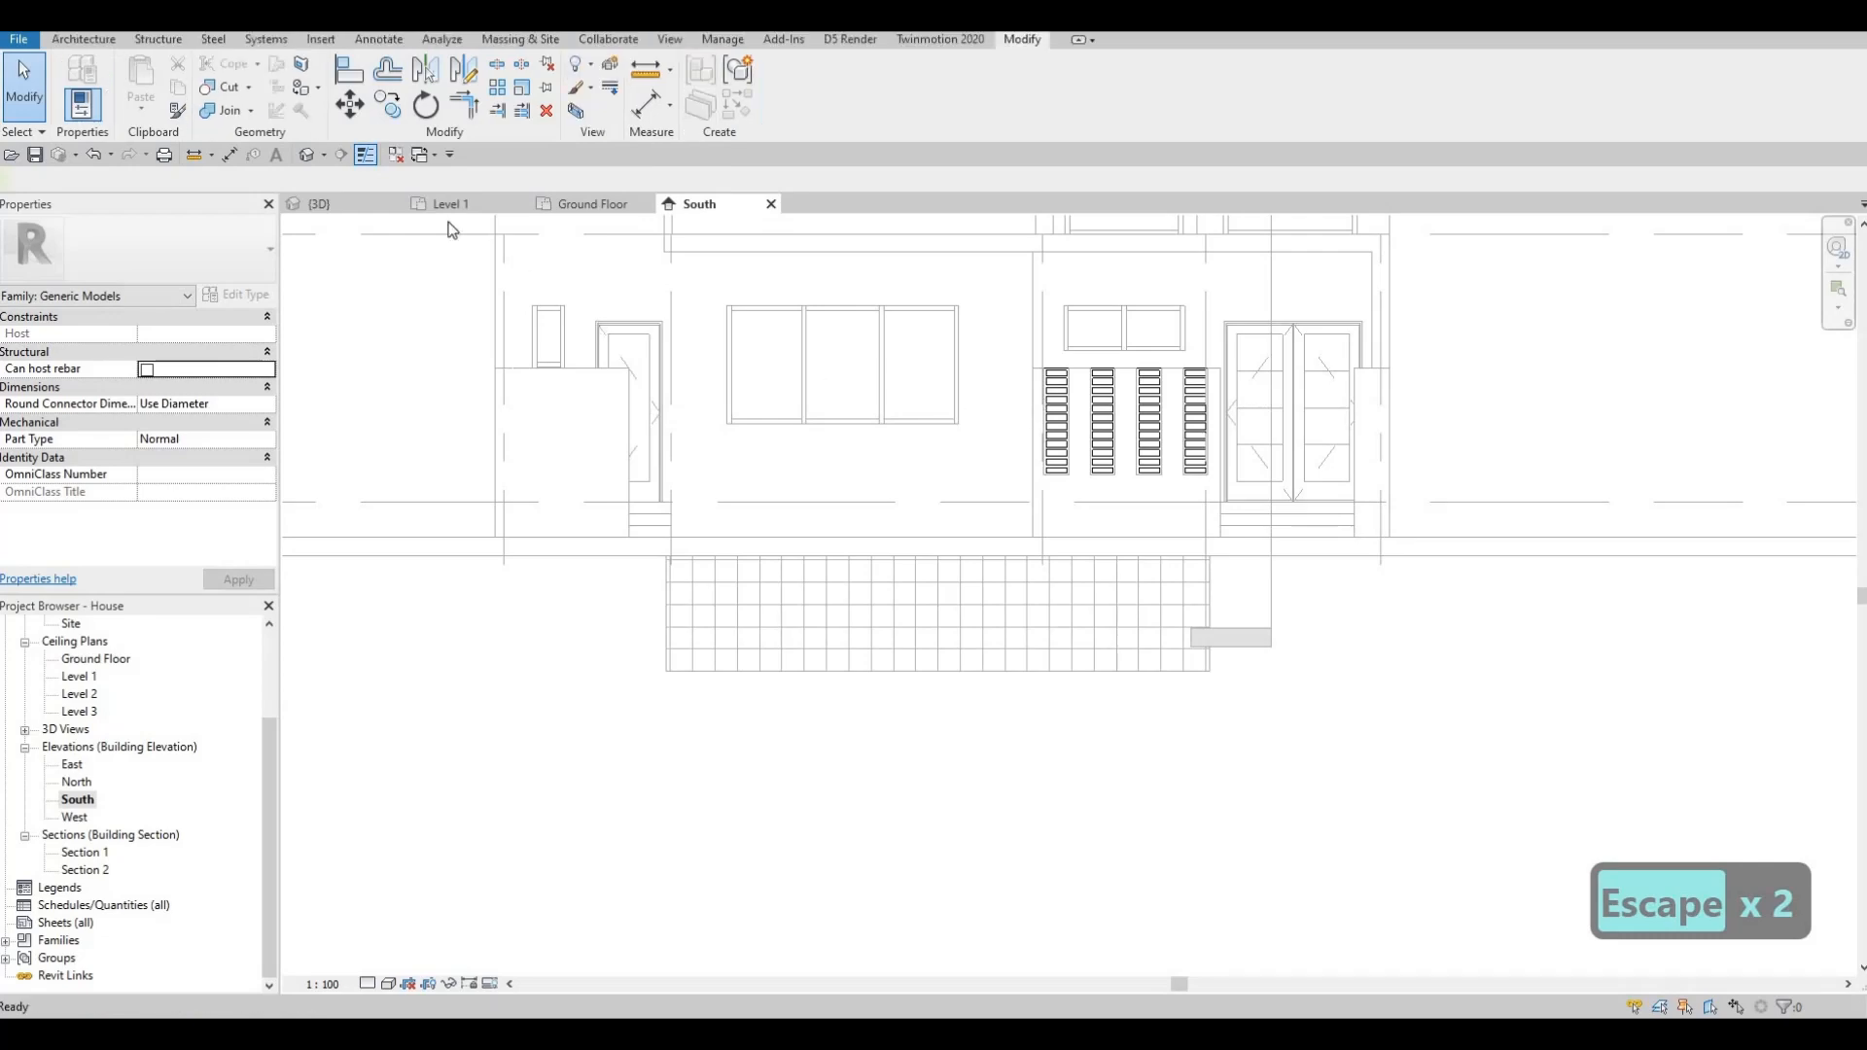
pyautogui.click(347, 204)
pyautogui.scroll(-5, 934, 496)
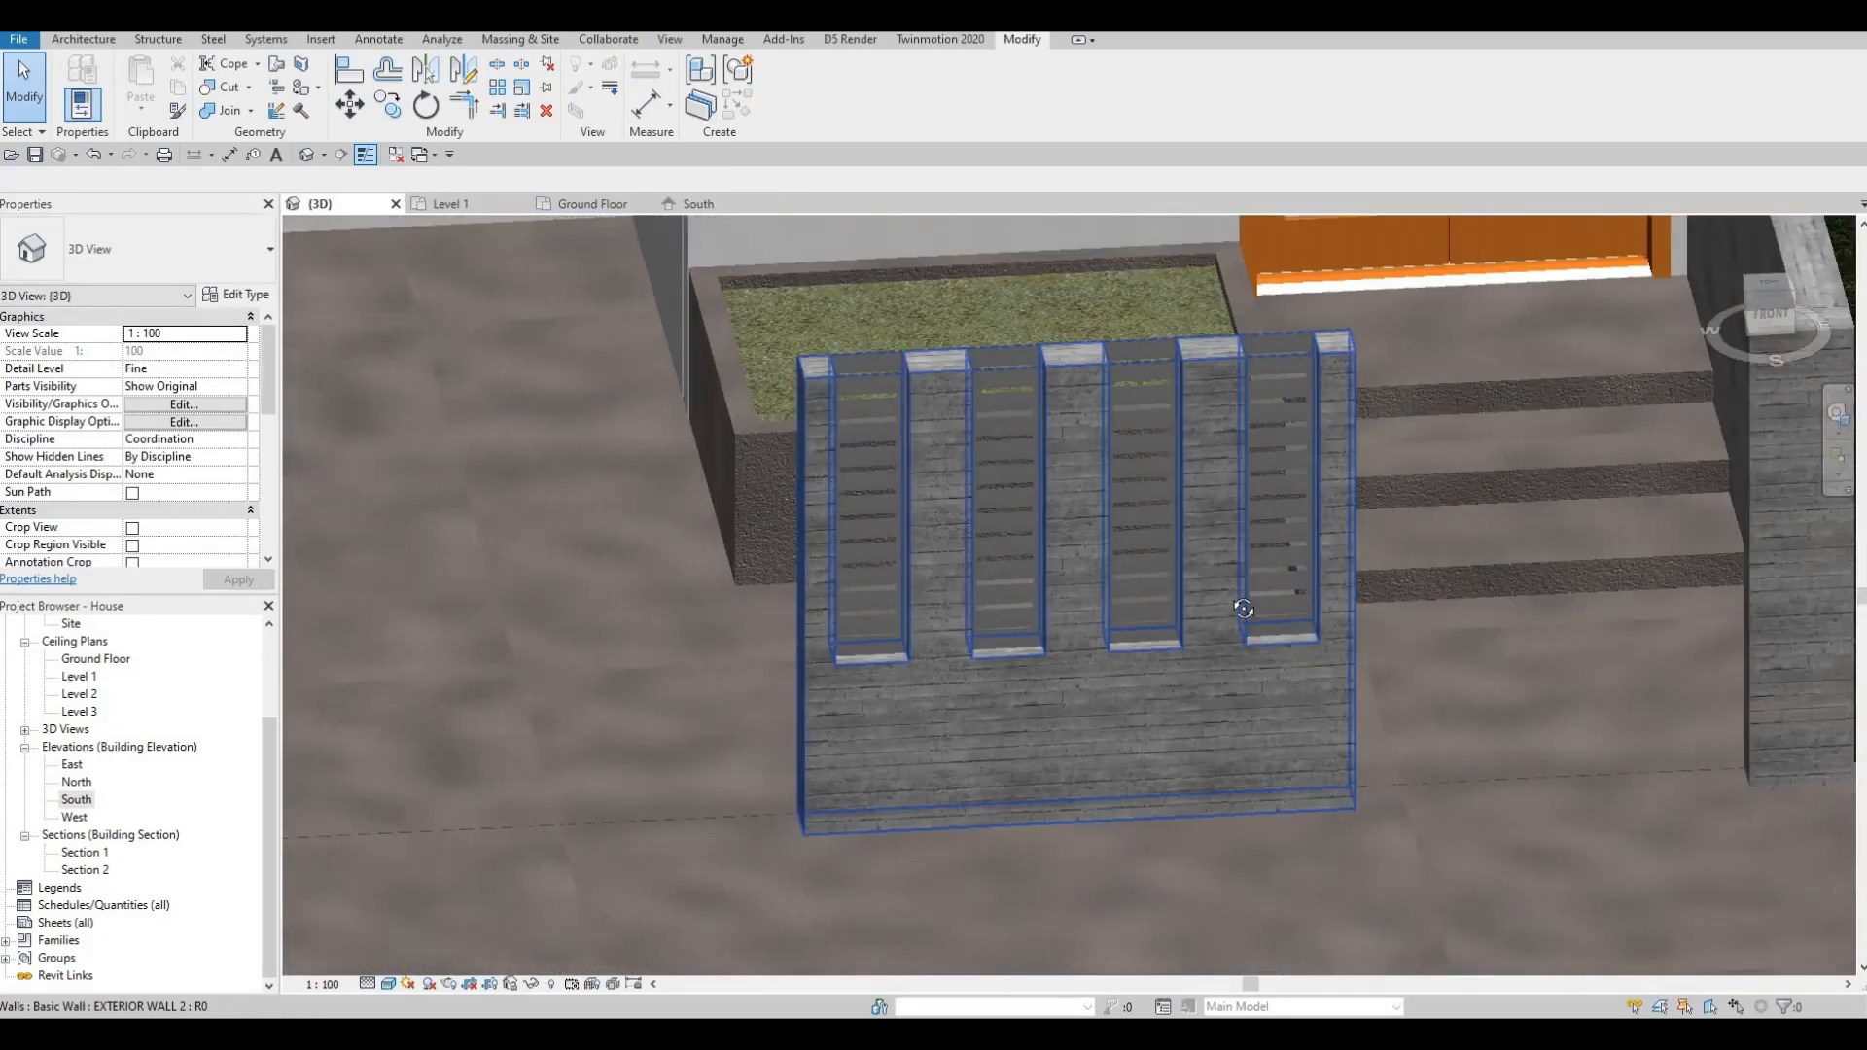
pyautogui.keyDown('shift'); pyautogui.moveTo(622, 389); pyautogui.dragTo(1170, 540, button='middle'); pyautogui.keyUp('shift')
pyautogui.press('Escape')
pyautogui.scroll(-2, 1189, 533)
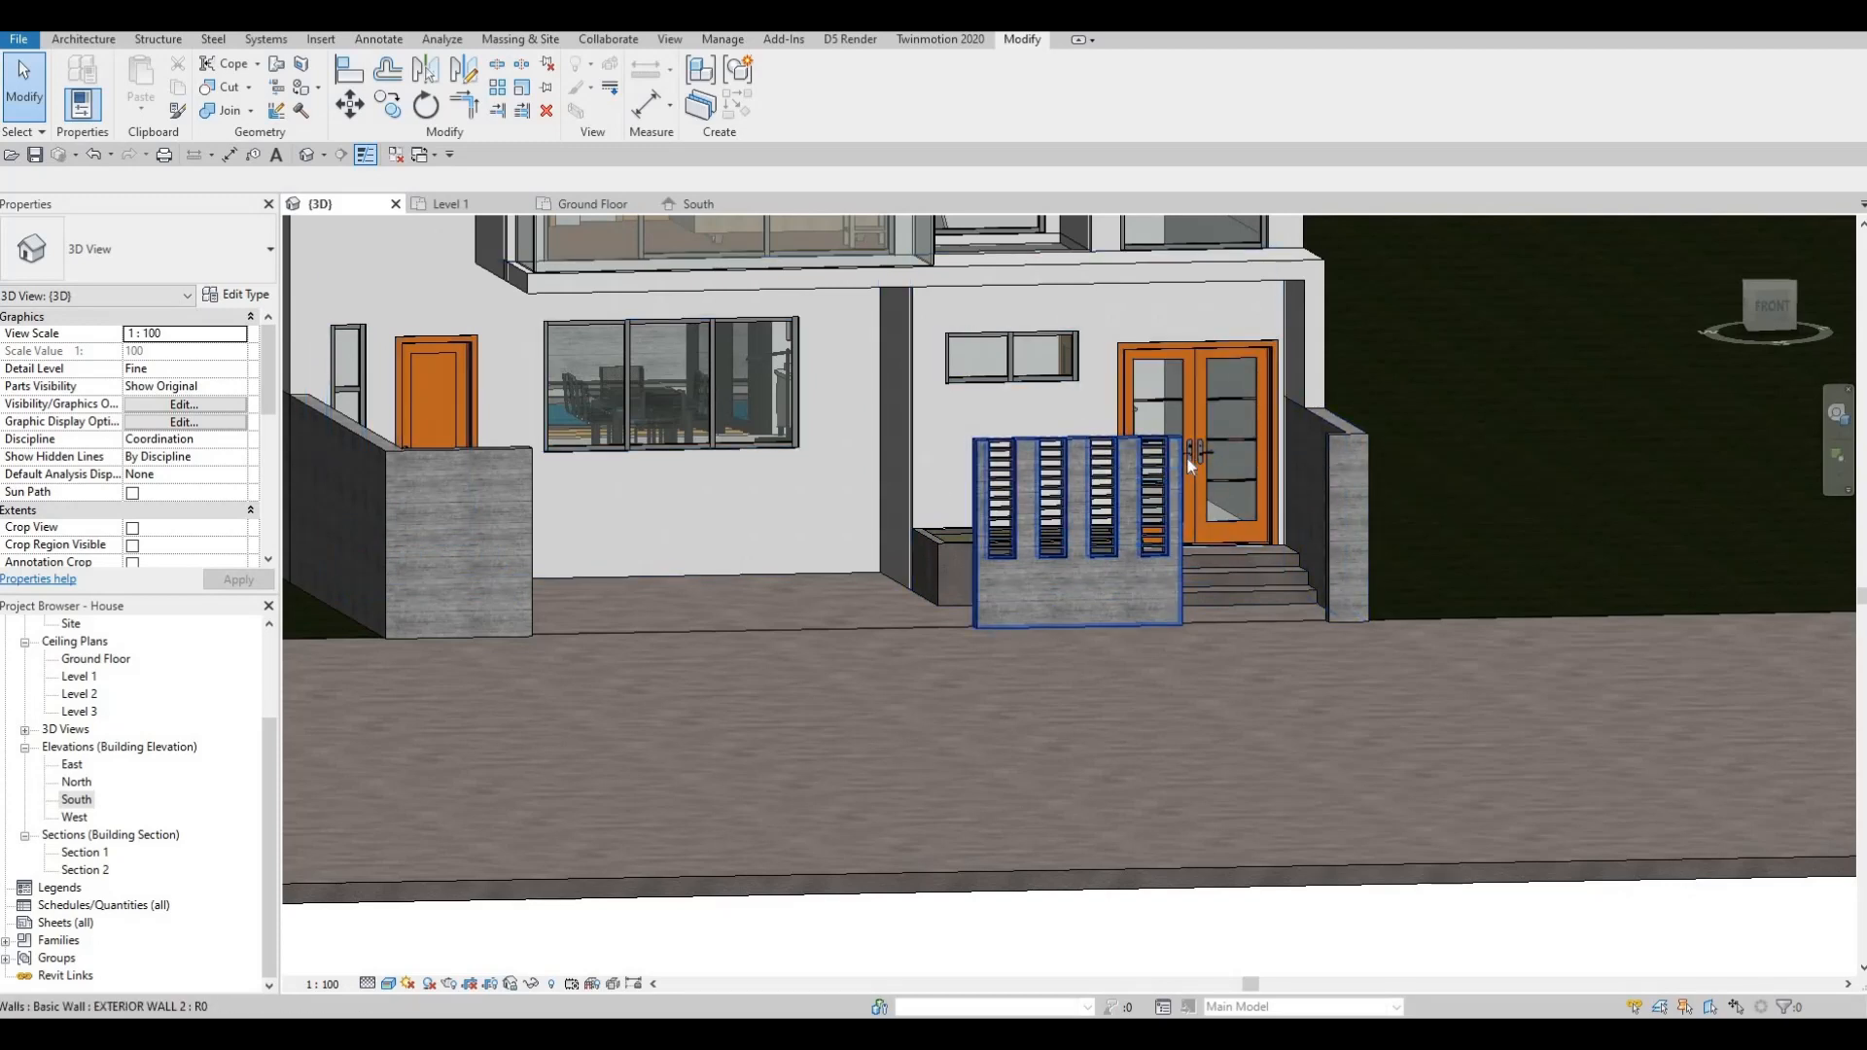
pyautogui.press('F1')
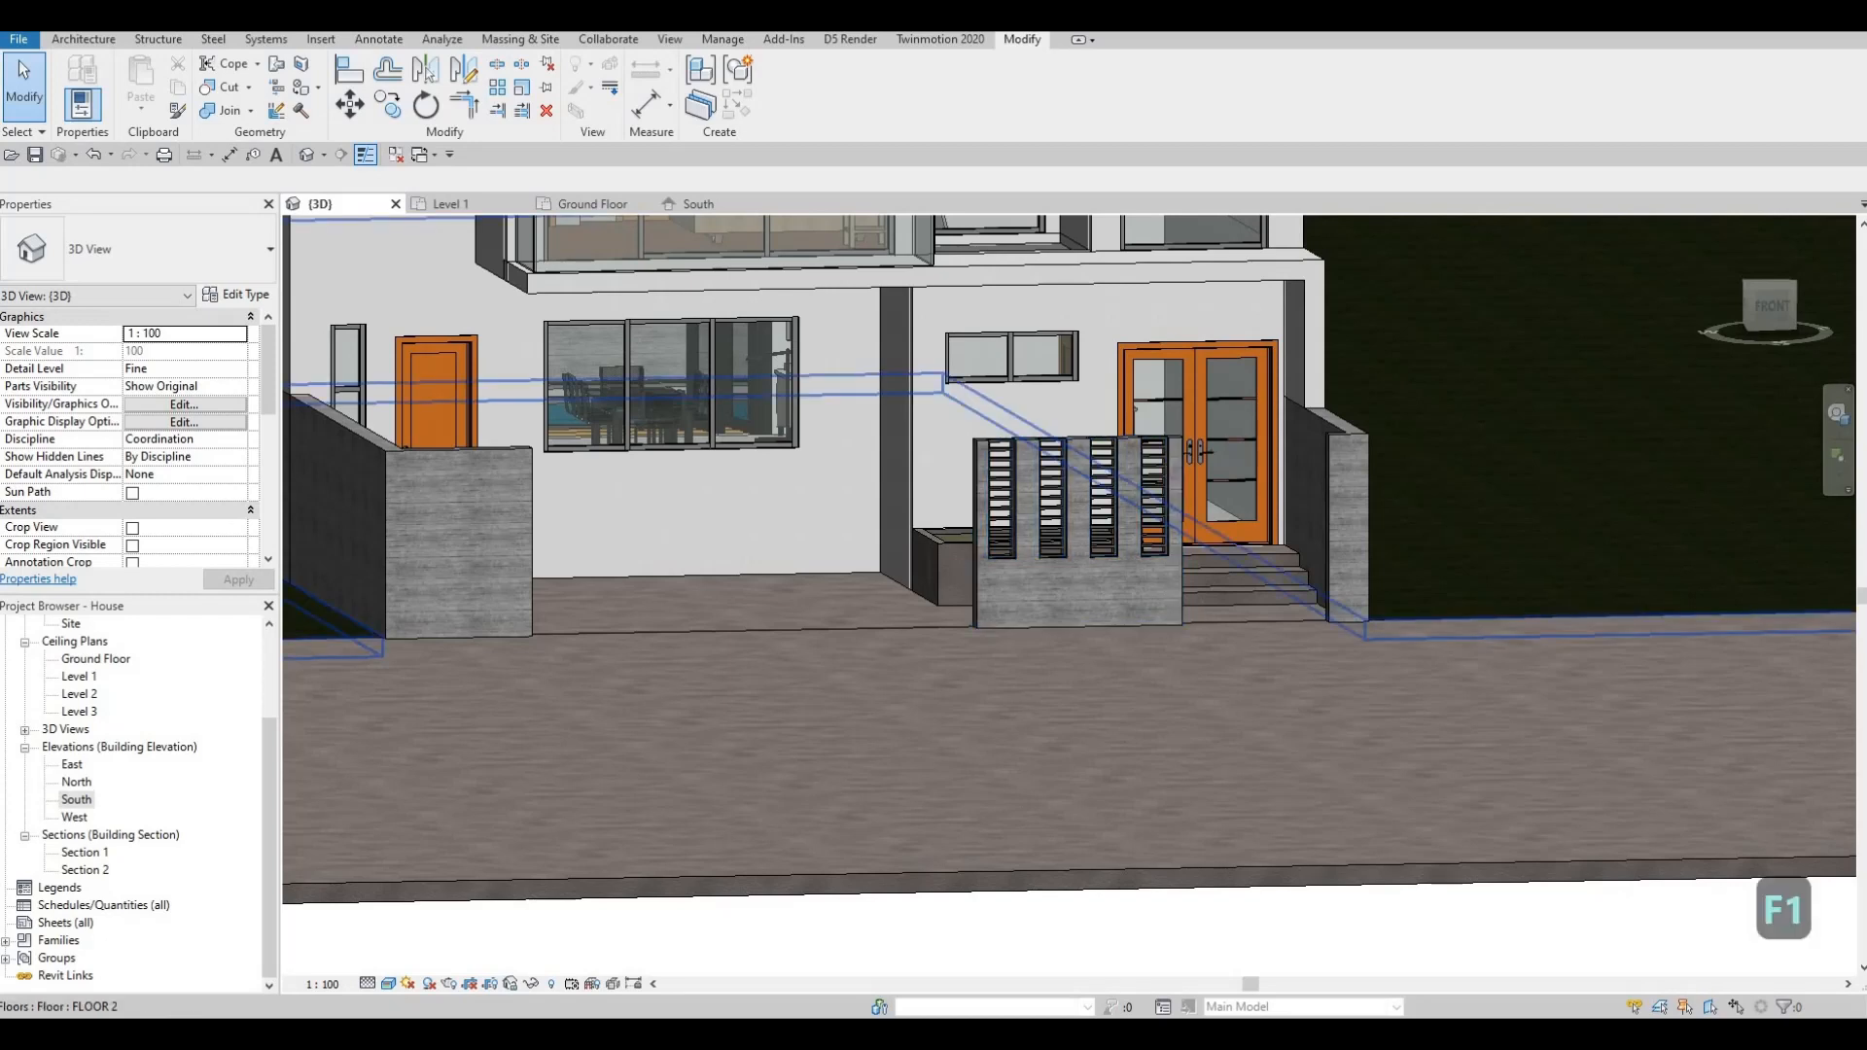
# - Reopen the slot frames for in-place editing in the South elevation and start a new extrusion on a picked plane
pyautogui.click(719, 204)
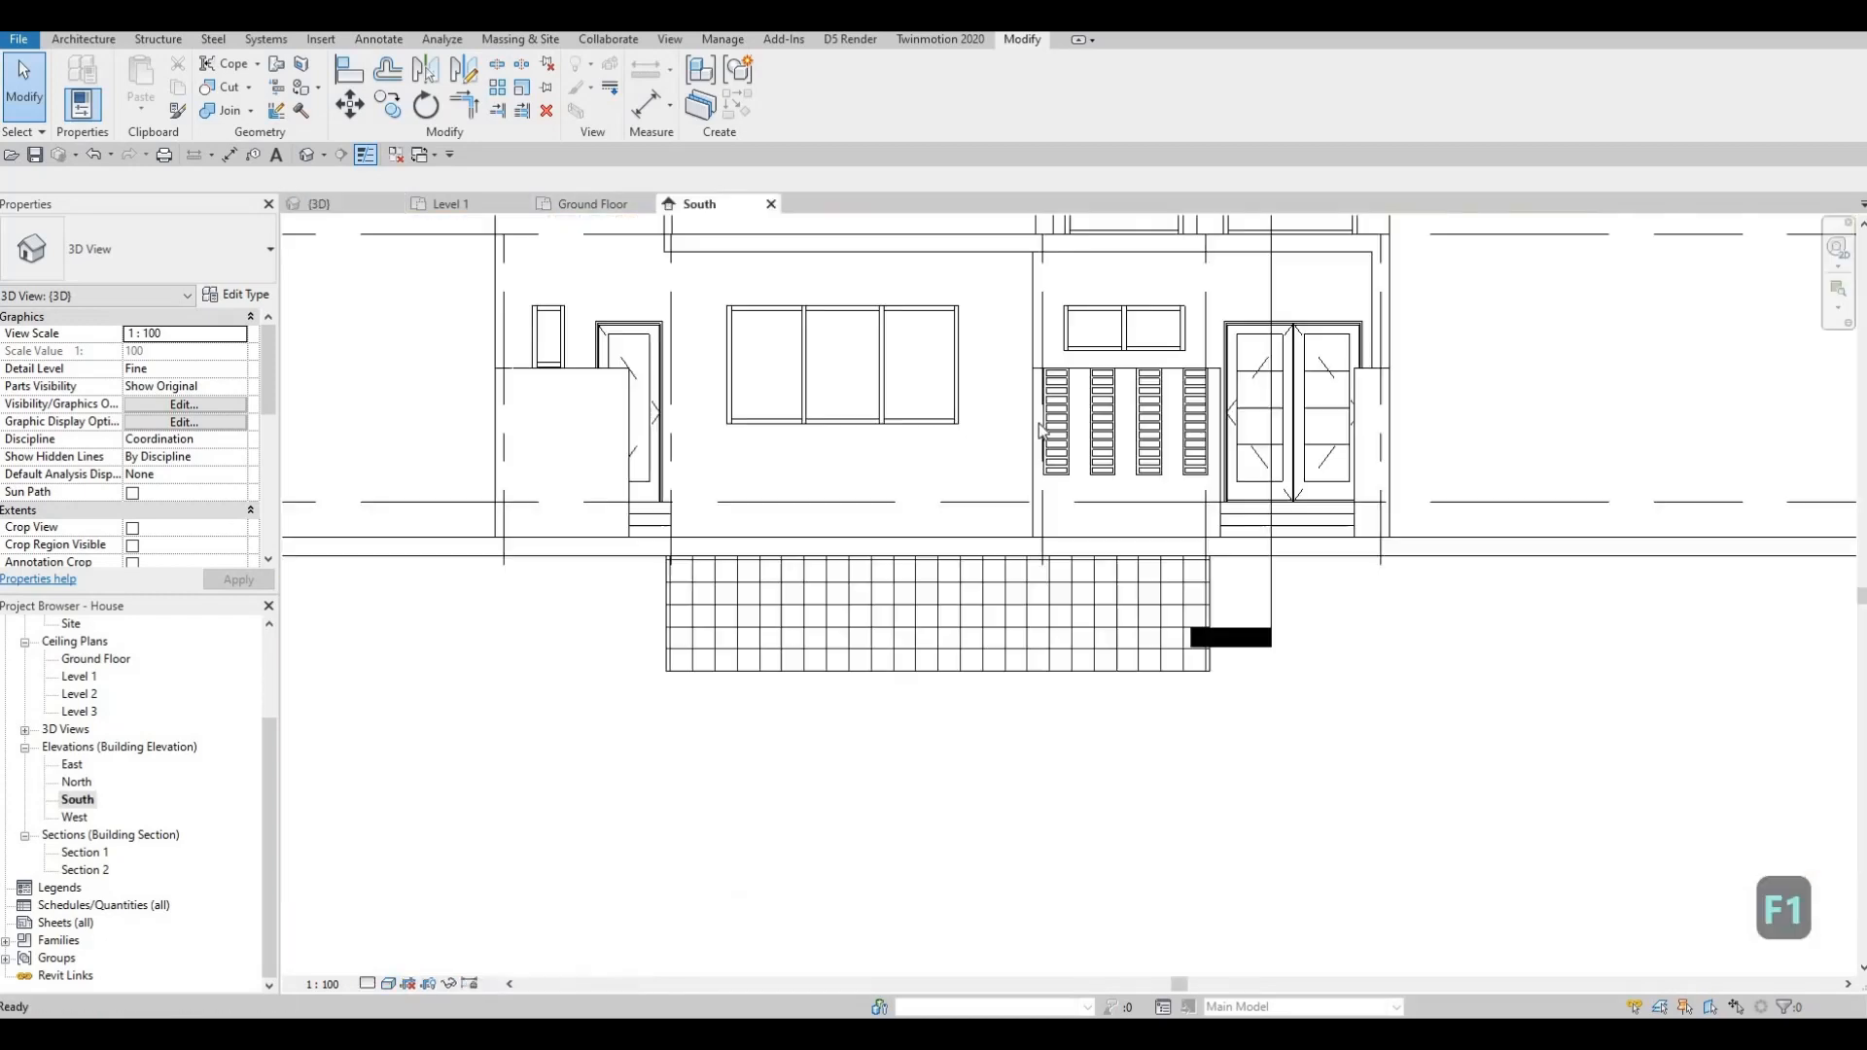
pyautogui.click(1102, 425)
pyautogui.click(817, 105)
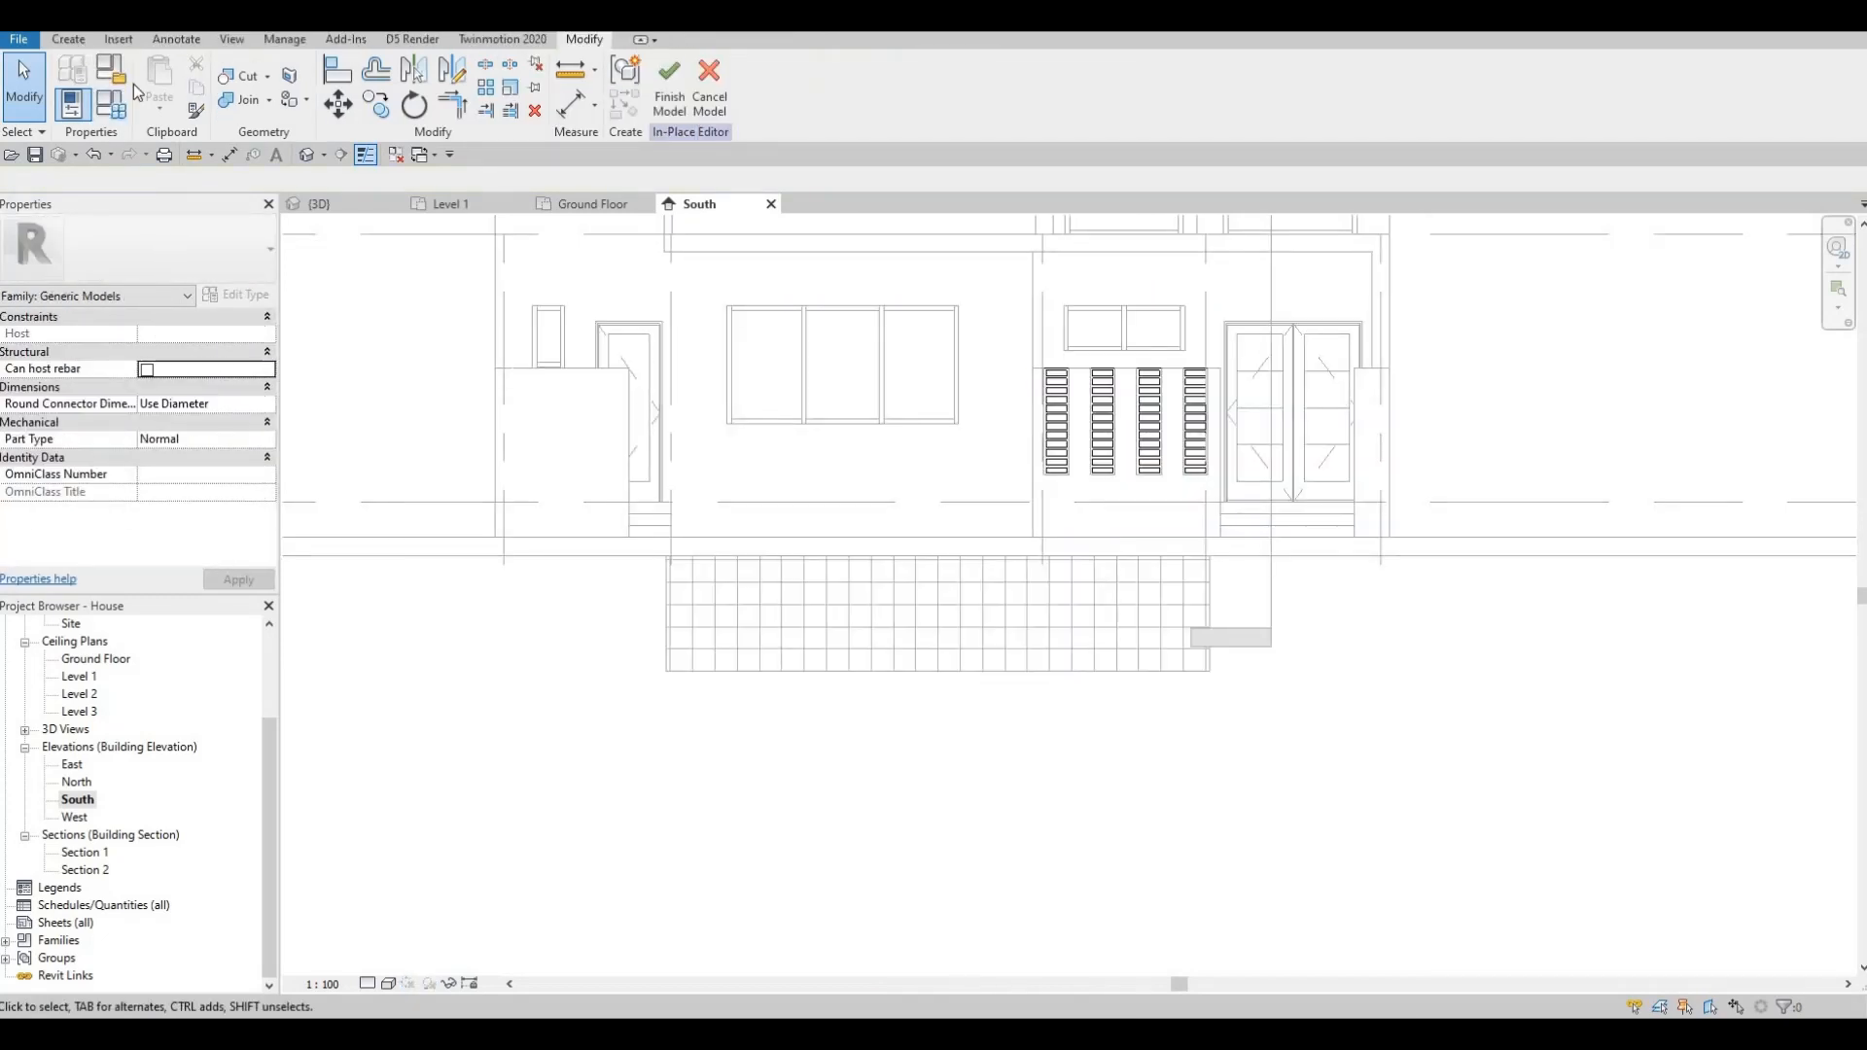
pyautogui.click(68, 39)
pyautogui.click(162, 97)
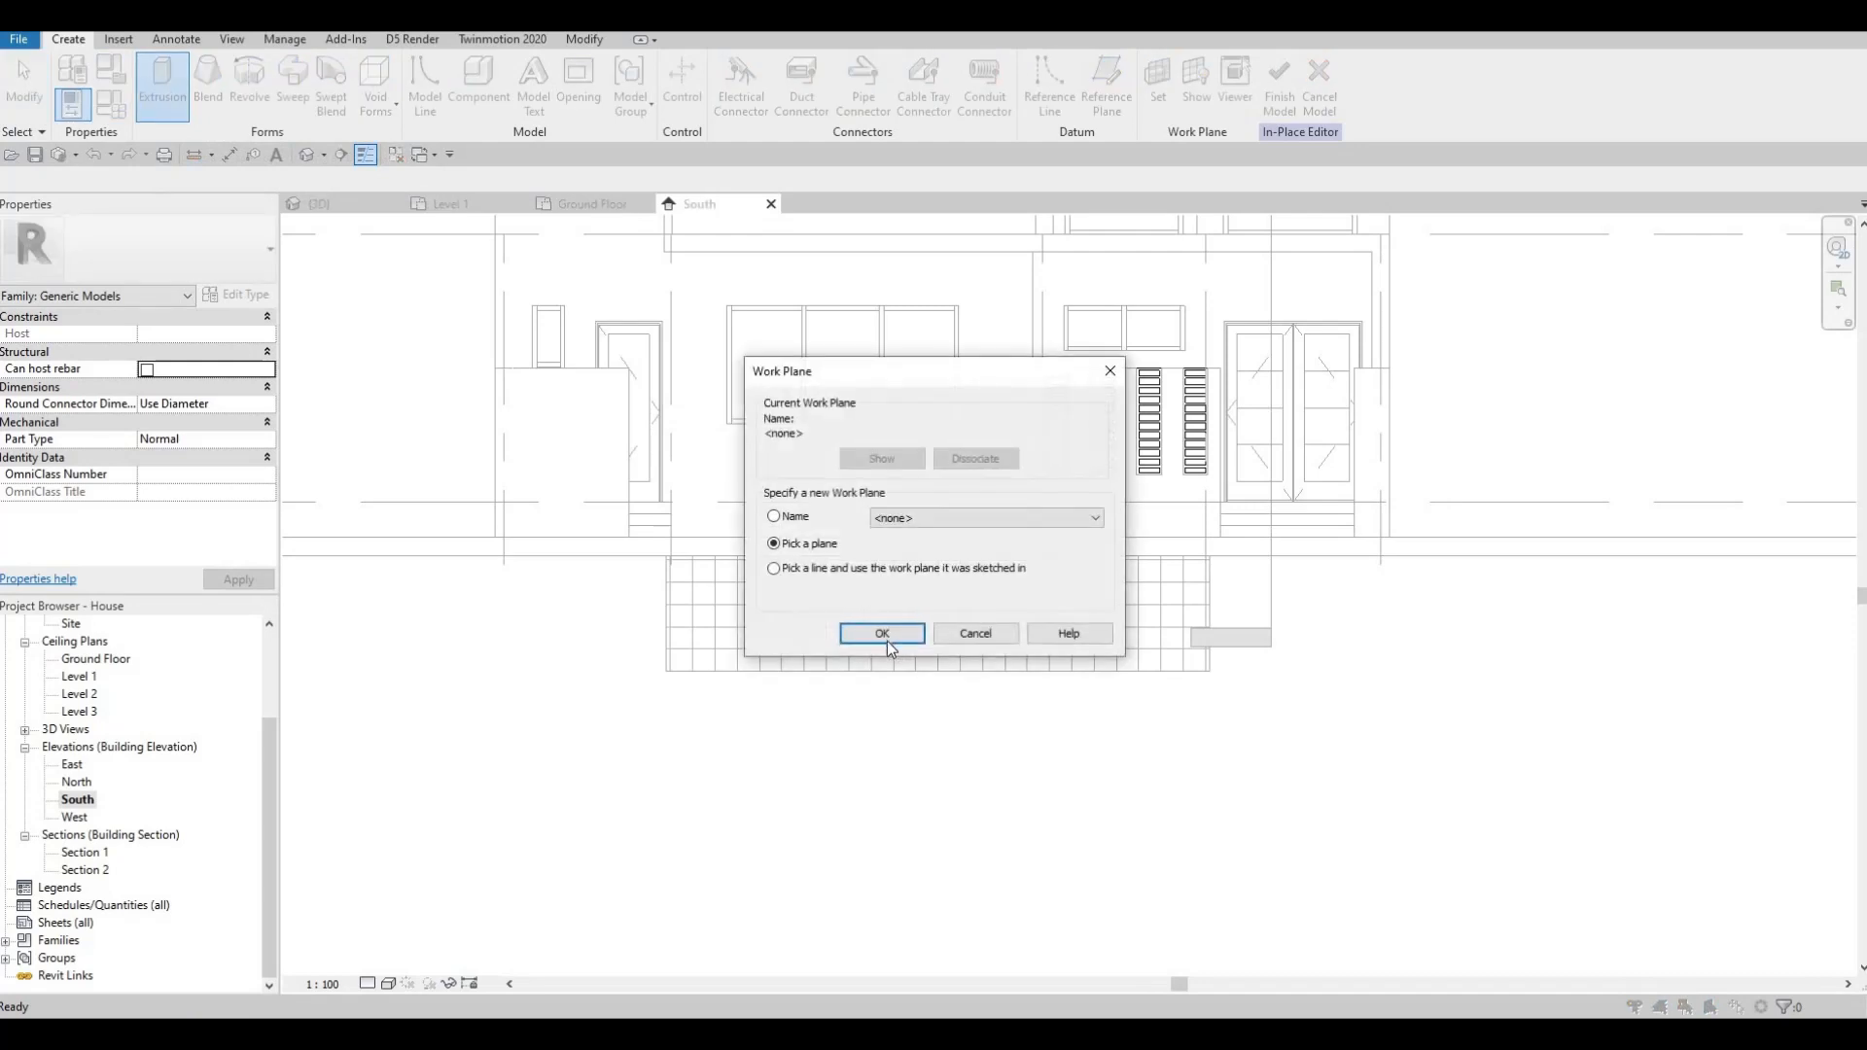
pyautogui.press('Return')
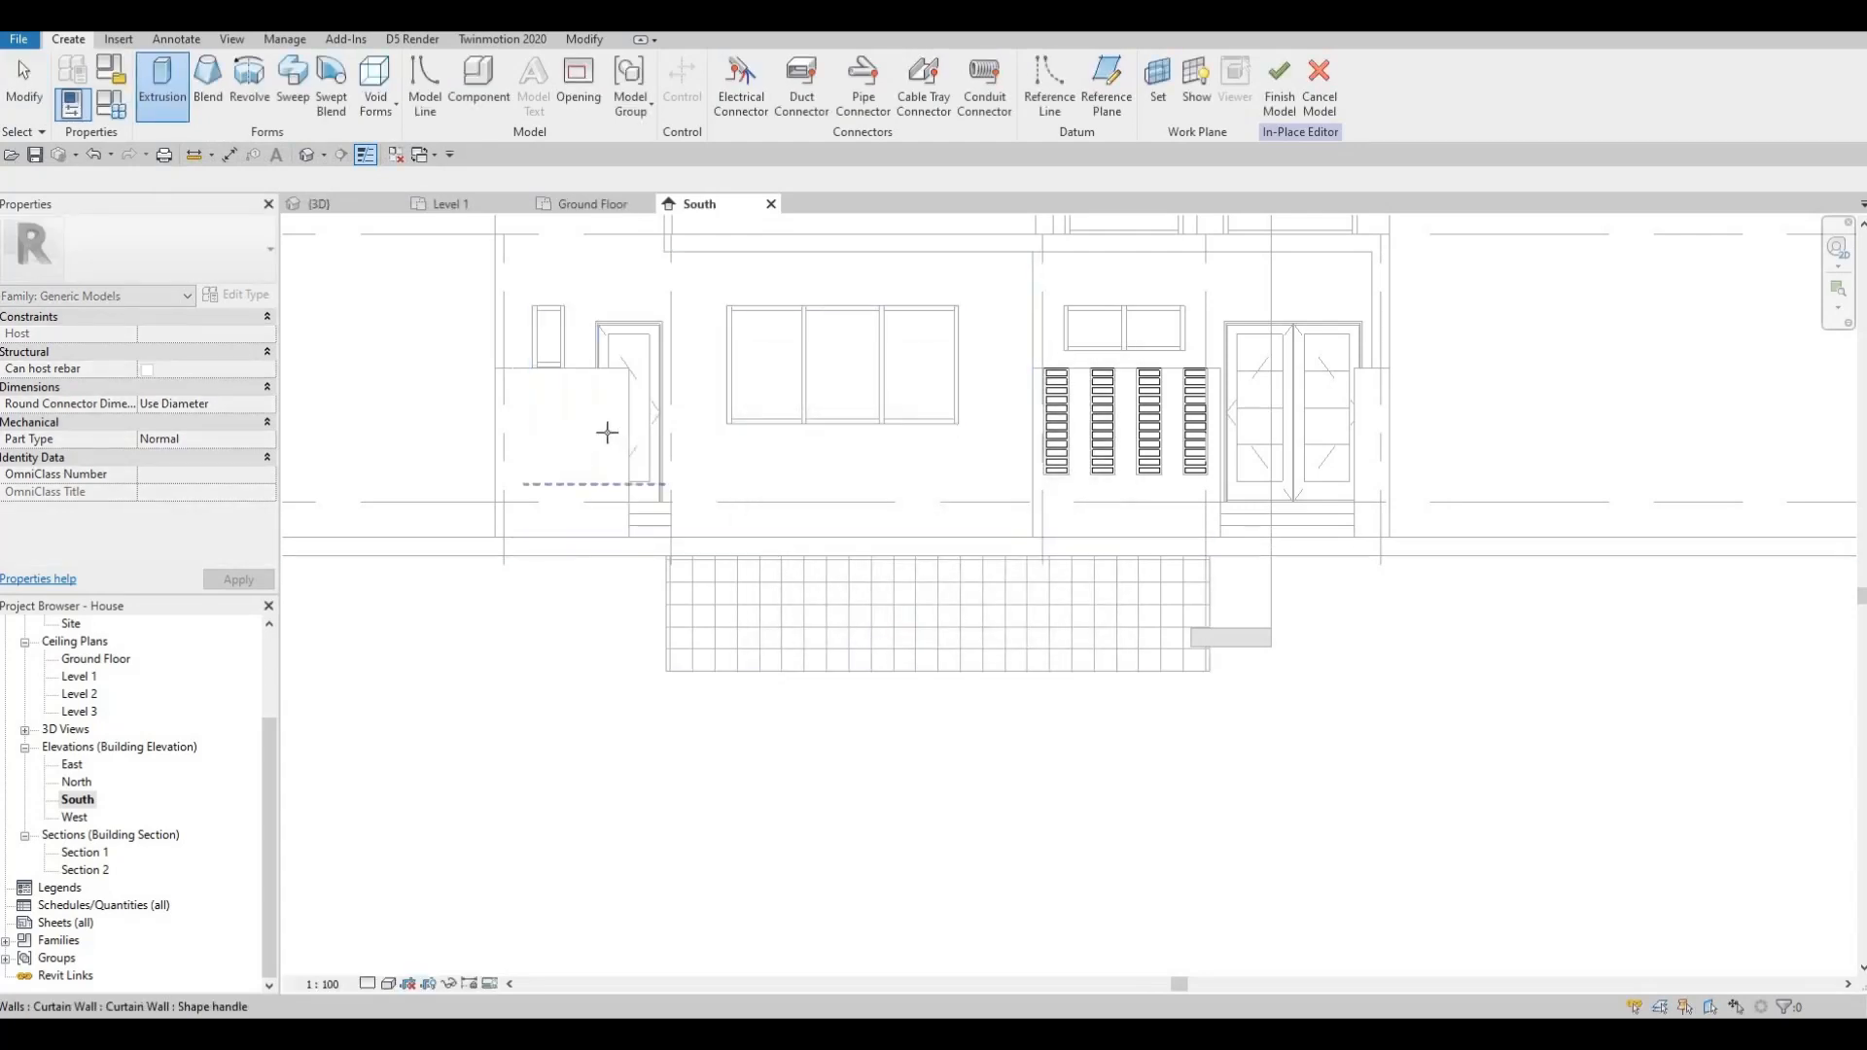
pyautogui.click(737, 254)
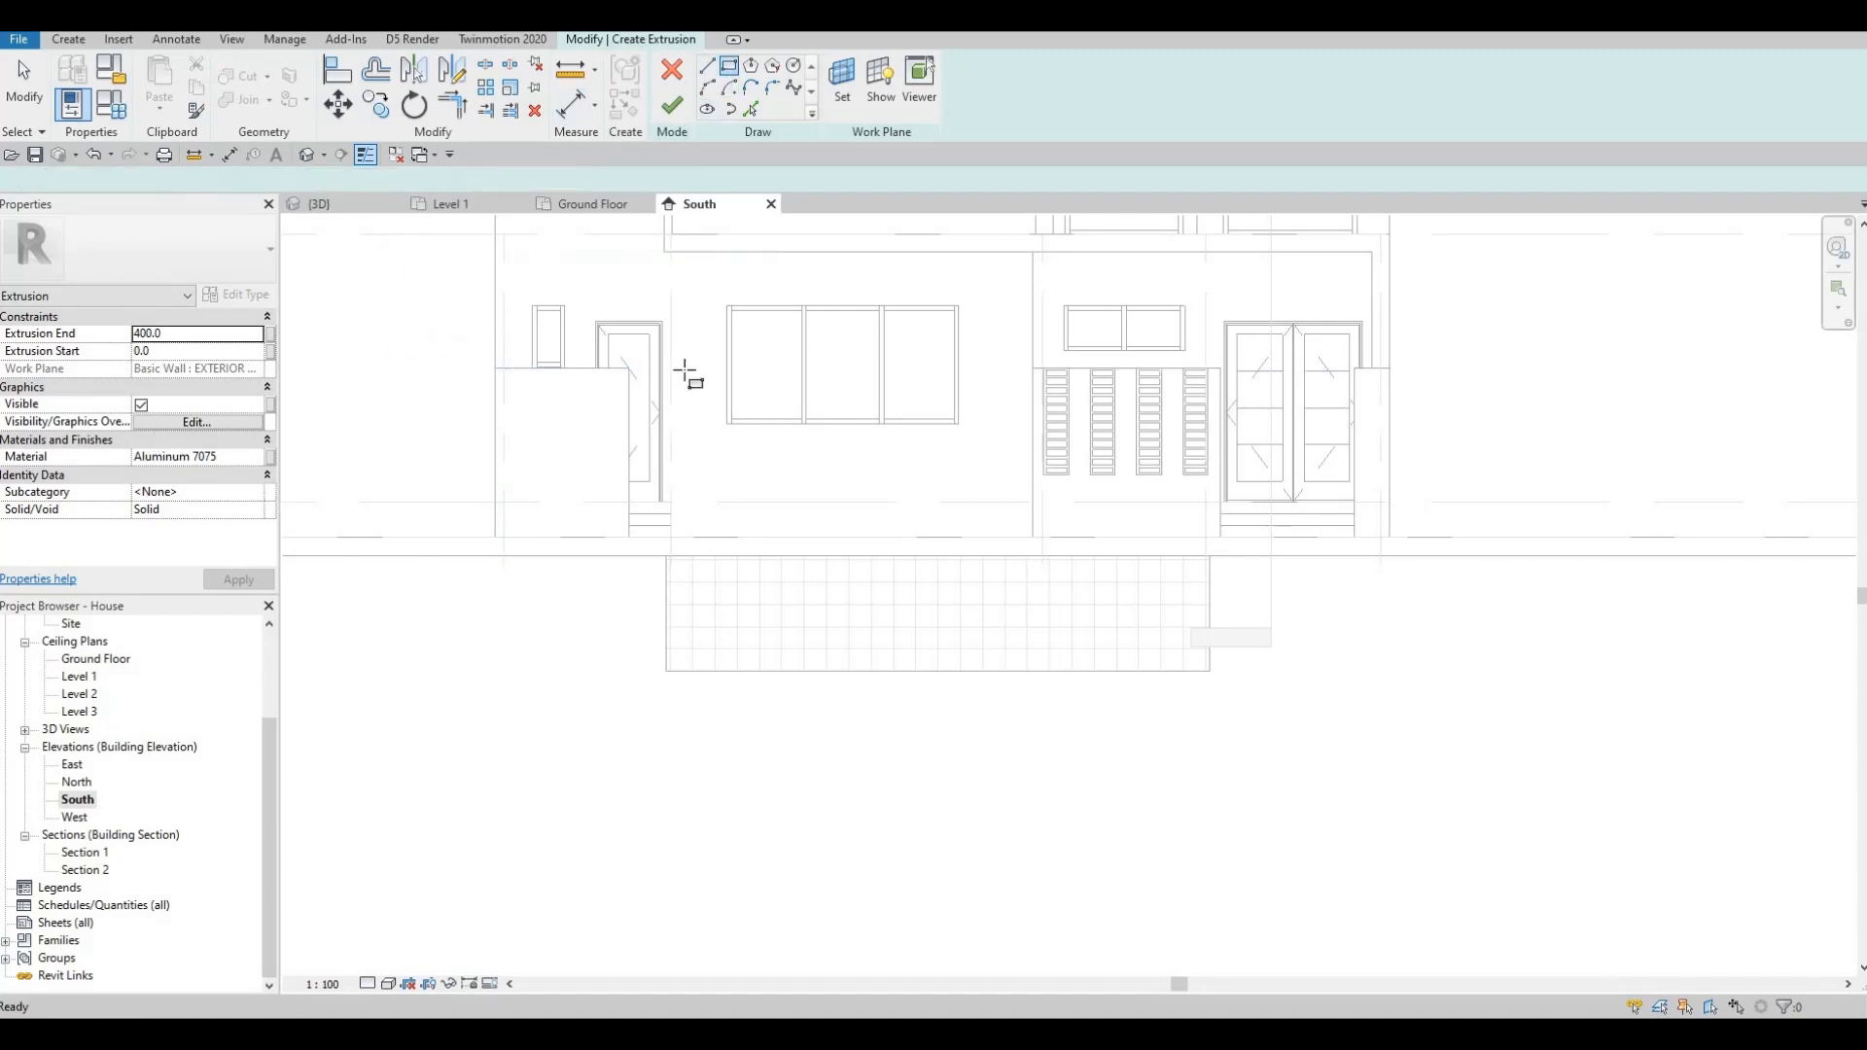
# - Sketch a 1900 mm high rectangle across the driveway opening between the two front boundary wall segments
pyautogui.scroll(2, 642, 373)
pyautogui.click(611, 367)
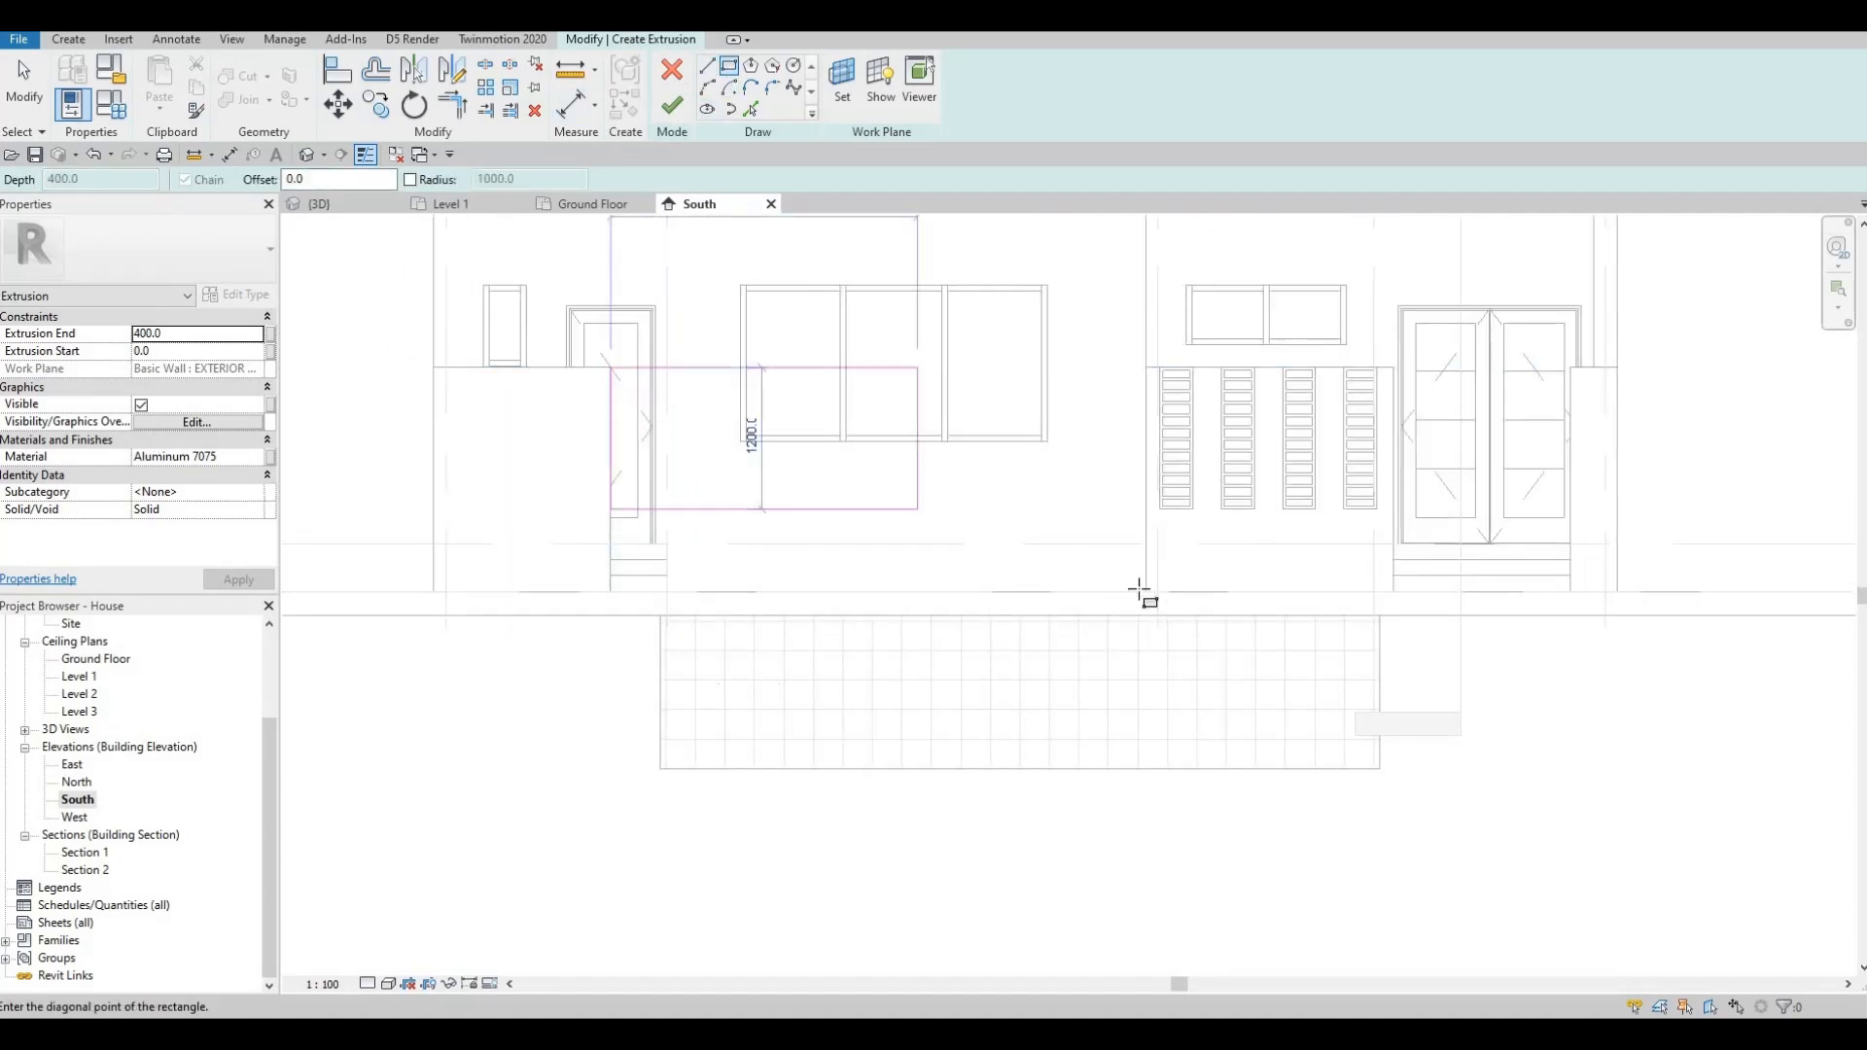
pyautogui.click(1145, 591)
pyautogui.press('Escape')
pyautogui.press('Escape')
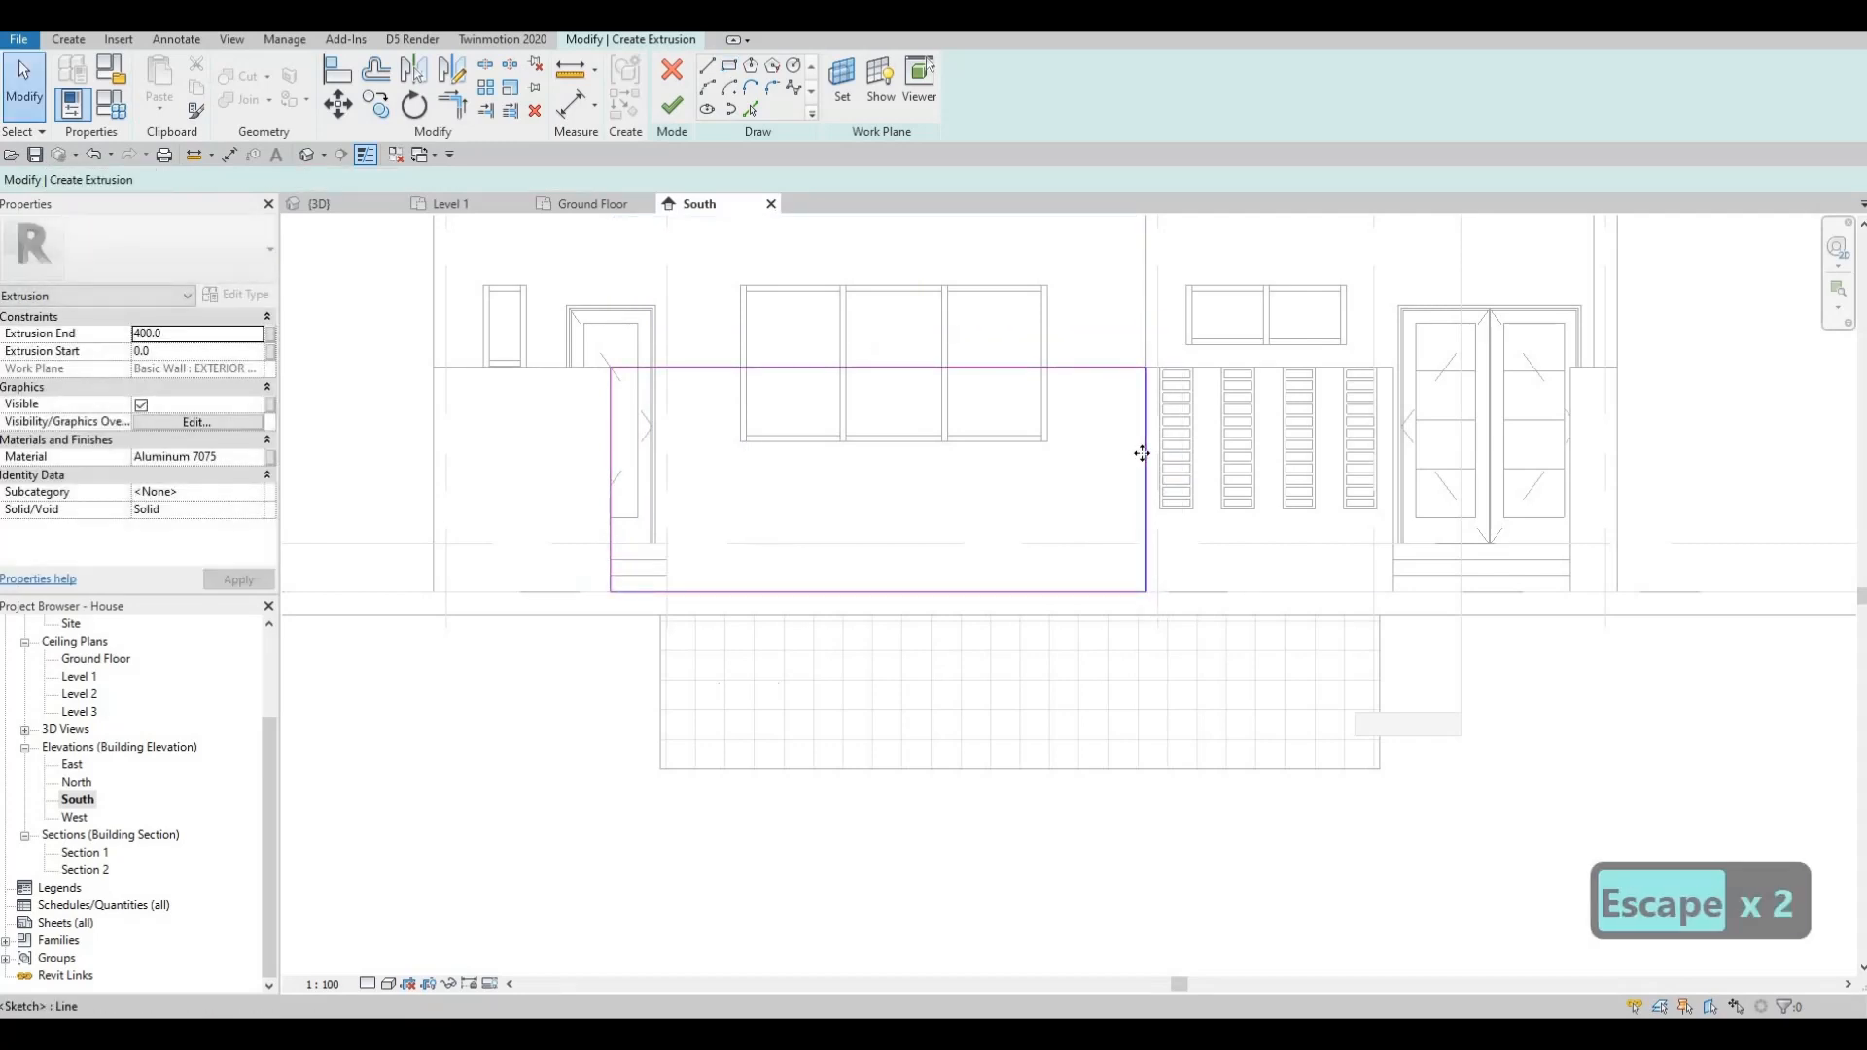
# - Move the rectangle's right side inward to make the sketch 2300 mm wide
pyautogui.click(1145, 452)
pyautogui.moveTo(837, 469); pyautogui.dragTo(865, 469)
pyautogui.moveTo(849, 470); pyautogui.dragTo(886, 459)
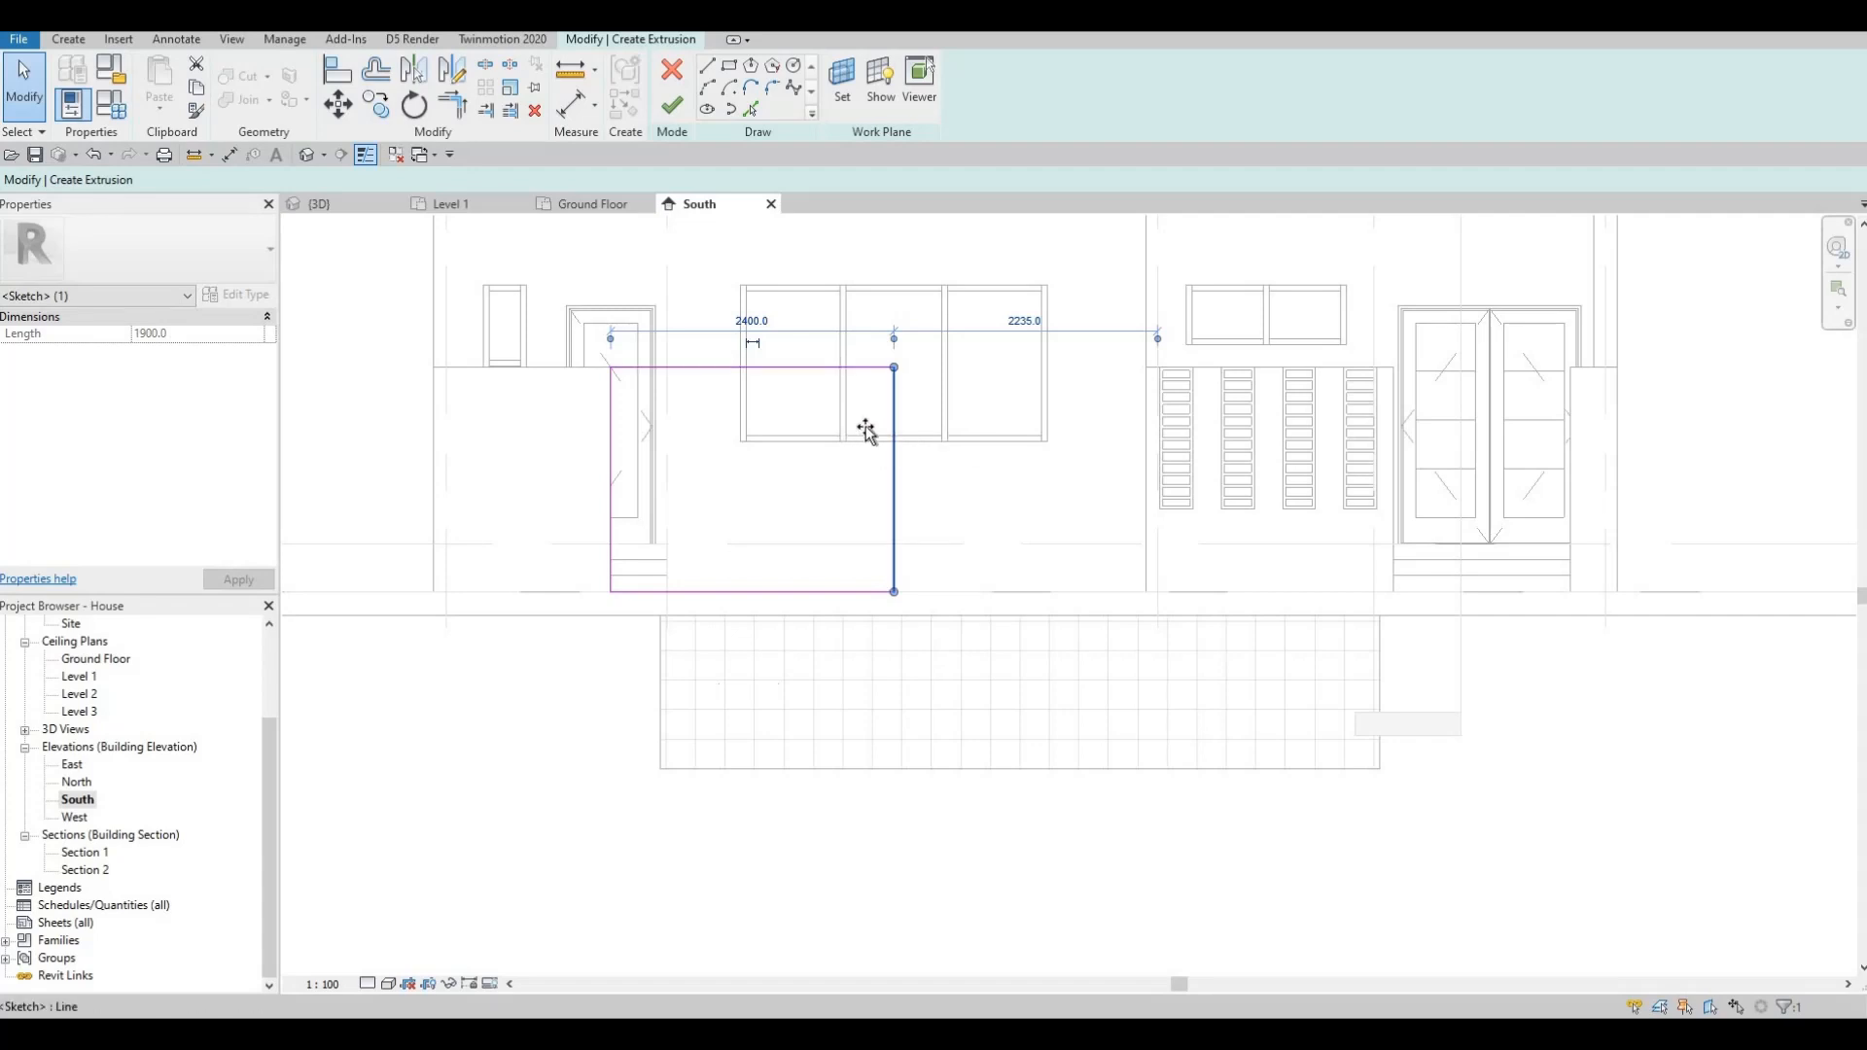
pyautogui.moveTo(866, 430); pyautogui.dragTo(879, 433)
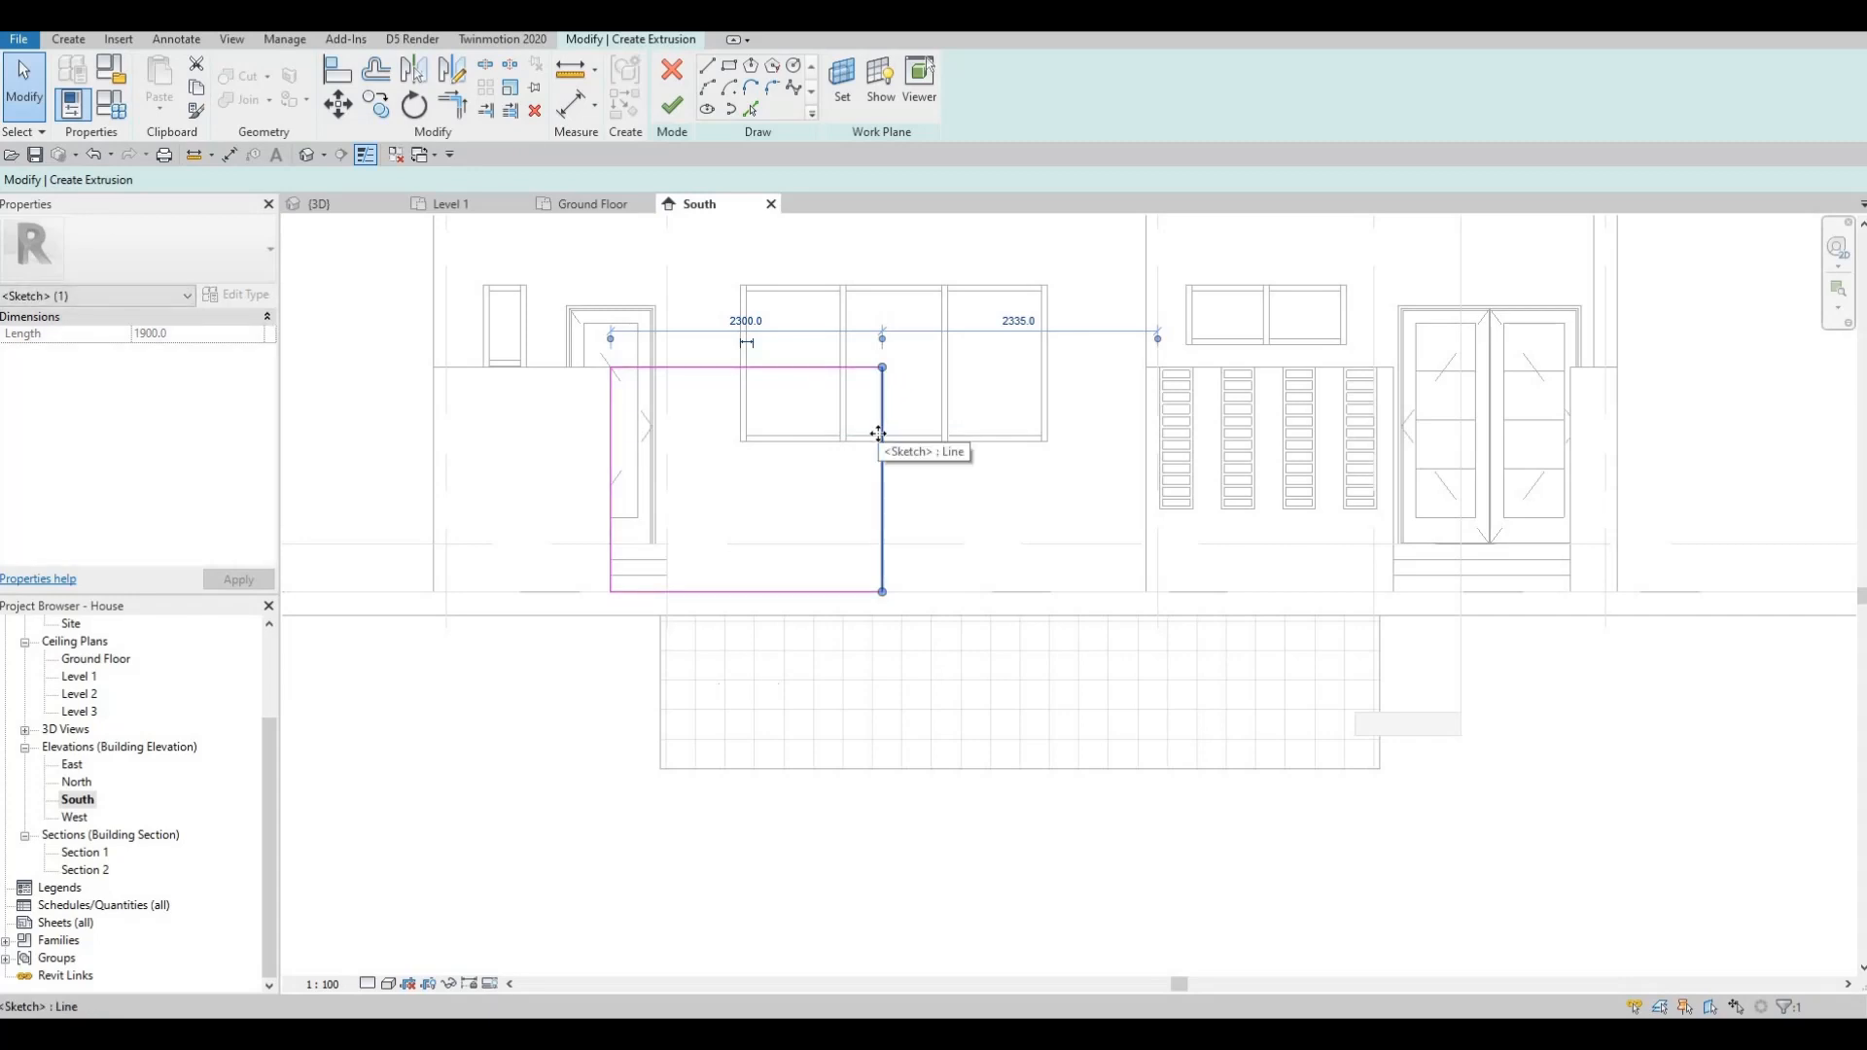
# - Set the width of the driveway opening's sketch rectangle to 2315 mm
pyautogui.click(749, 322)
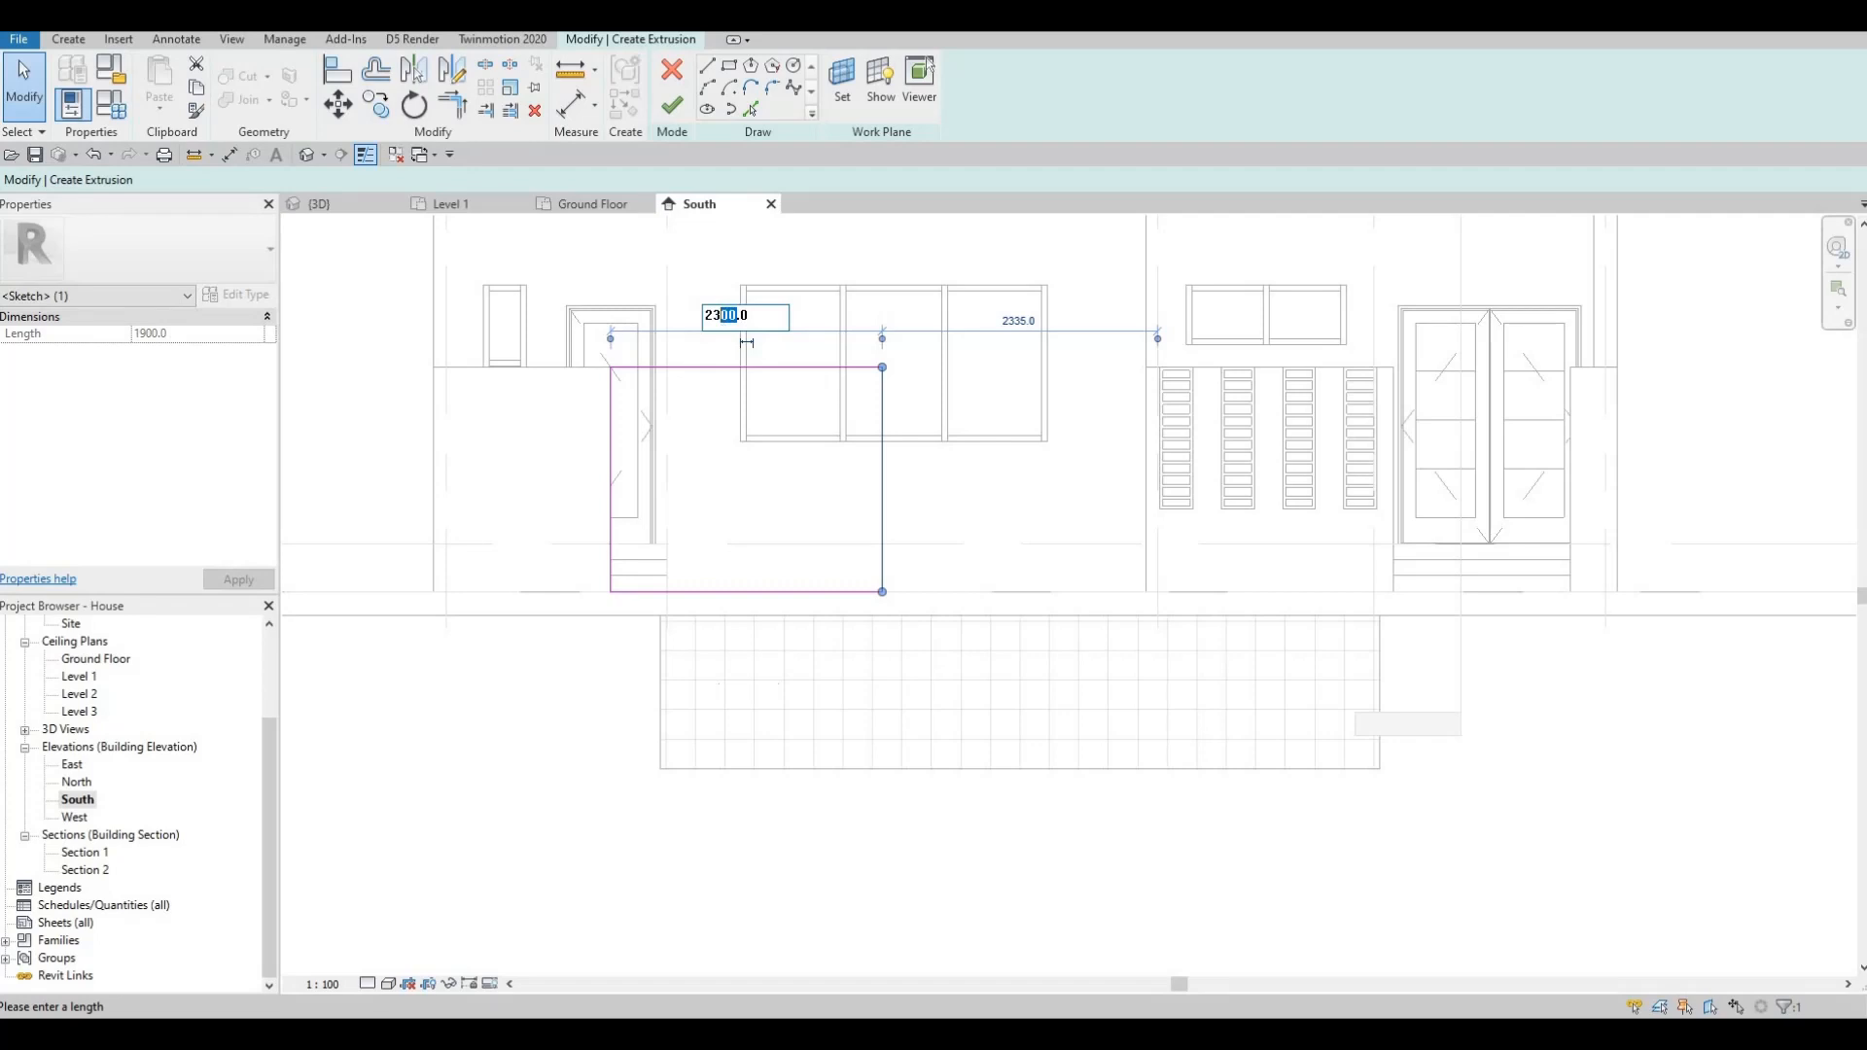
pyautogui.write('15')
pyautogui.press('Return')
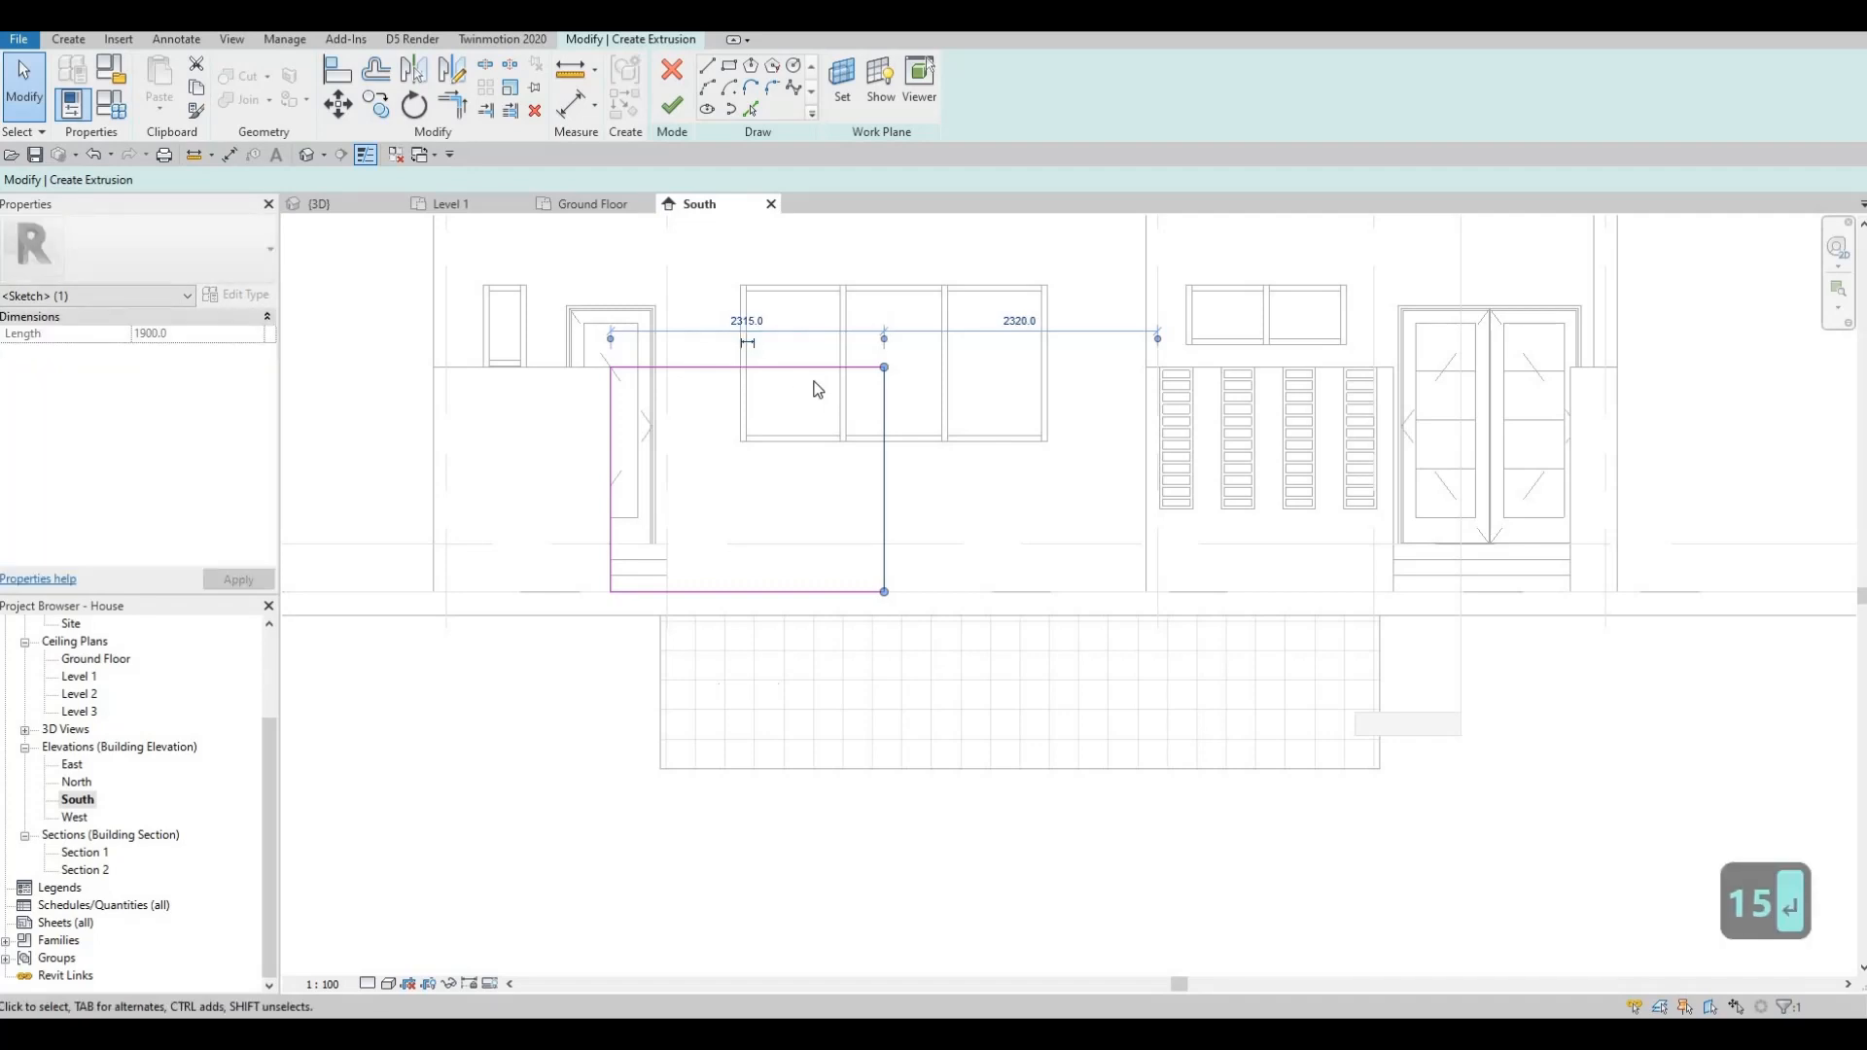
pyautogui.press('Escape')
pyautogui.press('Escape')
pyautogui.press('Escape')
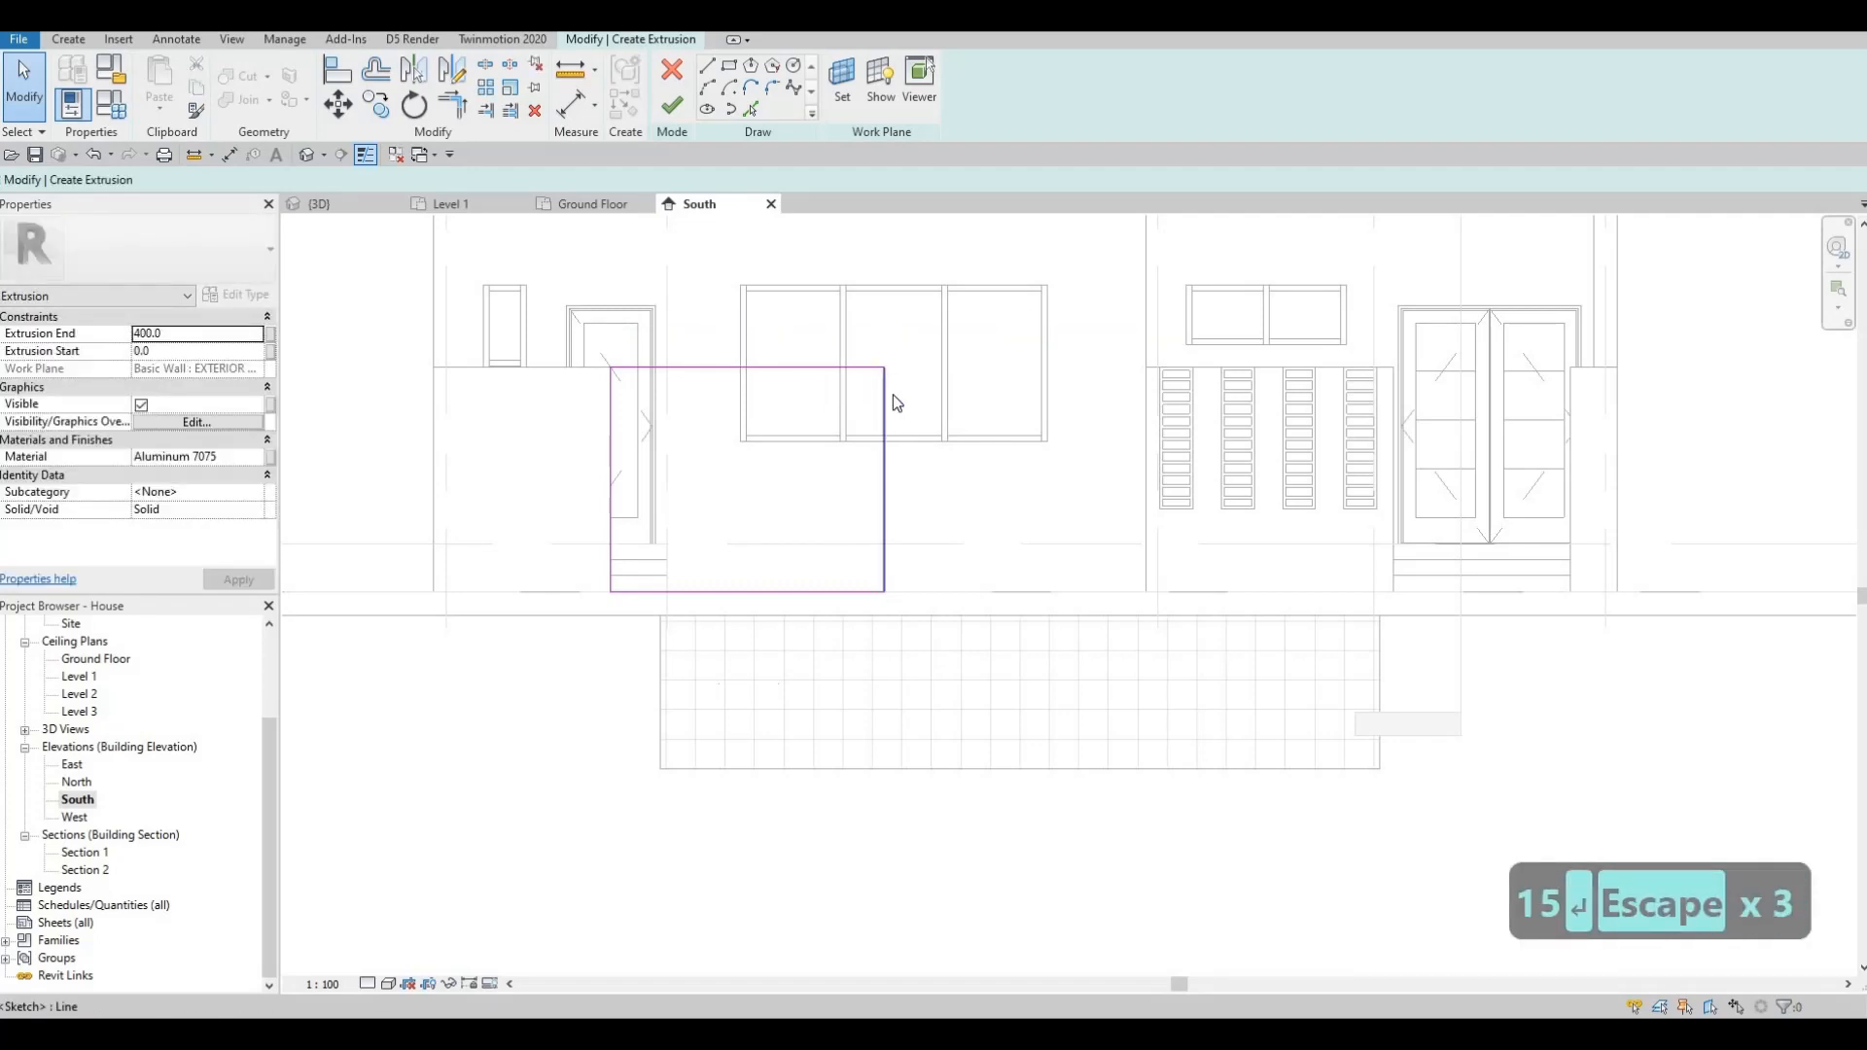
# - Reset the distance between the sketch rectangle's vertical sides to 2300 mm
pyautogui.click(884, 389)
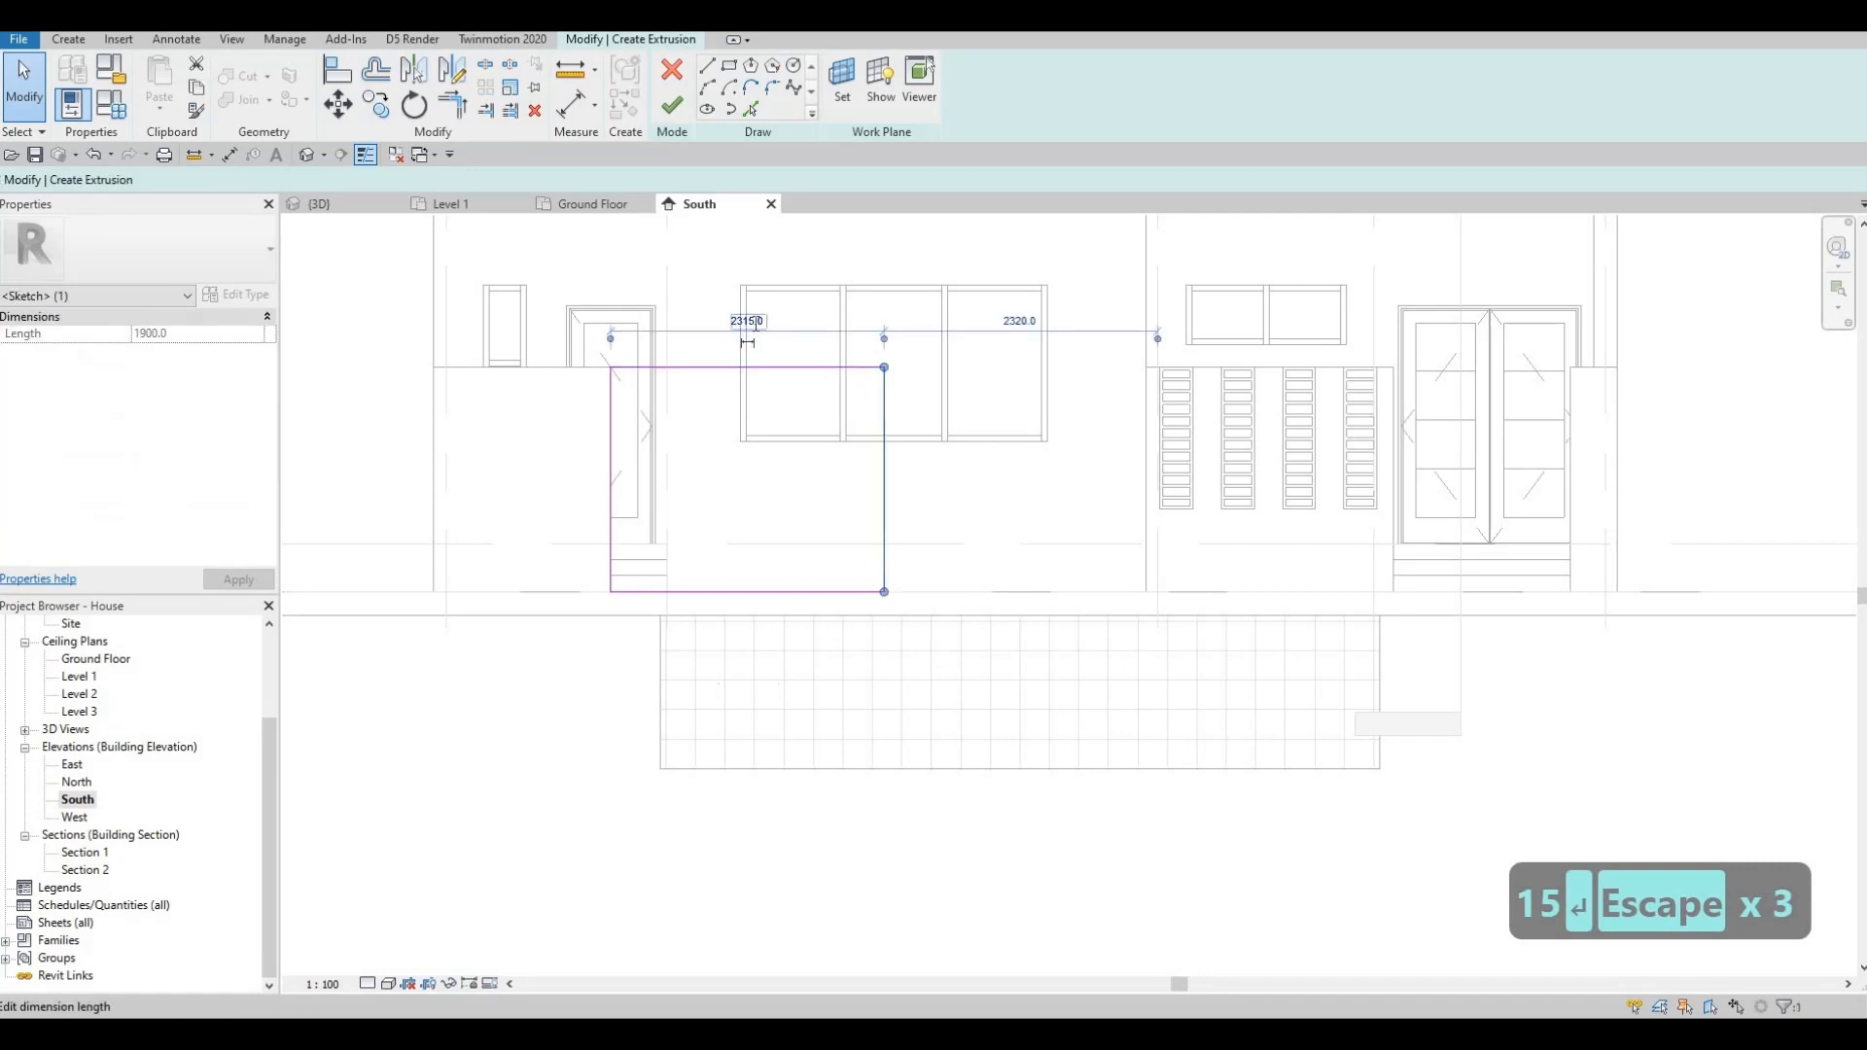
pyautogui.click(756, 321)
pyautogui.write('2300')
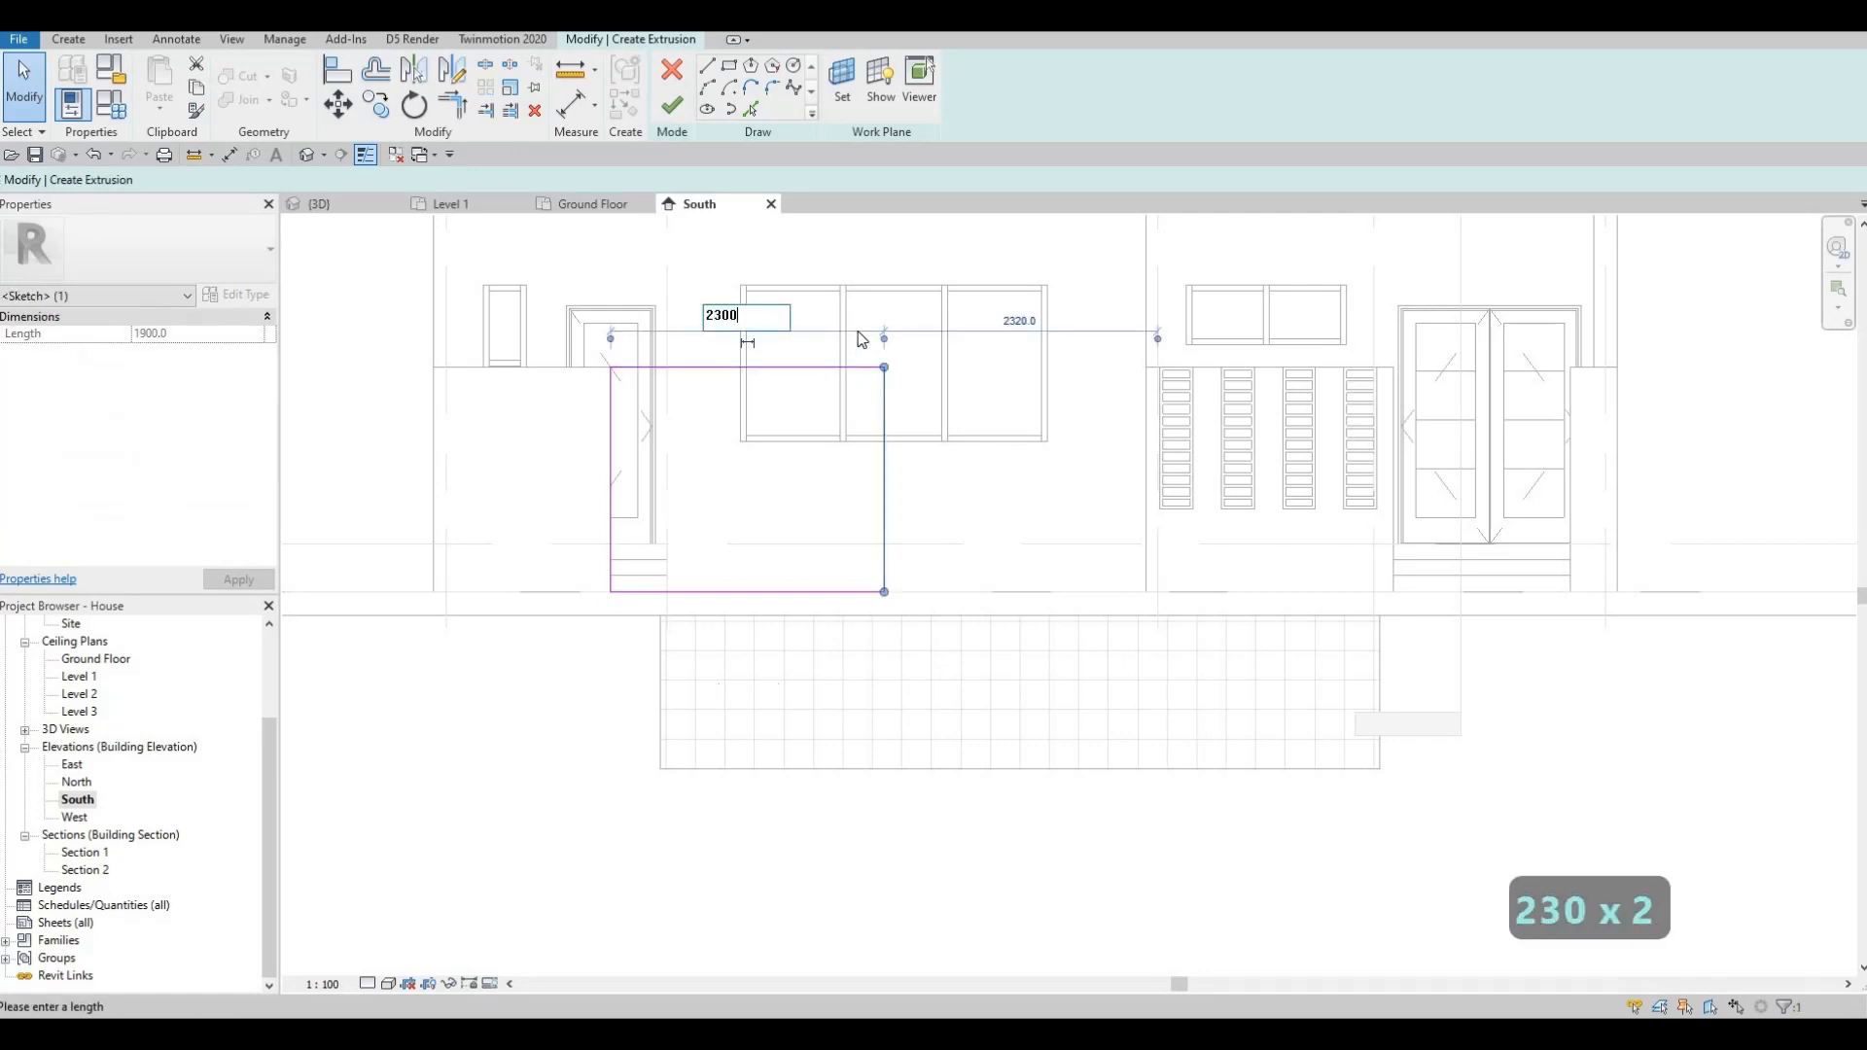
pyautogui.press('Return')
pyautogui.press('Escape')
pyautogui.press('Escape')
# - Nudge the whole rectangle right so it clears the adjoining boundary wall segment by about 20 mm
pyautogui.press('Tab')
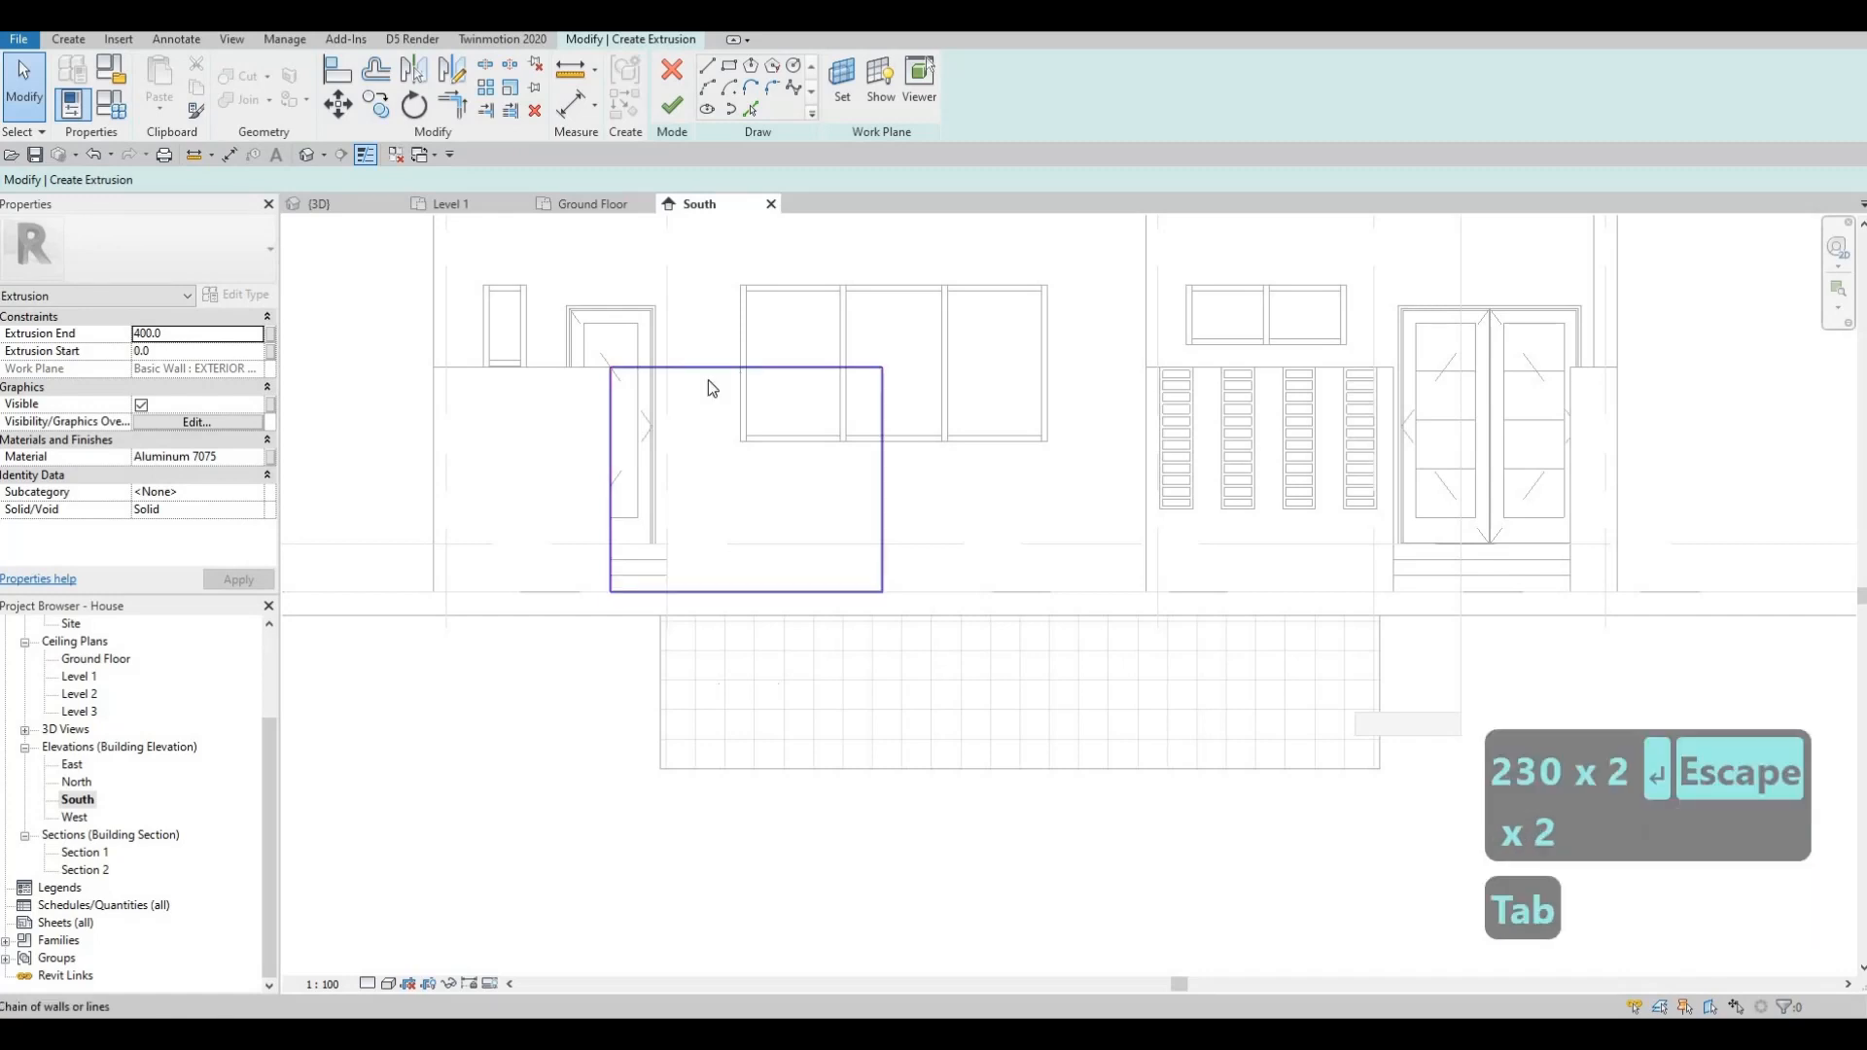
pyautogui.click(708, 380)
pyautogui.scroll(2, 708, 379)
pyautogui.press('Right')
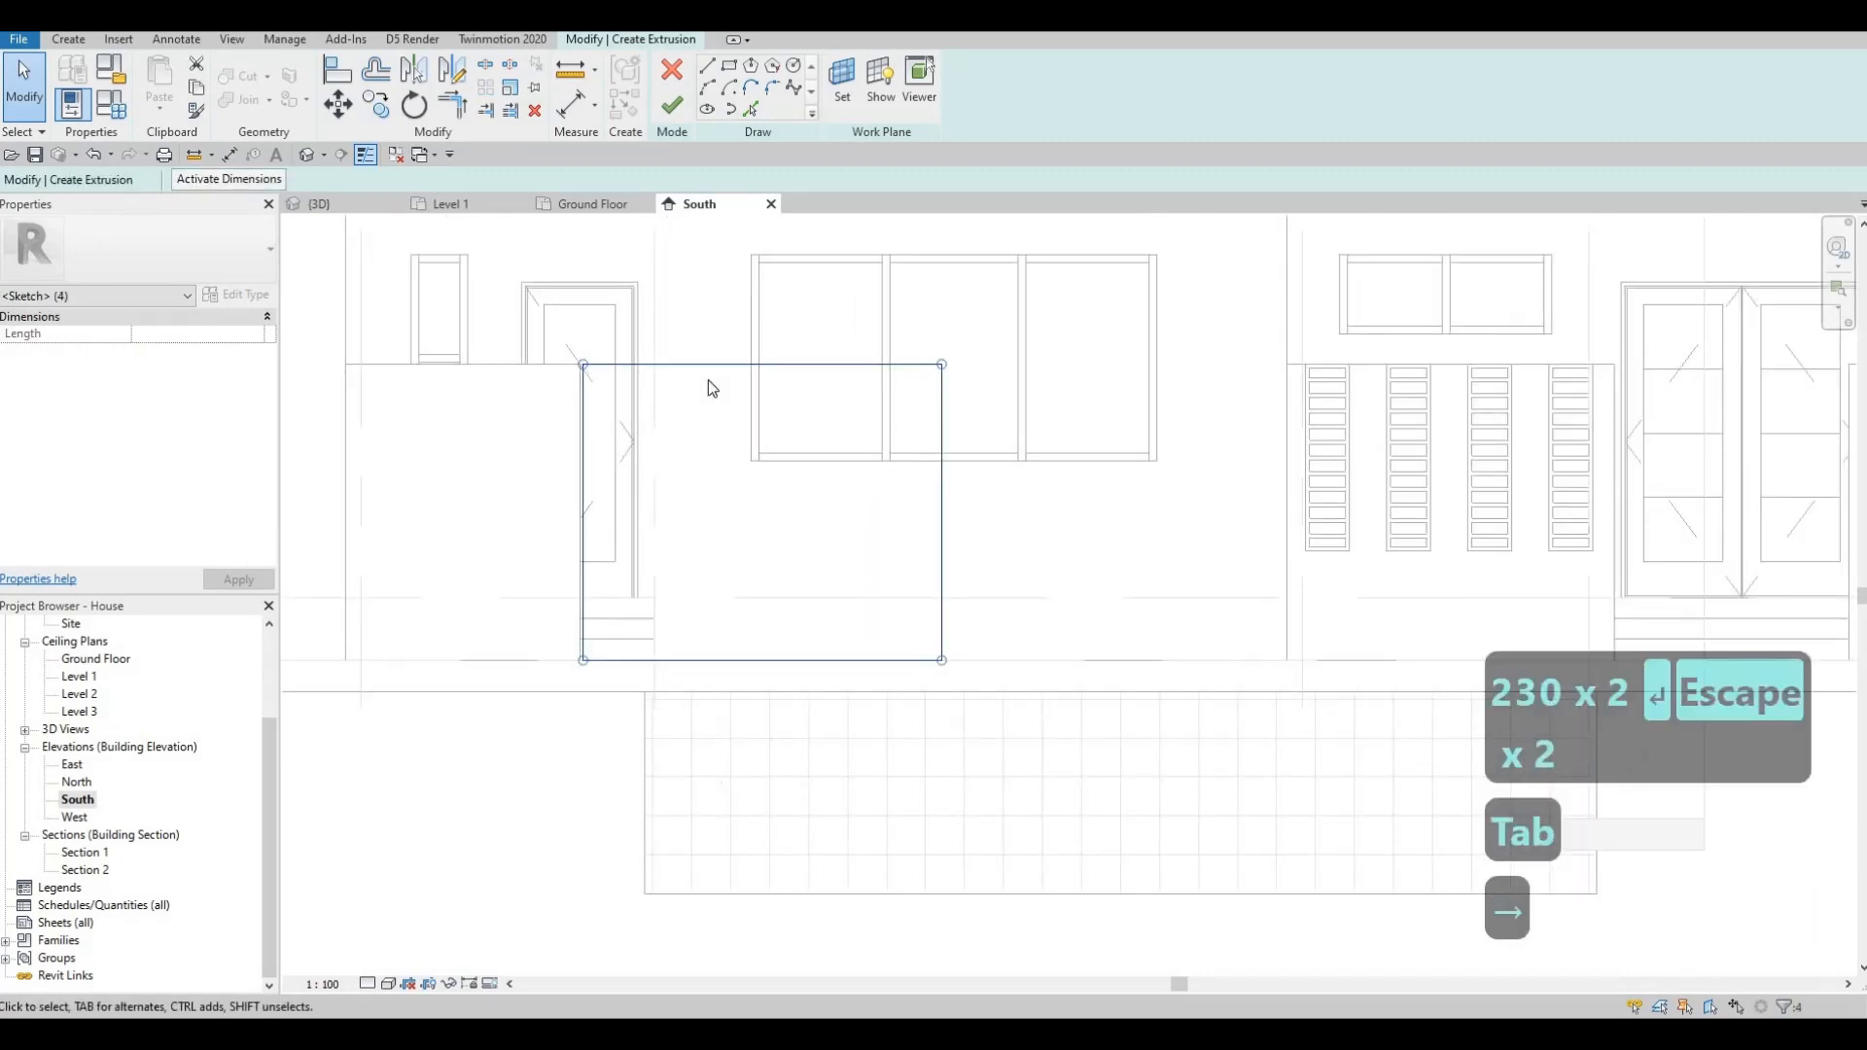
pyautogui.press('Escape')
pyautogui.press('Escape')
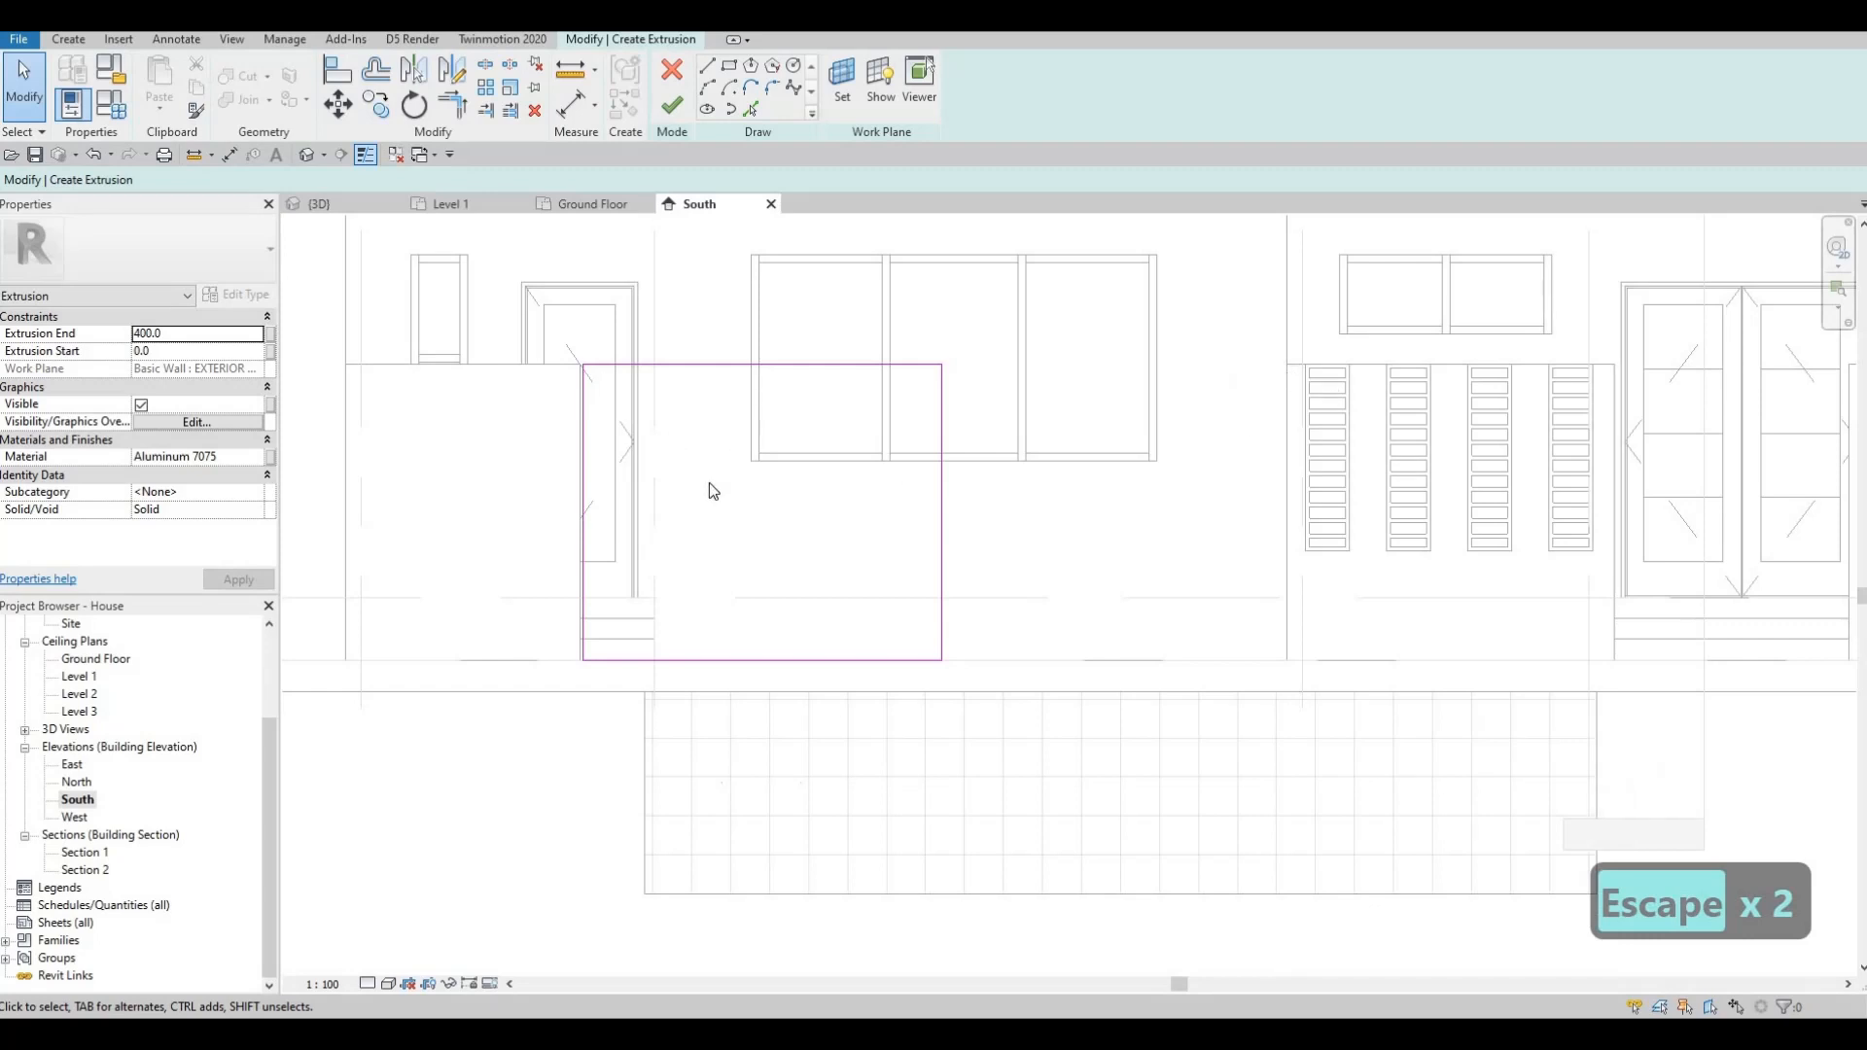
pyautogui.press('Escape')
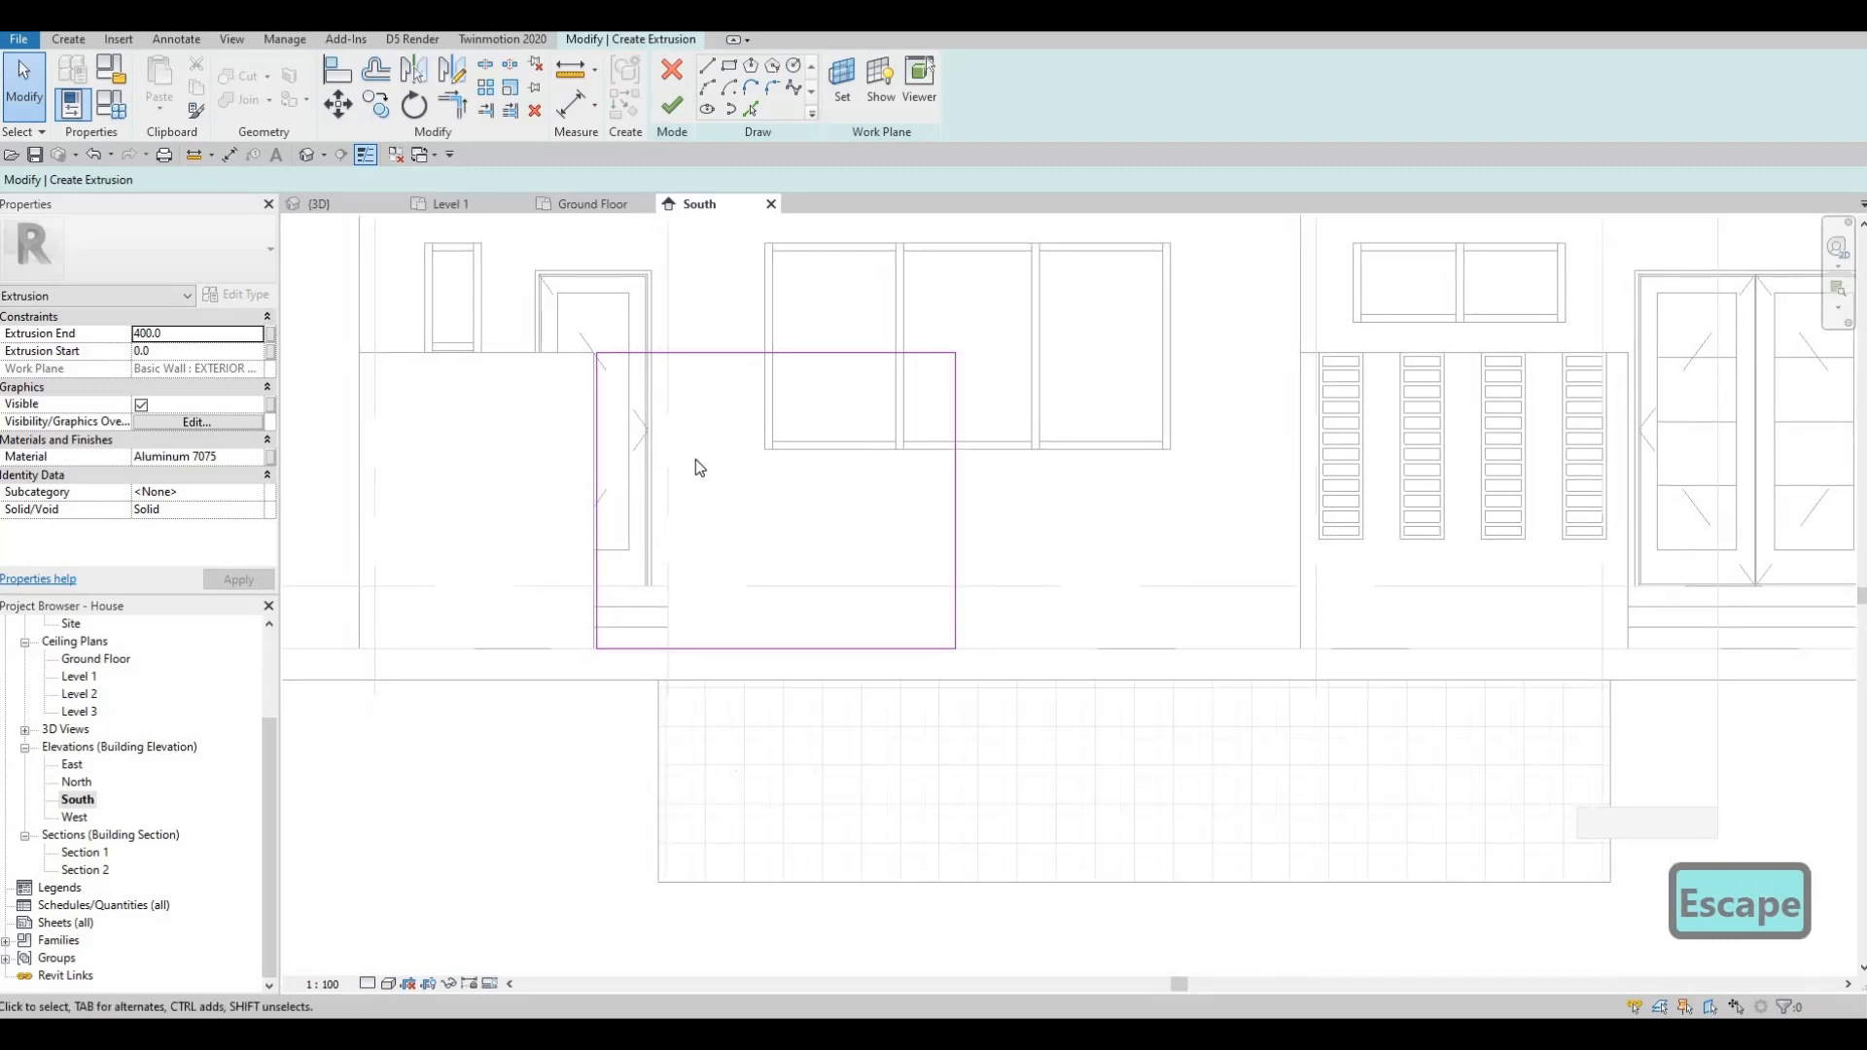
pyautogui.press('Escape')
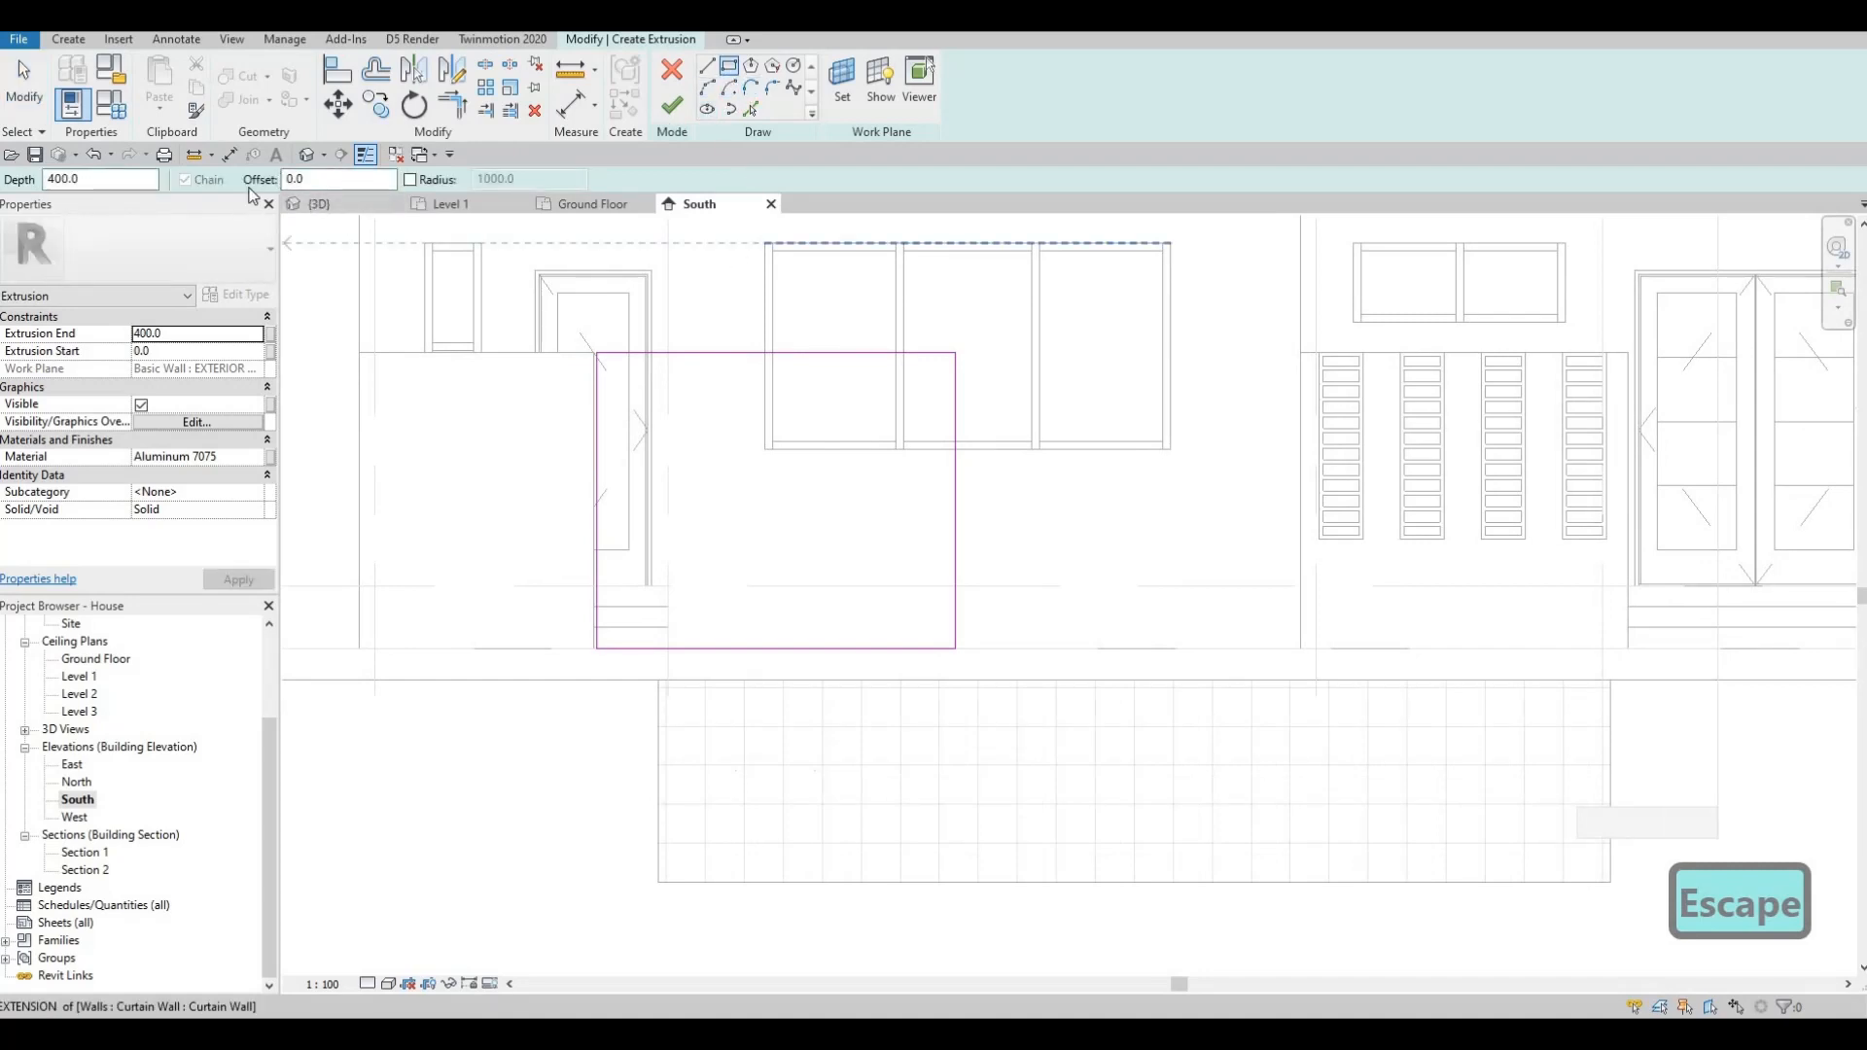
# - Sketch a second rectangle inside the first with a 25 mm inward offset
pyautogui.write('25')
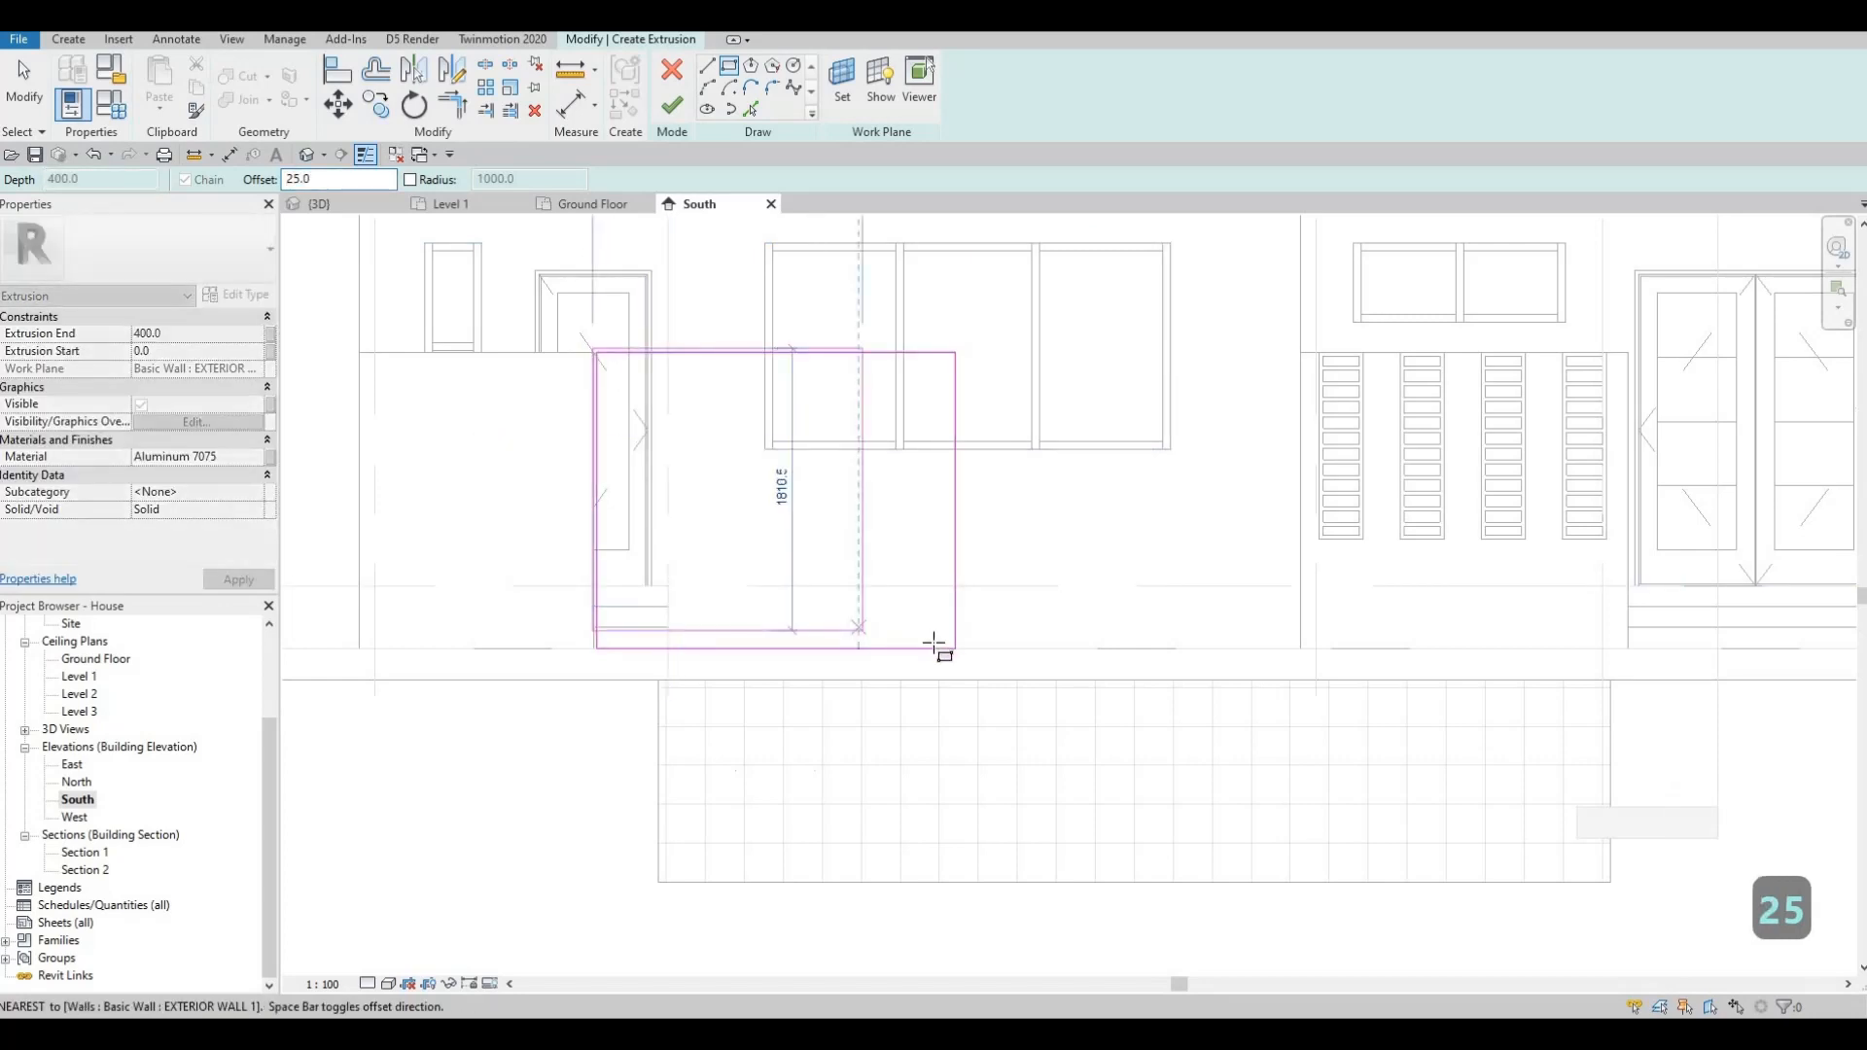
pyautogui.scroll(2, 963, 648)
pyautogui.click(968, 646)
pyautogui.press('Escape')
pyautogui.press('Escape')
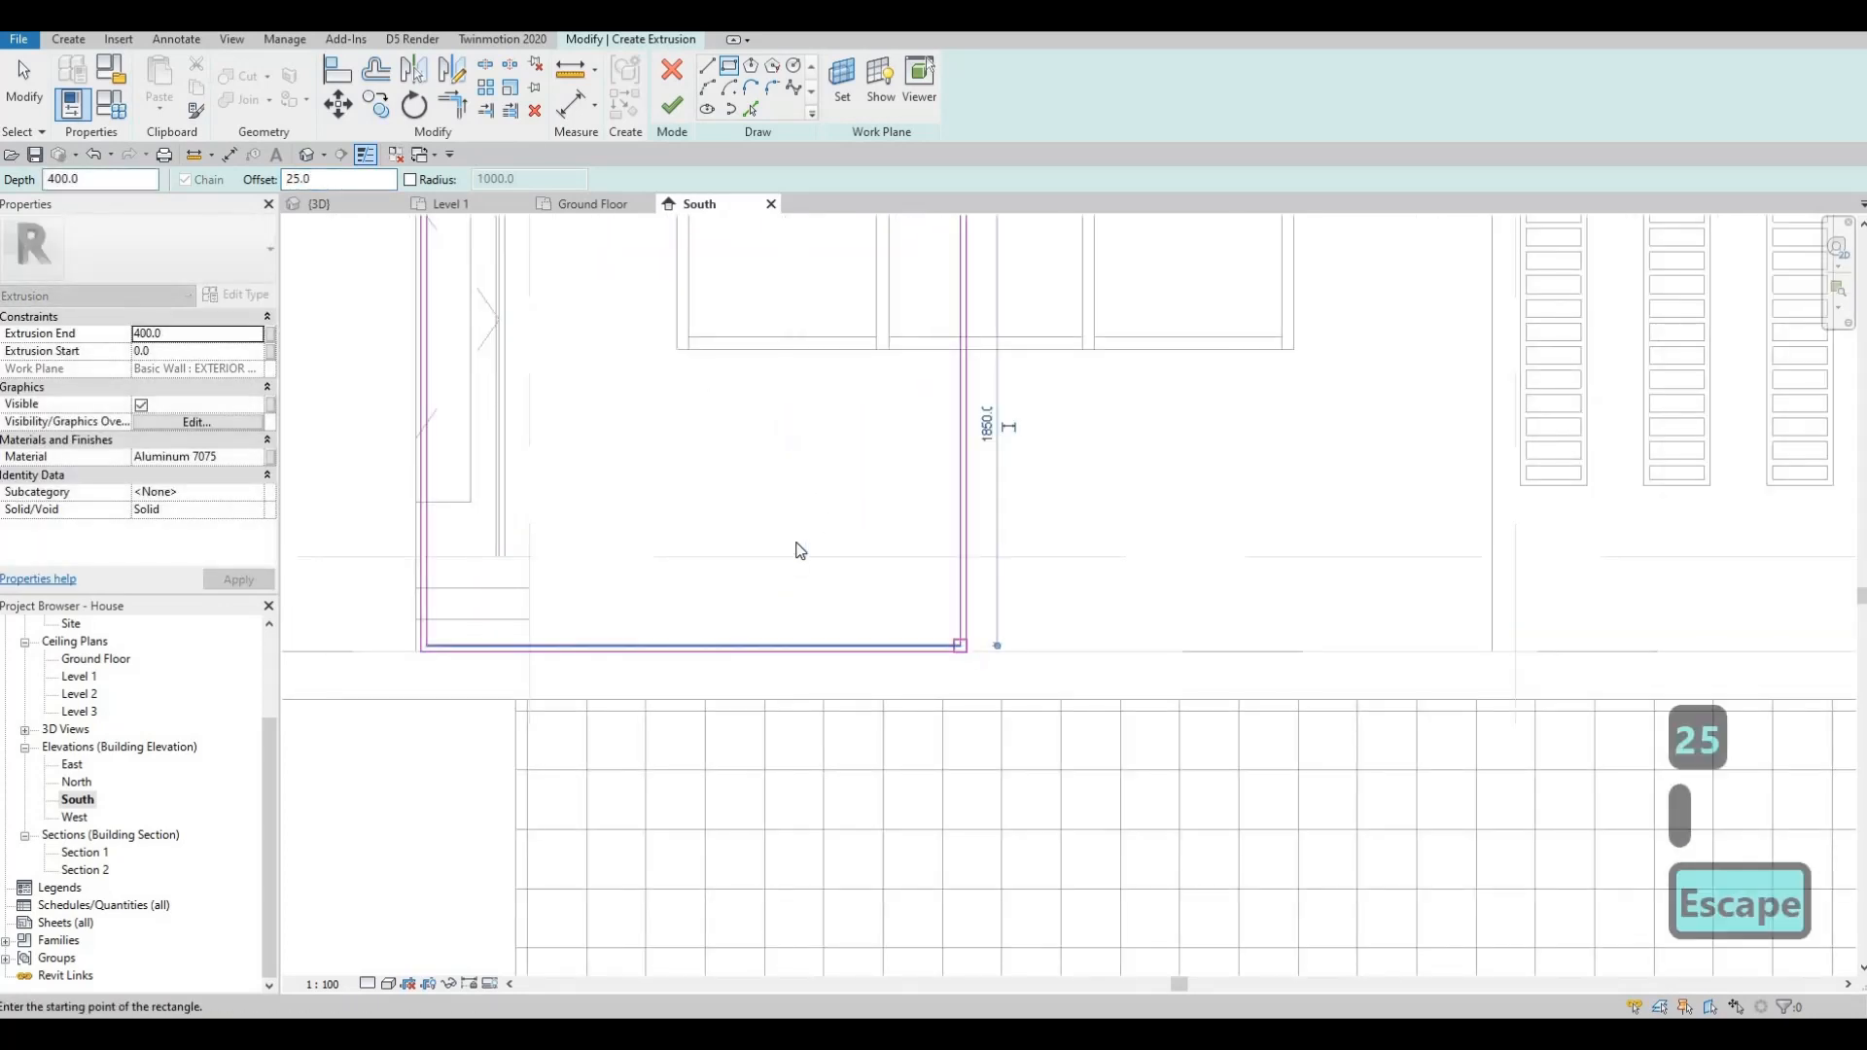
pyautogui.scroll(-2, 796, 545)
pyautogui.press('Escape')
pyautogui.press('Escape')
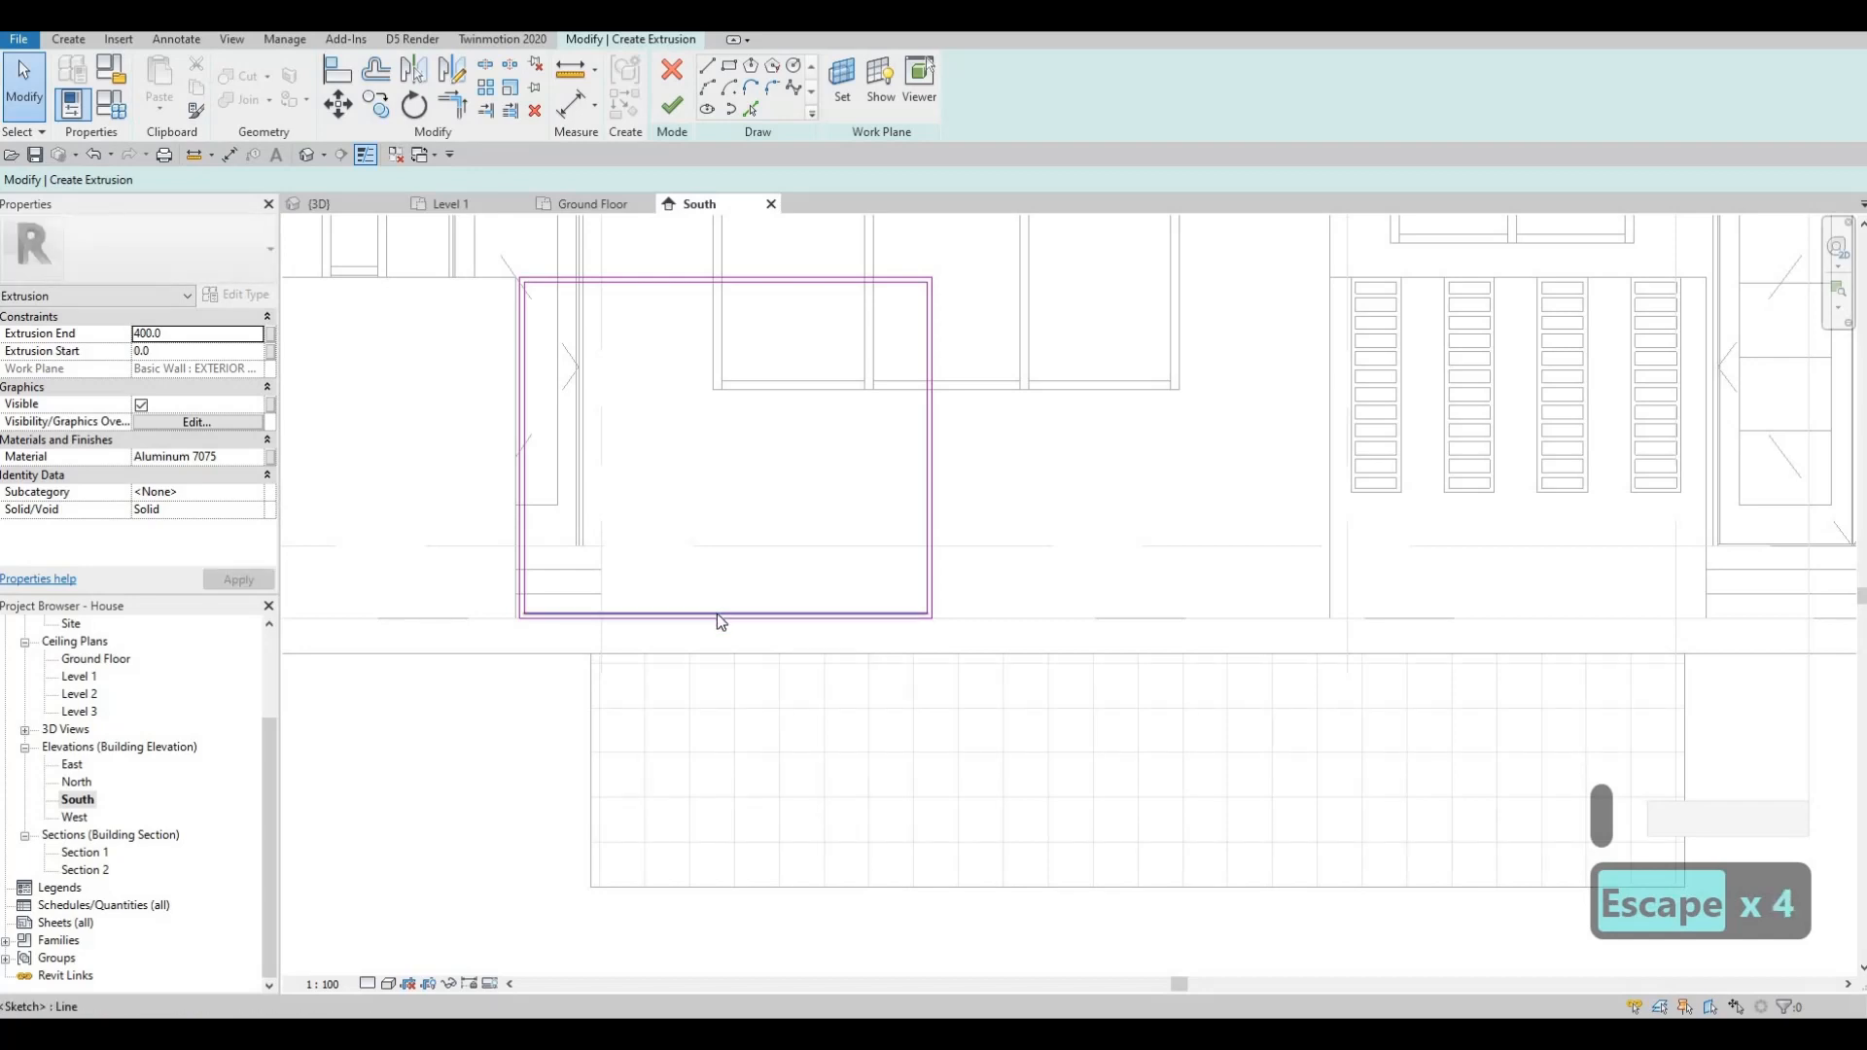
# - Nudge the inner rectangle and the outer rectangle's bottom line slightly up off the ground
pyautogui.press('Tab')
pyautogui.press('Escape')
pyautogui.press('Escape')
pyautogui.click(714, 622)
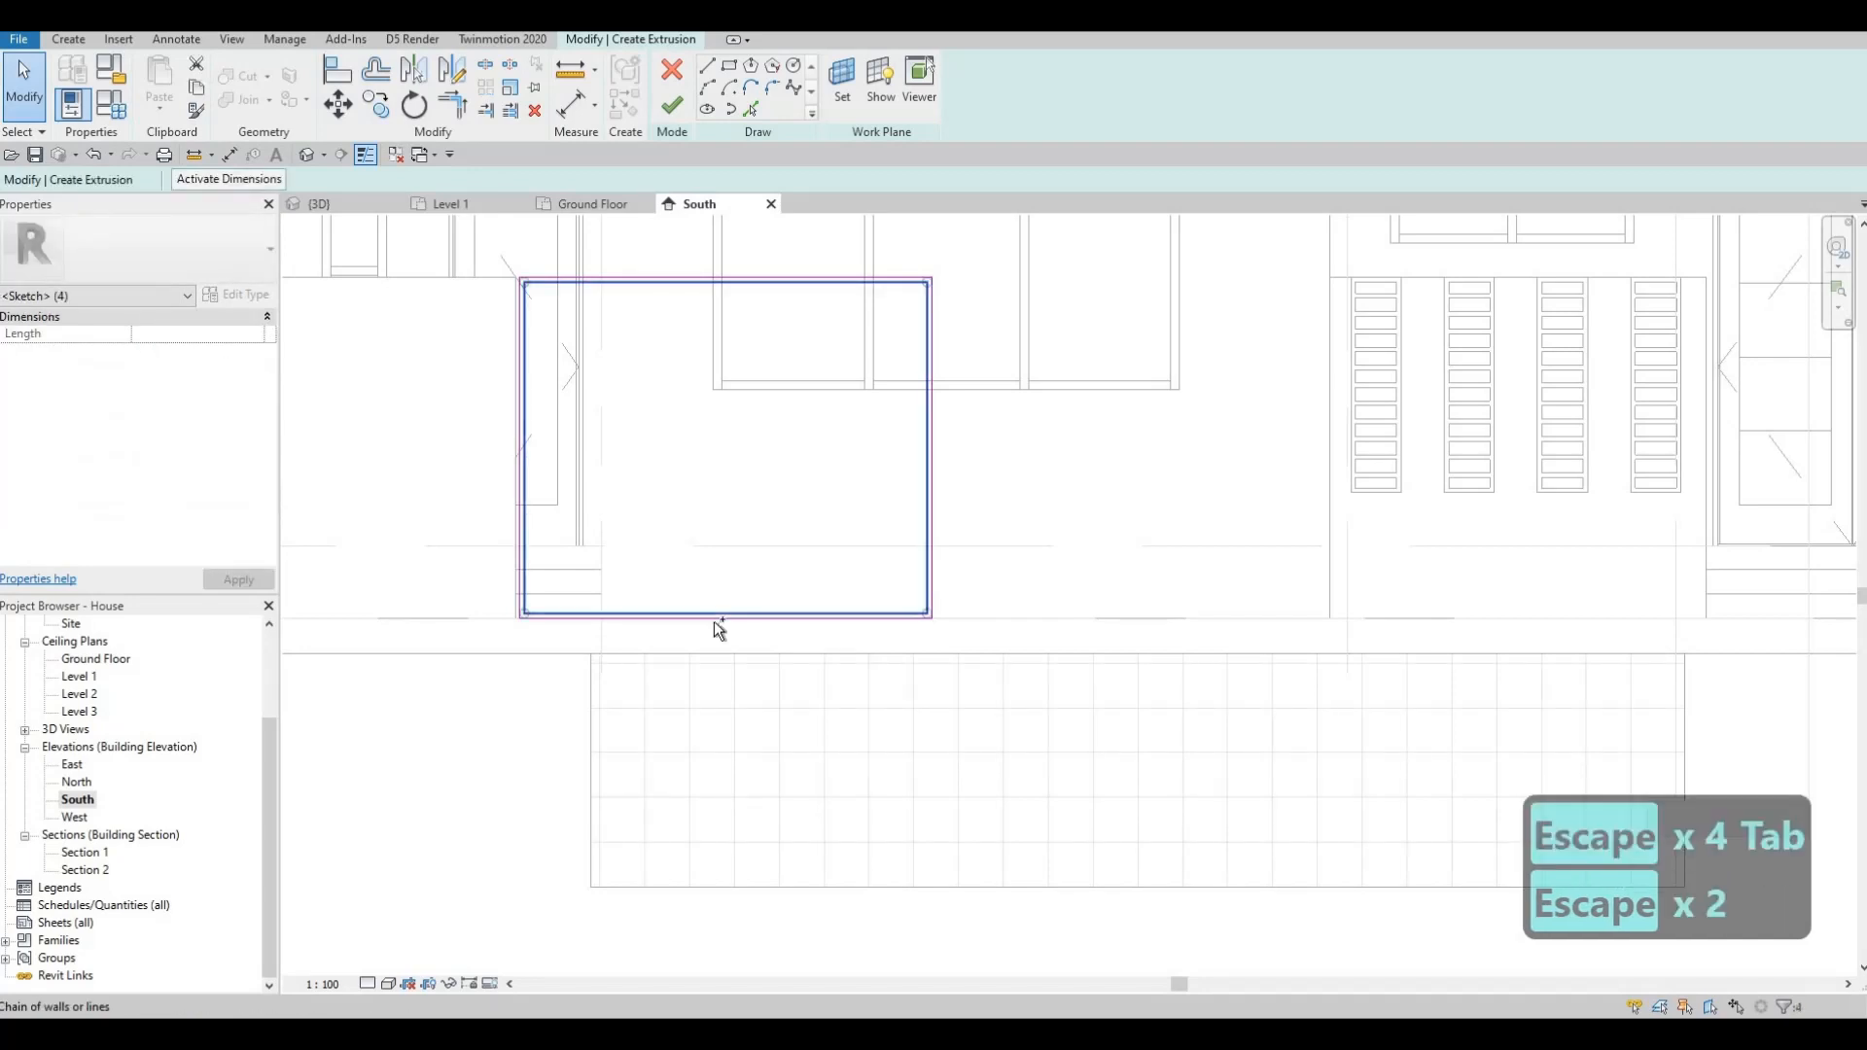
pyautogui.press('Up')
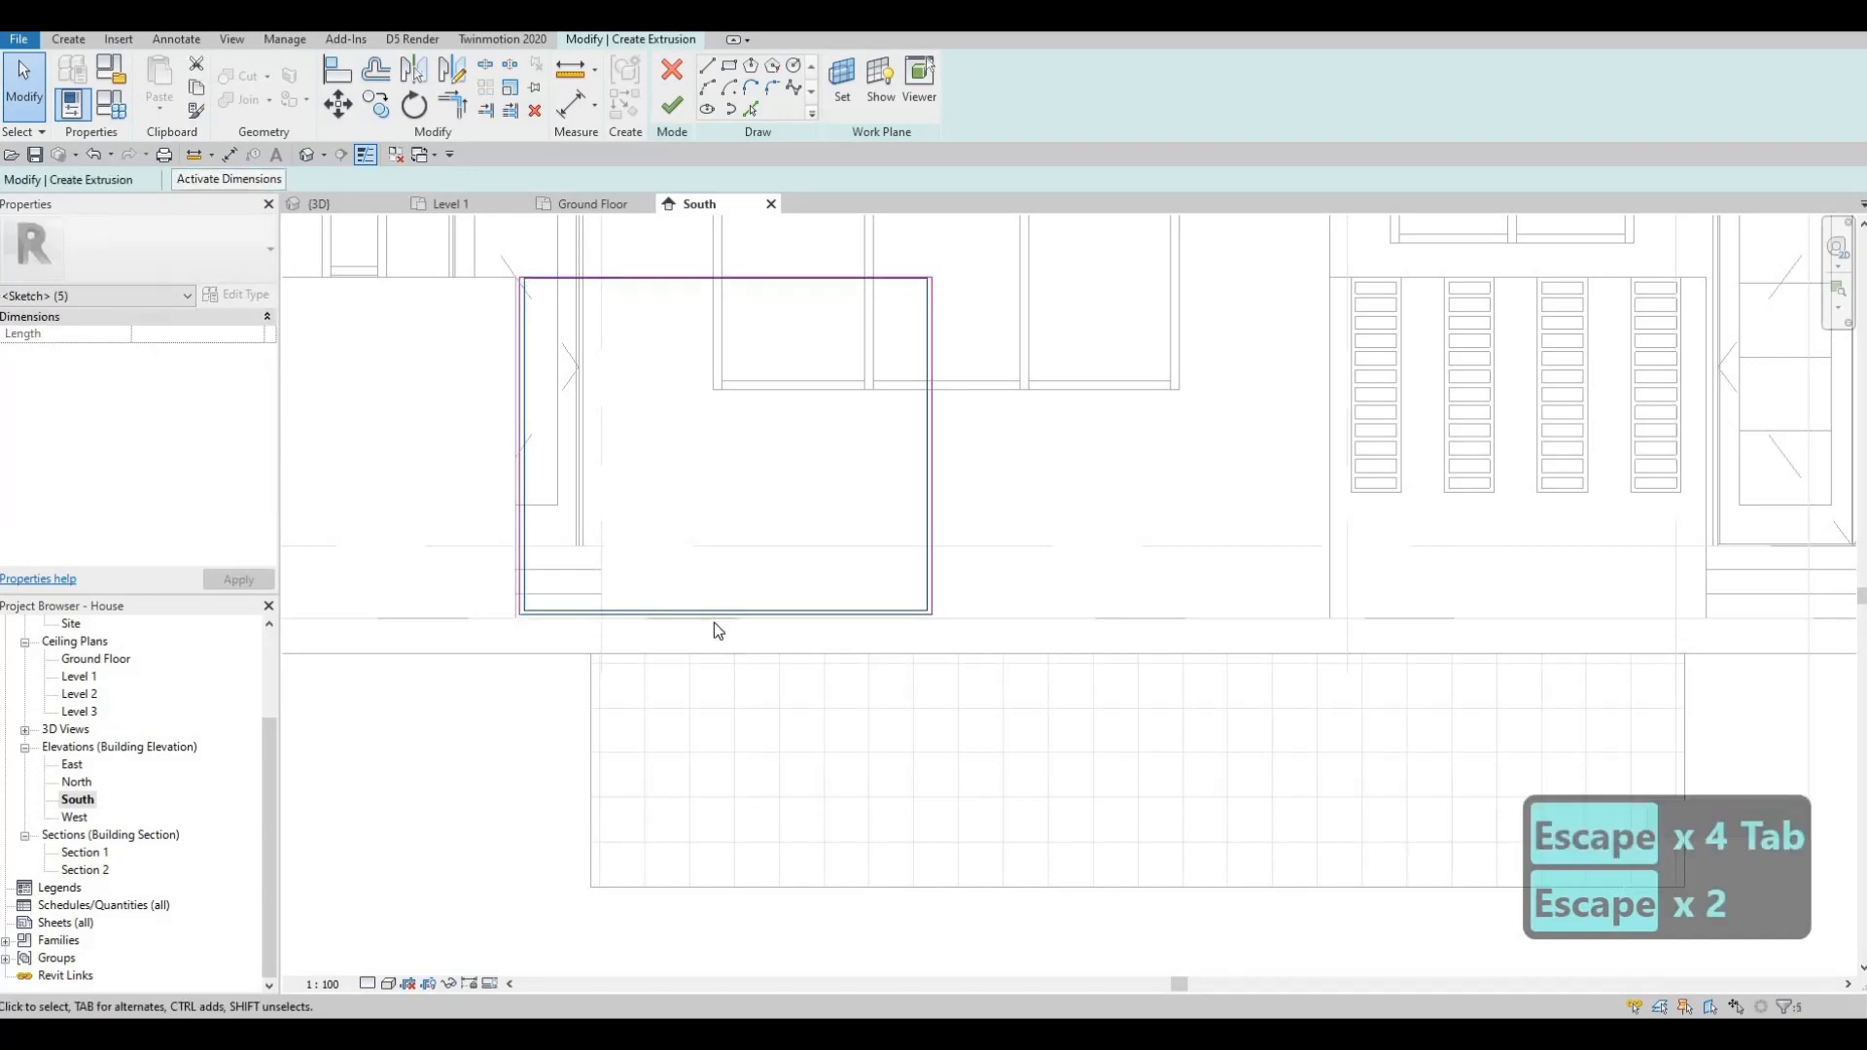
pyautogui.press('Escape')
pyautogui.press('Escape')
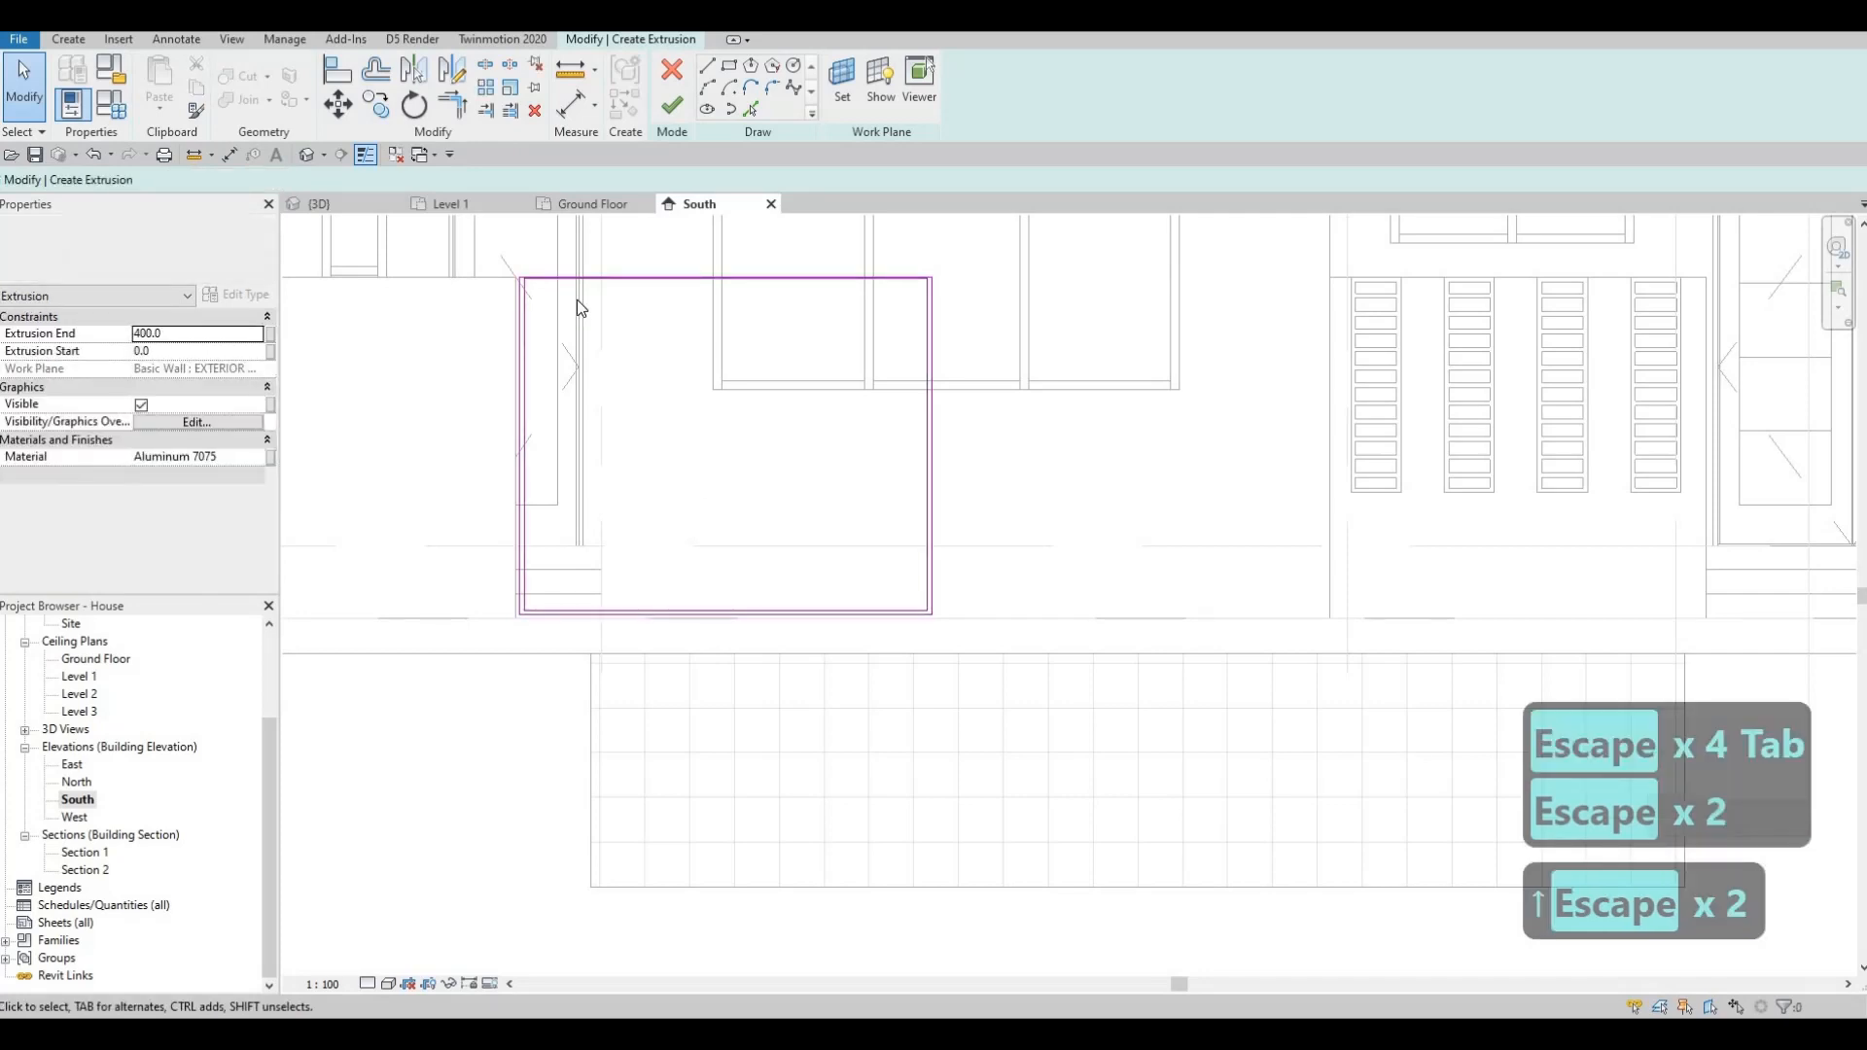
# - Set the inner rectangle's top line 25 mm from the outer rectangle's top line
pyautogui.scroll(3, 494, 287)
pyautogui.click(477, 278)
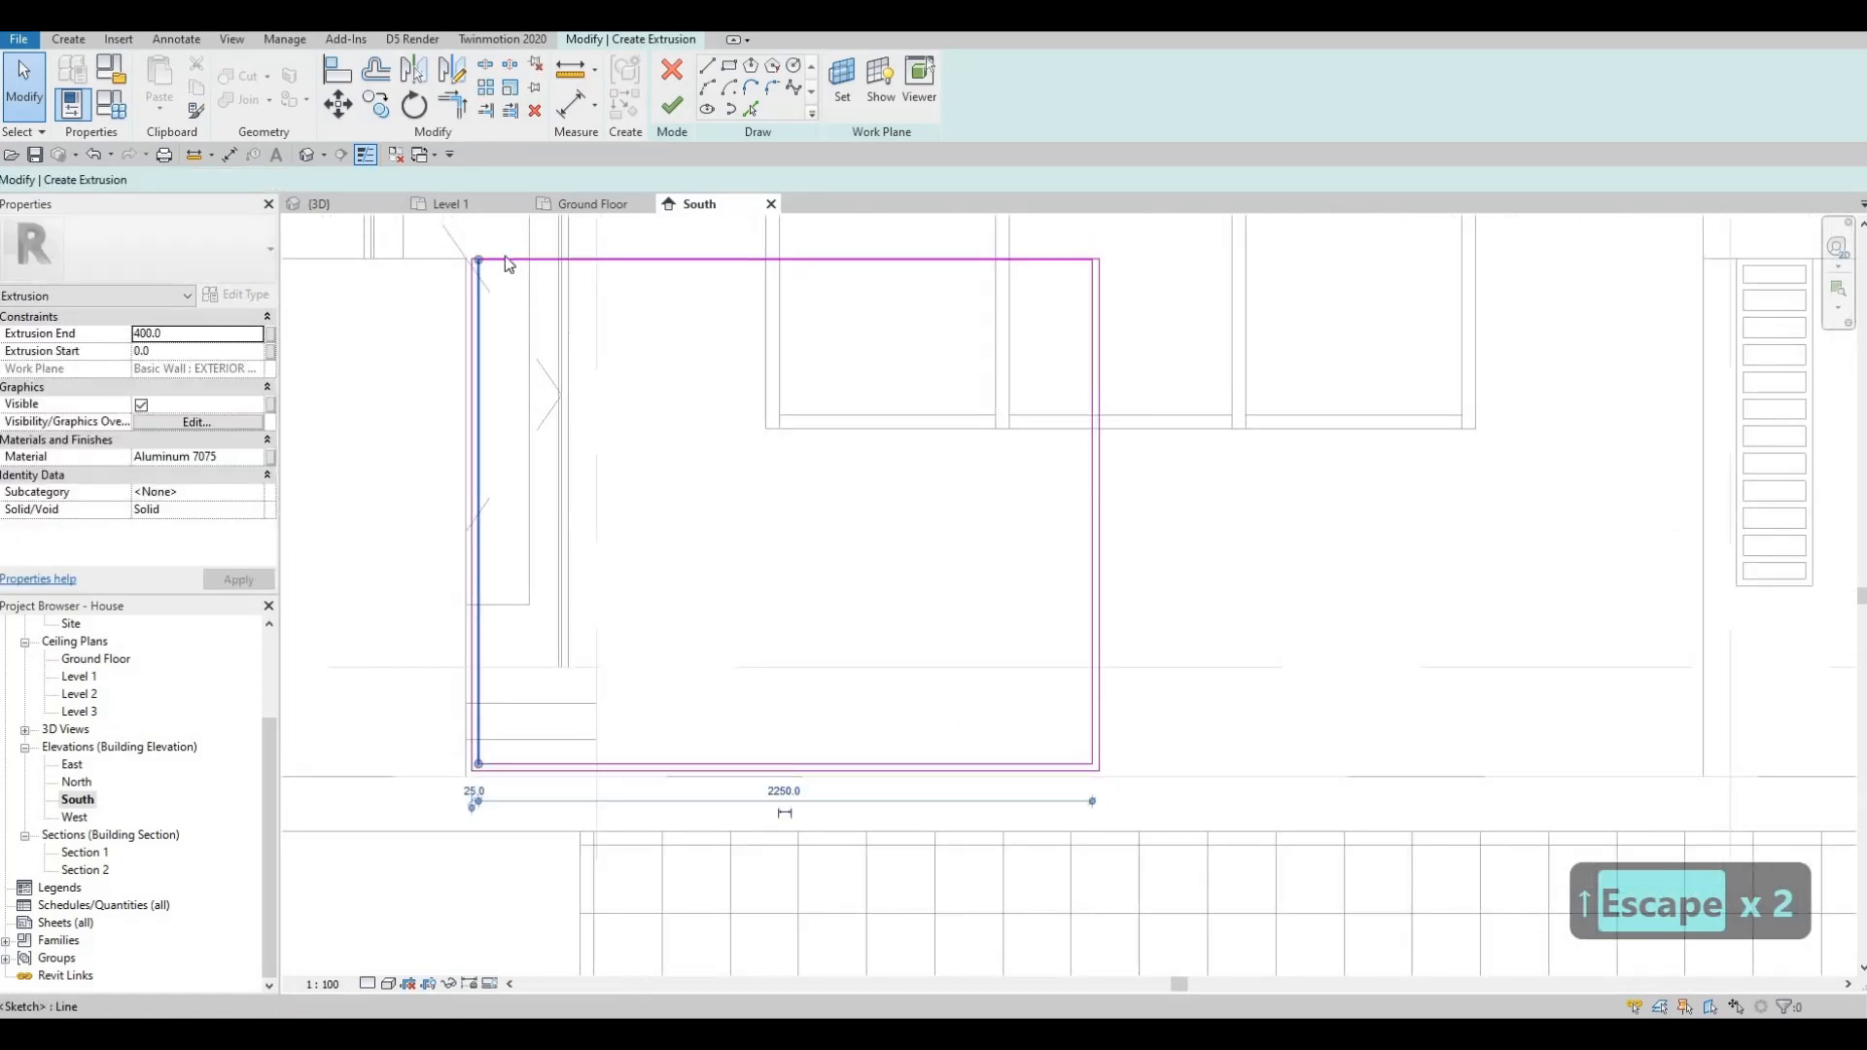
pyautogui.press('Escape')
pyautogui.scroll(3, 476, 278)
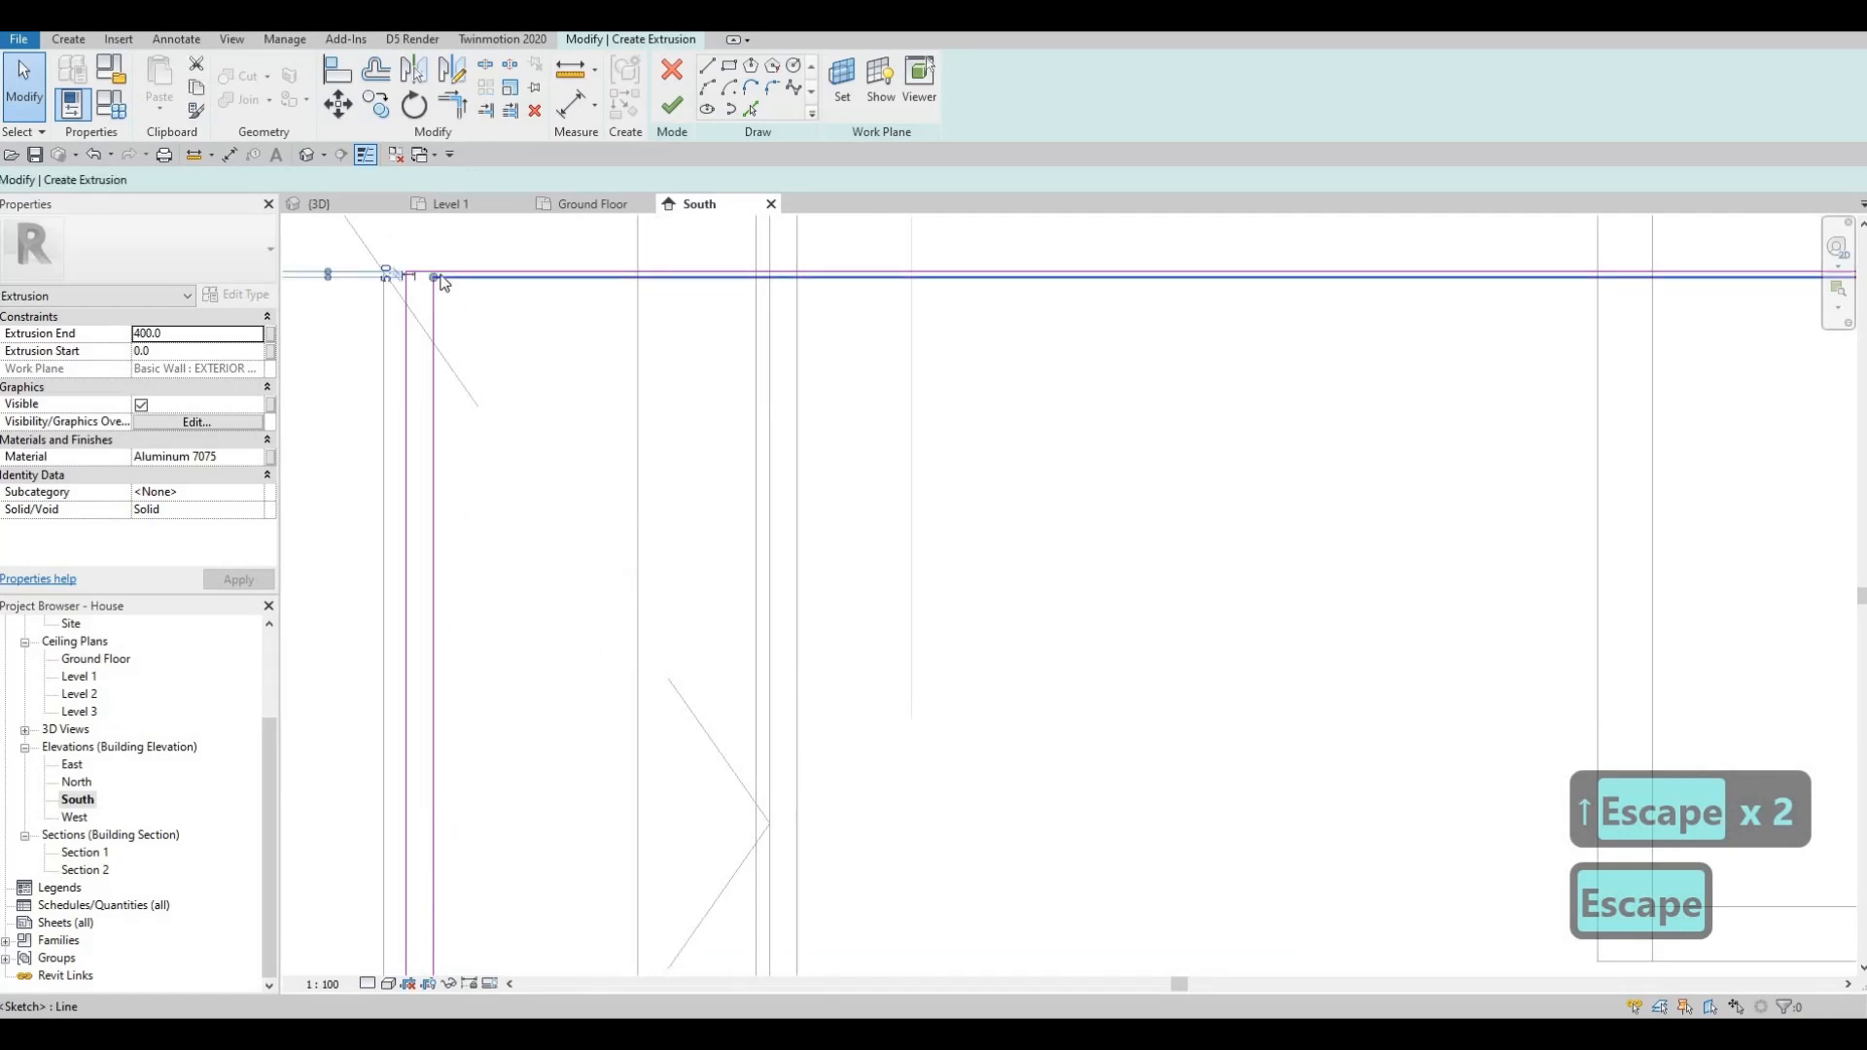
pyautogui.click(437, 277)
pyautogui.click(433, 276)
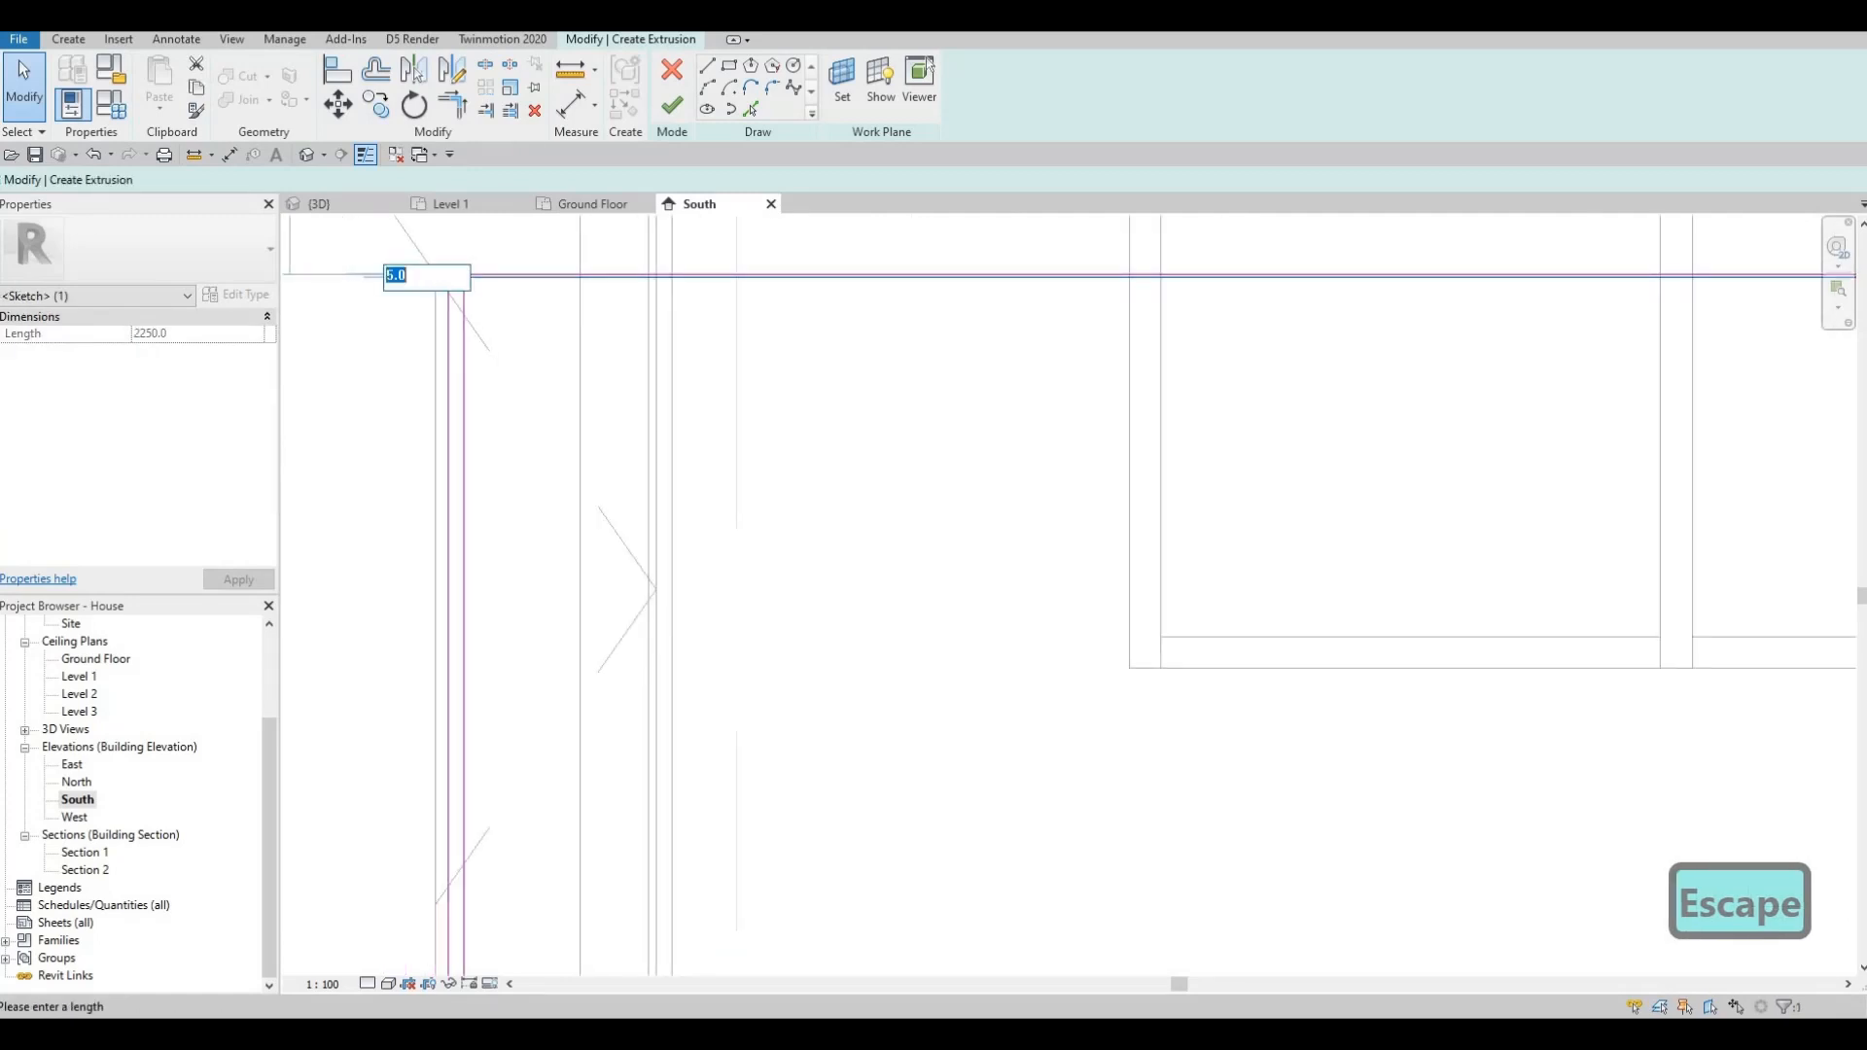
pyautogui.write('25')
pyautogui.press('Return')
pyautogui.press('Escape')
pyautogui.scroll(-5, 596, 746)
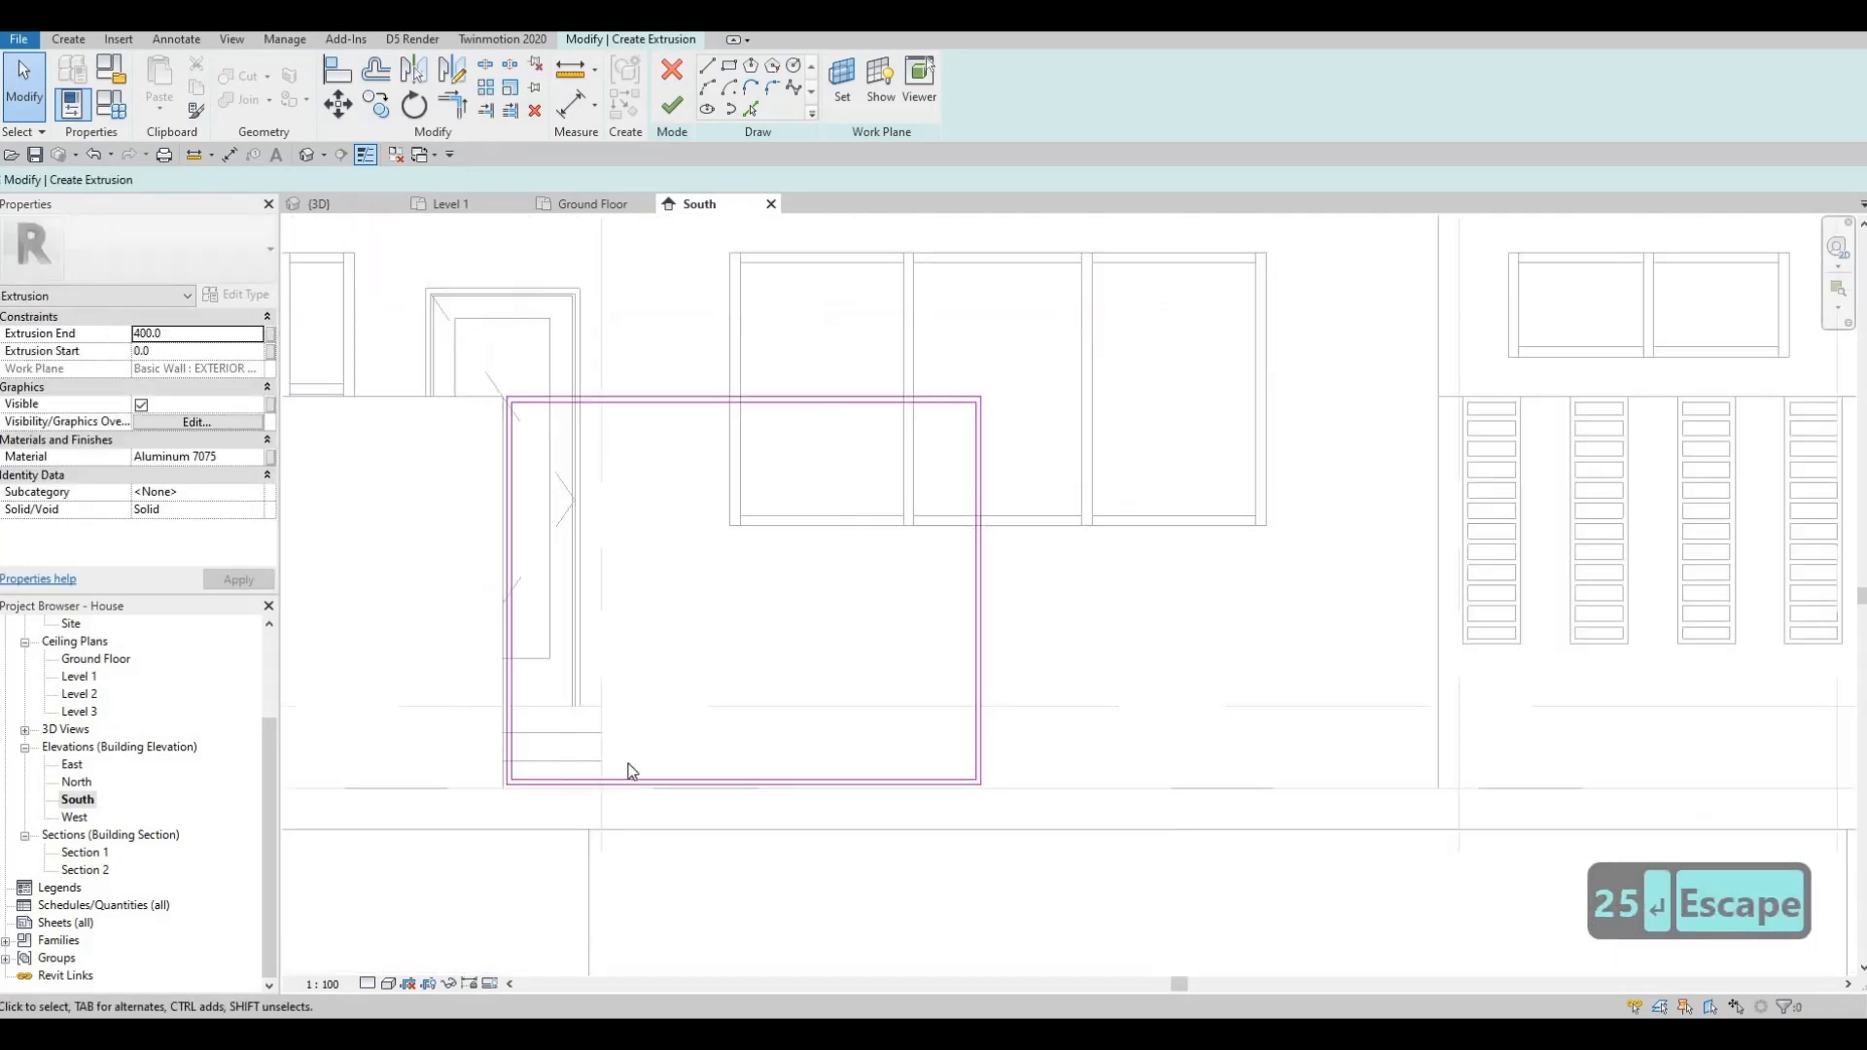
pyautogui.moveTo(905, 429); pyautogui.dragTo(901, 437, button='middle')
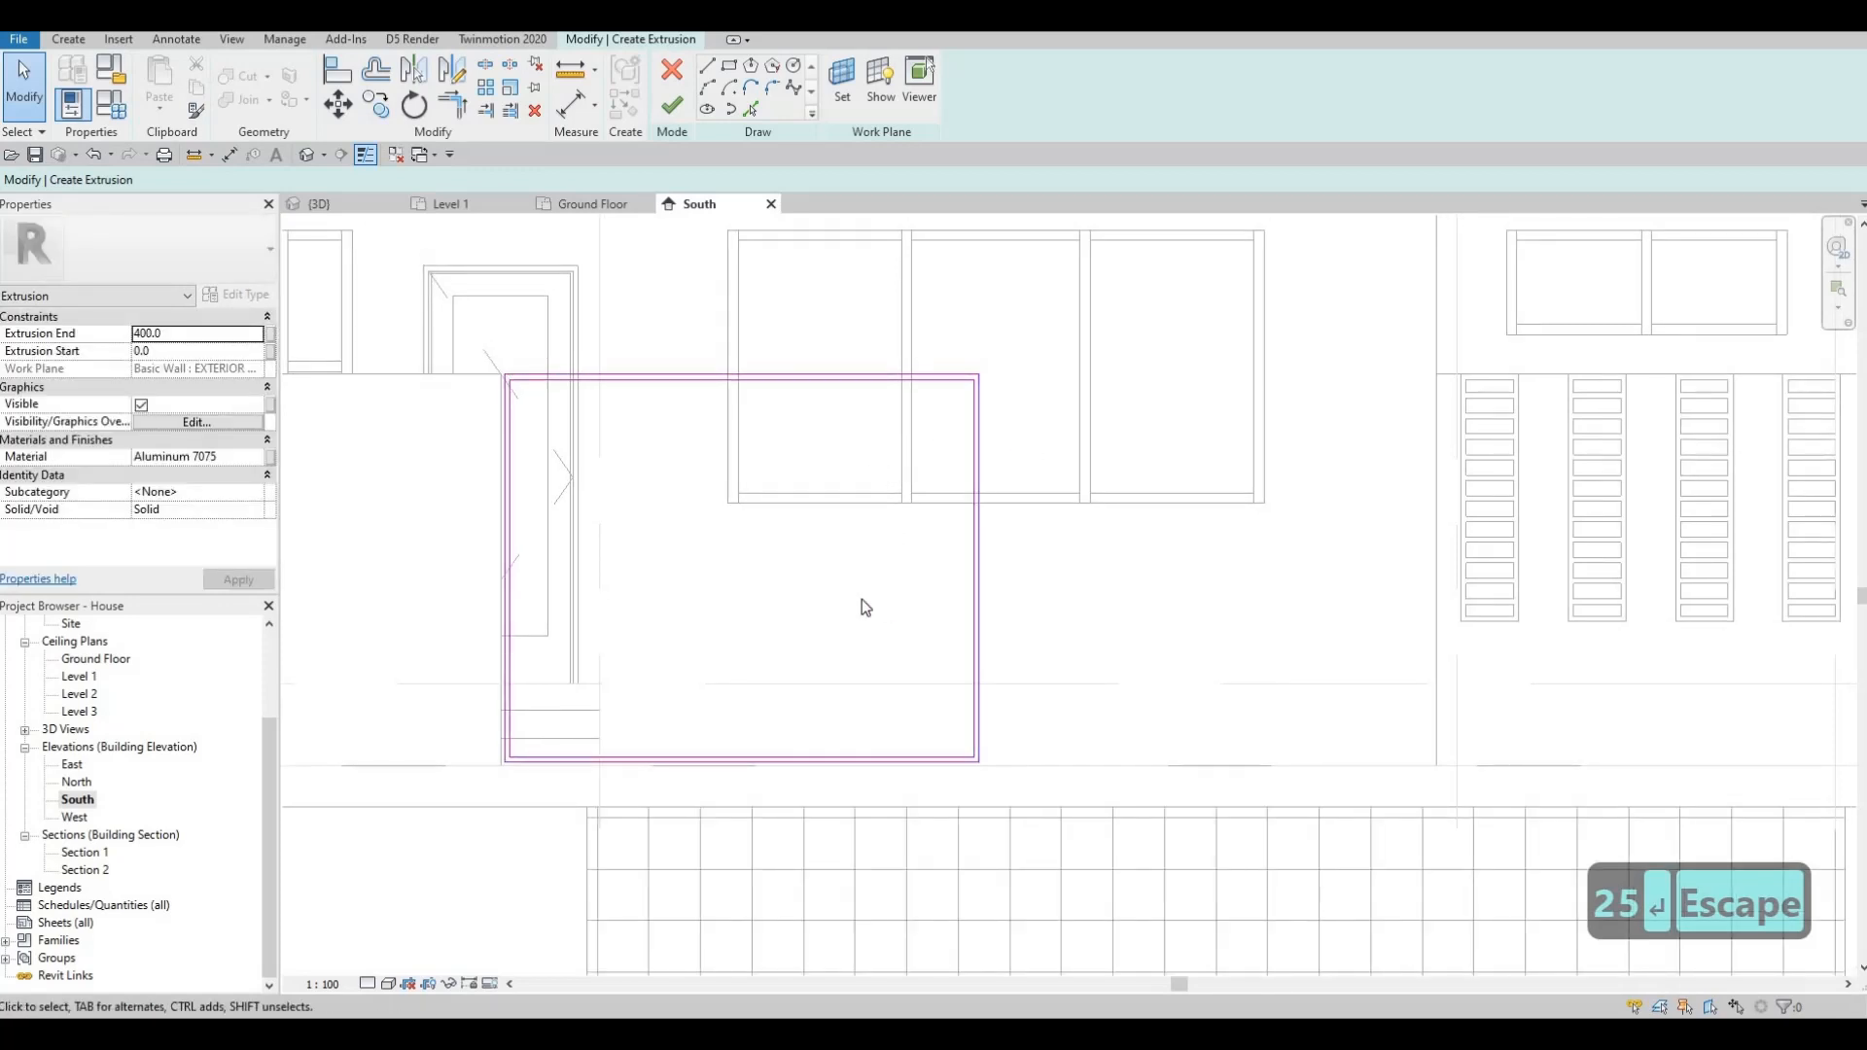
# - Finish the gate frame sketch as a 400 mm deep Aluminum 7075 extrusion and open it in the 3D view
pyautogui.click(729, 66)
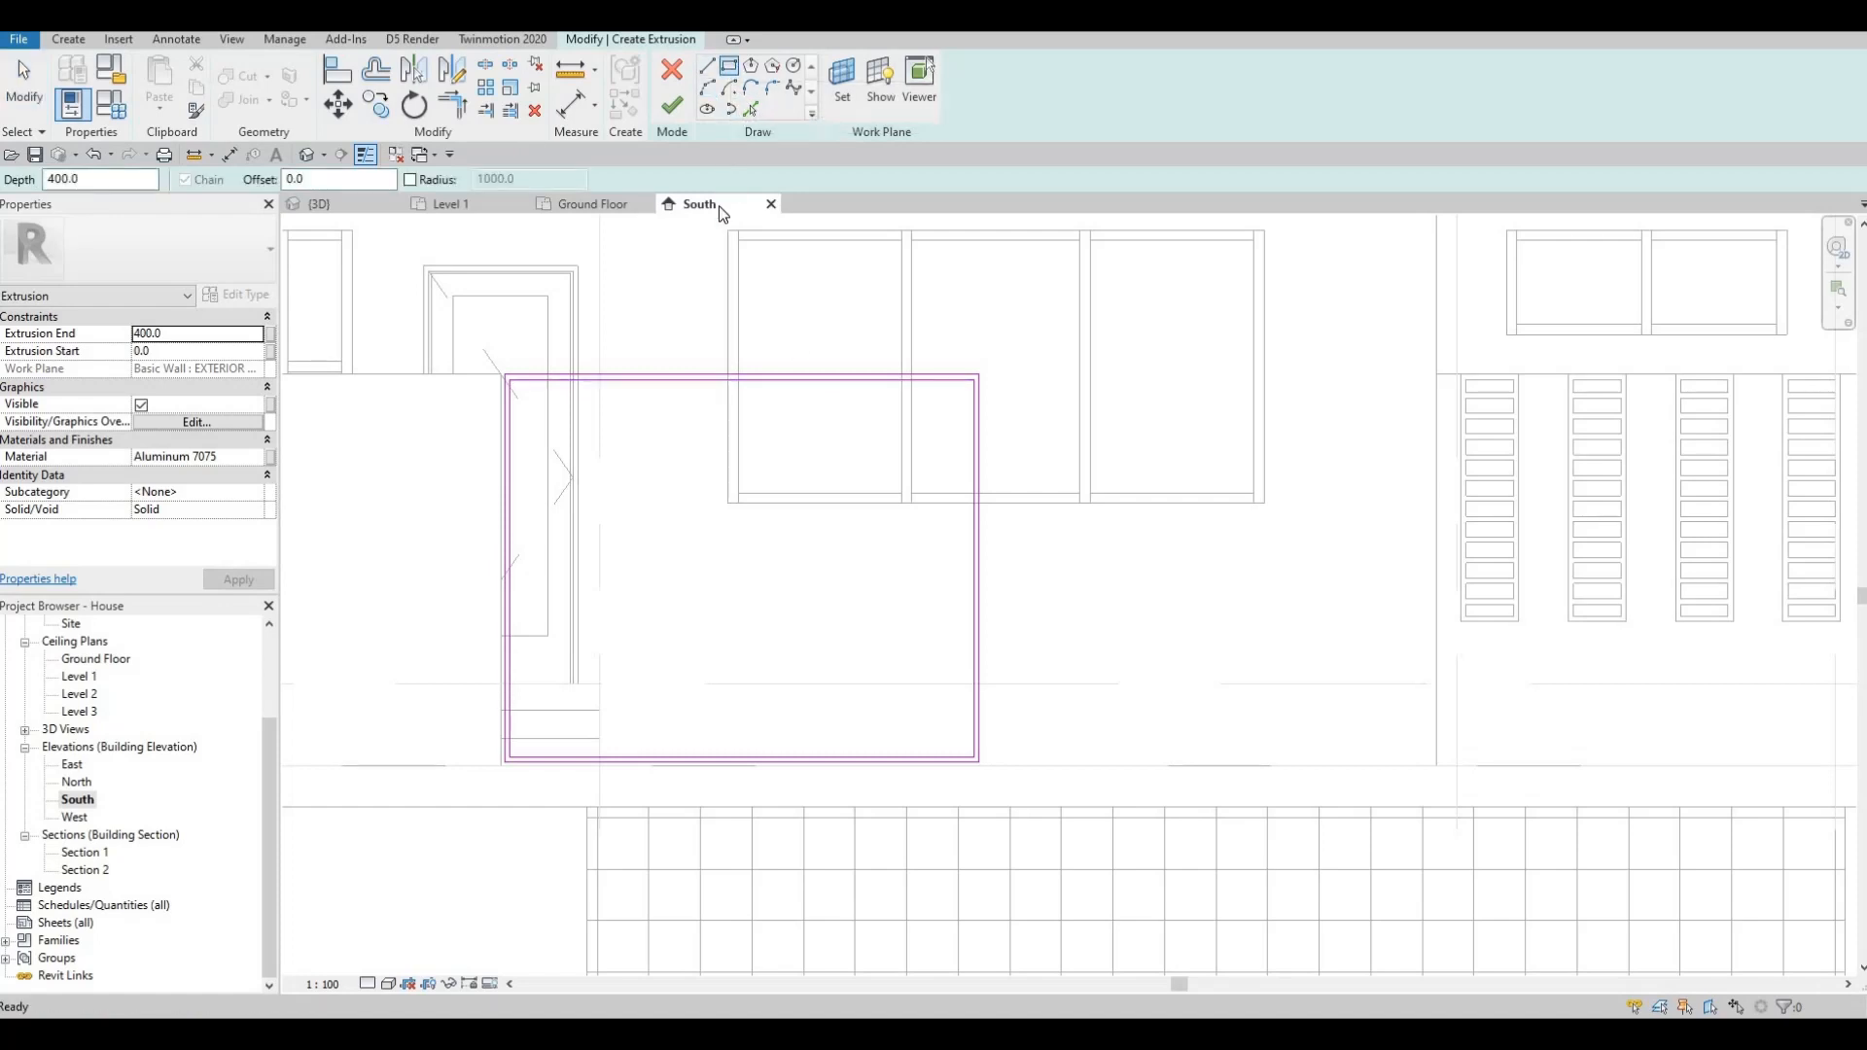
pyautogui.click(669, 110)
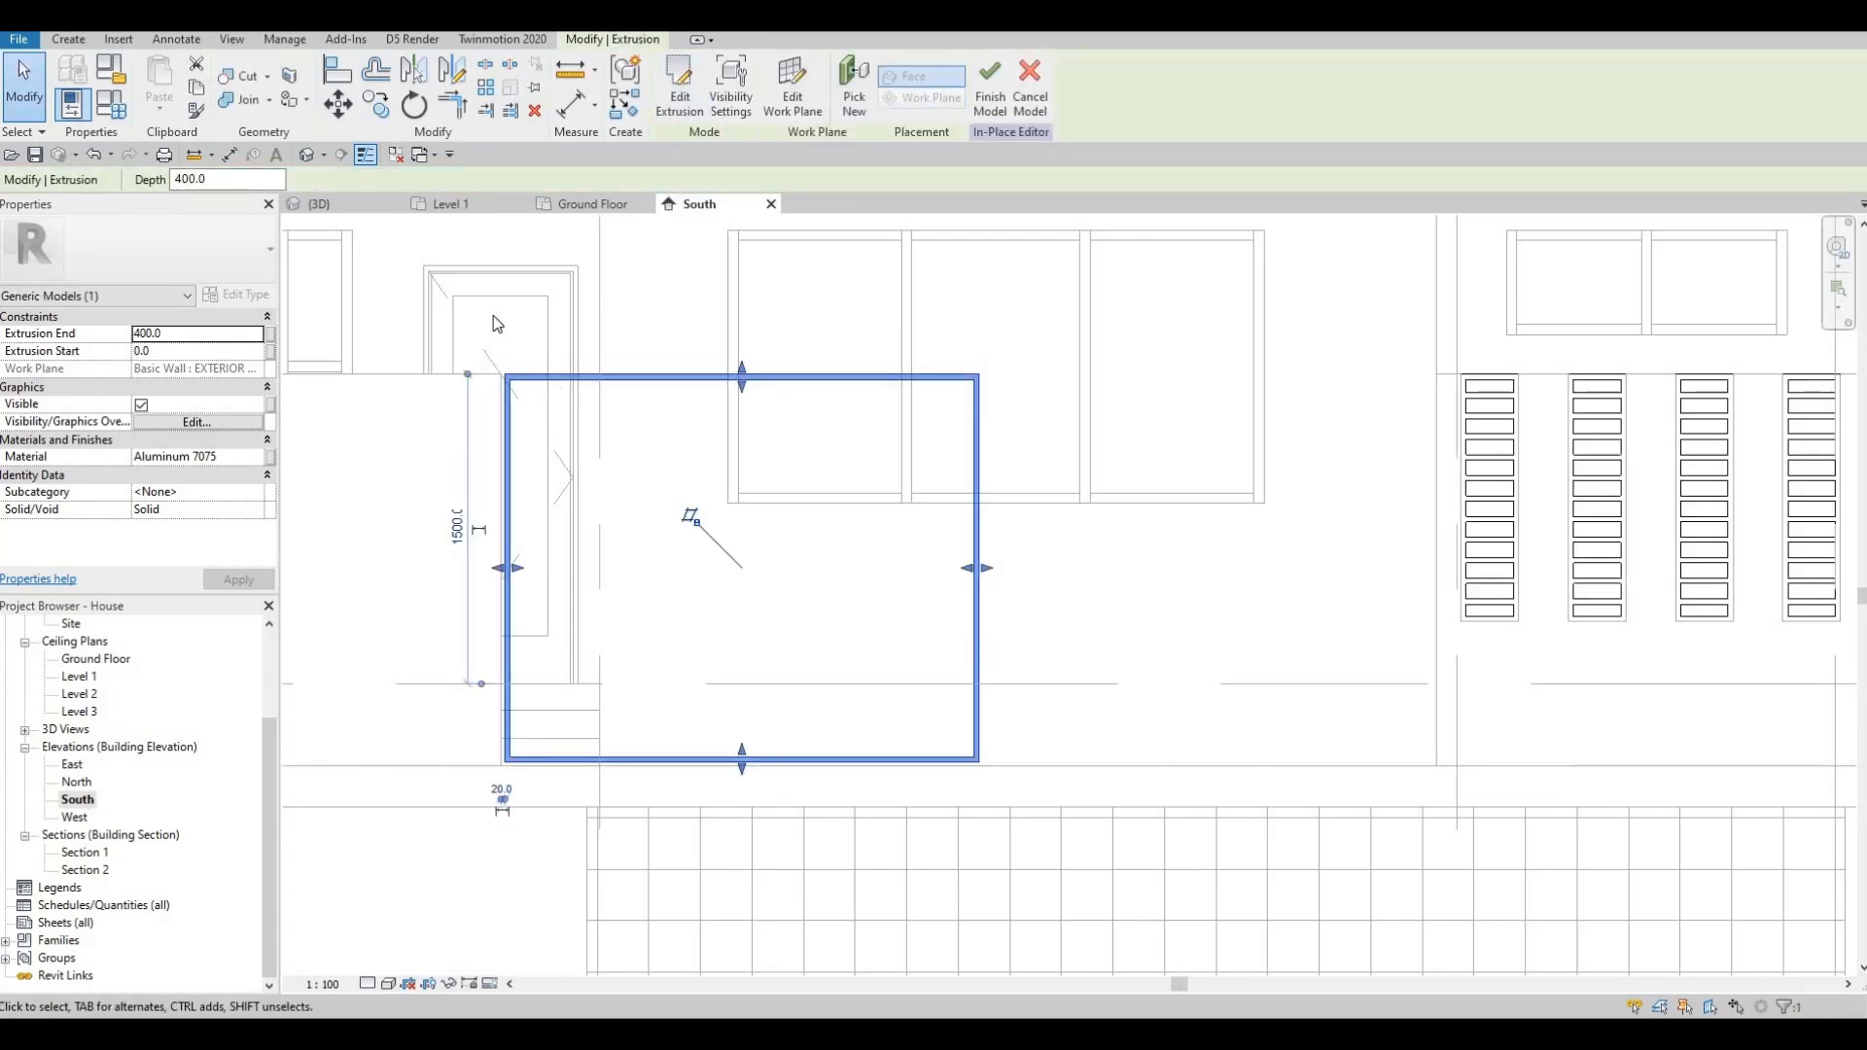
pyautogui.click(346, 209)
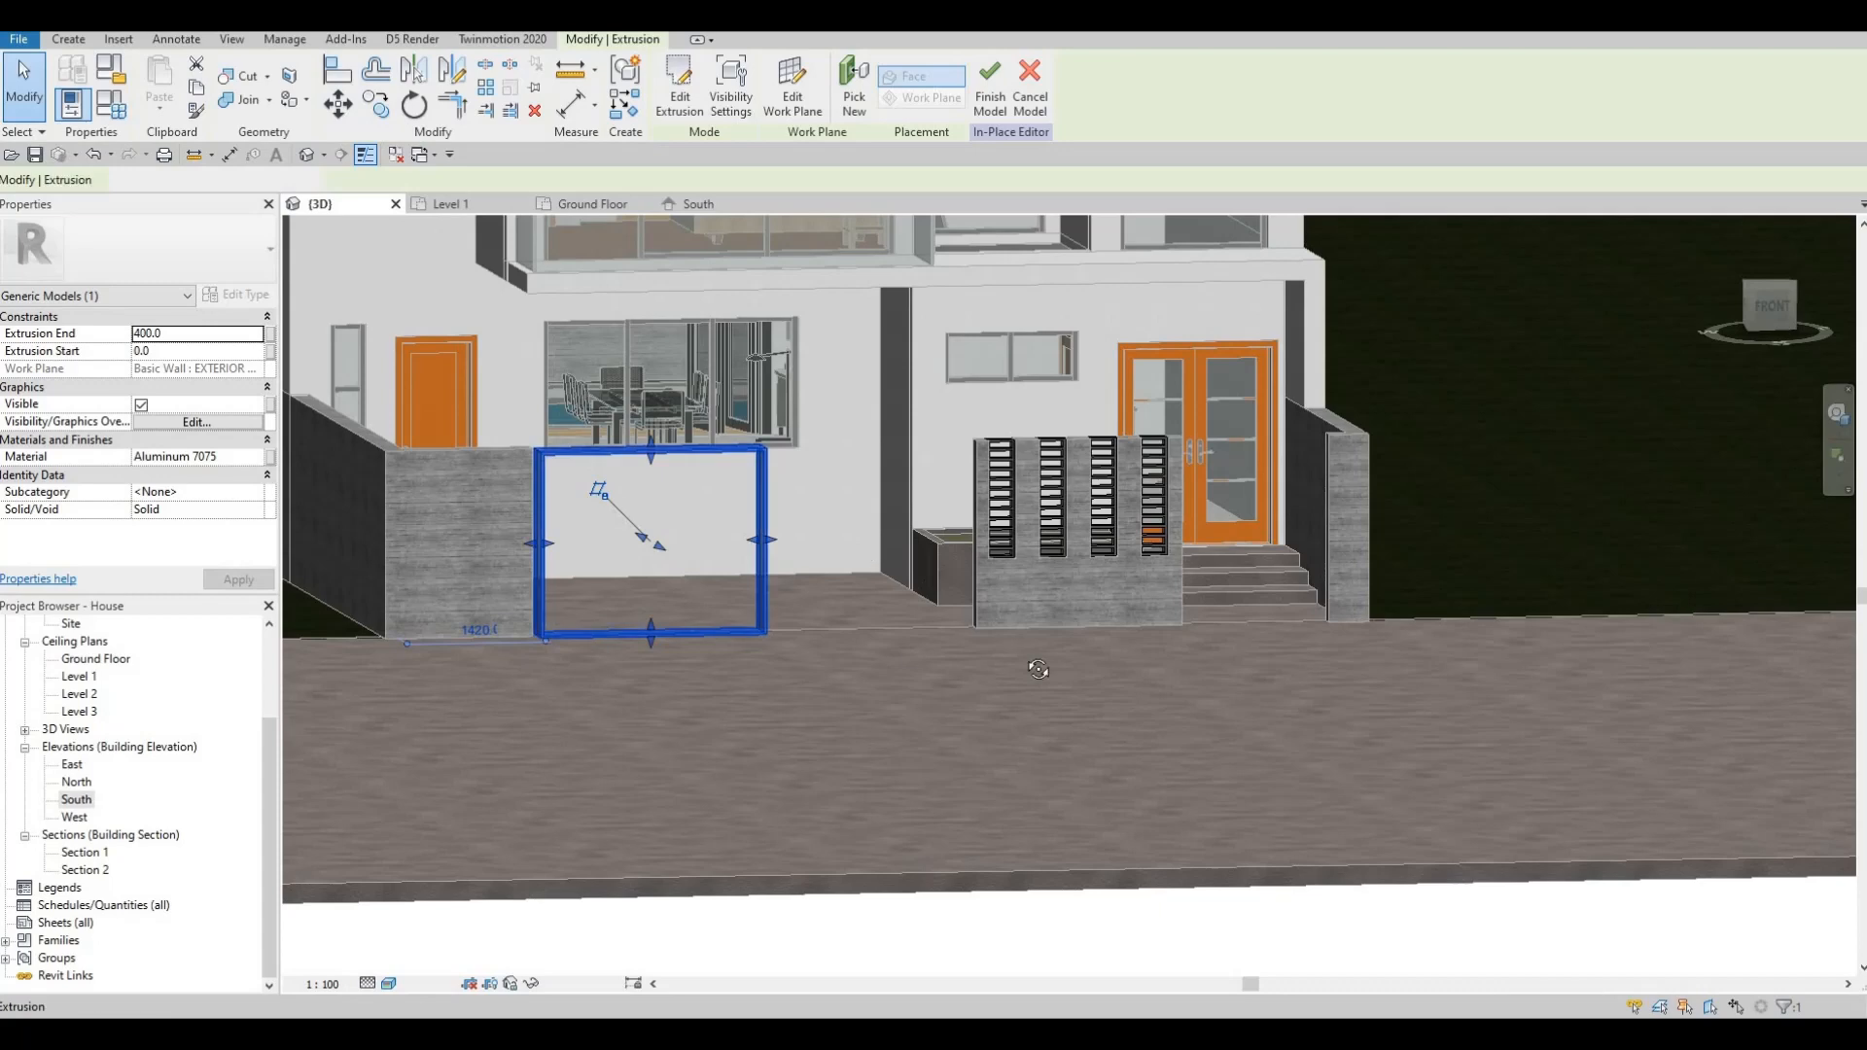
# - Stretch the gate frame's front and back faces so the extrusion starts at -200 mm and ends at 0
pyautogui.keyDown('shift'); pyautogui.moveTo(1039, 670); pyautogui.dragTo(918, 599, button='middle'); pyautogui.keyUp('shift')
pyautogui.scroll(3, 918, 599)
pyautogui.moveTo(907, 598); pyautogui.dragTo(967, 601)
pyautogui.keyDown('shift'); pyautogui.moveTo(972, 718); pyautogui.dragTo(998, 619, button='middle'); pyautogui.keyUp('shift')
pyautogui.moveTo(995, 616); pyautogui.dragTo(928, 603)
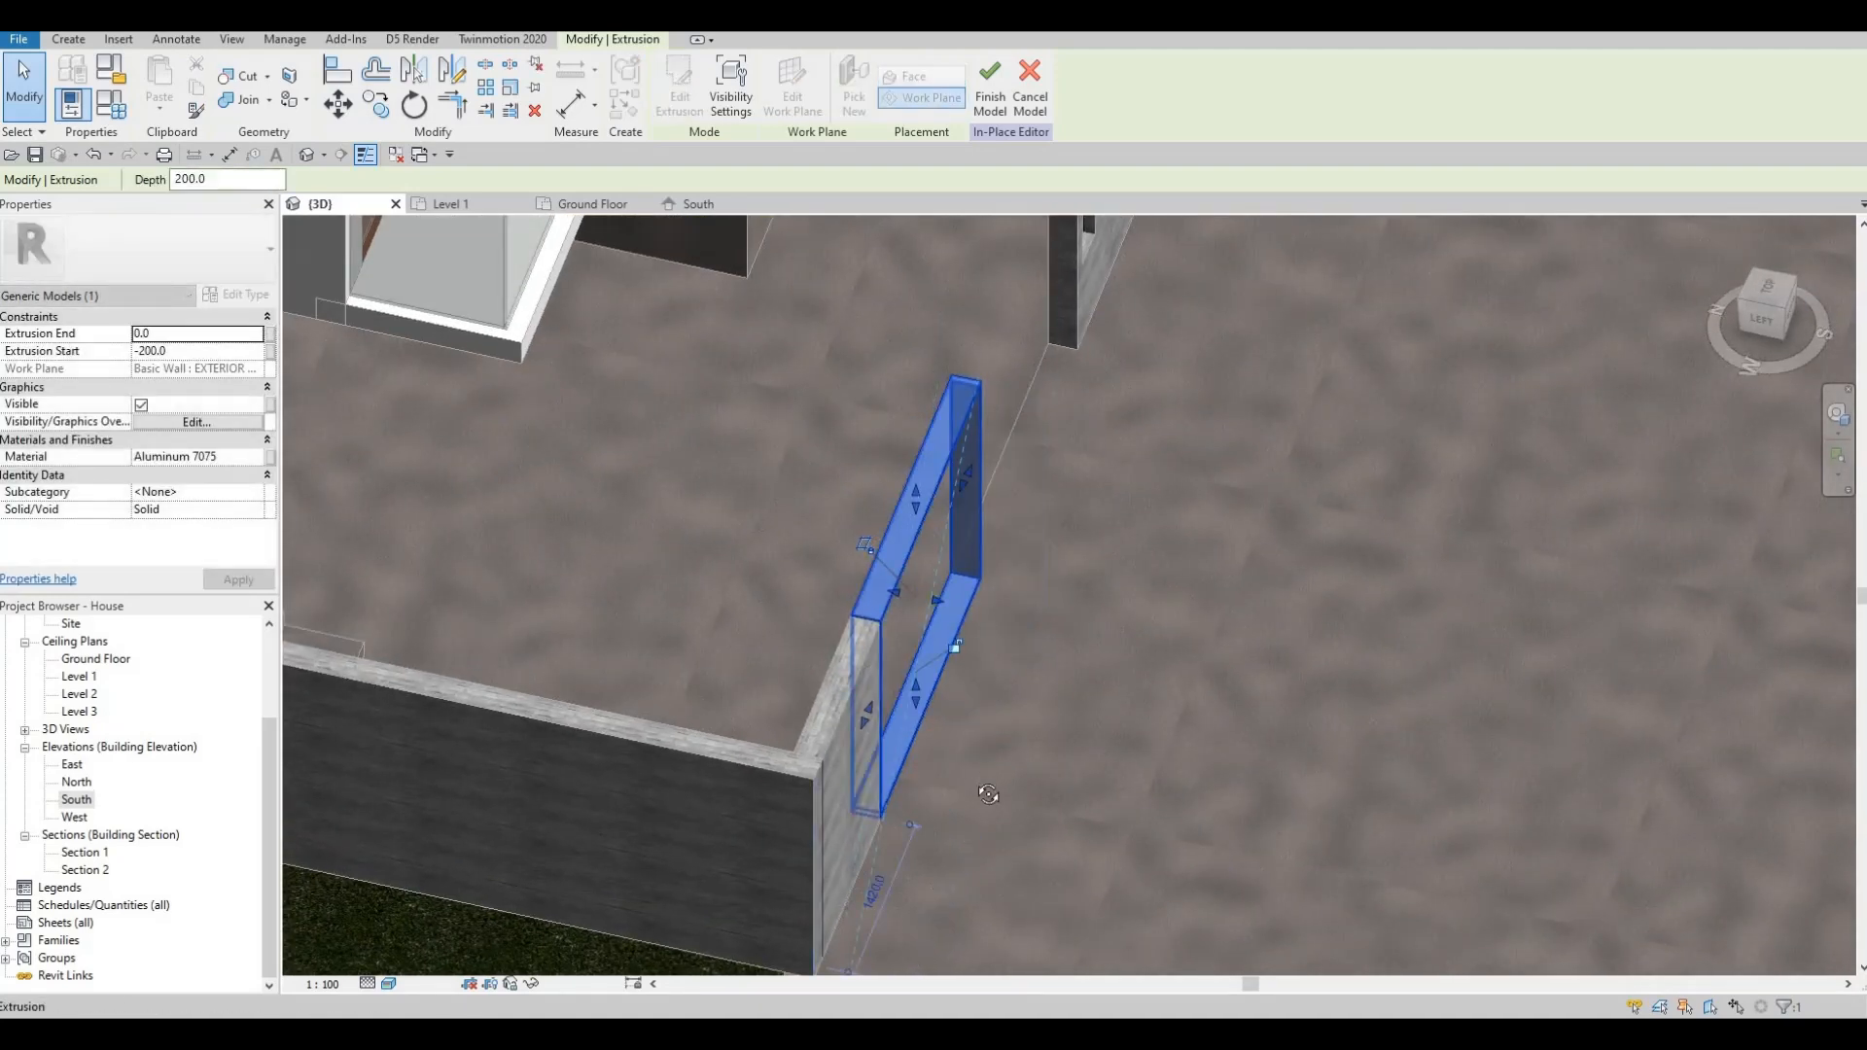
# - Pull the gate frame's front face back to an extrusion end of -100 mm
pyautogui.moveTo(1041, 594); pyautogui.dragTo(930, 681, button='middle')
pyautogui.moveTo(930, 681)
pyautogui.mouseDown()
pyautogui.moveTo(914, 673)
pyautogui.moveTo(936, 710)
pyautogui.mouseUp()
pyautogui.keyDown('shift'); pyautogui.moveTo(830, 640); pyautogui.dragTo(988, 683, button='middle'); pyautogui.keyUp('shift')
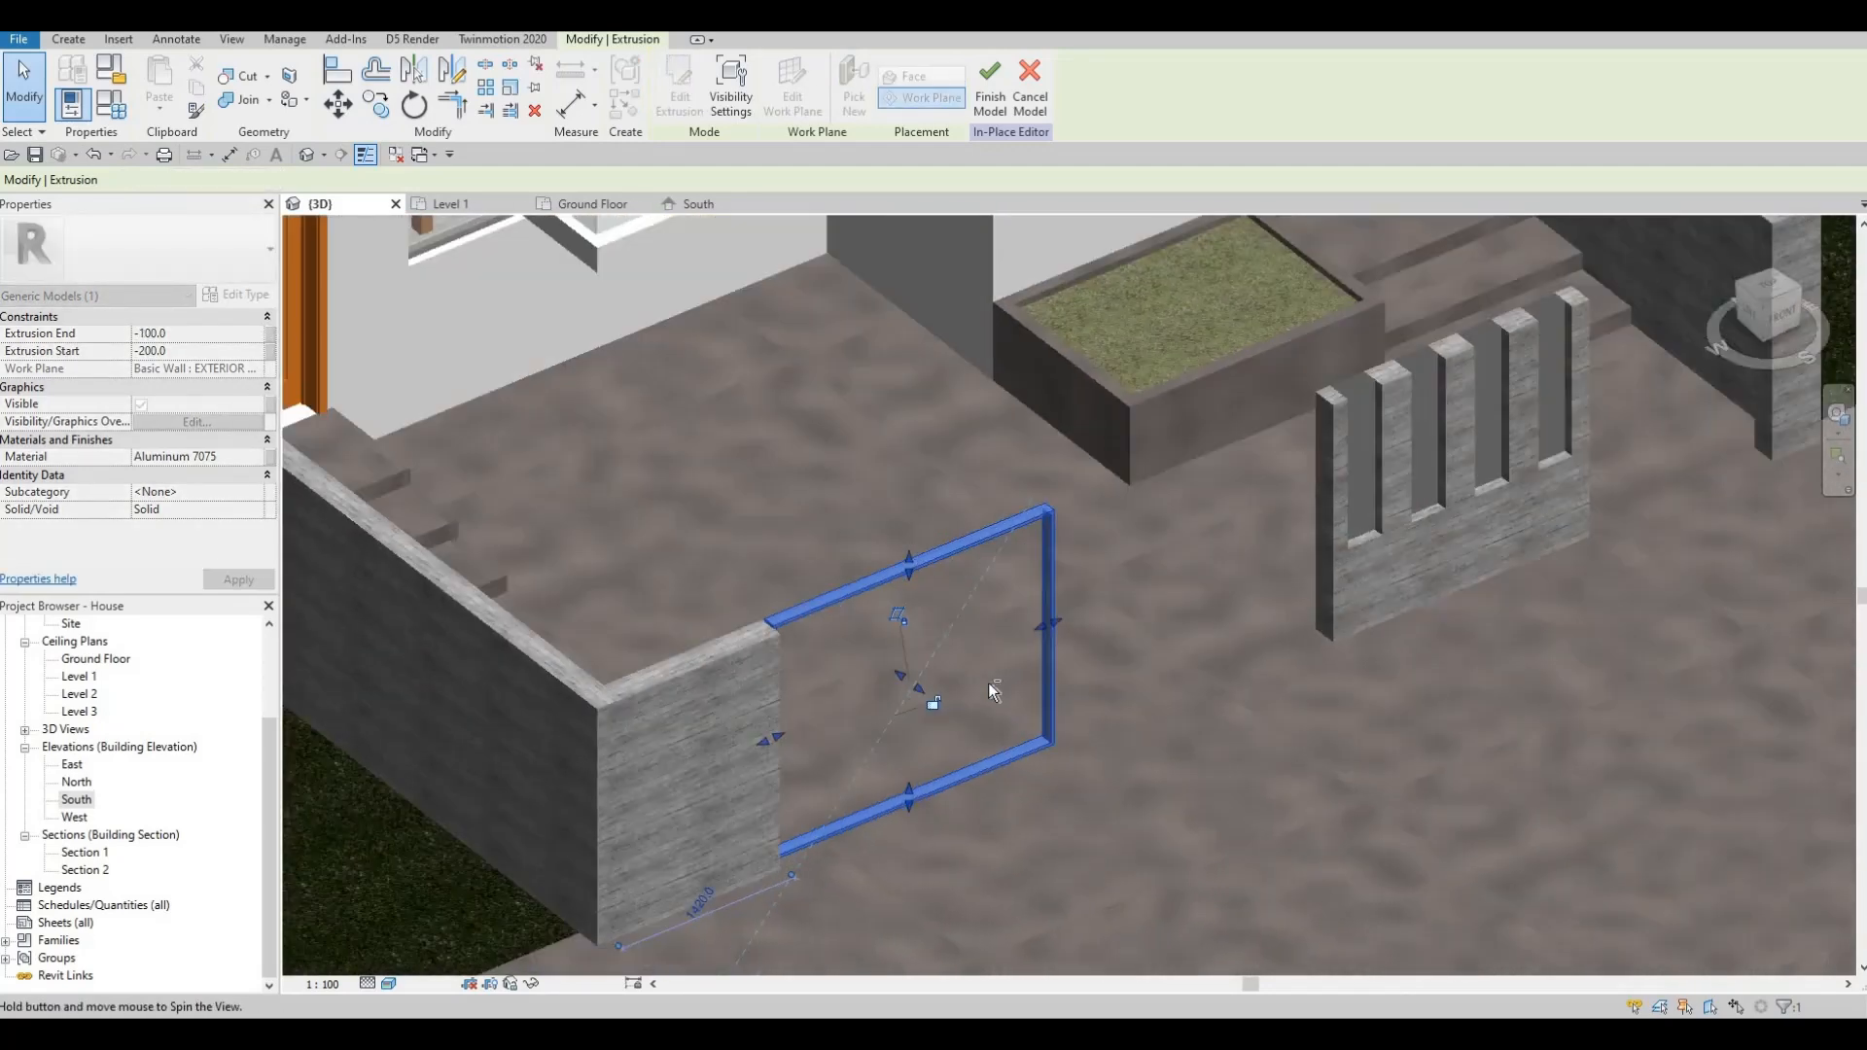
pyautogui.press('Escape')
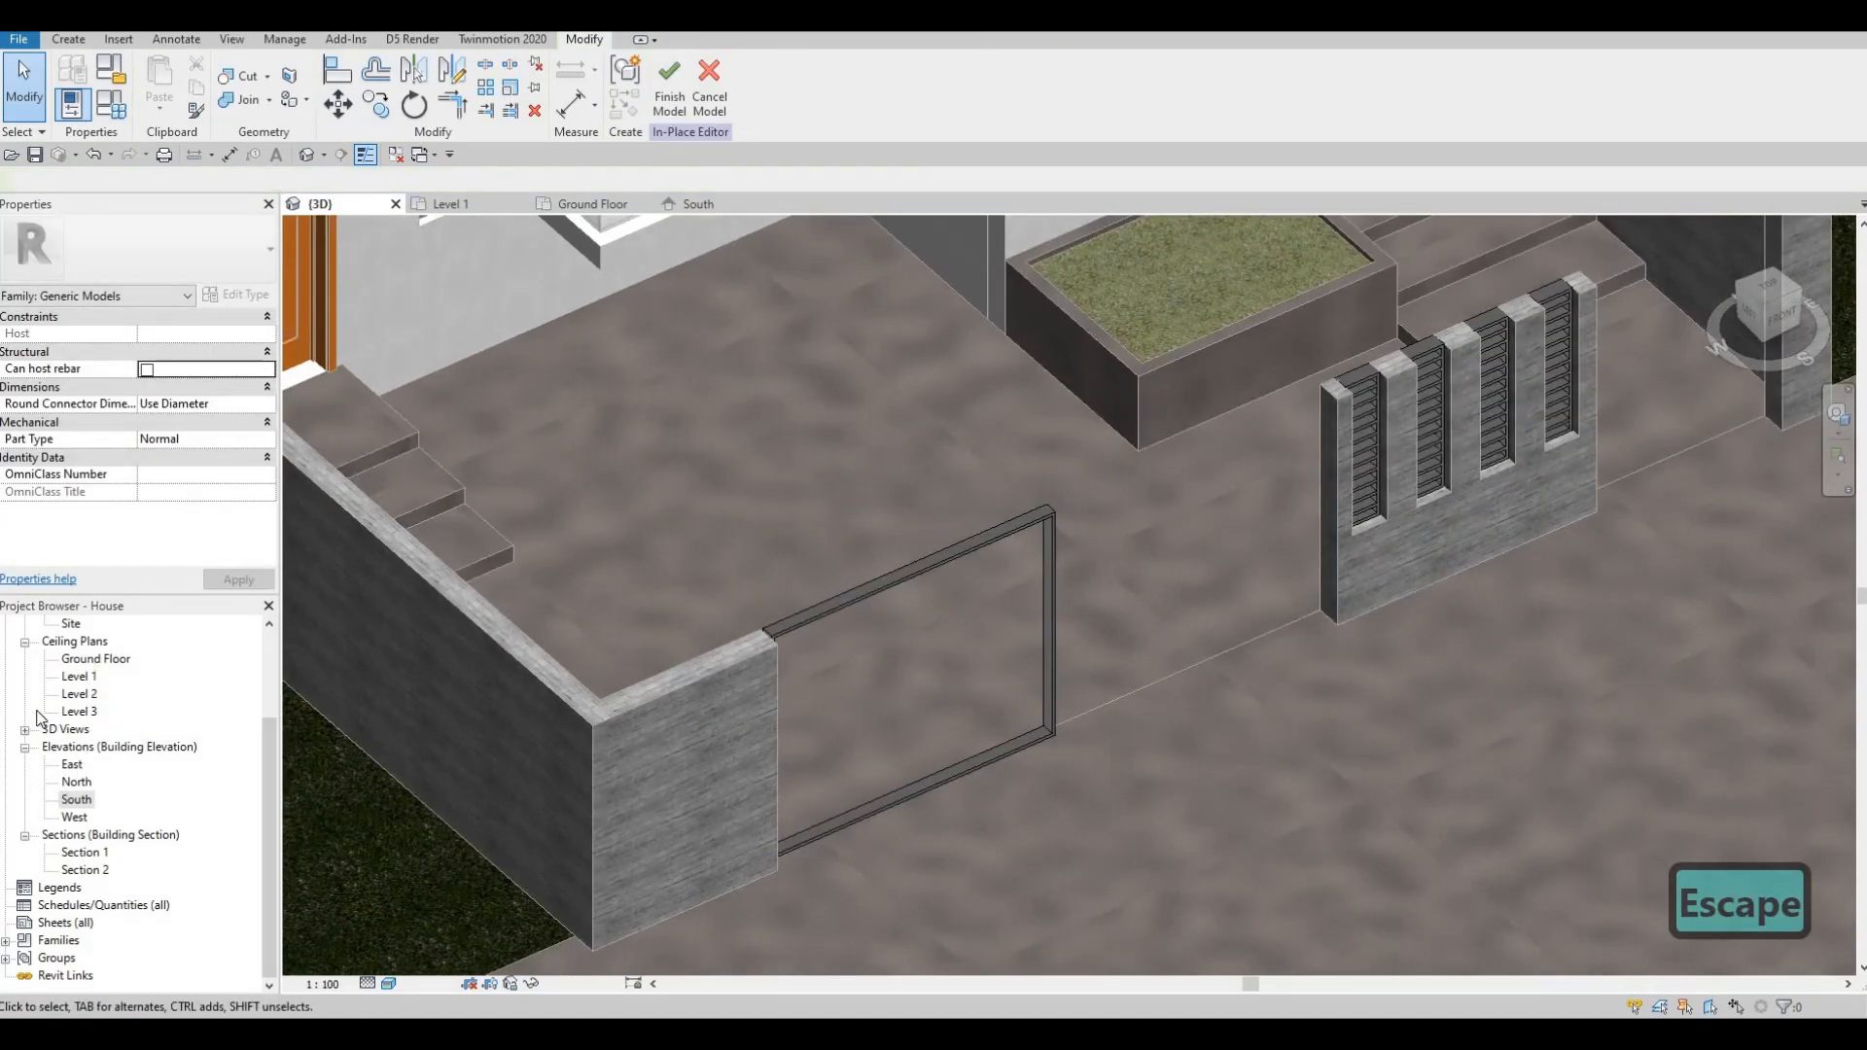
# - Start a new extrusion in the Ground Floor plan with its work plane picked on the gate frame
pyautogui.scroll(1, 39, 717)
pyautogui.doubleClick(93, 713)
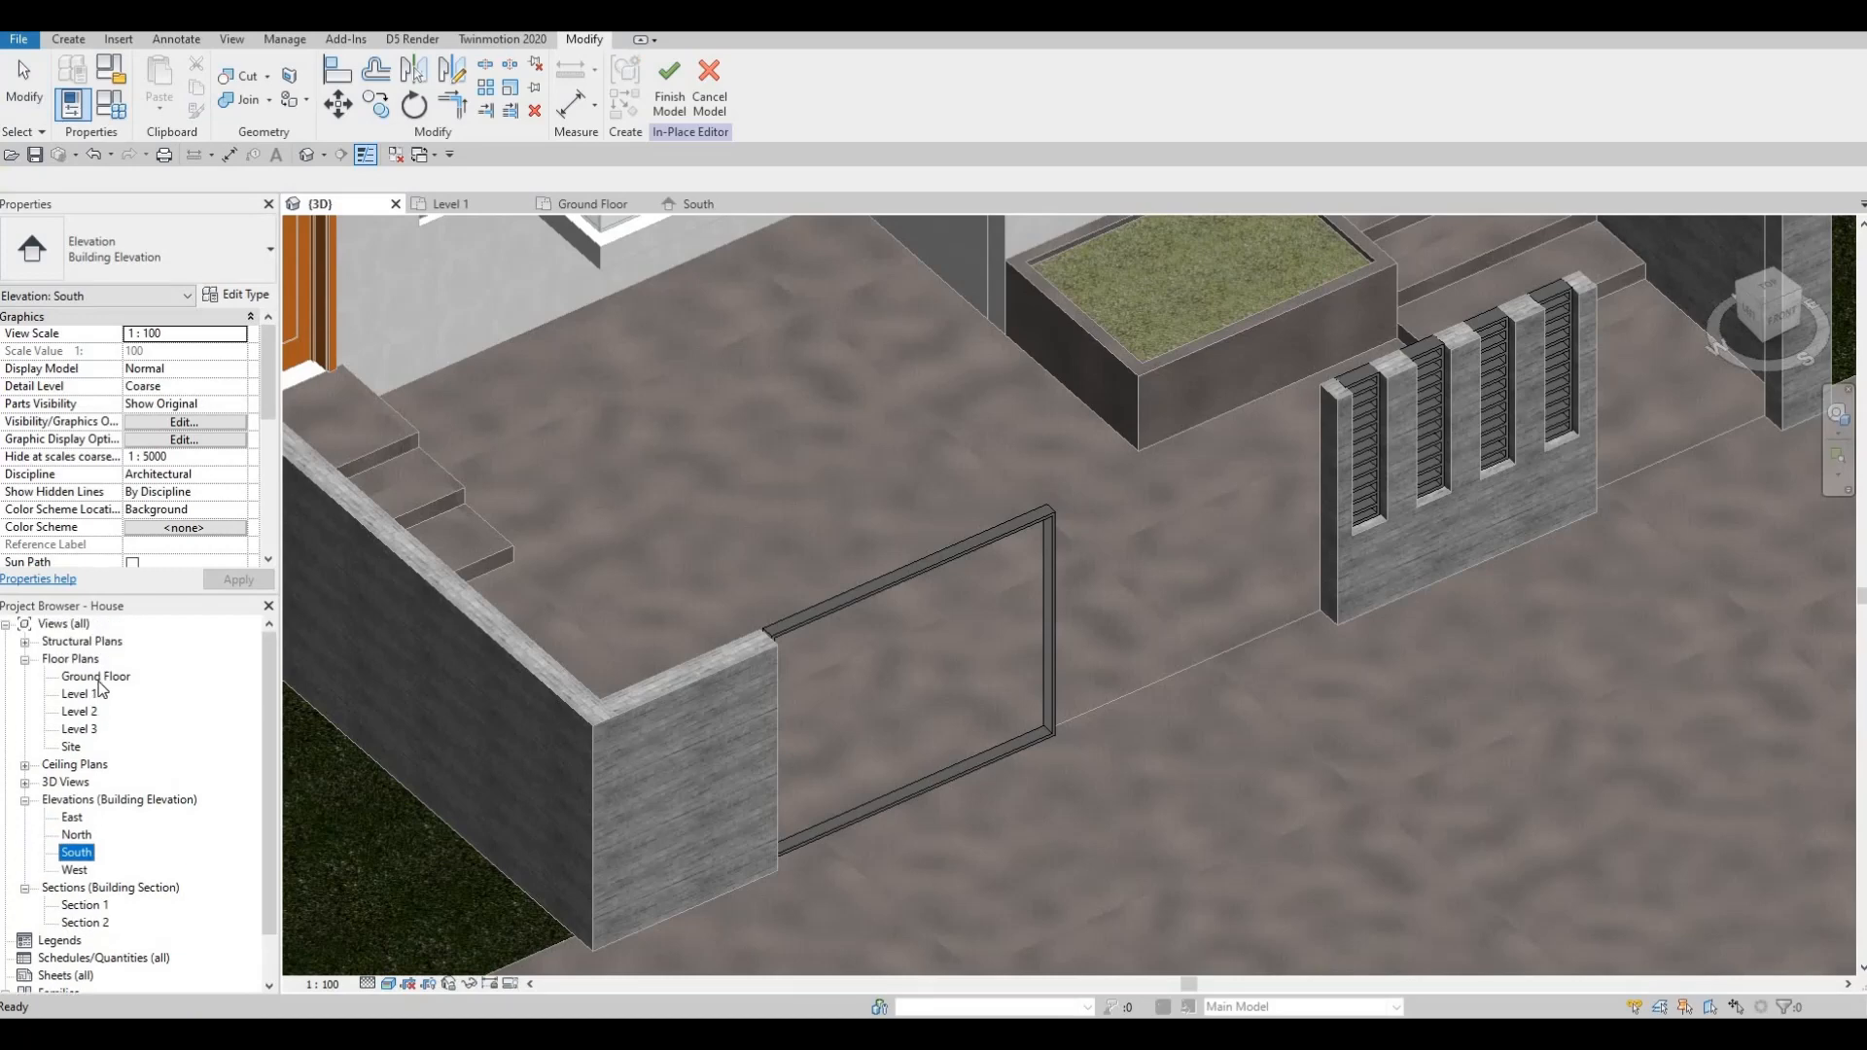
pyautogui.doubleClick(96, 676)
pyautogui.scroll(2, 562, 642)
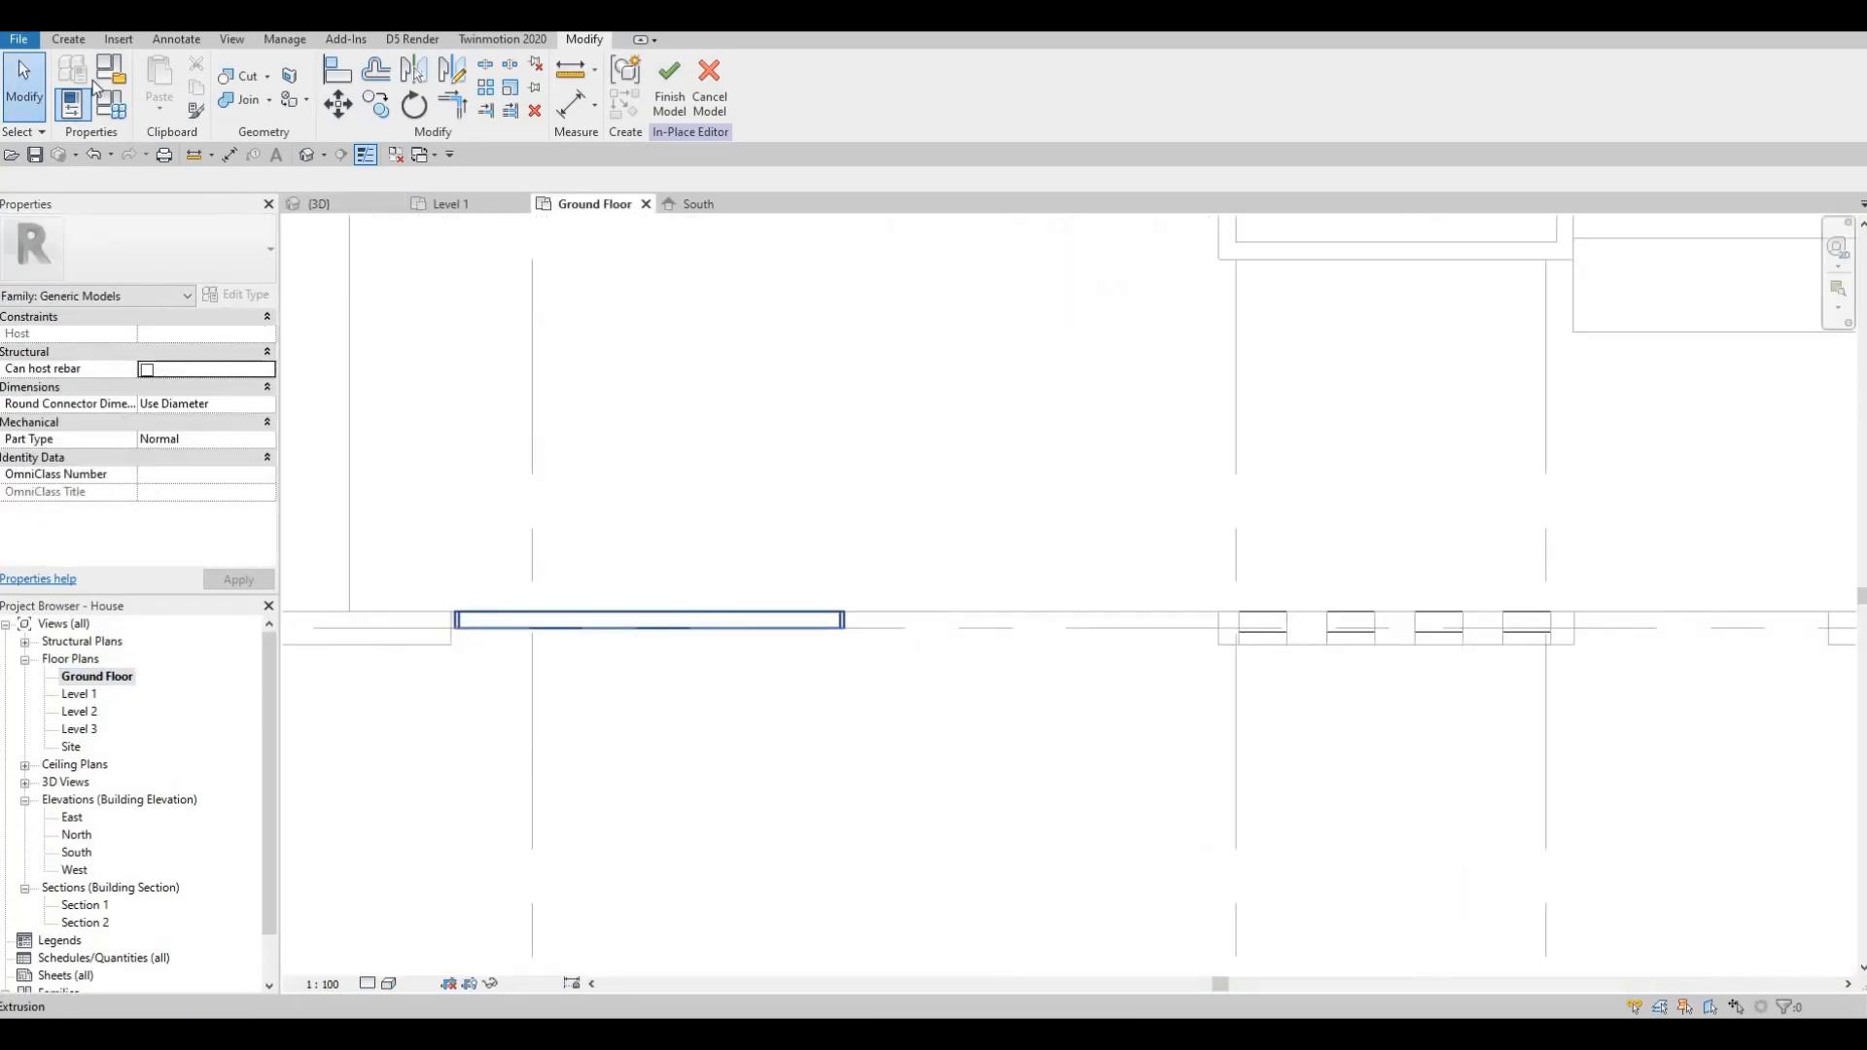
pyautogui.click(64, 43)
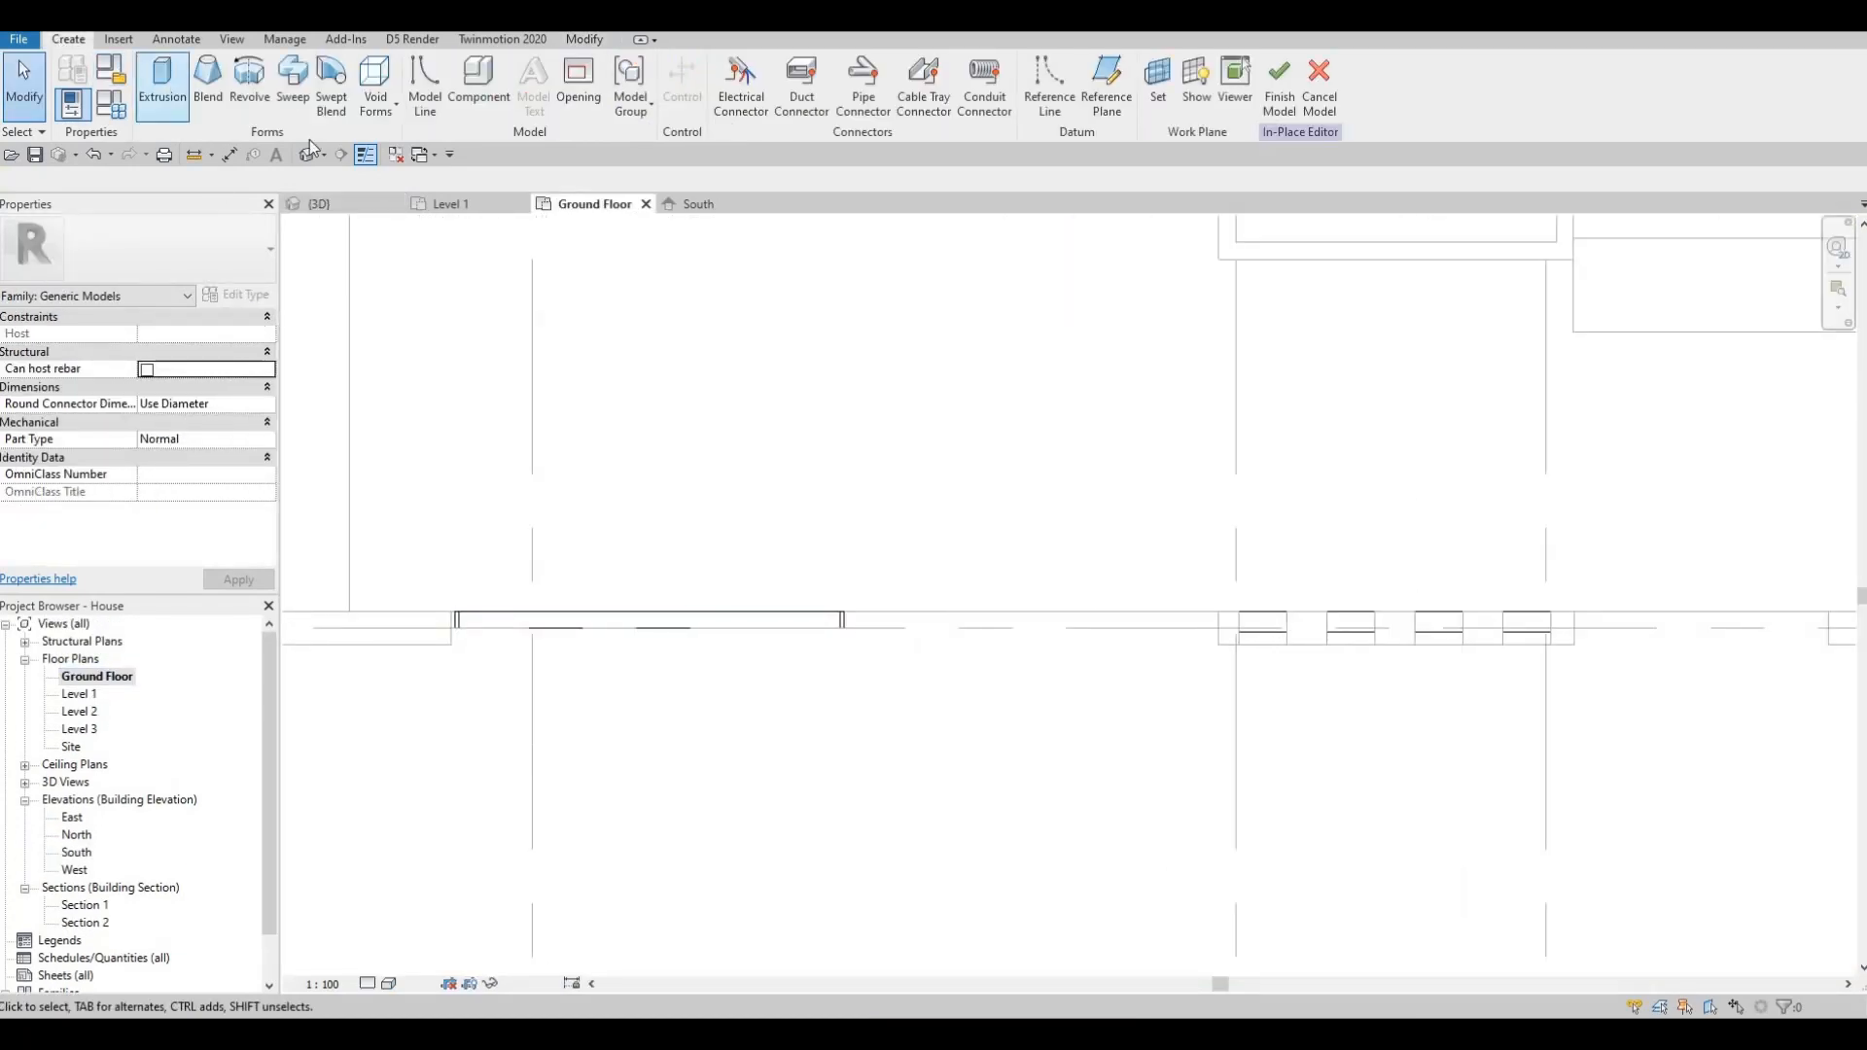
pyautogui.click(161, 82)
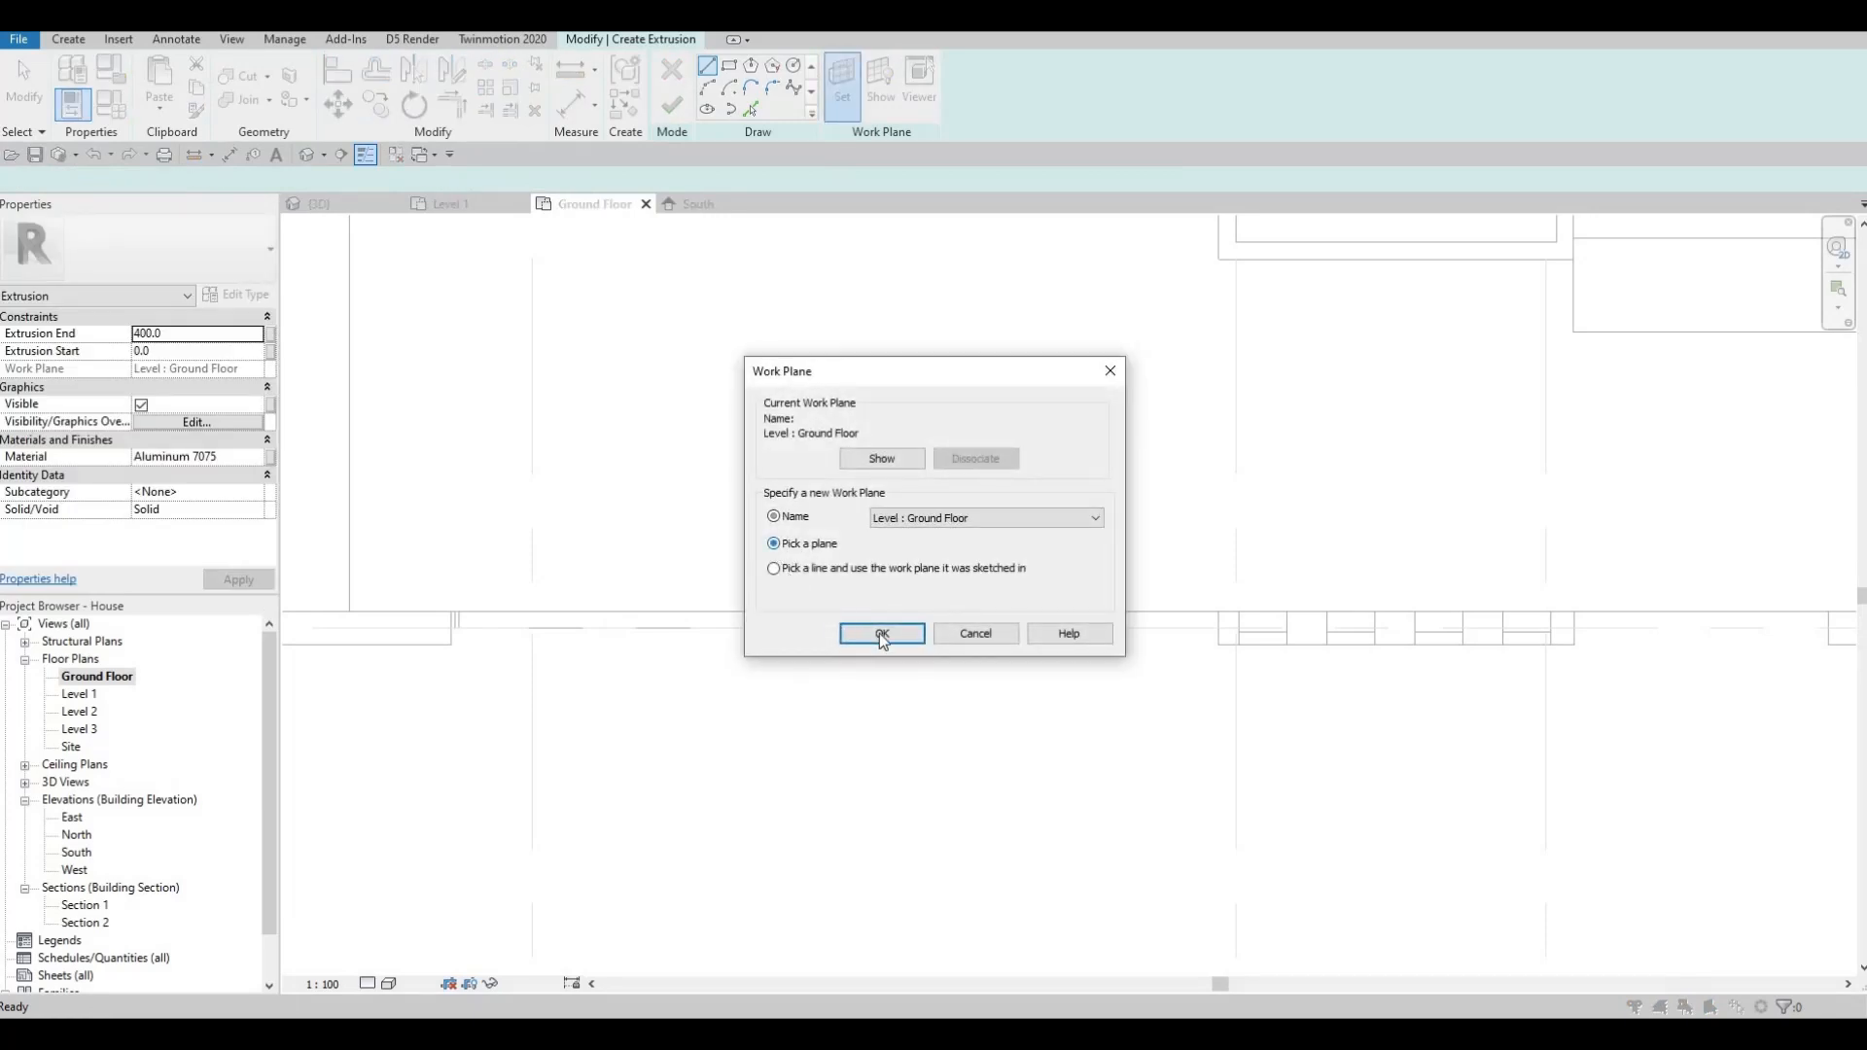
pyautogui.press('Return')
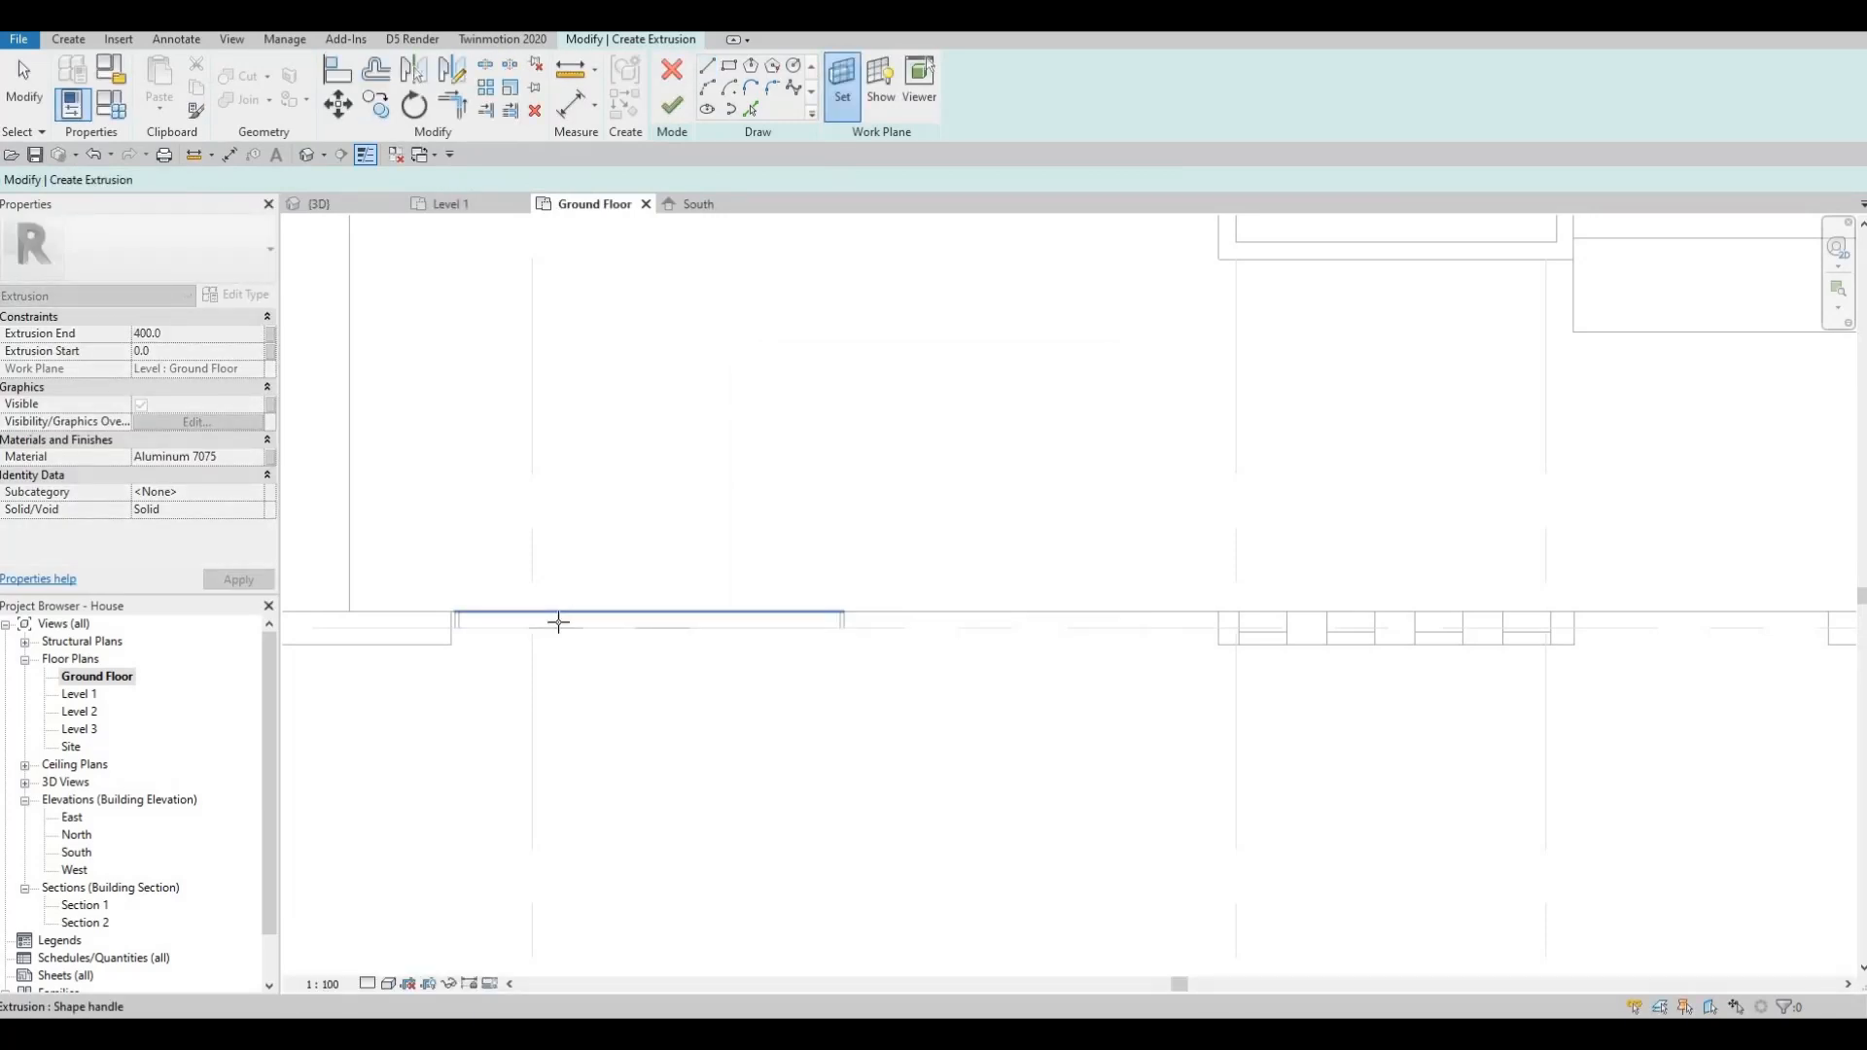
pyautogui.press('Tab')
pyautogui.click(579, 623)
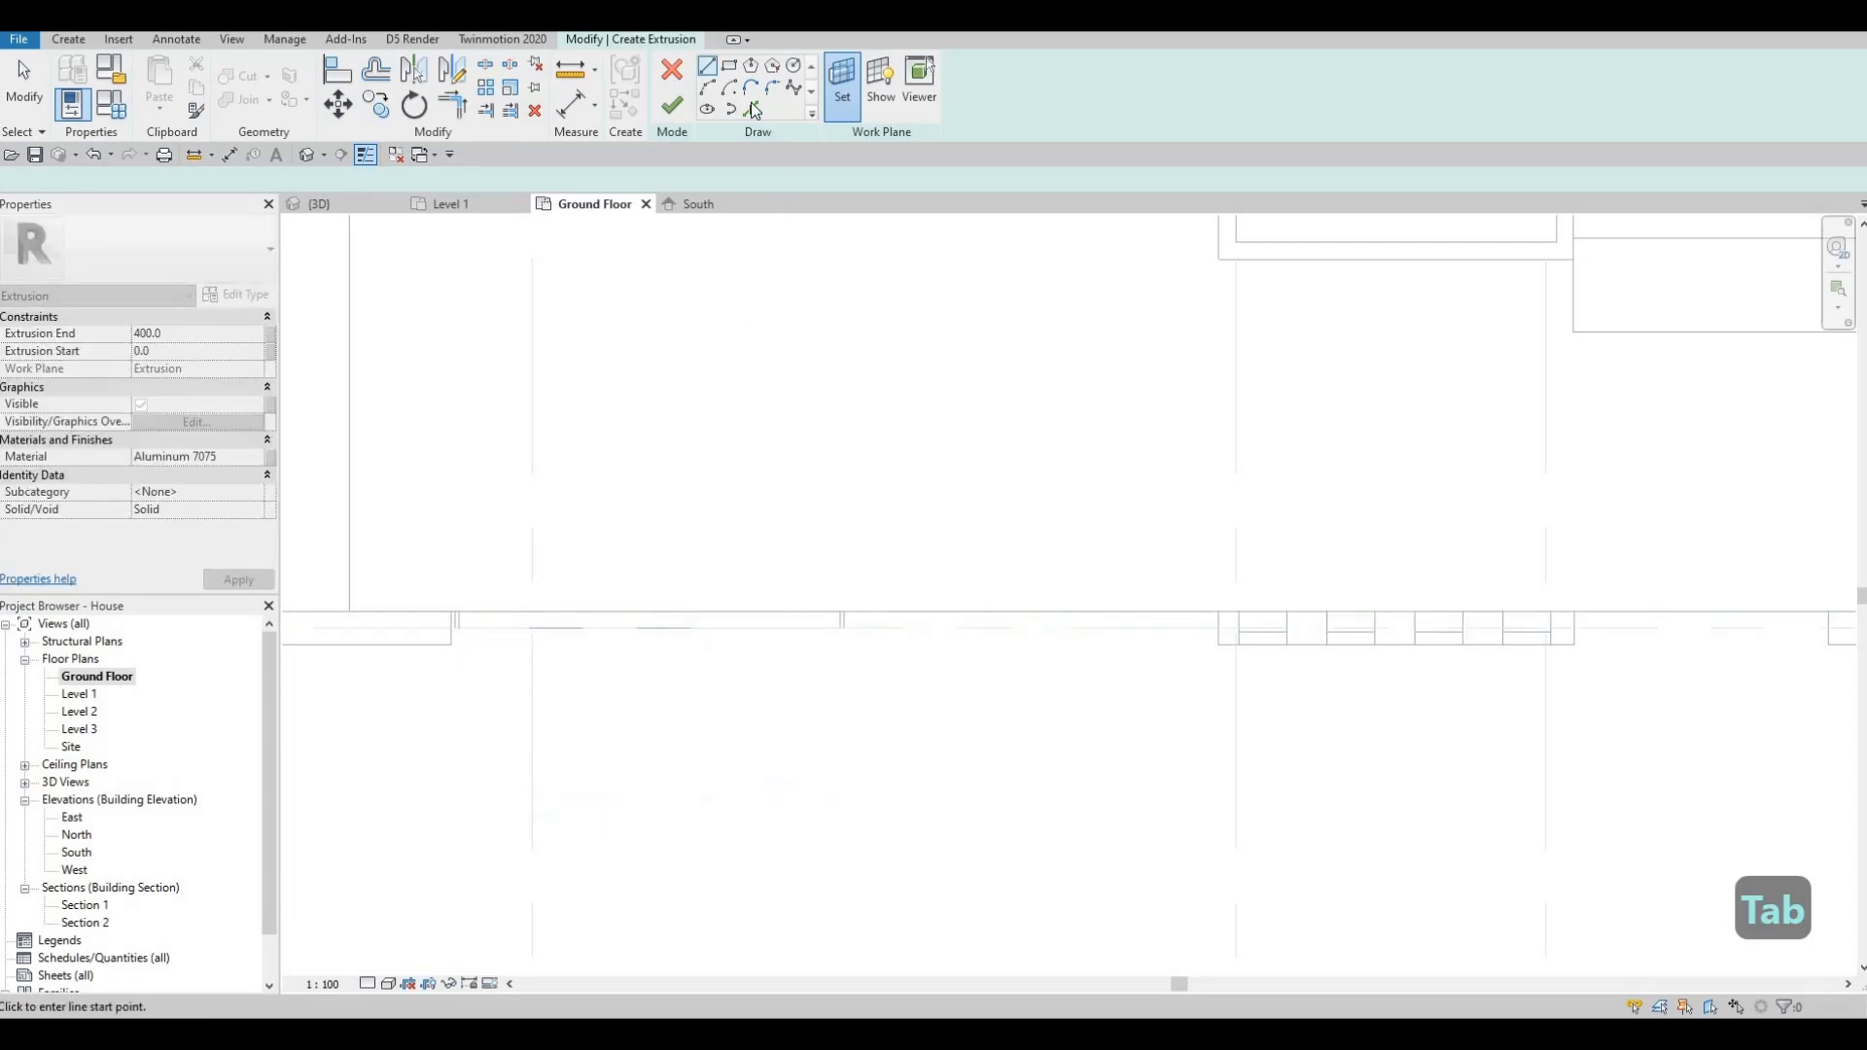
# - Sketch a 100 mm deep rectangle between the gate frame's two posts and finish it as a 400 mm Aluminum 7075 extrusion
pyautogui.click(729, 66)
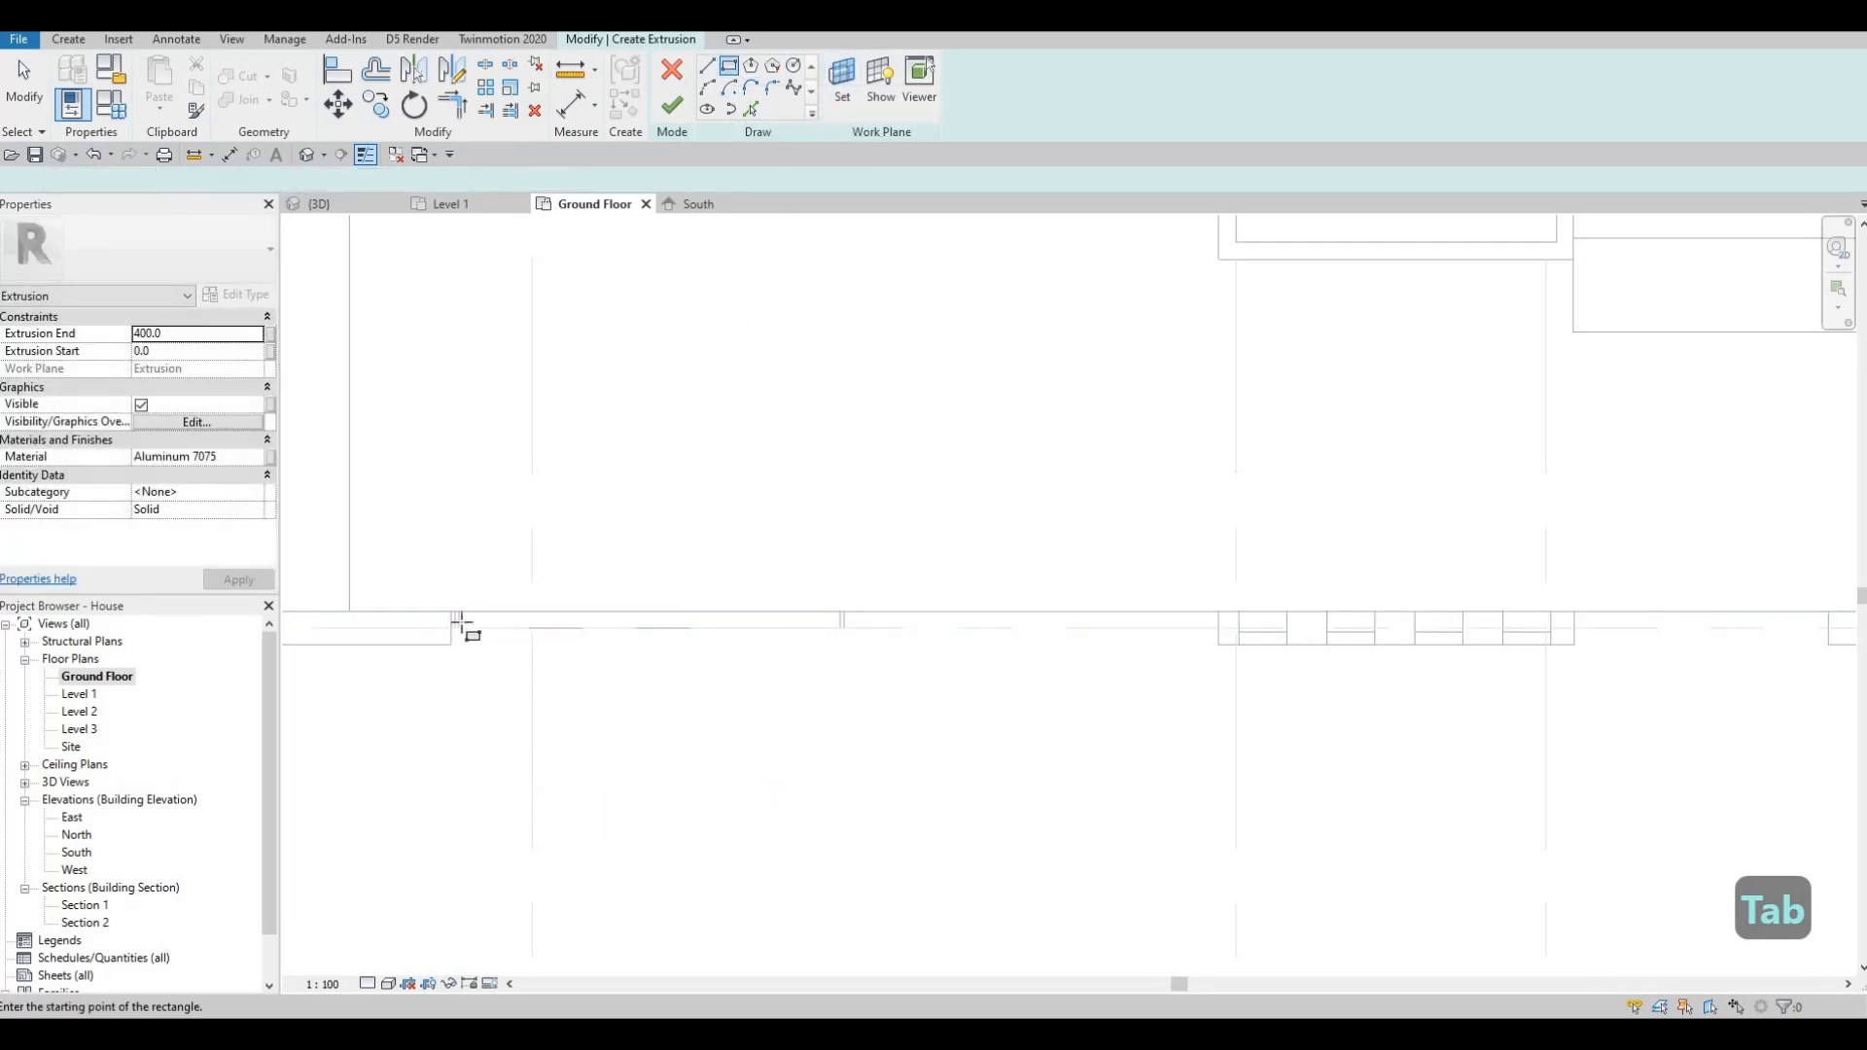
pyautogui.scroll(2, 463, 609)
pyautogui.click(454, 593)
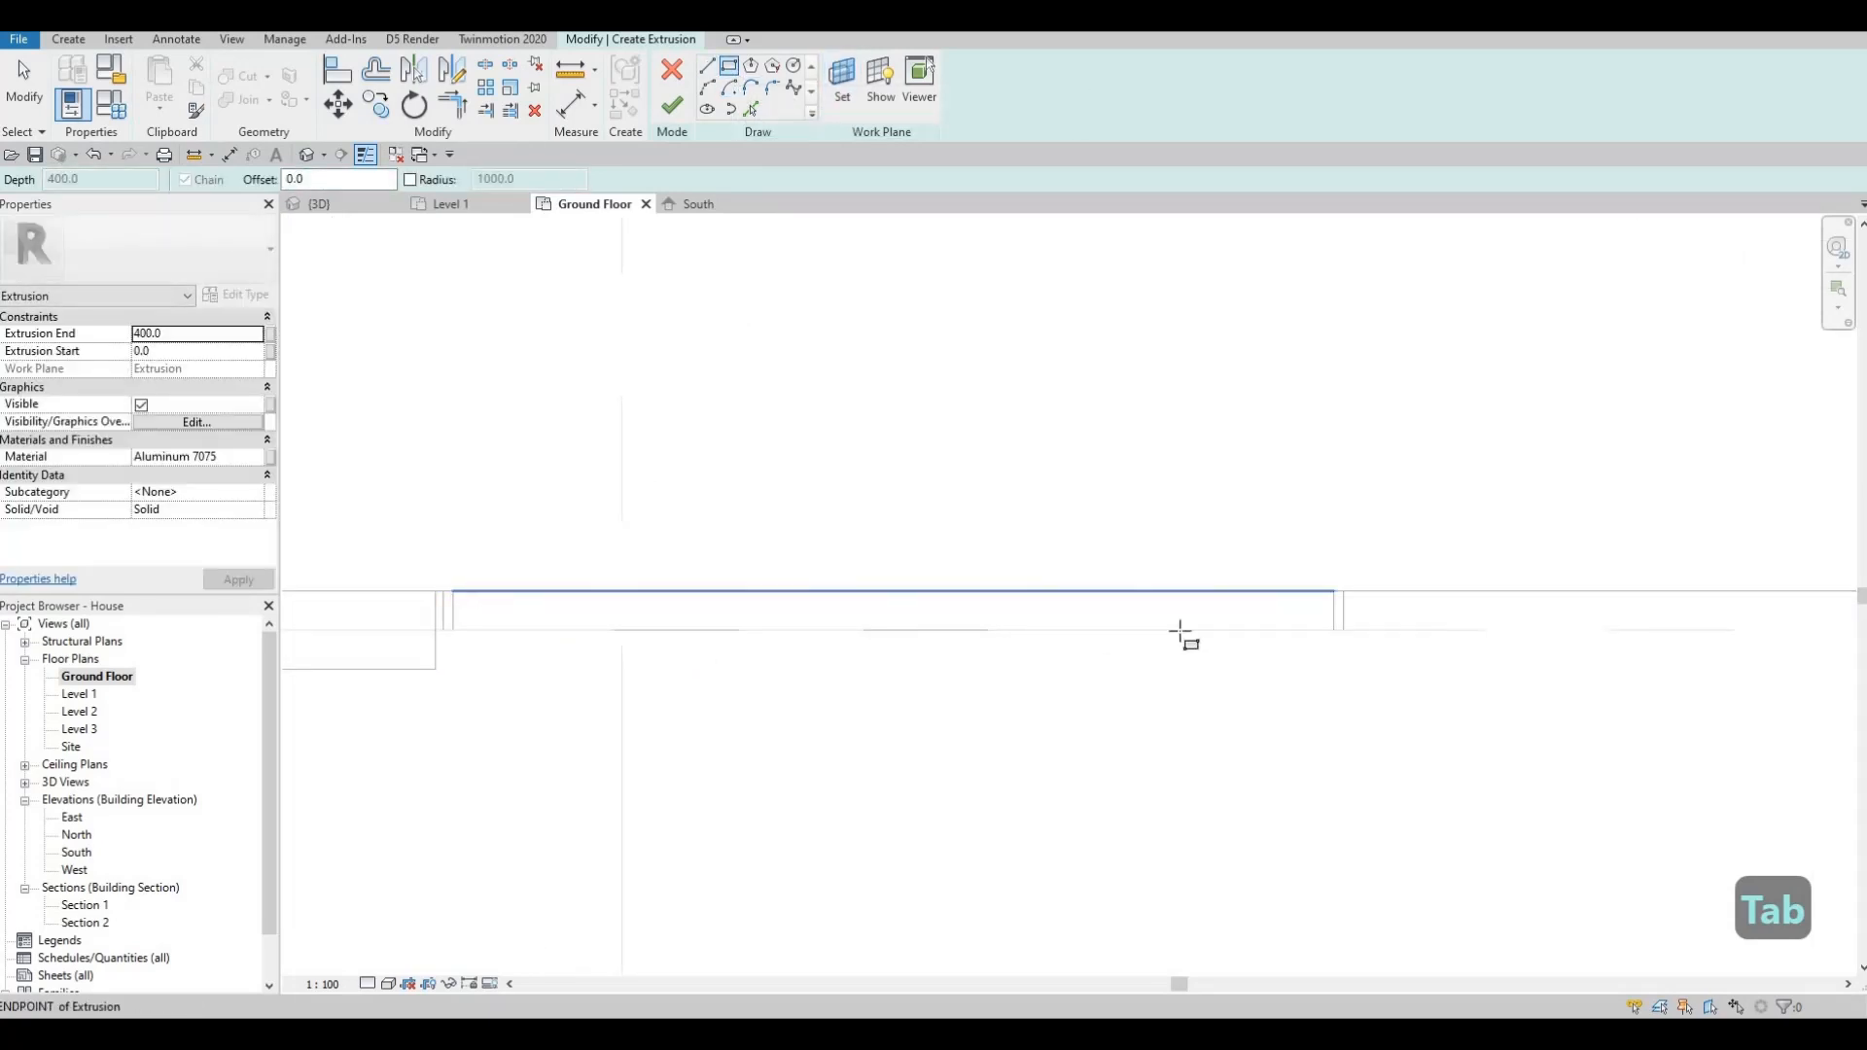
pyautogui.click(1334, 631)
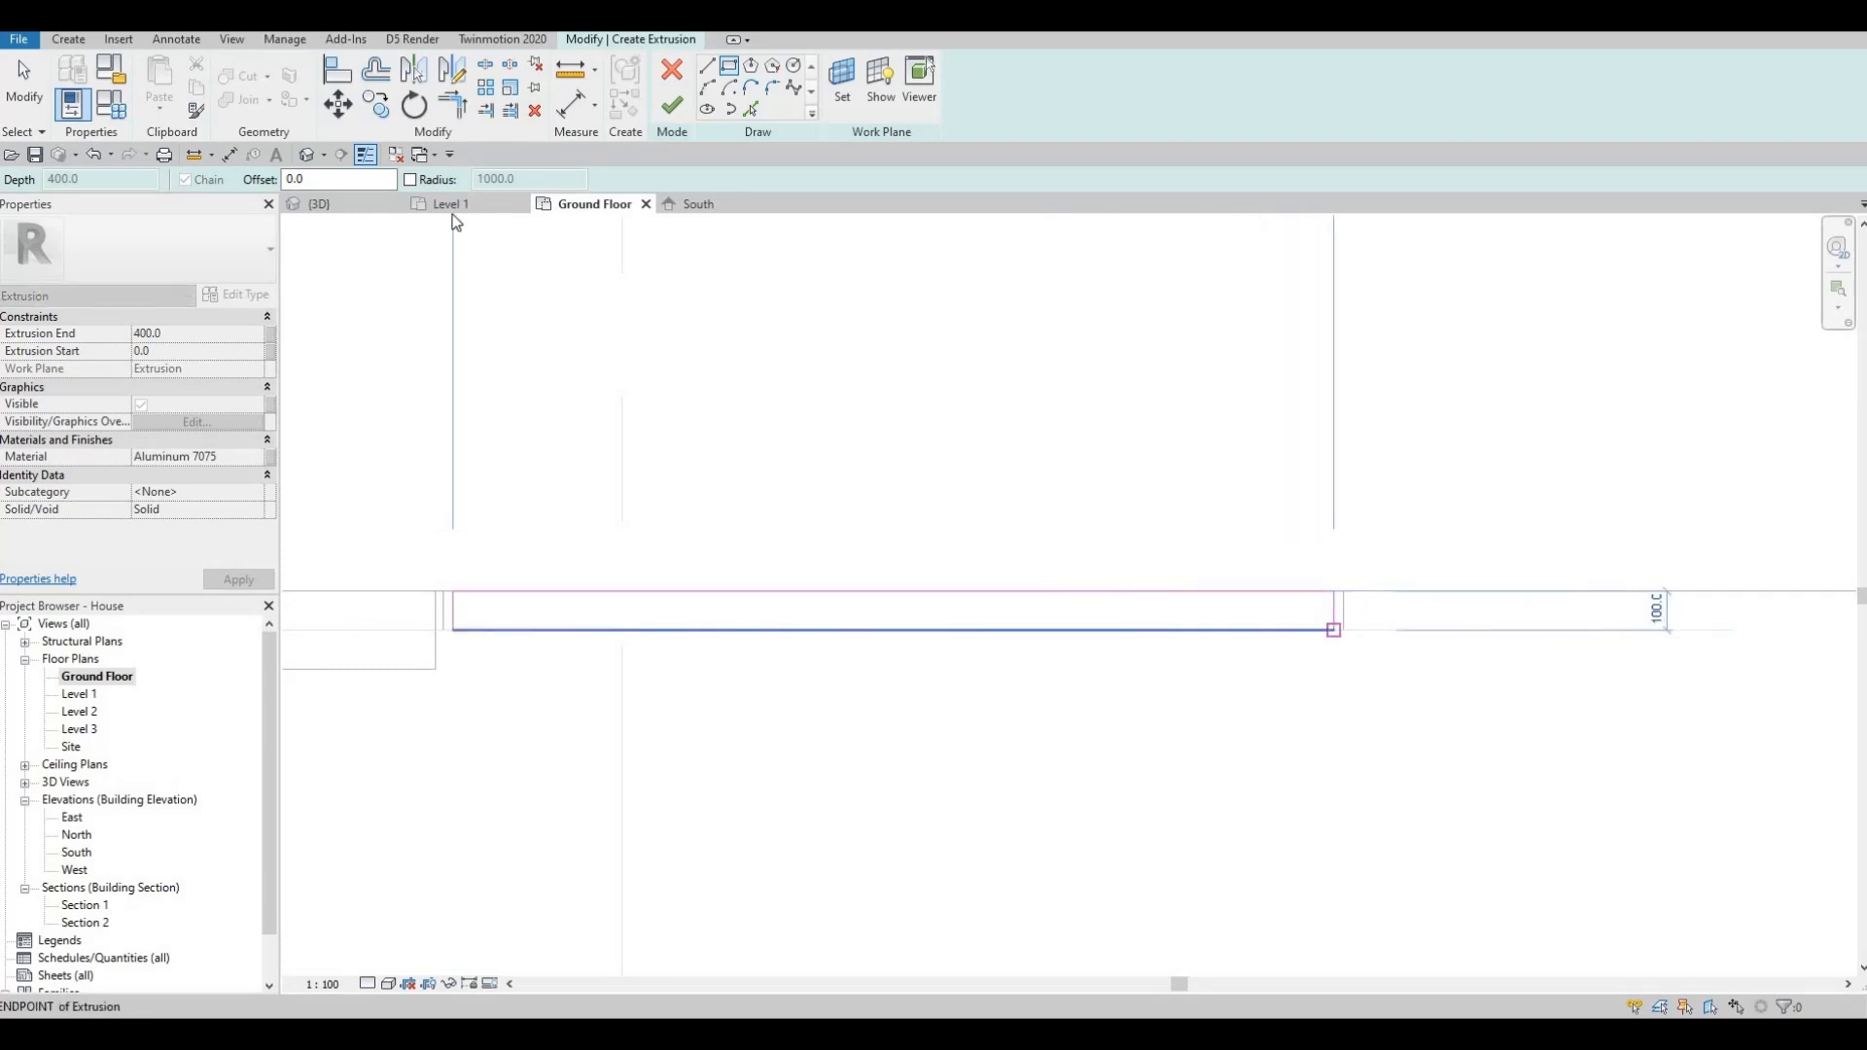
pyautogui.press('Escape')
pyautogui.click(673, 109)
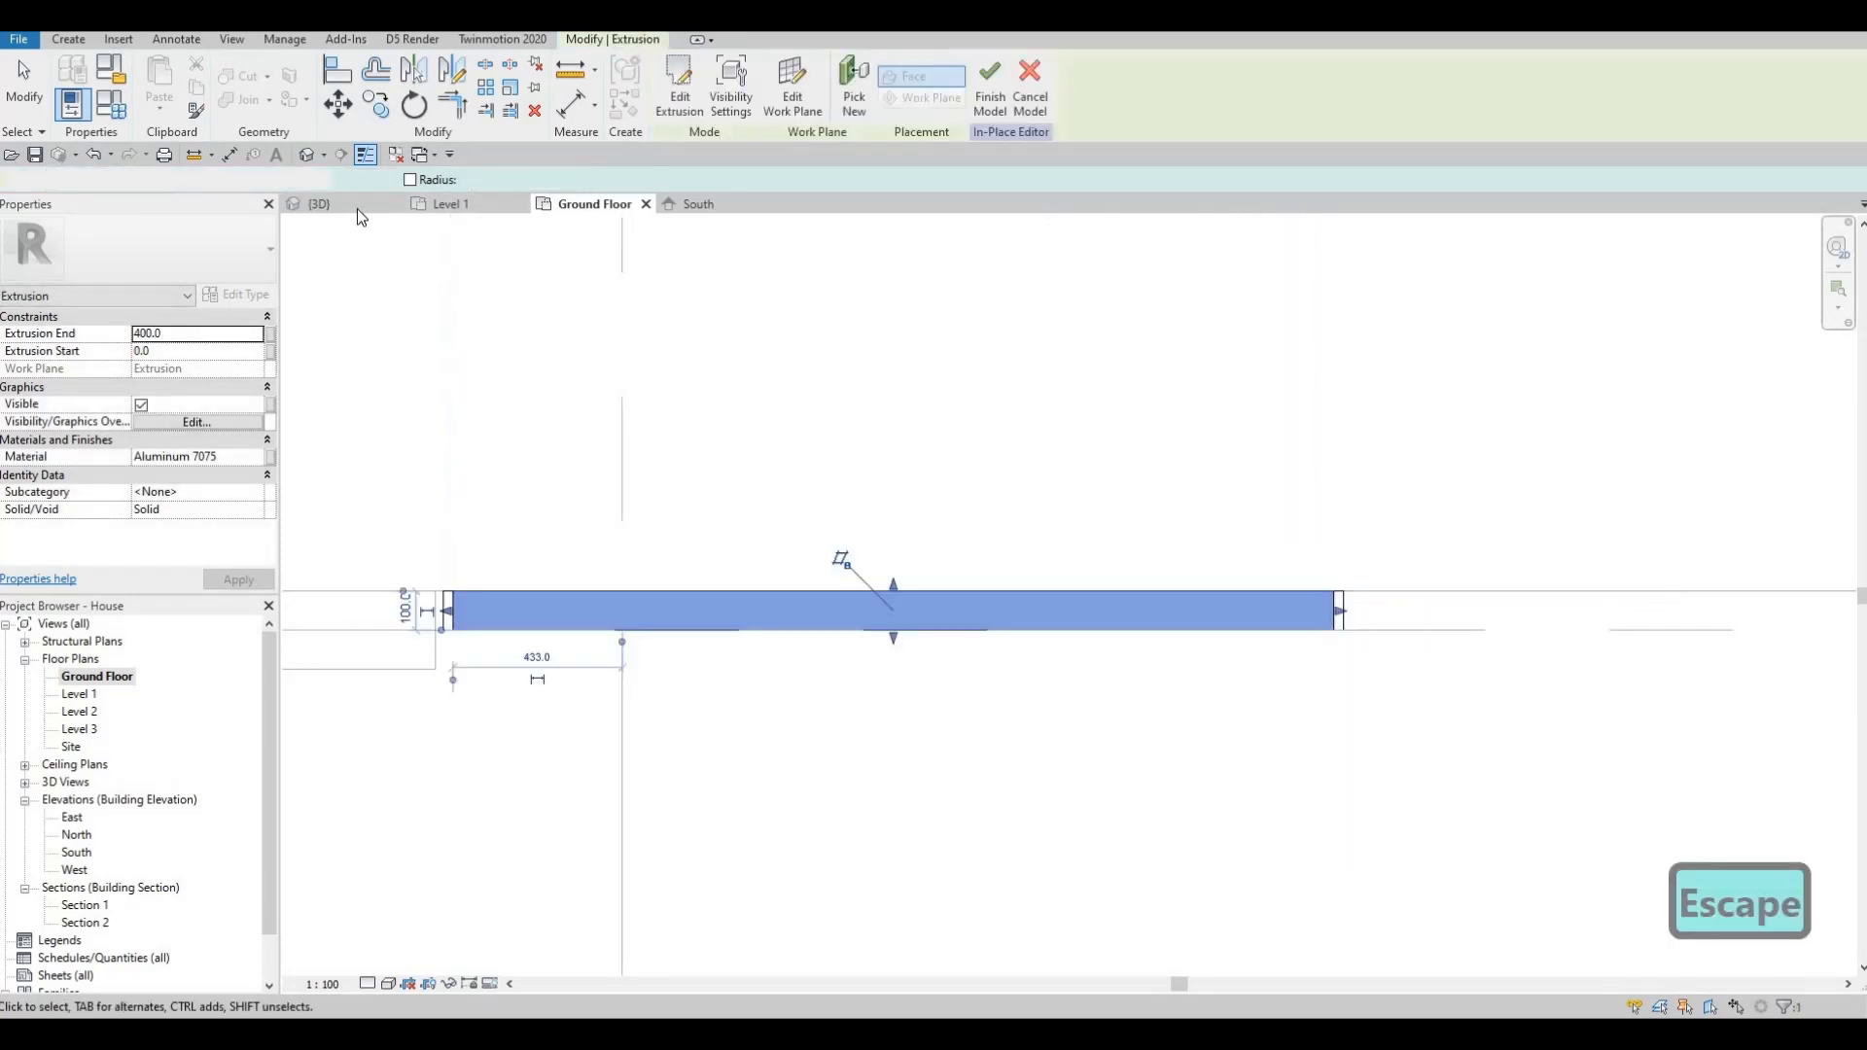
# - Reduce the infill extrusion to a thin slat above the gate frame's lower rail in the South elevation, starting at 36.9 mm and ending at 55 mm
pyautogui.click(358, 206)
pyautogui.moveTo(774, 635); pyautogui.dragTo(851, 743, button='middle')
pyautogui.scroll(4, 852, 743)
pyautogui.moveTo(837, 710); pyautogui.dragTo(835, 701)
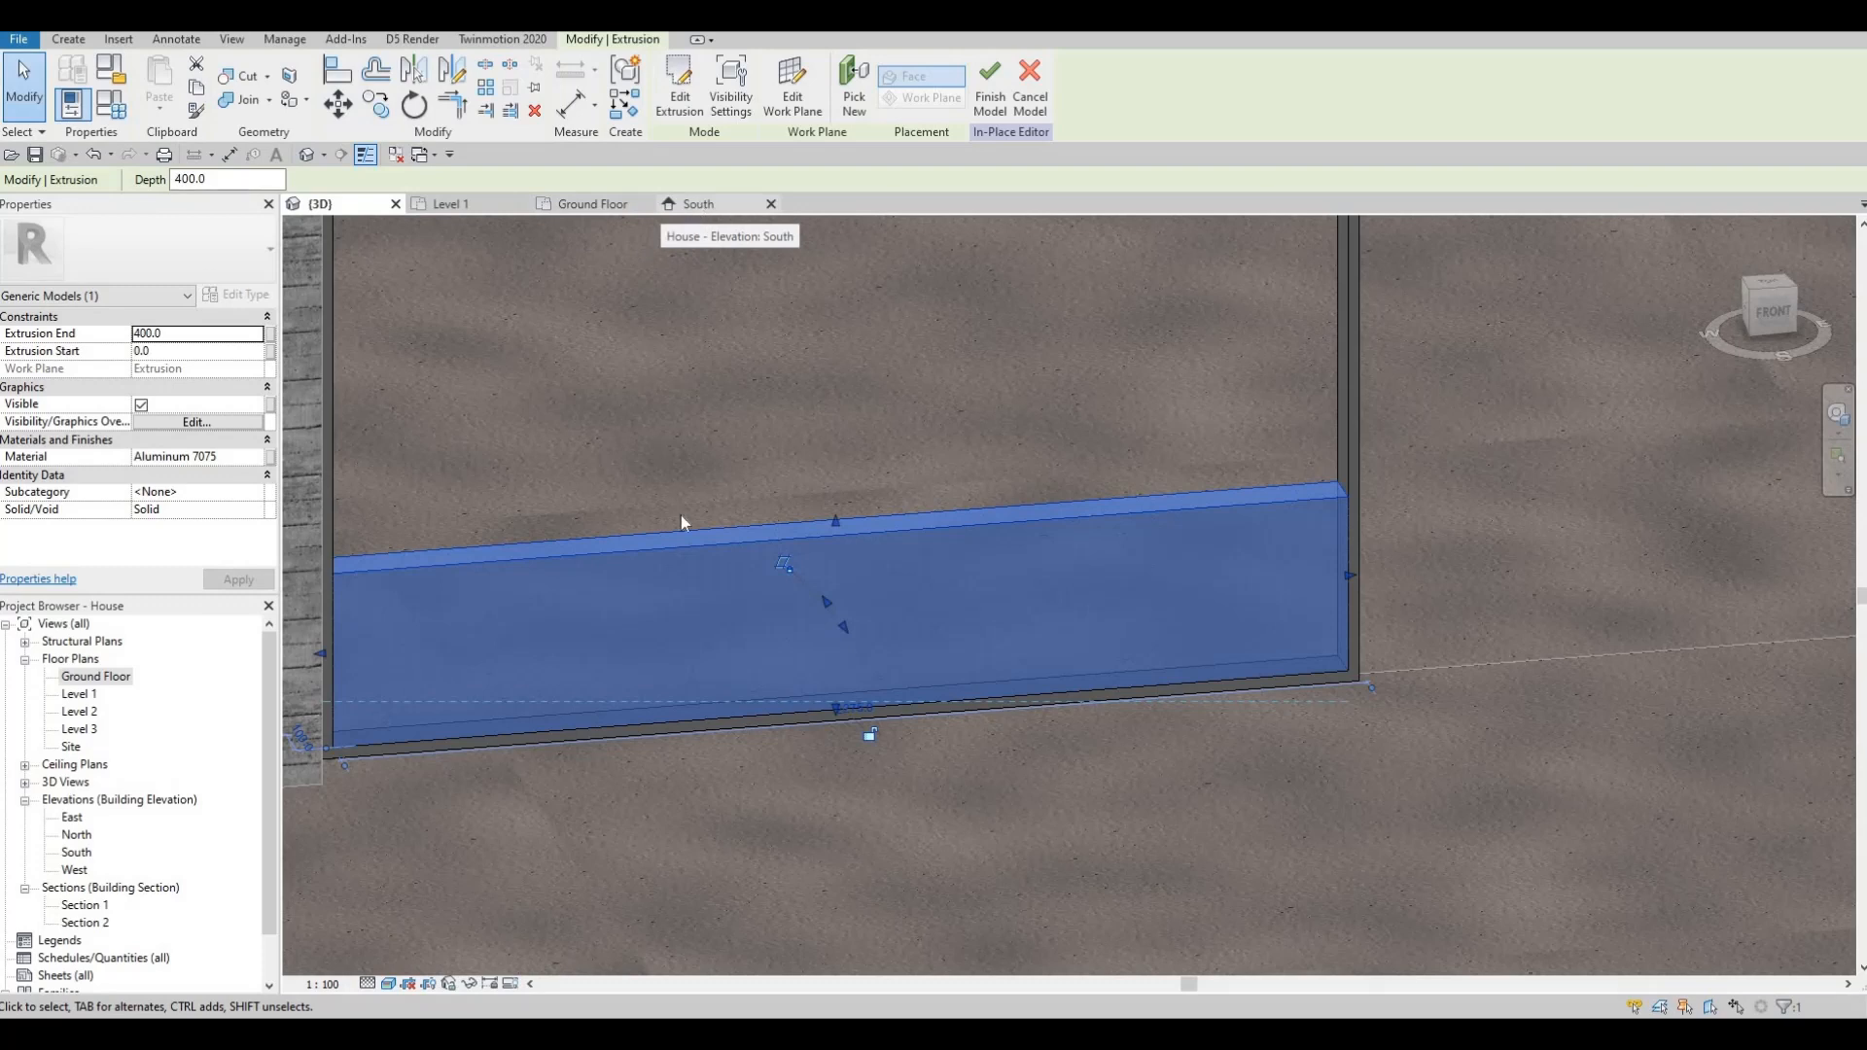
pyautogui.click(698, 203)
pyautogui.scroll(5, 739, 545)
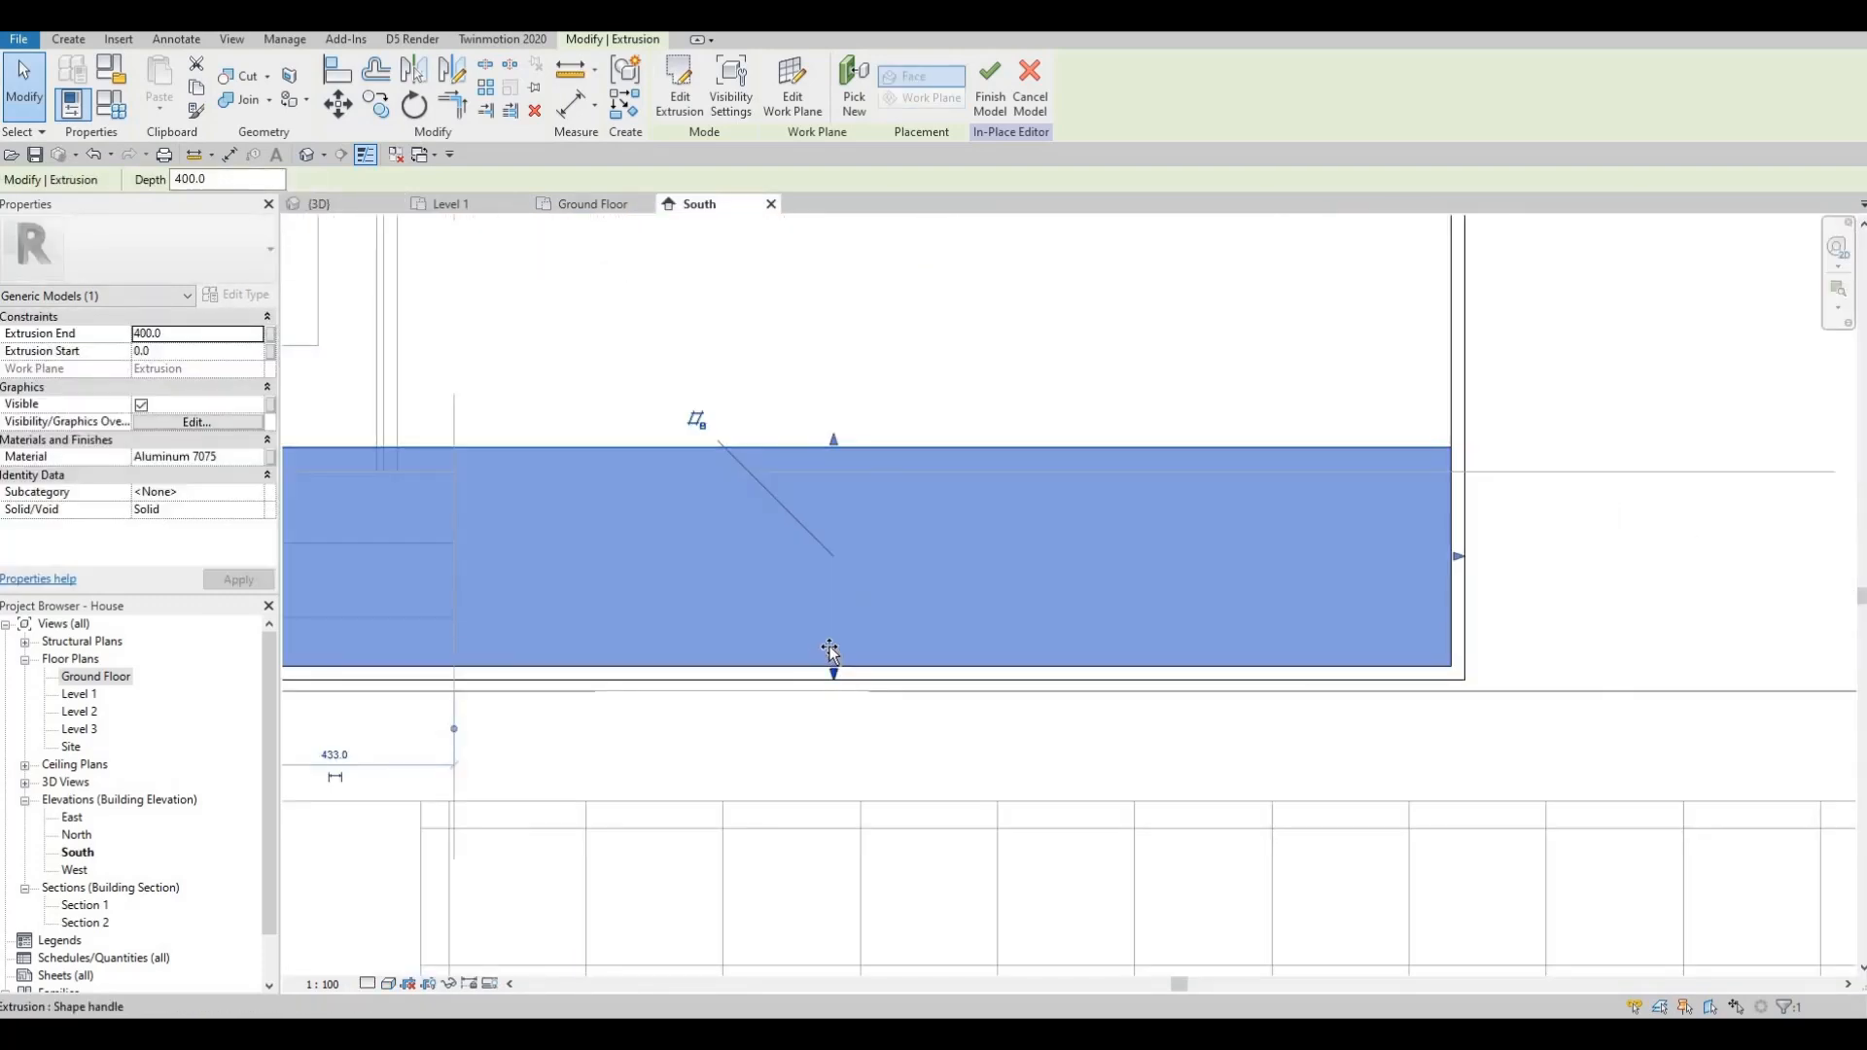
pyautogui.moveTo(834, 674); pyautogui.dragTo(831, 652)
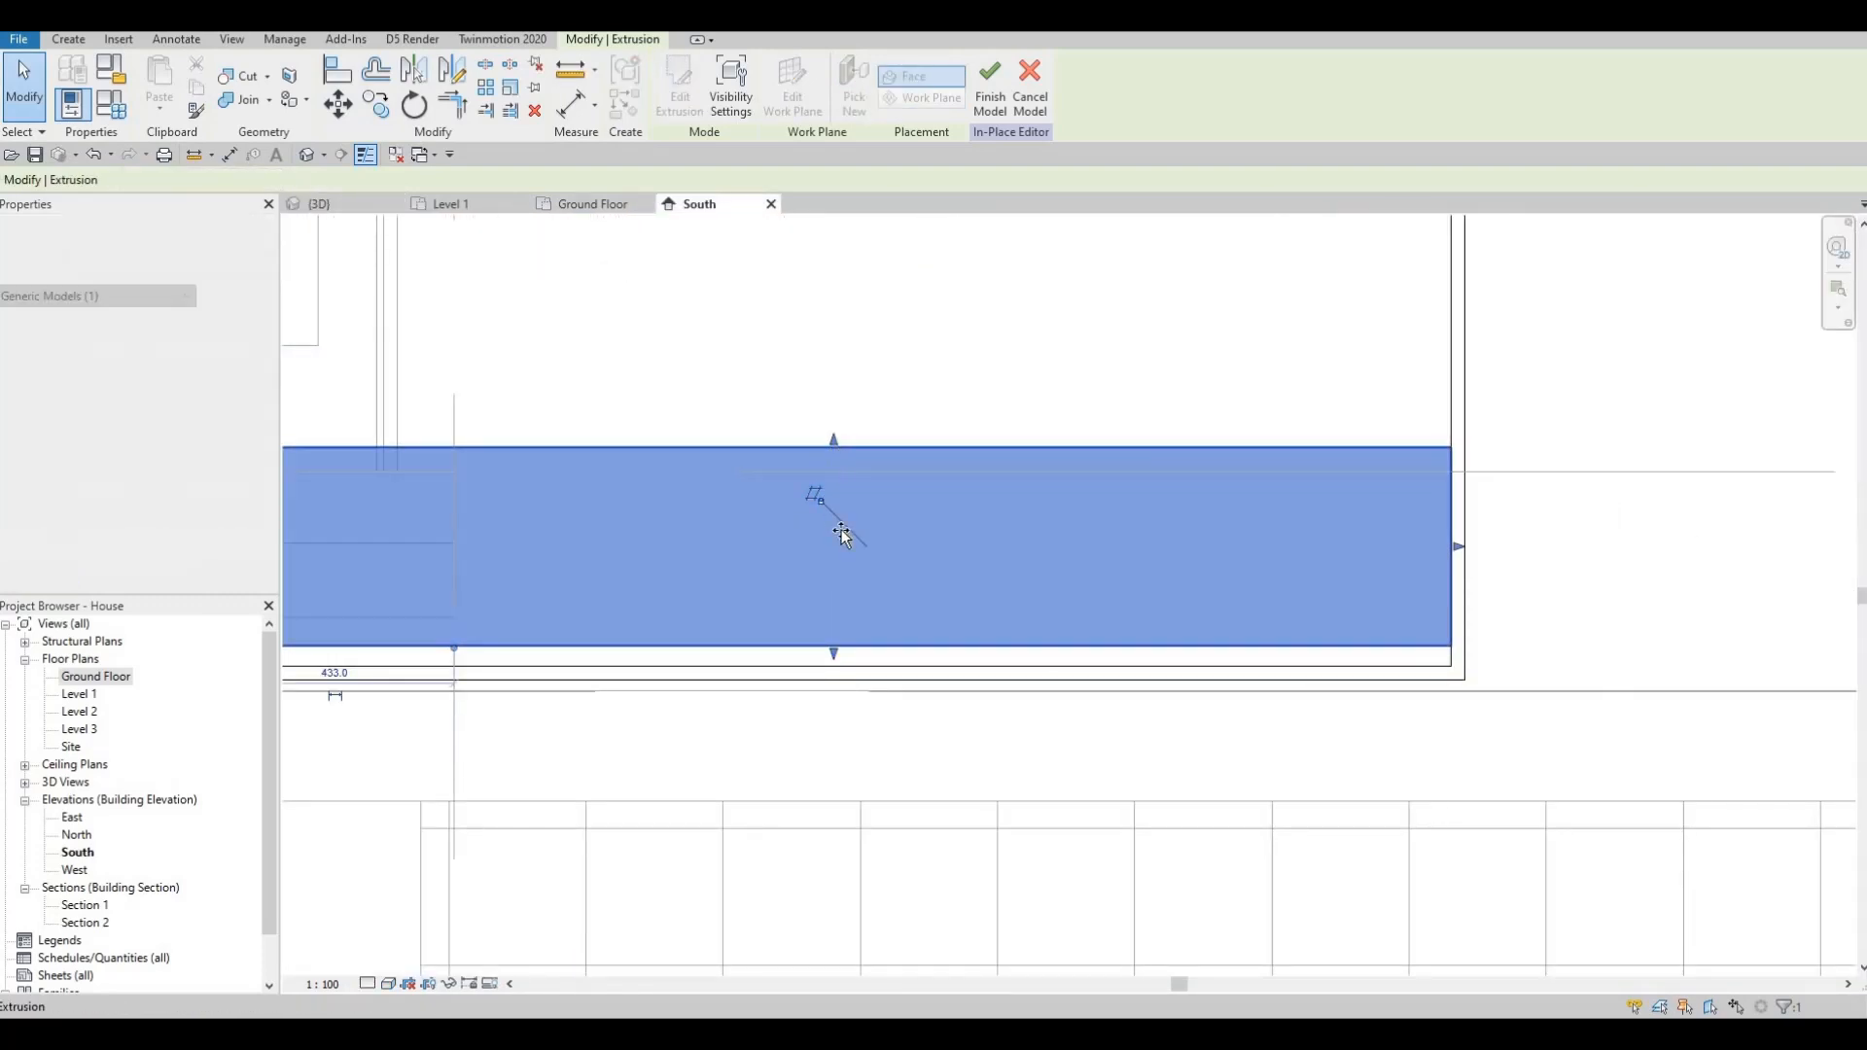
pyautogui.moveTo(833, 441); pyautogui.dragTo(840, 640)
pyautogui.moveTo(591, 551); pyautogui.dragTo(624, 445, button='middle')
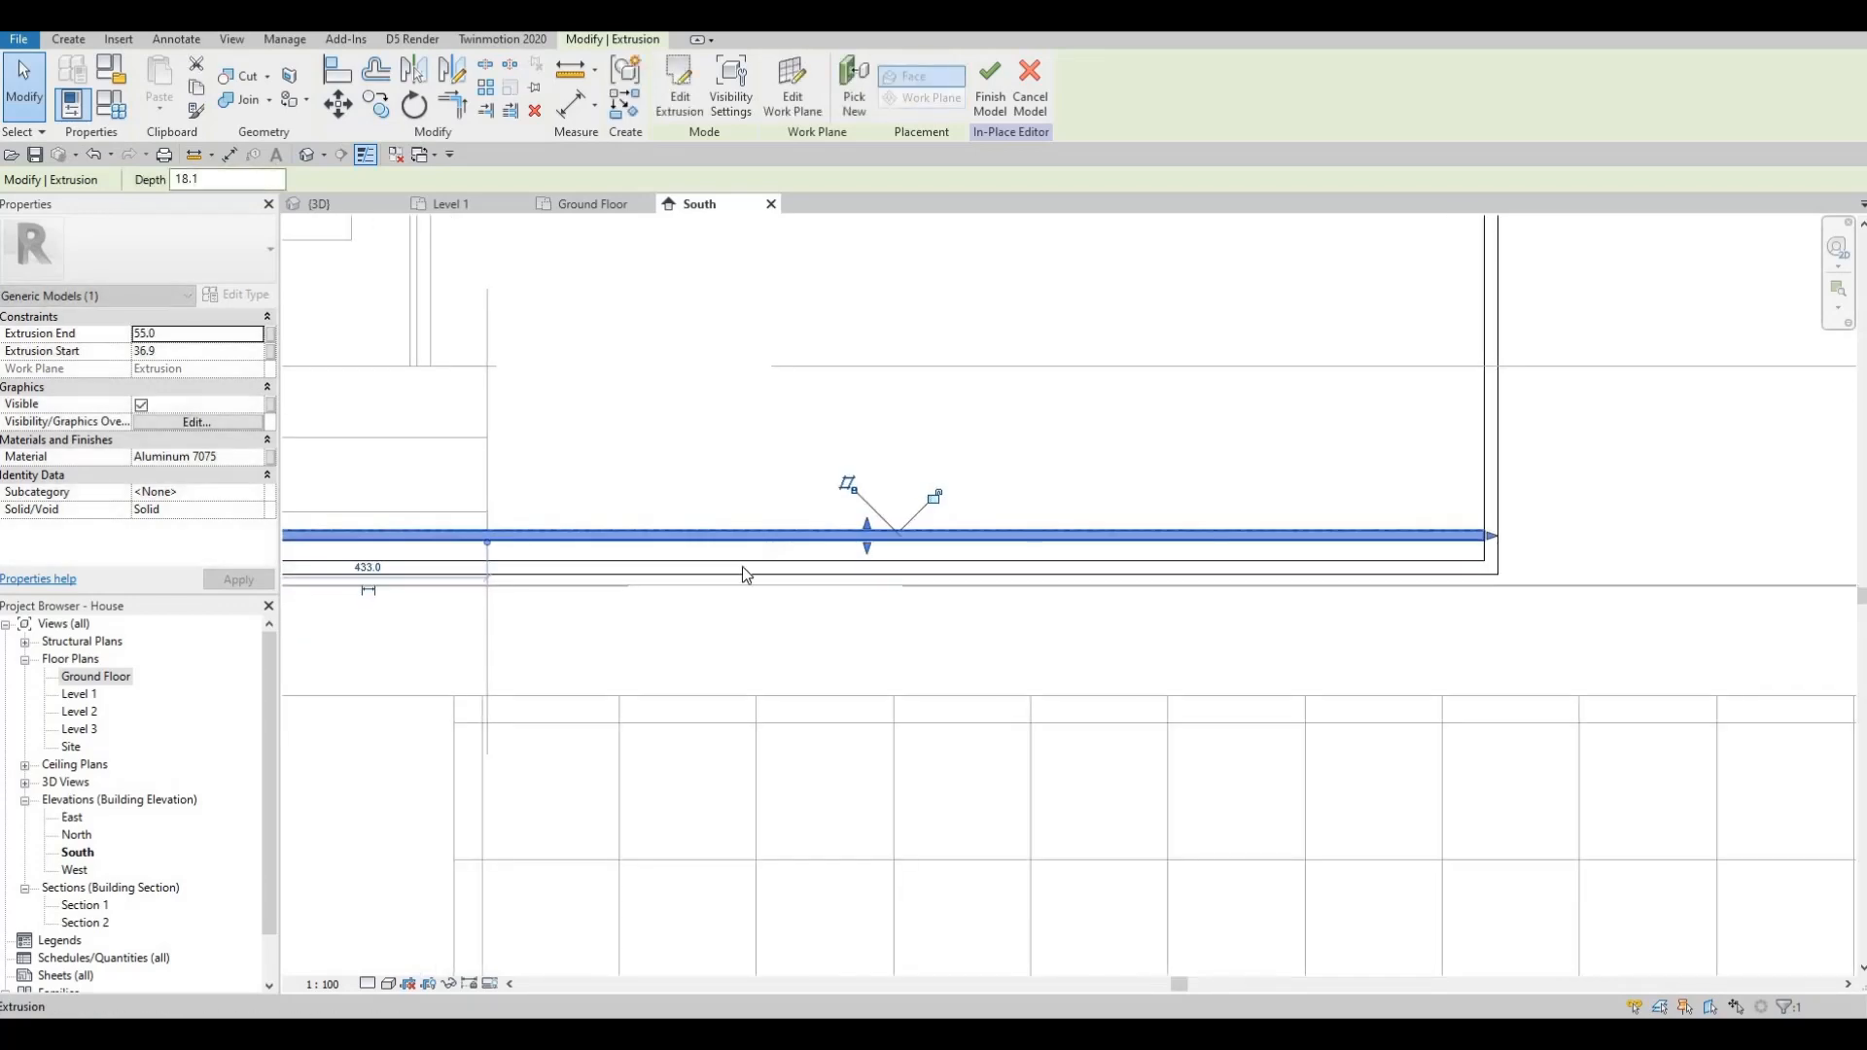
pyautogui.moveTo(491, 574); pyautogui.dragTo(736, 570, button='middle')
pyautogui.scroll(-1, 735, 570)
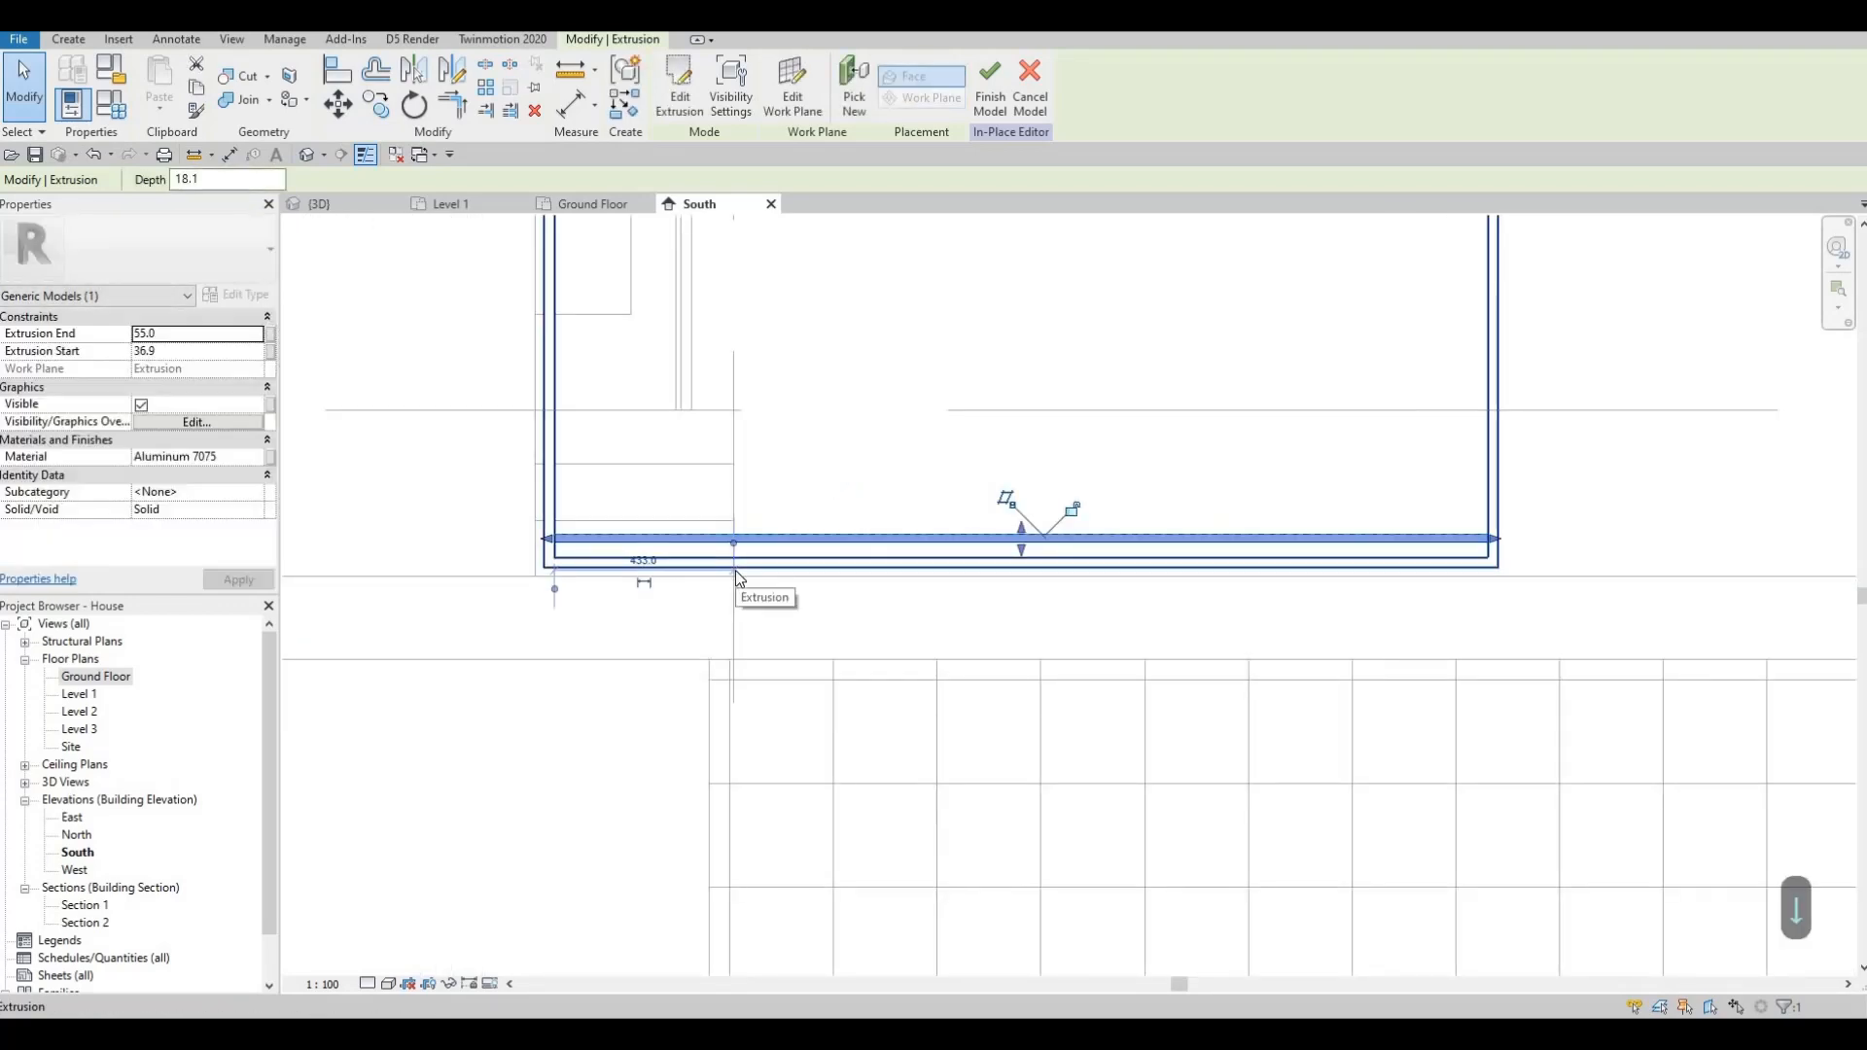
pyautogui.press('Escape')
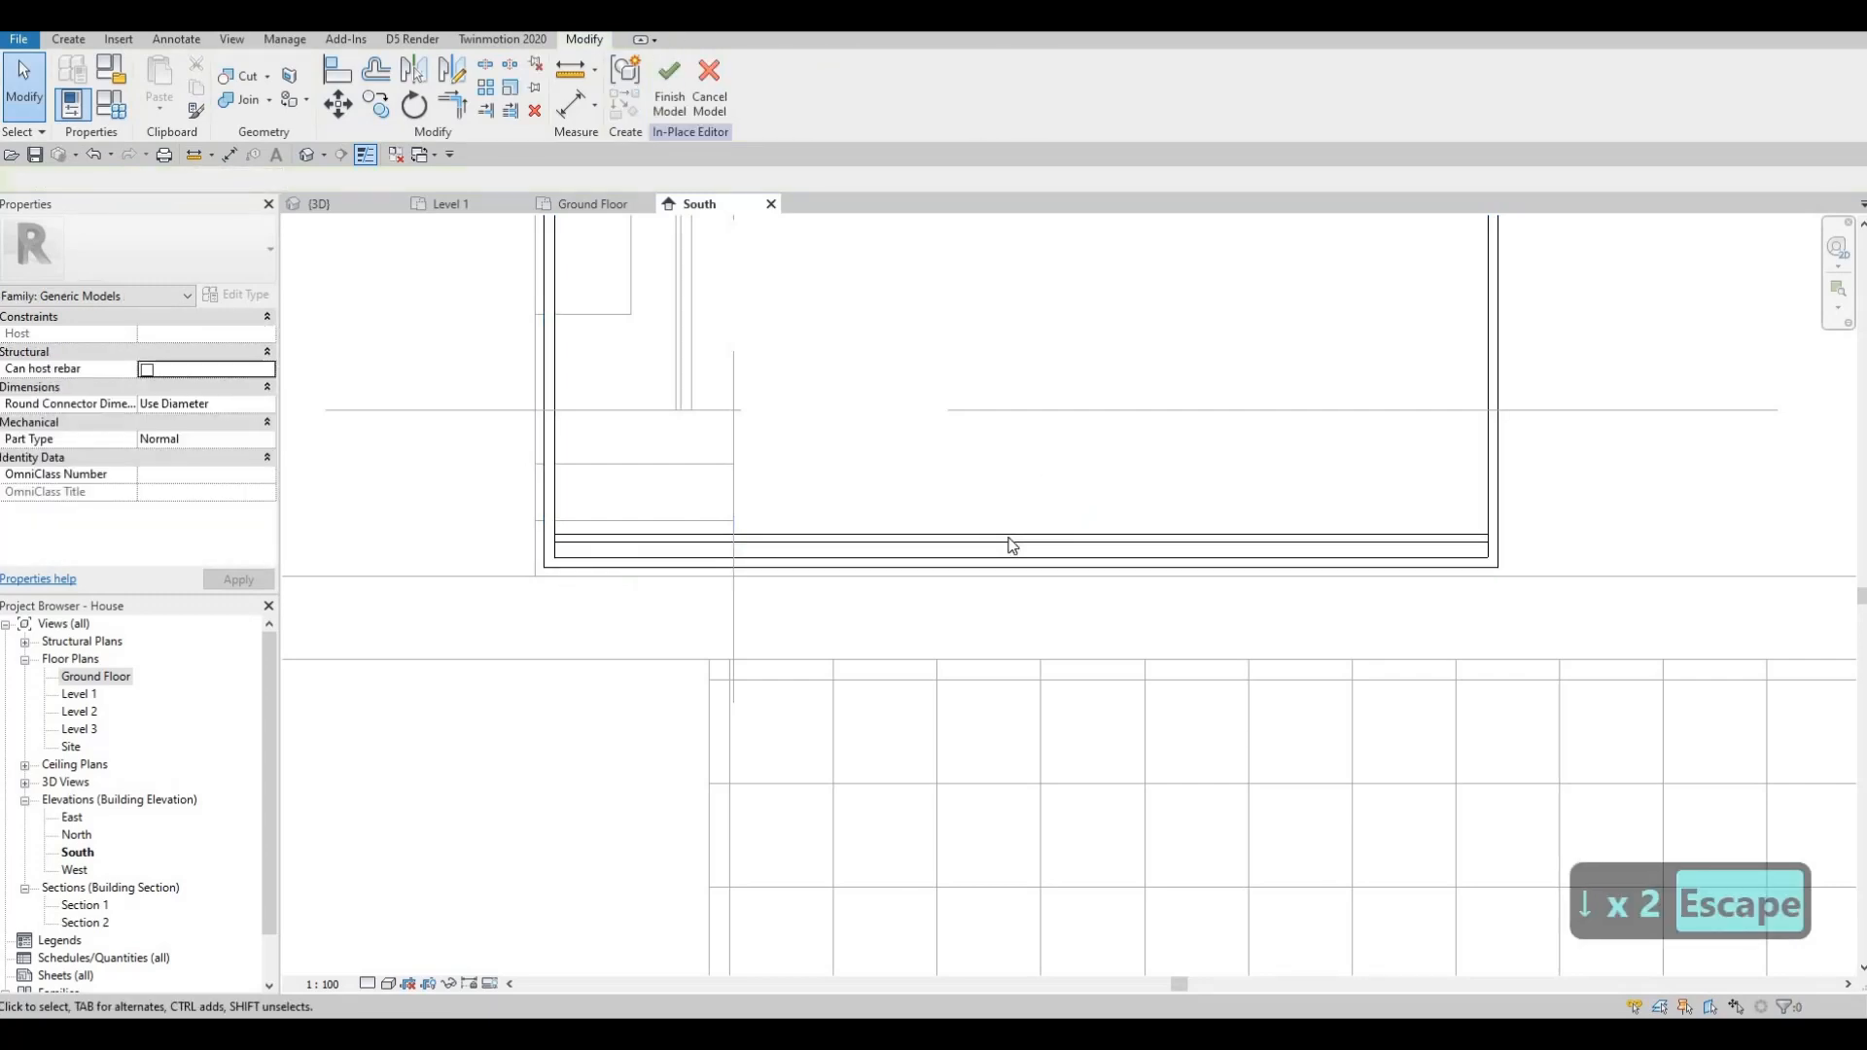
# - Lower the slat's bottom and top faces so the extrusion starts at 23.5 mm and ends at 42.8 mm
pyautogui.click(1012, 541)
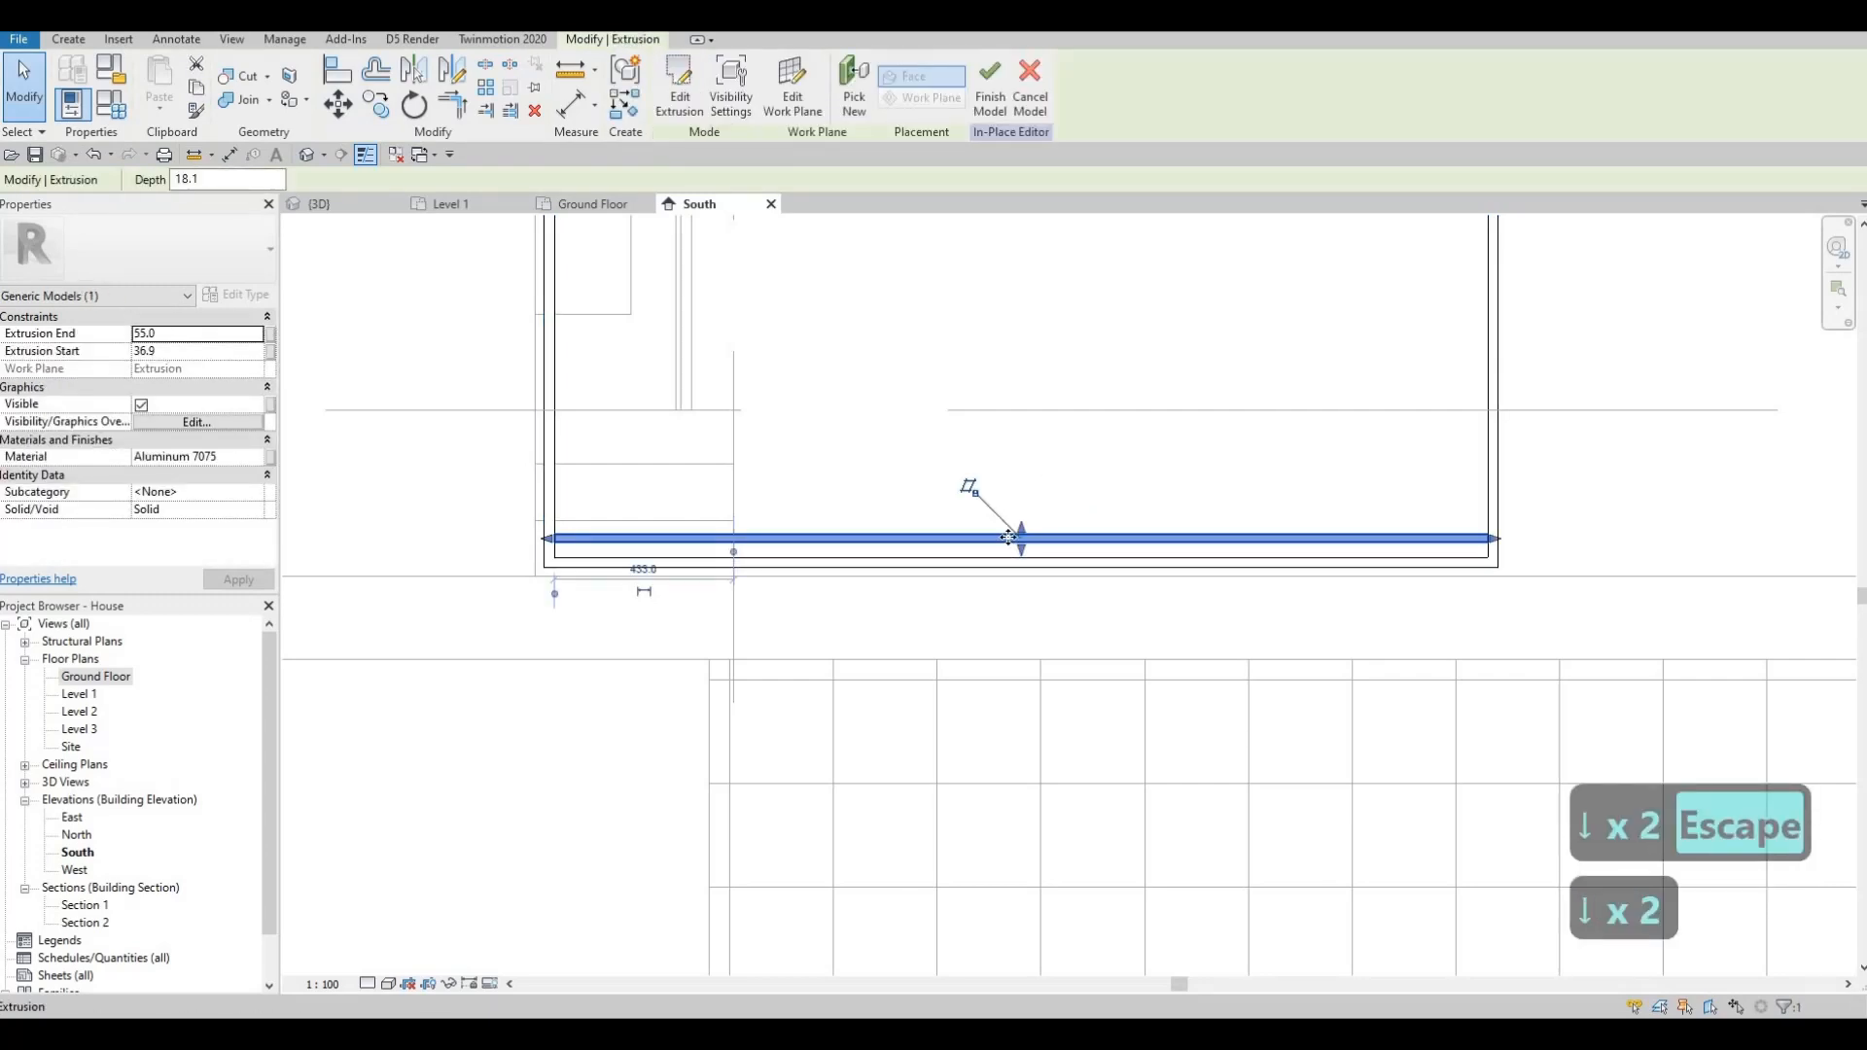
pyautogui.scroll(4, 1066, 542)
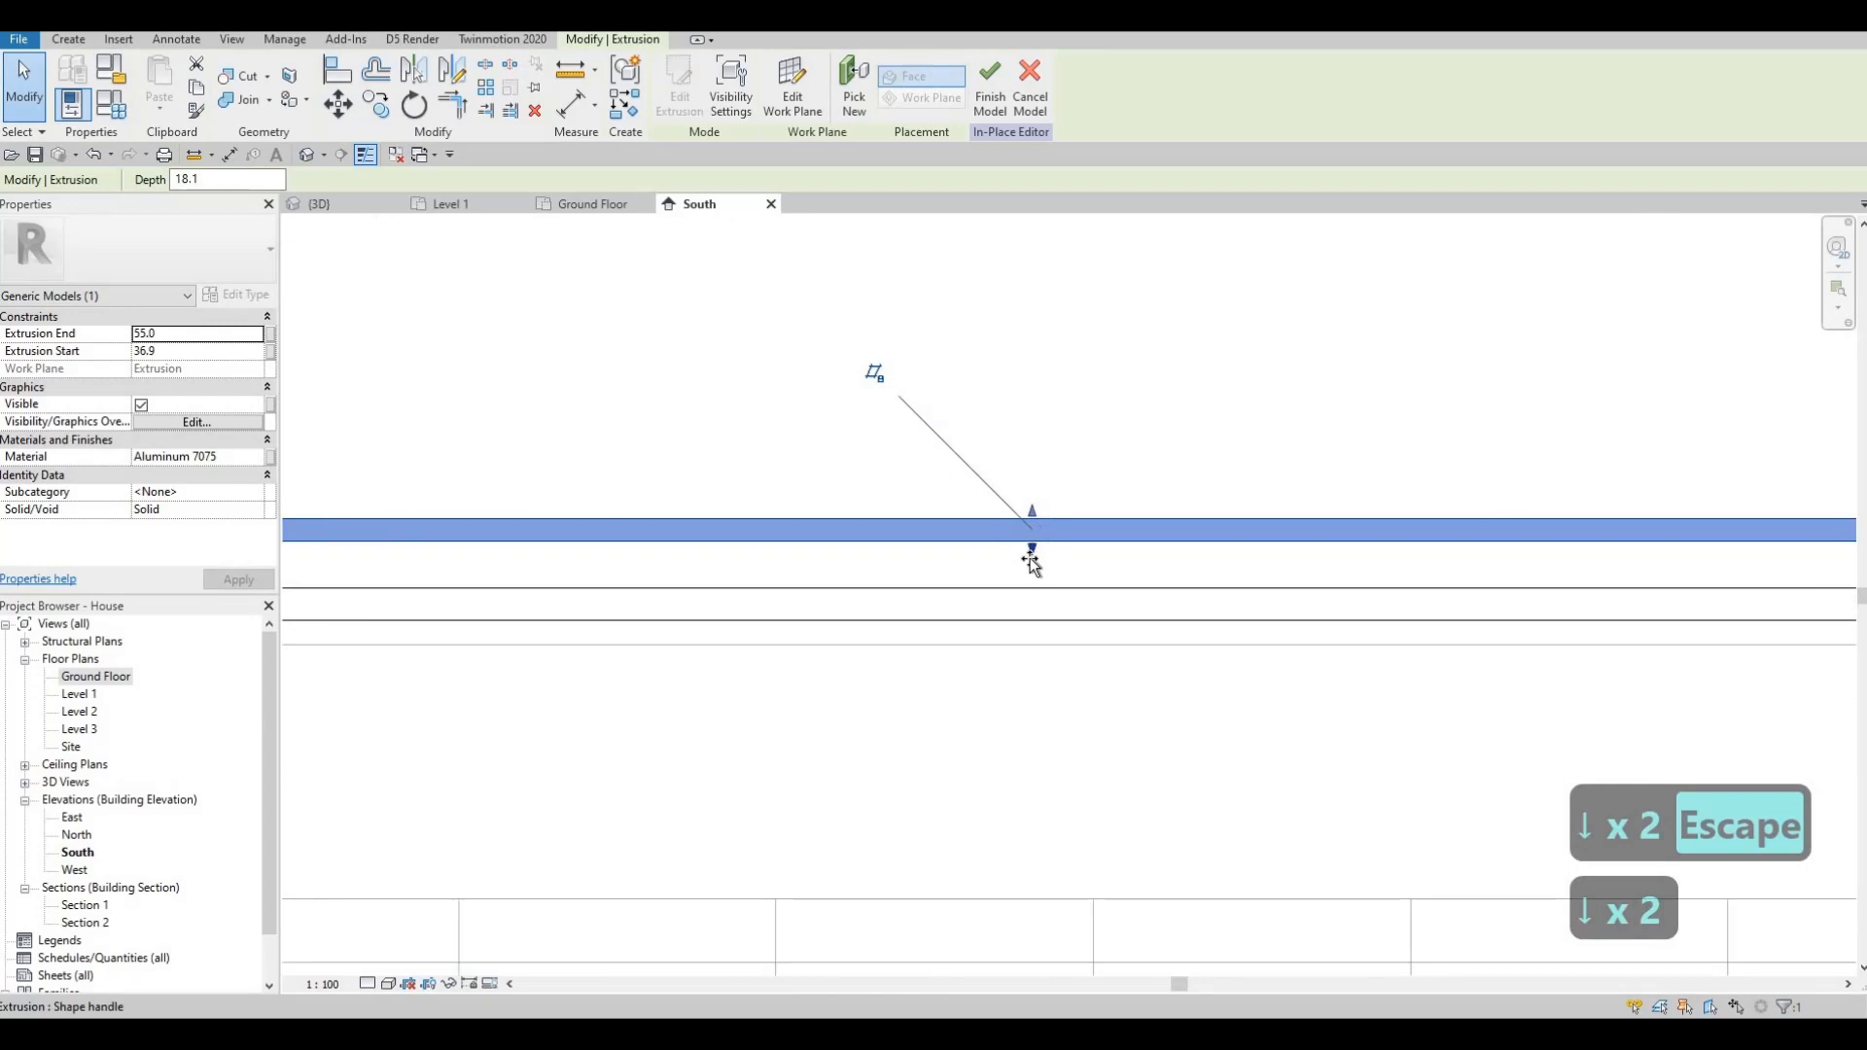
pyautogui.moveTo(1034, 554); pyautogui.dragTo(1032, 532)
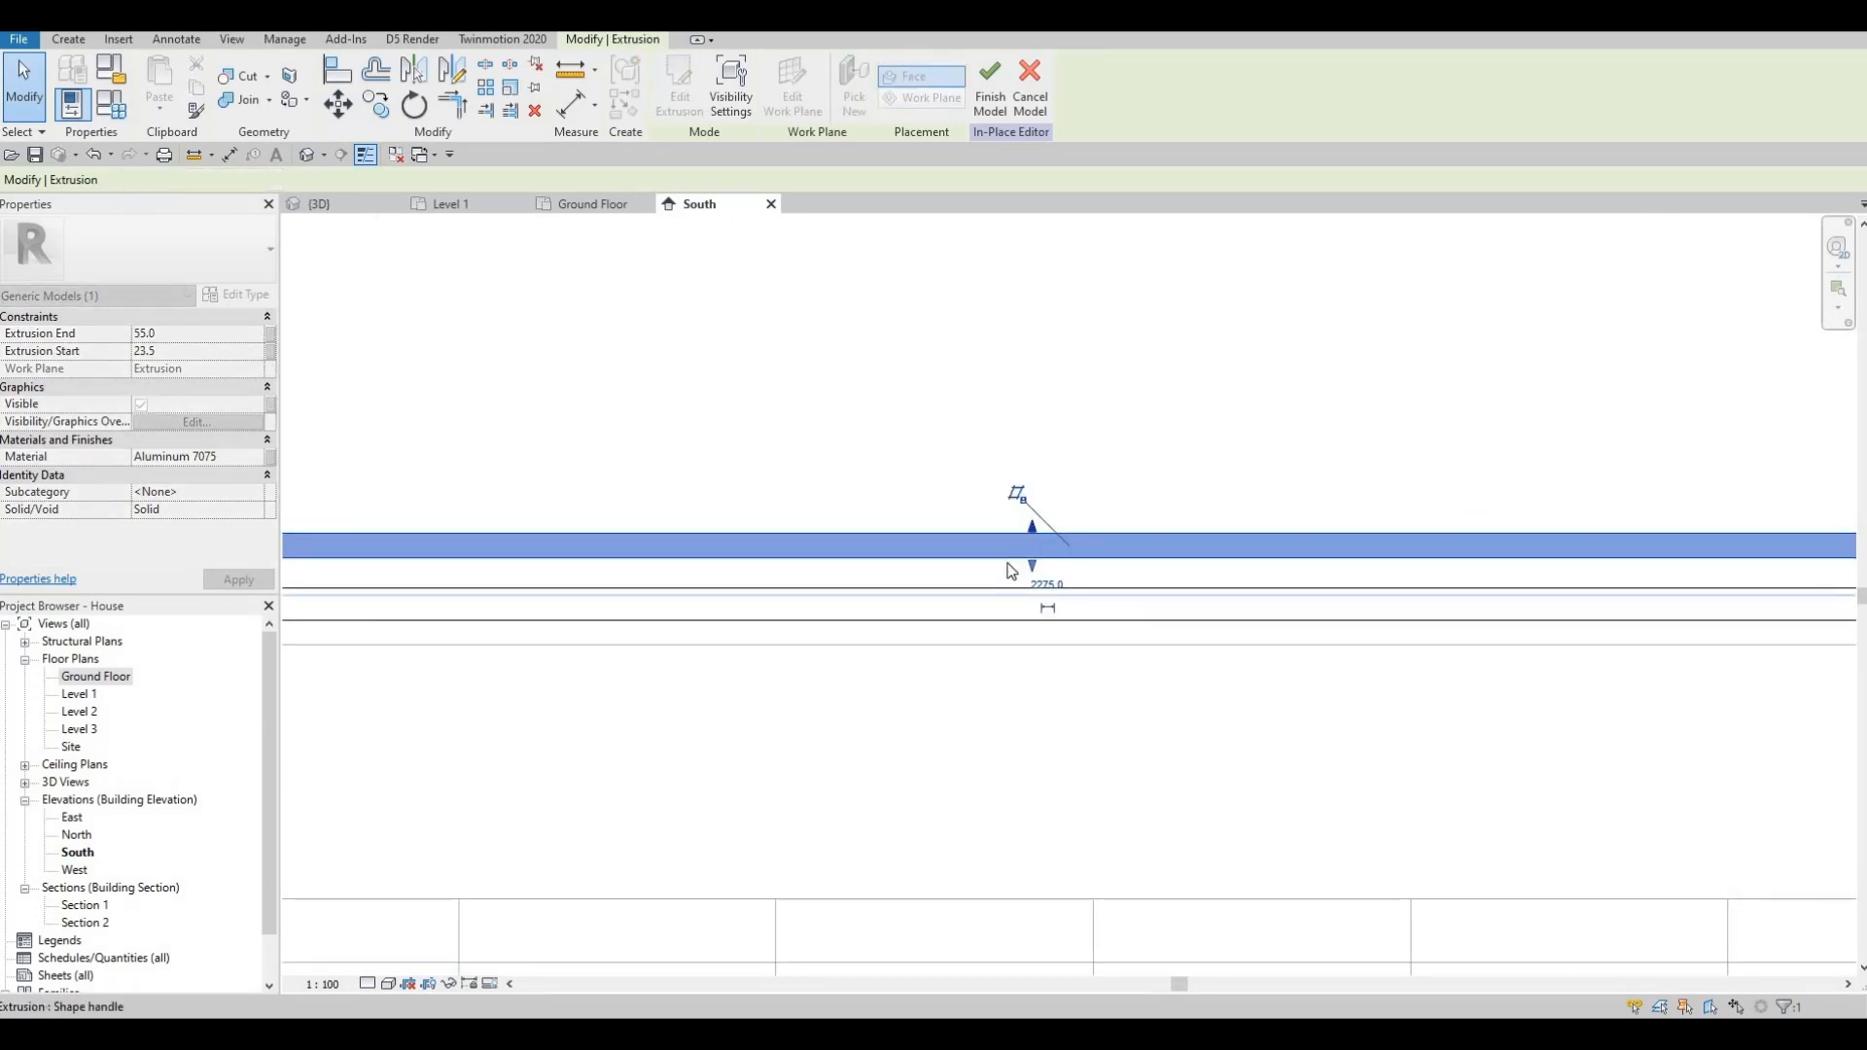
pyautogui.scroll(-2, 1031, 530)
pyautogui.press('Escape')
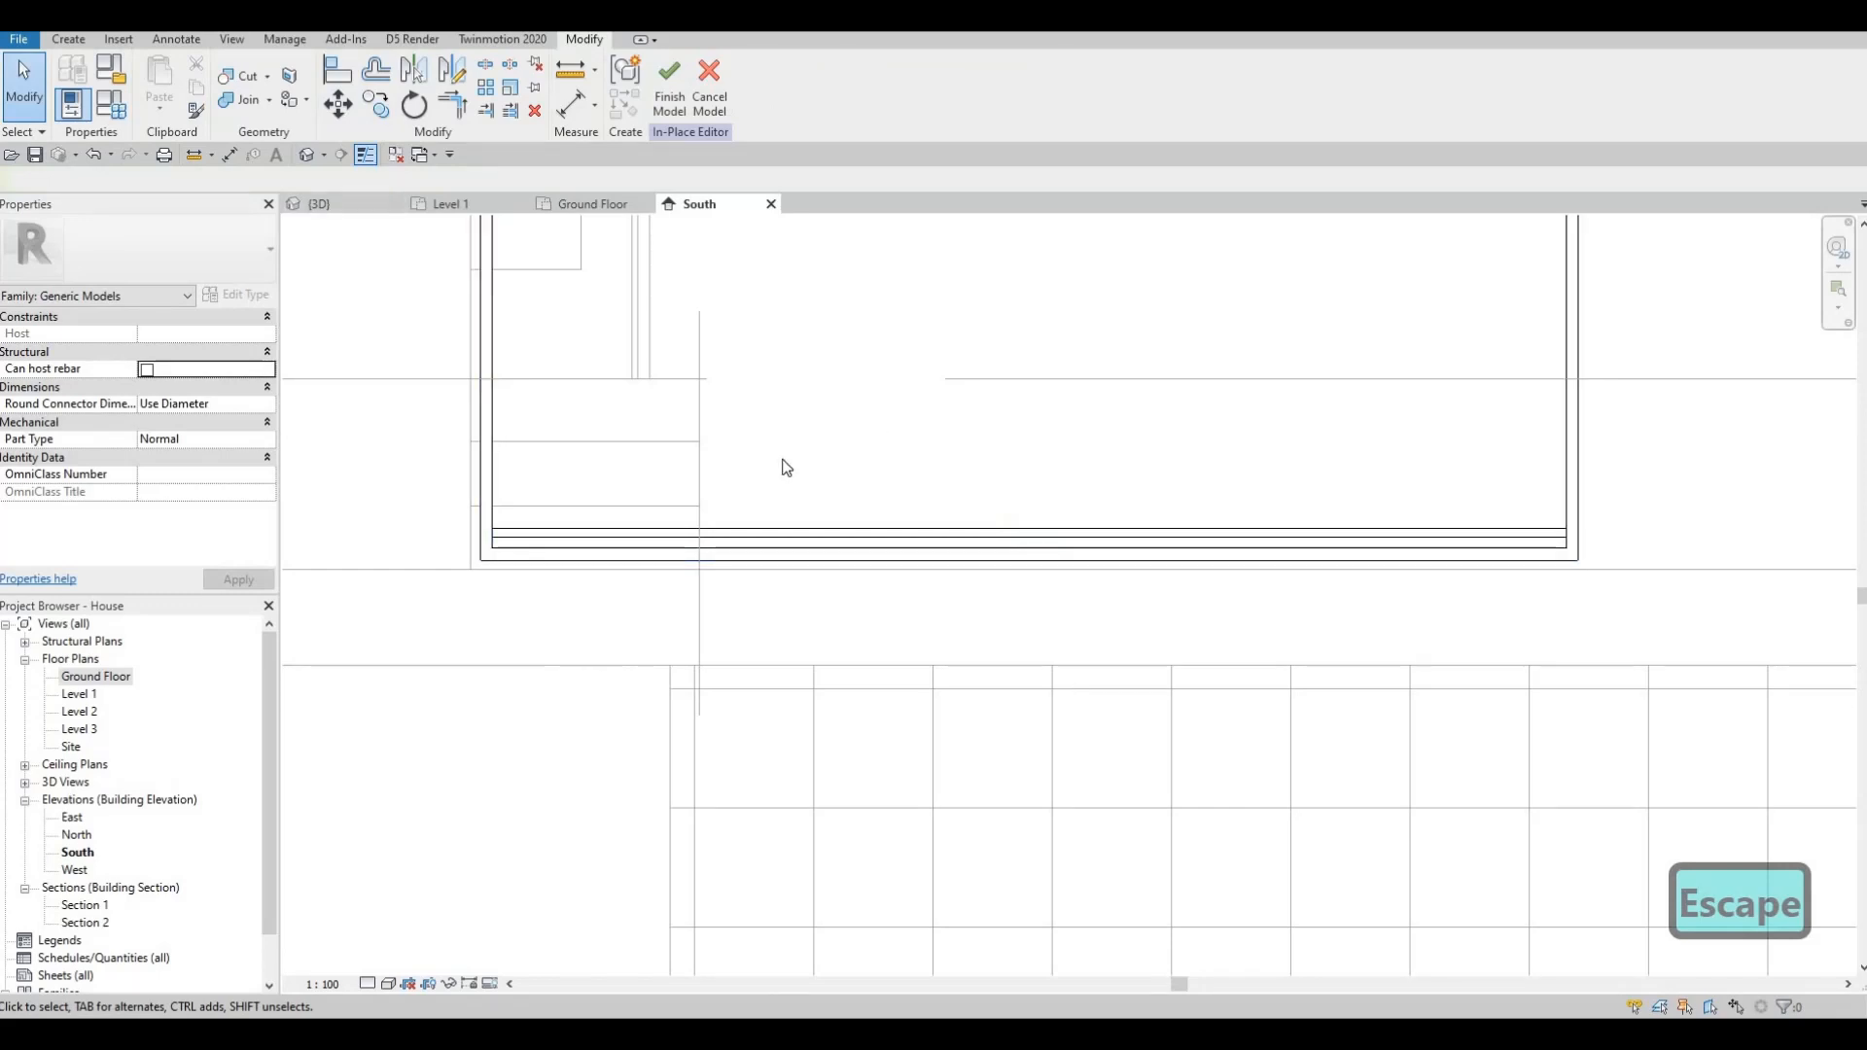
pyautogui.scroll(-1, 856, 443)
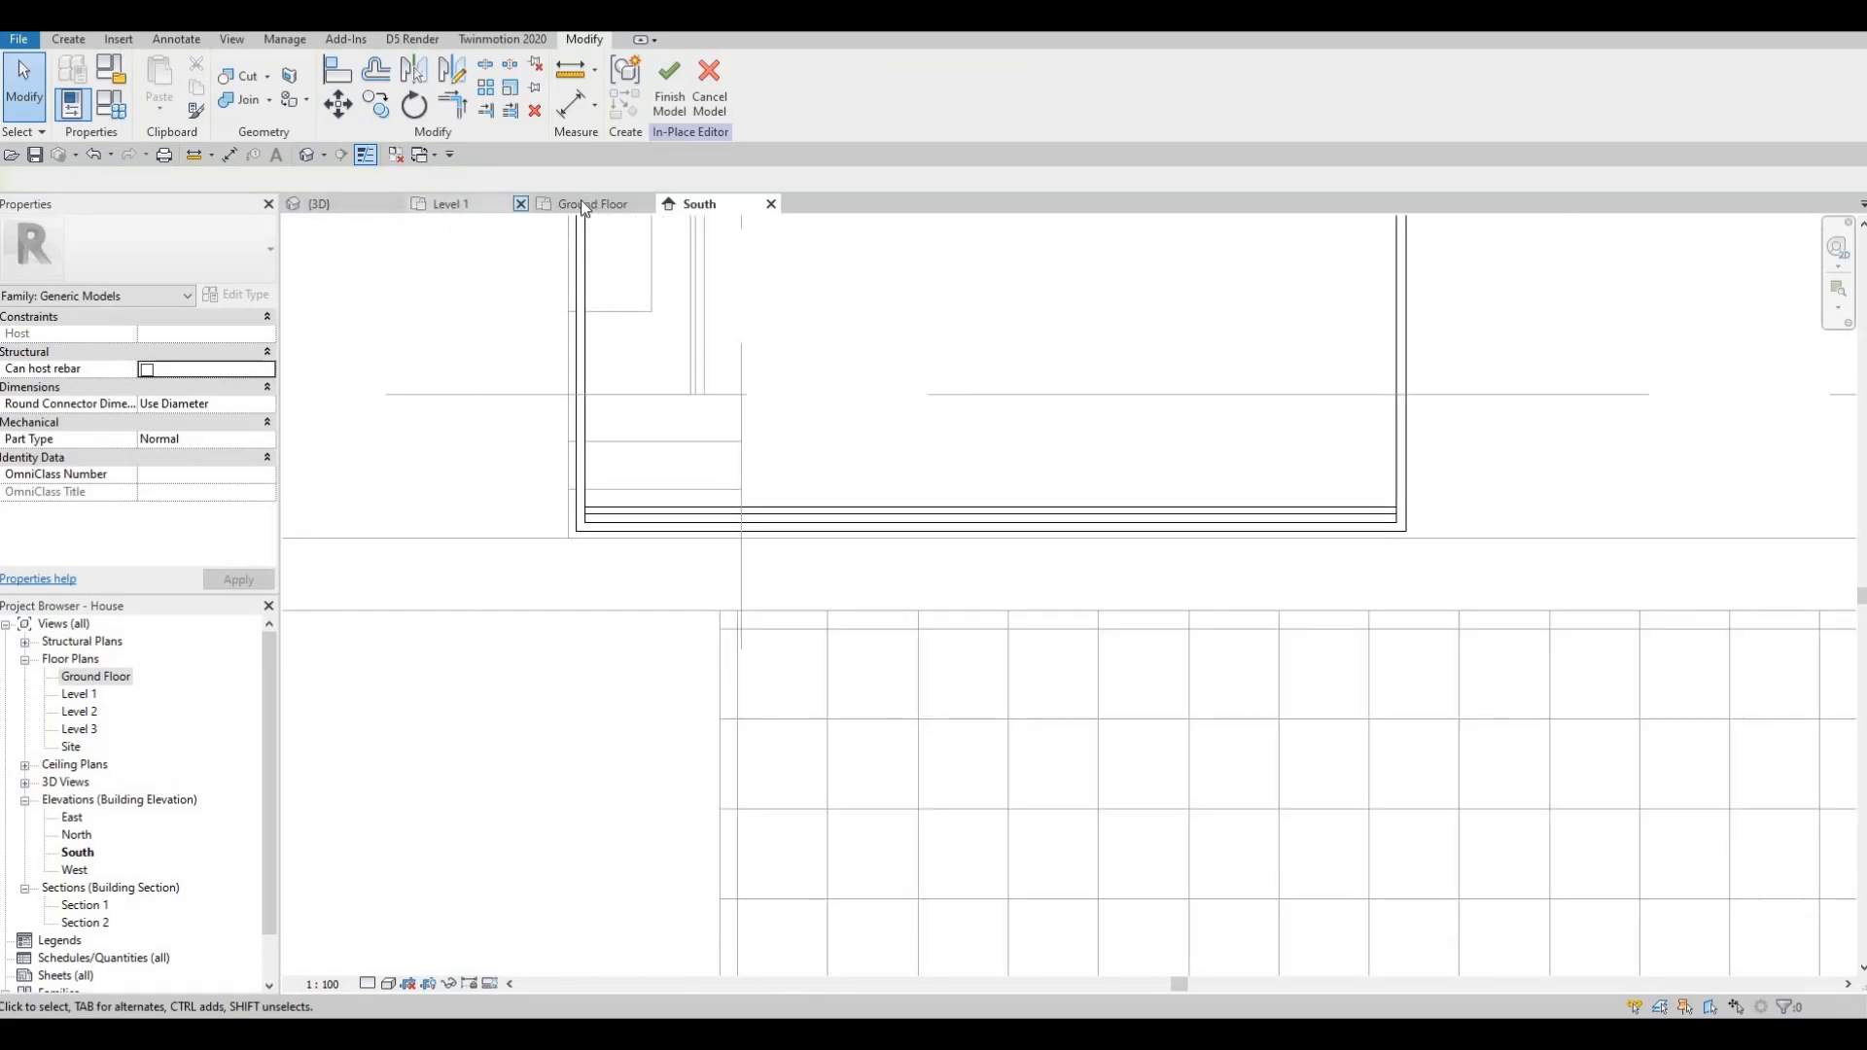
# - Pull the slat's front face slightly back from the gate frame's front edge in the 3D view
pyautogui.click(352, 205)
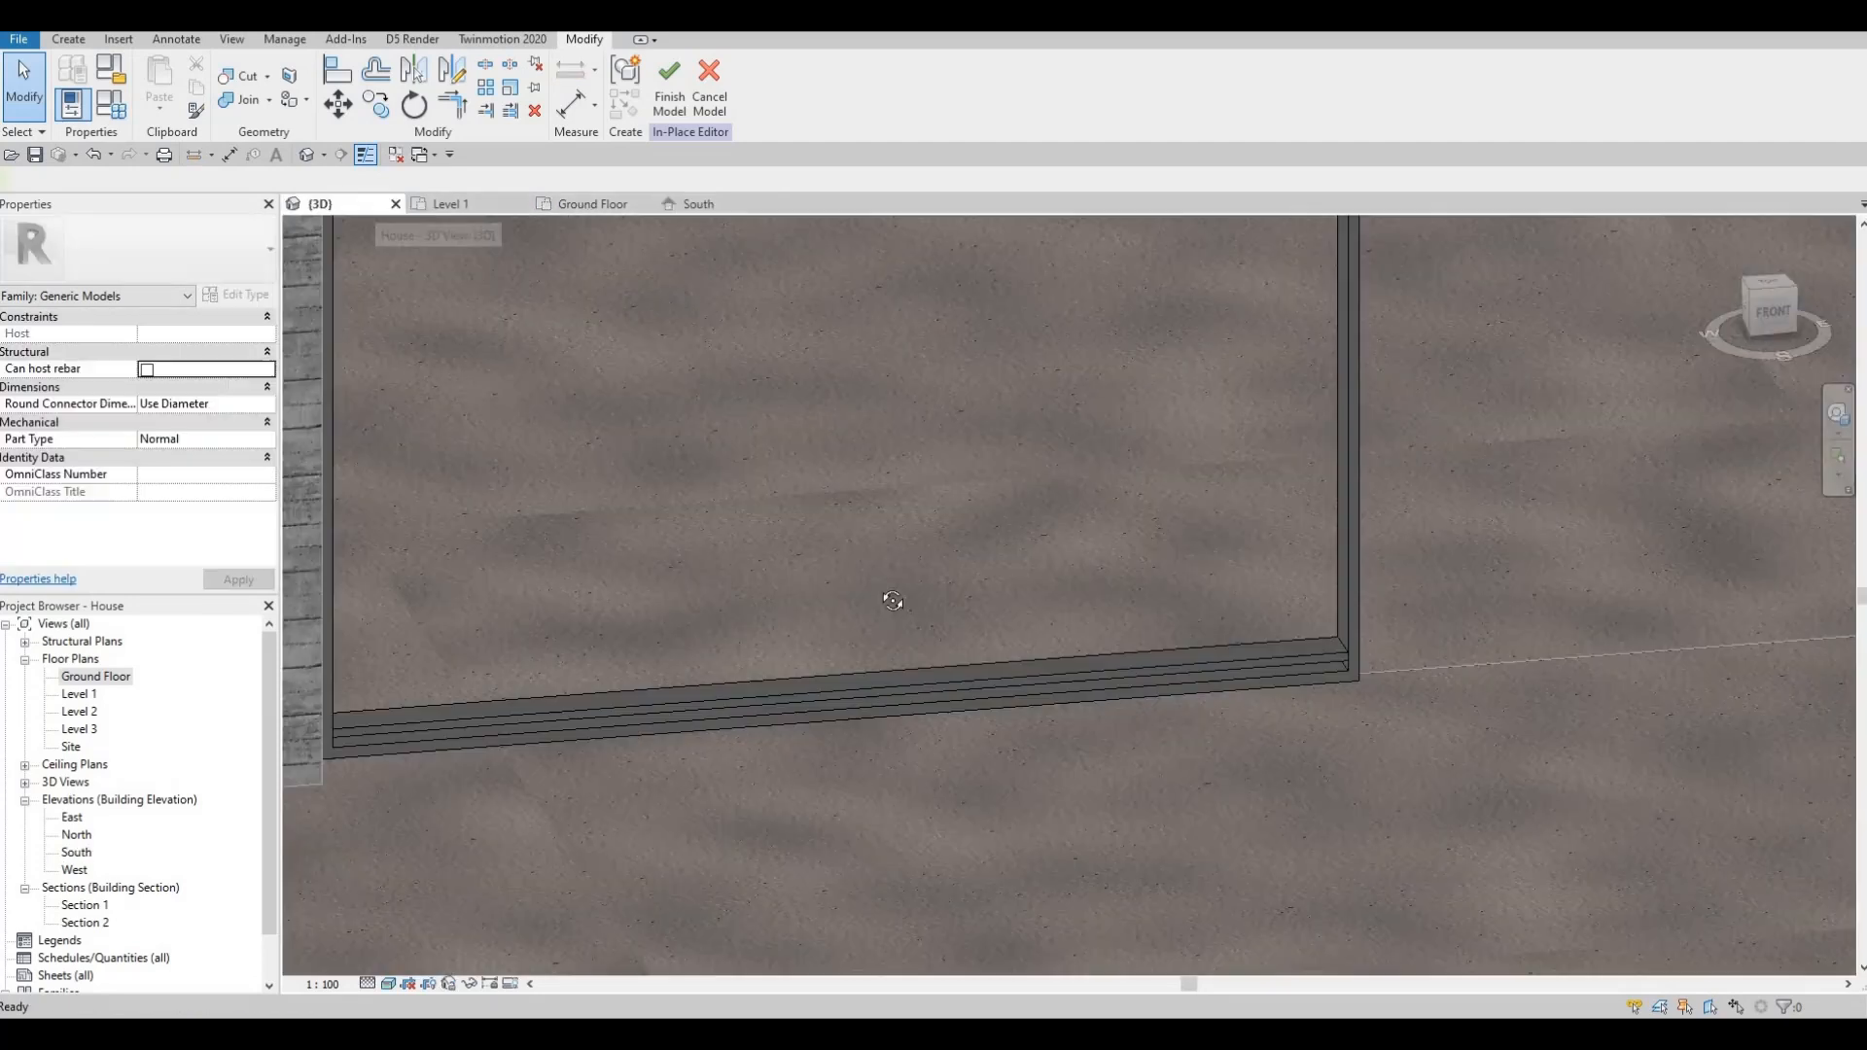
pyautogui.keyDown('shift'); pyautogui.moveTo(1012, 669); pyautogui.dragTo(925, 641, button='middle'); pyautogui.keyUp('shift')
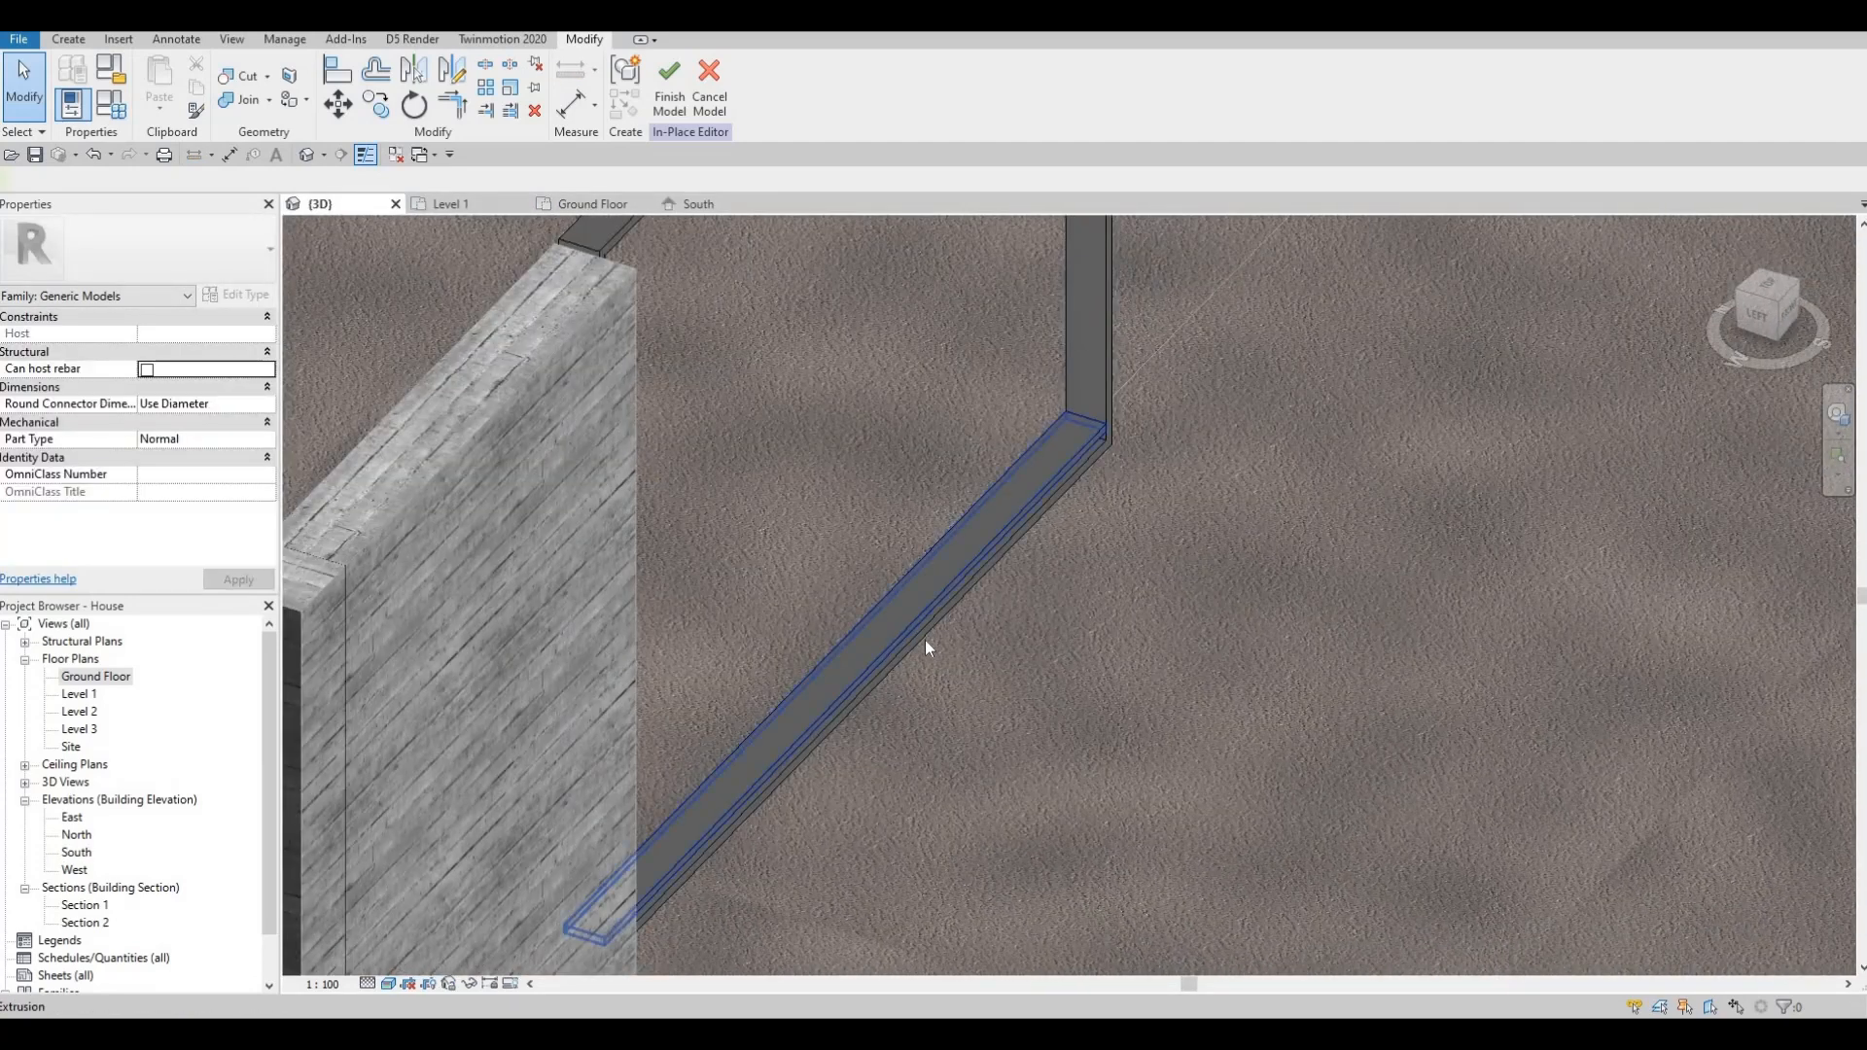
pyautogui.click(866, 686)
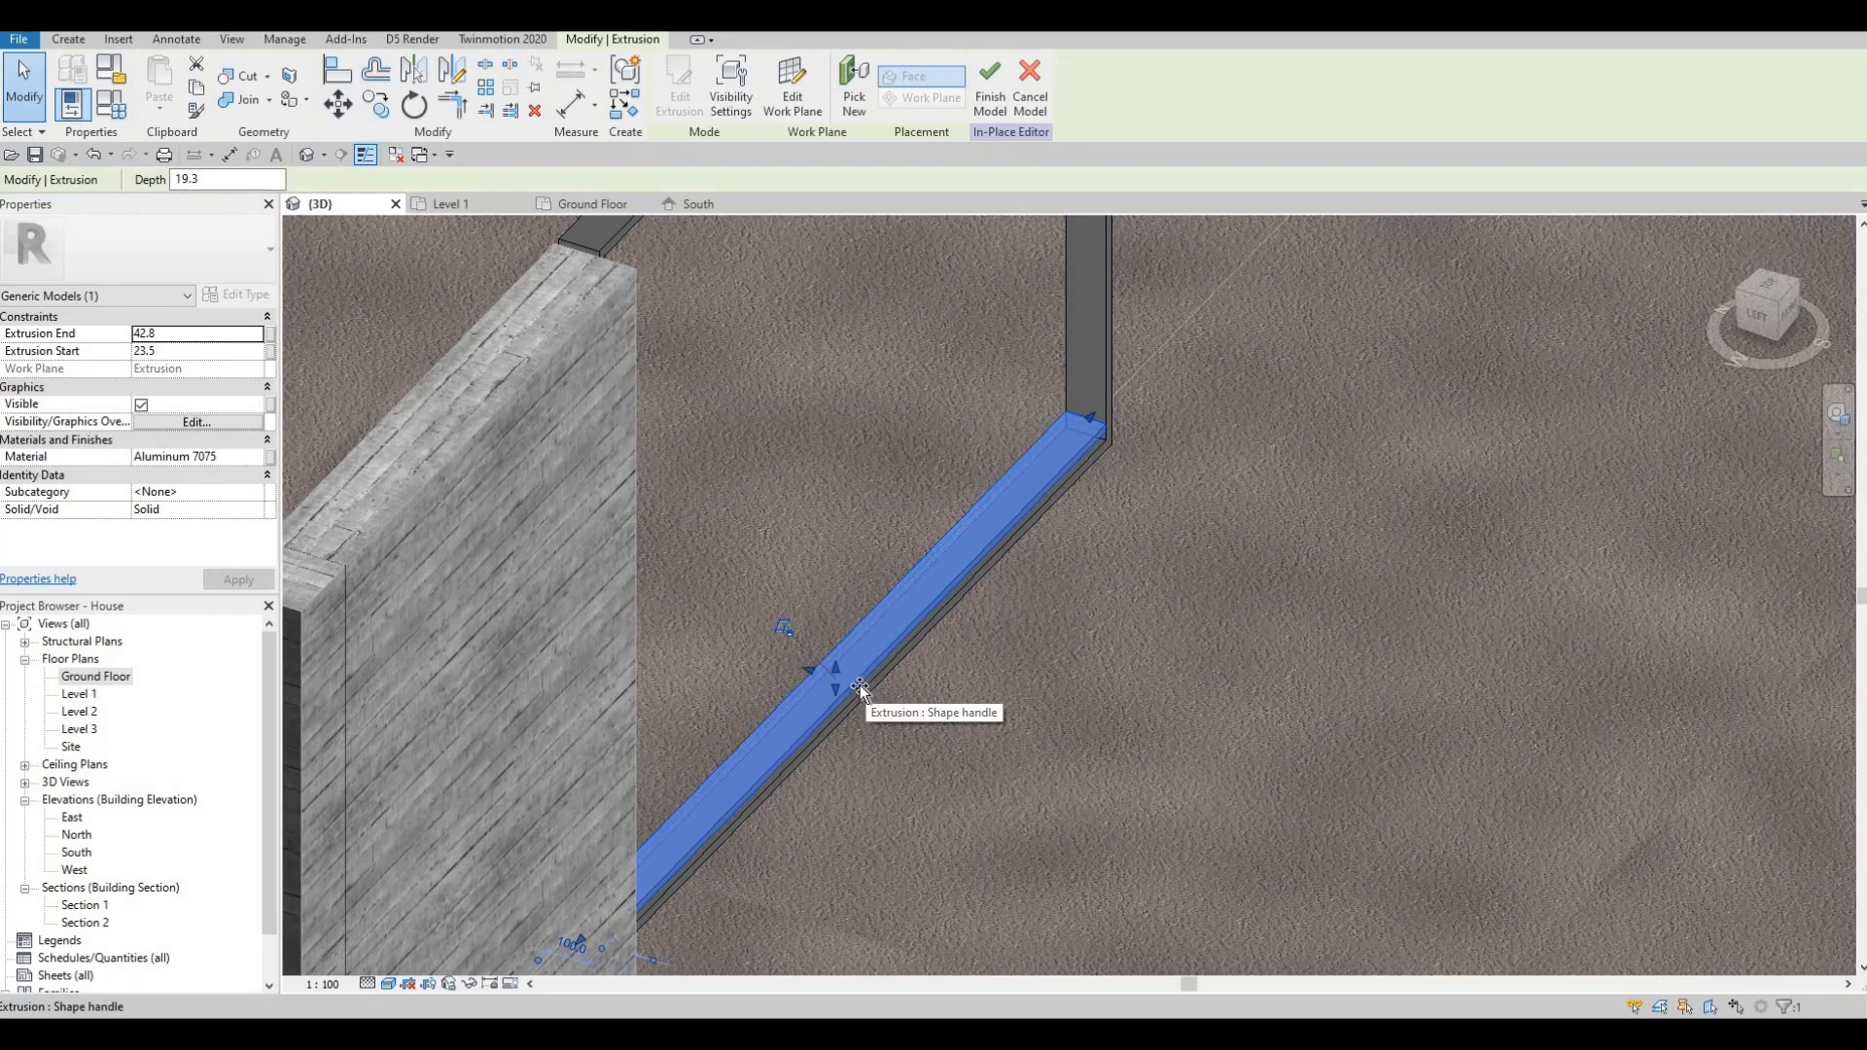
pyautogui.moveTo(860, 688); pyautogui.dragTo(849, 681)
pyautogui.press('Escape')
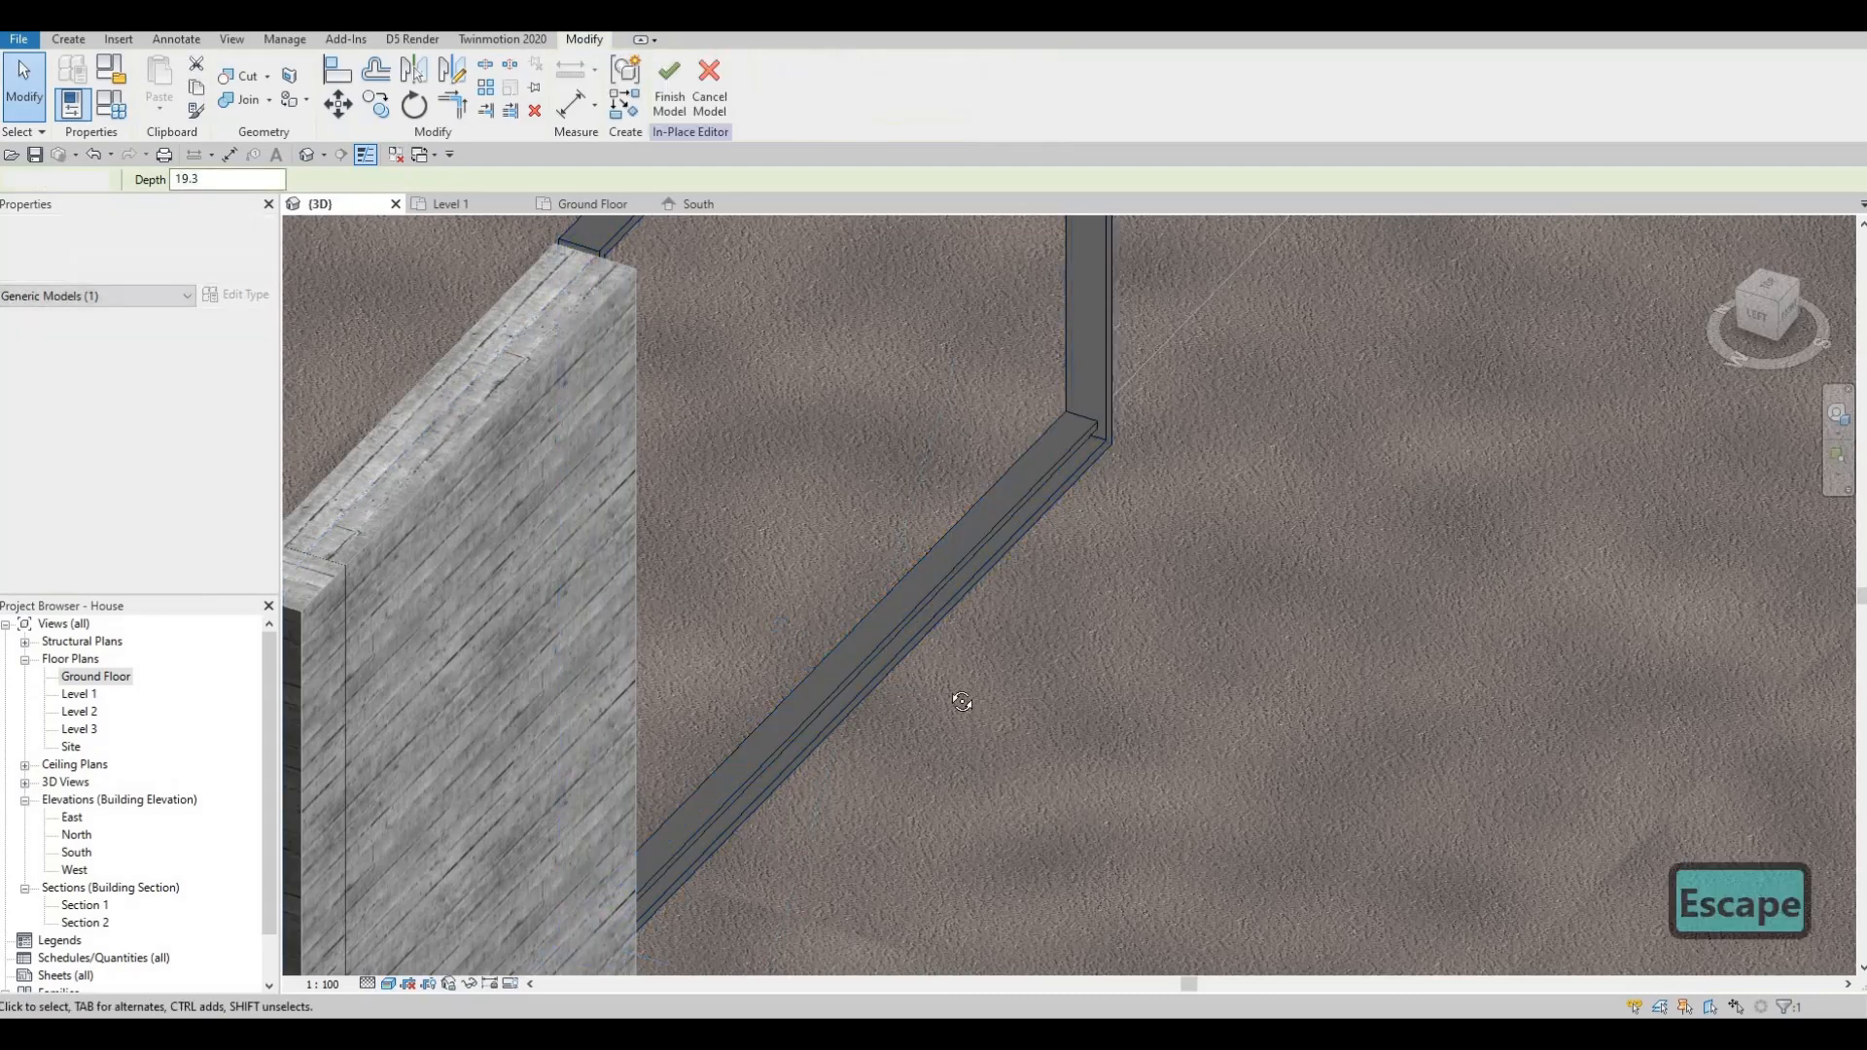
# - Try to array the slat up the gate frame in the South elevation as 25 grouped members spaced to the last, with the constraint off
pyautogui.doubleClick(94, 678)
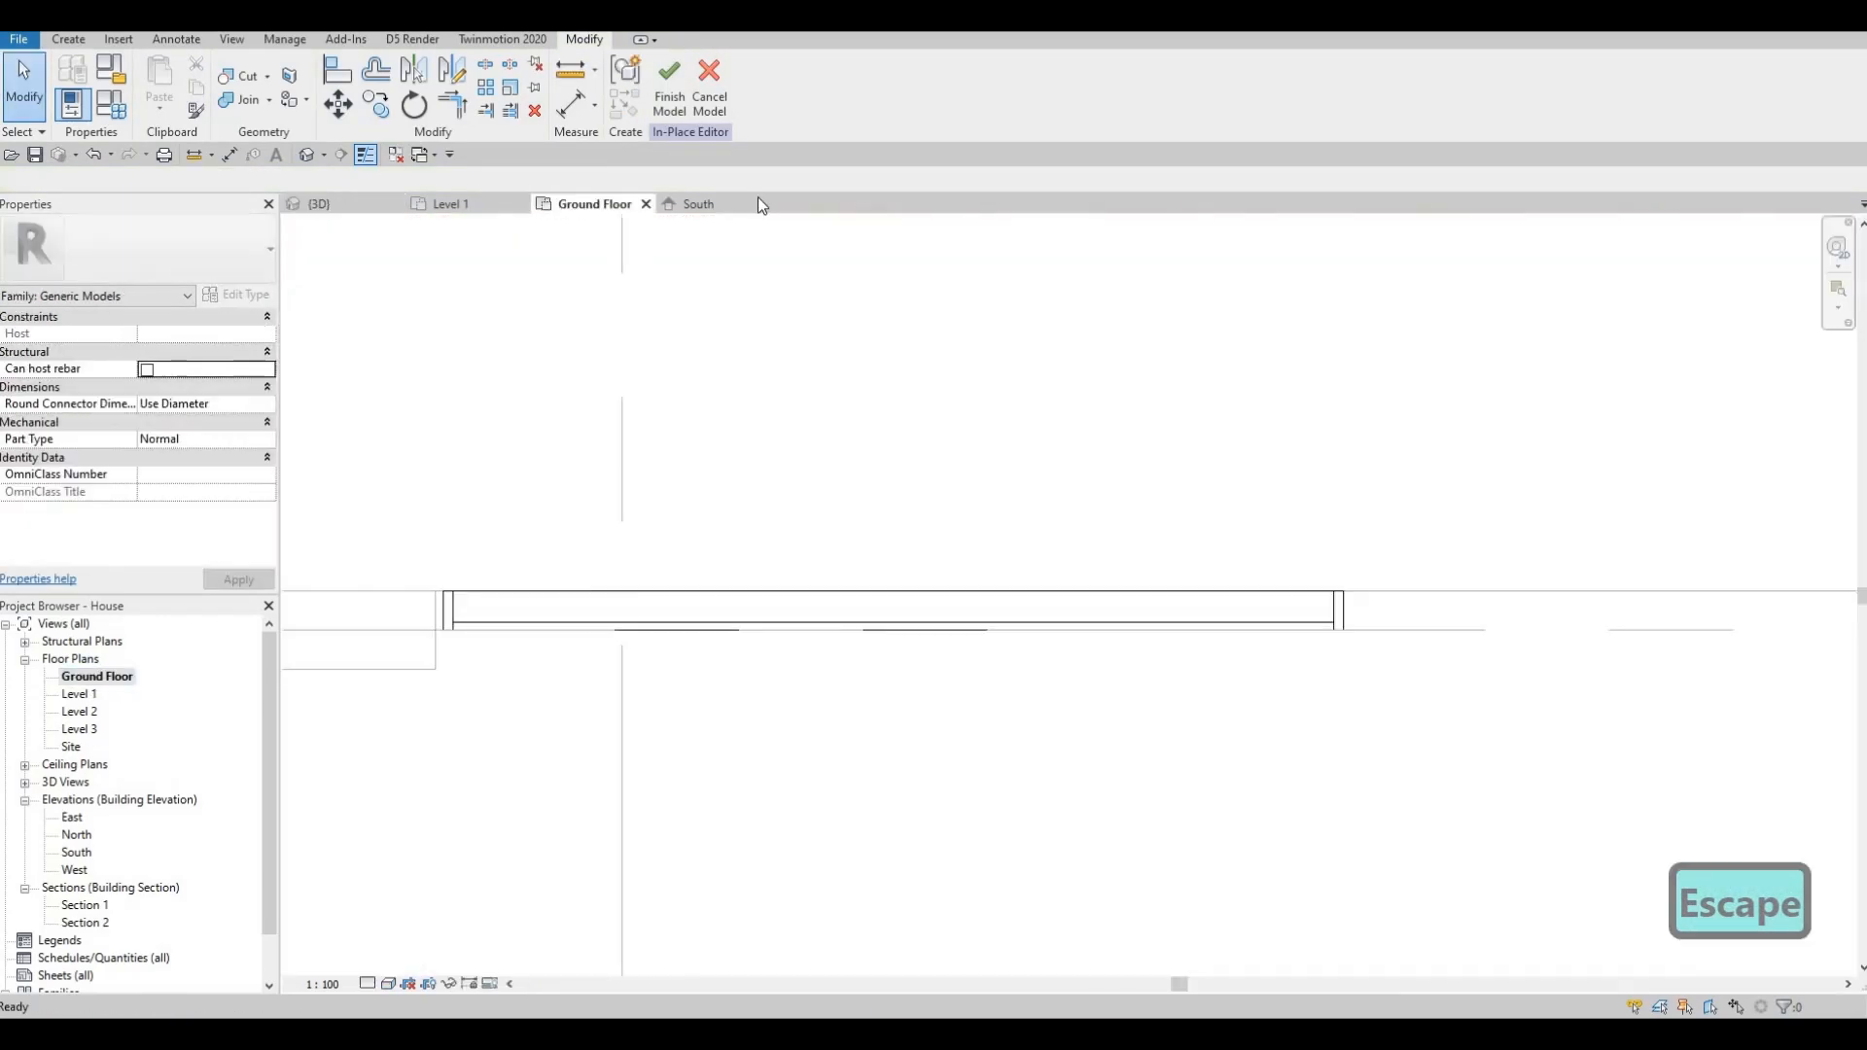
pyautogui.click(698, 206)
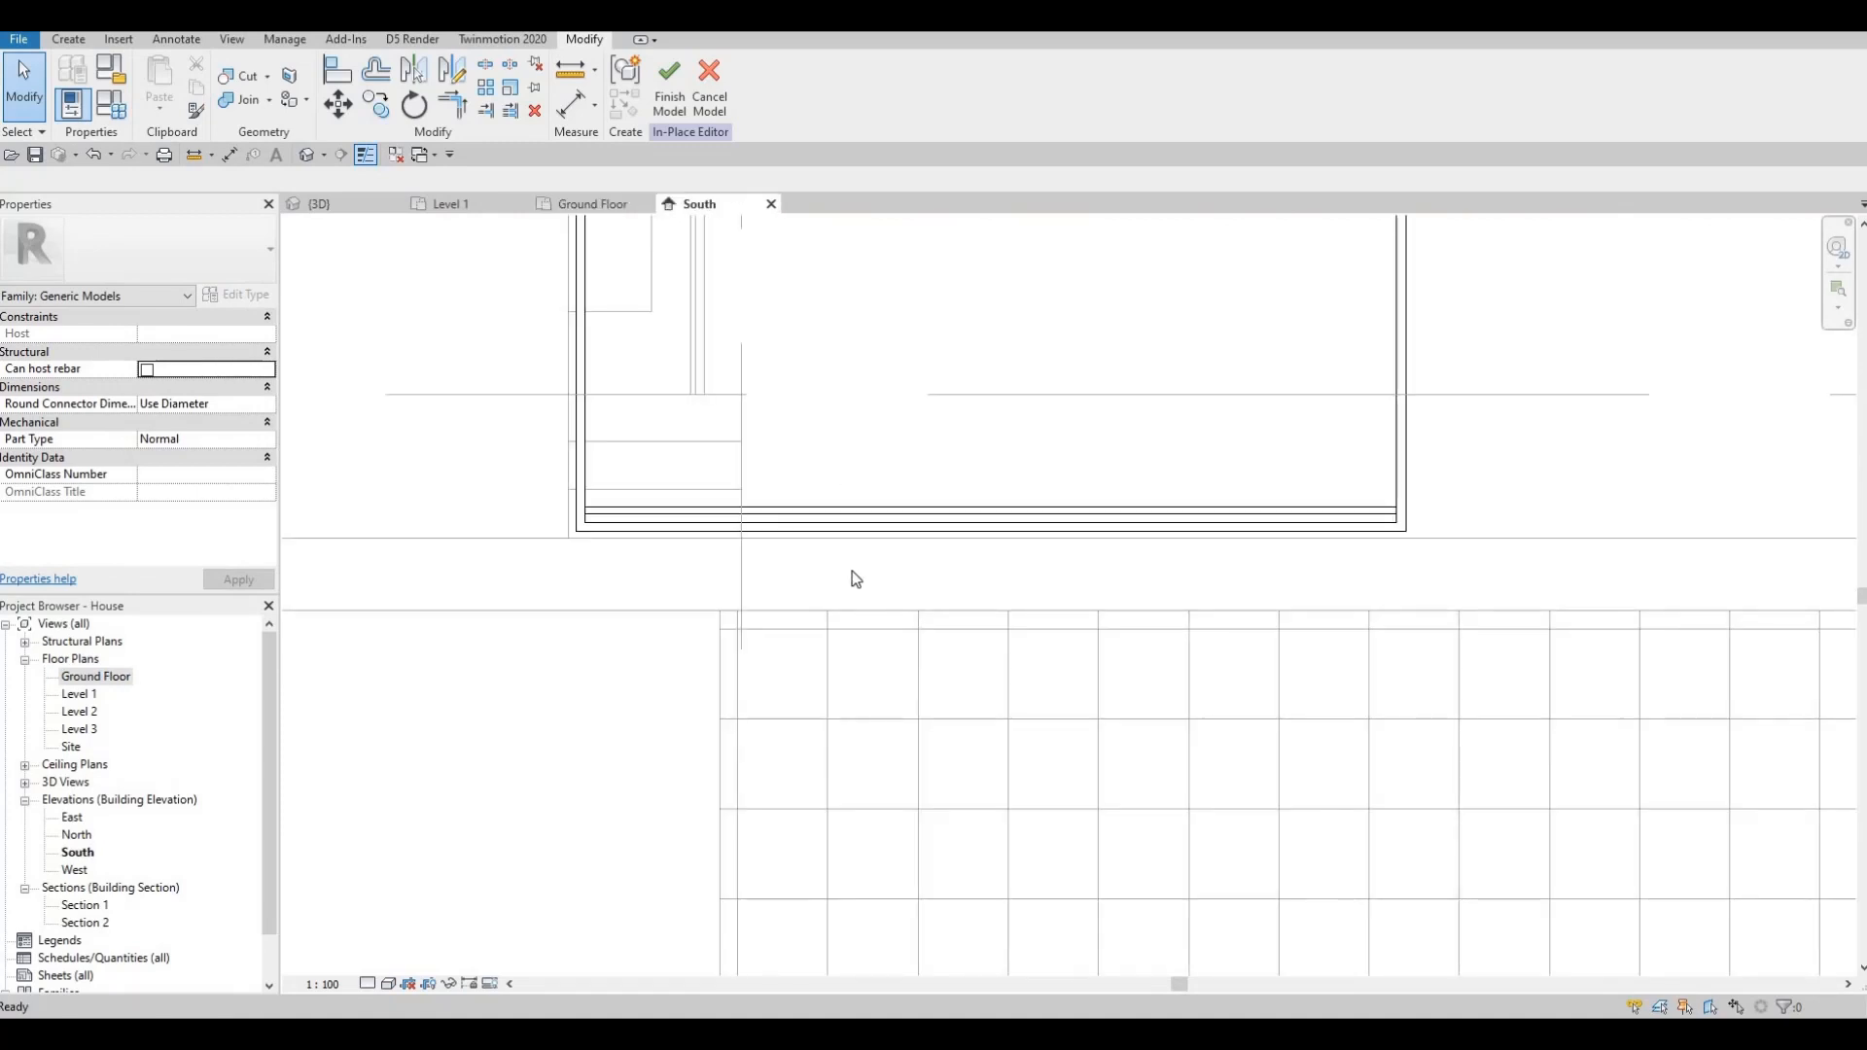
pyautogui.click(953, 603)
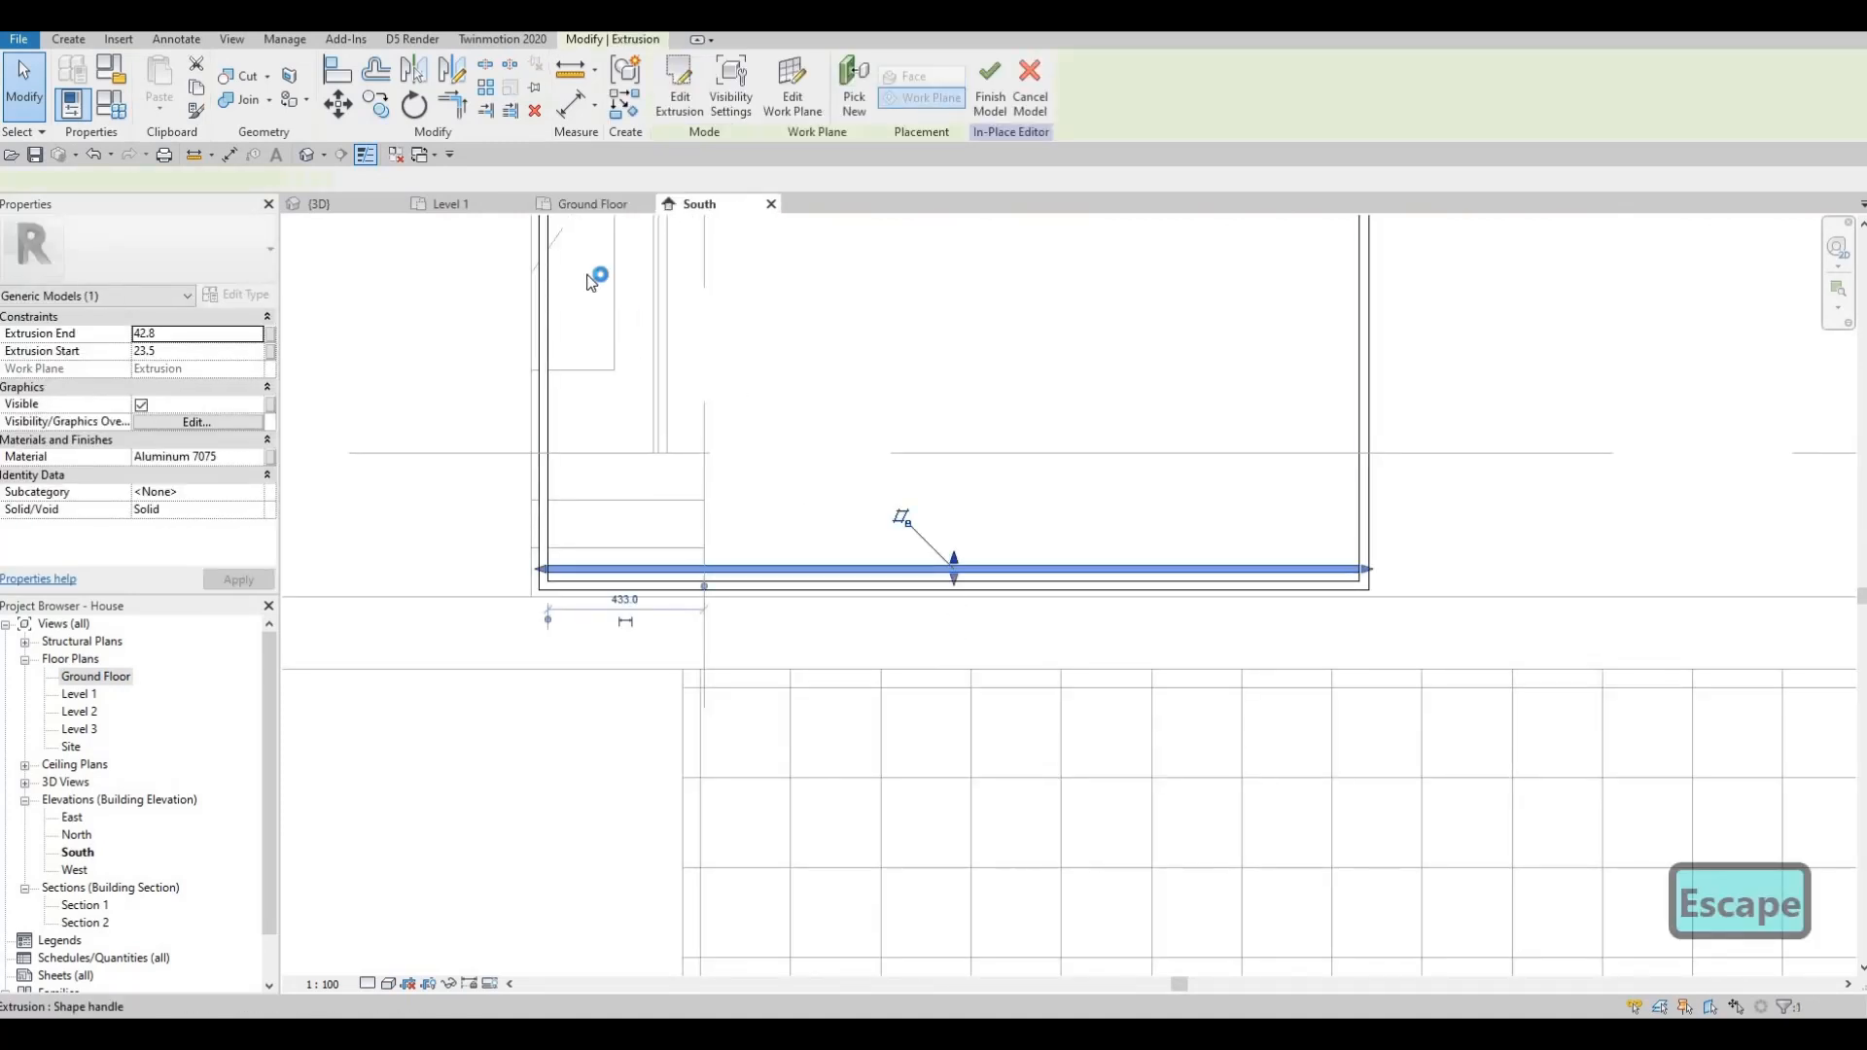
pyautogui.click(486, 89)
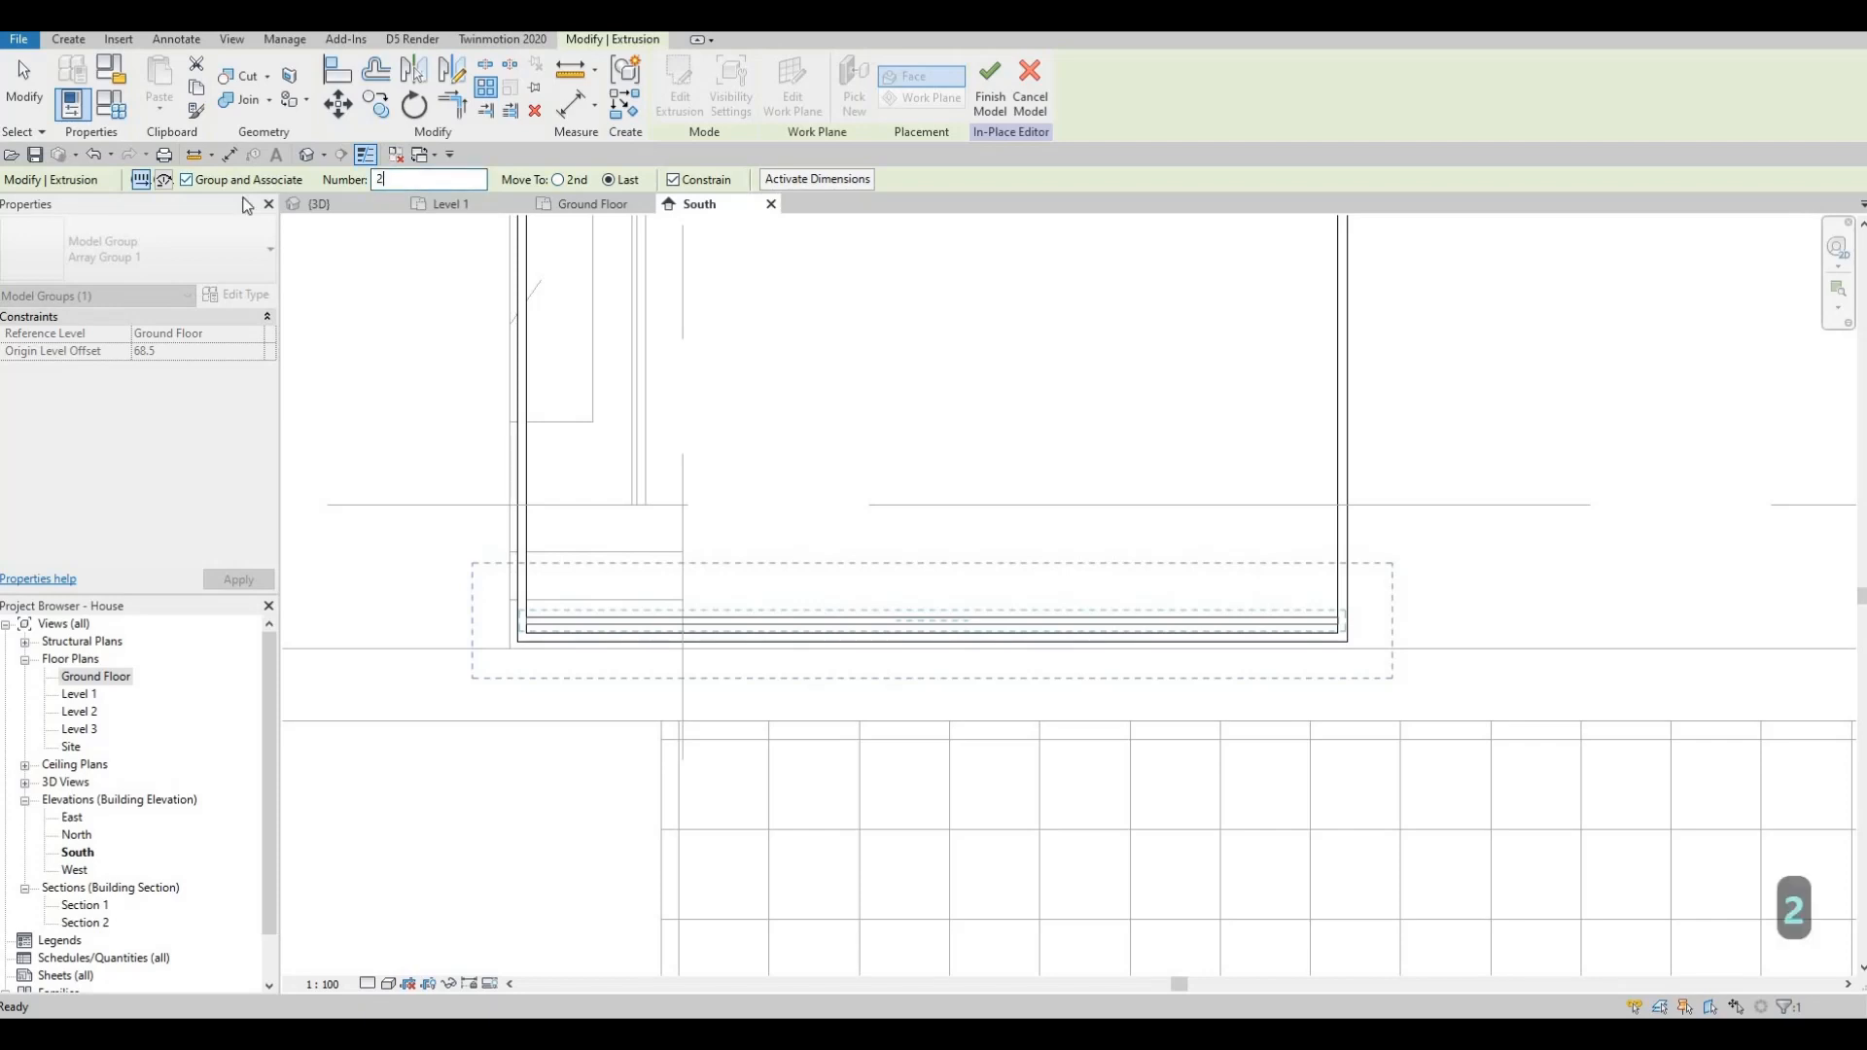
pyautogui.scroll(2, 1352, 633)
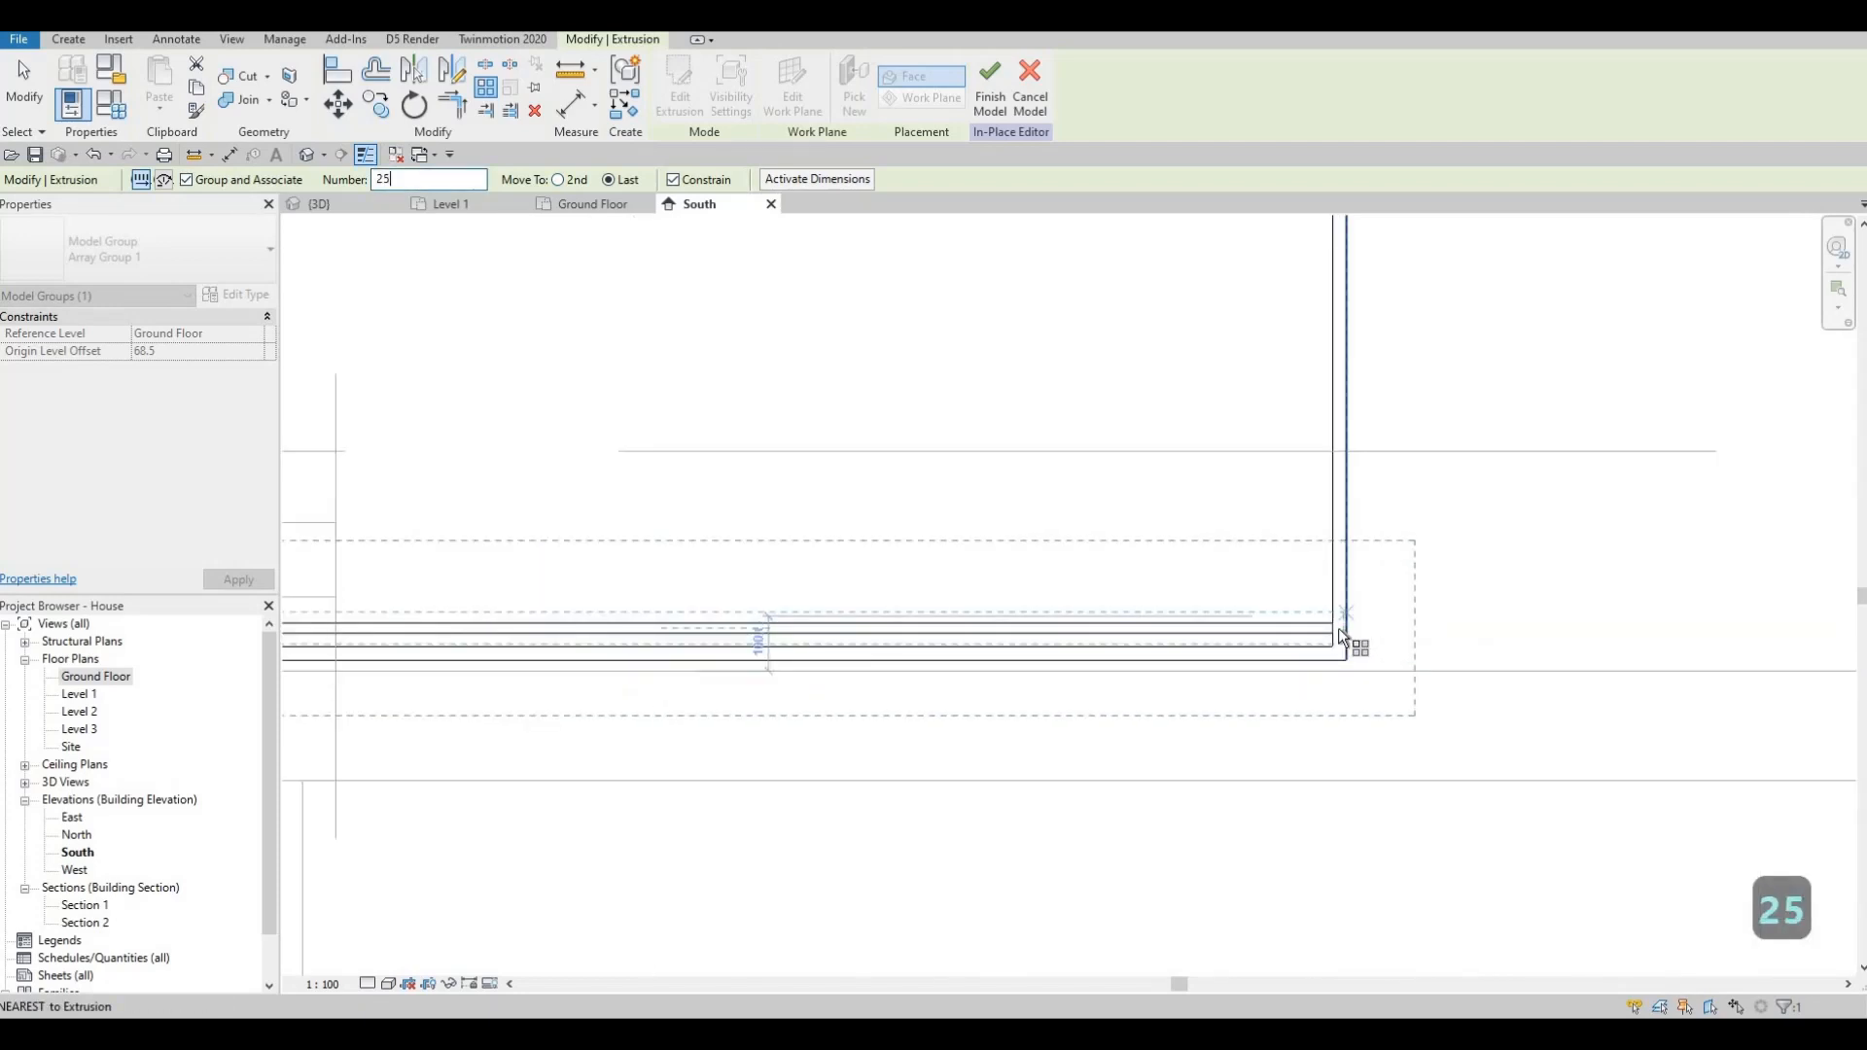
pyautogui.press('Escape')
pyautogui.scroll(2, 279, 229)
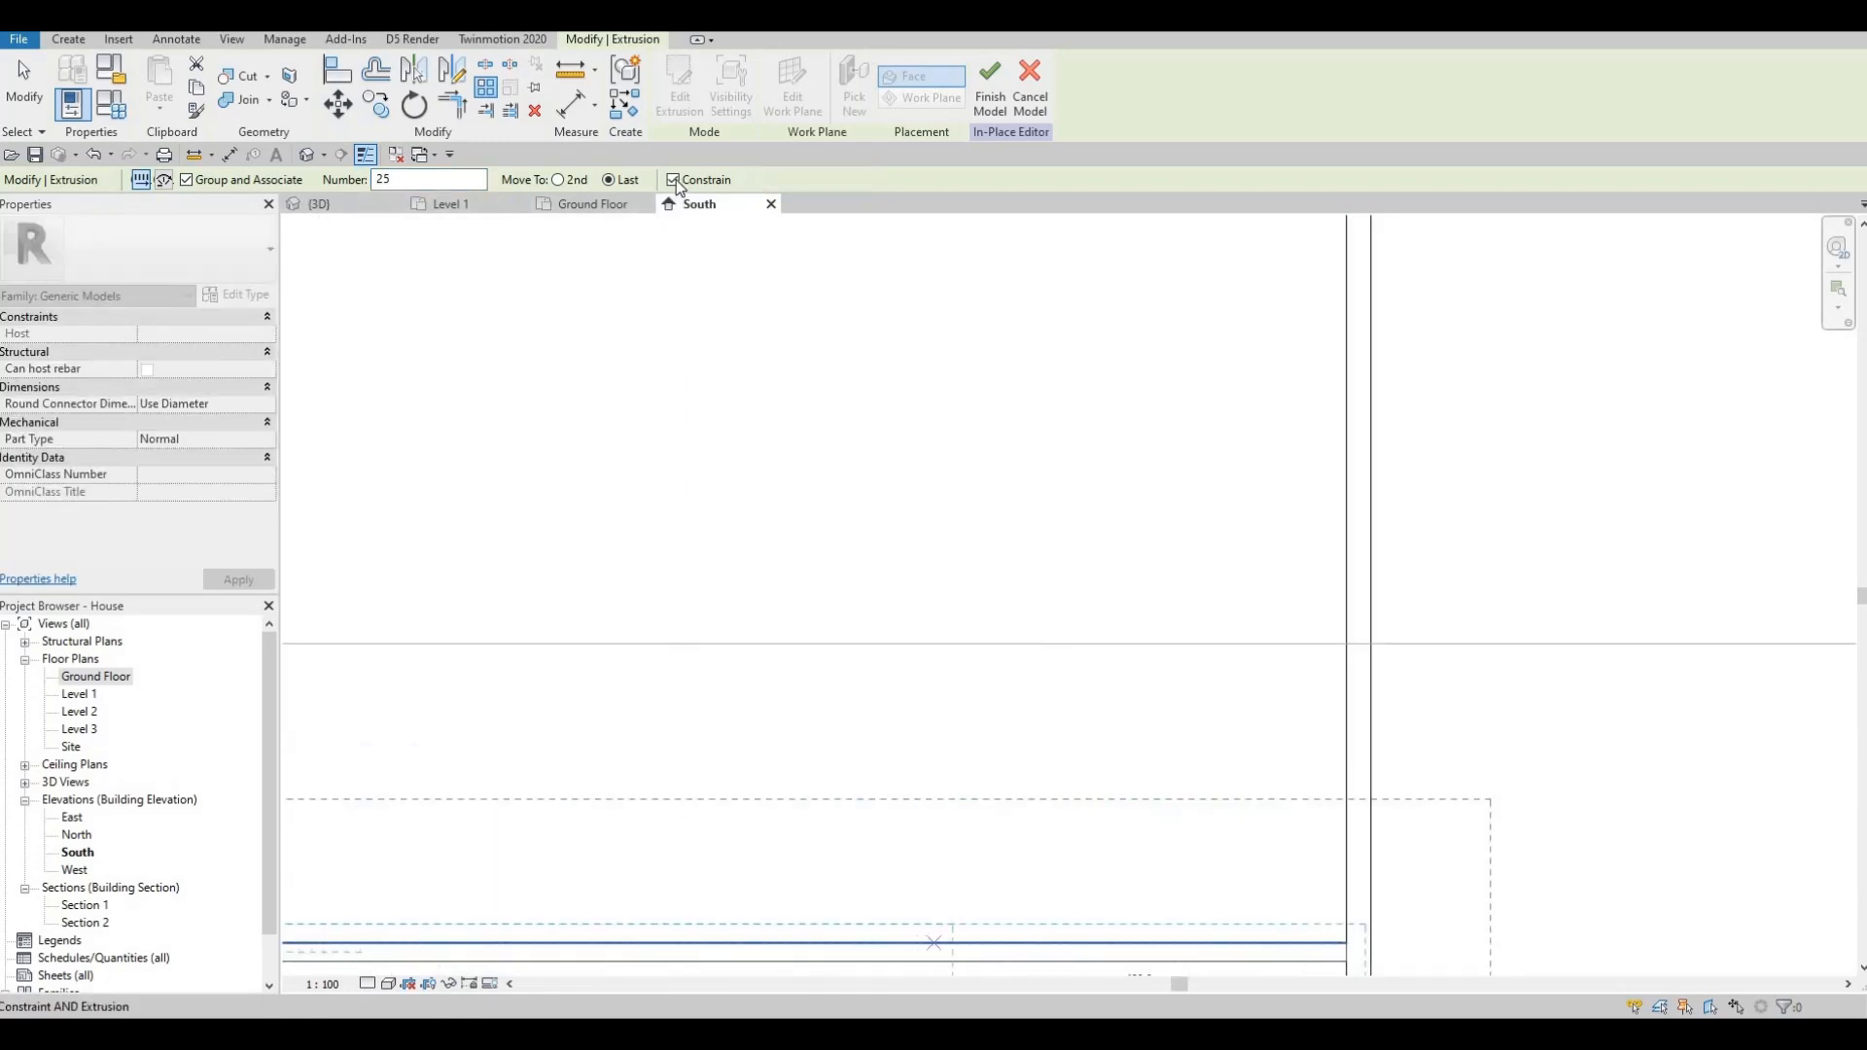
pyautogui.scroll(-5, 1066, 398)
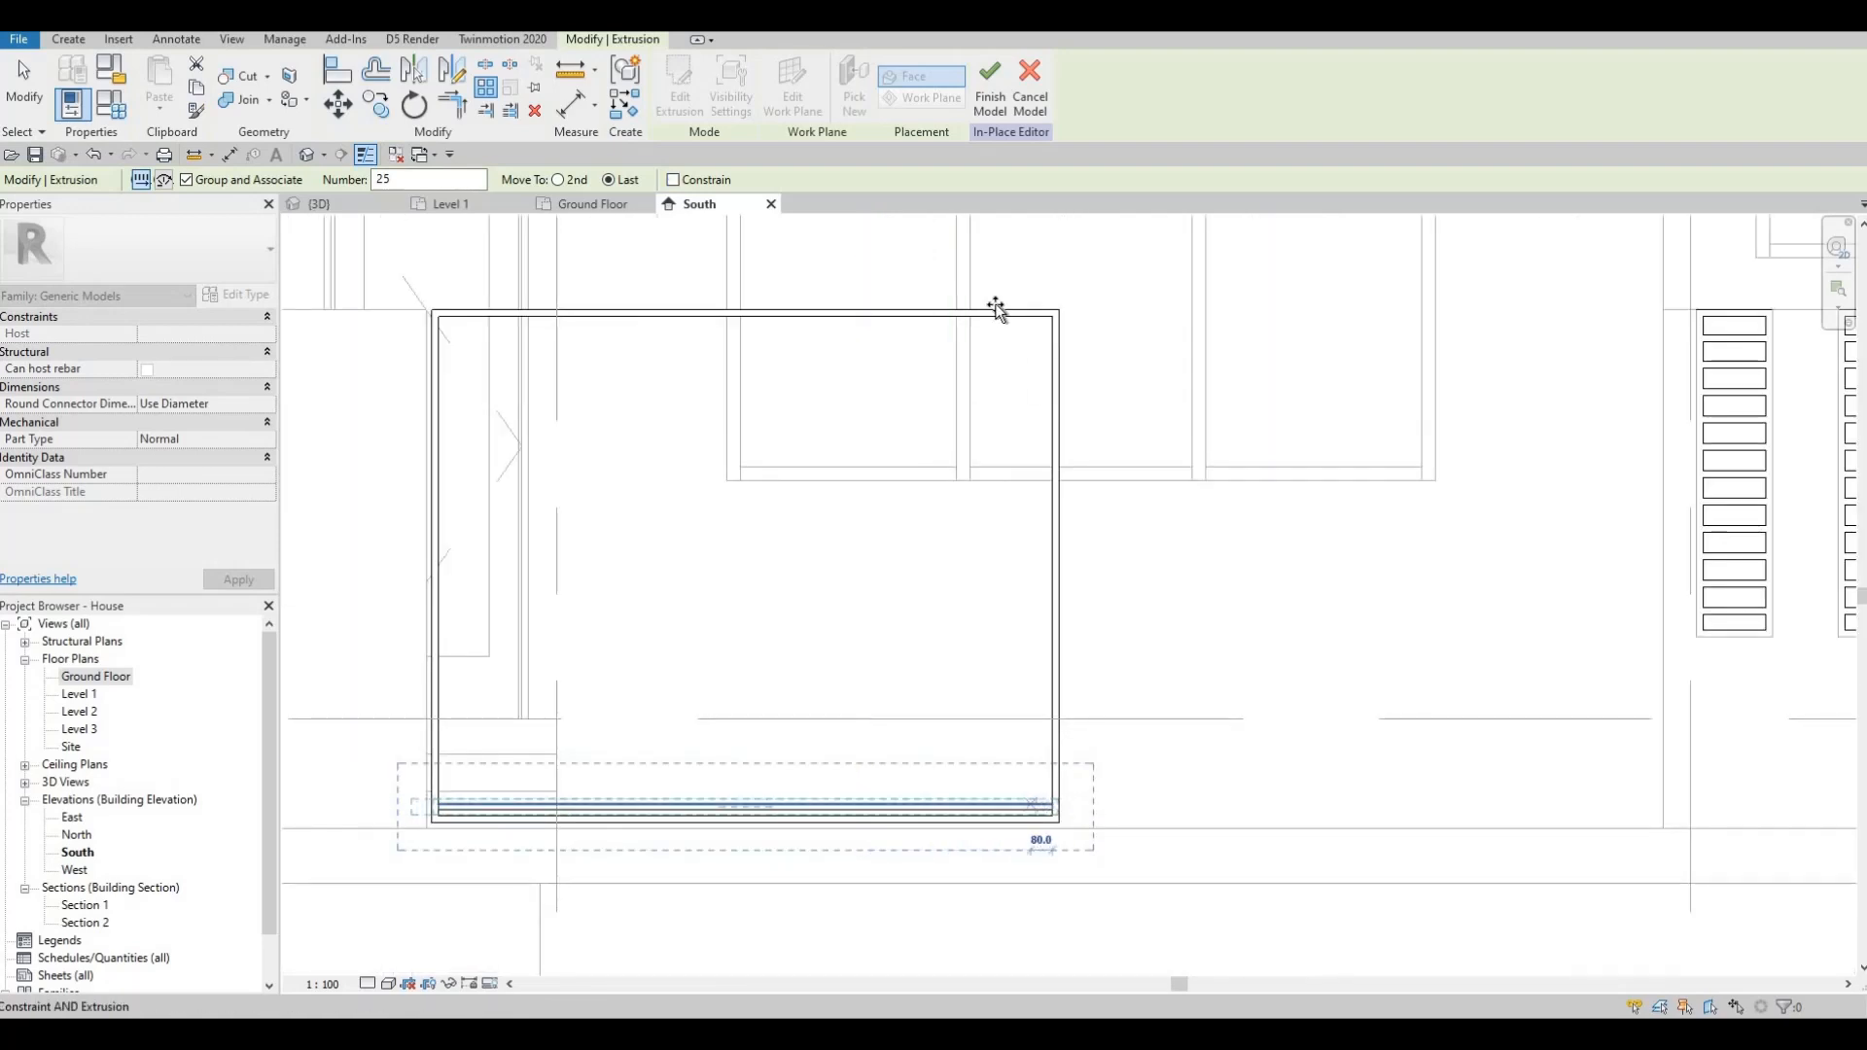
pyautogui.press('Escape')
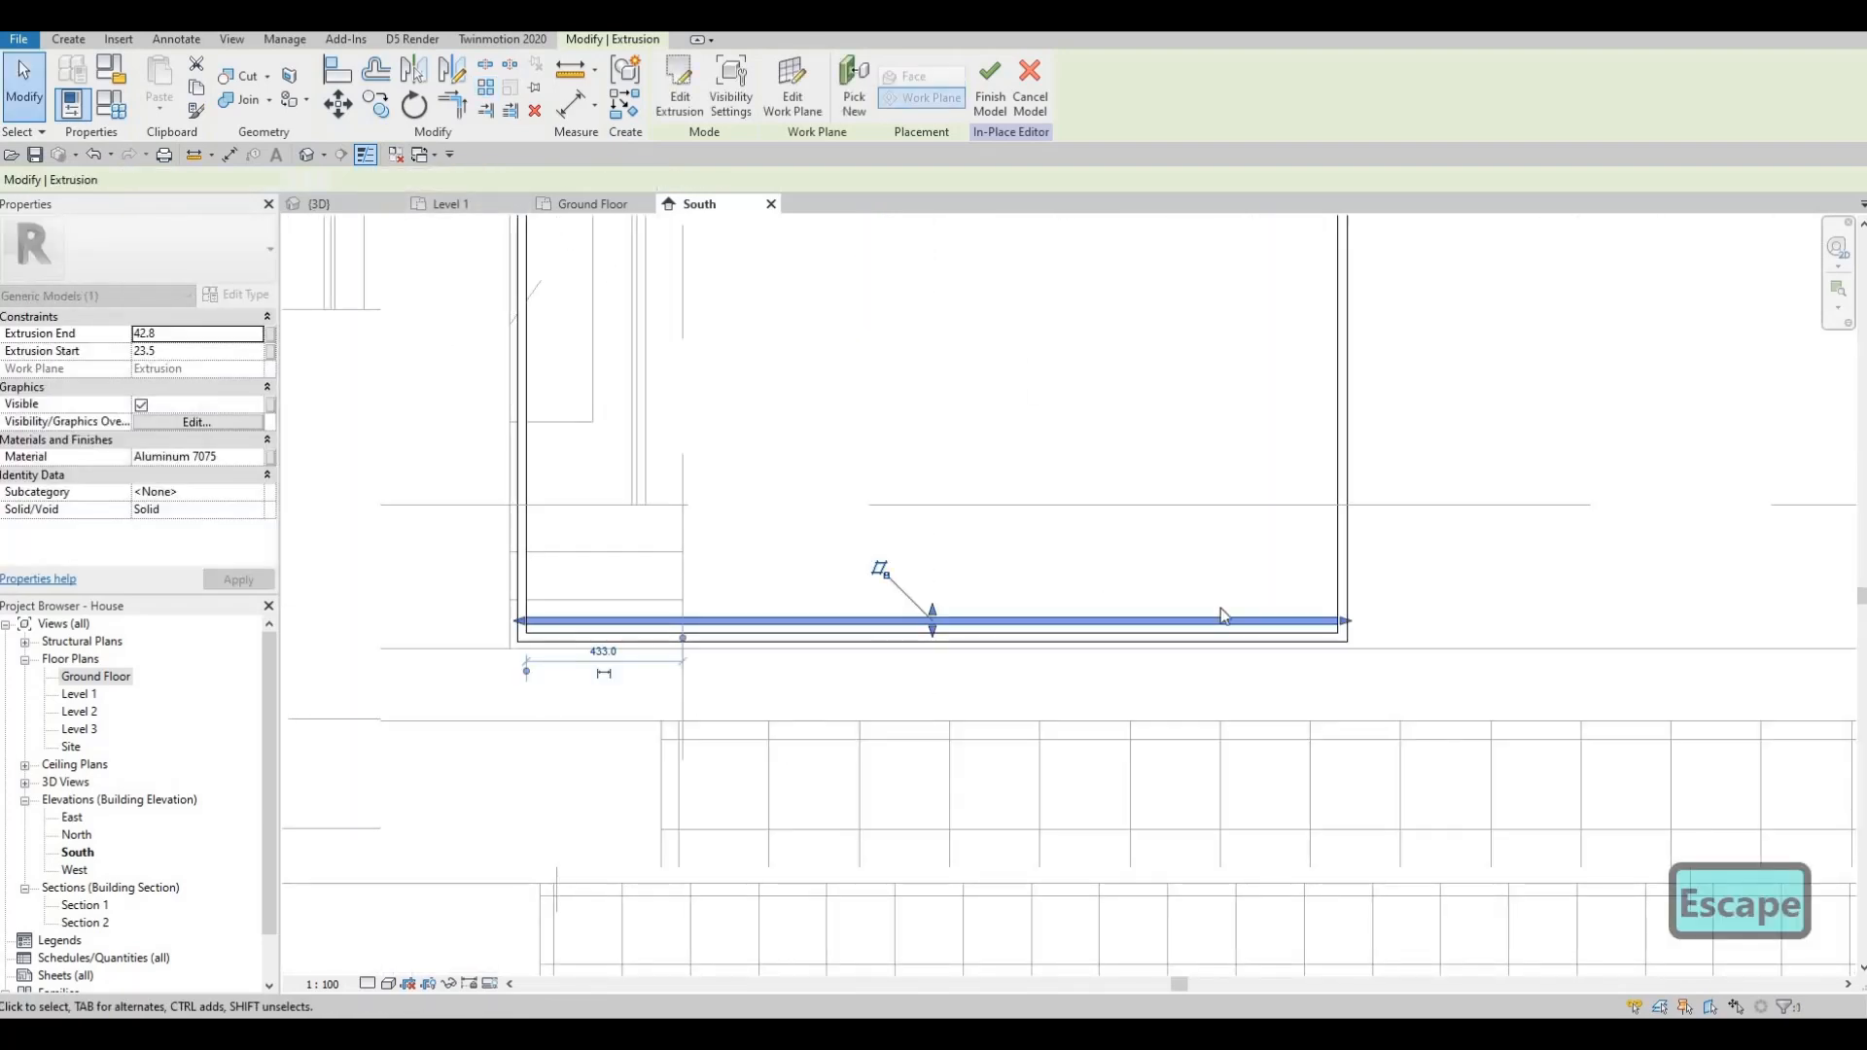
pyautogui.scroll(-3, 1032, 706)
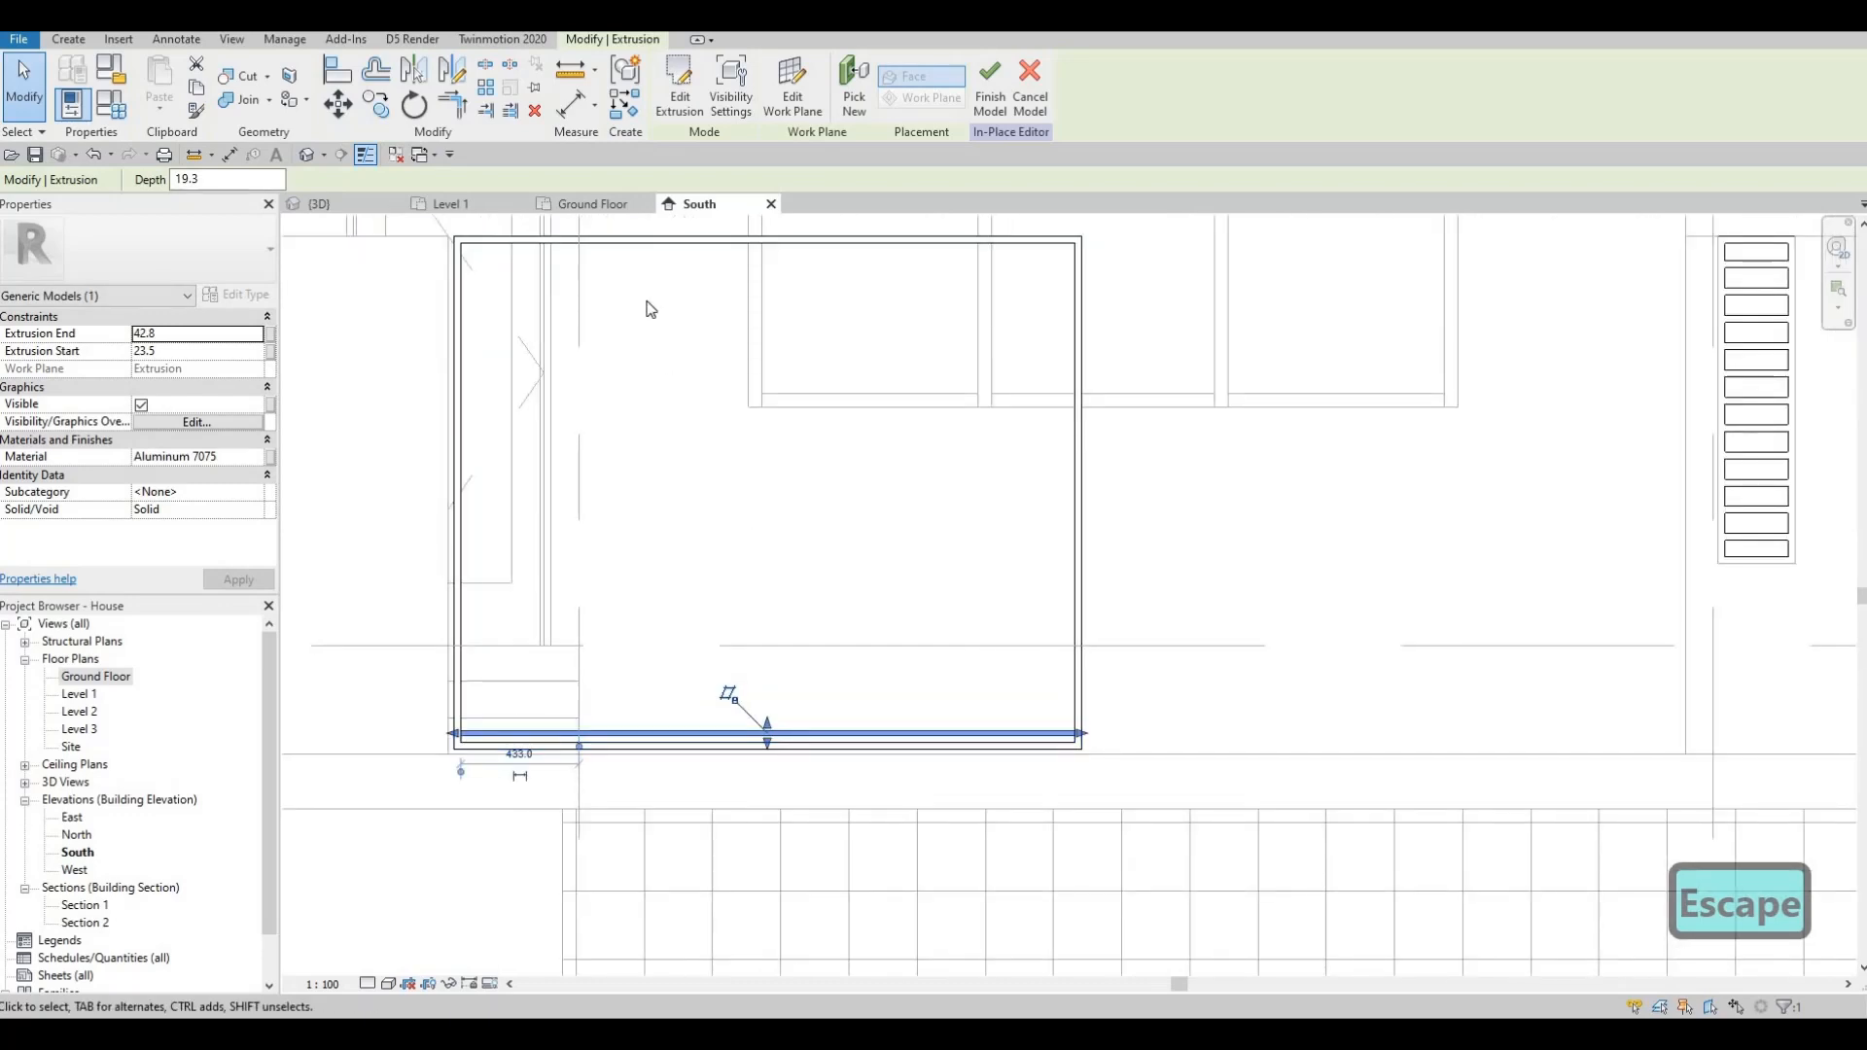
pyautogui.press('Escape')
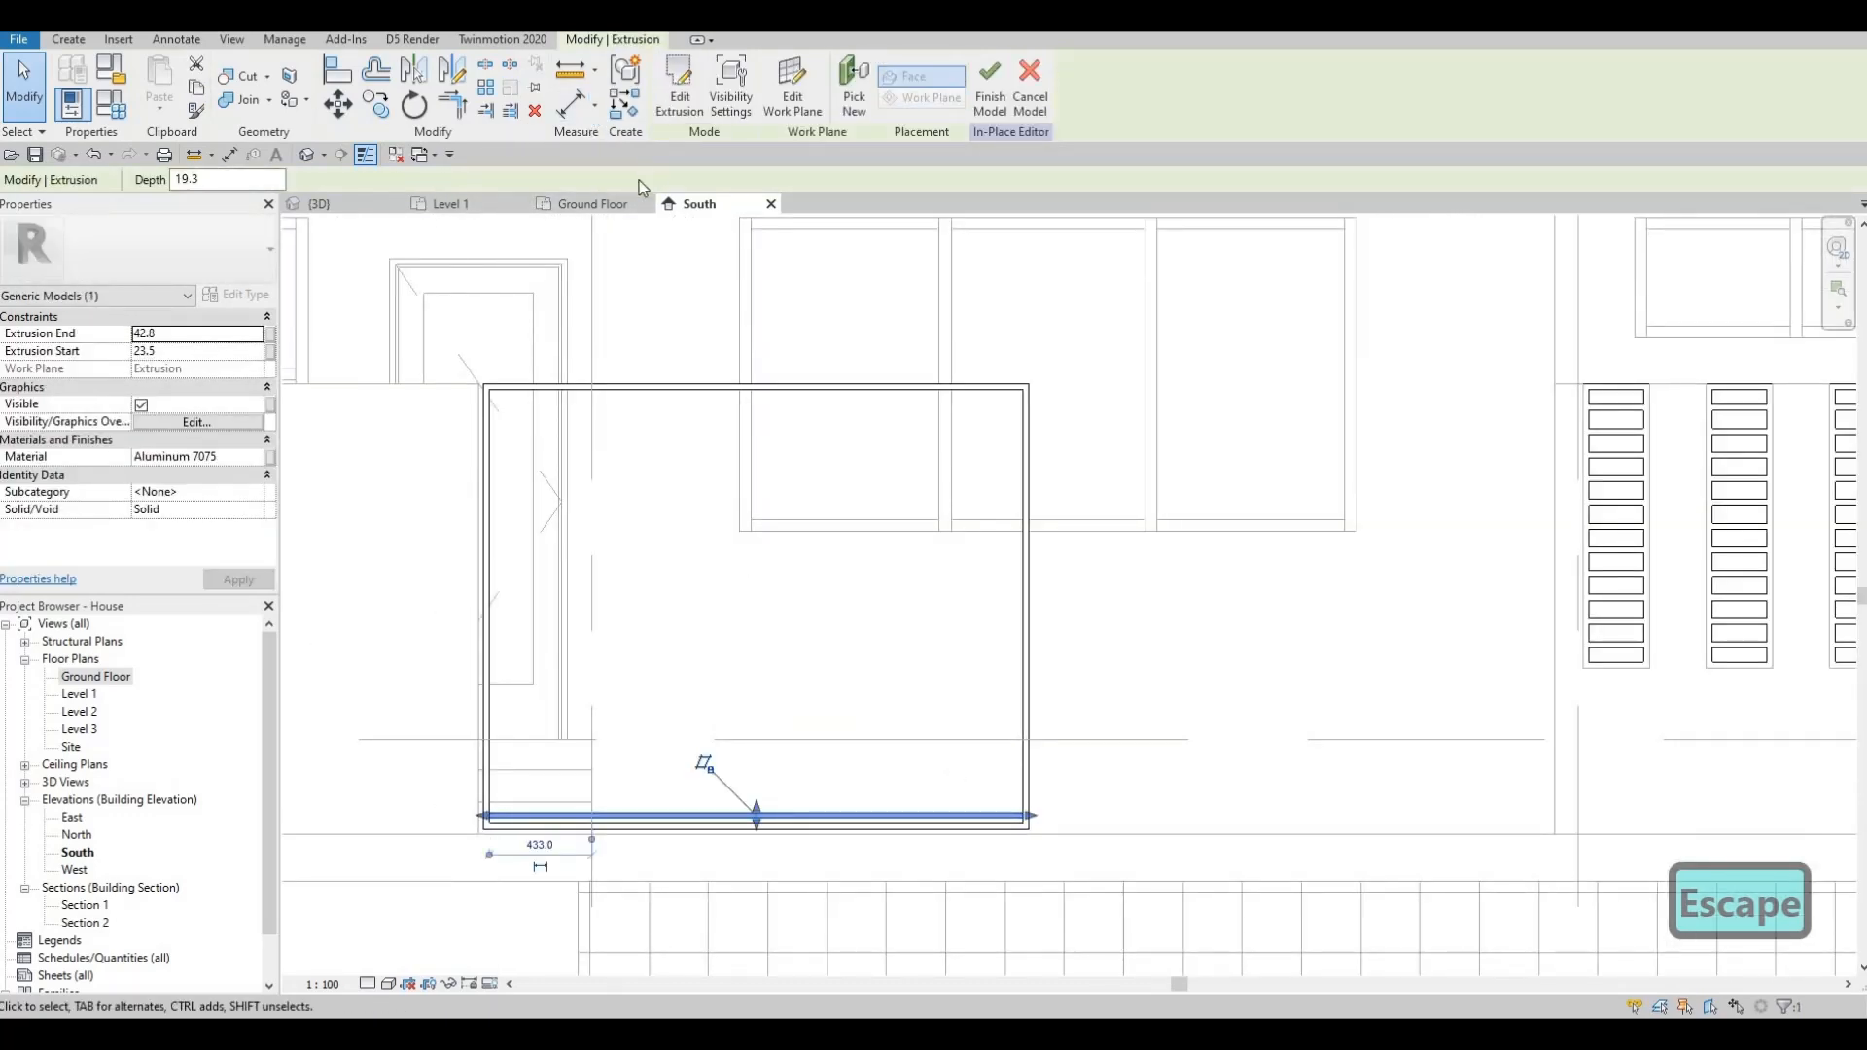
pyautogui.press('Escape')
pyautogui.press('Escape')
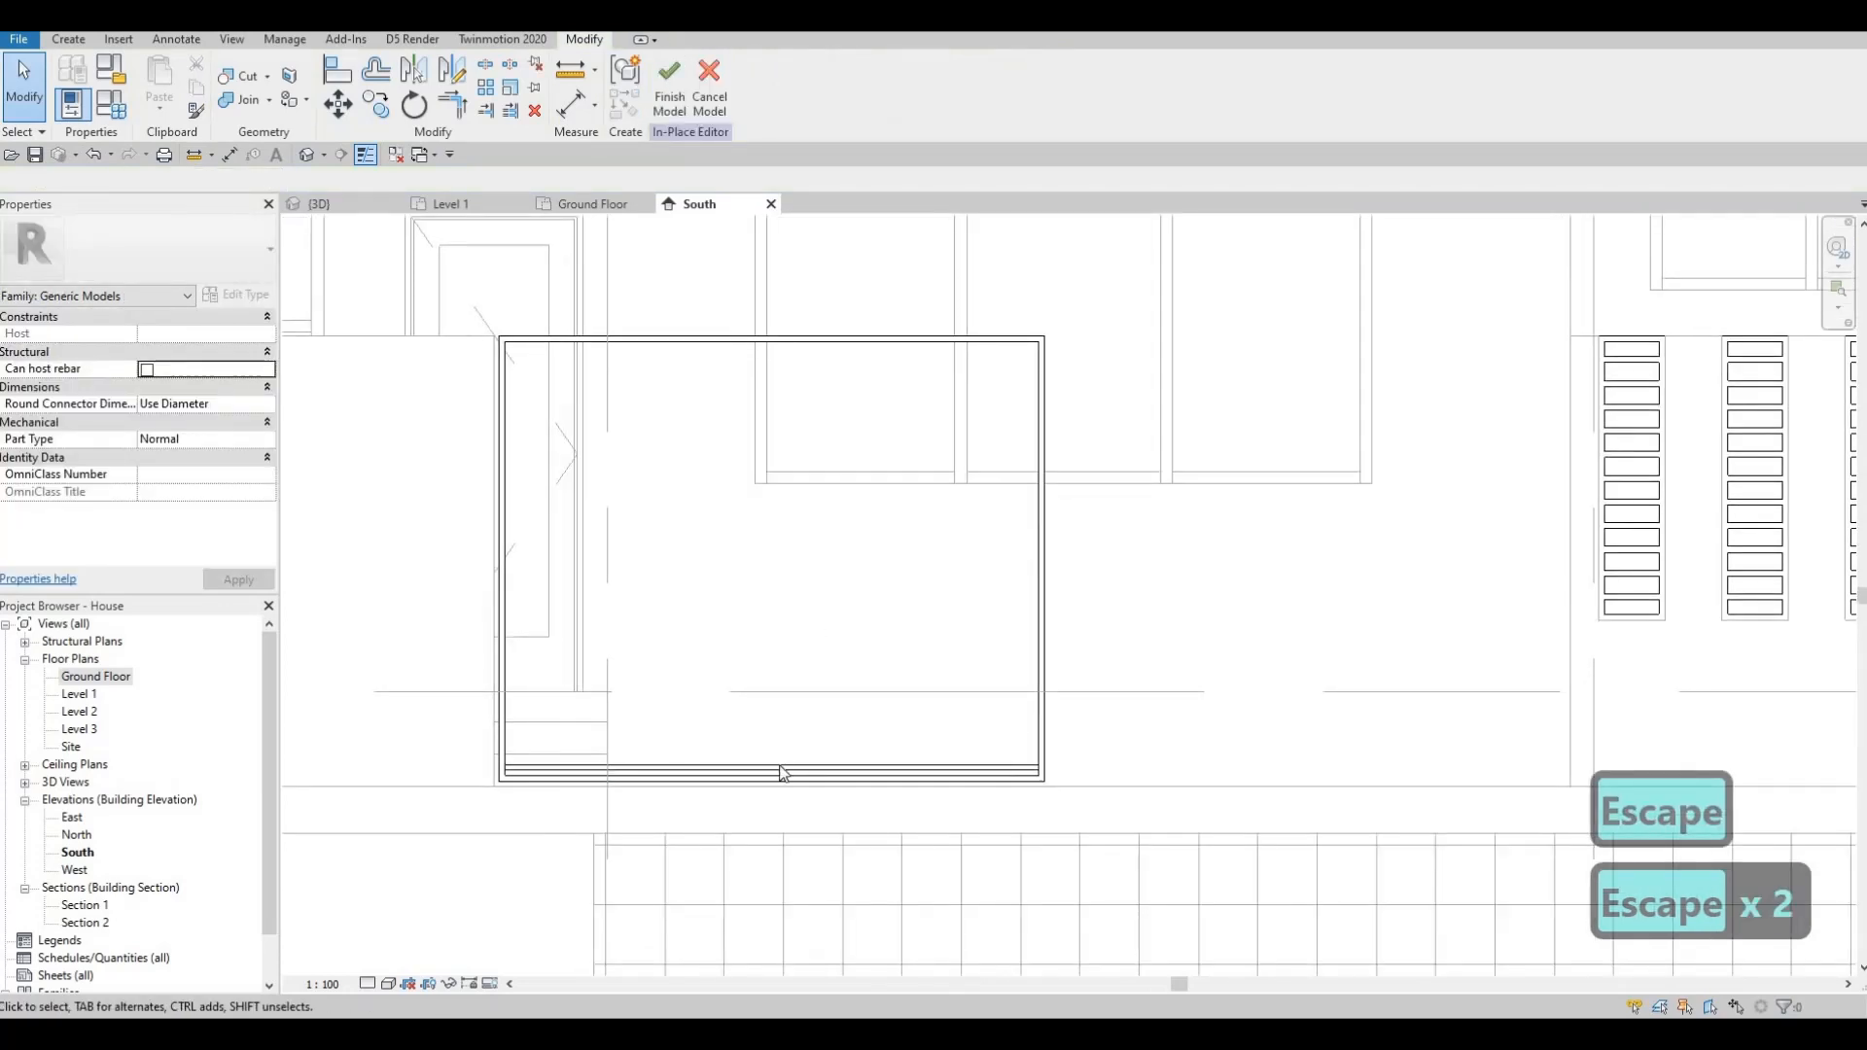
# - Delete the slat above the gate frame's lower rail
pyautogui.click(780, 769)
pyautogui.press('Delete')
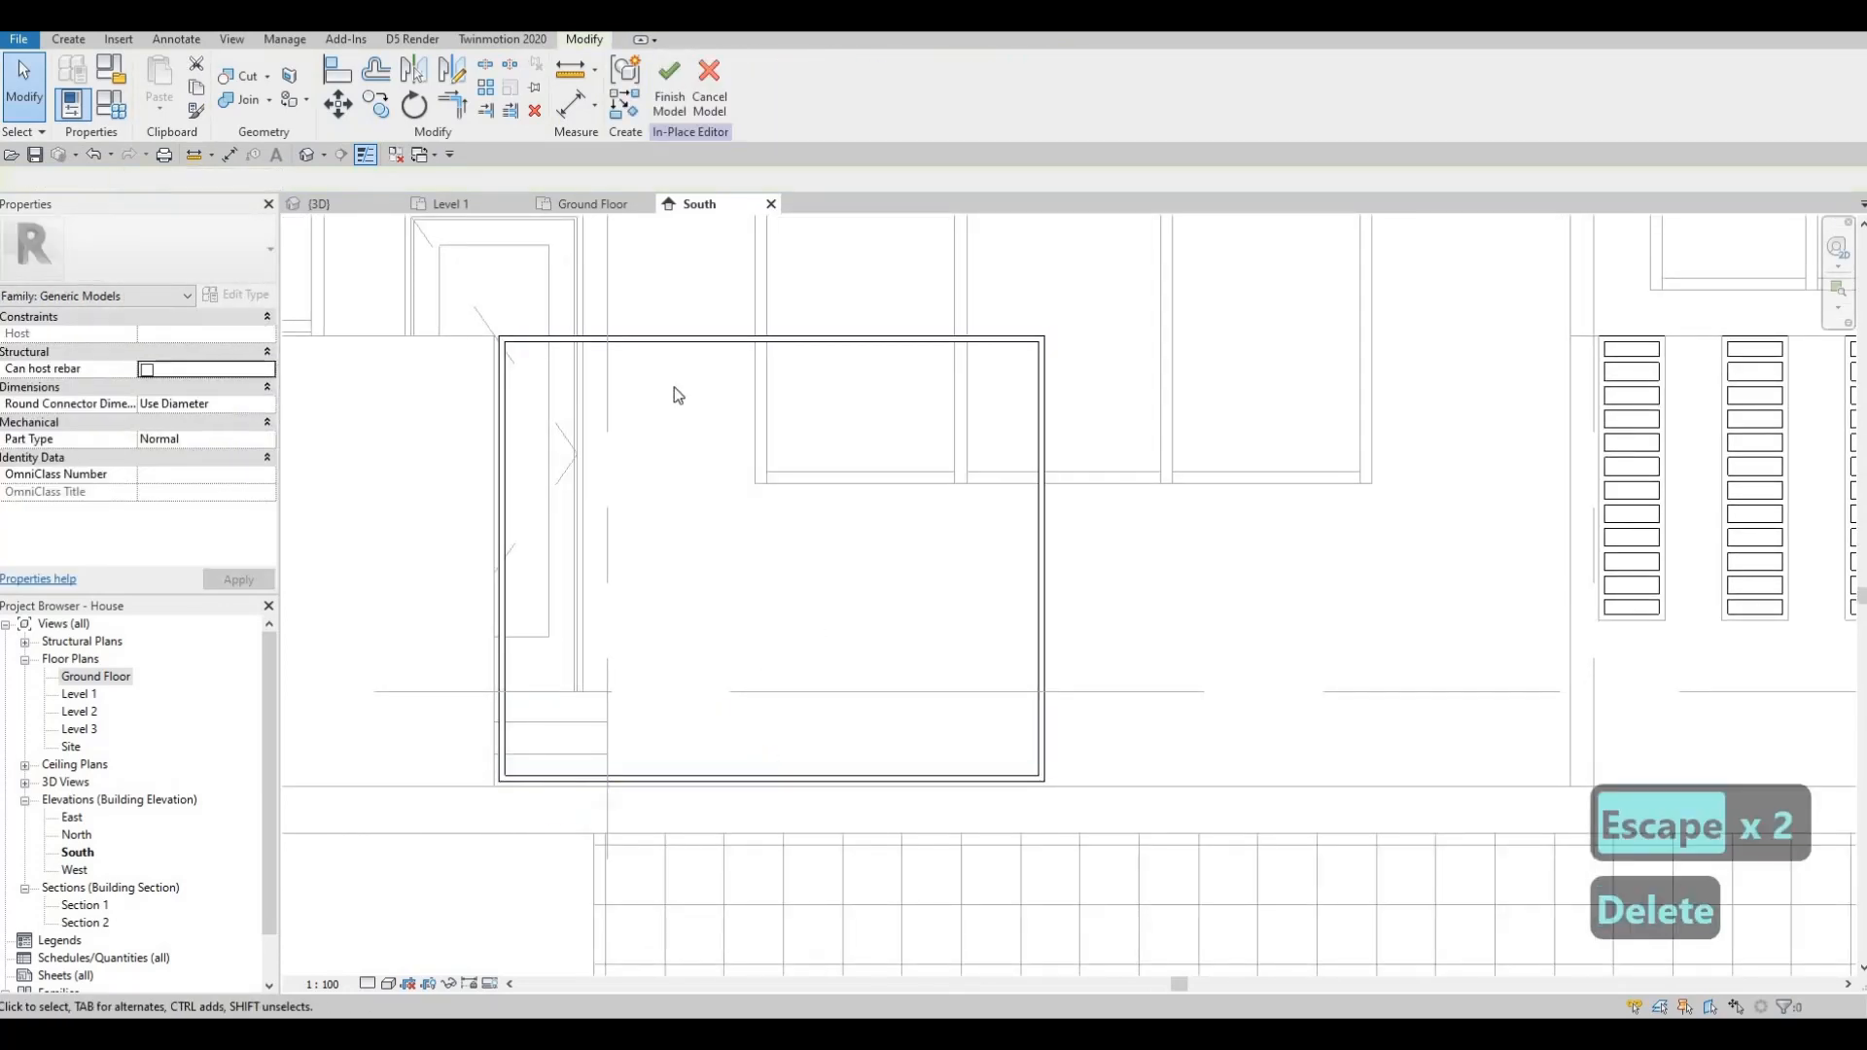
pyautogui.scroll(-2, 708, 352)
pyautogui.press('Escape')
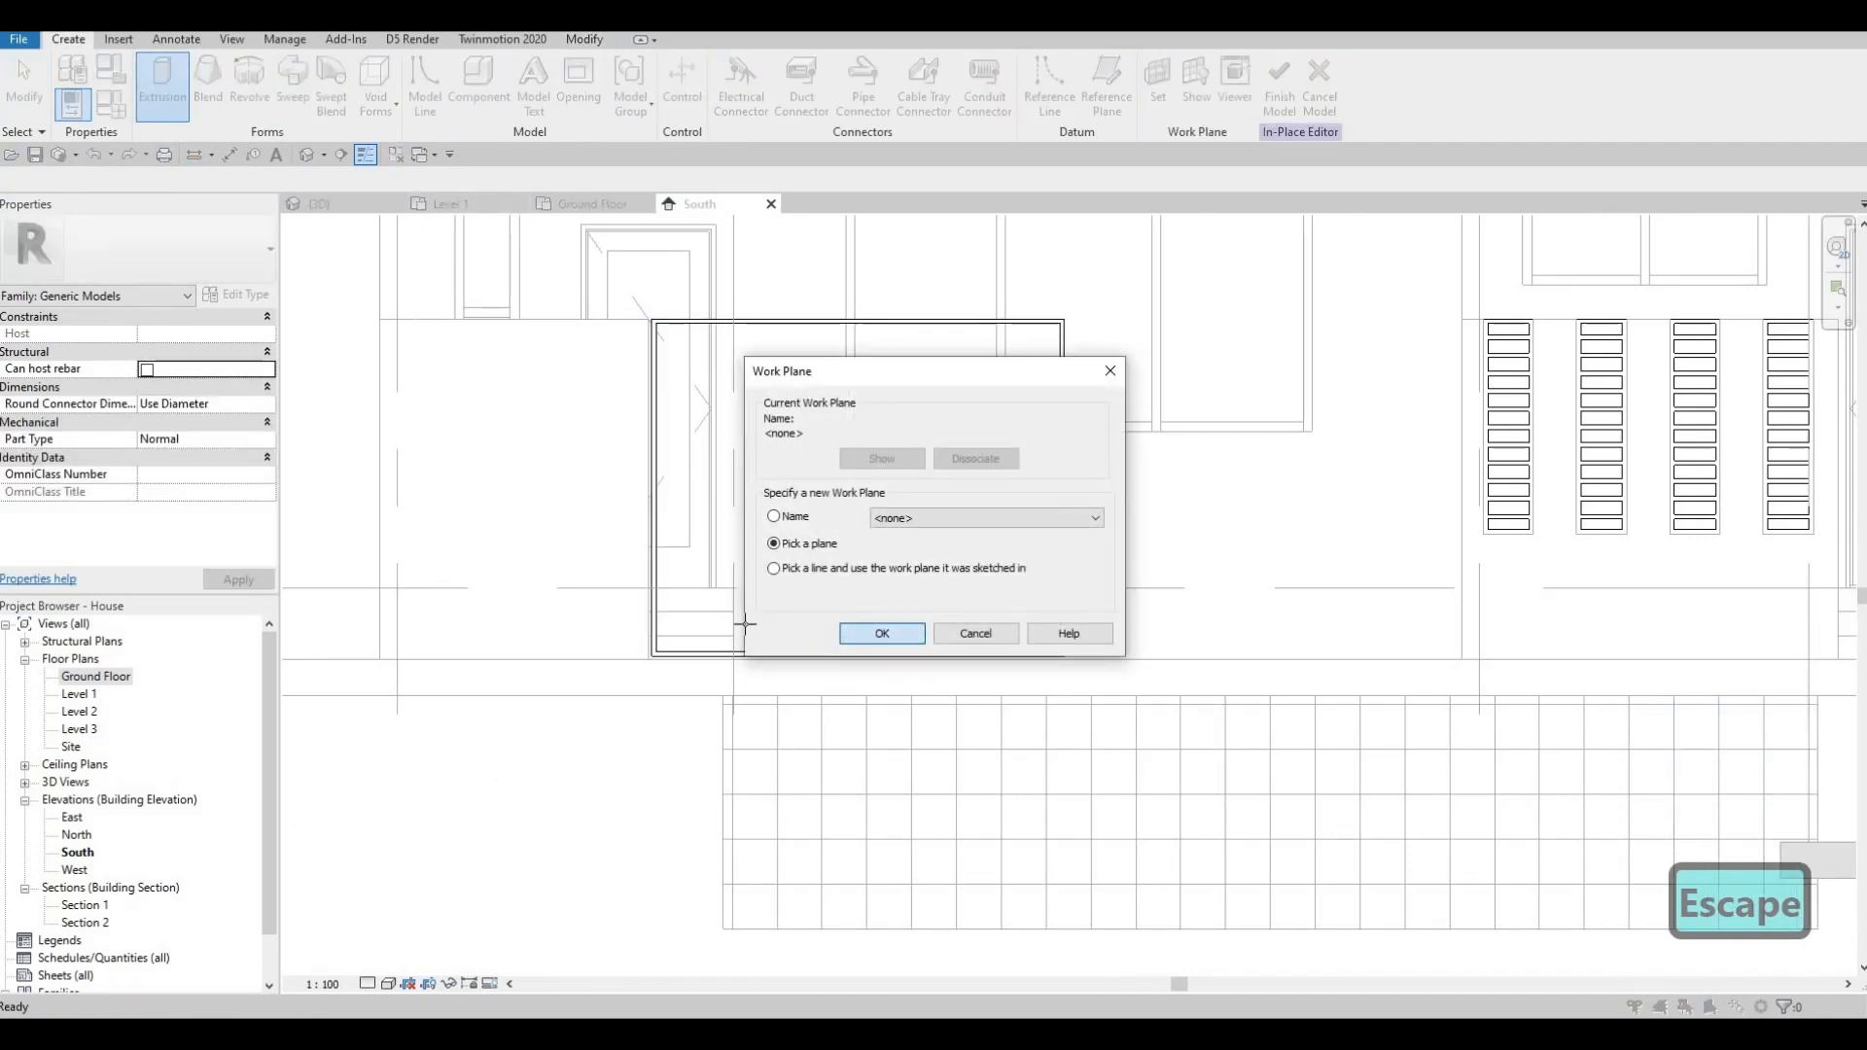
# - Start a new extrusion in the South elevation with its work plane picked on the gate frame
pyautogui.click(883, 633)
pyautogui.scroll(5, 541, 604)
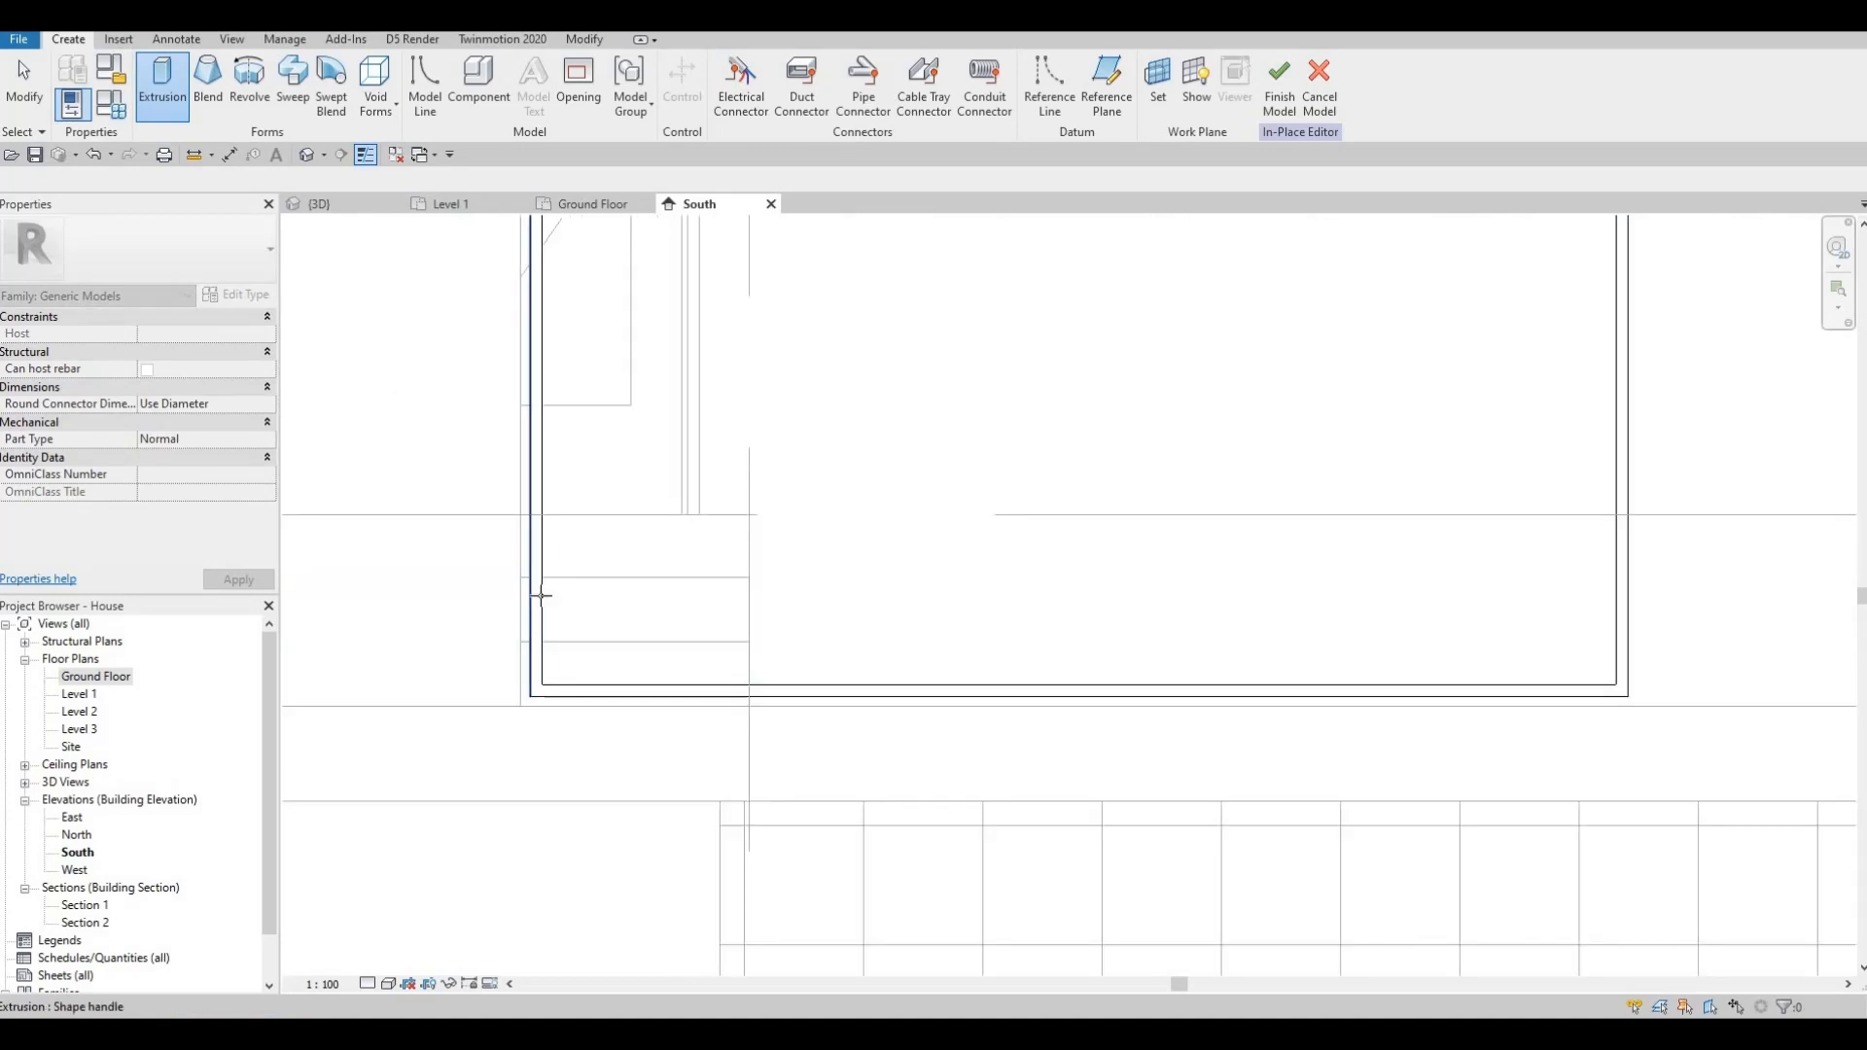
pyautogui.scroll(2, 538, 591)
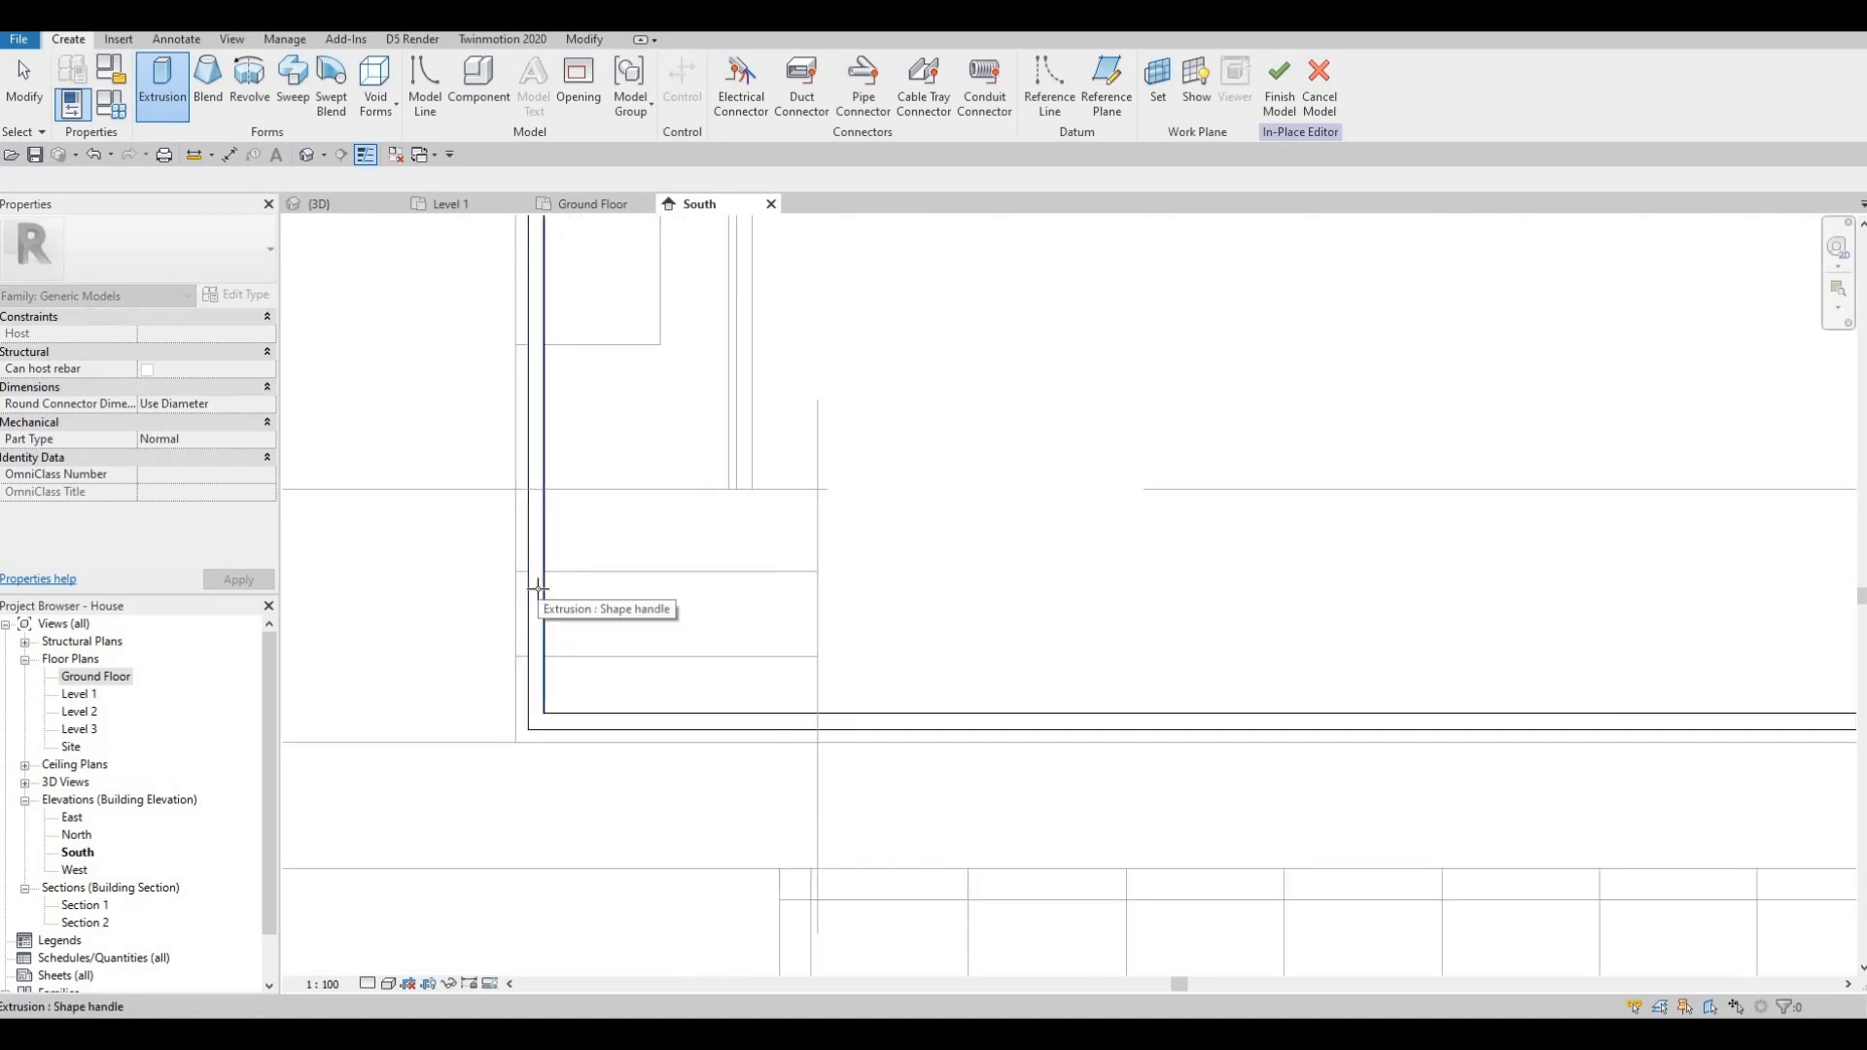
pyautogui.press('Tab')
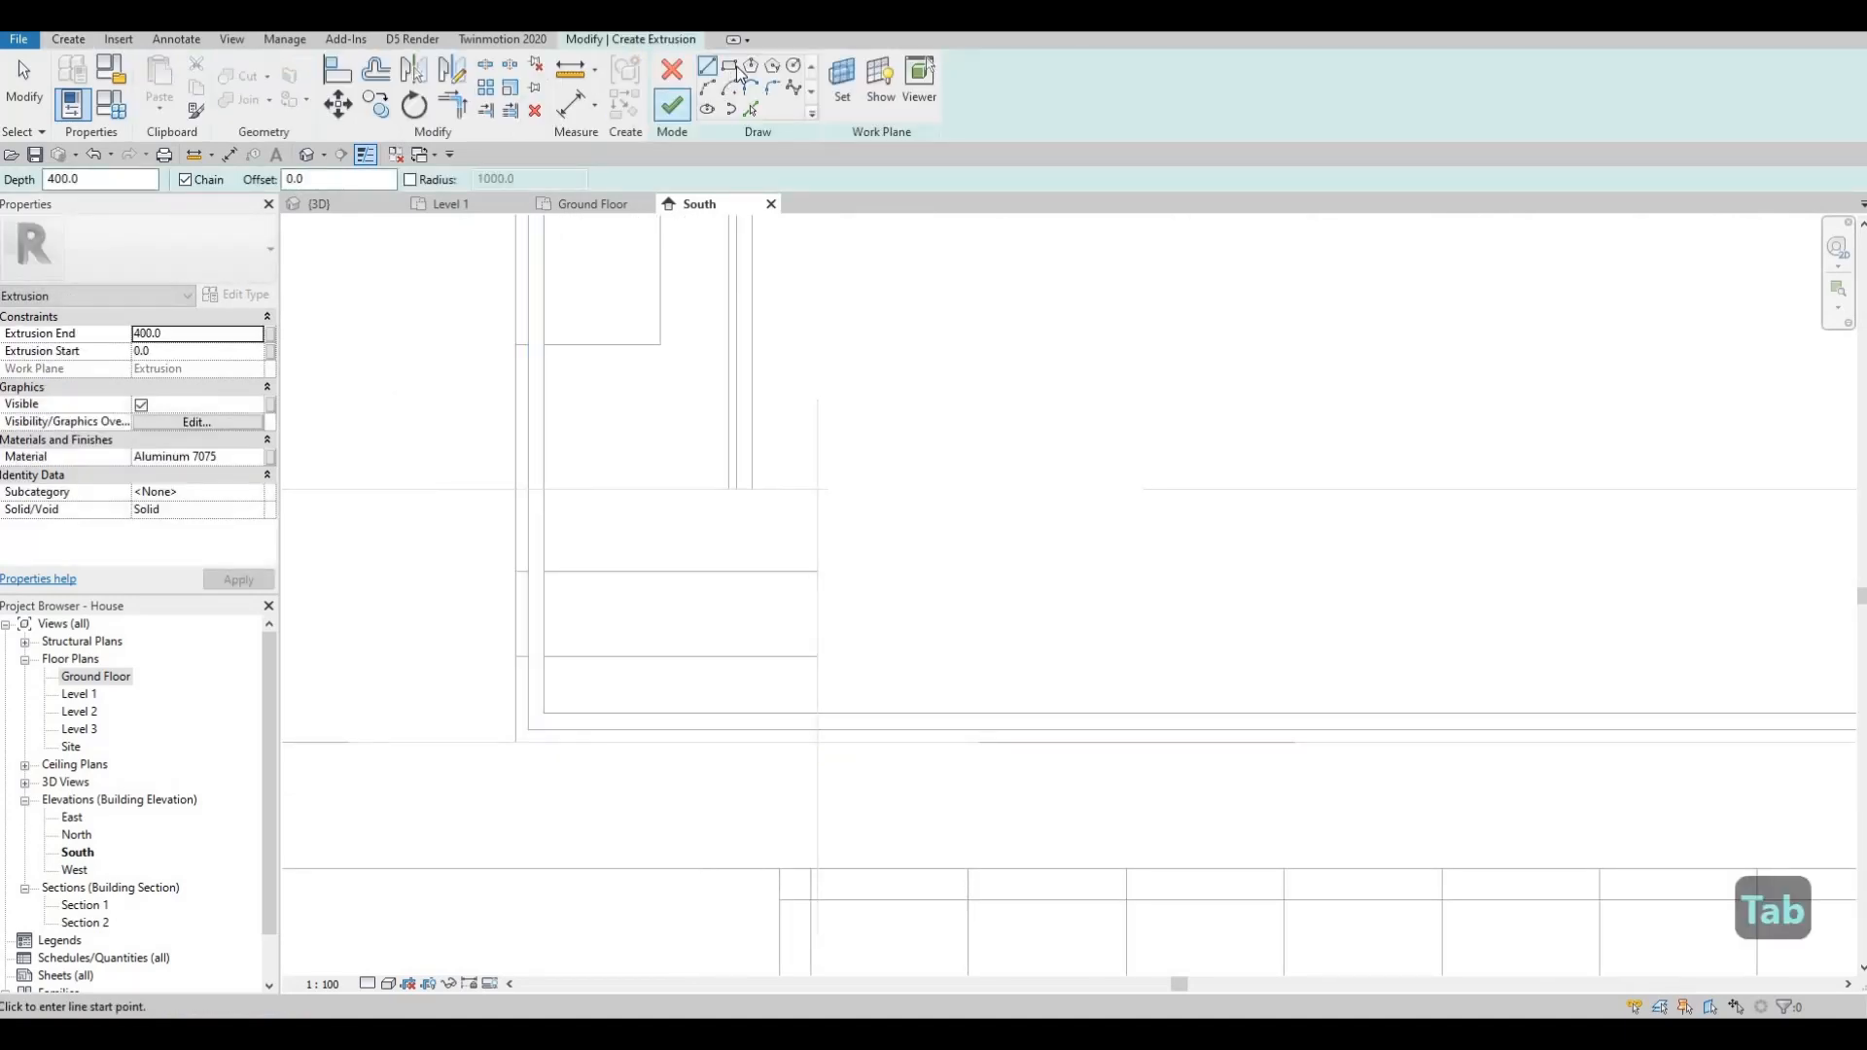
# - Sketch a thin rectangle between the posts just above the gate frame's lower rail and finish it as a 400 mm Aluminum 7075 extrusion
pyautogui.press('r')
pyautogui.press('c')
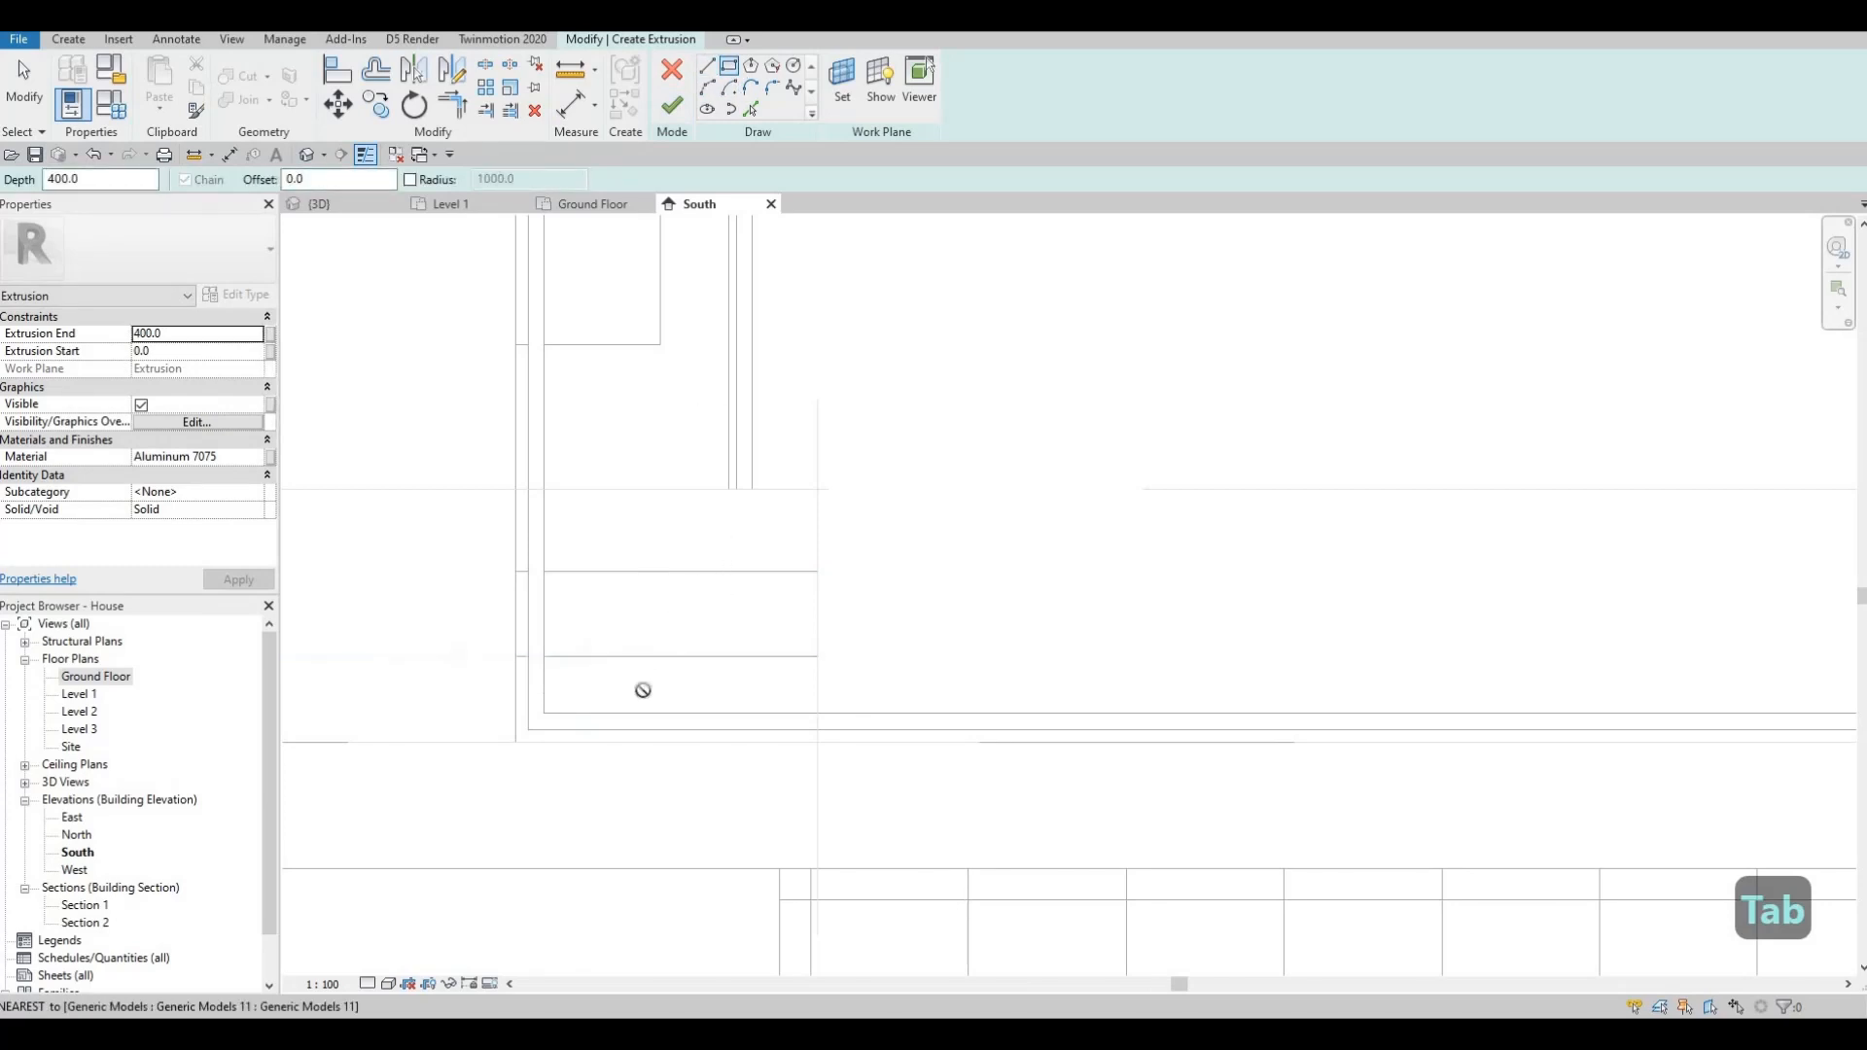
pyautogui.click(544, 675)
pyautogui.moveTo(1001, 691); pyautogui.dragTo(455, 611, button='middle')
pyautogui.scroll(1, 1235, 603)
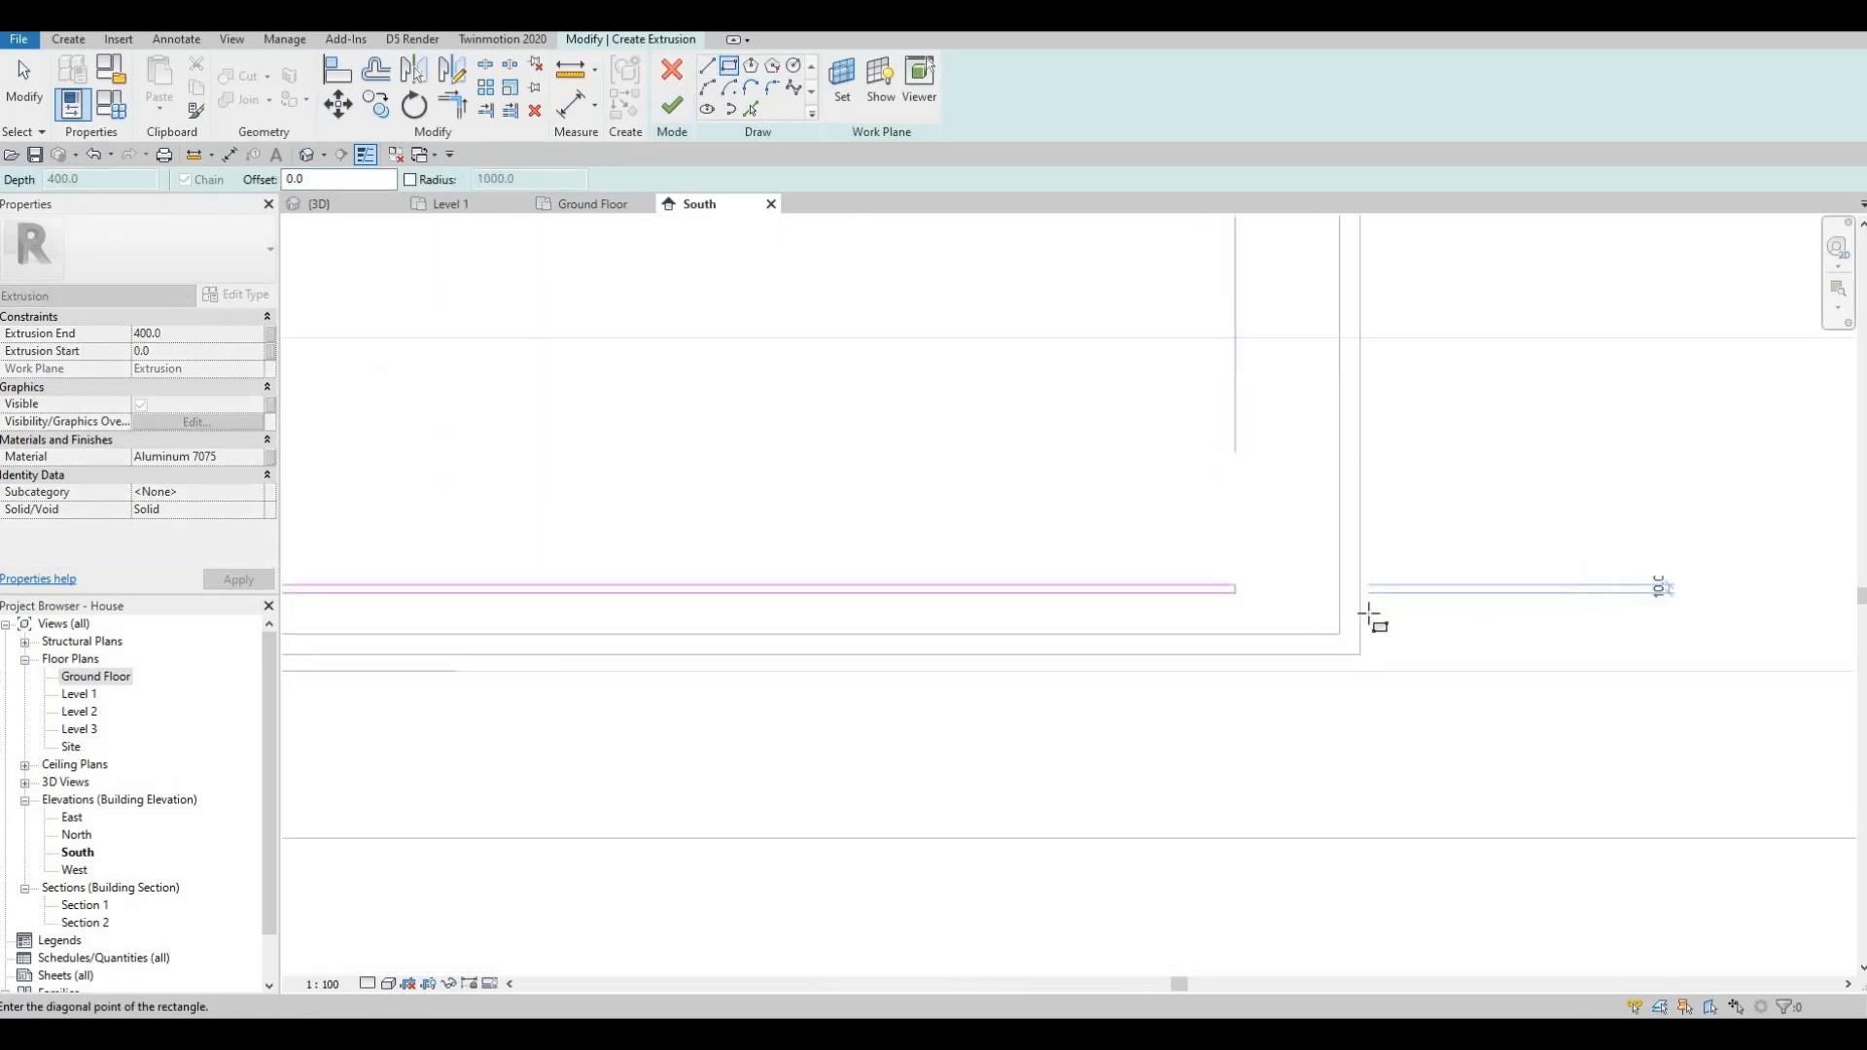
pyautogui.scroll(2, 1369, 614)
pyautogui.click(1370, 609)
pyautogui.scroll(-1, 1256, 534)
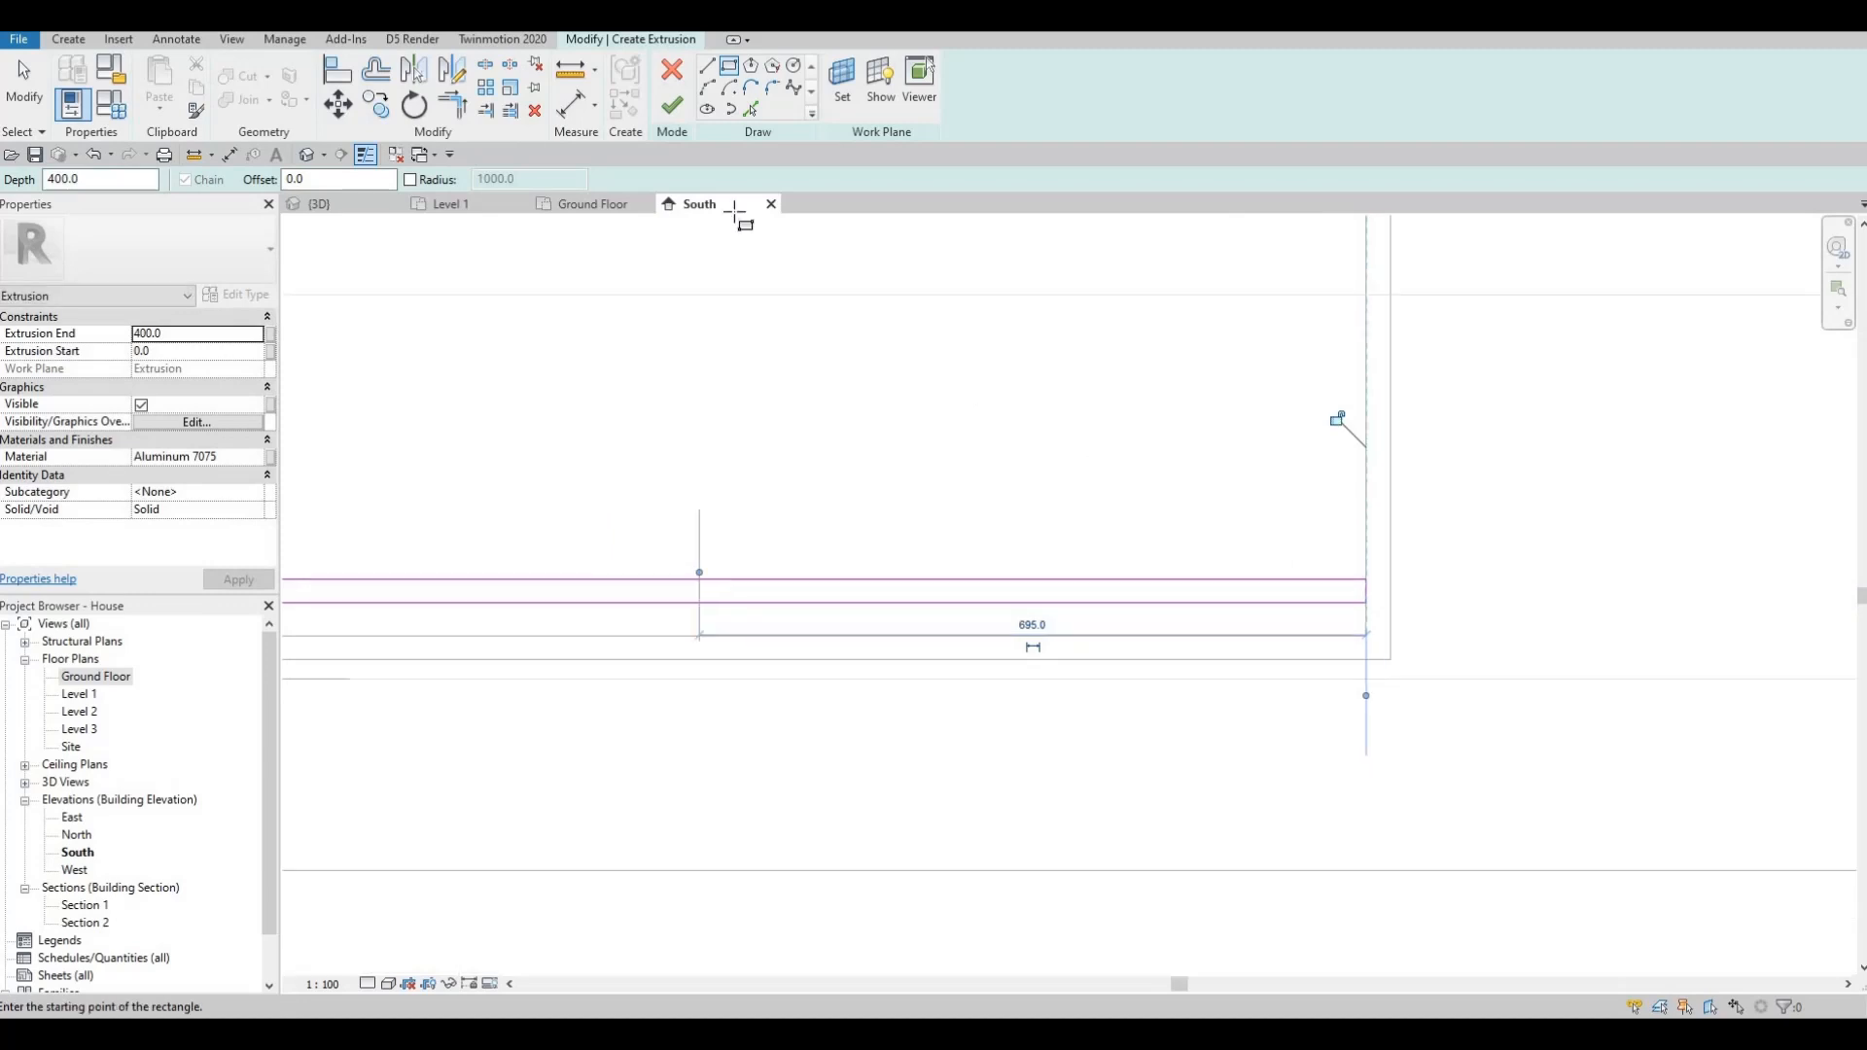
pyautogui.scroll(-3, 737, 233)
pyautogui.press('Escape')
pyautogui.click(672, 105)
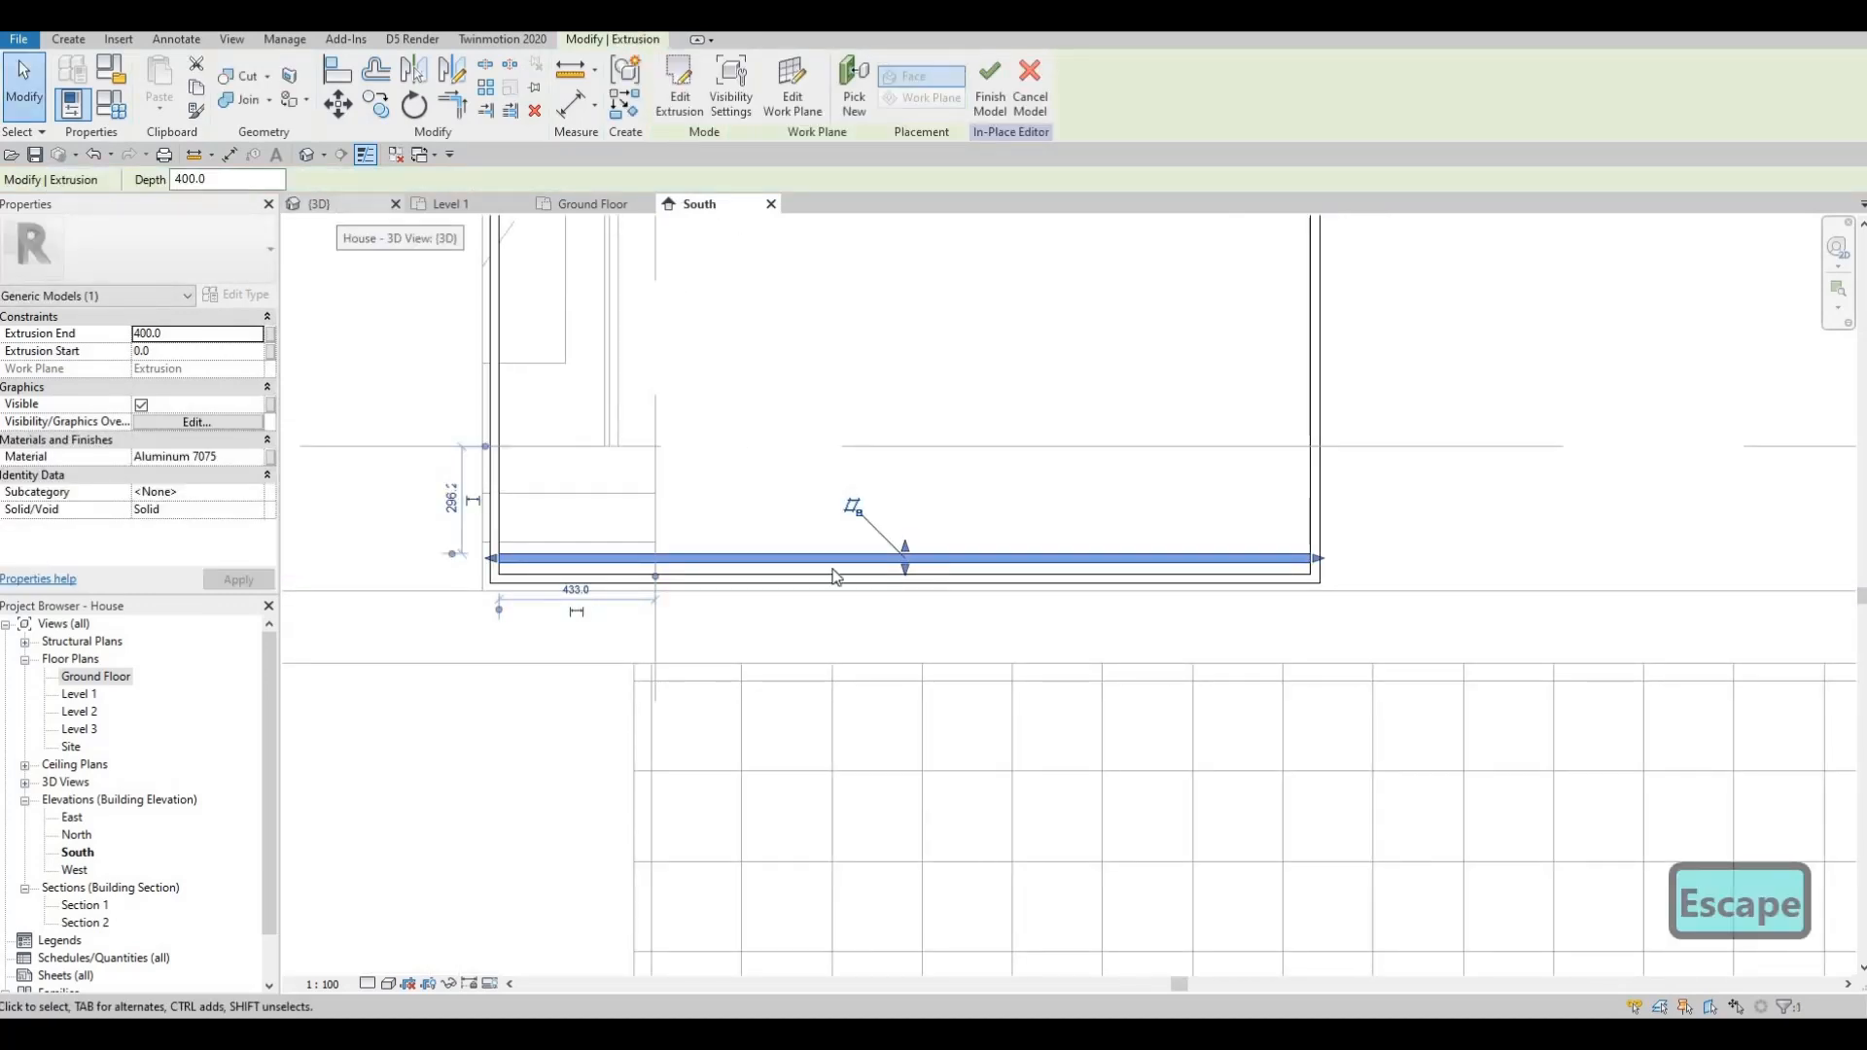
# - Stretch the new slat's back face in the 3D view to an extrusion start of -100 mm
pyautogui.hotkey('ctrl', 'Tab')
pyautogui.moveTo(877, 689); pyautogui.dragTo(848, 670)
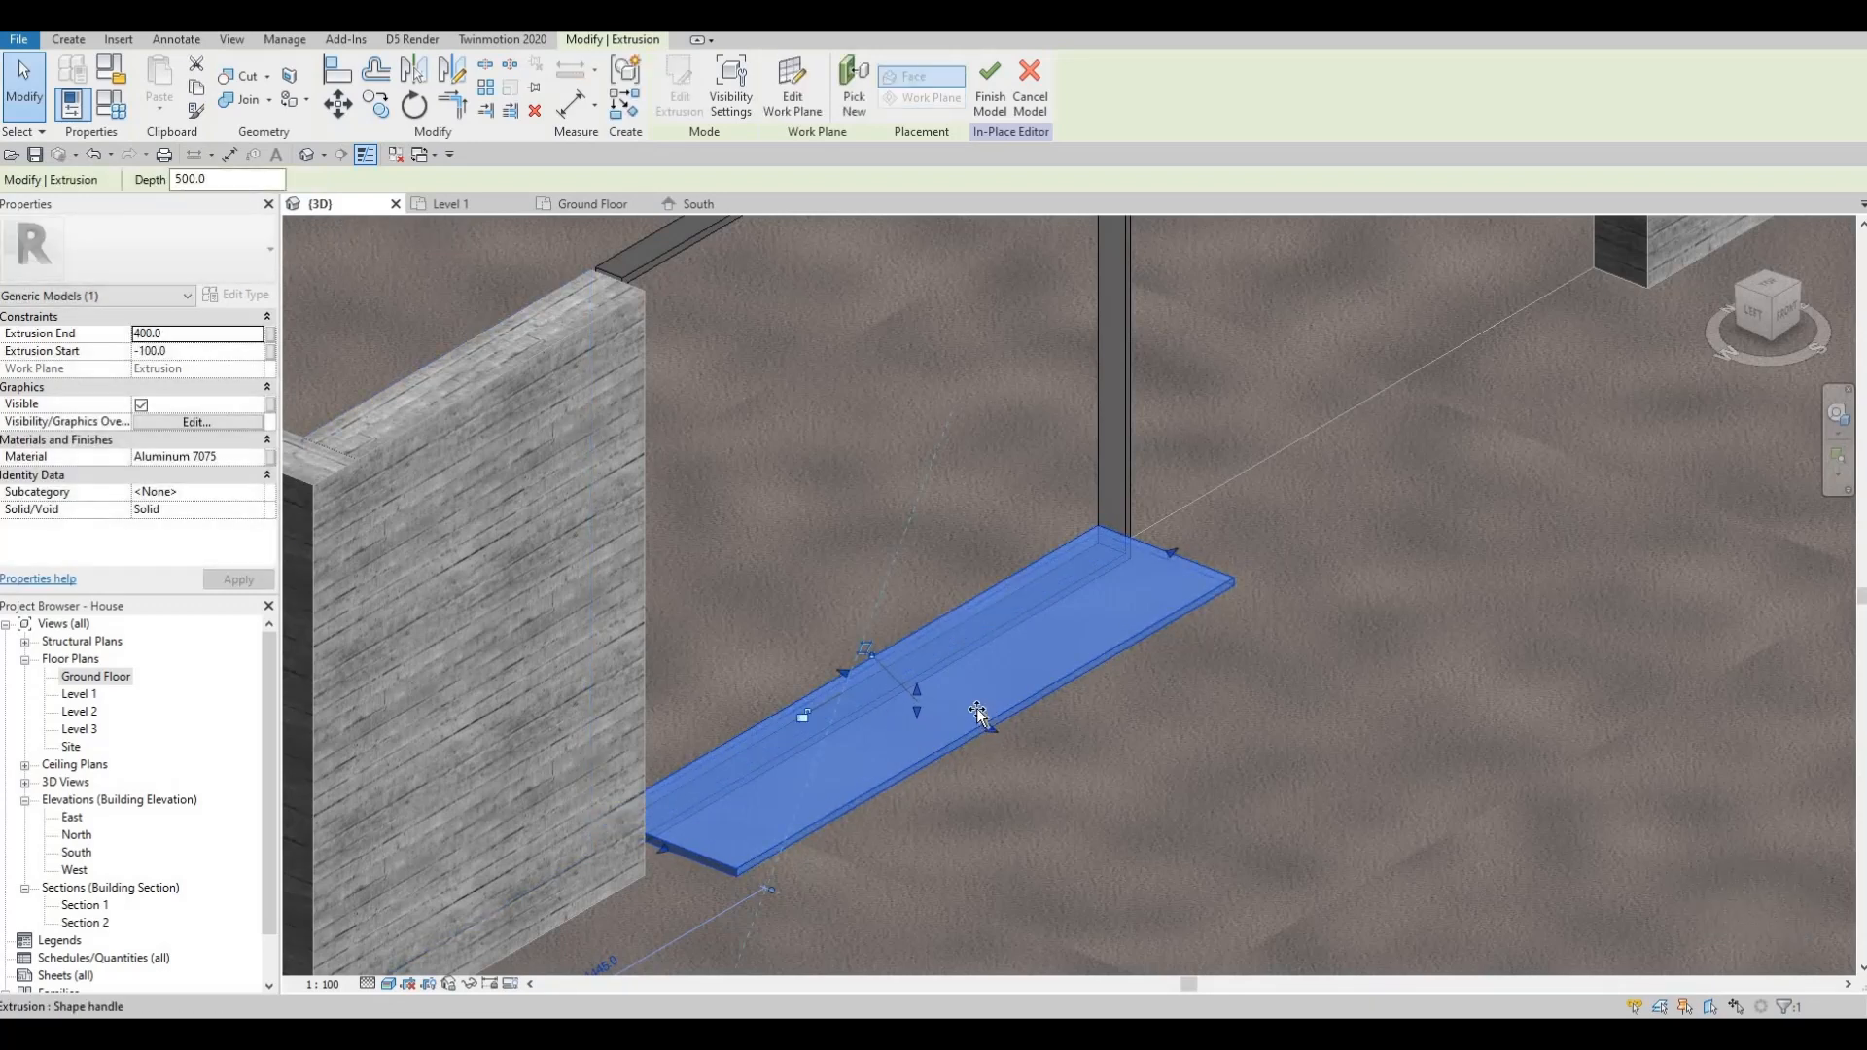
# - Pull the slat's outer face back so its extrusion ends at 0, and open the South elevation
pyautogui.moveTo(887, 640); pyautogui.dragTo(873, 687)
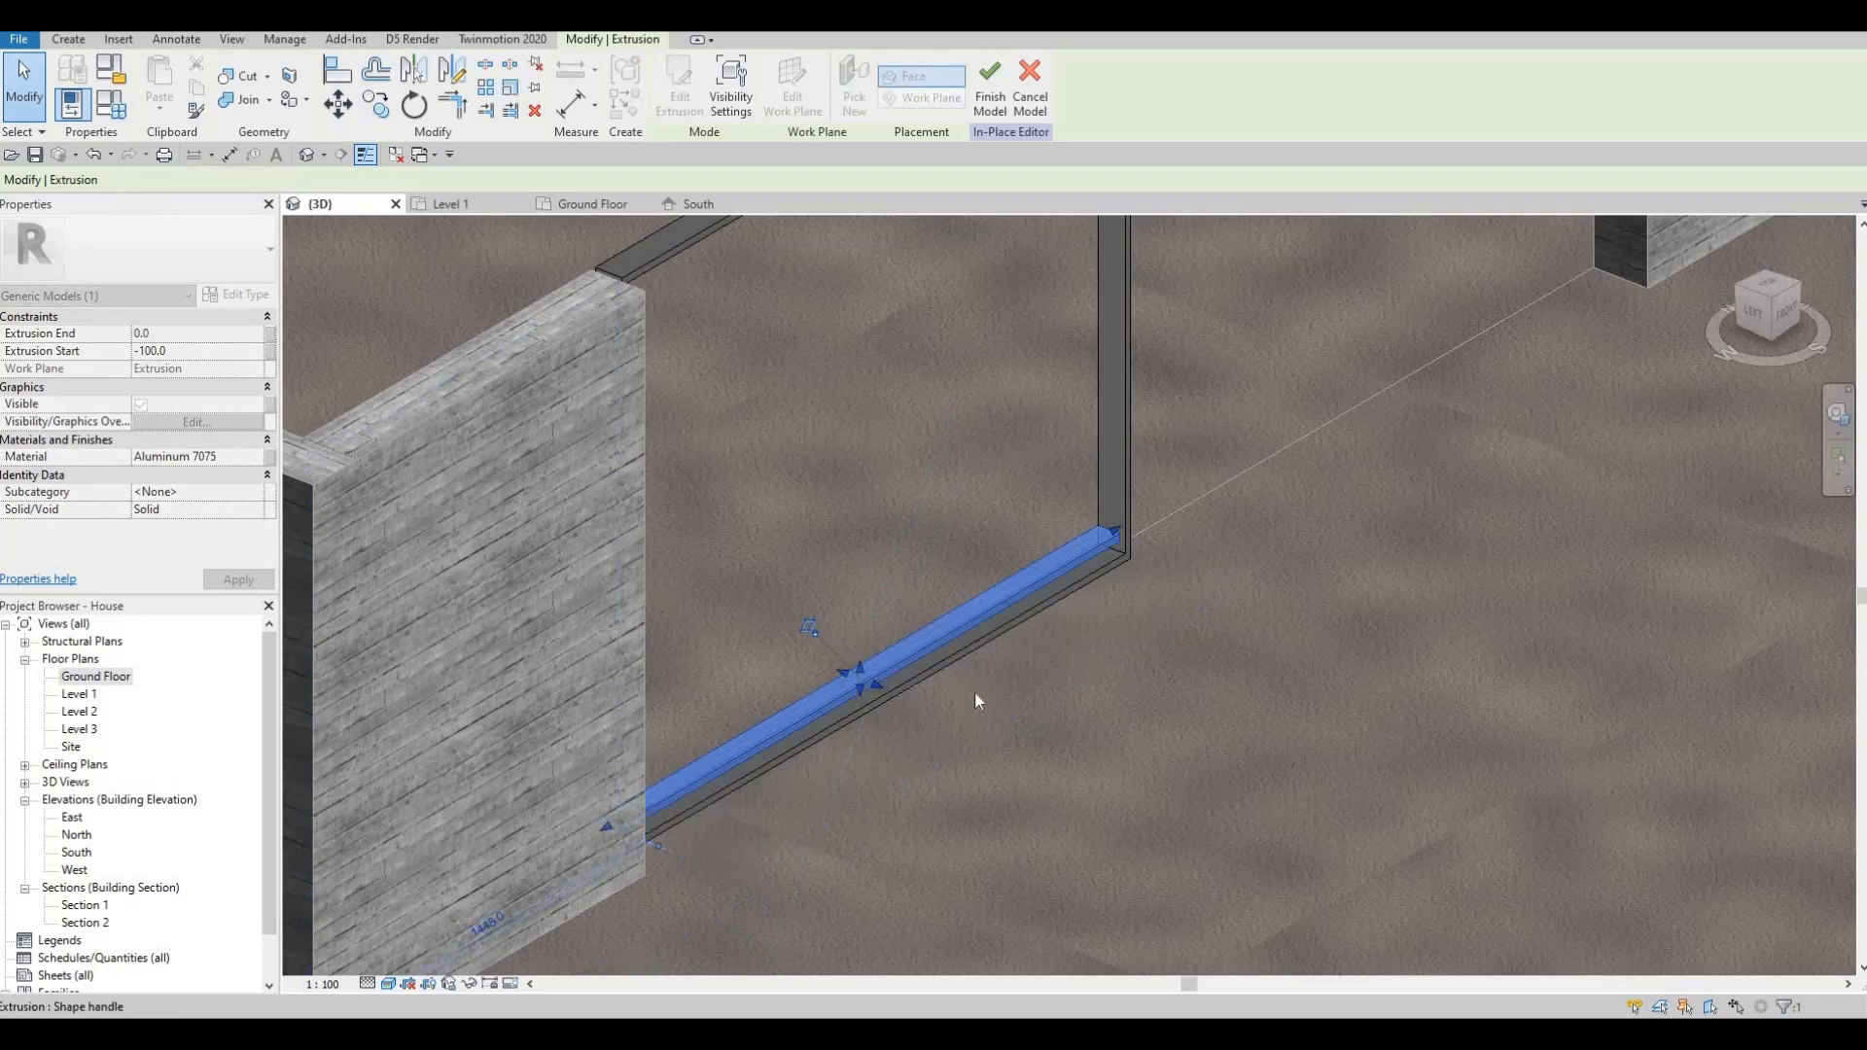
pyautogui.press('Escape')
pyautogui.click(693, 203)
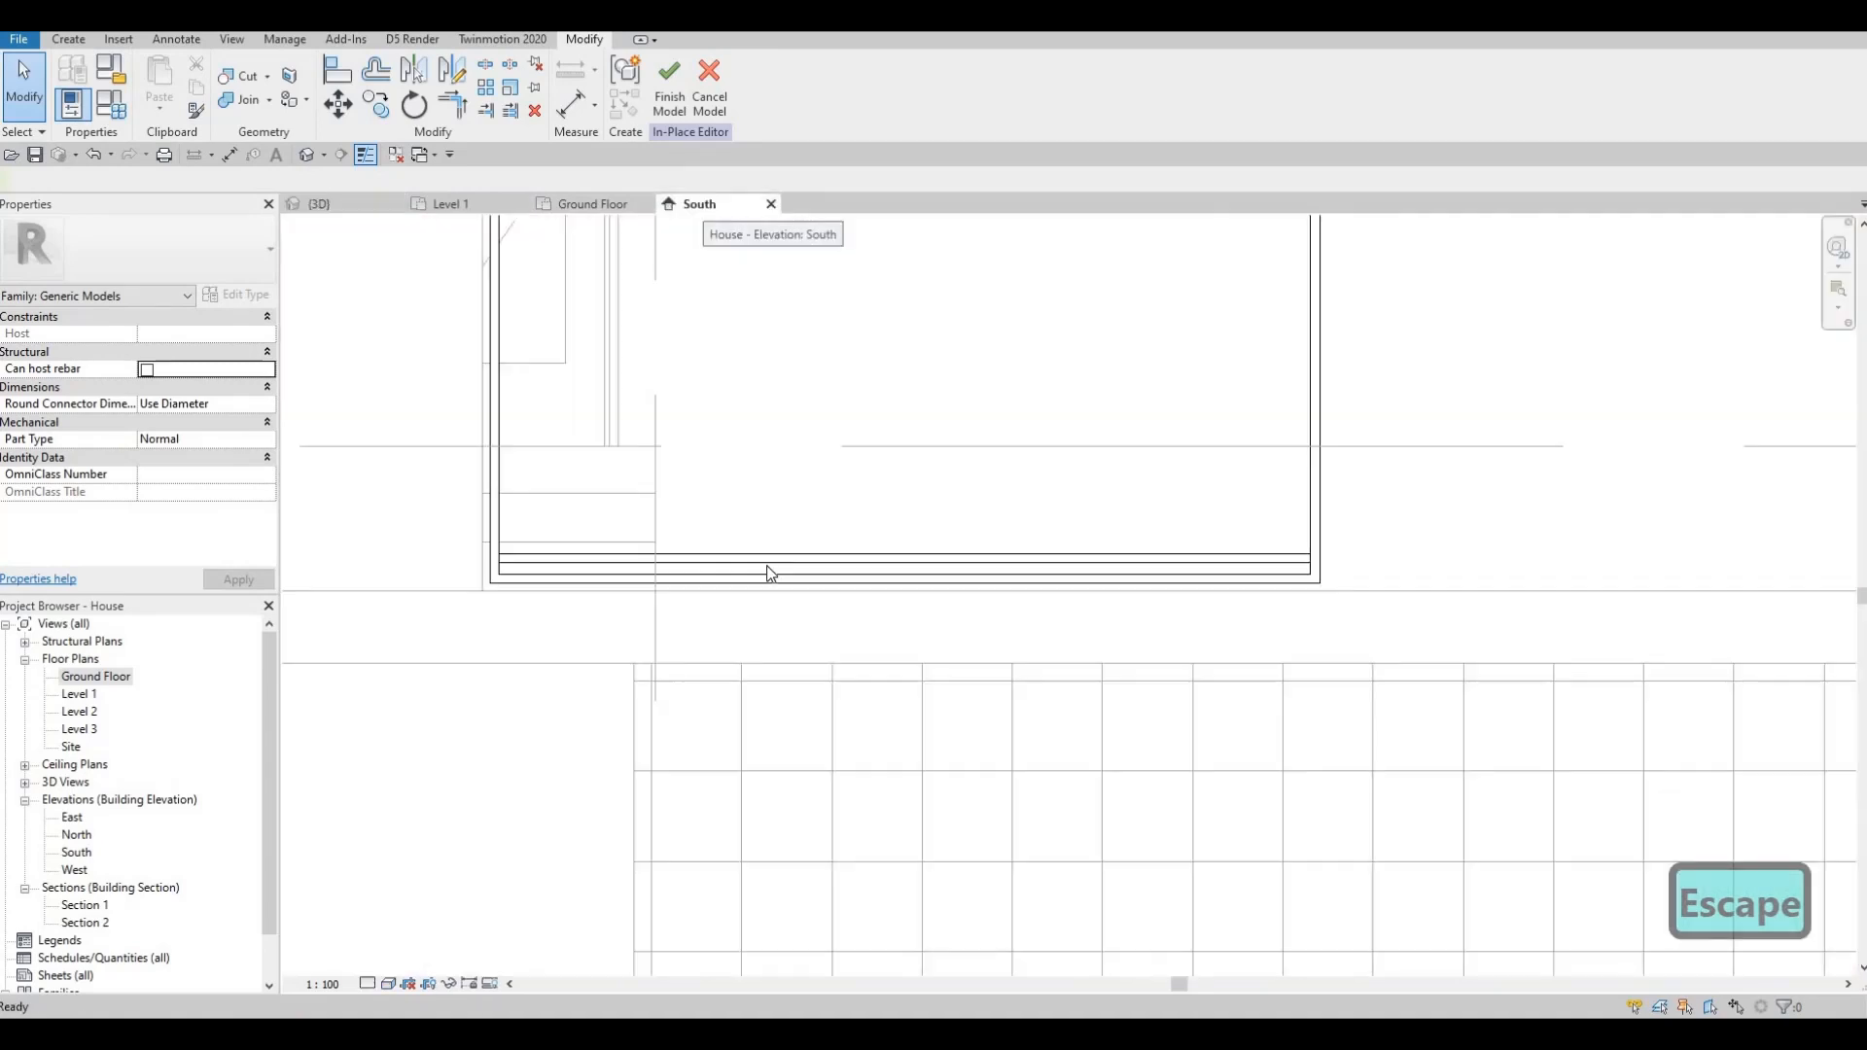
pyautogui.press('Escape')
pyautogui.click(771, 562)
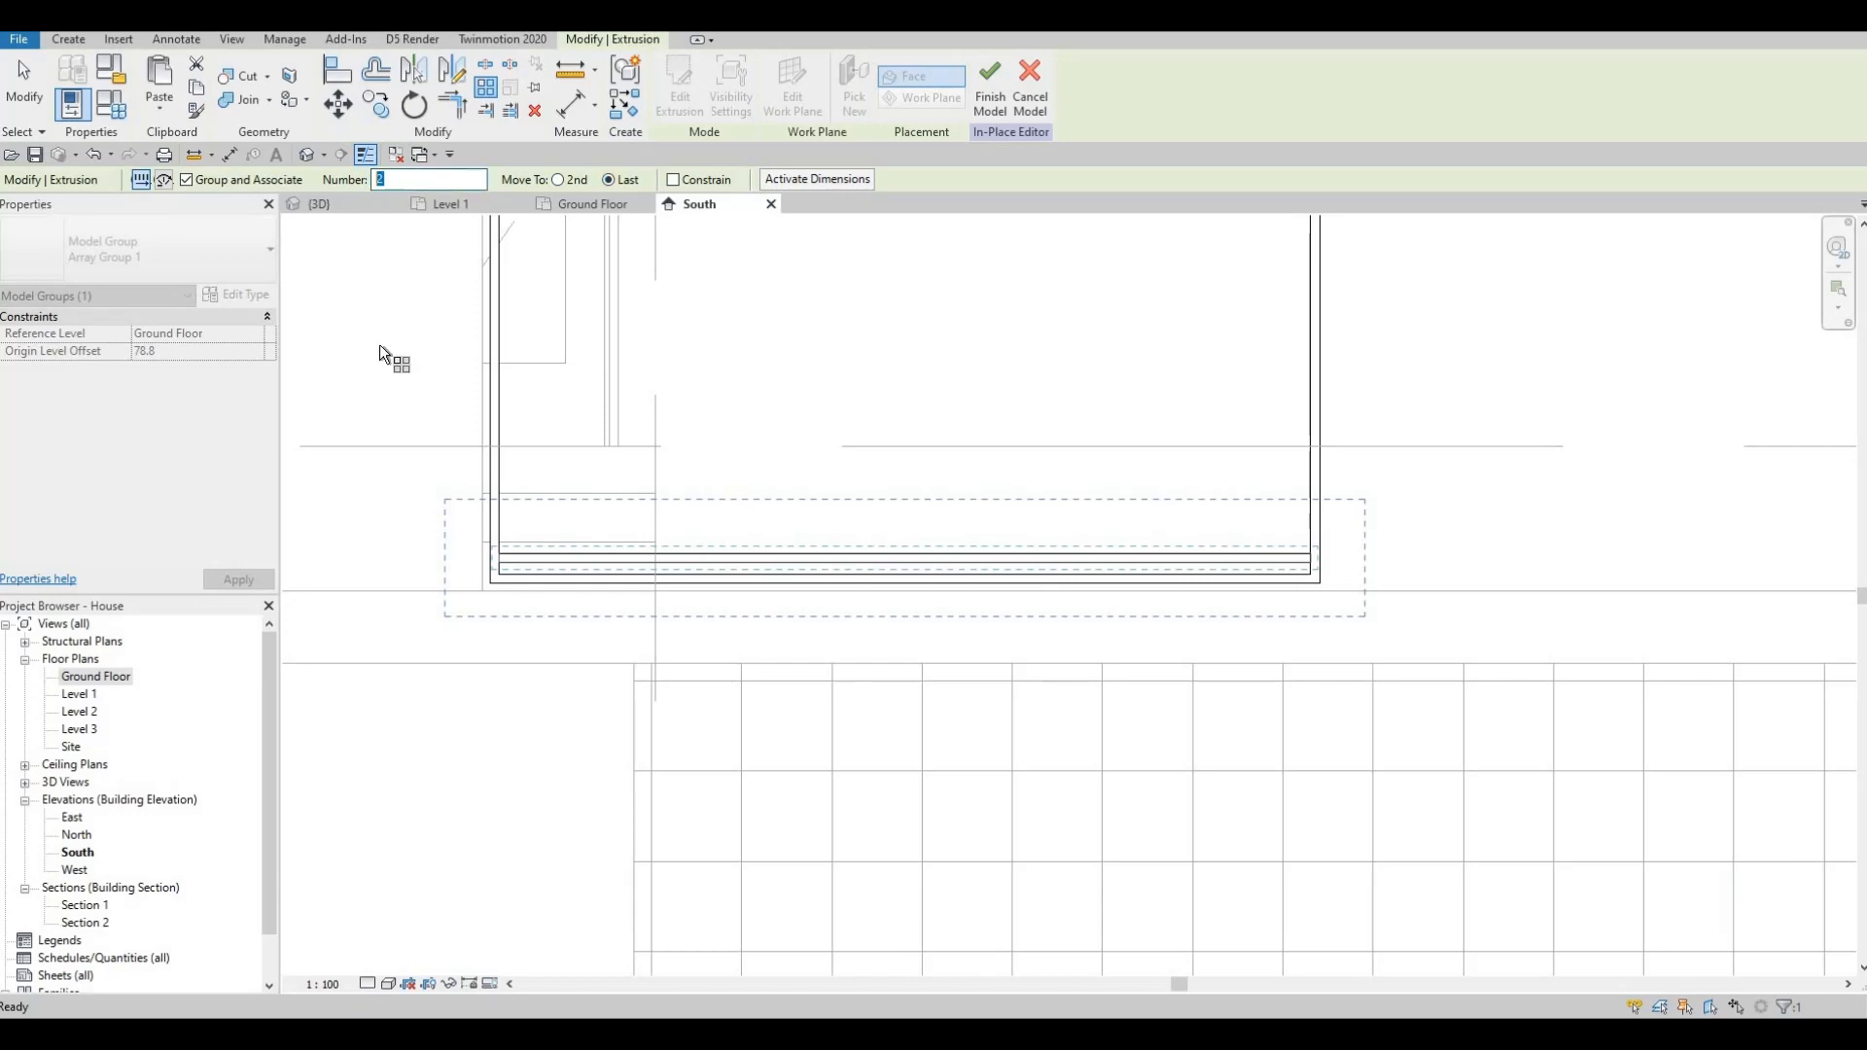
pyautogui.click(1305, 548)
pyautogui.moveTo(1265, 322); pyautogui.dragTo(1204, 641, button='middle')
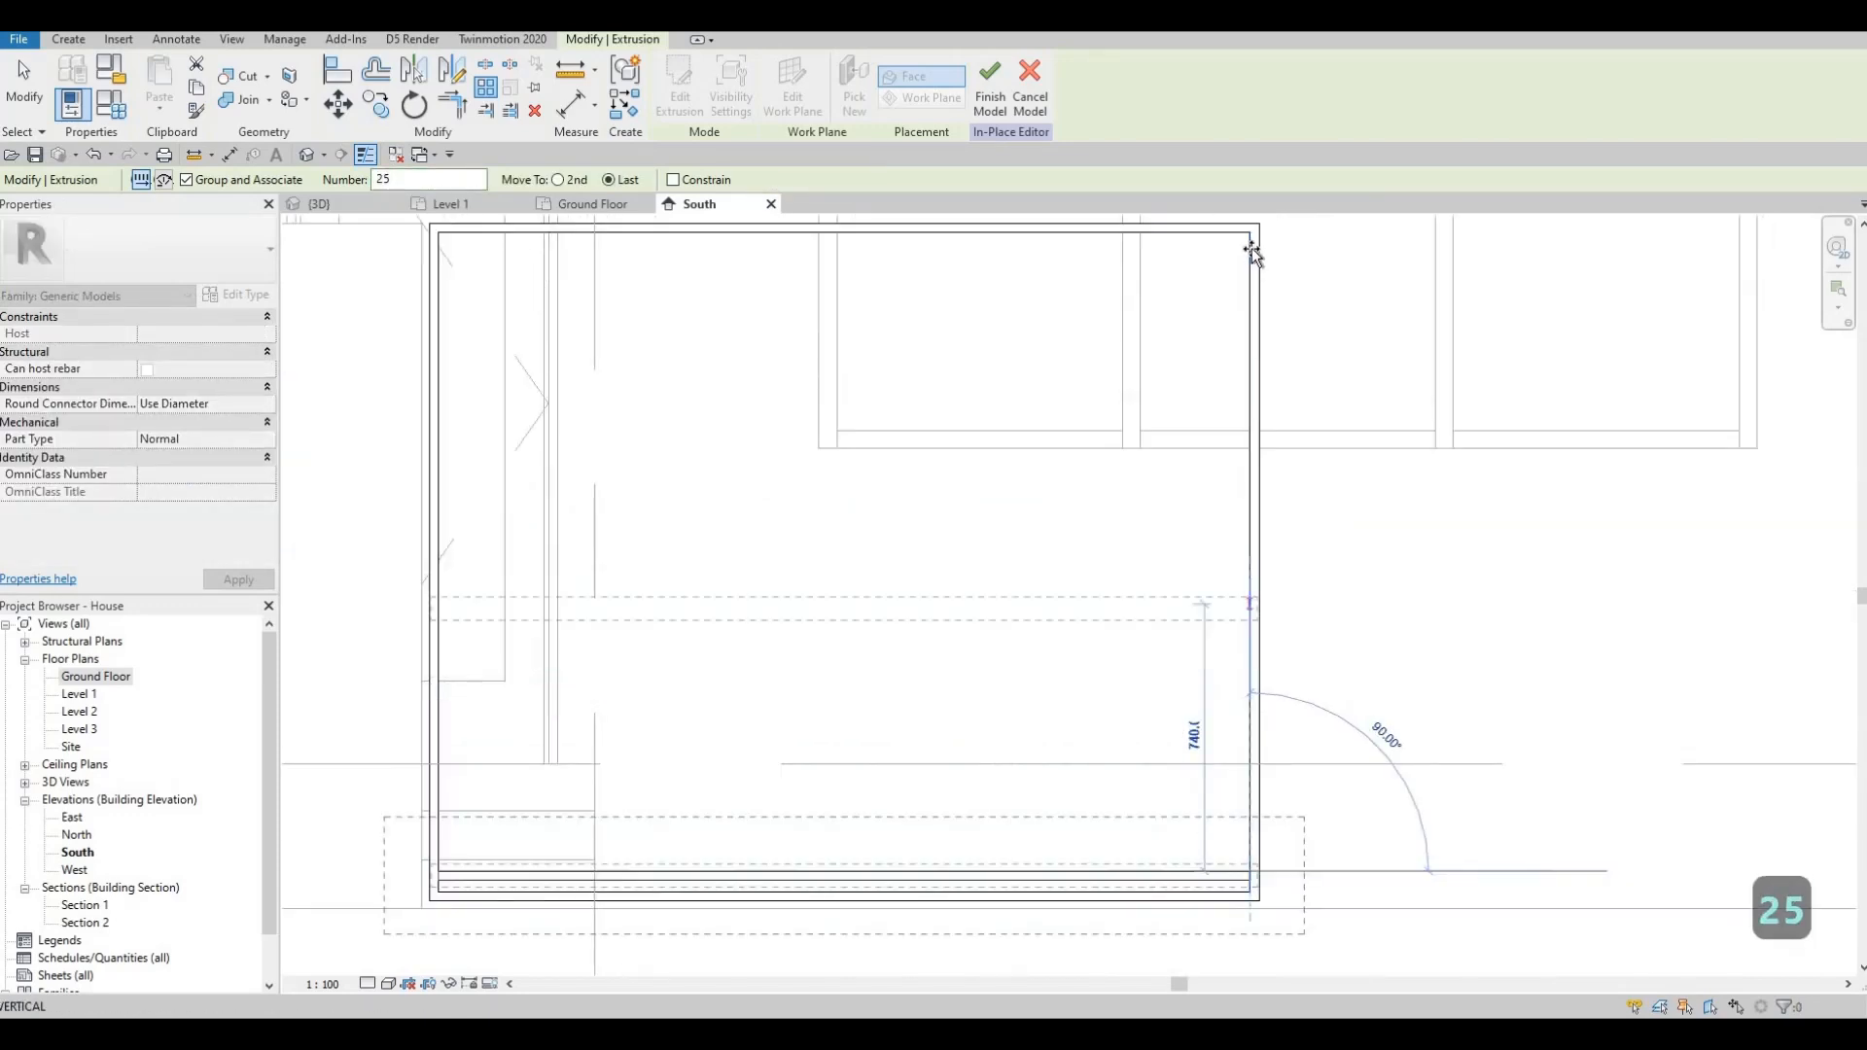
pyautogui.click(983, 345)
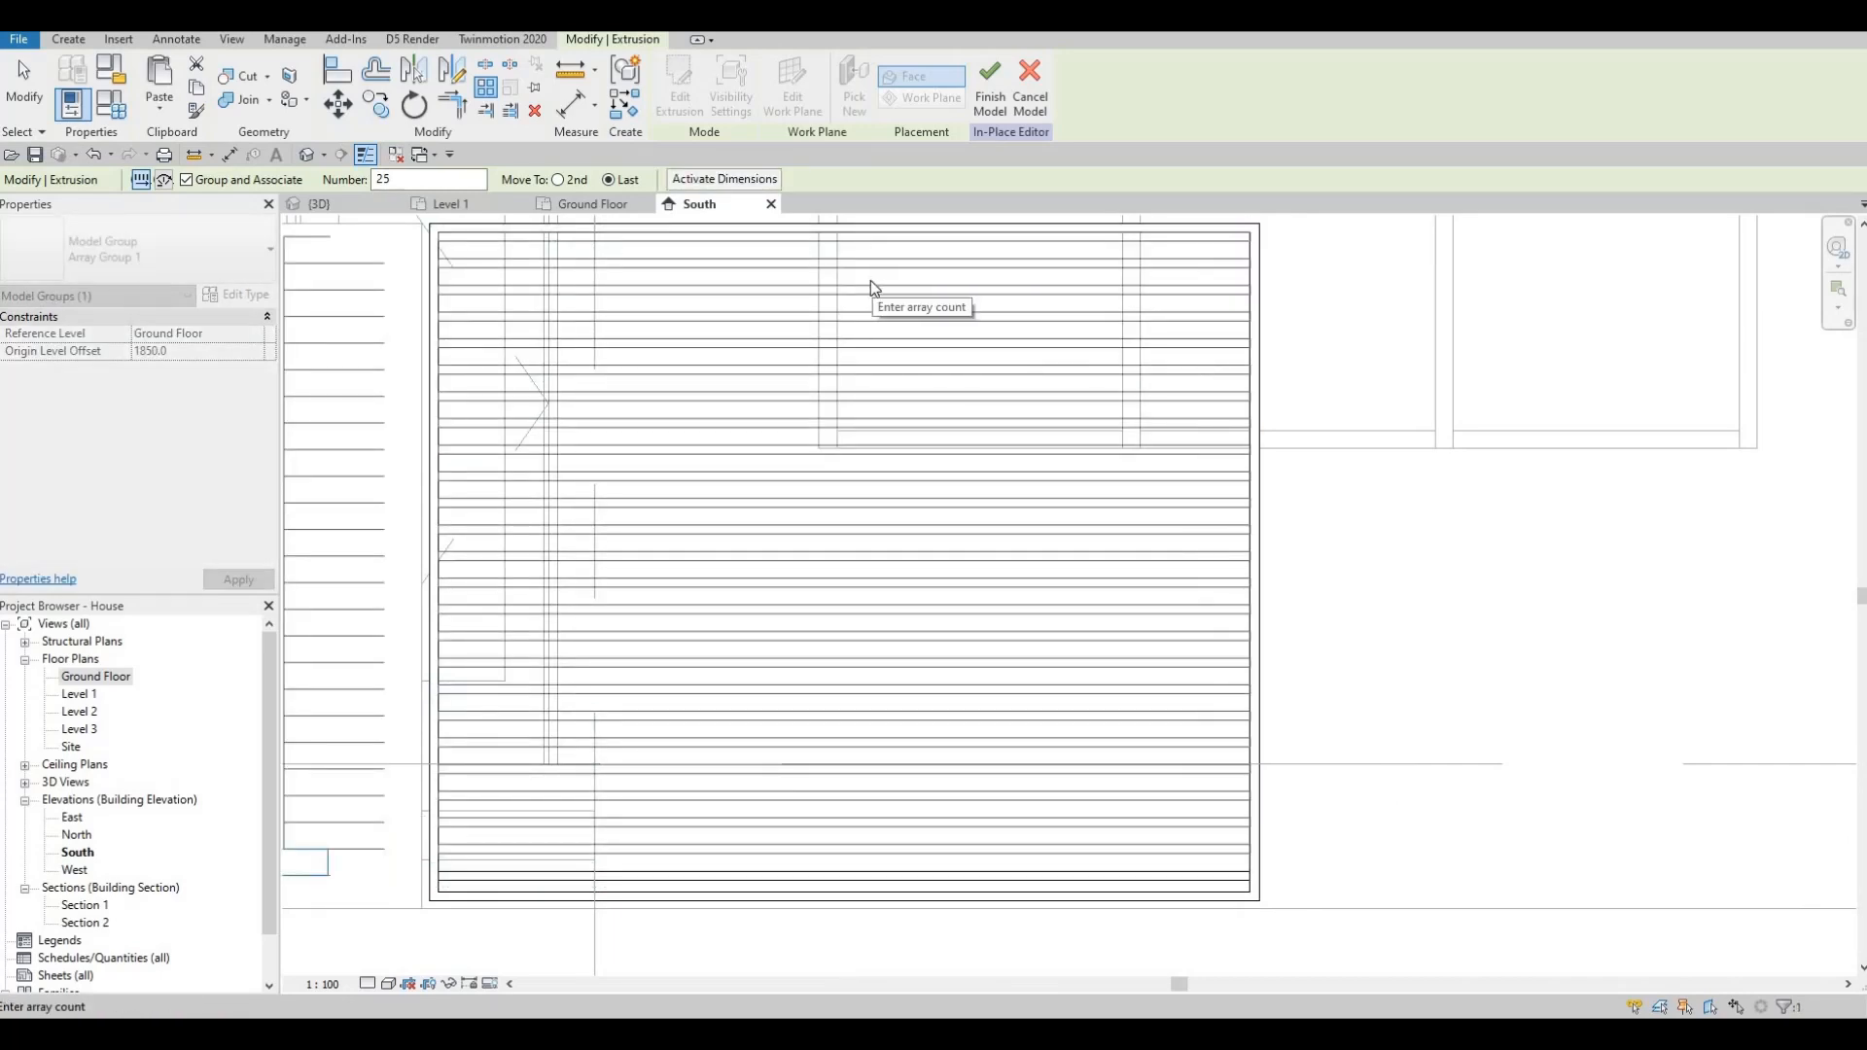
pyautogui.press('Escape')
pyautogui.press('Escape')
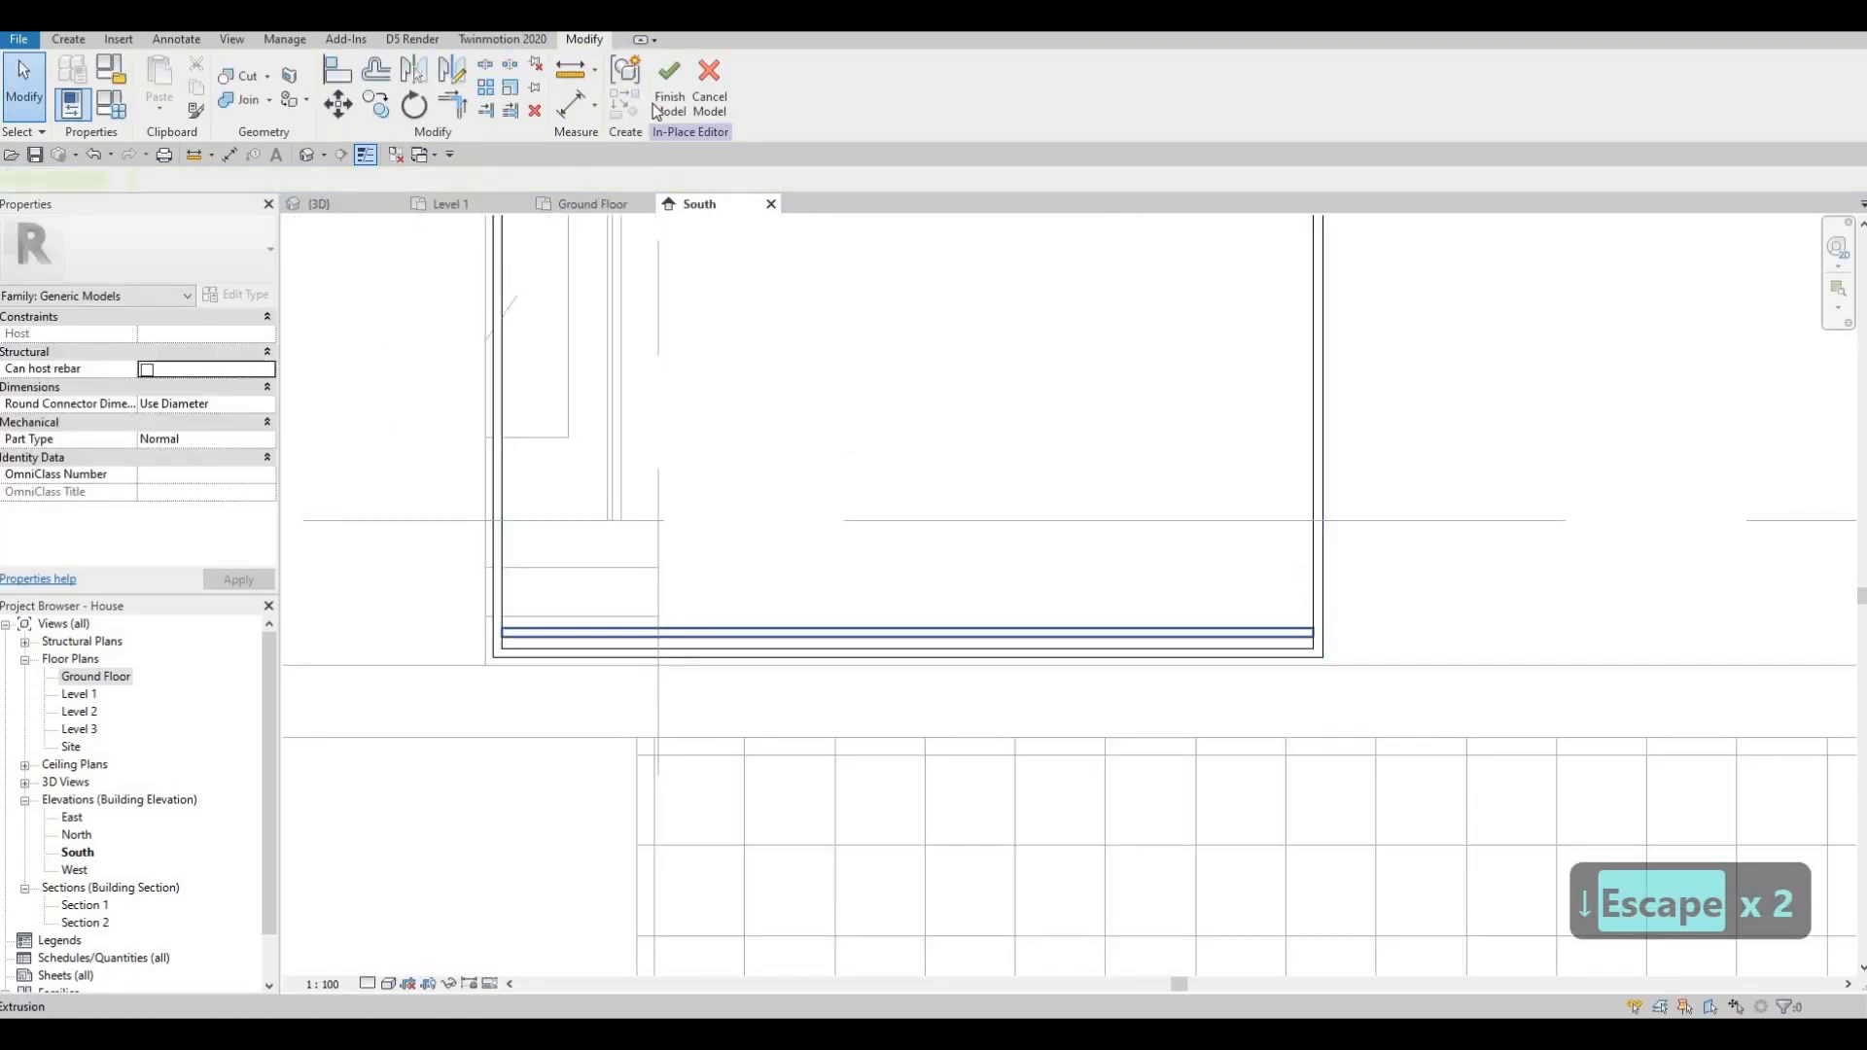
# - Array the bottom slat vertically as 25 grouped members, placing the last one just below the frame's upper edge
pyautogui.click(637, 629)
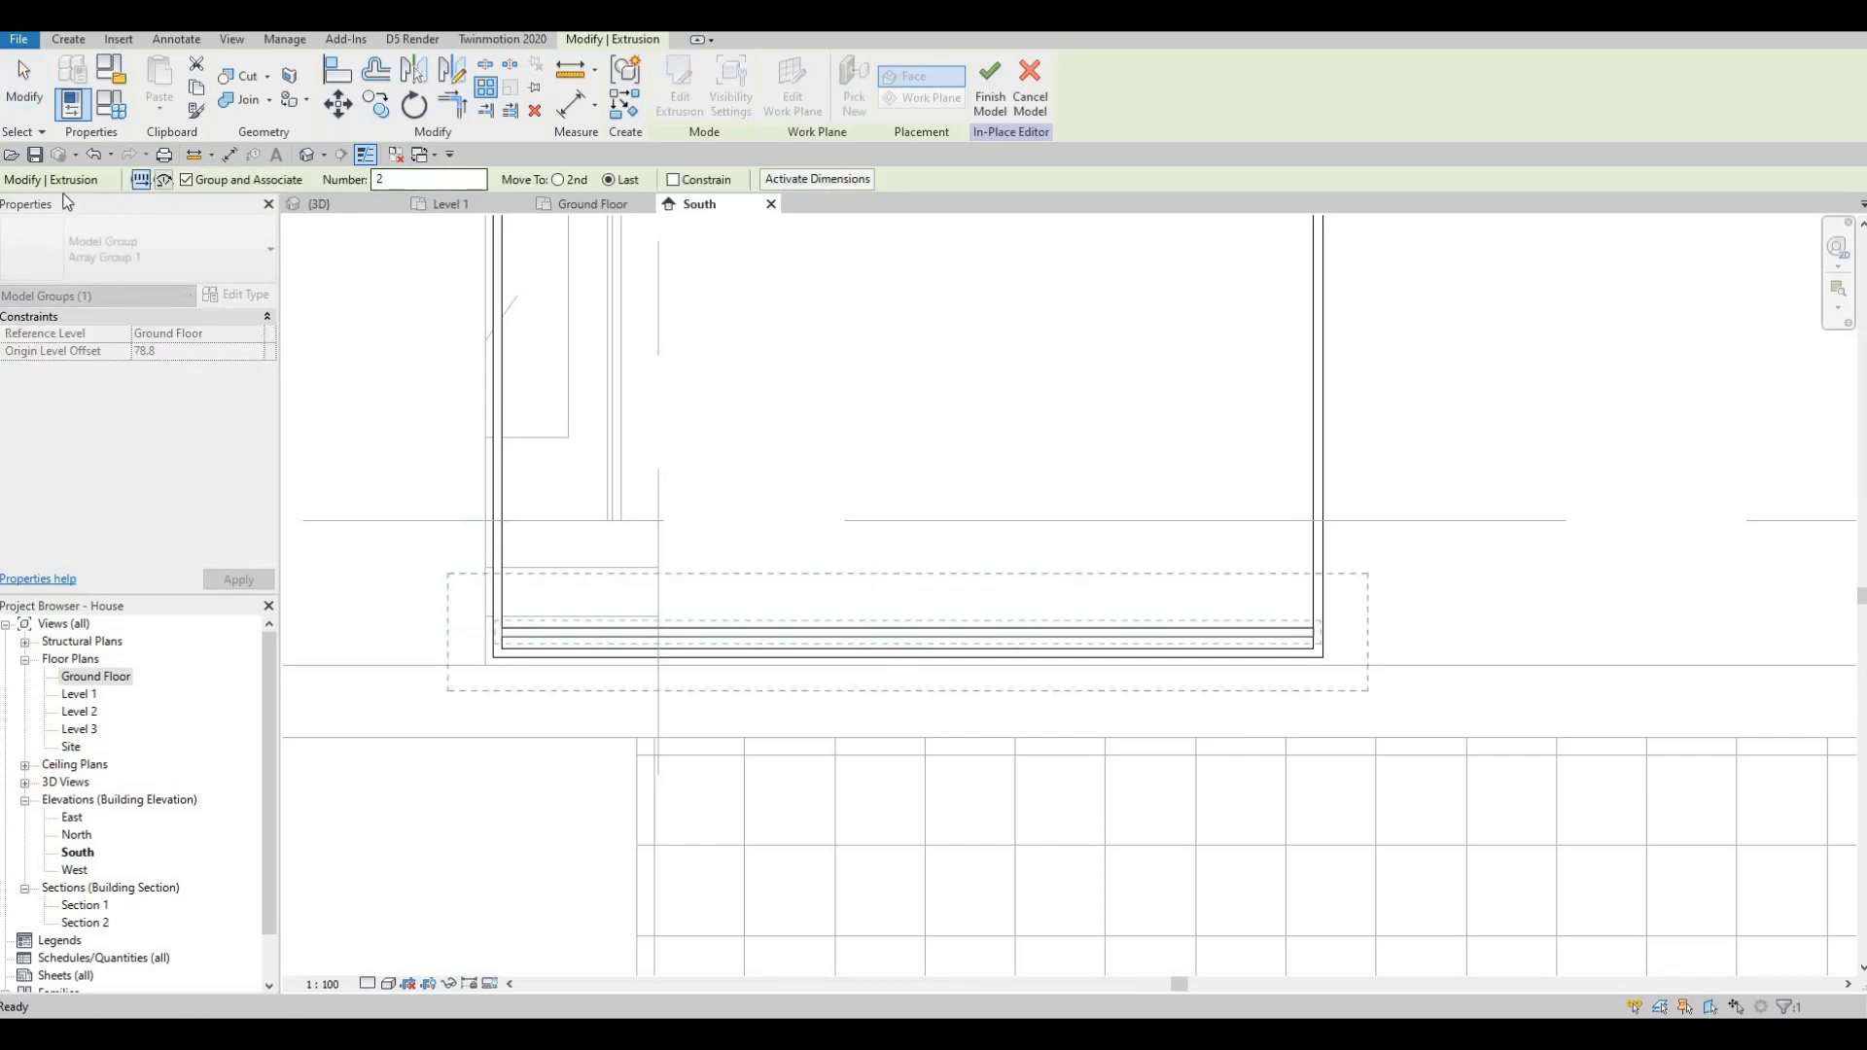
pyautogui.click(1314, 629)
pyautogui.moveTo(1266, 472); pyautogui.dragTo(1173, 943, button='middle')
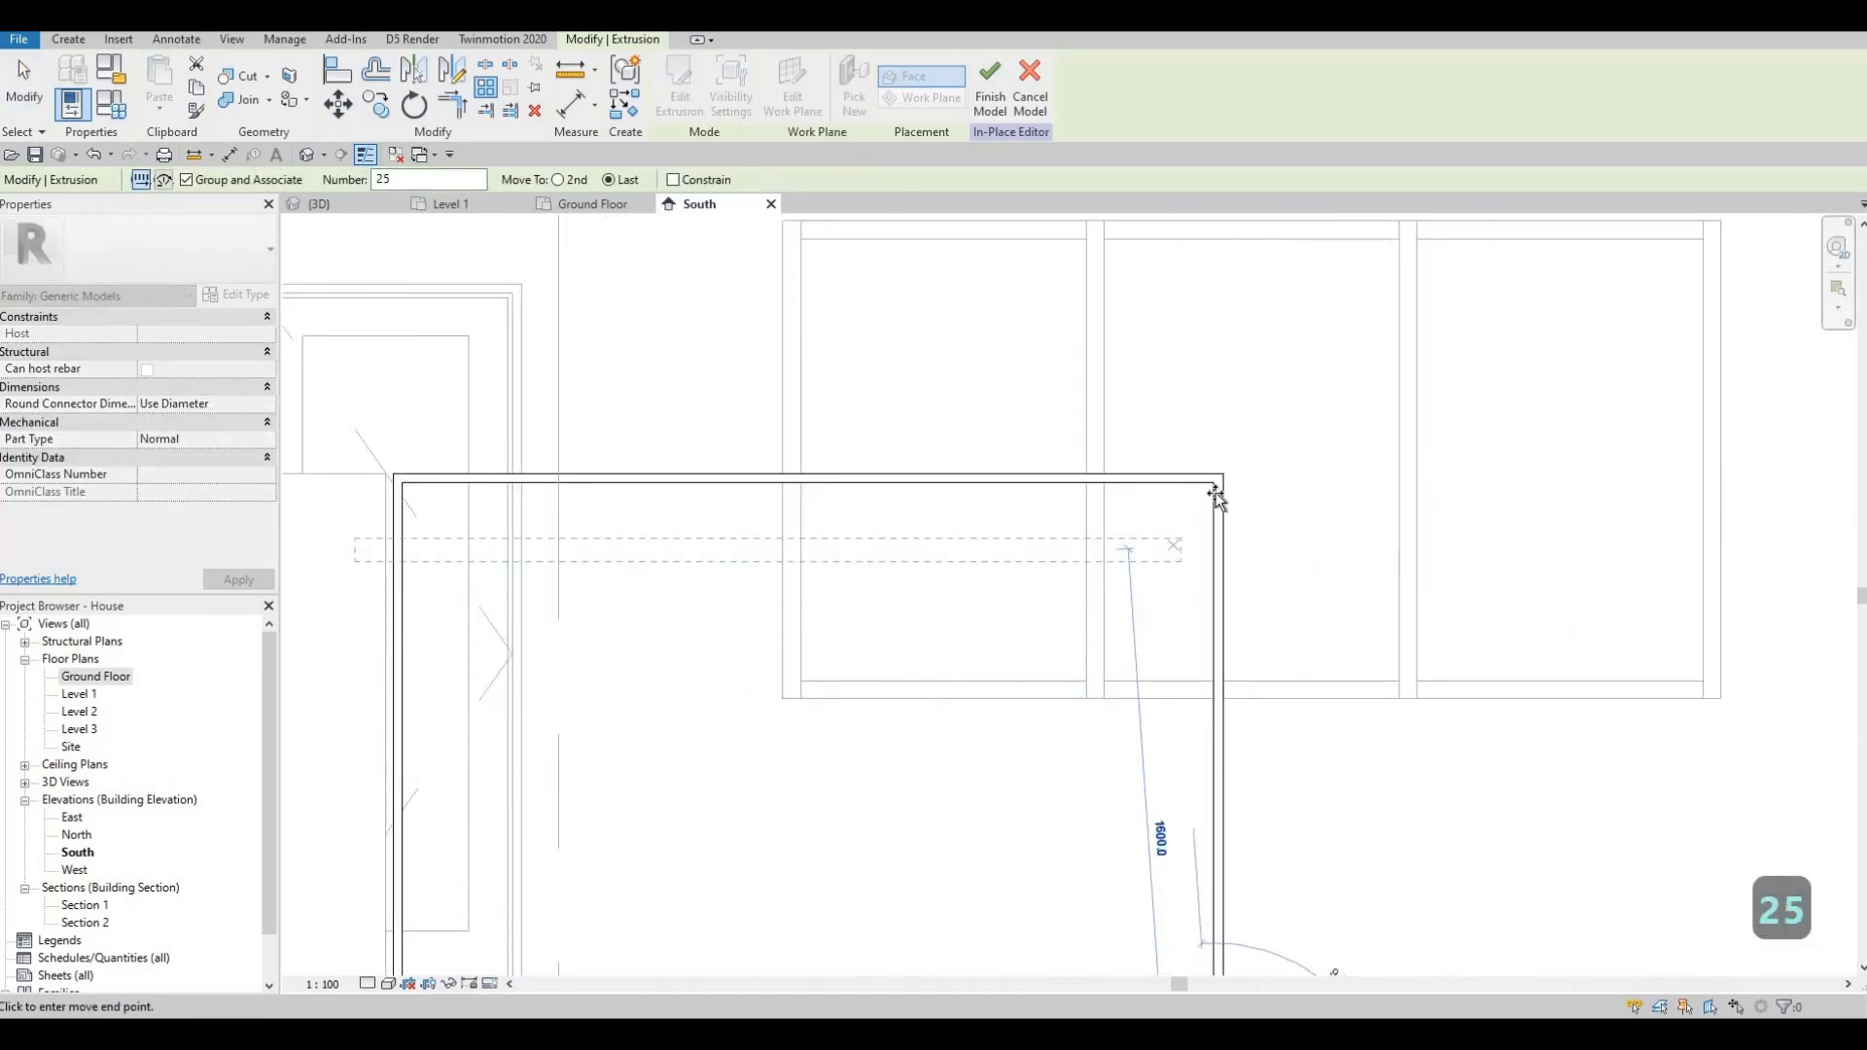
pyautogui.scroll(4, 1228, 492)
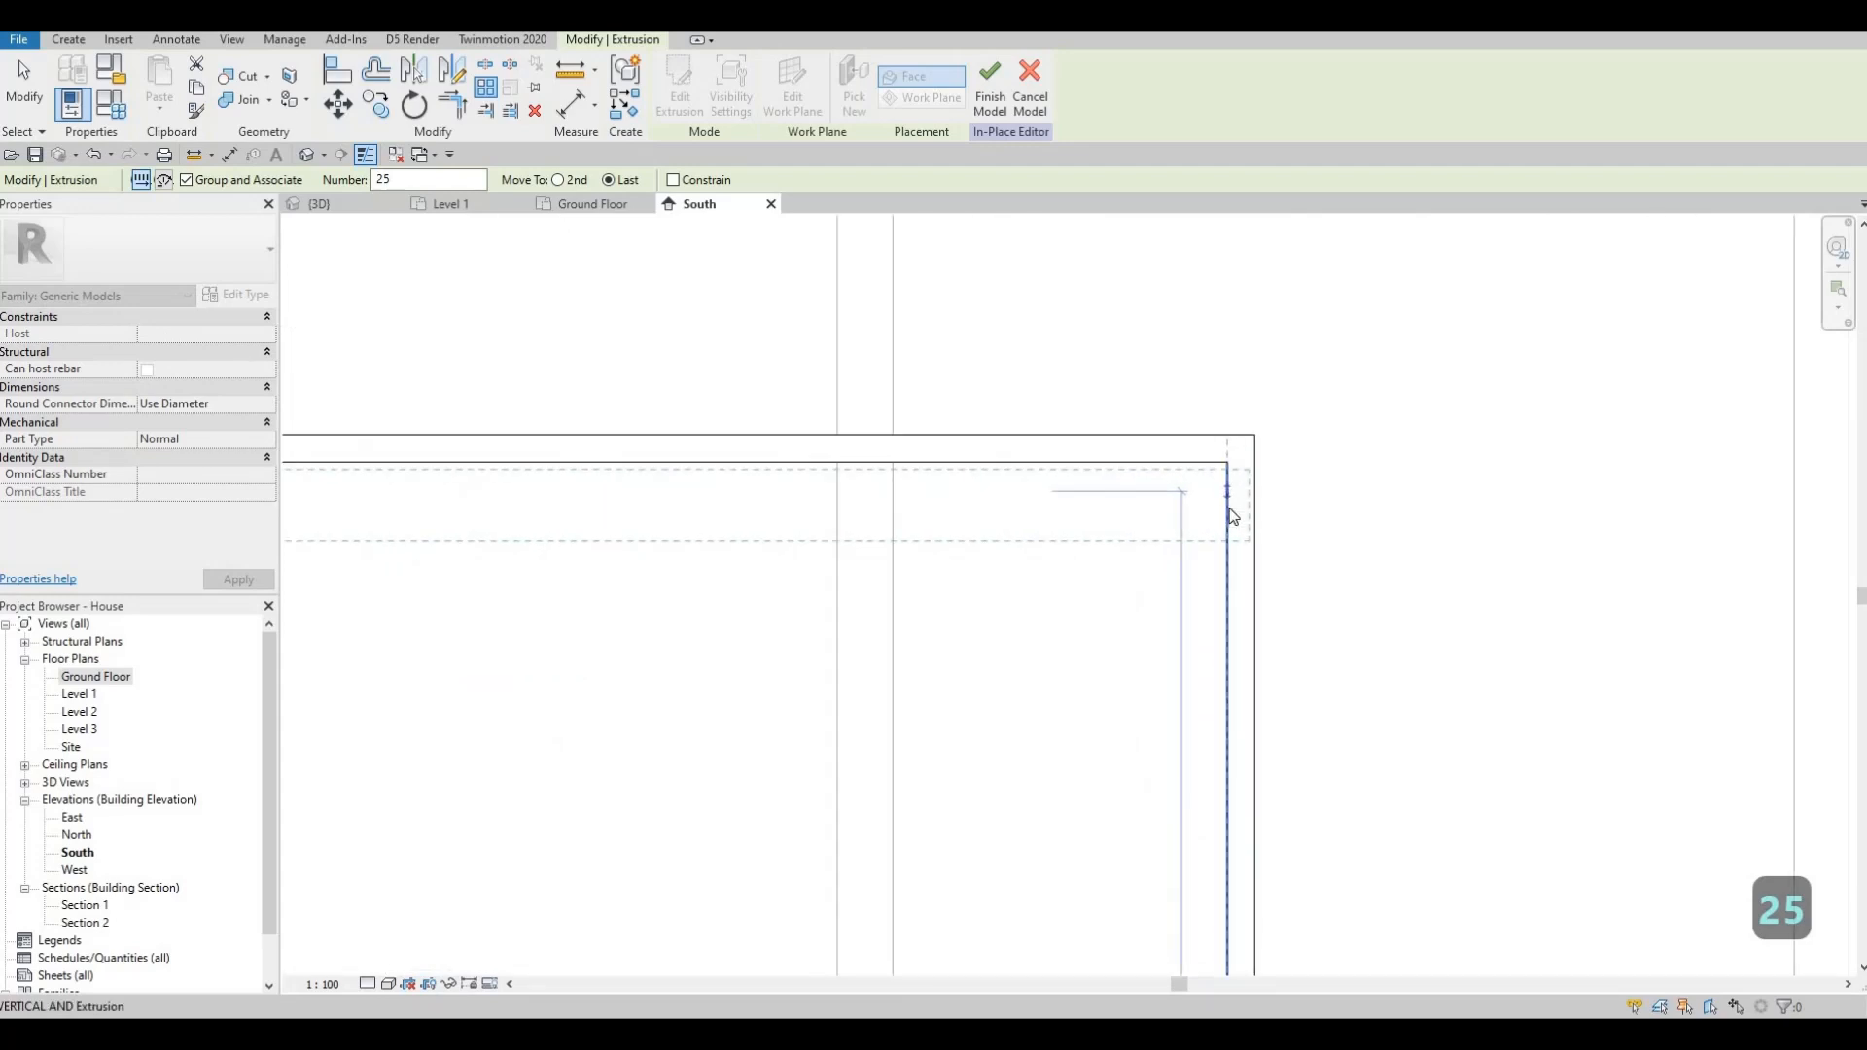
pyautogui.click(1229, 509)
pyautogui.scroll(-6, 1126, 523)
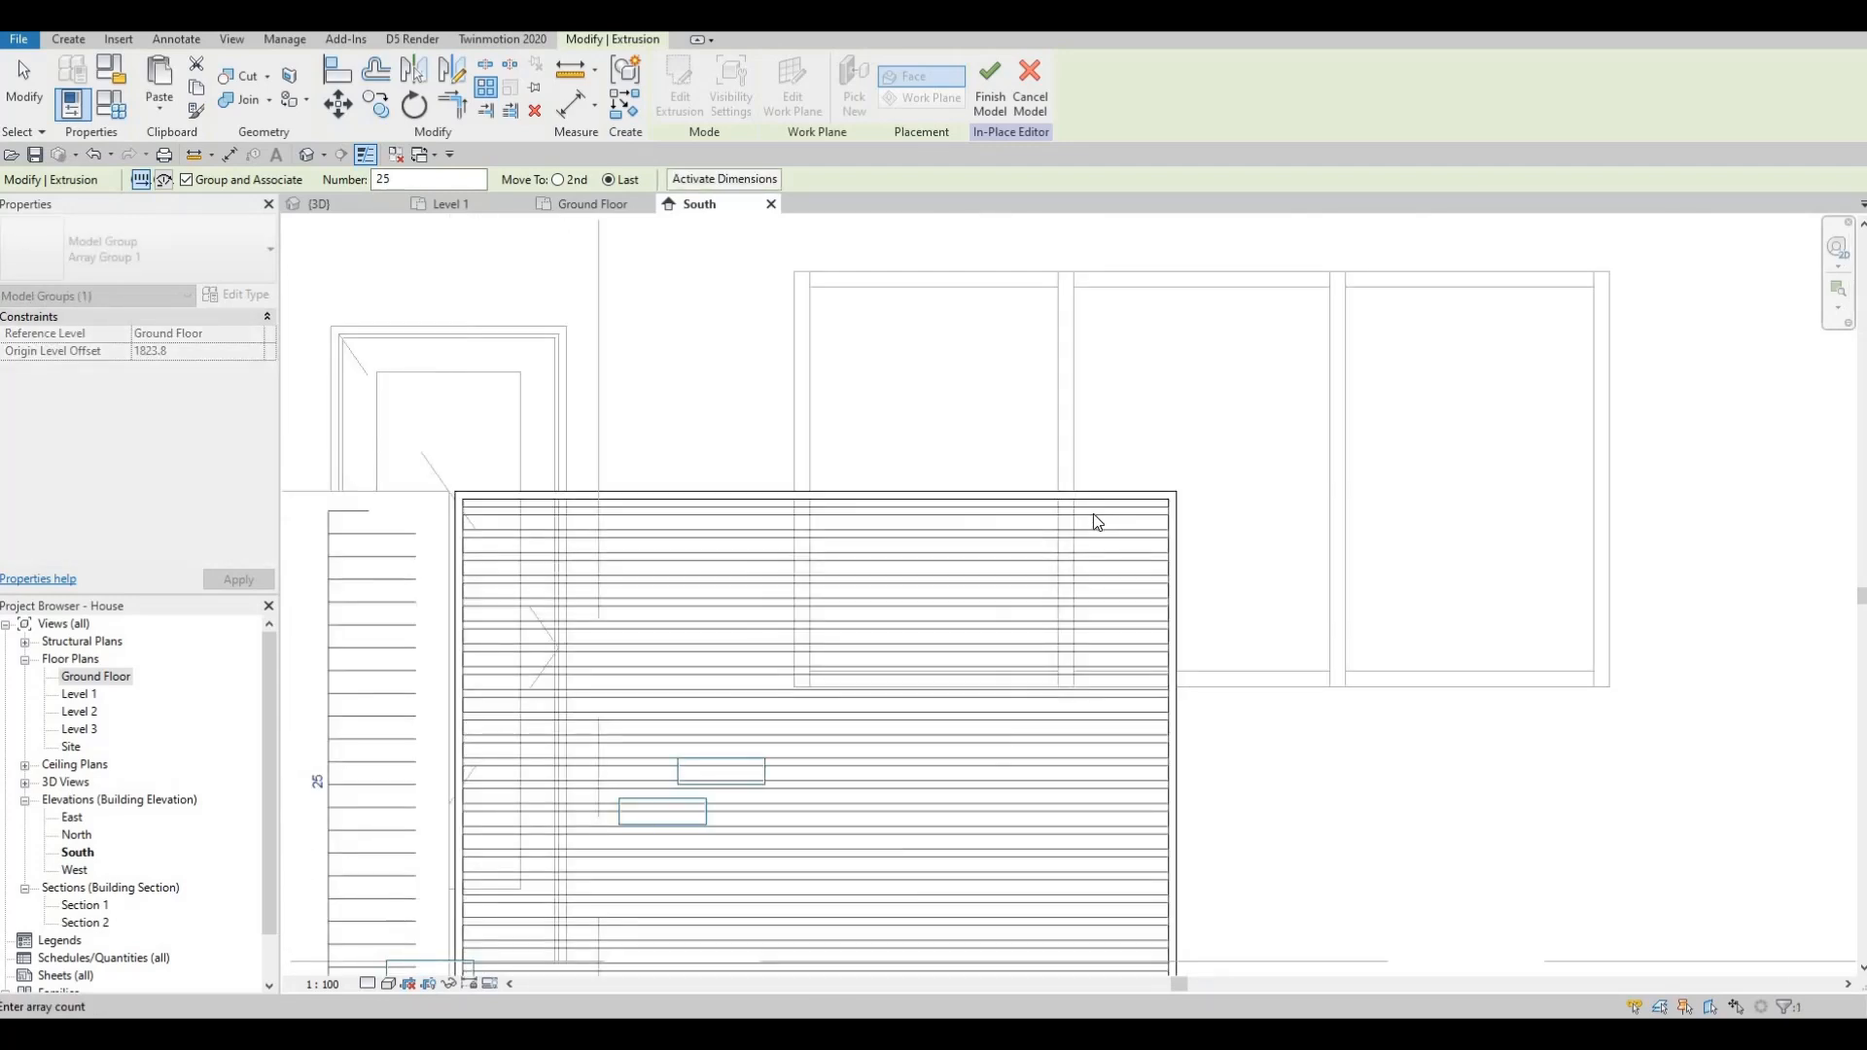
pyautogui.press('Return')
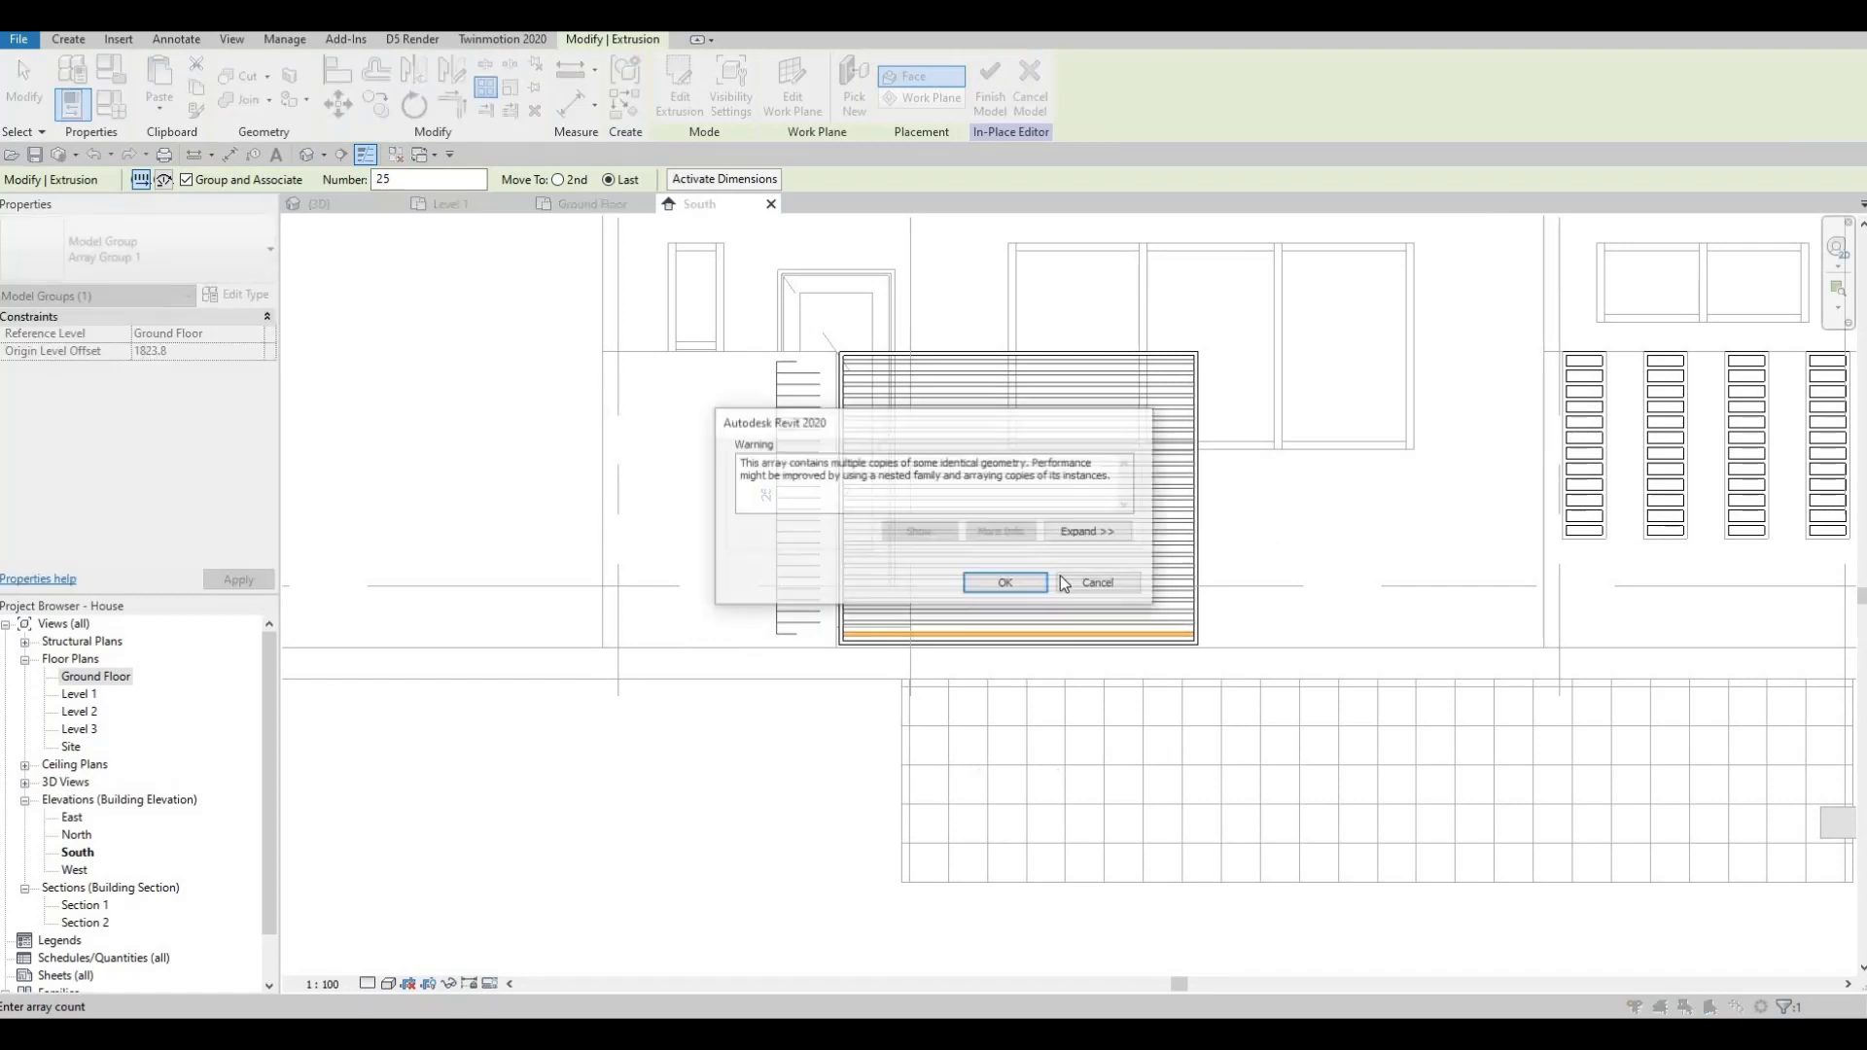
pyautogui.press('Return')
pyautogui.scroll(5, 1157, 438)
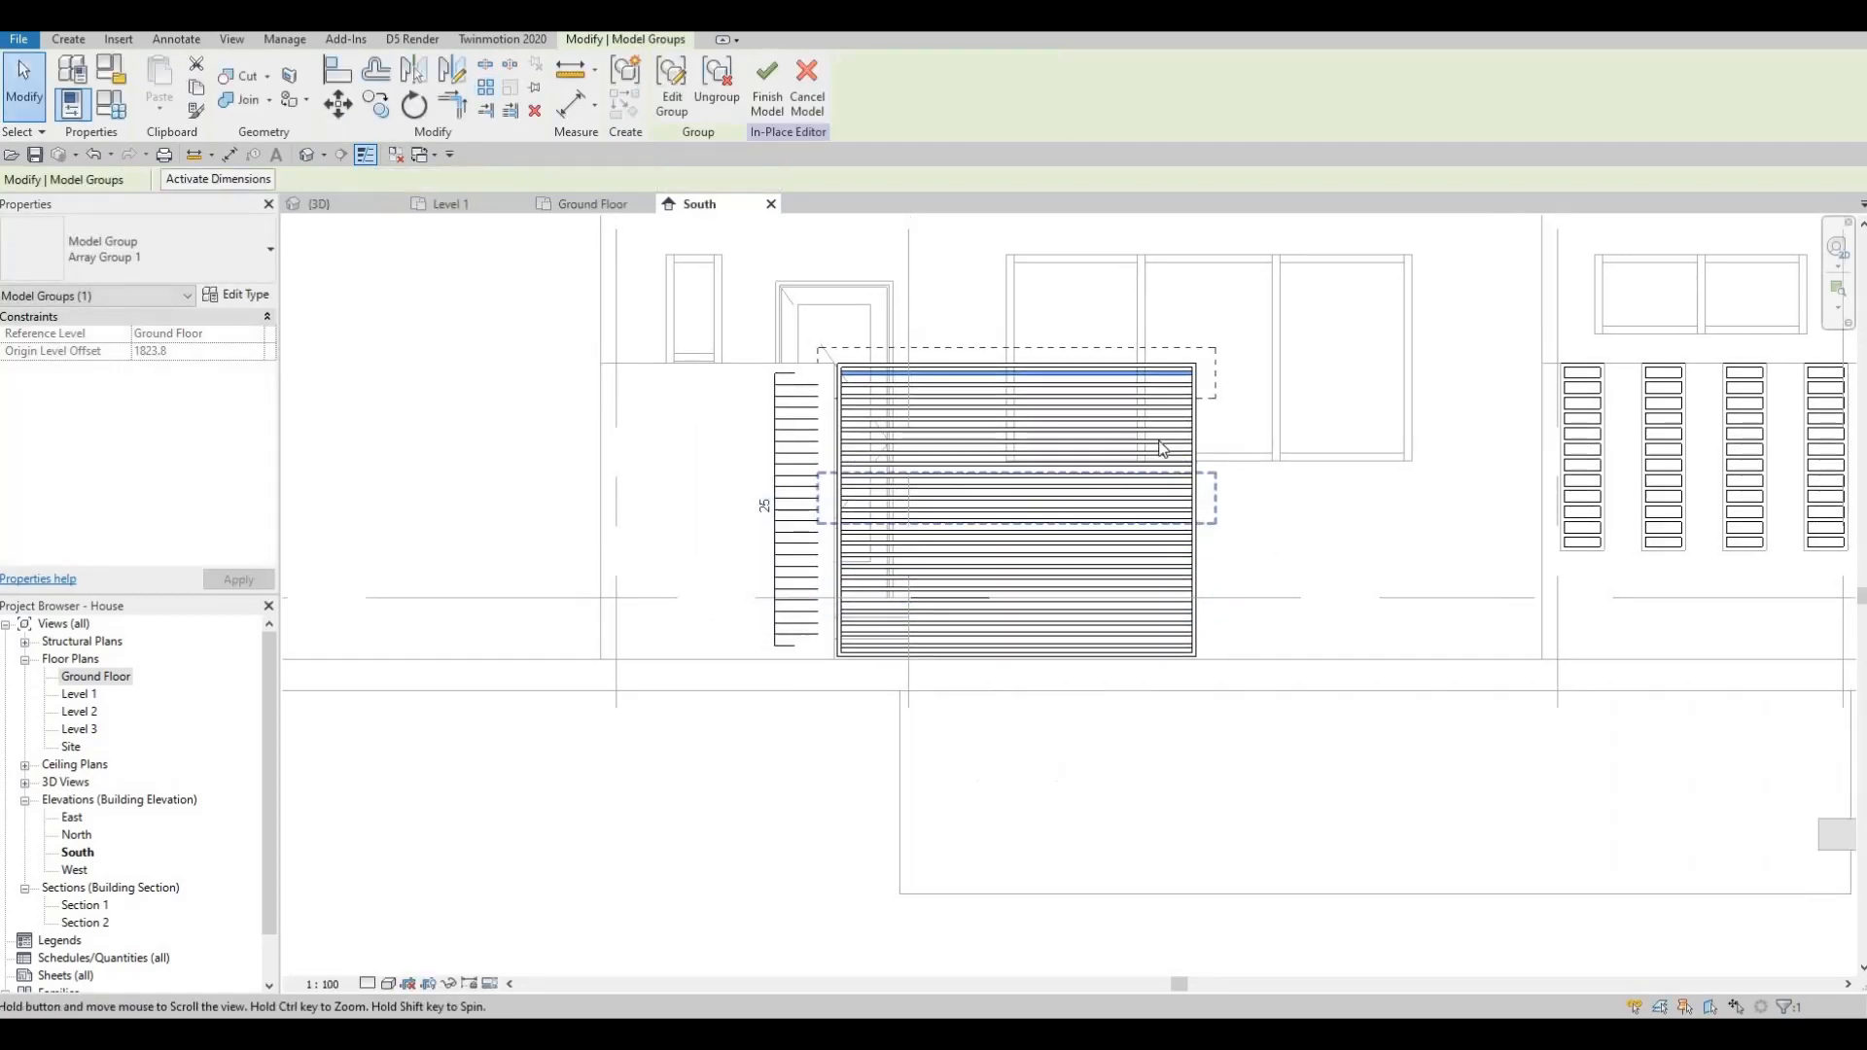
pyautogui.press('Escape')
# - Try nudging the topmost slat down to adjust the array spacing, and move it back up
pyautogui.click(1148, 428)
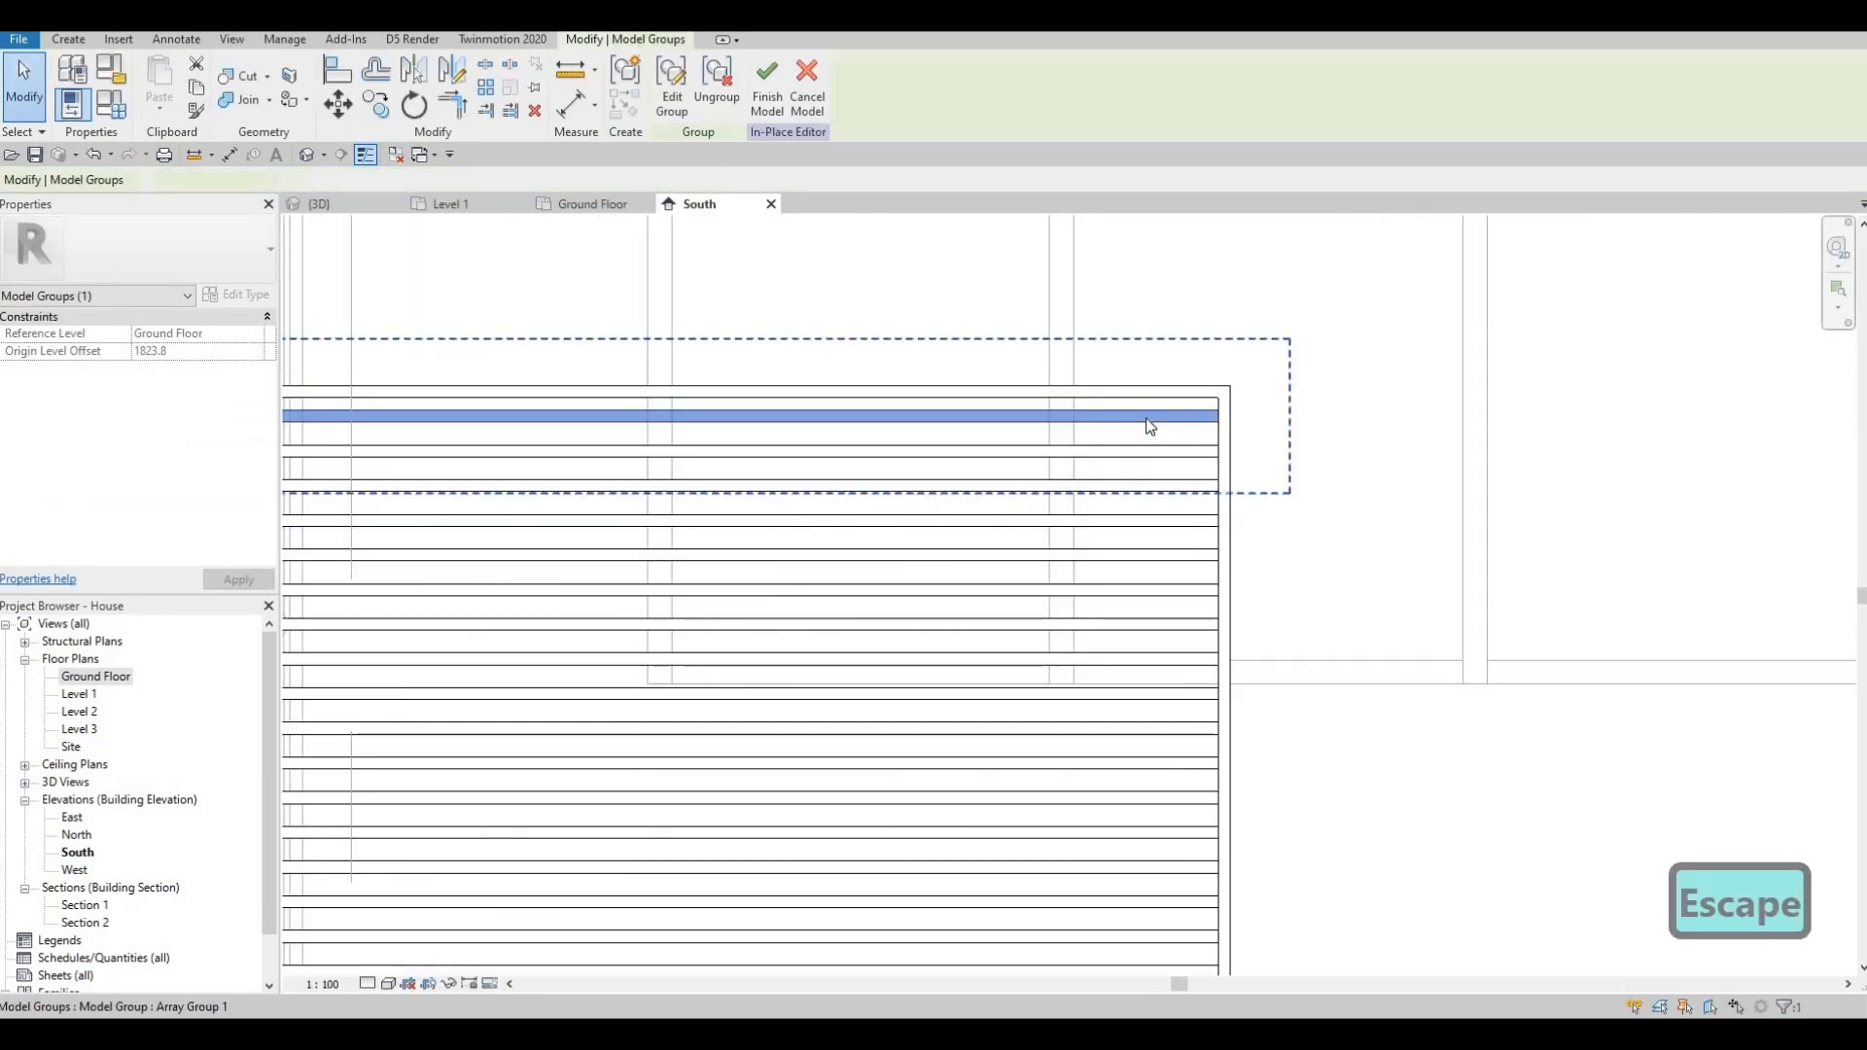
pyautogui.press('Down')
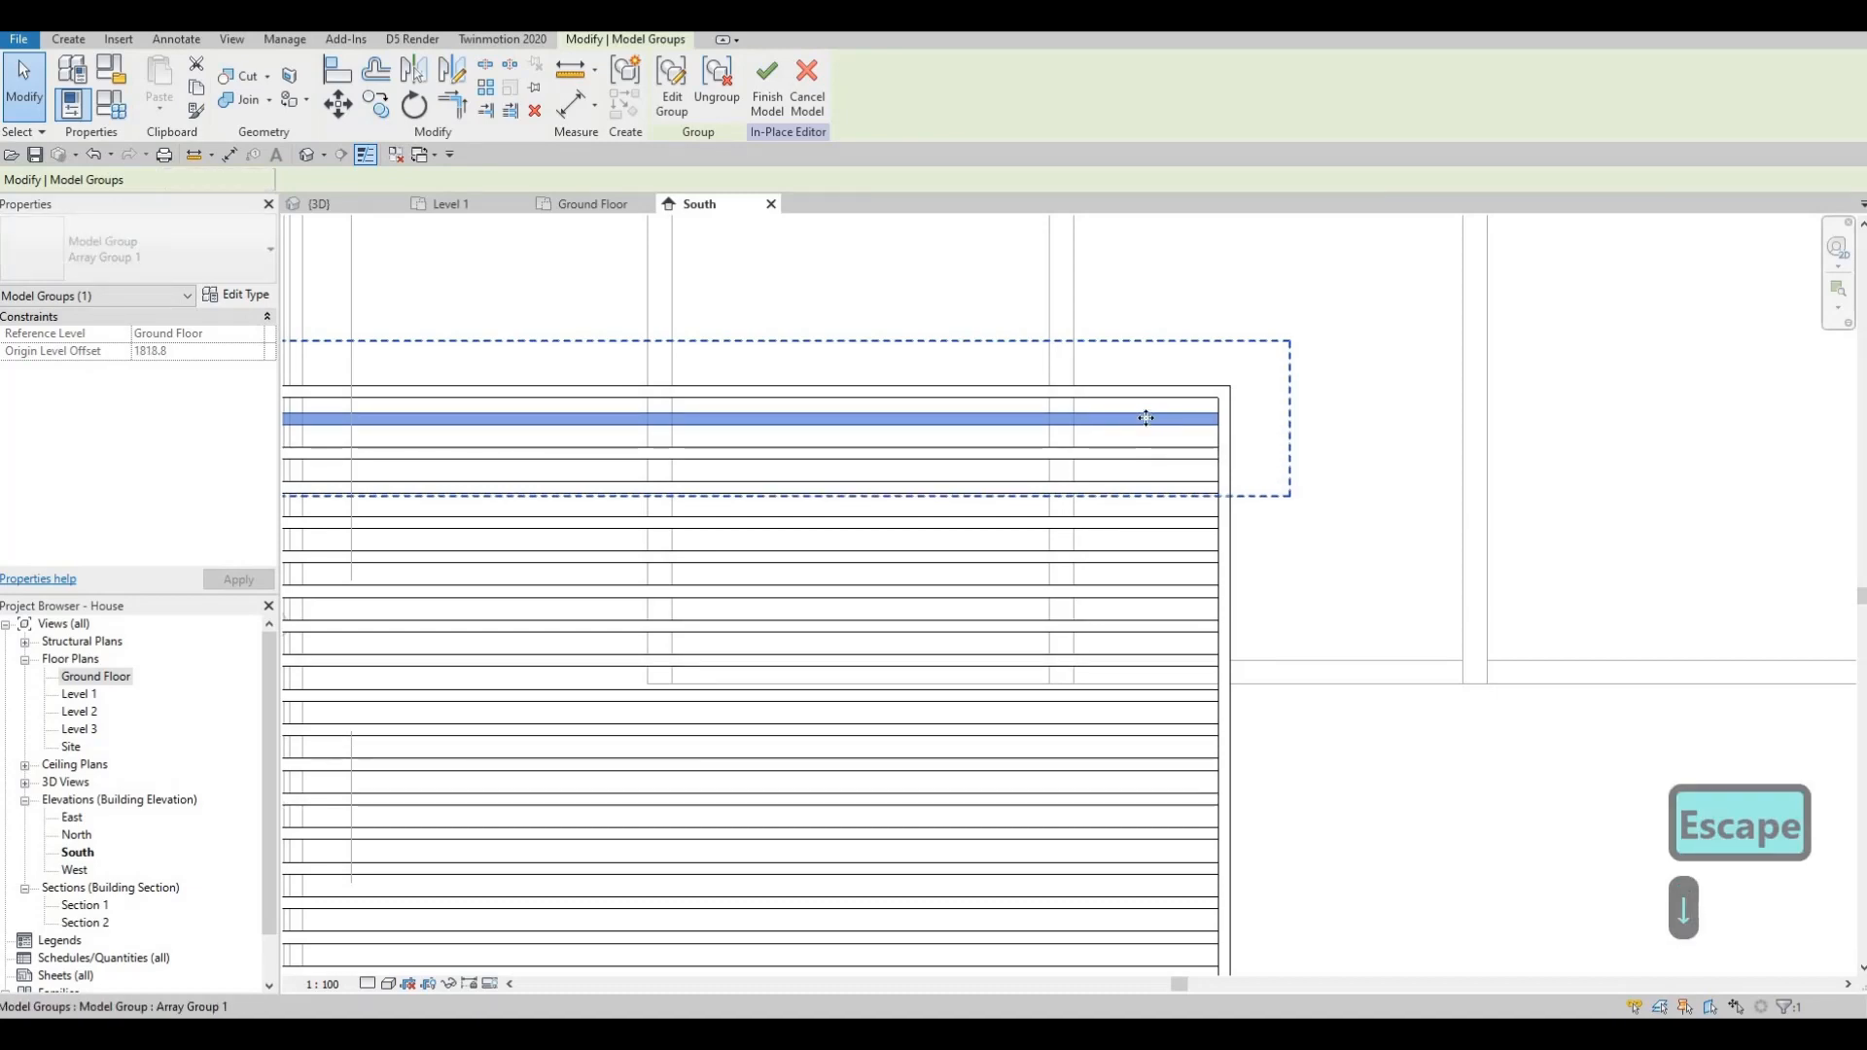
pyautogui.press('Up')
pyautogui.scroll(-4, 1142, 574)
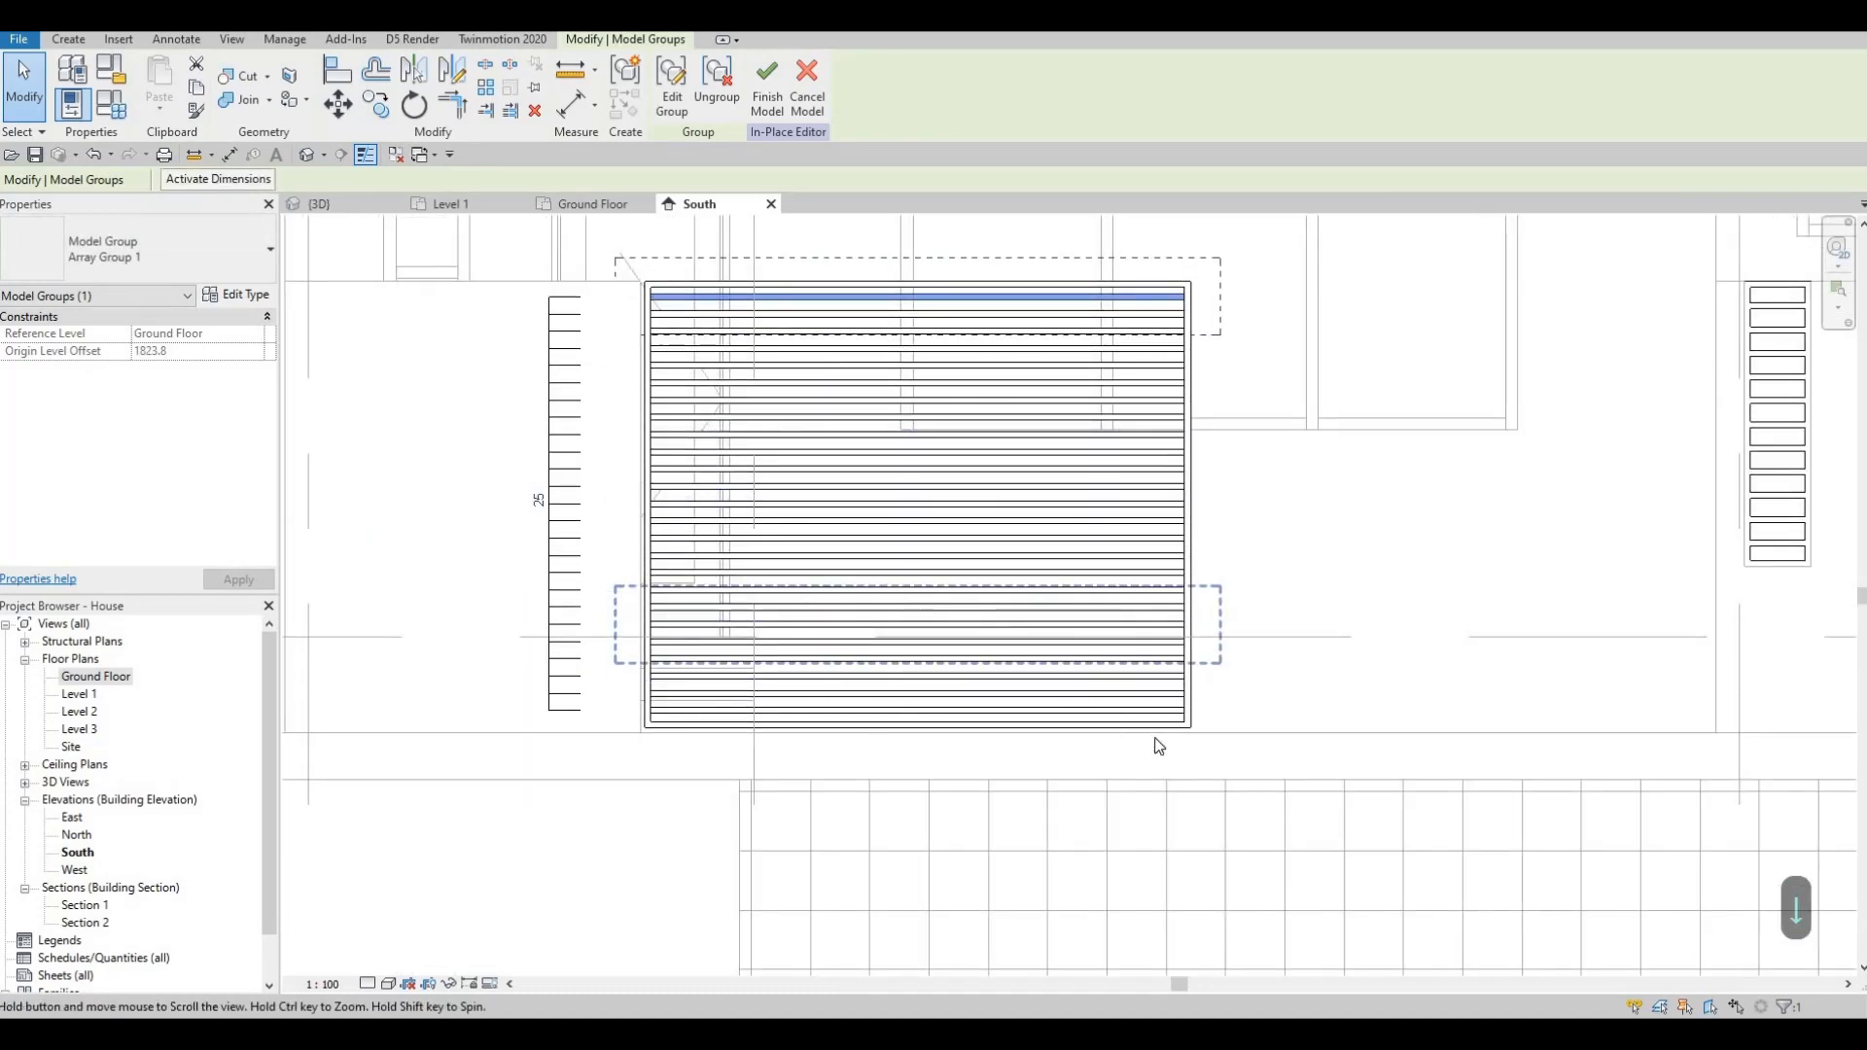
pyautogui.moveTo(1158, 741); pyautogui.dragTo(1169, 741, button='middle')
pyautogui.scroll(2, 1160, 286)
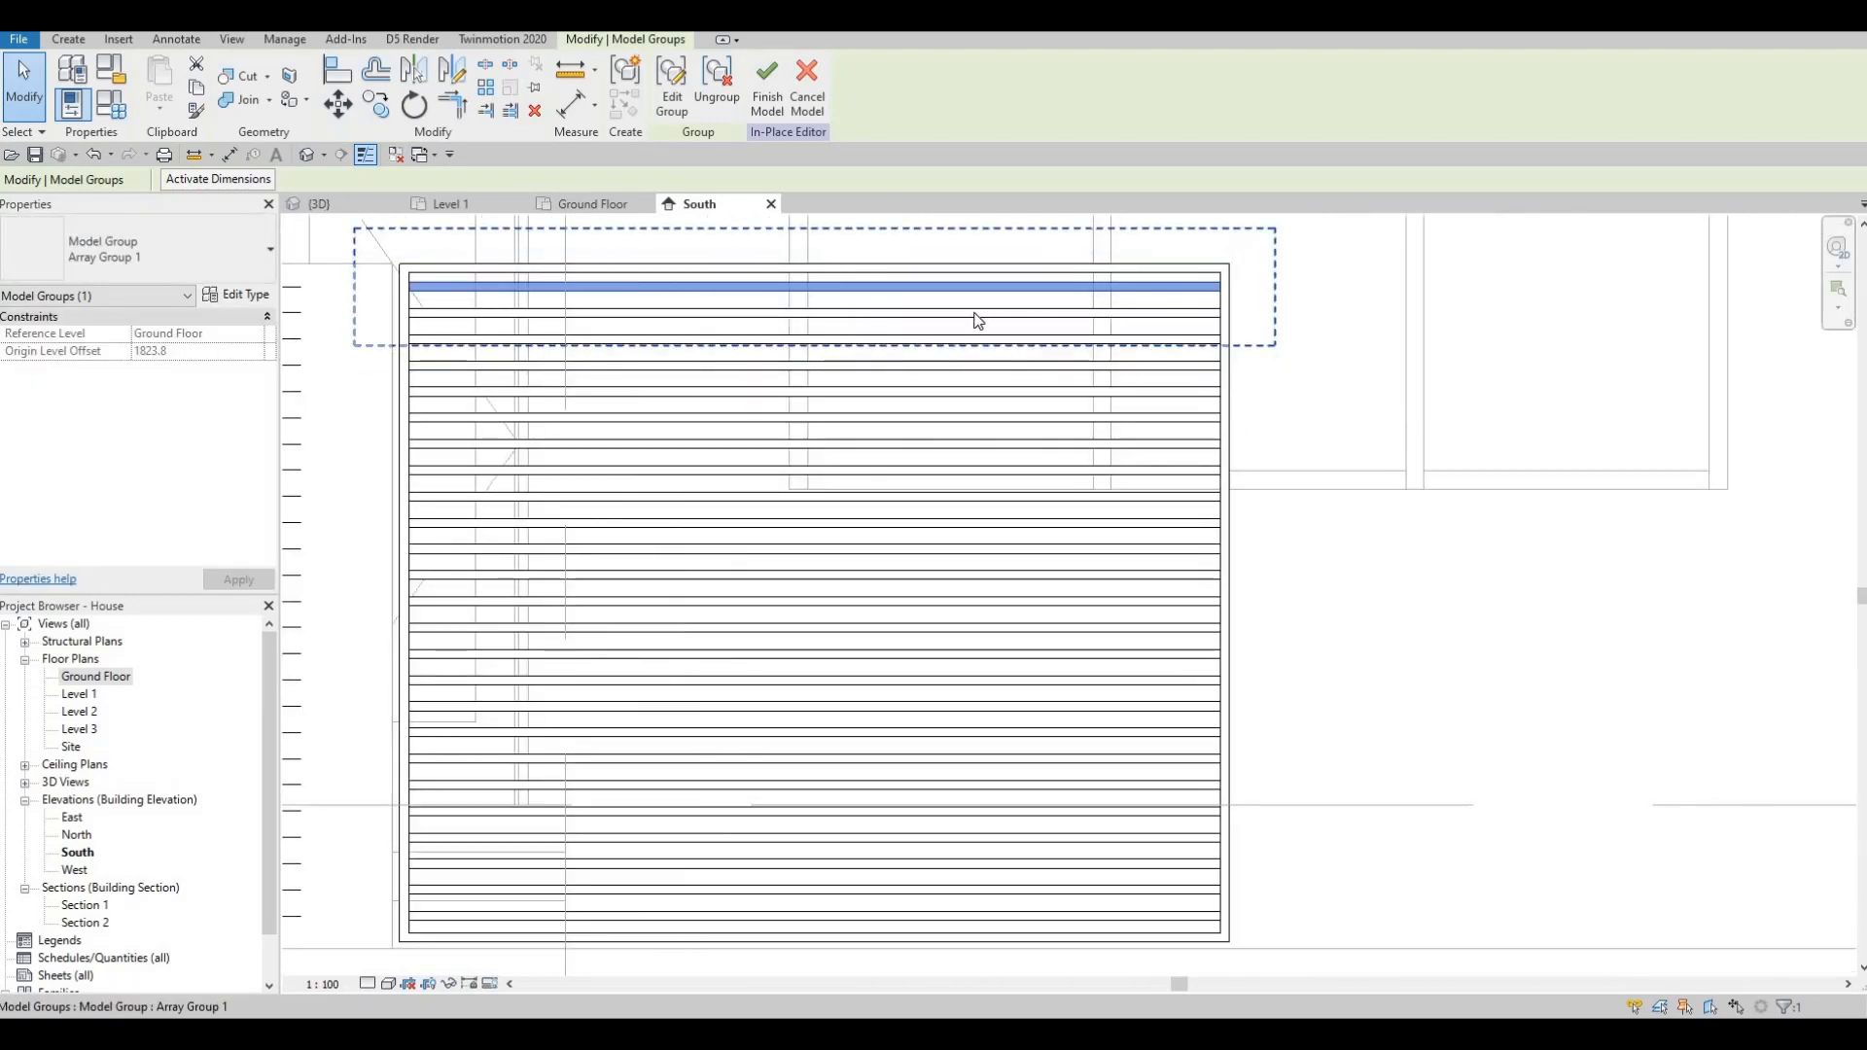
pyautogui.moveTo(573, 600); pyautogui.dragTo(787, 554, button='middle')
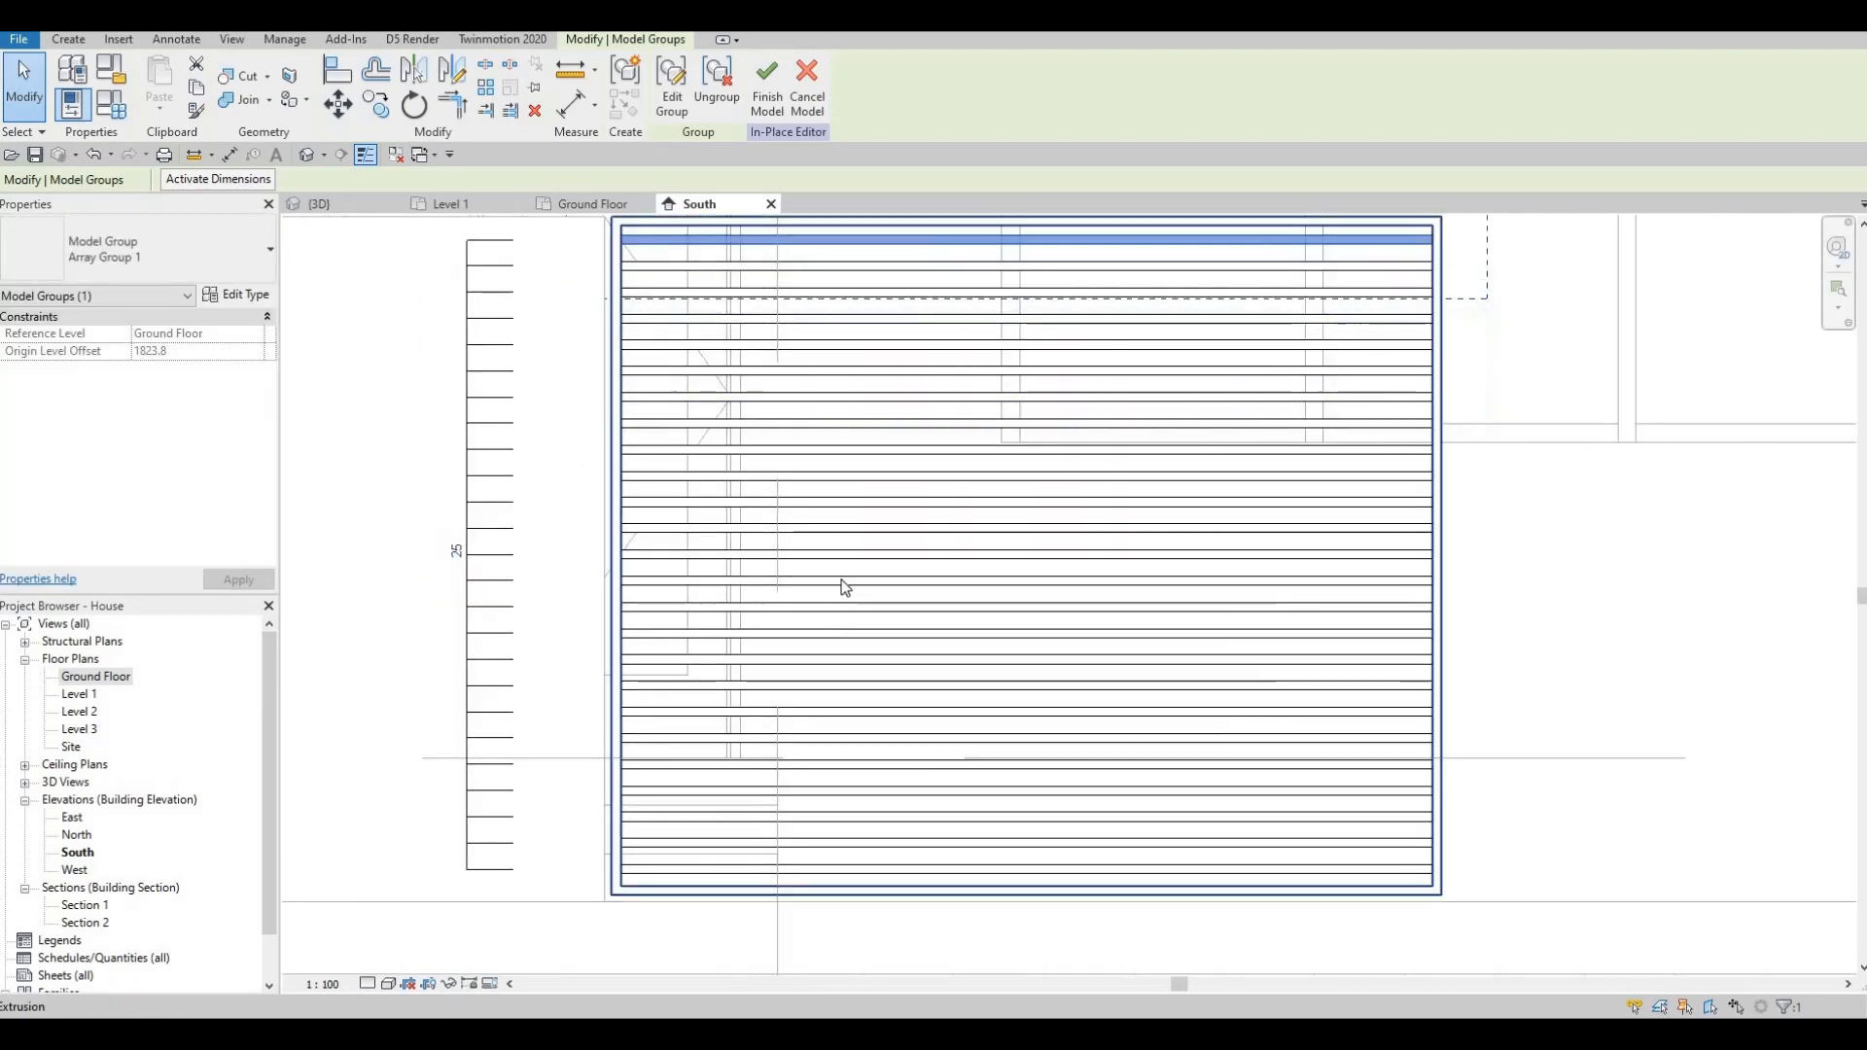
pyautogui.moveTo(1051, 631); pyautogui.dragTo(966, 572, button='middle')
pyautogui.scroll(-2, 967, 572)
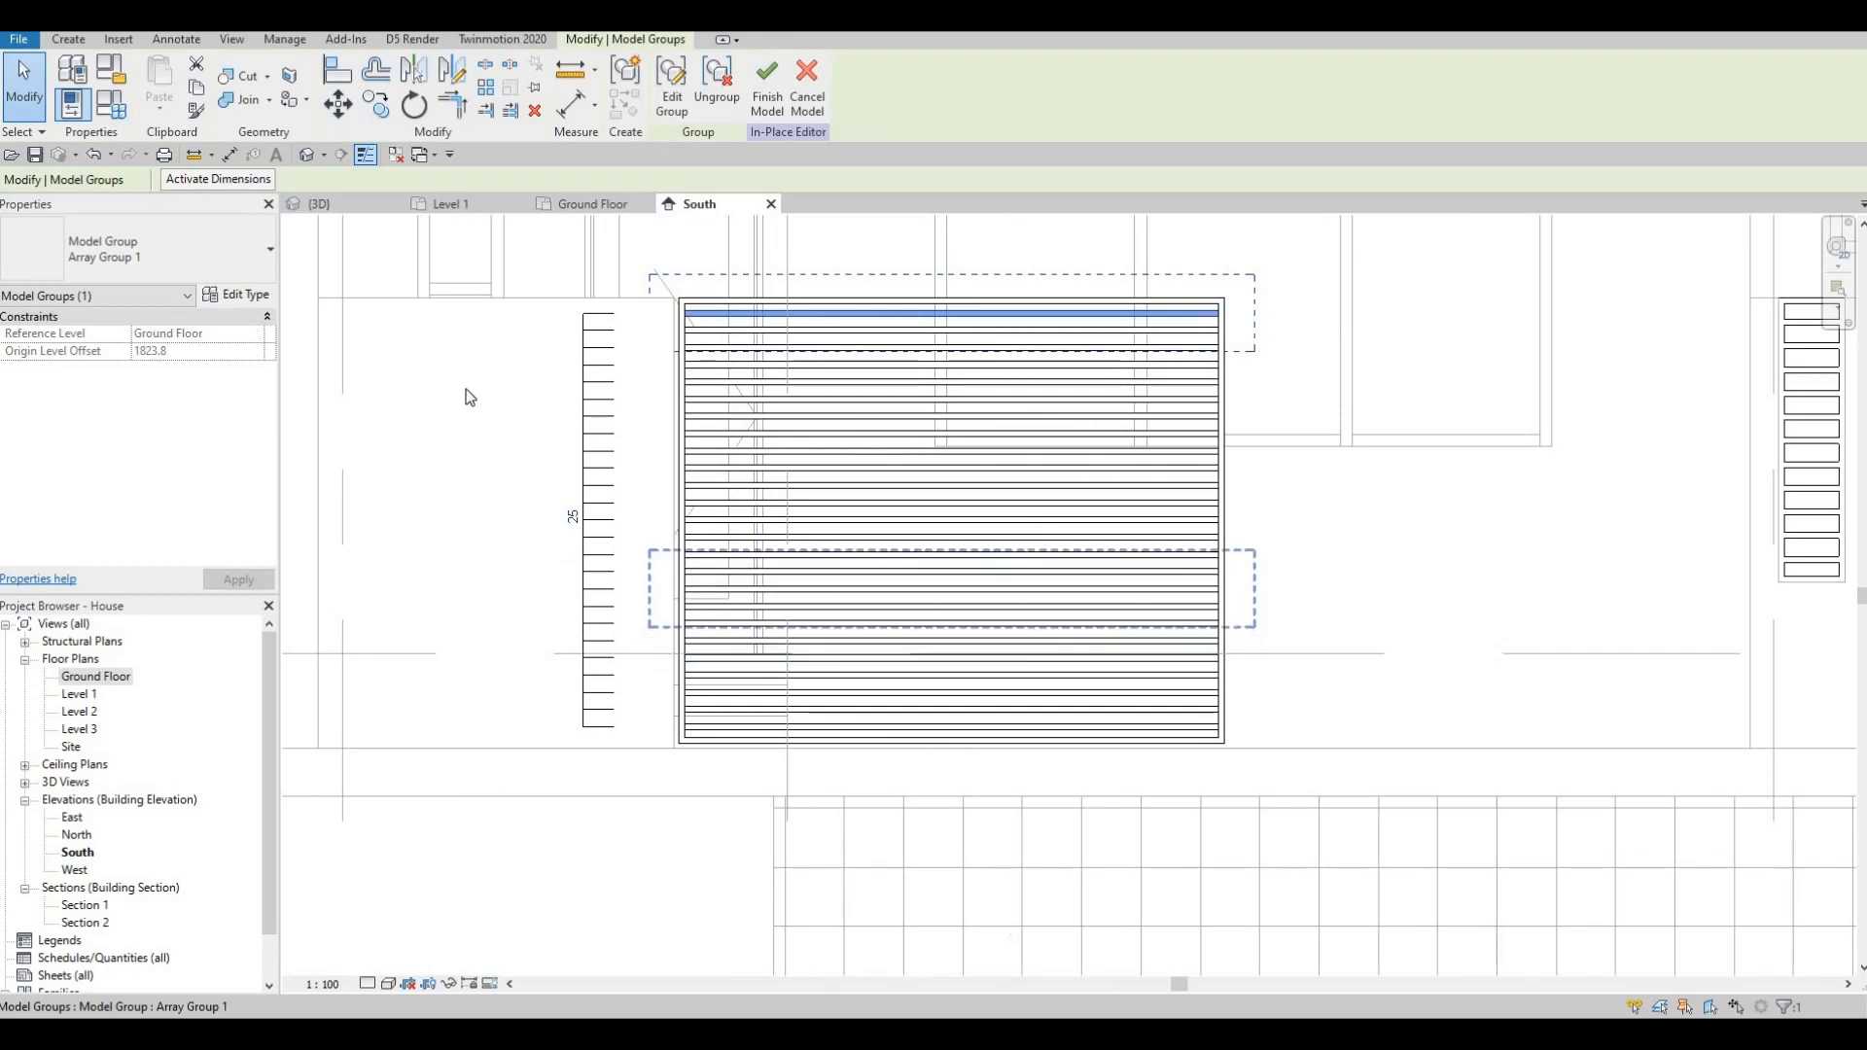
# - Finish the in-place slatted screen model and reopen it for in-place editing
pyautogui.click(784, 94)
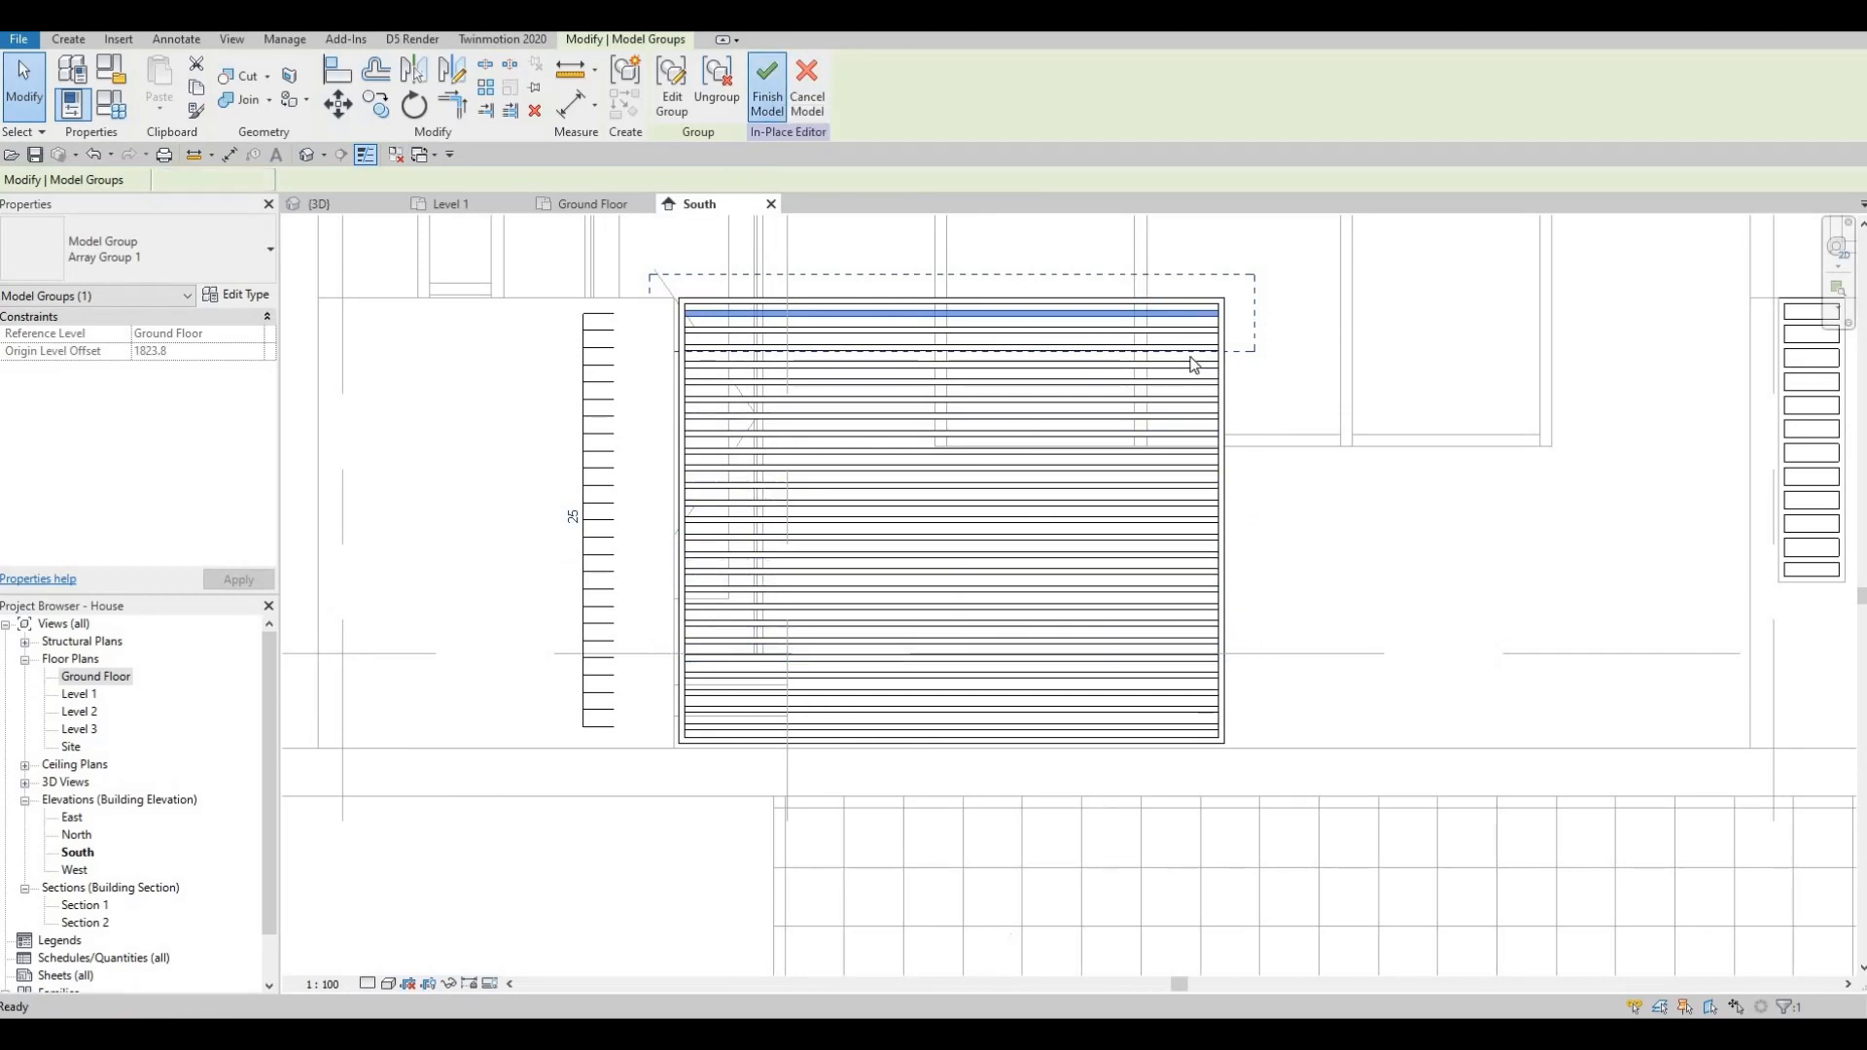
pyautogui.moveTo(1087, 426); pyautogui.dragTo(864, 396, button='middle')
pyautogui.scroll(-2, 865, 394)
pyautogui.press('Escape')
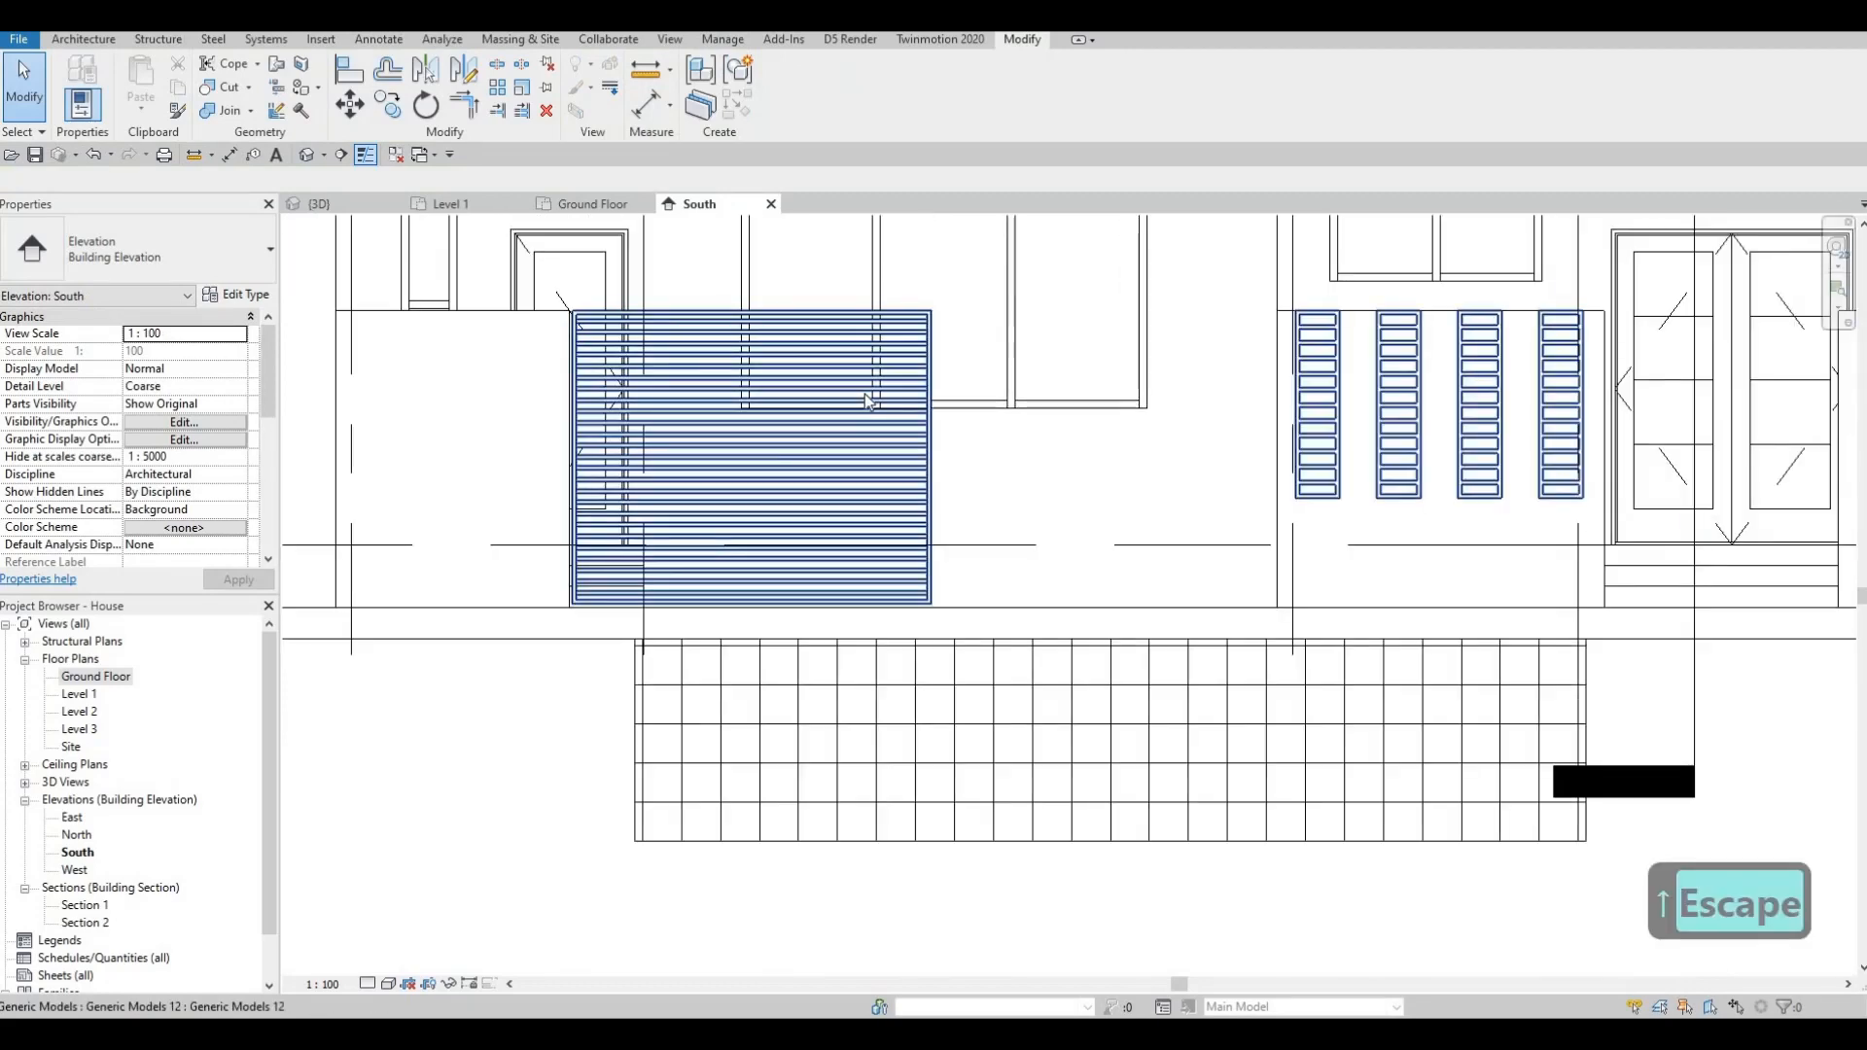
pyautogui.click(865, 393)
pyautogui.click(787, 117)
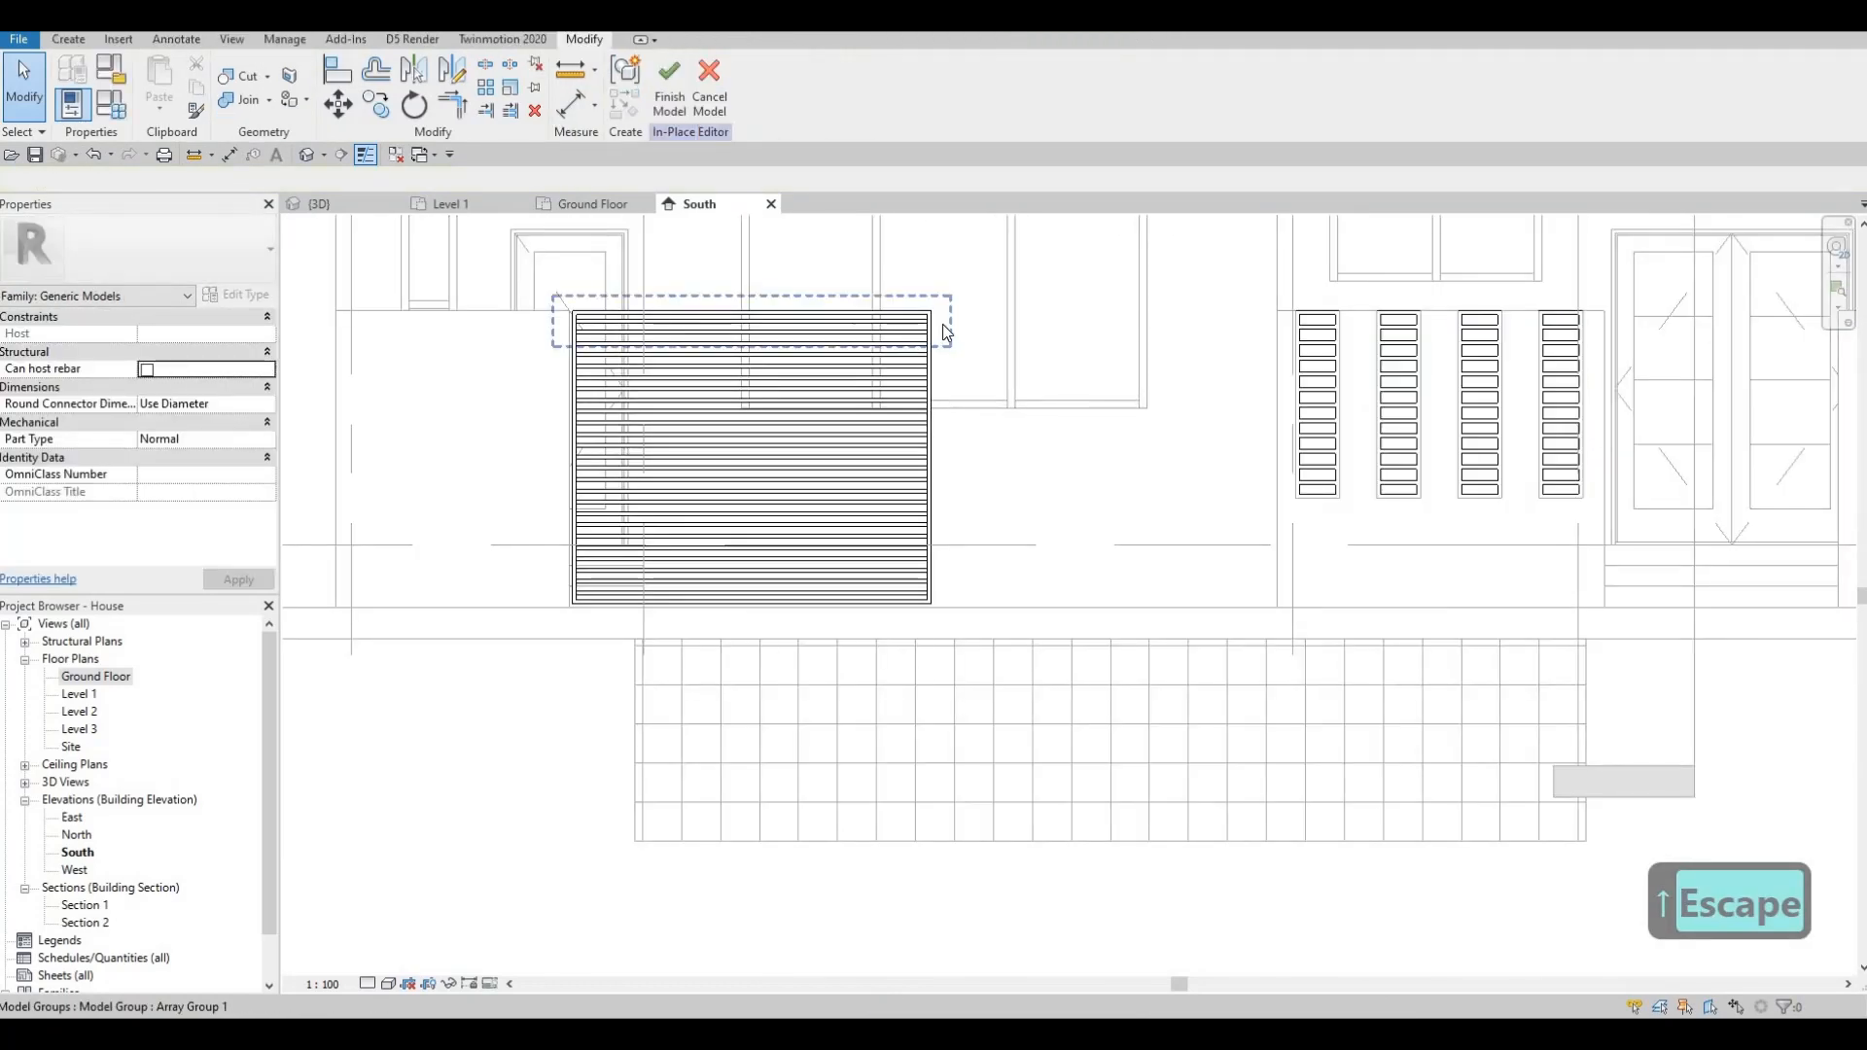
# - Copy the frame and all its slats from the frame's upper-left corner to just beyond the original's right side
pyautogui.click(867, 354)
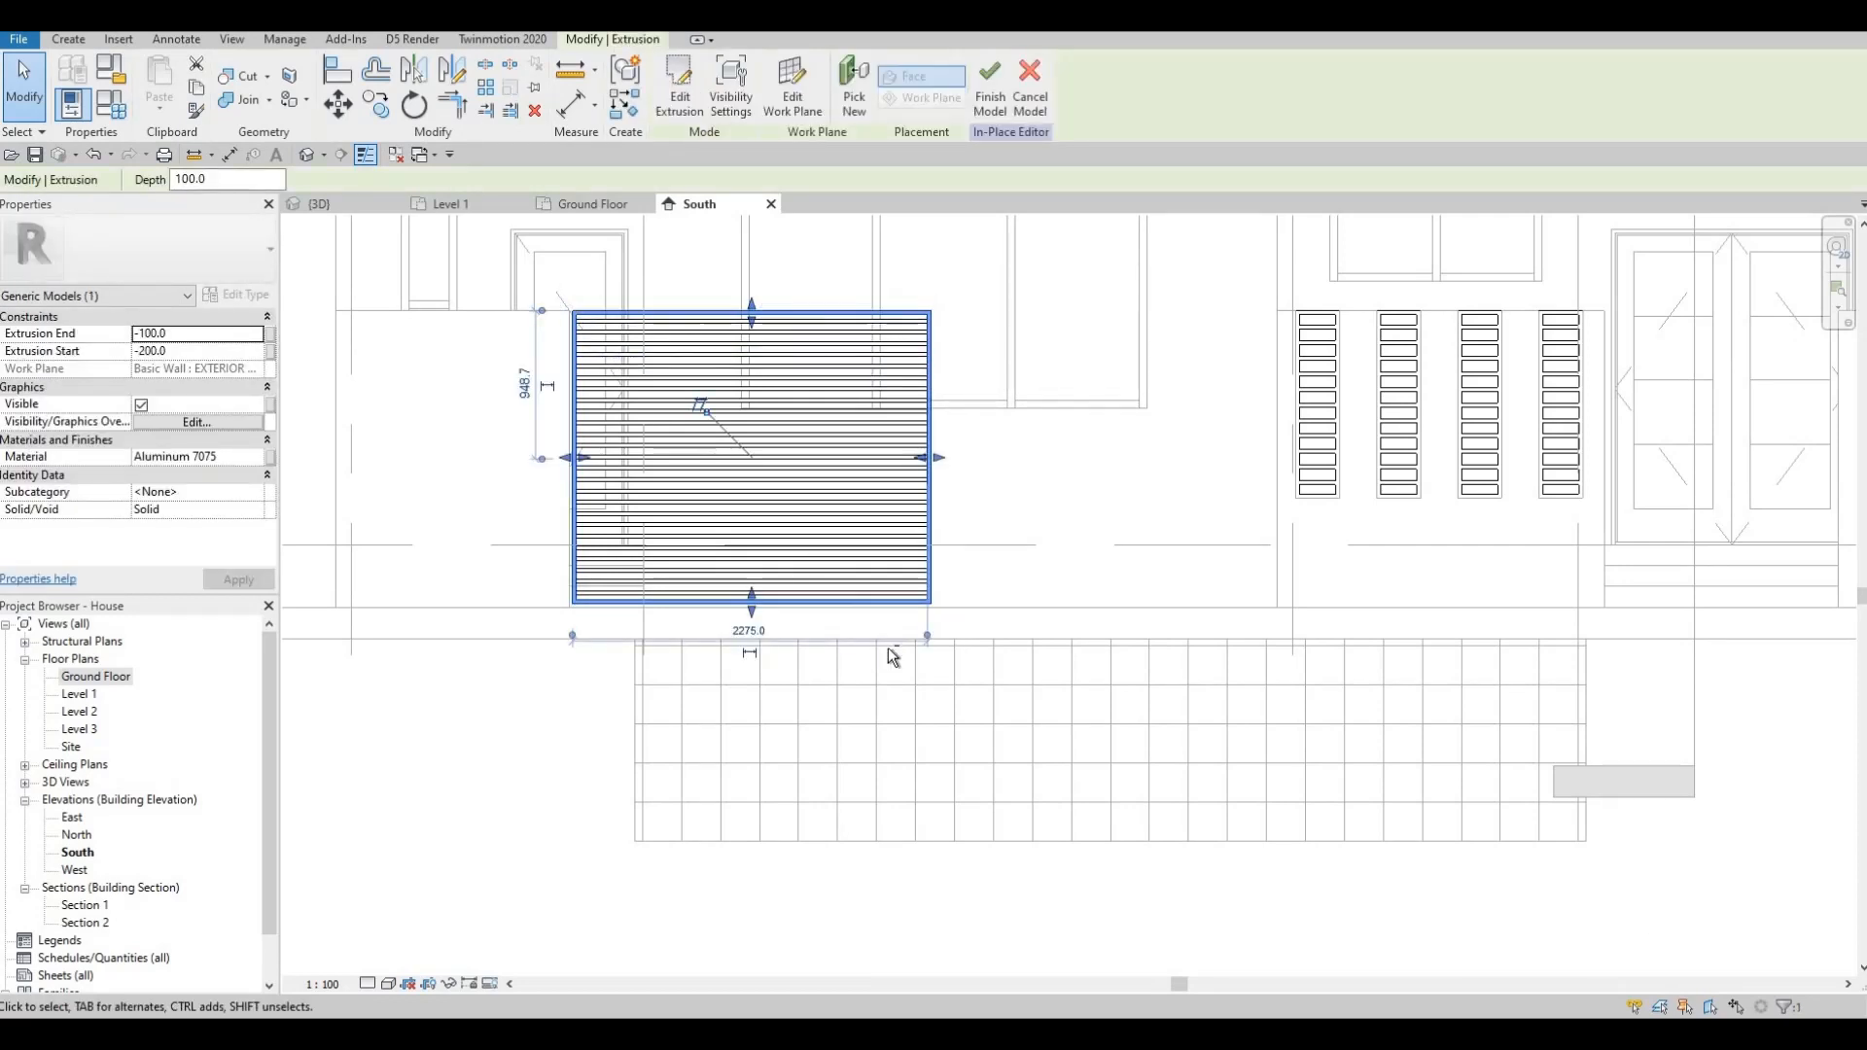
pyautogui.keyDown('ctrl'); pyautogui.moveTo(889, 650); pyautogui.dragTo(963, 685); pyautogui.keyUp('ctrl')
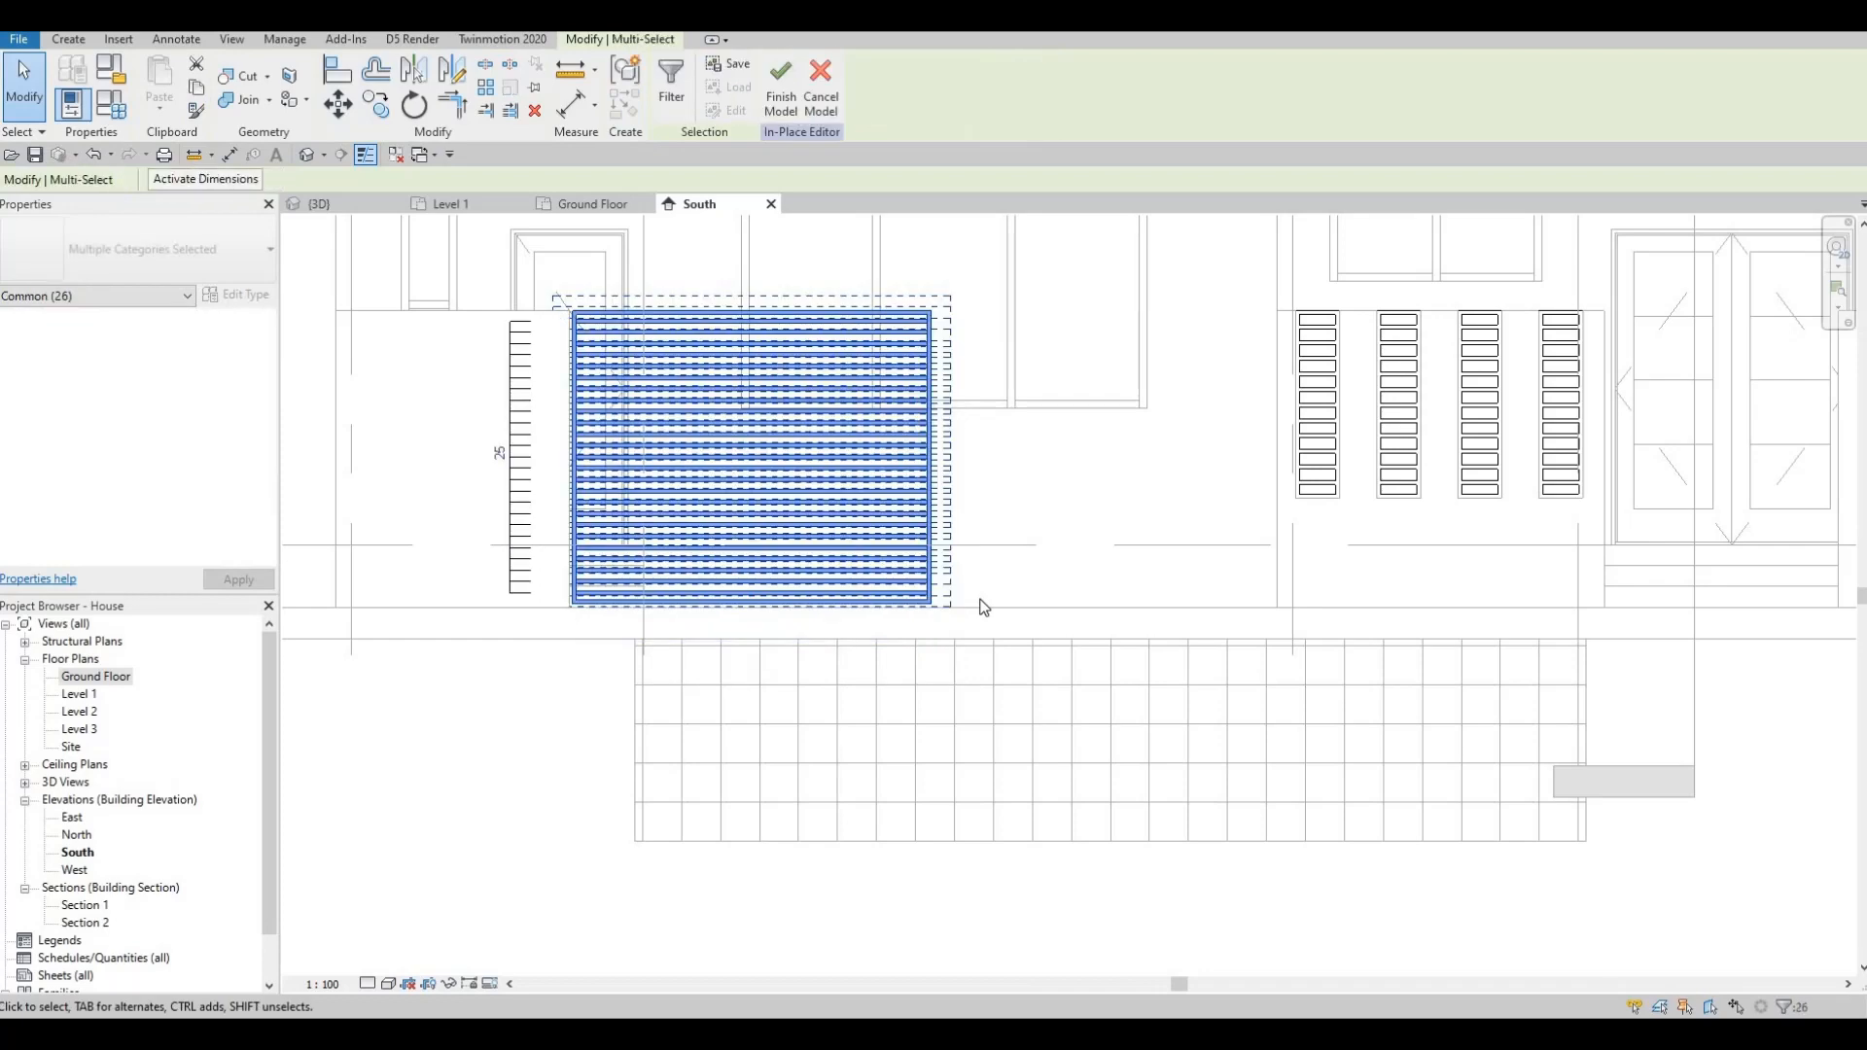
pyautogui.press('c')
pyautogui.press('o')
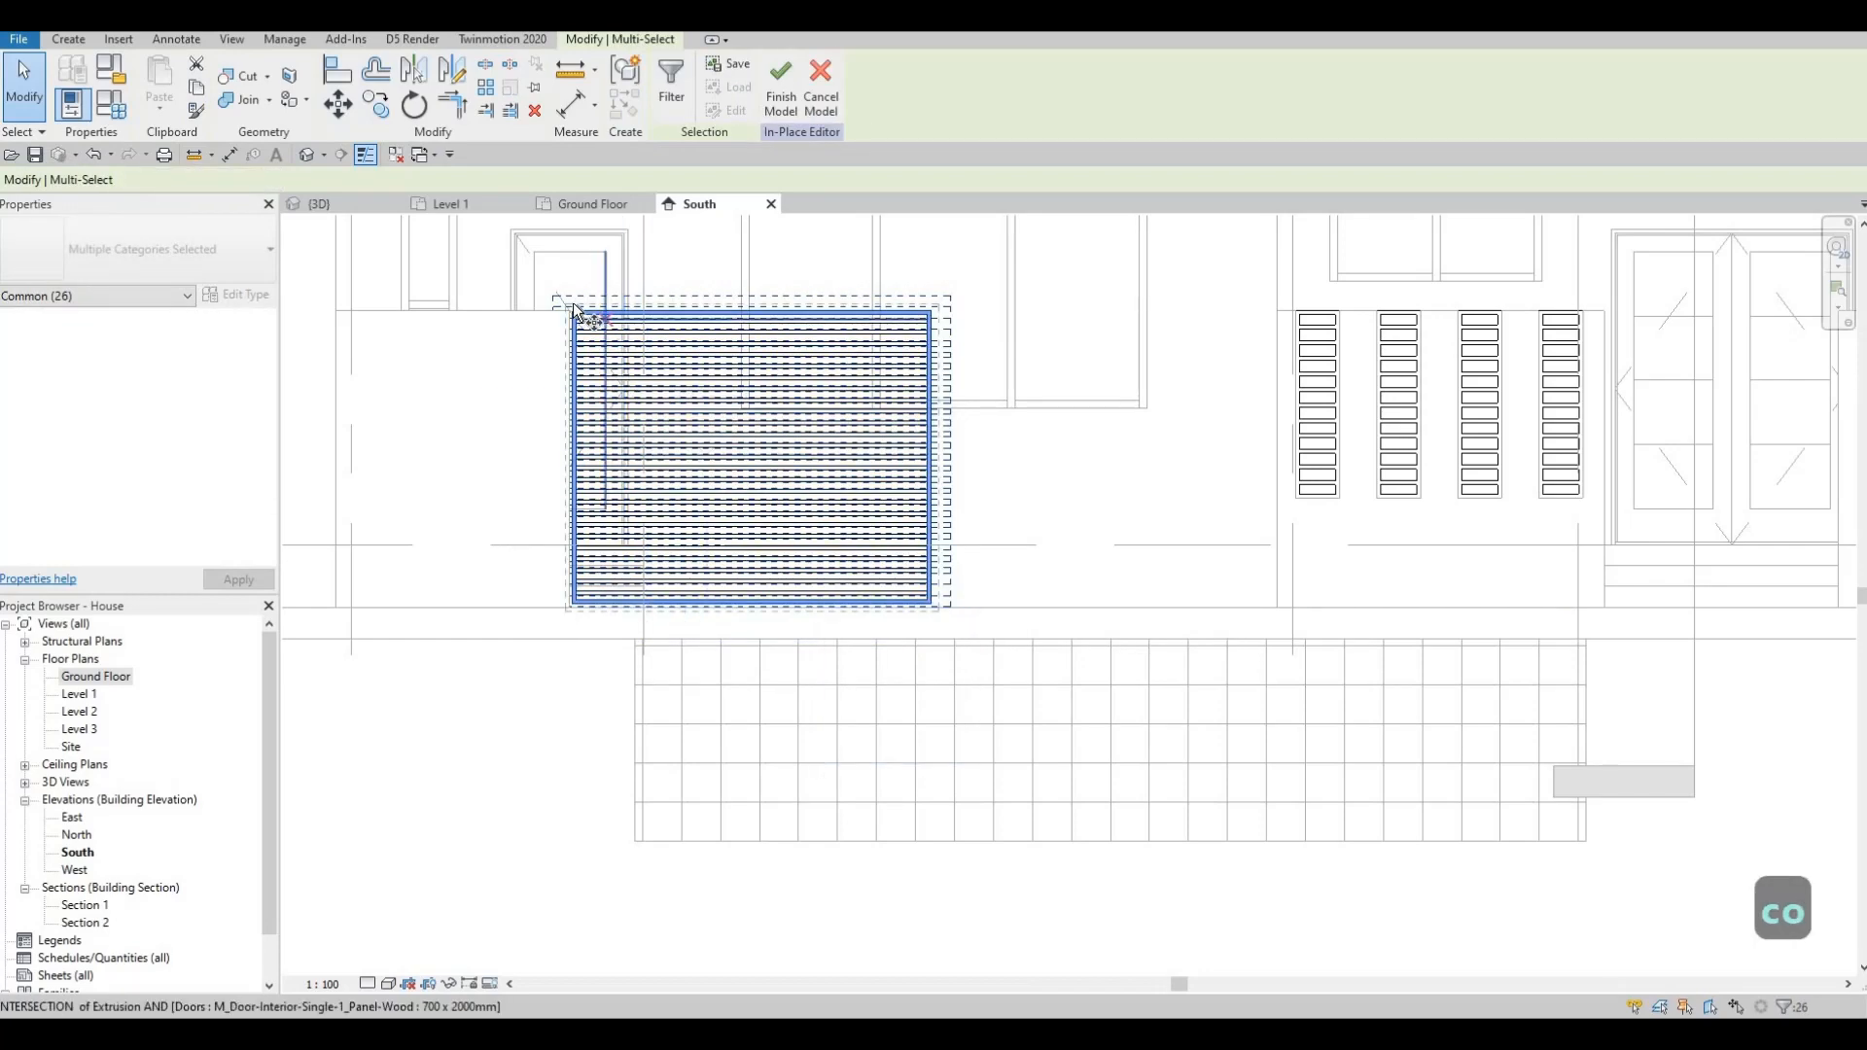
pyautogui.scroll(2, 574, 312)
pyautogui.click(574, 313)
pyautogui.scroll(2, 573, 312)
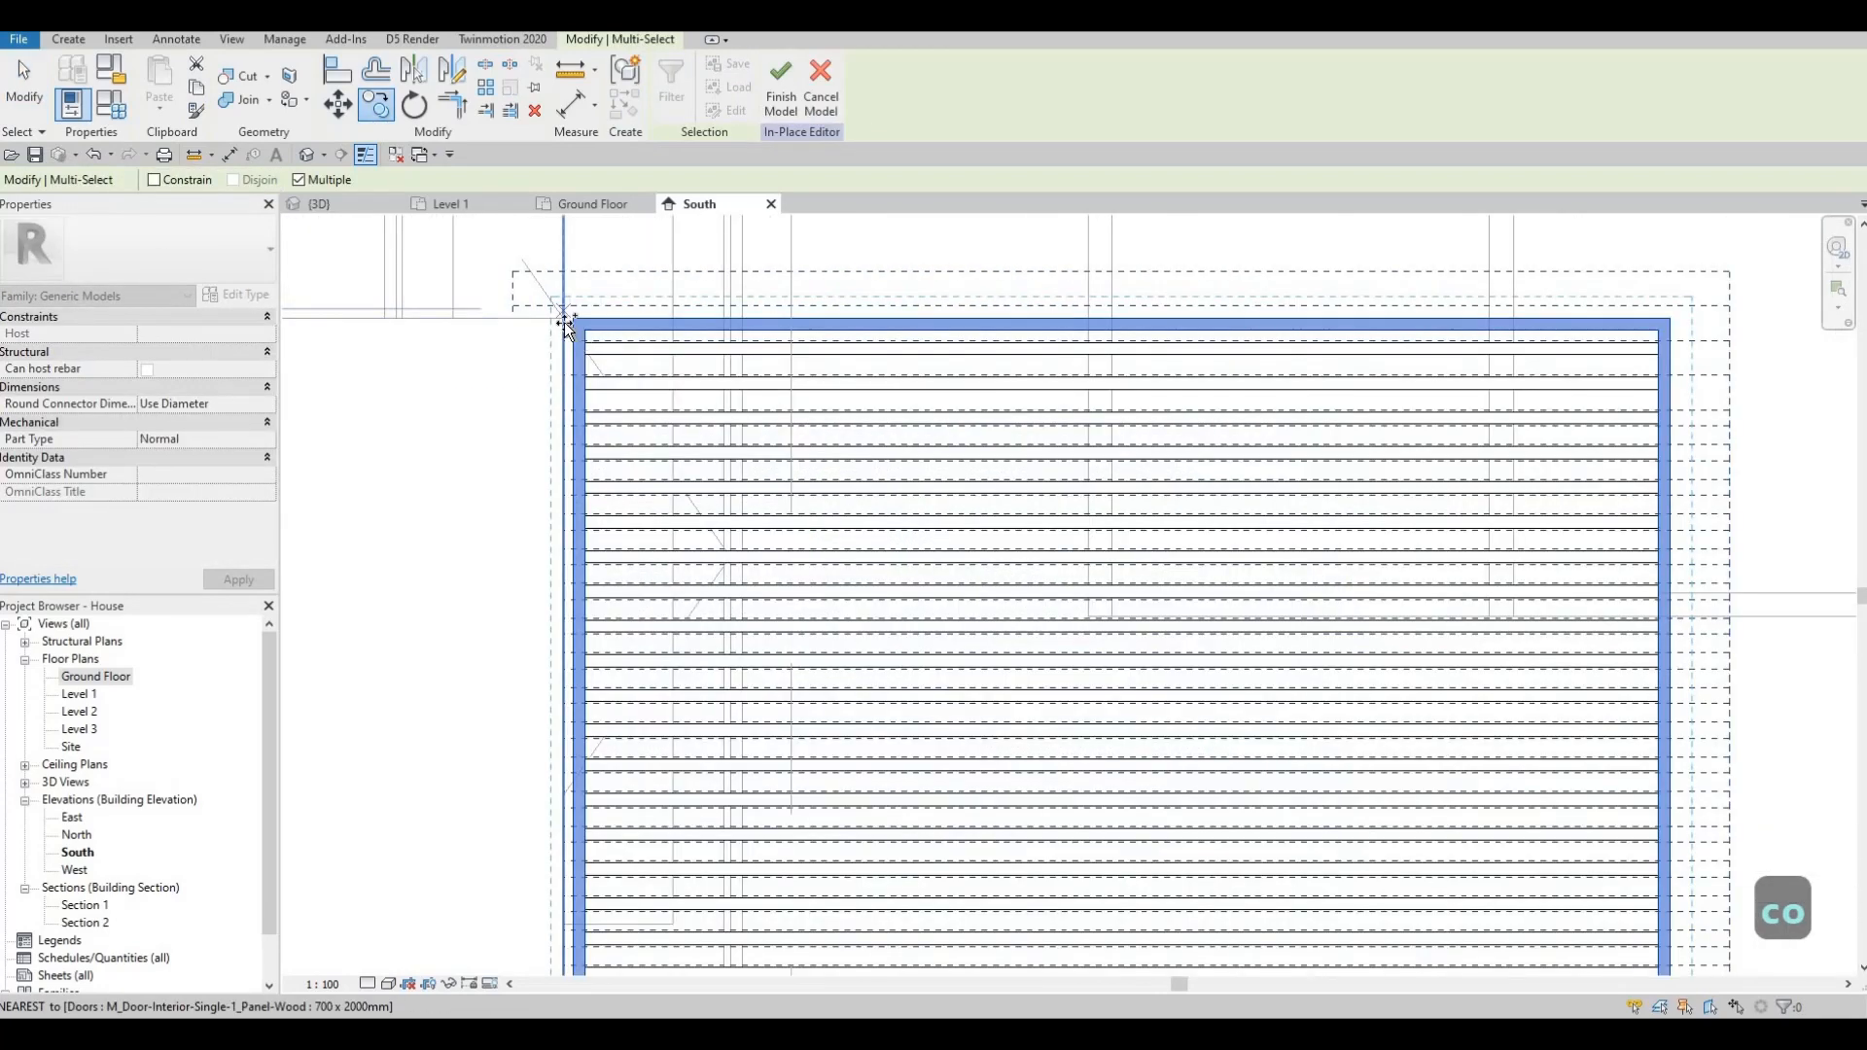
pyautogui.scroll(-4, 471, 409)
pyautogui.scroll(4, 867, 383)
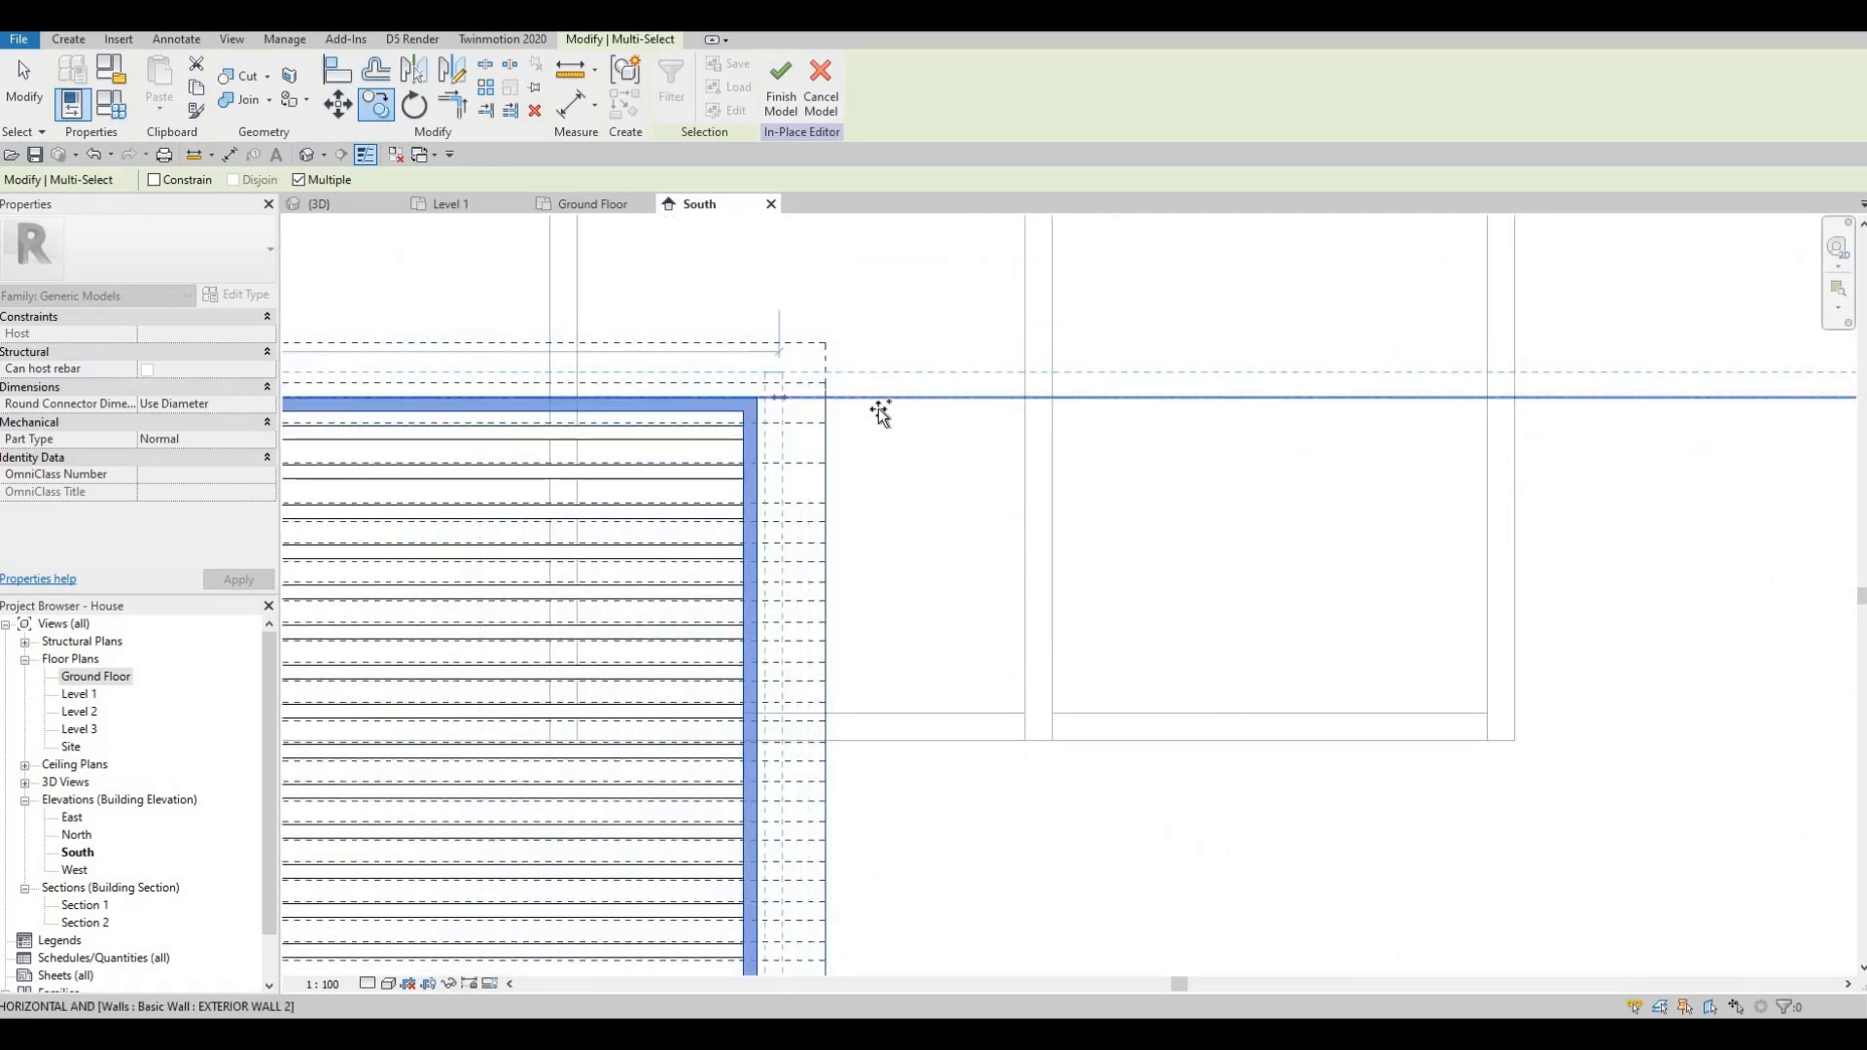
pyautogui.scroll(-3, 1009, 388)
pyautogui.scroll(3, 997, 404)
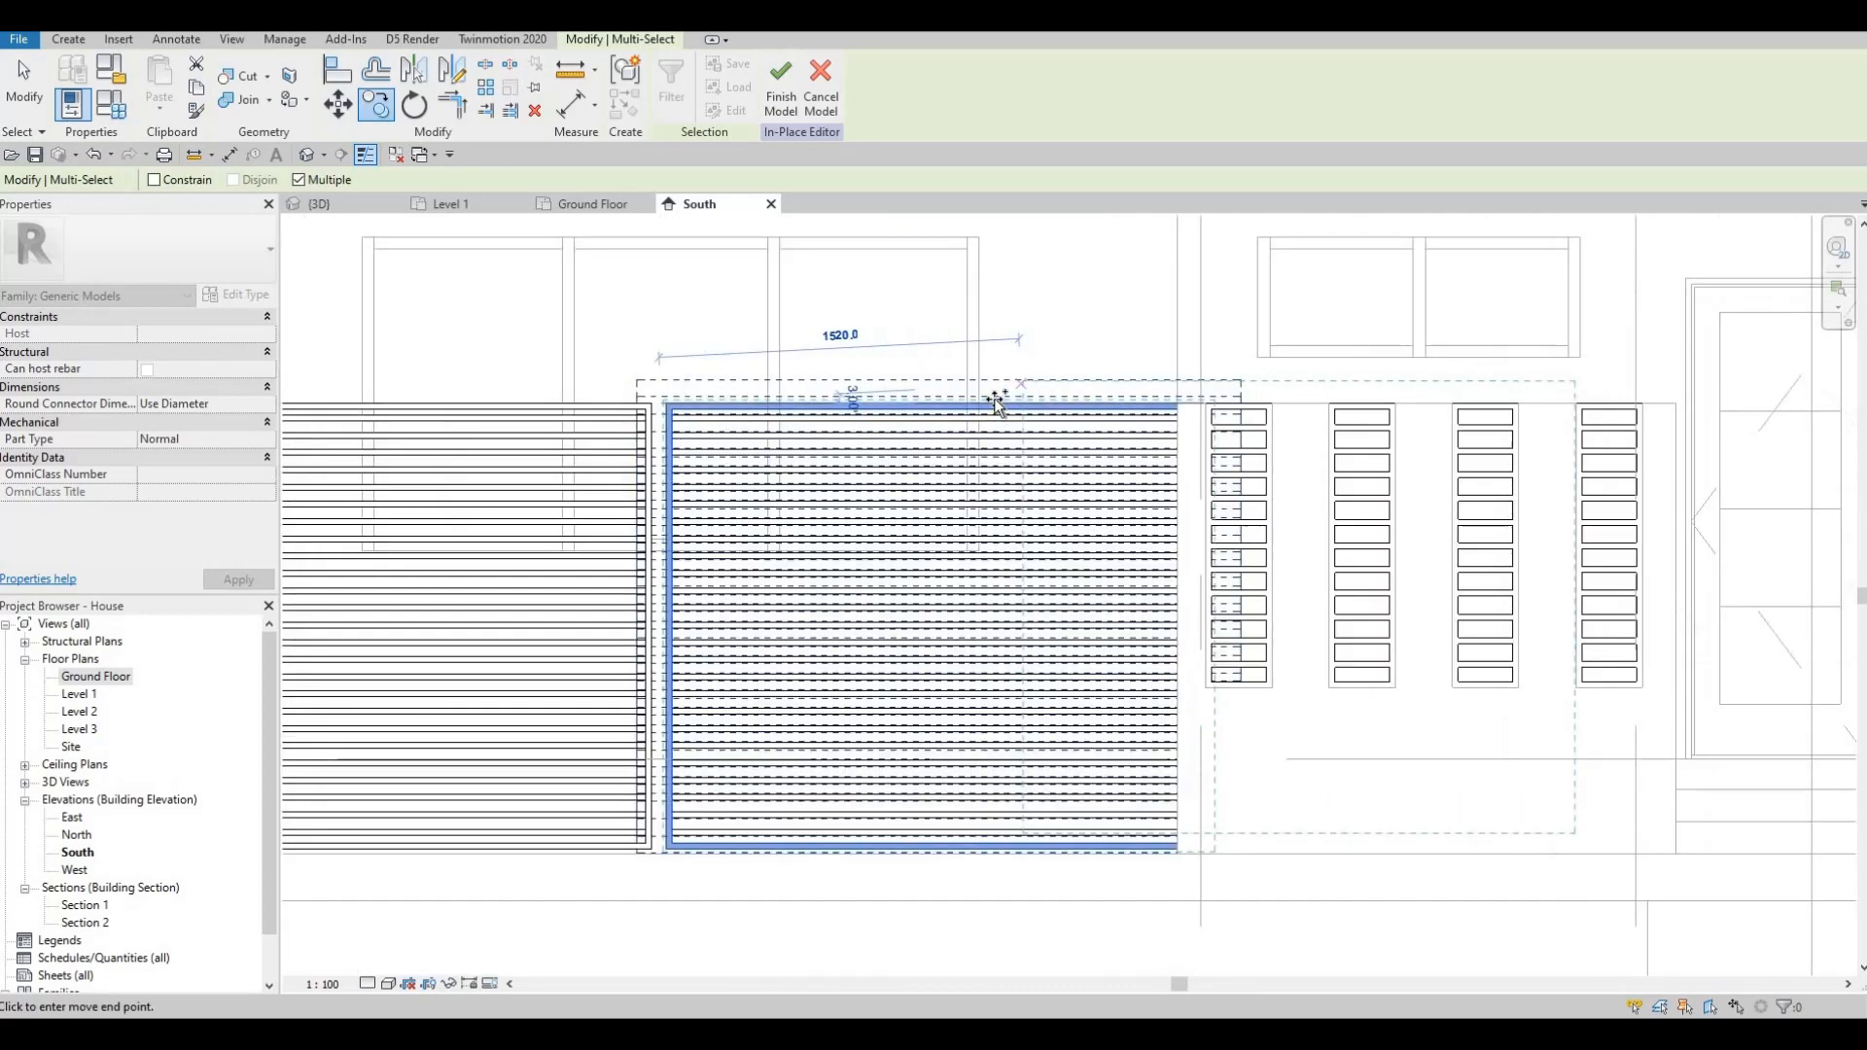
pyautogui.press('Escape')
# - Nudge the copied slatted screen leftward until its frame sits against the original screen's frame
pyautogui.press('Left')
pyautogui.press('Left')
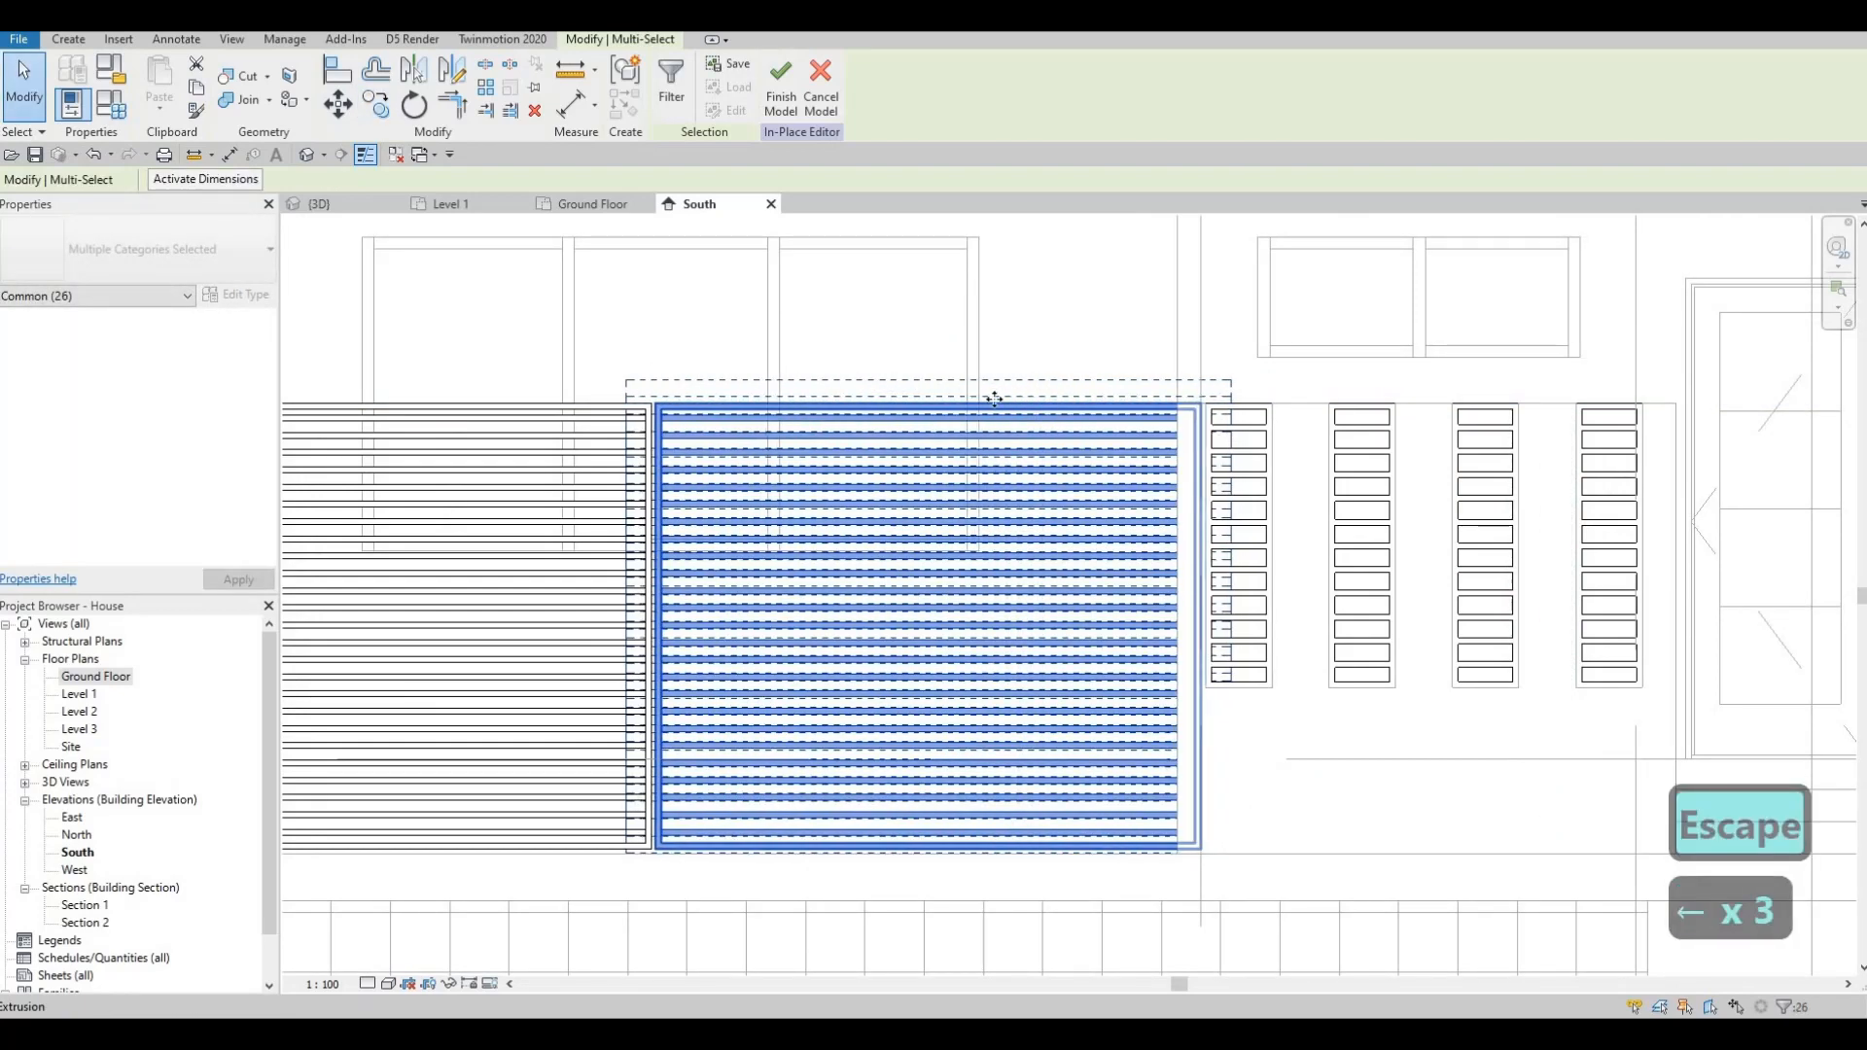
pyautogui.press('Right')
pyautogui.press('Left')
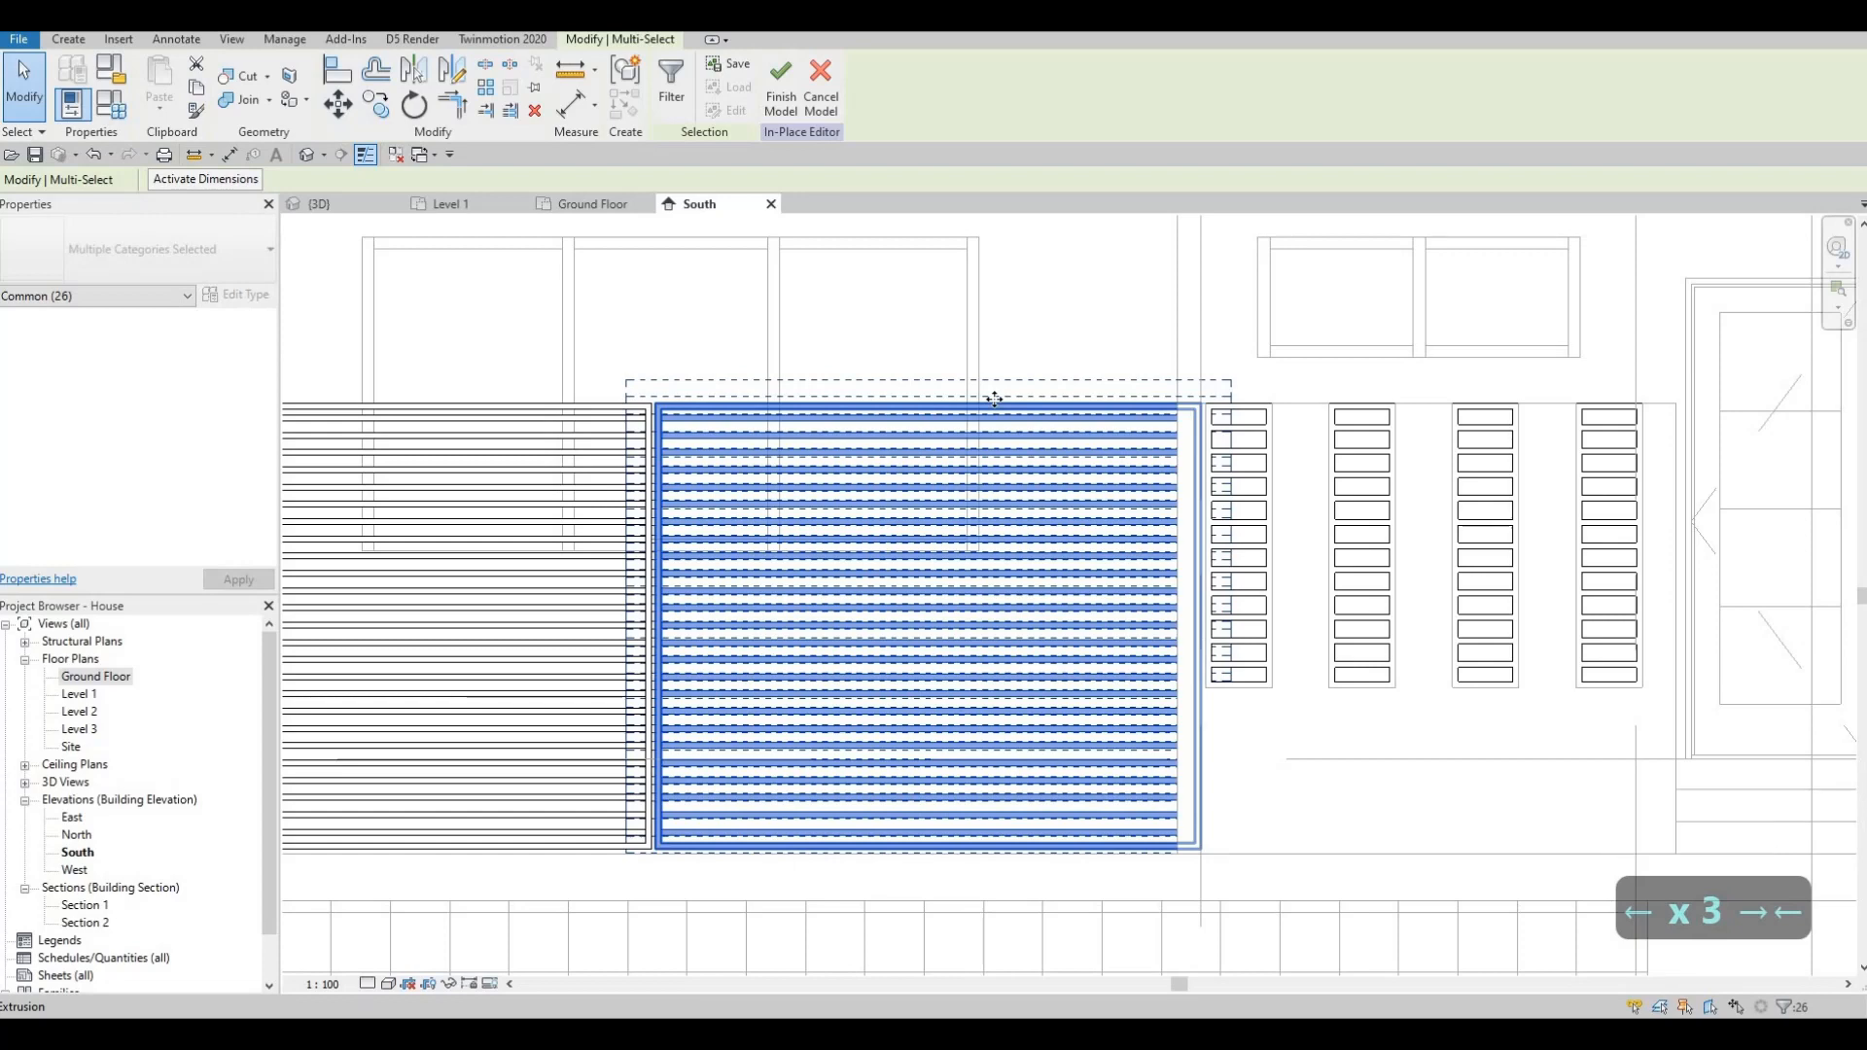
pyautogui.scroll(5, 1213, 414)
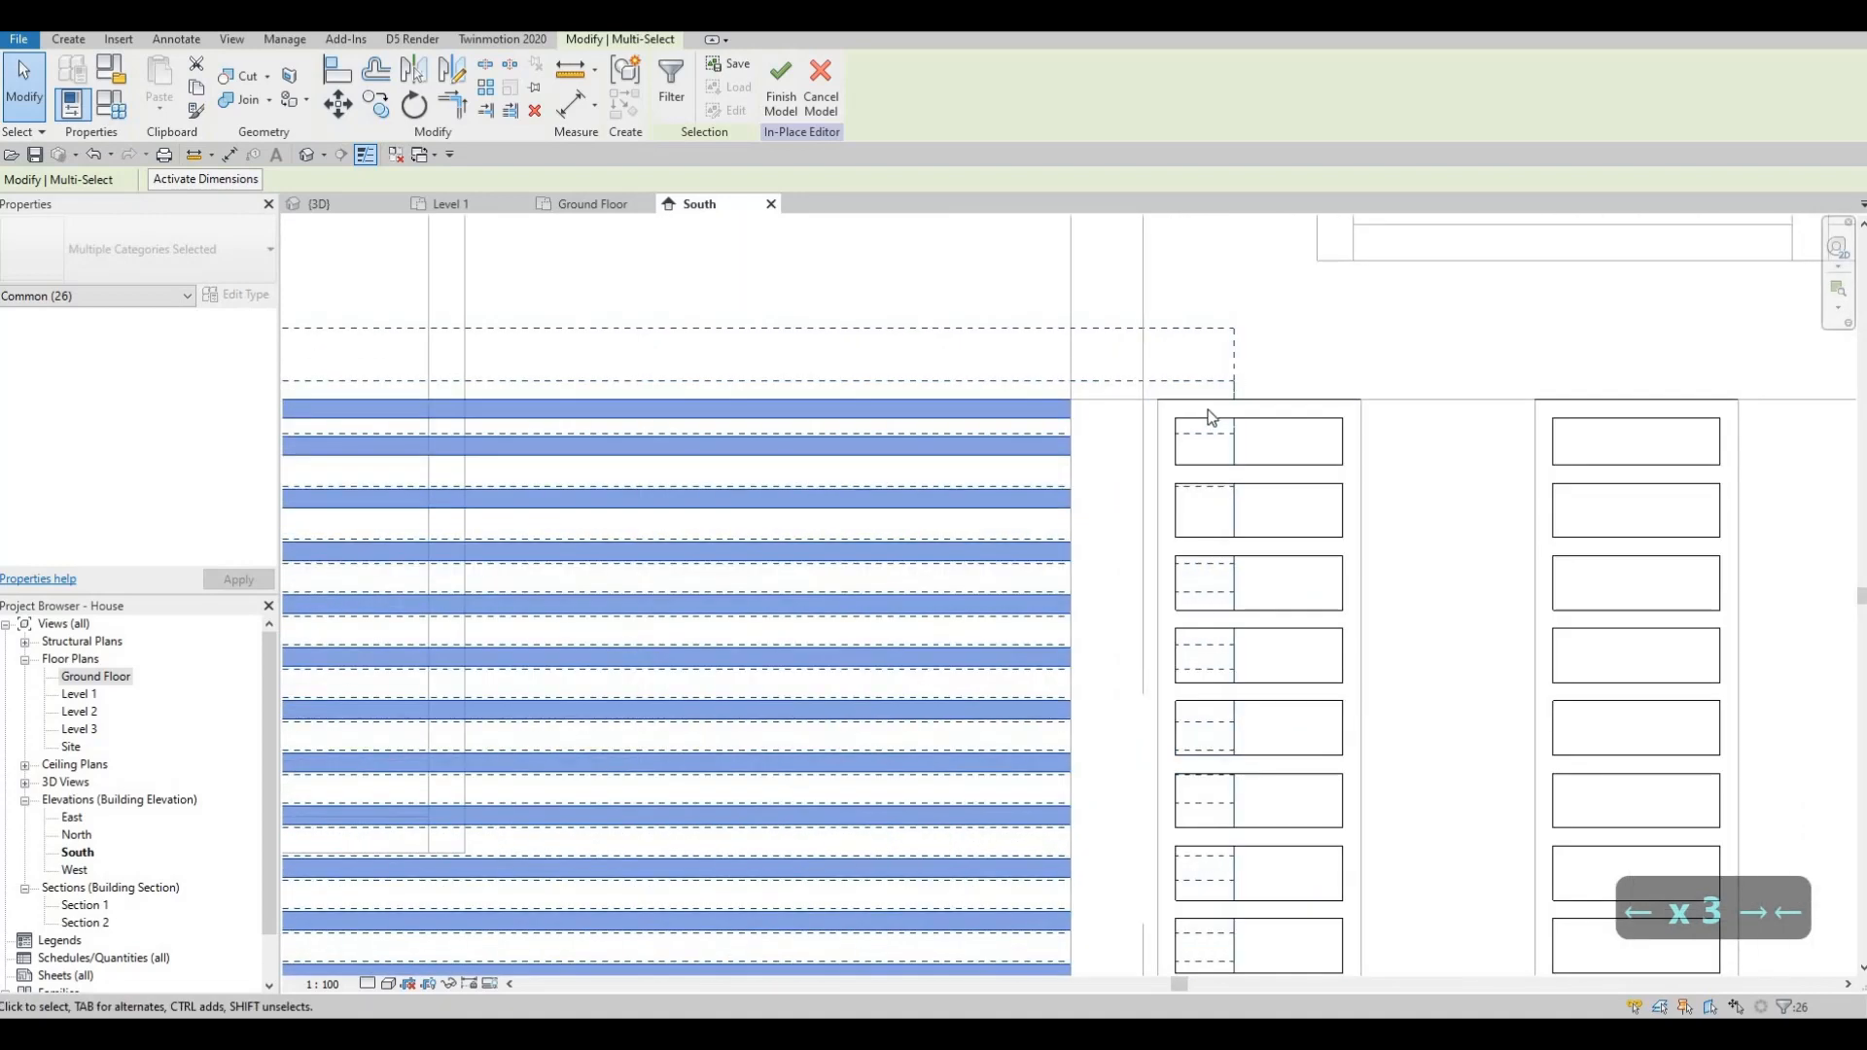
pyautogui.press('Left')
pyautogui.press('Left')
pyautogui.press('Left')
pyautogui.press('Left')
pyautogui.press('Left')
pyautogui.press('Left')
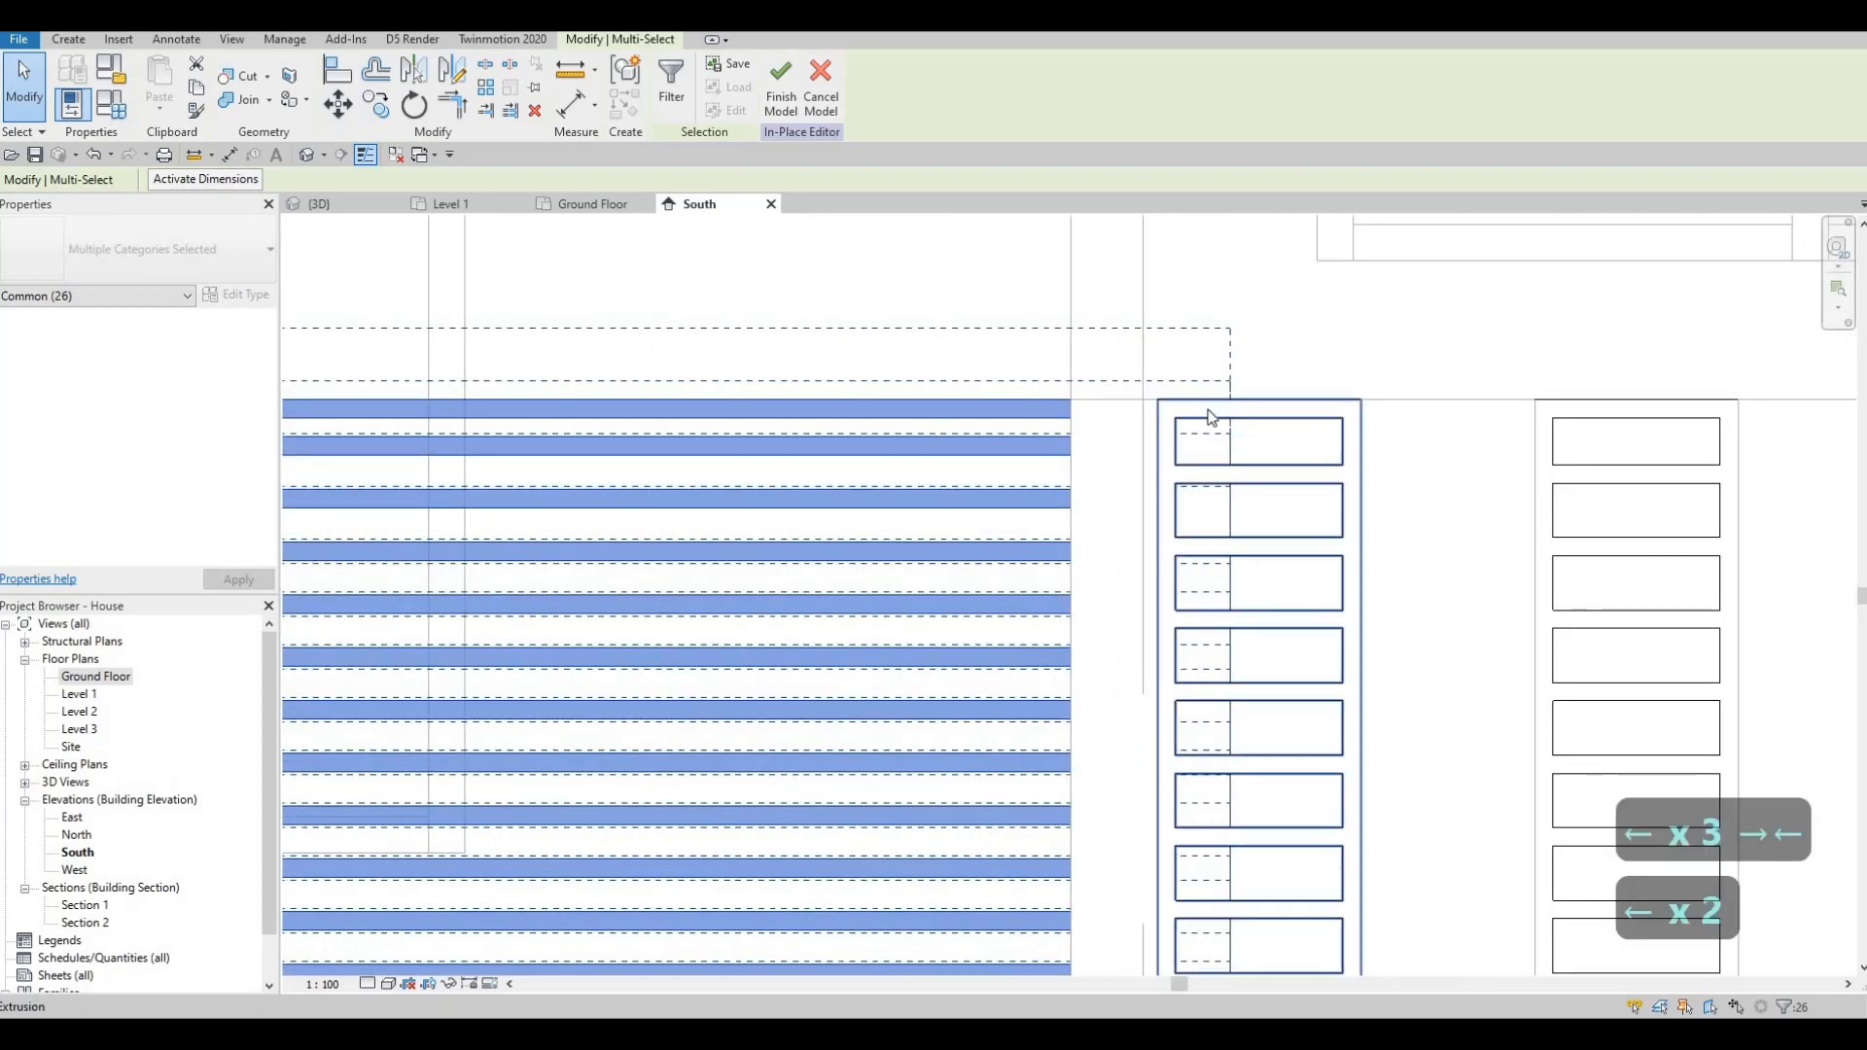
pyautogui.press('Left')
pyautogui.press('Left')
pyautogui.press('Left')
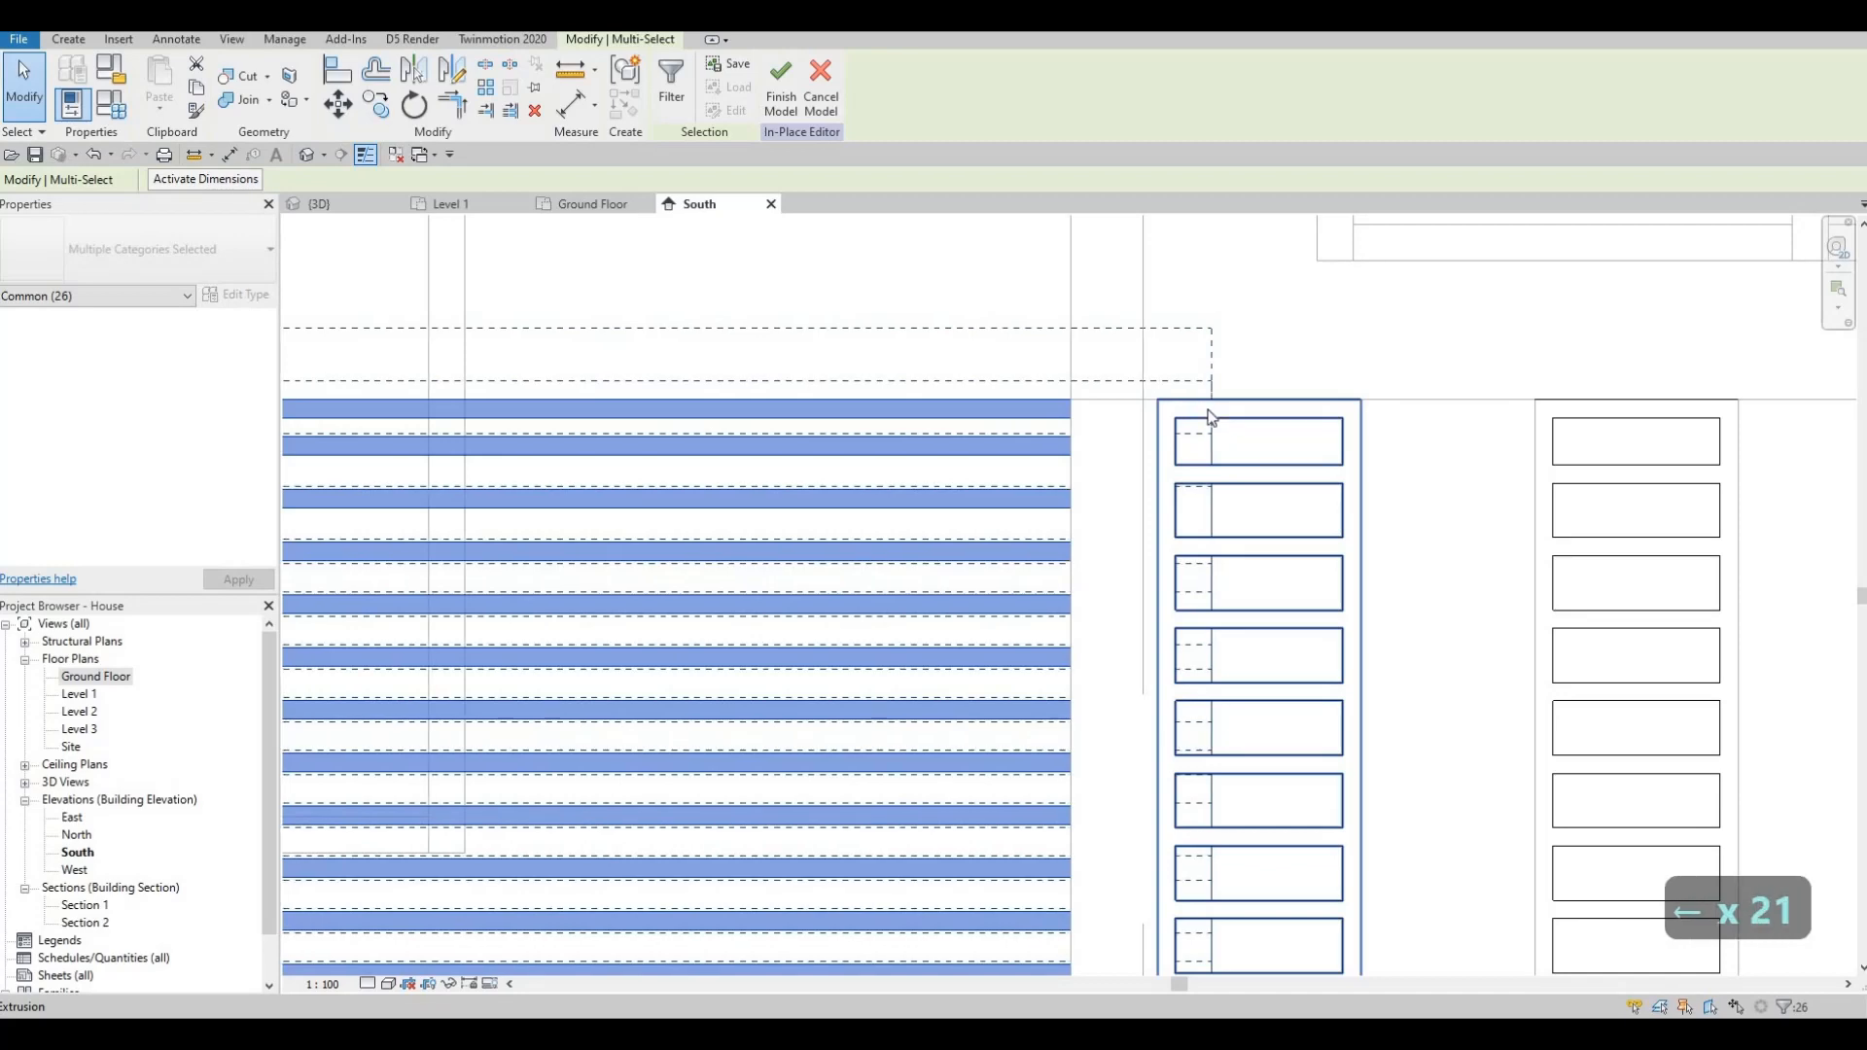
pyautogui.press('Left')
pyautogui.press('Left')
pyautogui.press('Left')
pyautogui.press('Left')
pyautogui.press('Left')
pyautogui.scroll(-2, 1183, 420)
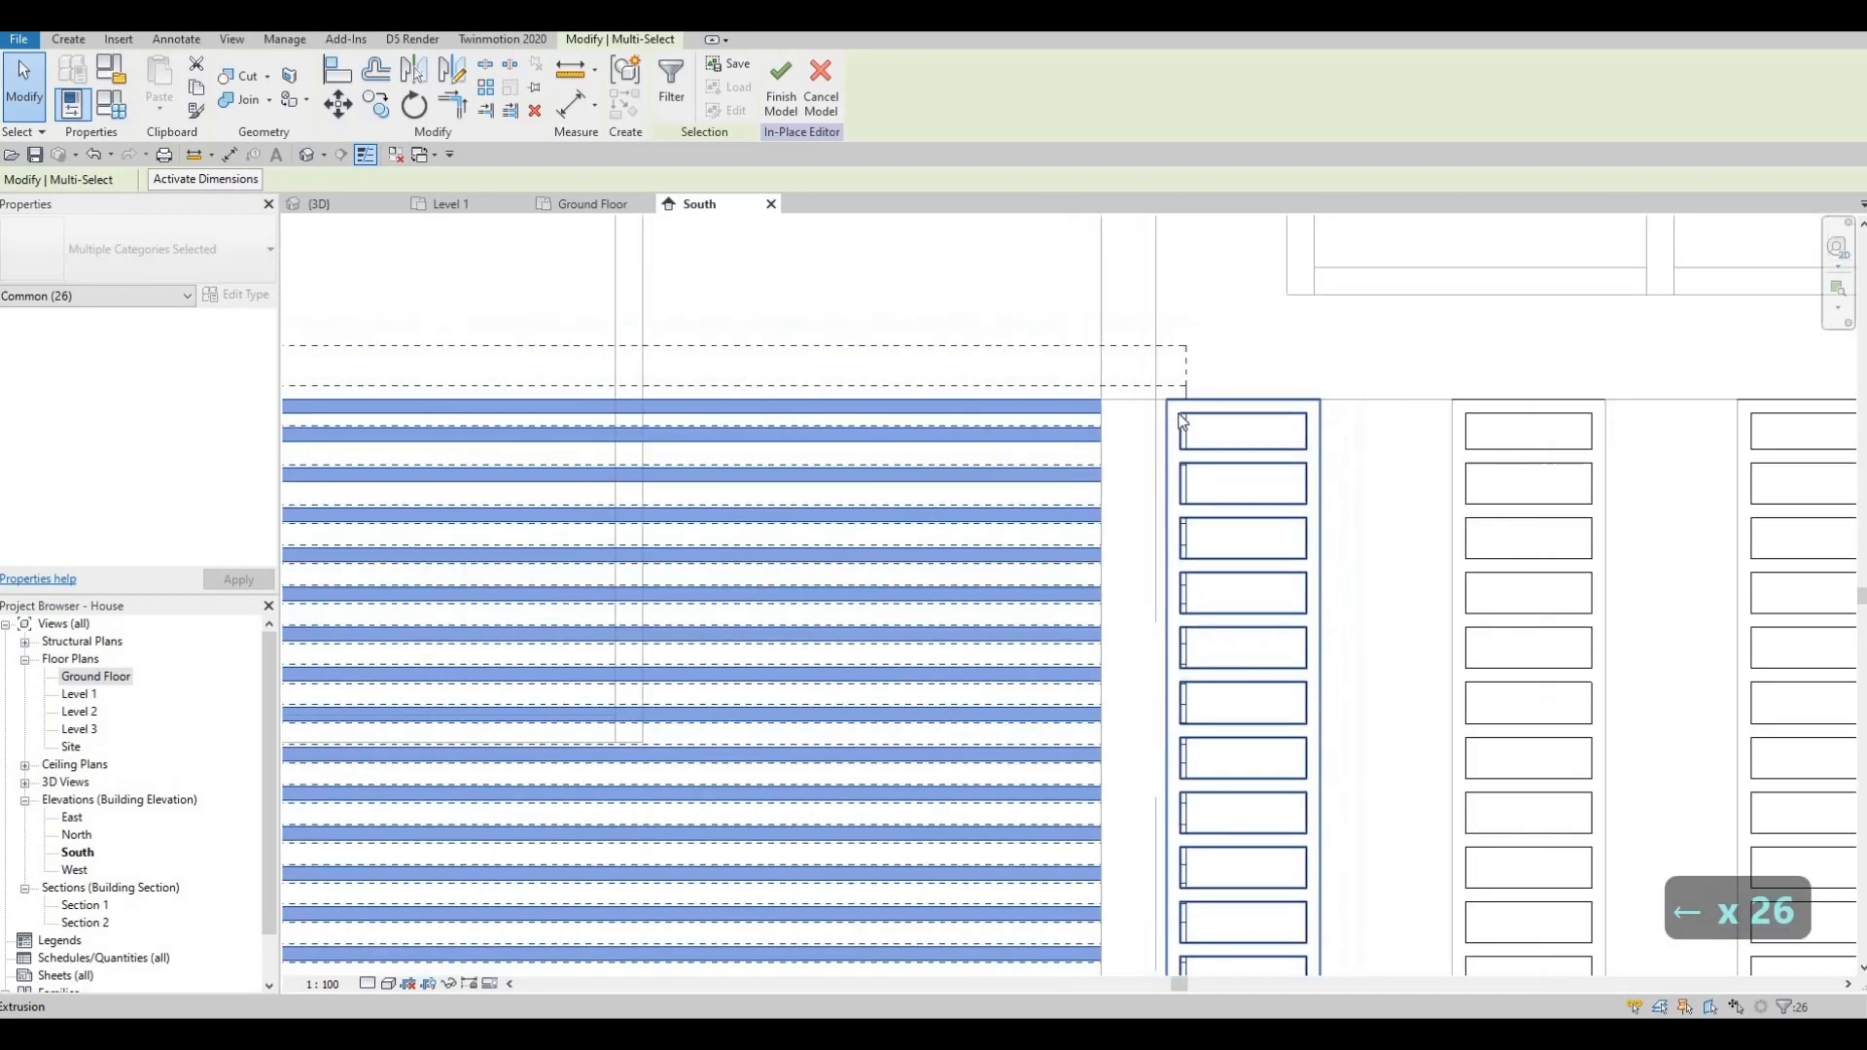
pyautogui.scroll(-3, 1183, 420)
pyautogui.scroll(1, 931, 431)
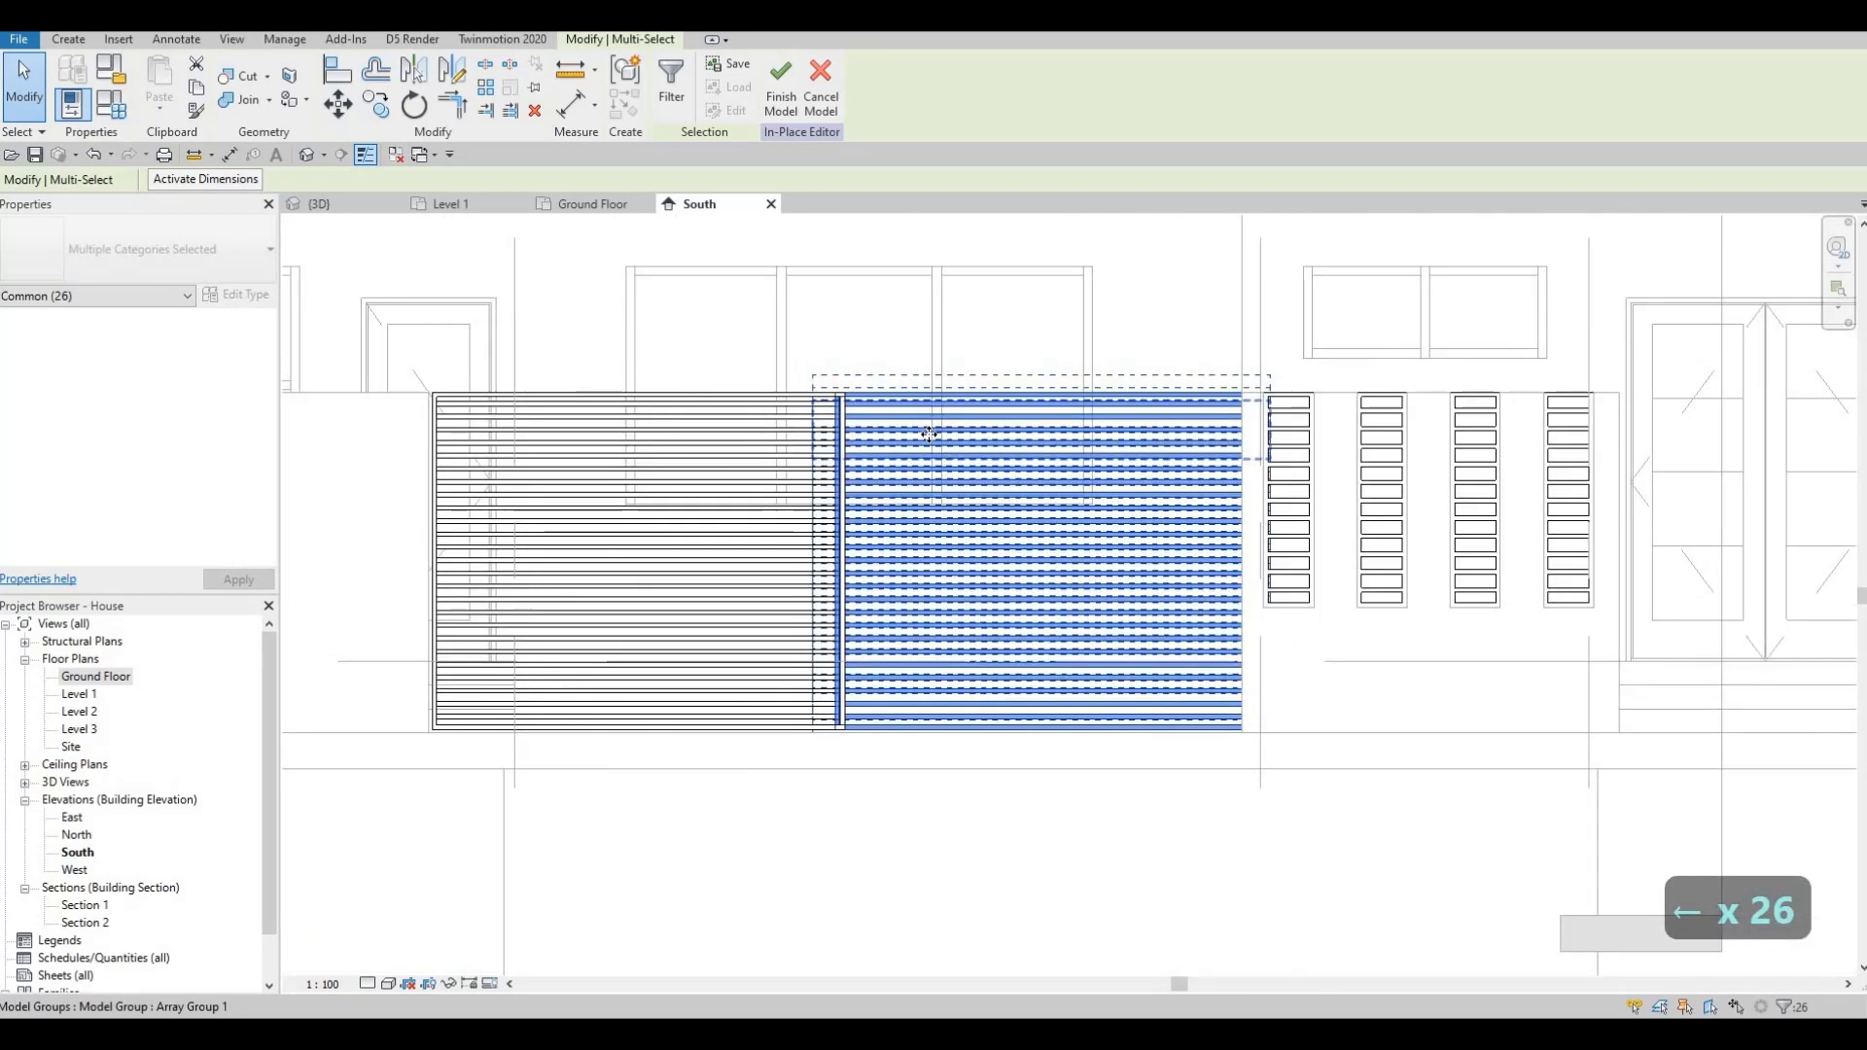
pyautogui.scroll(1, 927, 430)
pyautogui.scroll(-2, 1063, 491)
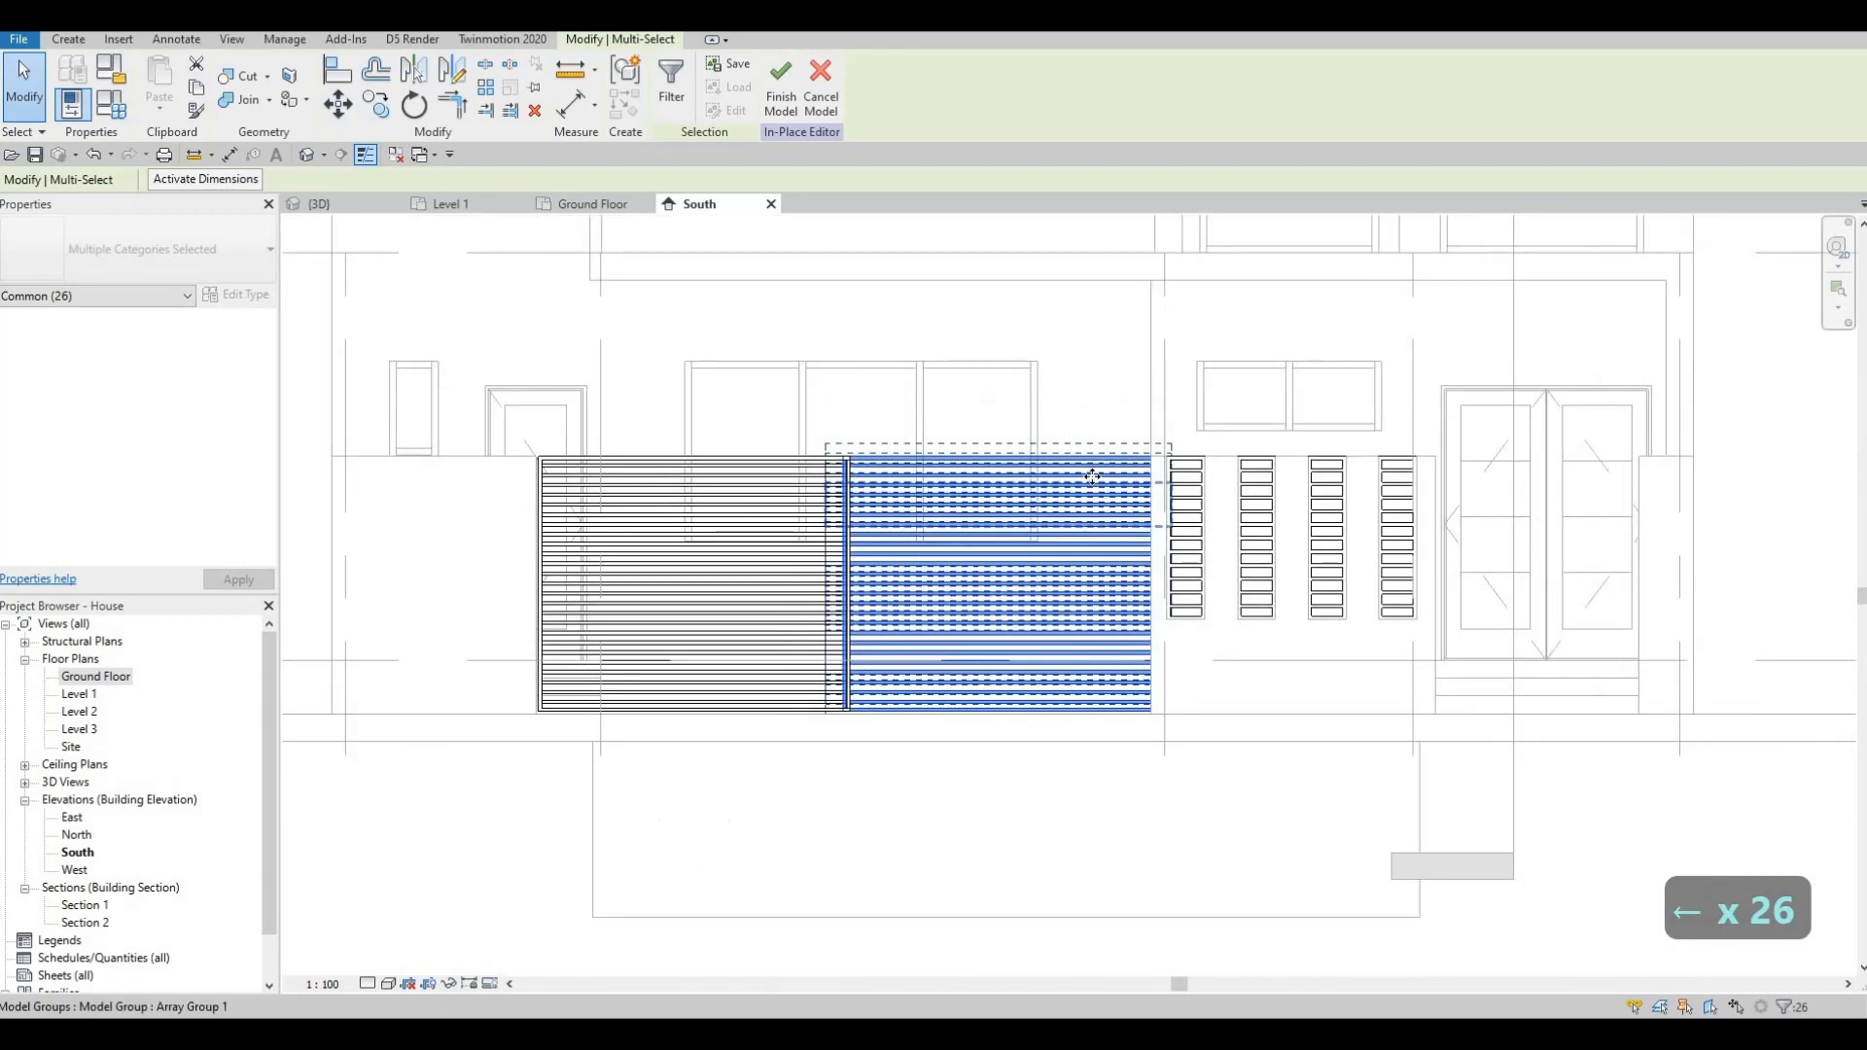
# - Nudge the copied slatted screen five increments to the right to leave a small gap beside the original frame
pyautogui.scroll(4, 1134, 471)
pyautogui.scroll(-1, 1078, 469)
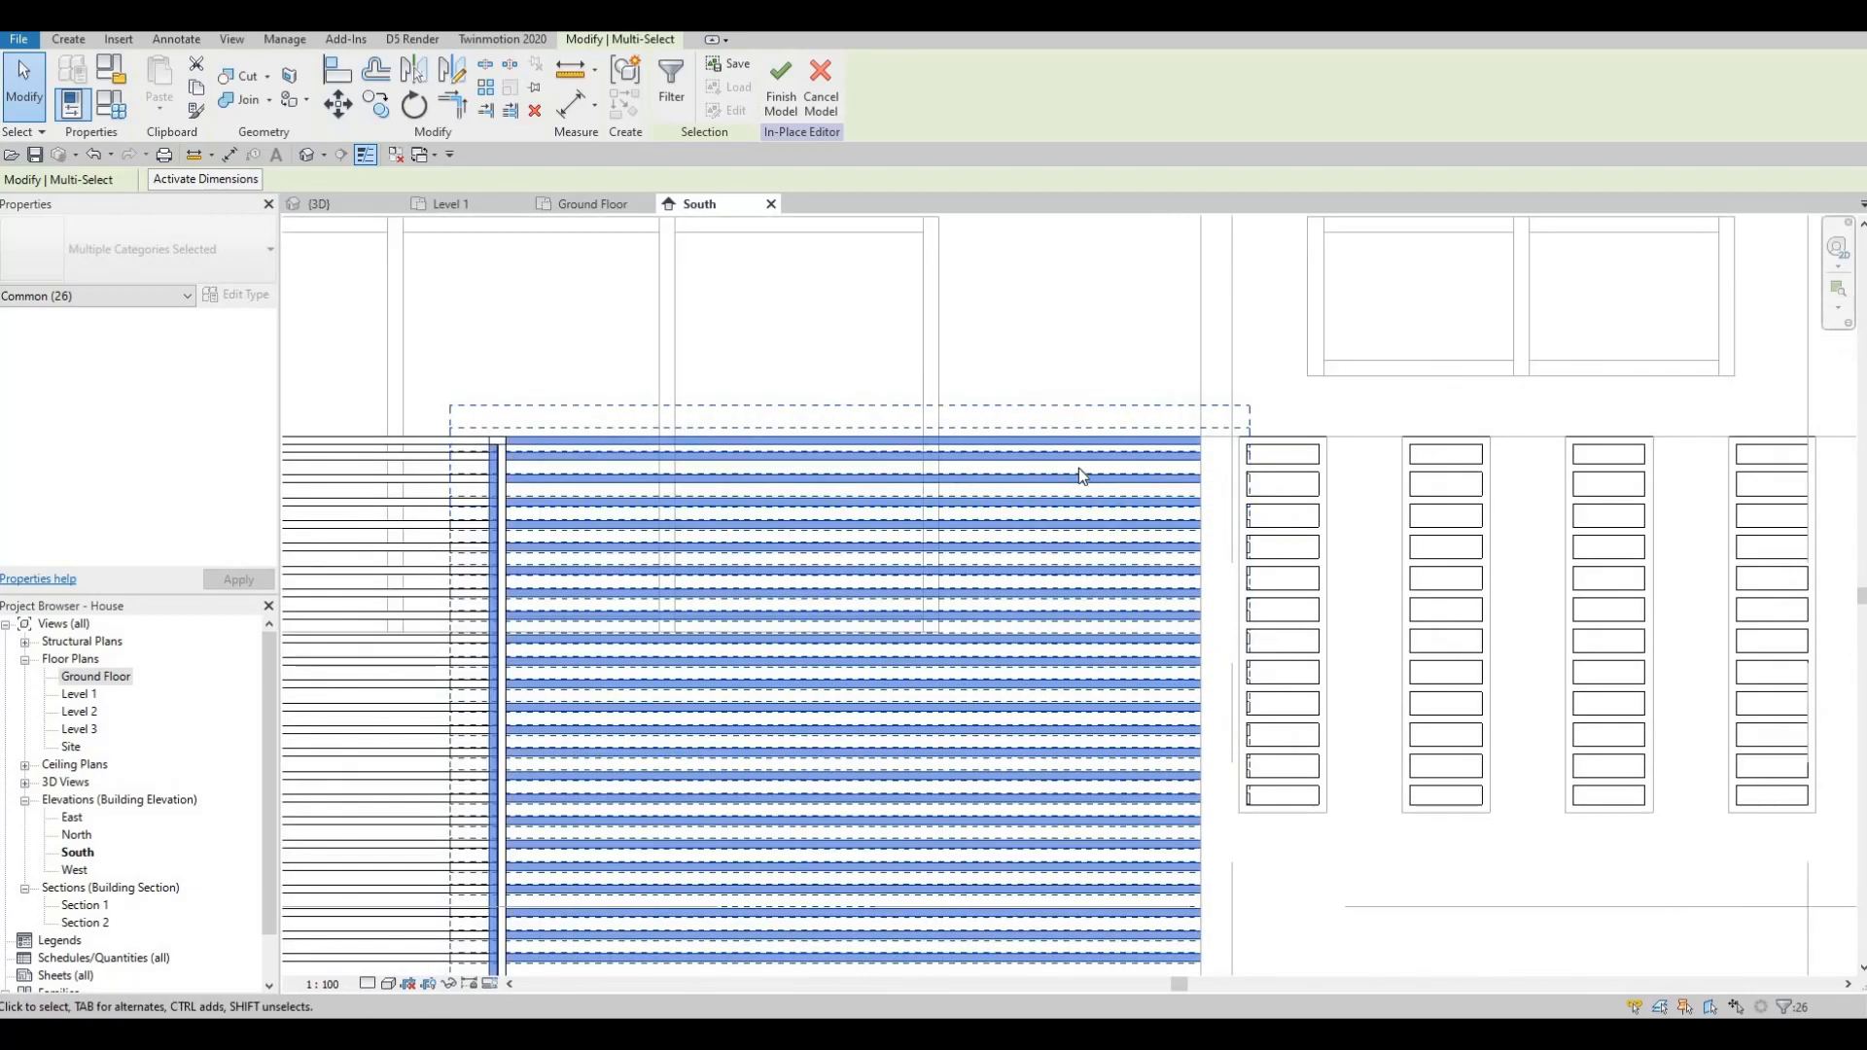
pyautogui.scroll(-1, 1078, 469)
pyautogui.press('Right')
pyautogui.press('Right')
pyautogui.press('Right')
pyautogui.press('Right')
pyautogui.press('Right')
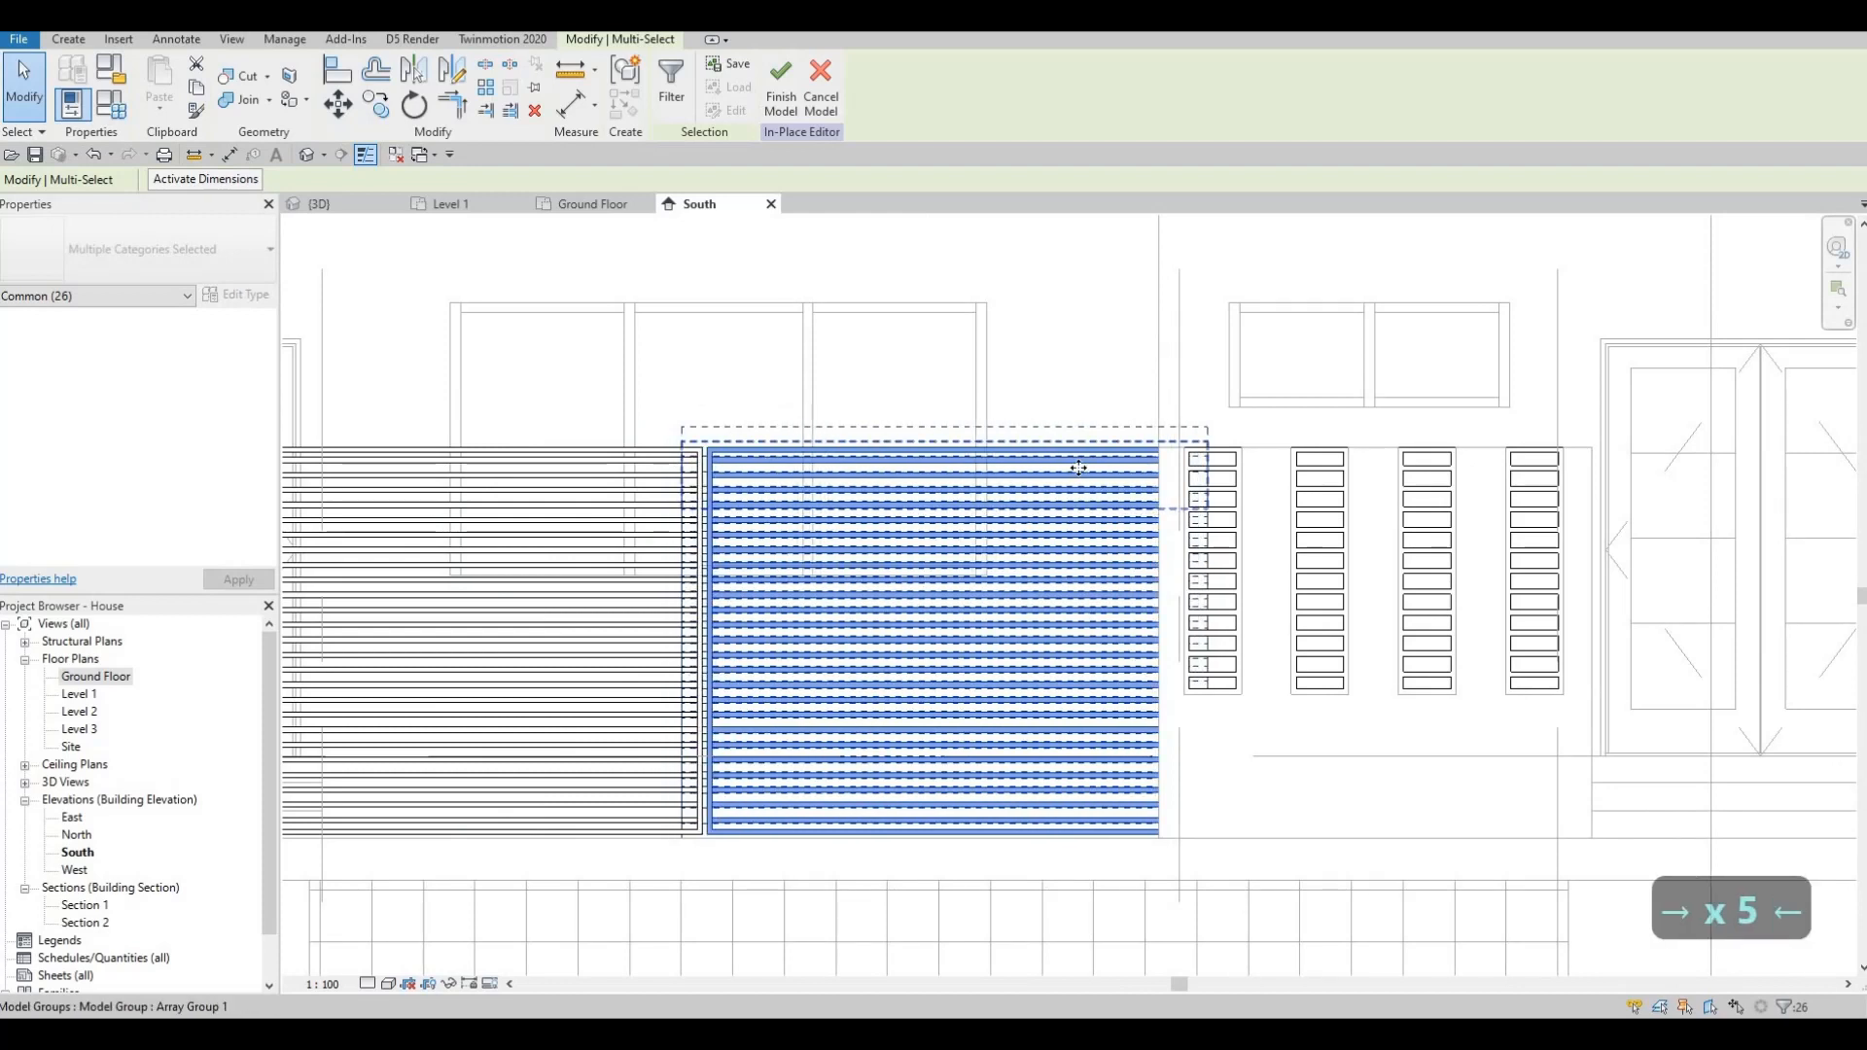
pyautogui.press('Escape')
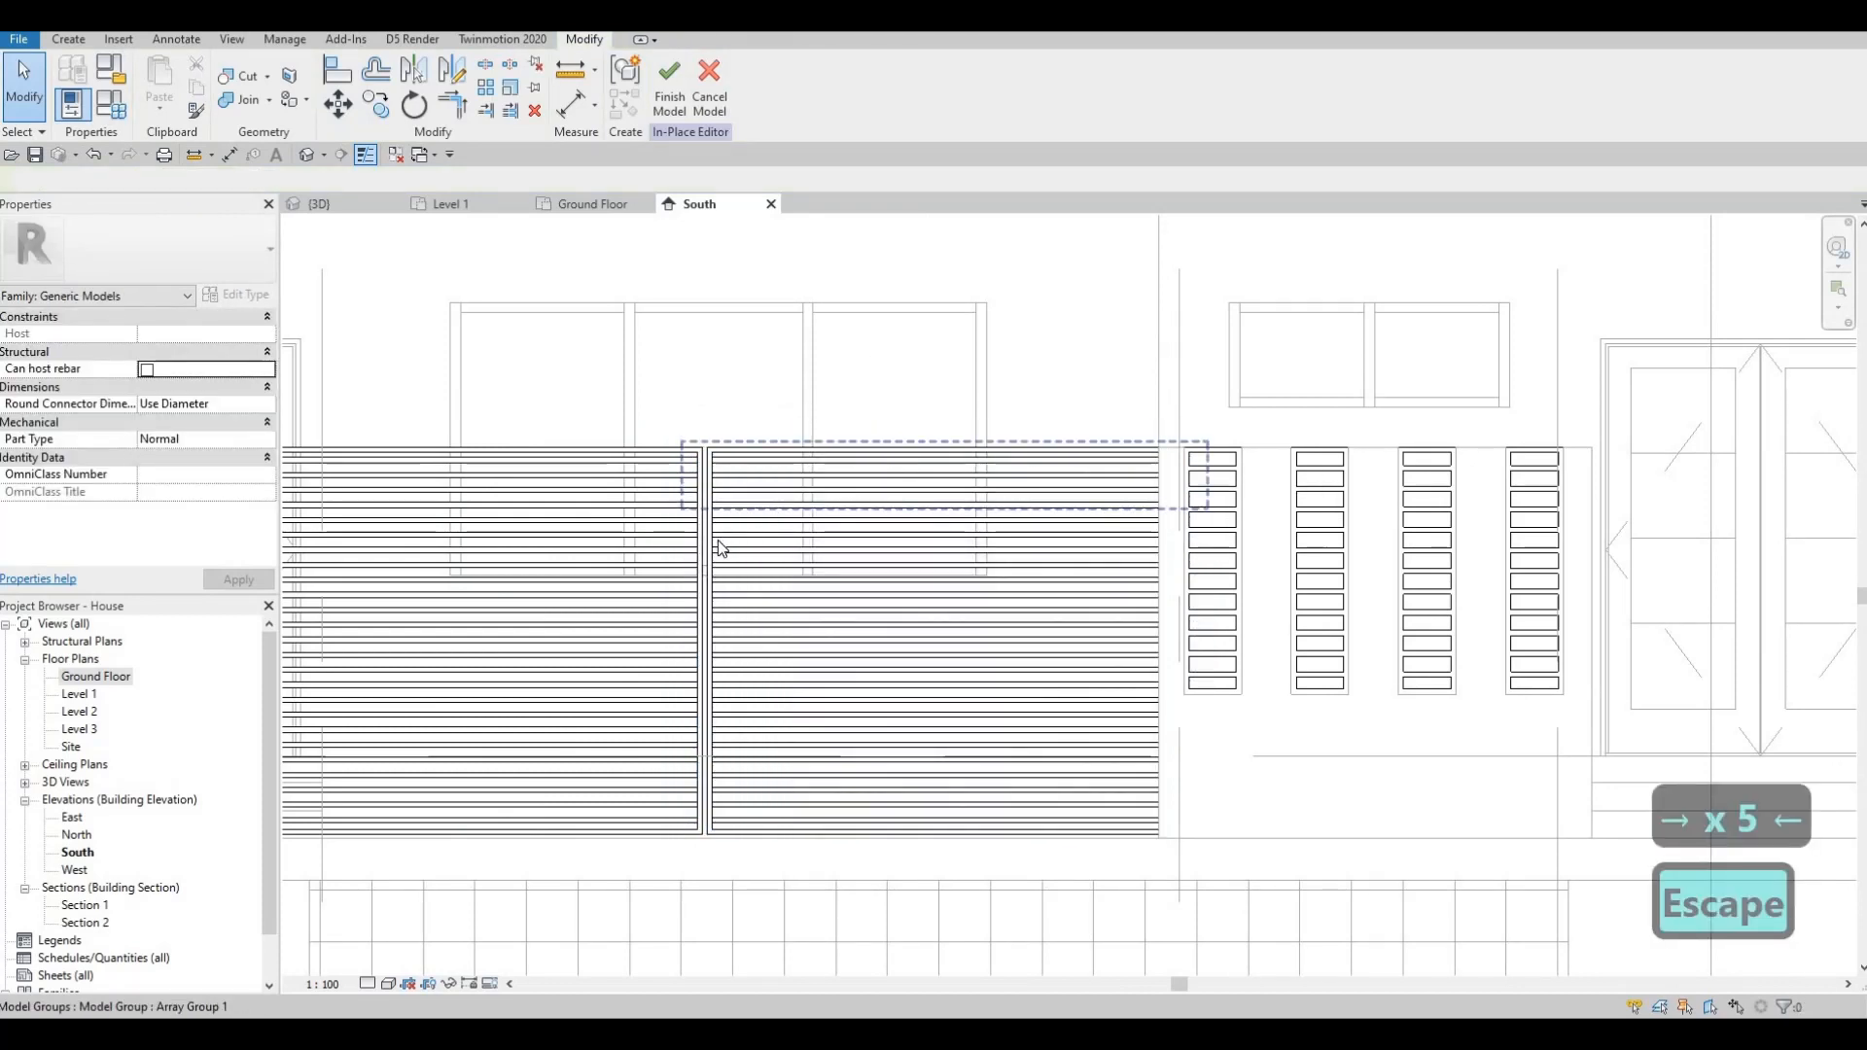
# - Select the copied frame extrusion and pull its right side in to the edge of the adjacent exterior wall
pyautogui.click(722, 475)
pyautogui.press('Escape')
pyautogui.press('Escape')
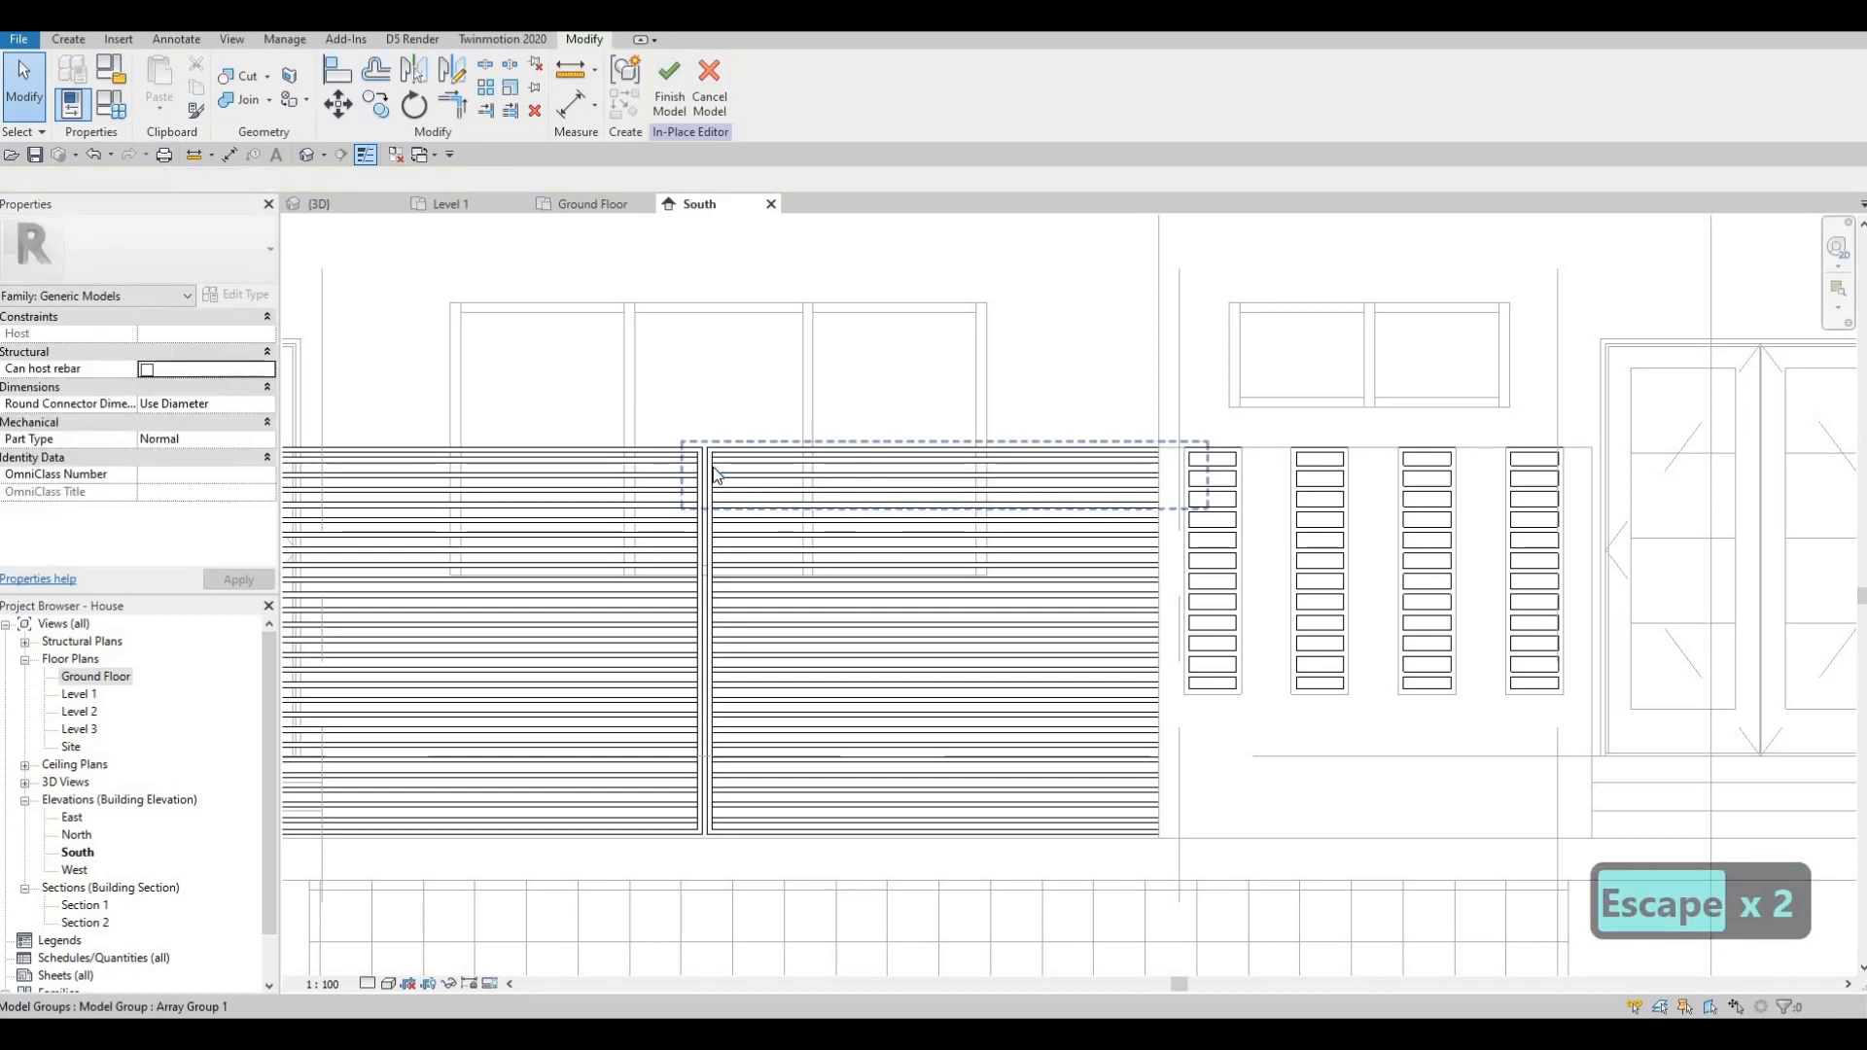
pyautogui.press('Tab')
pyautogui.press('Tab')
pyautogui.click(992, 621)
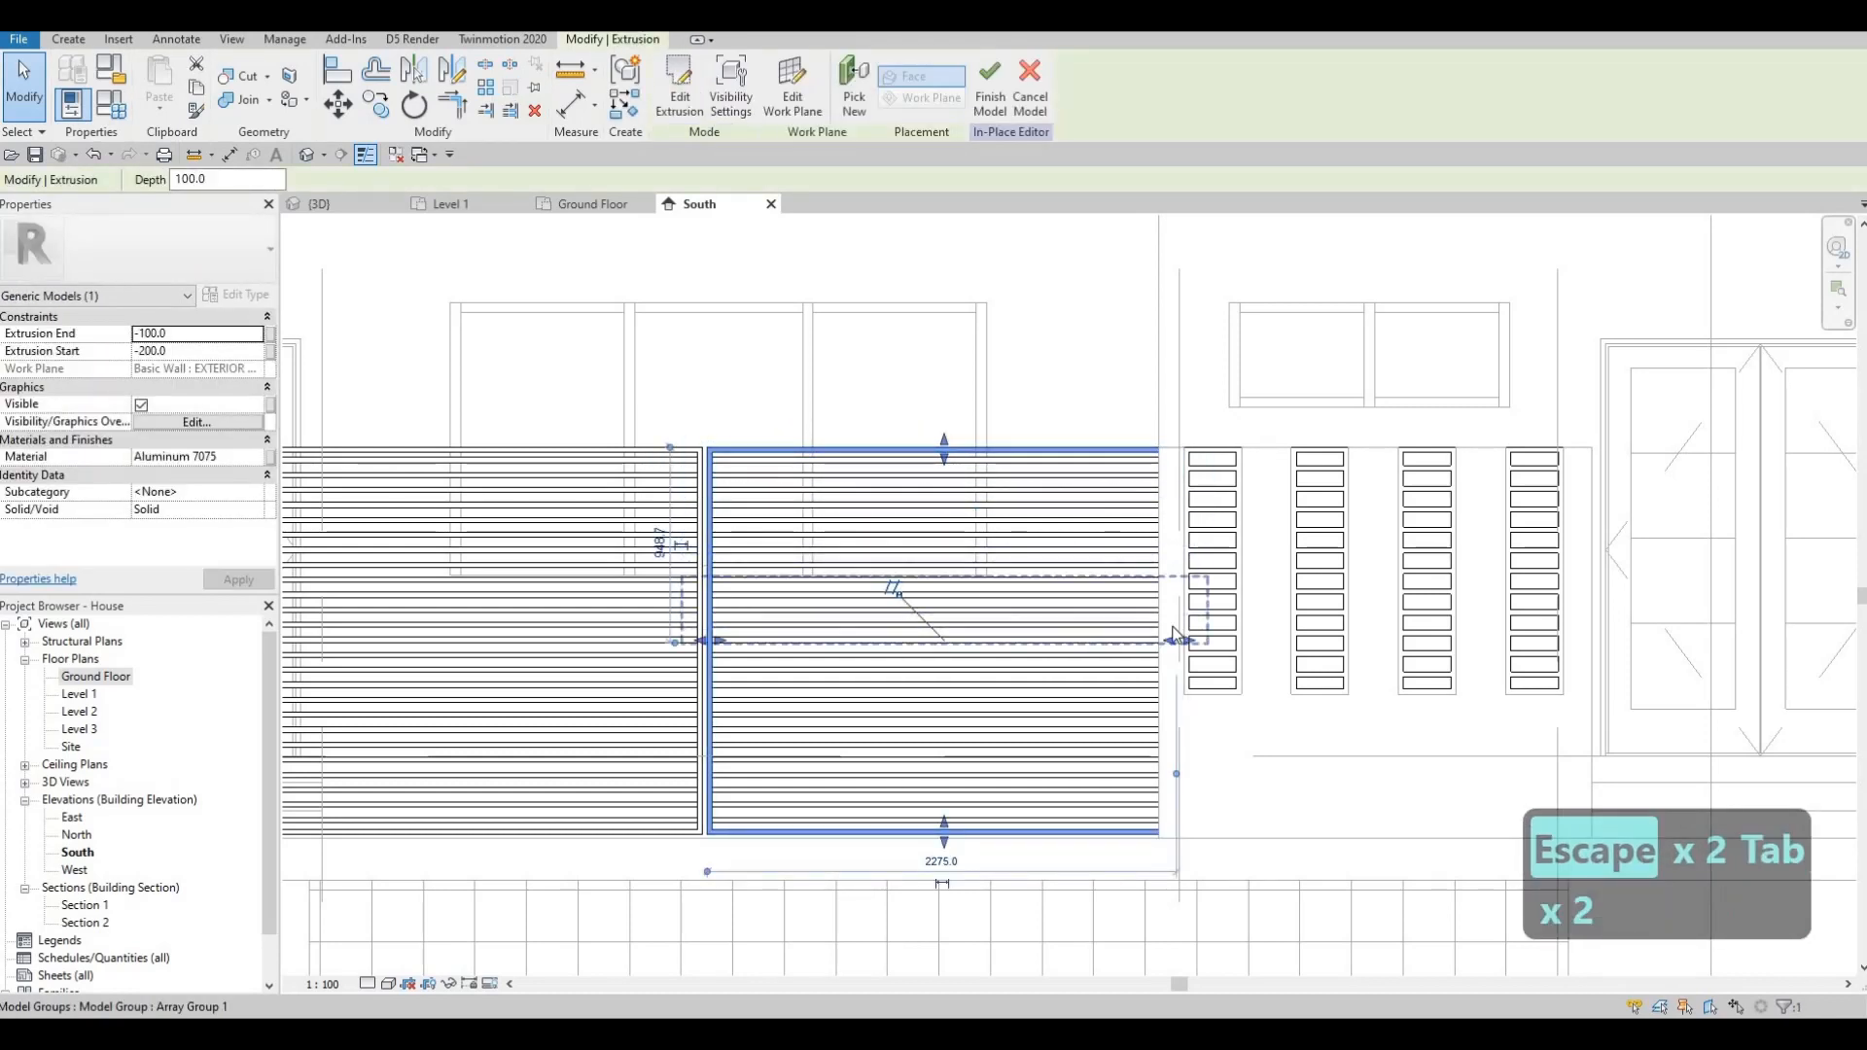
pyautogui.scroll(2, 1175, 646)
pyautogui.moveTo(1142, 650)
pyautogui.mouseDown()
pyautogui.moveTo(1195, 658)
pyautogui.moveTo(1136, 656)
pyautogui.moveTo(1159, 645)
pyautogui.mouseUp()
pyautogui.scroll(3, 1136, 654)
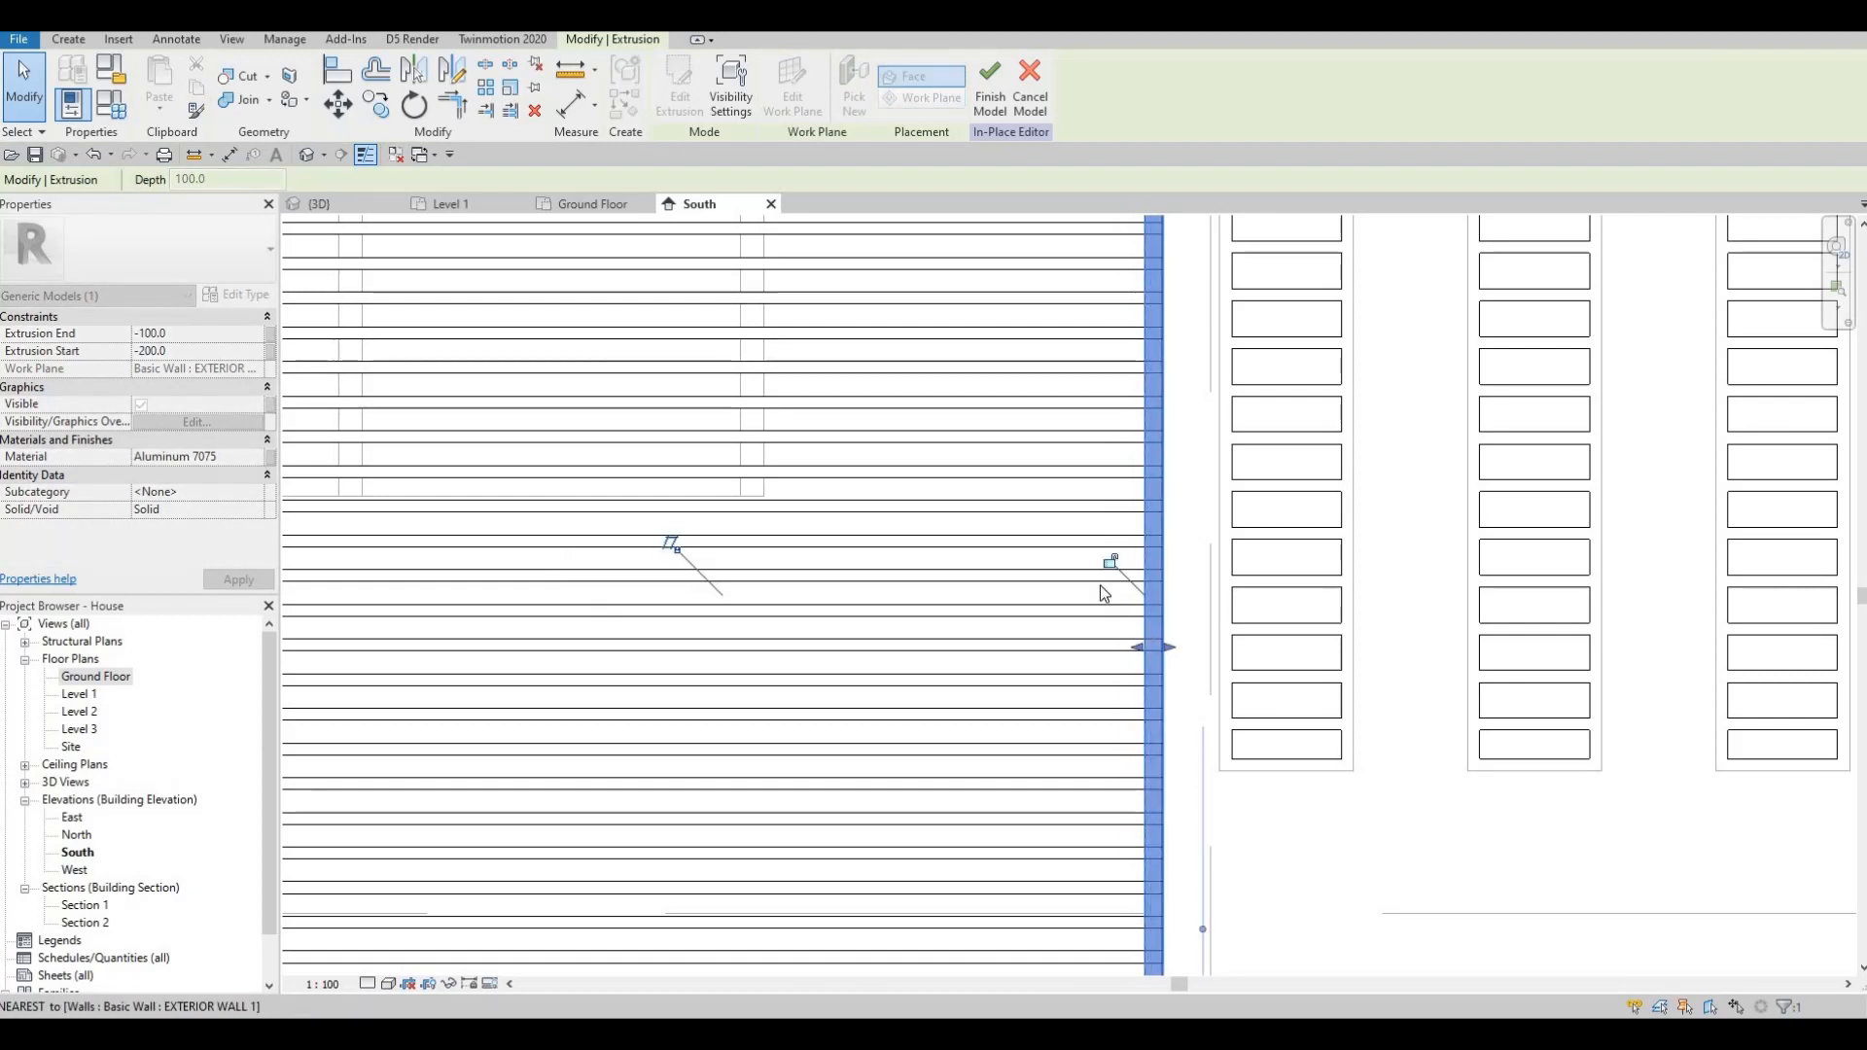
pyautogui.scroll(-2, 1100, 588)
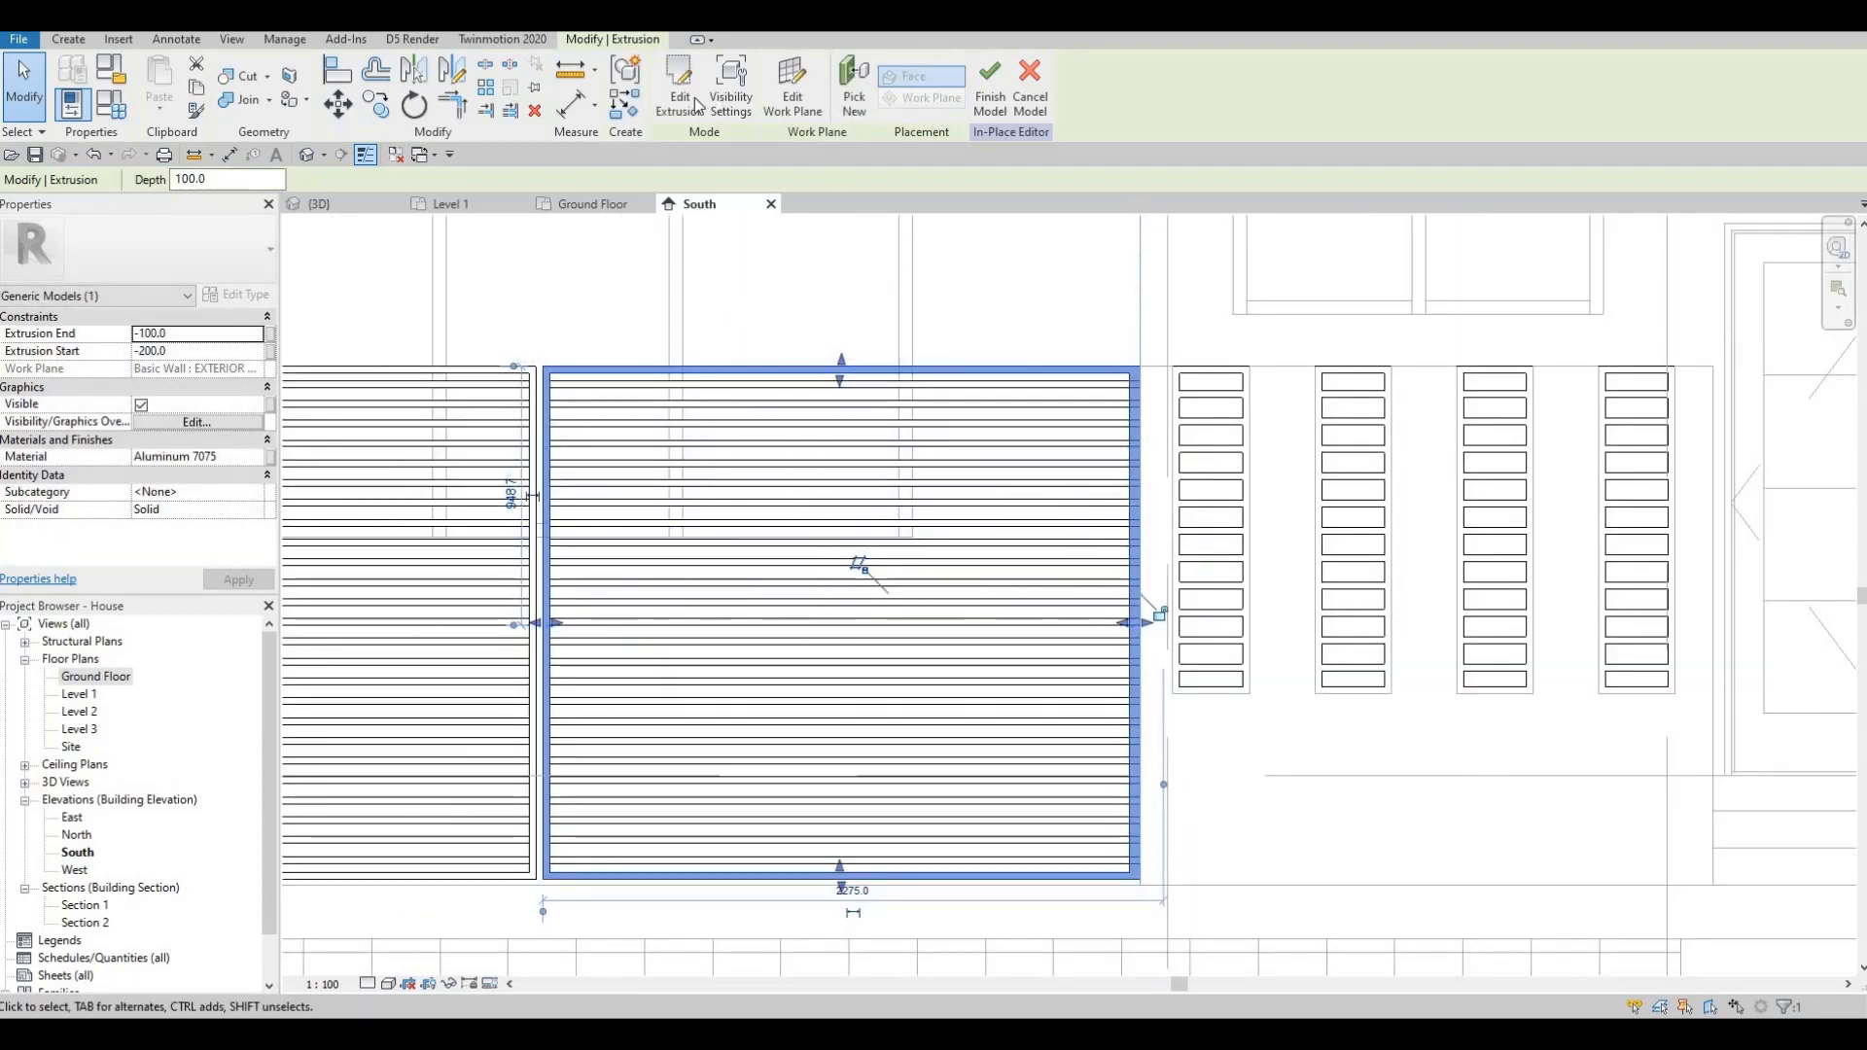
# - Open the copied frame's extrusion sketch and nudge the inner right vertical line two increments to the left
pyautogui.doubleClick(1163, 589)
pyautogui.scroll(2, 1157, 591)
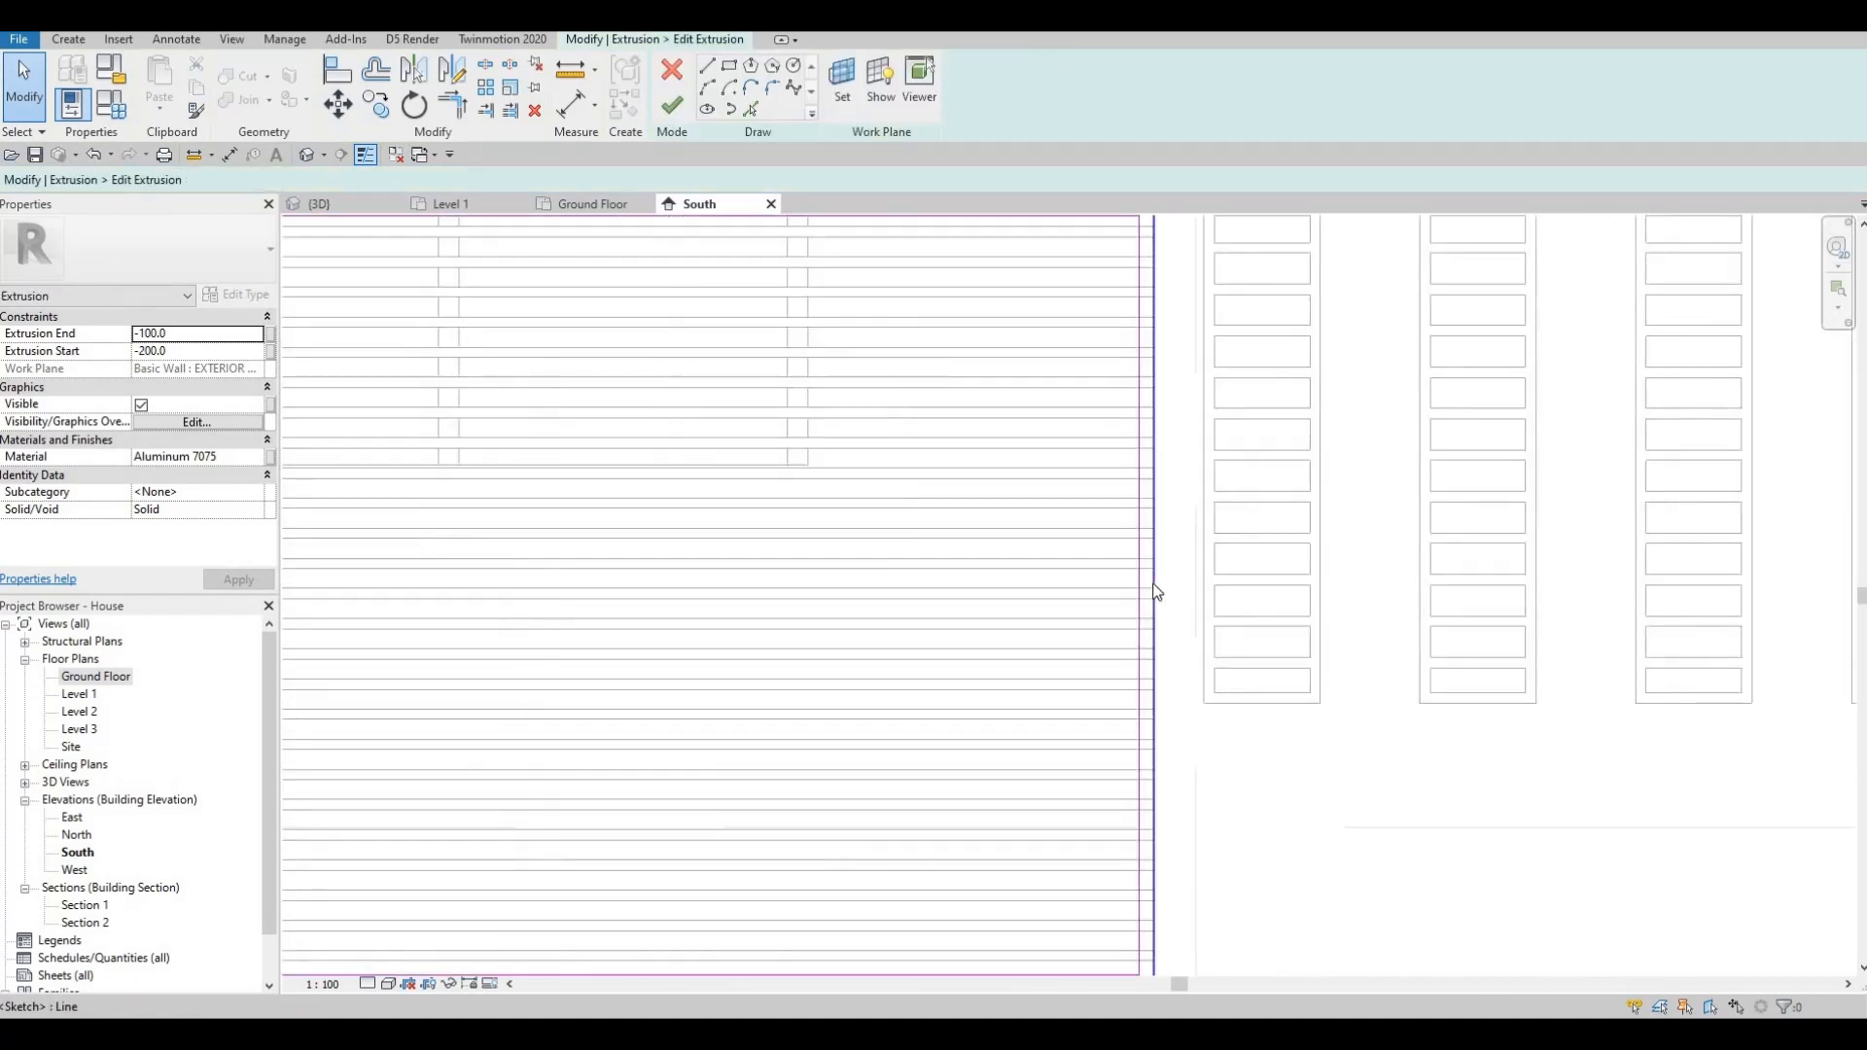
pyautogui.click(1144, 593)
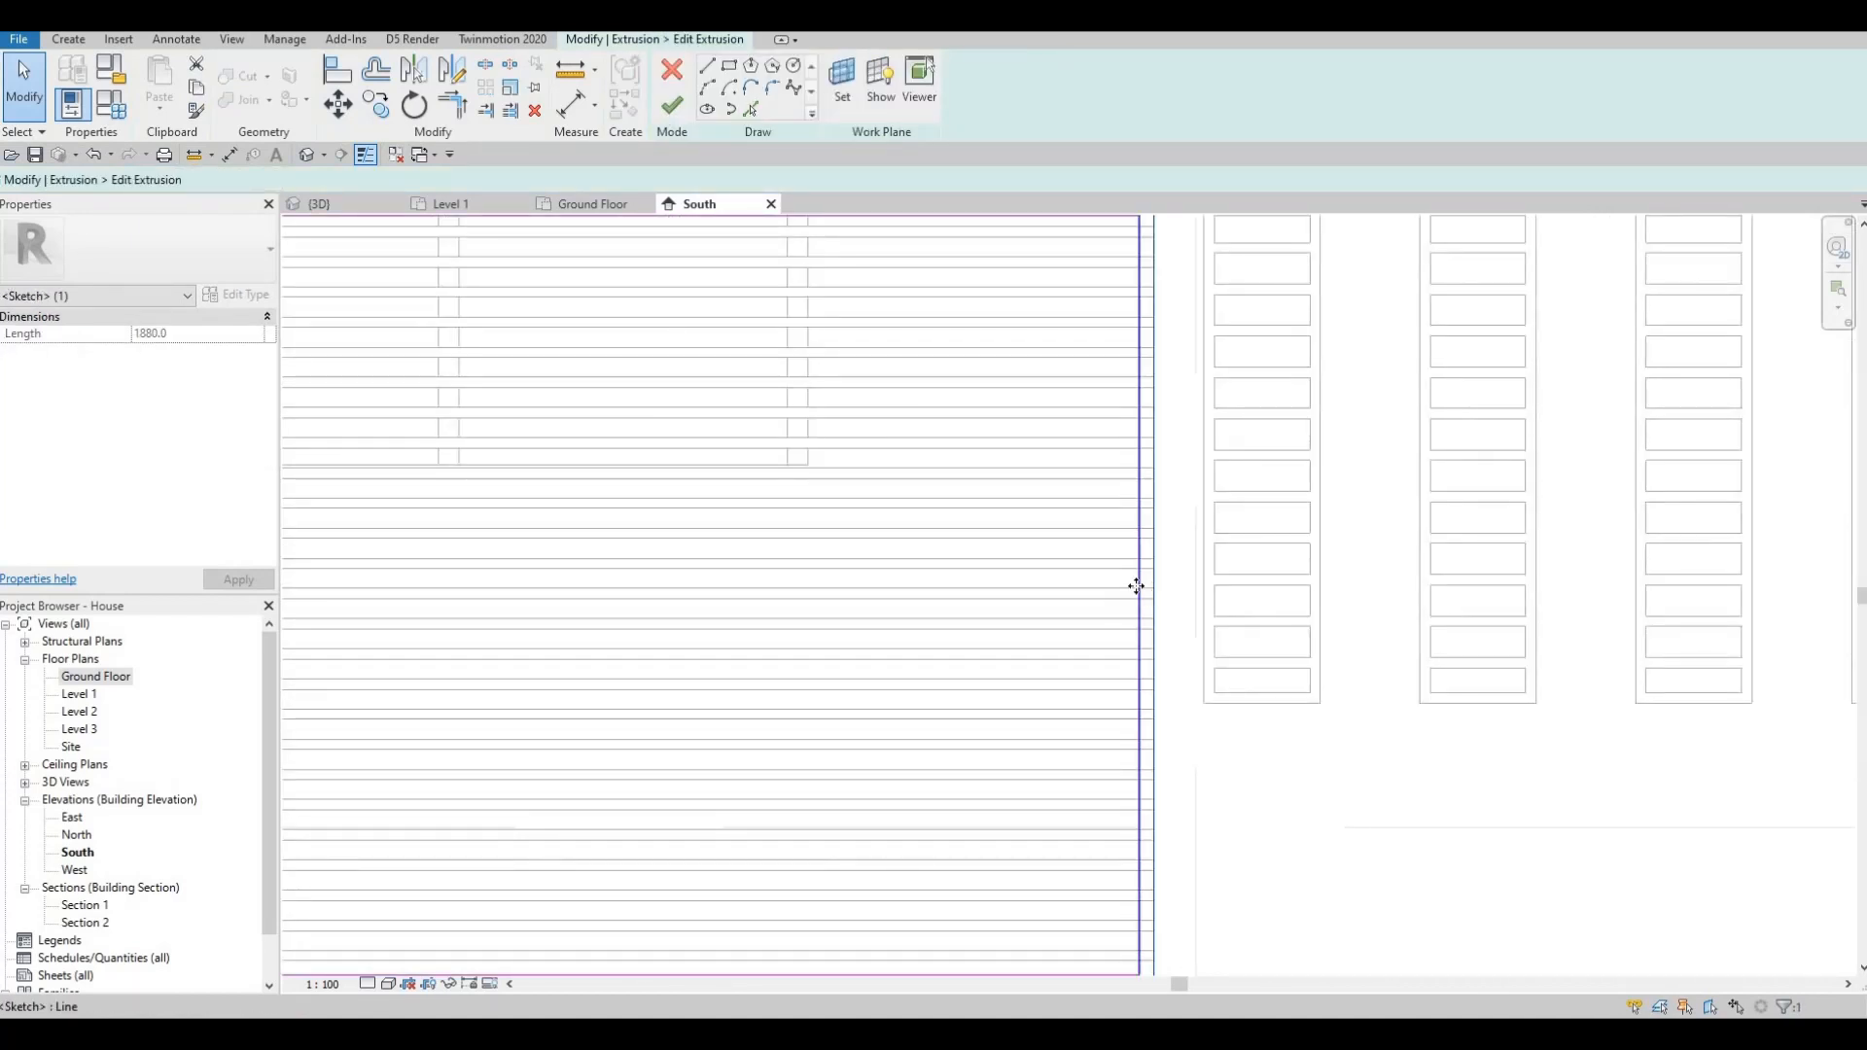
pyautogui.press('Left')
pyautogui.press('Left')
pyautogui.press('Escape')
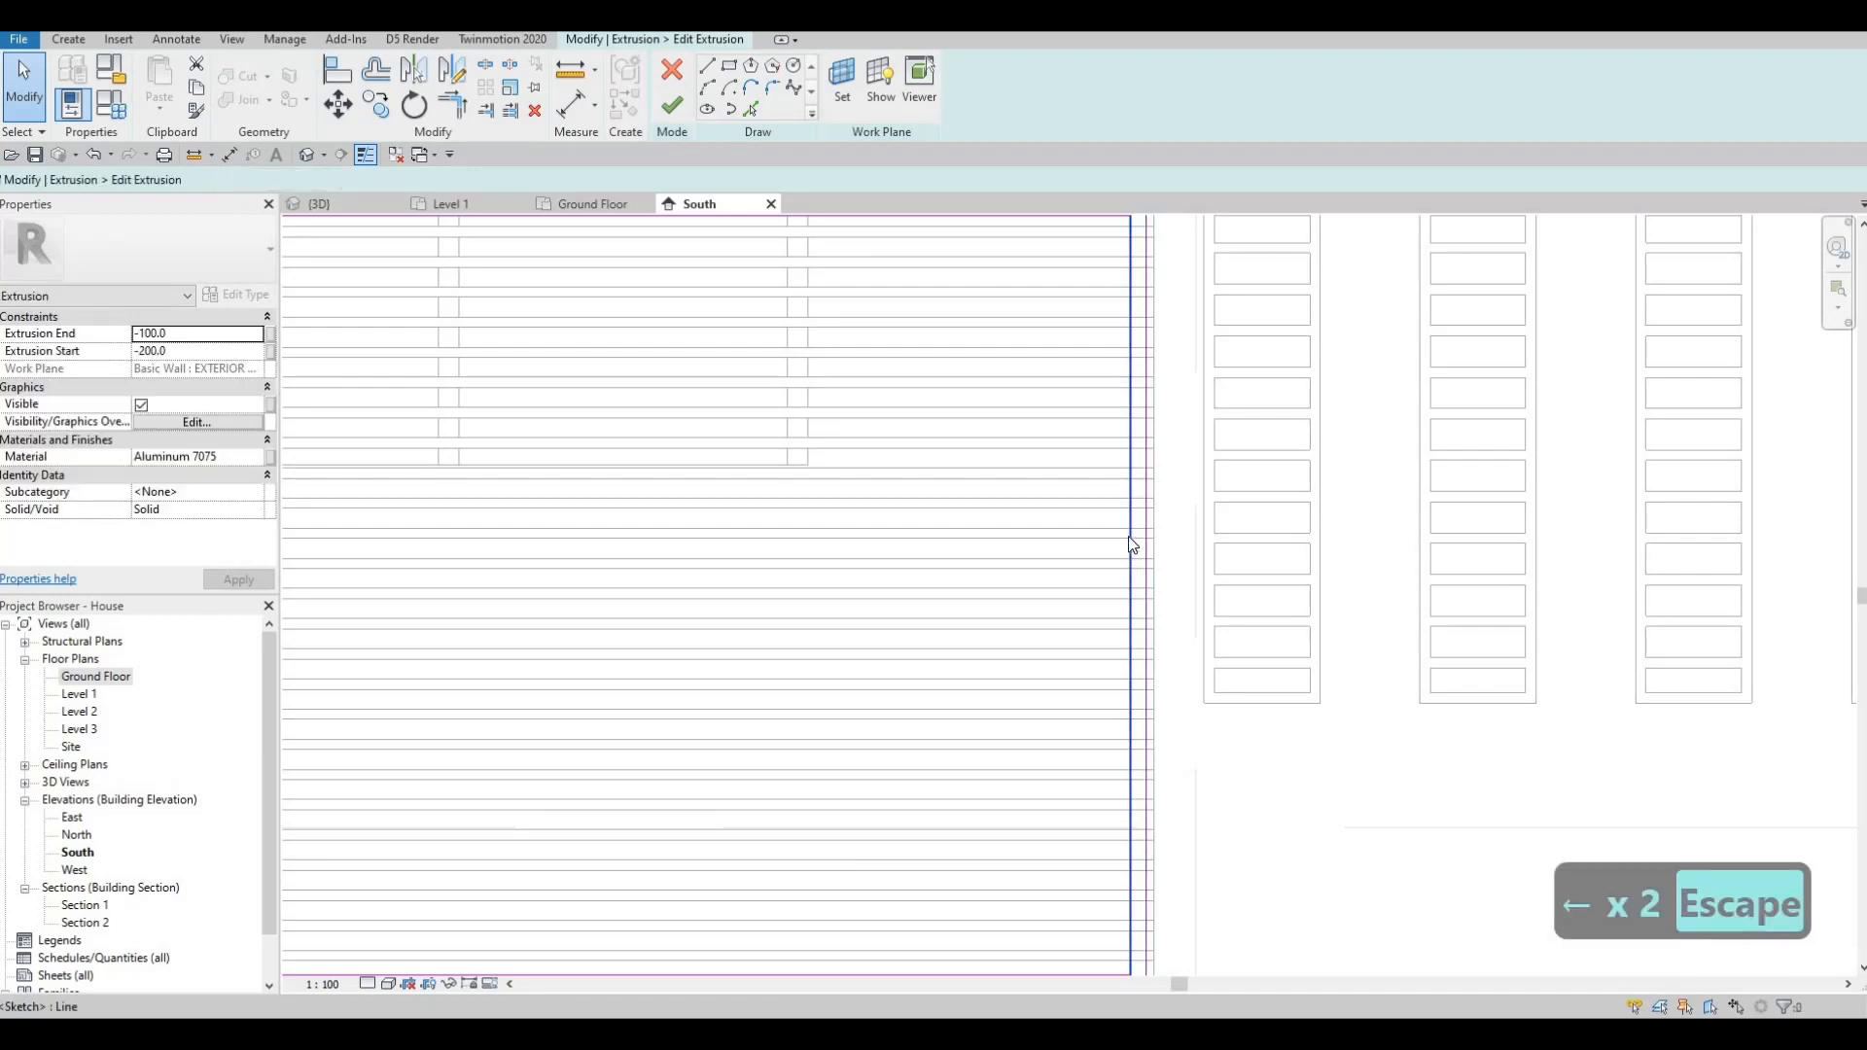
# - Set the distance between the frame's inner and outer right sketch lines to 25 mm and finish the sketch
pyautogui.scroll(-2, 1131, 555)
pyautogui.click(1132, 496)
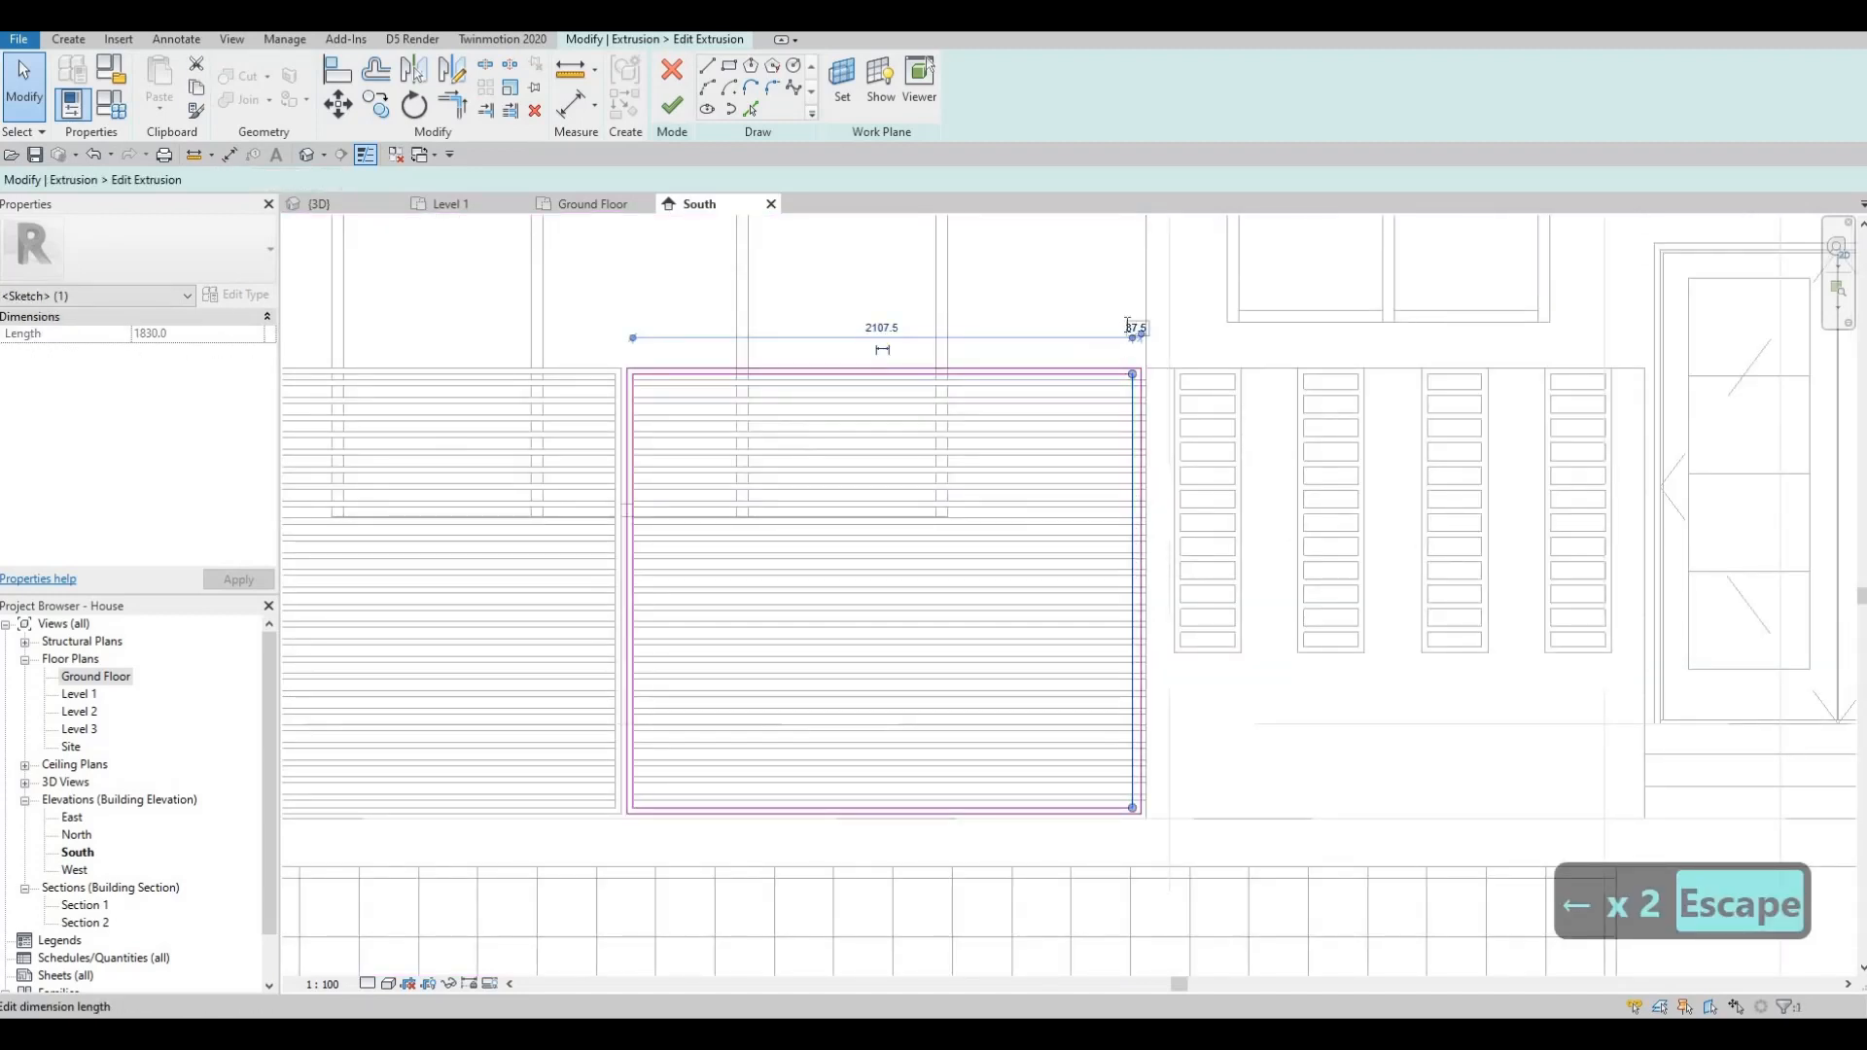
pyautogui.write('25')
pyautogui.press('Return')
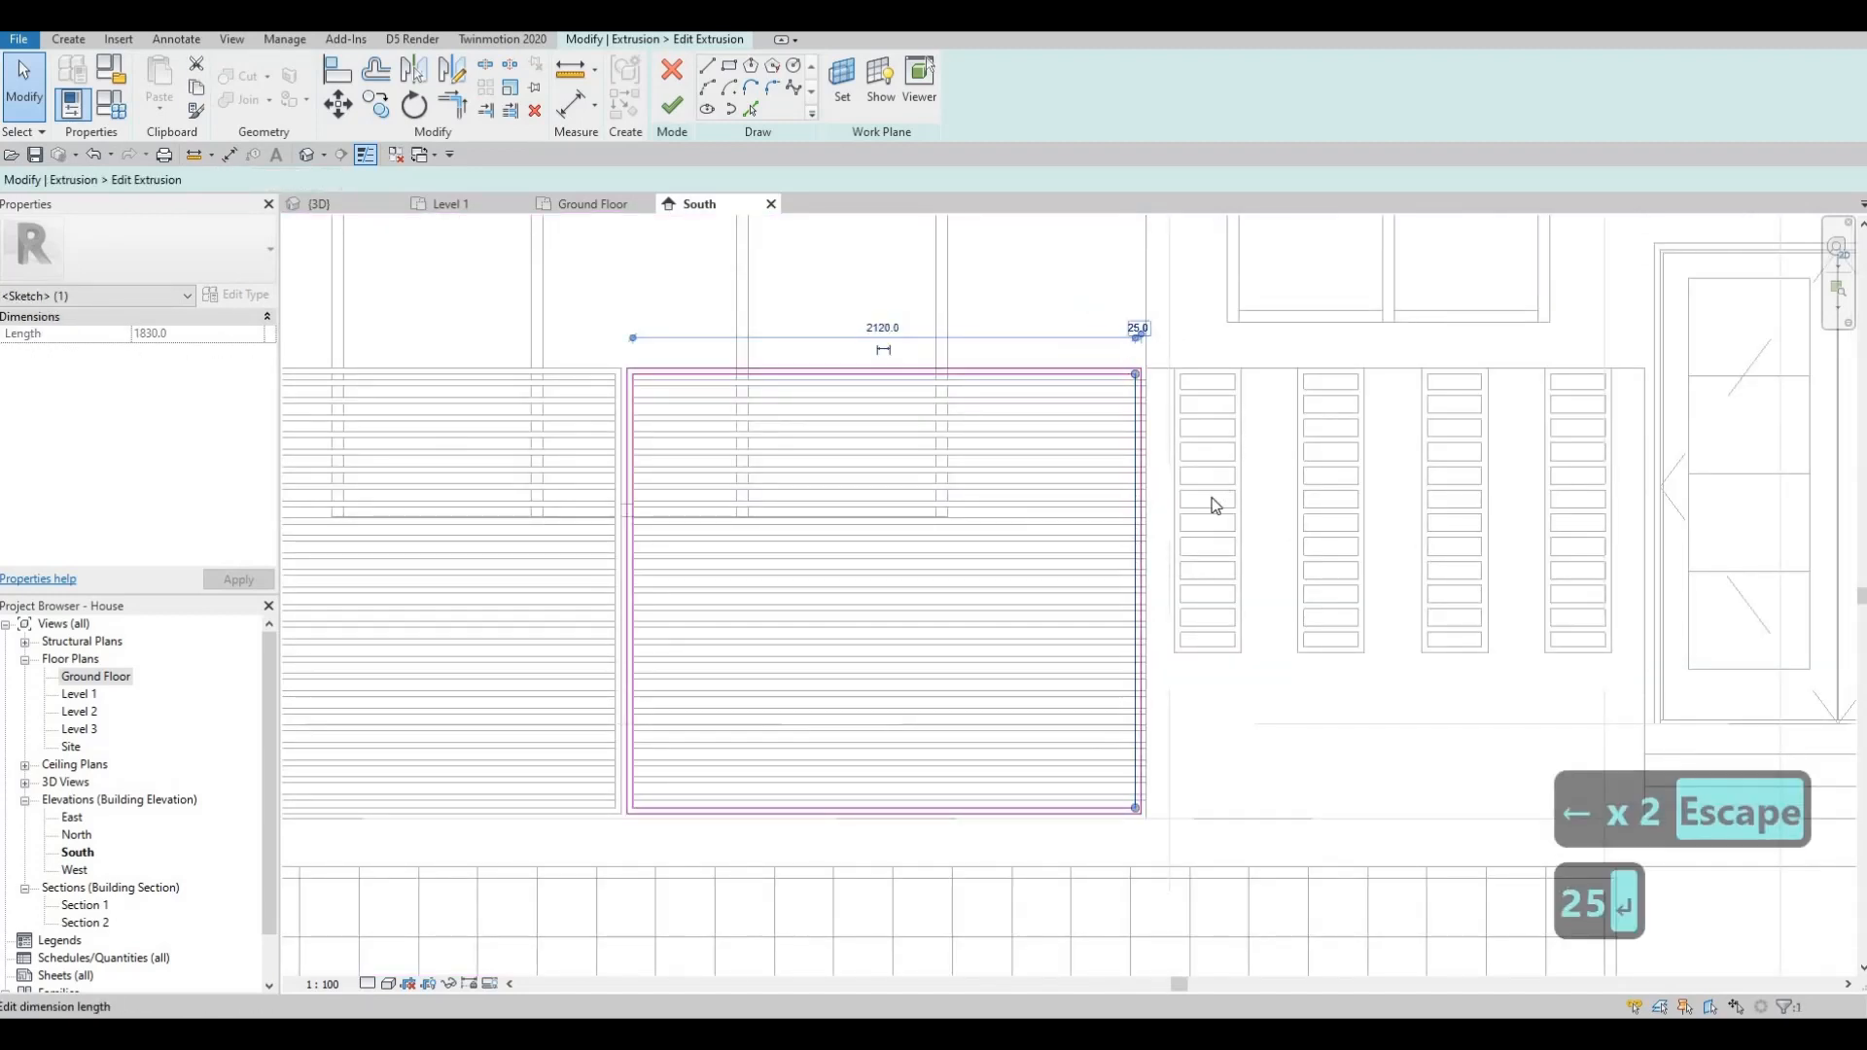
pyautogui.press('Escape')
pyautogui.scroll(4, 1085, 411)
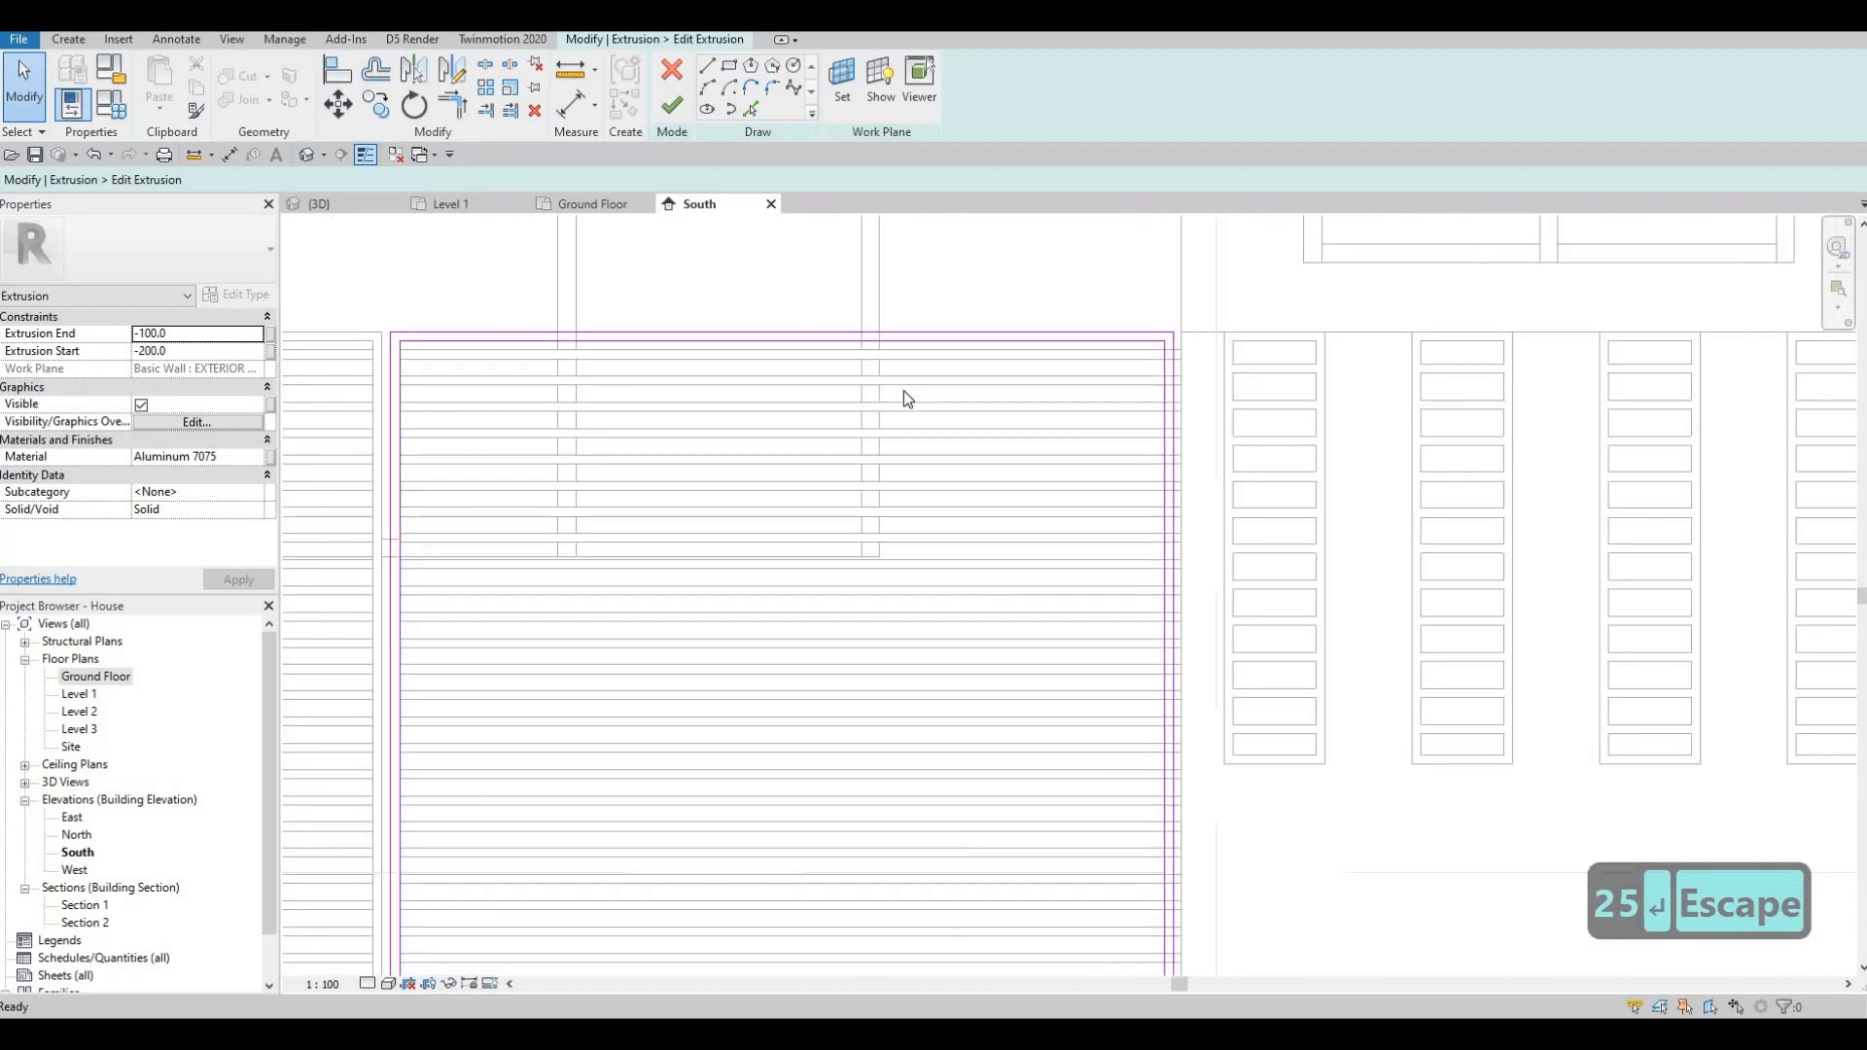
pyautogui.scroll(-1, 904, 397)
pyautogui.click(670, 109)
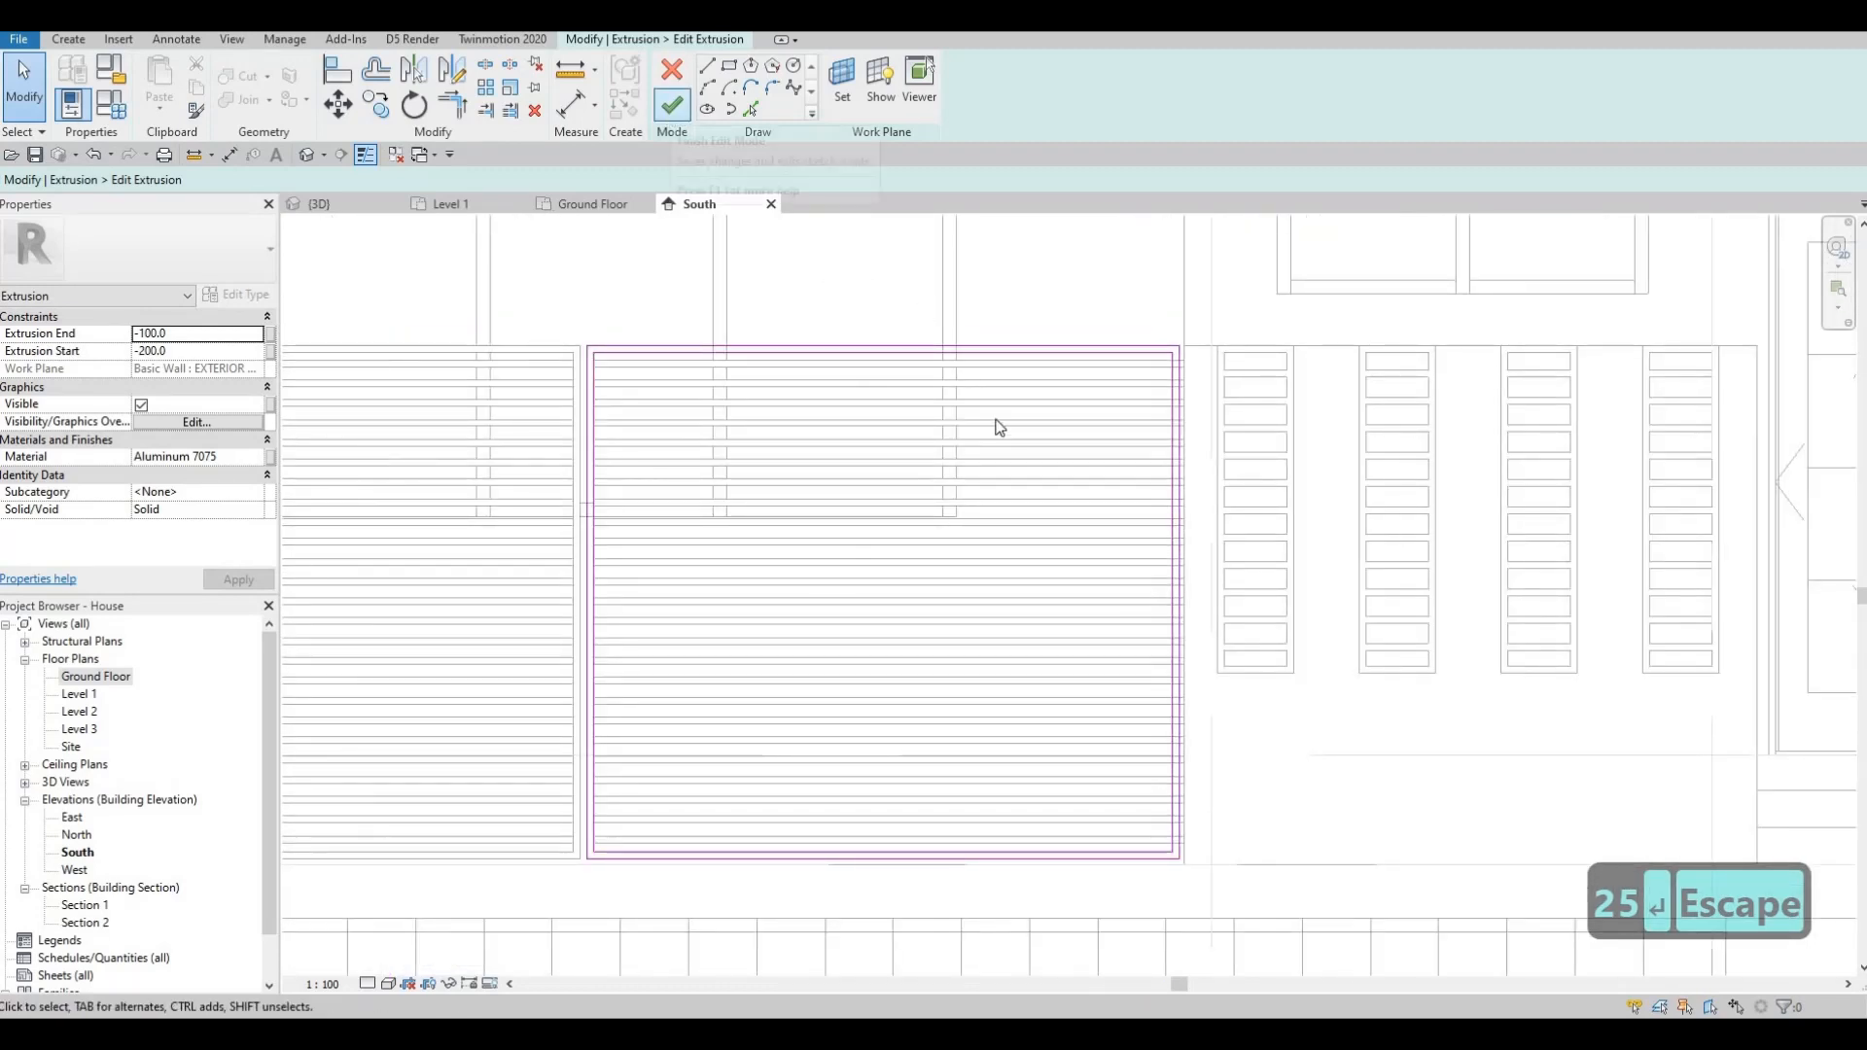
# - Edit the copied bottom slat's array group, shorten the slat to the frame's inner right edge, and finish the group
pyautogui.click(973, 840)
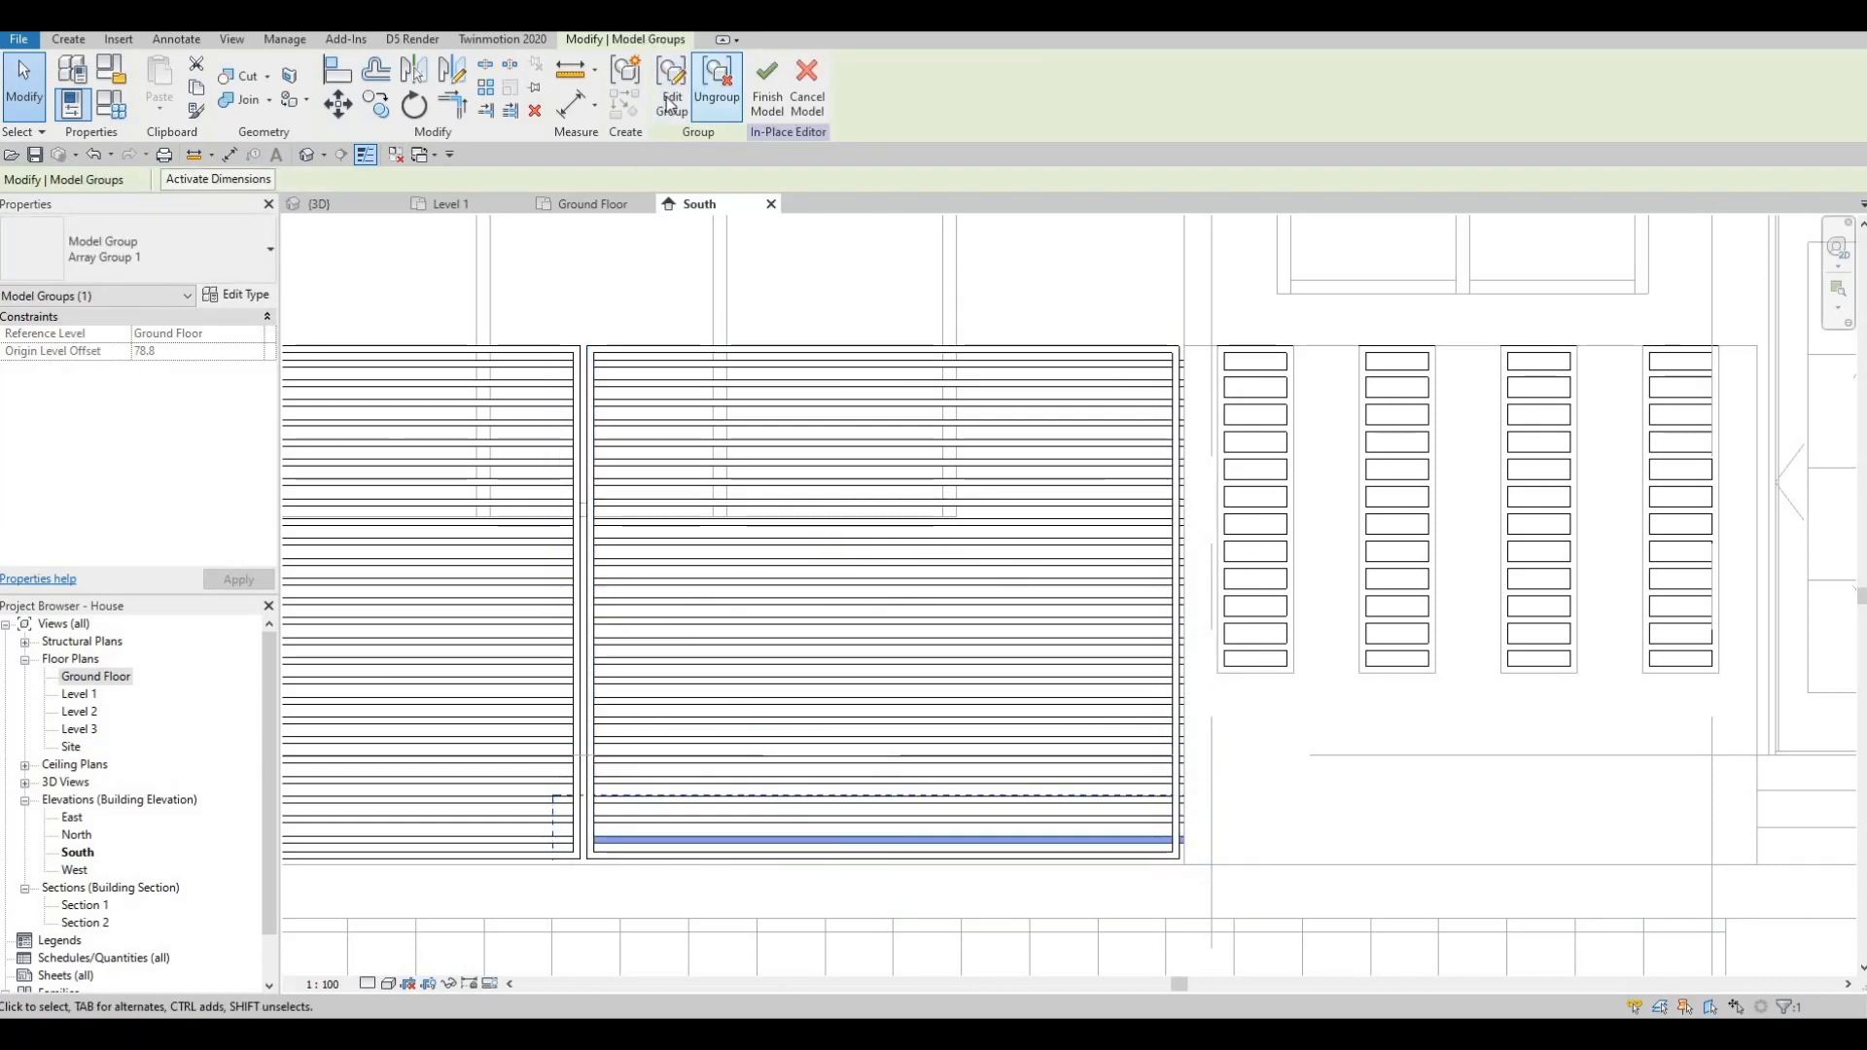
pyautogui.click(671, 88)
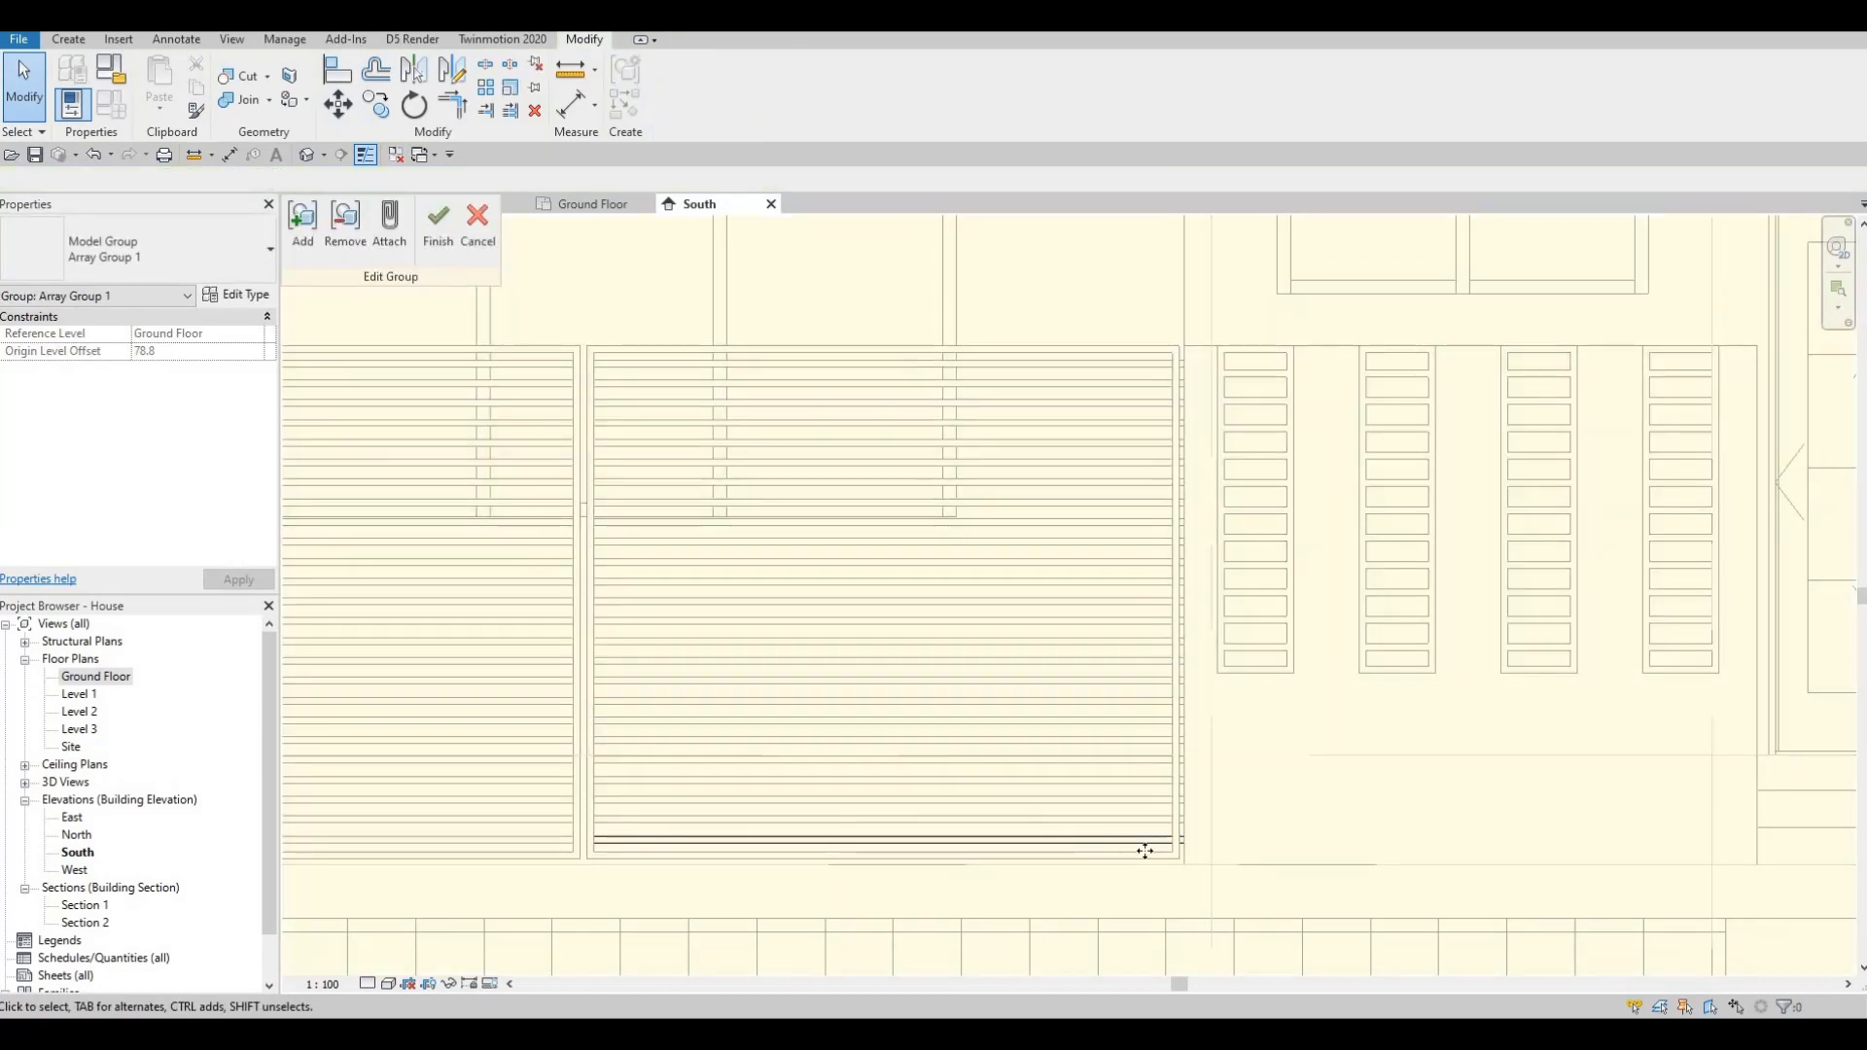
pyautogui.click(1244, 829)
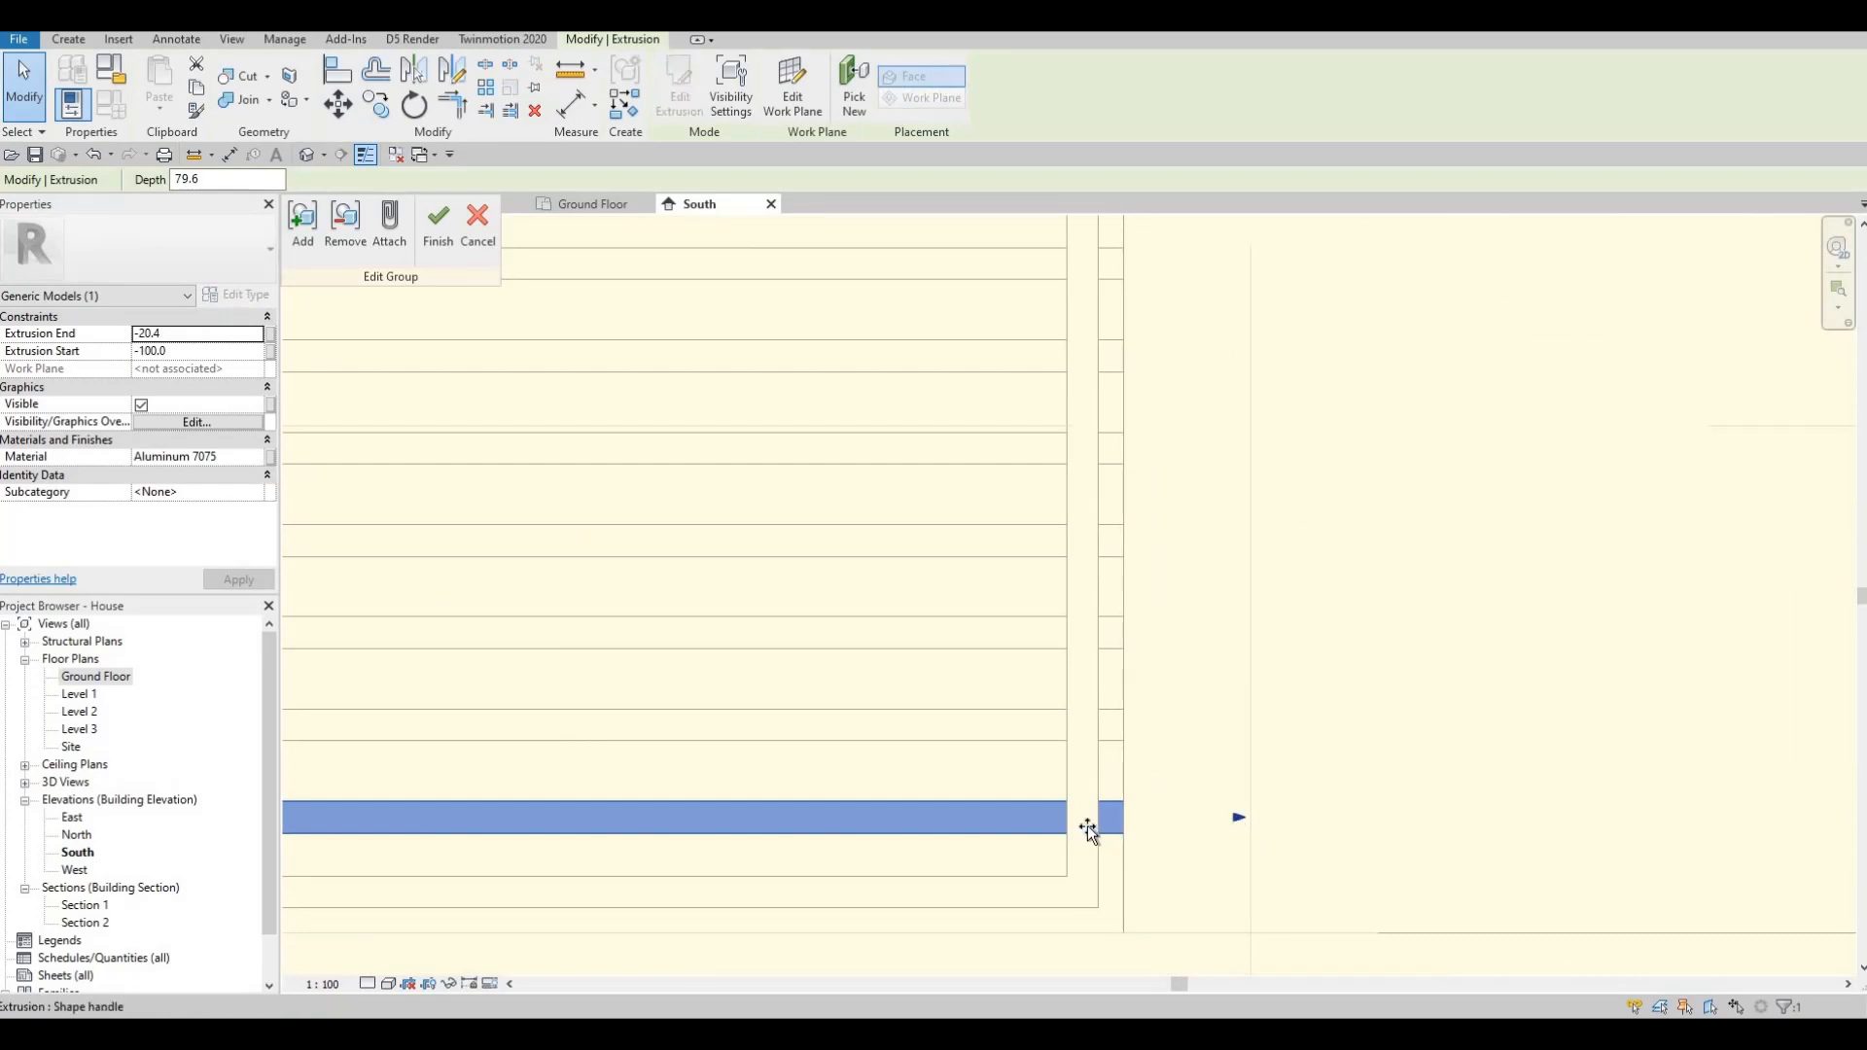
pyautogui.moveTo(1090, 829); pyautogui.dragTo(1068, 821)
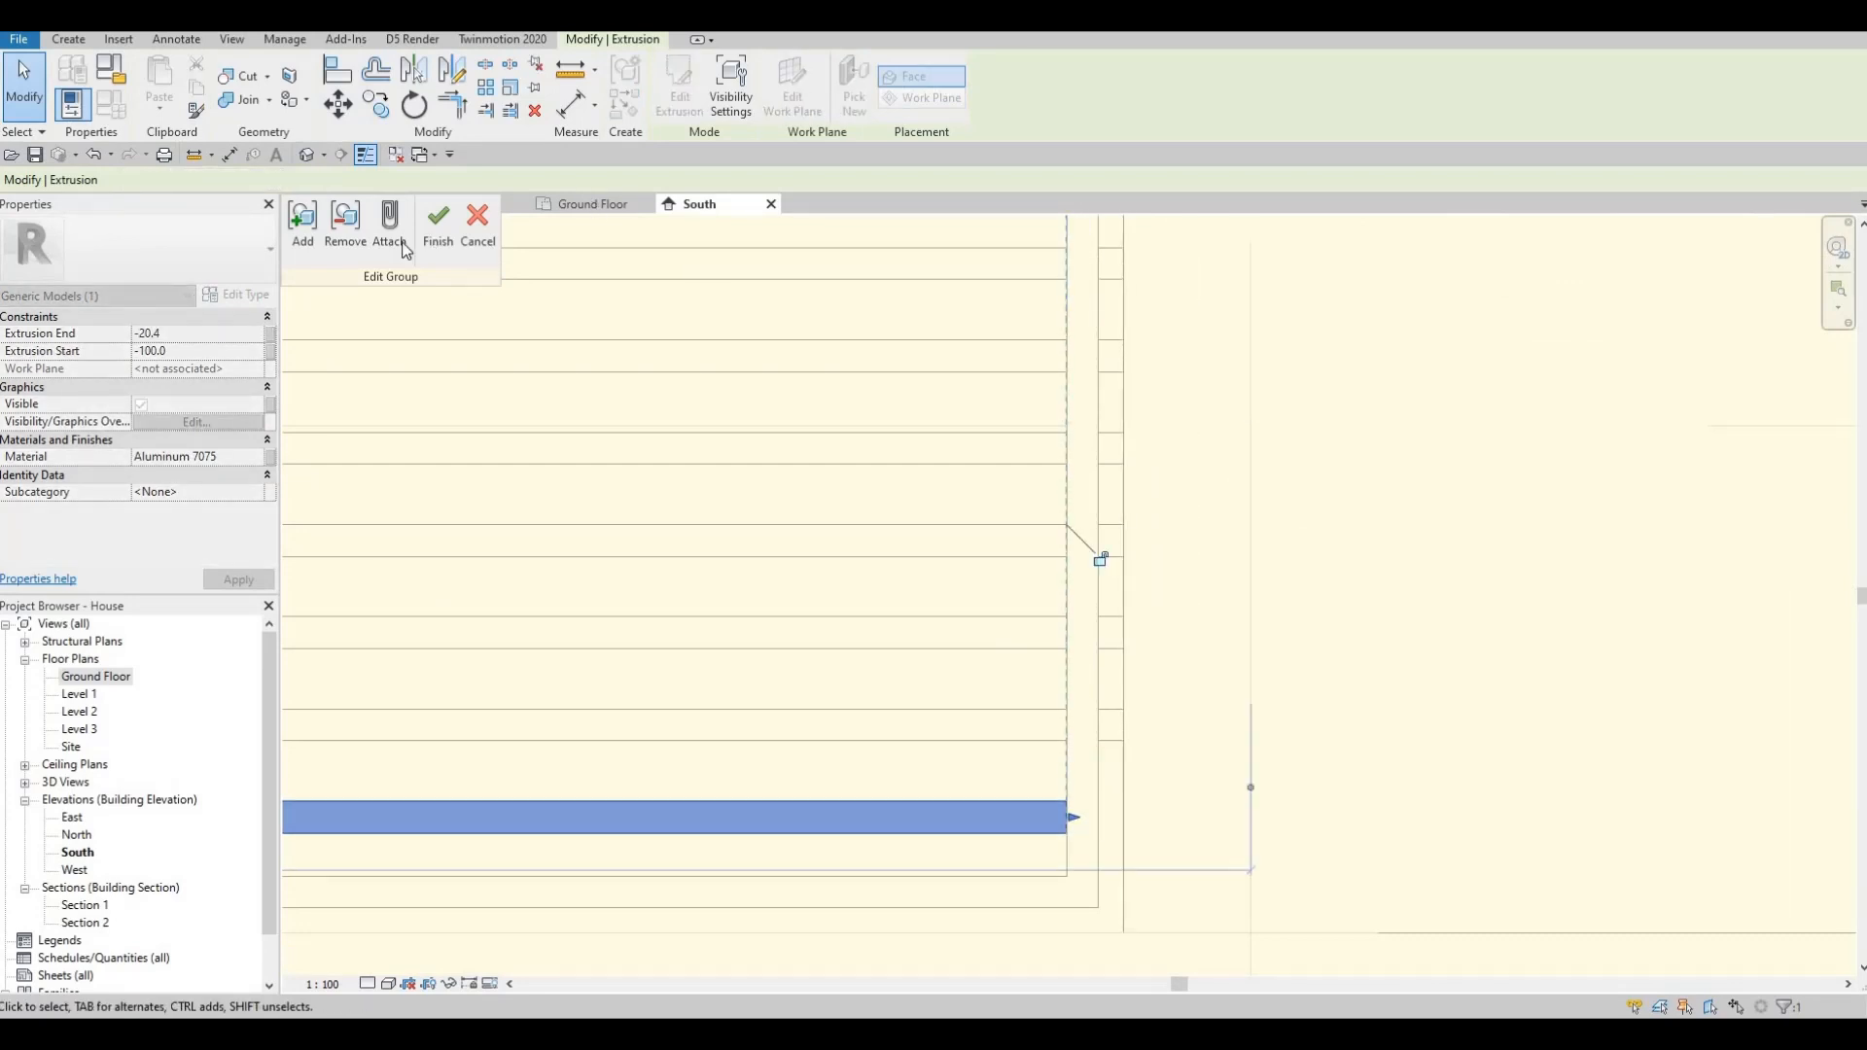
pyautogui.click(439, 228)
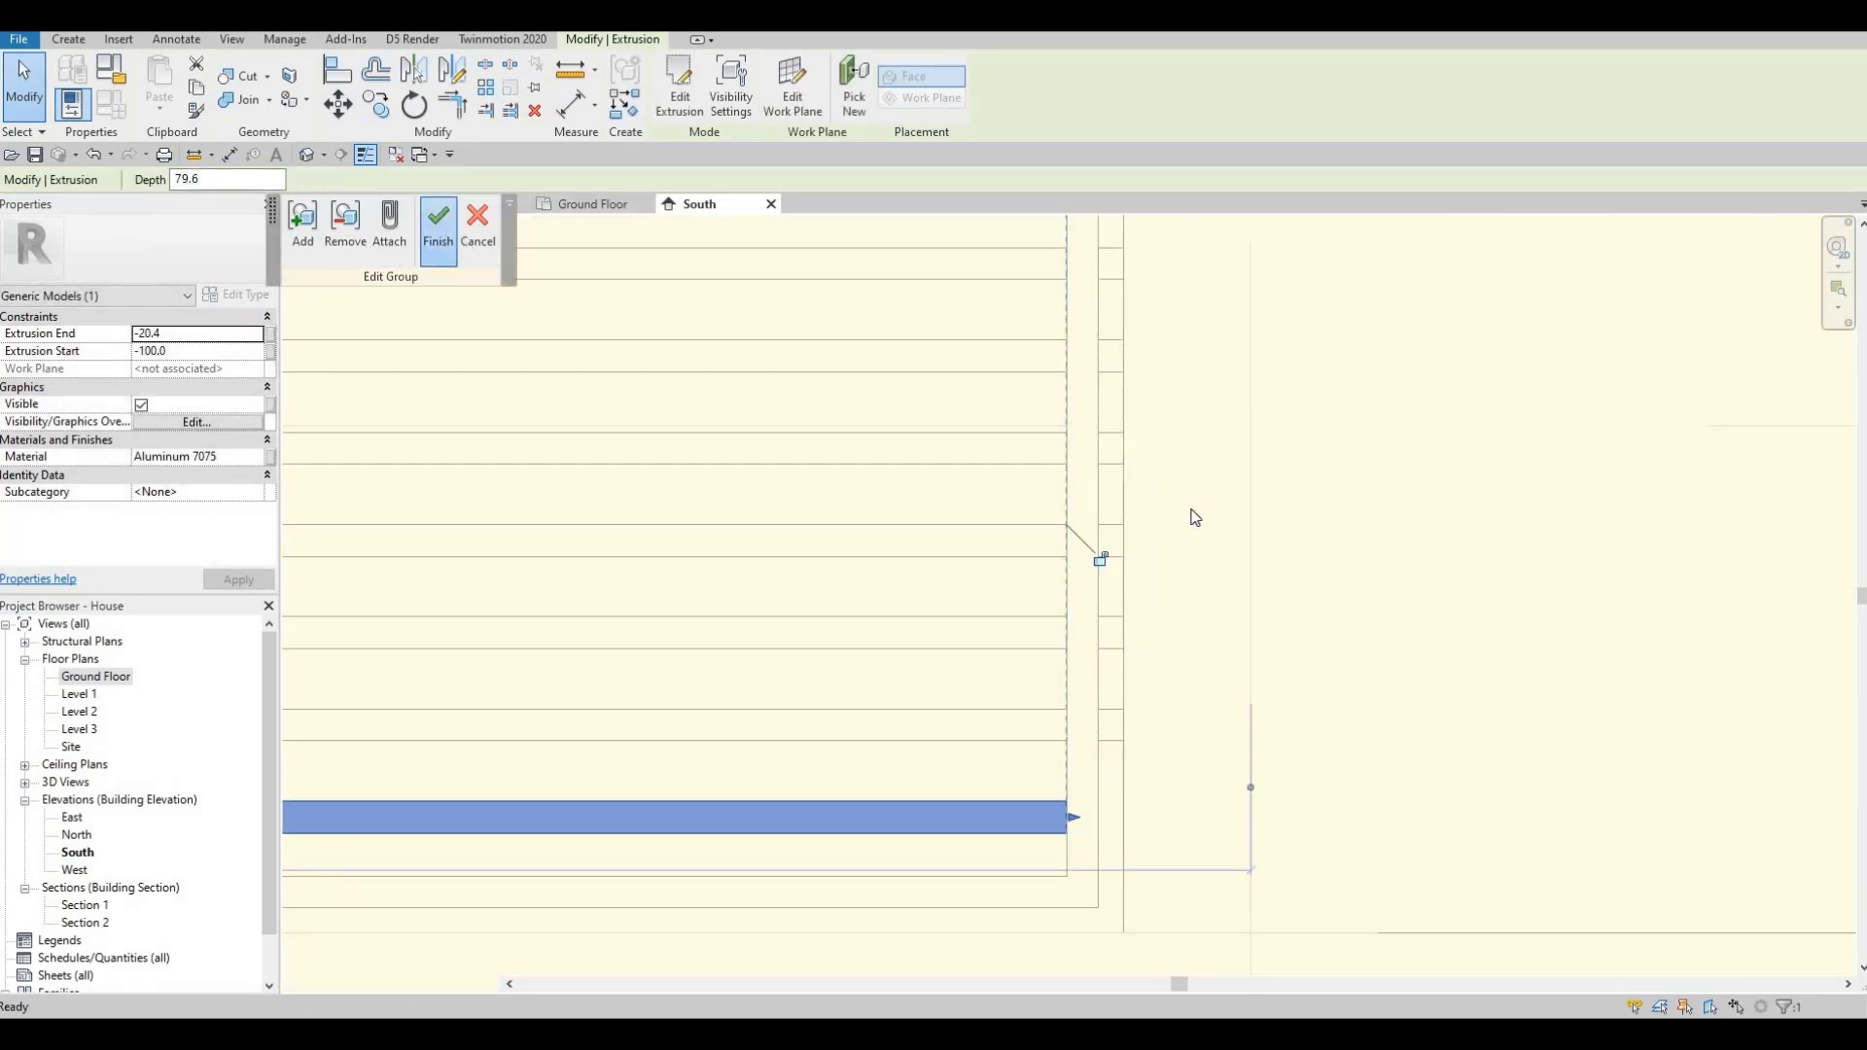
pyautogui.scroll(-5, 1011, 389)
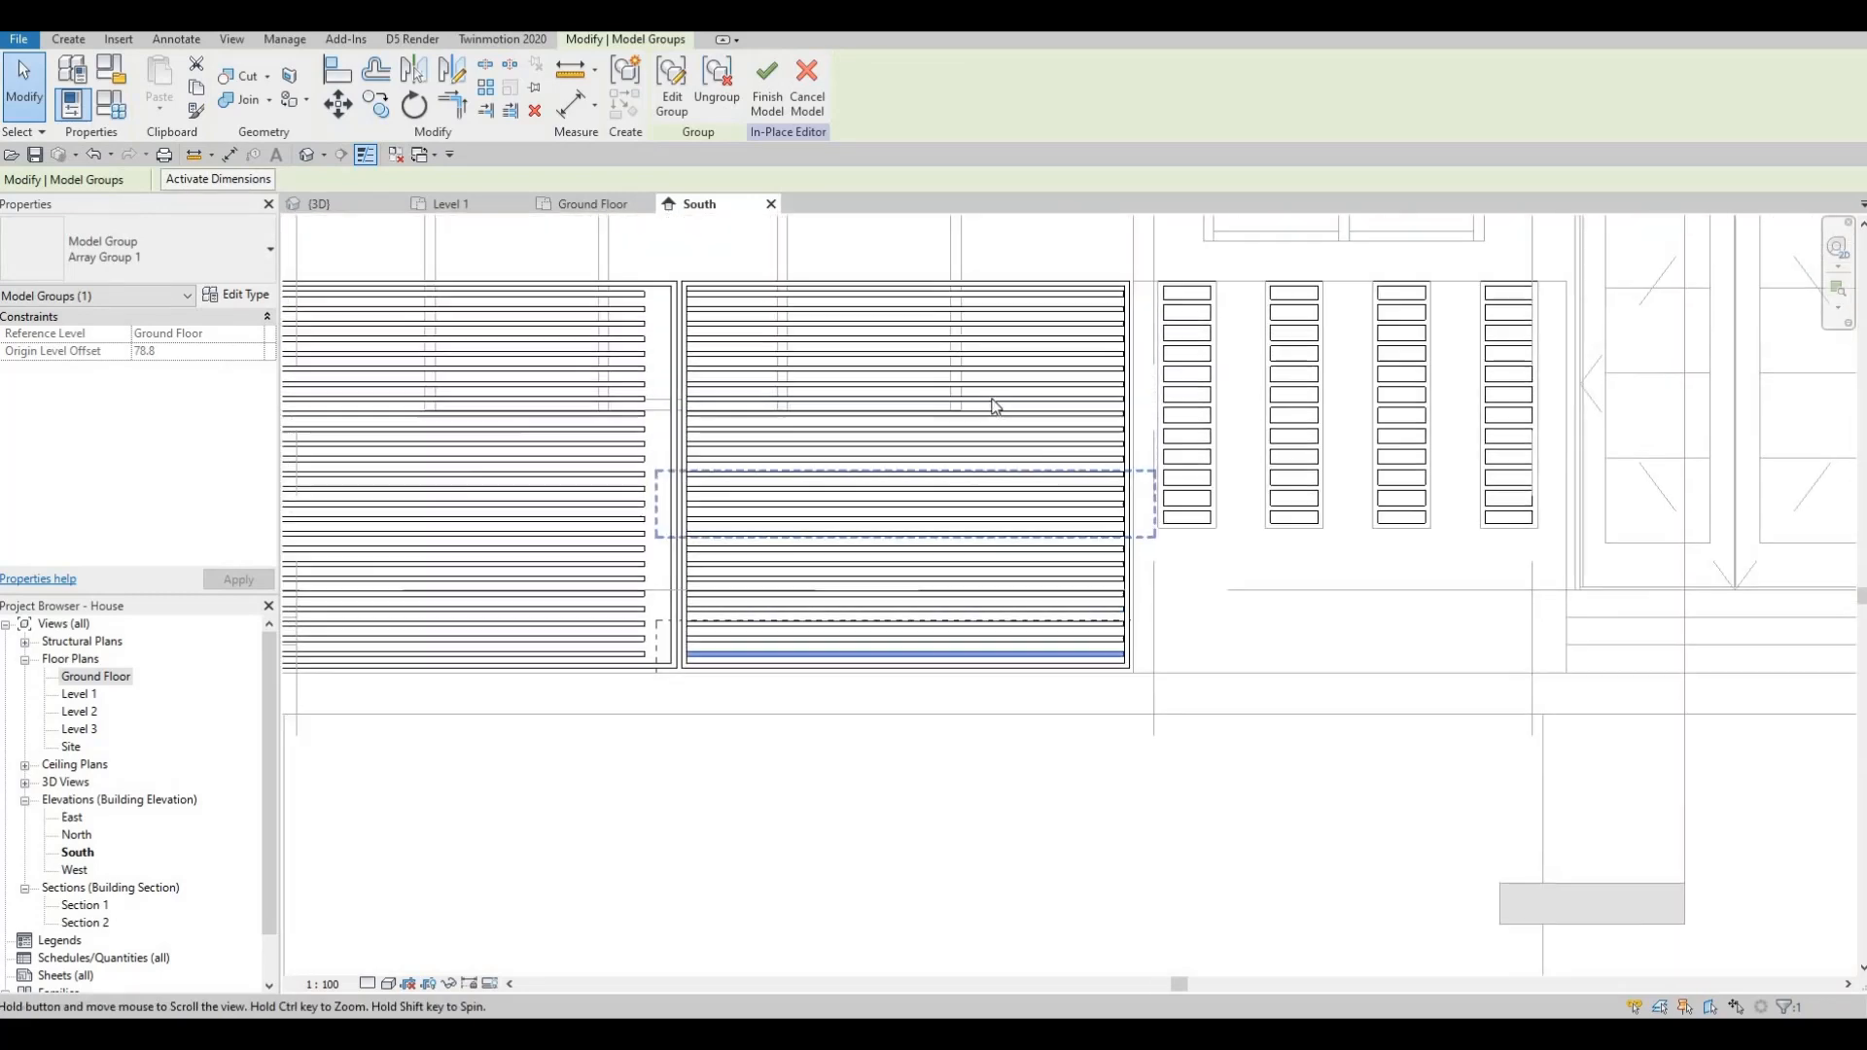
pyautogui.press('Escape')
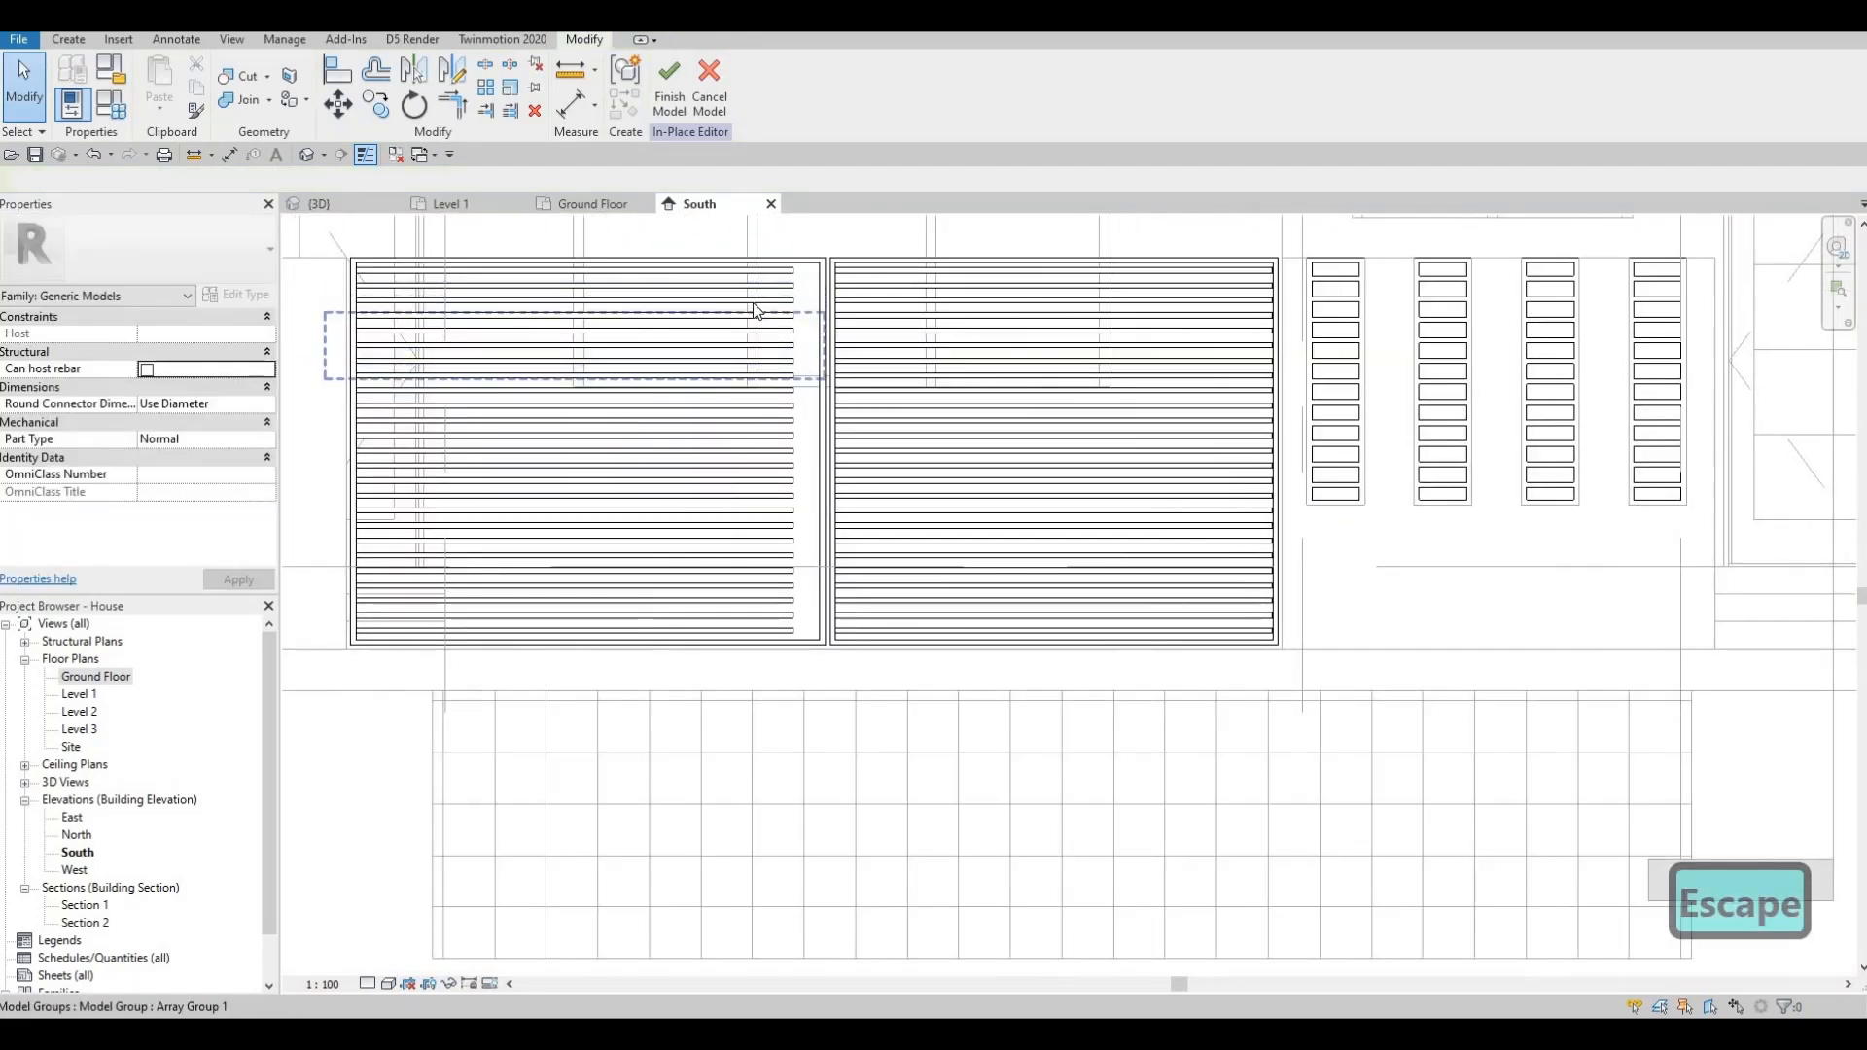
# - Undo the slat shortening and leave the array group's editing mode
pyautogui.click(756, 309)
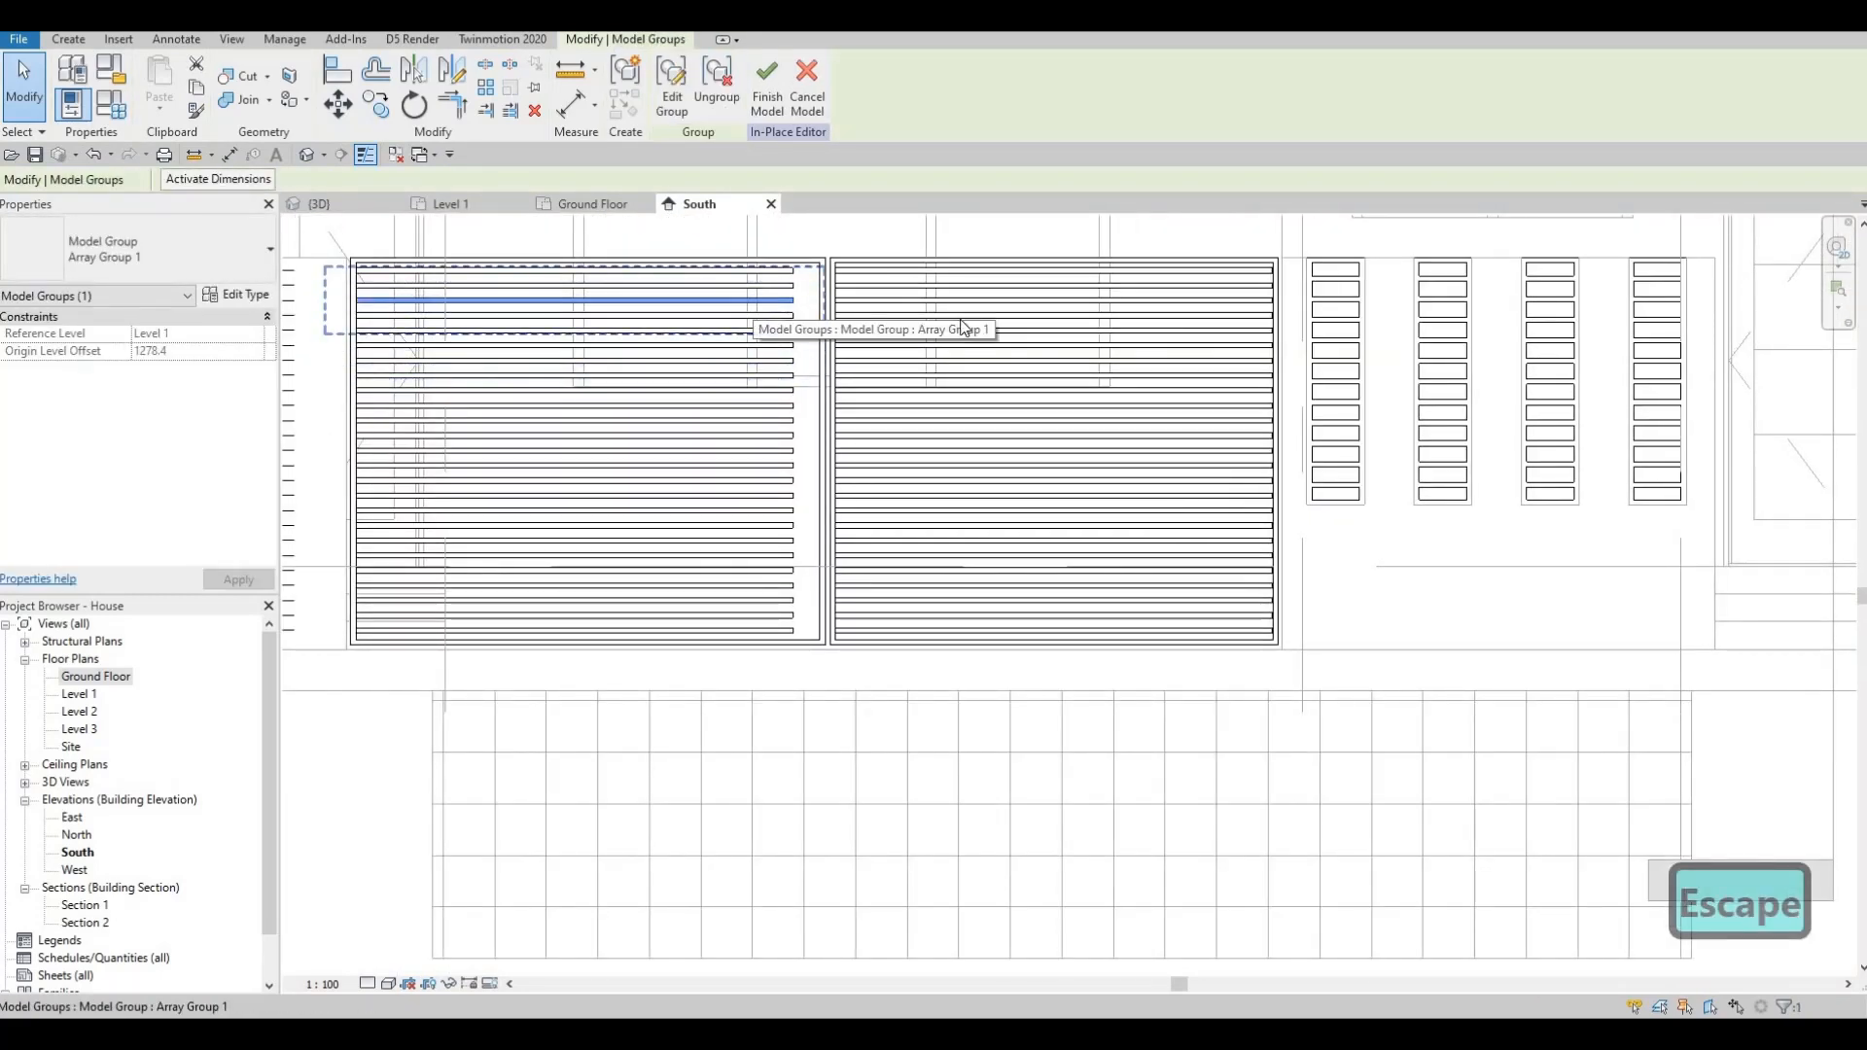
pyautogui.hotkey('ctrl', 'z')
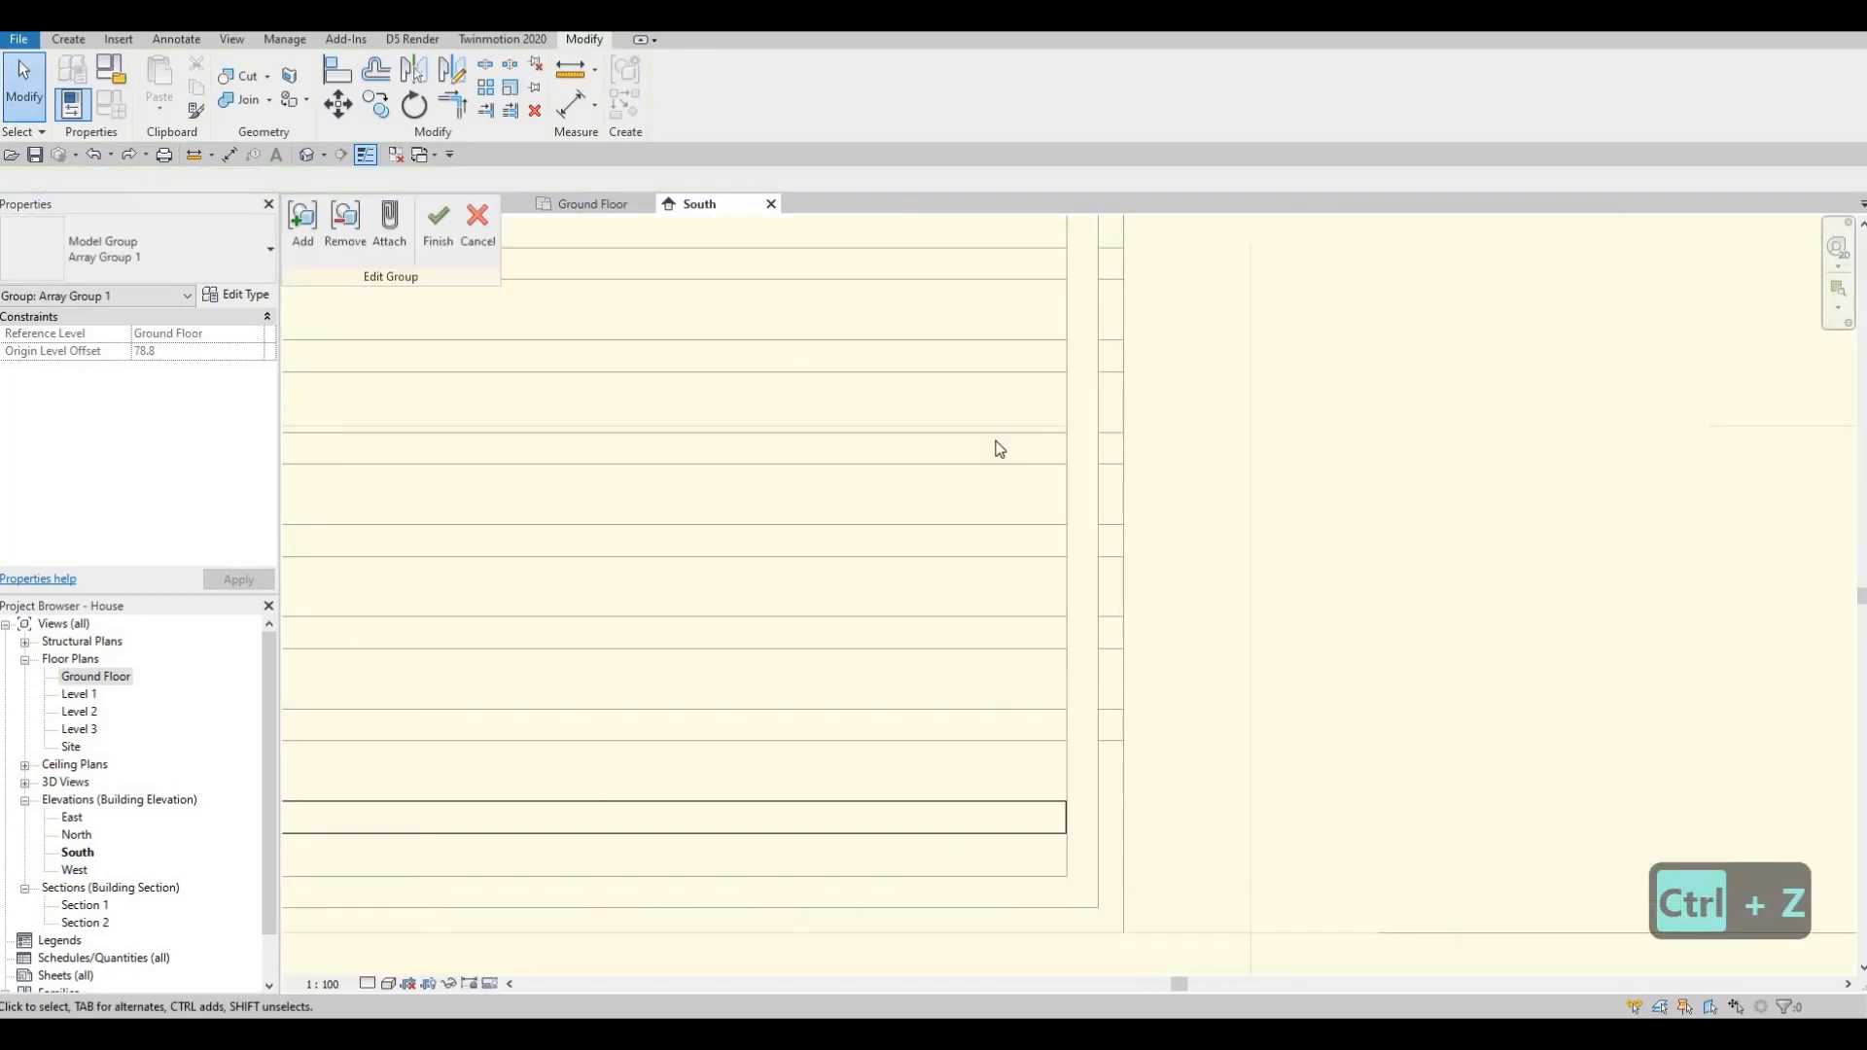
pyautogui.hotkey('ctrl', 'z')
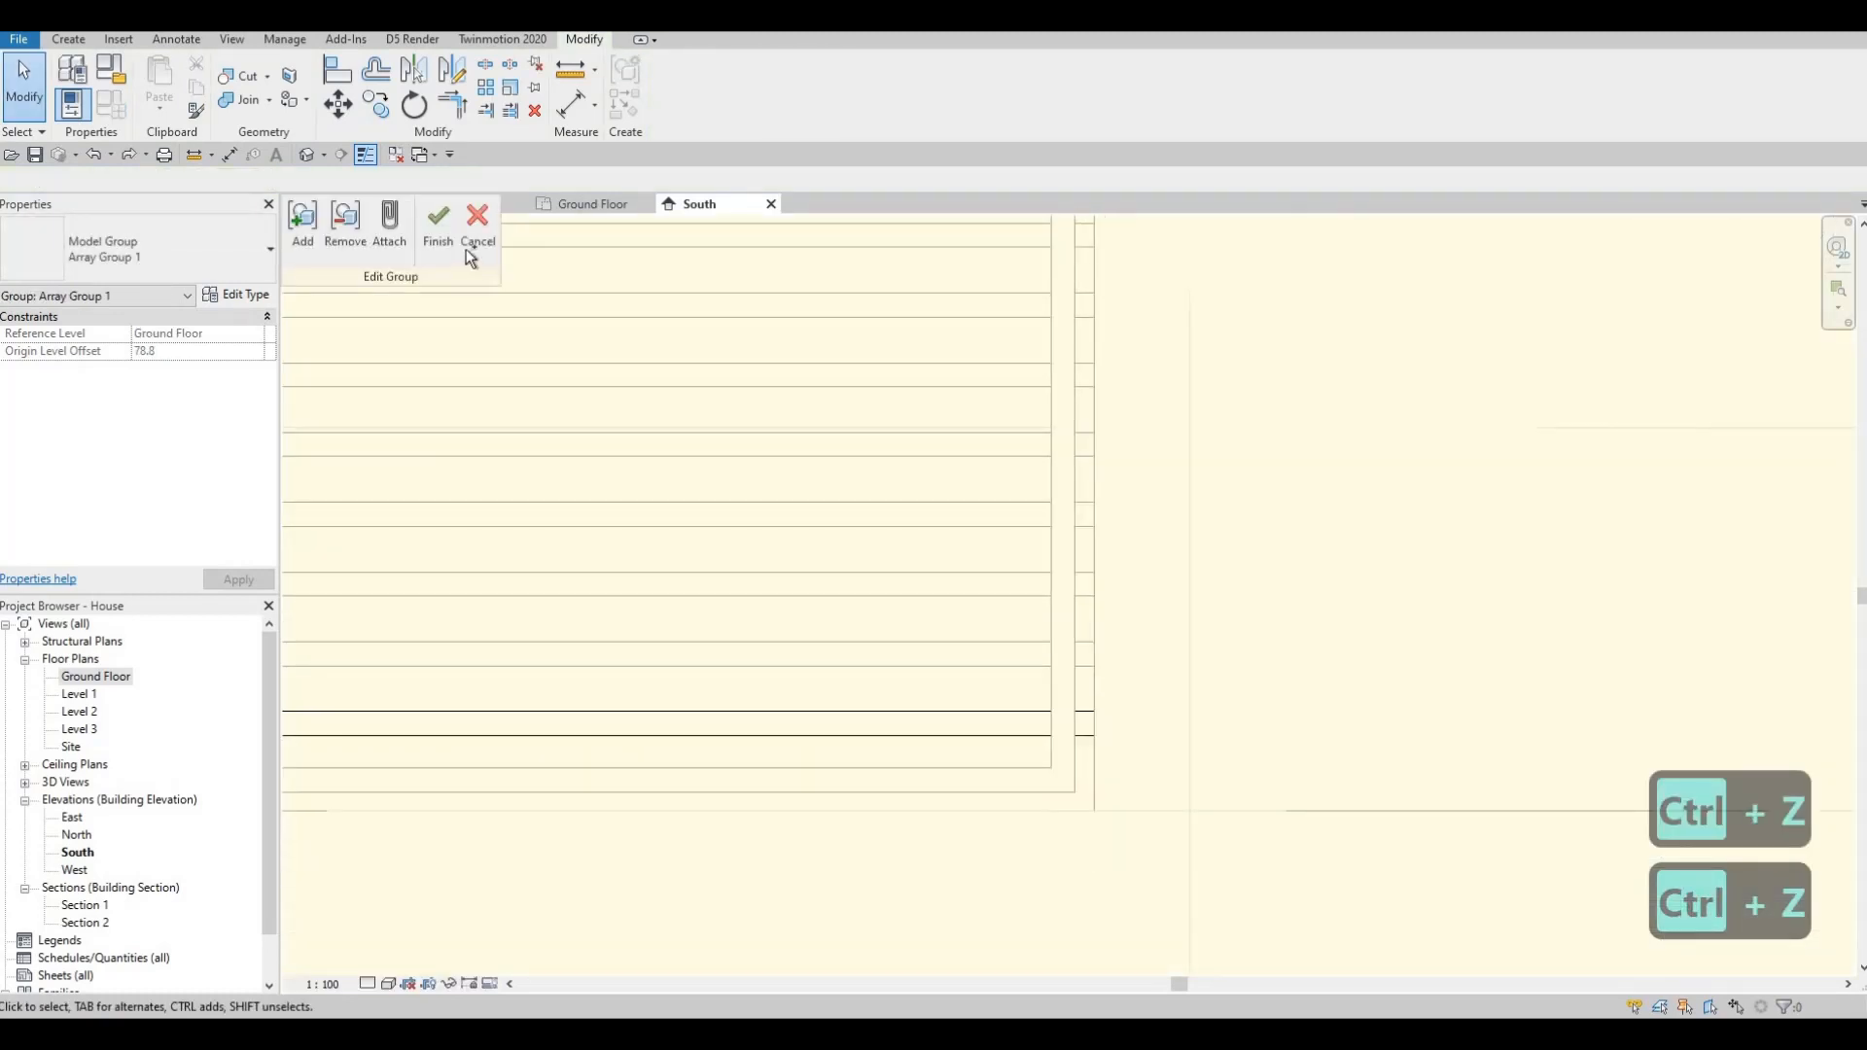
pyautogui.hotkey('ctrl', 'z')
pyautogui.press('Escape')
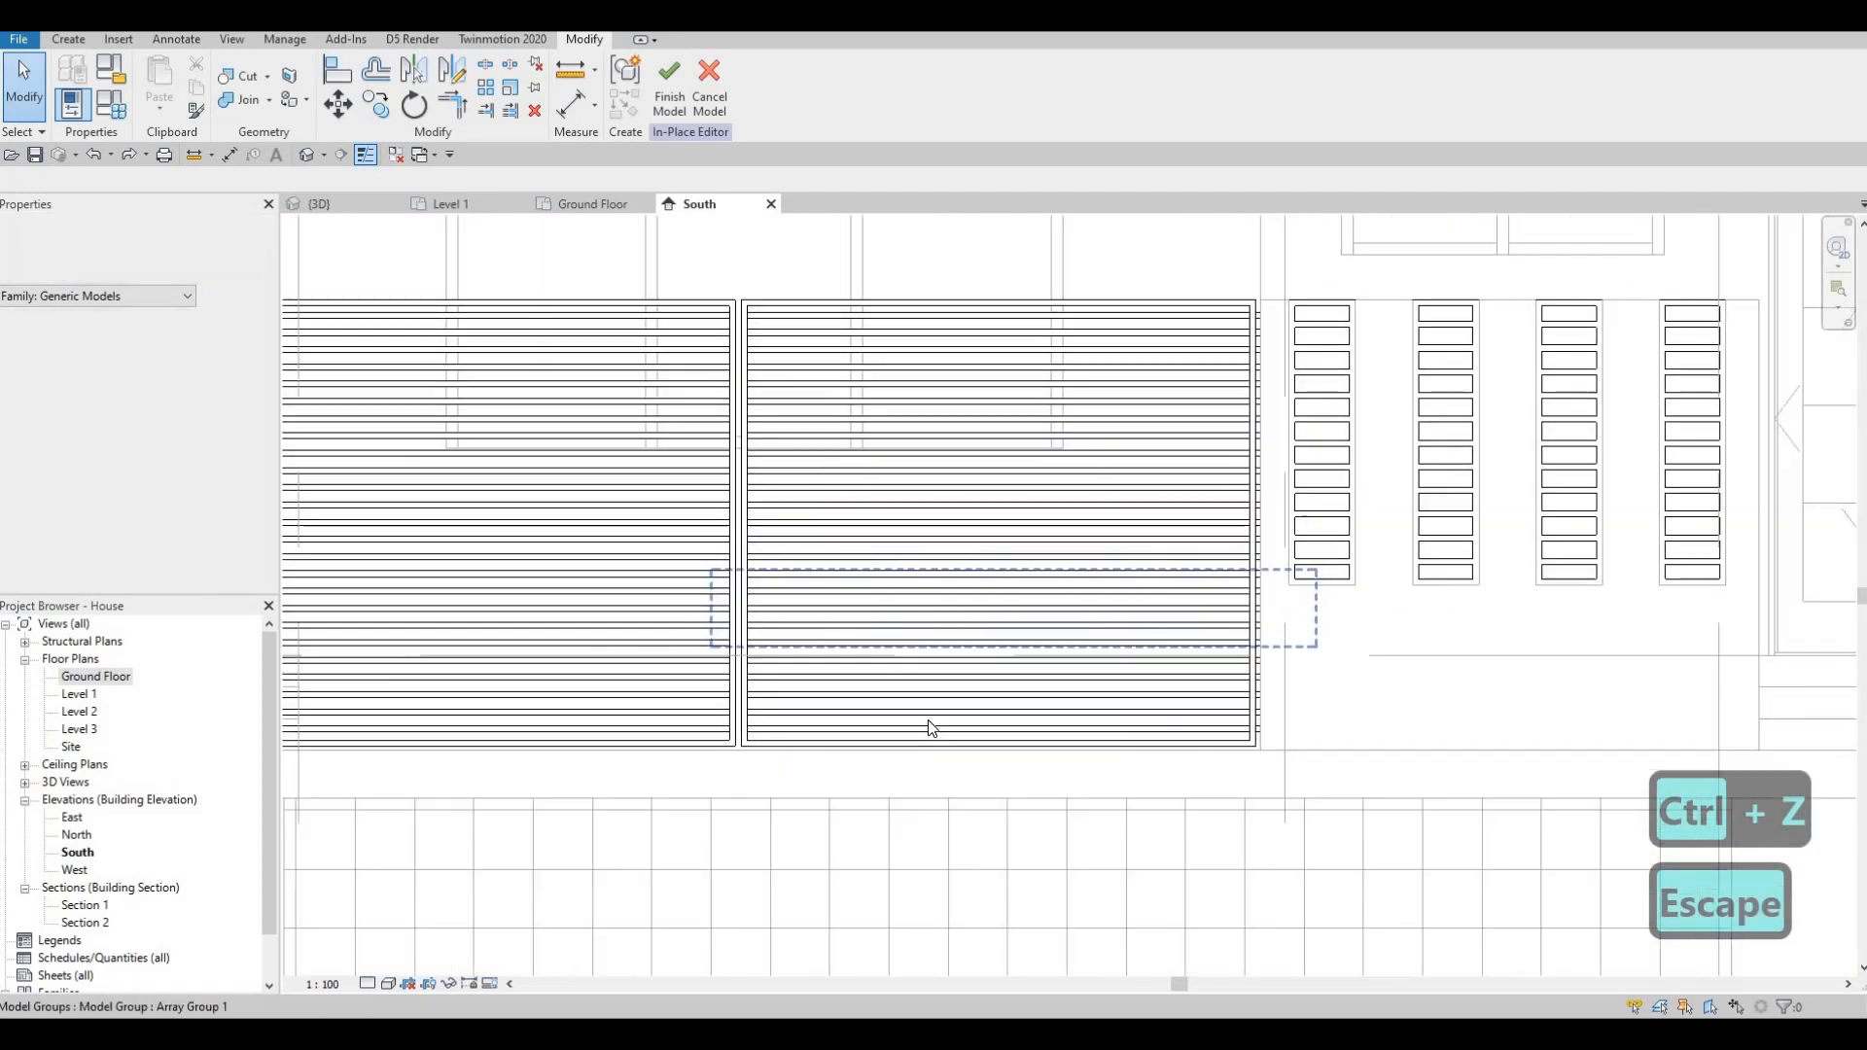
# - Ungroup the bottom slat of the copied screen
pyautogui.click(925, 728)
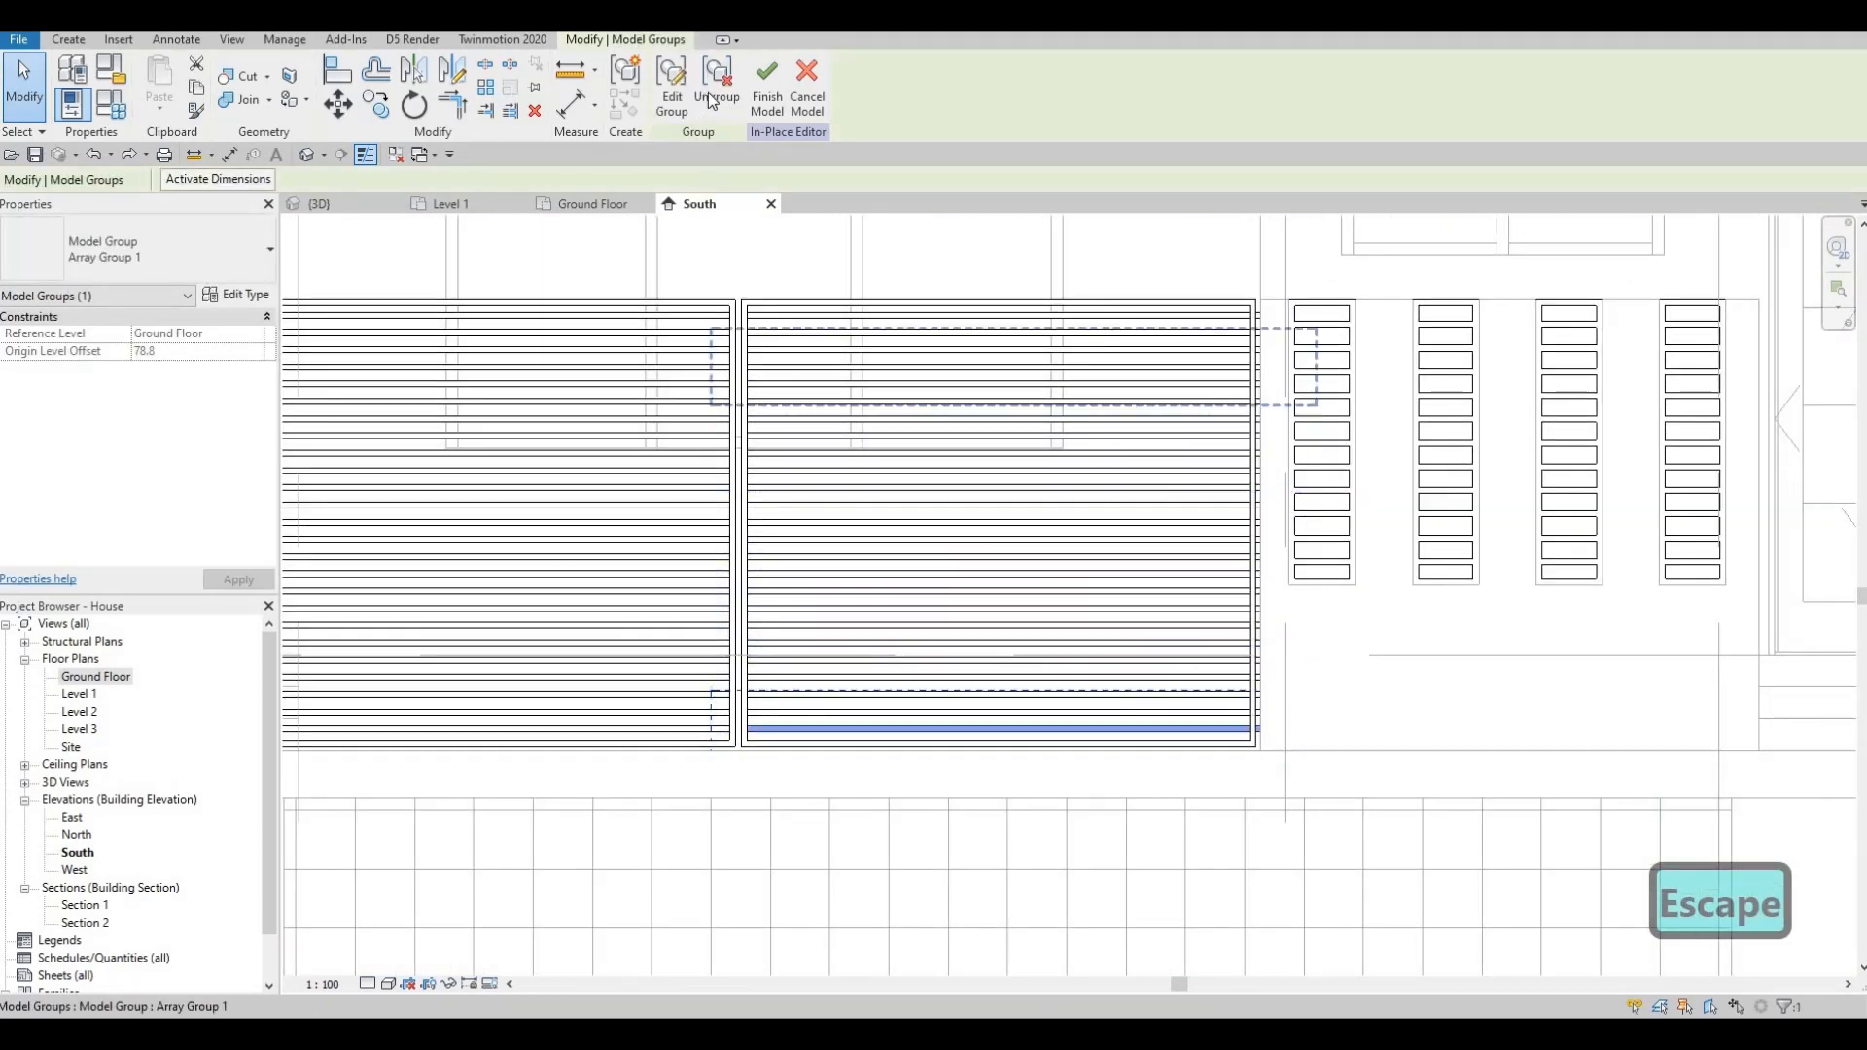
pyautogui.moveTo(1126, 744); pyautogui.dragTo(1105, 367)
pyautogui.press('Escape')
# - Delete all the grouped slats above the bottom slat in the copied screen
pyautogui.press('Delete')
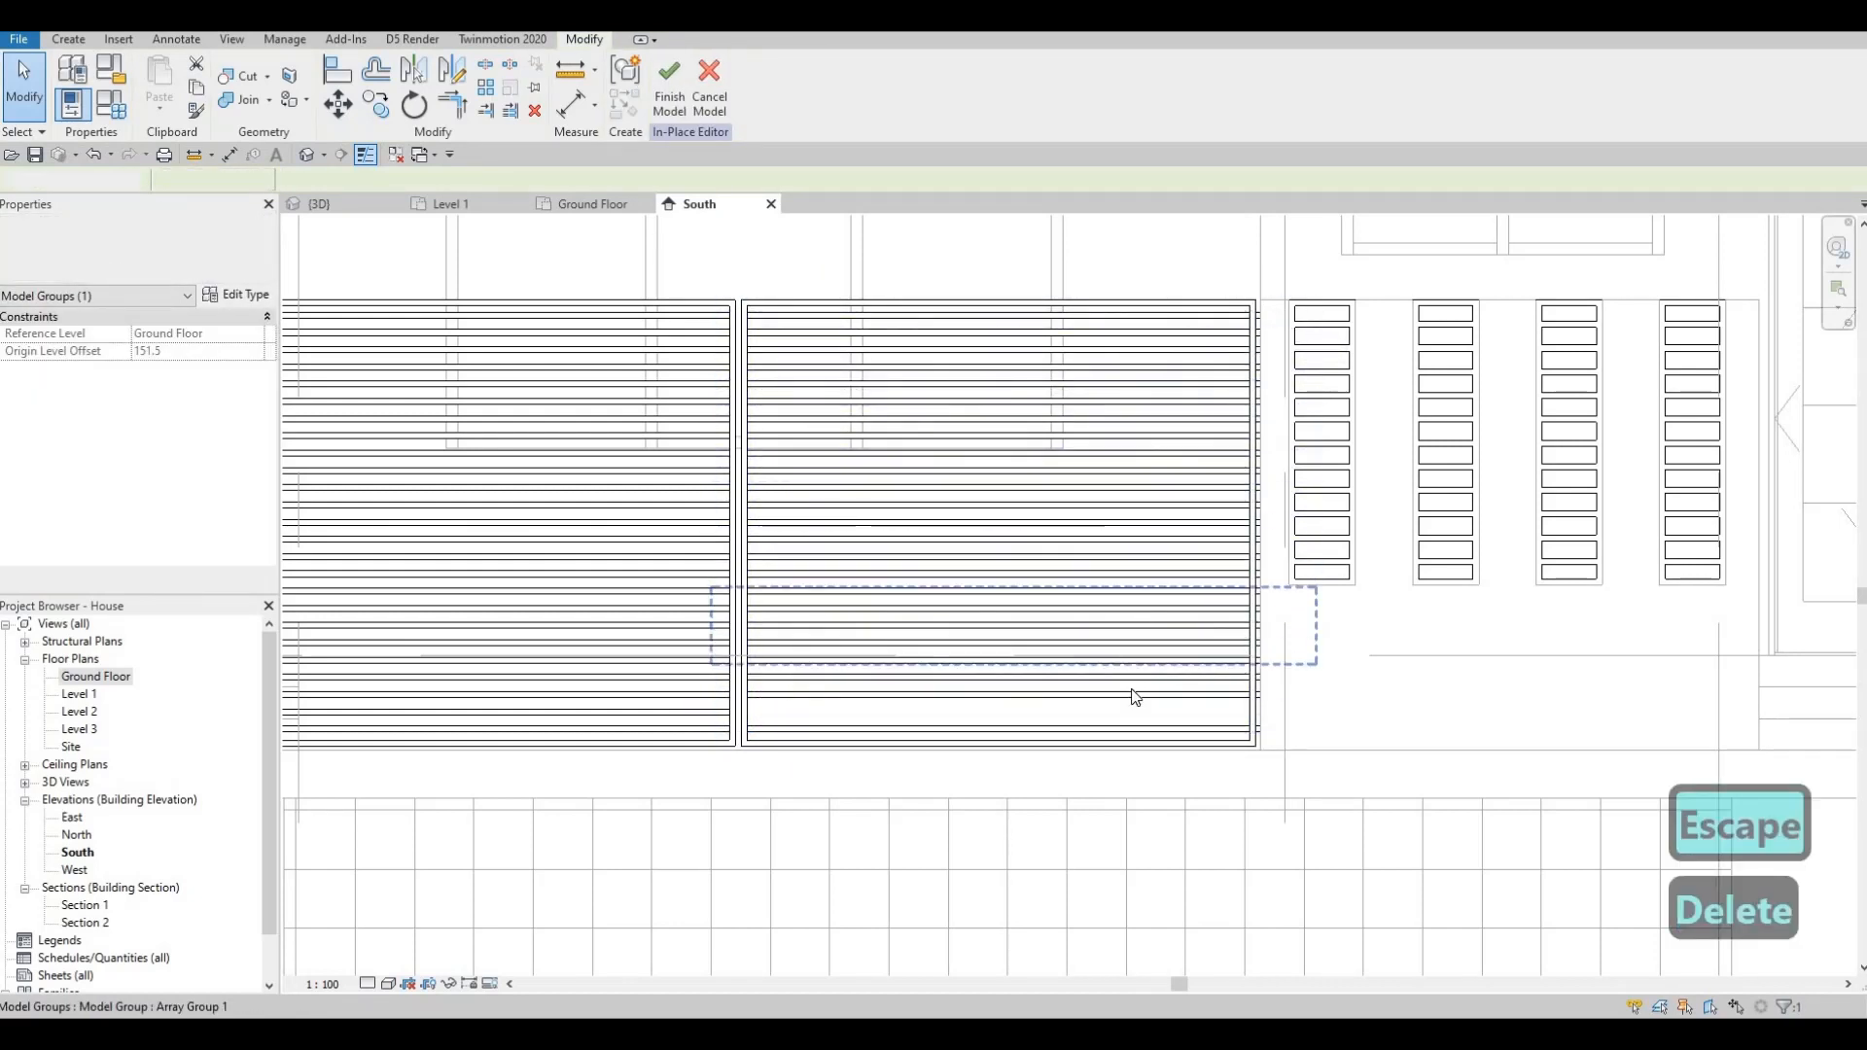
pyautogui.click(1133, 695)
pyautogui.press('Delete')
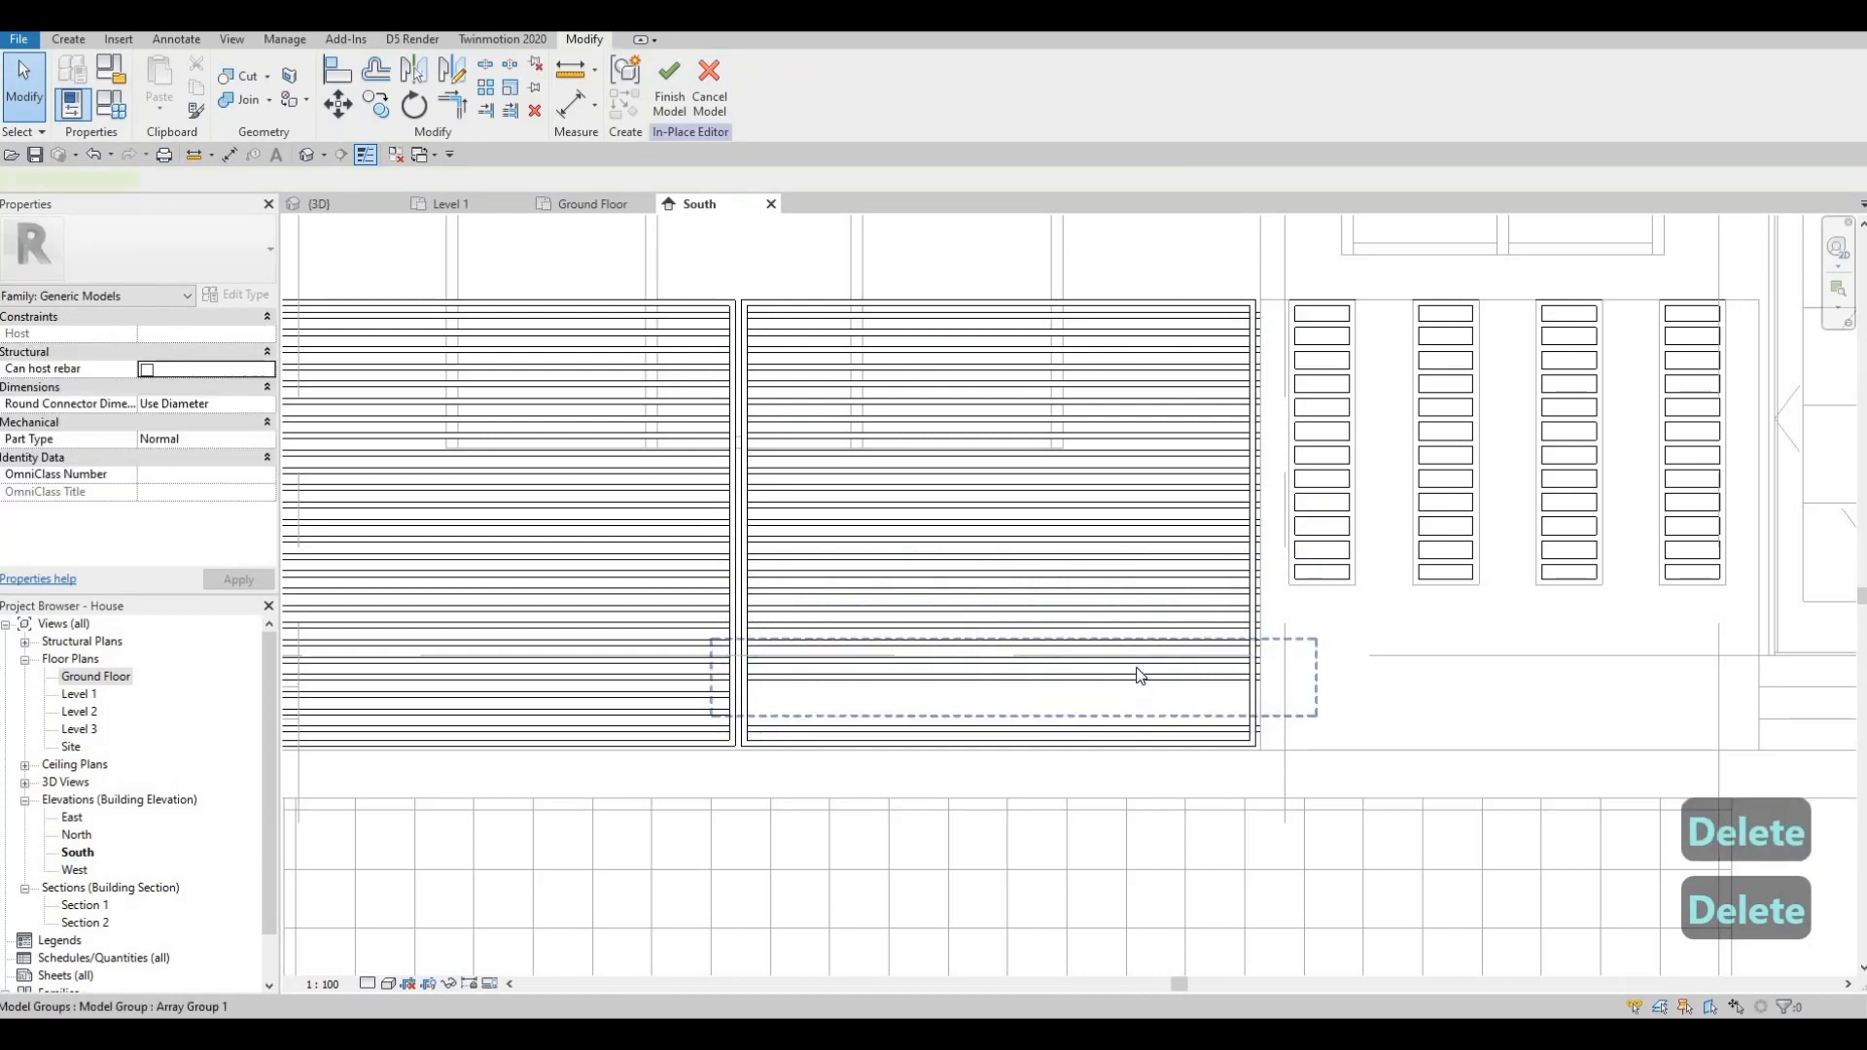
pyautogui.click(1138, 679)
pyautogui.press('Delete')
pyautogui.click(1140, 693)
pyautogui.press('Delete')
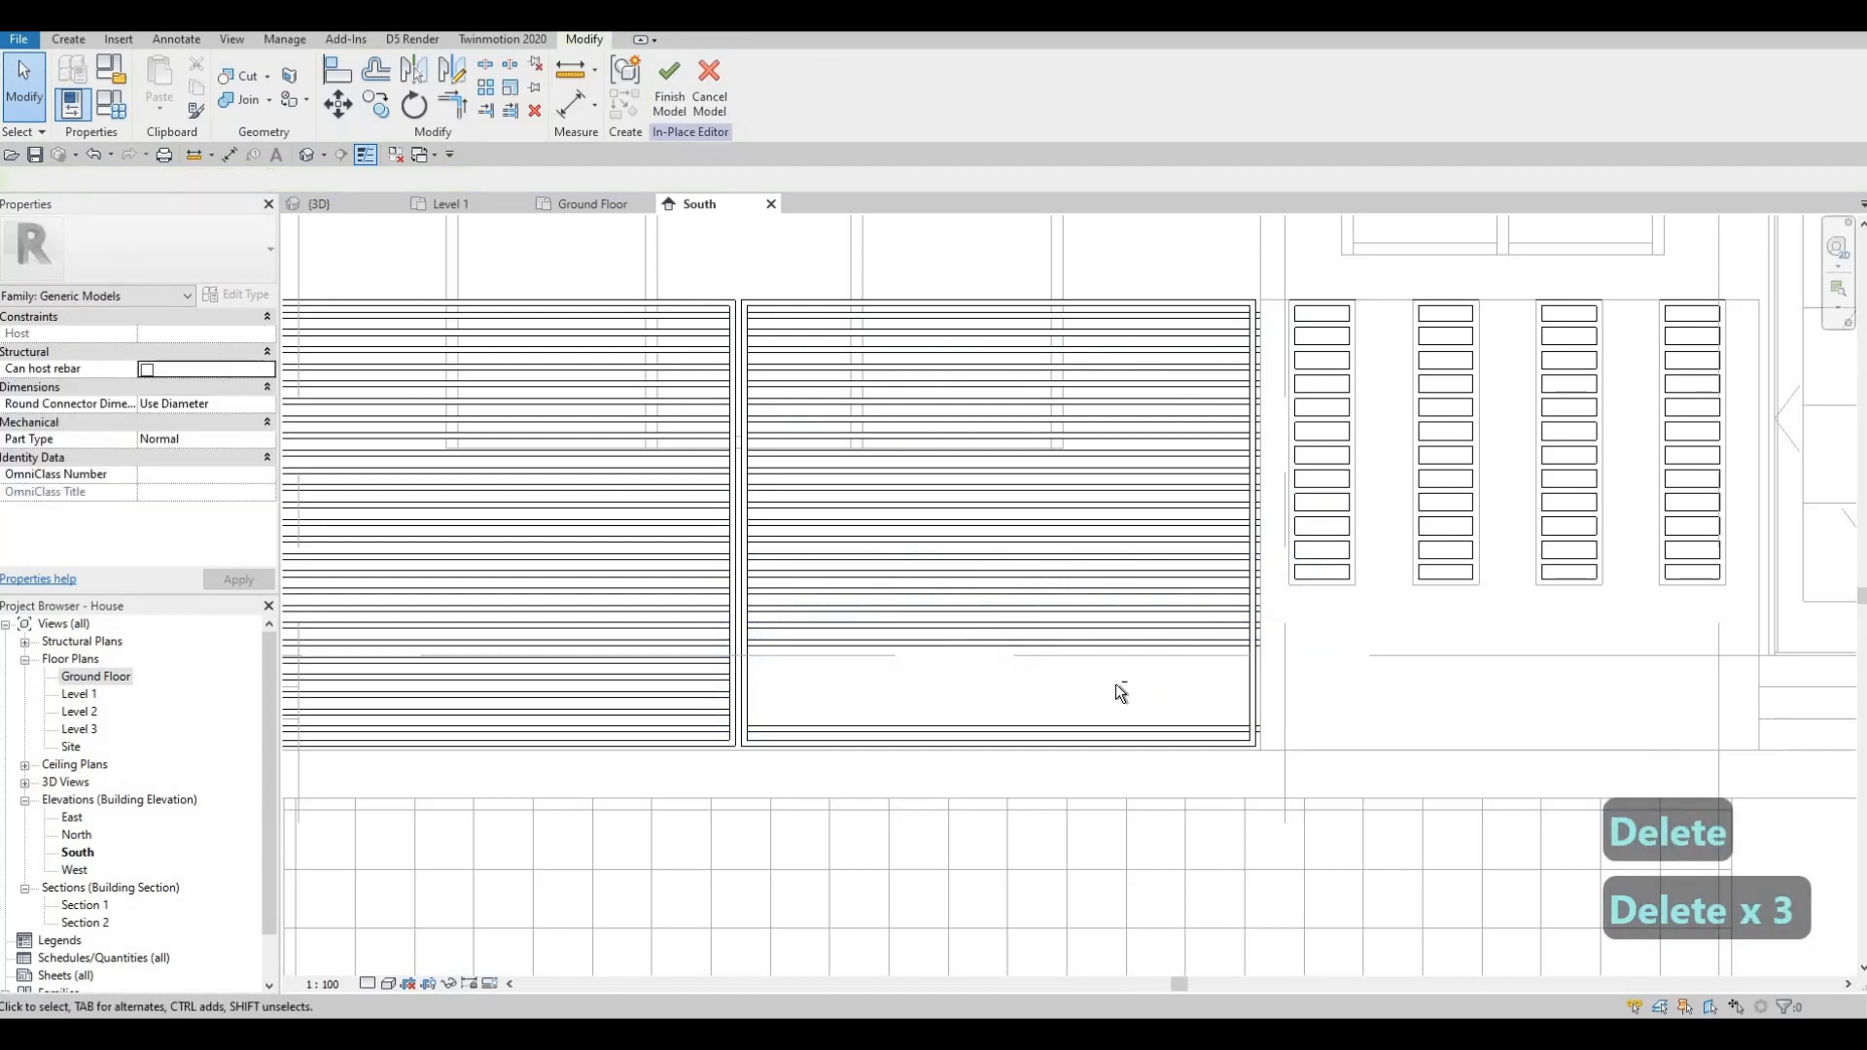
pyautogui.click(1057, 311)
pyautogui.press('Delete')
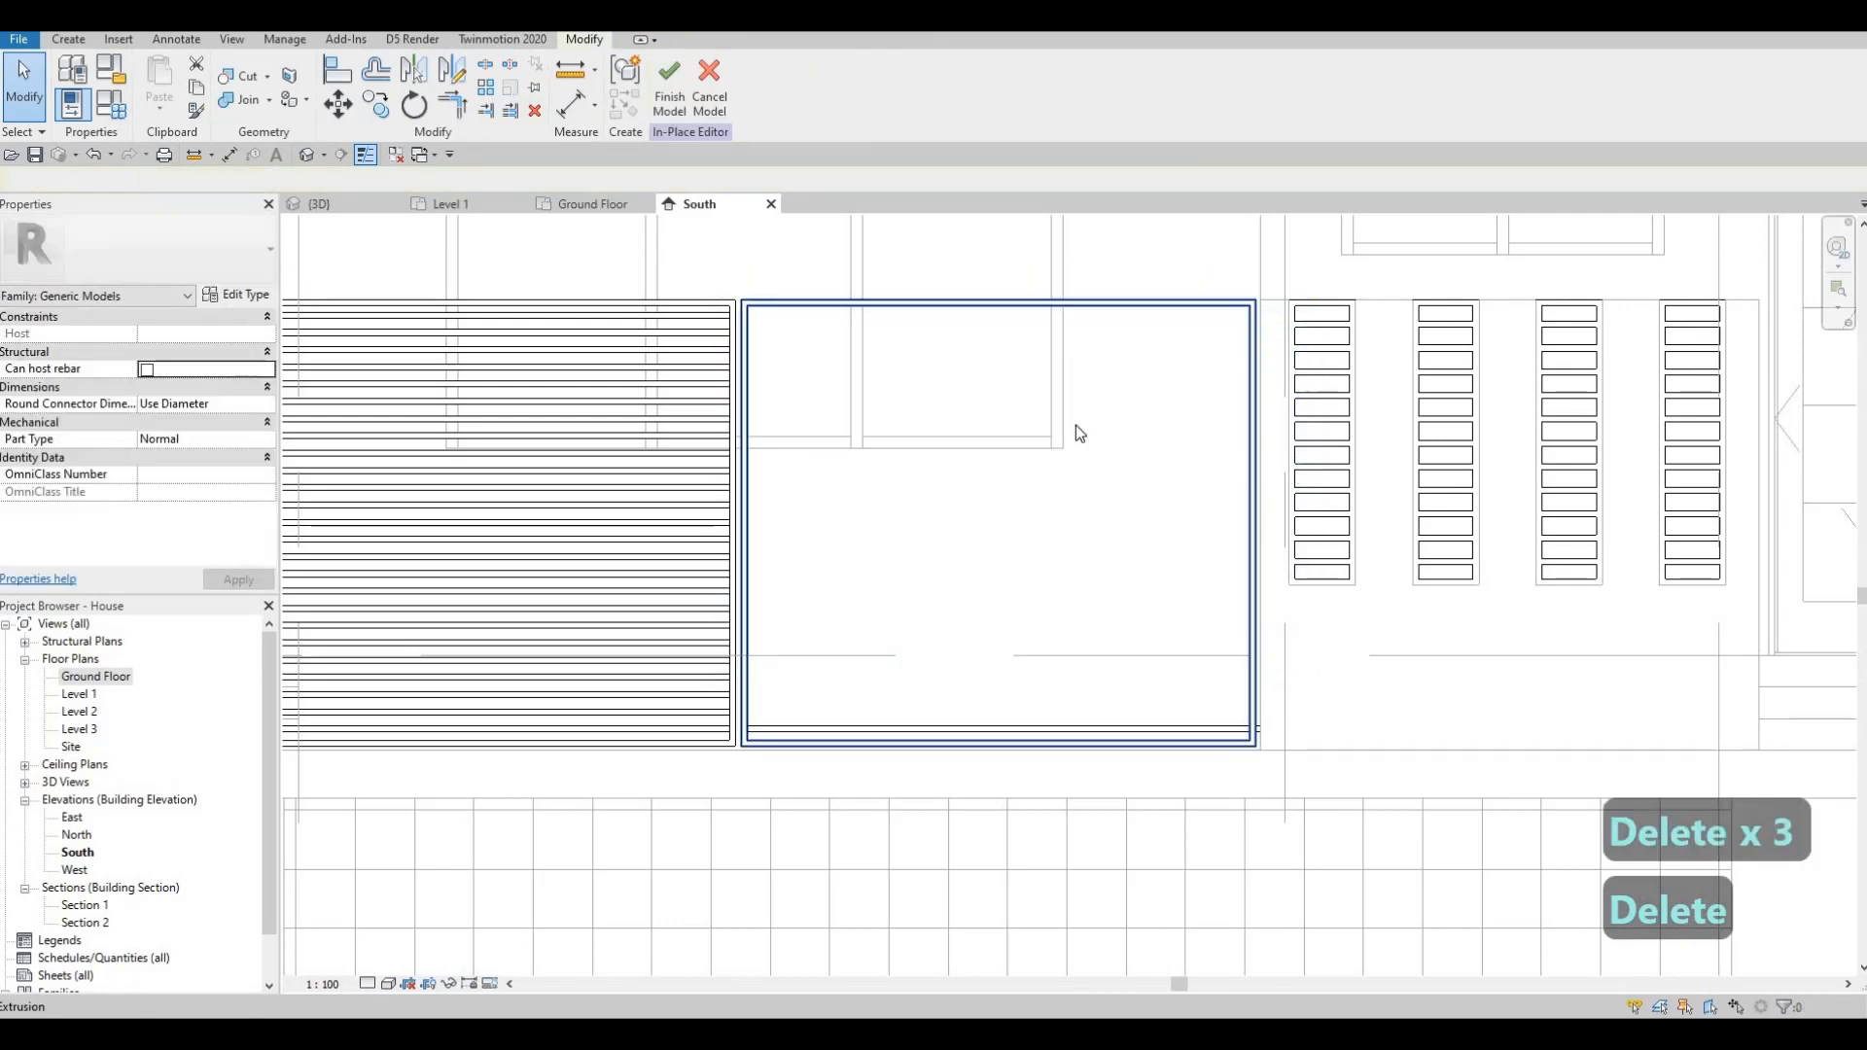
pyautogui.press('Escape')
# - Shorten the remaining bottom slat so its right end meets the copied frame's inner right edge
pyautogui.click(1083, 731)
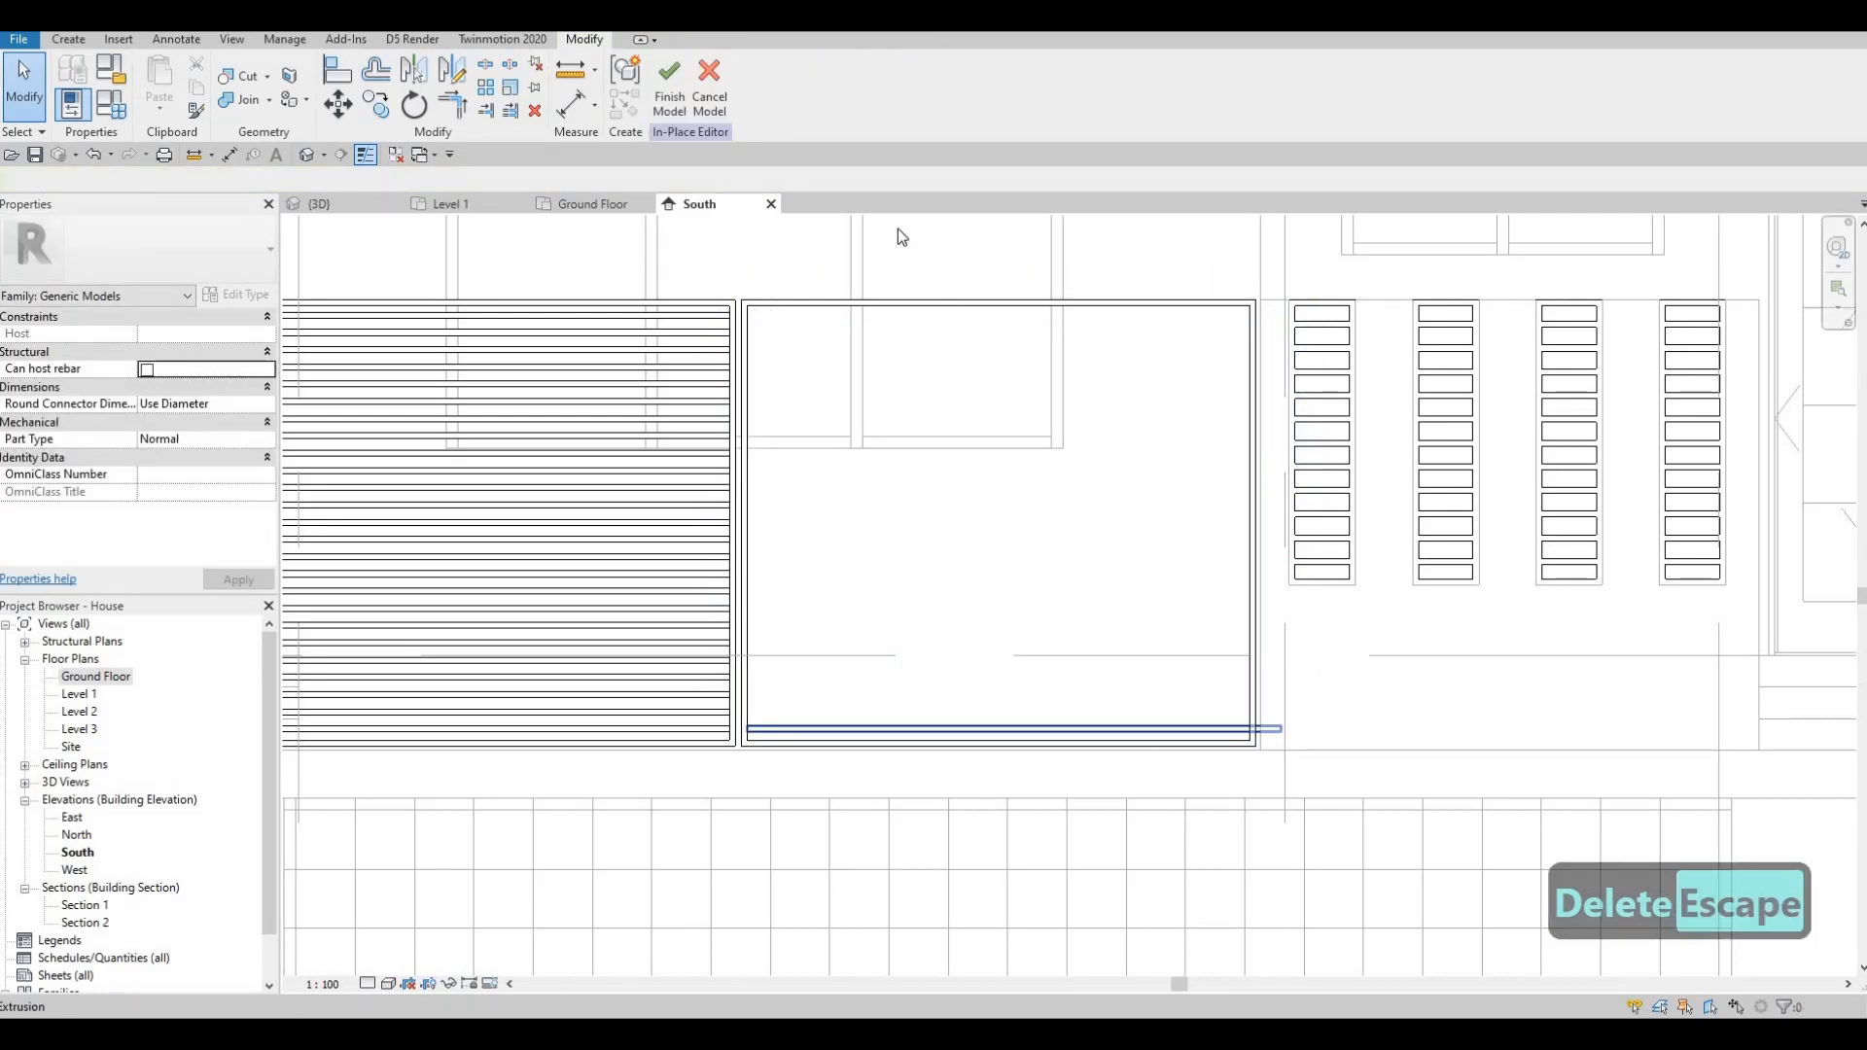
pyautogui.click(1266, 729)
pyautogui.scroll(4, 1293, 768)
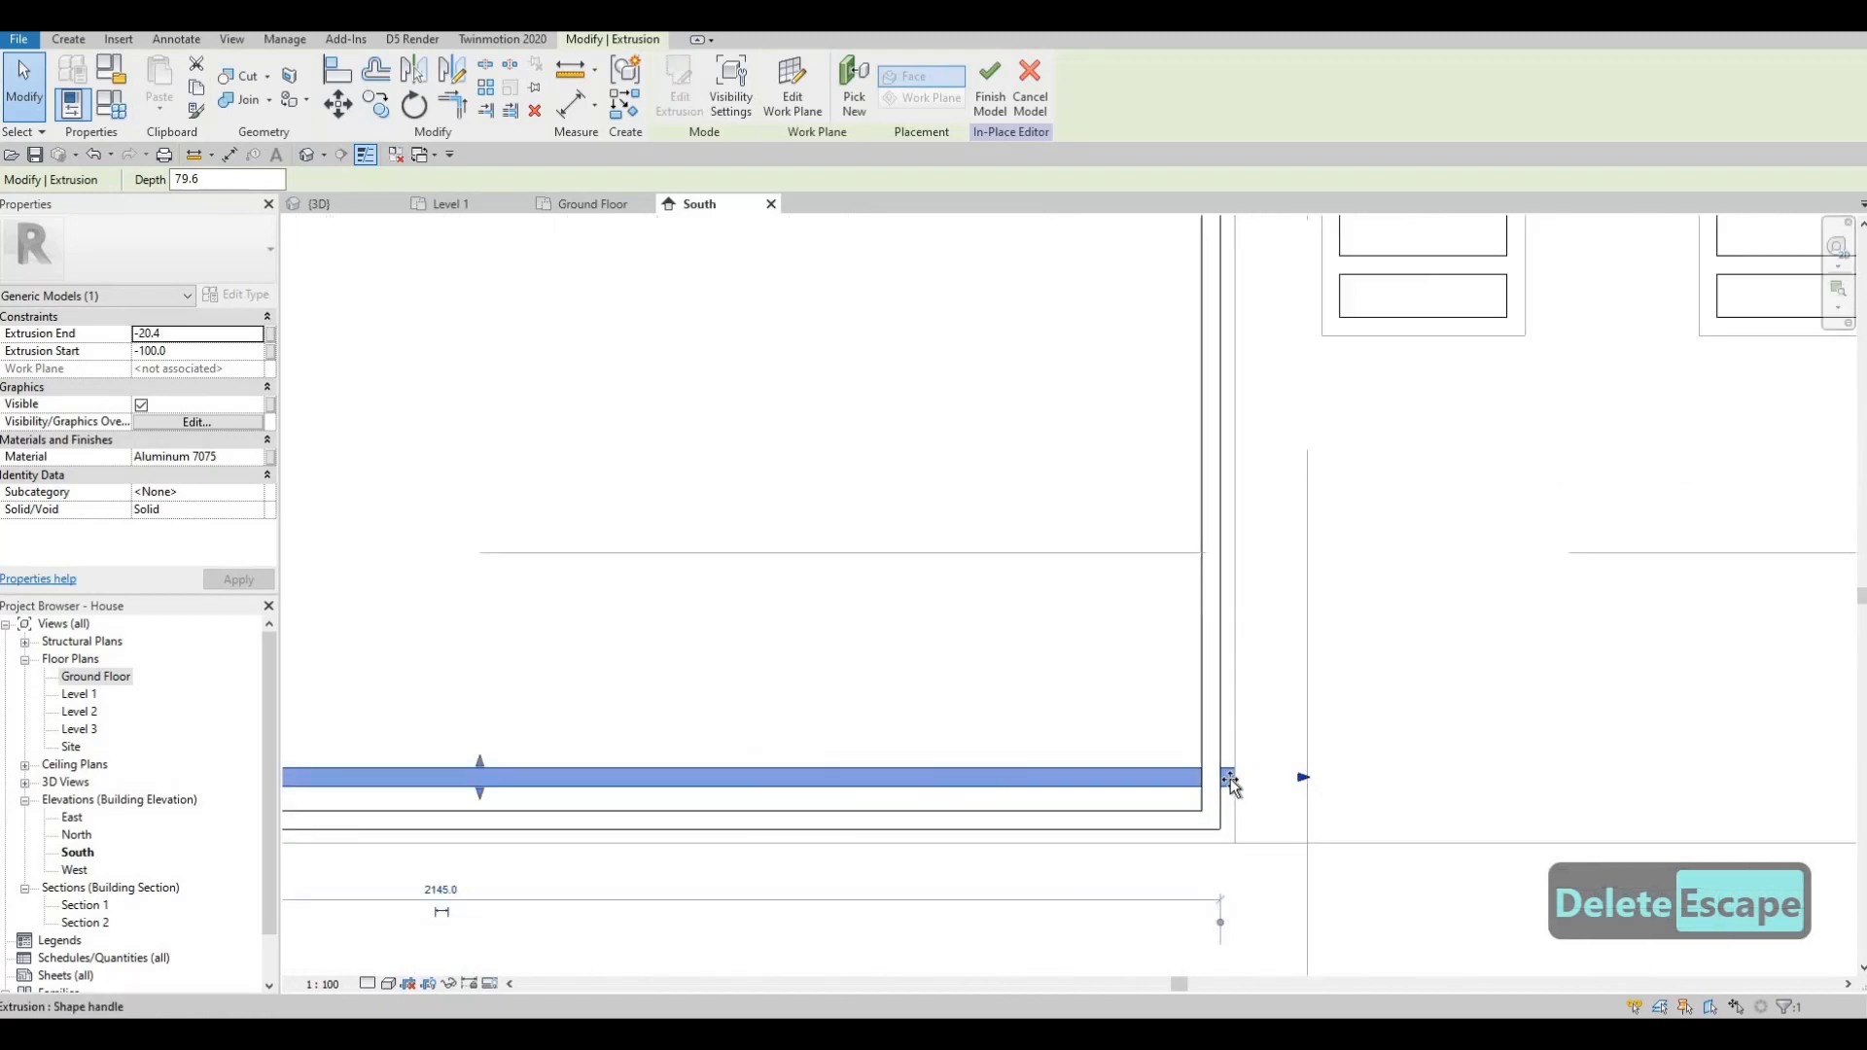
pyautogui.moveTo(1200, 778); pyautogui.dragTo(1177, 693)
pyautogui.scroll(-5, 992, 705)
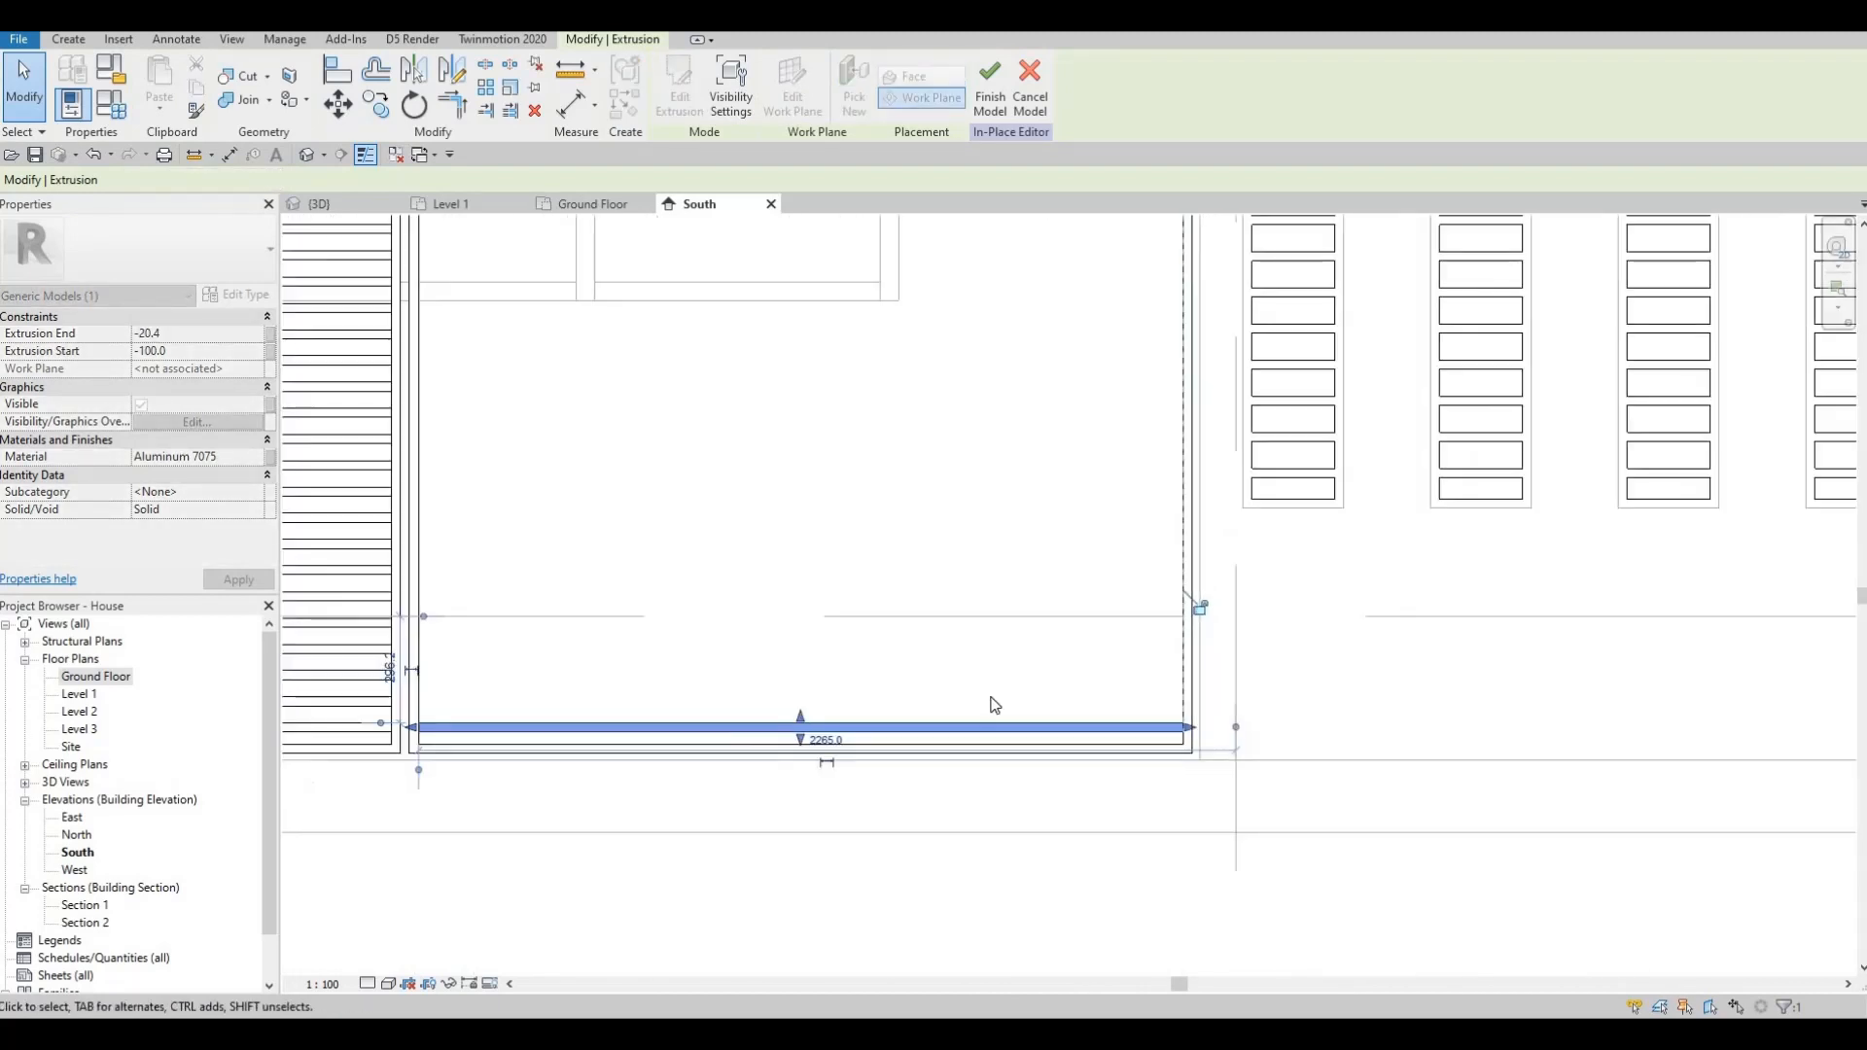
pyautogui.press('Escape')
pyautogui.press('Escape')
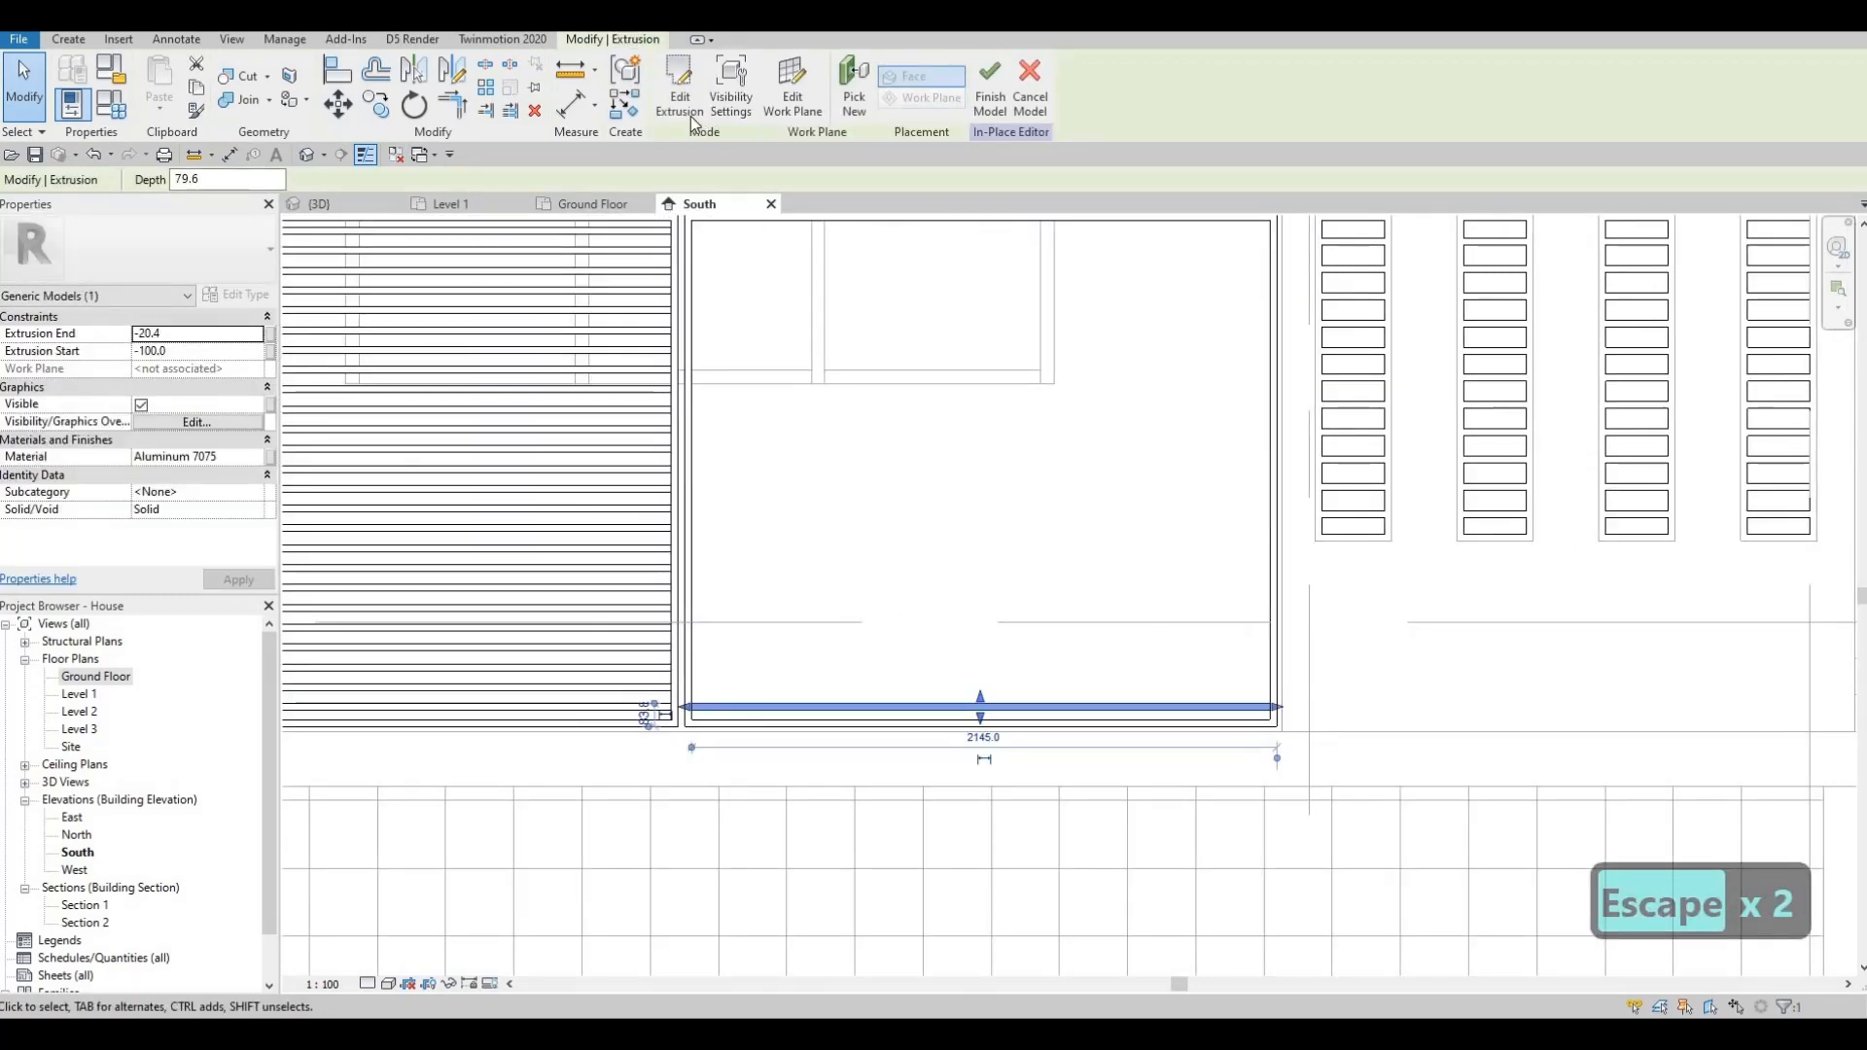
# - Array the copied screen's bottom slat upward as a grouped array of 25, with the last slat near the frame's inner top edge
pyautogui.click(689, 112)
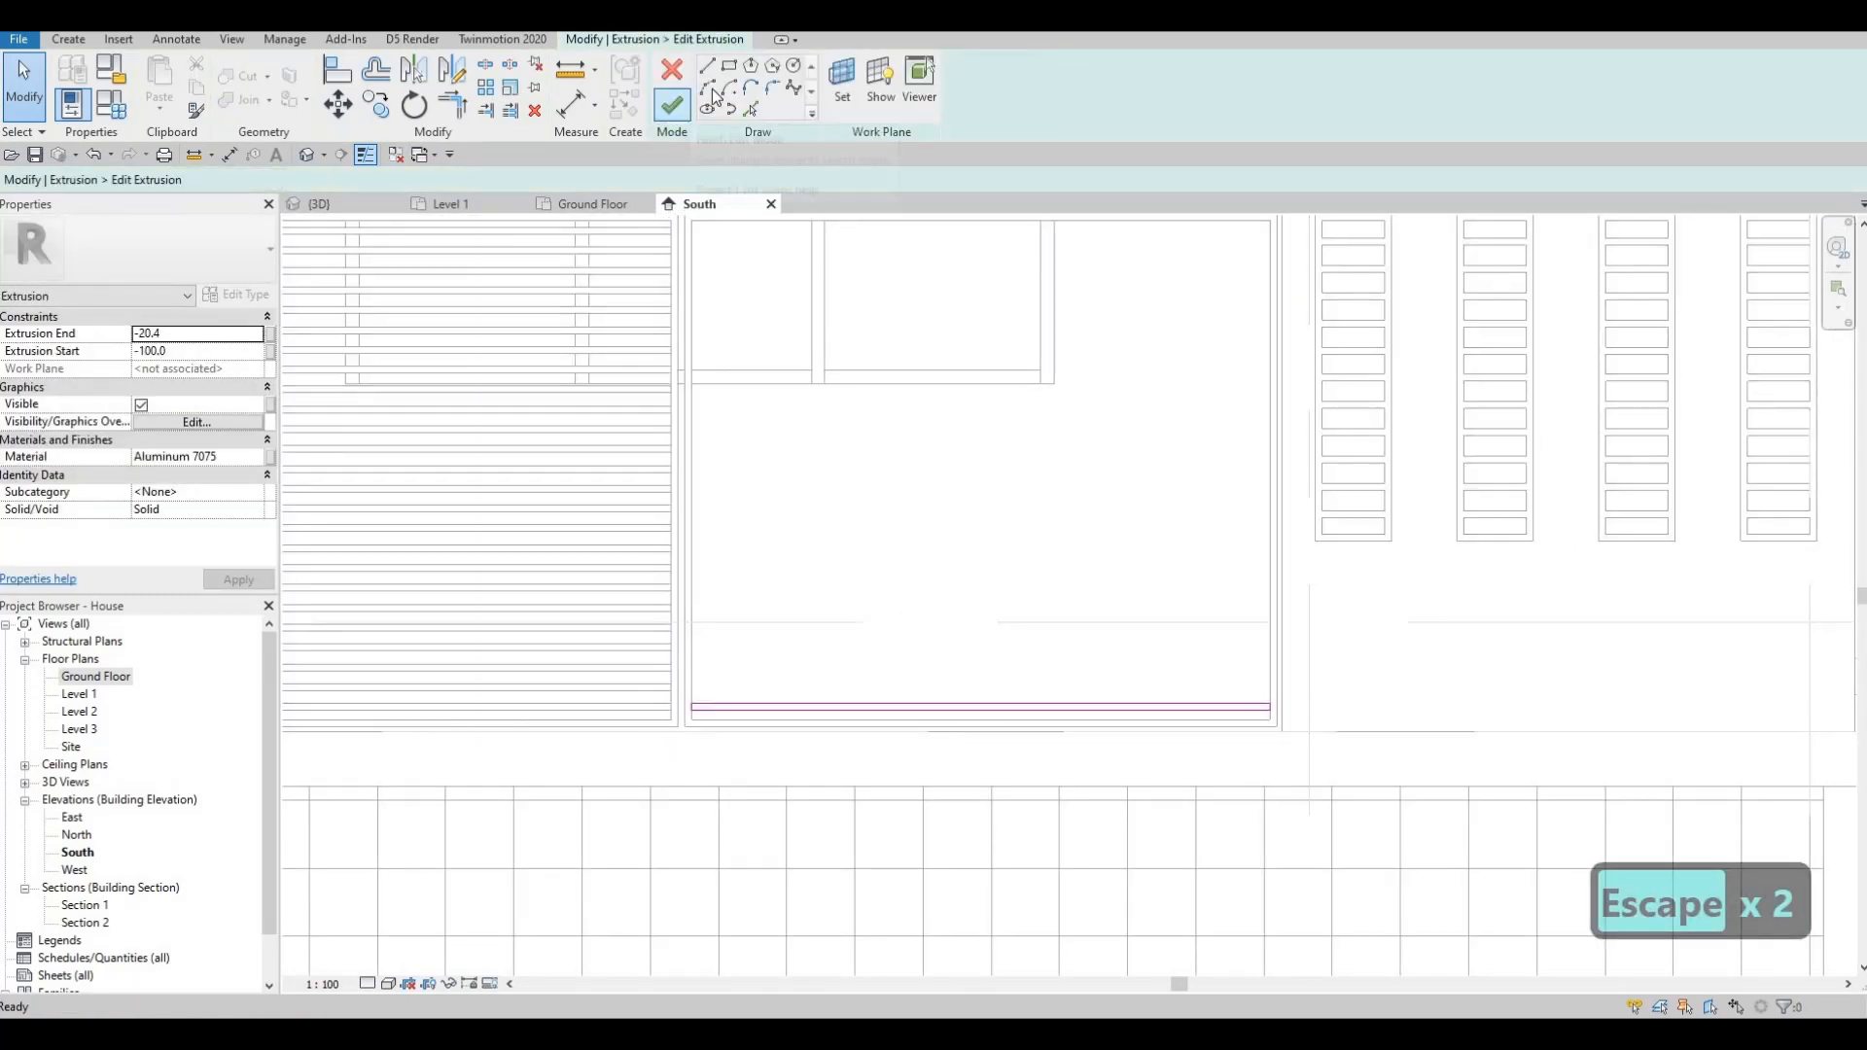
pyautogui.click(672, 107)
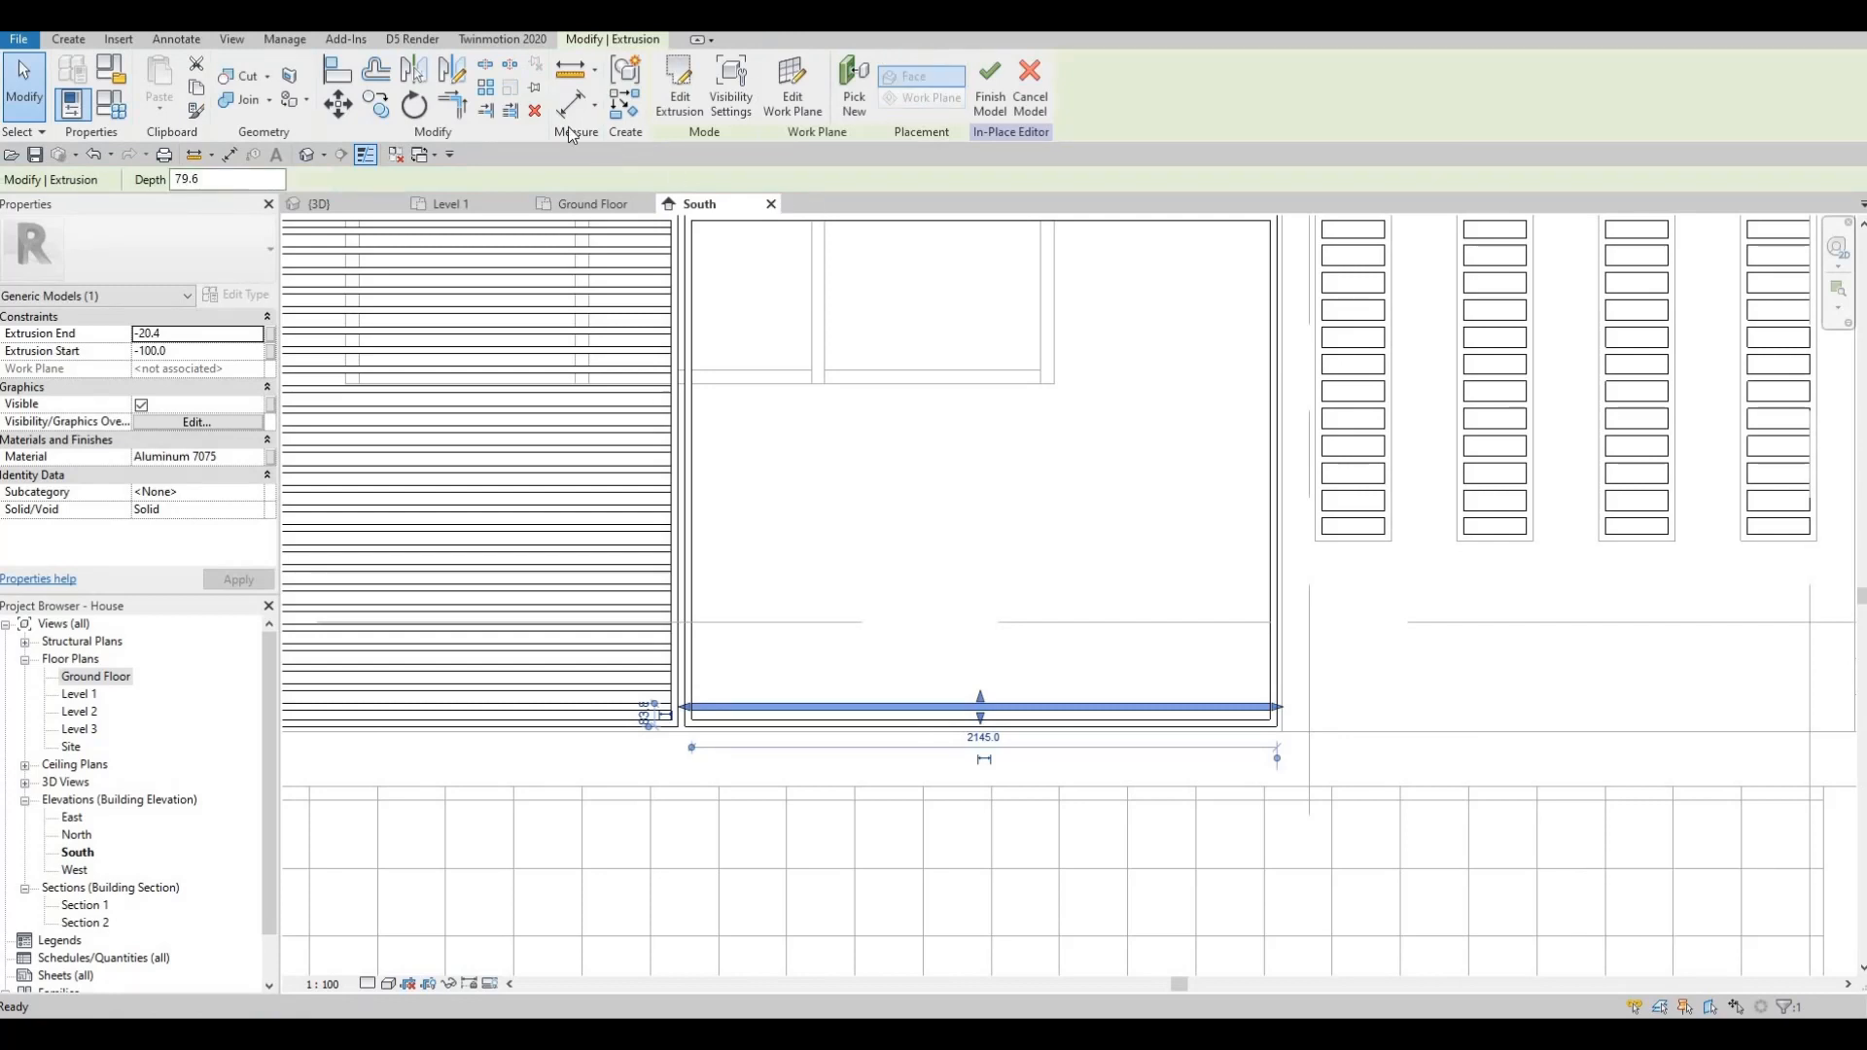
pyautogui.click(485, 90)
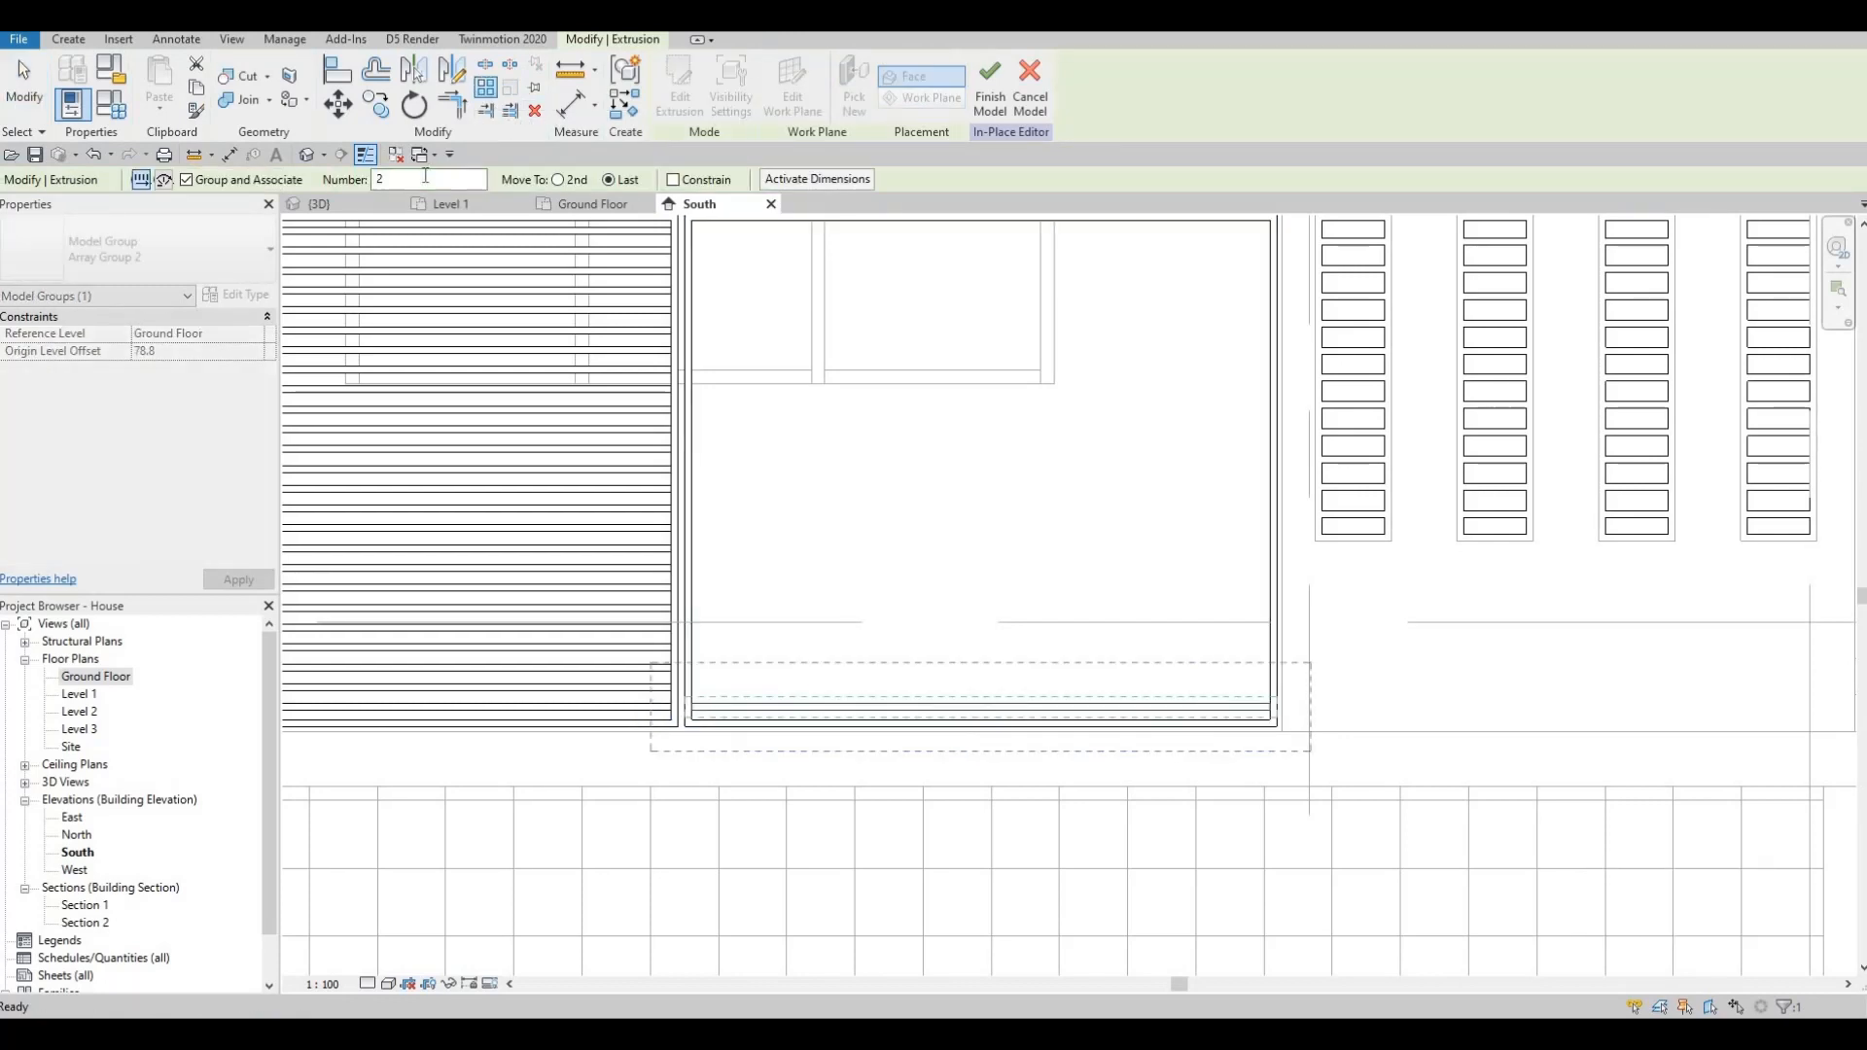
pyautogui.write('25')
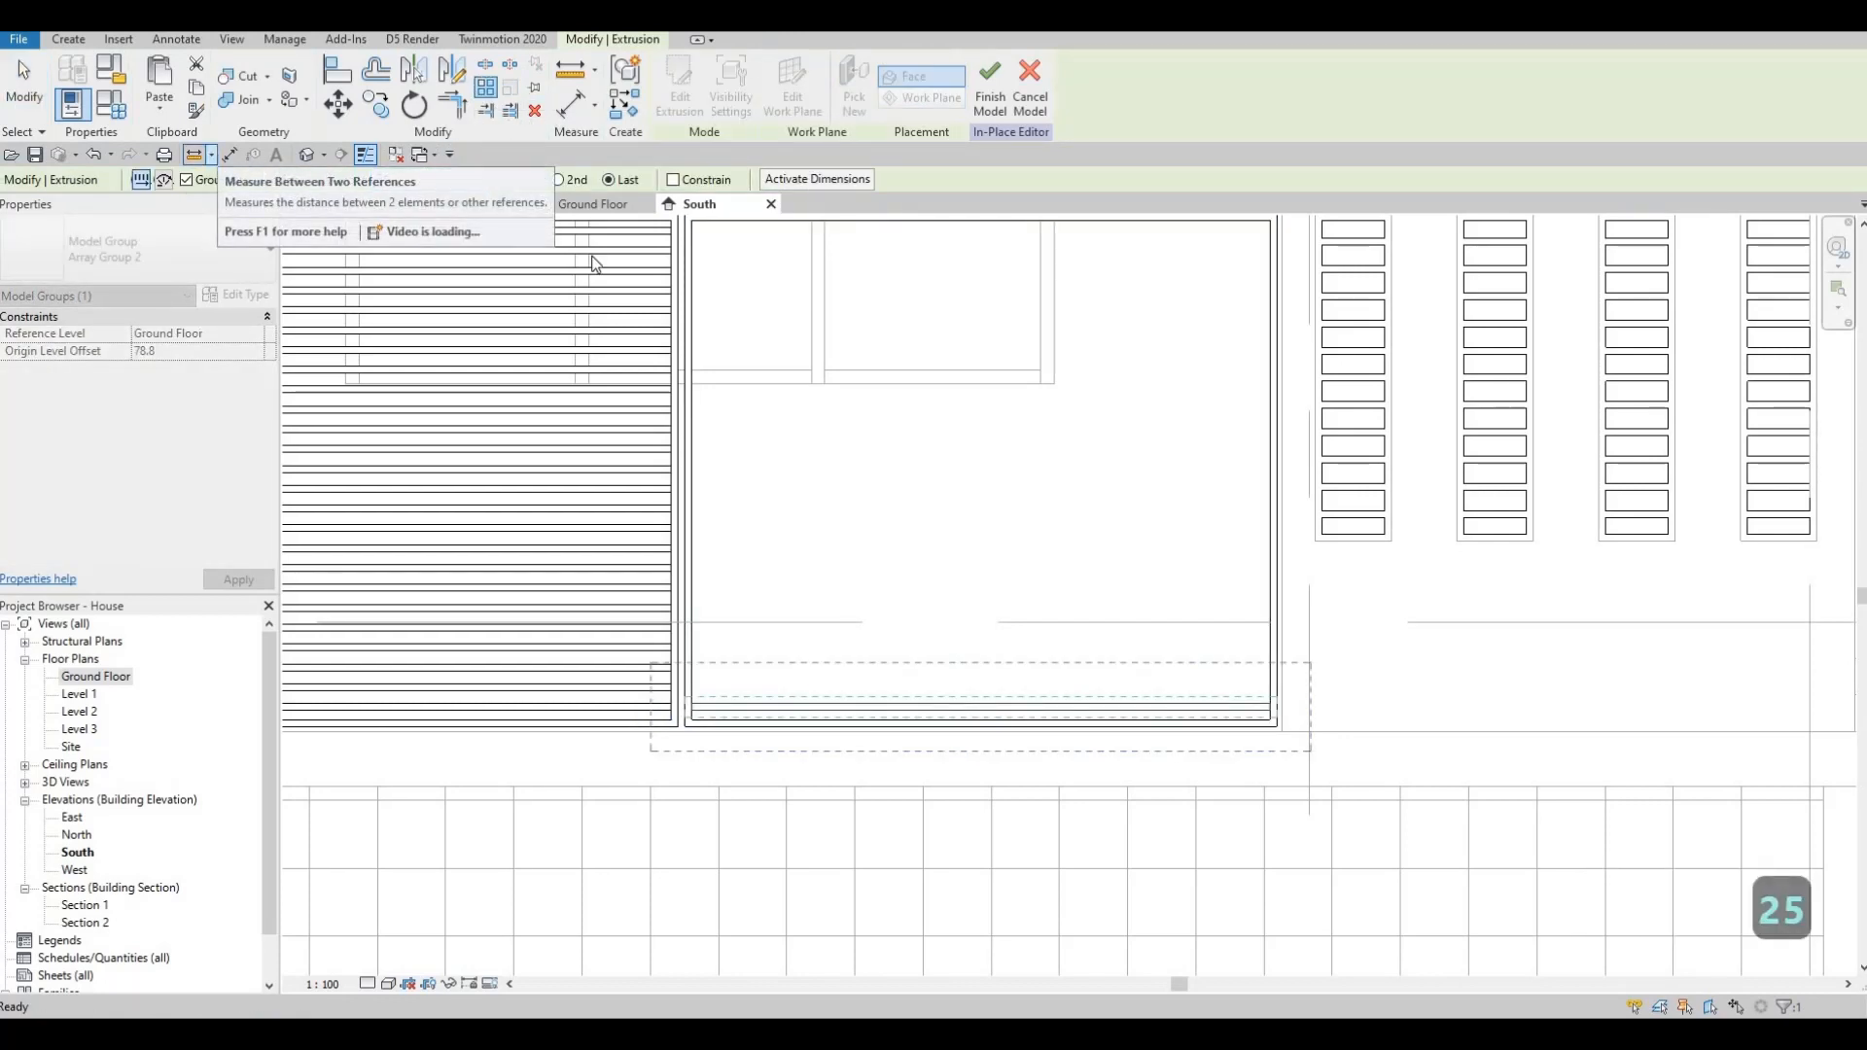
pyautogui.press('Return')
pyautogui.click(1271, 703)
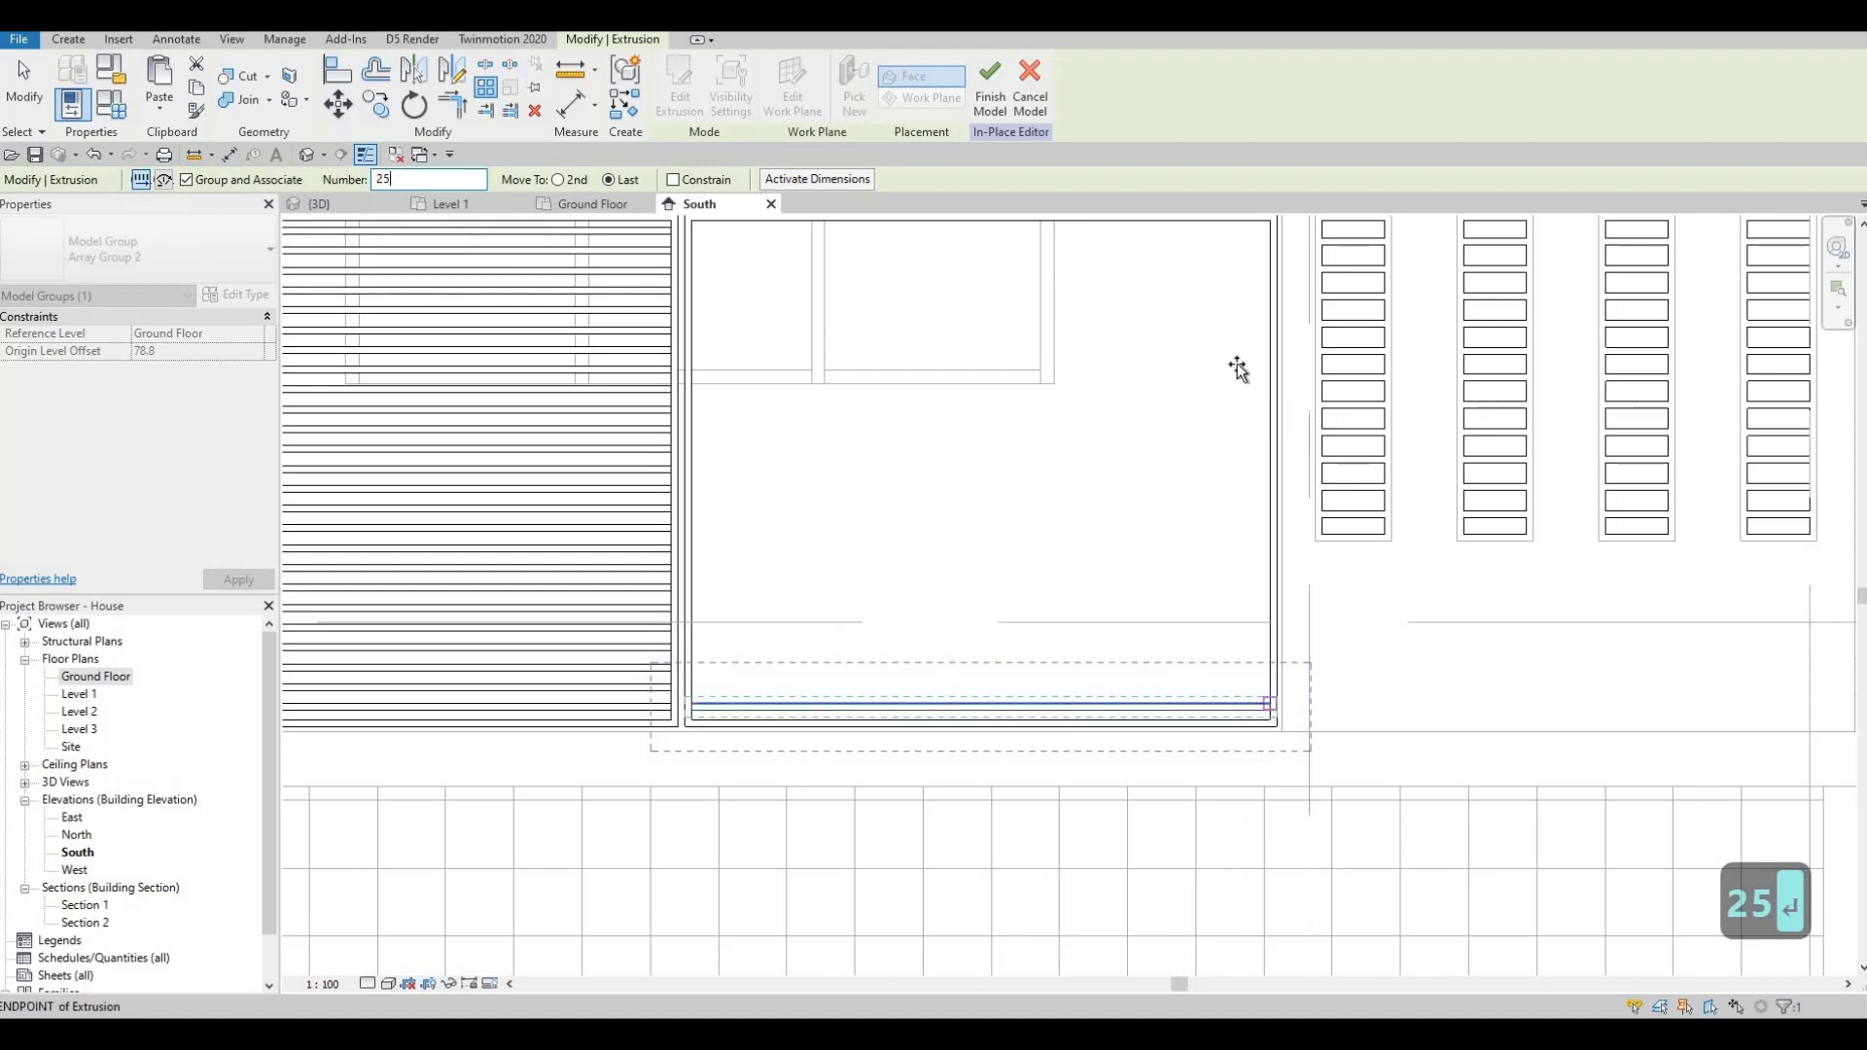
pyautogui.scroll(-1, 1262, 358)
pyautogui.moveTo(1267, 321); pyautogui.dragTo(1244, 558, button='middle')
pyautogui.scroll(2, 1247, 485)
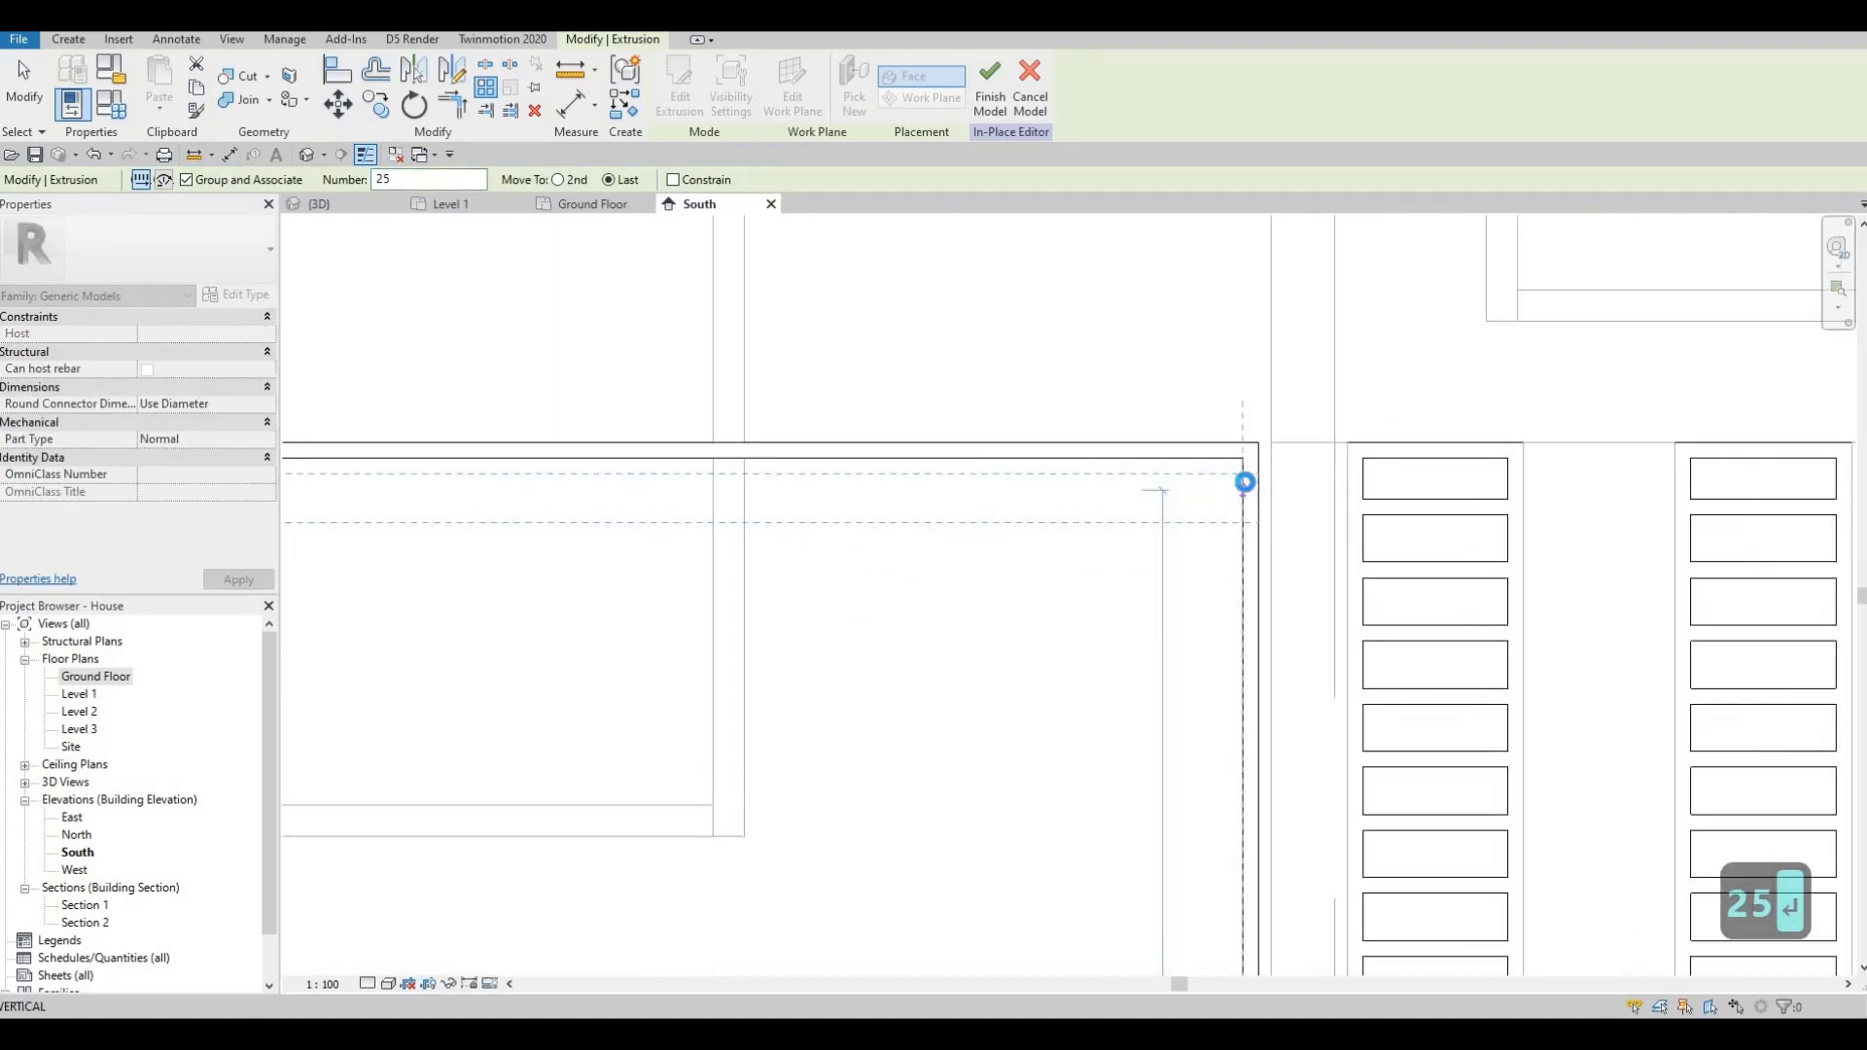
pyautogui.scroll(-2, 801, 446)
pyautogui.moveTo(800, 447); pyautogui.dragTo(963, 530, button='middle')
pyautogui.scroll(4, 963, 531)
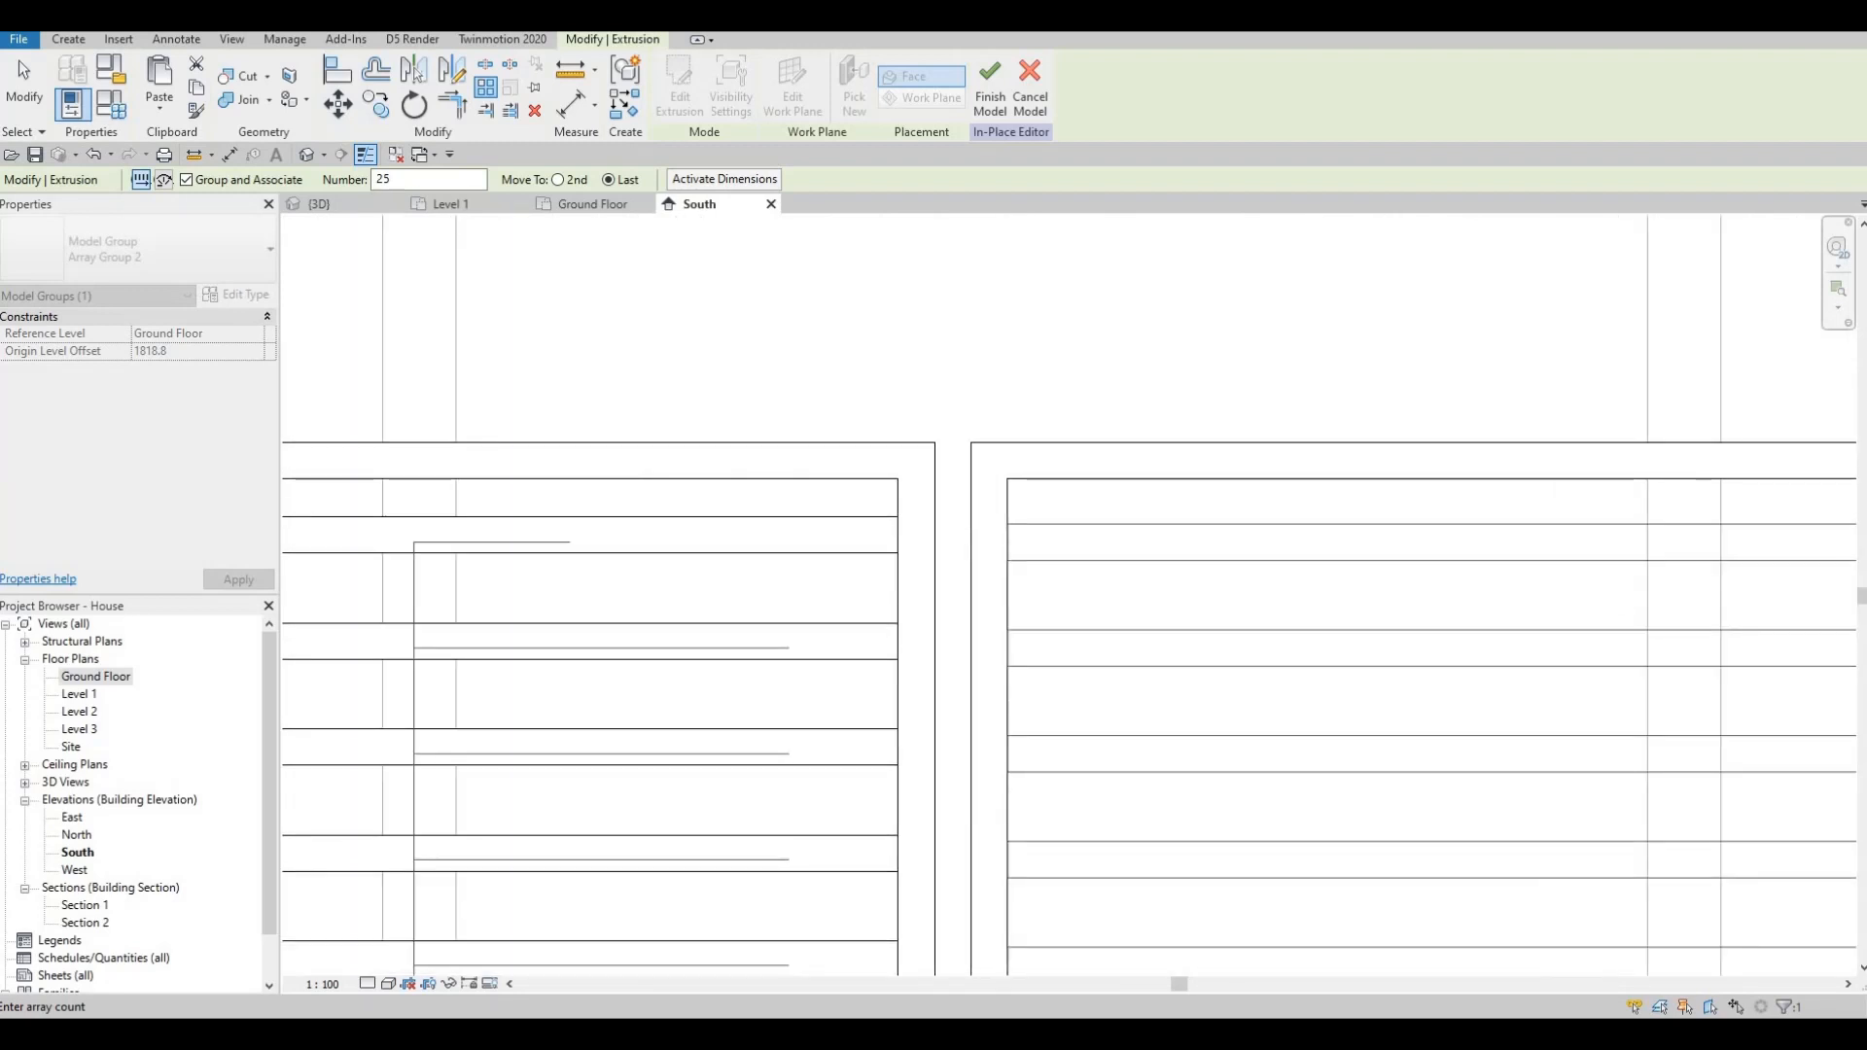
pyautogui.press('Escape')
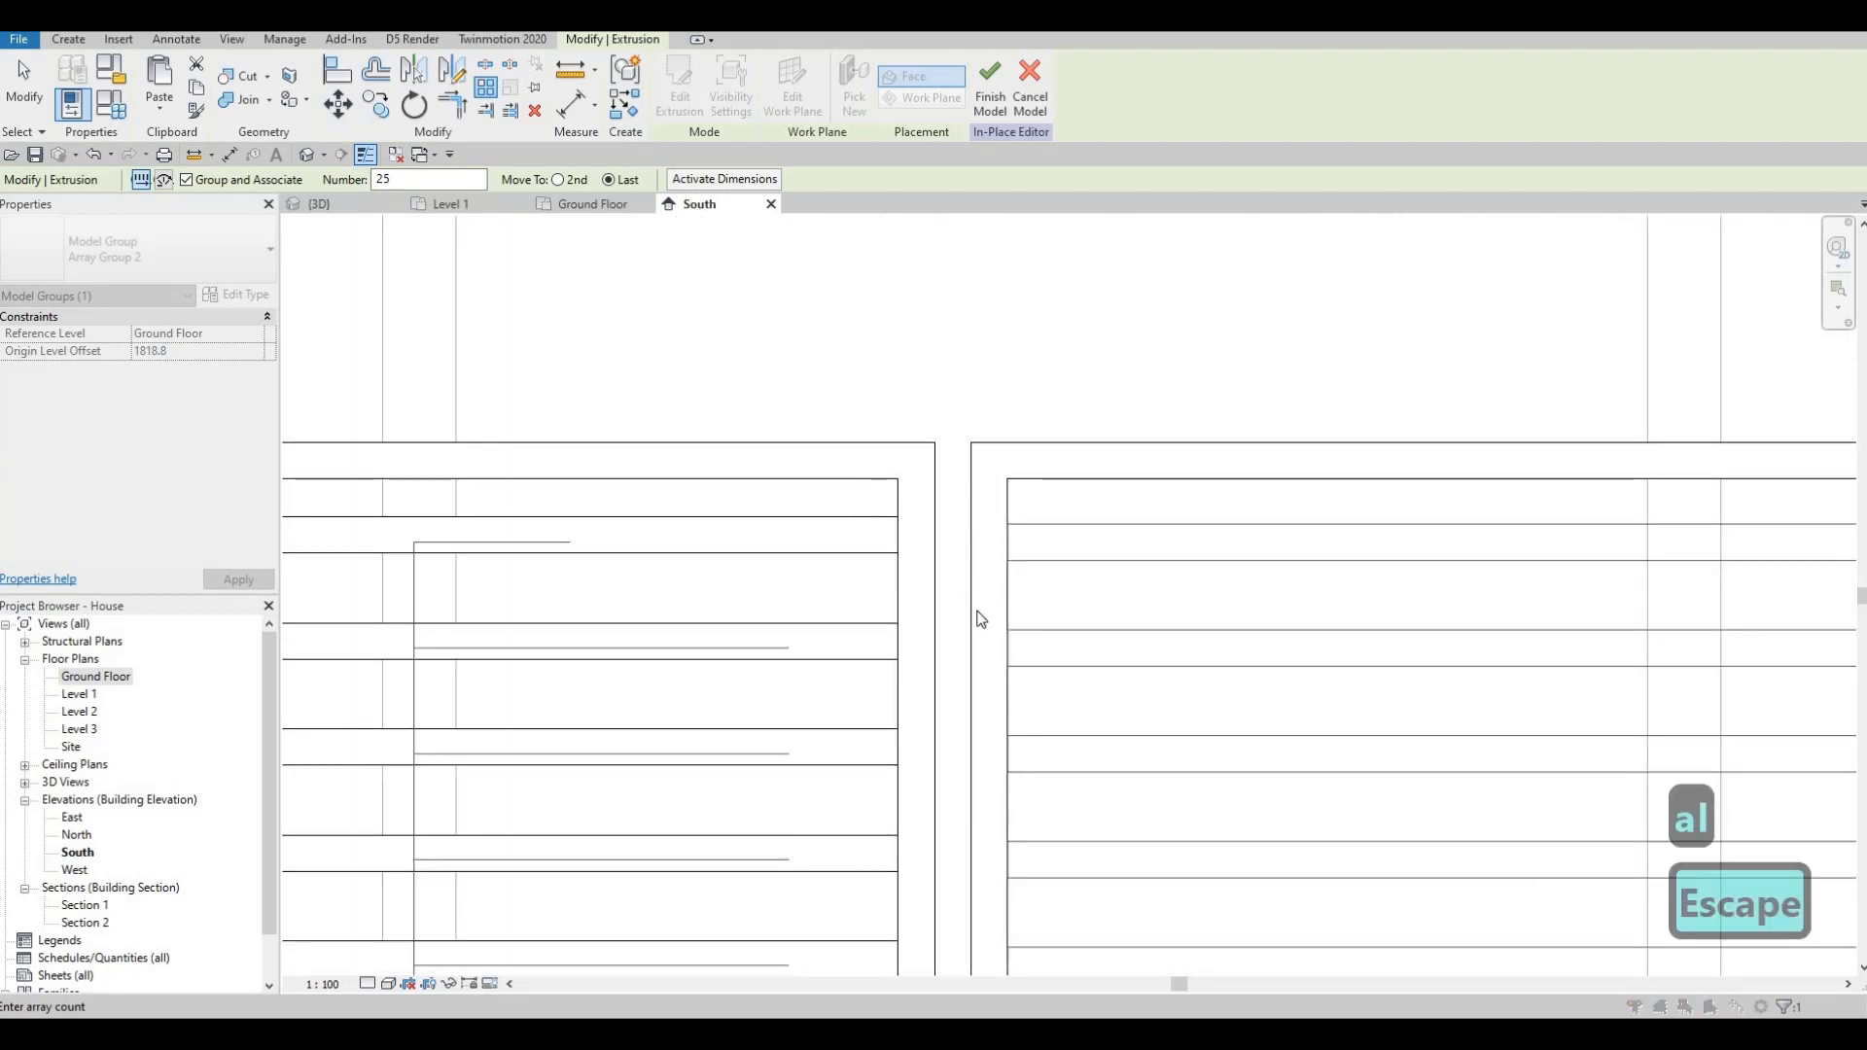
# - Align the new array's top slat with the neighbouring screen's top slat and finish the in-place model
pyautogui.click(1048, 582)
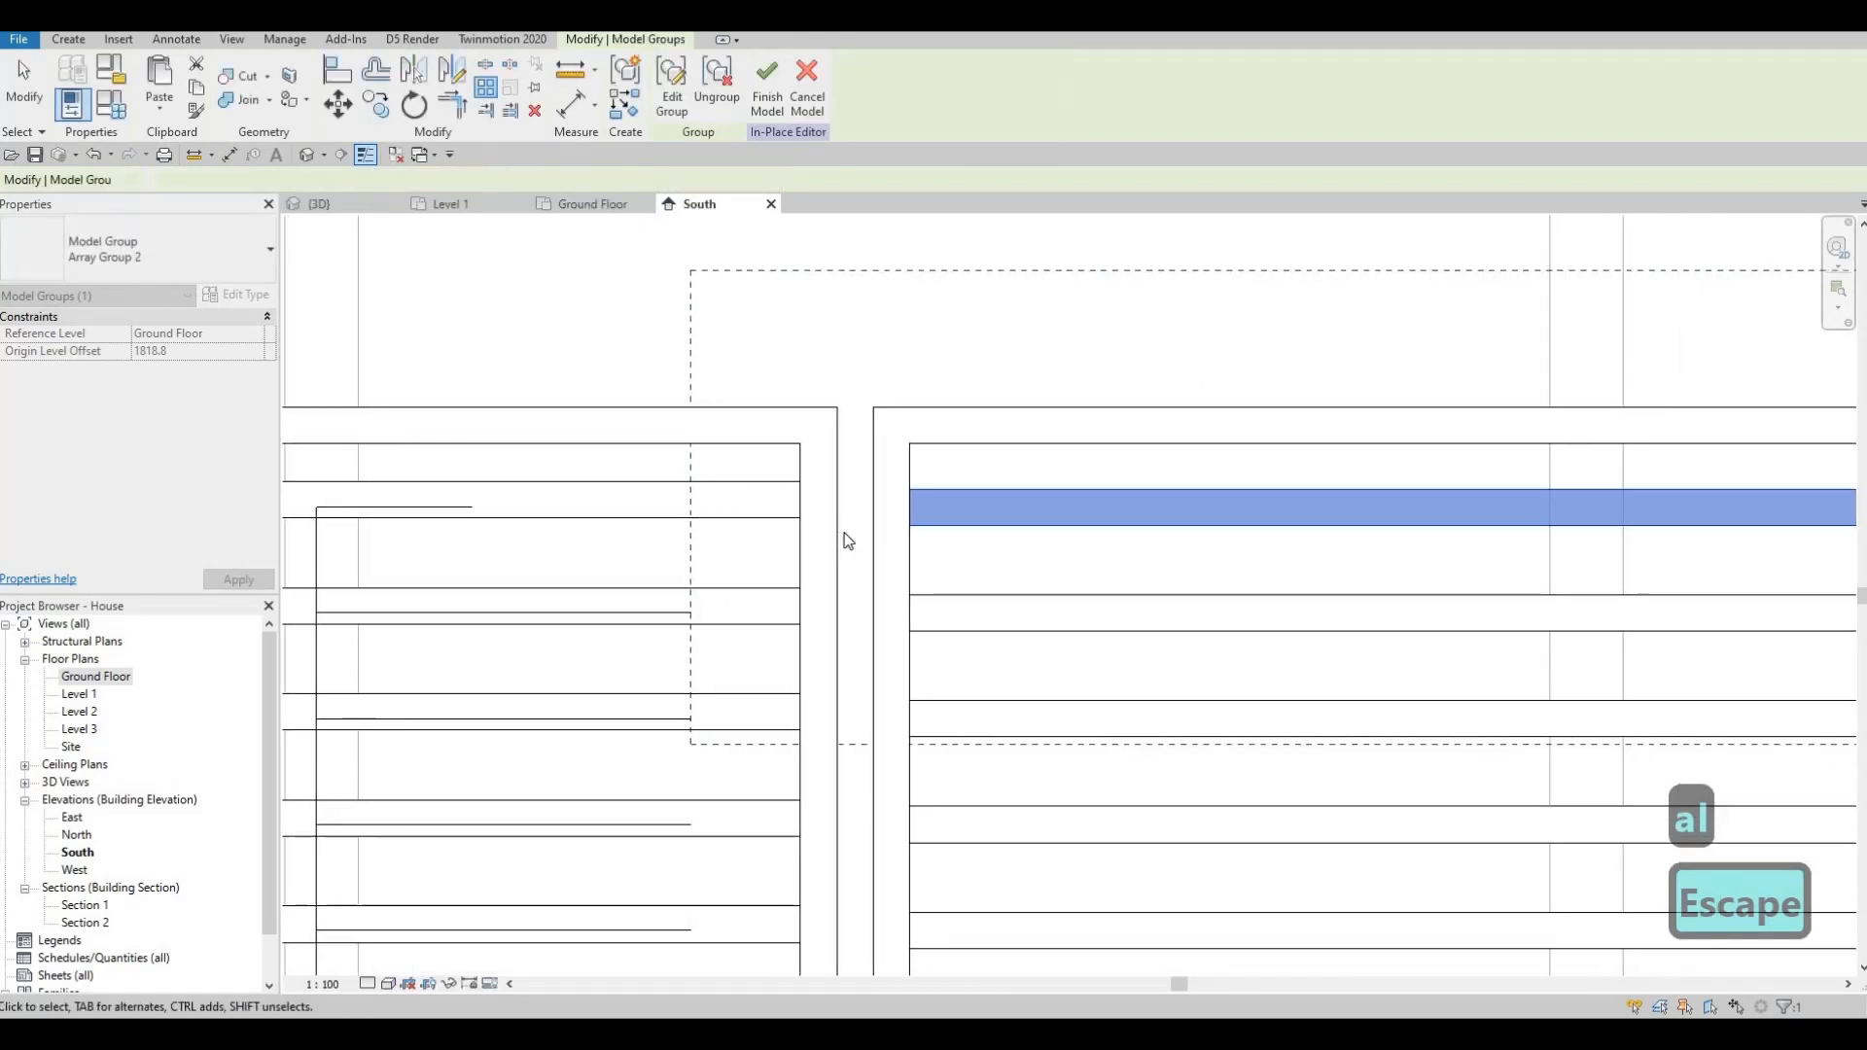
pyautogui.press('Escape')
pyautogui.press('Escape')
pyautogui.press('a')
pyautogui.press('l')
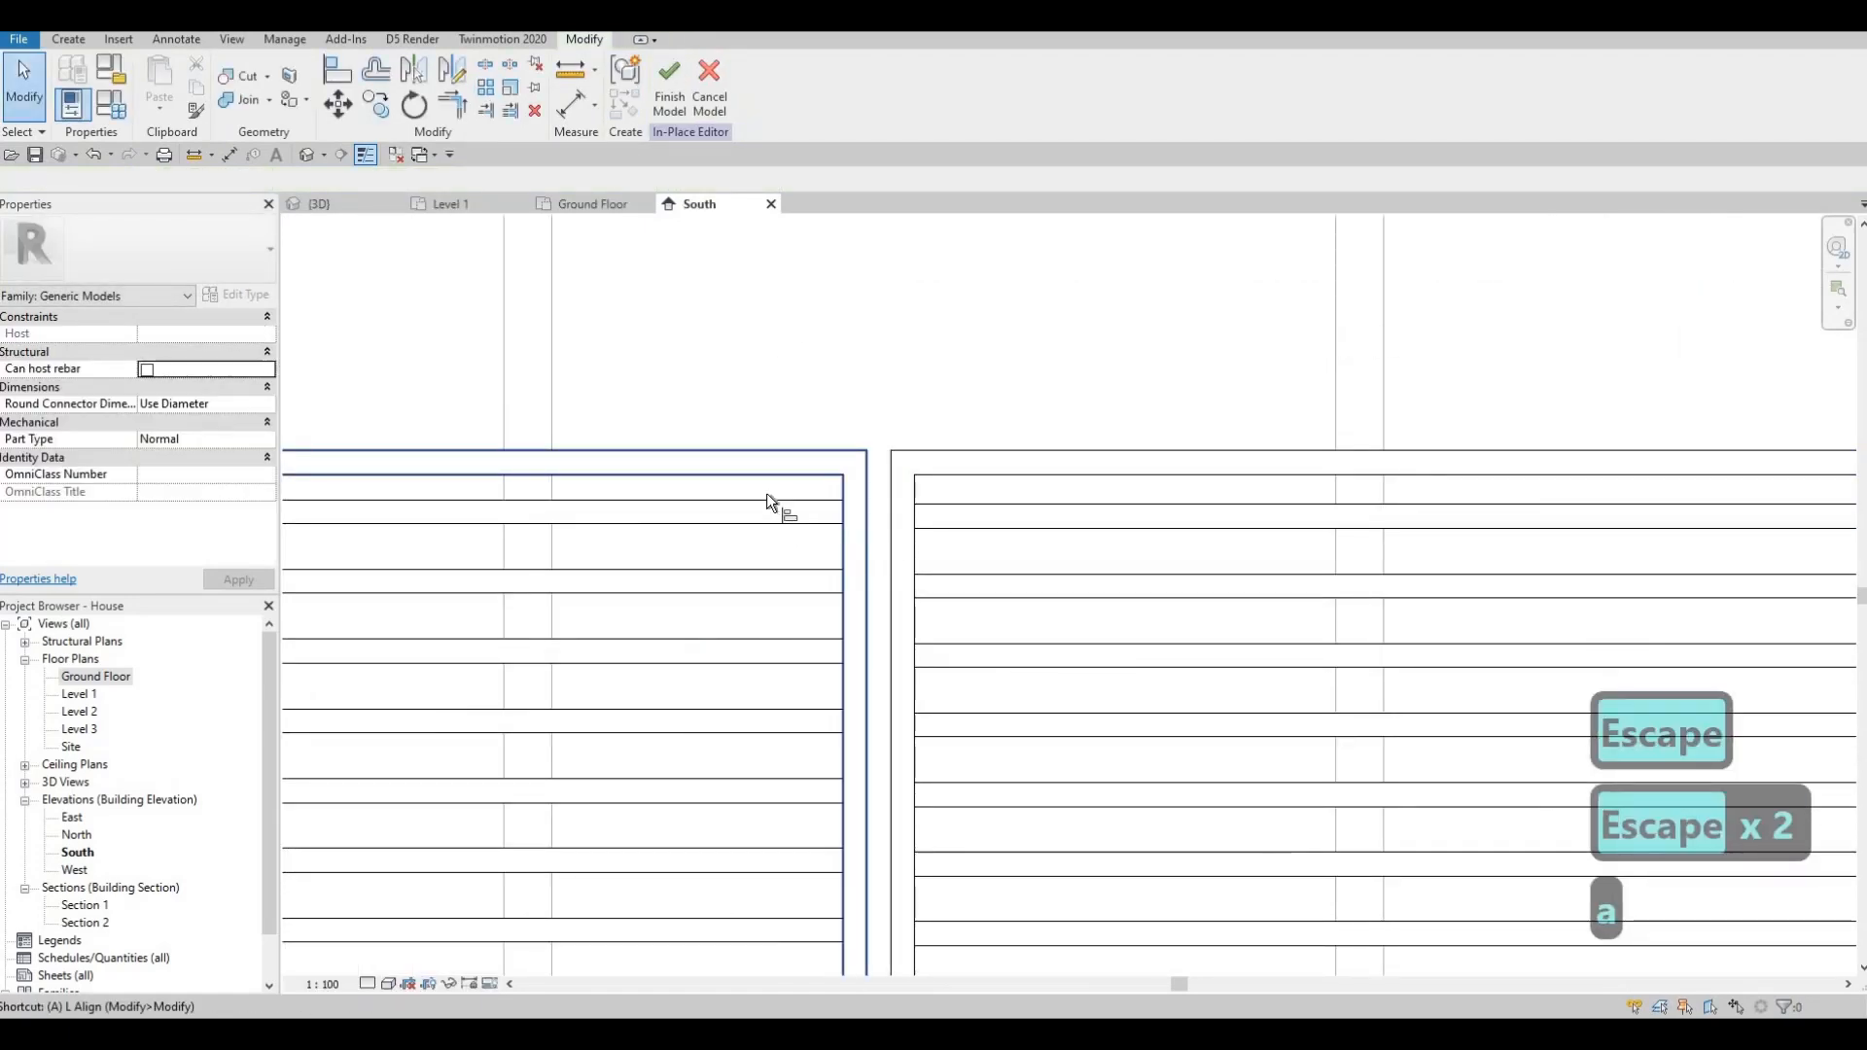
pyautogui.click(768, 499)
pyautogui.click(930, 504)
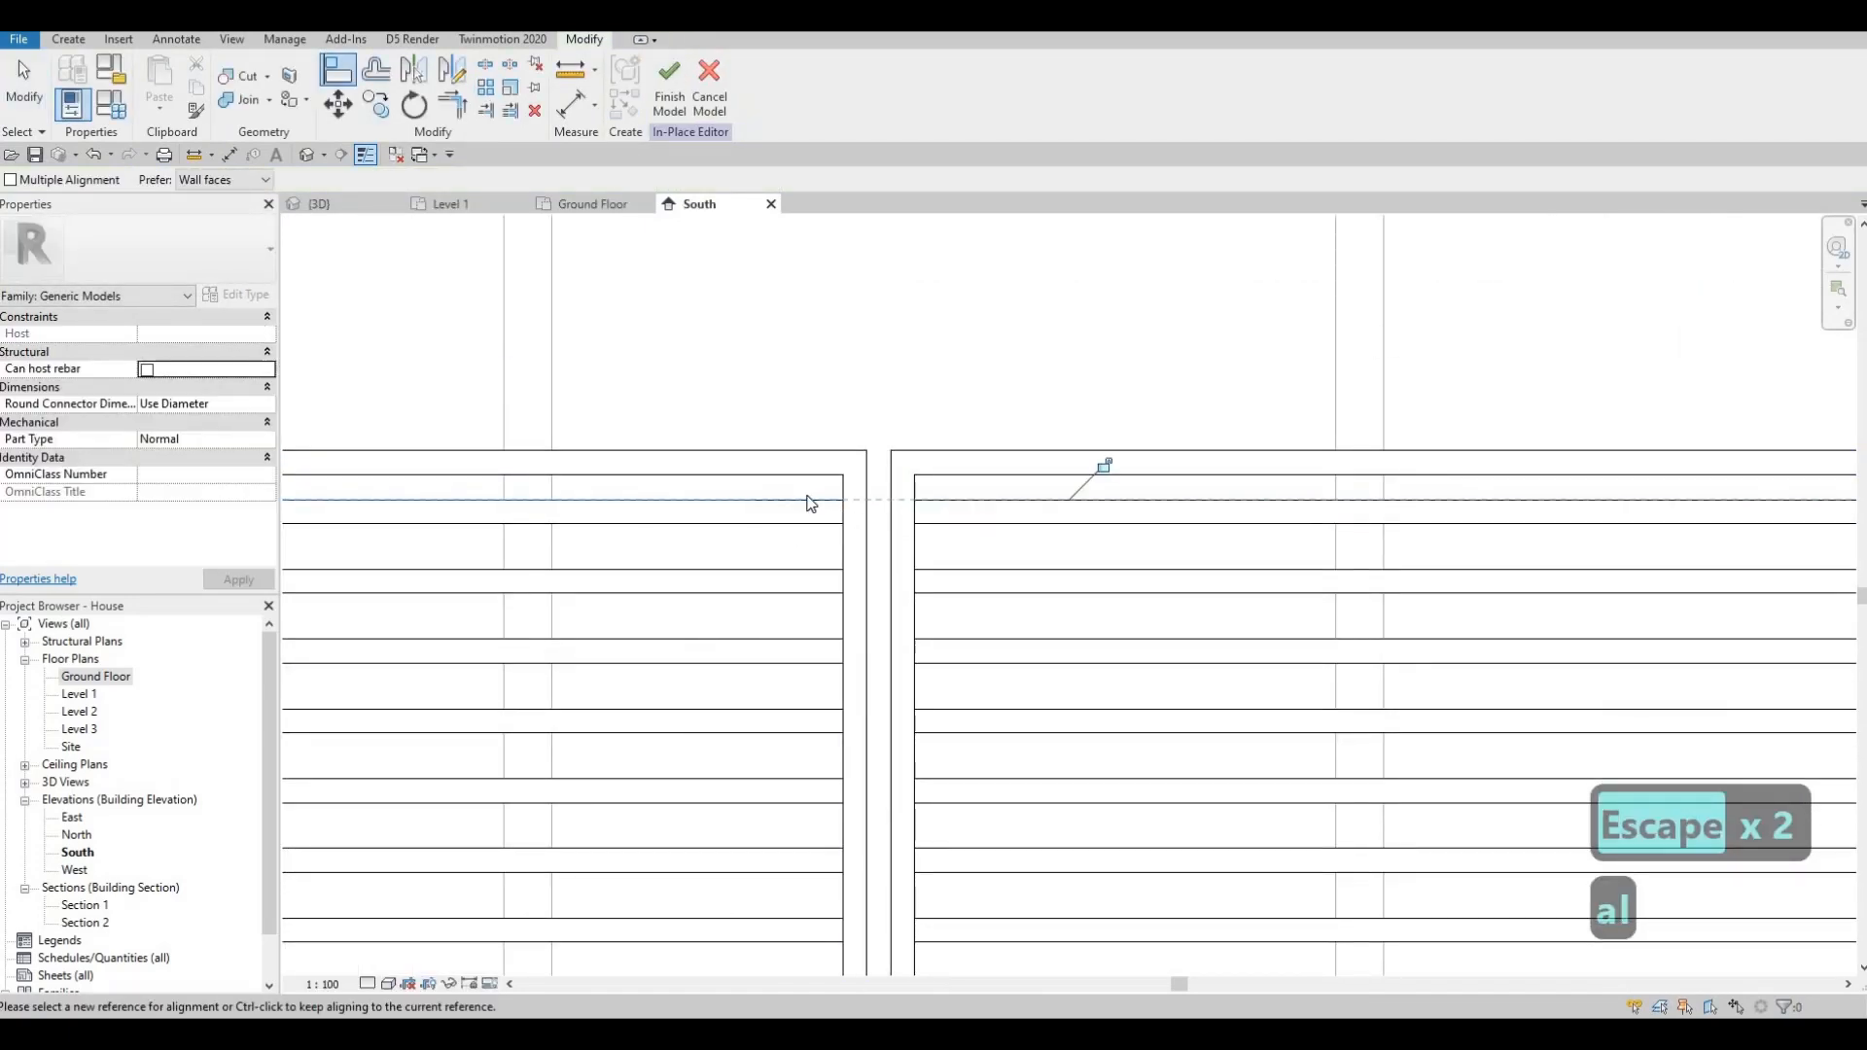
pyautogui.scroll(-4, 988, 493)
pyautogui.press('Escape')
pyautogui.press('Escape')
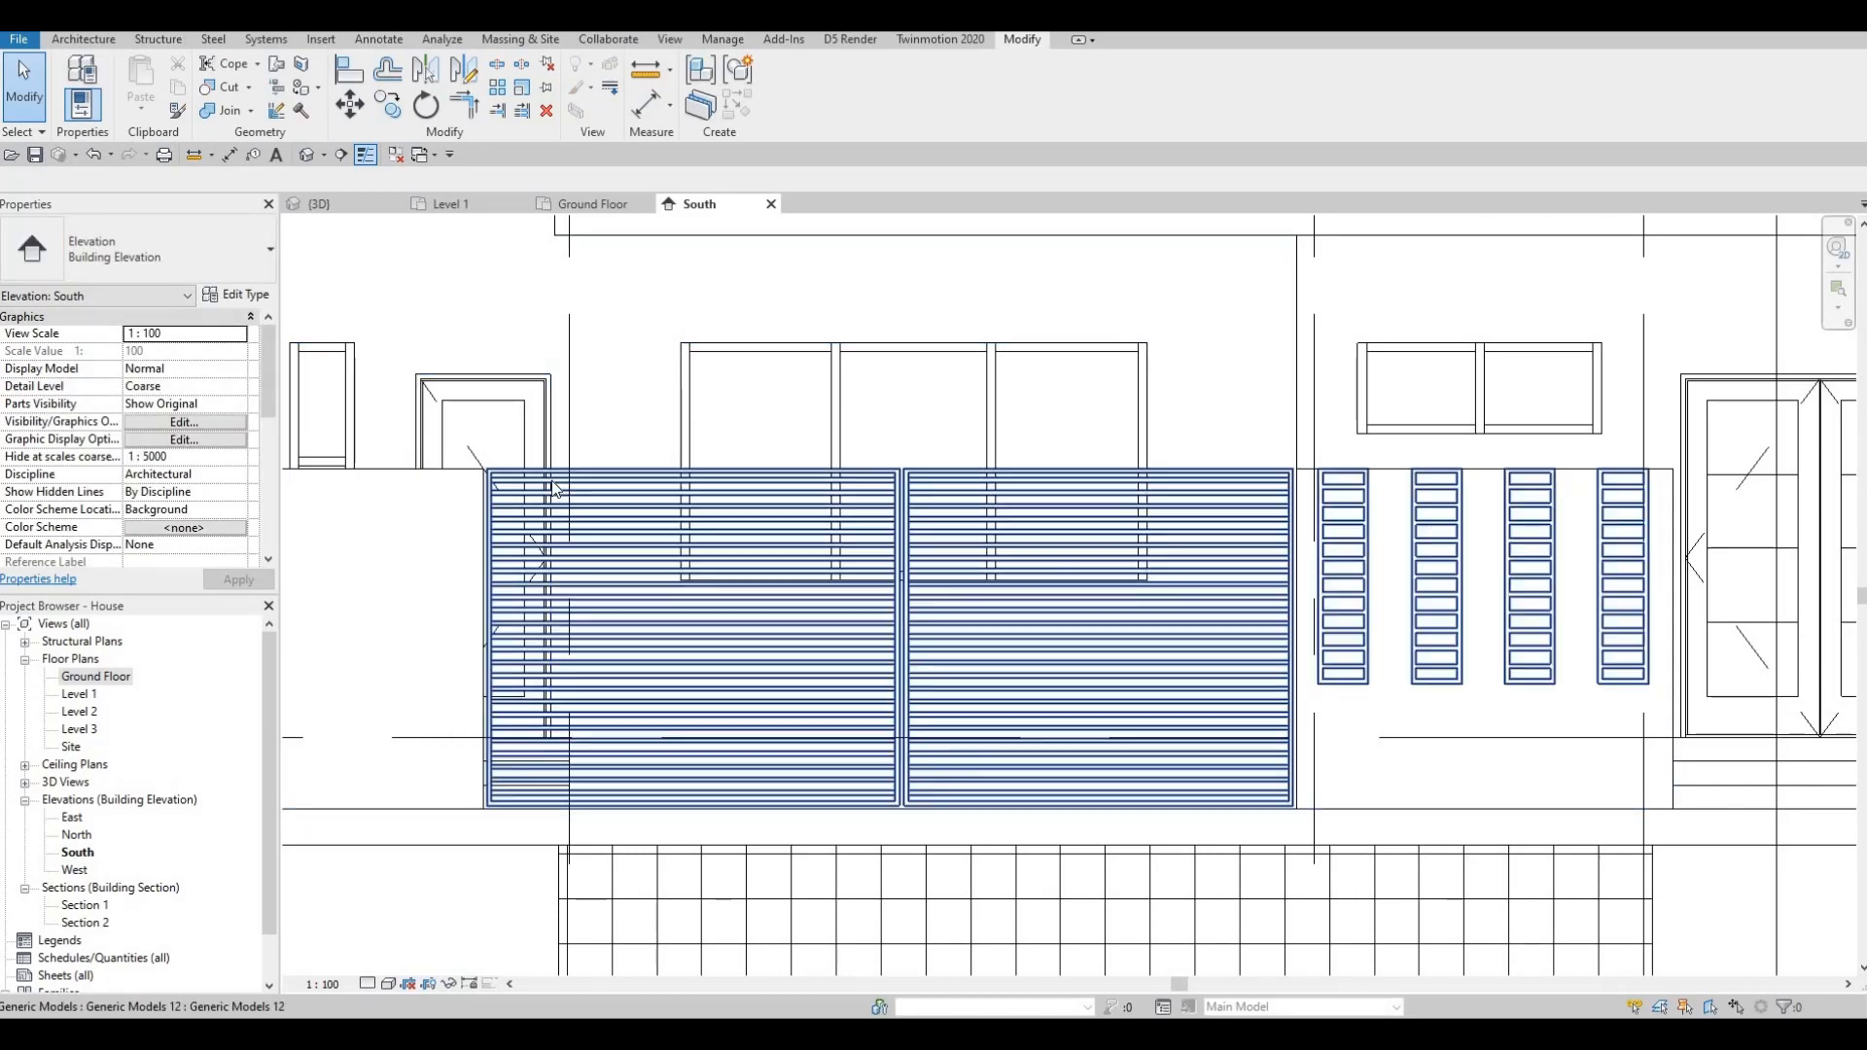
# - Examine the slatted fence panels, the wall inserts and the open gap at the entrance steps in the 3D view
pyautogui.press('Escape')
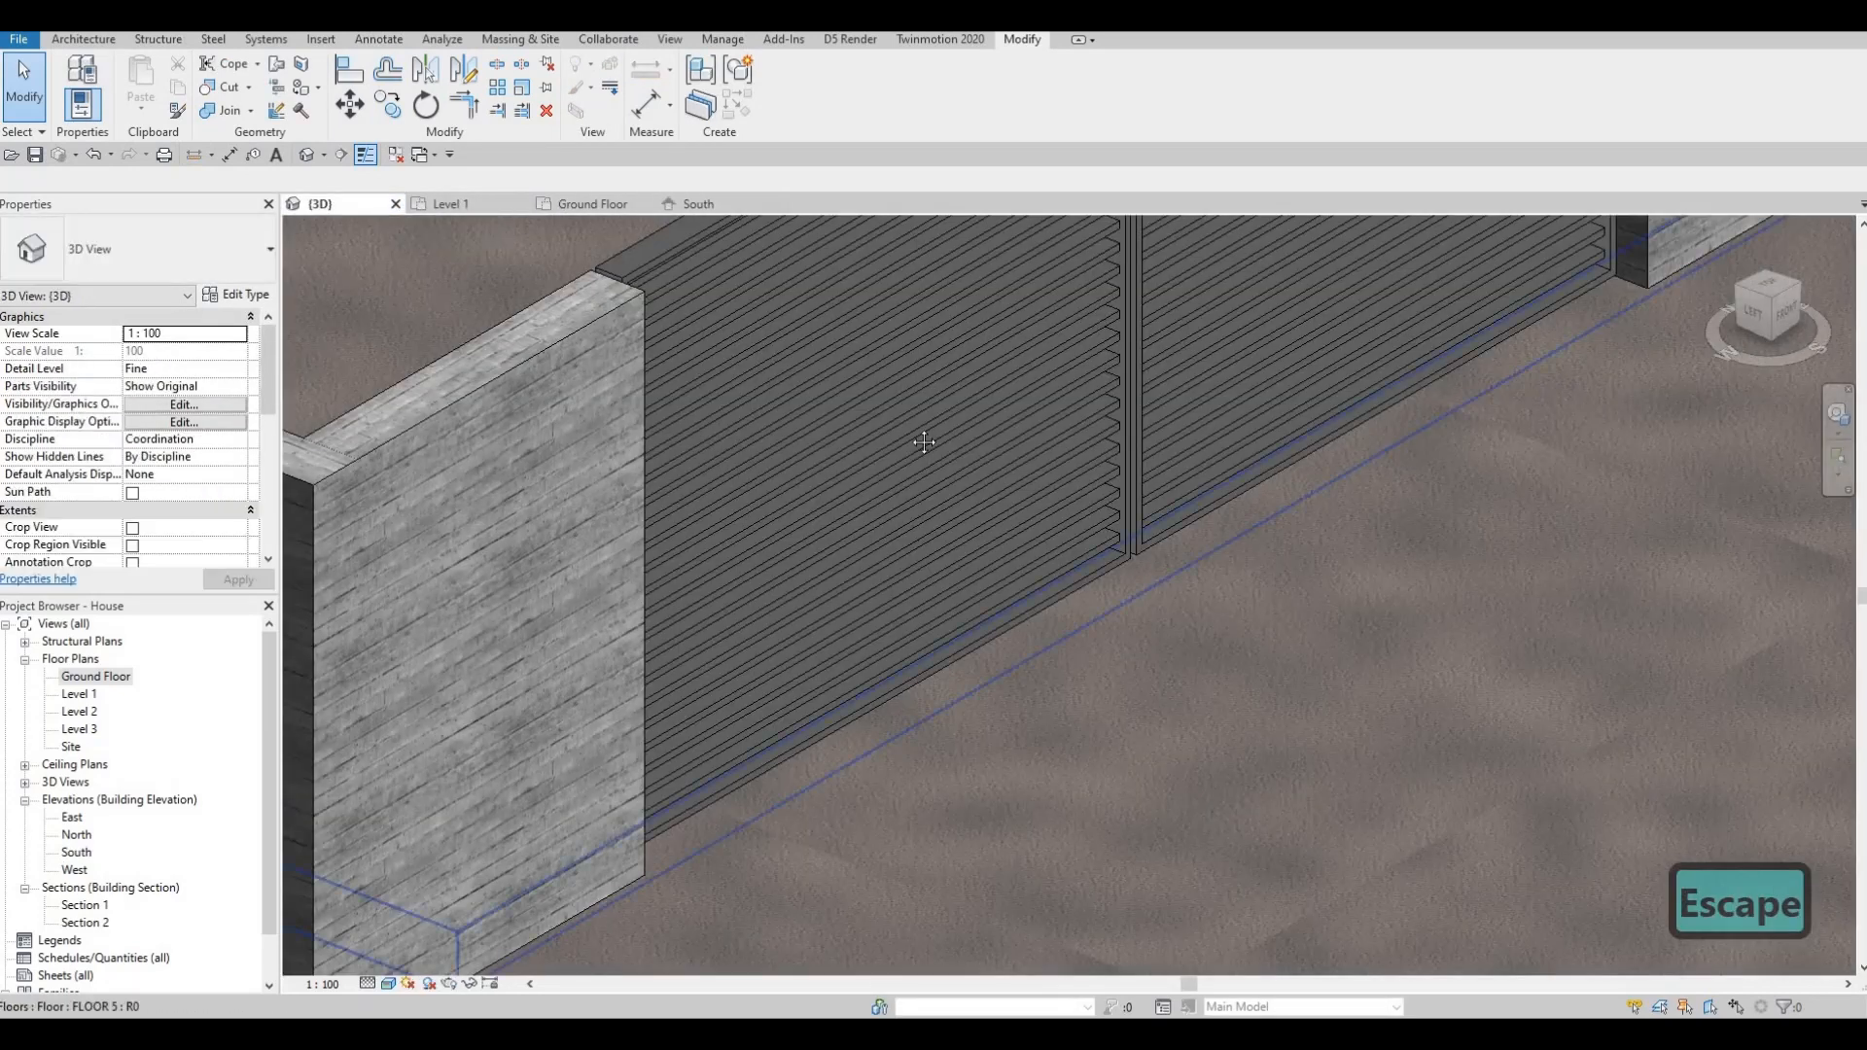
pyautogui.scroll(-2, 803, 302)
pyautogui.press('Escape')
pyautogui.moveTo(1058, 312); pyautogui.dragTo(971, 525, button='middle')
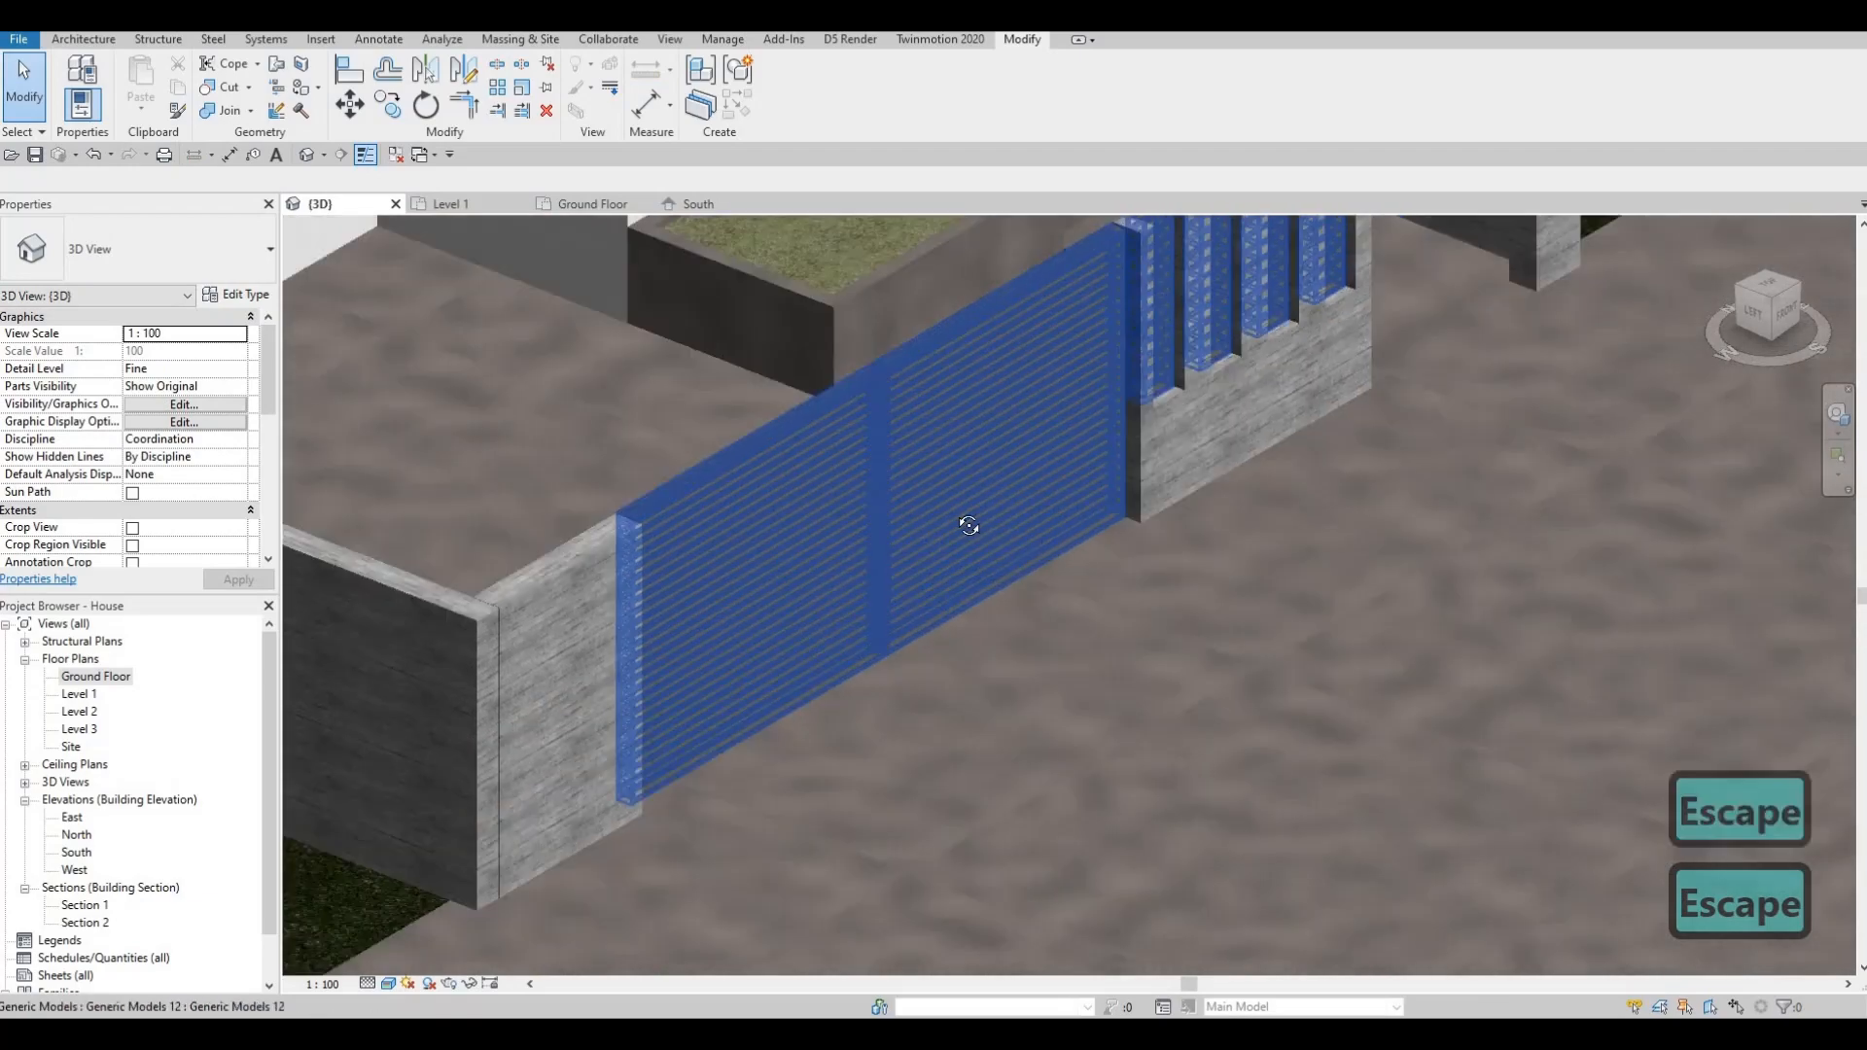
pyautogui.scroll(-1, 970, 530)
pyautogui.keyDown('shift'); pyautogui.moveTo(1210, 534); pyautogui.dragTo(1250, 476, button='middle'); pyautogui.keyUp('shift')
pyautogui.scroll(8, 1118, 496)
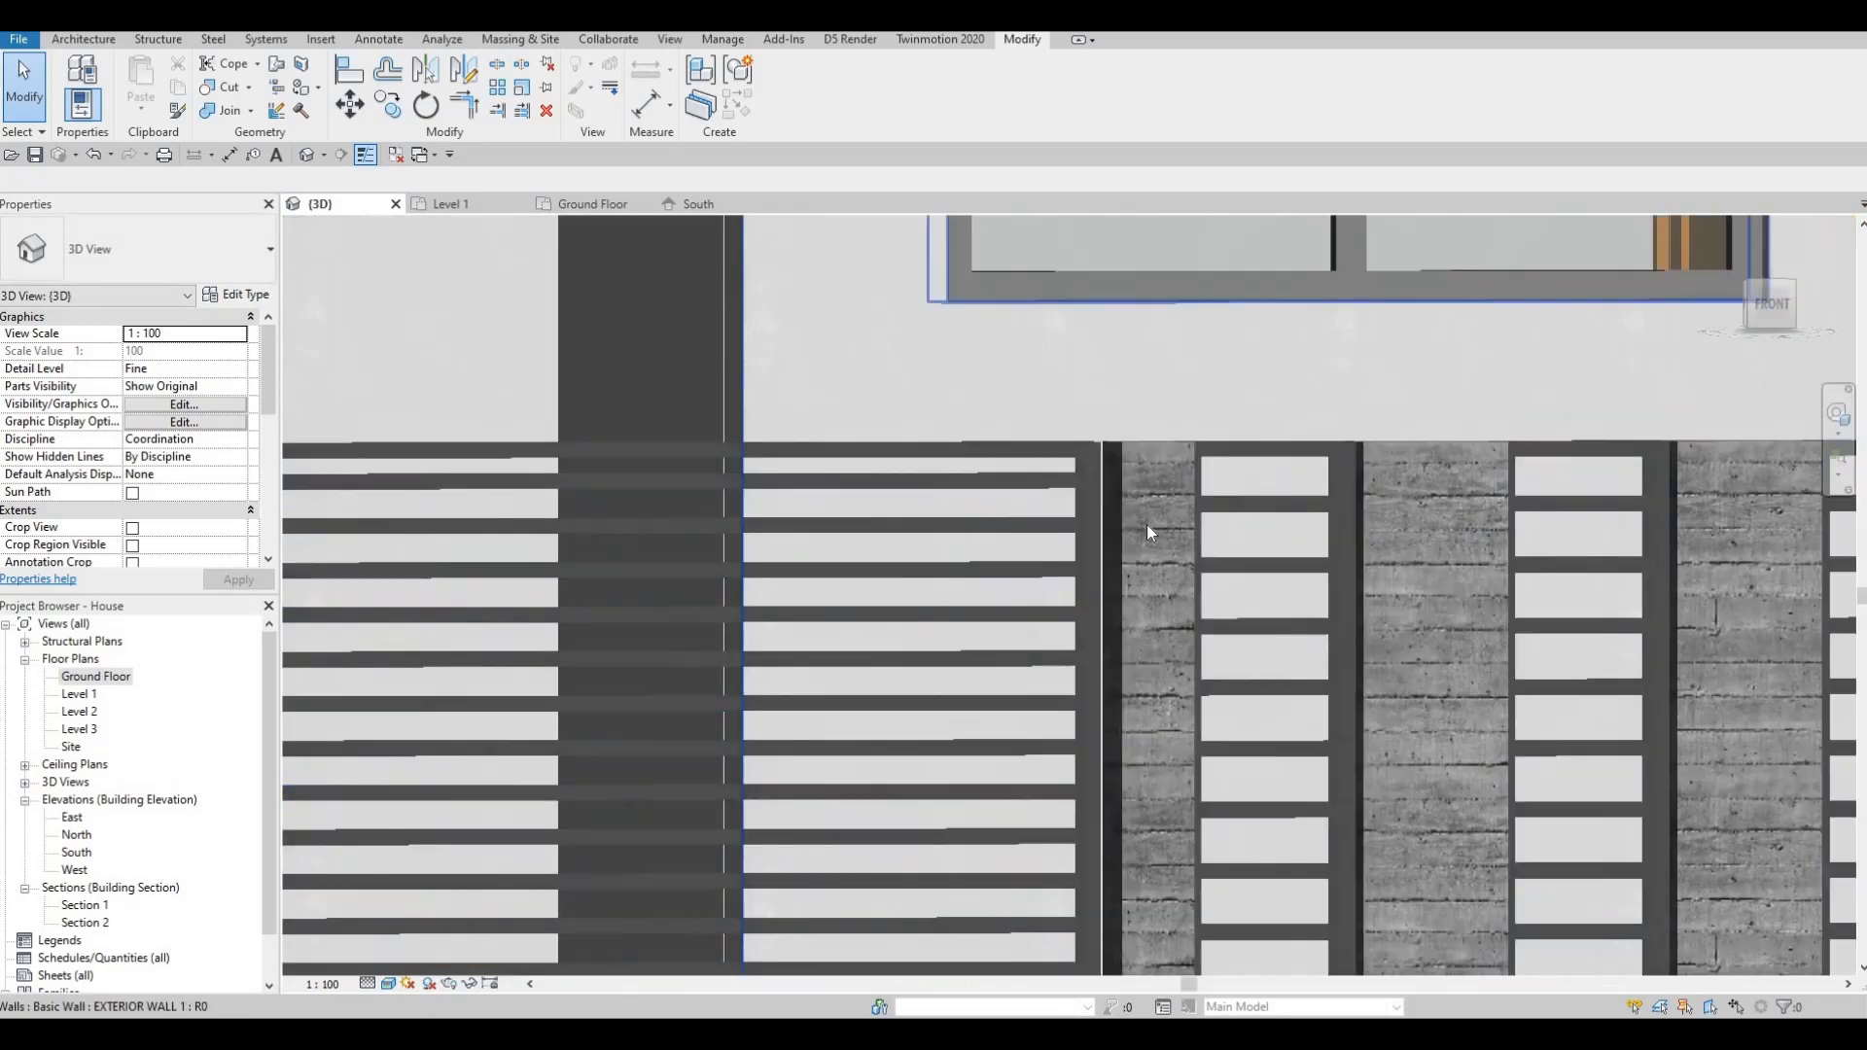
pyautogui.scroll(-8, 1088, 468)
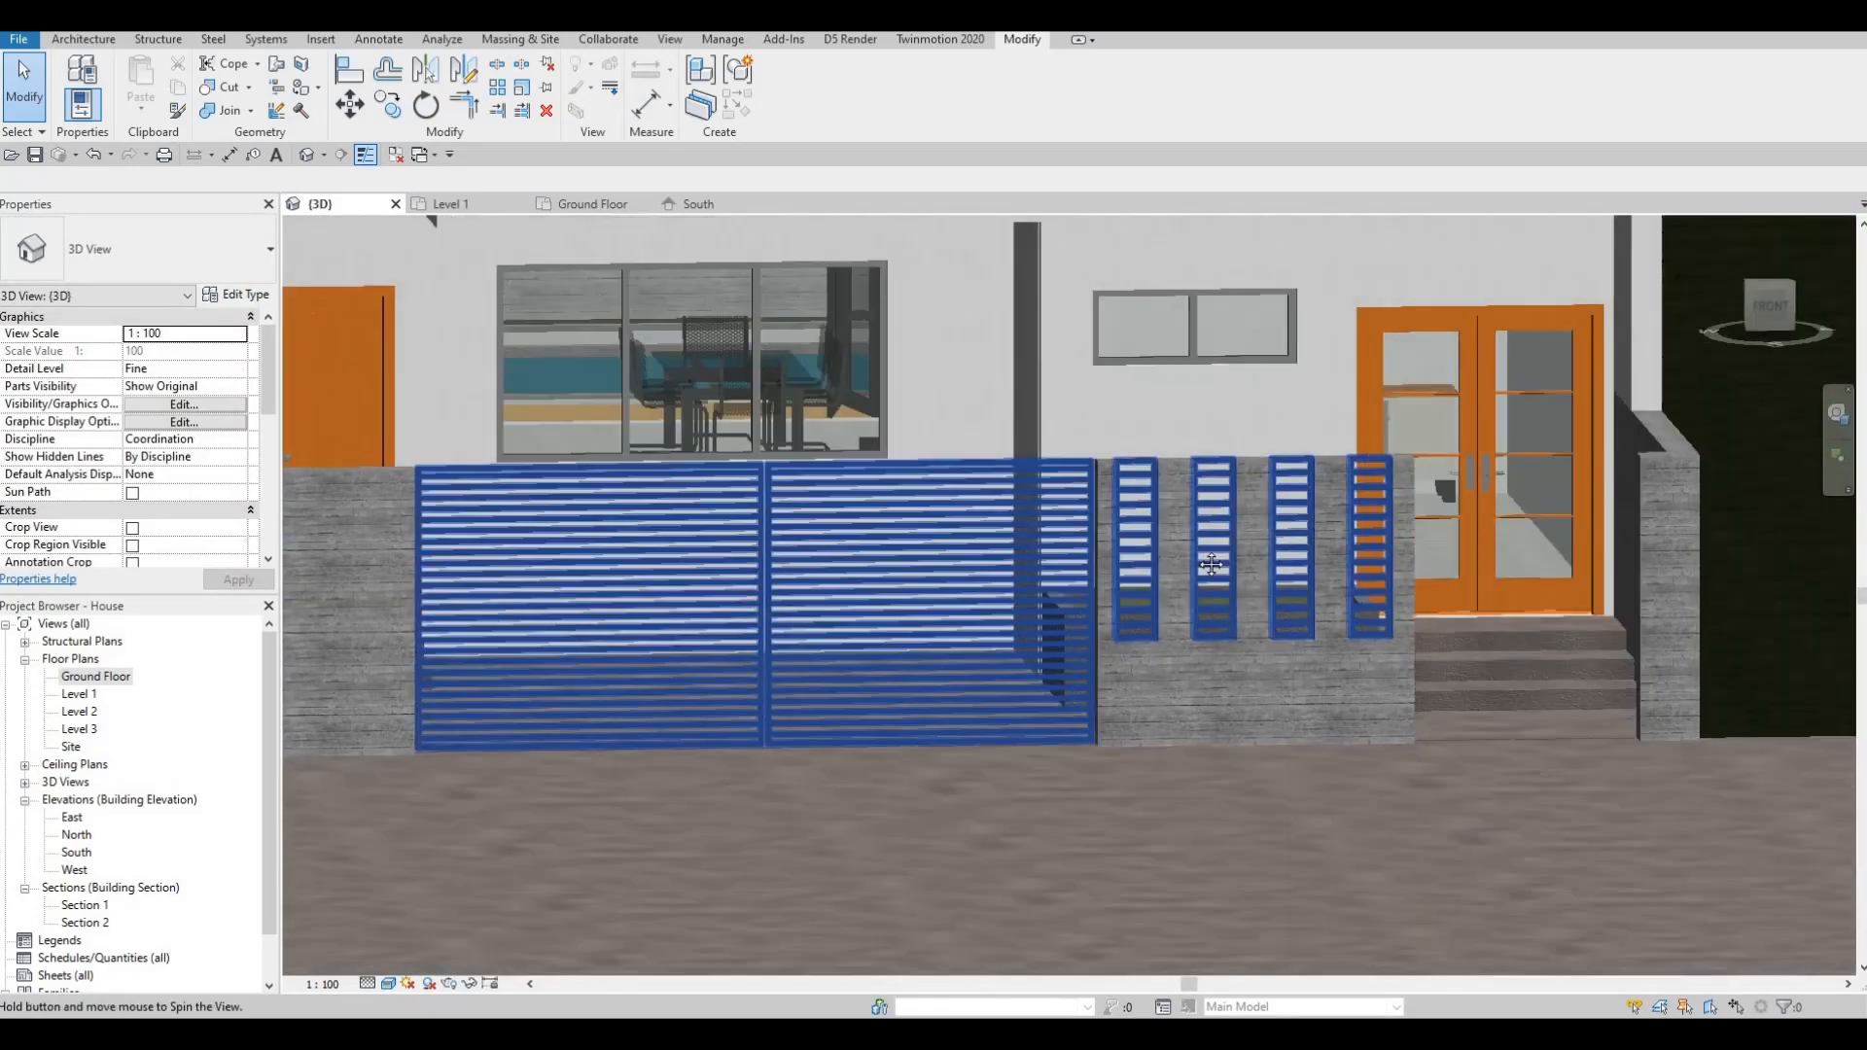
pyautogui.keyDown('shift'); pyautogui.moveTo(1211, 564); pyautogui.dragTo(1315, 441, button='middle'); pyautogui.keyUp('shift')
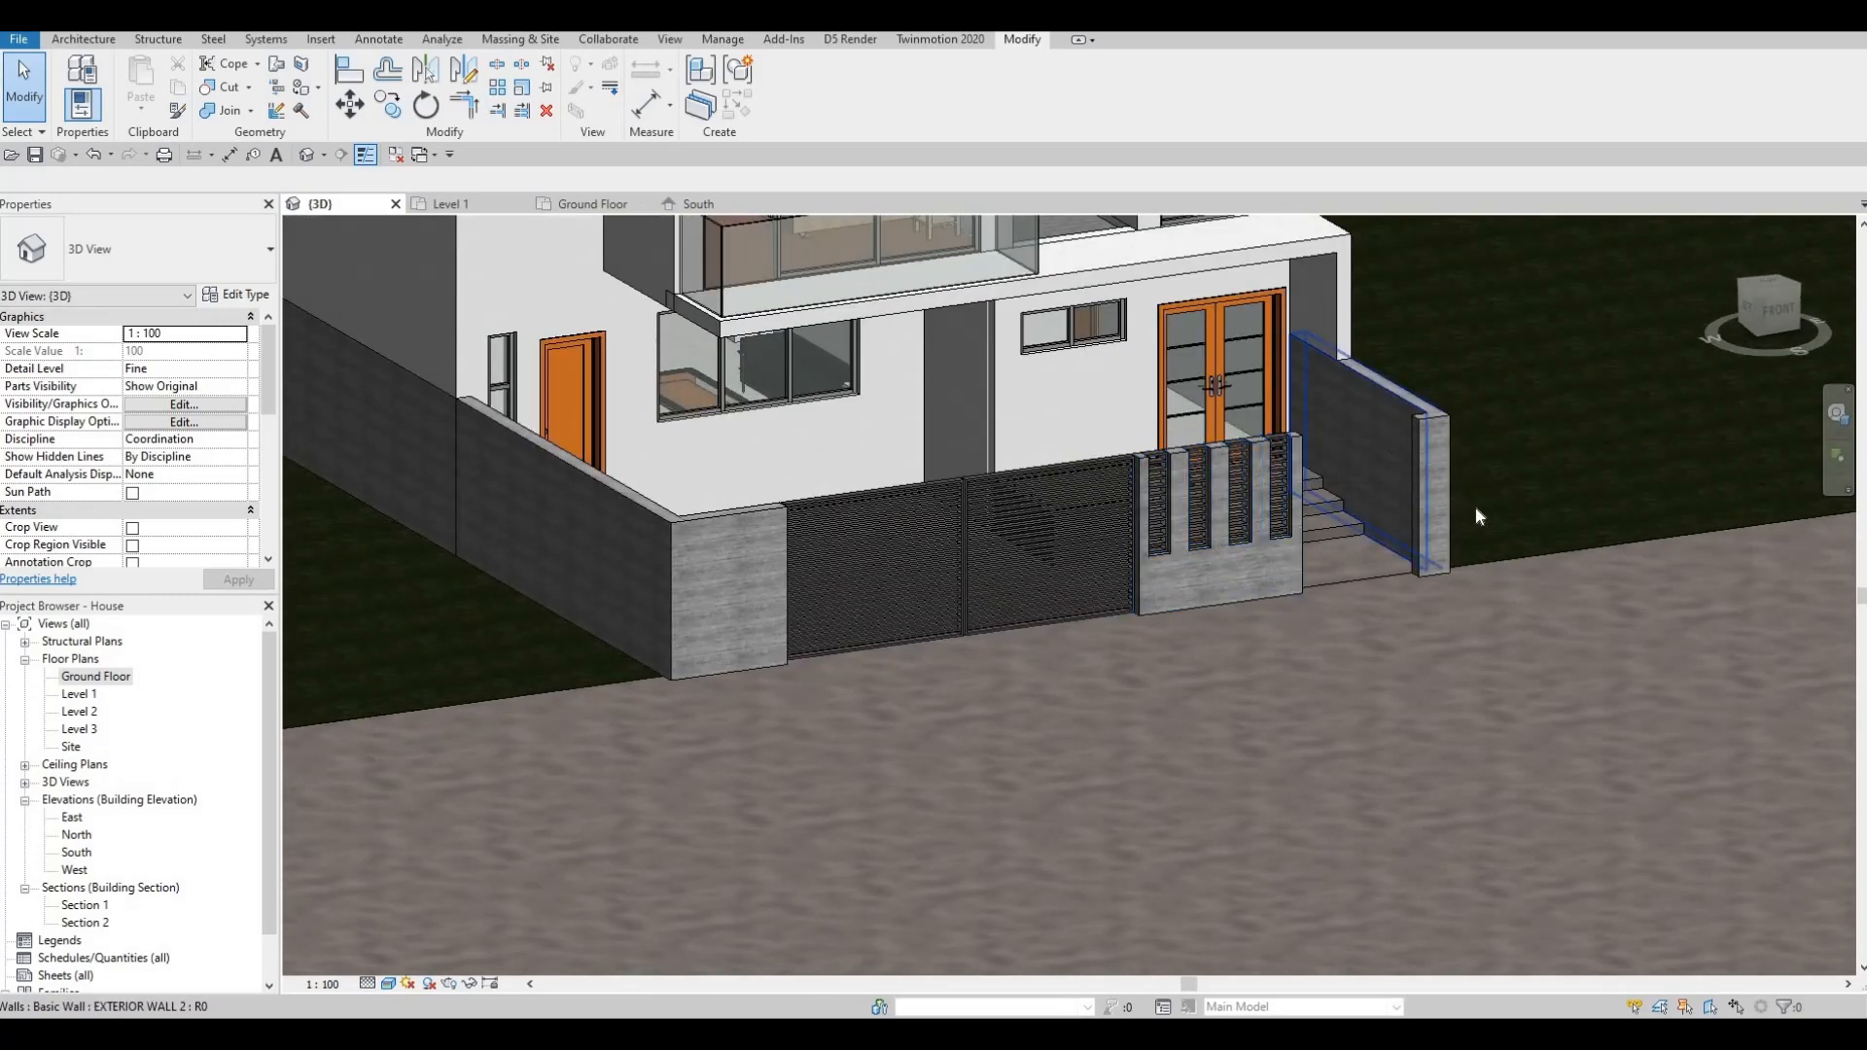
pyautogui.keyDown('shift'); pyautogui.moveTo(1476, 511); pyautogui.dragTo(1001, 370, button='middle'); pyautogui.keyUp('shift')
pyautogui.scroll(2, 1016, 372)
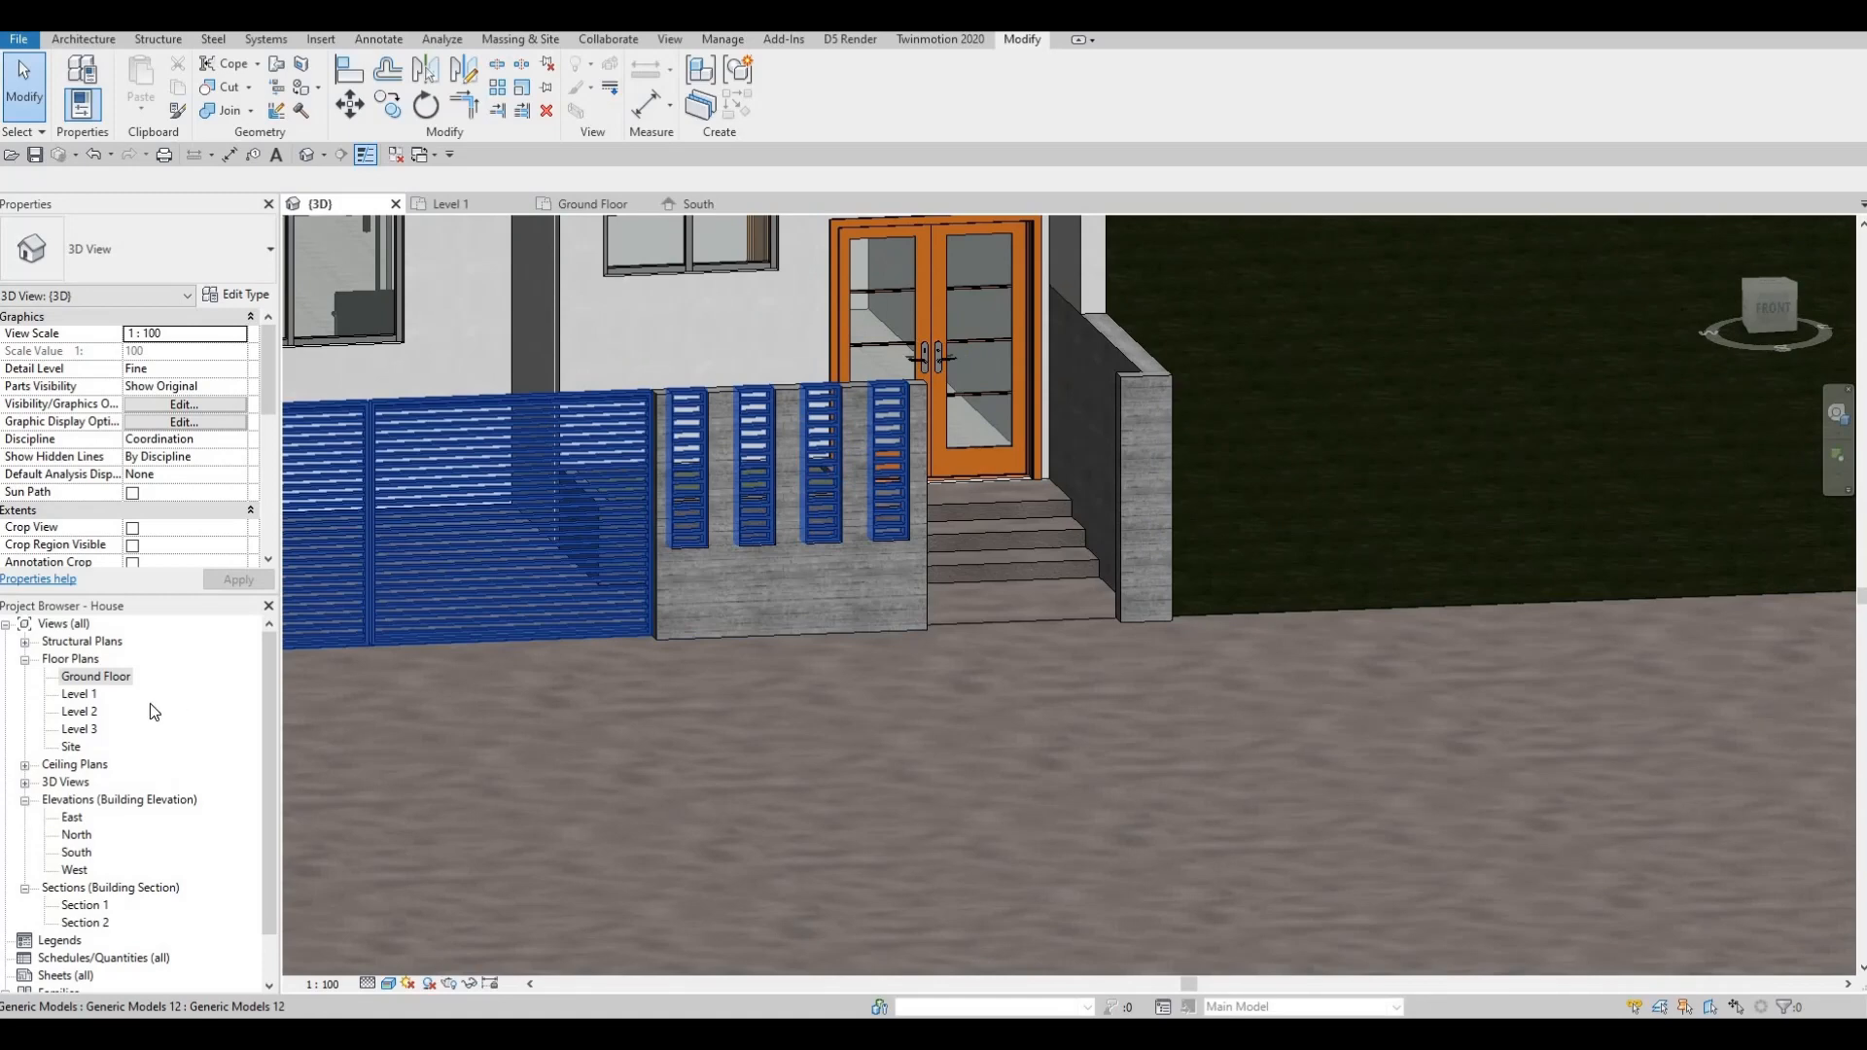
# - Return to the South elevation and reopen the slatted fence model for in-place editing
pyautogui.click(91, 679)
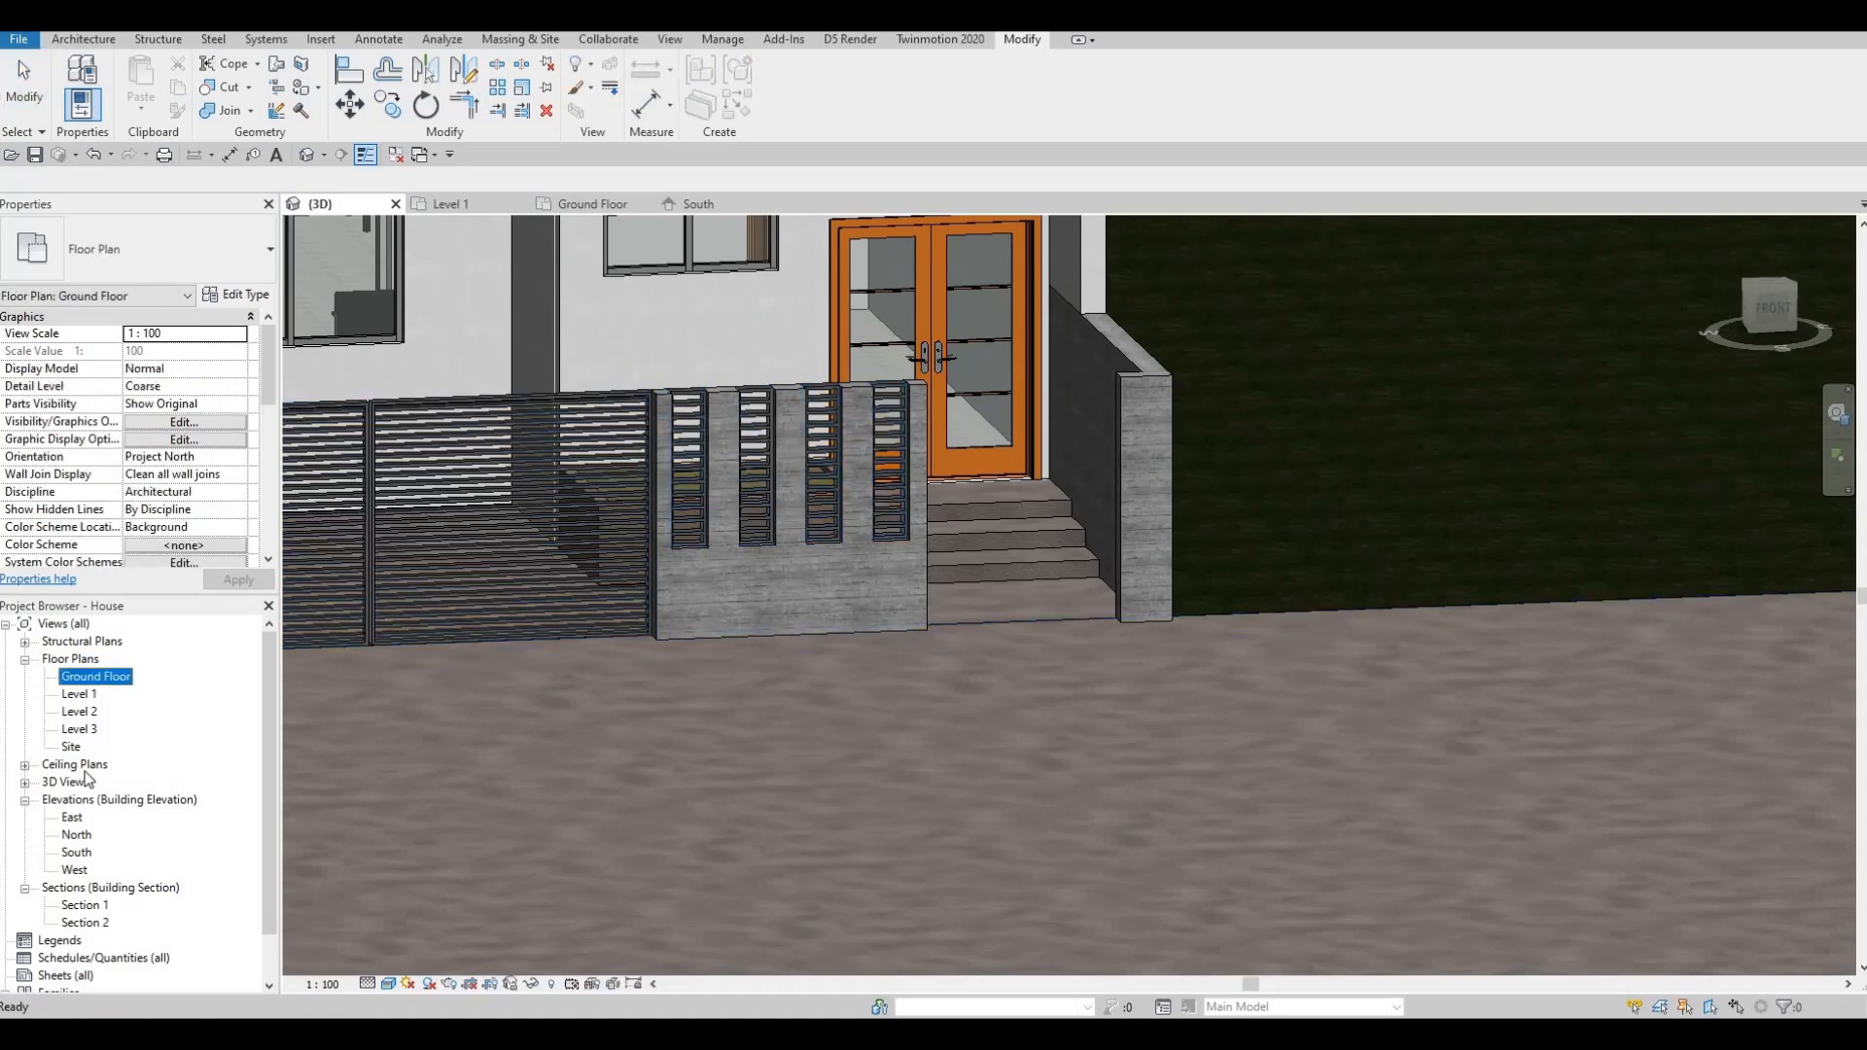
pyautogui.press('Escape')
pyautogui.doubleClick(77, 852)
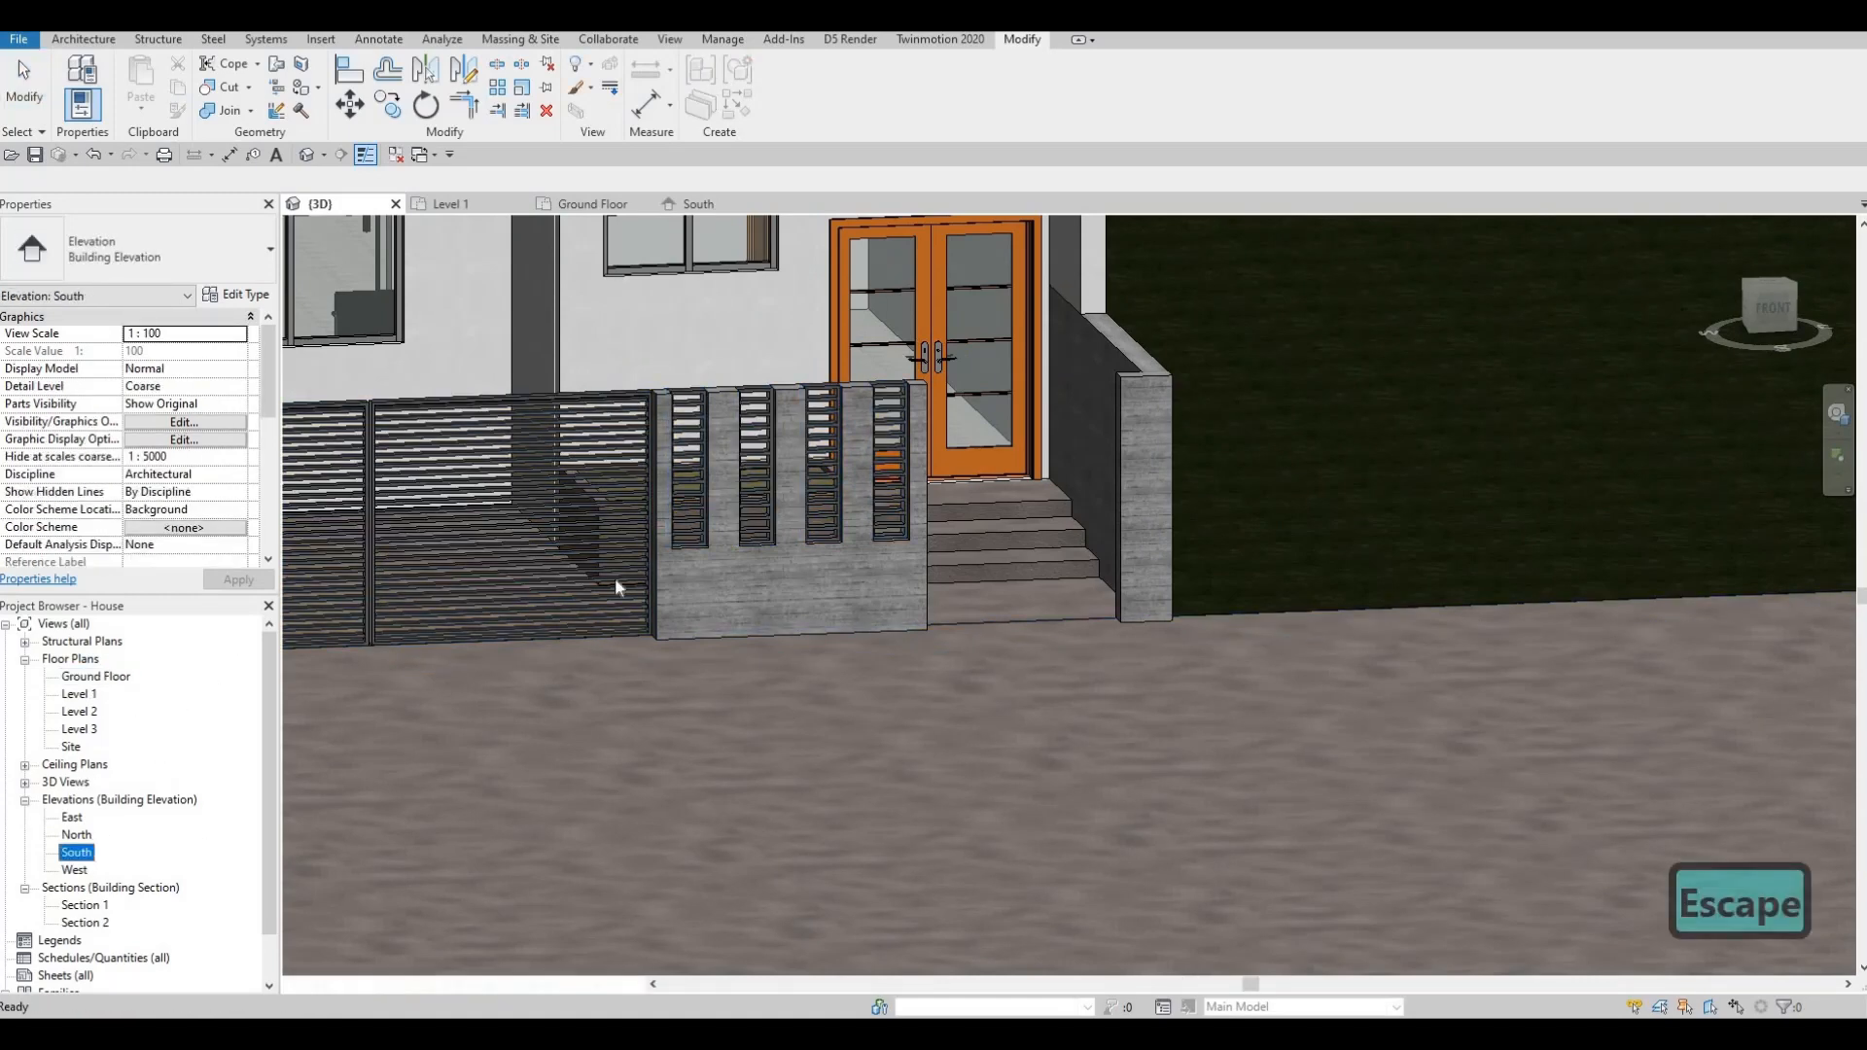
pyautogui.press('Escape')
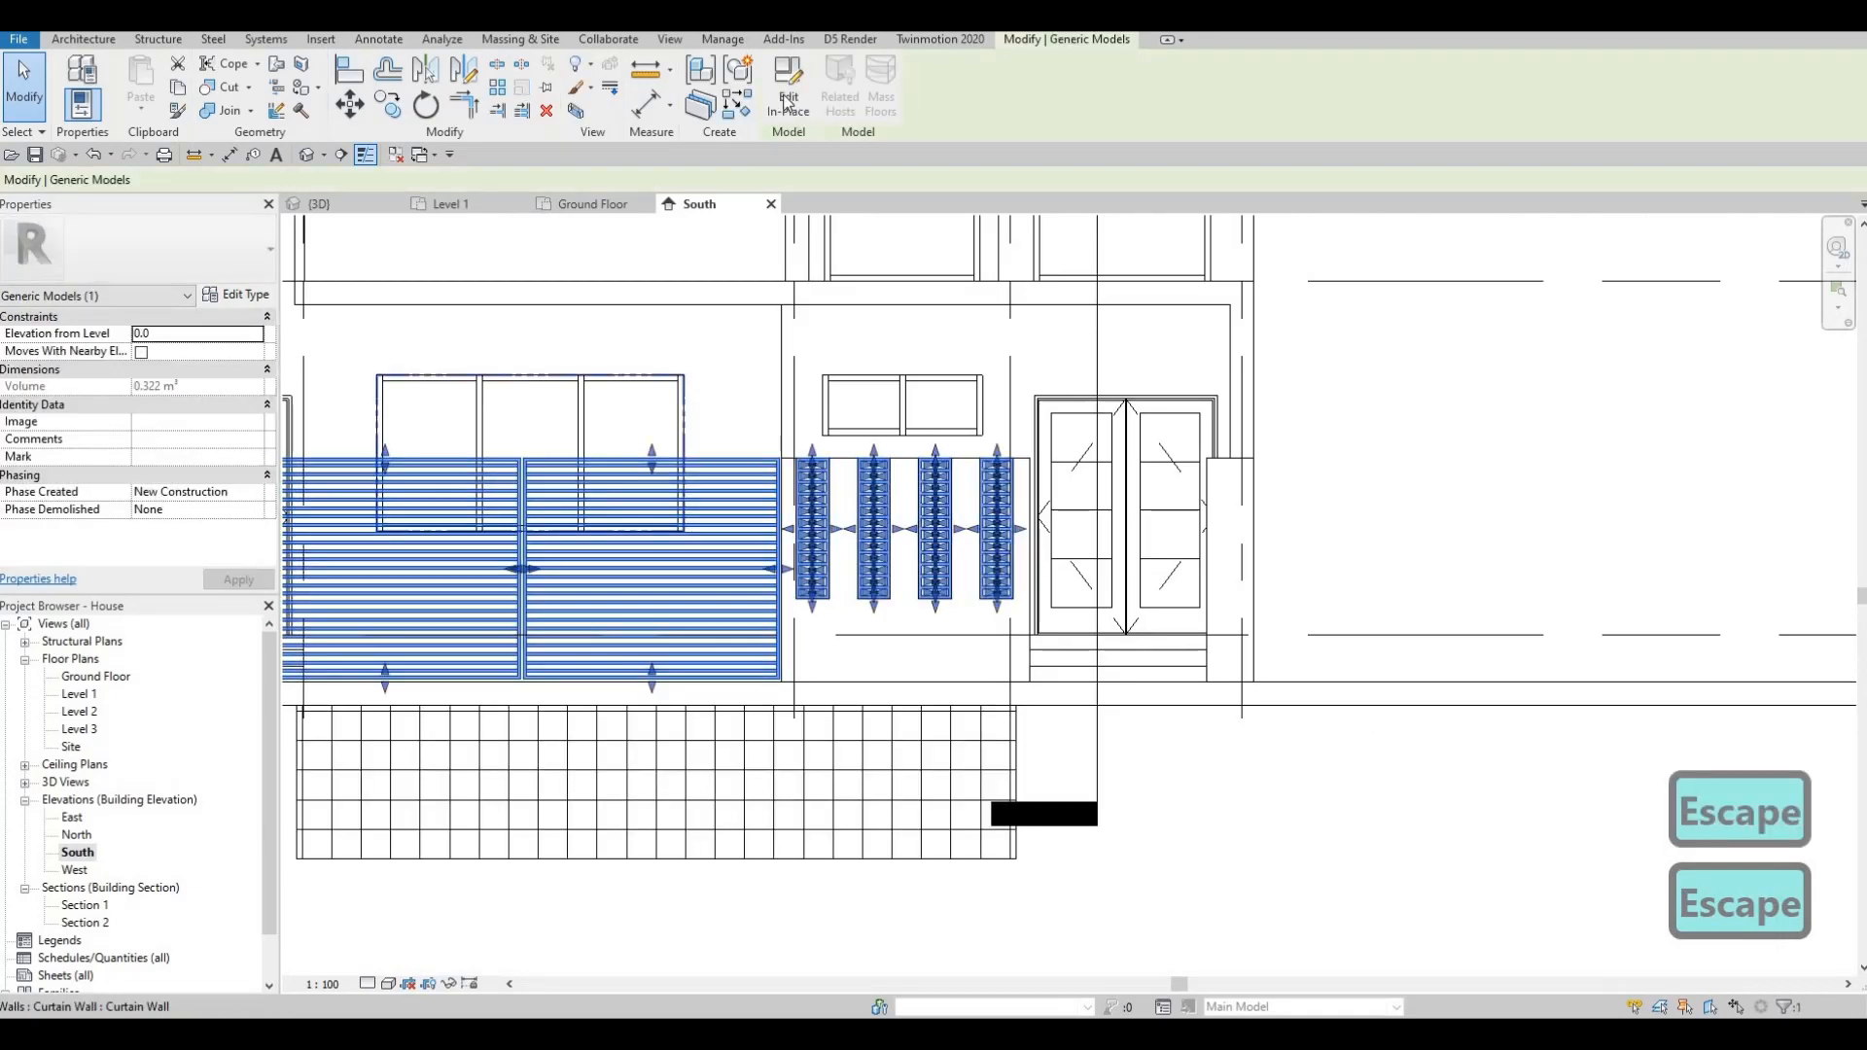
pyautogui.click(786, 95)
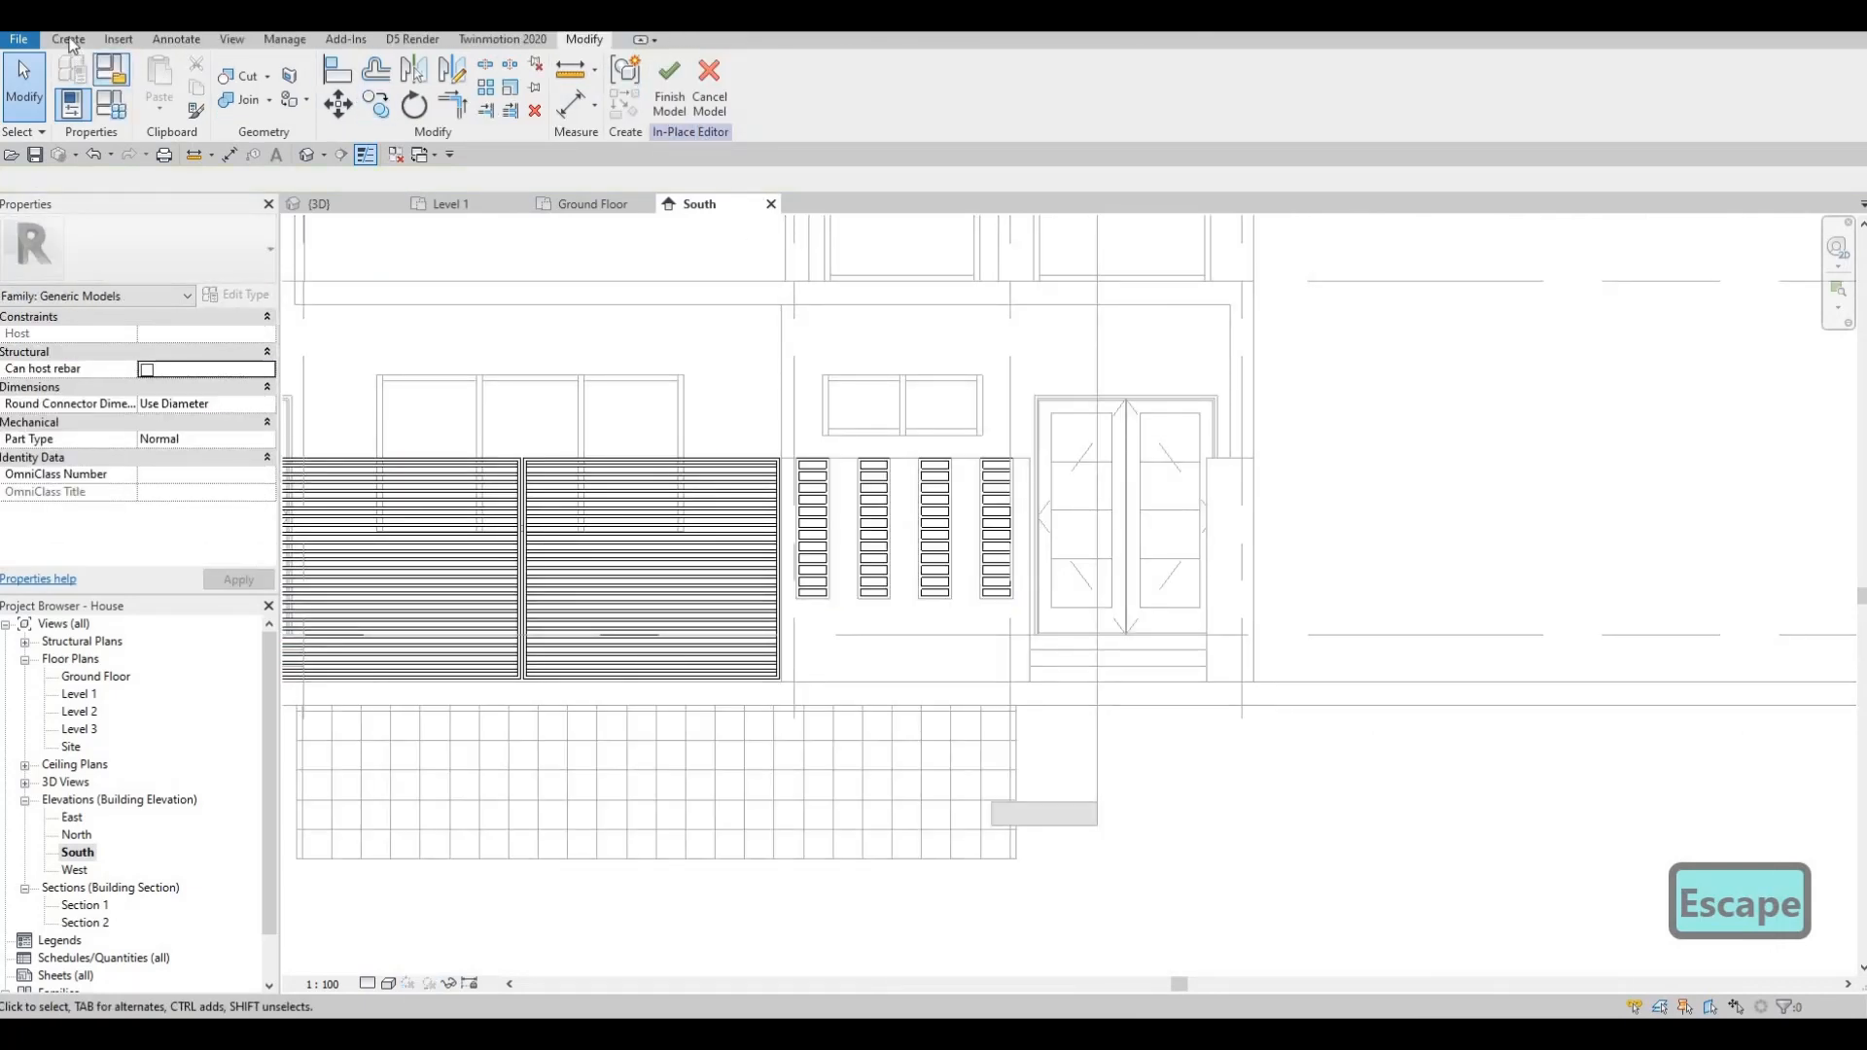
pyautogui.click(68, 39)
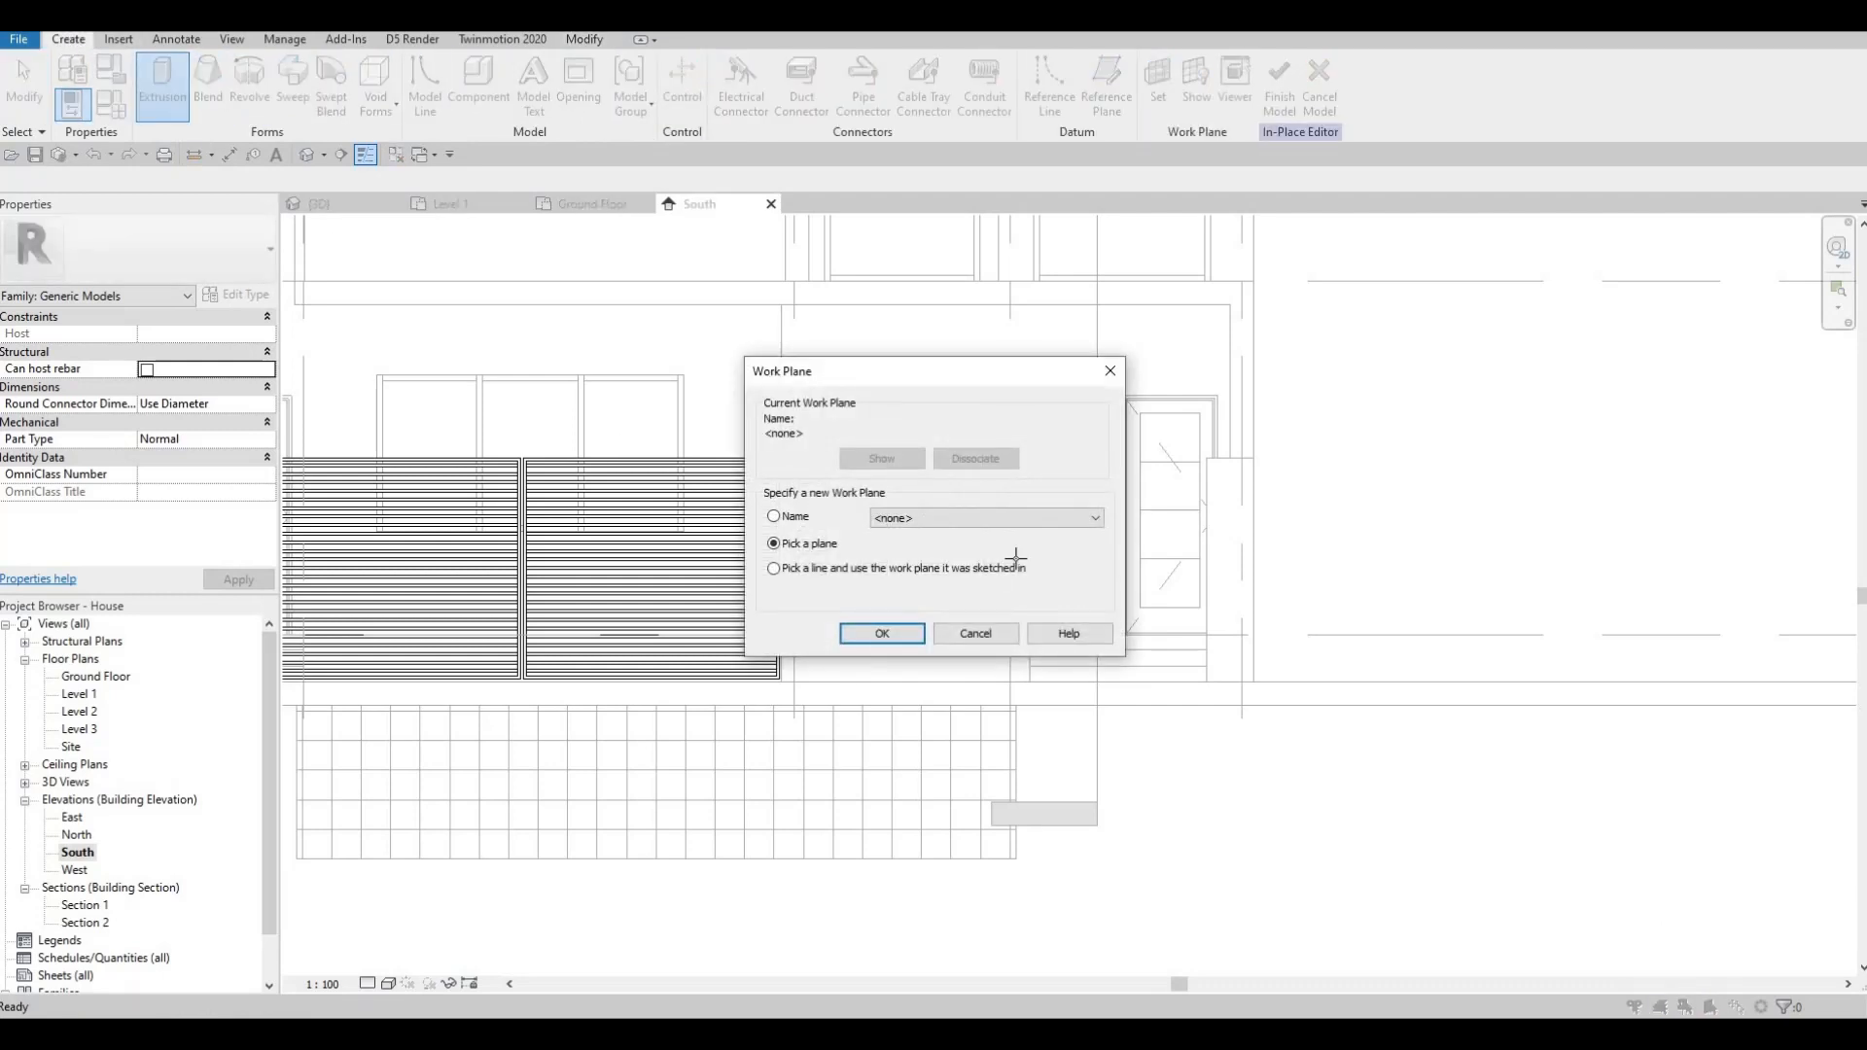
pyautogui.press('Return')
pyautogui.click(1019, 634)
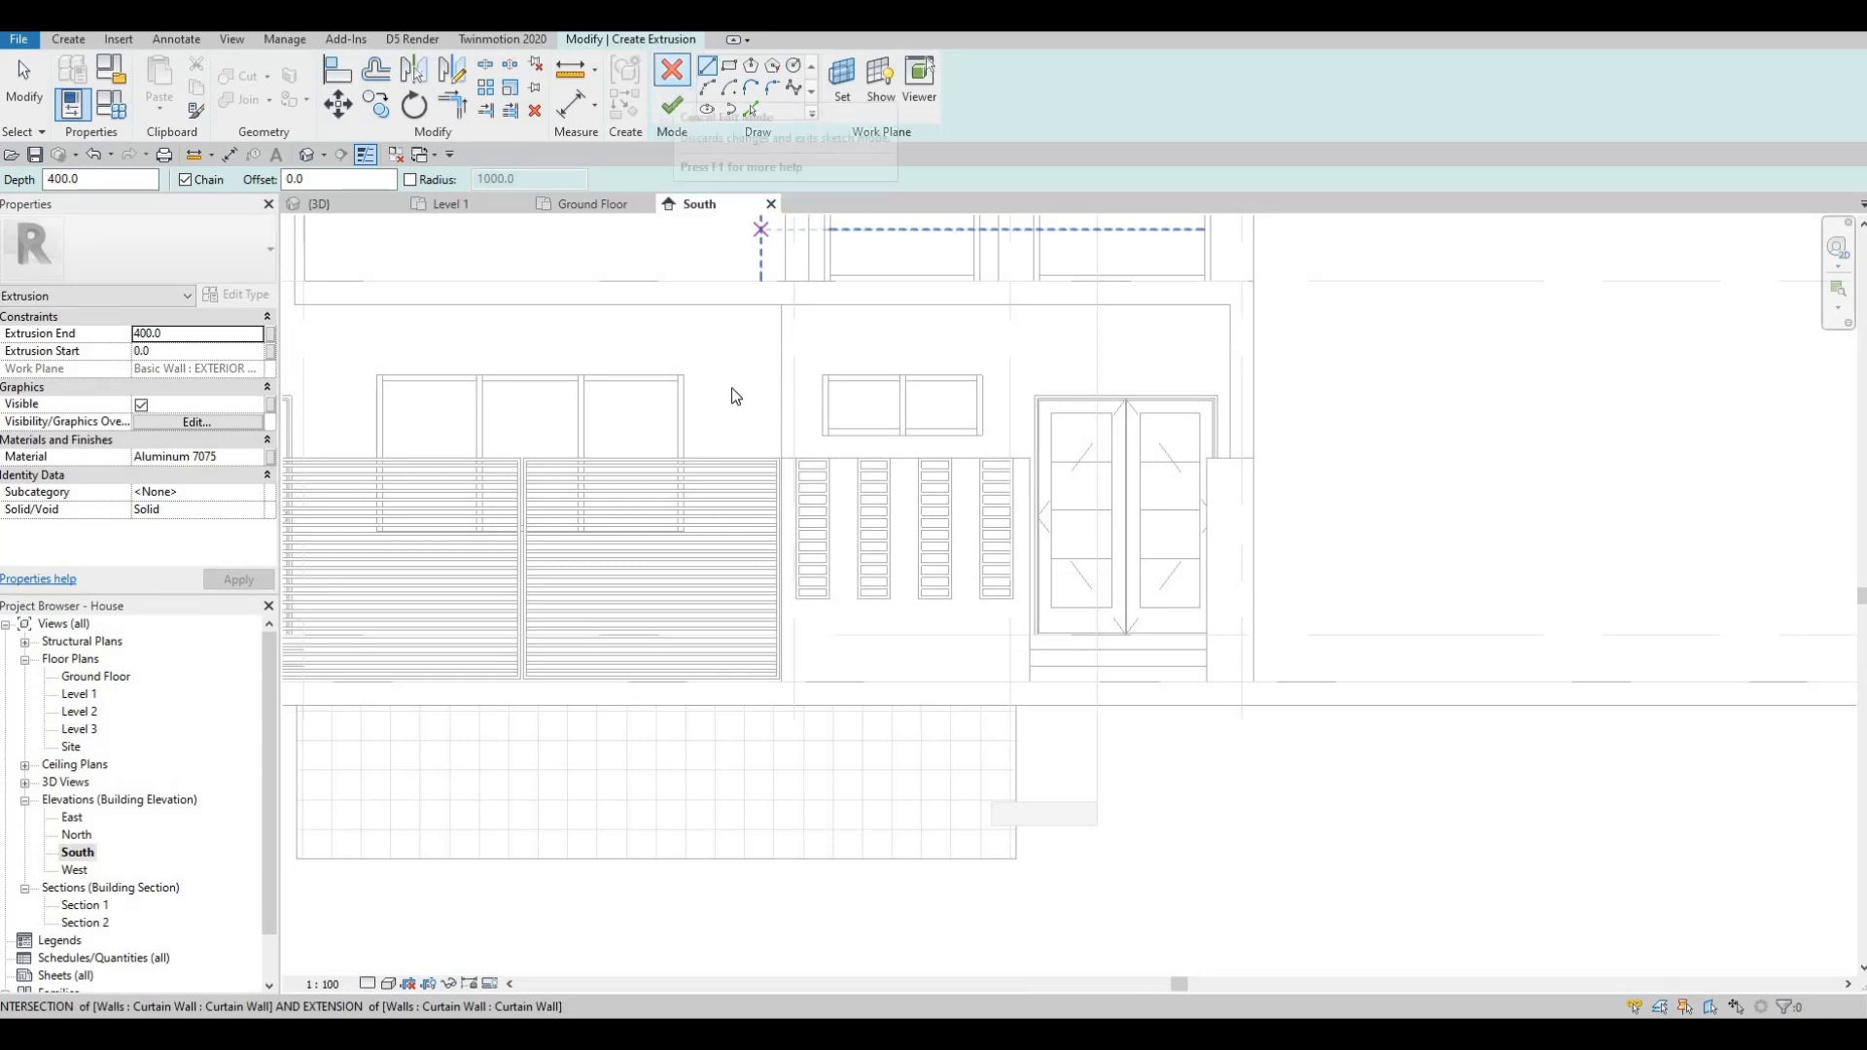
pyautogui.press('Escape')
pyautogui.press('Escape')
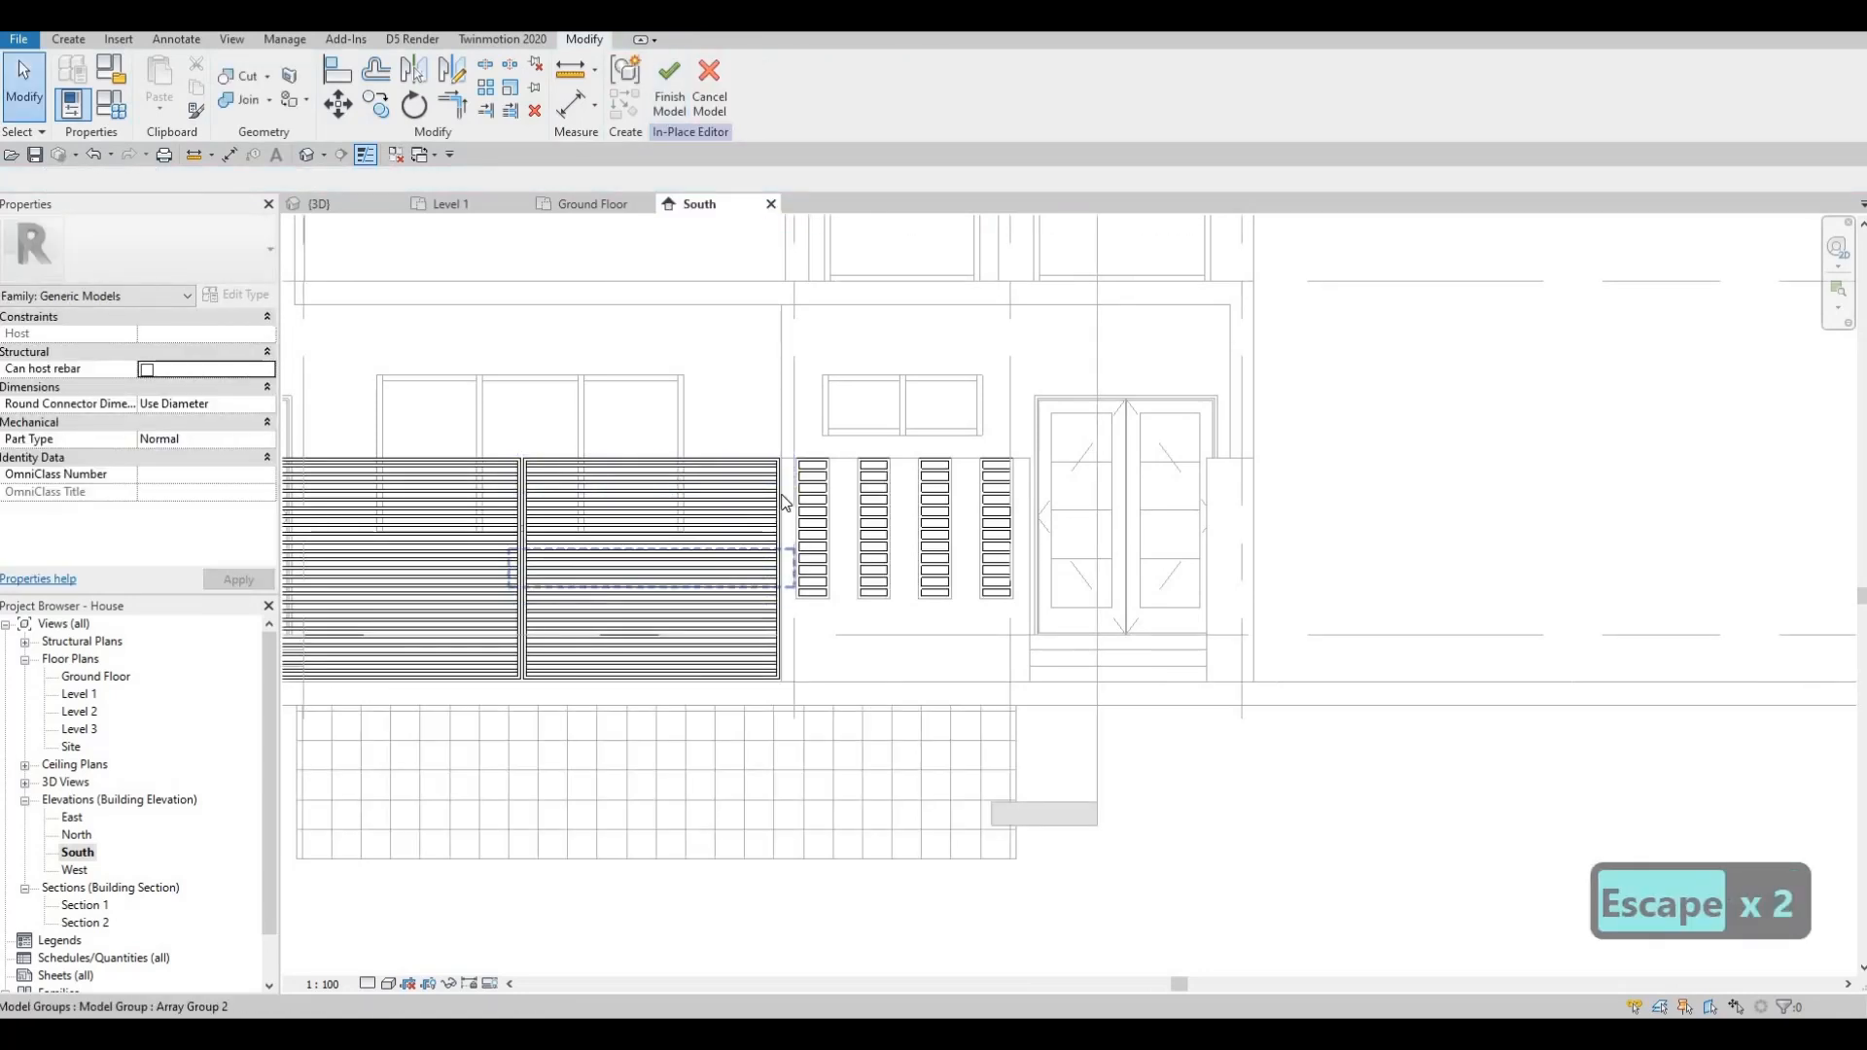
# - Copy the right fence screen's outer frame into the entrance opening, starting beside the wall with the four slatted inserts
pyautogui.scroll(5, 786, 502)
pyautogui.click(775, 424)
pyautogui.scroll(-4, 634, 513)
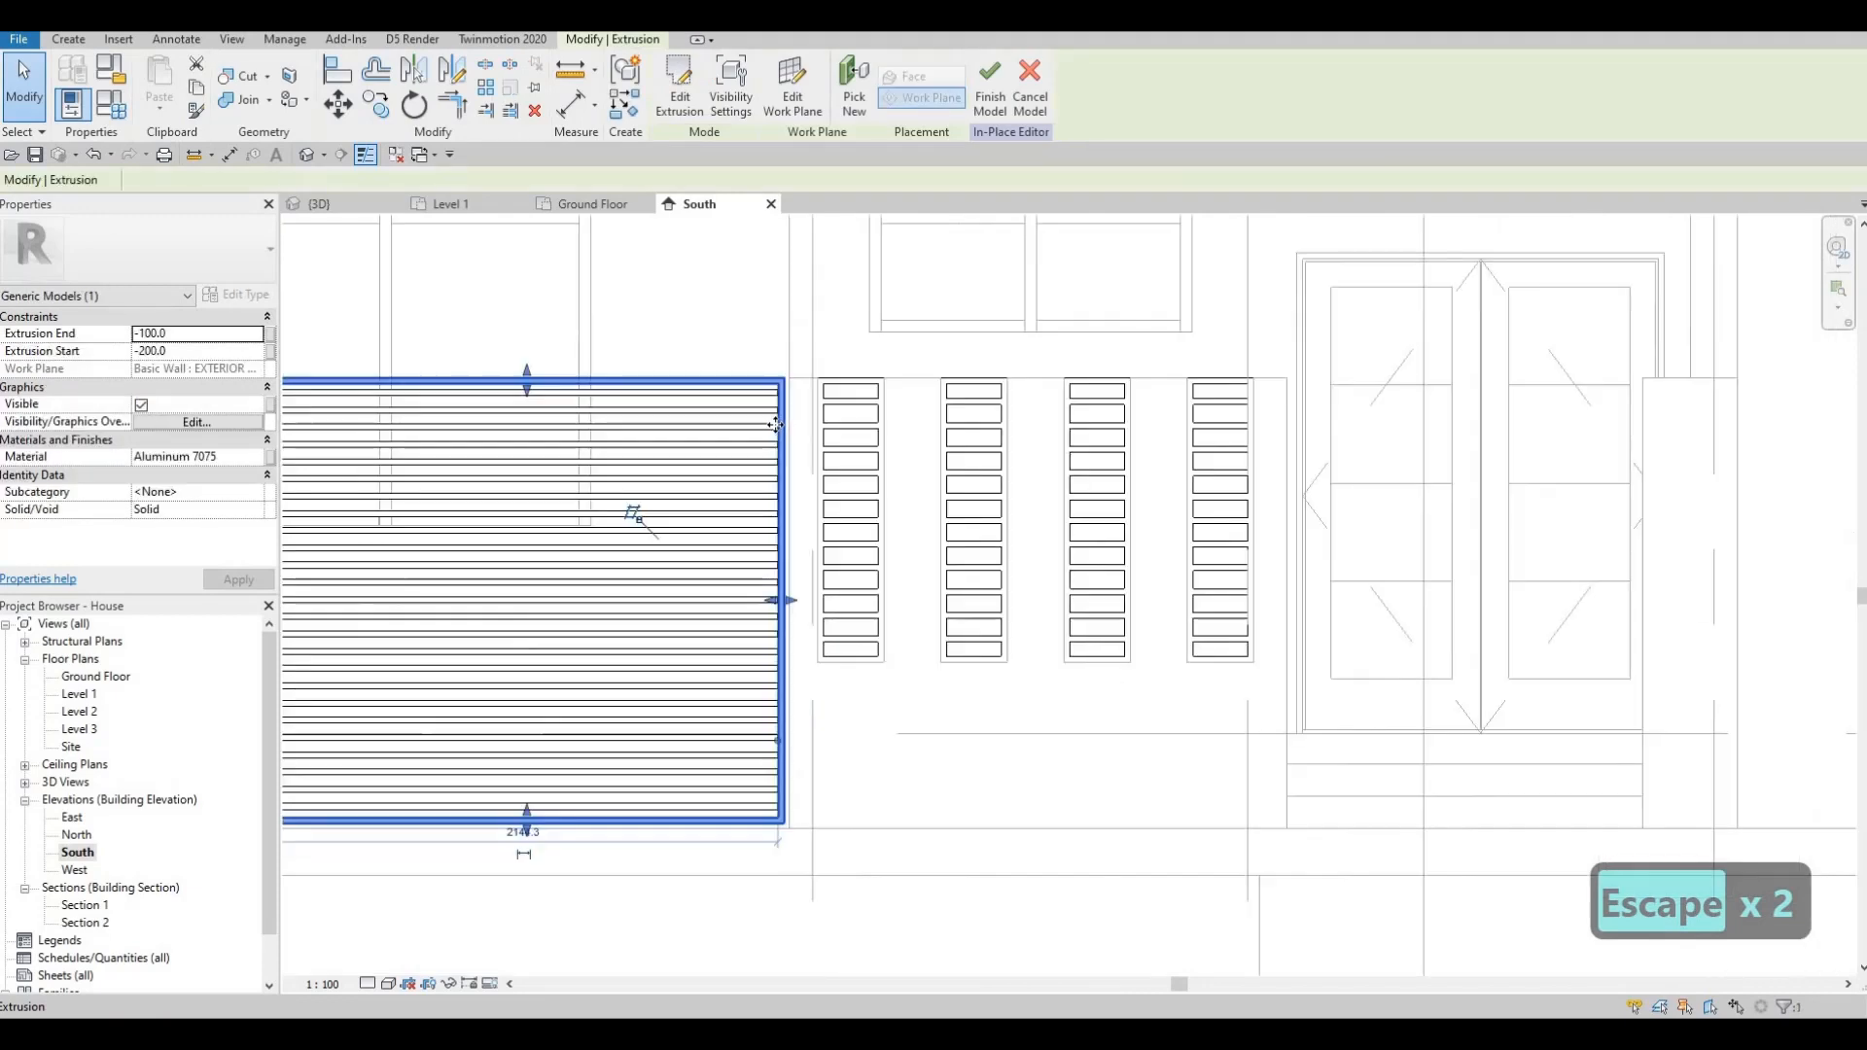
pyautogui.press('c')
pyautogui.press('o')
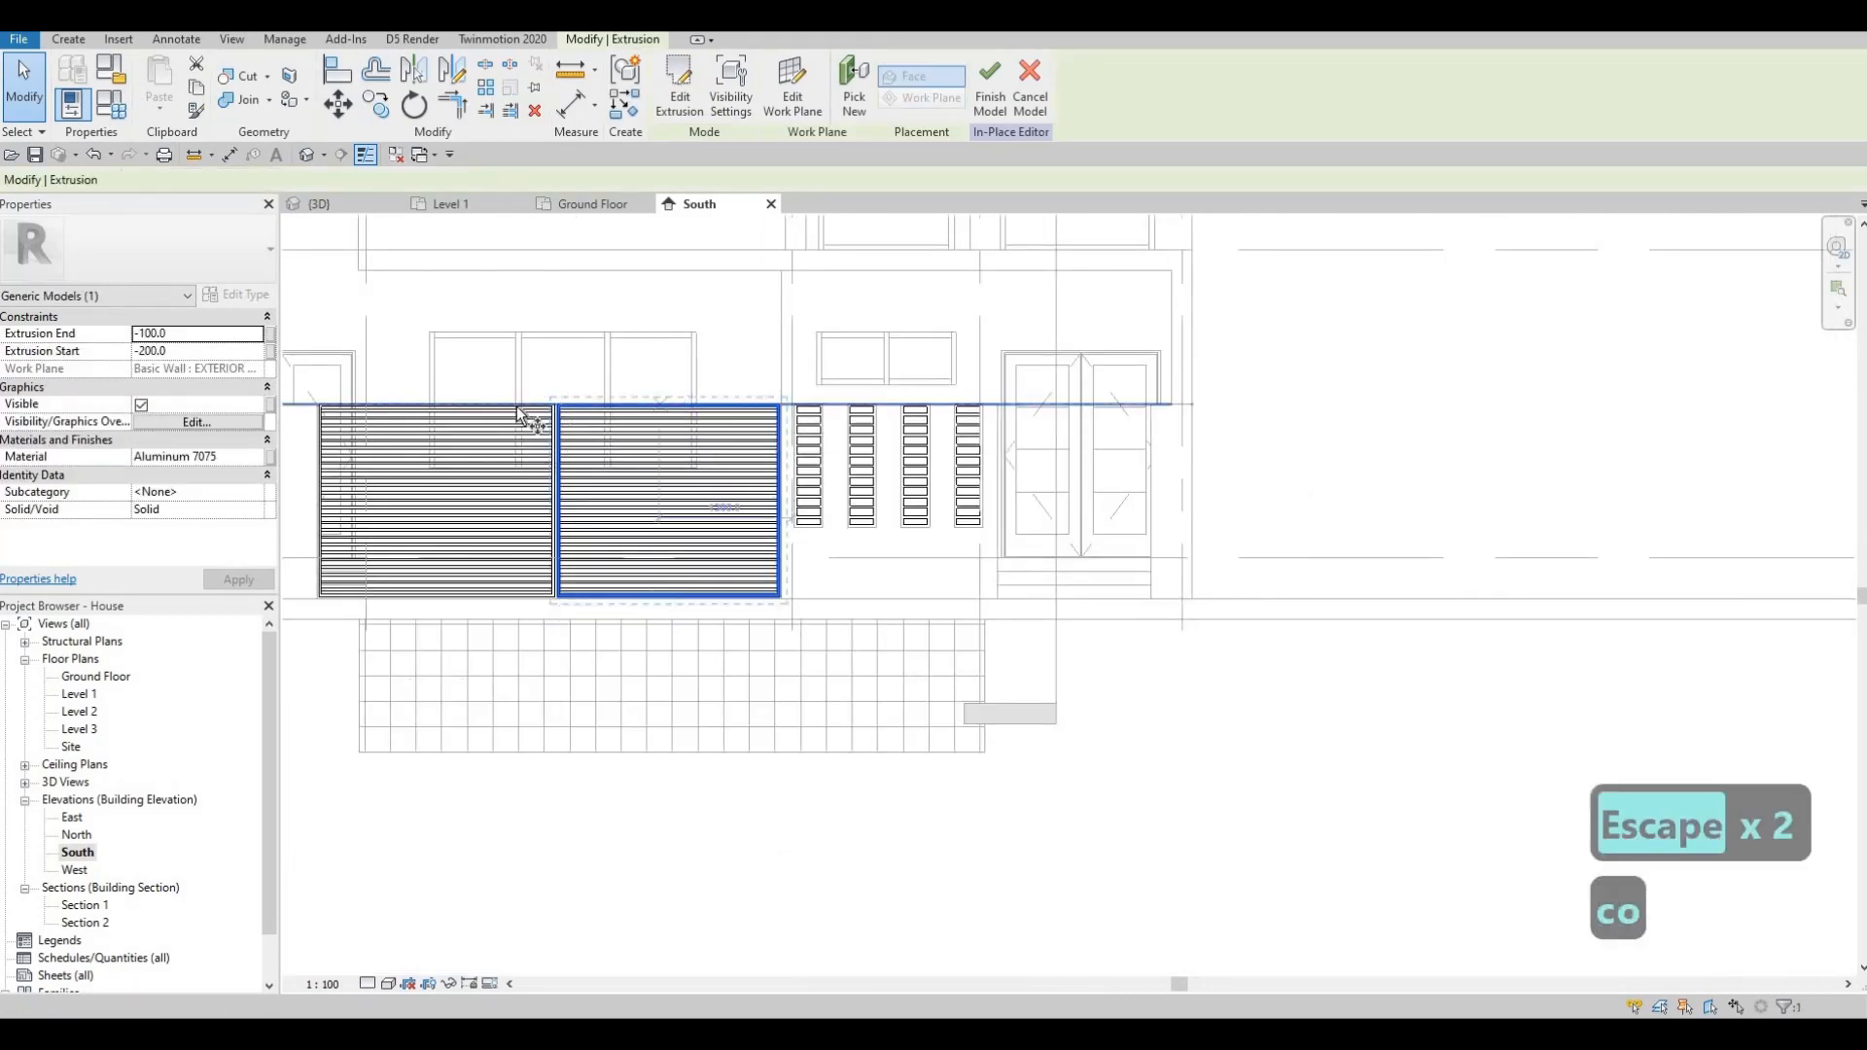
pyautogui.scroll(5, 584, 399)
pyautogui.scroll(-3, 1276, 402)
pyautogui.moveTo(1277, 402); pyautogui.dragTo(673, 430, button='middle')
pyautogui.scroll(1, 1110, 457)
pyautogui.click(1116, 502)
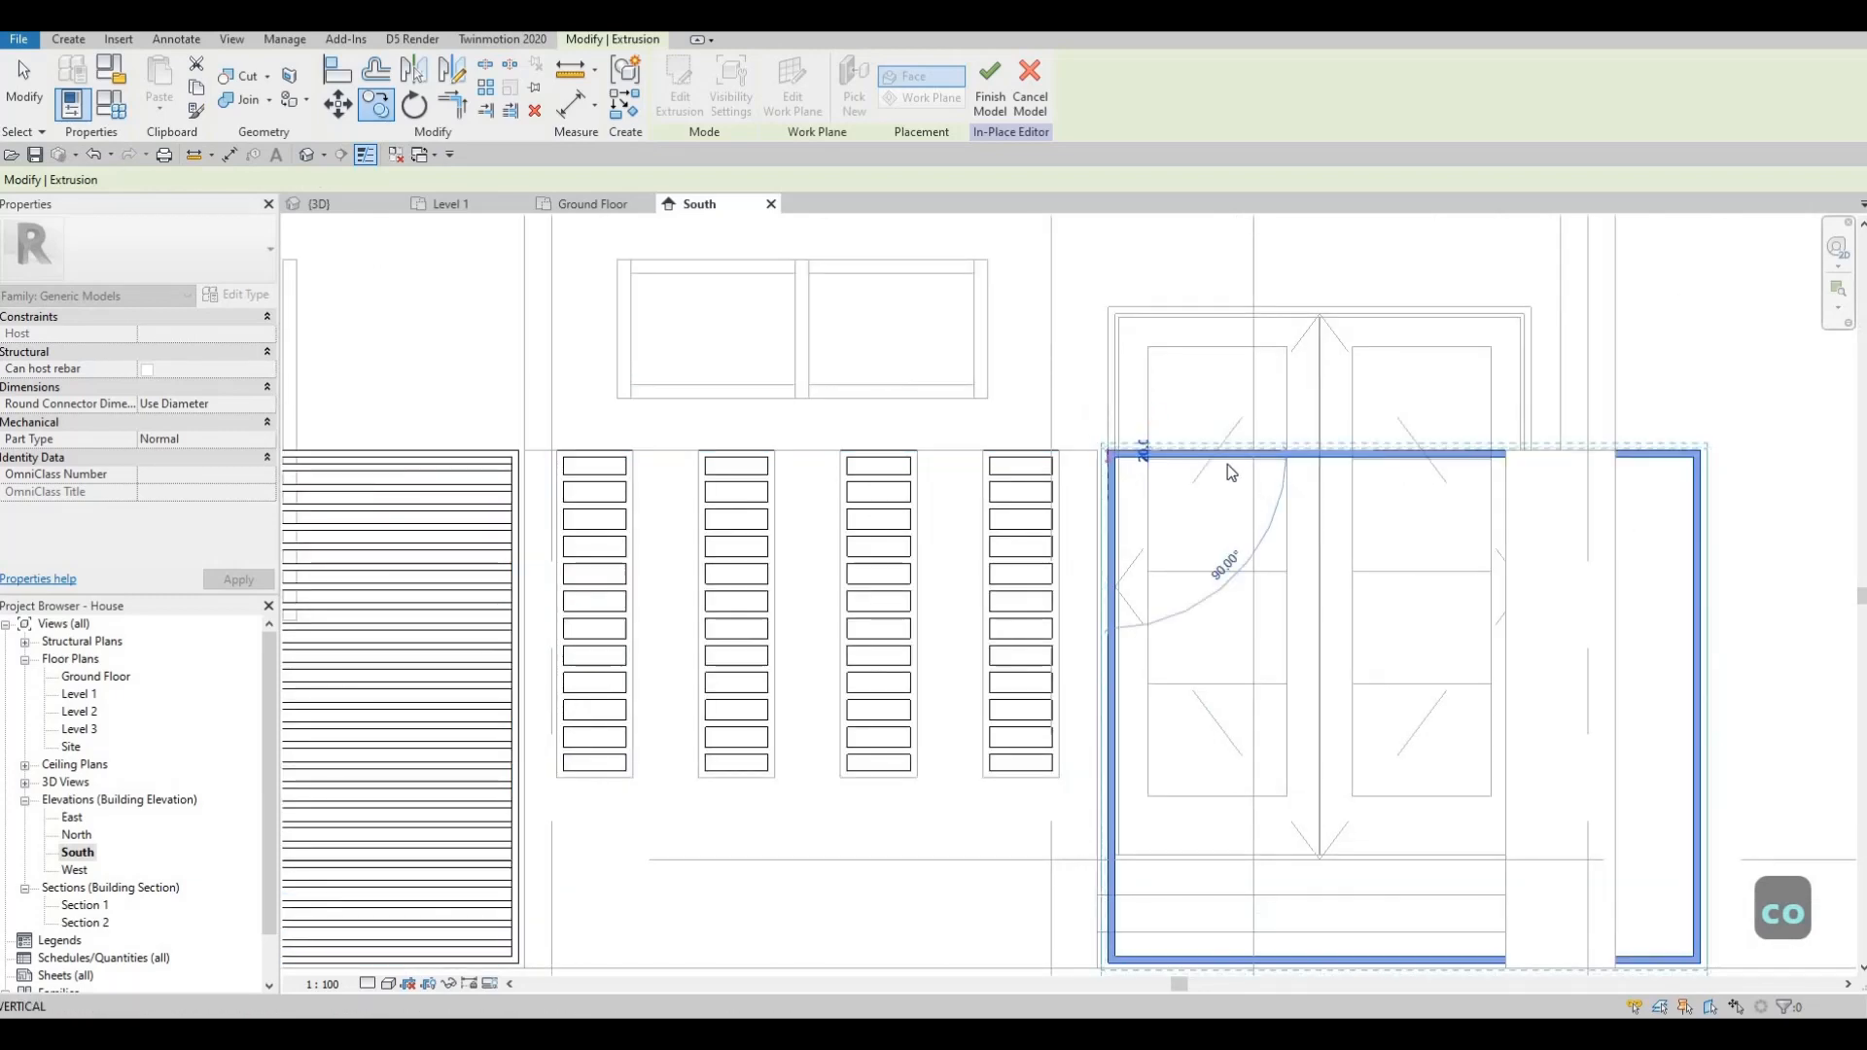
pyautogui.scroll(-1, 1217, 416)
pyautogui.press('Escape')
pyautogui.press('Escape')
# - Narrow the copied entrance frame by moving both right-hand sketch lines inward to the door's right leaf, and finish the sketch
pyautogui.click(685, 112)
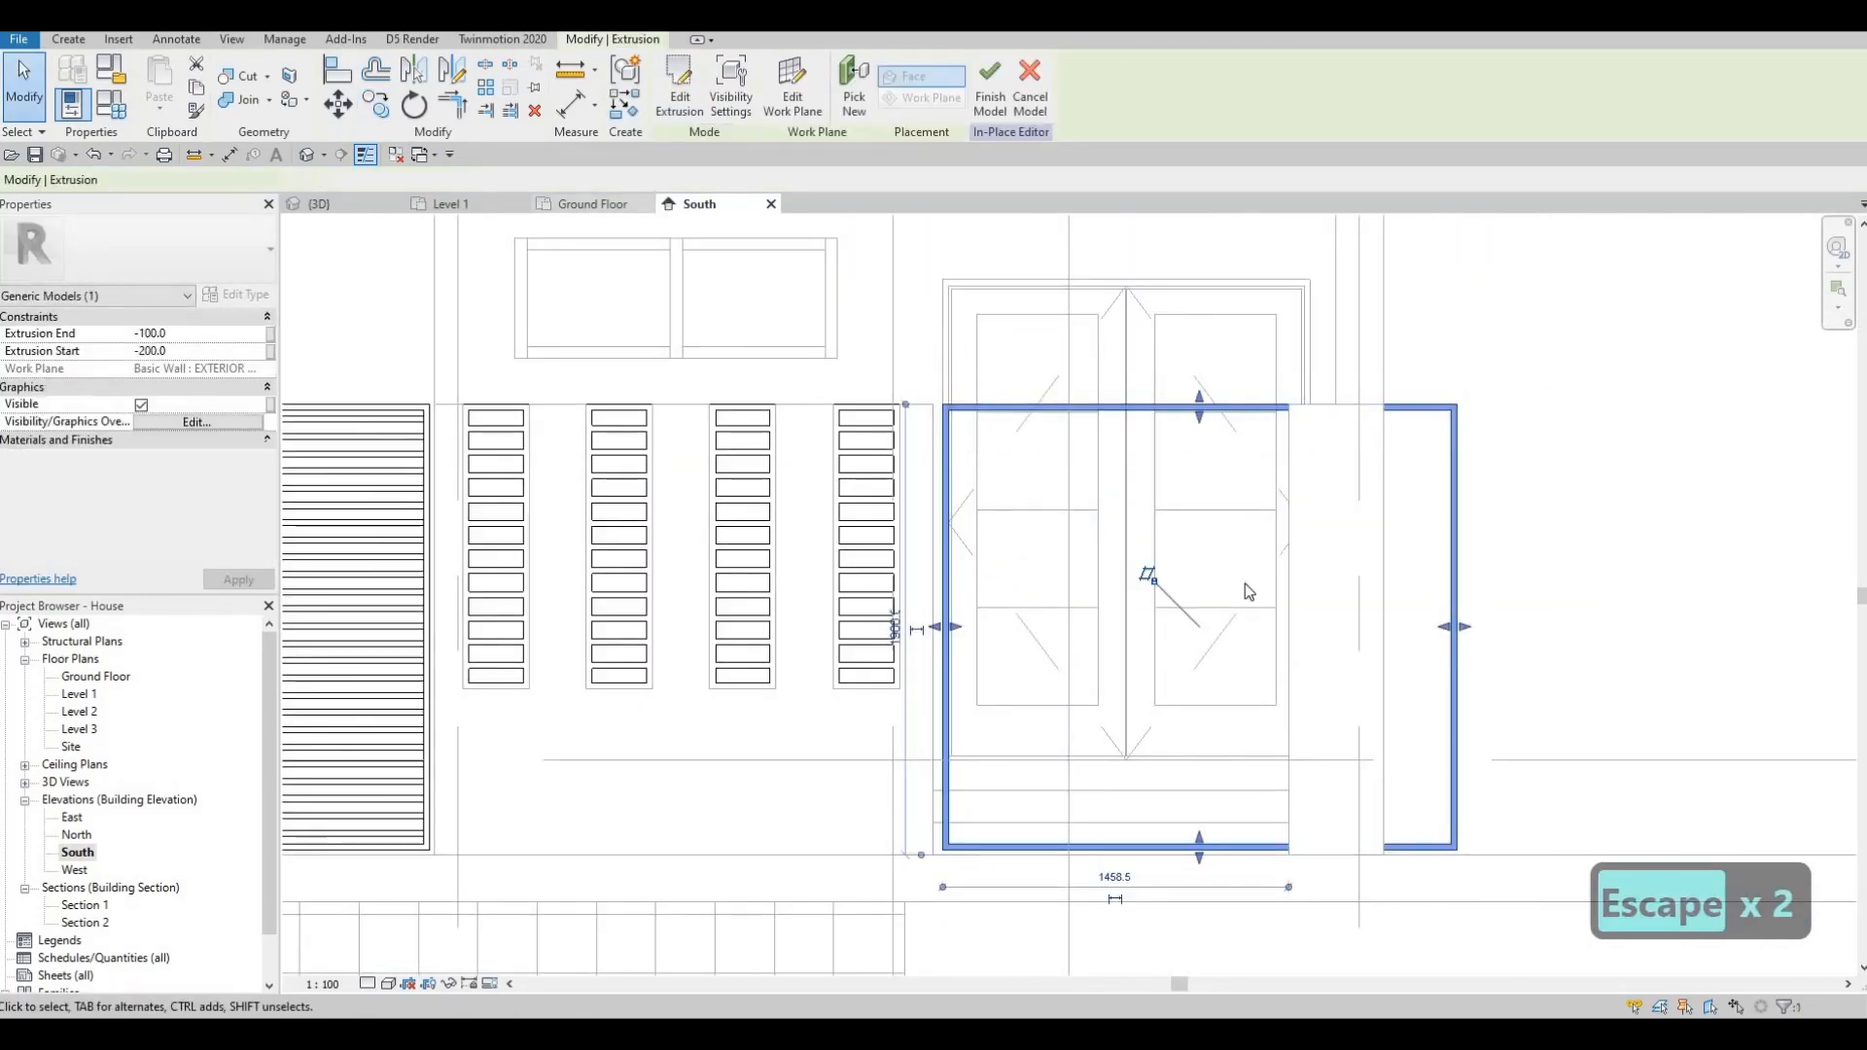
pyautogui.scroll(1, 1503, 638)
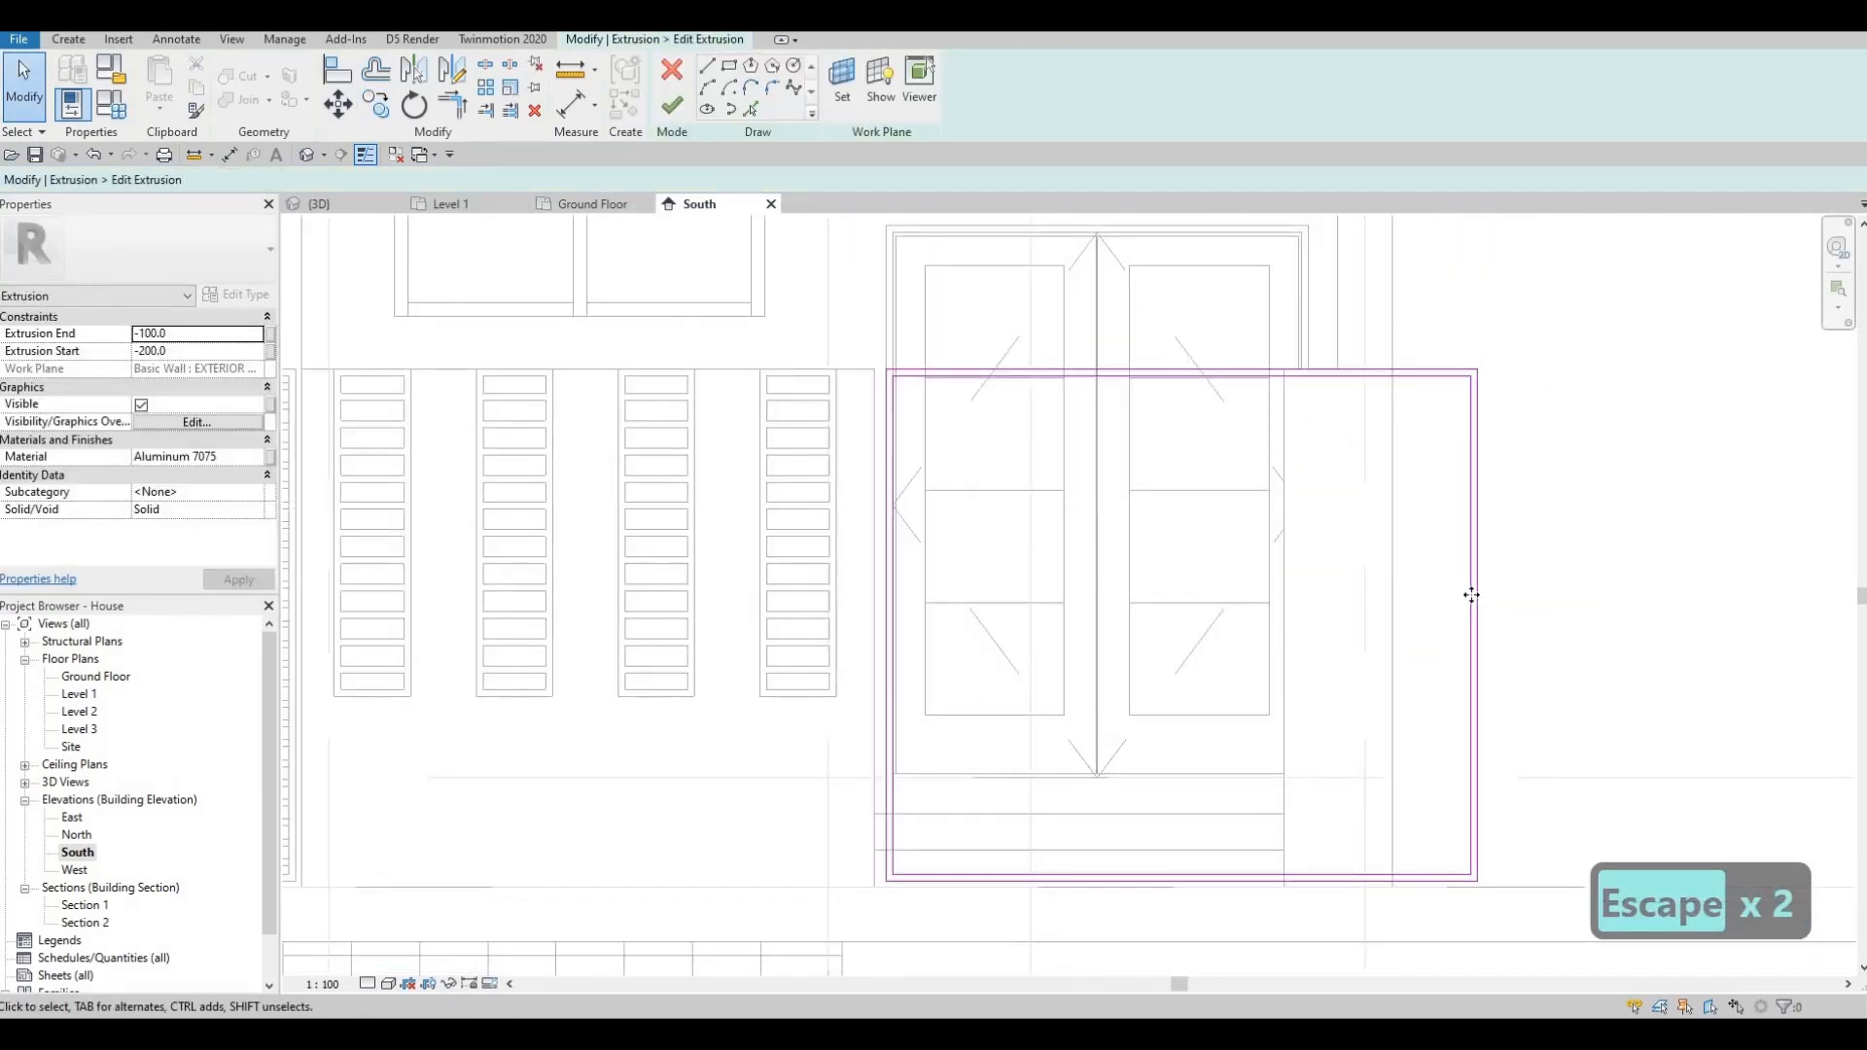
pyautogui.moveTo(1471, 595)
pyautogui.mouseDown()
pyautogui.moveTo(1096, 596)
pyautogui.moveTo(1167, 600)
pyautogui.mouseUp()
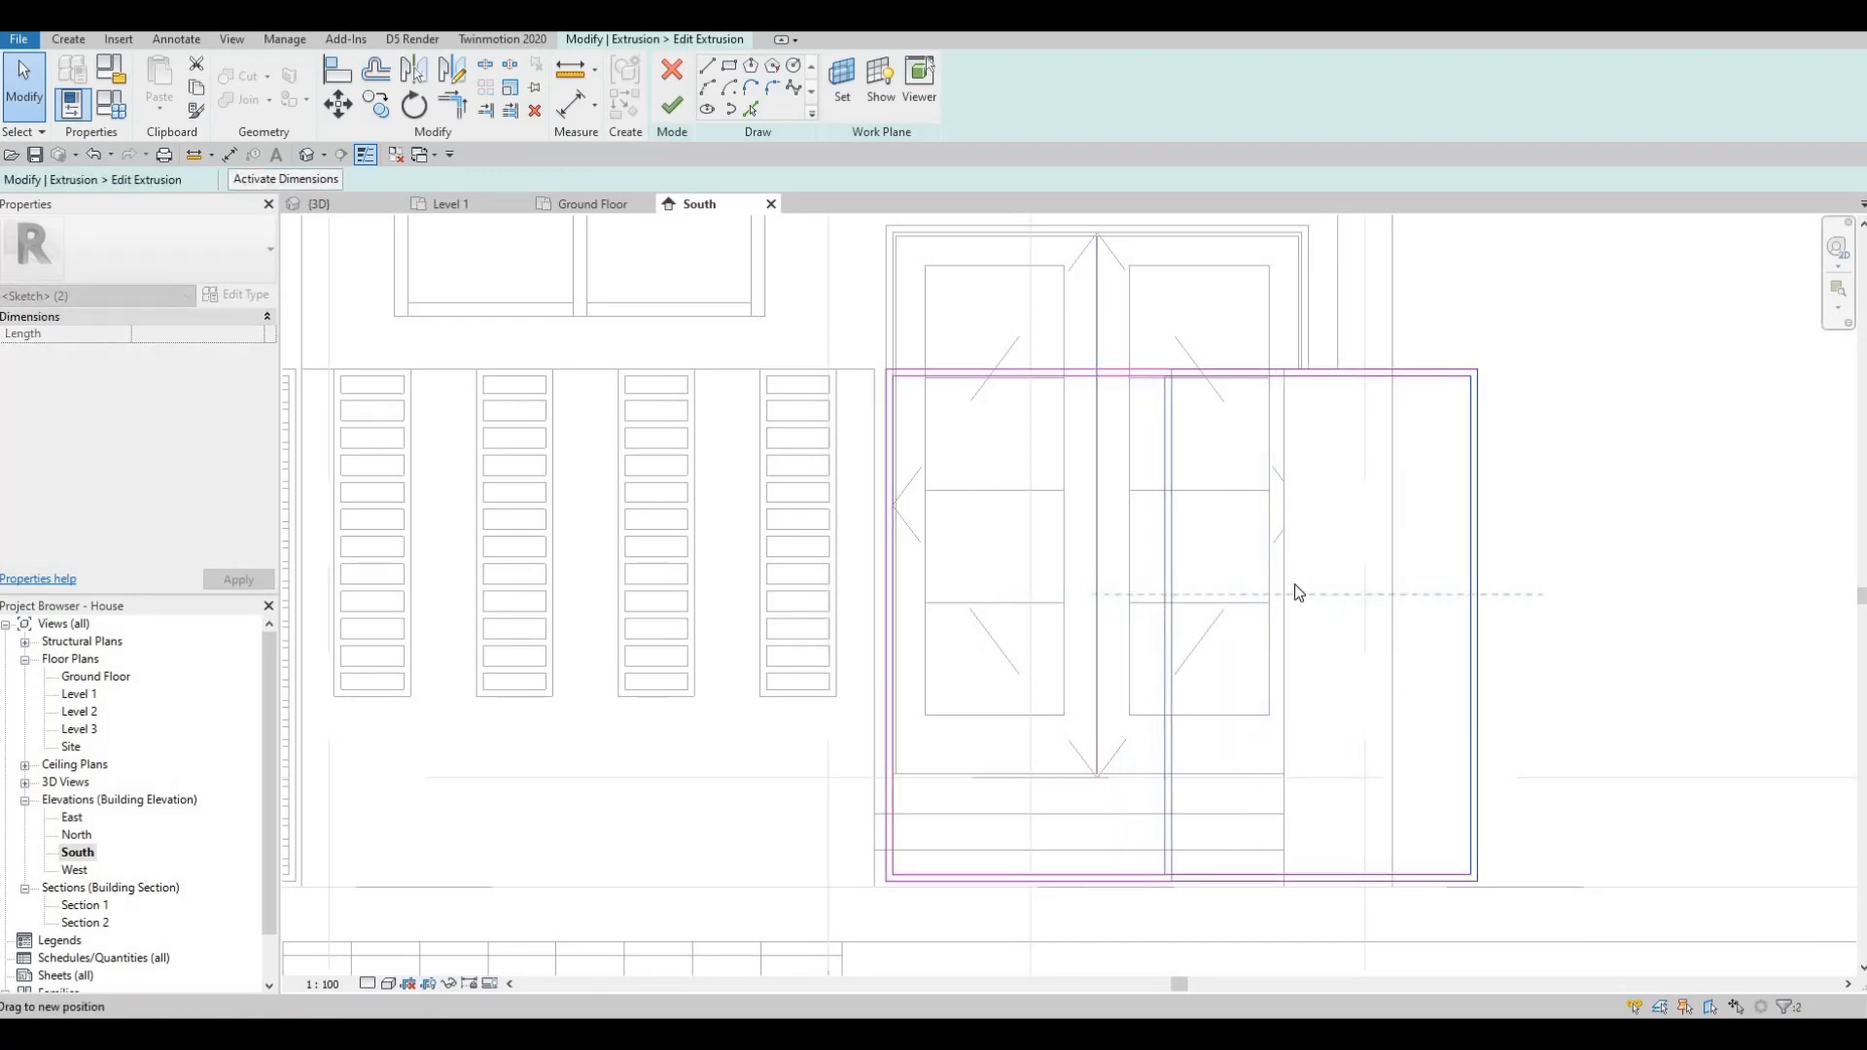
pyautogui.moveTo(1294, 583); pyautogui.dragTo(1292, 583)
pyautogui.press('Escape')
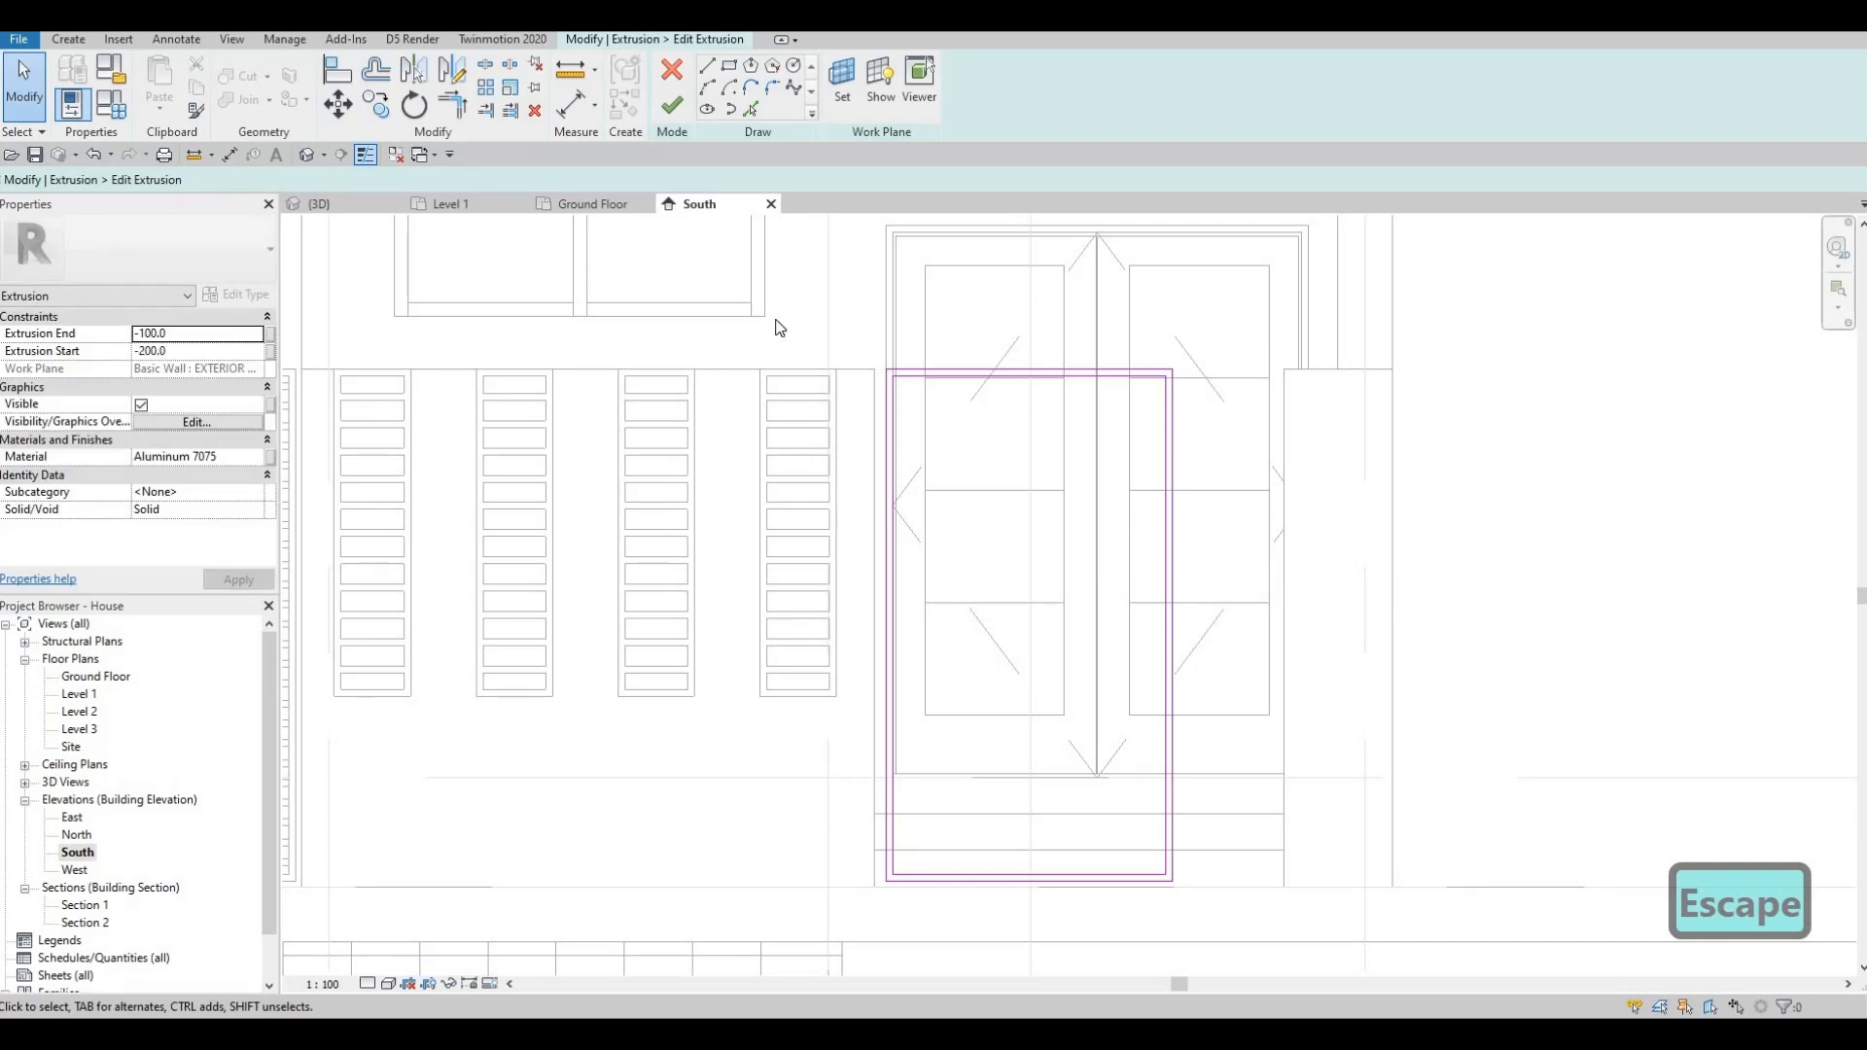
pyautogui.click(671, 109)
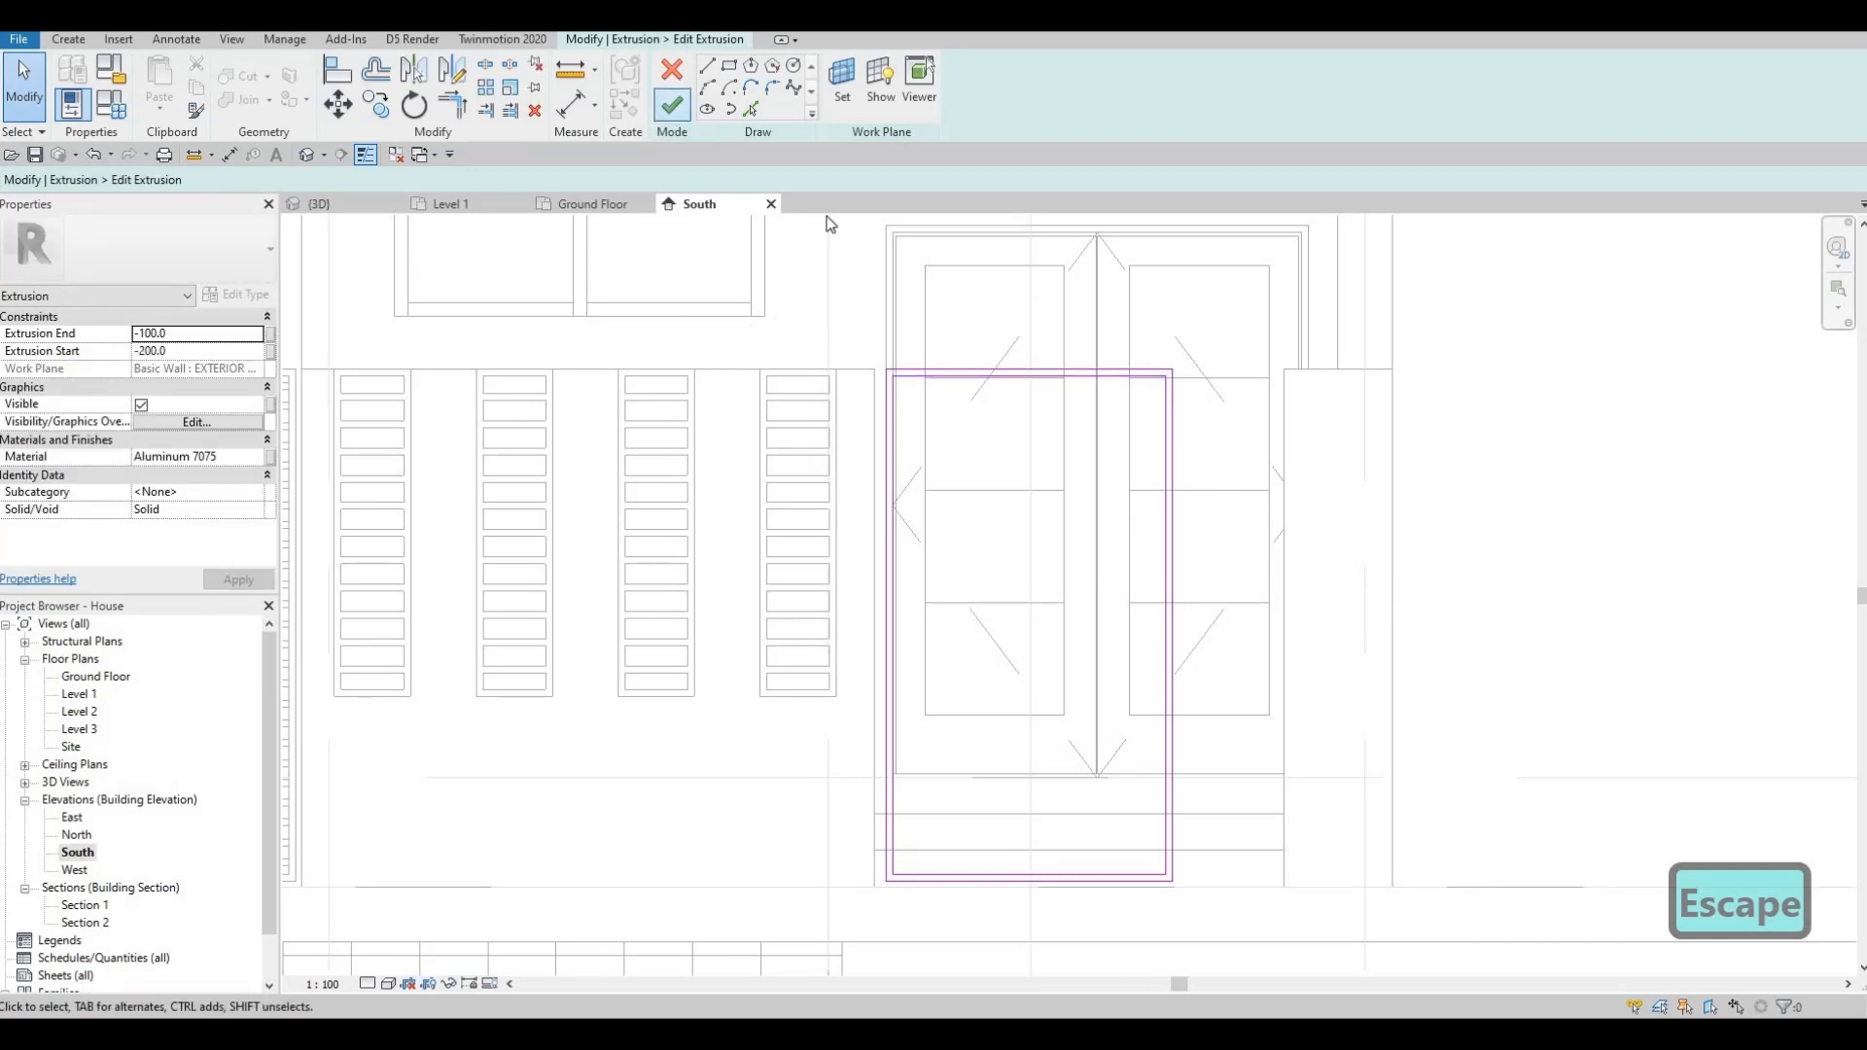
pyautogui.press('Escape')
pyautogui.click(913, 378)
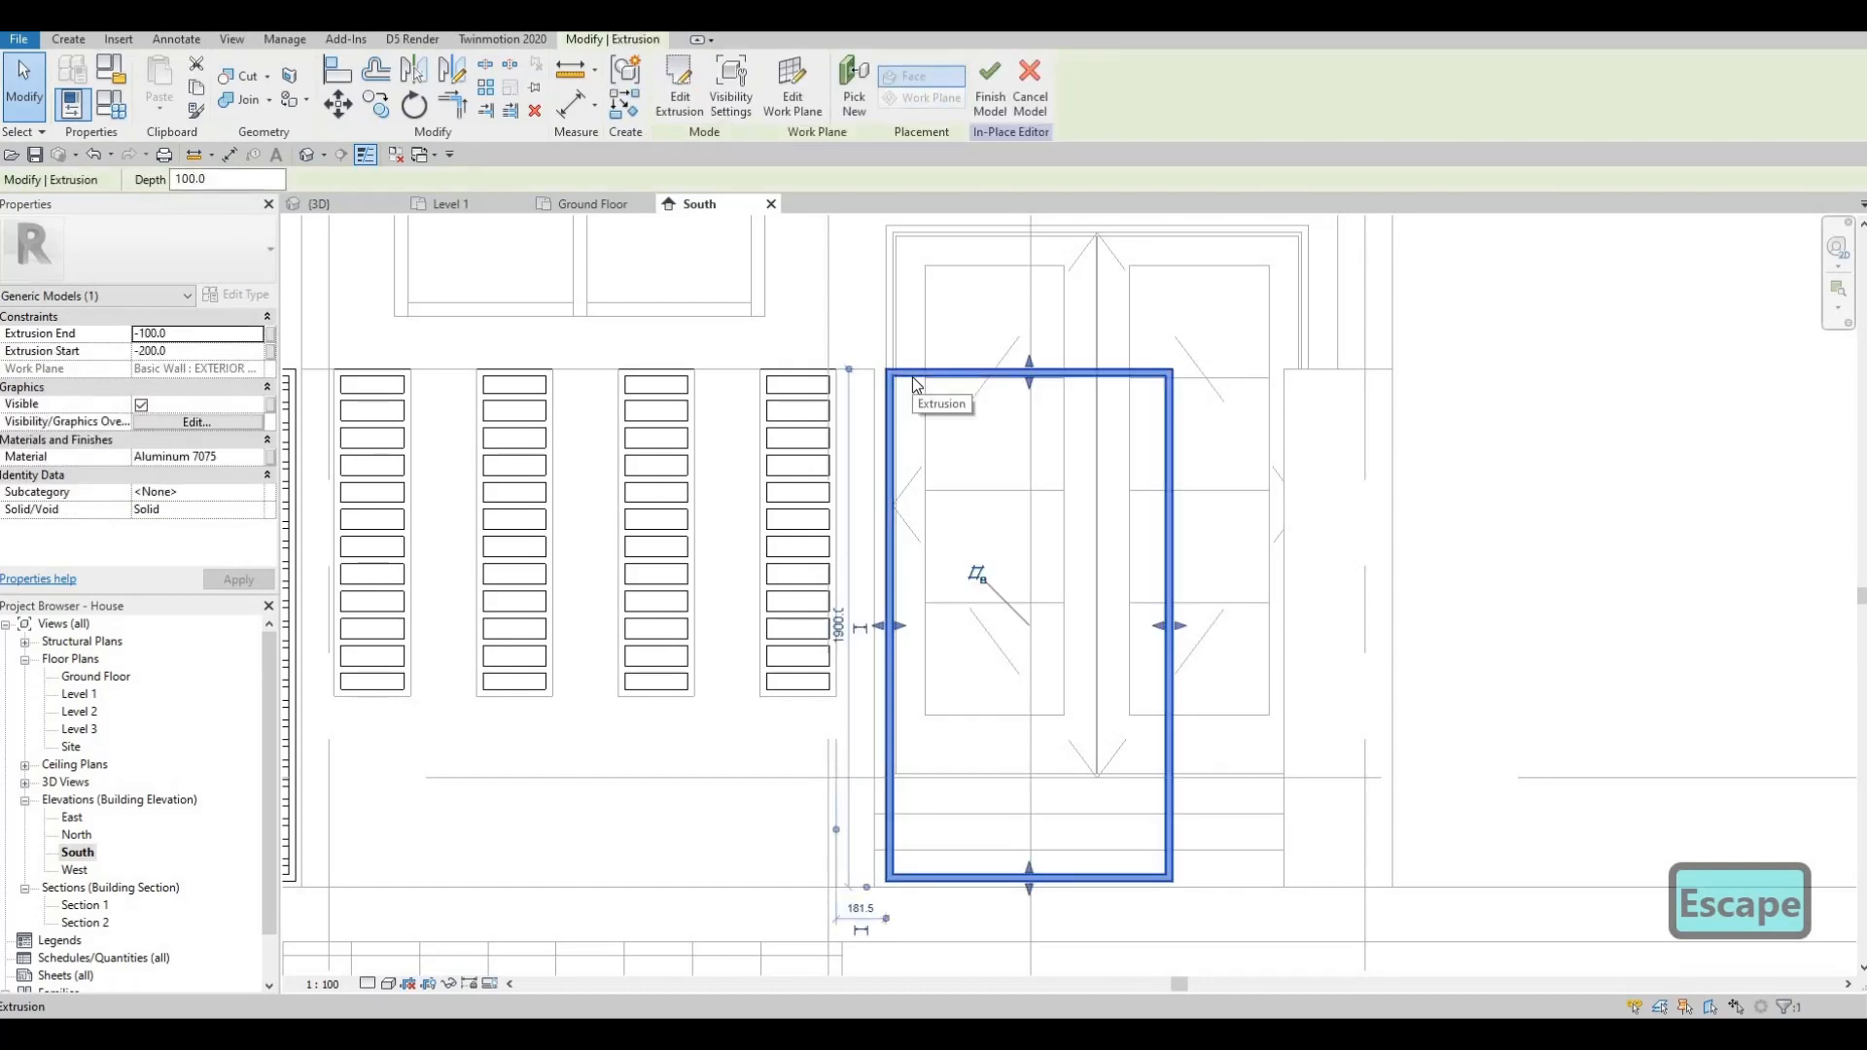
pyautogui.press('c')
pyautogui.press('o')
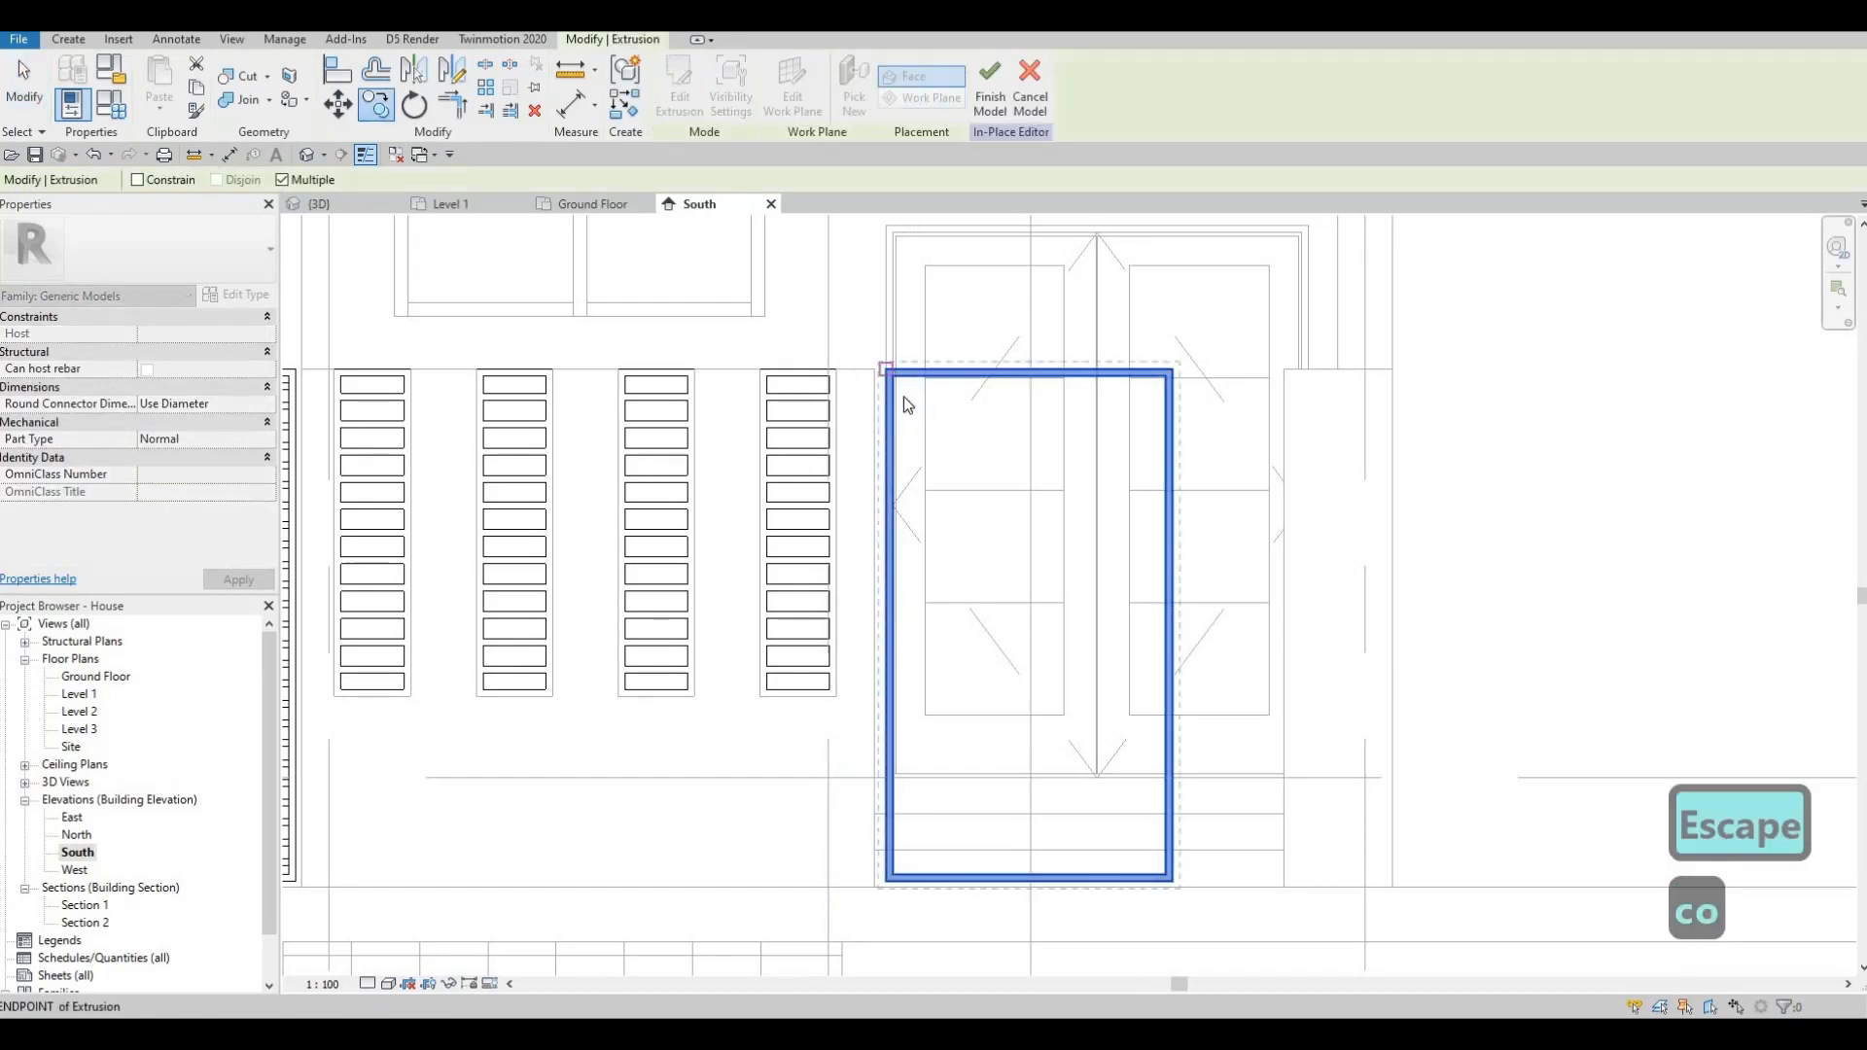
pyautogui.scroll(2, 903, 397)
pyautogui.press('Escape')
pyautogui.press('Escape')
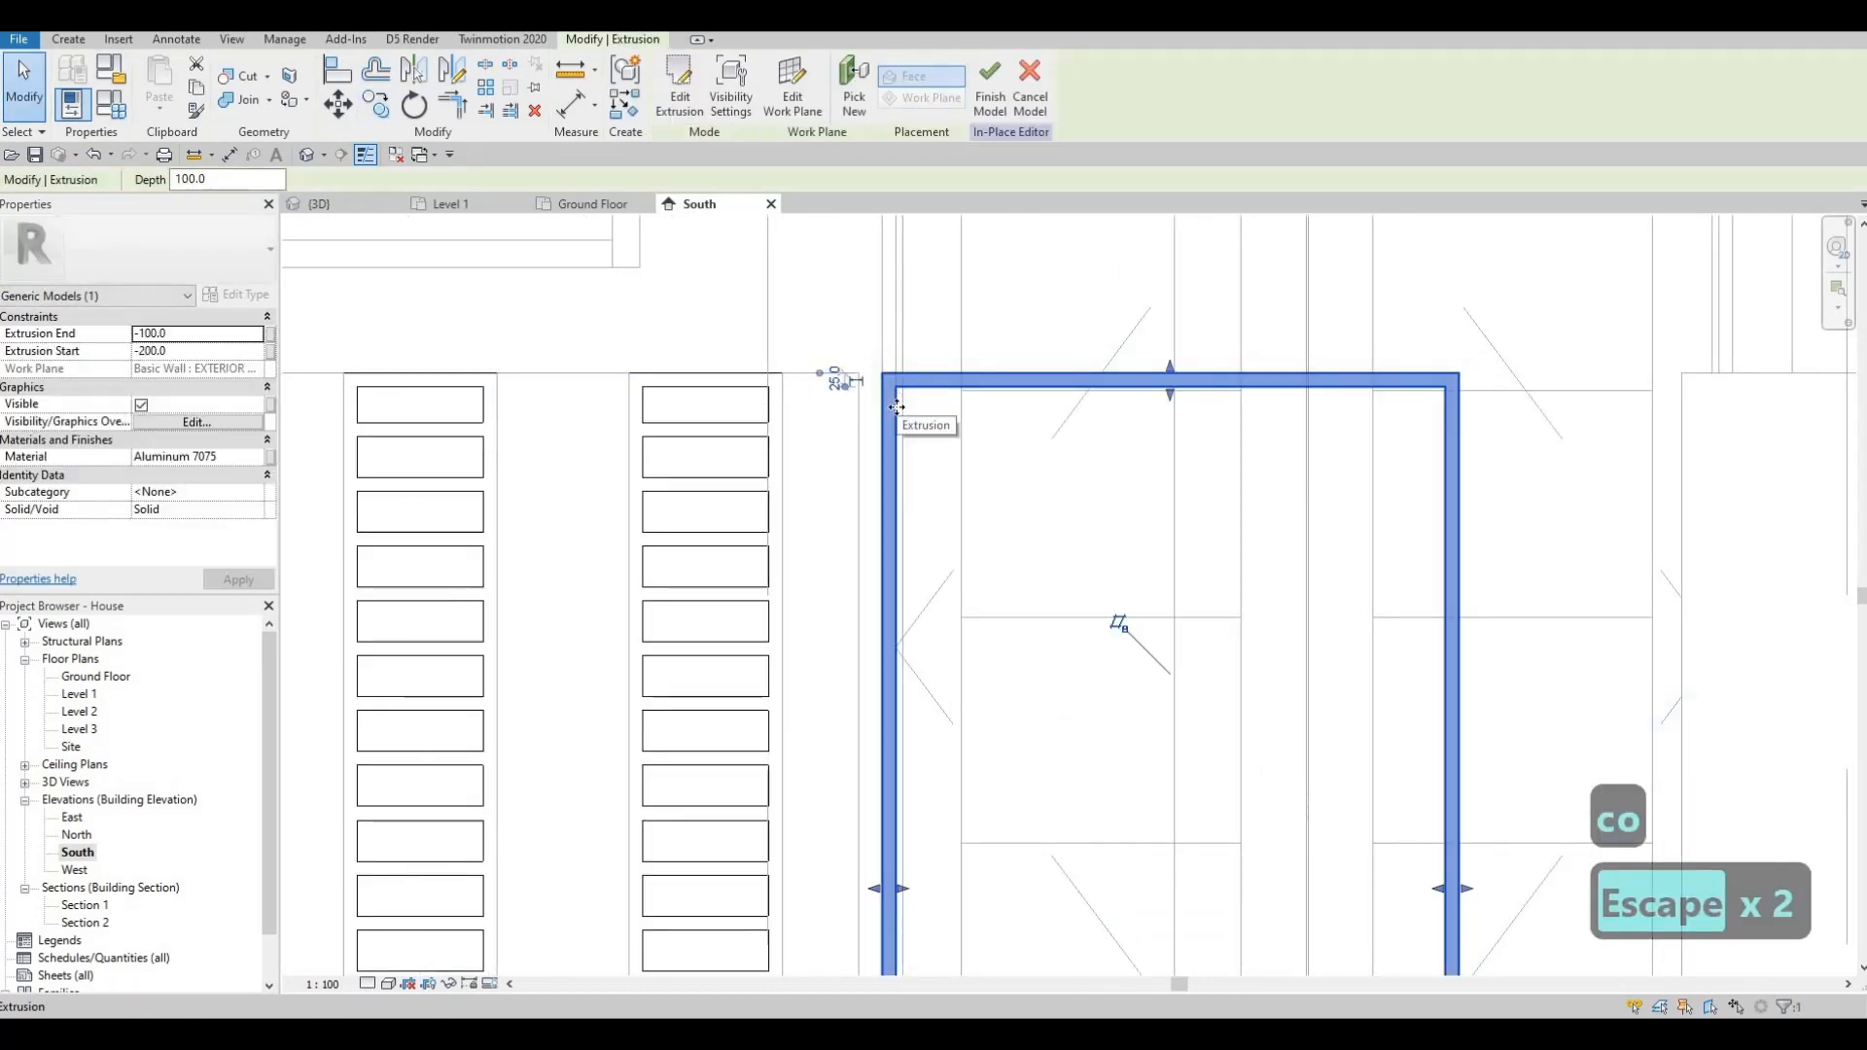
# - Nudge the entrance gate frame left until only a small gap remains to the wall with the slatted inserts
pyautogui.press('Left')
pyautogui.press('Left')
pyautogui.press('Left')
pyautogui.press('Left')
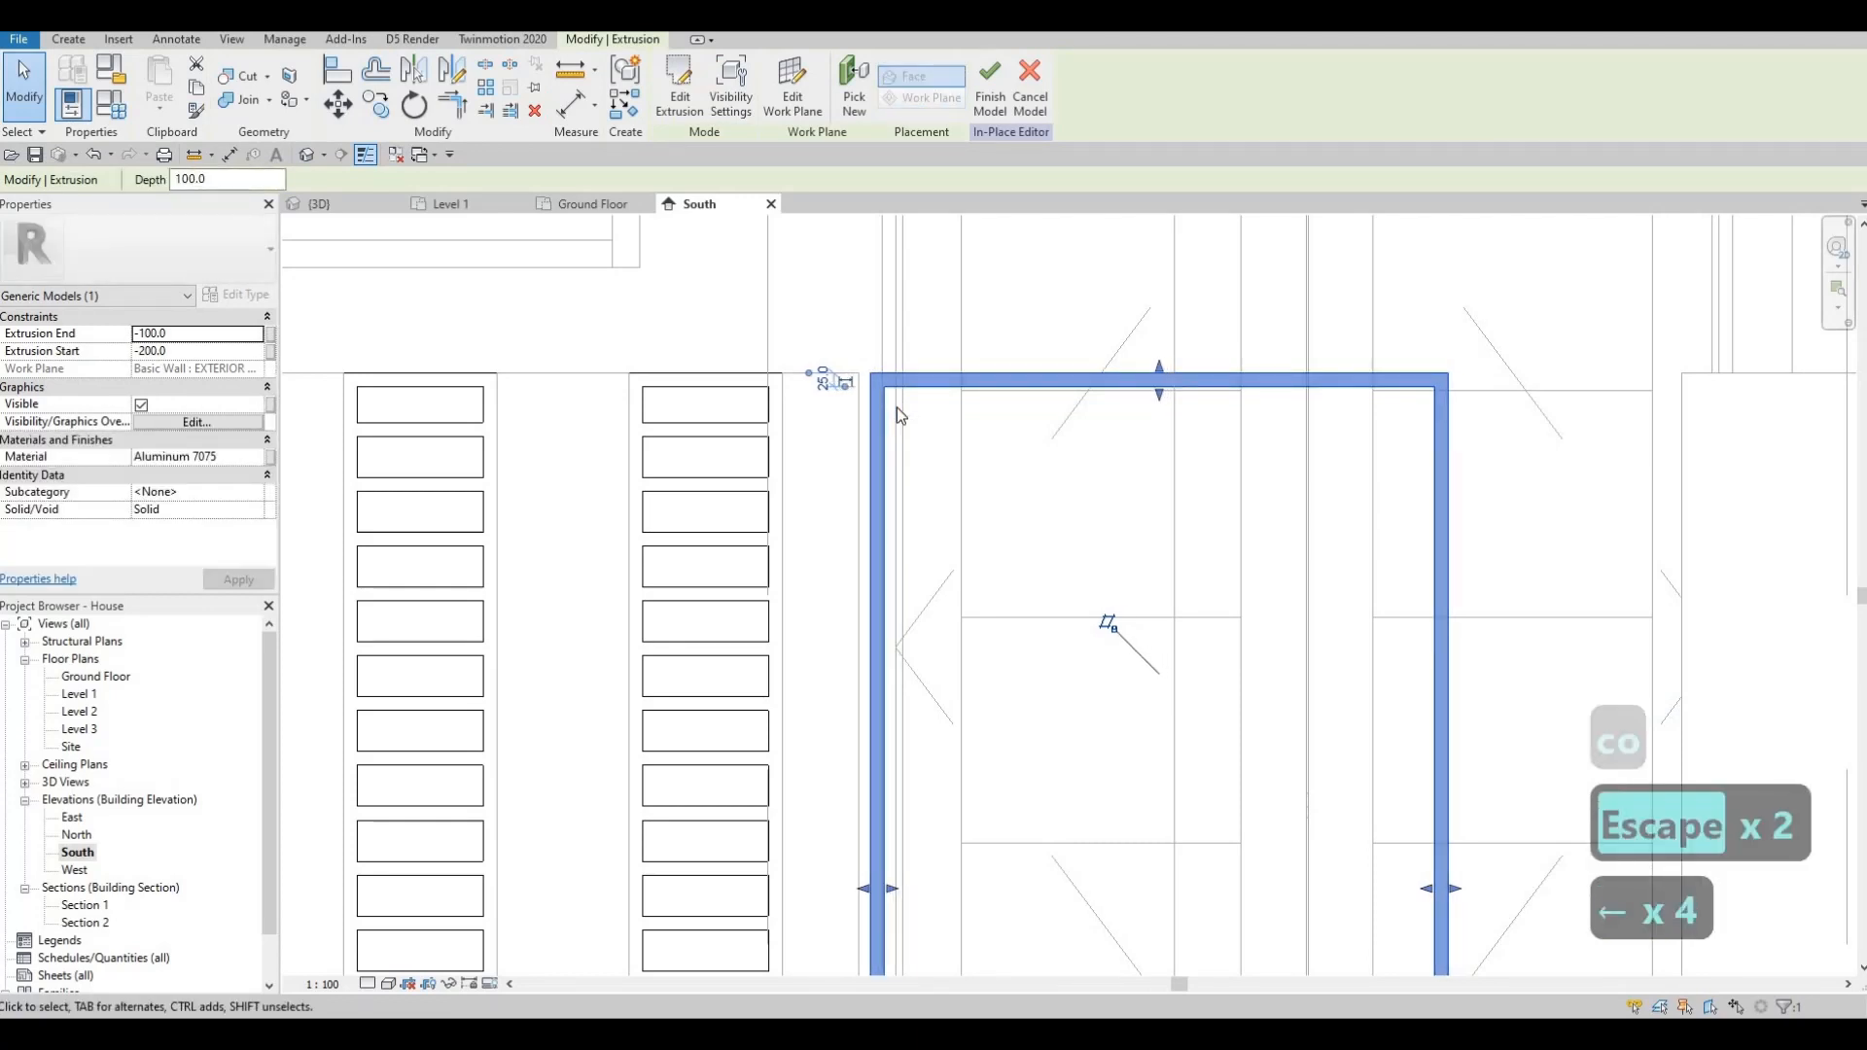
pyautogui.press('Left')
pyautogui.press('Escape')
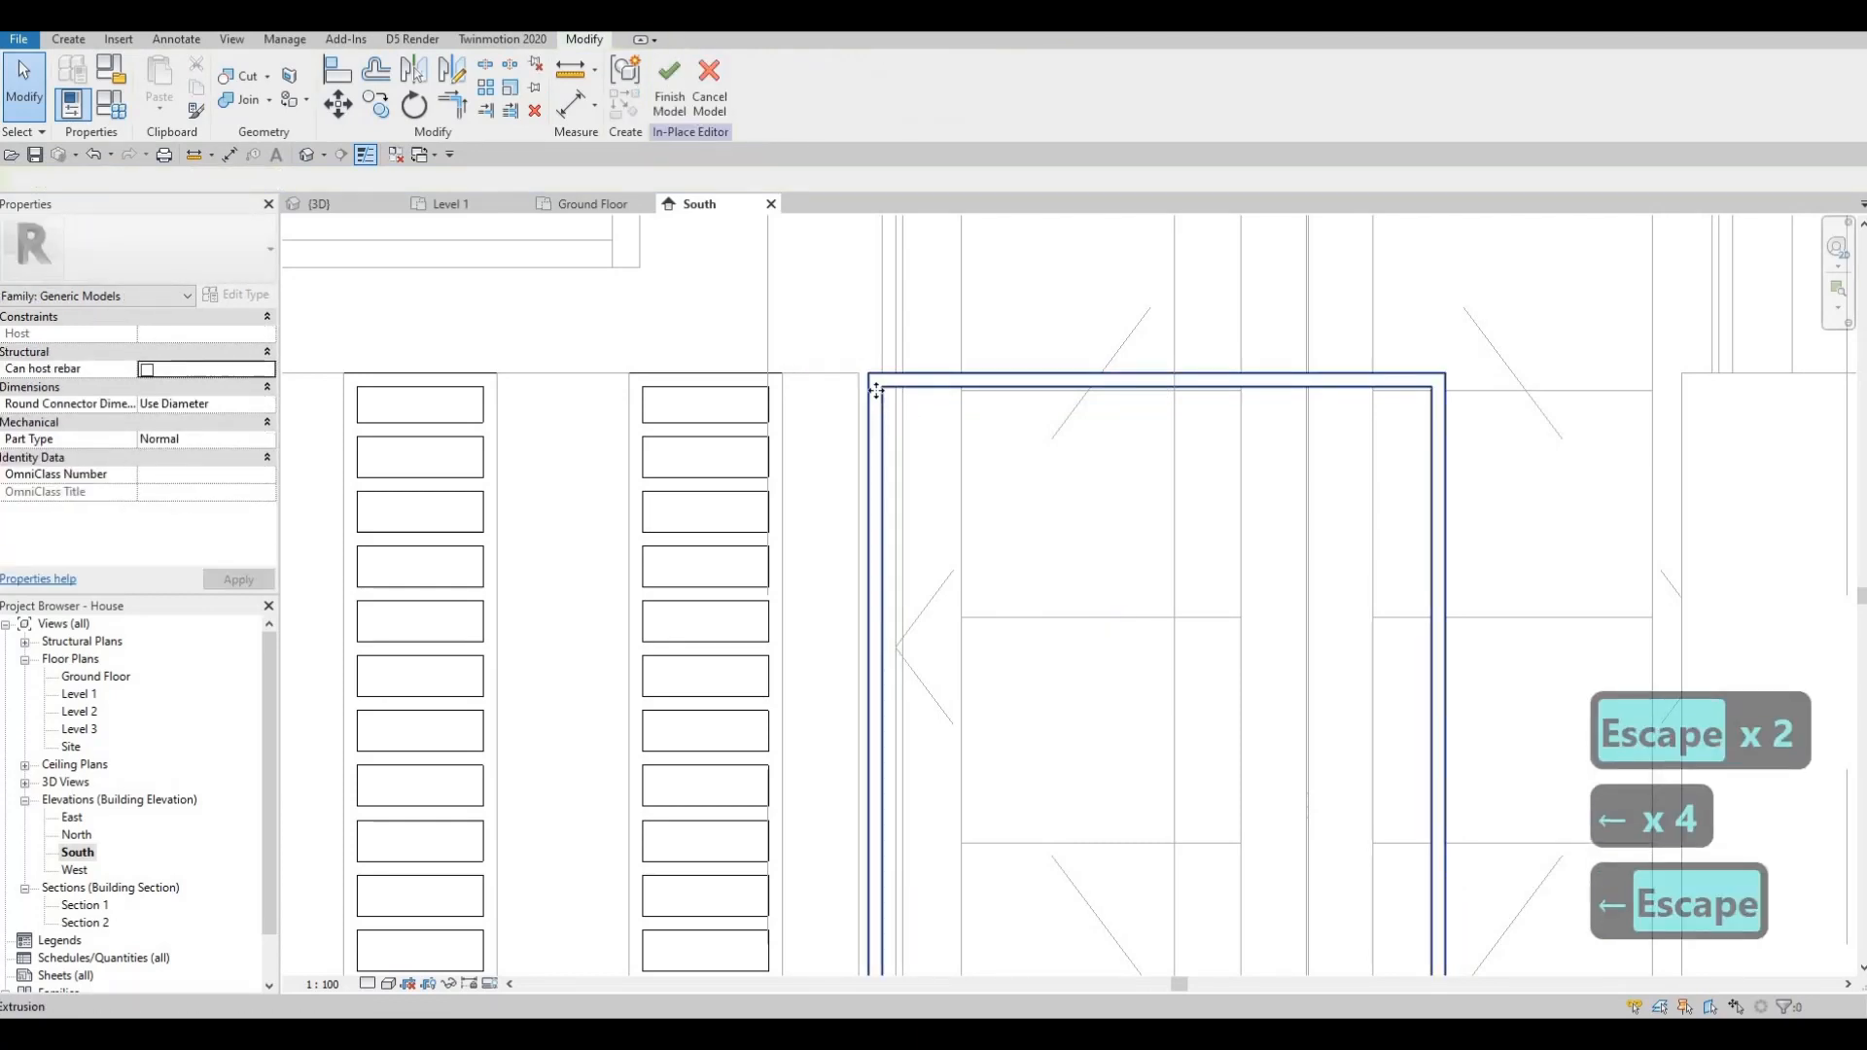
# - Copy the entrance gate frame 1100 mm to the right along the top of the opening
pyautogui.click(876, 390)
pyautogui.press('c')
pyautogui.press('o')
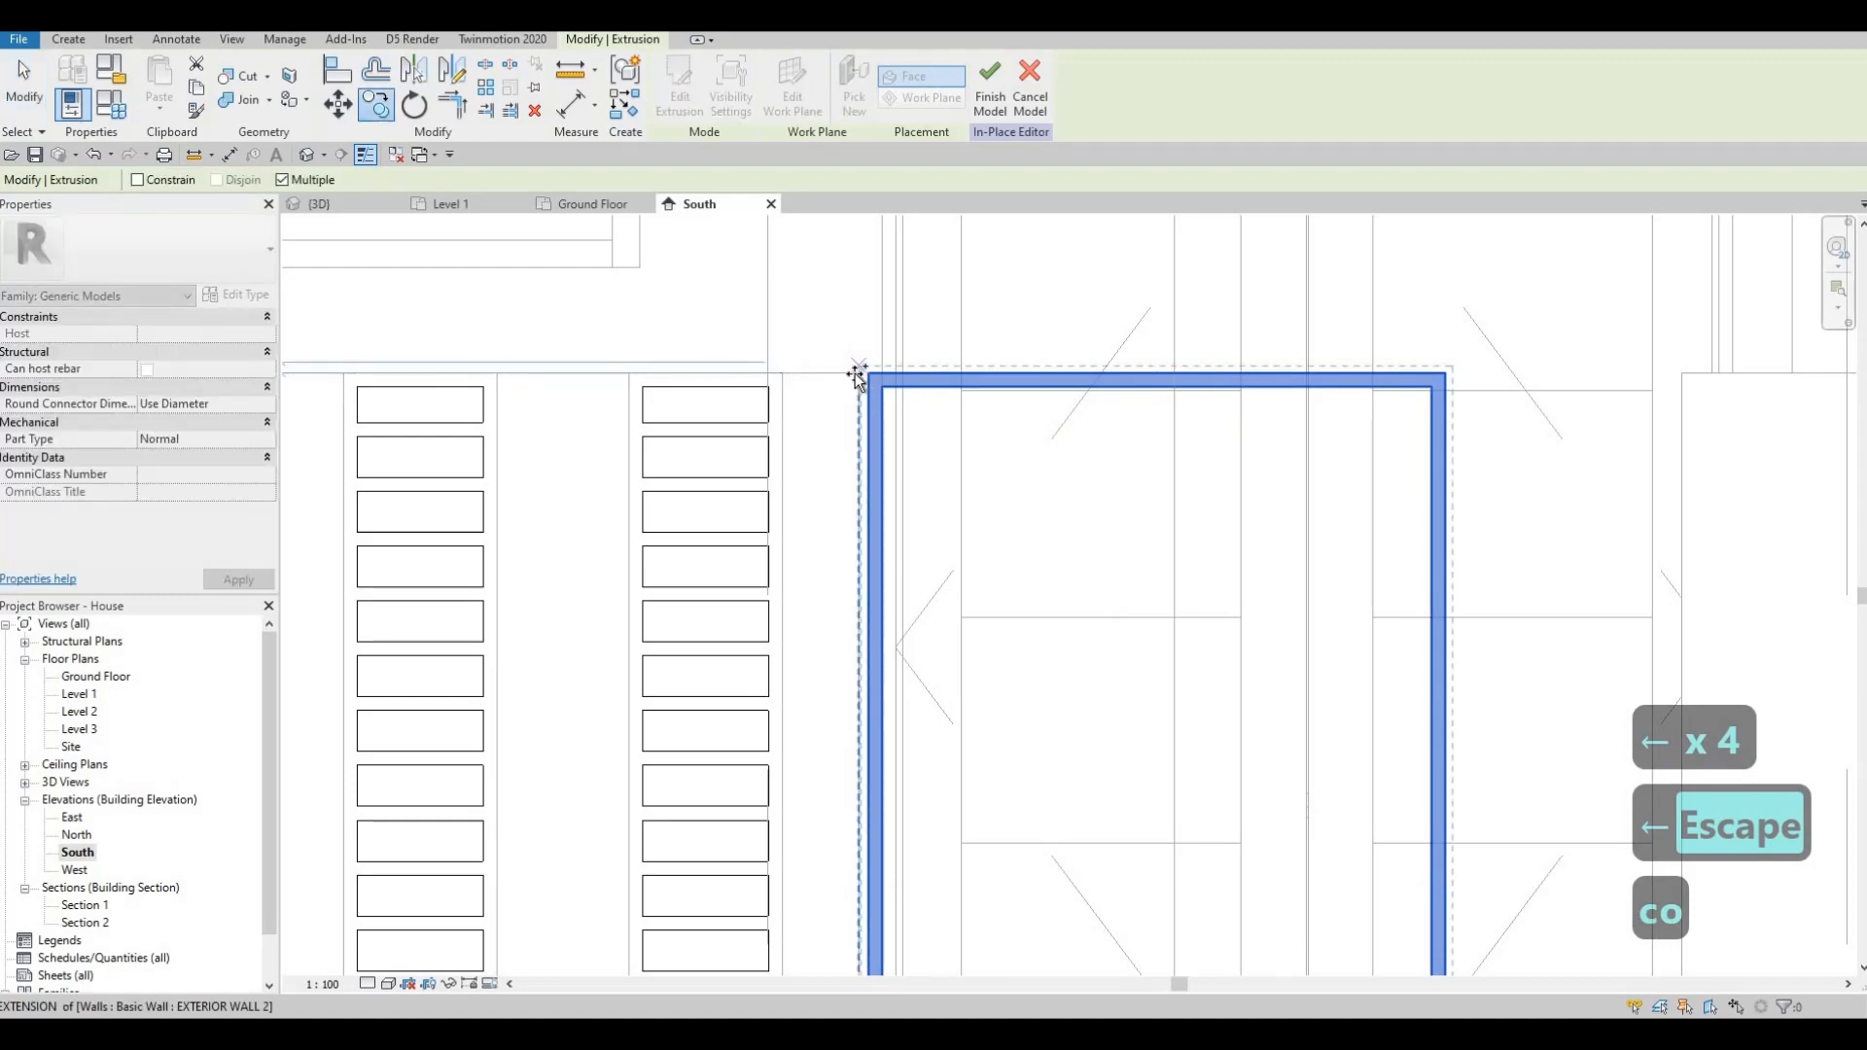
pyautogui.click(854, 372)
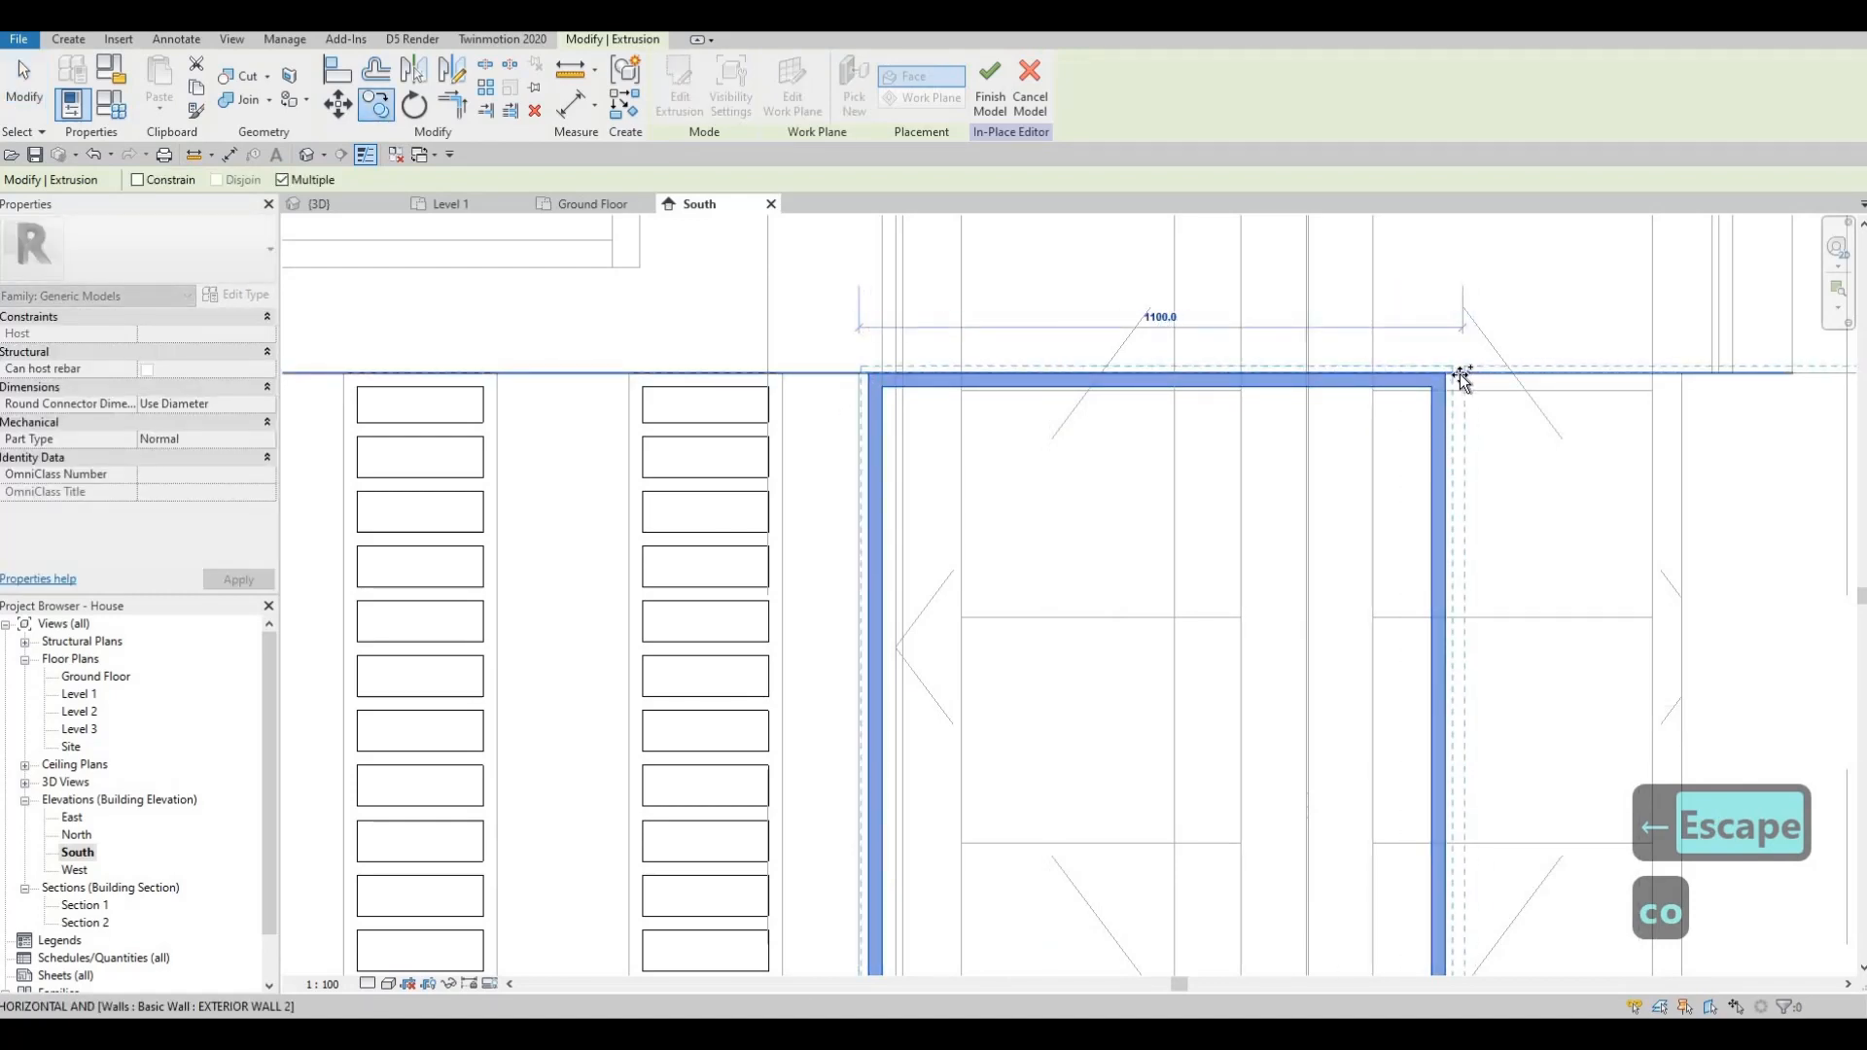
pyautogui.click(1461, 374)
pyautogui.press('Escape')
pyautogui.press('Escape')
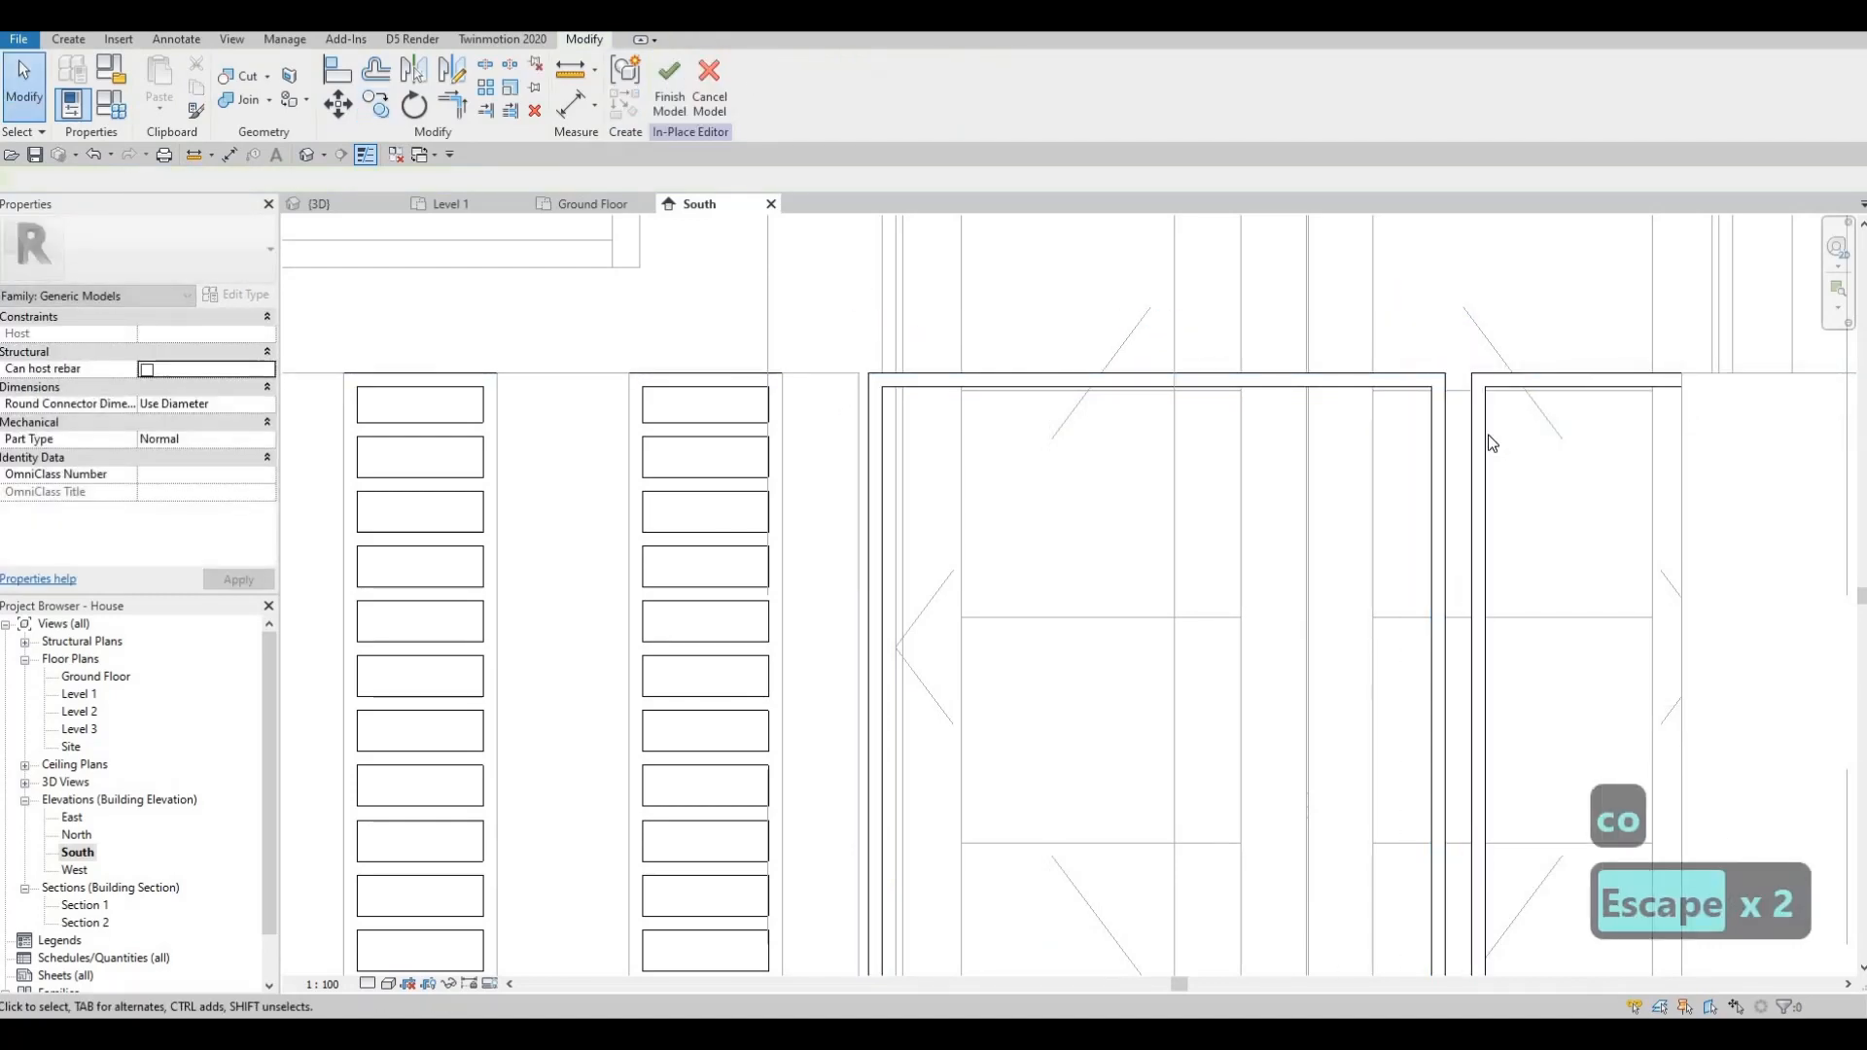
# - Nudge the copied frame left until it meets the right side of the first gate frame
pyautogui.click(1493, 443)
pyautogui.press('Left')
pyautogui.press('Left')
pyautogui.press('Left')
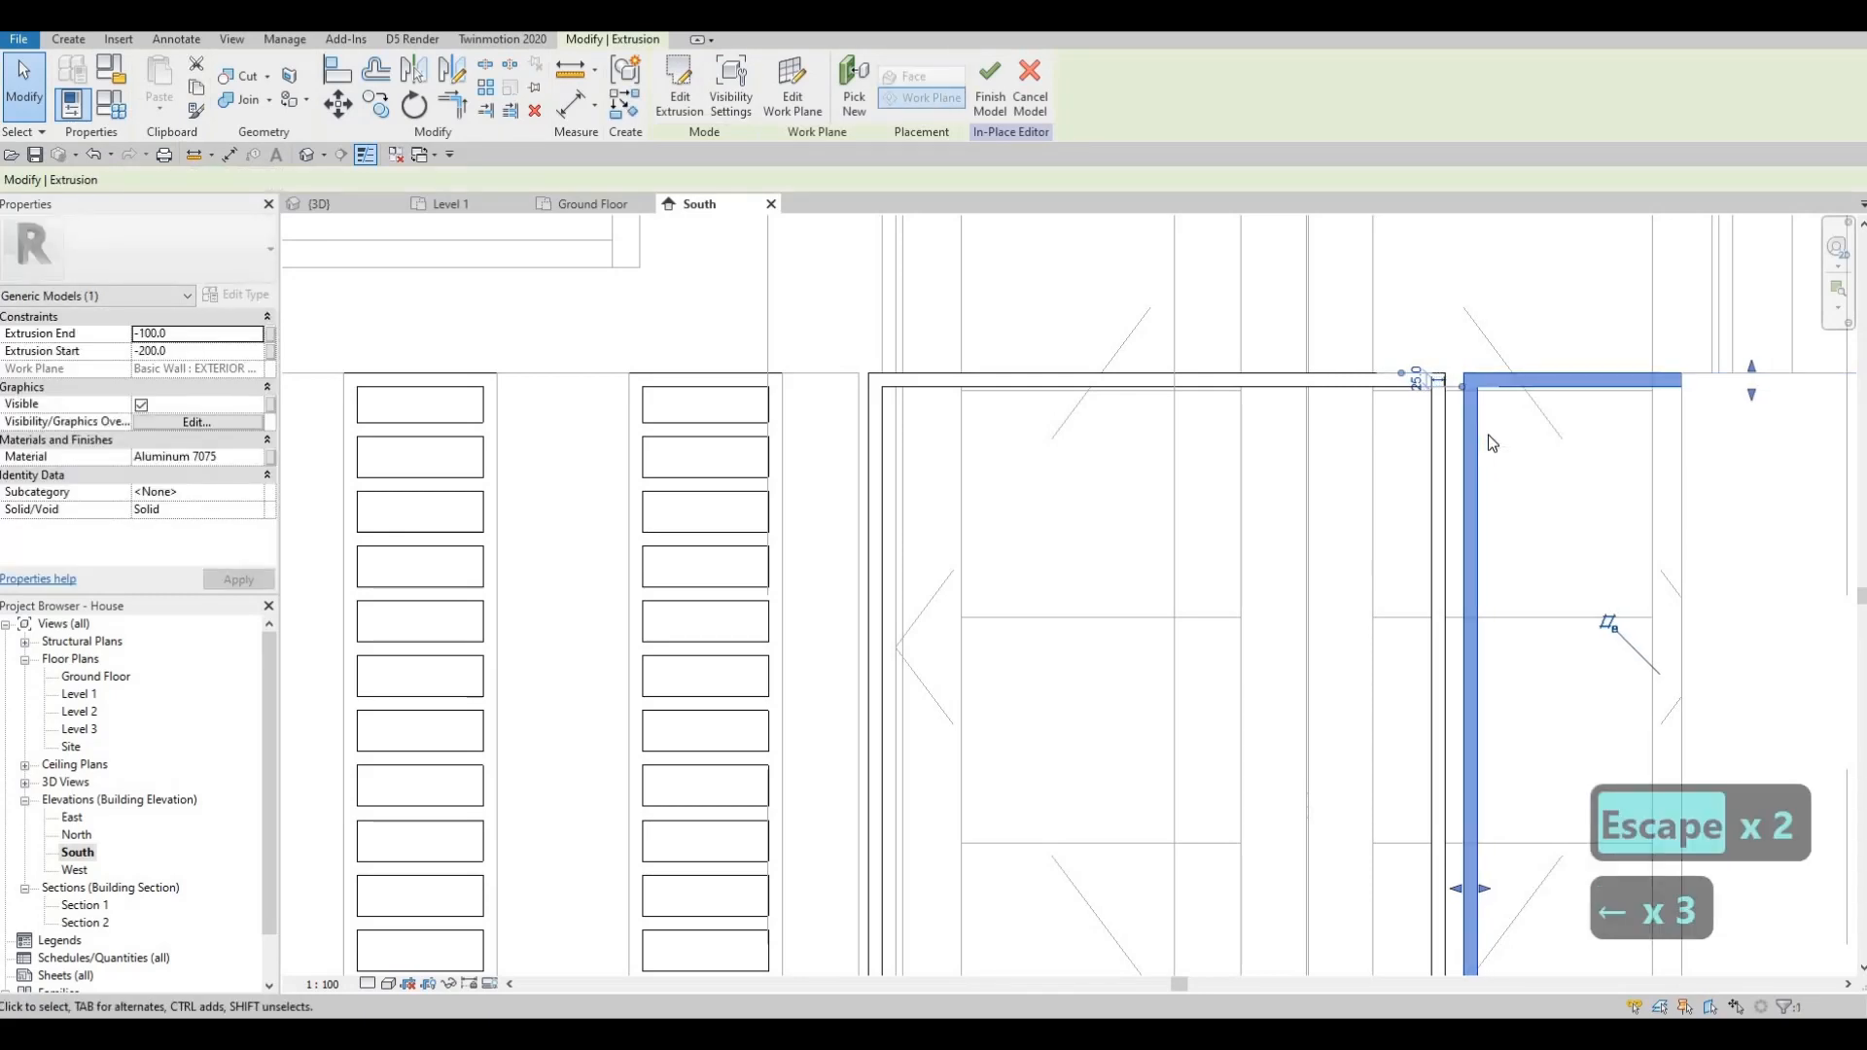
pyautogui.press('Left')
pyautogui.press('Left')
pyautogui.press('Left')
pyautogui.press('Left')
pyautogui.press('Left')
pyautogui.press('Left')
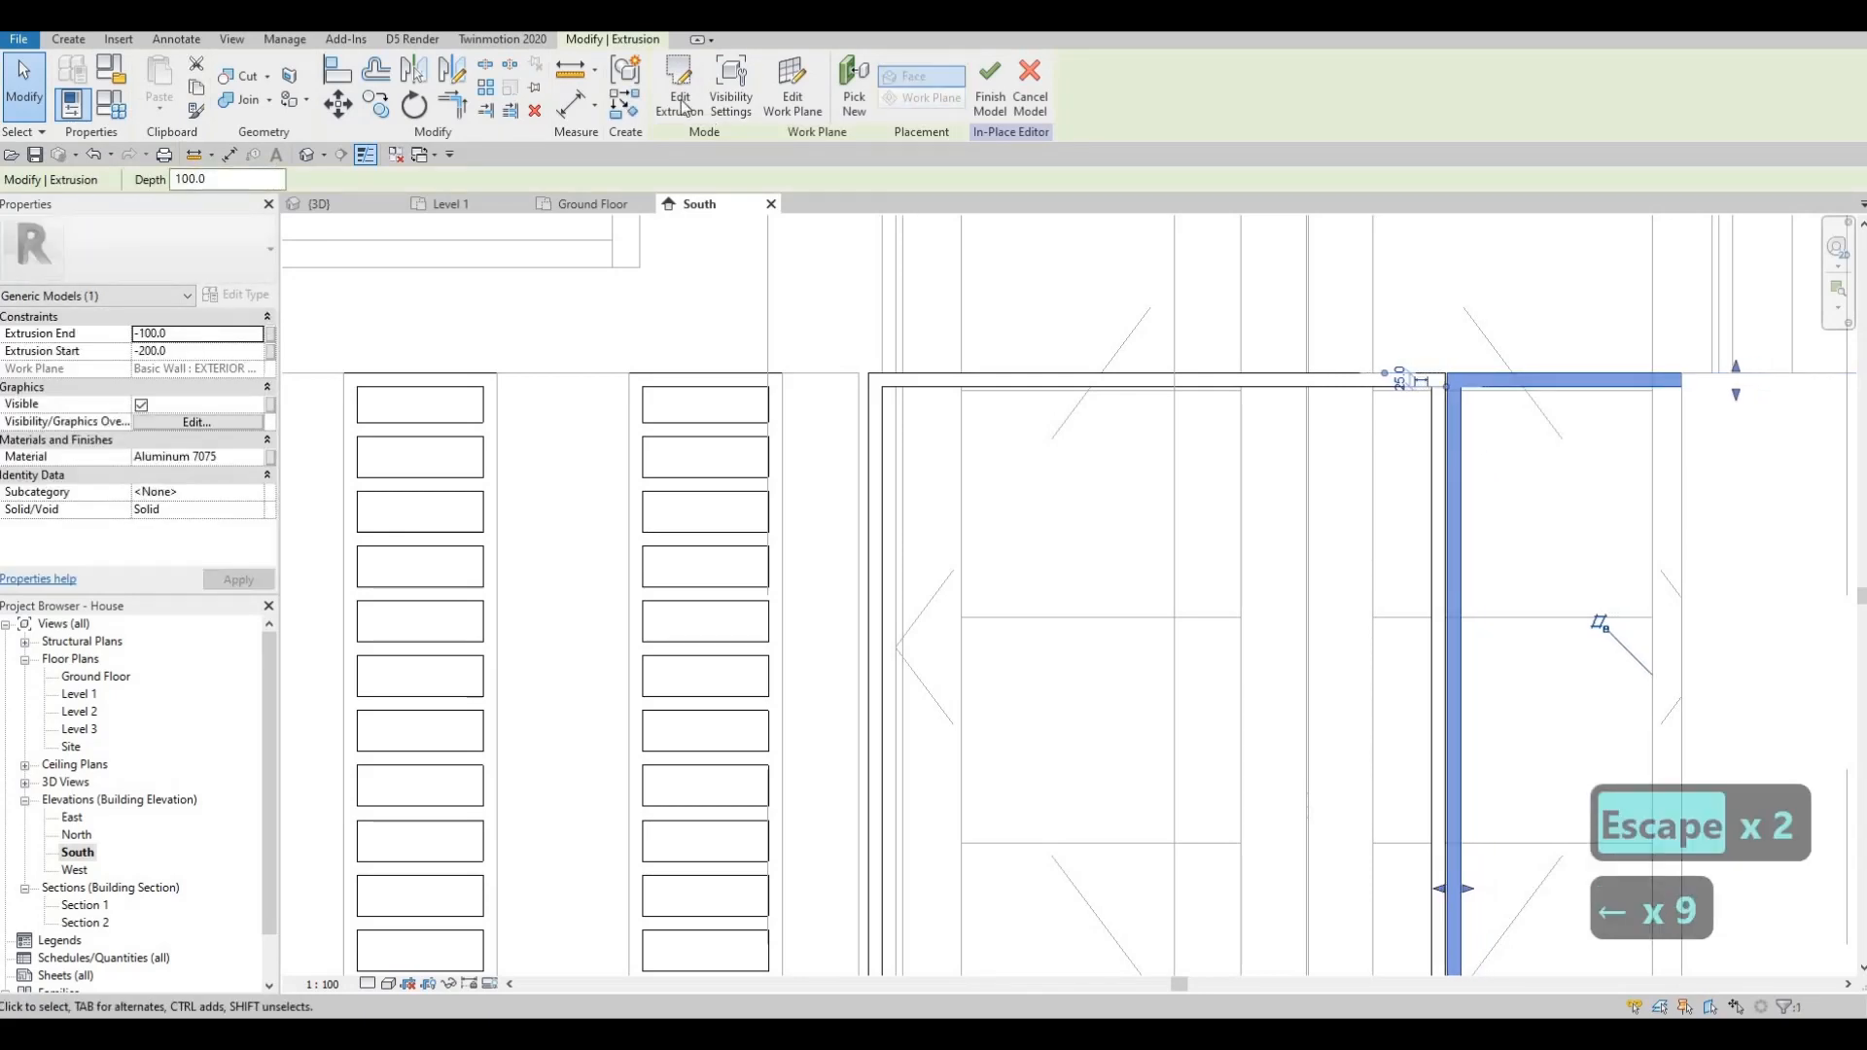
# - Narrow the copied frame by moving both right-hand sketch lines inward to just inside the opening's right edge, and finish the sketch
pyautogui.click(680, 89)
pyautogui.scroll(-2, 1112, 426)
pyautogui.moveTo(1112, 426); pyautogui.dragTo(785, 373, button='middle')
pyautogui.press('Escape')
pyautogui.moveTo(1431, 532)
pyautogui.mouseDown()
pyautogui.moveTo(1341, 475)
pyautogui.moveTo(1128, 465)
pyautogui.moveTo(1156, 467)
pyautogui.moveTo(1134, 505)
pyautogui.mouseUp()
pyautogui.scroll(-2, 1138, 522)
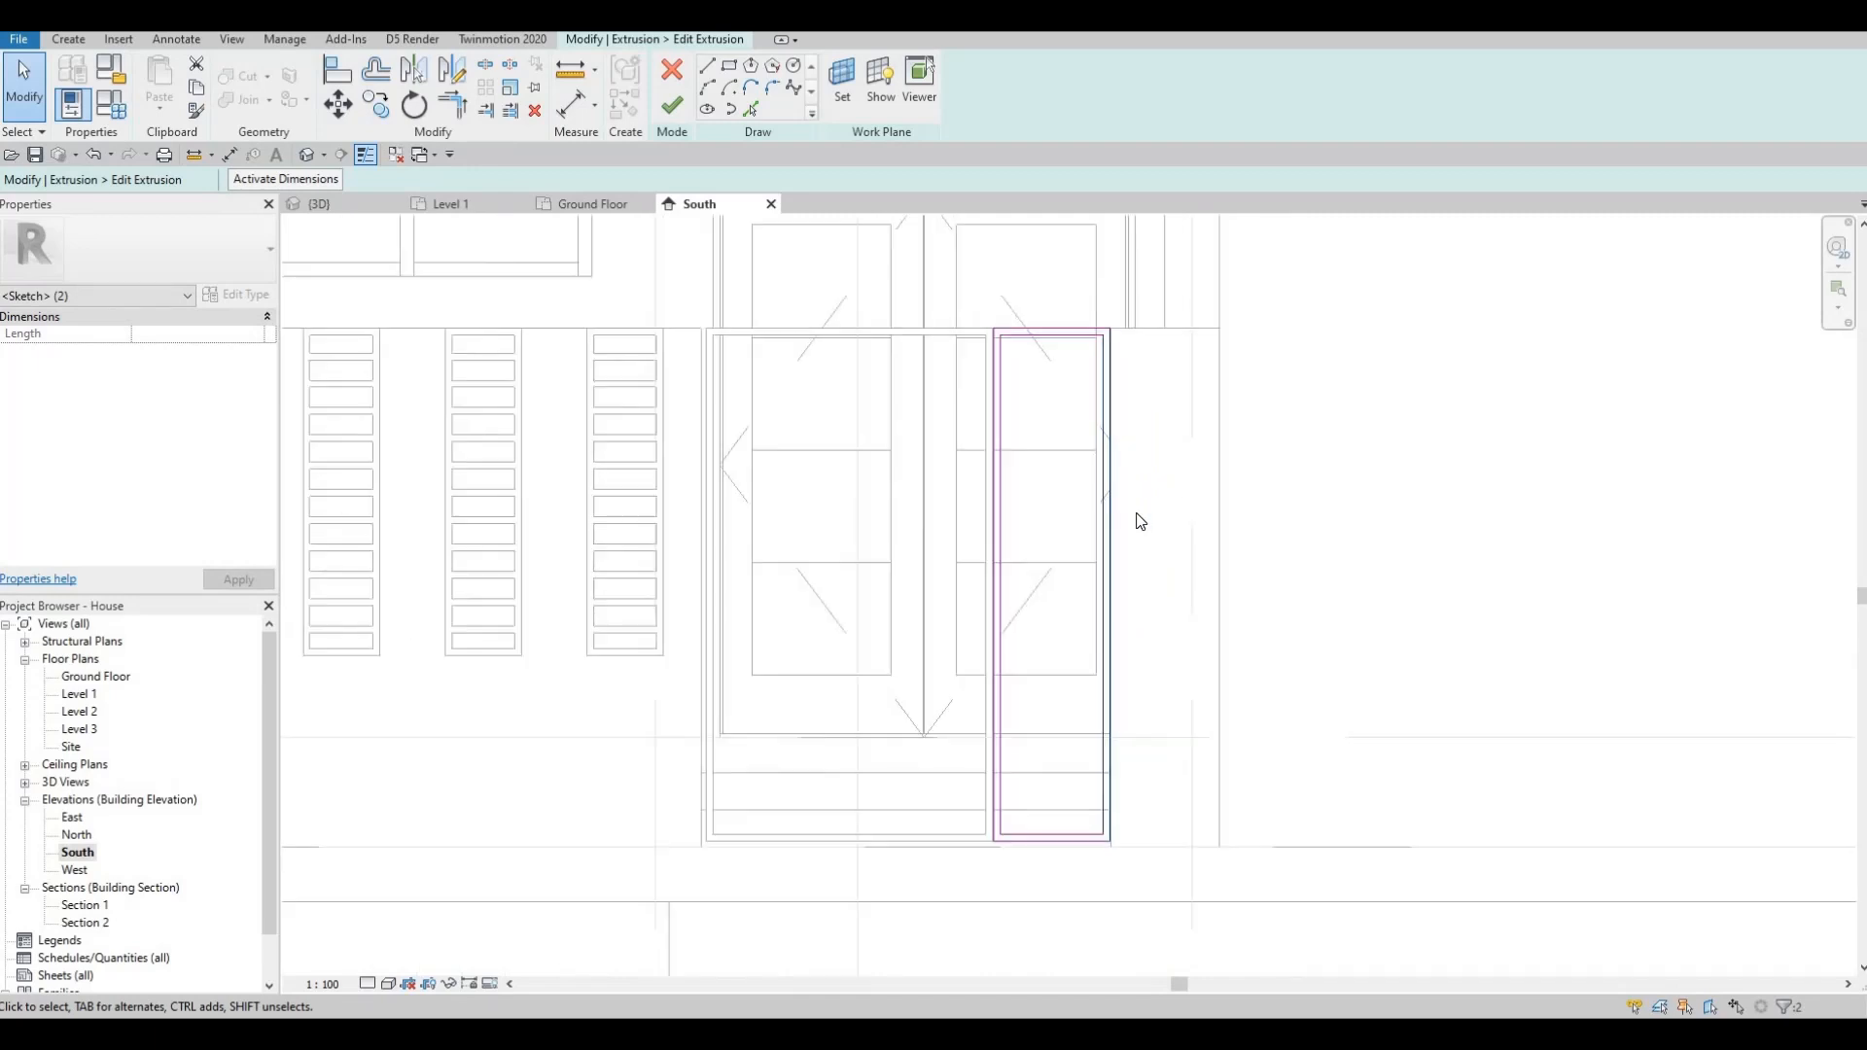
pyautogui.press('Left')
pyautogui.press('Right')
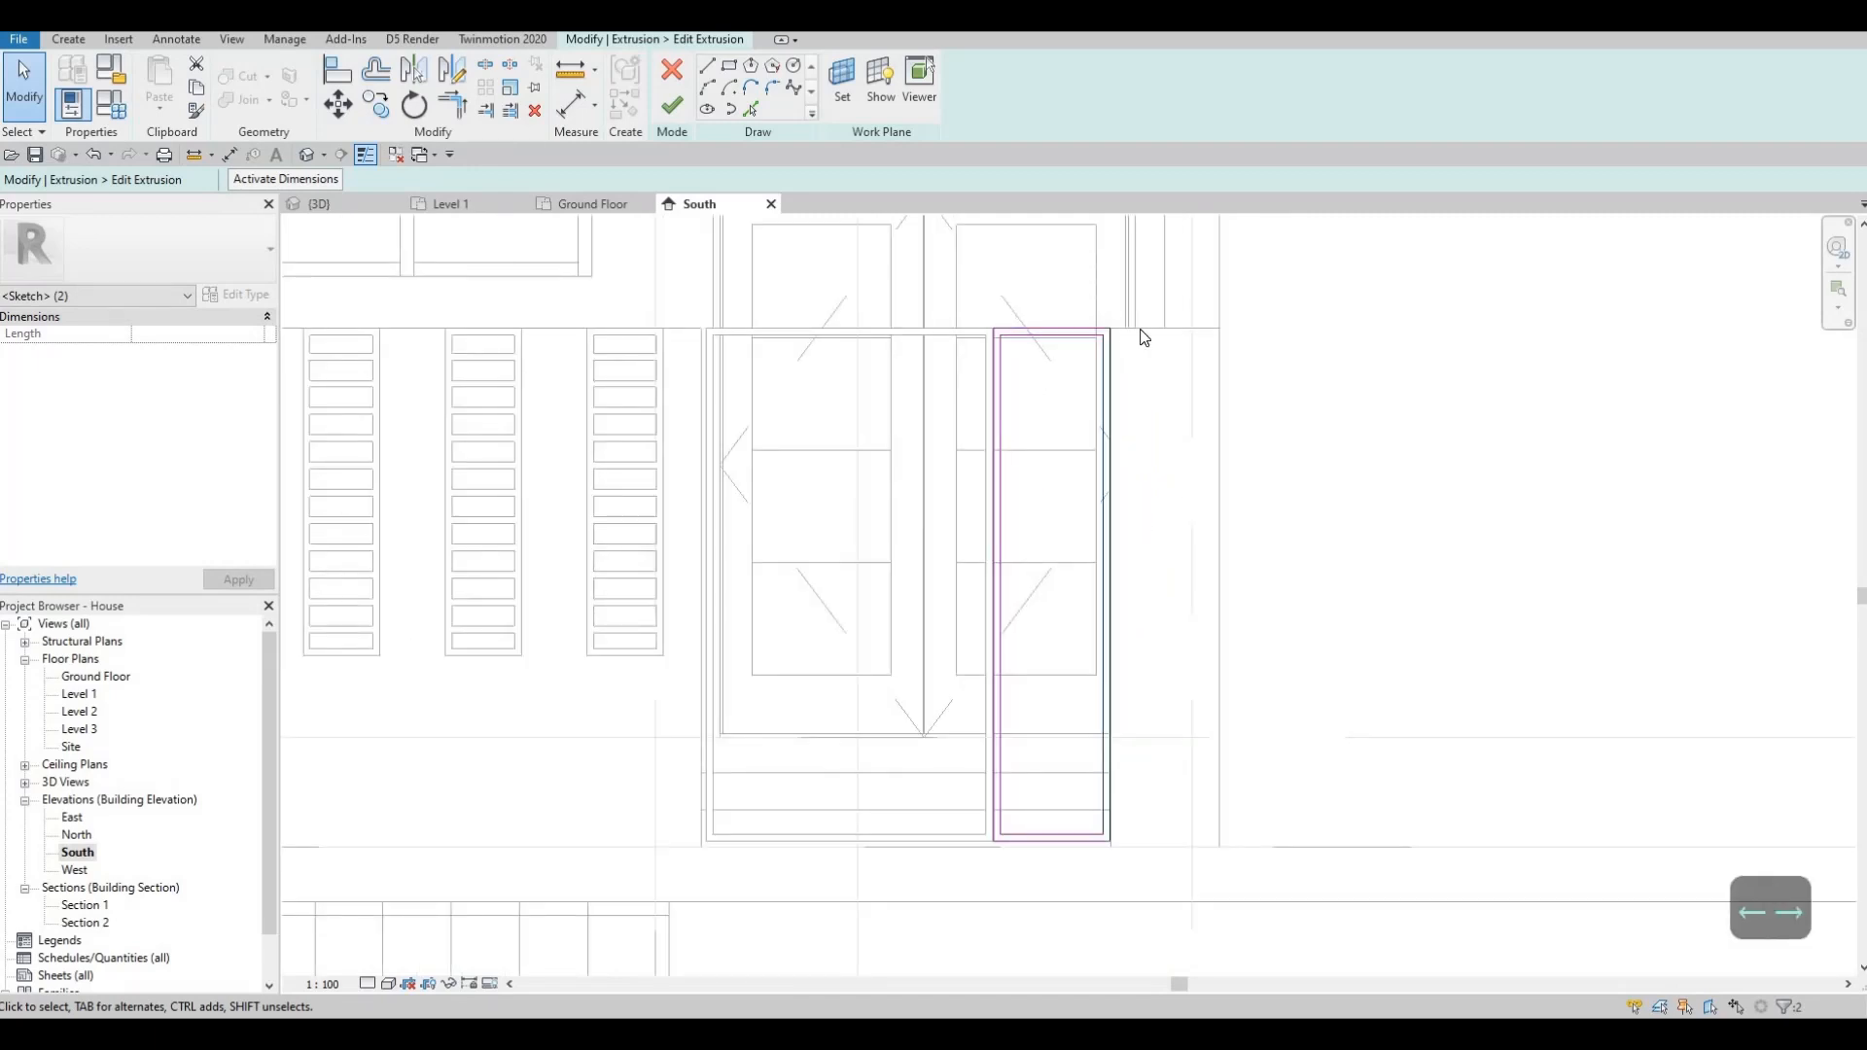
pyautogui.scroll(4, 1148, 334)
pyautogui.press('Left')
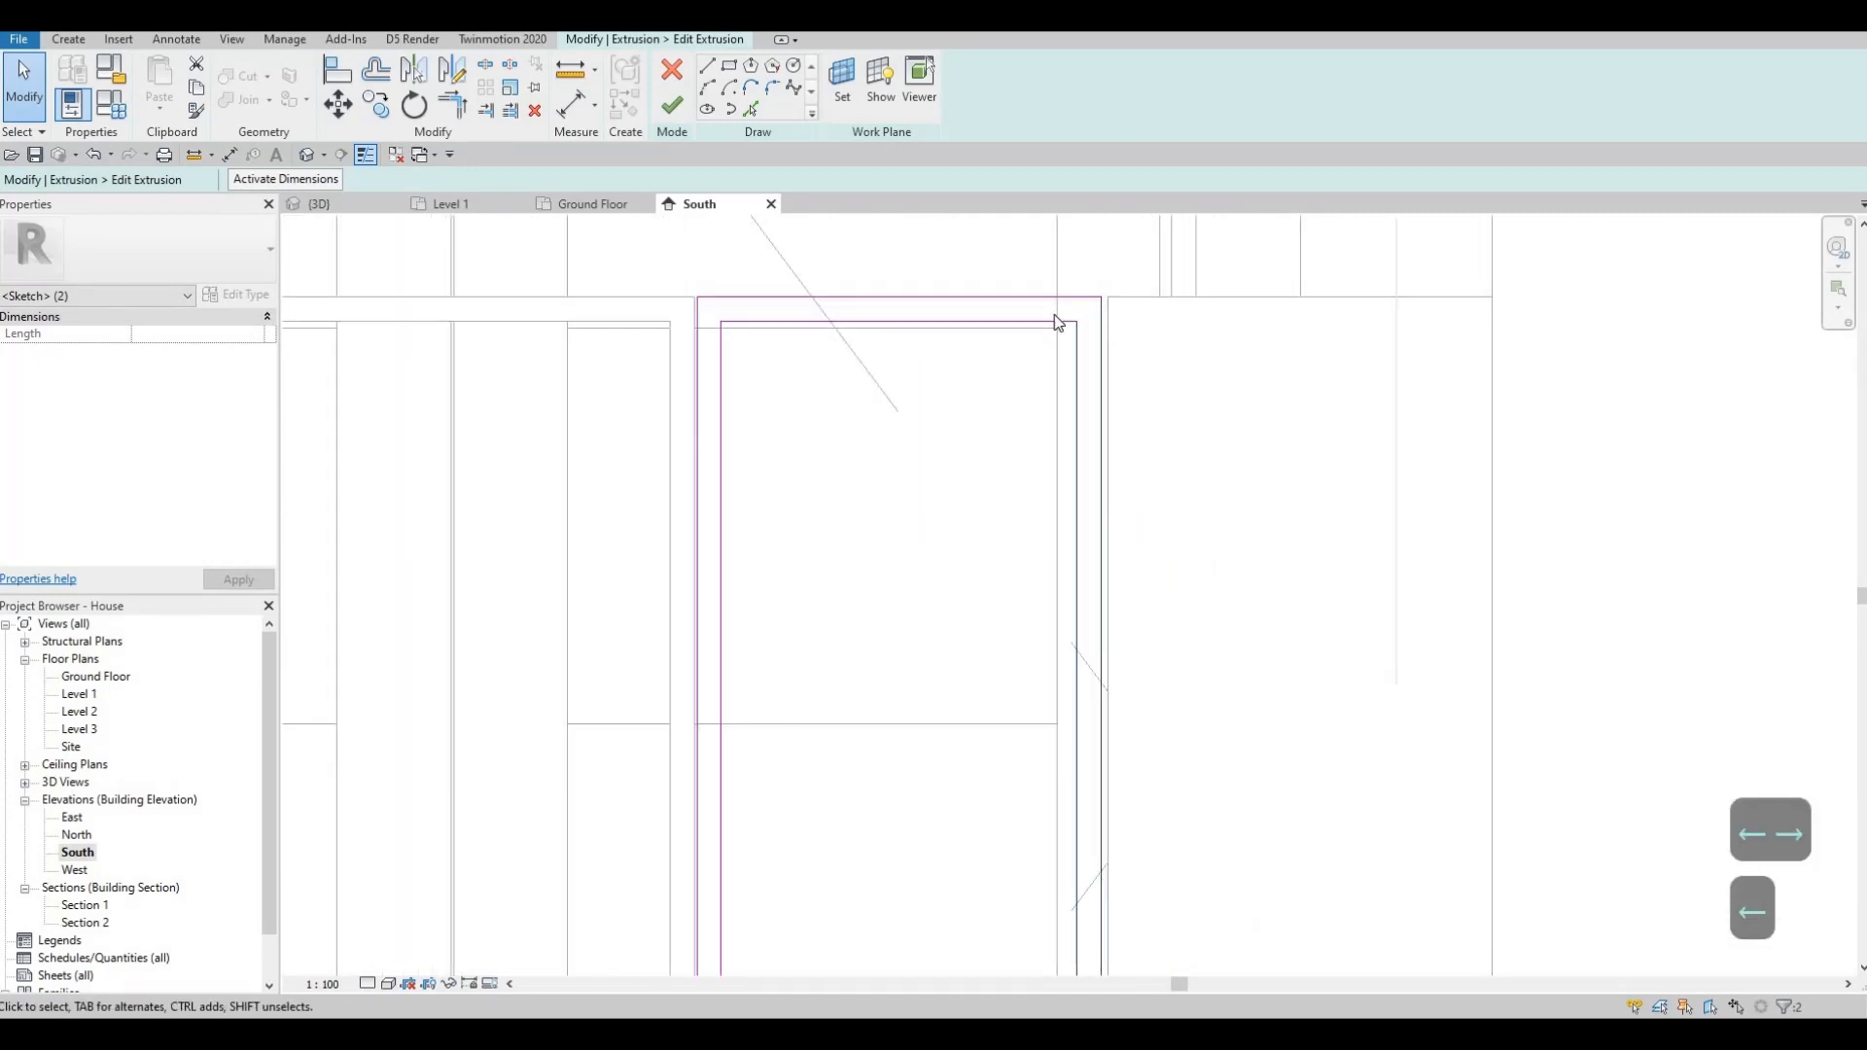
pyautogui.scroll(-5, 879, 391)
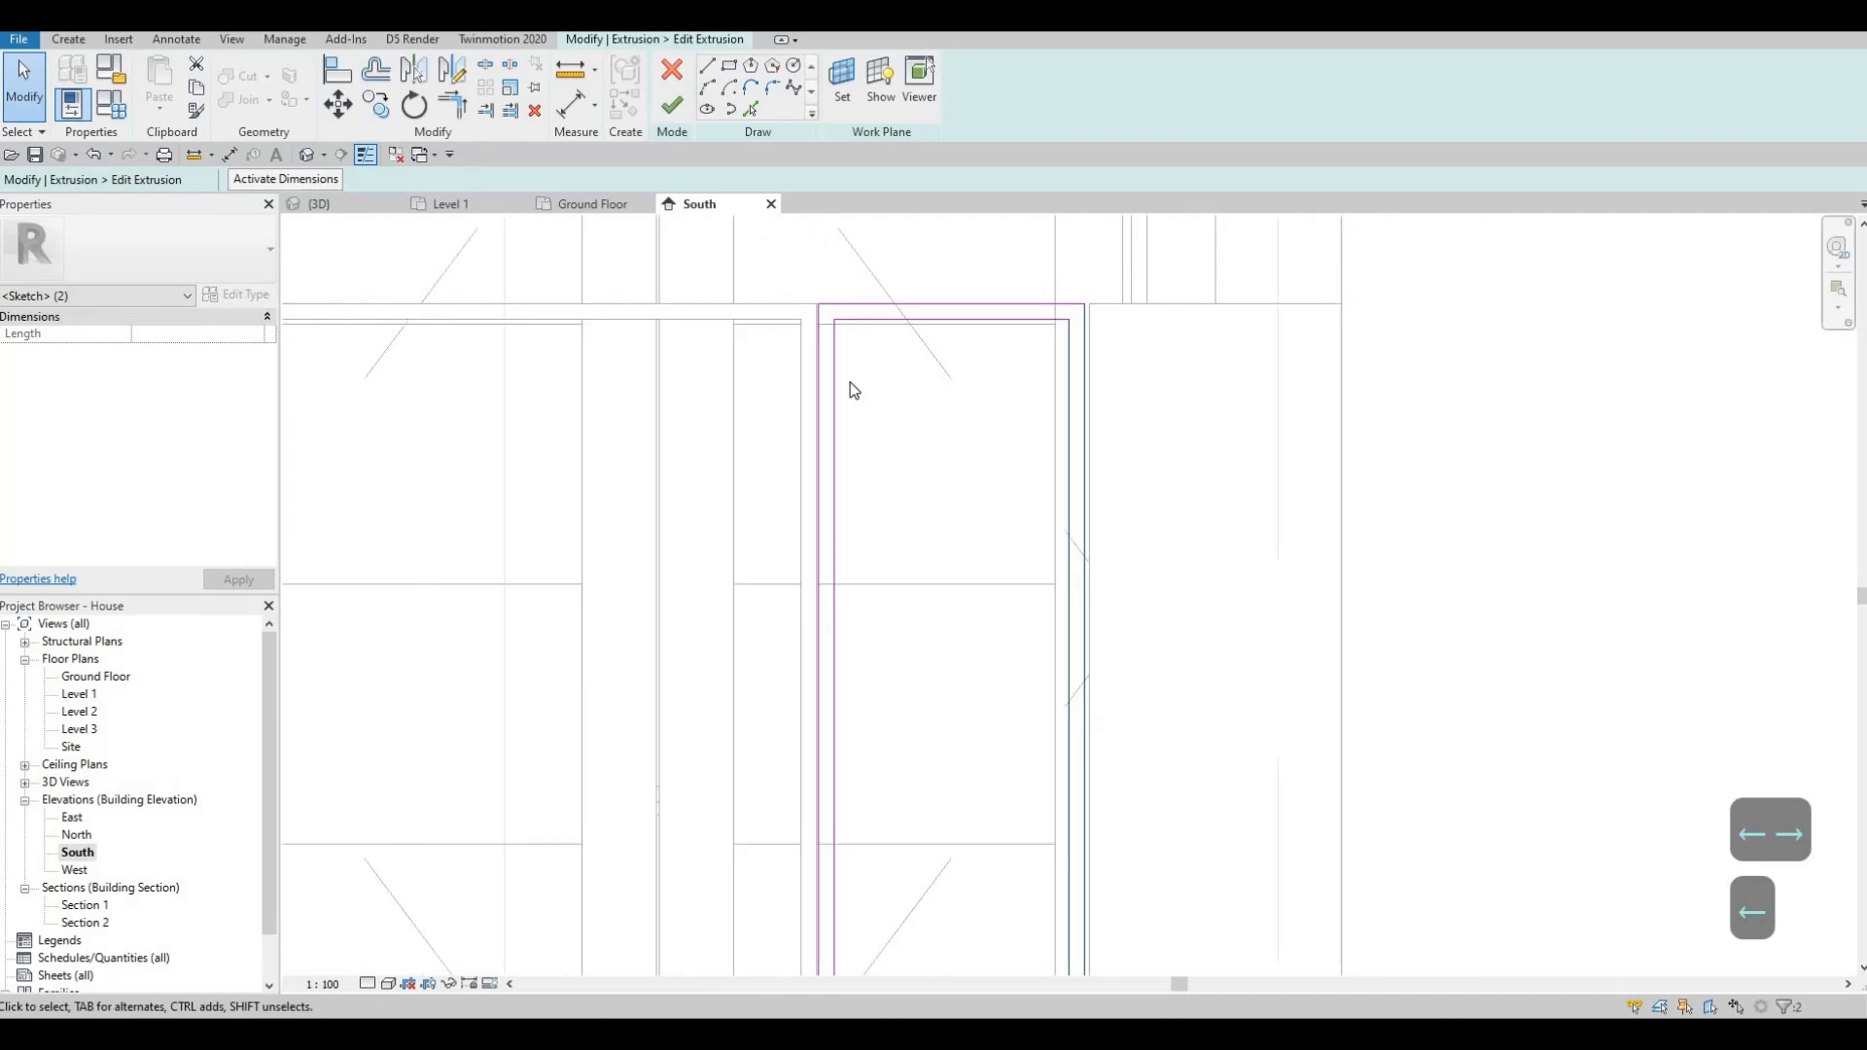
pyautogui.click(672, 105)
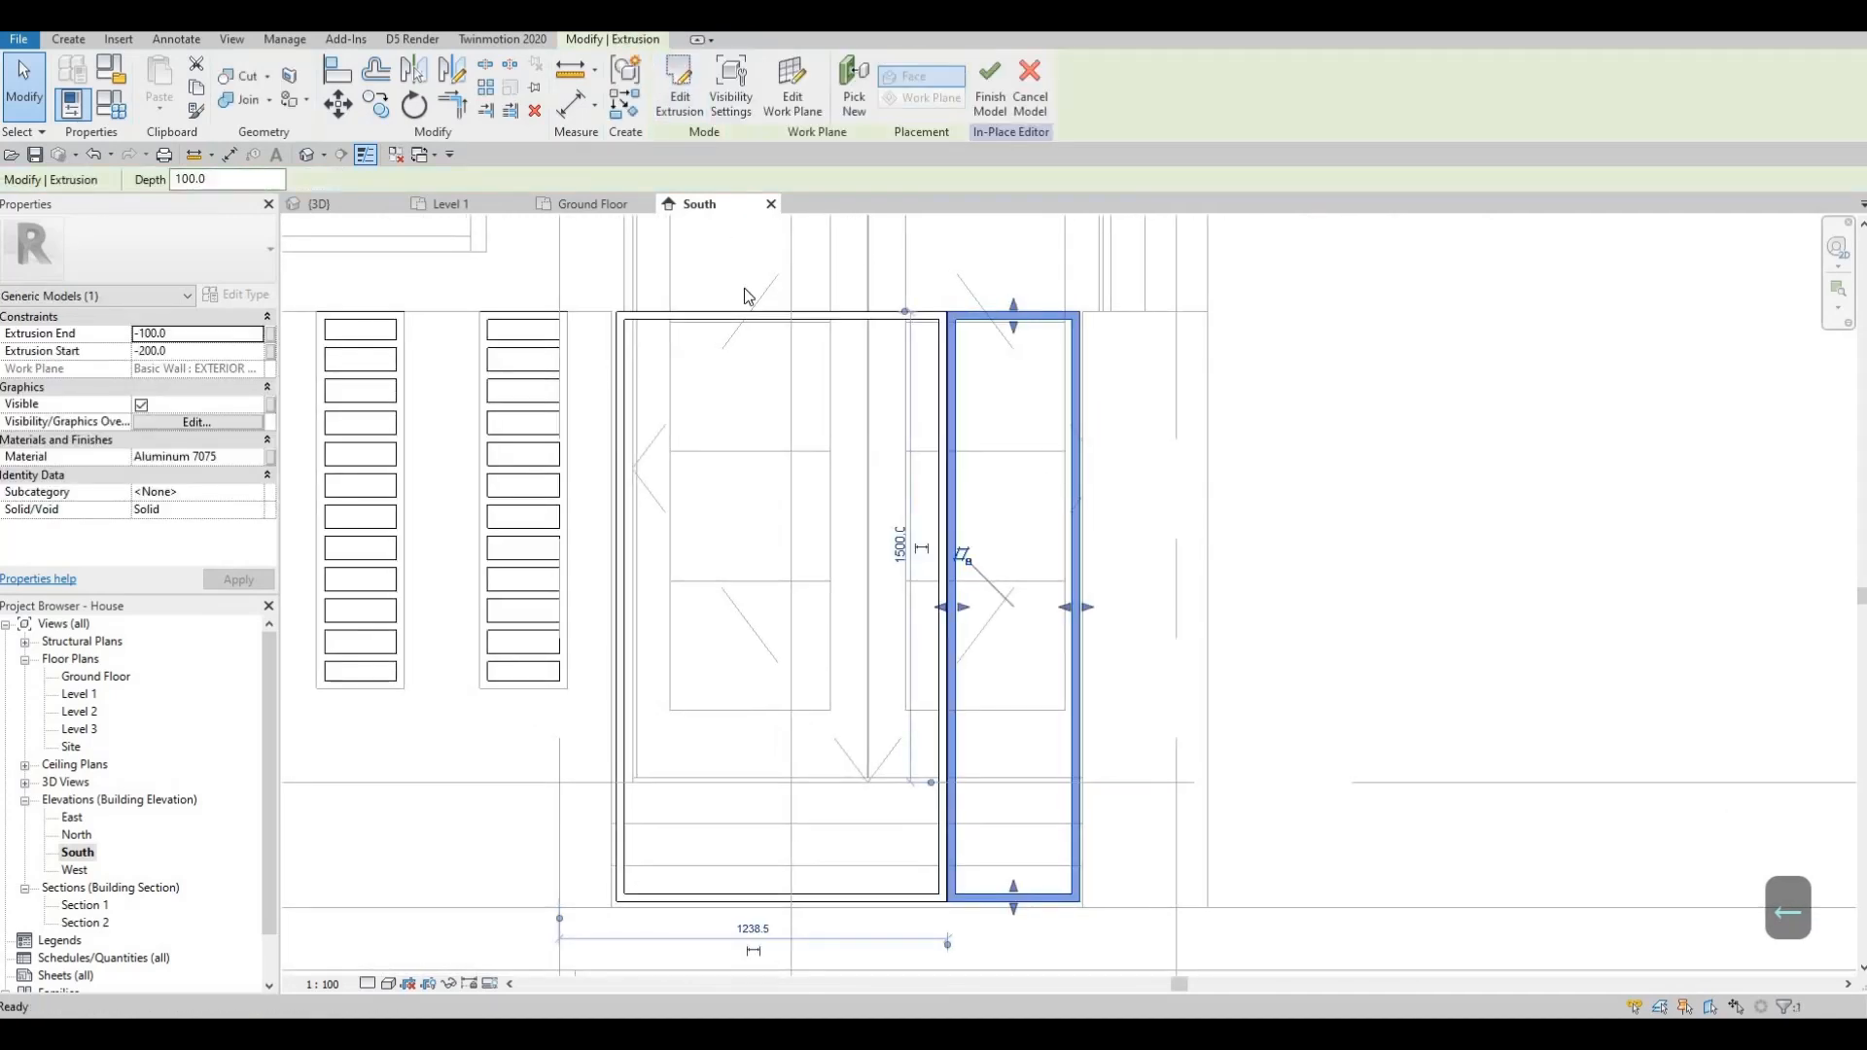
# - Ungroup the bottom slat of the fence screen beside the wall with the slatted inserts
pyautogui.scroll(2, 991, 387)
pyautogui.press('Escape')
pyautogui.scroll(-3, 1086, 400)
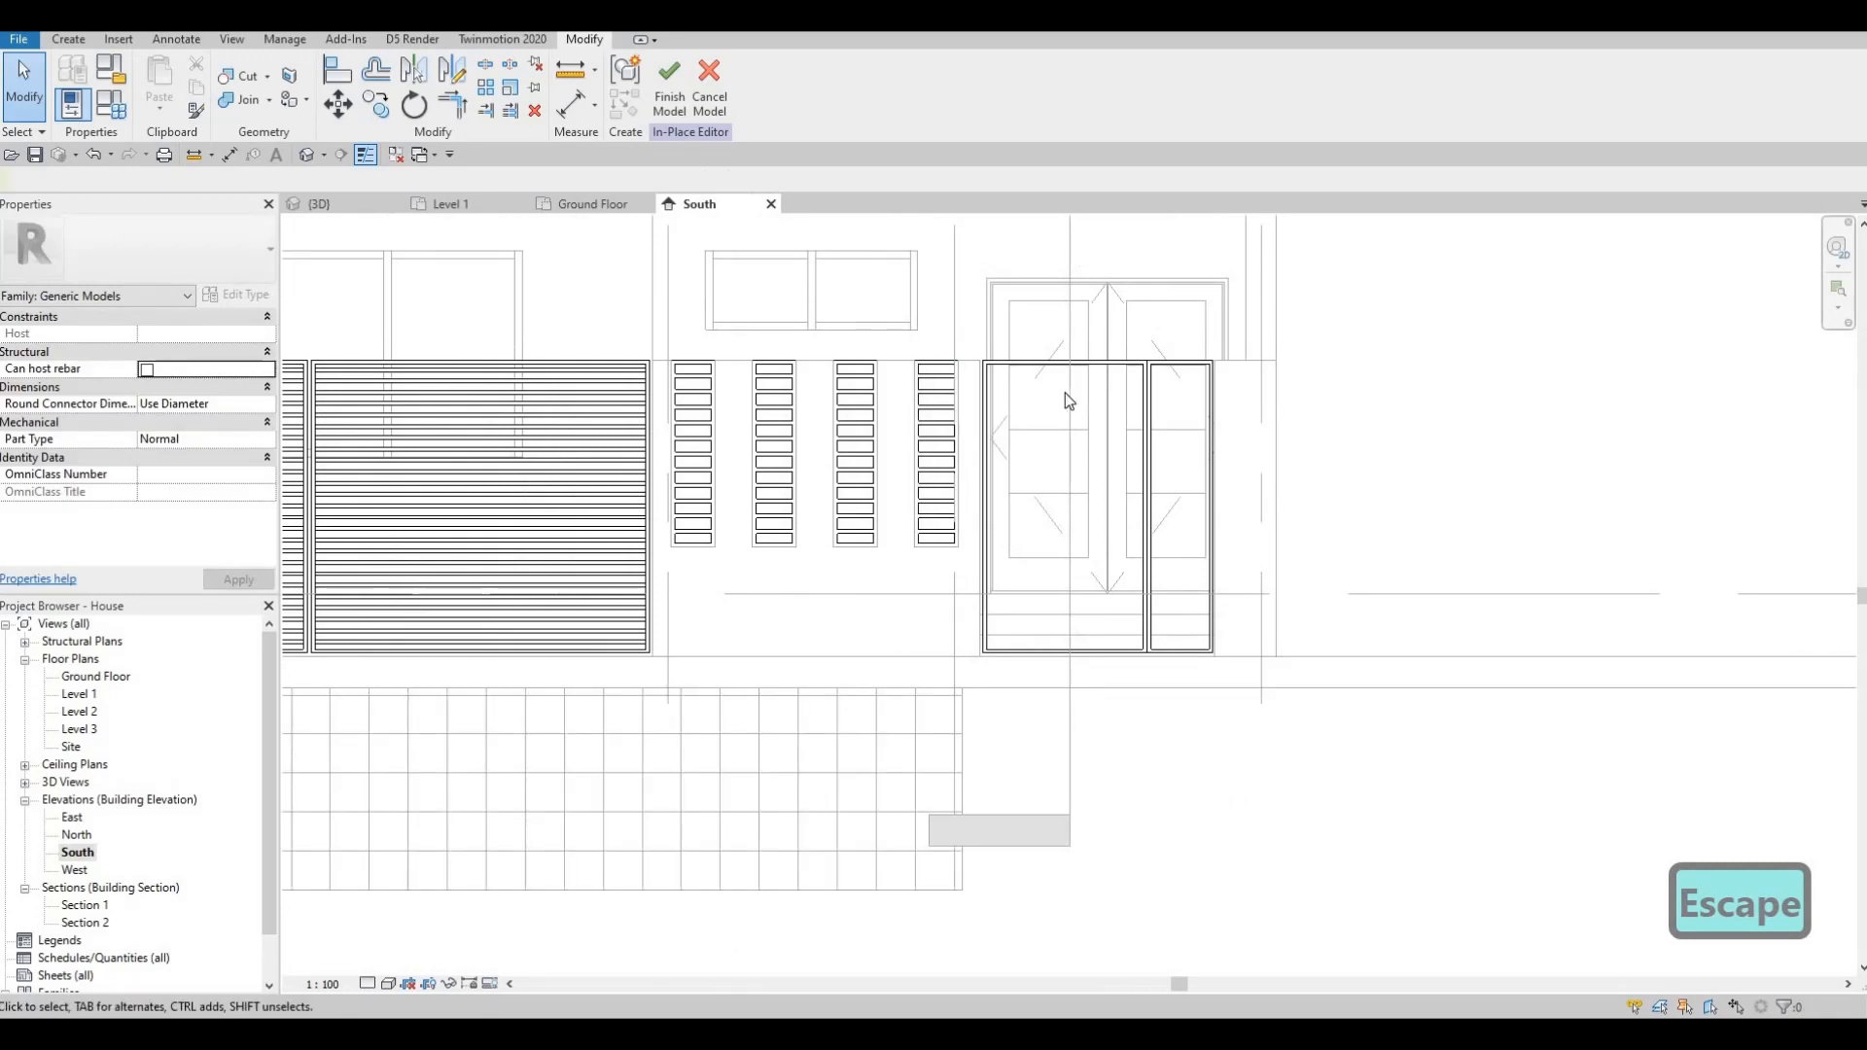
pyautogui.scroll(-1, 973, 284)
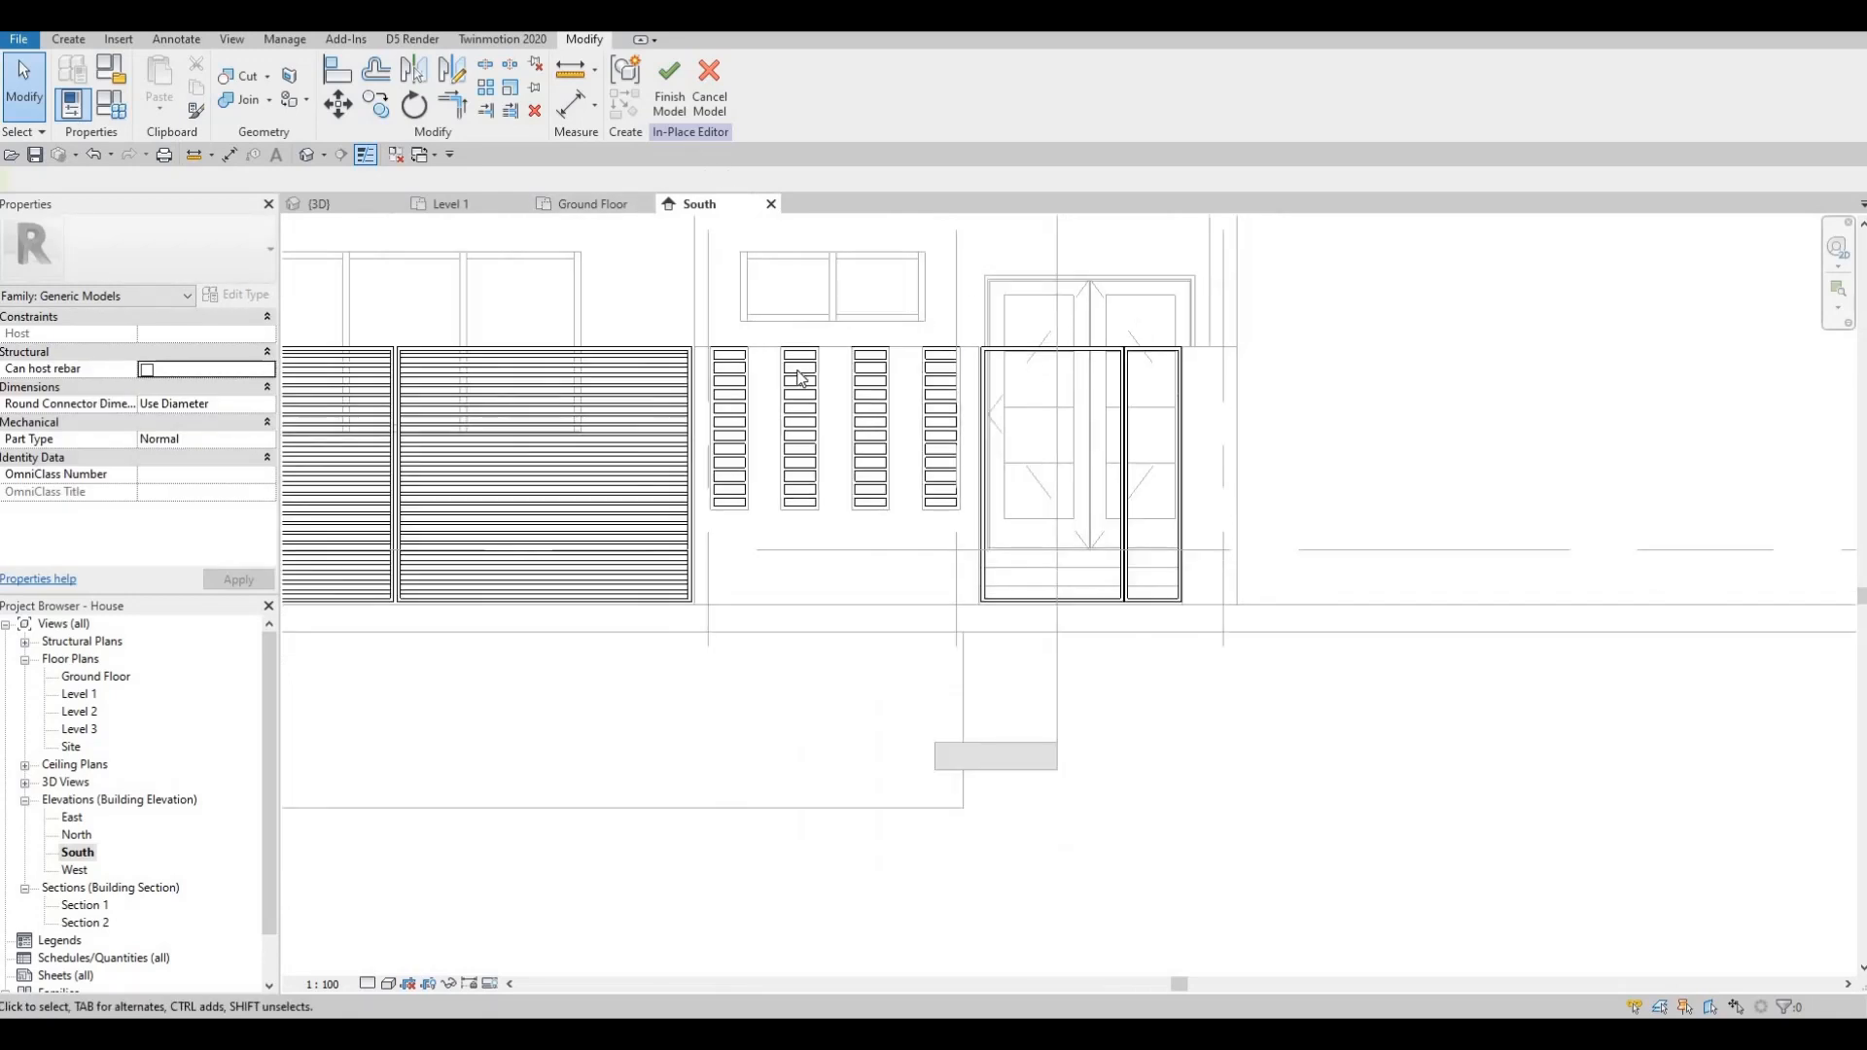
pyautogui.scroll(1, 611, 613)
pyautogui.click(635, 613)
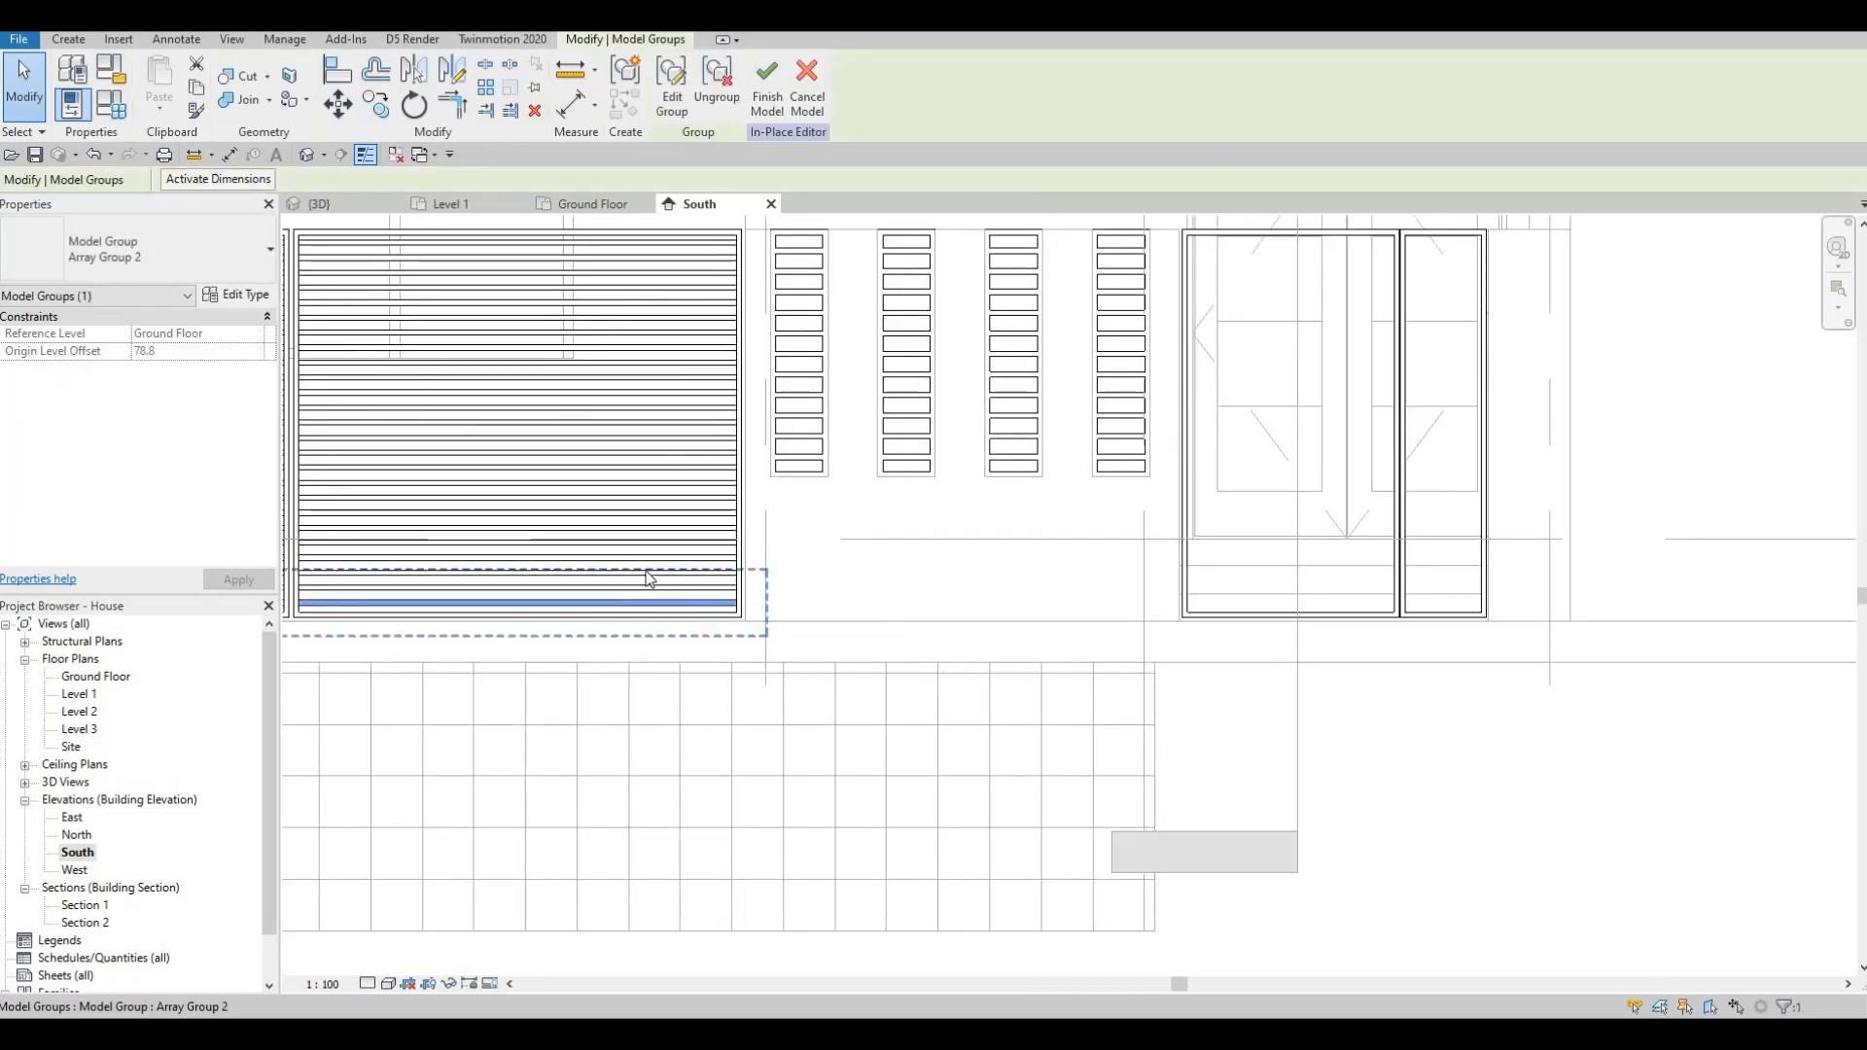
pyautogui.moveTo(555, 461); pyautogui.dragTo(916, 362, button='middle')
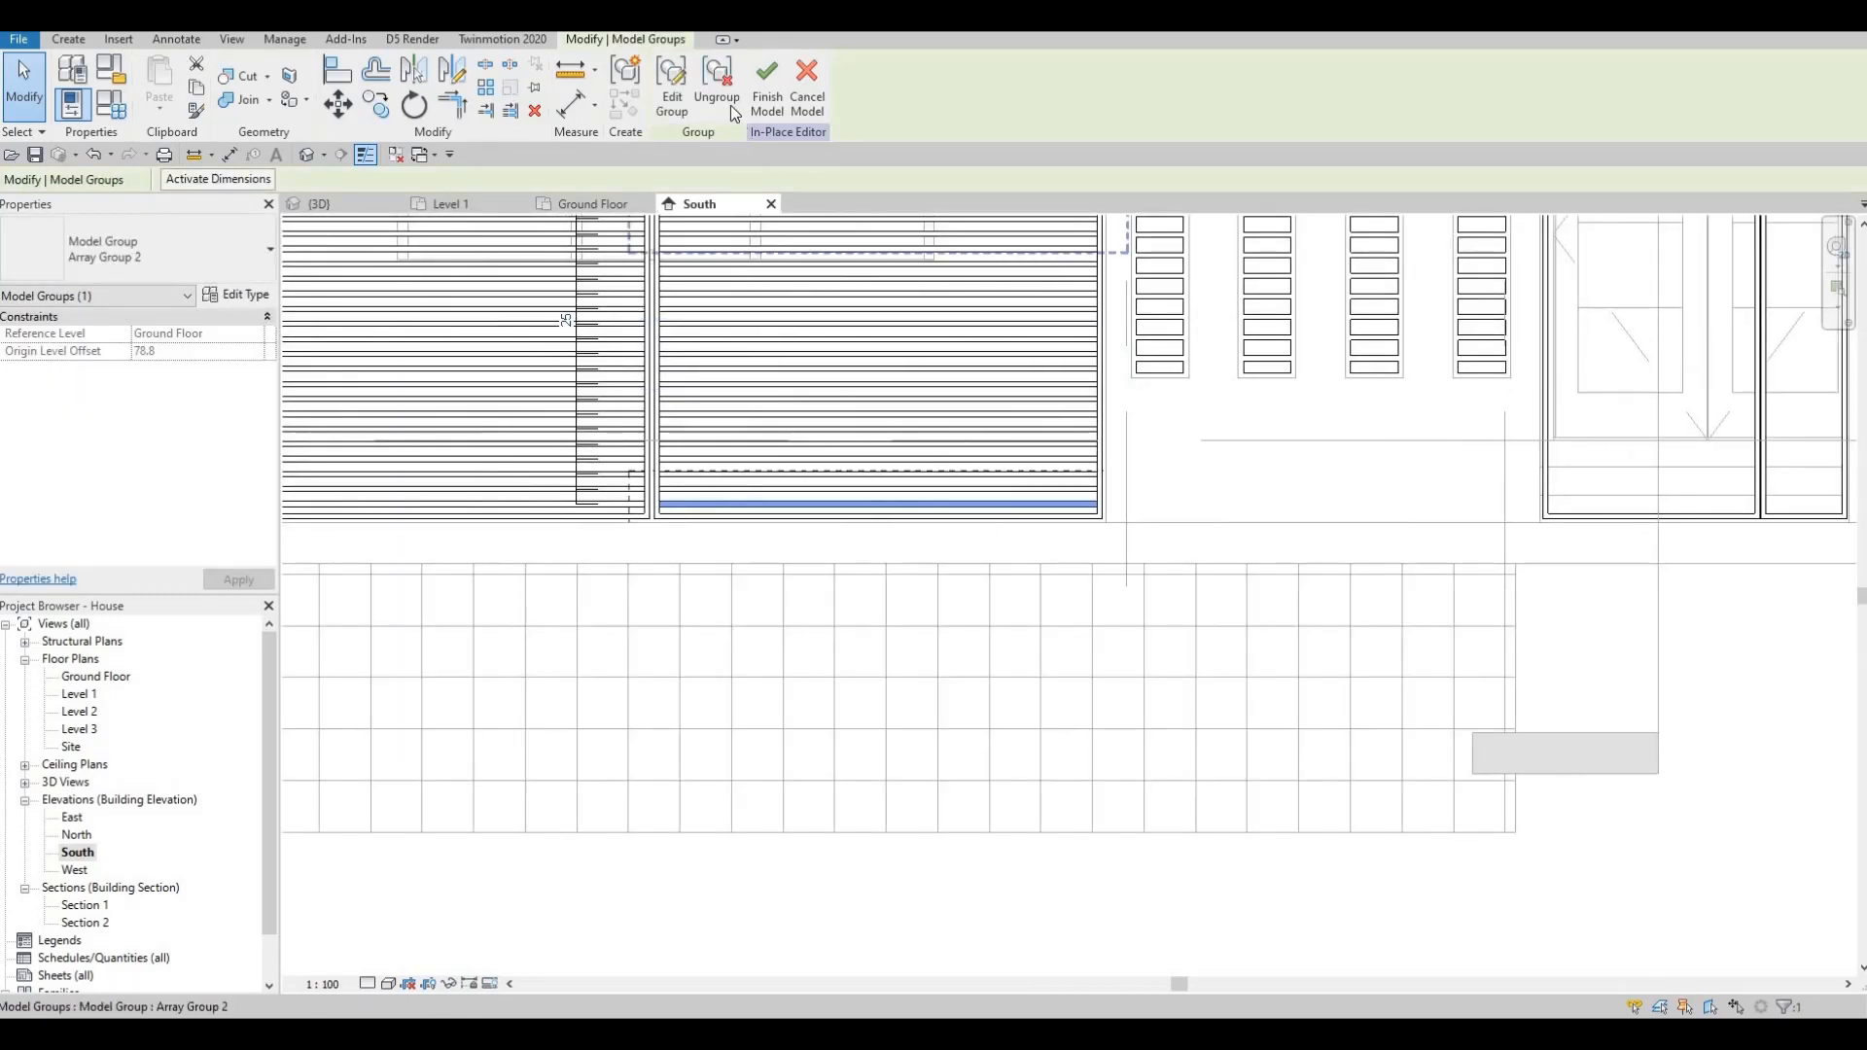
pyautogui.click(731, 105)
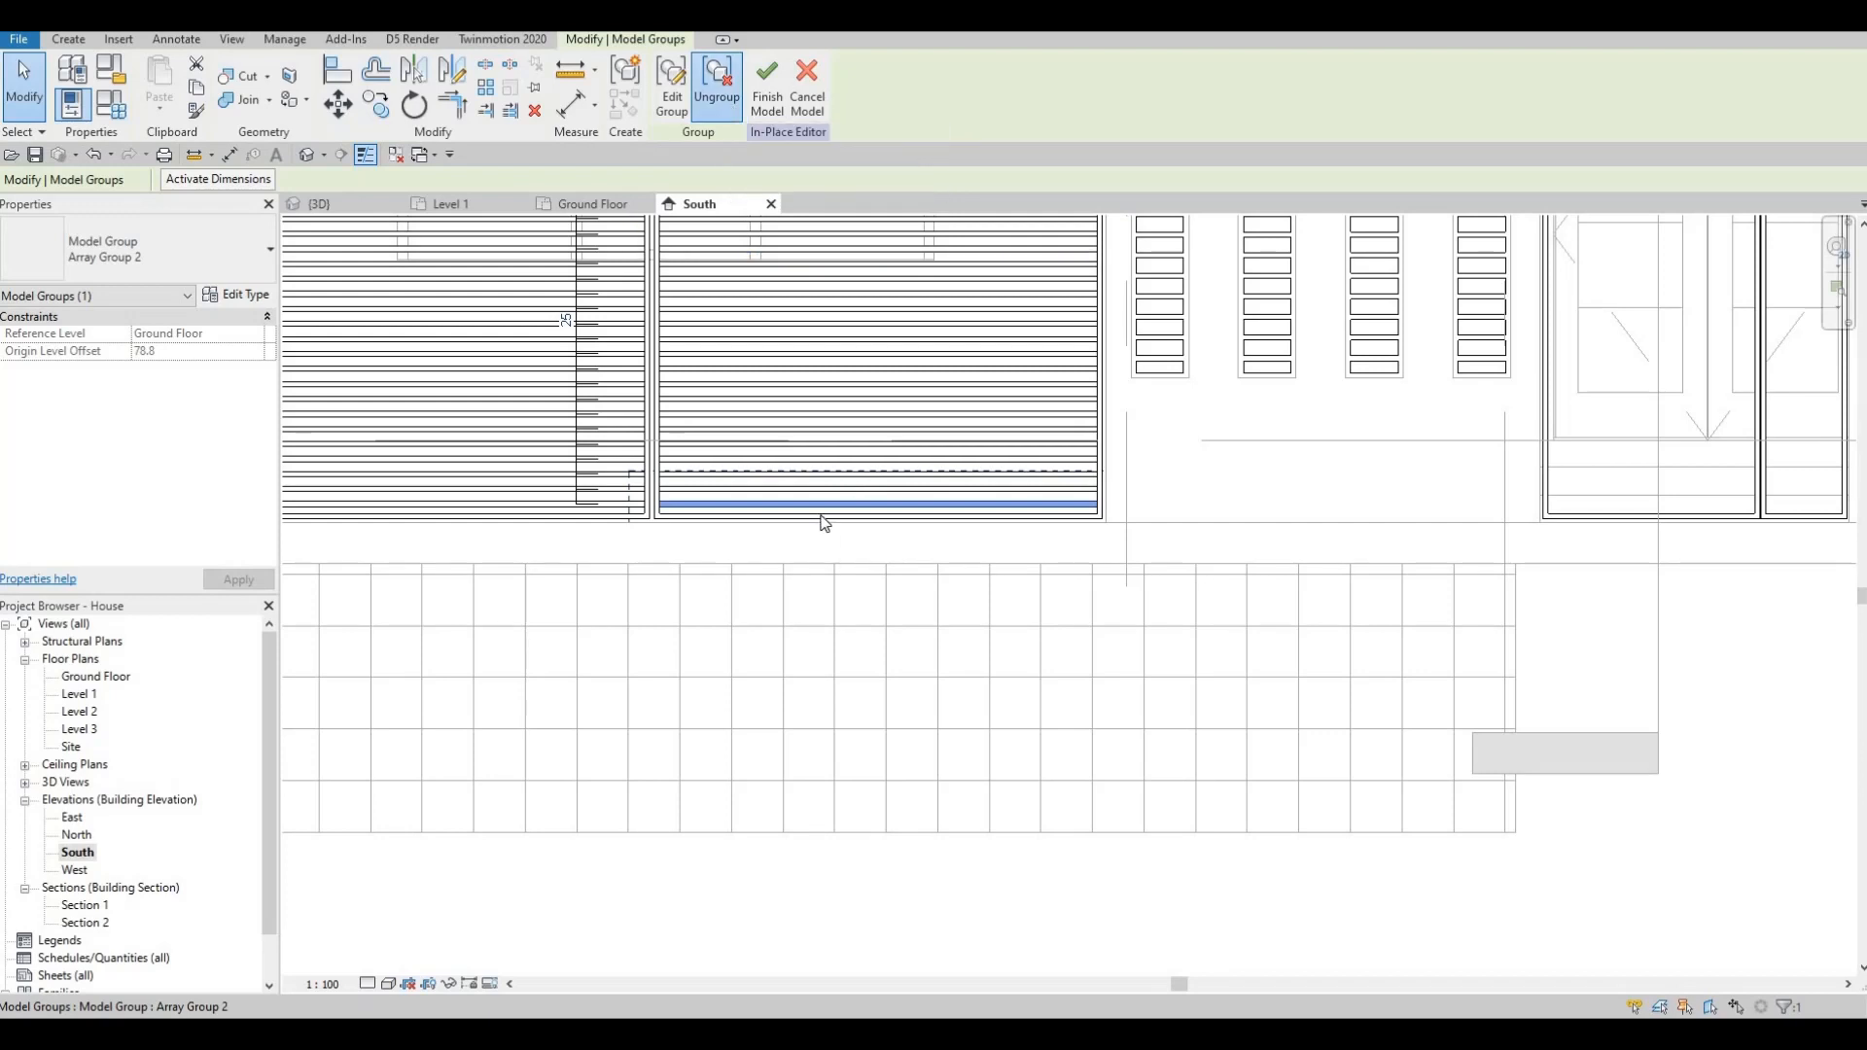
# - Copy the ungrouped bottom slat horizontally into the wide gate frame, starting at the frame's left inner edge
pyautogui.click(788, 505)
pyautogui.scroll(1, 787, 508)
pyautogui.press('Escape')
pyautogui.click(788, 503)
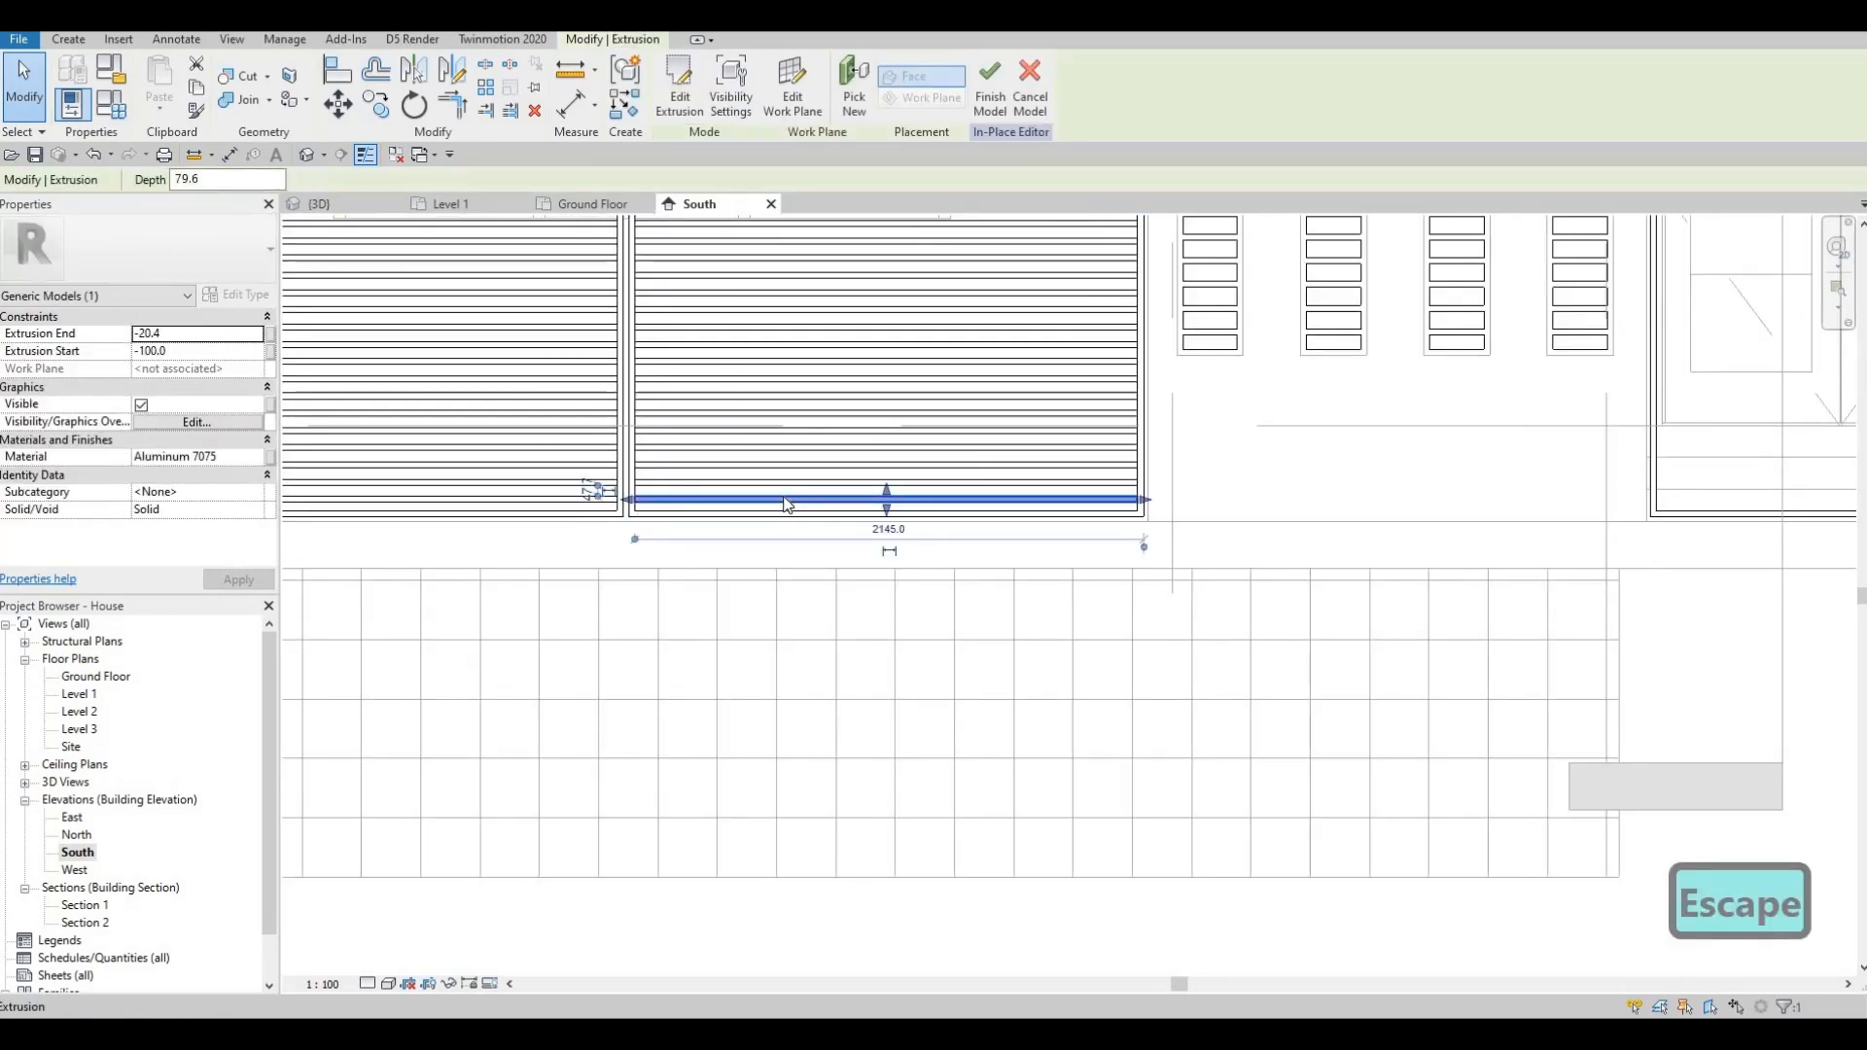
pyautogui.press('c')
pyautogui.press('o')
pyautogui.click(599, 493)
pyautogui.scroll(2, 622, 494)
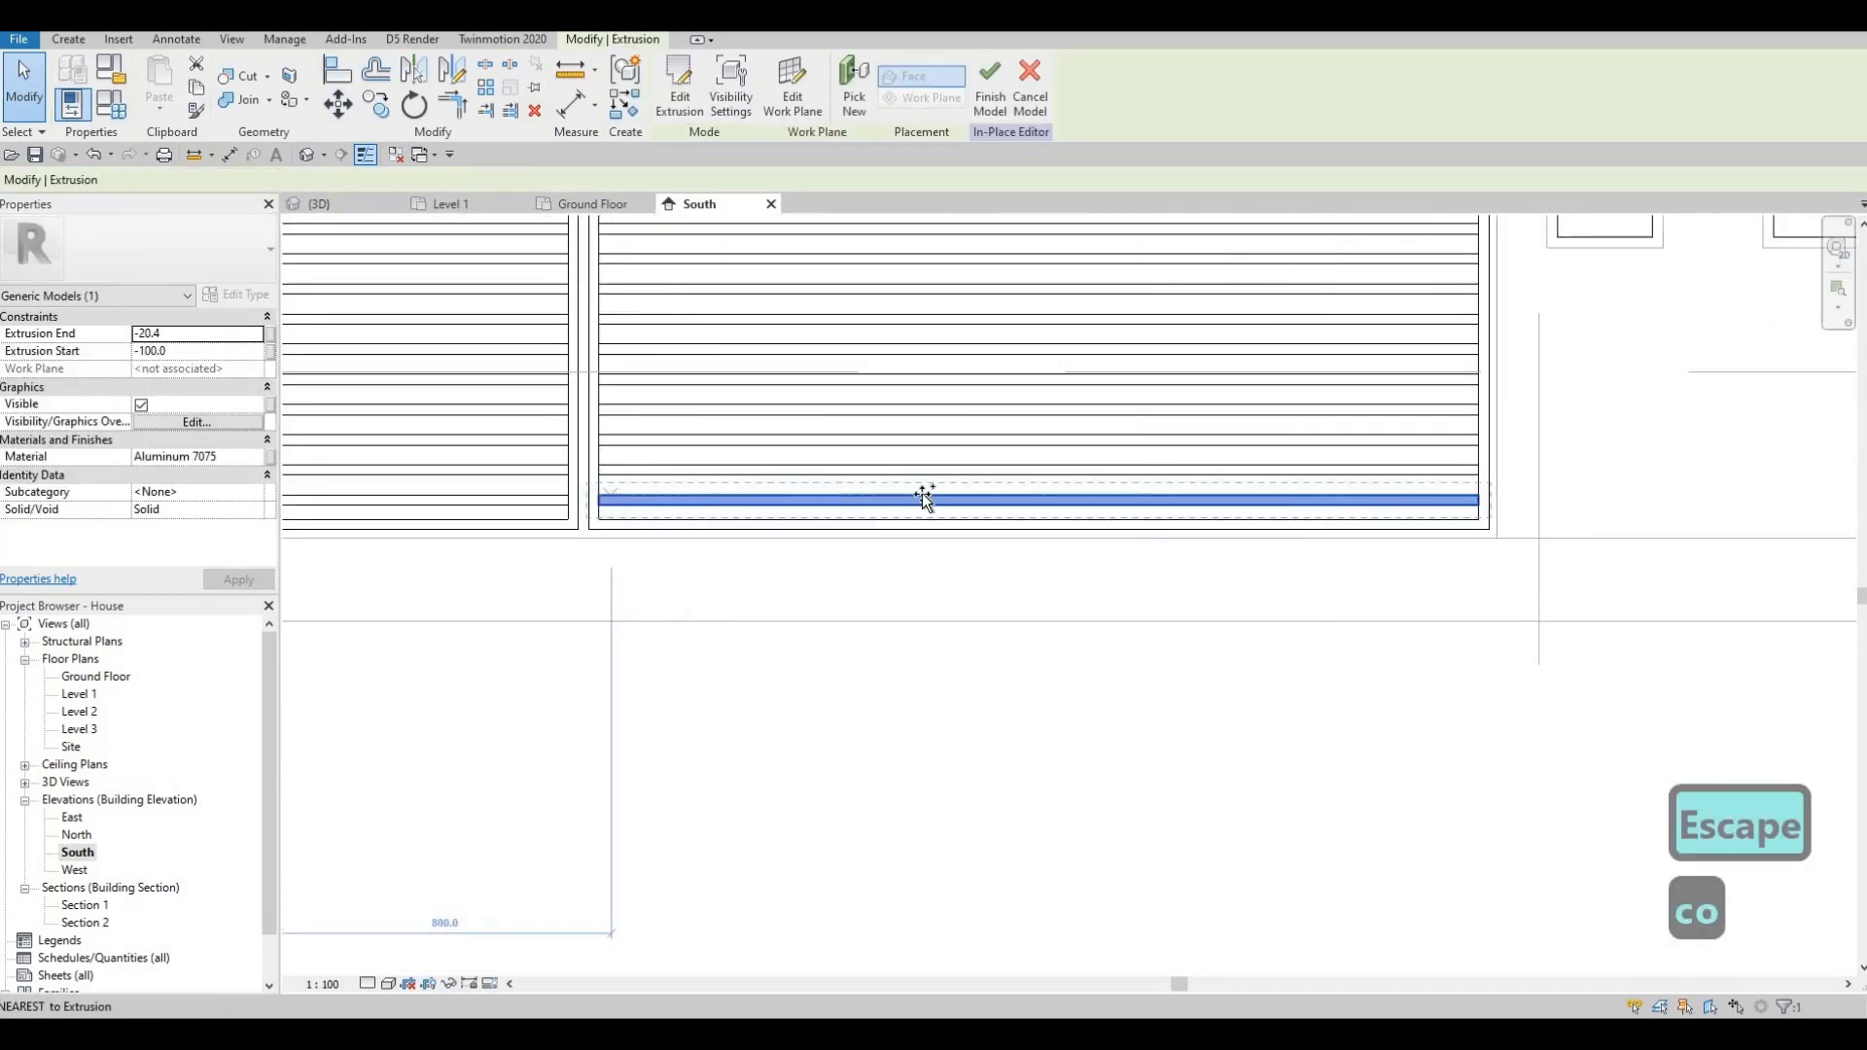
pyautogui.scroll(-5, 693, 539)
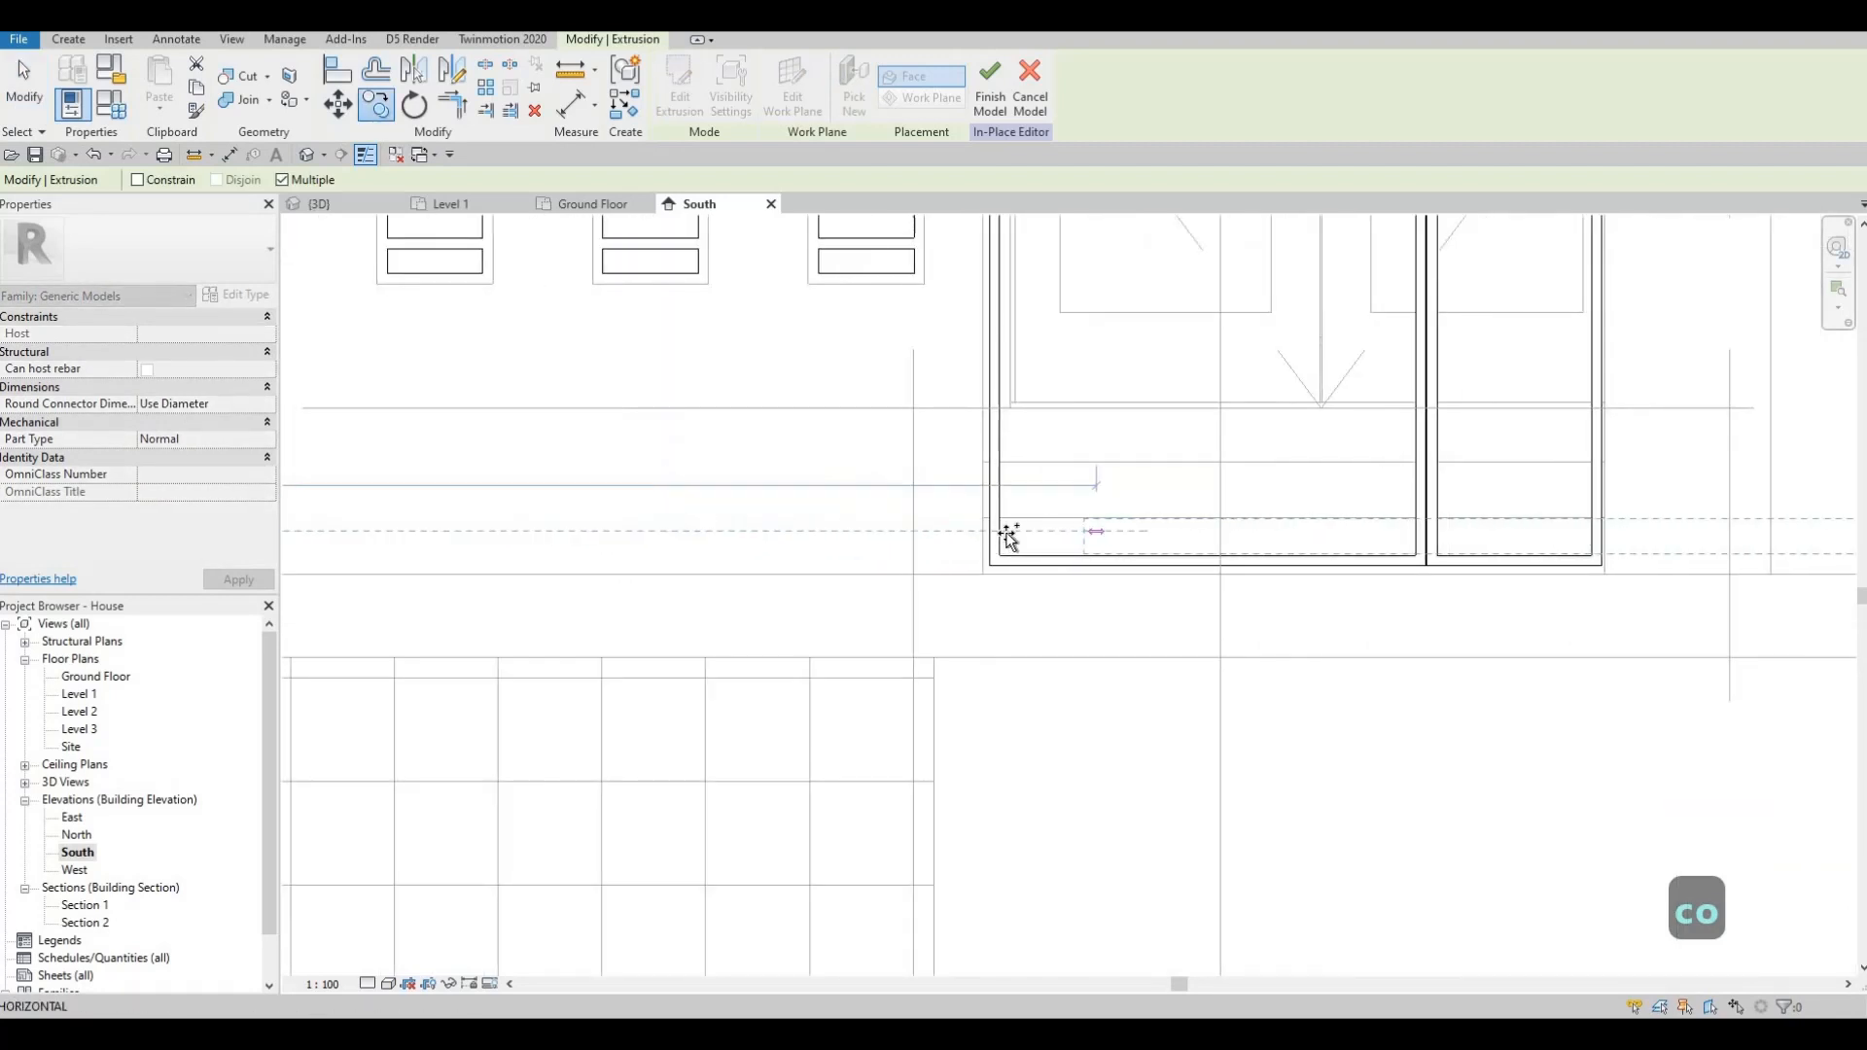
pyautogui.click(980, 545)
pyautogui.scroll(-2, 972, 545)
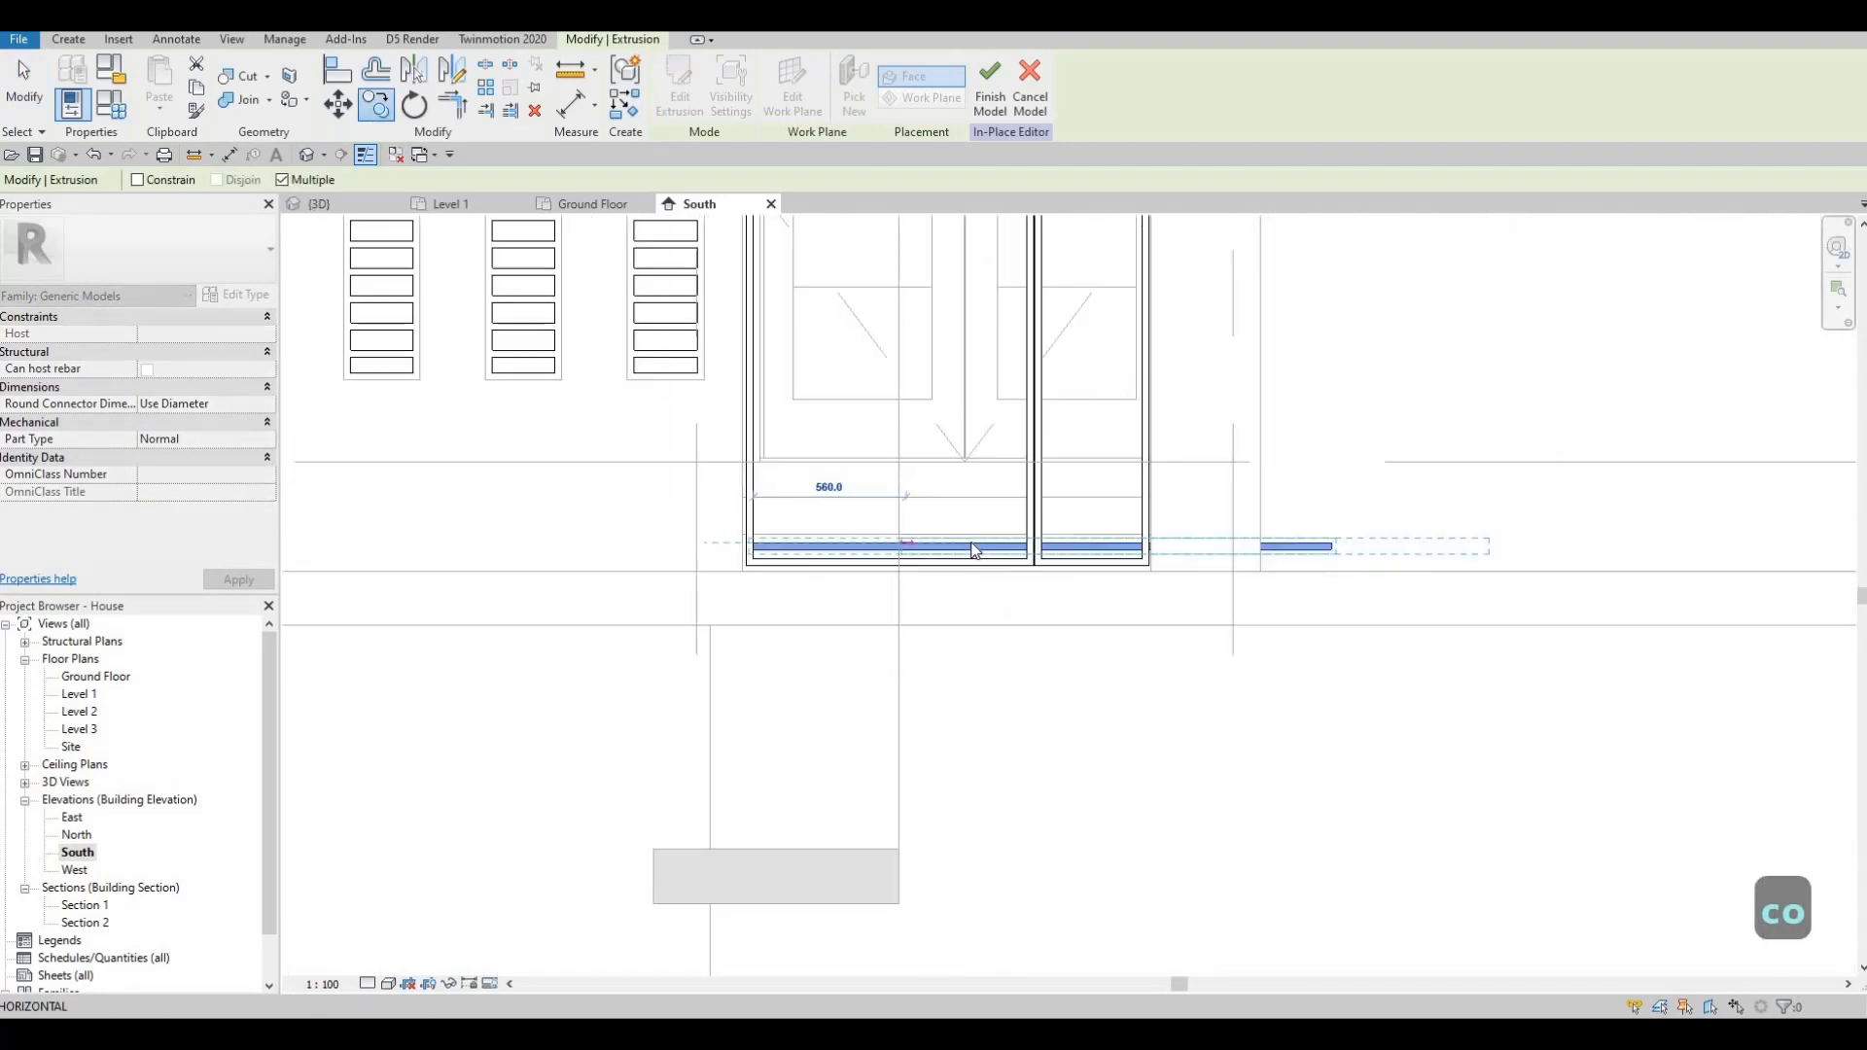
pyautogui.press('Escape')
pyautogui.press('Escape')
# - Shorten the copied slat so it ends at the wide gate frame's right inner edge
pyautogui.click(1328, 544)
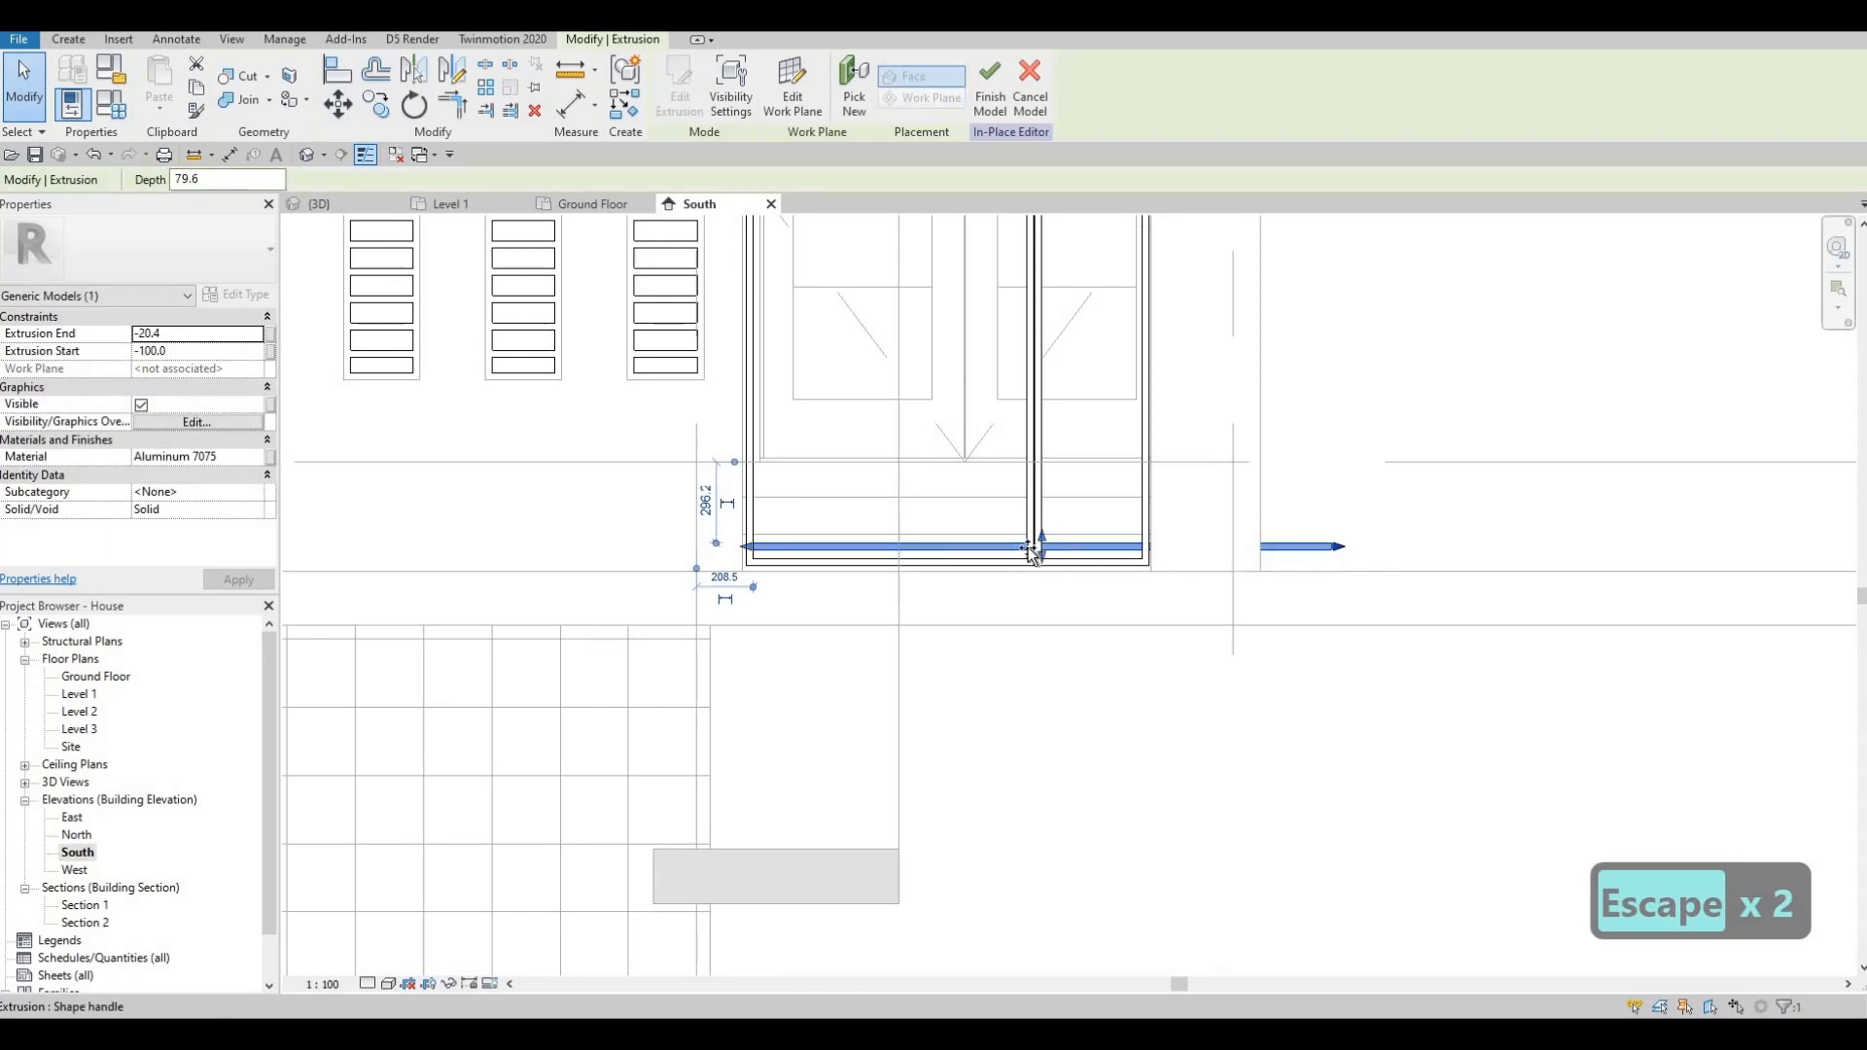
pyautogui.moveTo(1028, 552); pyautogui.dragTo(1012, 535)
pyautogui.scroll(4, 1027, 550)
pyautogui.scroll(2, 846, 516)
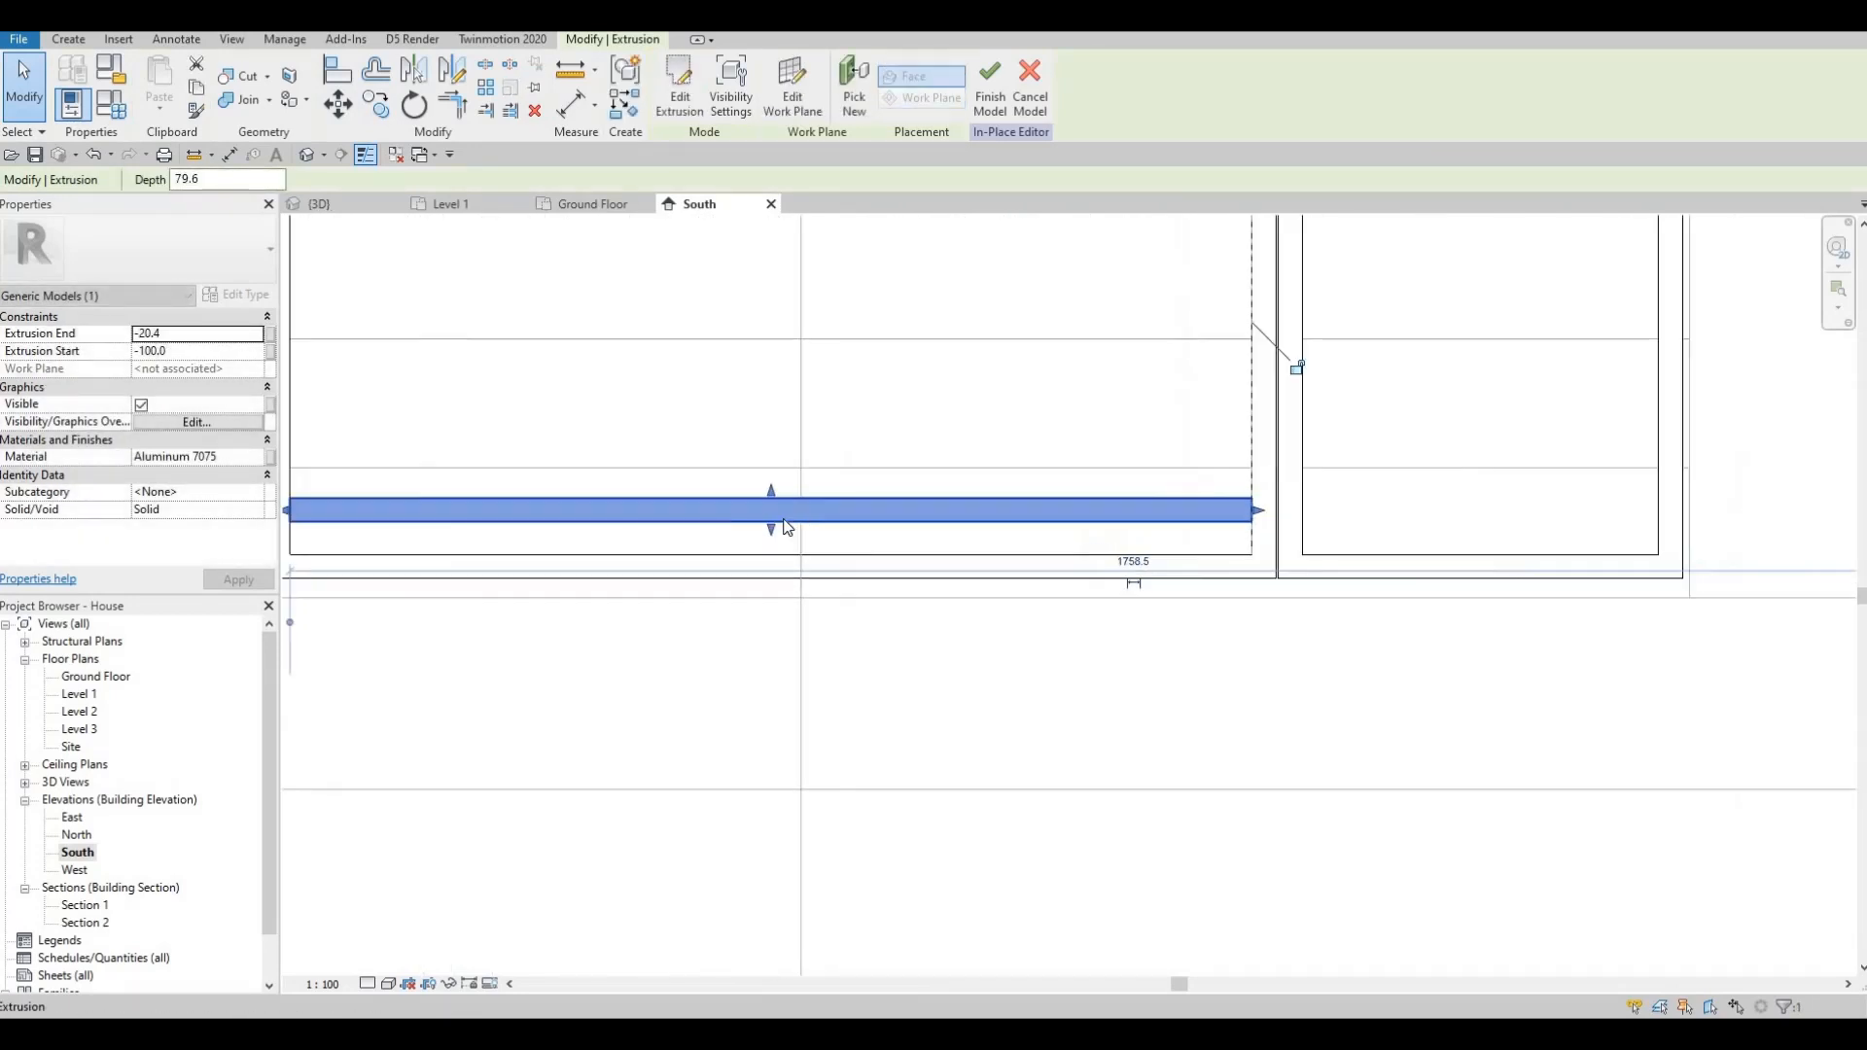
pyautogui.press('Escape')
# - Copy the shortened slat into the narrow gate frame, starting at that frame's left inner edge
pyautogui.click(785, 527)
pyautogui.press('c')
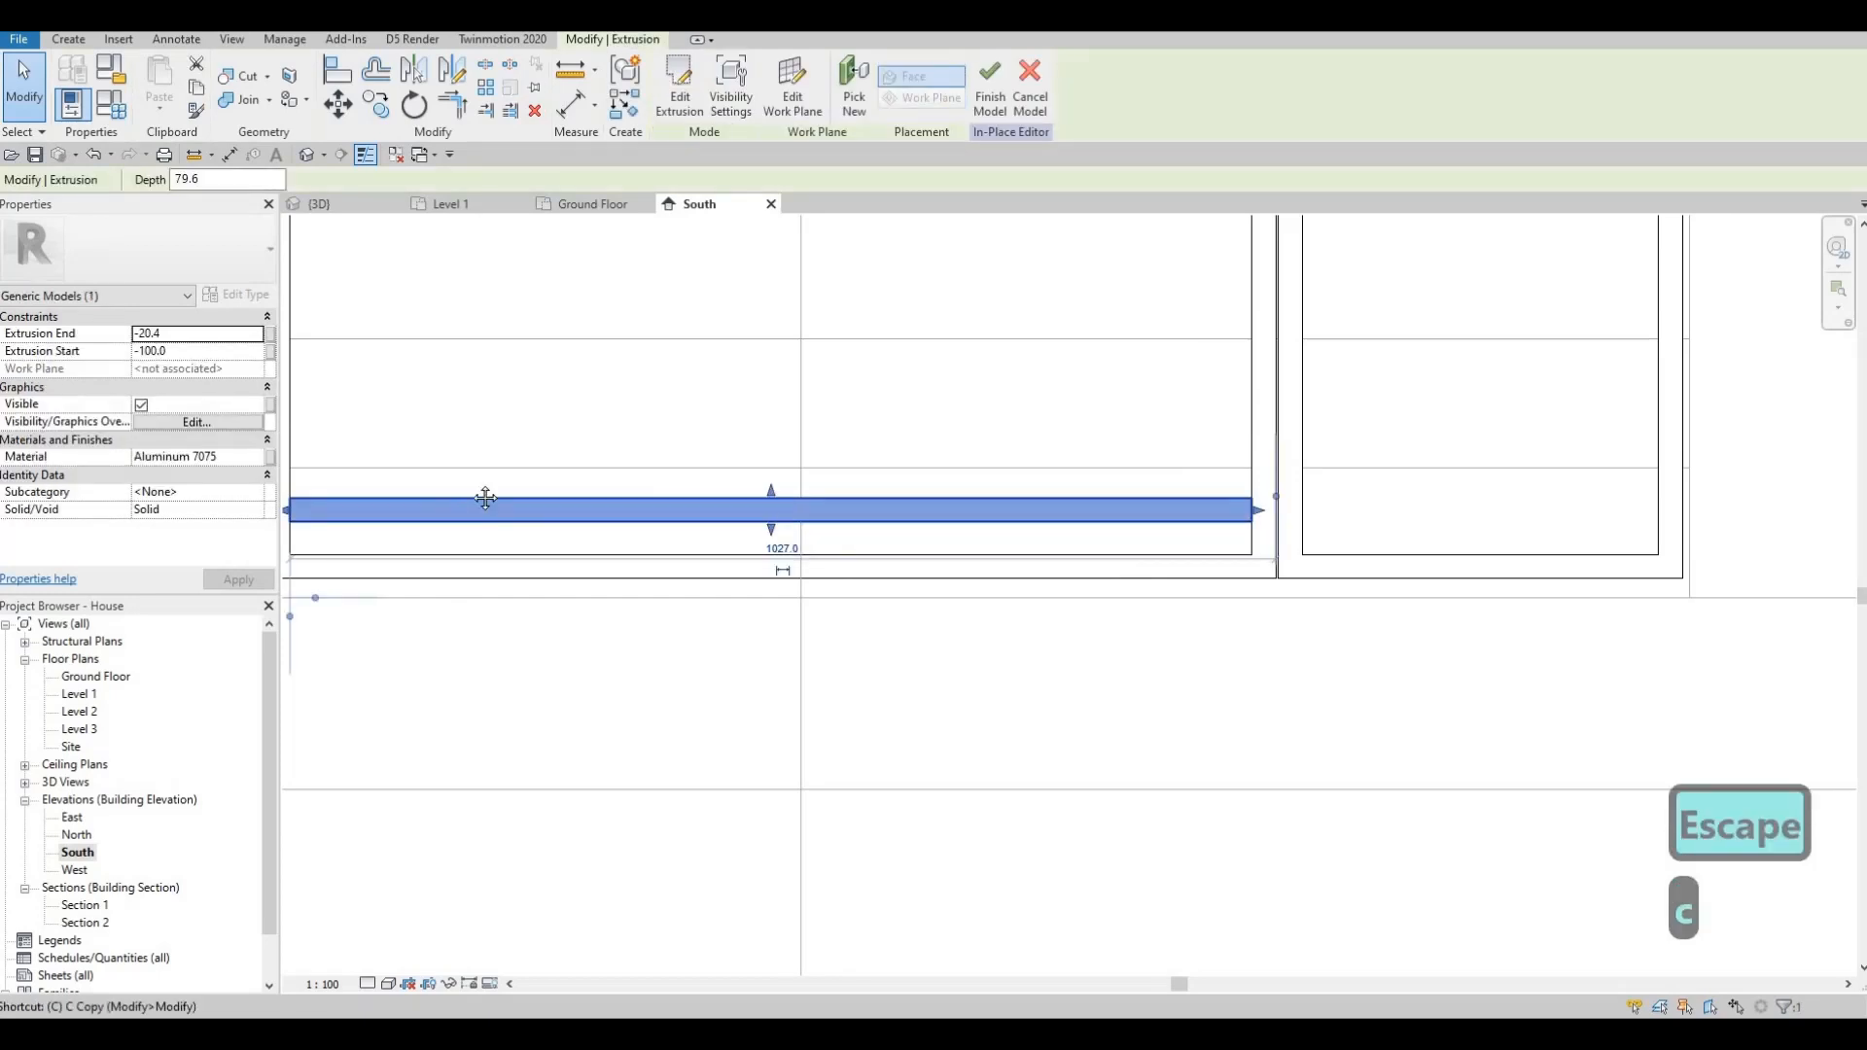
pyautogui.press('o')
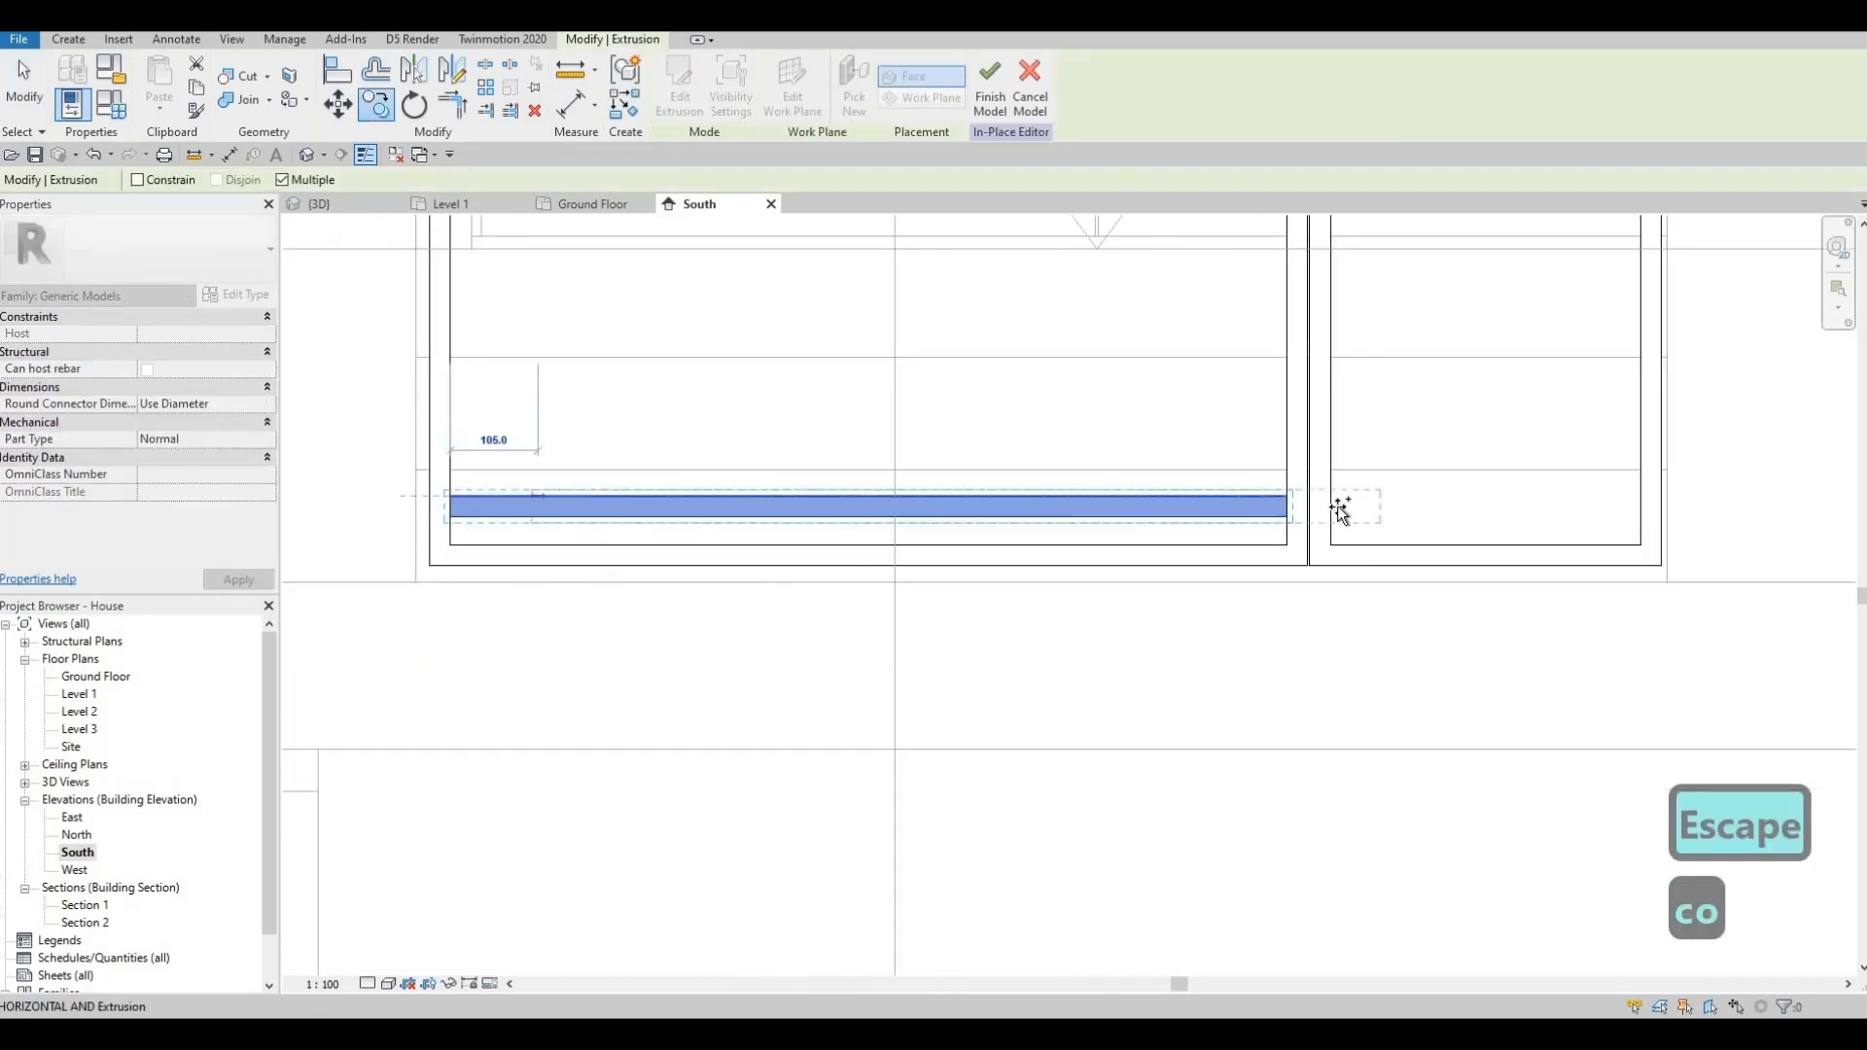
pyautogui.click(1165, 528)
pyautogui.scroll(-2, 1258, 514)
pyautogui.press('Escape')
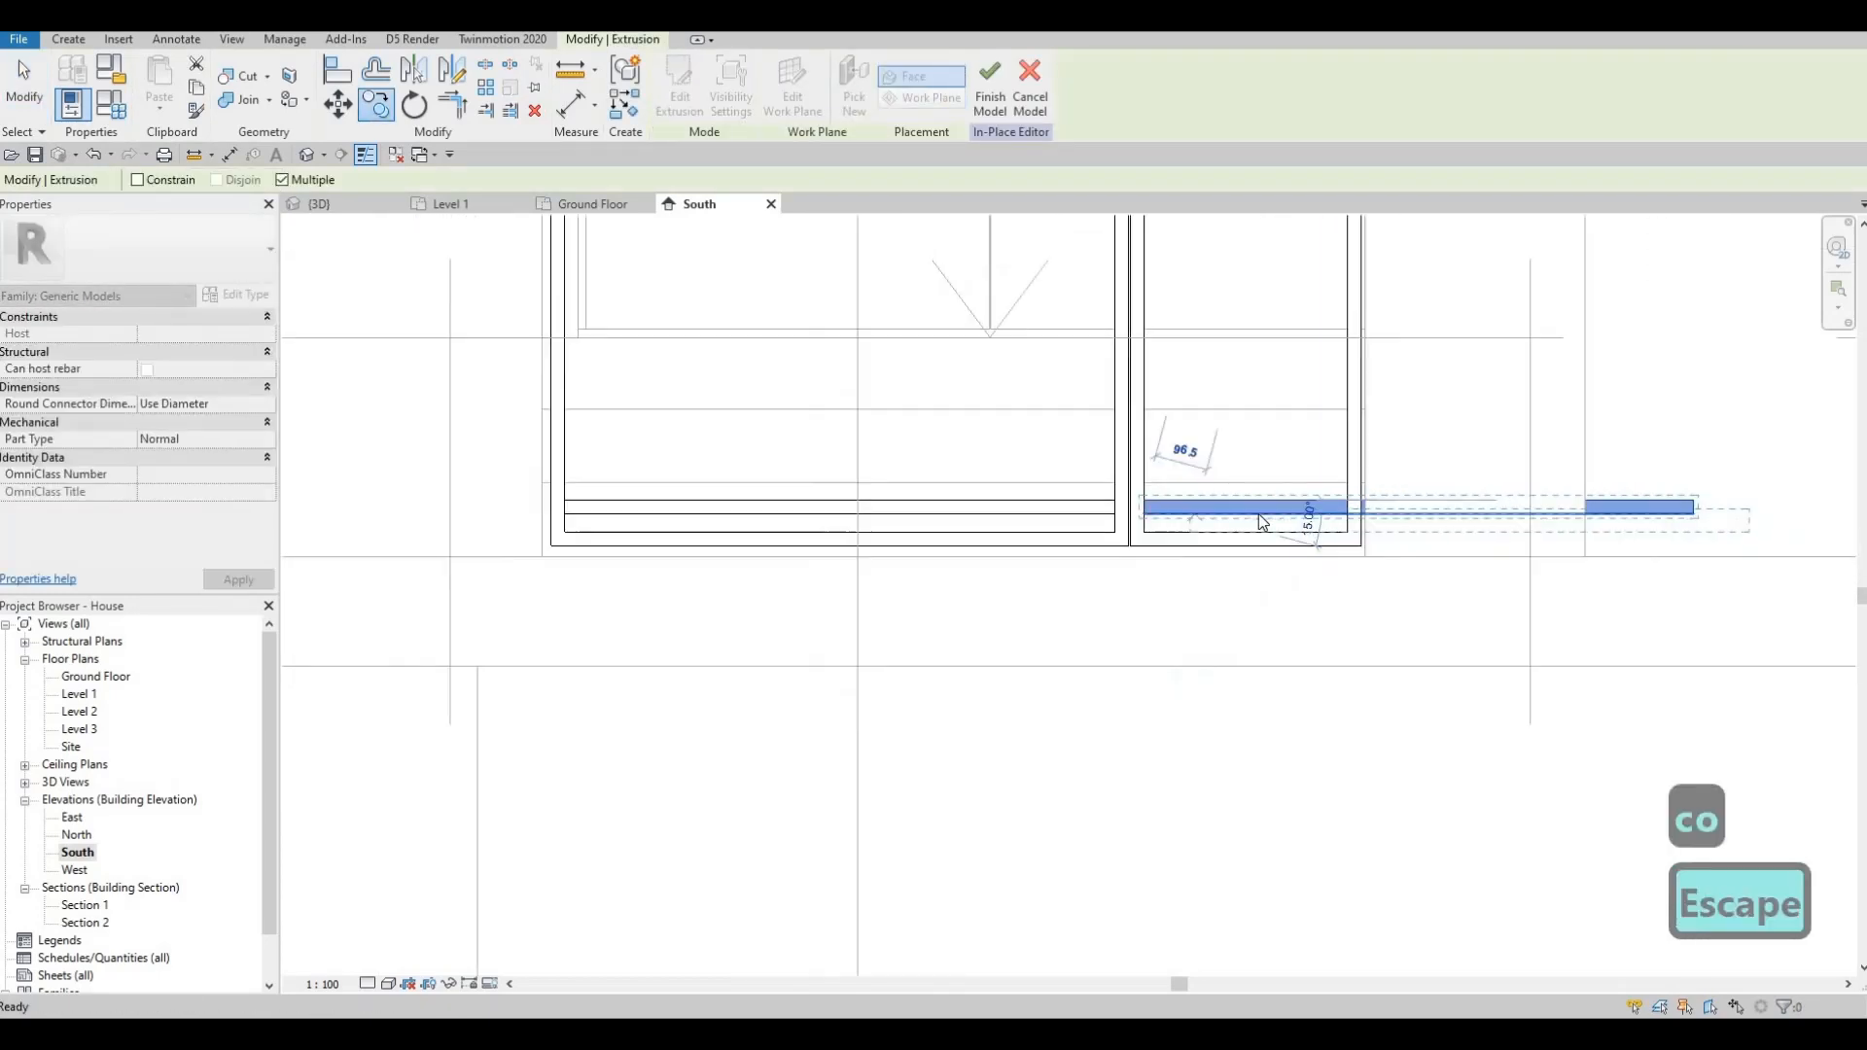
pyautogui.press('Escape')
# - Shorten the second slat so it ends at the narrow gate frame's right inner edge
pyautogui.click(1368, 526)
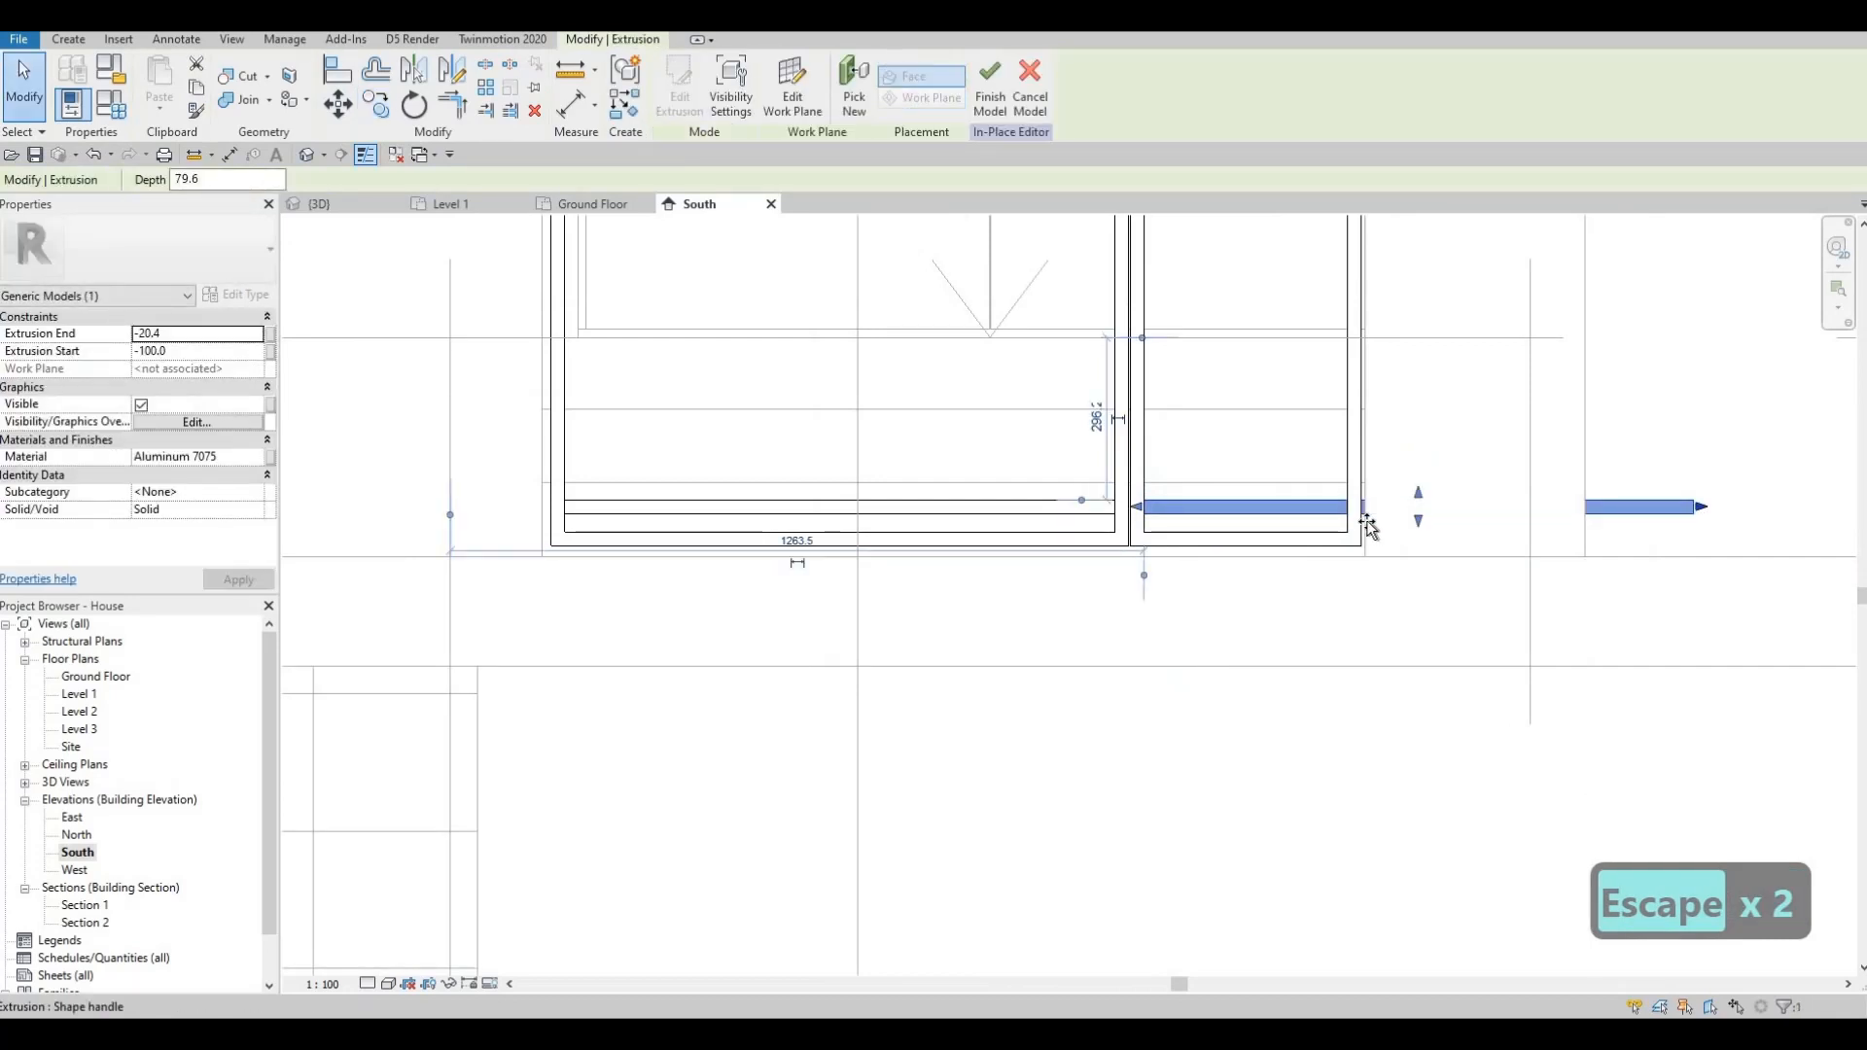
pyautogui.press('Escape')
pyautogui.press('Escape')
pyautogui.scroll(-2, 985, 492)
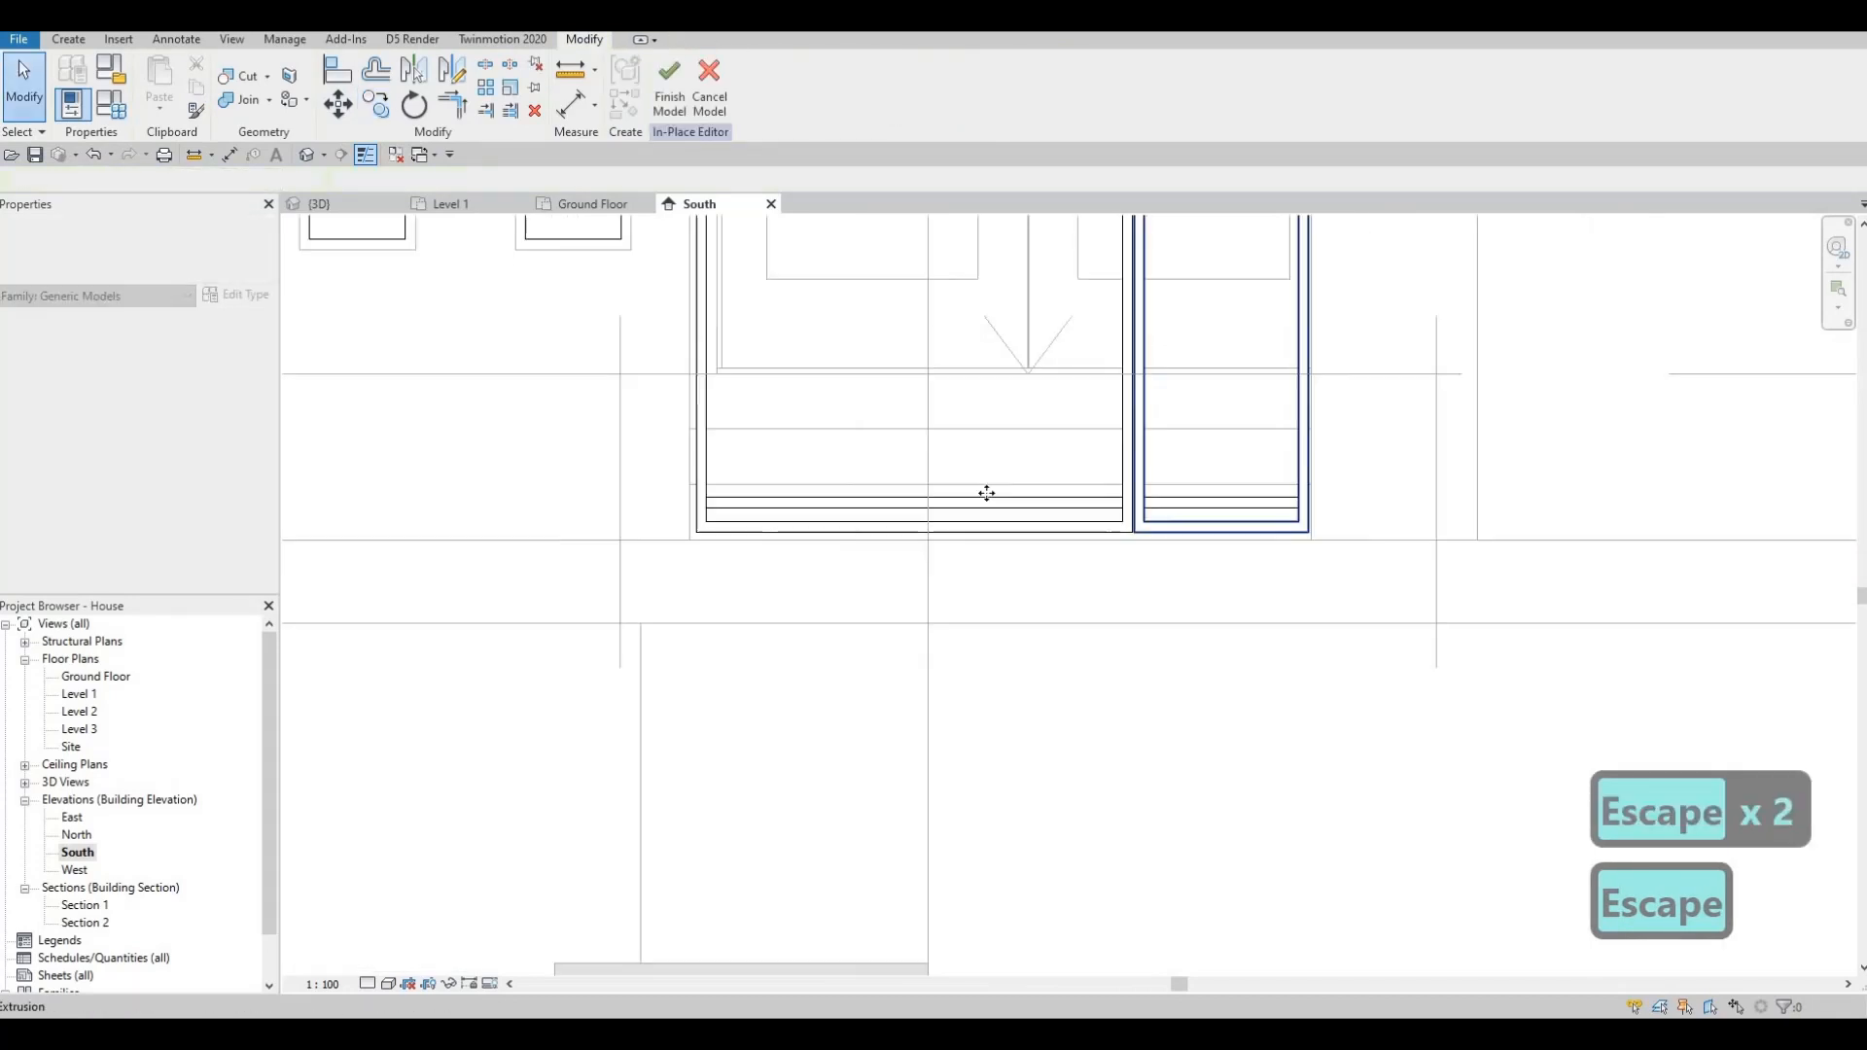
# - Array the wide gate's bottom slat vertically as 25 grouped slats, placing the last one at the frame's top
pyautogui.hotkey('ctrl', 'Left')
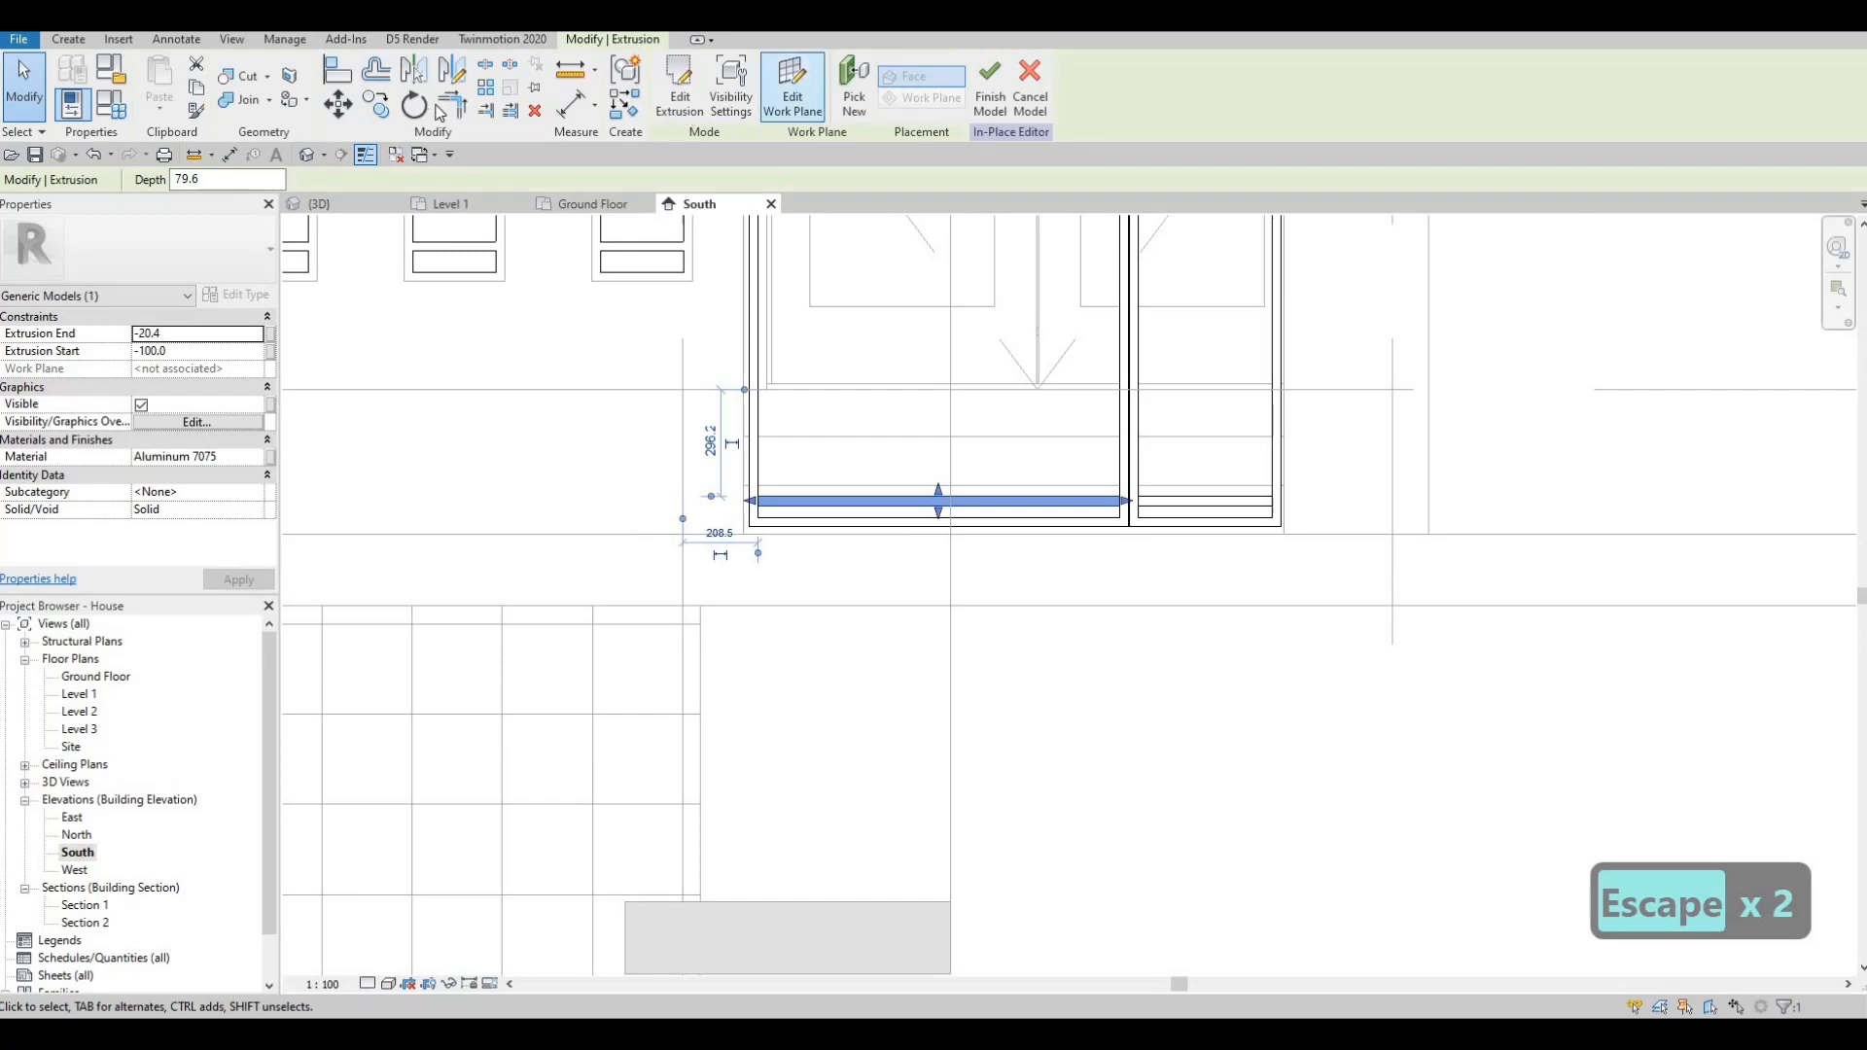
pyautogui.press('a')
pyautogui.press('r')
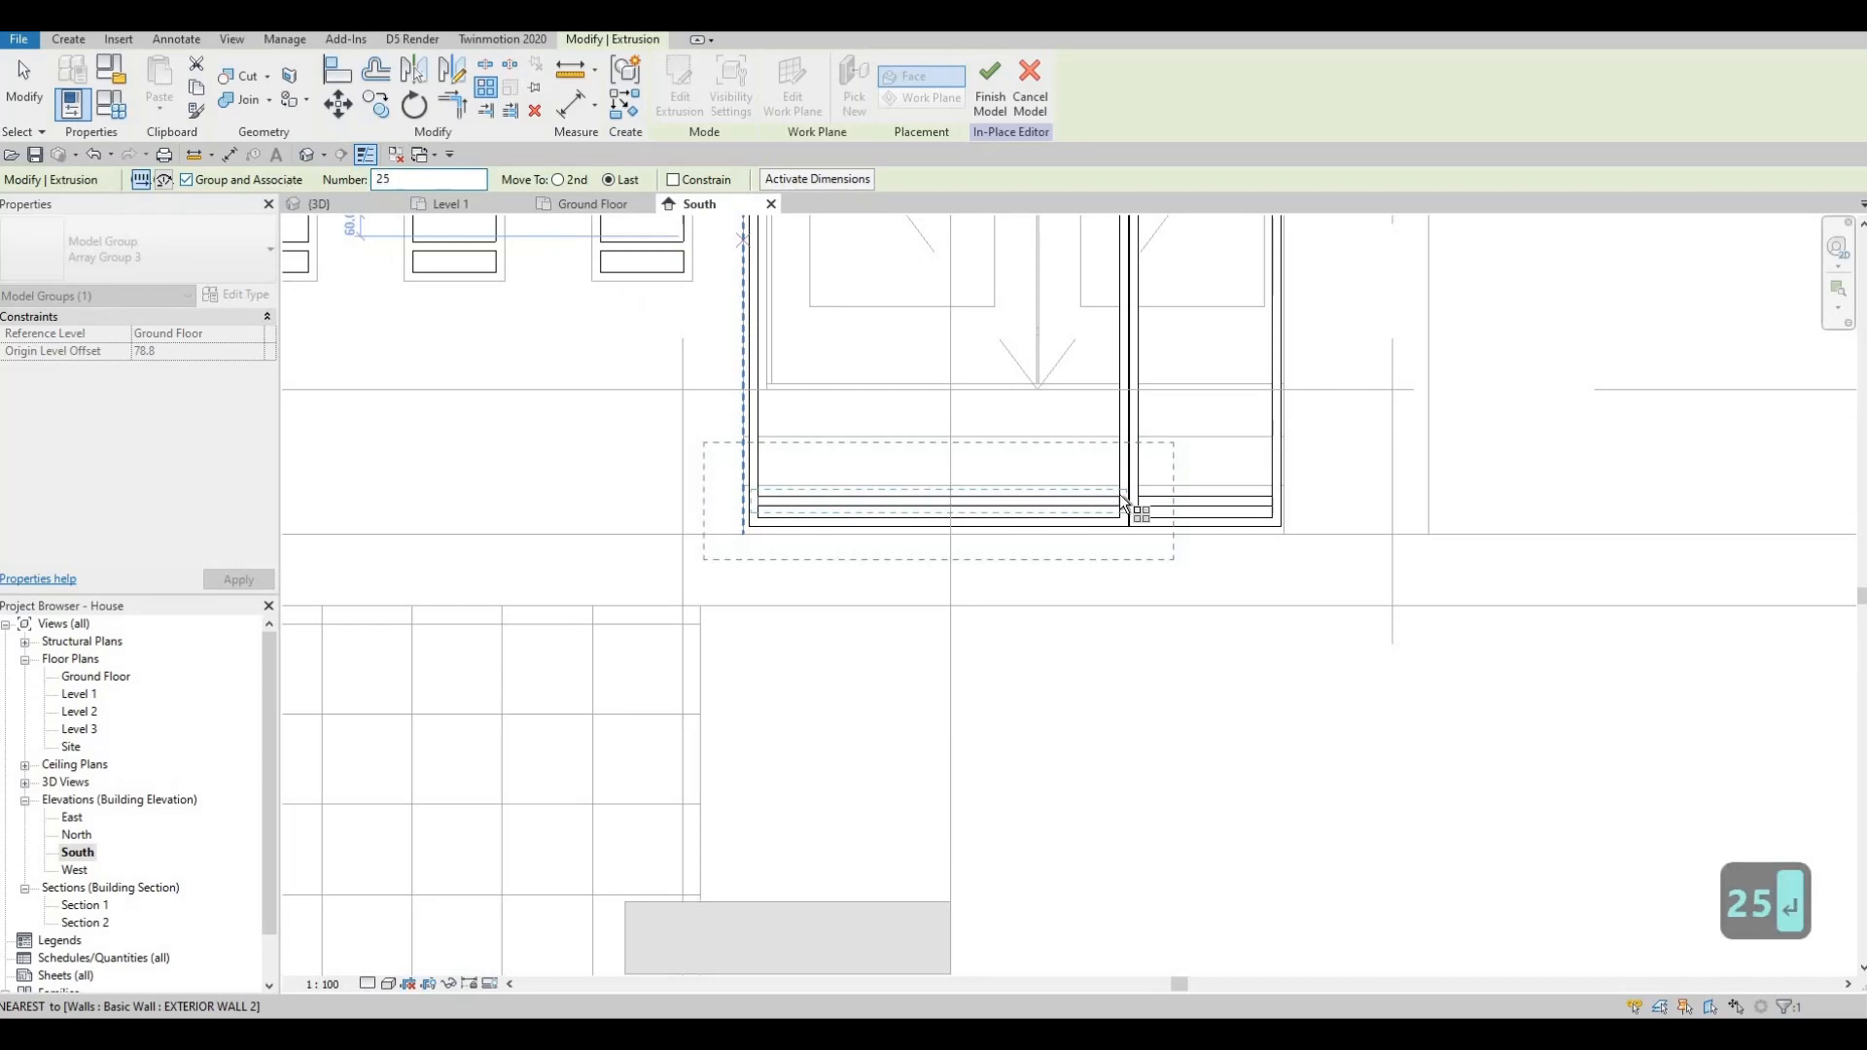
pyautogui.scroll(3, 1034, 837)
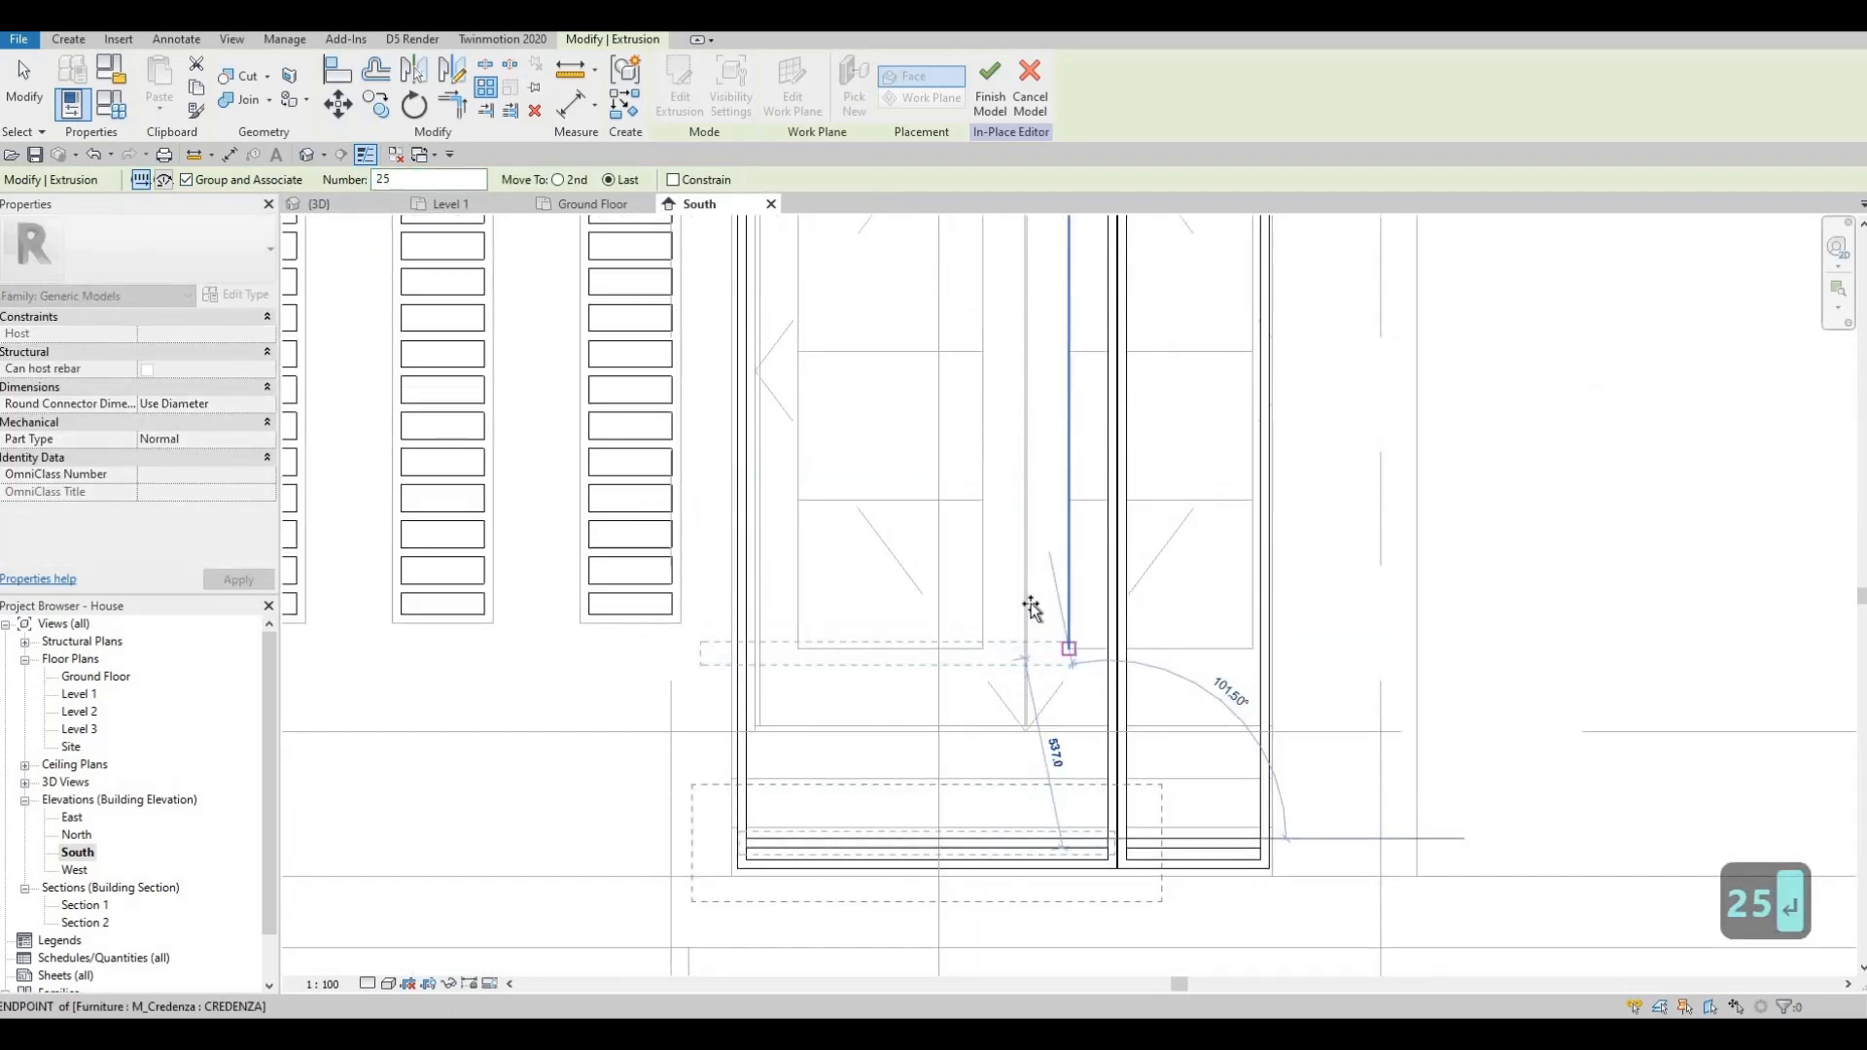
pyautogui.click(1060, 739)
pyautogui.scroll(2, 1040, 572)
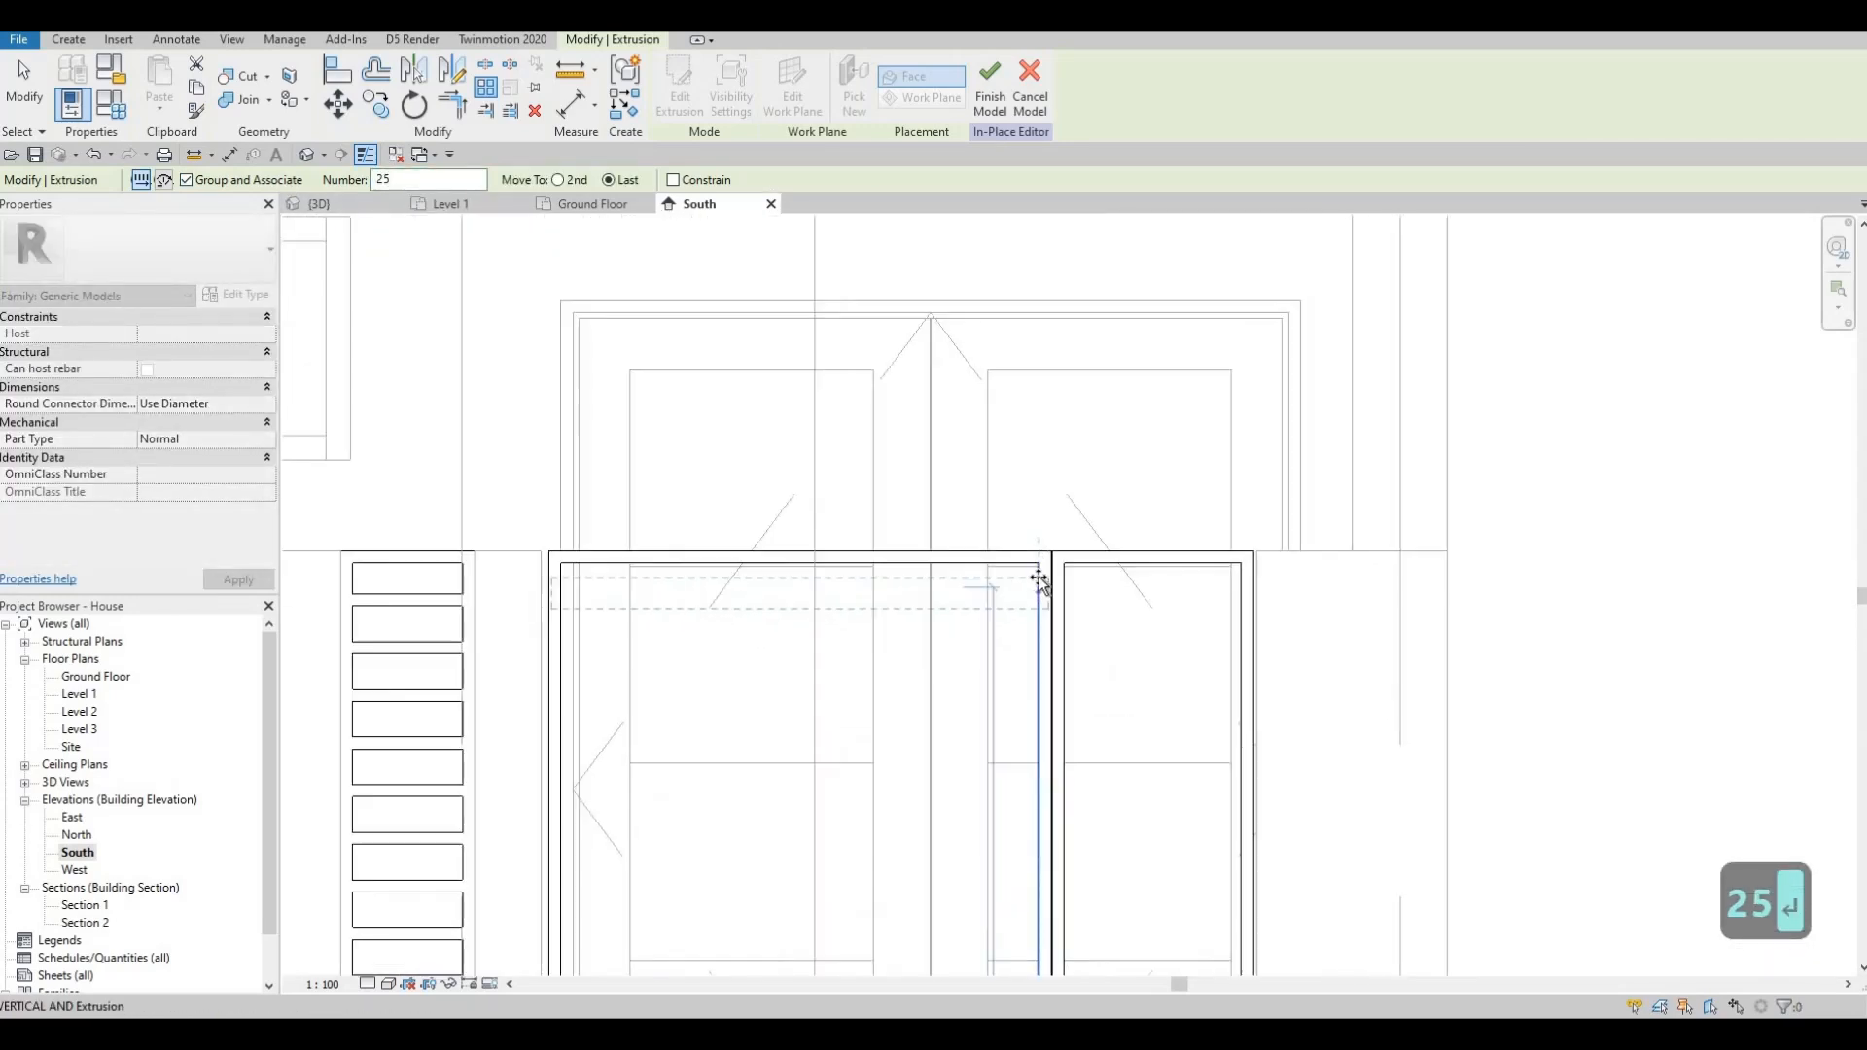
pyautogui.click(1132, 551)
pyautogui.scroll(-4, 1030, 544)
pyautogui.press('Escape')
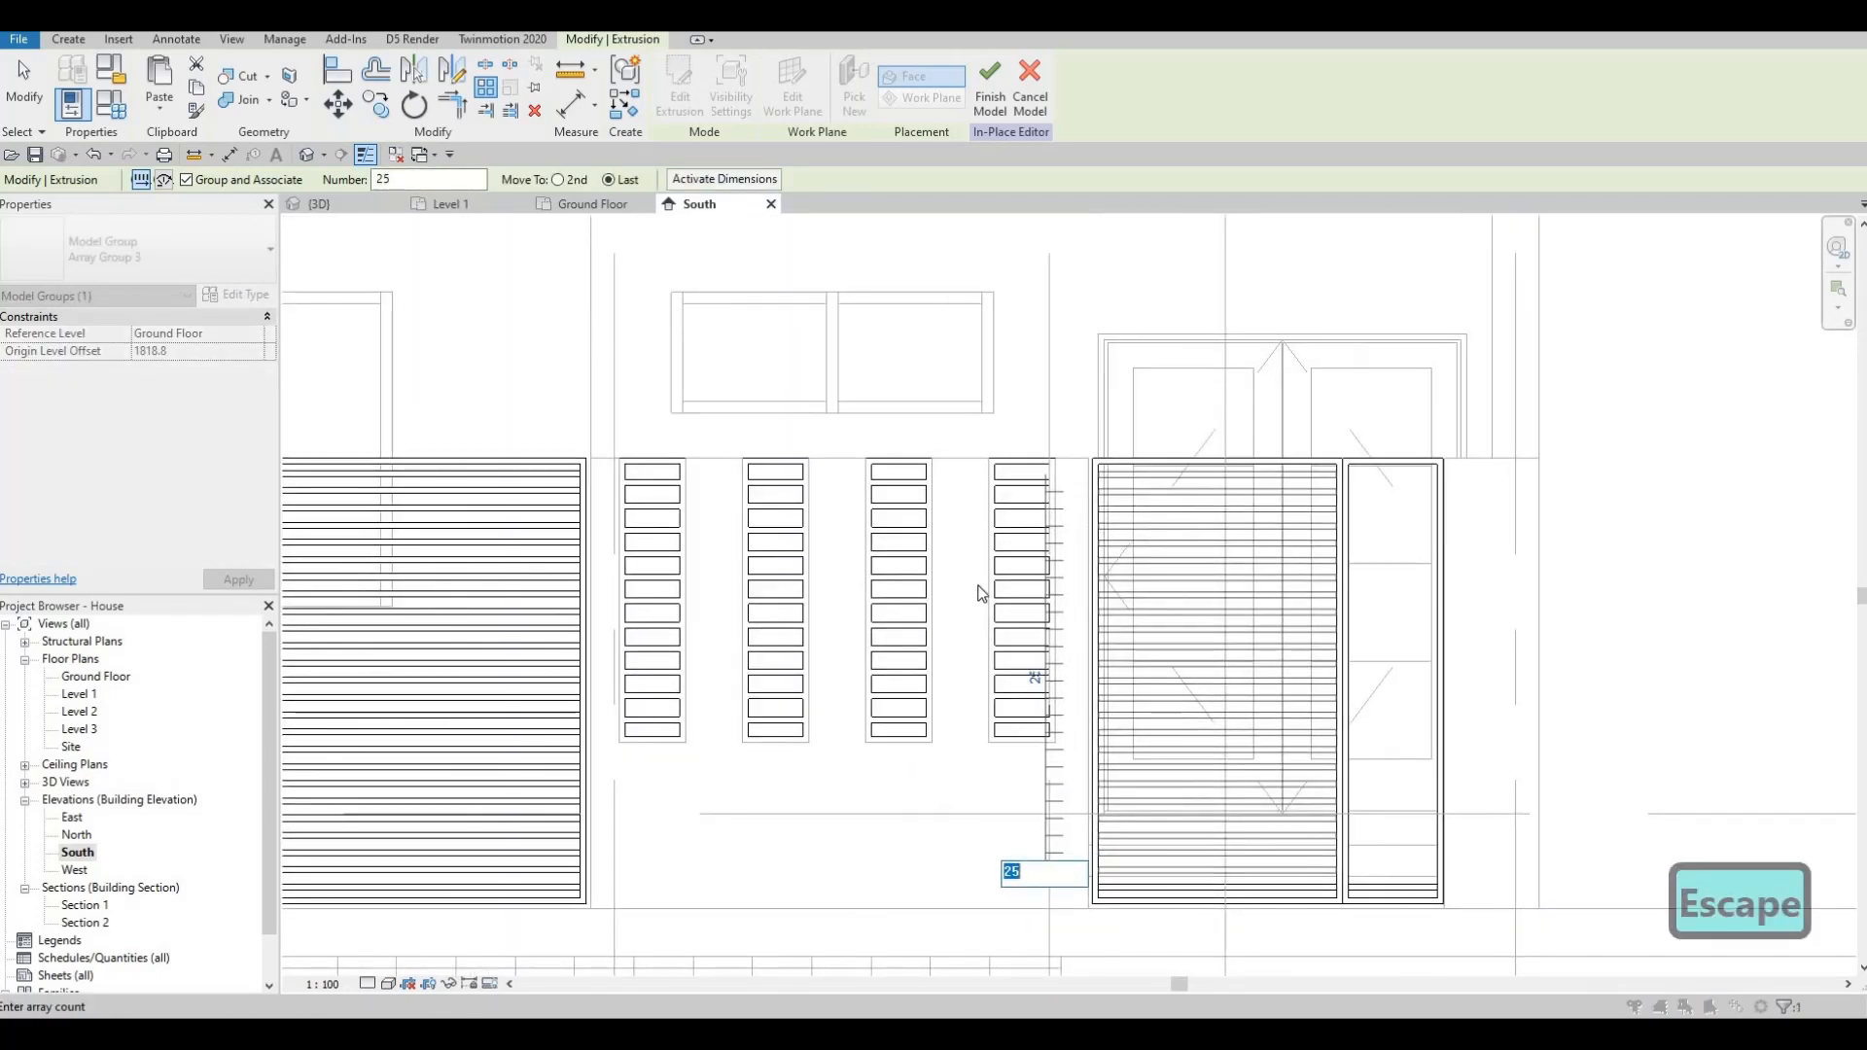
pyautogui.press('Escape')
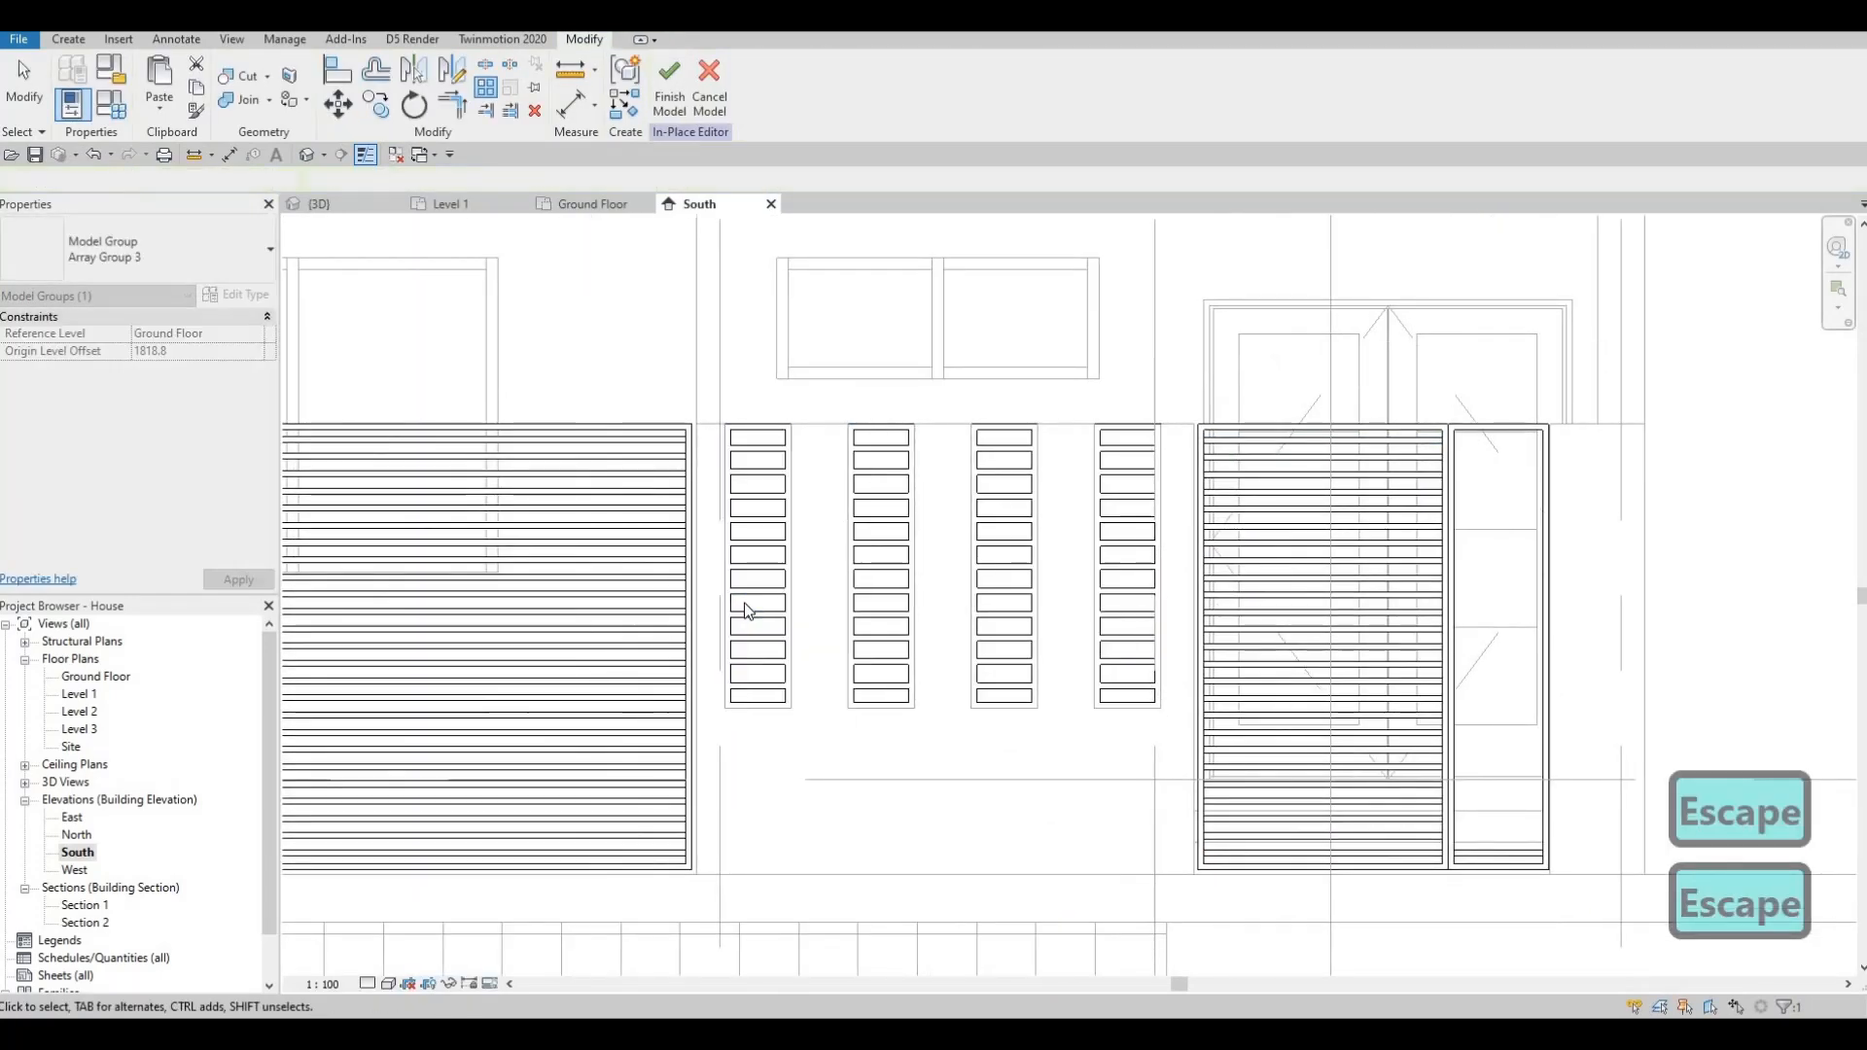
pyautogui.press('Escape')
# - Align the wide gate's top slat with the top slat of the neighbouring fence panel
pyautogui.press('a')
pyautogui.press('l')
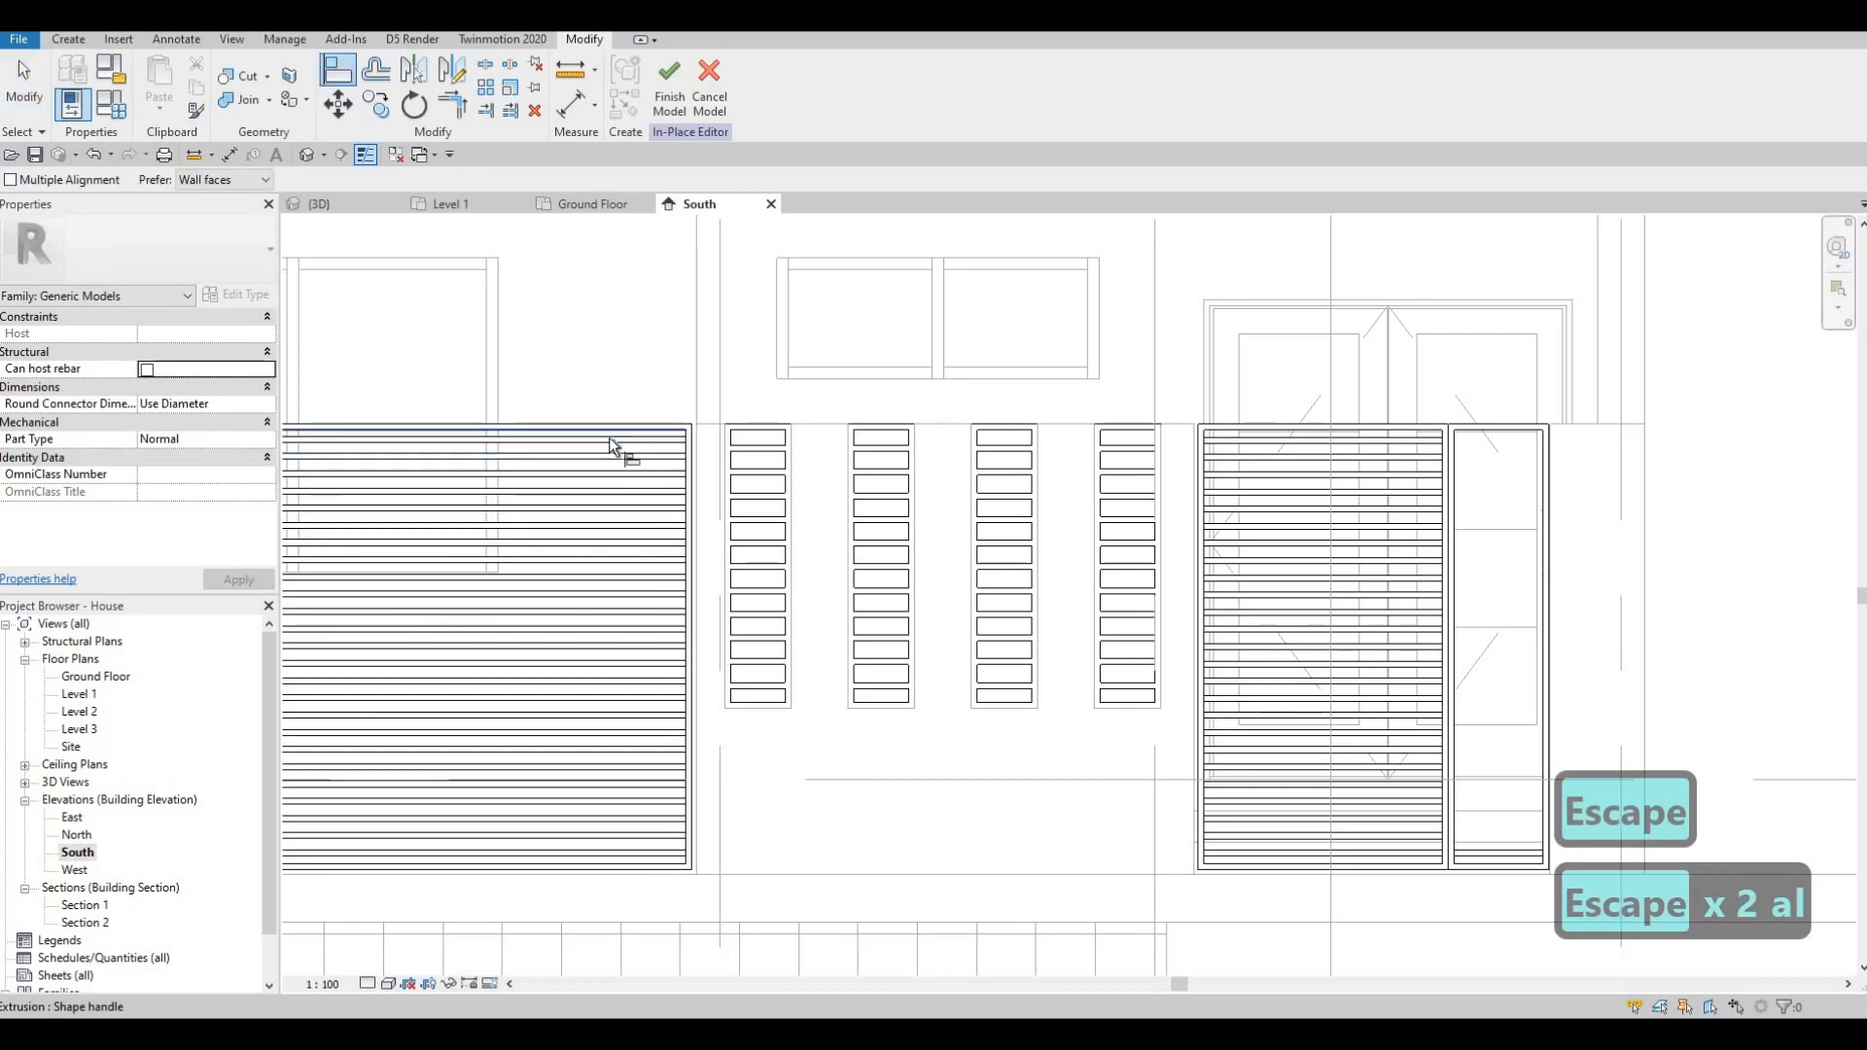
pyautogui.scroll(3, 1274, 449)
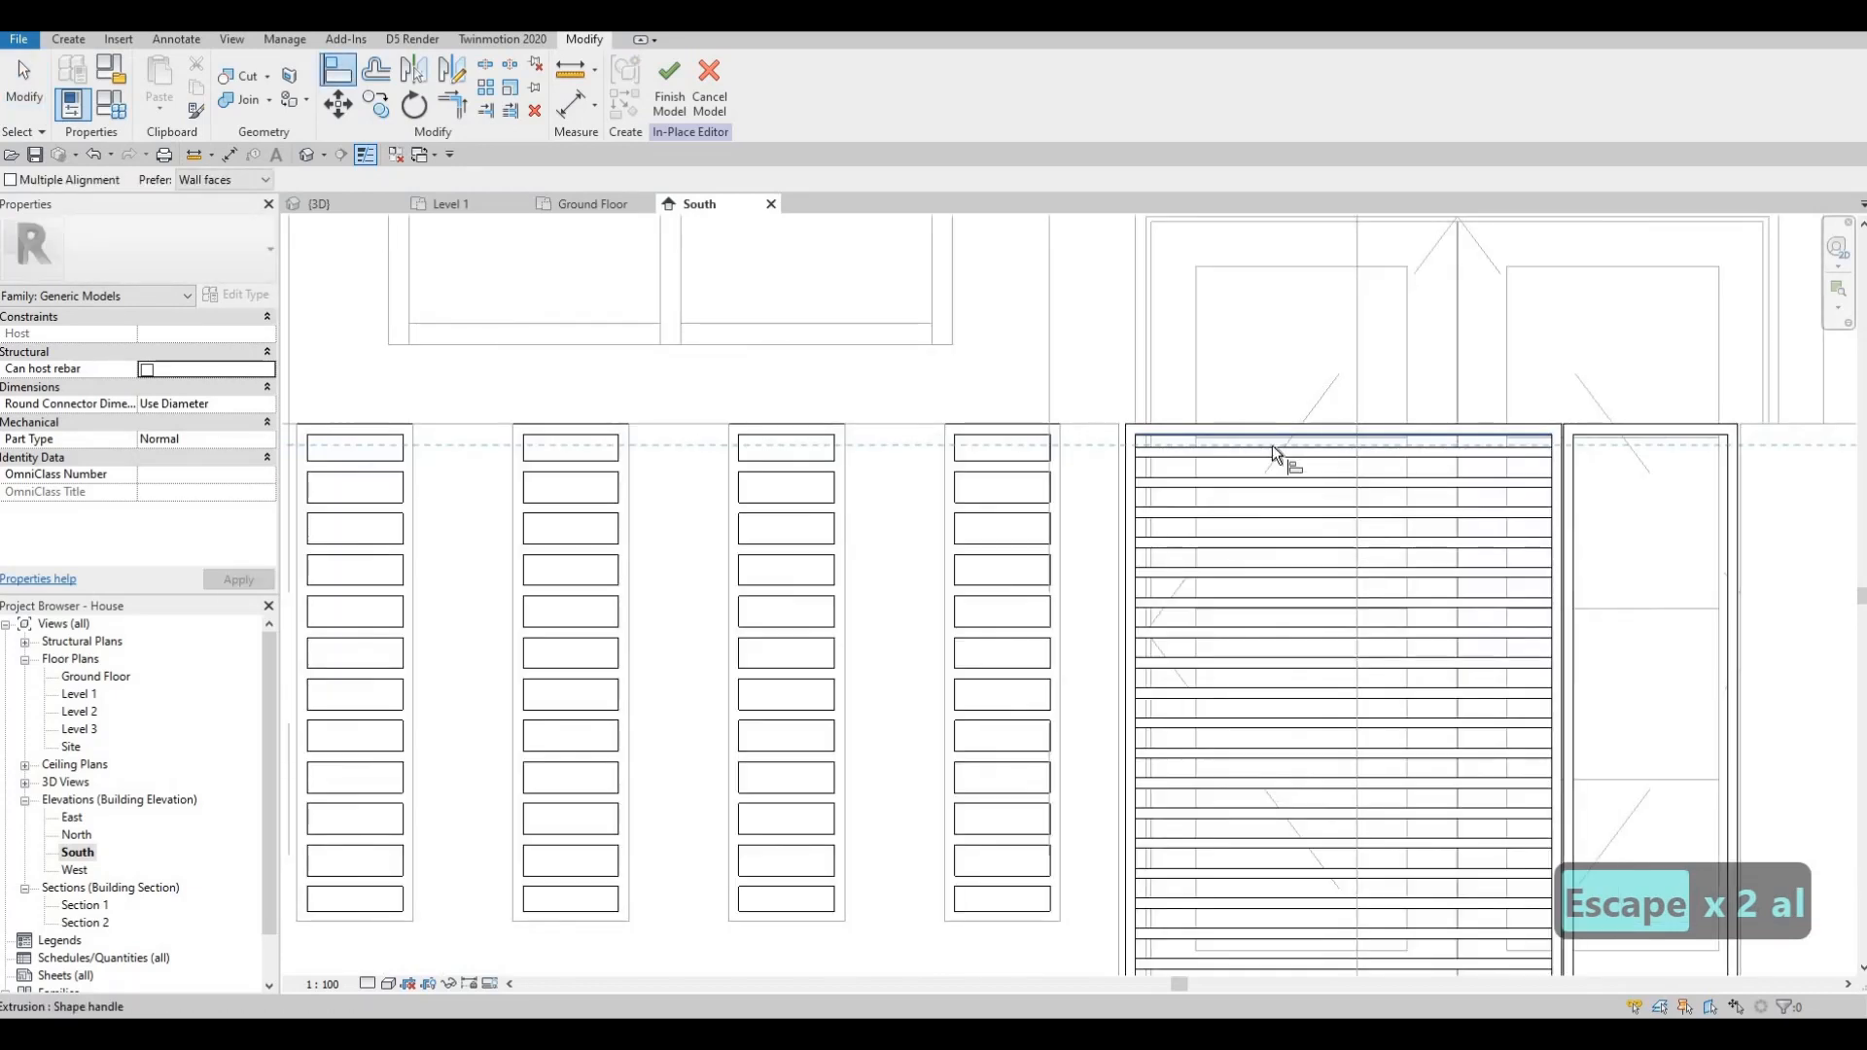
pyautogui.press('Escape')
pyautogui.scroll(-4, 1018, 588)
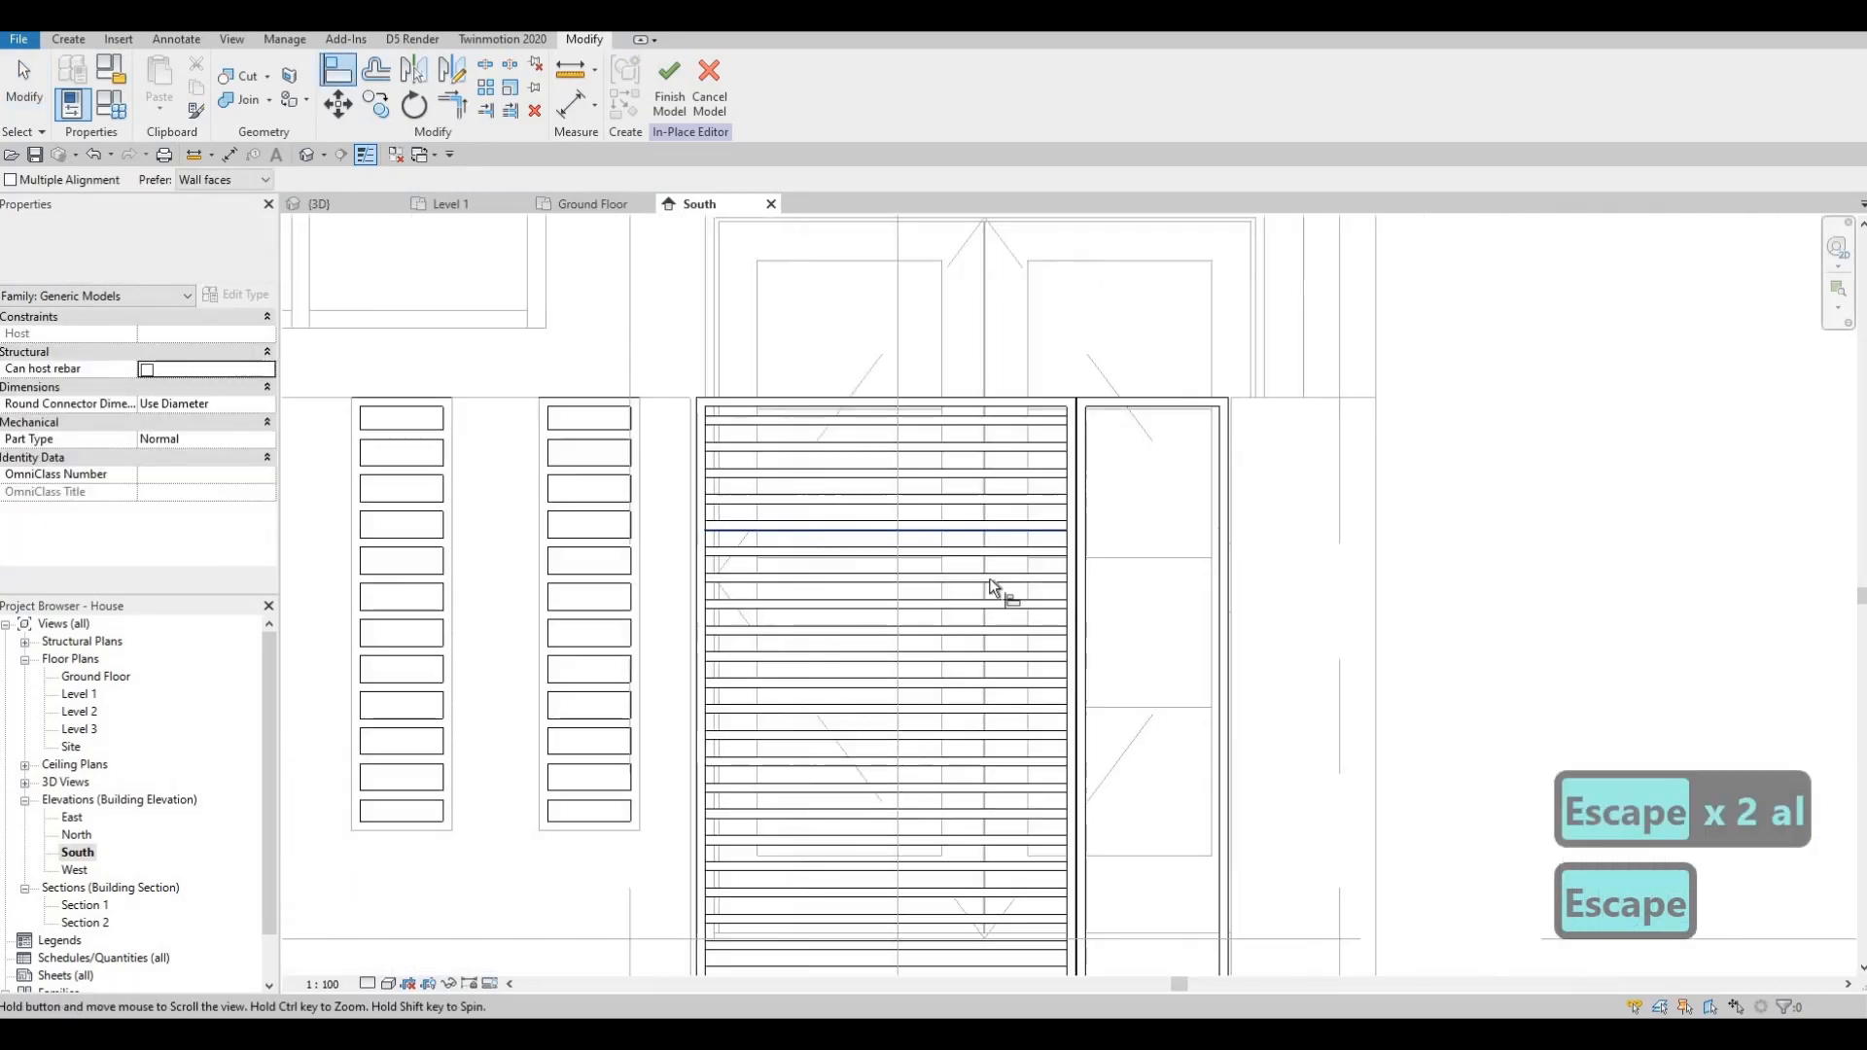
pyautogui.press('Escape')
pyautogui.press('Escape')
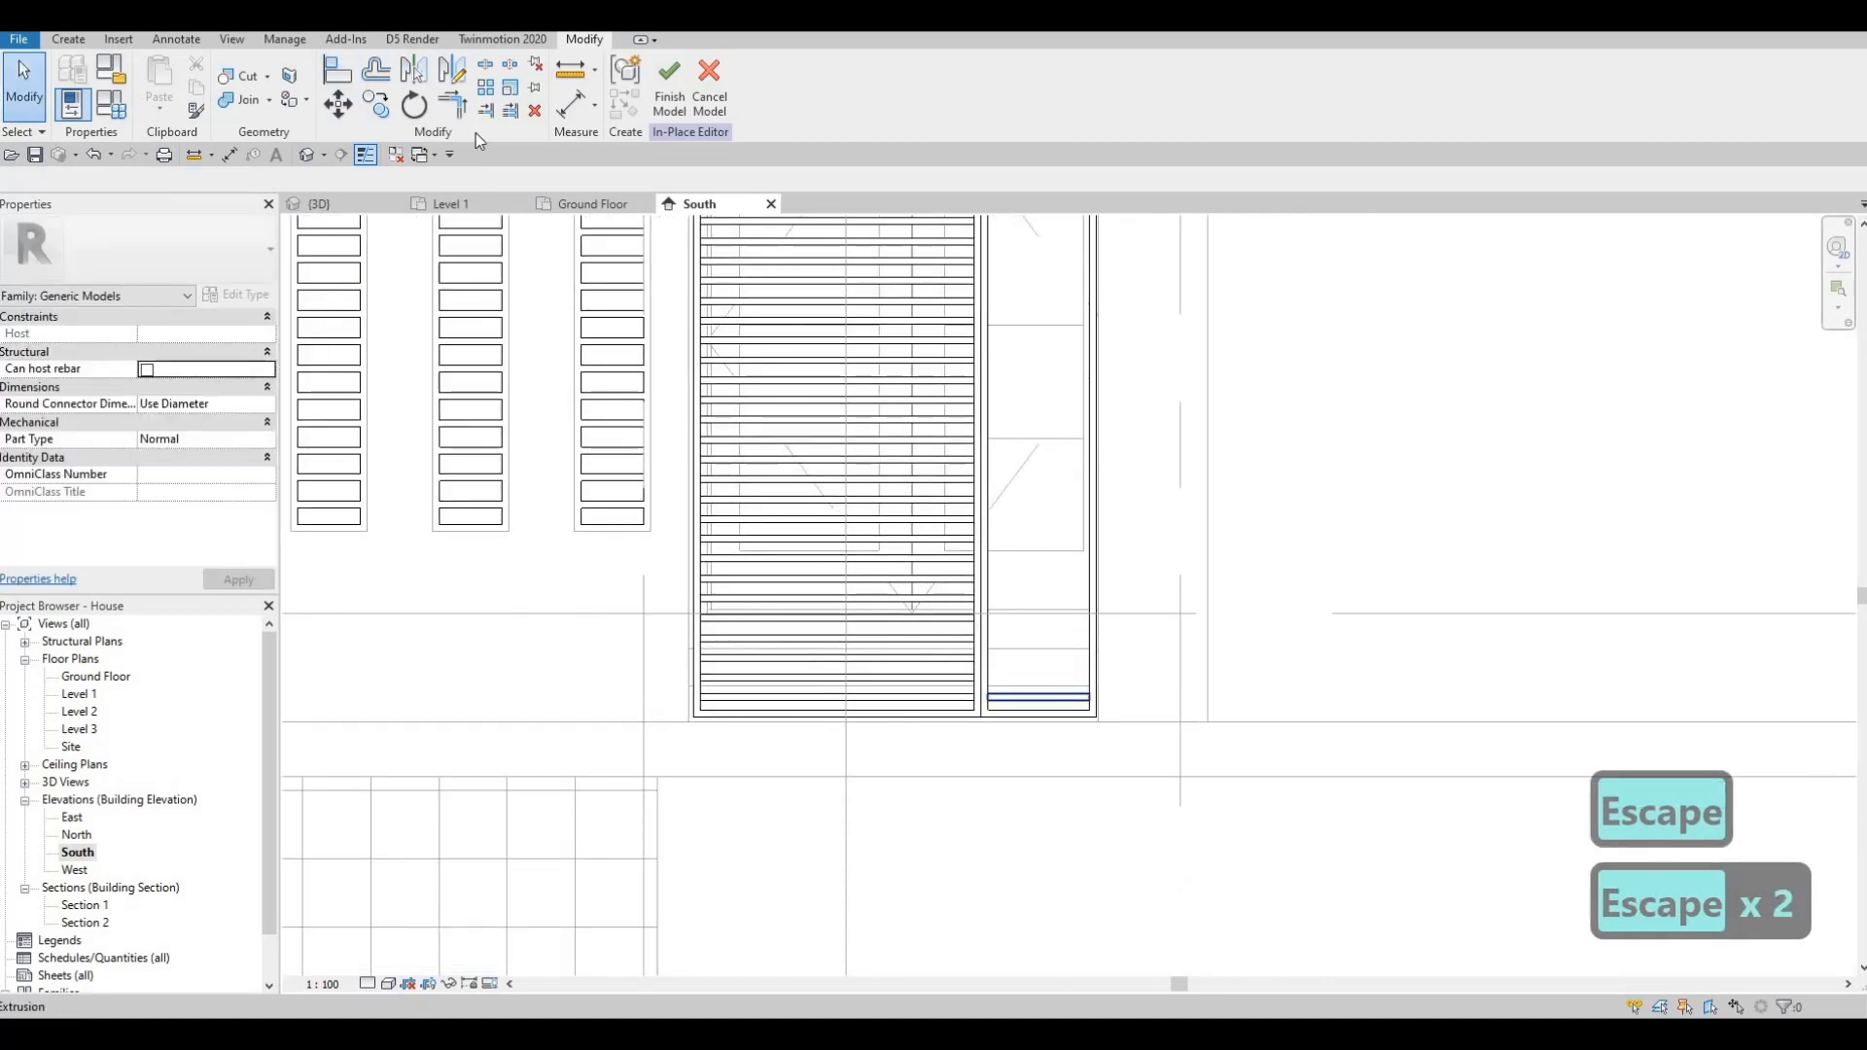
# - Try to array the narrow gate's bottom slat vertically as 25 grouped slats up to the frame's top
pyautogui.click(1011, 697)
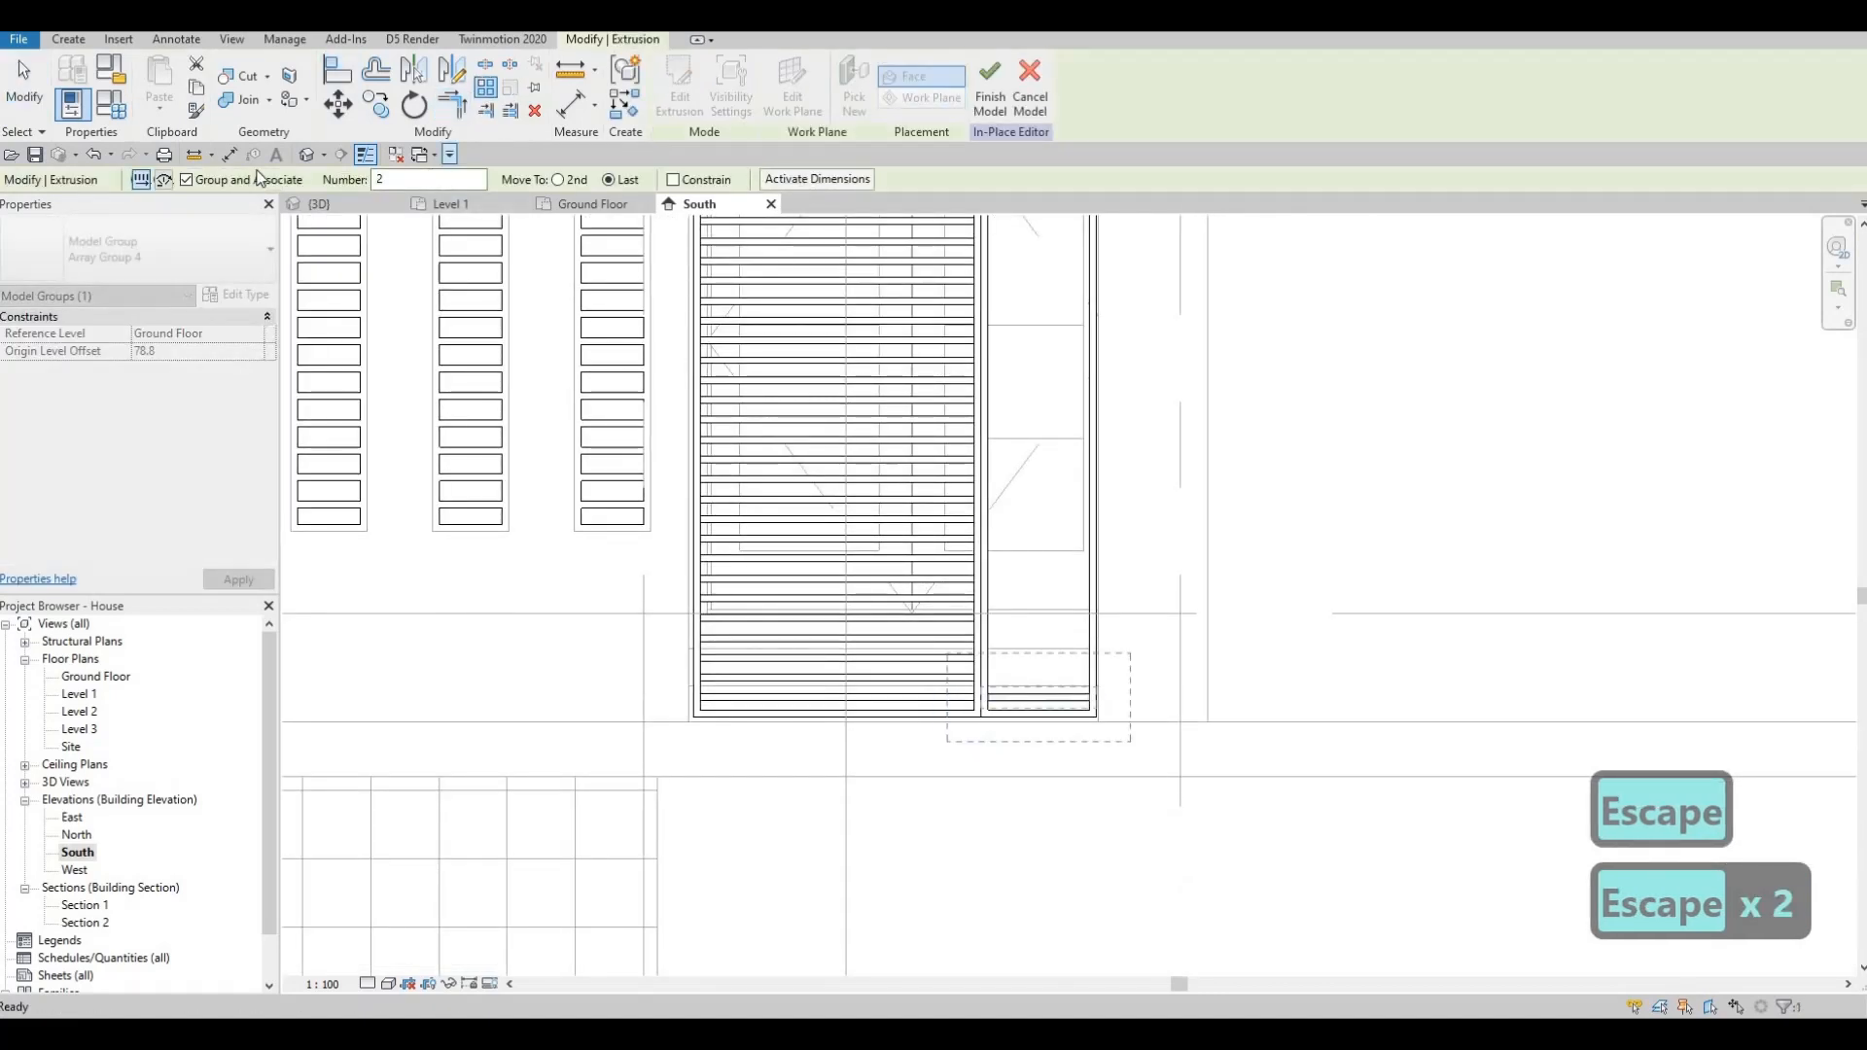
pyautogui.moveTo(444, 179); pyautogui.dragTo(284, 153)
pyautogui.write('25')
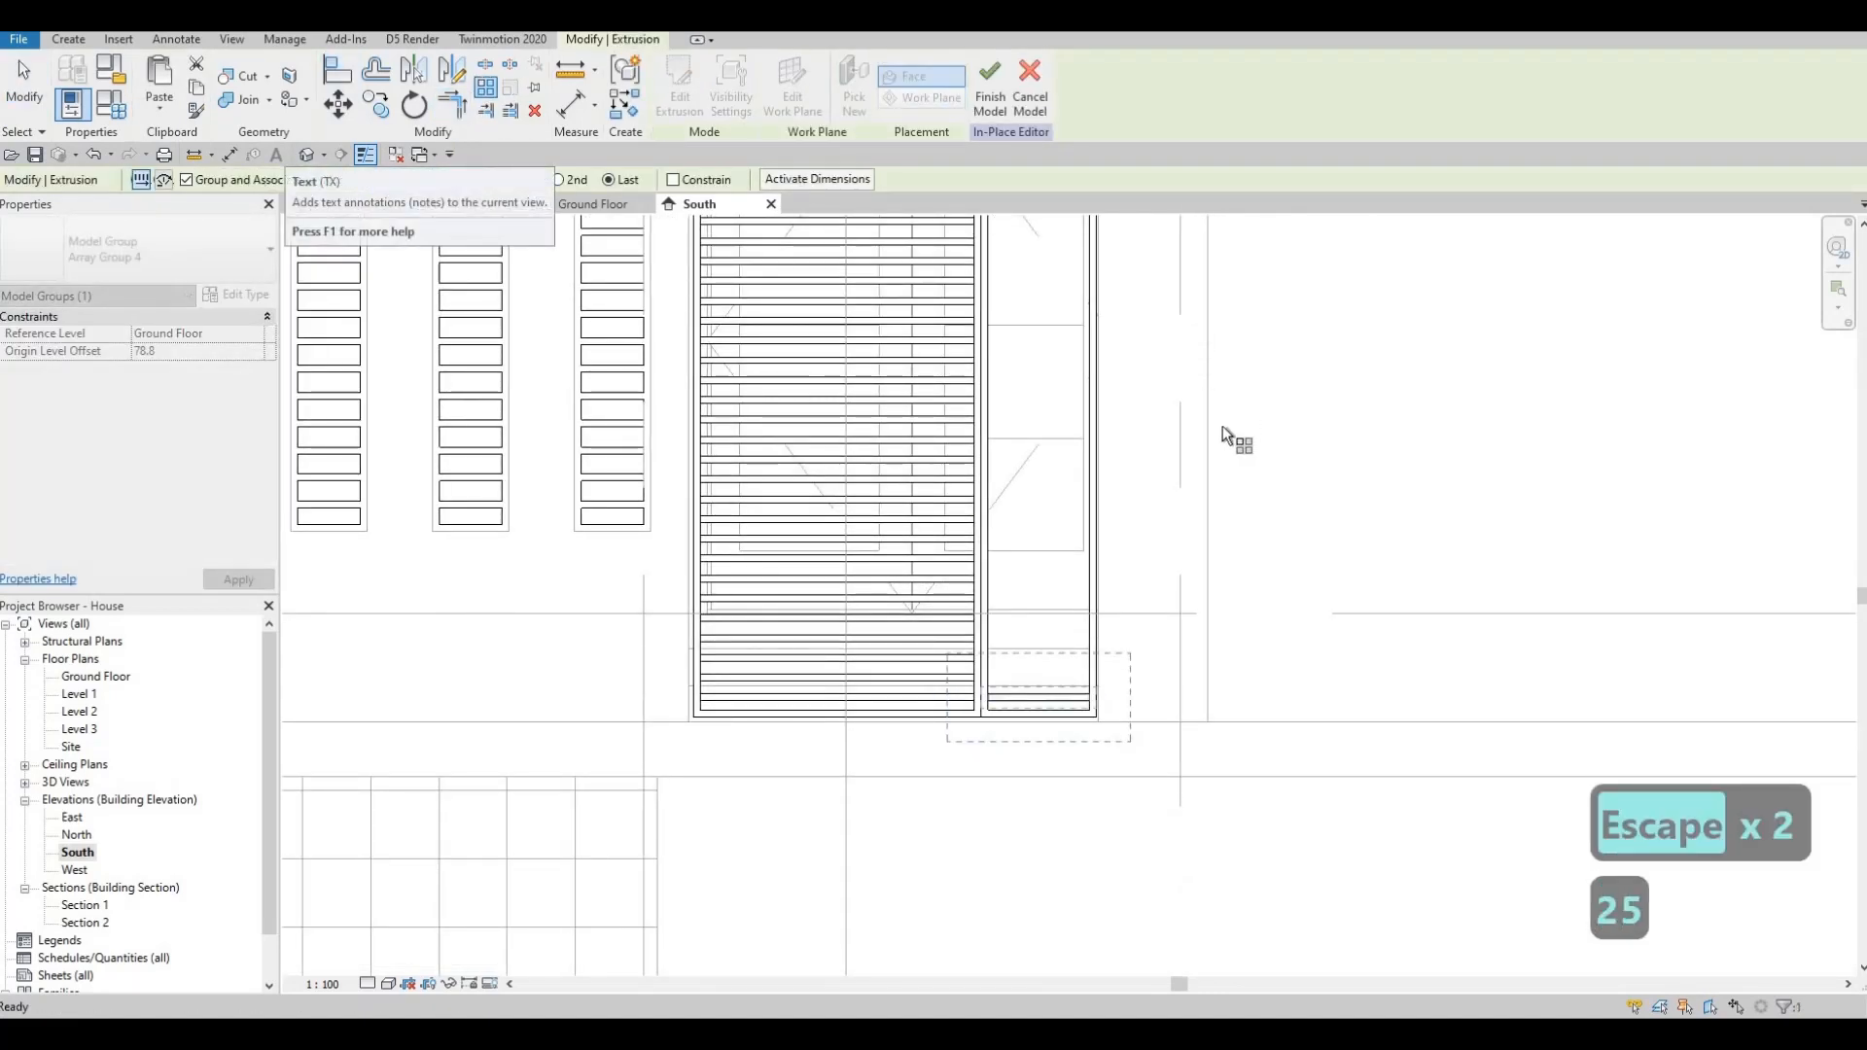
pyautogui.scroll(2, 1093, 706)
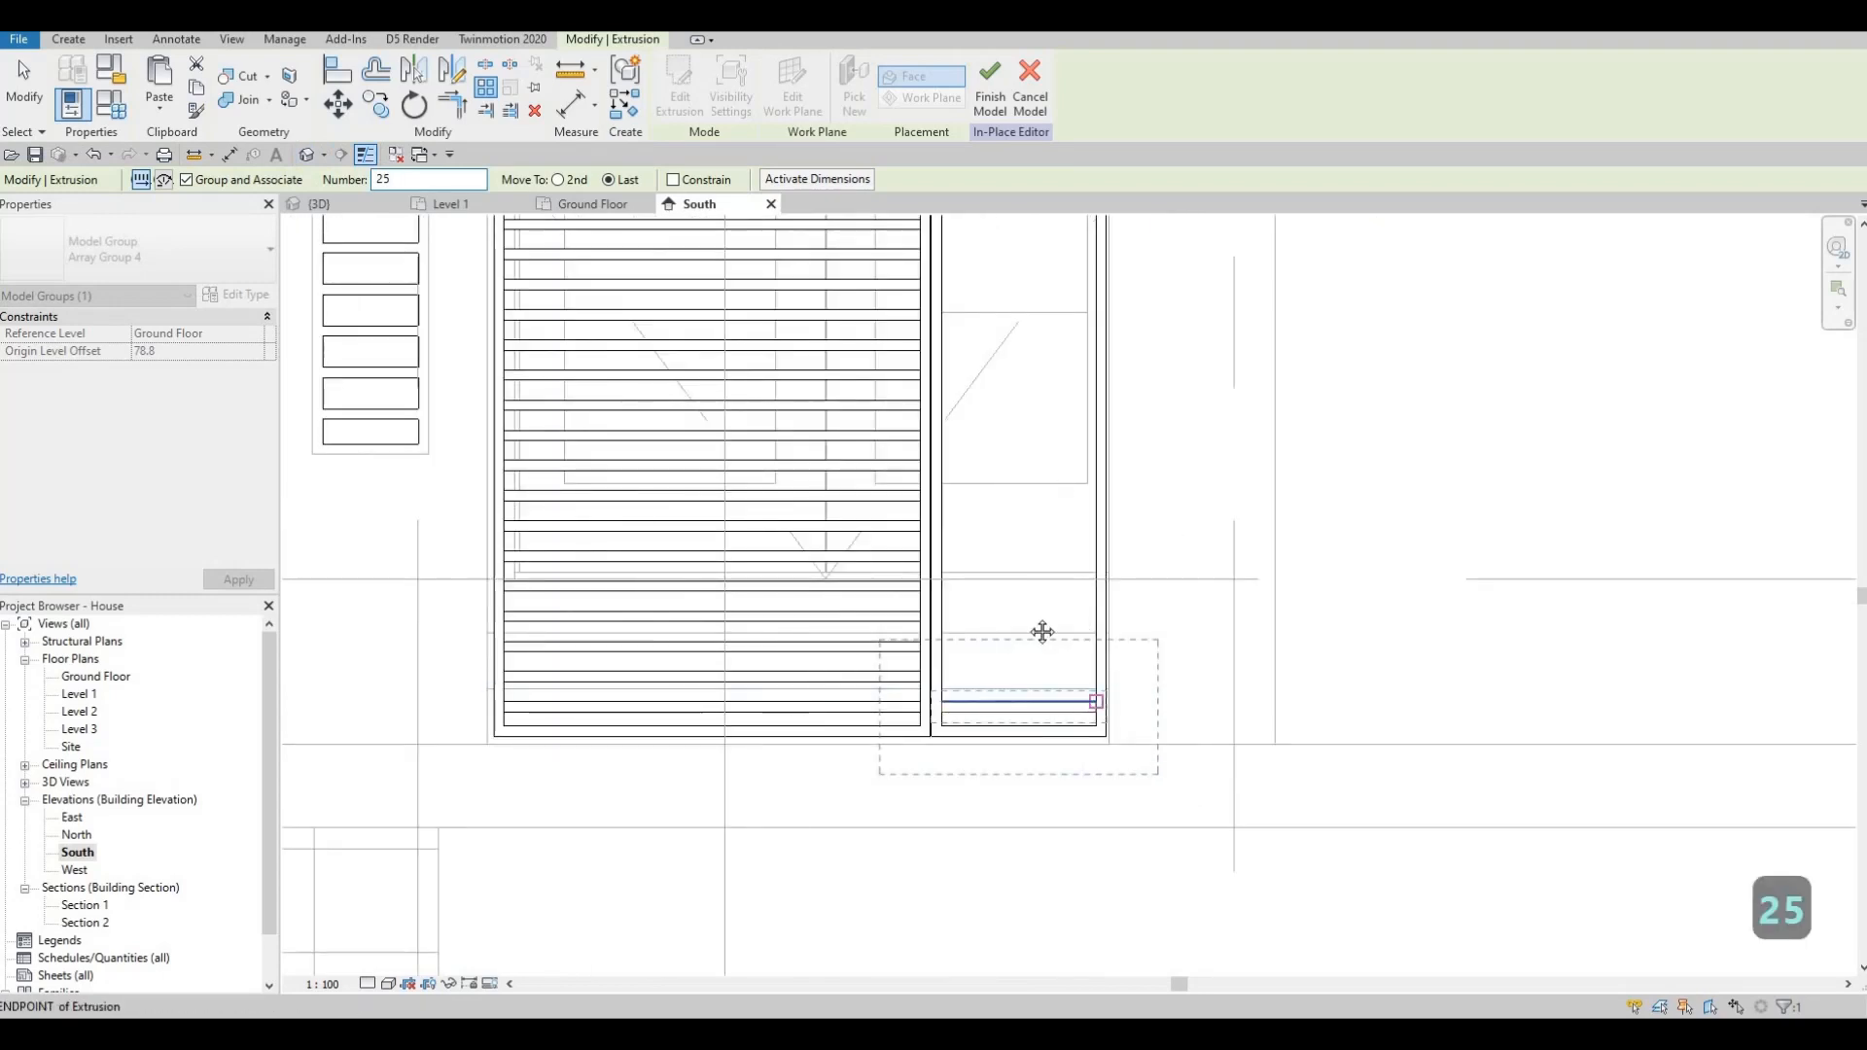
pyautogui.click(1096, 701)
pyautogui.moveTo(1082, 315); pyautogui.dragTo(1042, 632, button='middle')
pyautogui.scroll(1, 1053, 303)
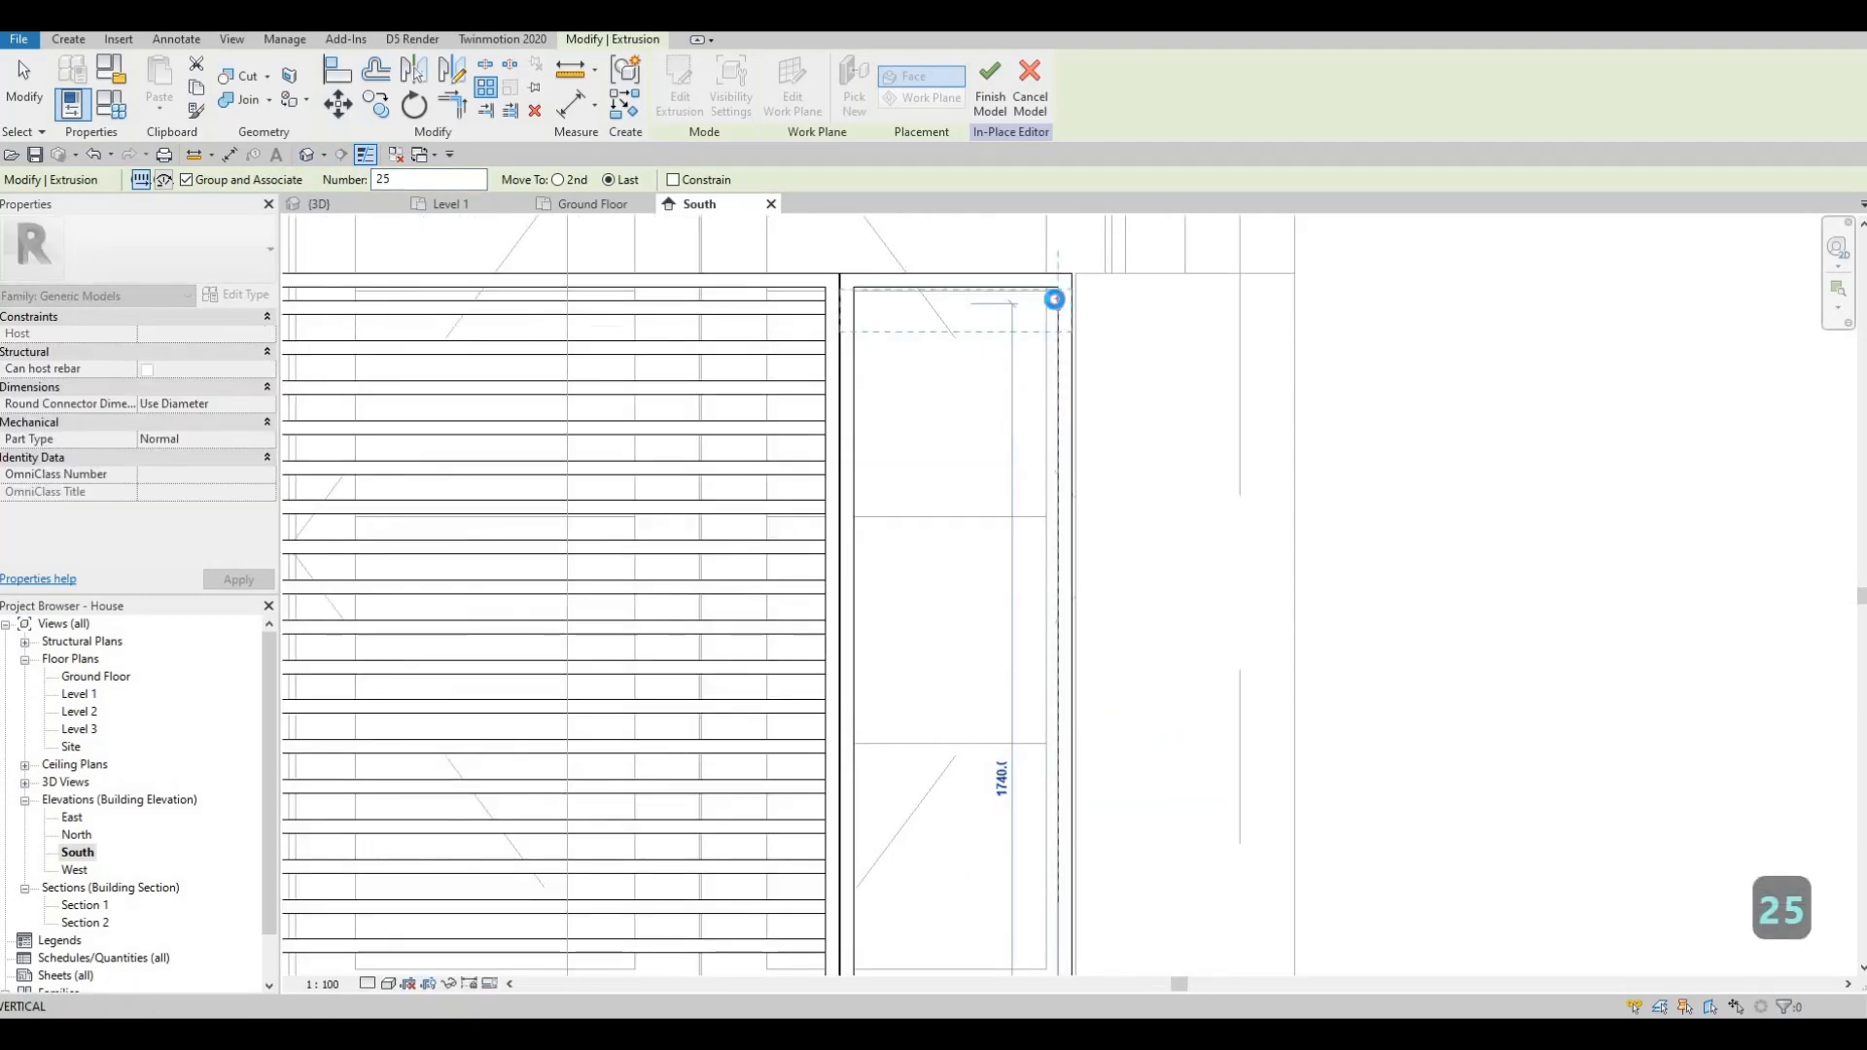
pyautogui.click(1048, 321)
pyautogui.press('Escape')
pyautogui.press('Escape')
pyautogui.scroll(-2, 1048, 321)
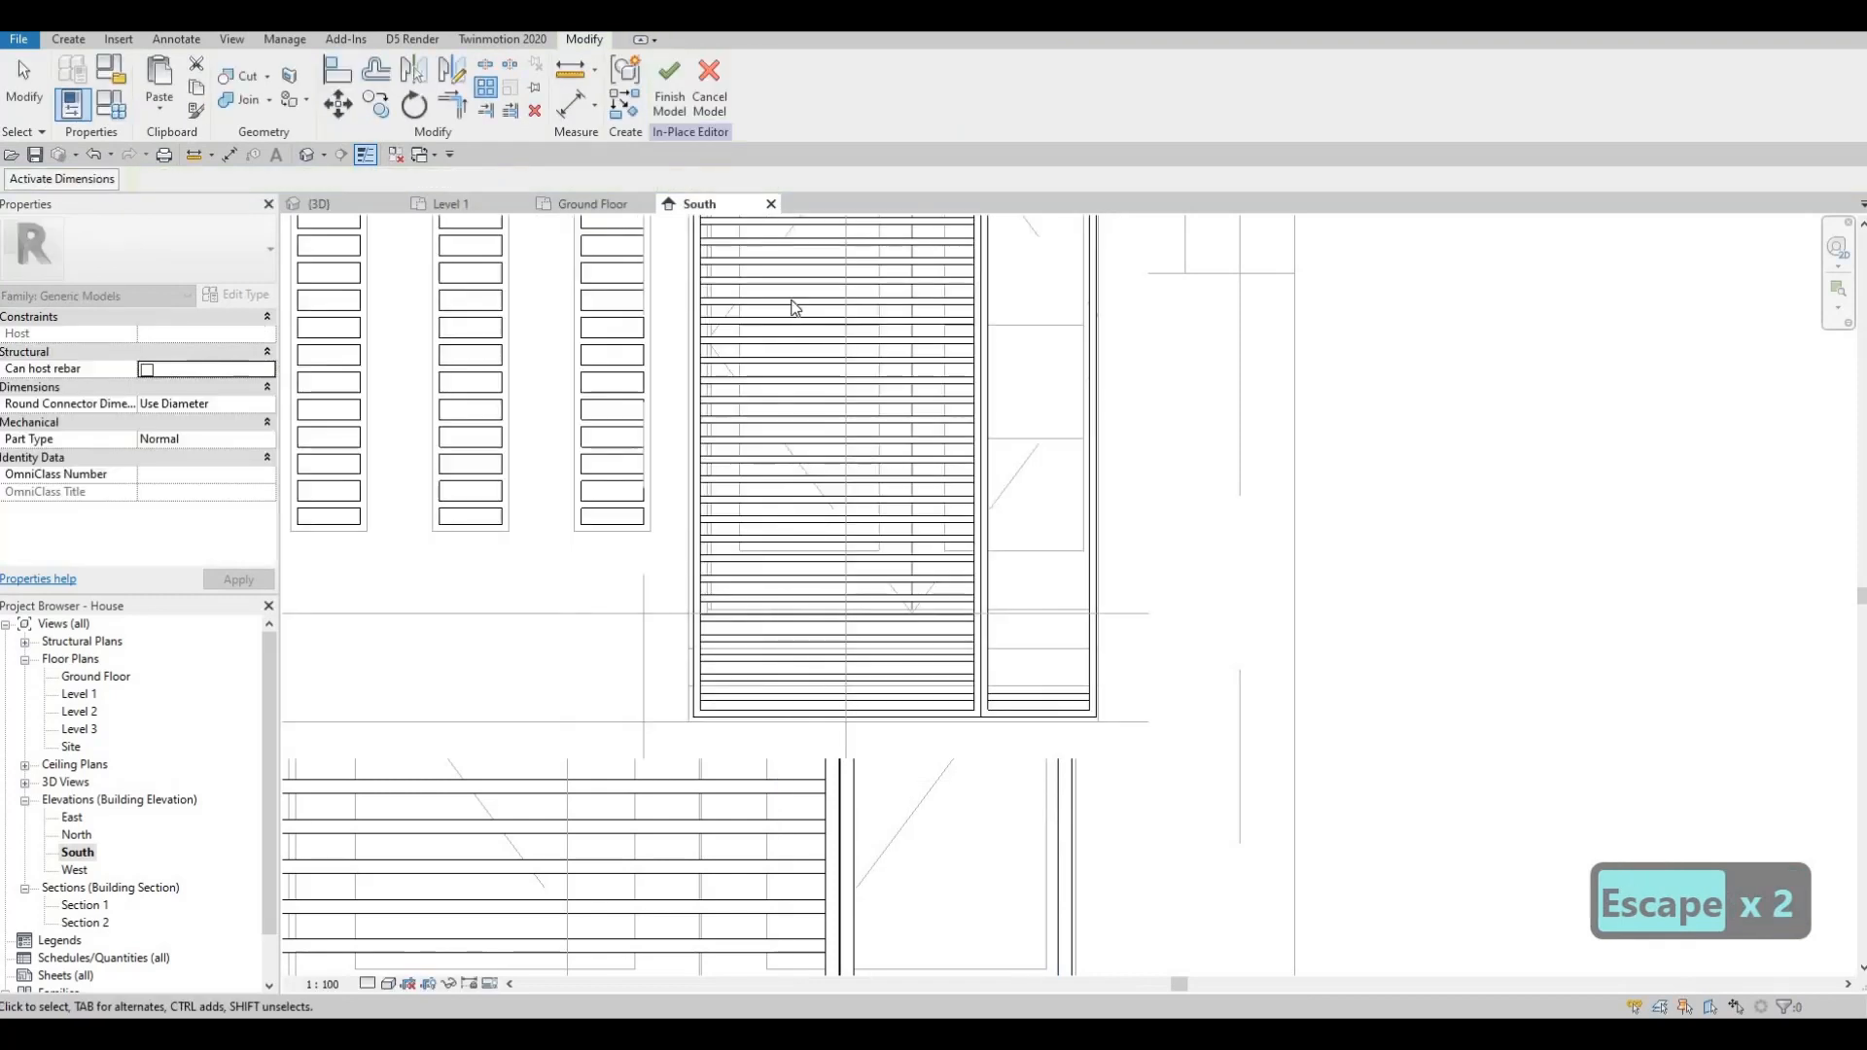
pyautogui.press('a')
pyautogui.moveTo(791, 301); pyautogui.dragTo(798, 486, button='middle')
pyautogui.press('l')
pyautogui.moveTo(977, 222); pyautogui.dragTo(859, 458, button='middle')
pyautogui.scroll(2, 844, 448)
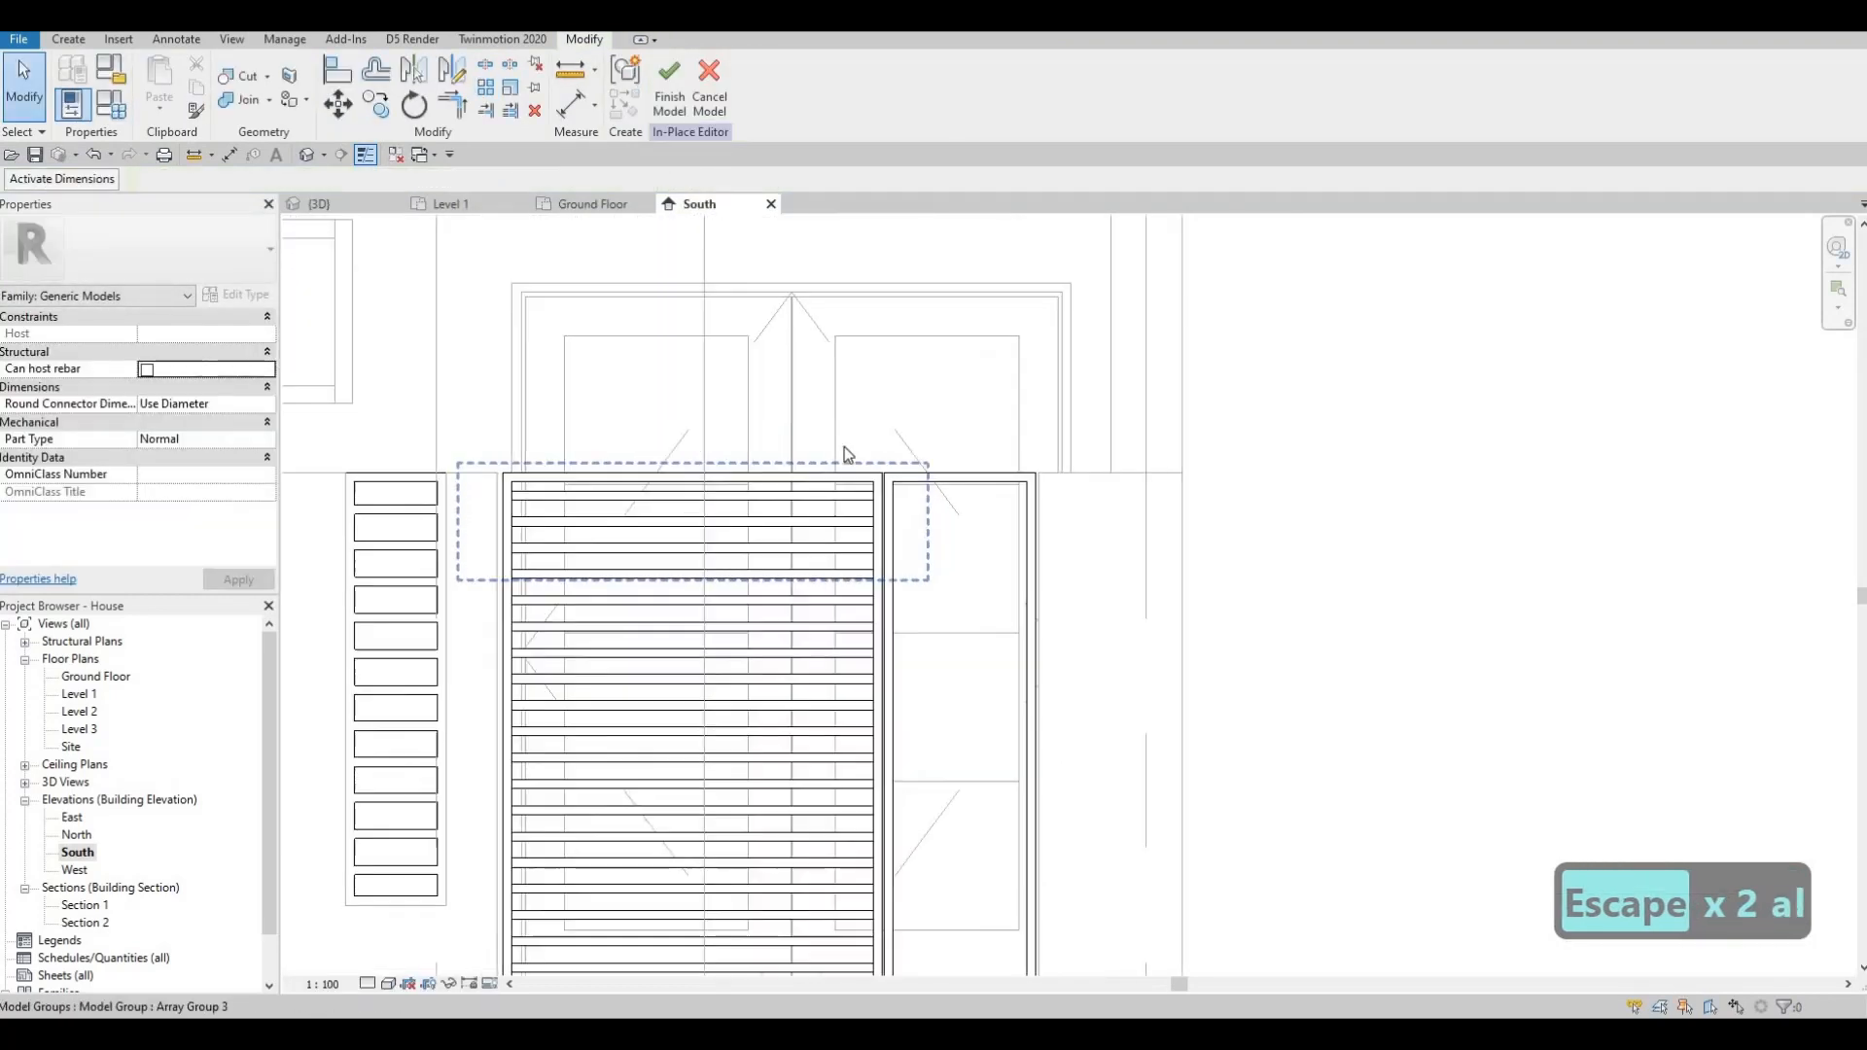
pyautogui.scroll(-3, 844, 427)
pyautogui.scroll(-2, 837, 438)
pyautogui.press('Escape')
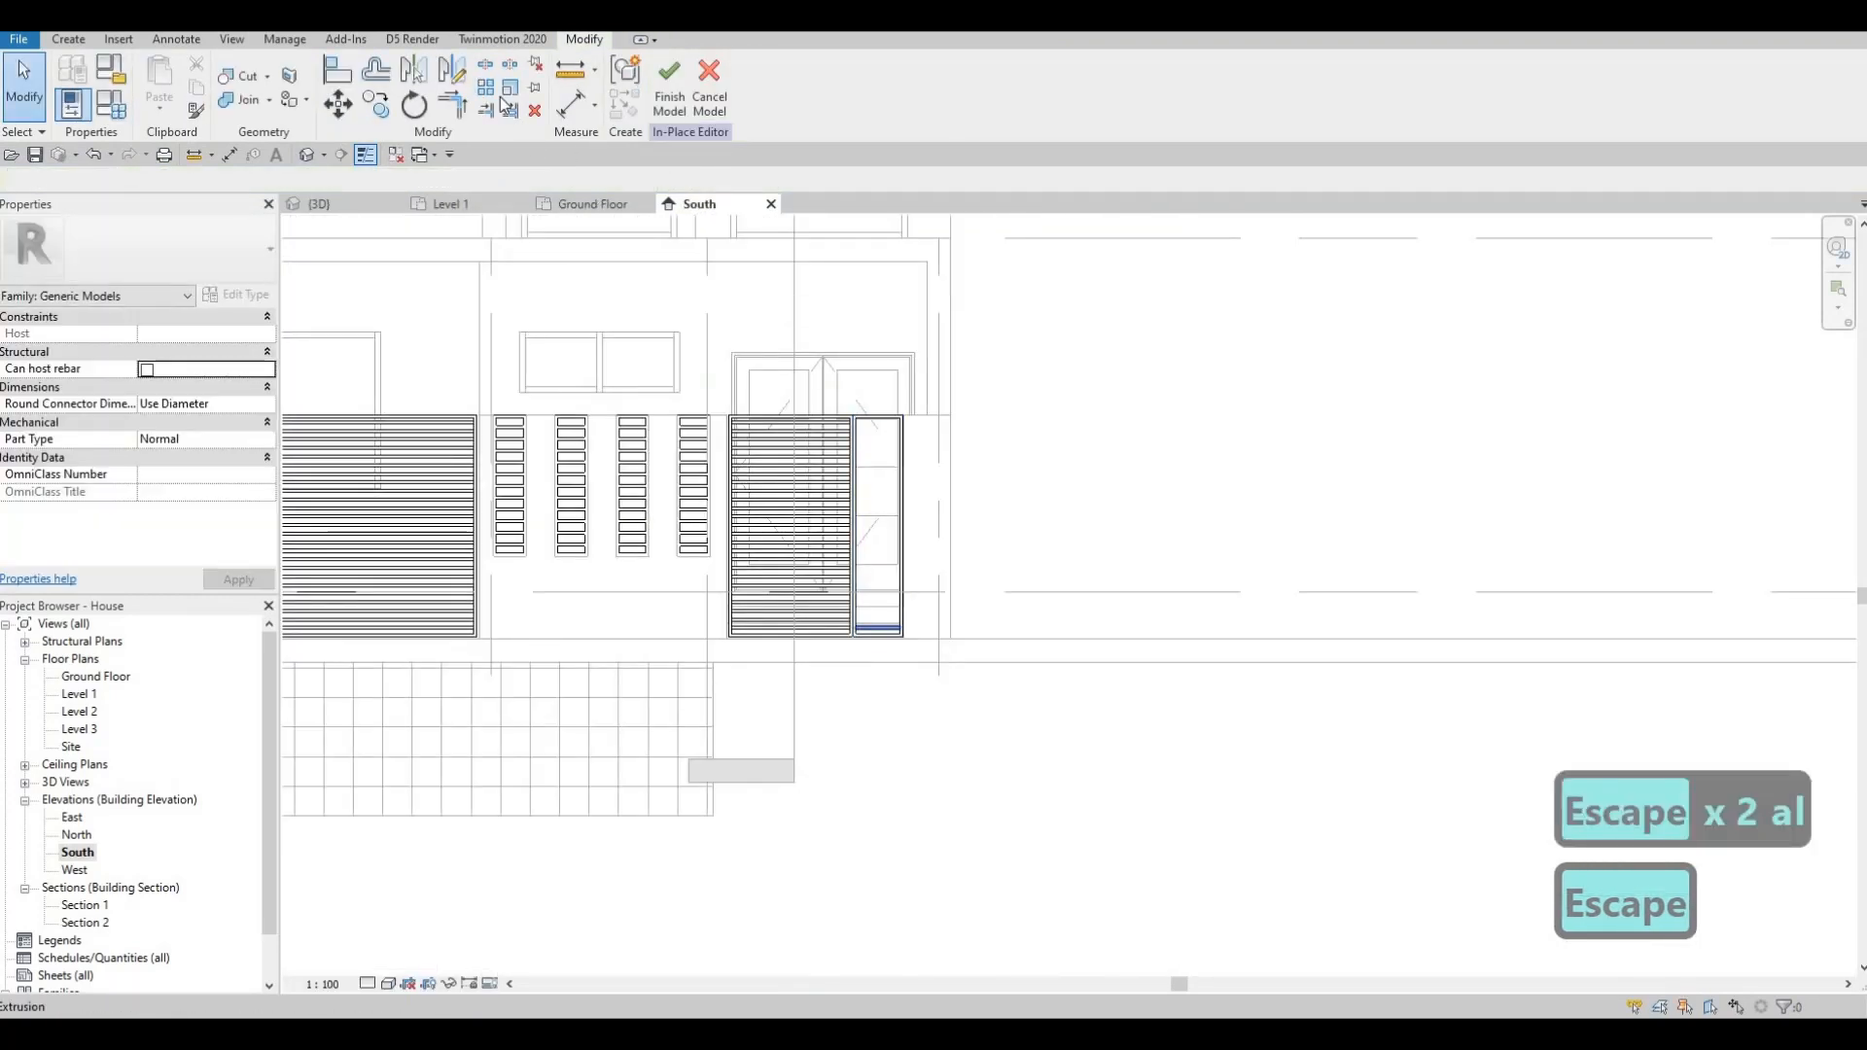
# - Array the narrow gate's bottom slat vertically as 25 grouped slats, with the last one near the frame's top
pyautogui.click(878, 629)
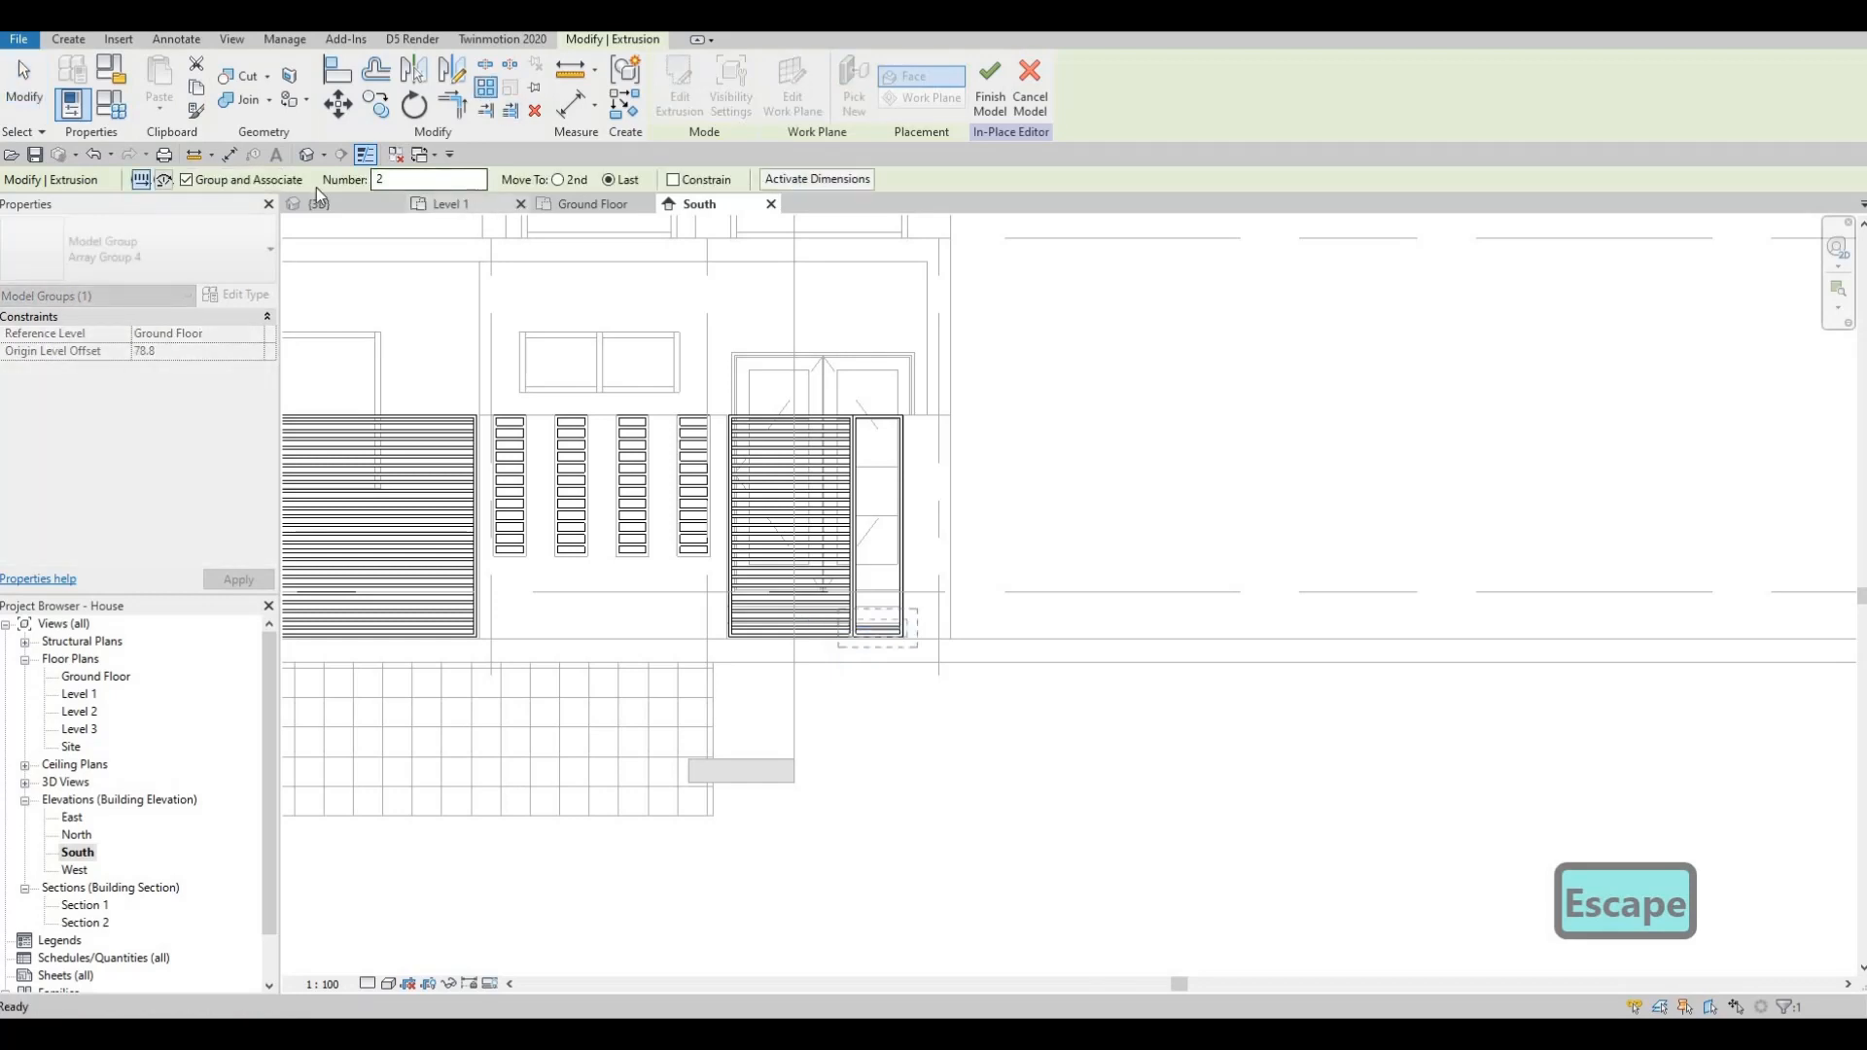
pyautogui.write('2')
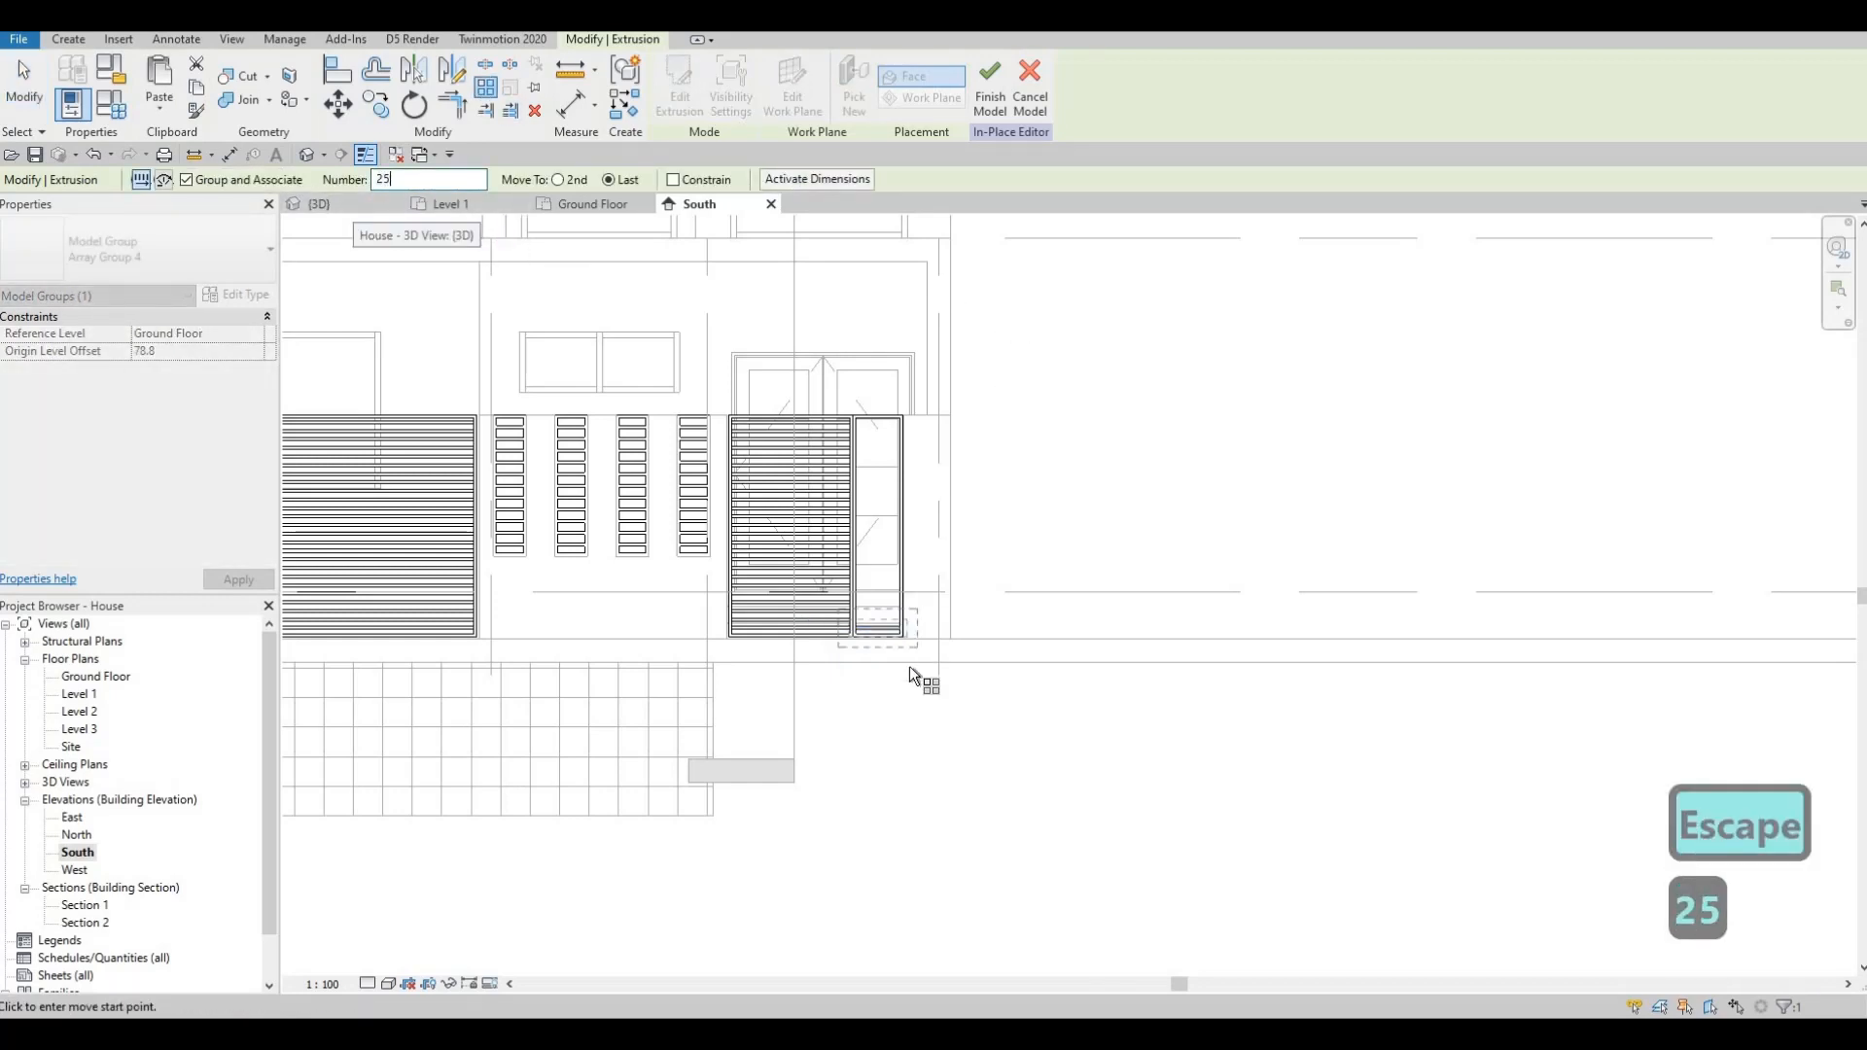
pyautogui.scroll(4, 906, 628)
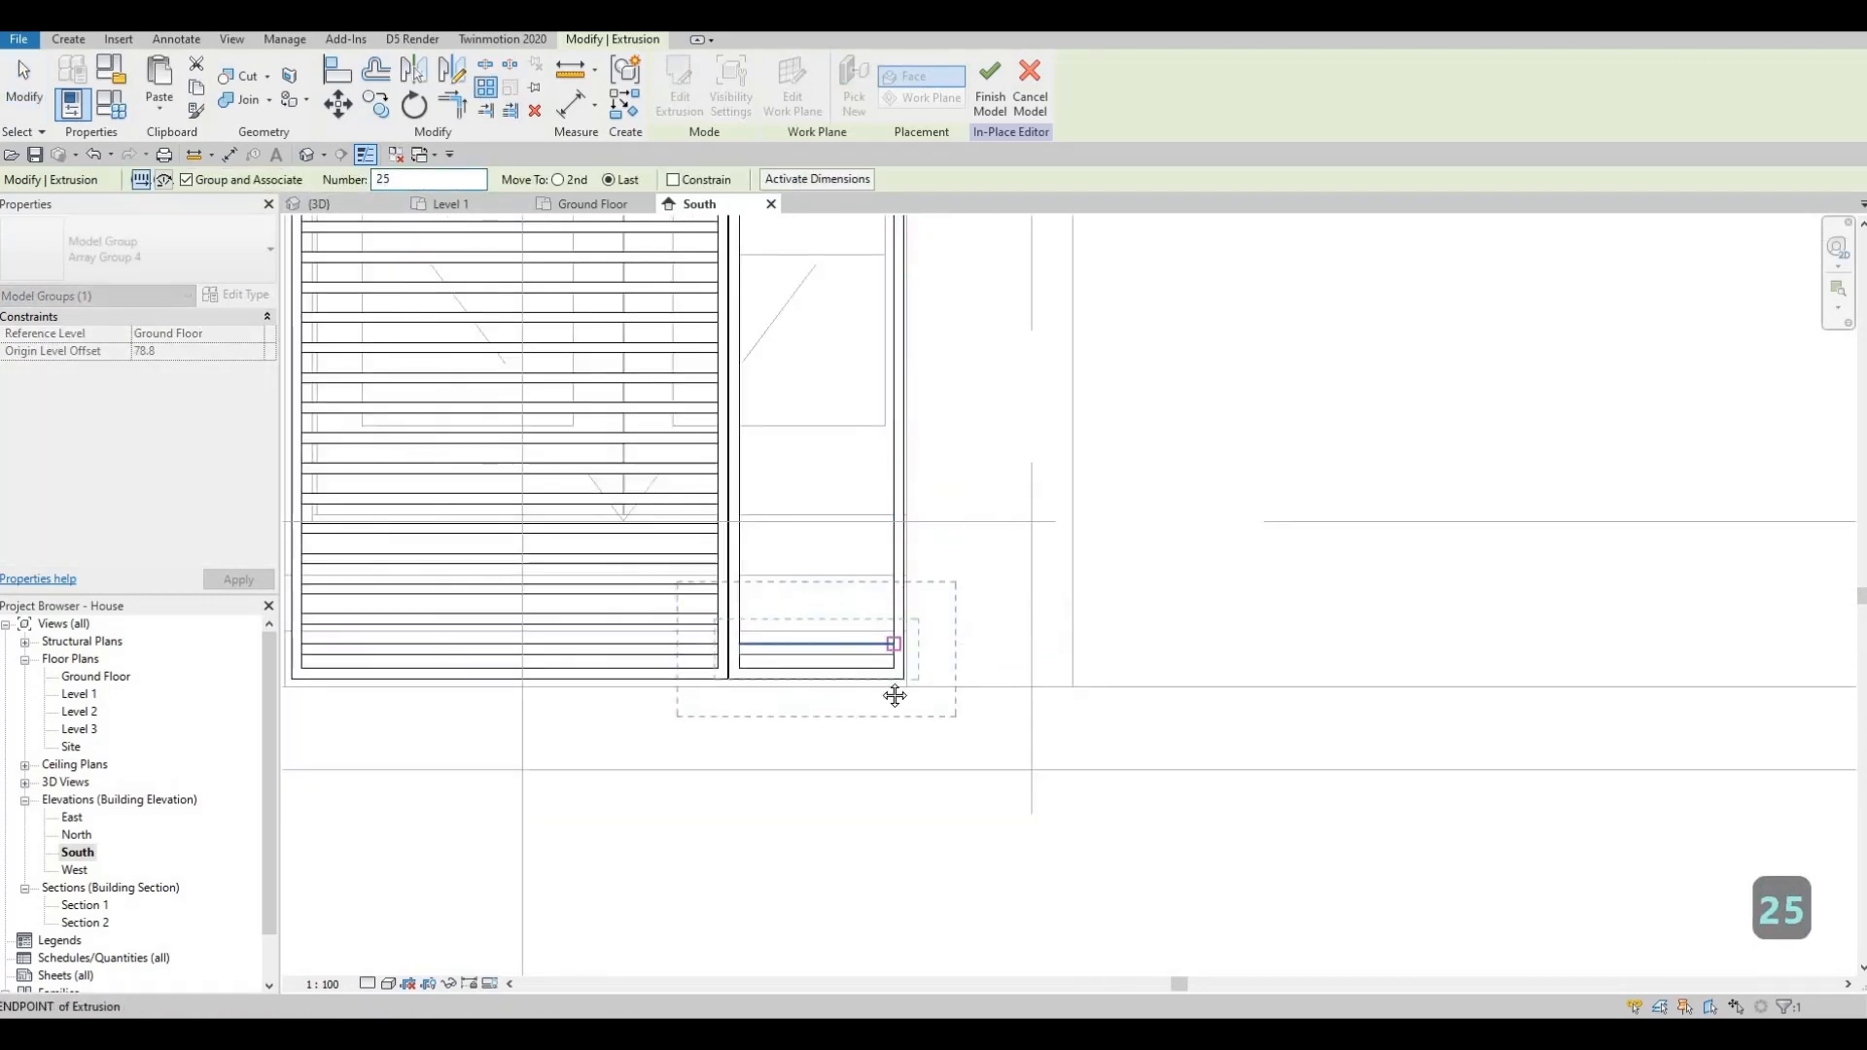
pyautogui.click(893, 646)
pyautogui.moveTo(900, 280); pyautogui.dragTo(867, 524, button='middle')
pyautogui.moveTo(867, 232); pyautogui.dragTo(867, 535, button='middle')
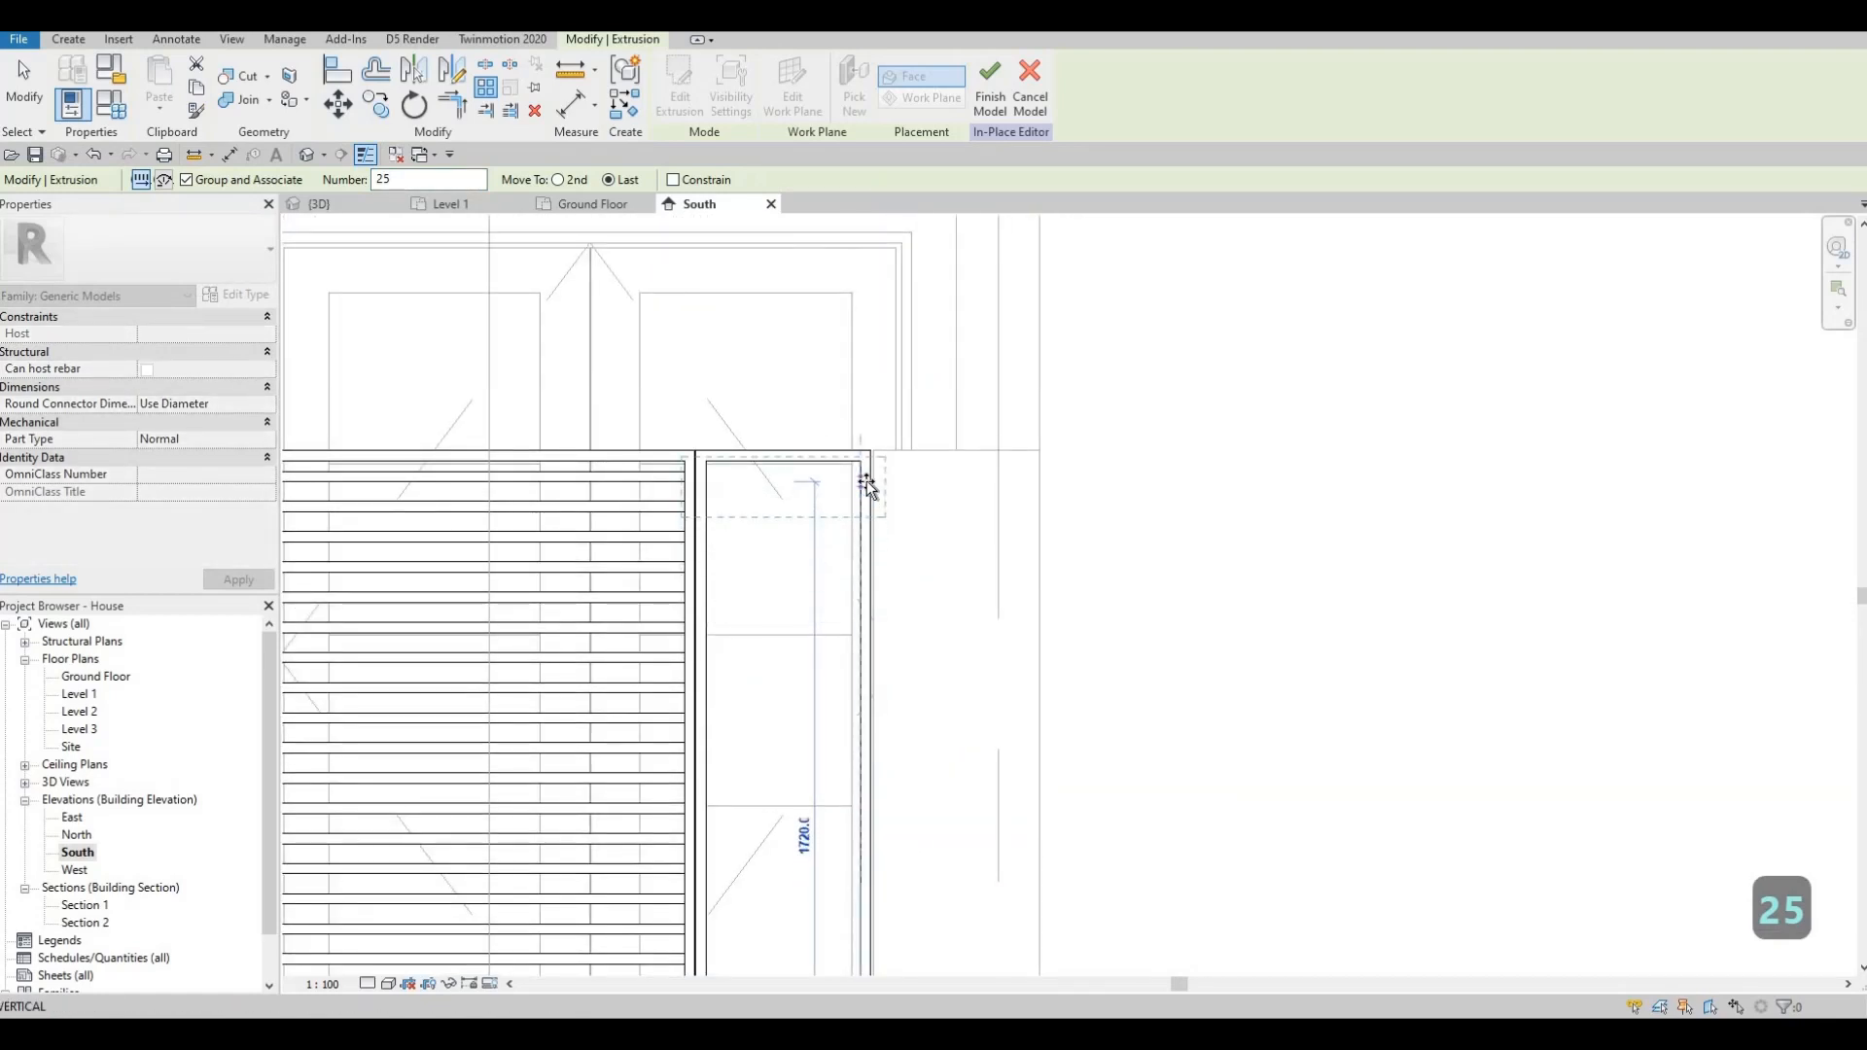
pyautogui.click(866, 483)
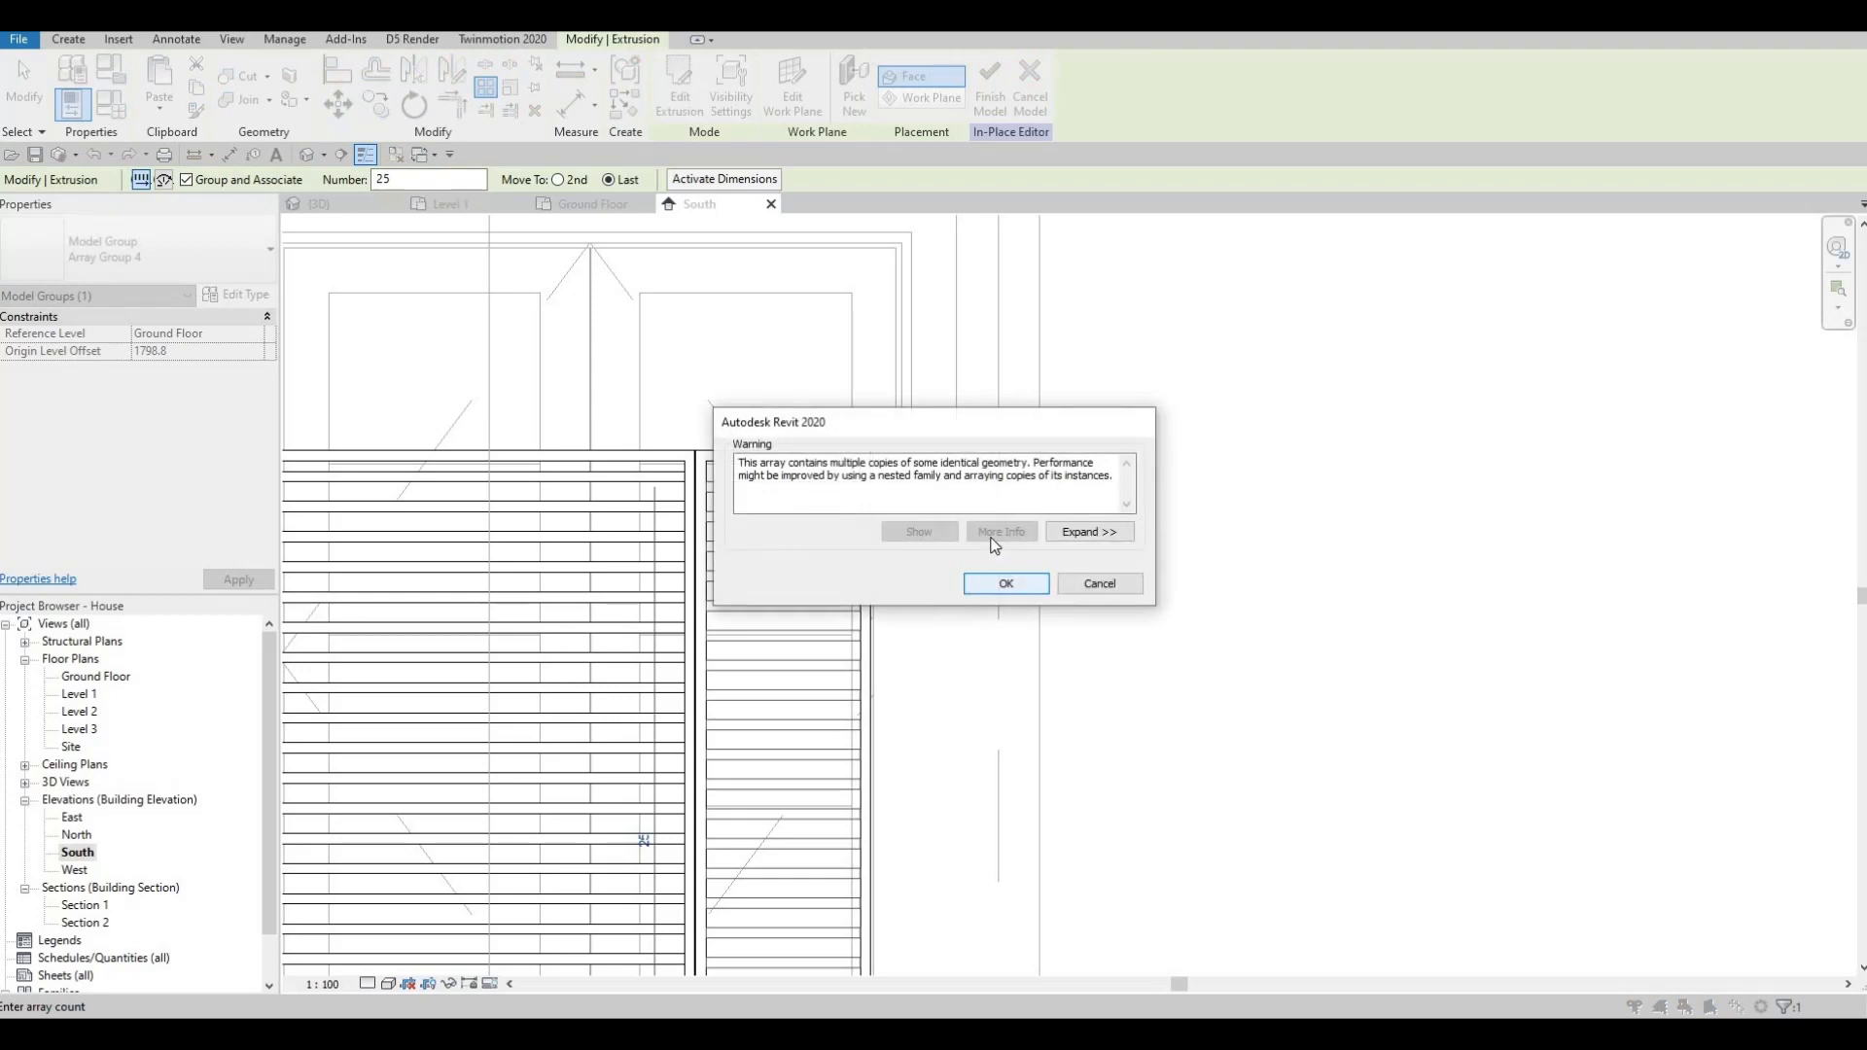
pyautogui.click(992, 584)
pyautogui.press('Escape')
pyautogui.scroll(1, 708, 439)
# - Align the narrow gate's top slat with the wide gate's top slat and finish the in-place model
pyautogui.press('a')
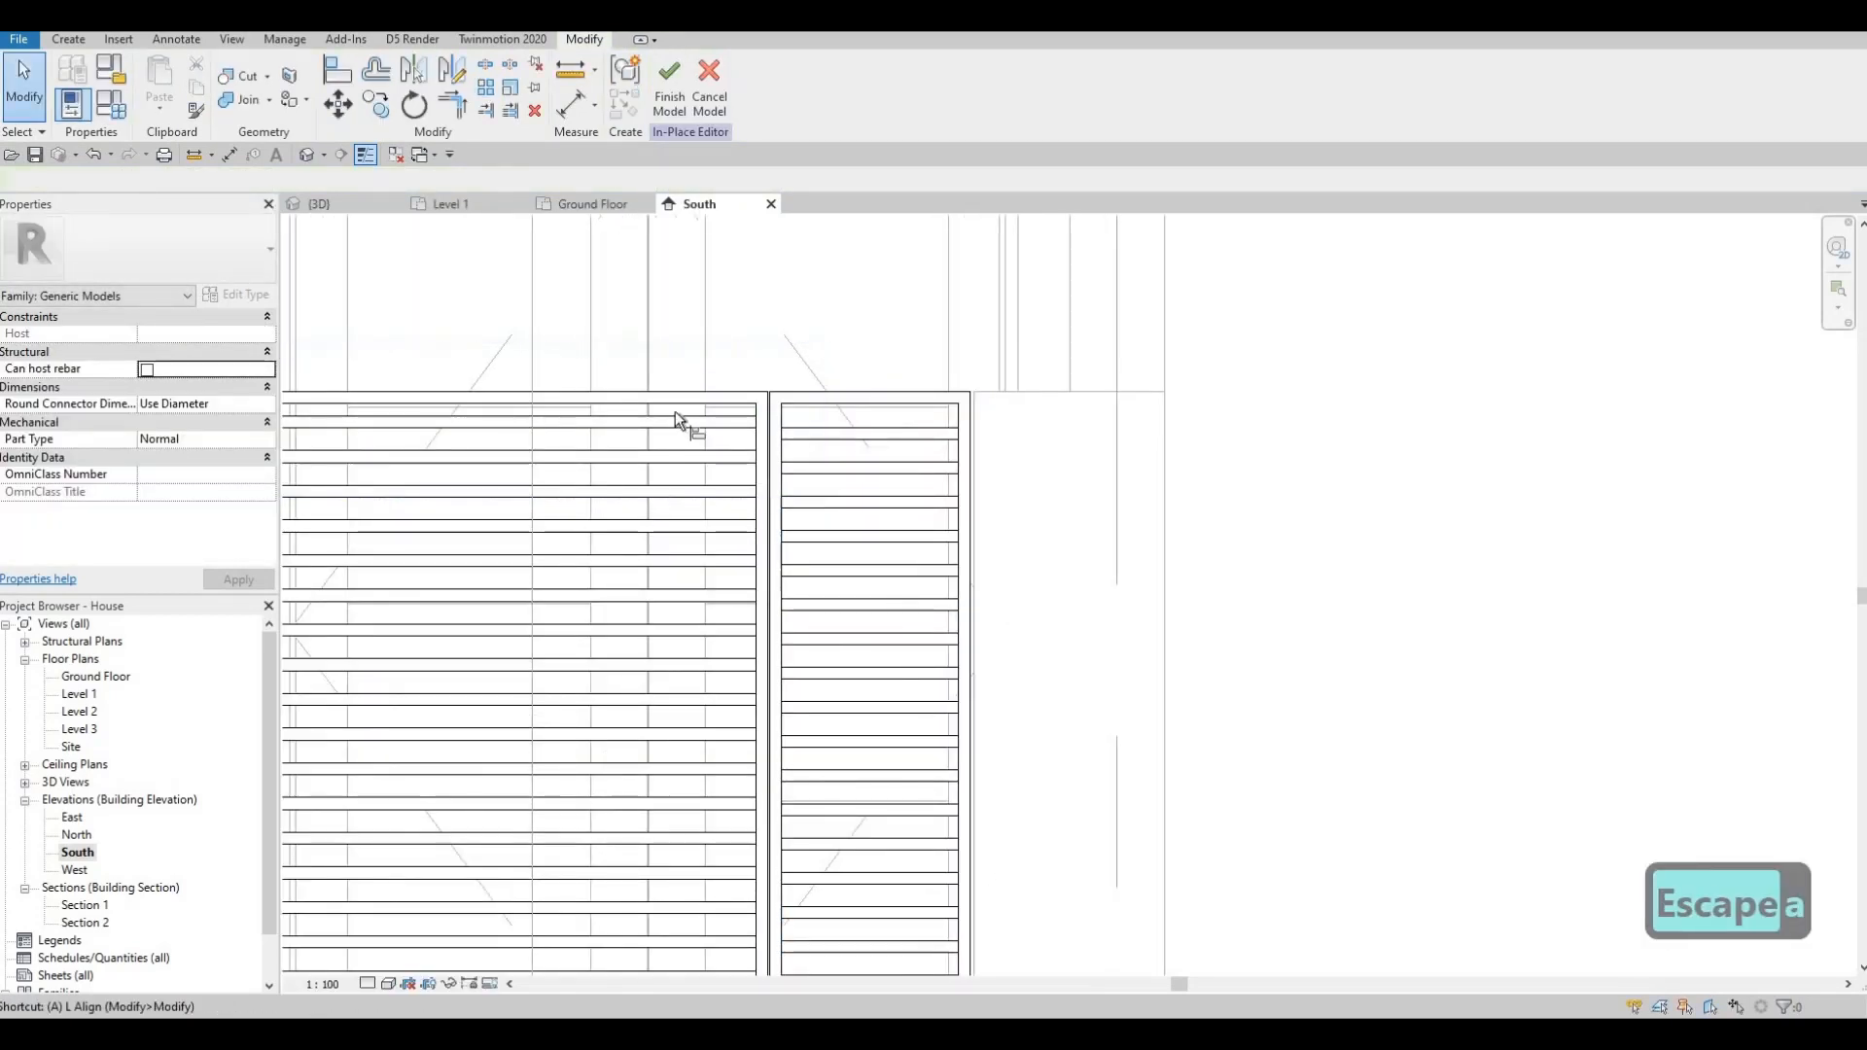
pyautogui.press('l')
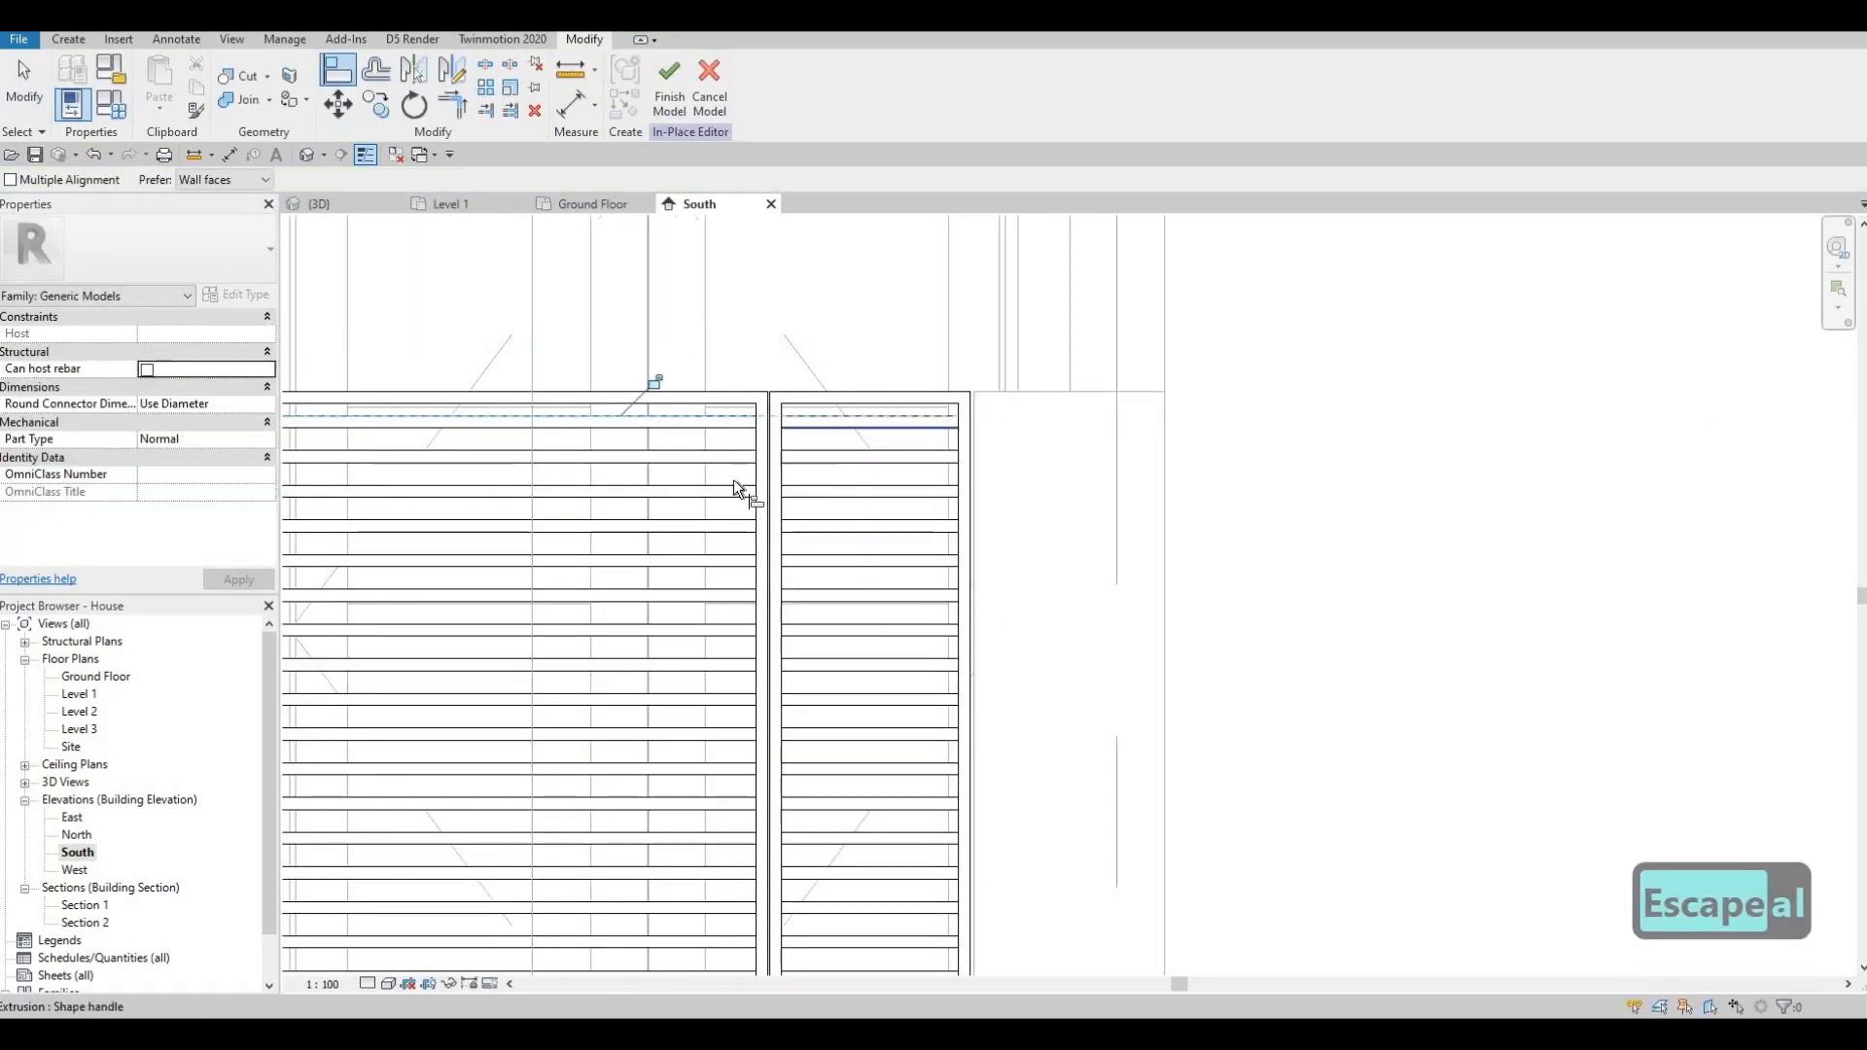
pyautogui.scroll(-3, 837, 438)
pyautogui.press('Escape')
pyautogui.moveTo(838, 415); pyautogui.dragTo(955, 406, button='middle')
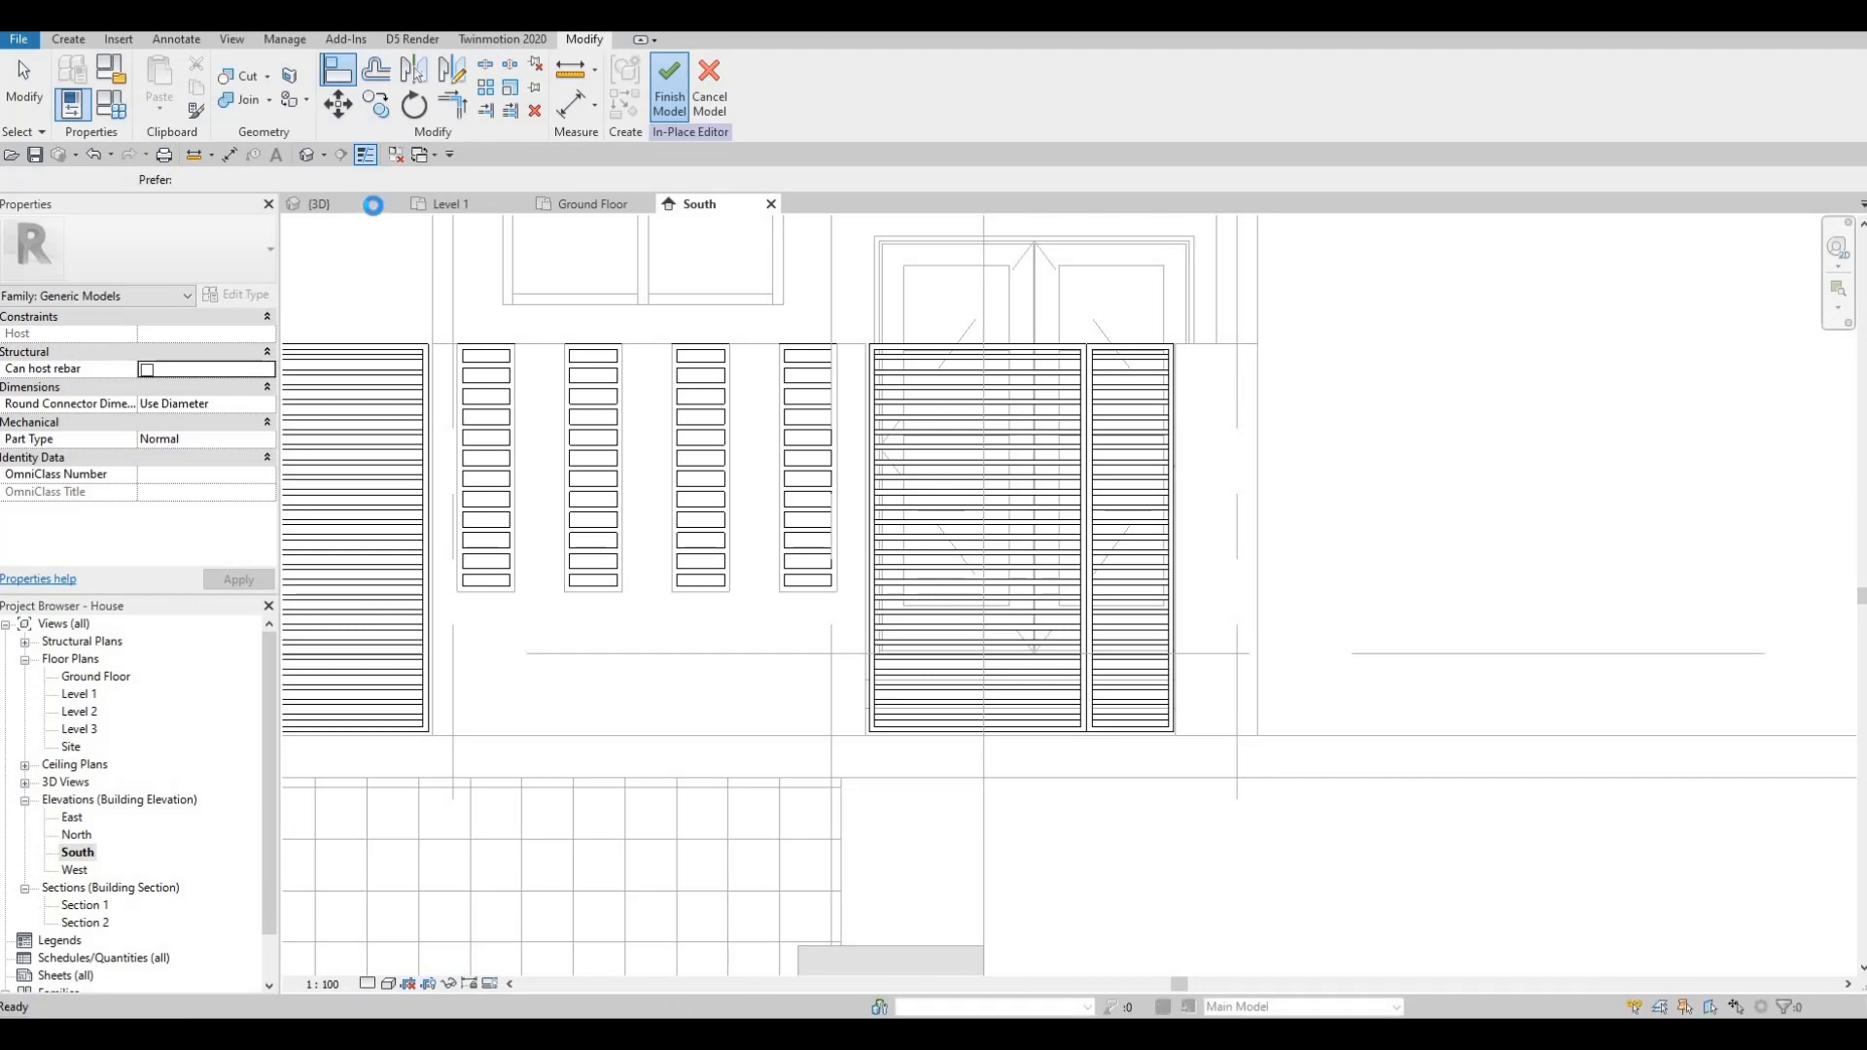
# - Examine the slatted fence panels and both entrance gates from several angles in the 3D view
pyautogui.click(365, 206)
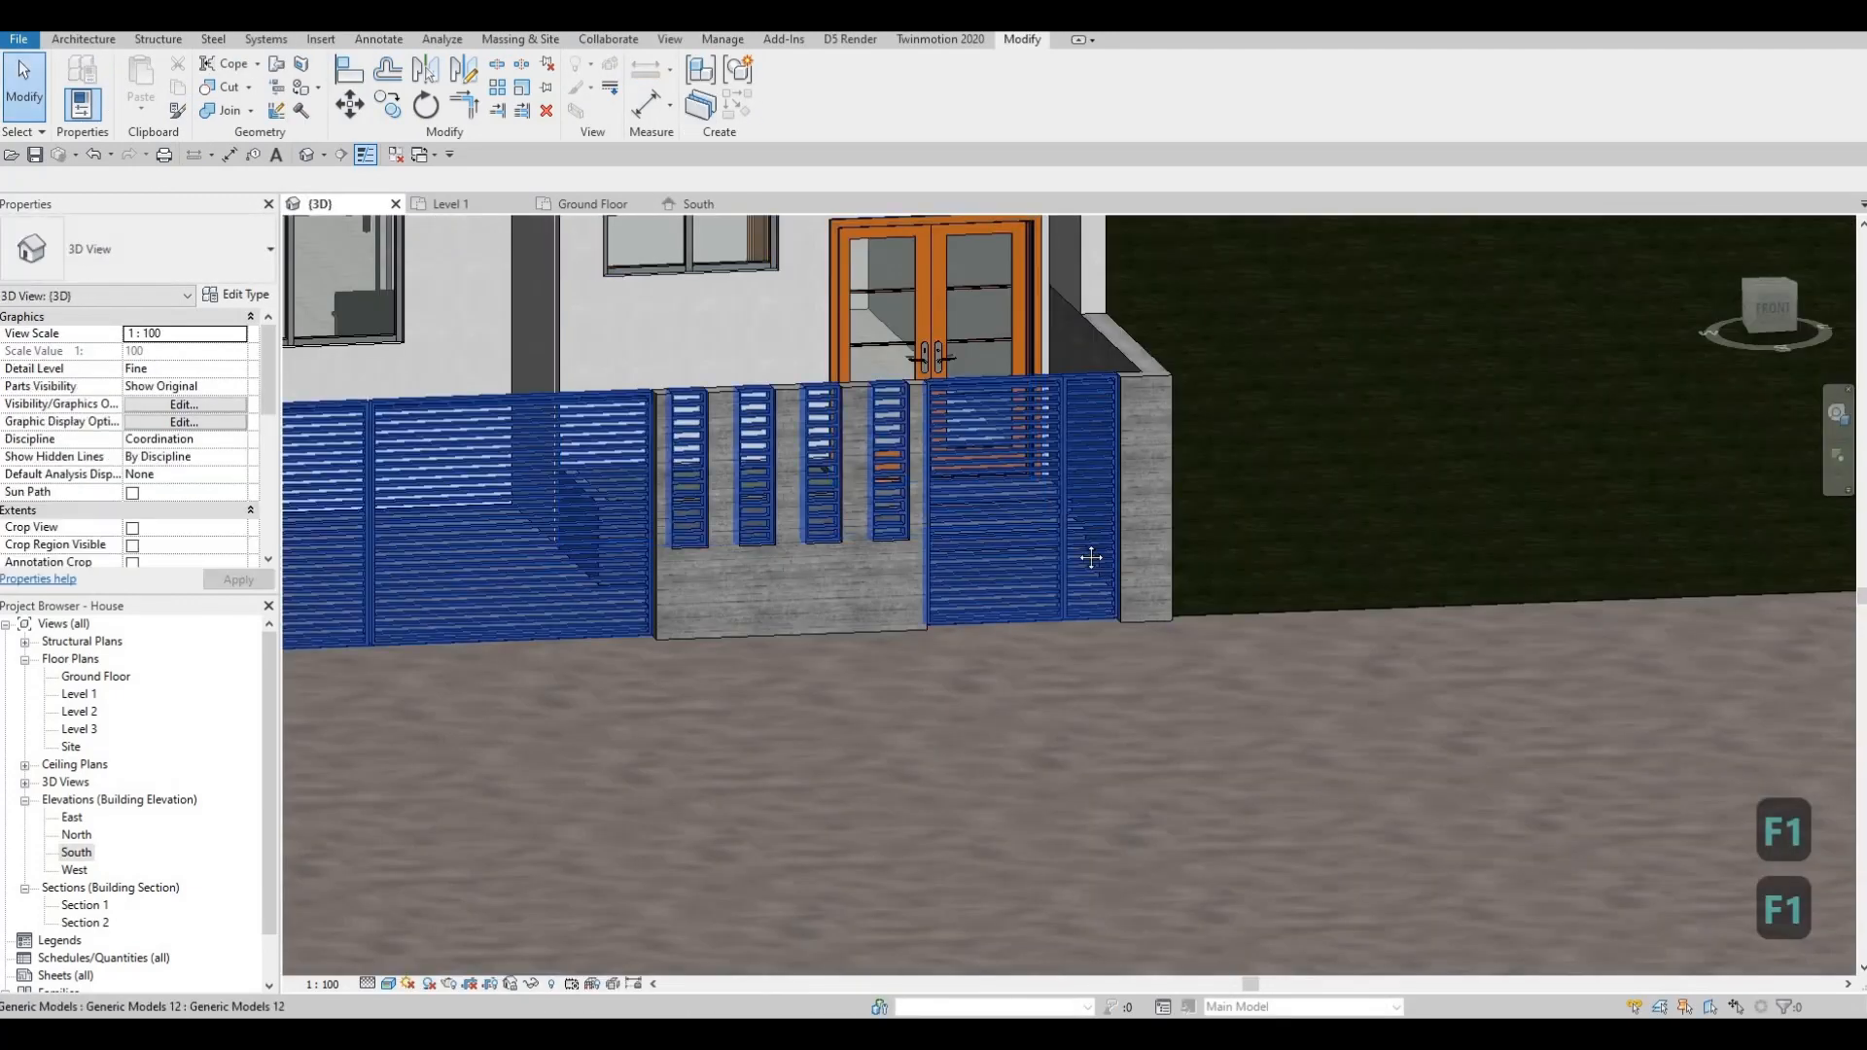
pyautogui.scroll(-1, 905, 613)
pyautogui.moveTo(545, 513); pyautogui.dragTo(766, 537, button='middle')
pyautogui.keyDown('shift'); pyautogui.moveTo(700, 413); pyautogui.dragTo(770, 462, button='middle'); pyautogui.keyUp('shift')
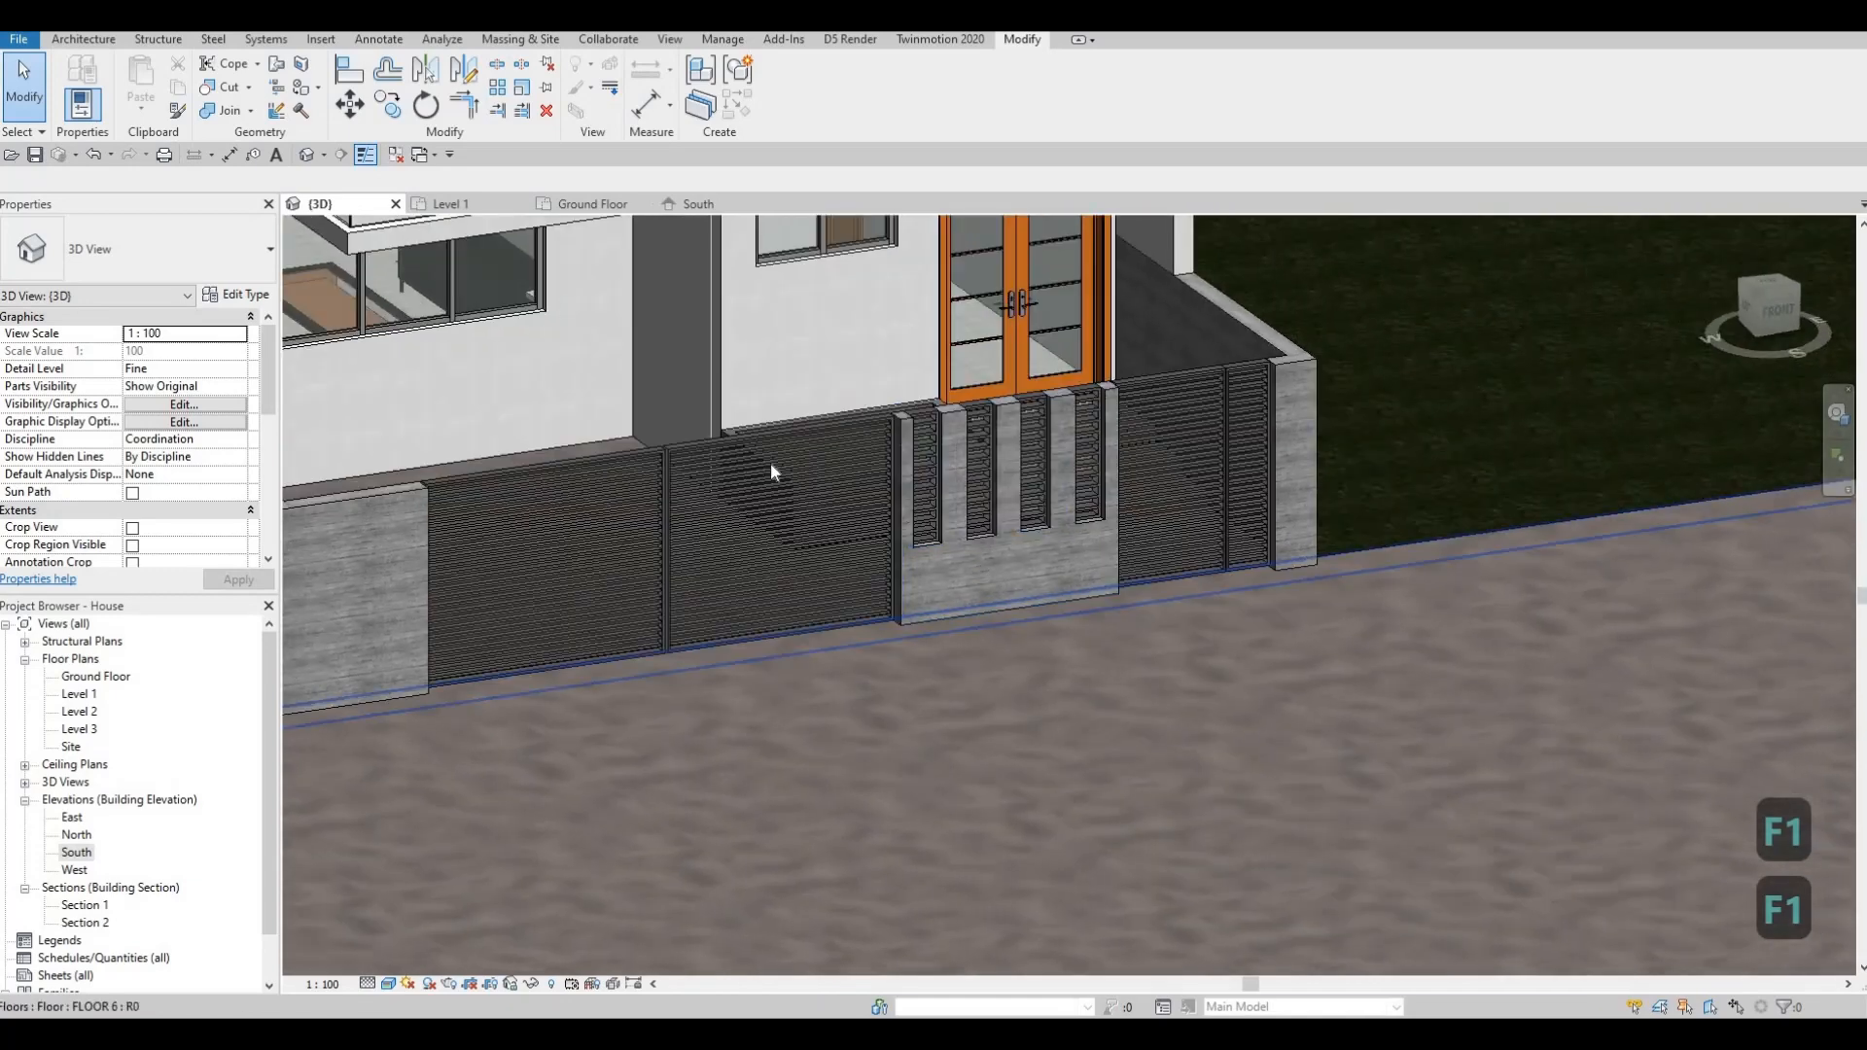
pyautogui.moveTo(538, 405); pyautogui.dragTo(805, 478, button='middle')
pyautogui.scroll(2, 803, 477)
pyautogui.scroll(-4, 790, 481)
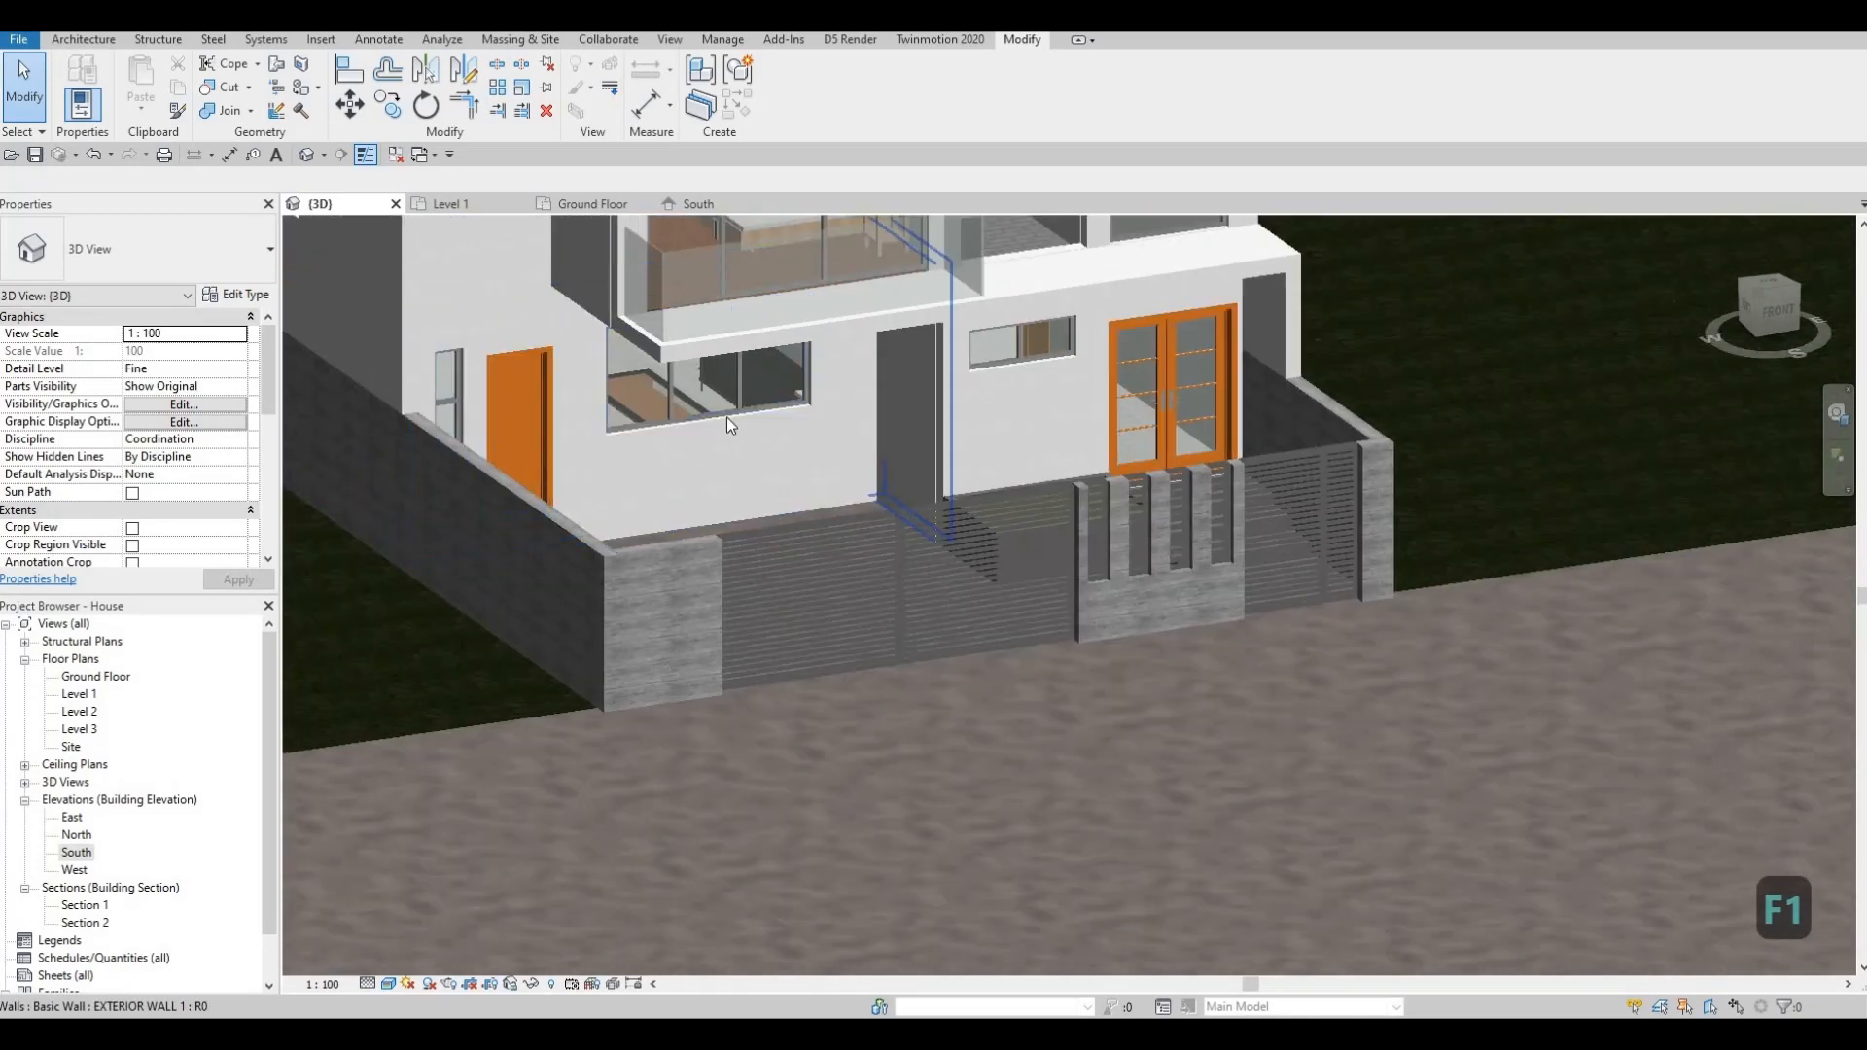
pyautogui.moveTo(734, 396); pyautogui.dragTo(738, 434, button='middle')
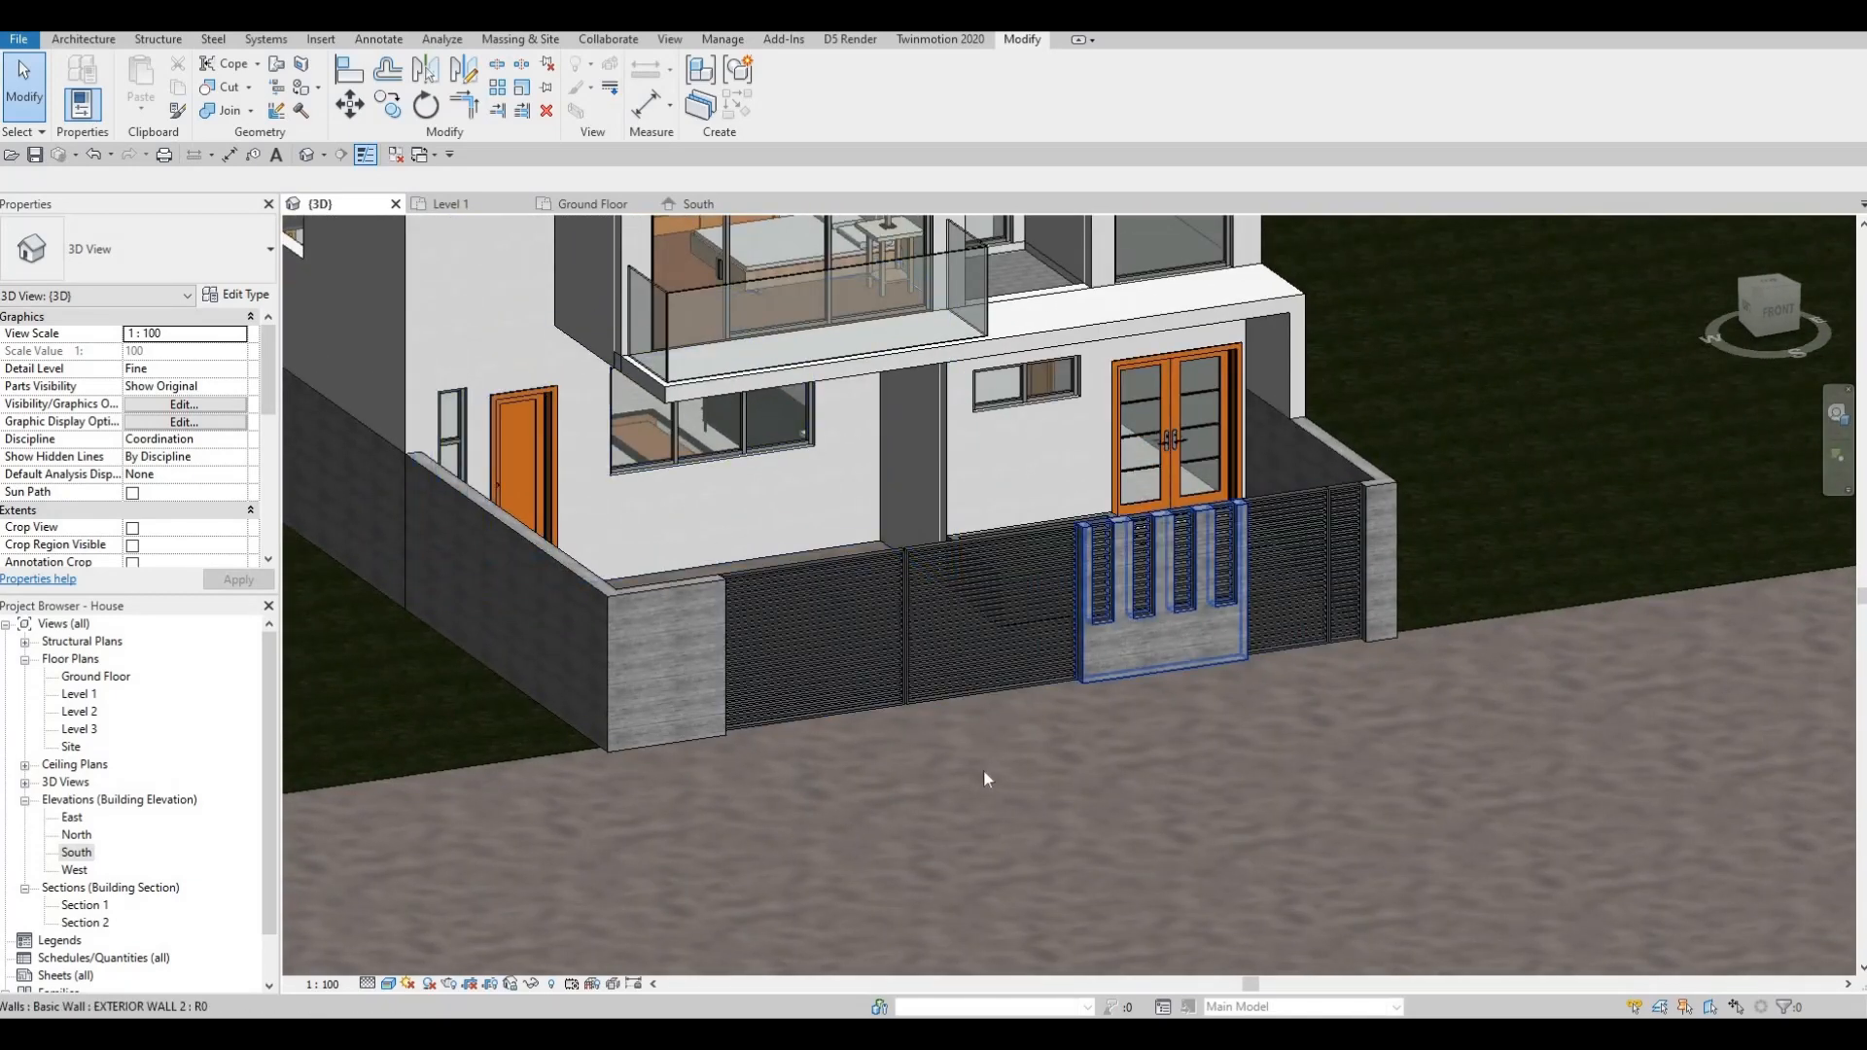
pyautogui.moveTo(901, 575); pyautogui.dragTo(546, 741, button='middle')
pyautogui.scroll(2, 706, 756)
pyautogui.moveTo(820, 709); pyautogui.dragTo(945, 664, button='middle')
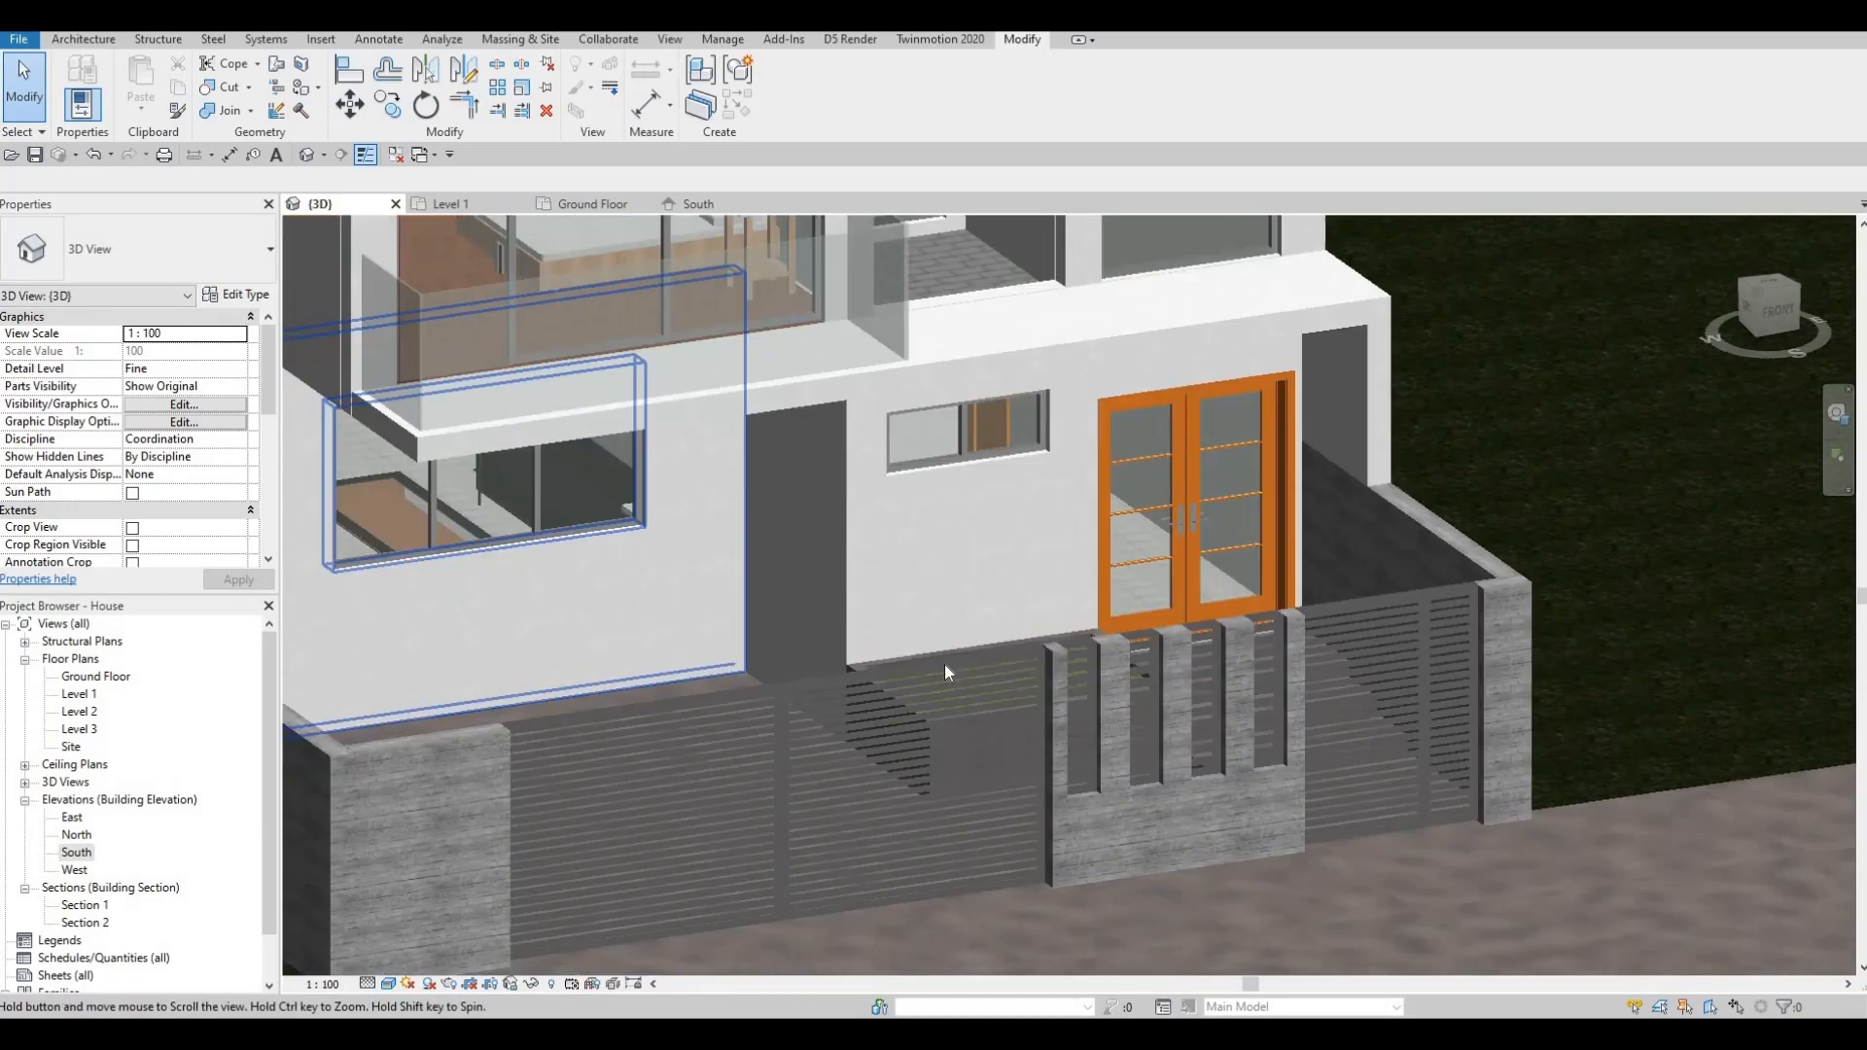
pyautogui.scroll(-1, 945, 670)
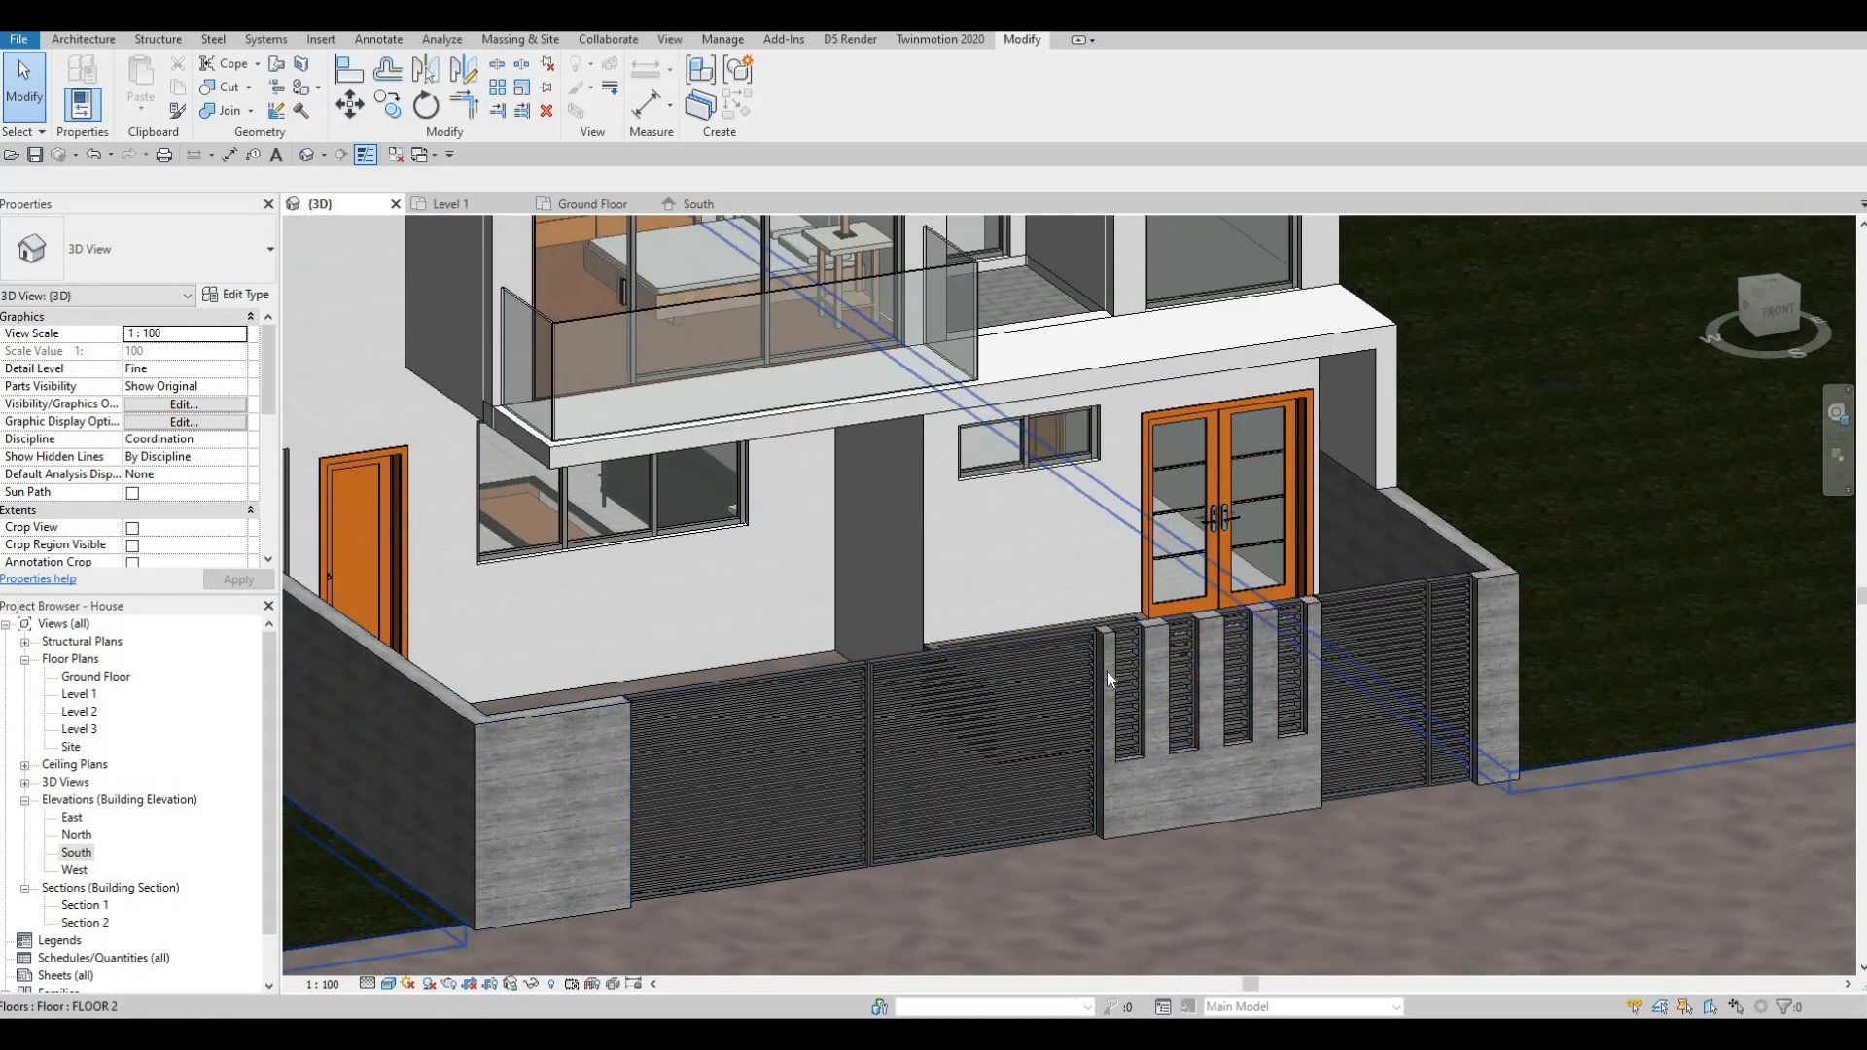
# - Open the Ground Floor plan and start editing the entrance steps and planter model in place
pyautogui.doubleClick(95, 675)
pyautogui.press('Escape')
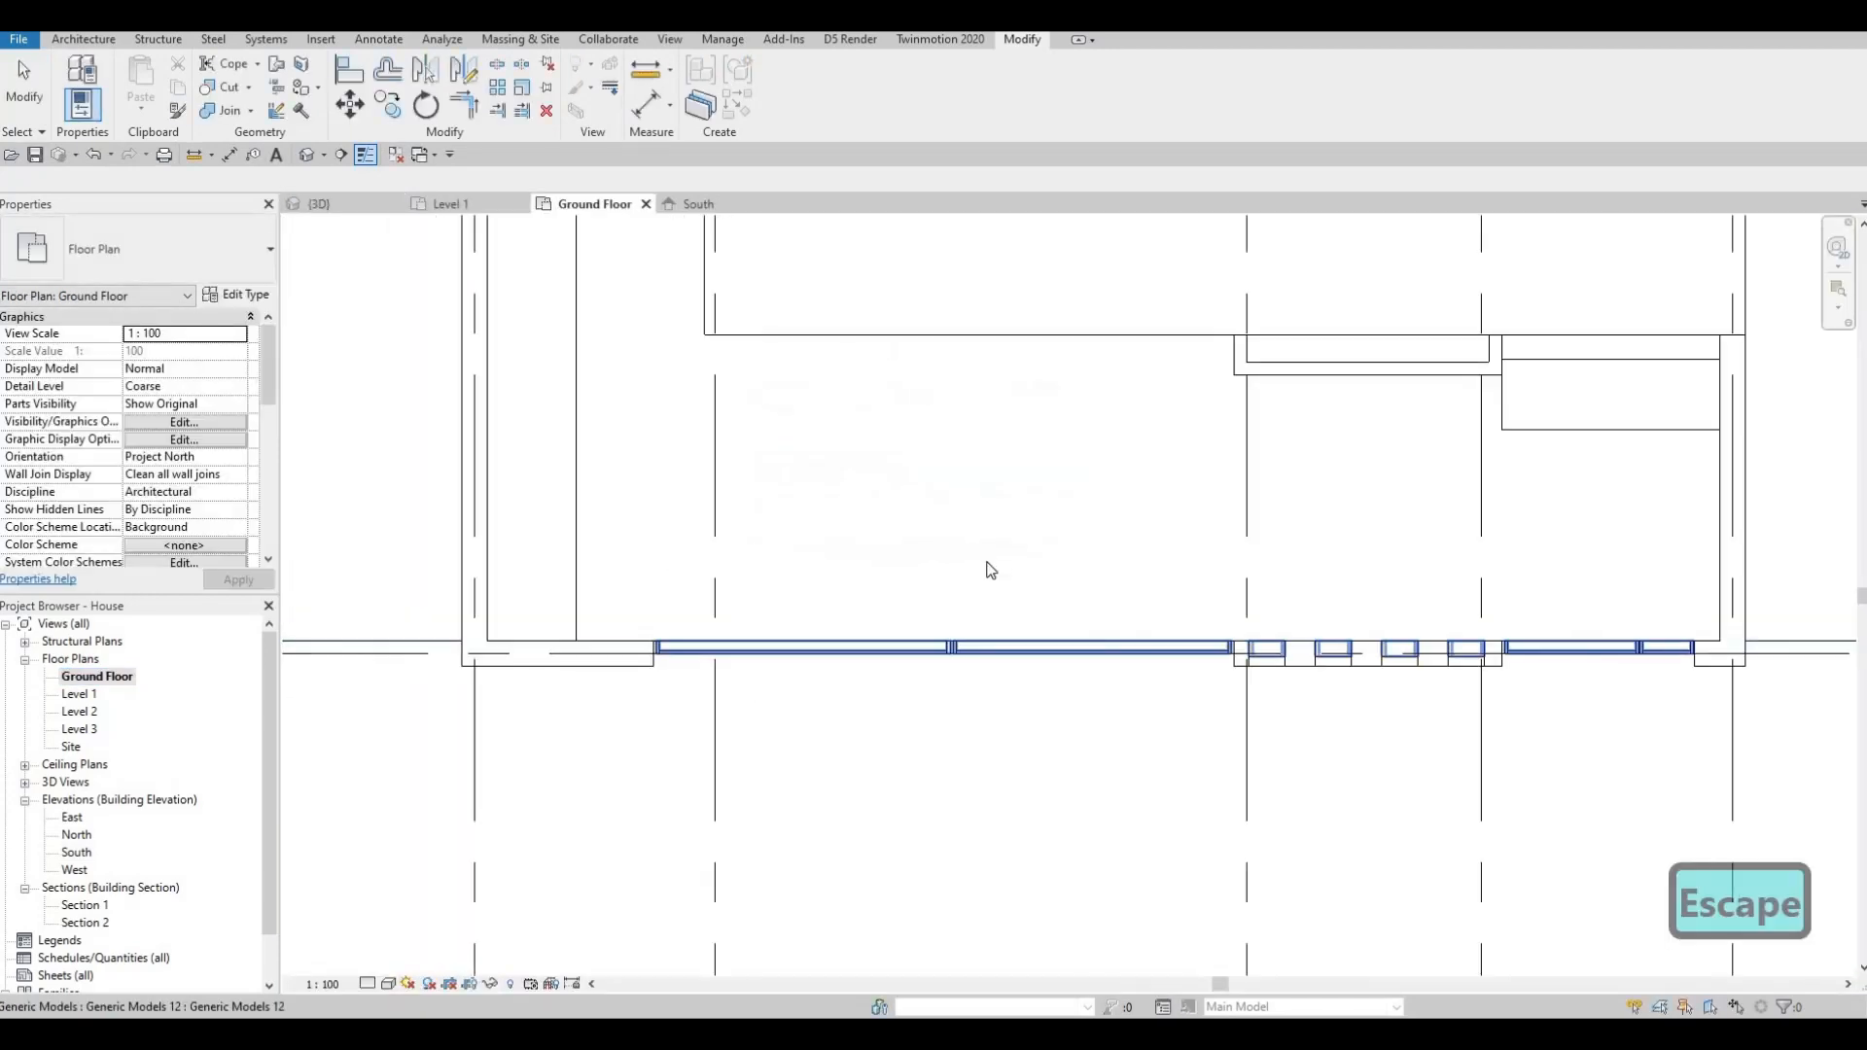
pyautogui.scroll(-2, 990, 571)
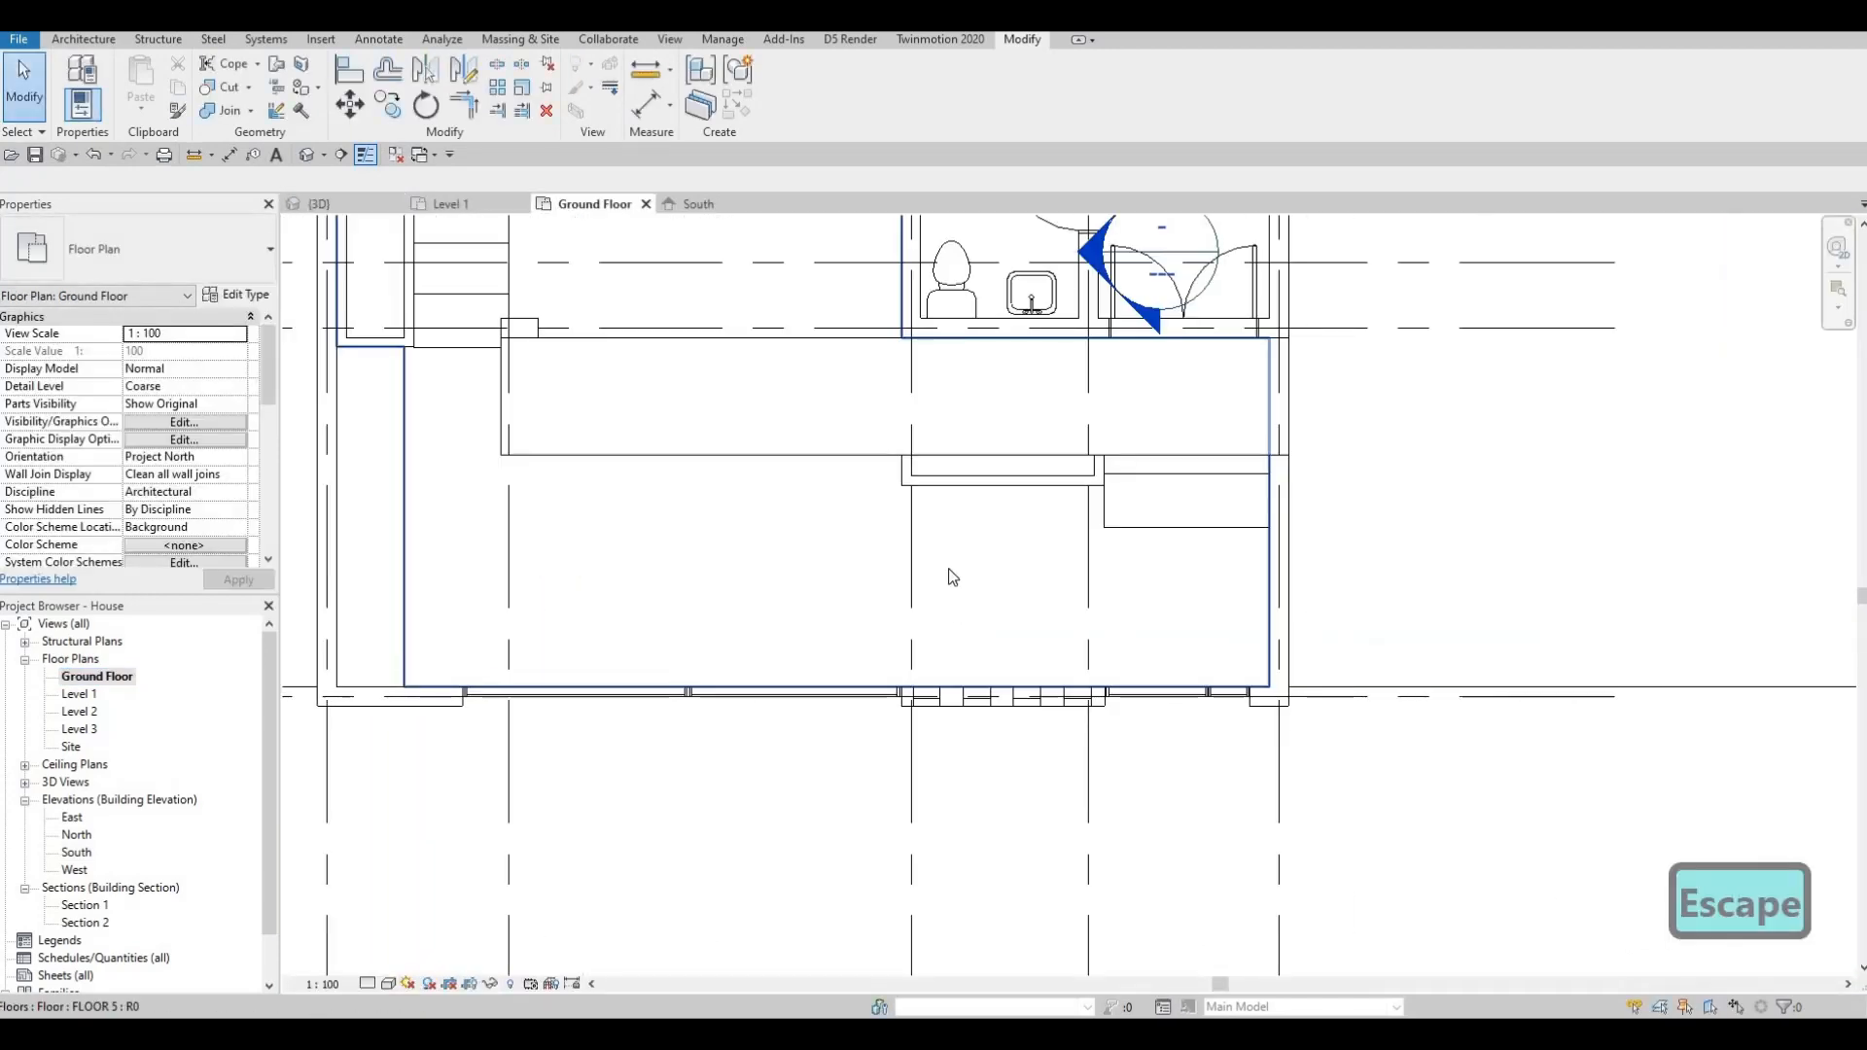
pyautogui.click(956, 487)
pyautogui.press('Escape')
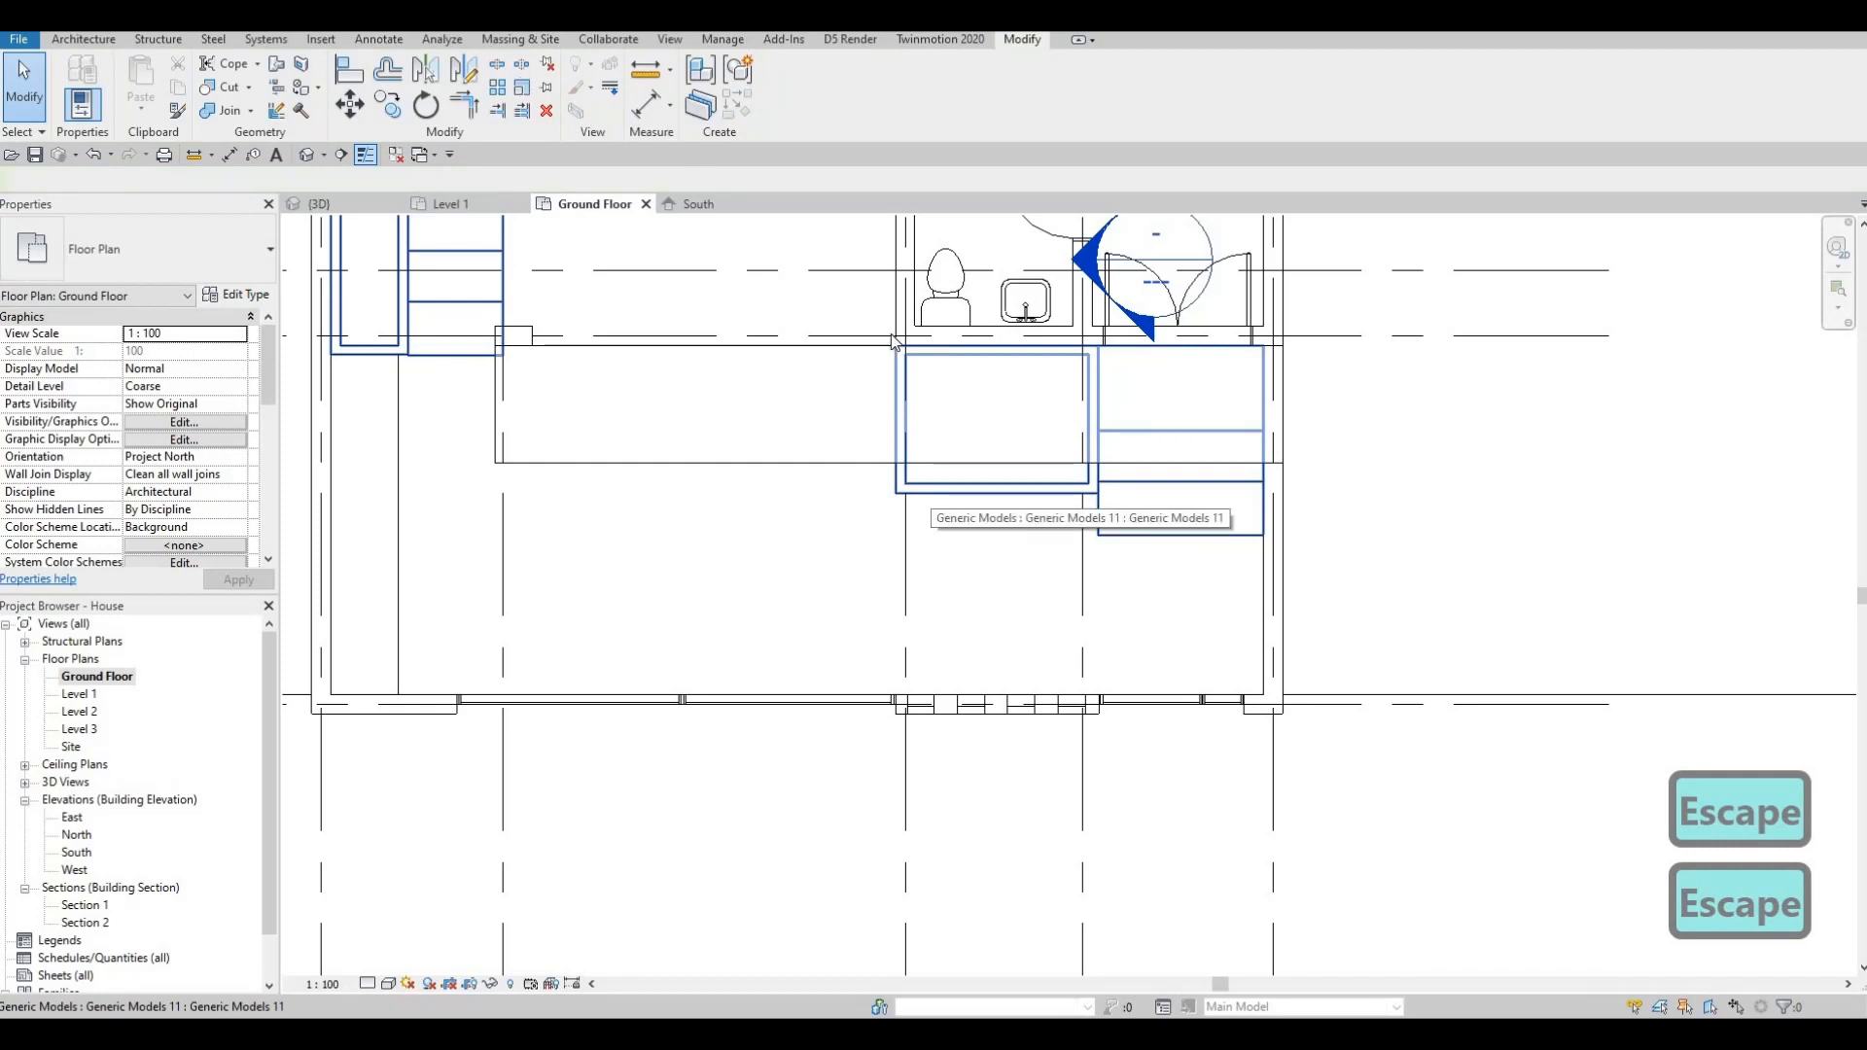
pyautogui.click(905, 473)
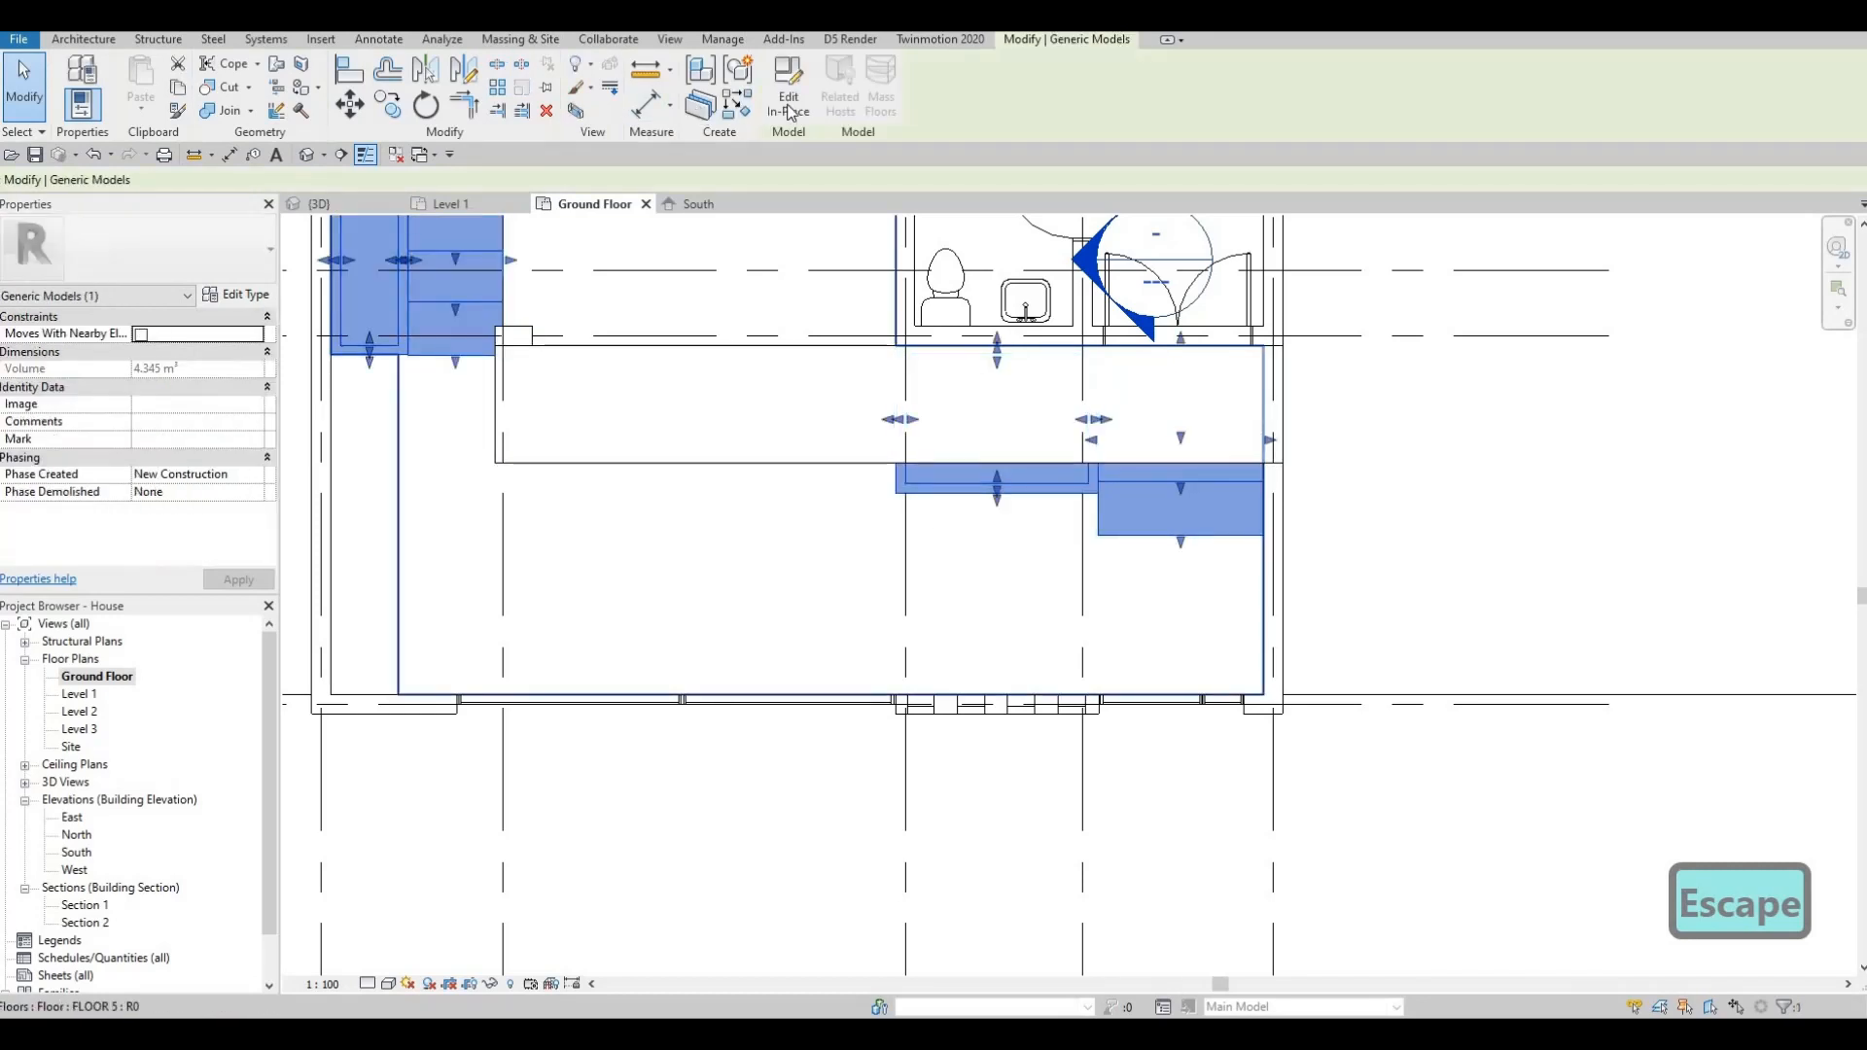
pyautogui.doubleClick(969, 488)
# - Copy the concrete planter box straight down to the street side of the fence's slotted wall
pyautogui.click(971, 498)
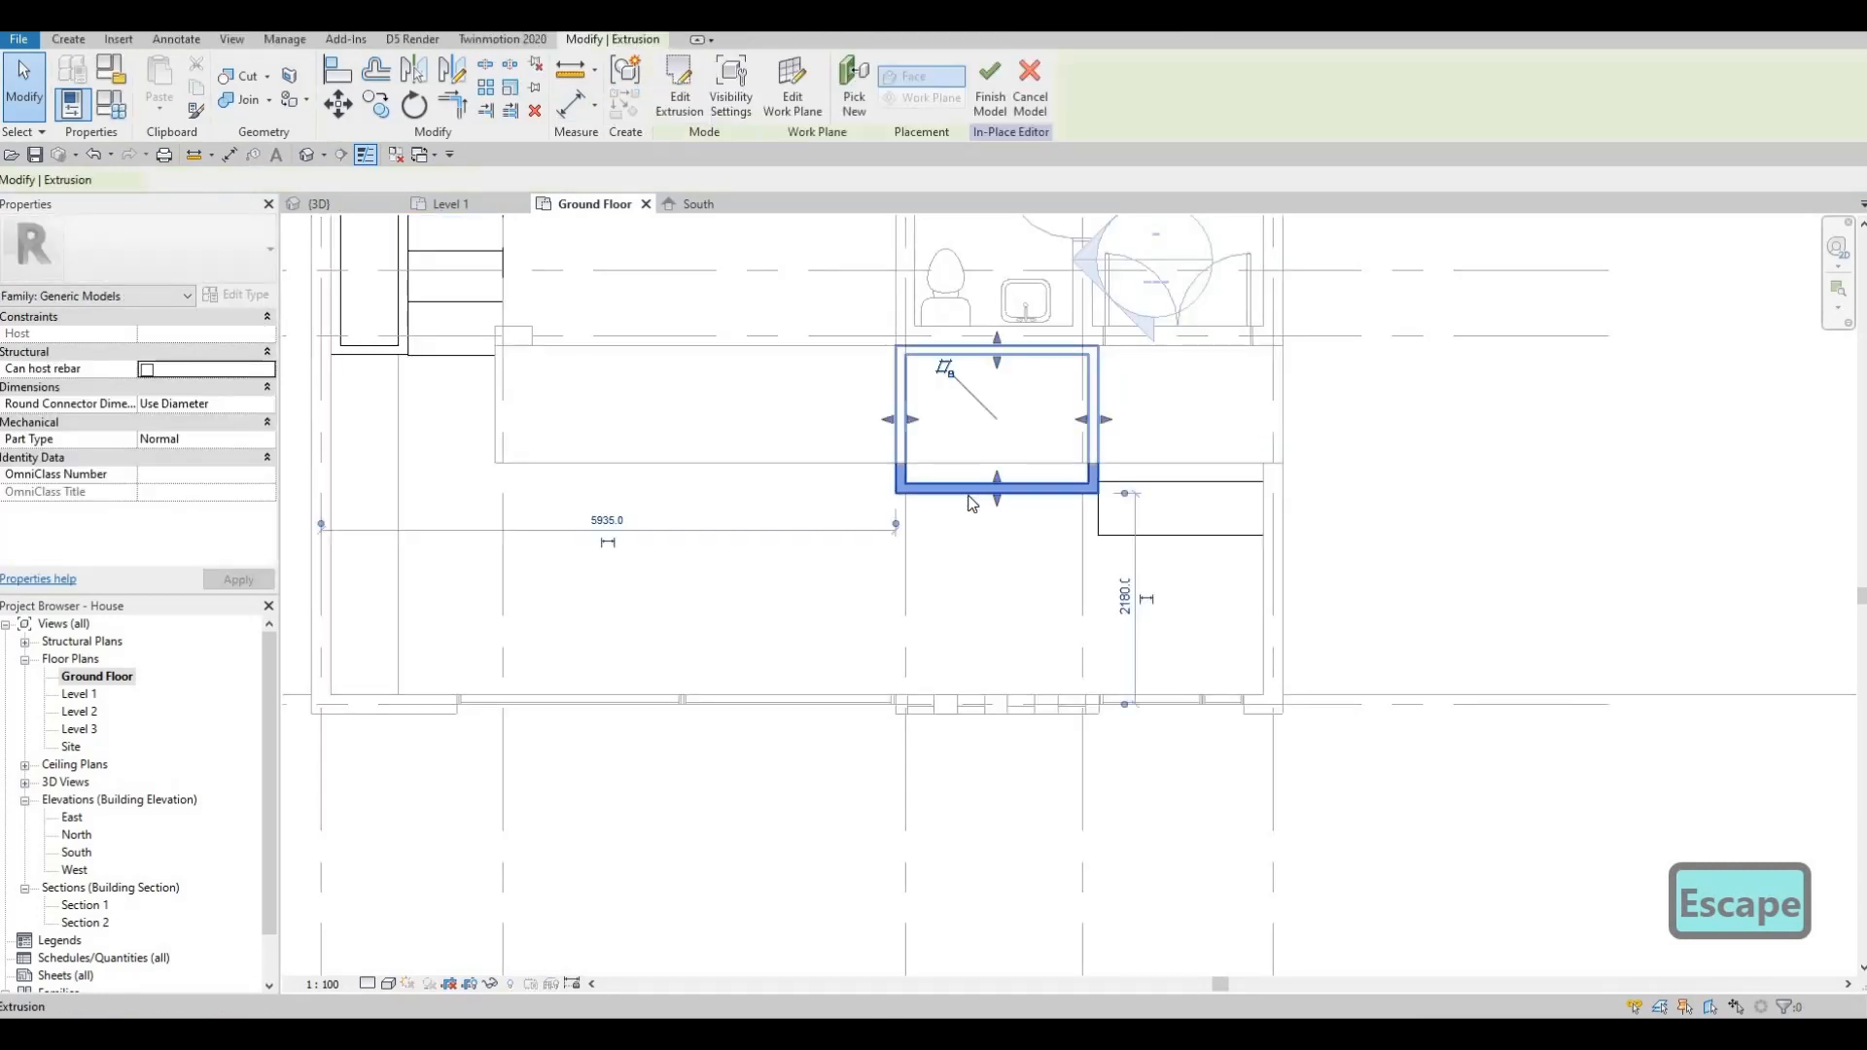
pyautogui.press('o')
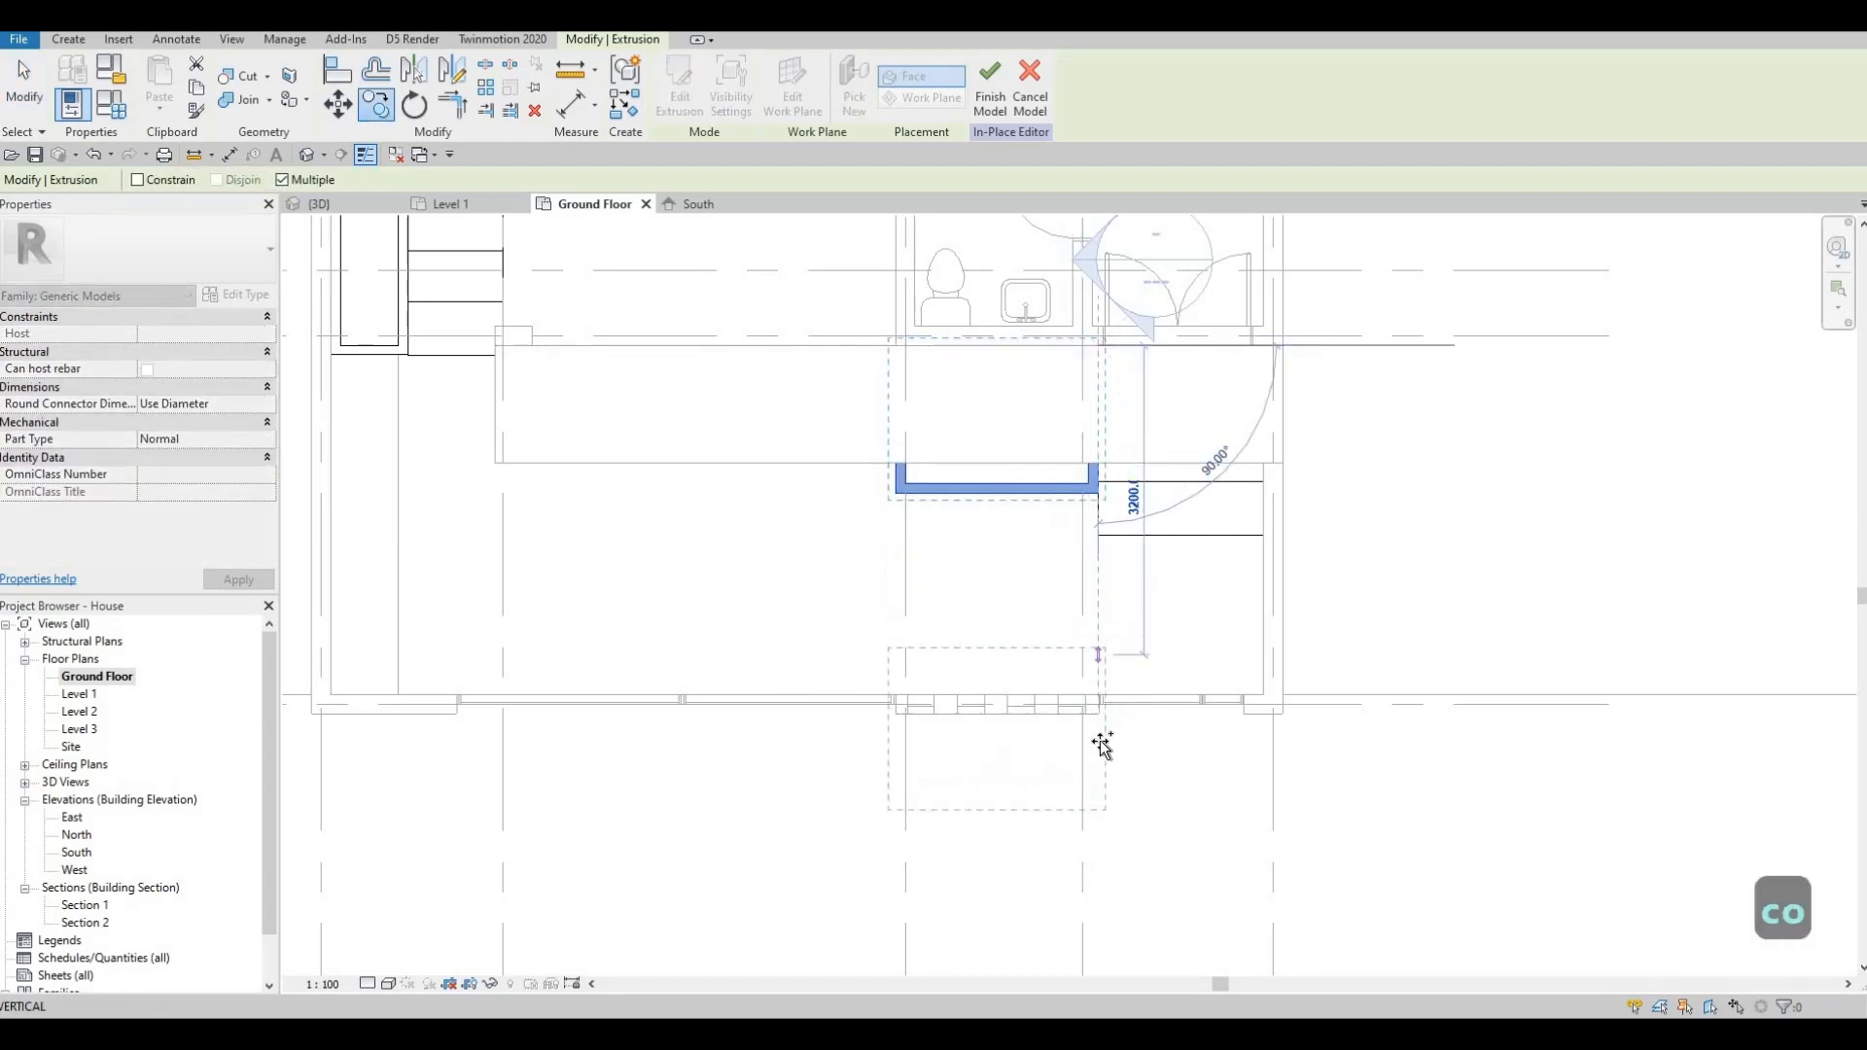
pyautogui.scroll(2, 1103, 737)
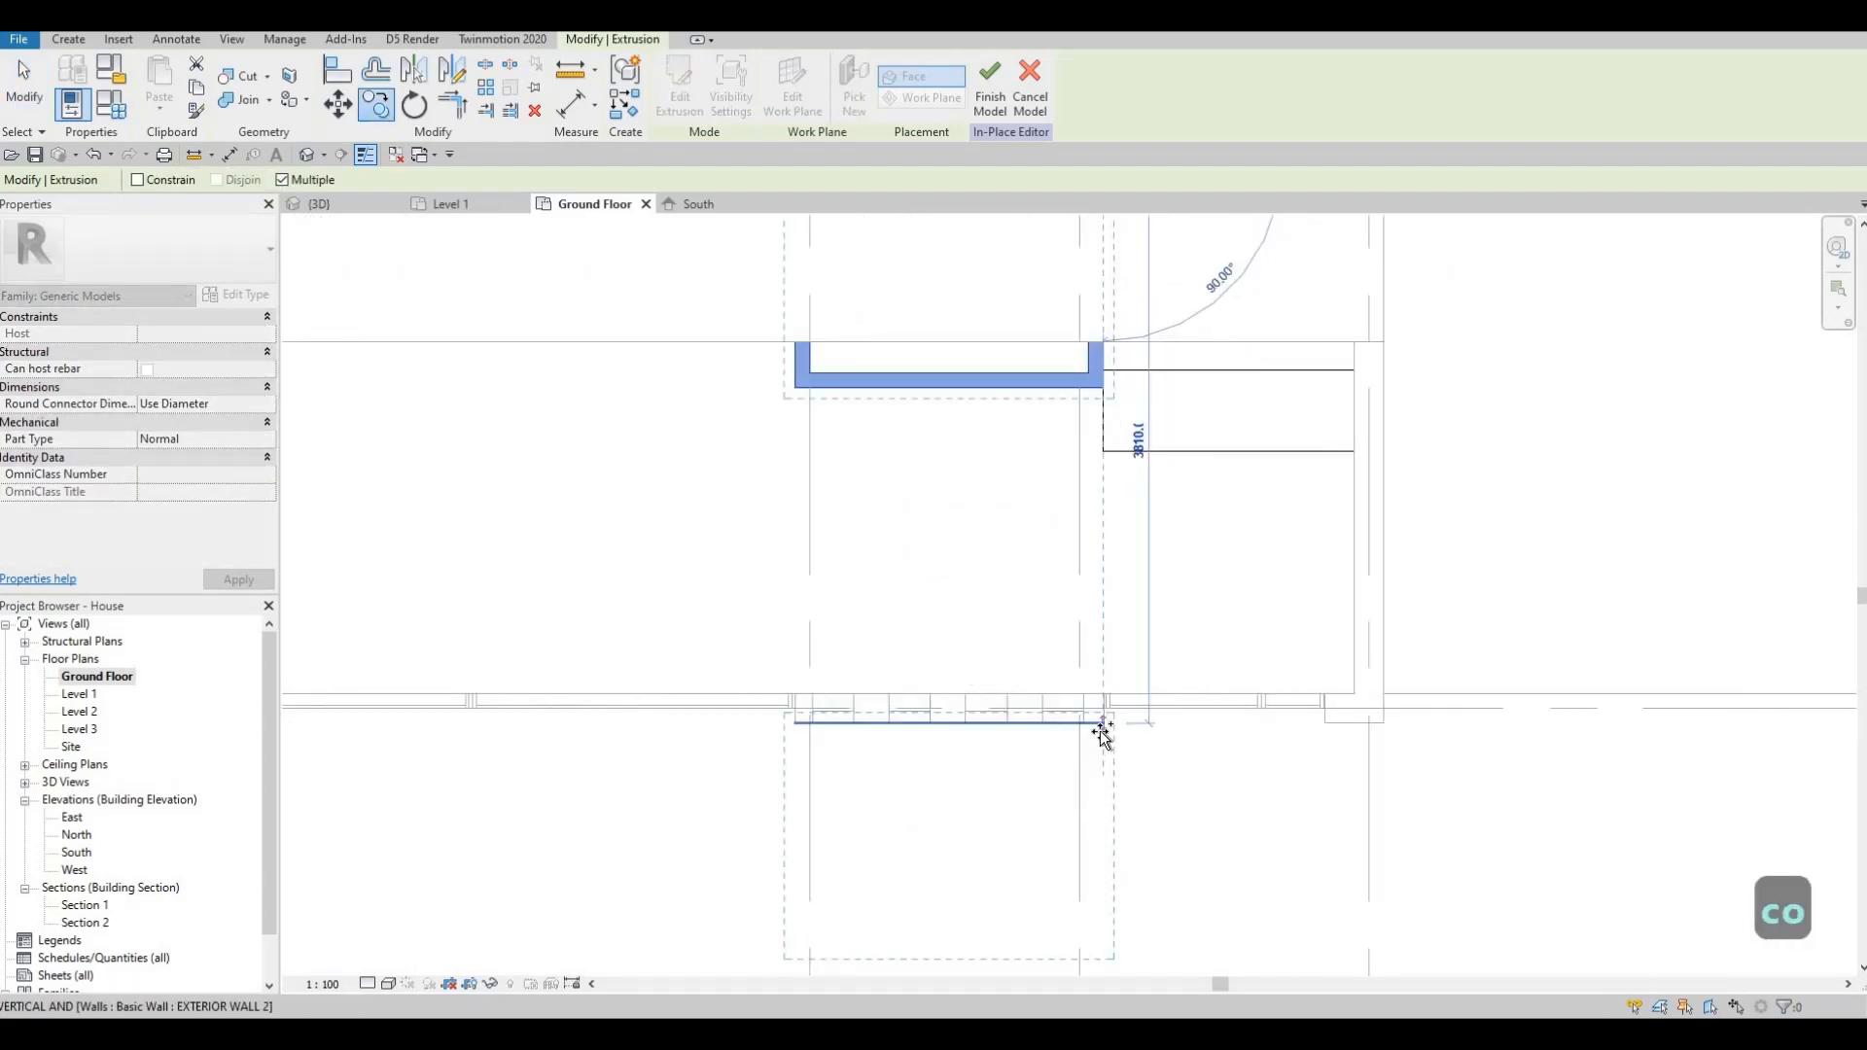
pyautogui.click(1045, 771)
pyautogui.scroll(-2, 1011, 798)
pyautogui.press('Escape')
pyautogui.press('Escape')
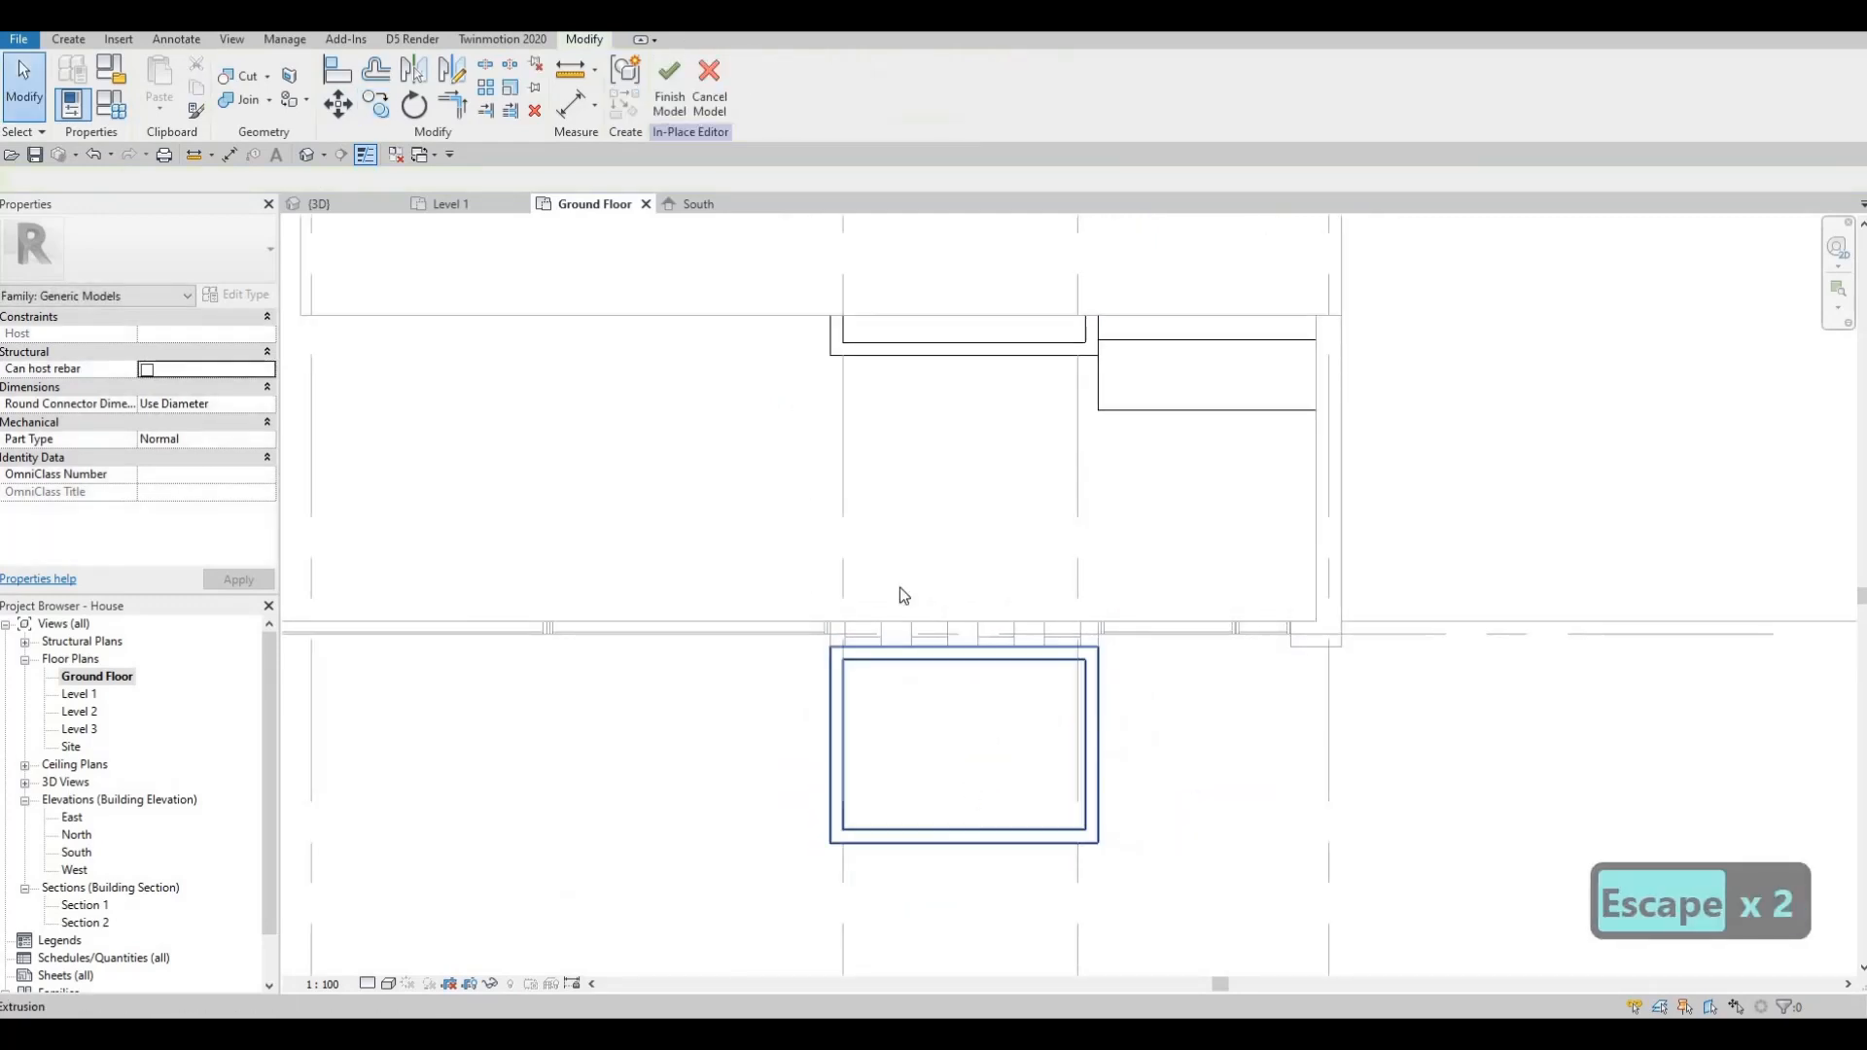
# - Shorten the copied planter's sketch to an inner depth of about 430 mm with a 100 mm front wall
pyautogui.doubleClick(998, 840)
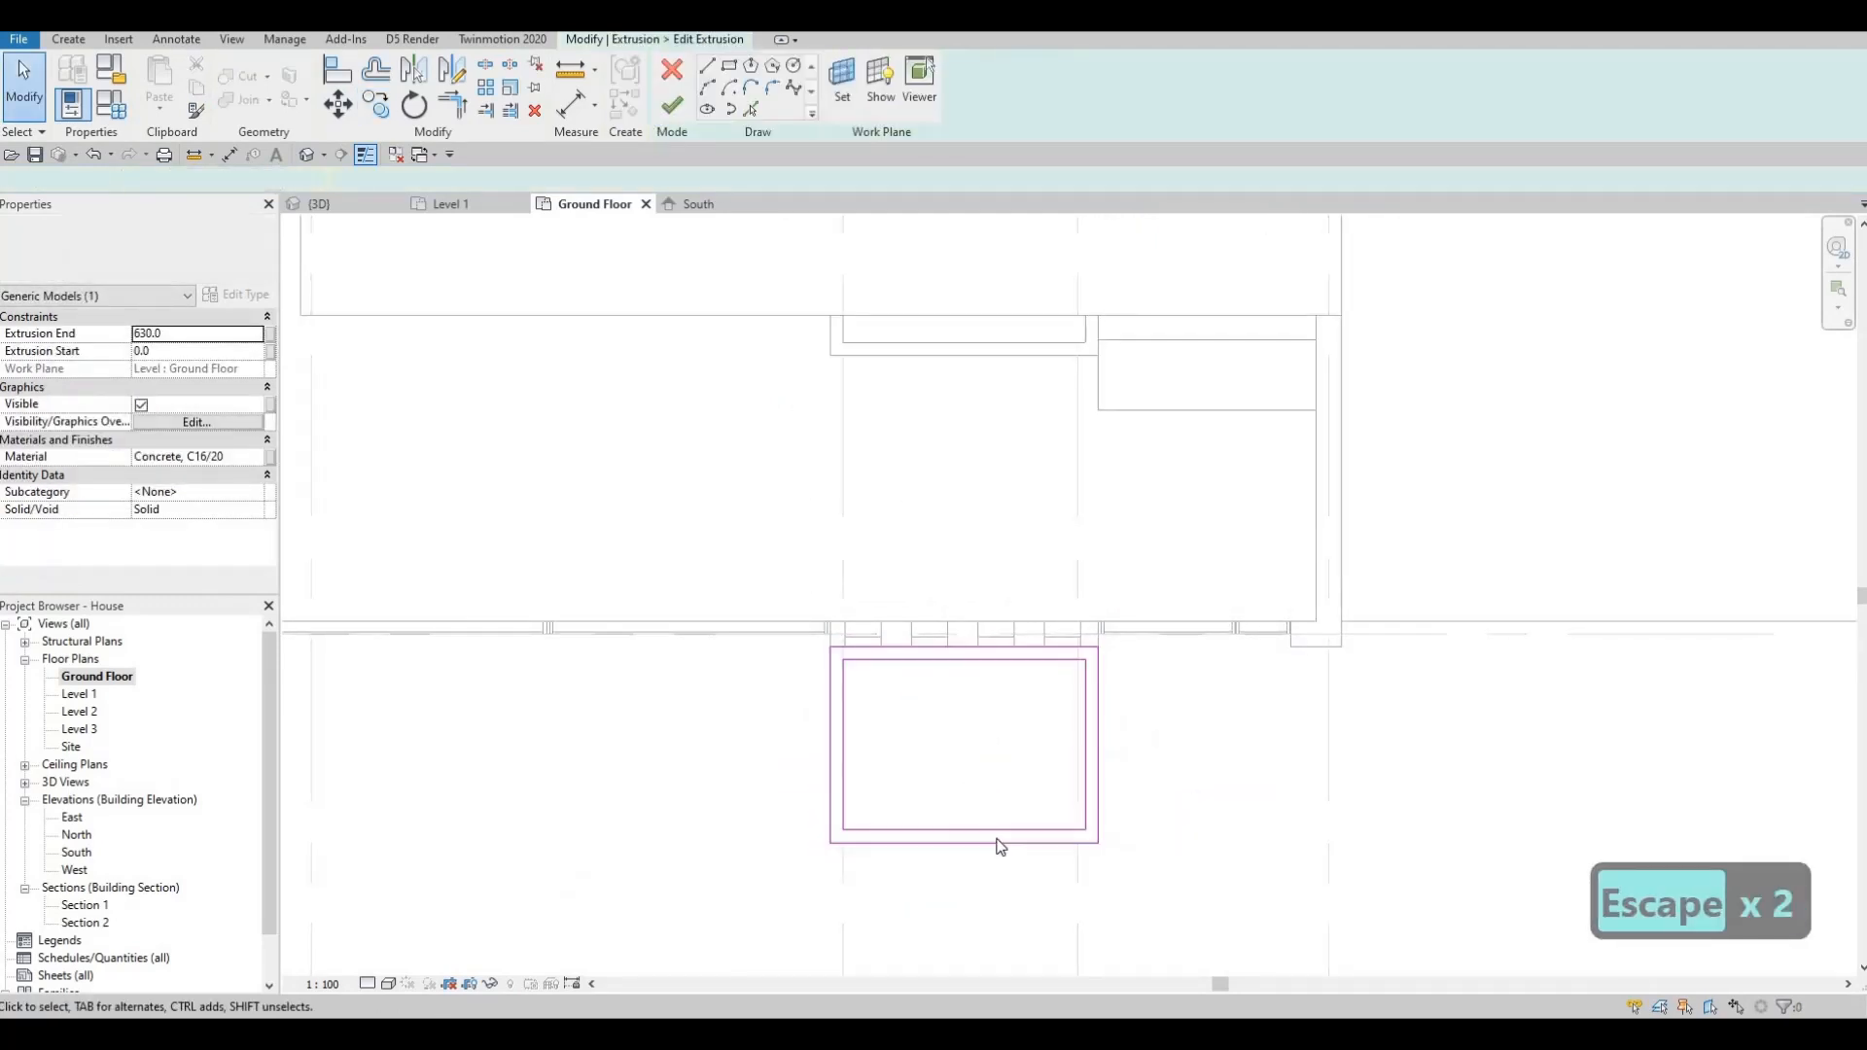
pyautogui.click(990, 842)
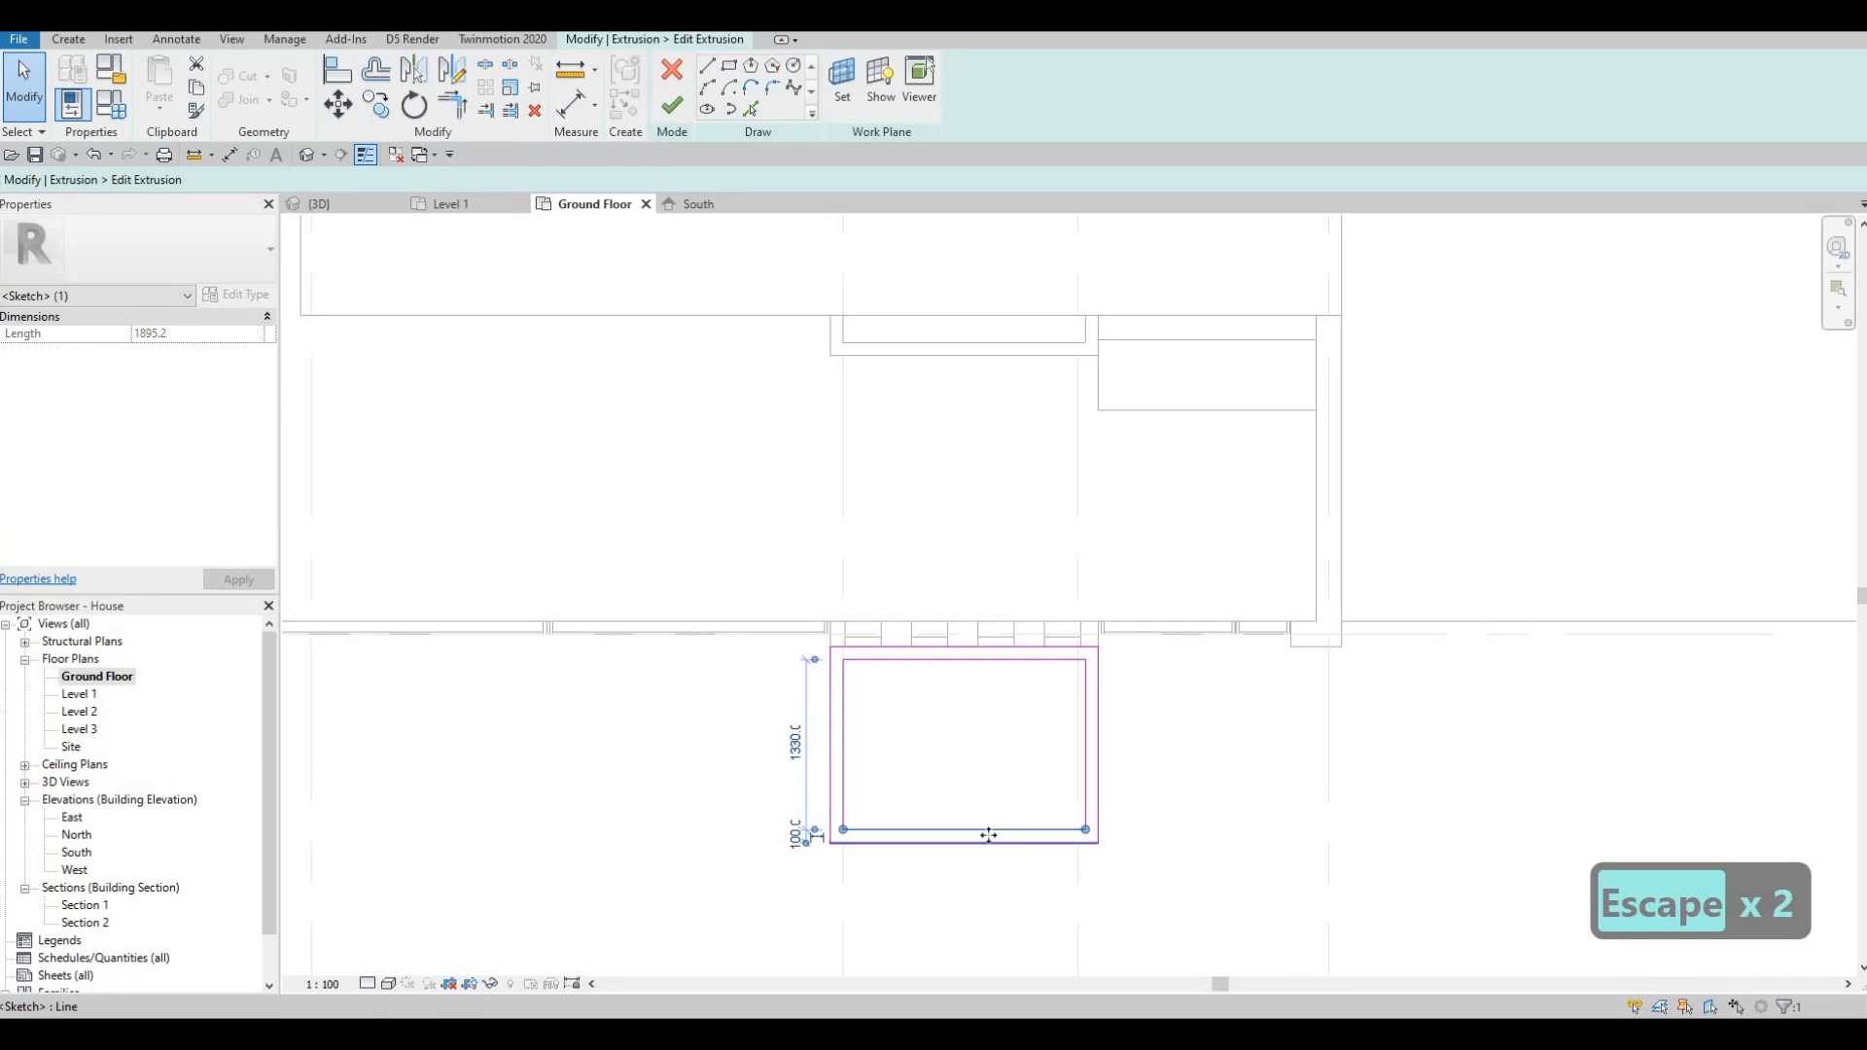
pyautogui.moveTo(990, 736); pyautogui.dragTo(992, 728)
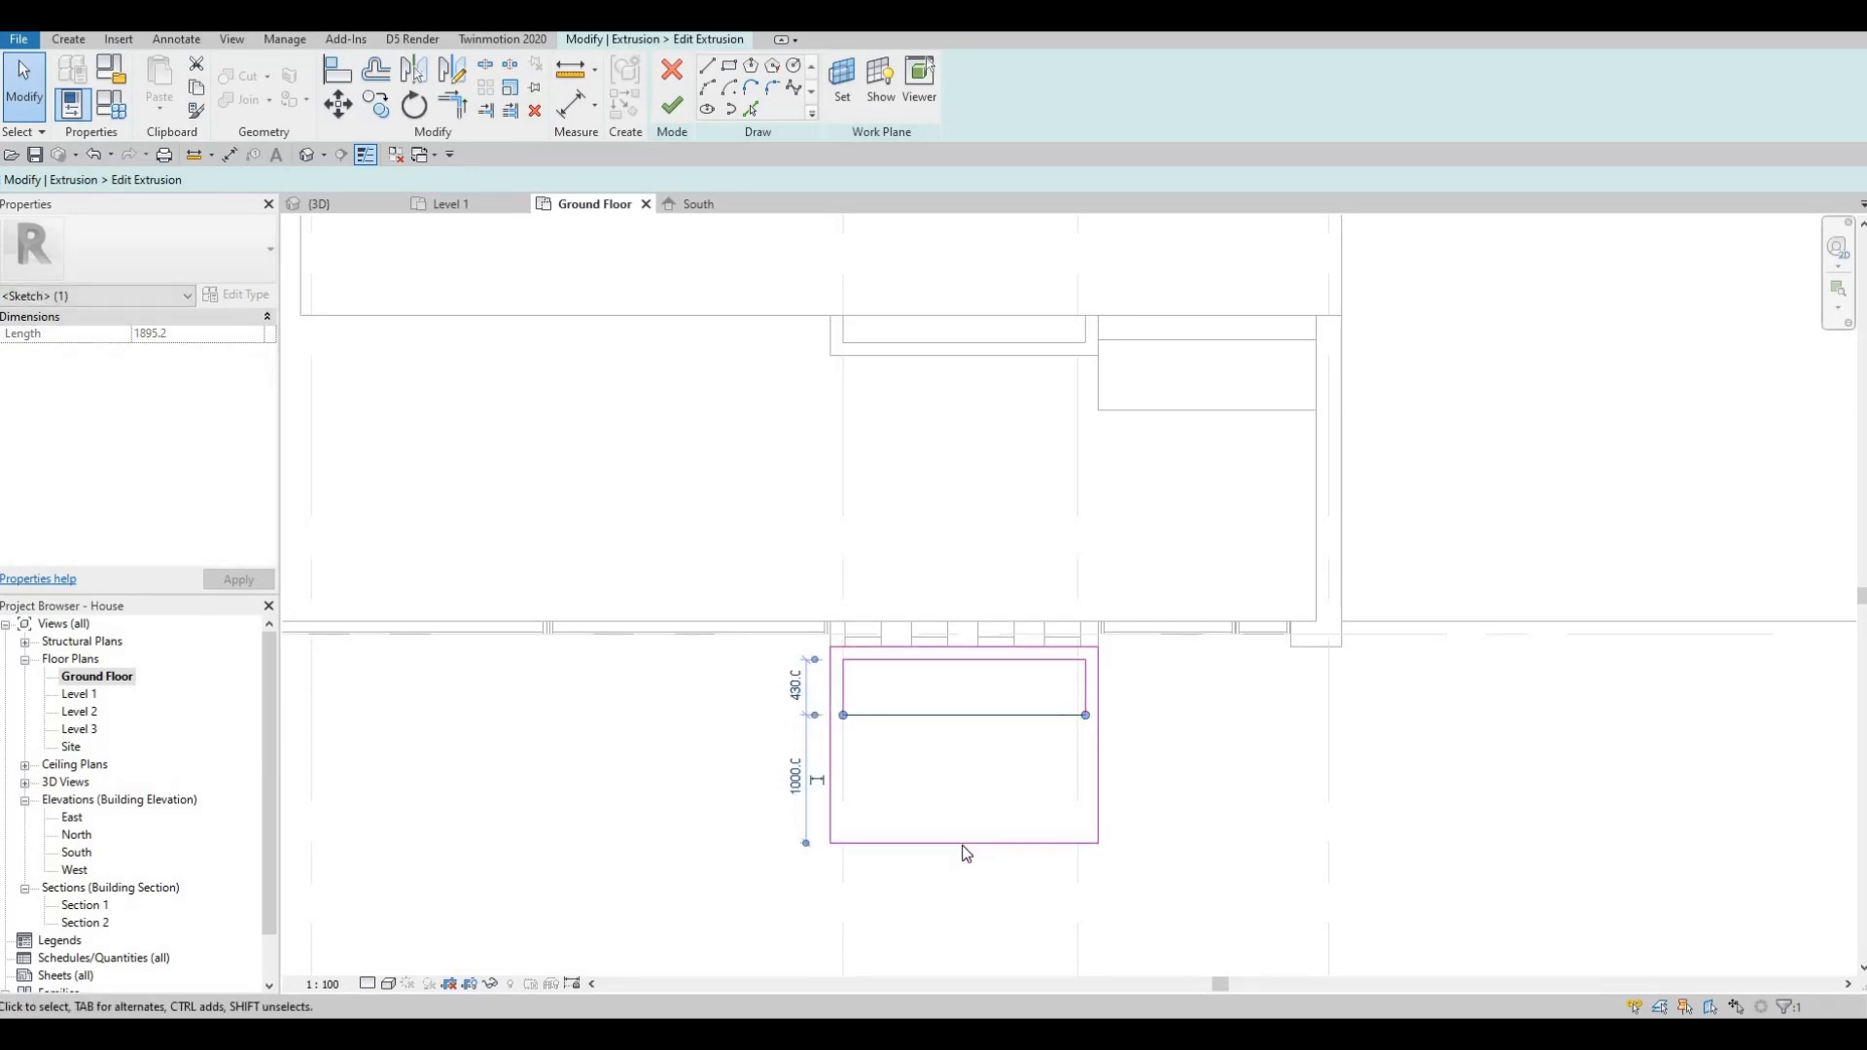
pyautogui.moveTo(968, 760)
pyautogui.mouseDown()
pyautogui.moveTo(972, 741)
pyautogui.moveTo(886, 735)
pyautogui.mouseUp()
pyautogui.scroll(2, 928, 722)
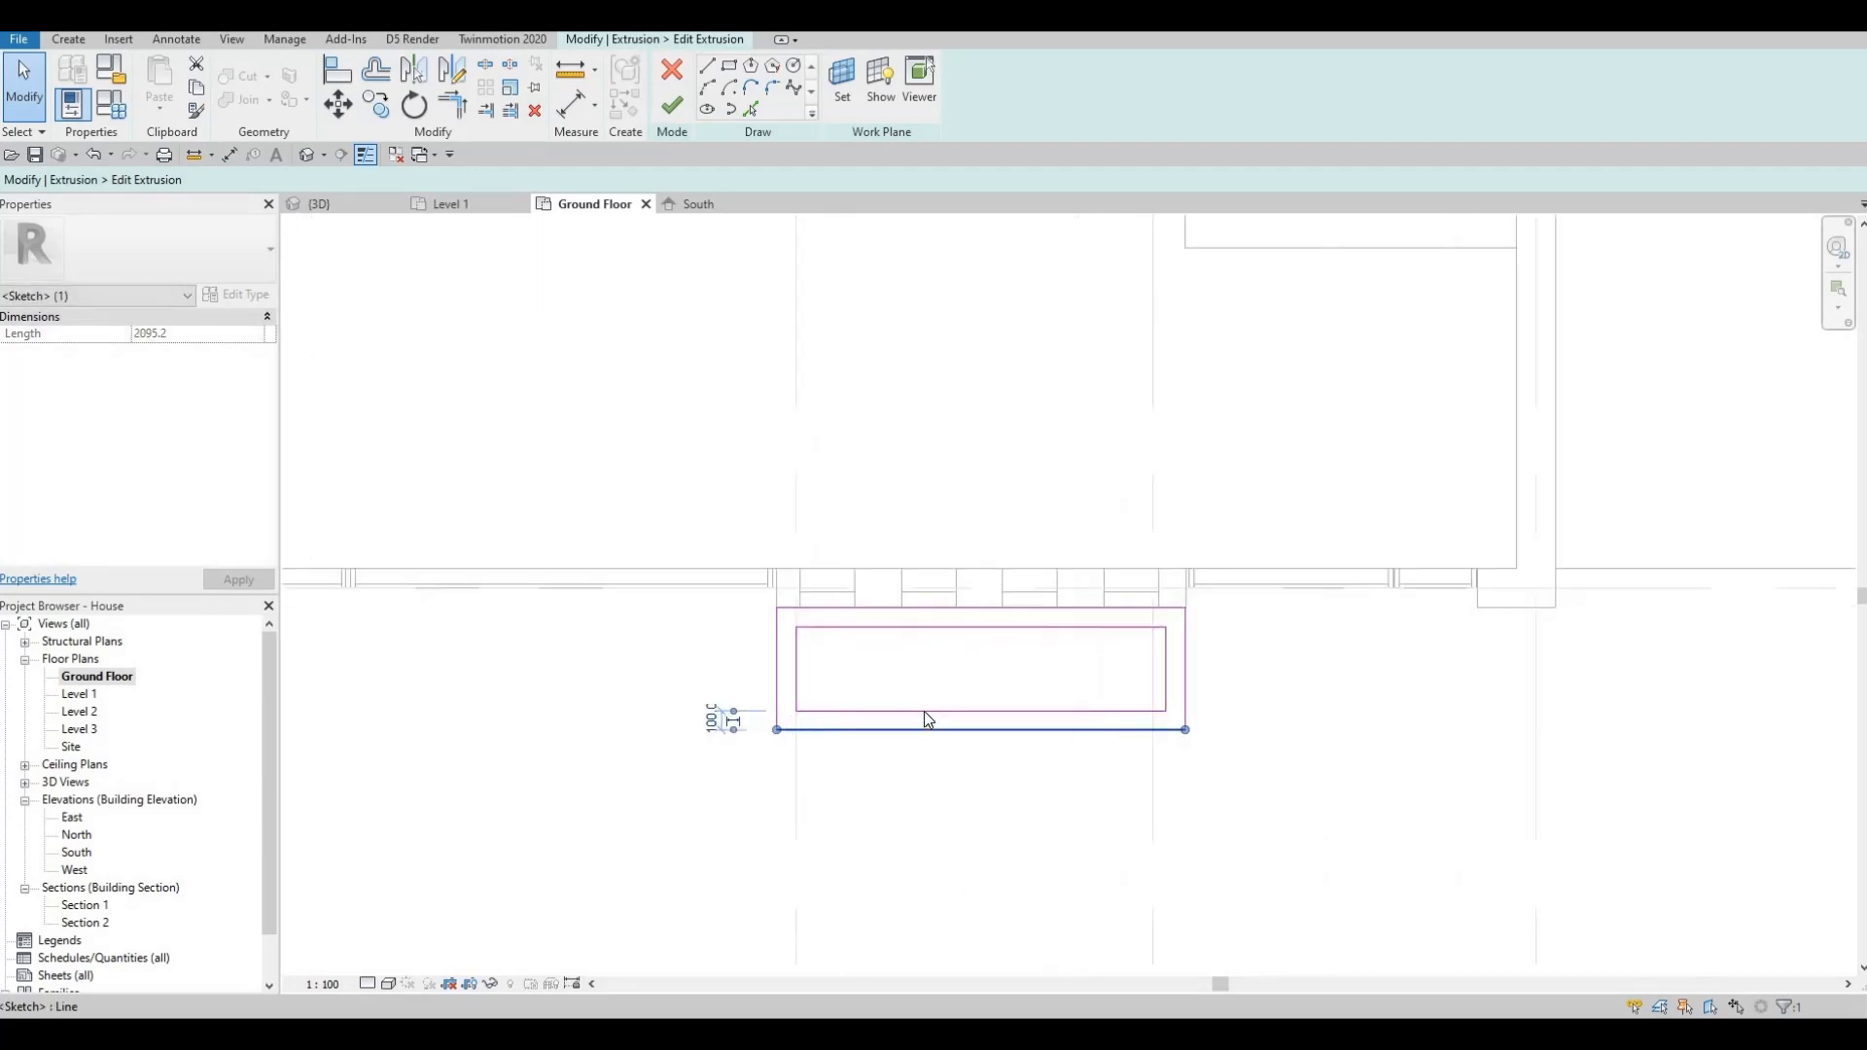
# - Try to nudge the inner front edge of the planter sketch toward the fence
pyautogui.press('Escape')
pyautogui.click(938, 721)
pyautogui.press('Escape')
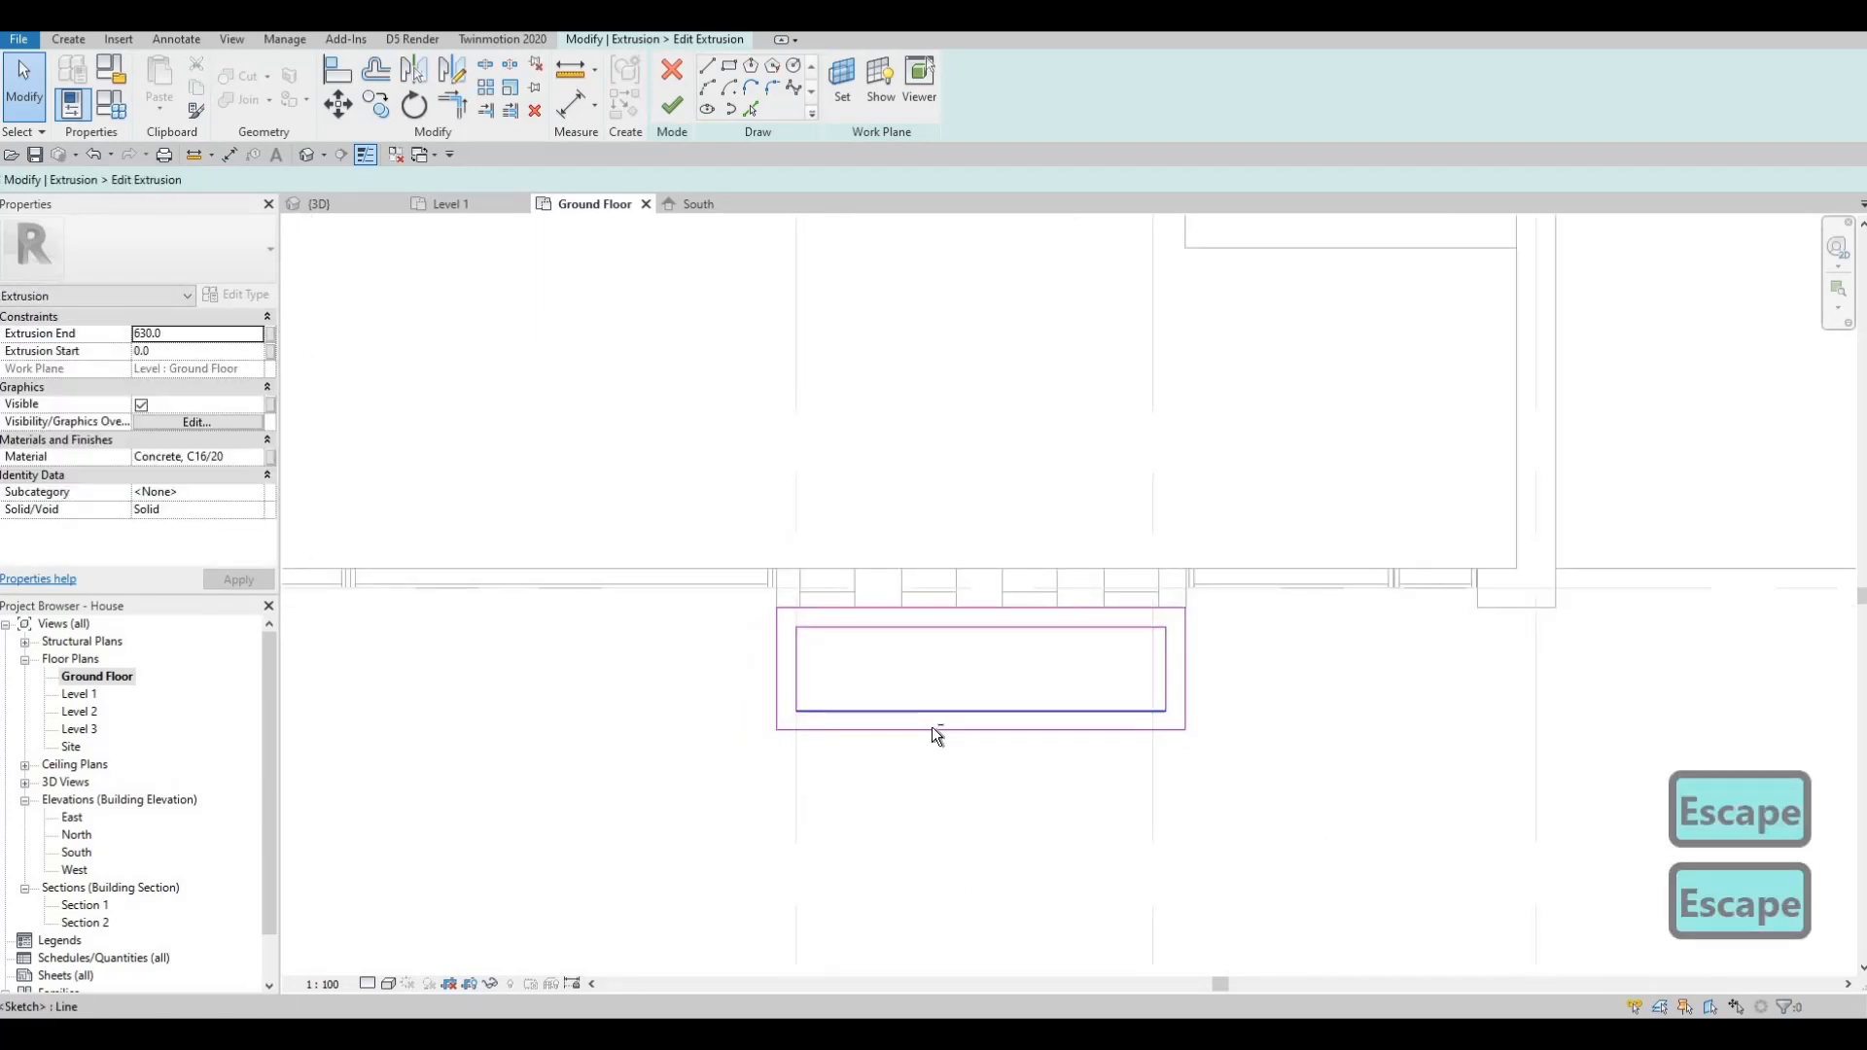
pyautogui.click(932, 726)
pyautogui.press('Up')
pyautogui.press('Up')
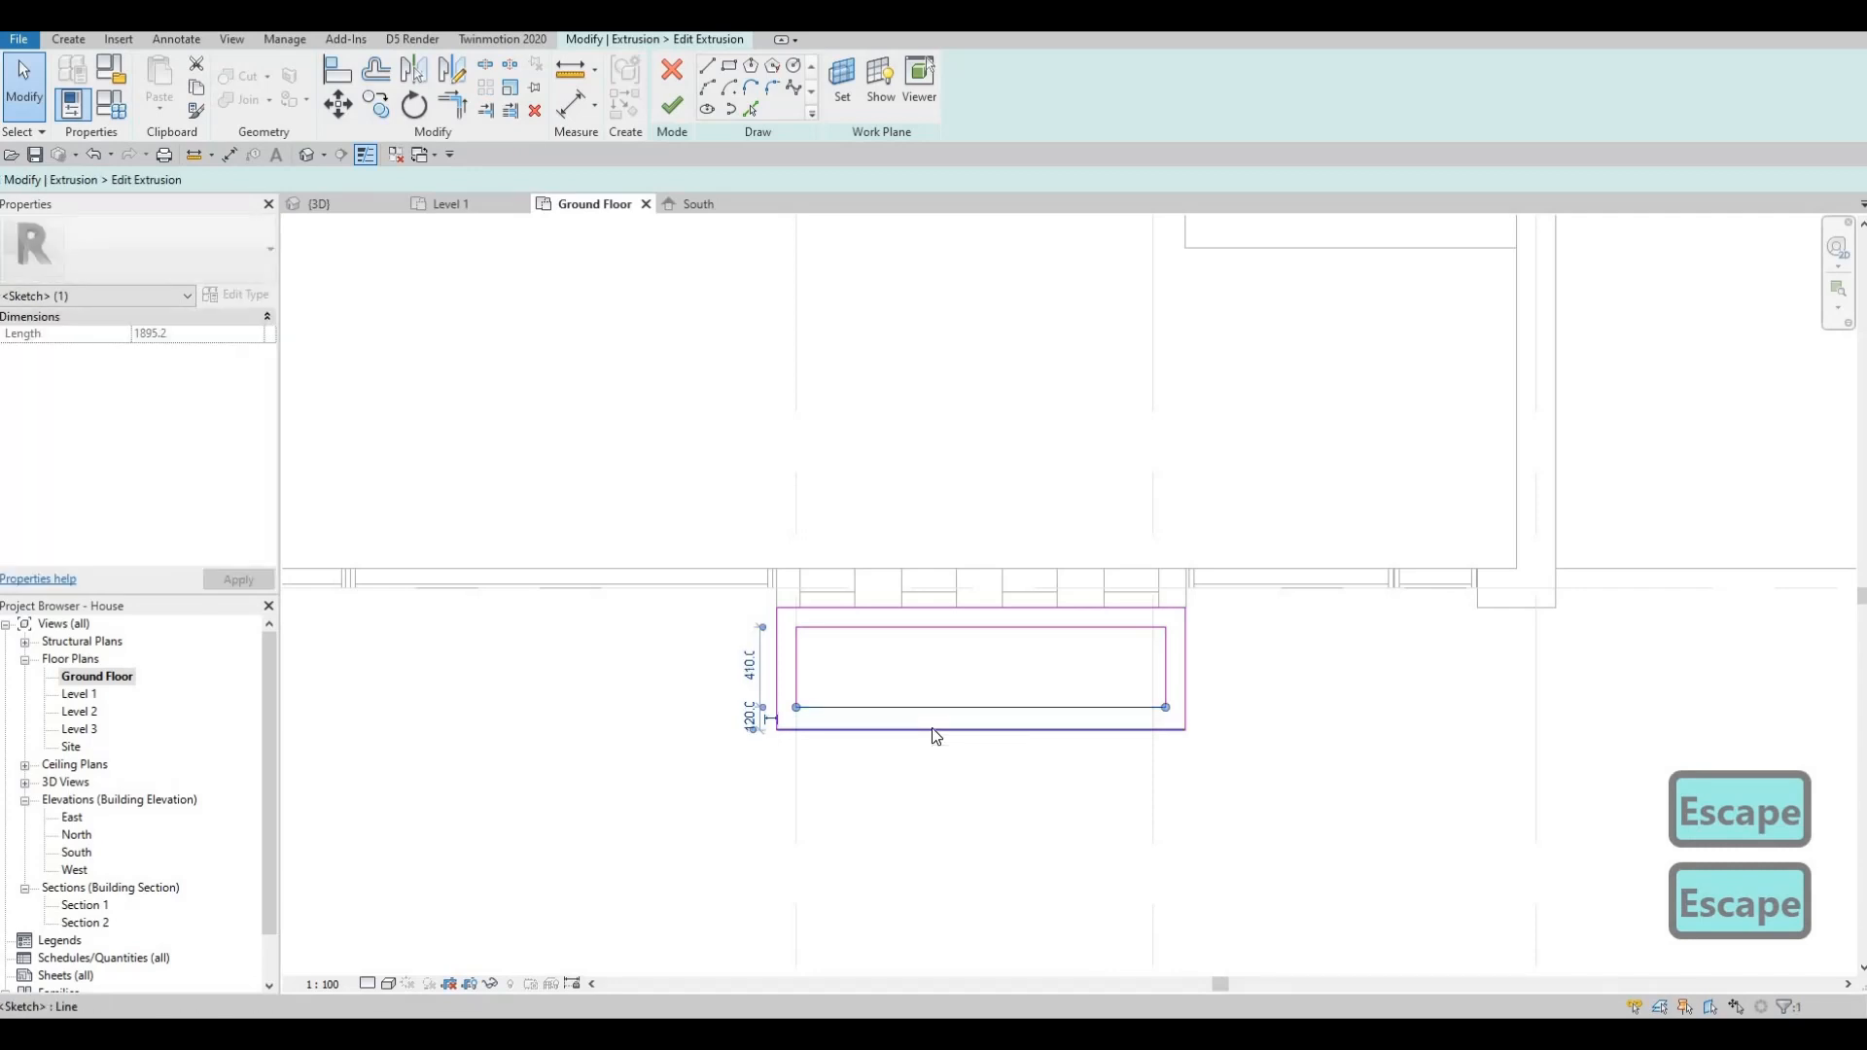
# - Set the gap between the planter sketch's inner and outer front edges to 100 mm
pyautogui.press('Escape')
pyautogui.click(852, 628)
pyautogui.press('Escape')
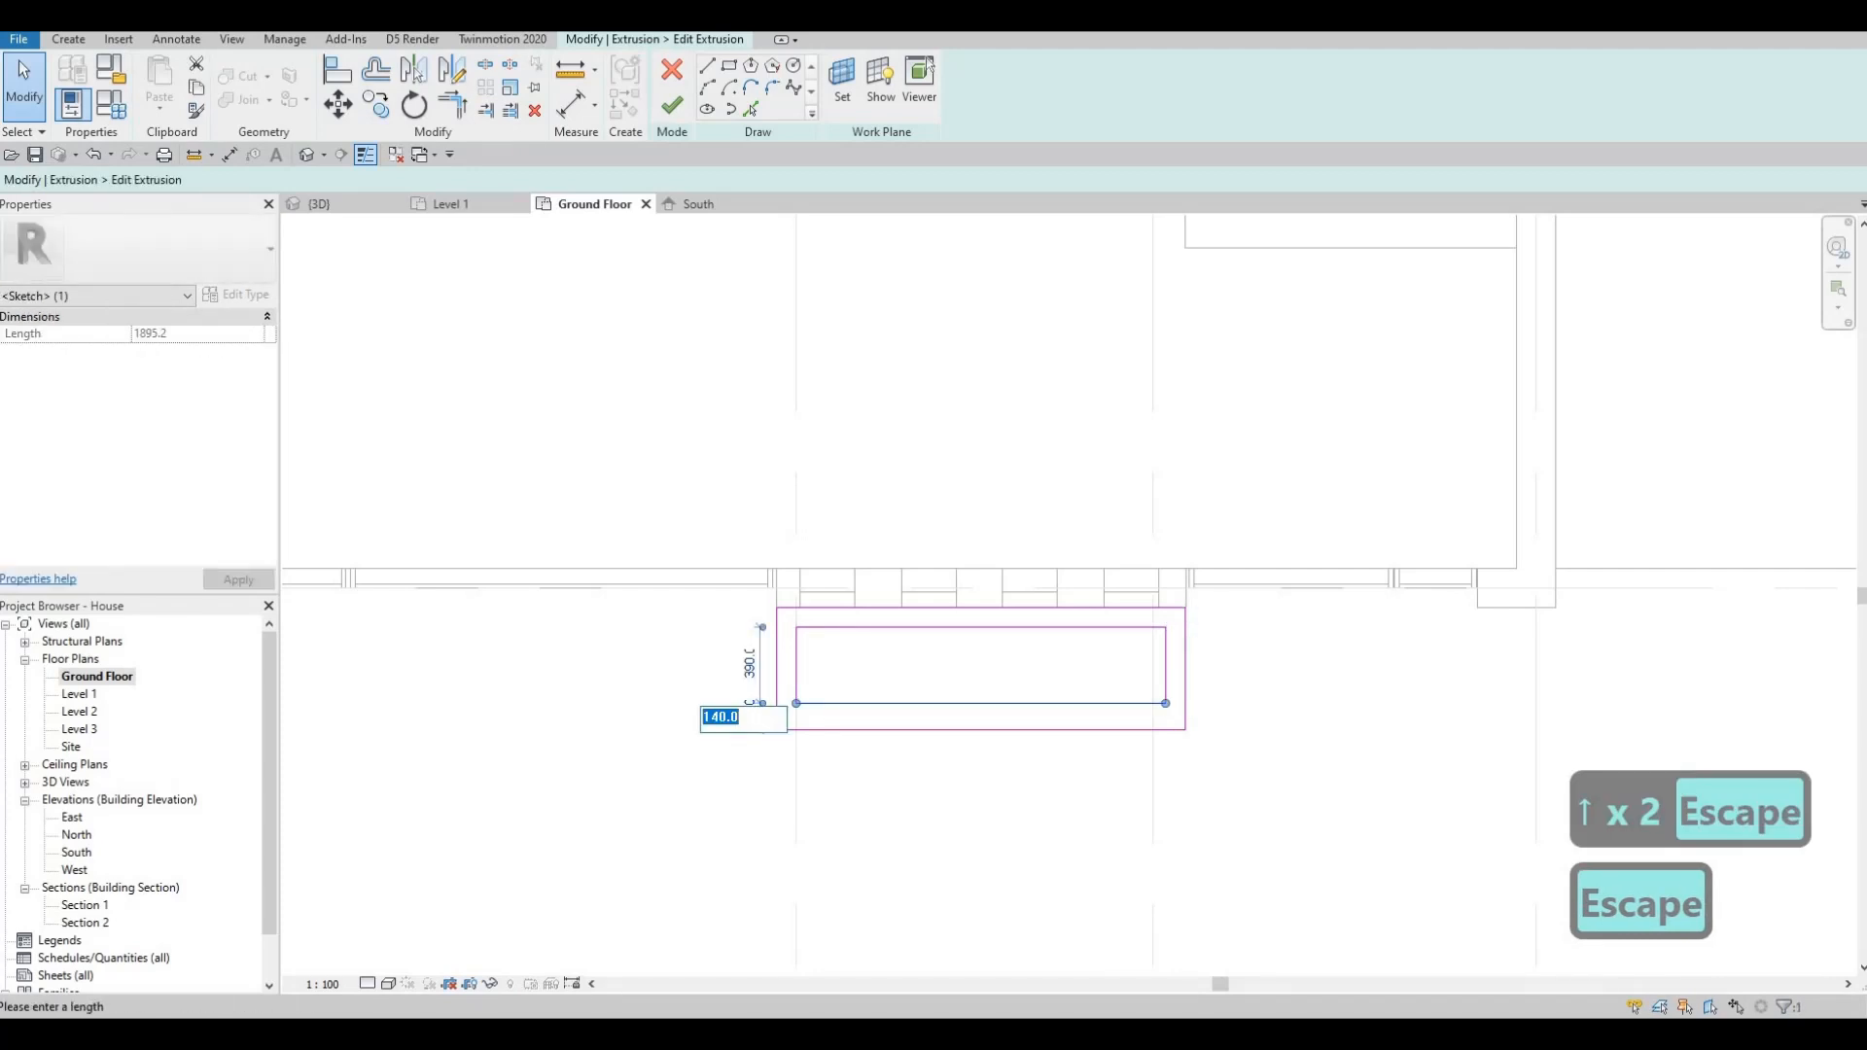
pyautogui.write('100')
pyautogui.press('Return')
pyautogui.press('Escape')
pyautogui.press('Escape')
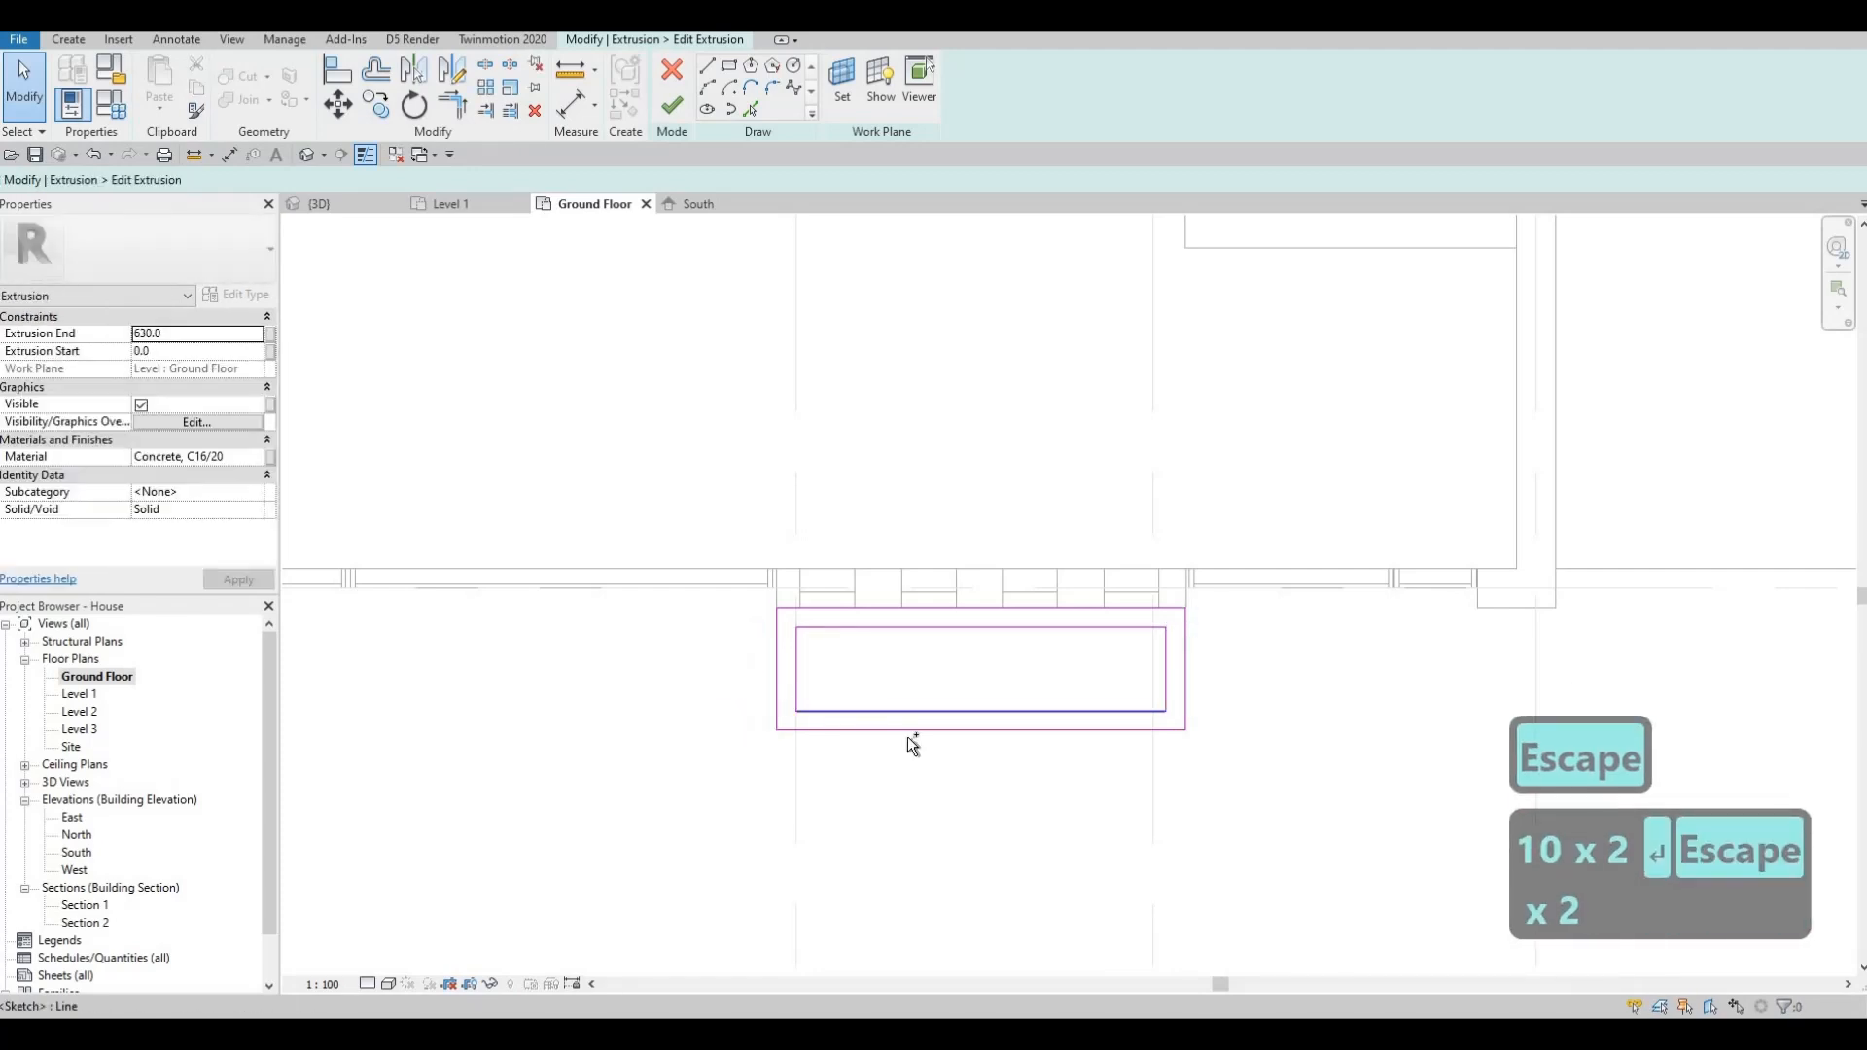
# - Nudge the planter sketch's inner and outer front edges together toward the fence and finish the sketch
pyautogui.keyDown('ctrl'); pyautogui.click(908, 737); pyautogui.keyUp('ctrl')
pyautogui.press('Up')
pyautogui.press('Up')
pyautogui.press('Up')
pyautogui.press('Up')
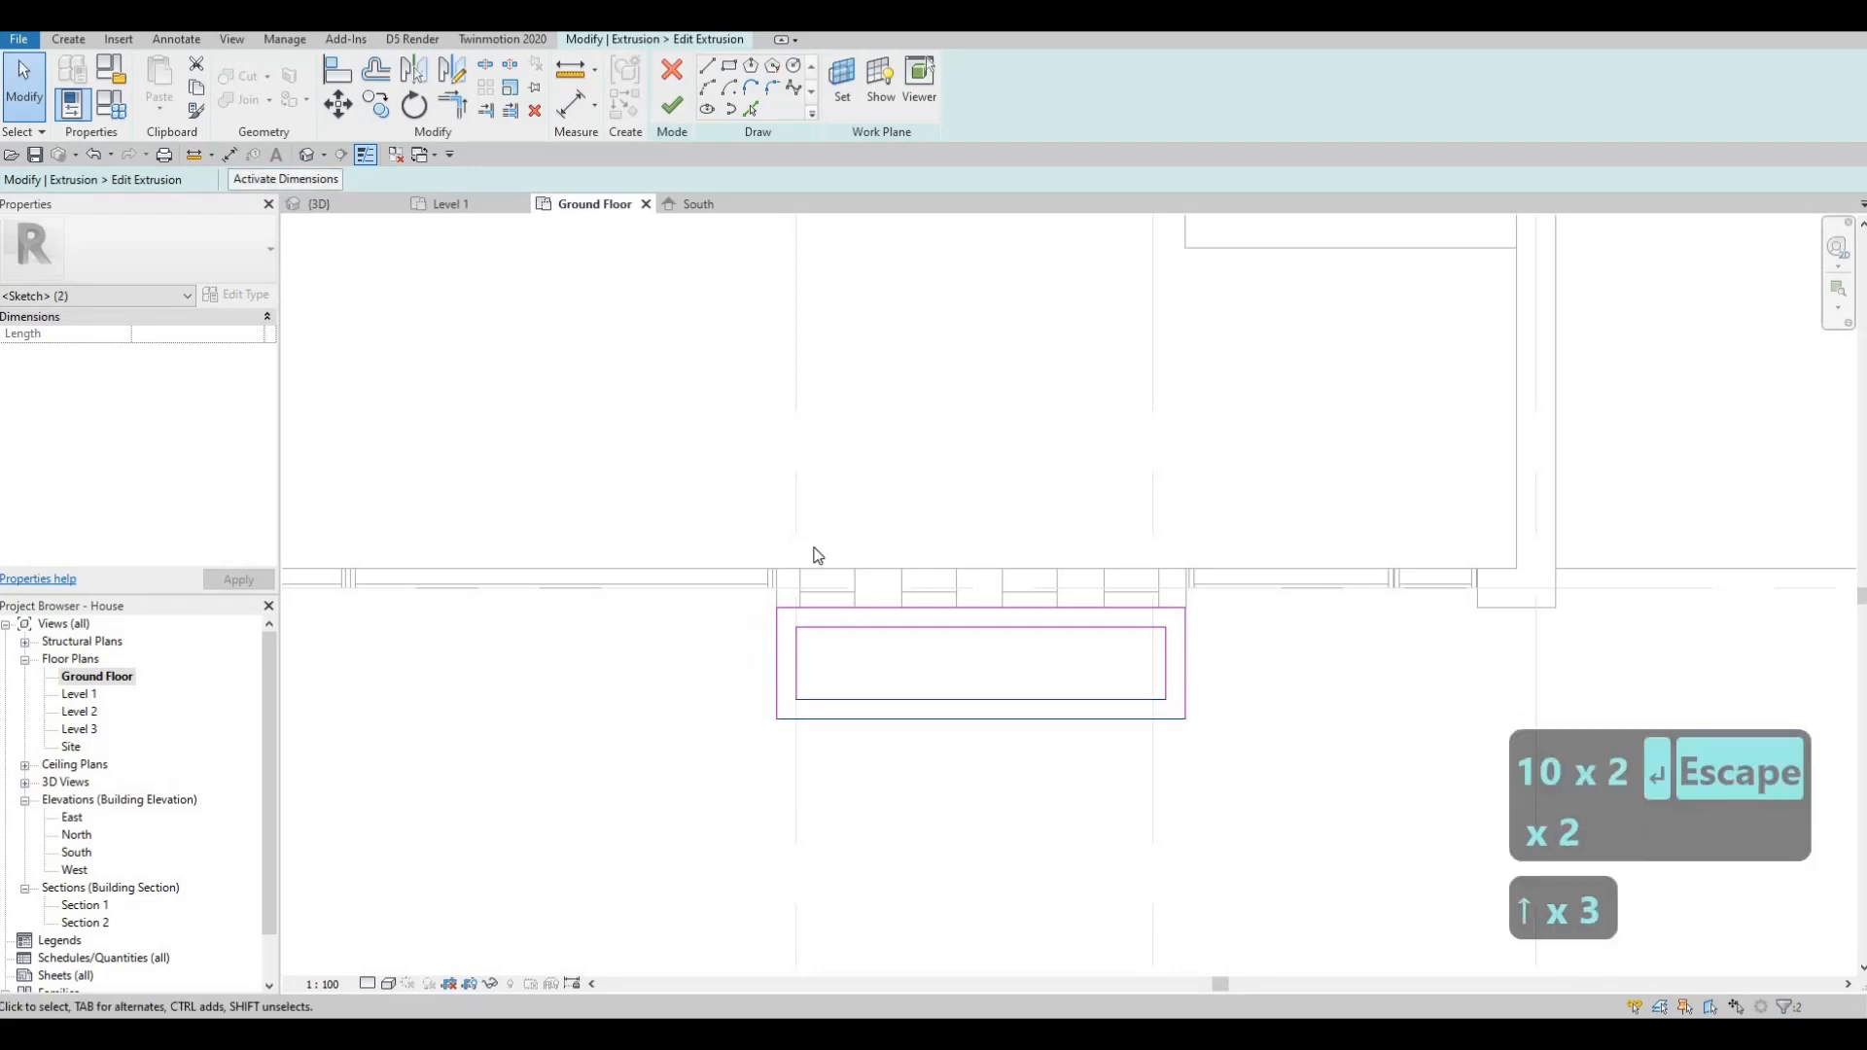
pyautogui.press('Escape')
pyautogui.click(672, 105)
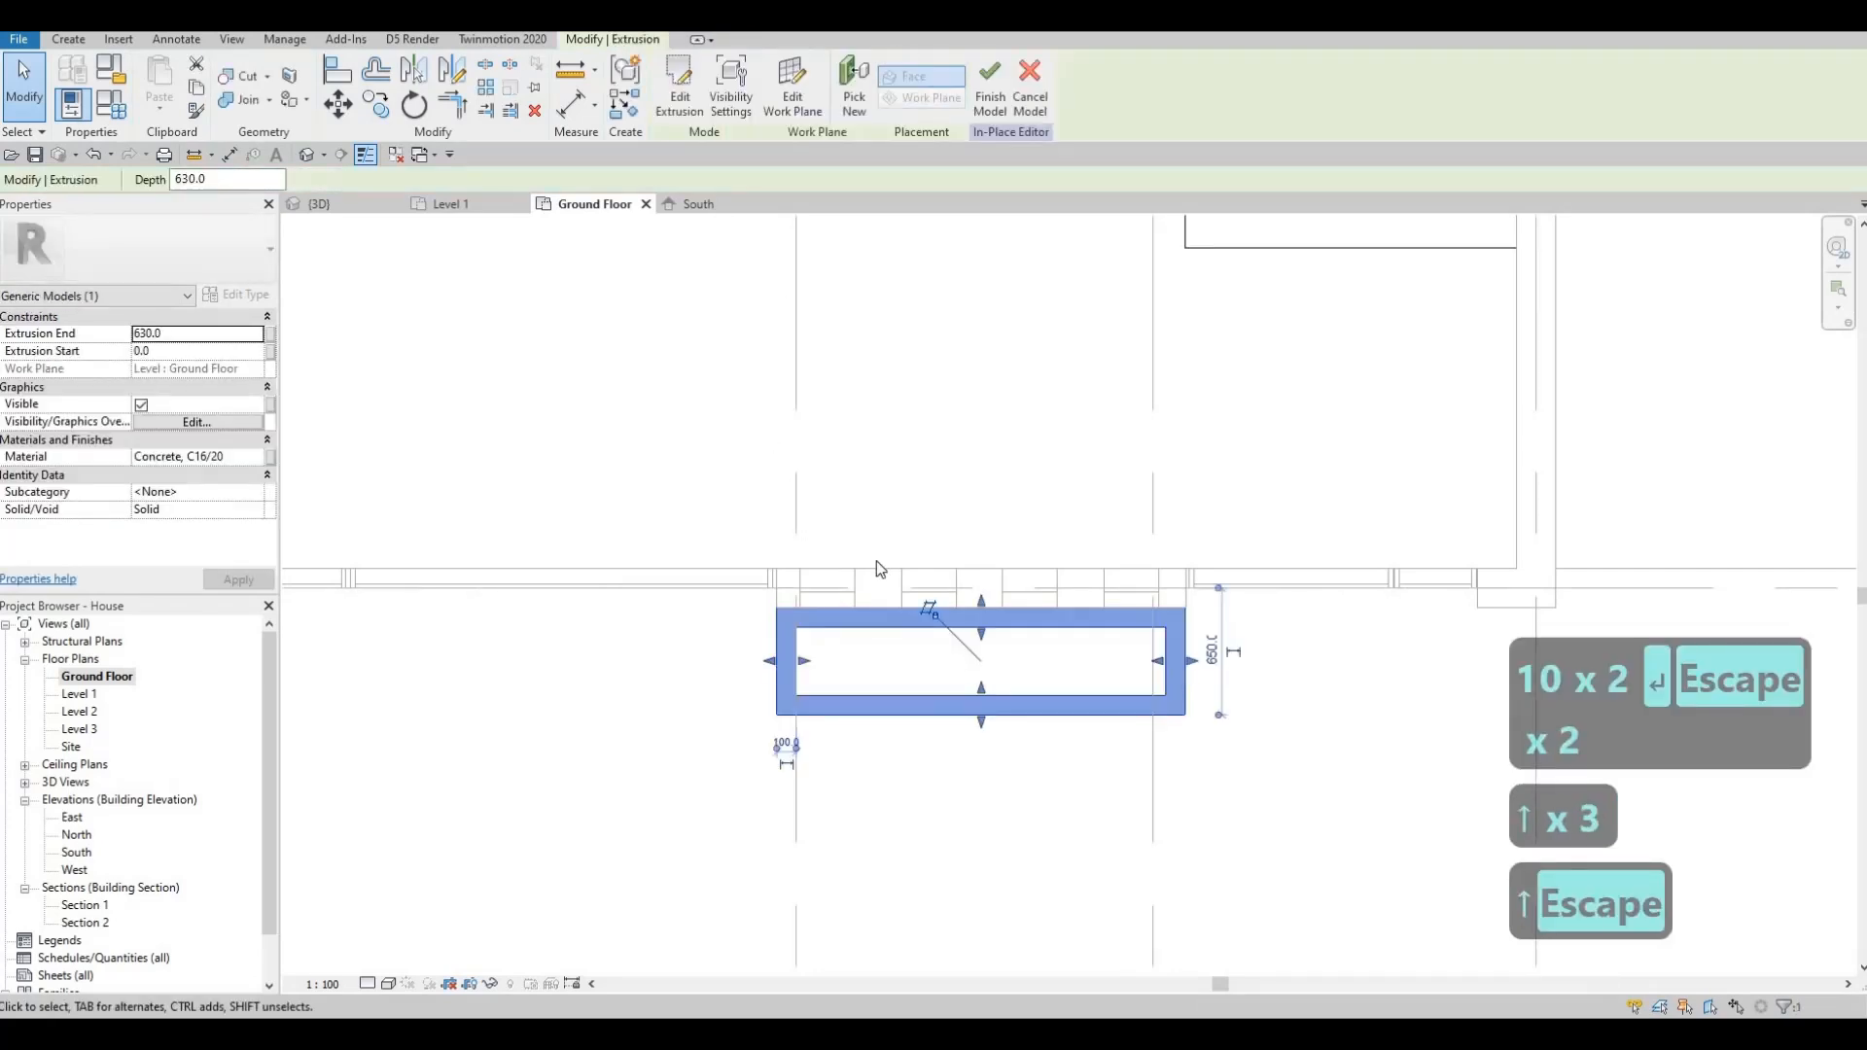
# - Copy the plant fill from the house planter into the new street-side planter, matching its inner front corner
pyautogui.scroll(-1, 877, 562)
pyautogui.moveTo(953, 336); pyautogui.dragTo(896, 469, button='middle')
pyautogui.scroll(-2, 897, 457)
pyautogui.press('Escape')
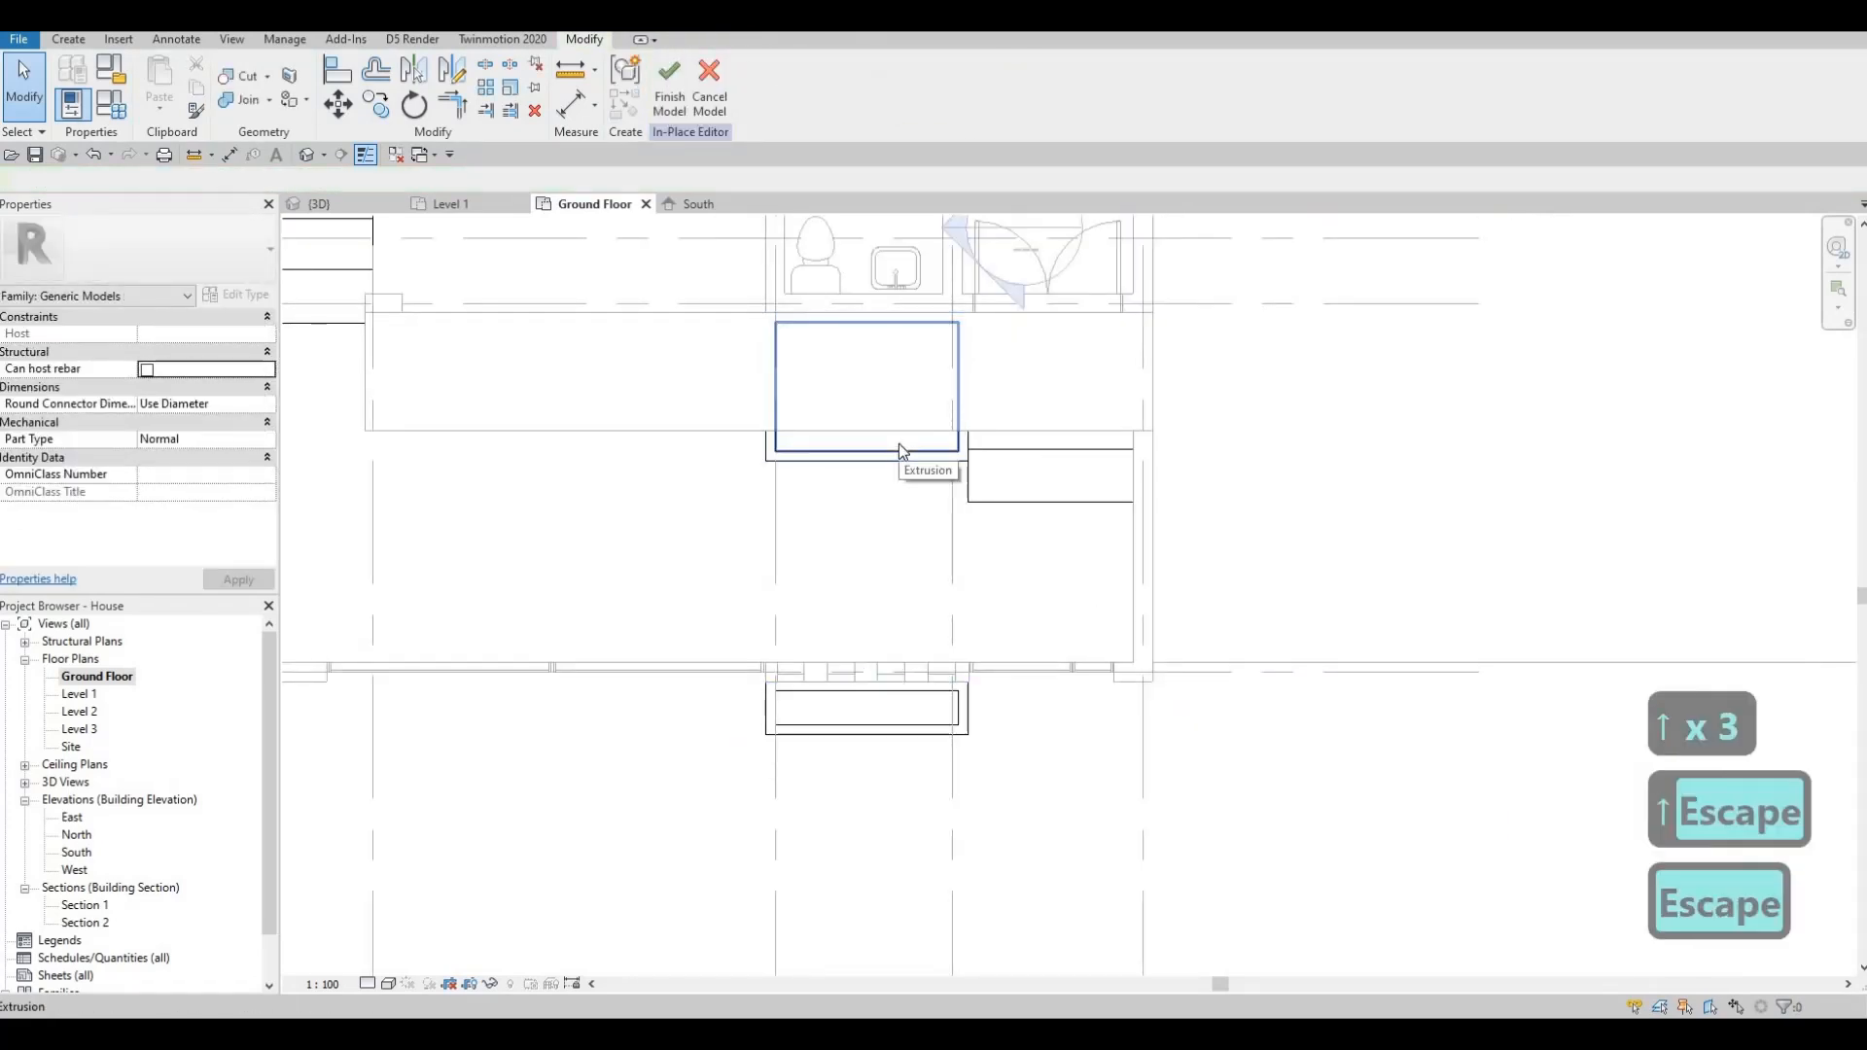
pyautogui.click(901, 450)
pyautogui.press('c')
pyautogui.press('o')
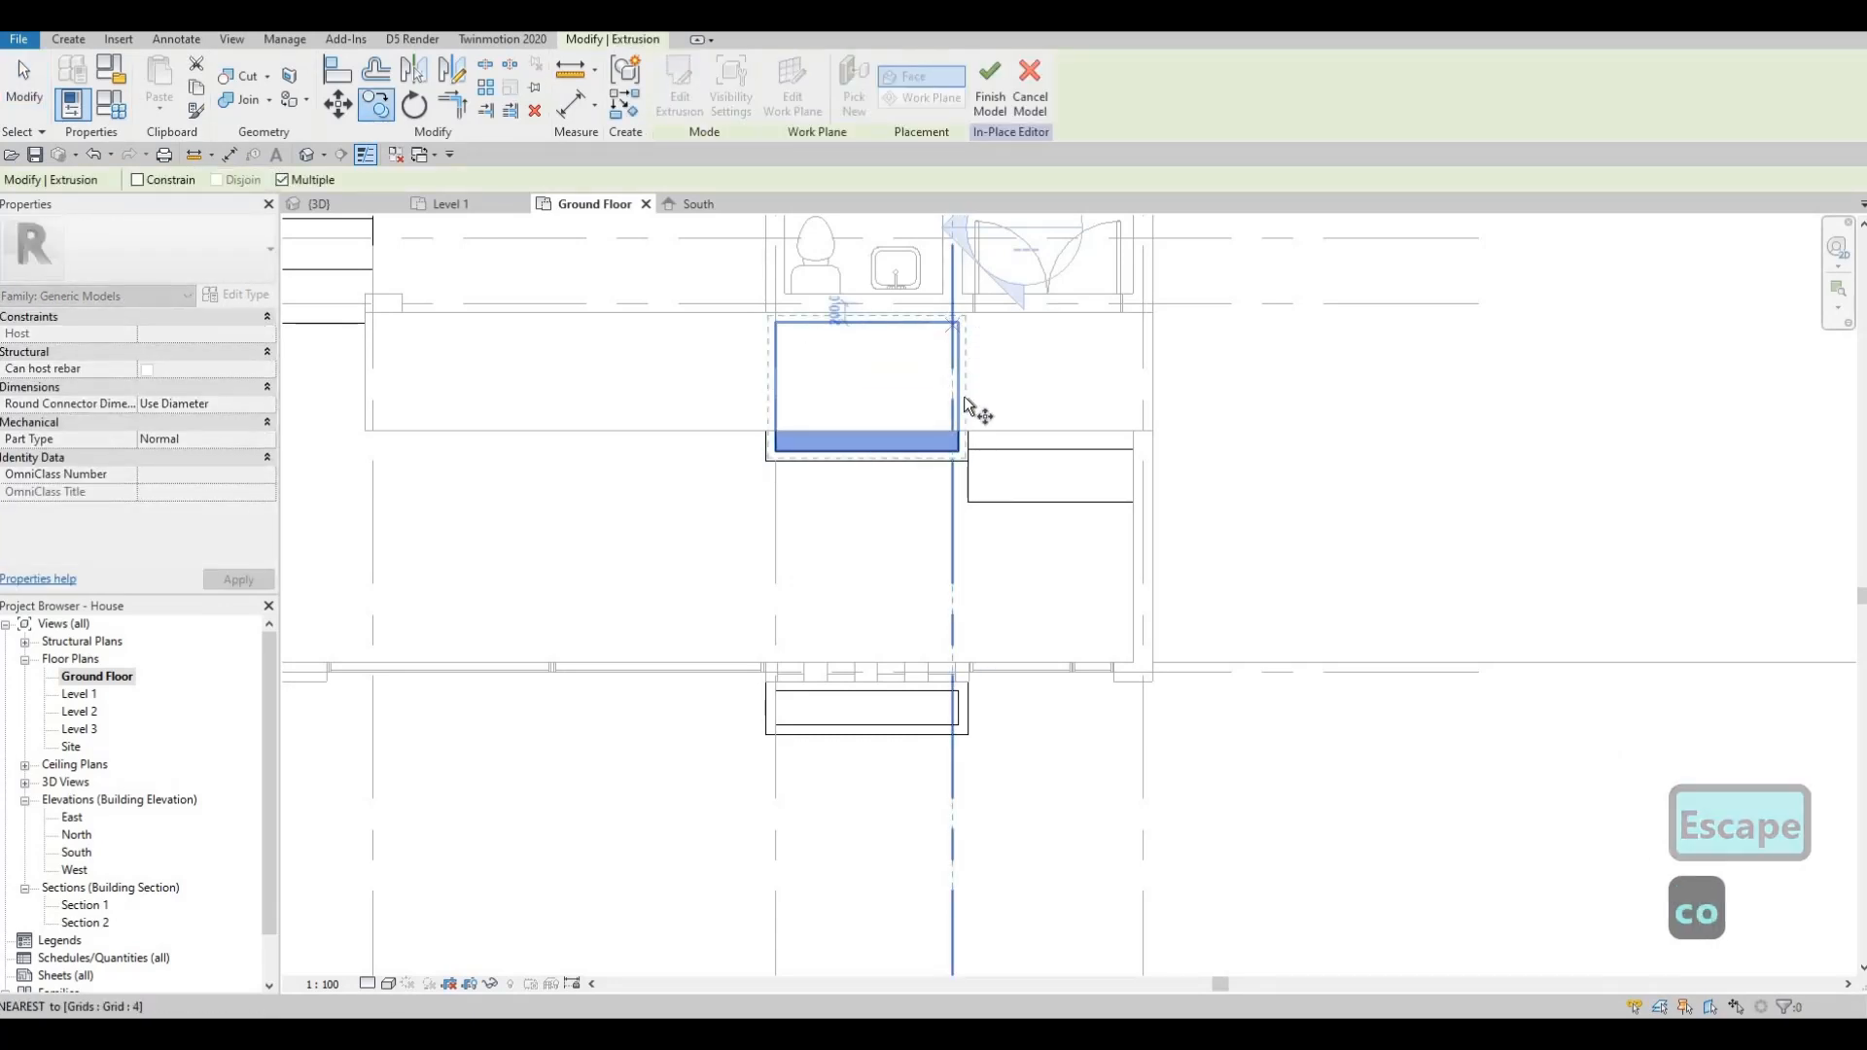
pyautogui.click(958, 450)
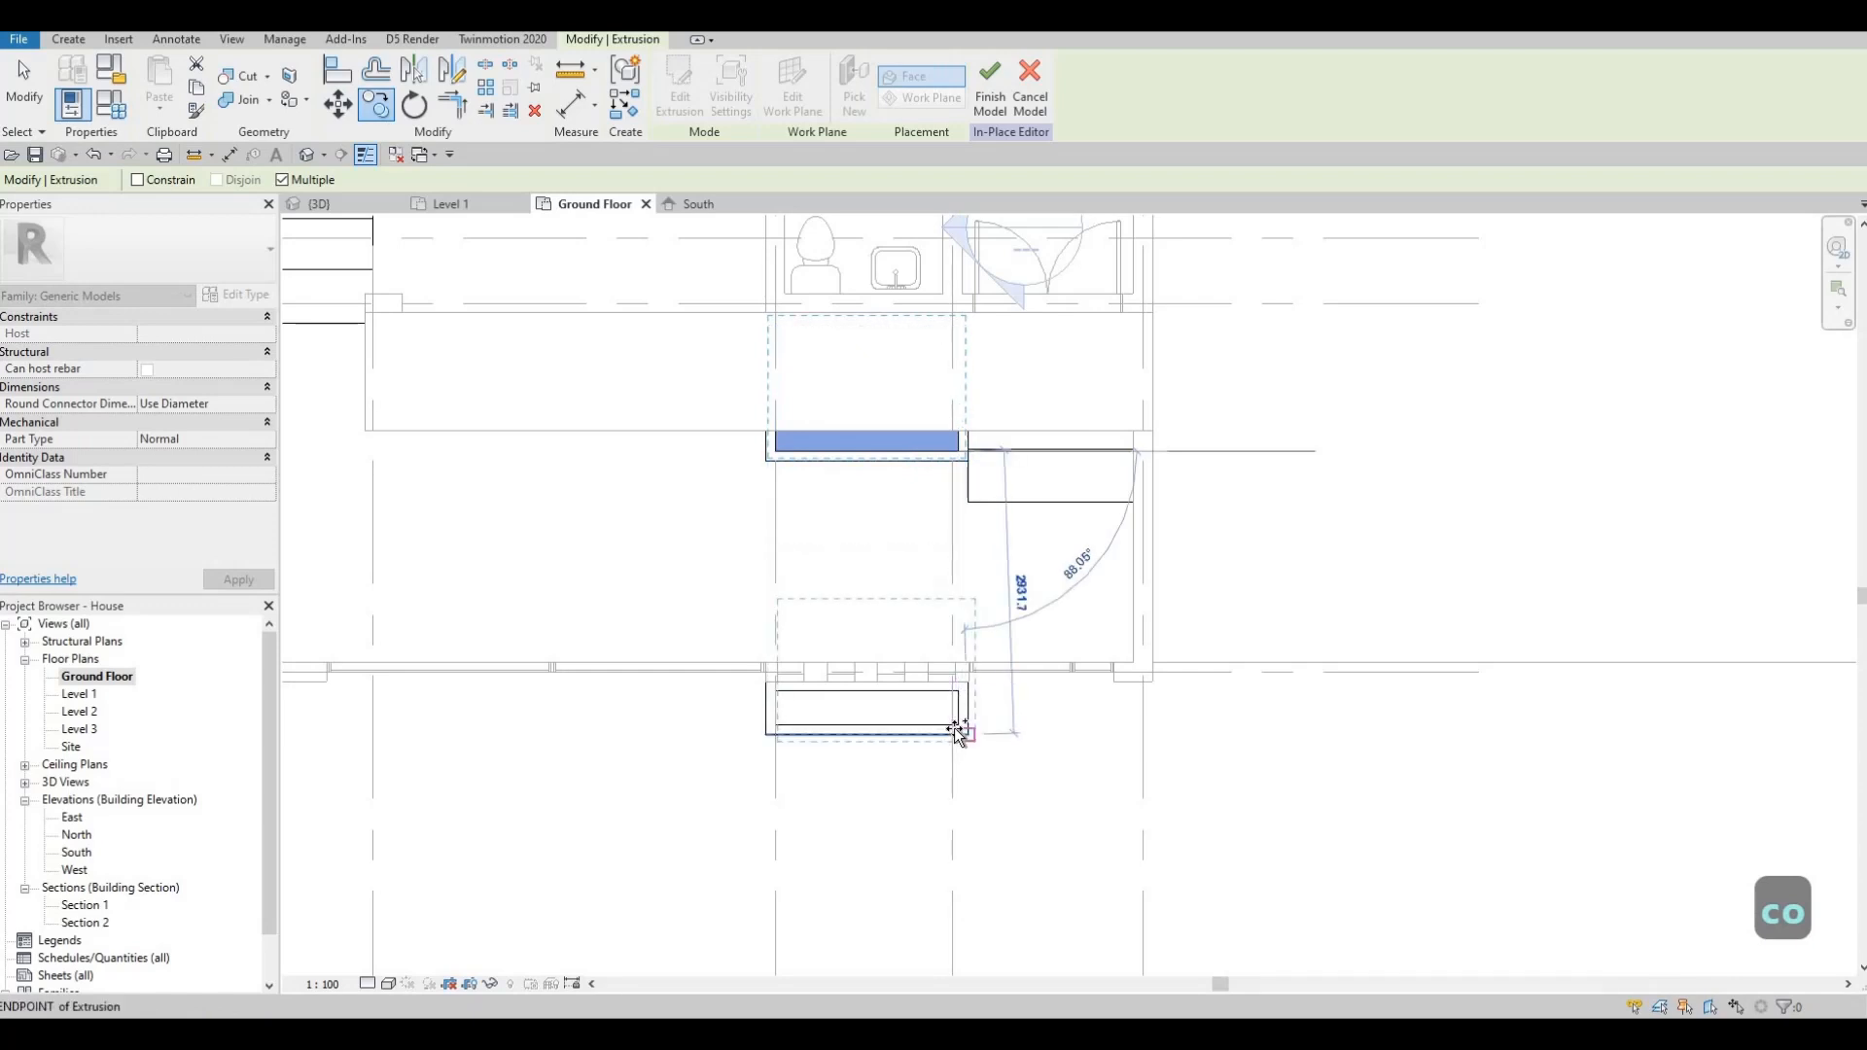
pyautogui.click(955, 727)
pyautogui.scroll(2, 861, 508)
pyautogui.press('Escape')
pyautogui.press('Escape')
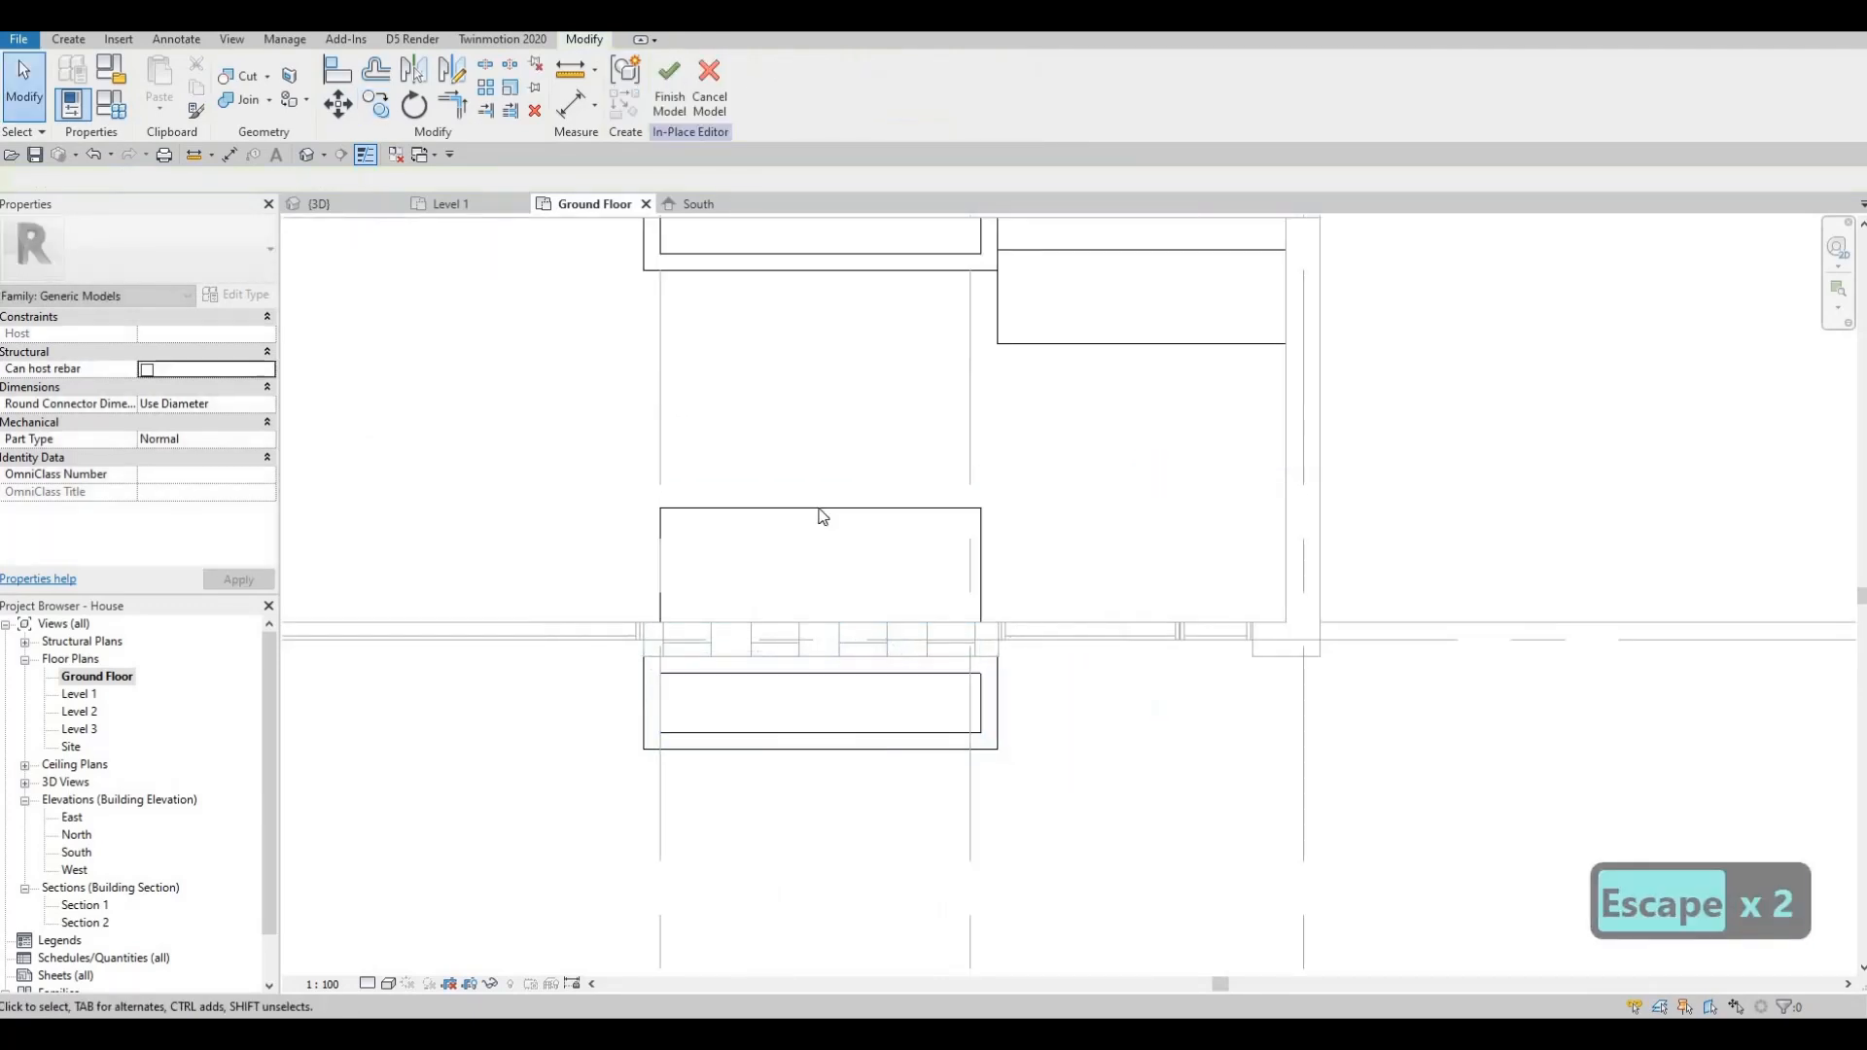
# - Pull the copied plant fill's back edge in to the new planter's inner face and finish the in-place model
pyautogui.click(849, 687)
pyautogui.moveTo(849, 687); pyautogui.dragTo(843, 689)
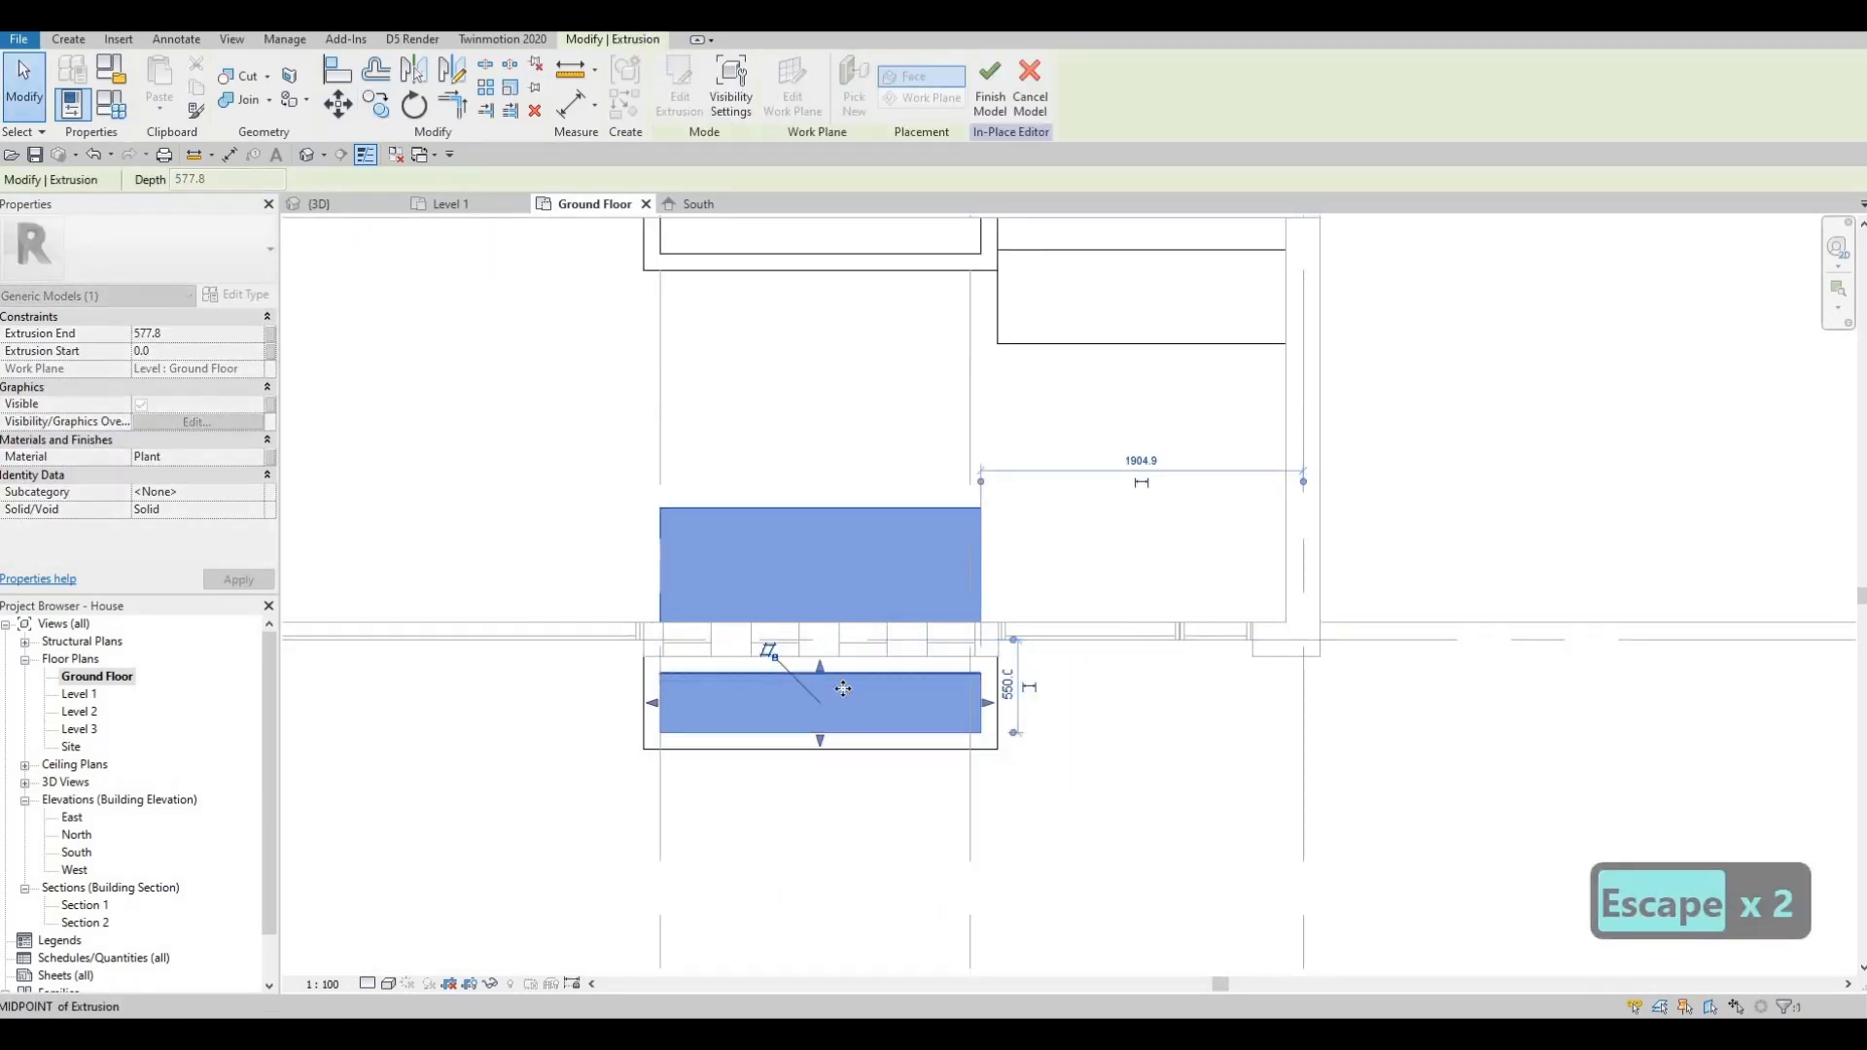
pyautogui.scroll(4, 839, 681)
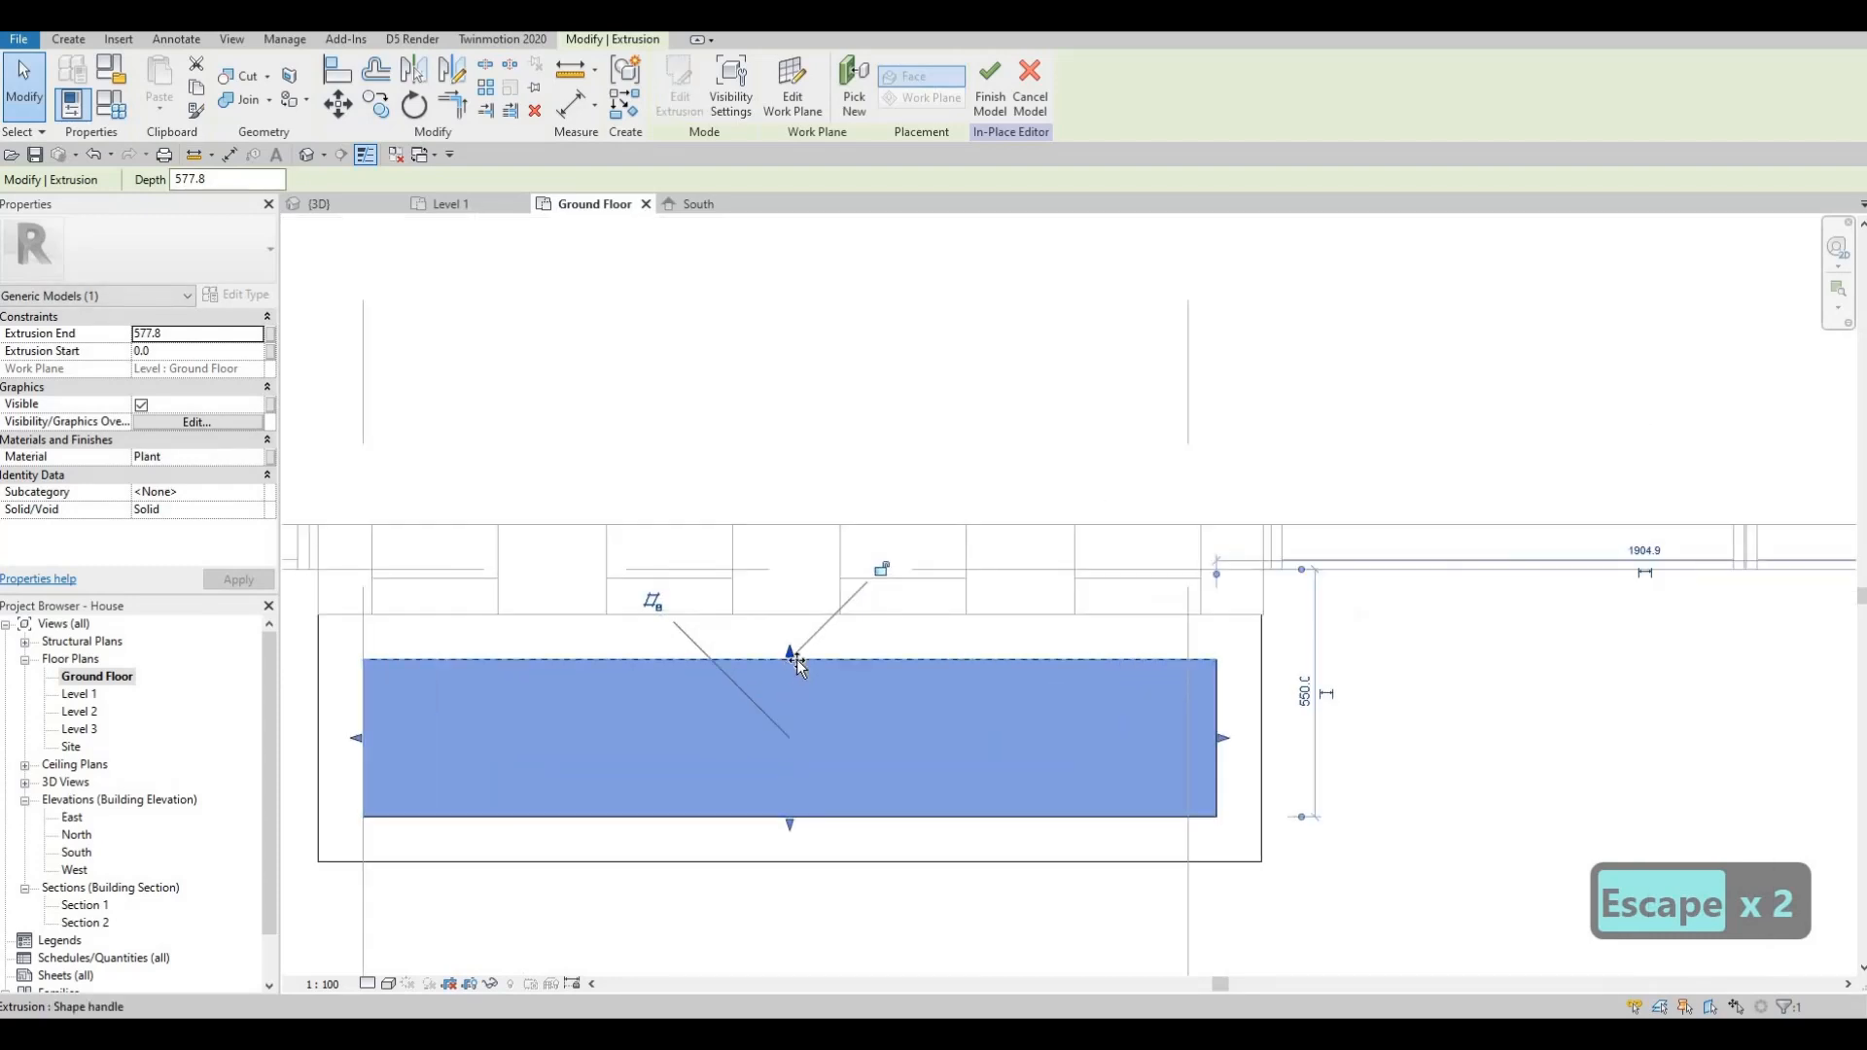
pyautogui.moveTo(798, 661); pyautogui.dragTo(827, 622)
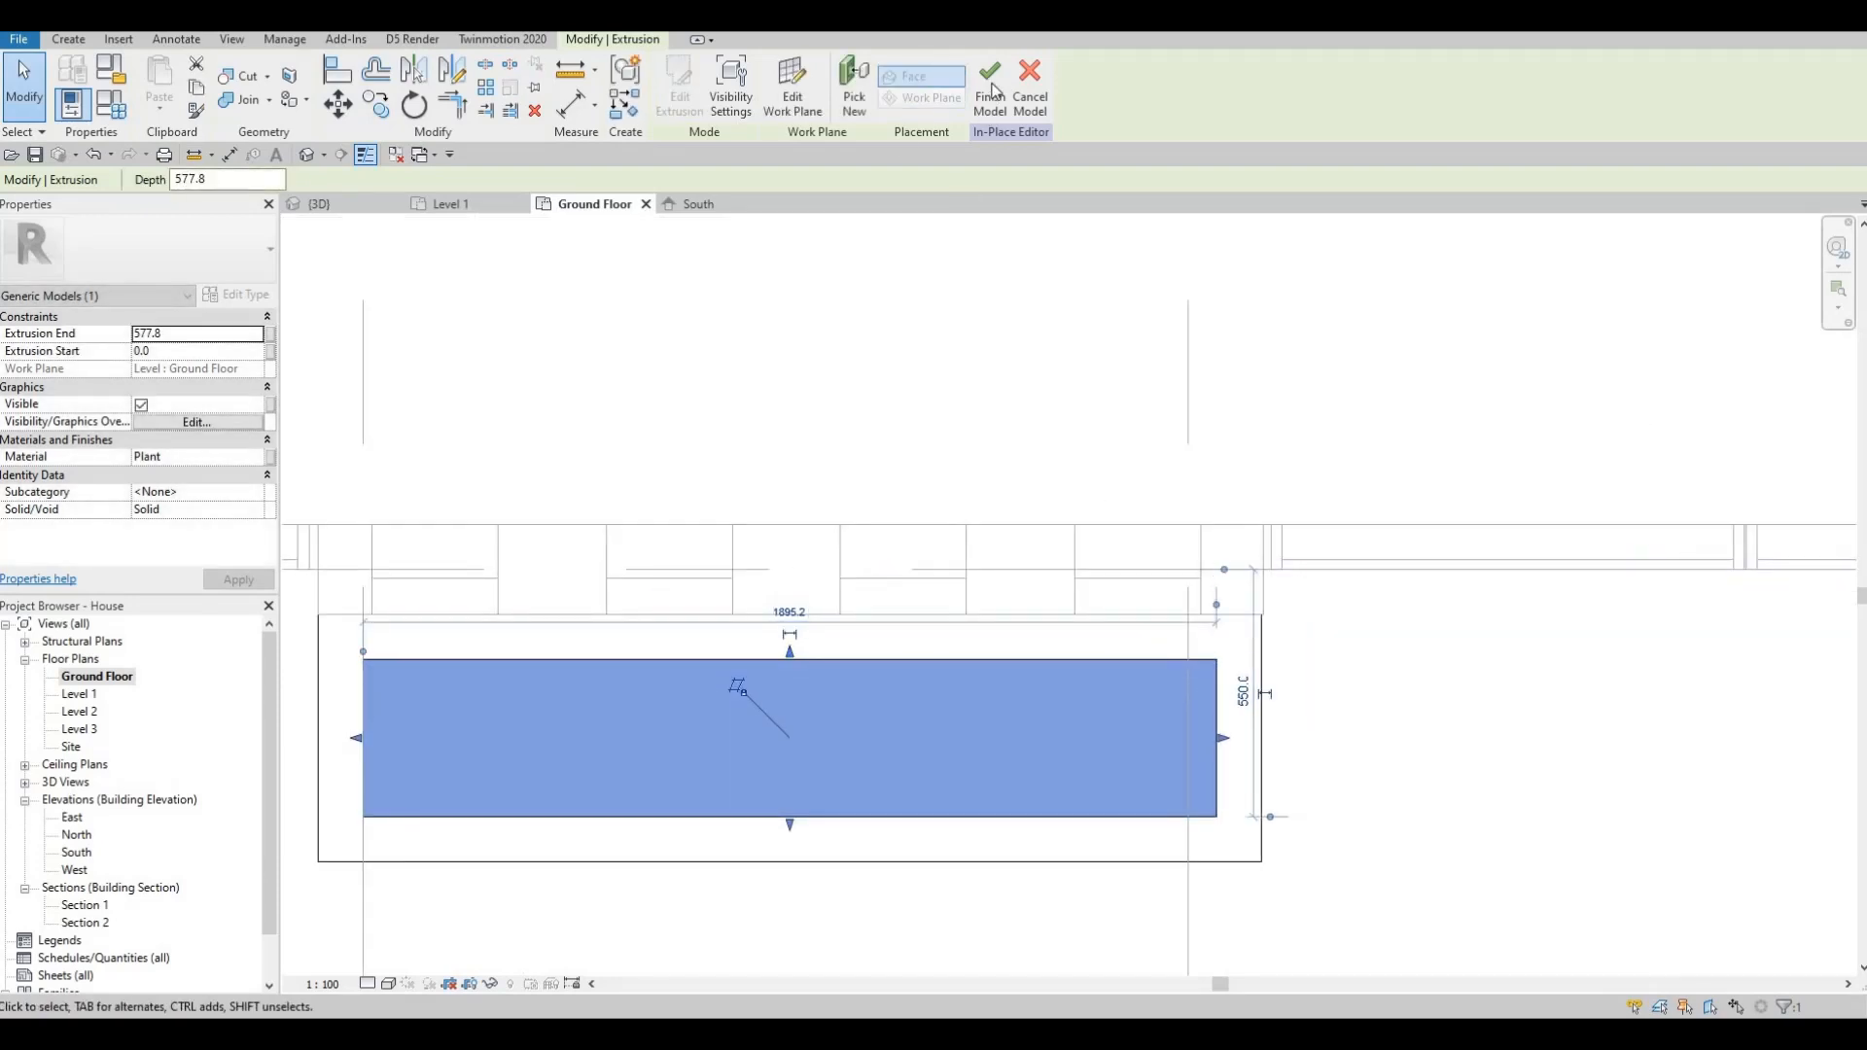
pyautogui.click(990, 88)
# - In the 3D view, edit the planter model in place and lower the street-side concrete box to about 479 mm high
pyautogui.click(356, 206)
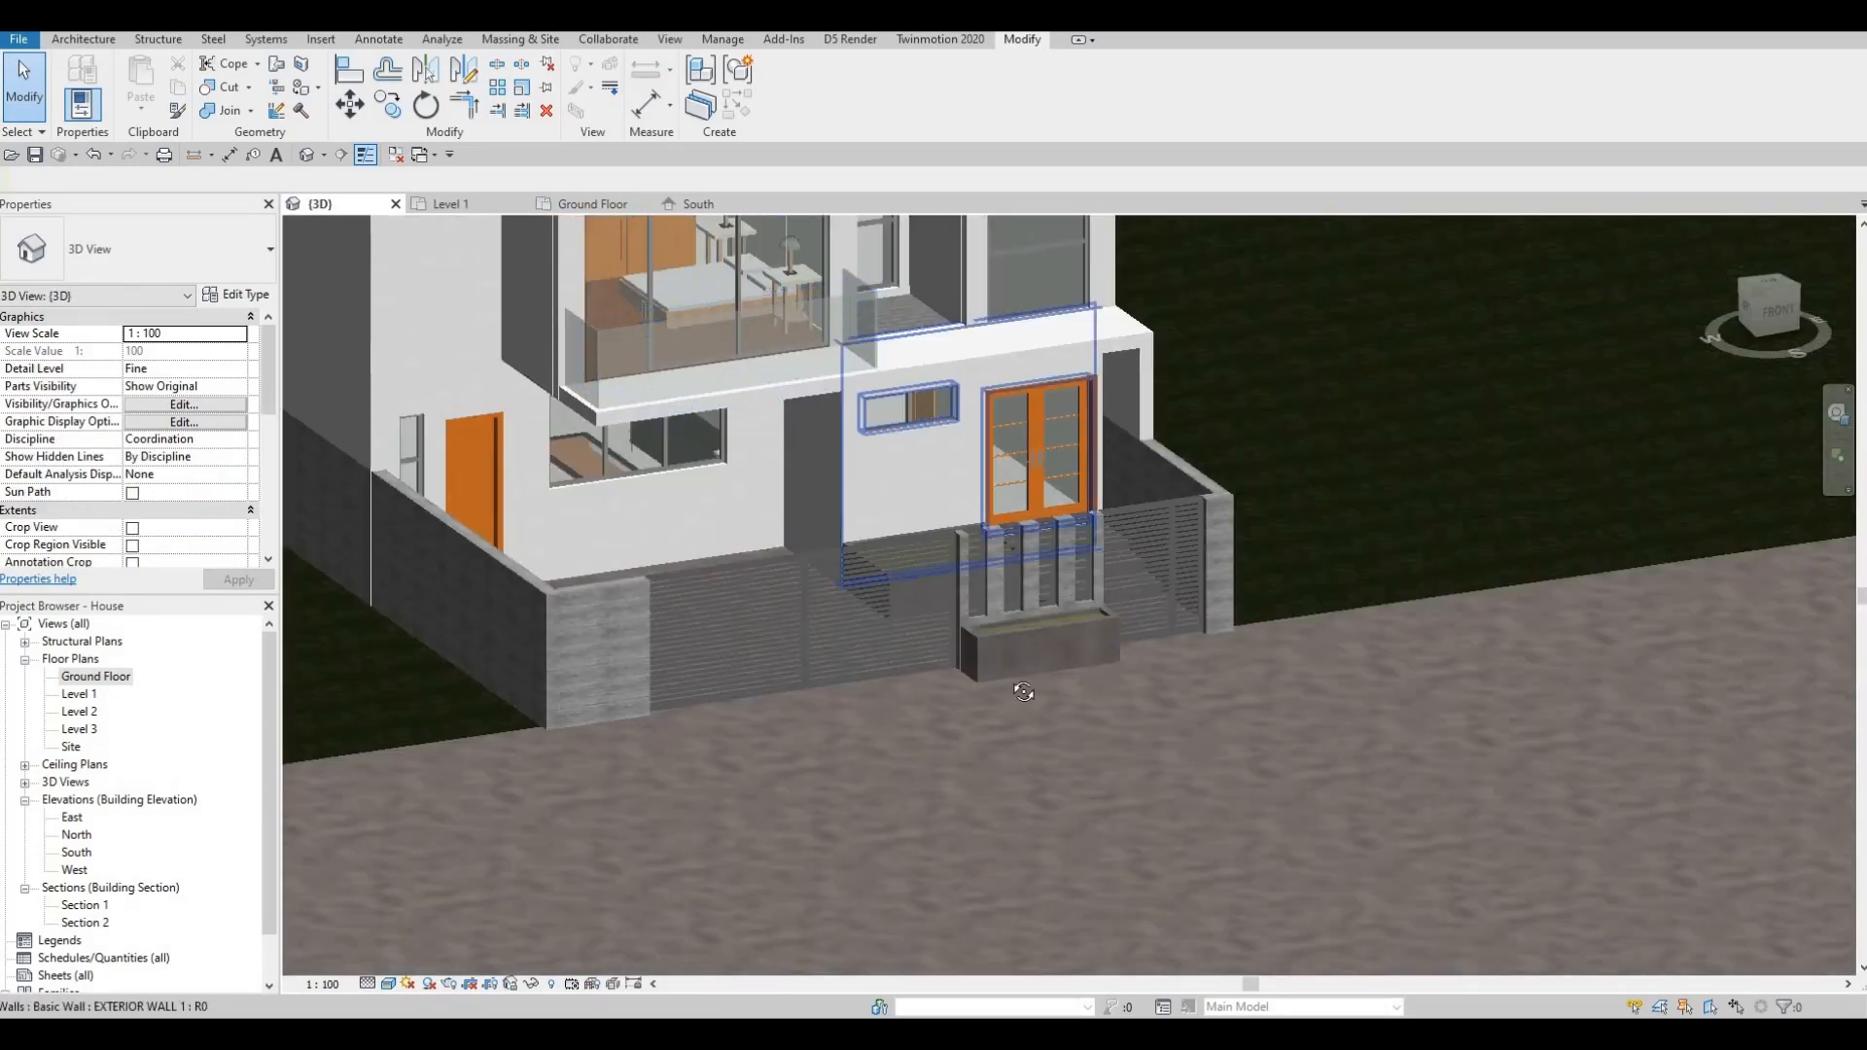
pyautogui.press('Escape')
pyautogui.keyDown('shift'); pyautogui.moveTo(919, 630); pyautogui.dragTo(1007, 722, button='middle'); pyautogui.keyUp('shift')
pyautogui.scroll(2, 908, 628)
pyautogui.scroll(2, 908, 626)
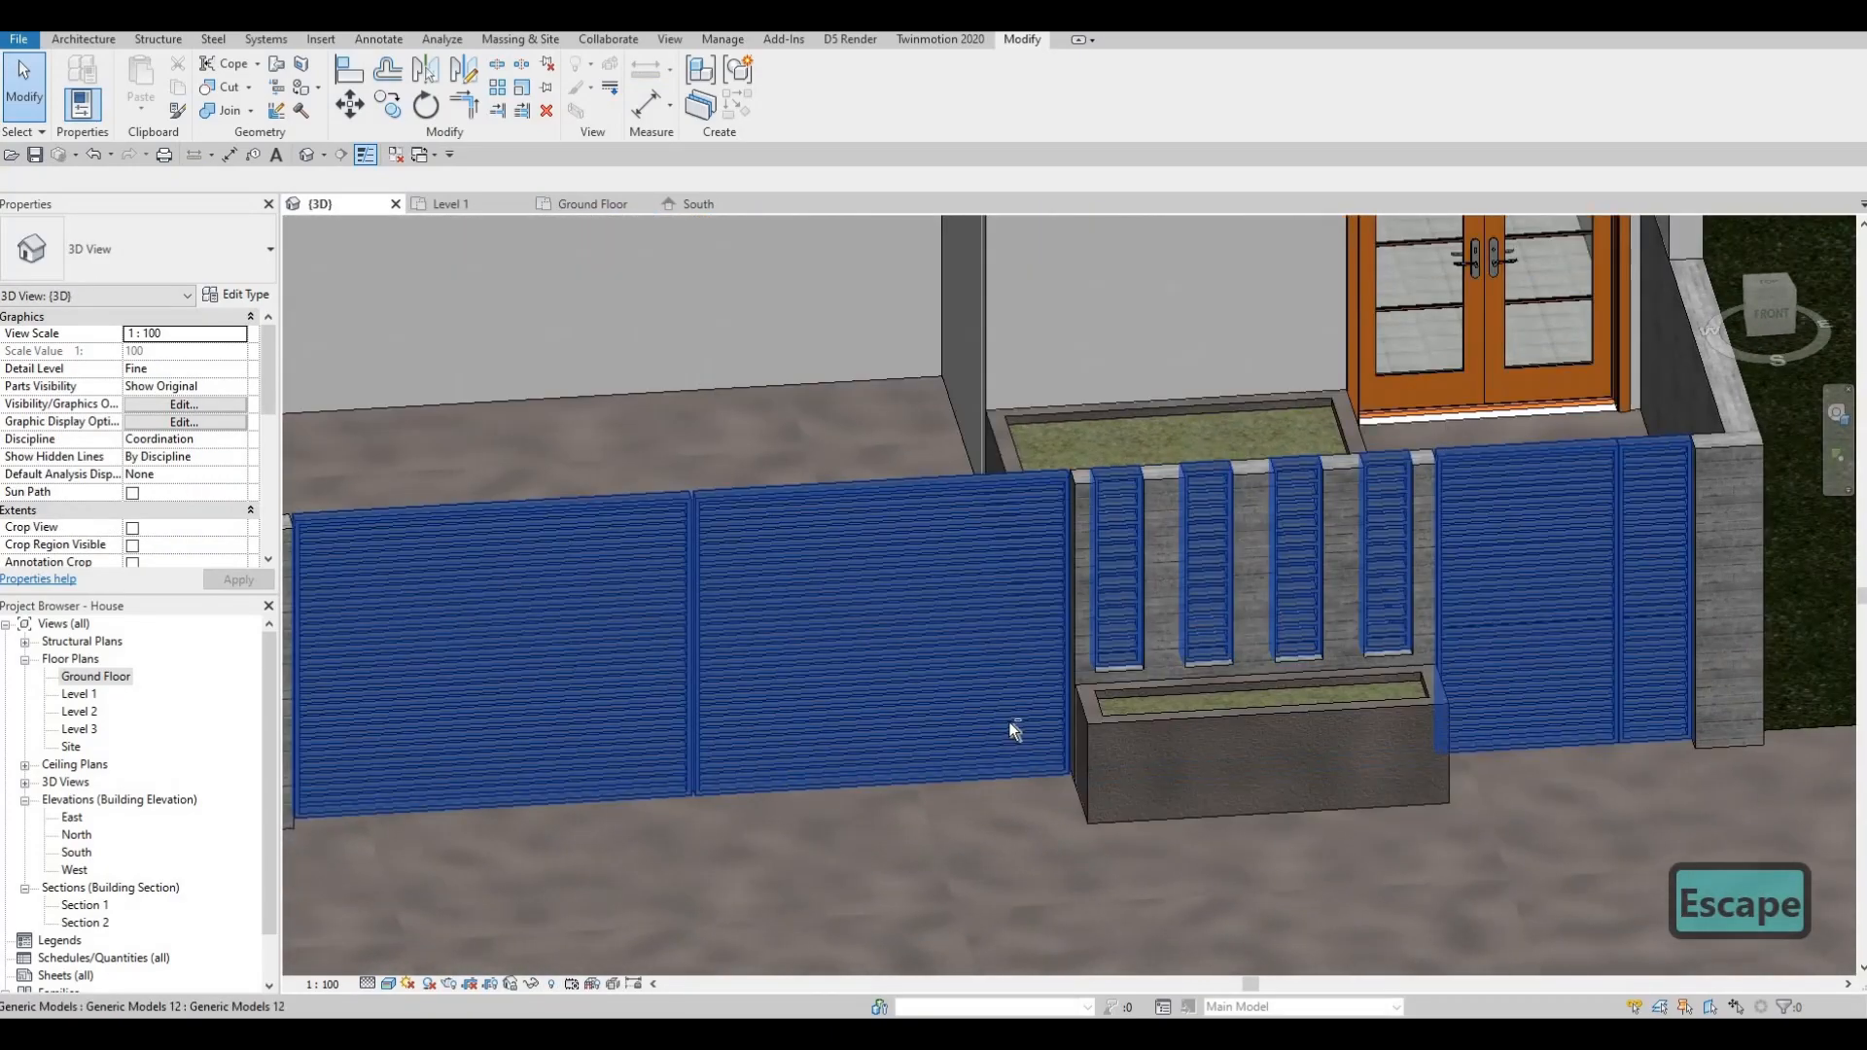
pyautogui.keyDown('shift'); pyautogui.moveTo(1091, 603); pyautogui.dragTo(1122, 682, button='middle'); pyautogui.keyUp('shift')
pyautogui.click(1113, 692)
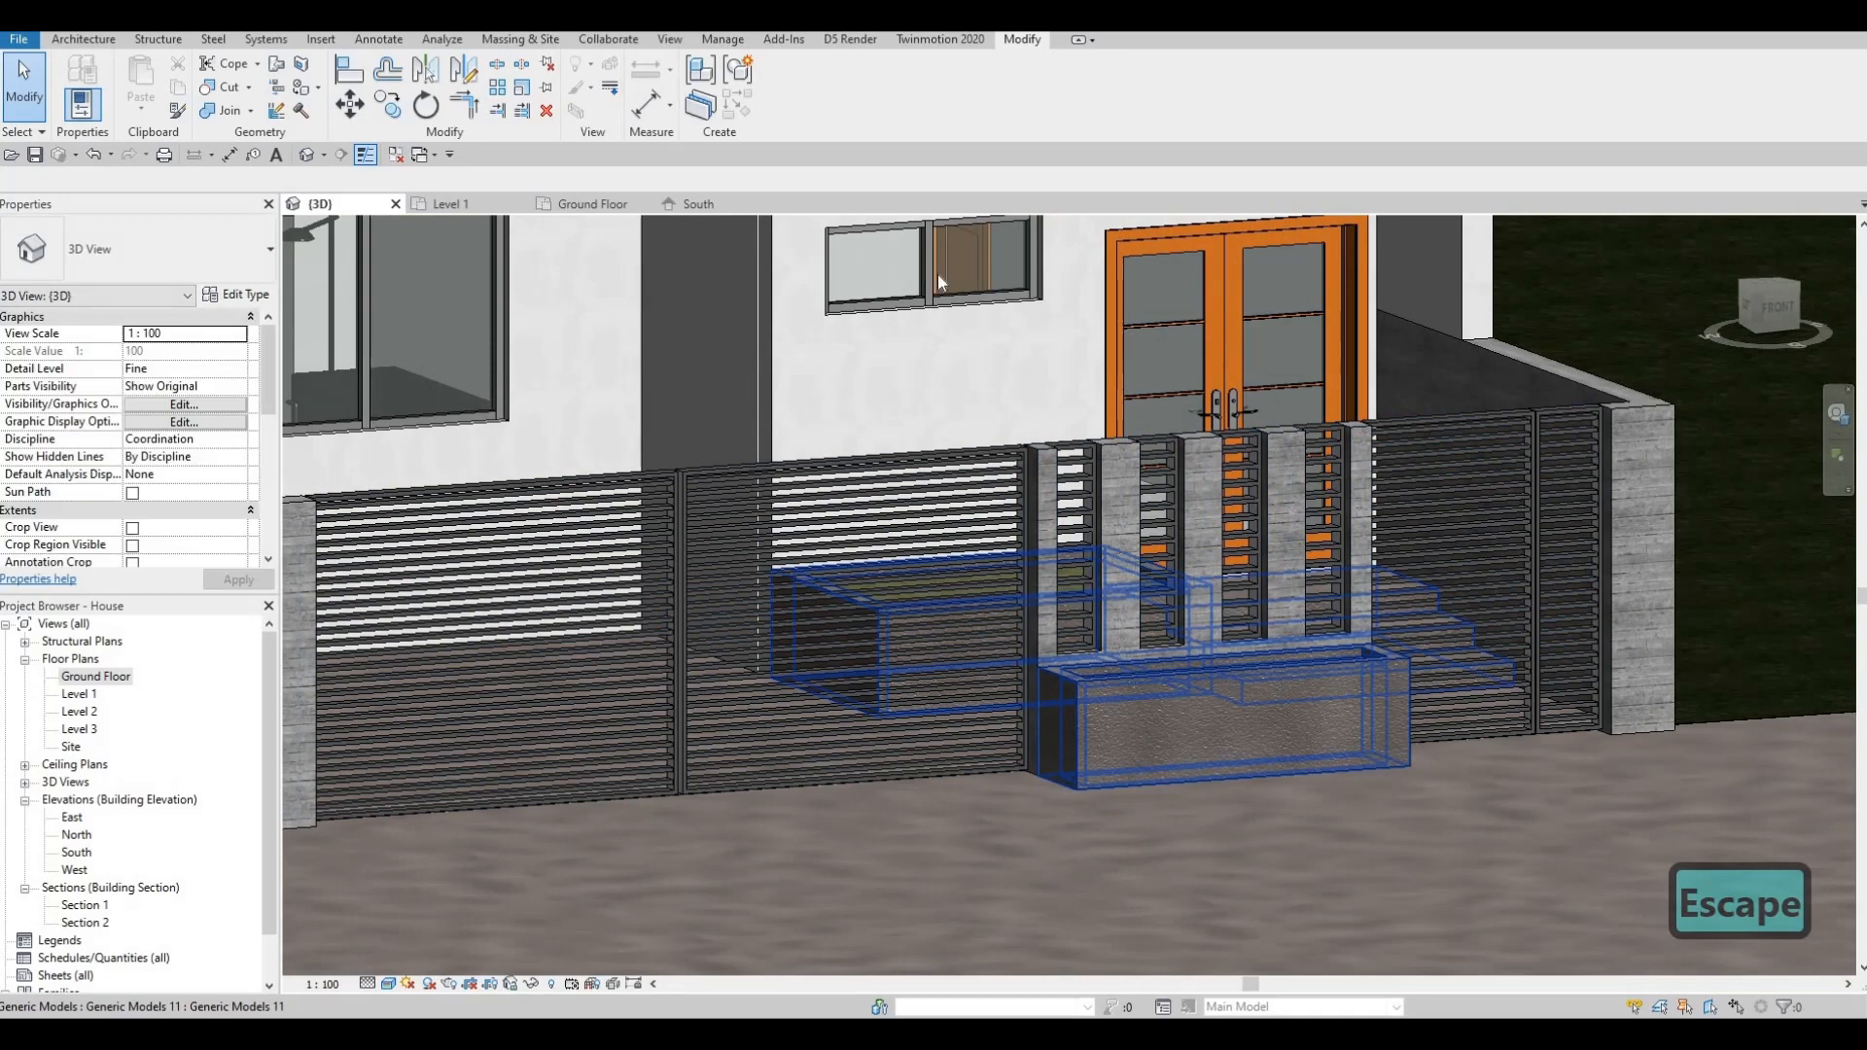
pyautogui.doubleClick(1152, 708)
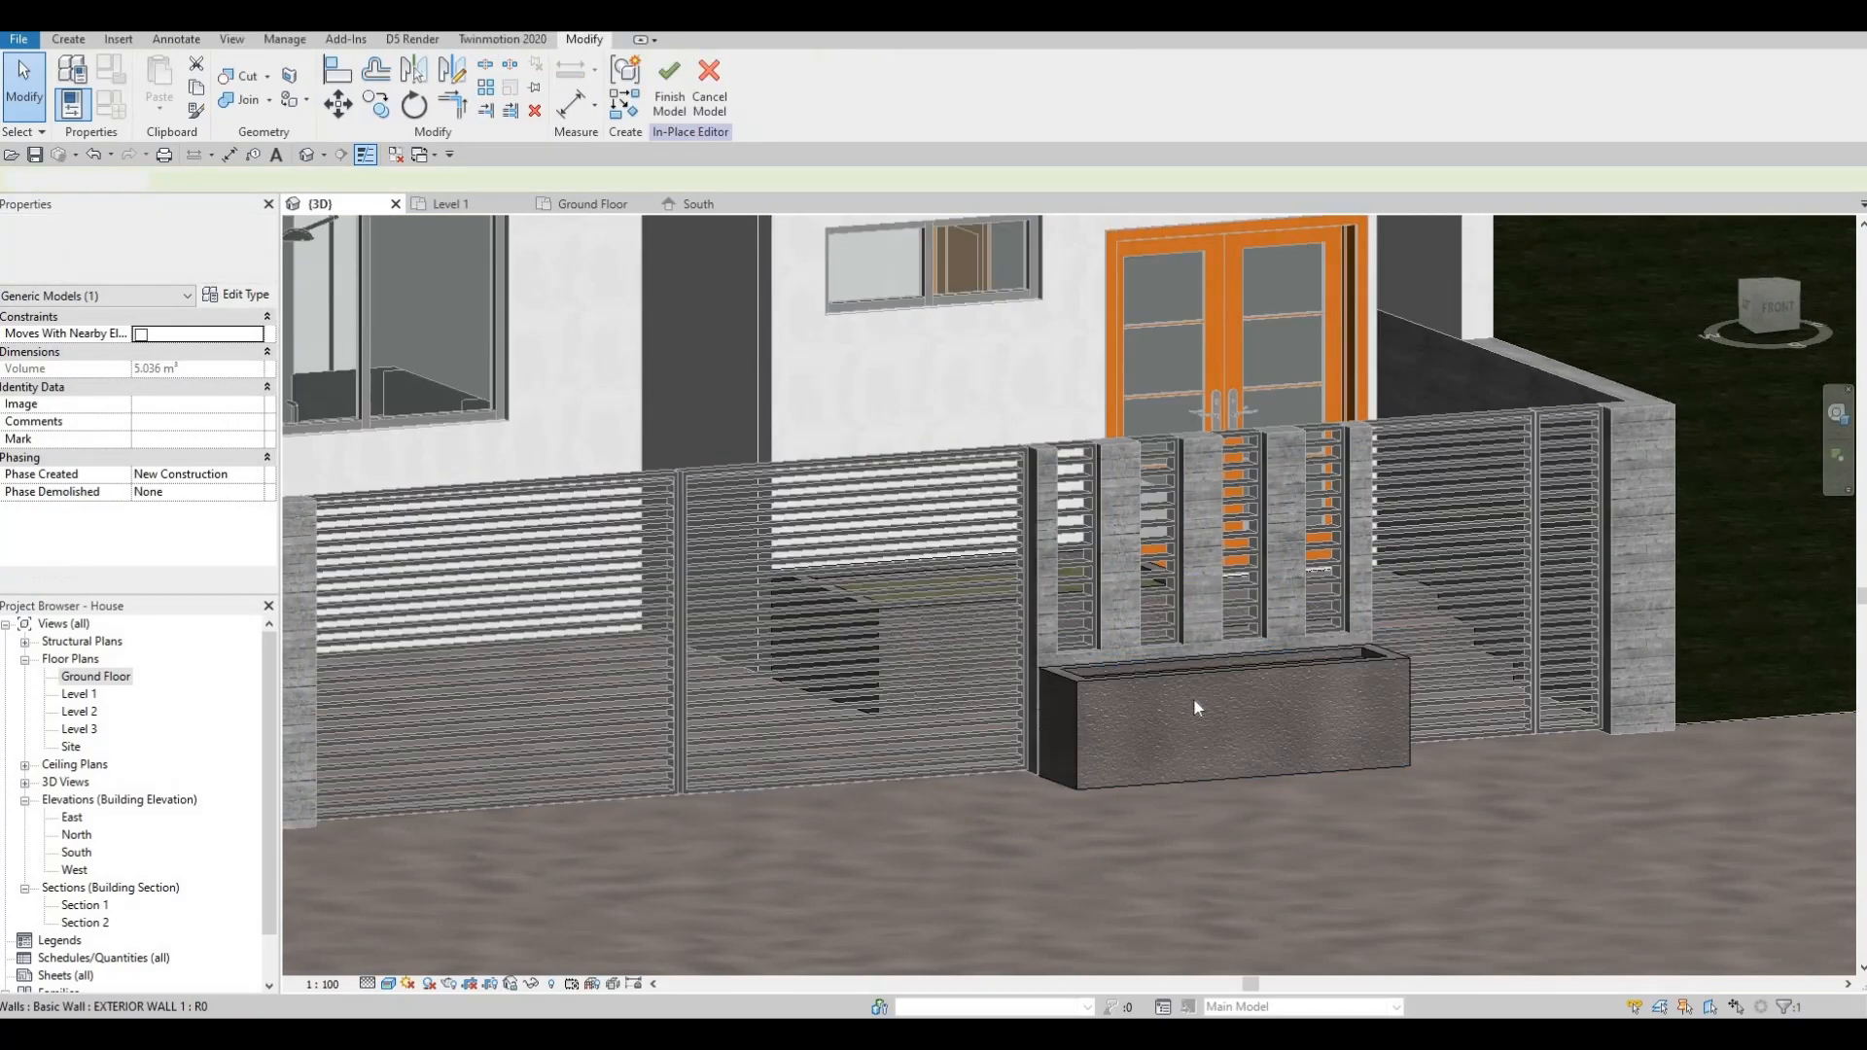
pyautogui.click(1225, 676)
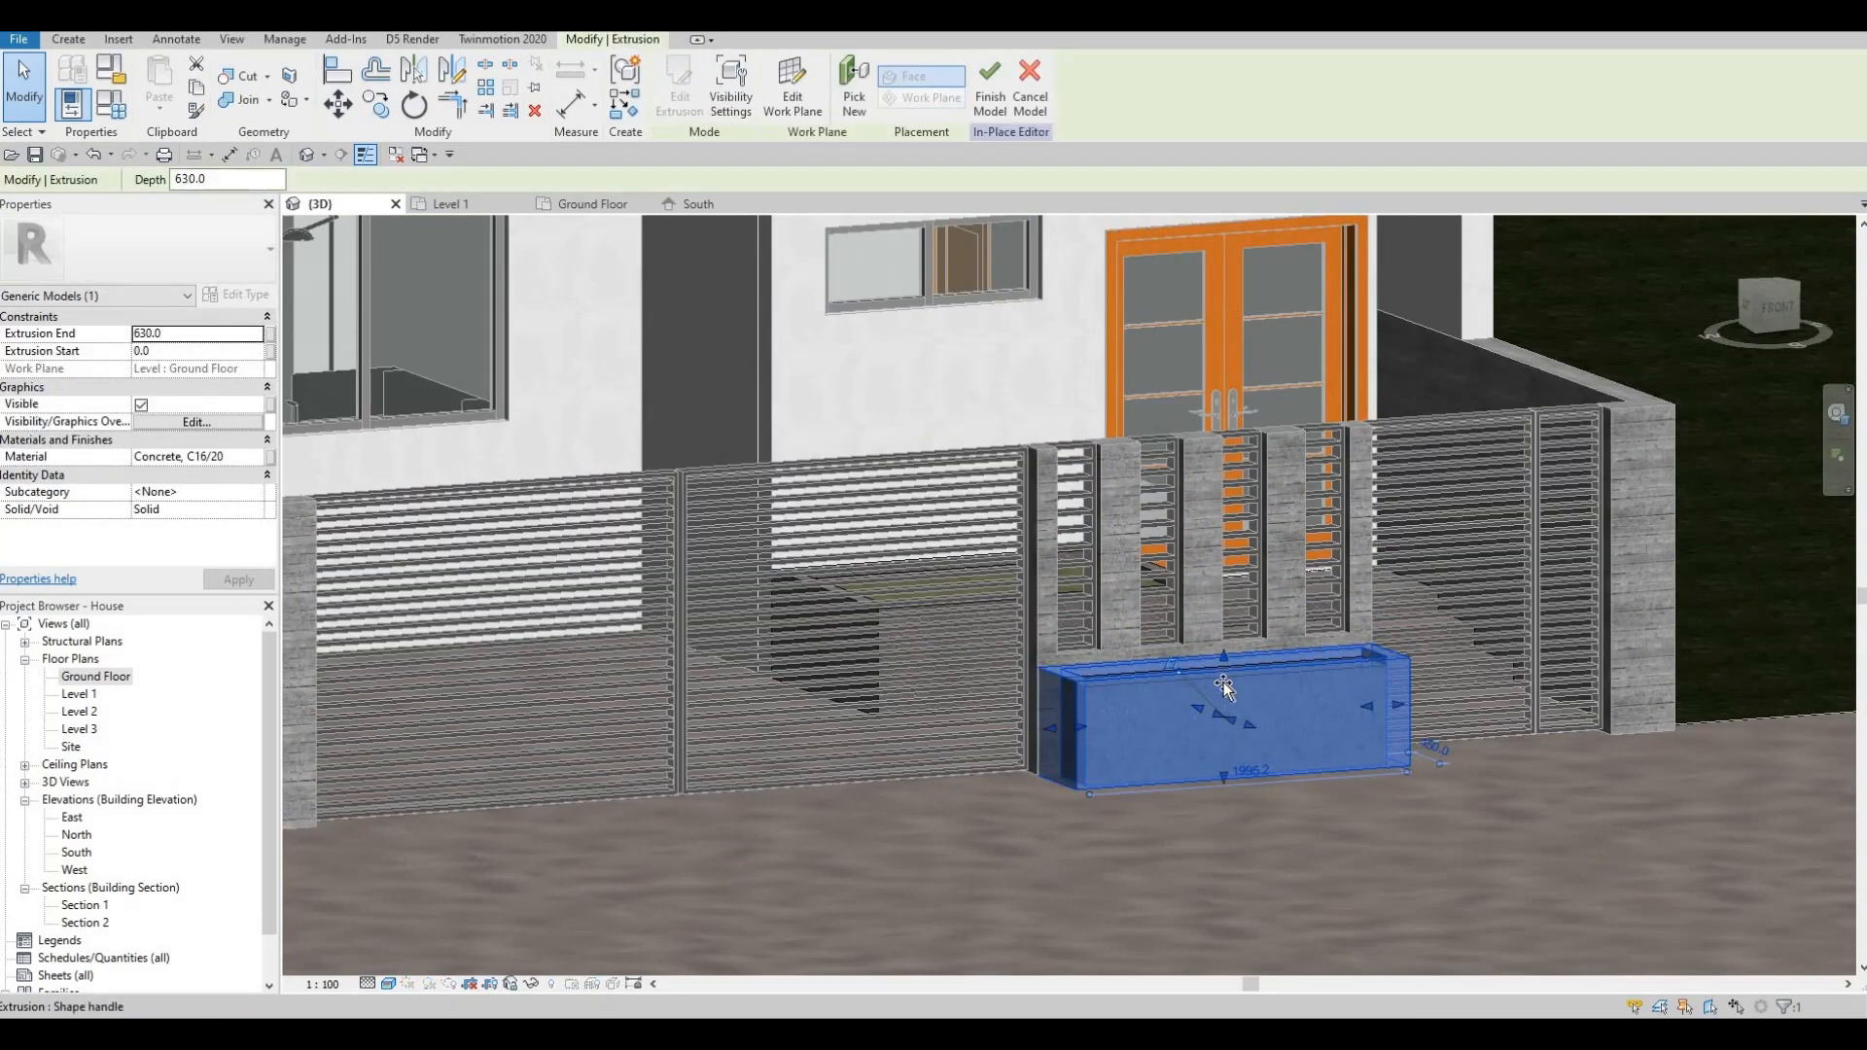
pyautogui.moveTo(1223, 674); pyautogui.dragTo(1223, 697)
pyautogui.press('Escape')
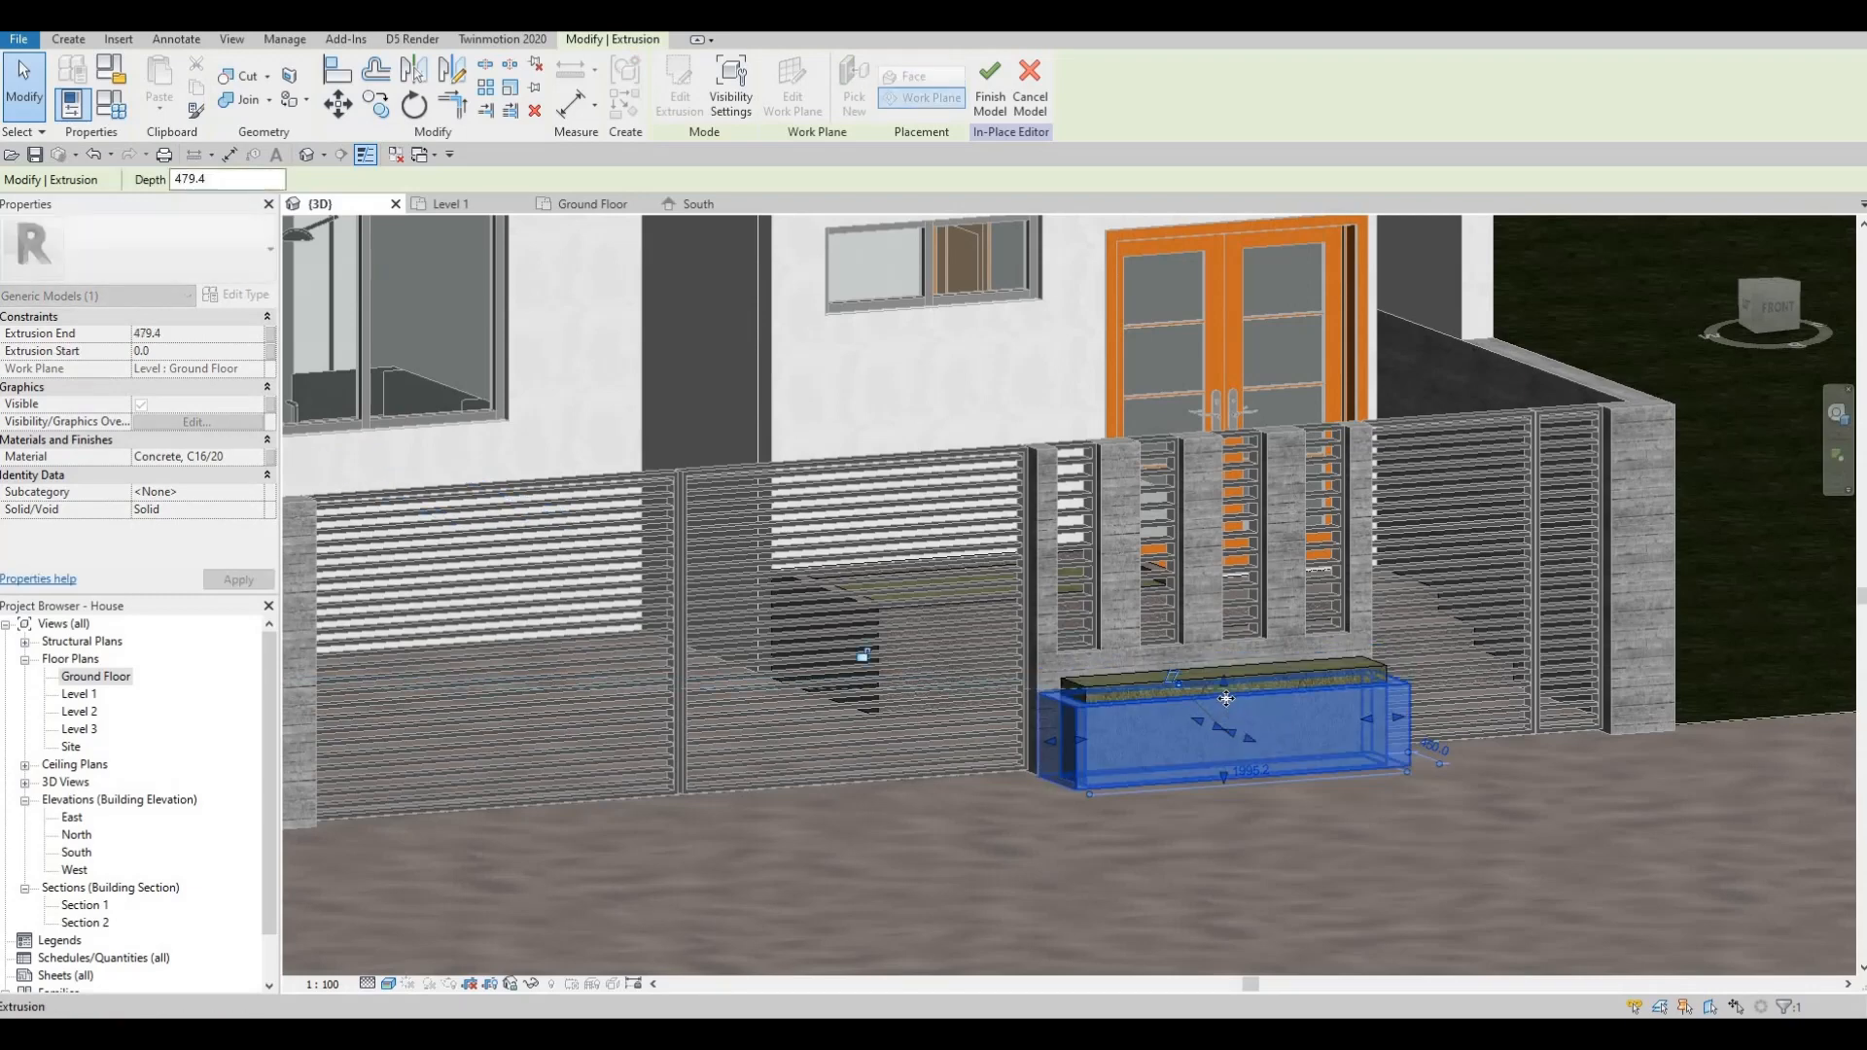
# - Lower the street-side planter's plant fill to just below the box's rim and finish the in-place model
pyautogui.scroll(3, 1176, 675)
pyautogui.click(1206, 646)
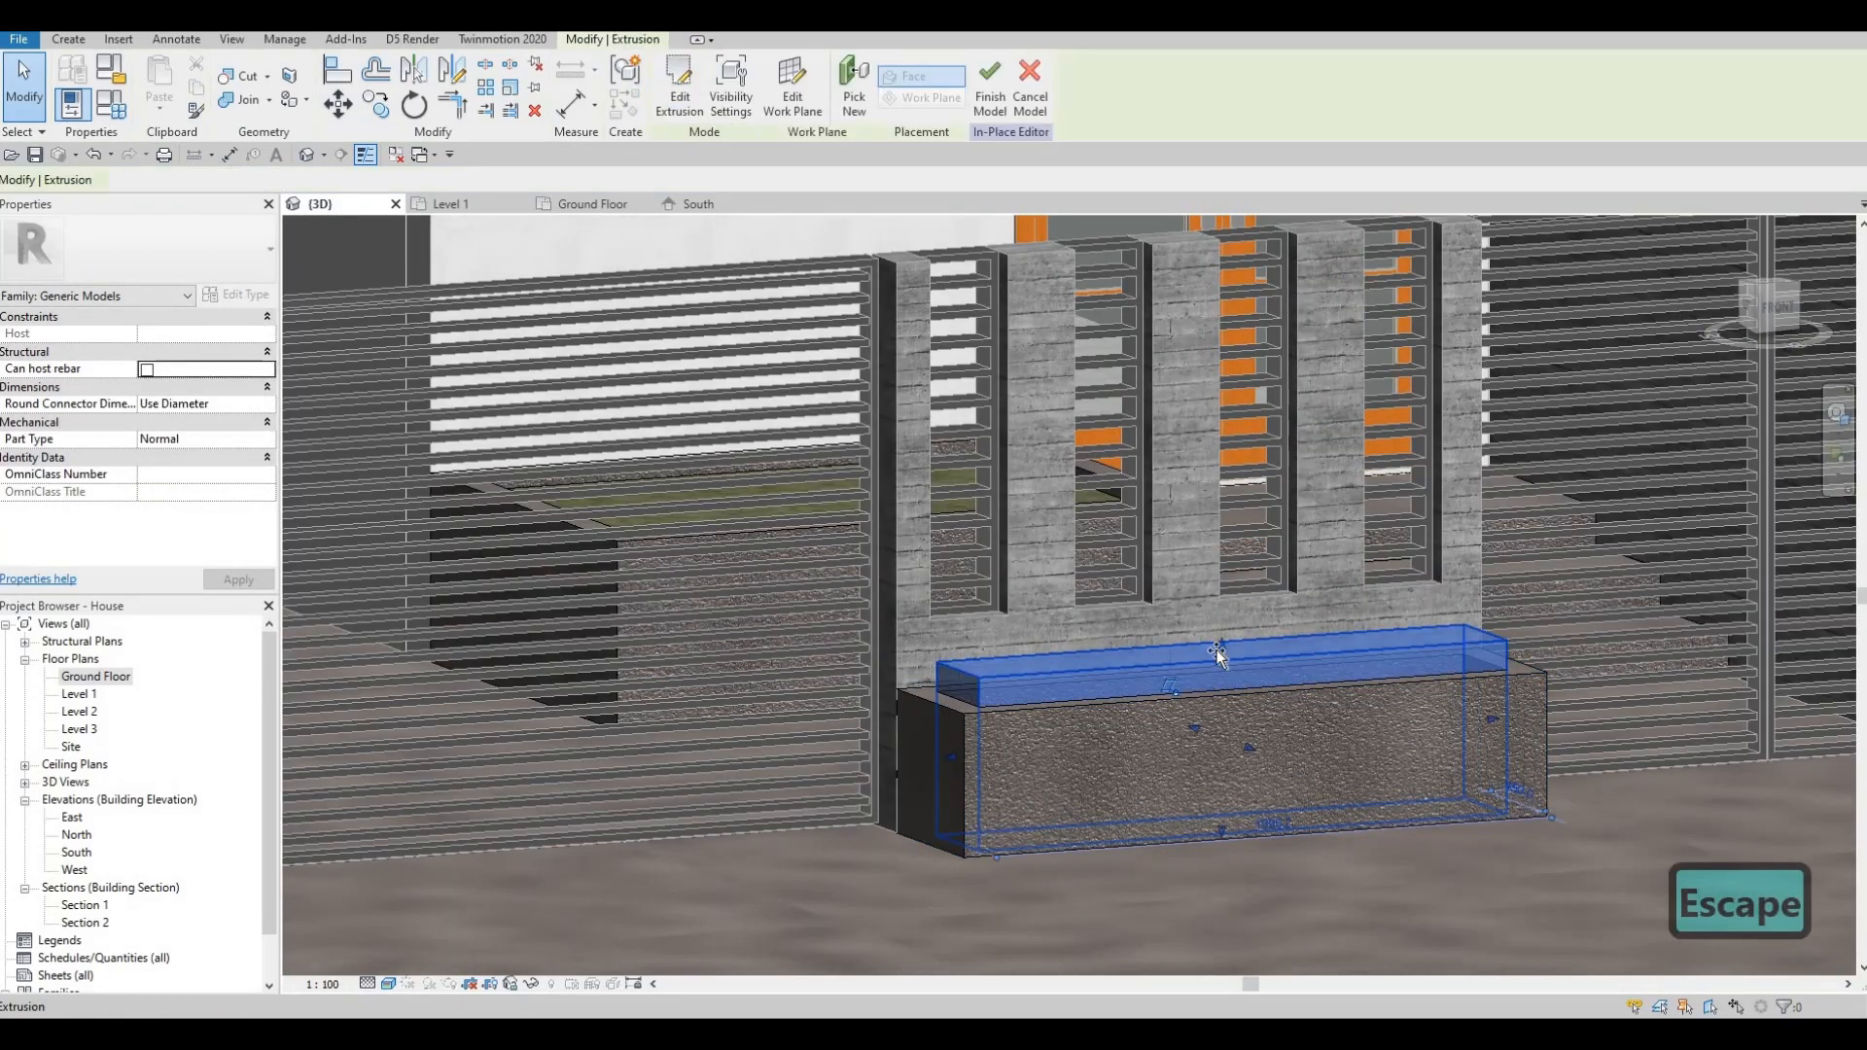
pyautogui.moveTo(1219, 690); pyautogui.dragTo(1219, 669)
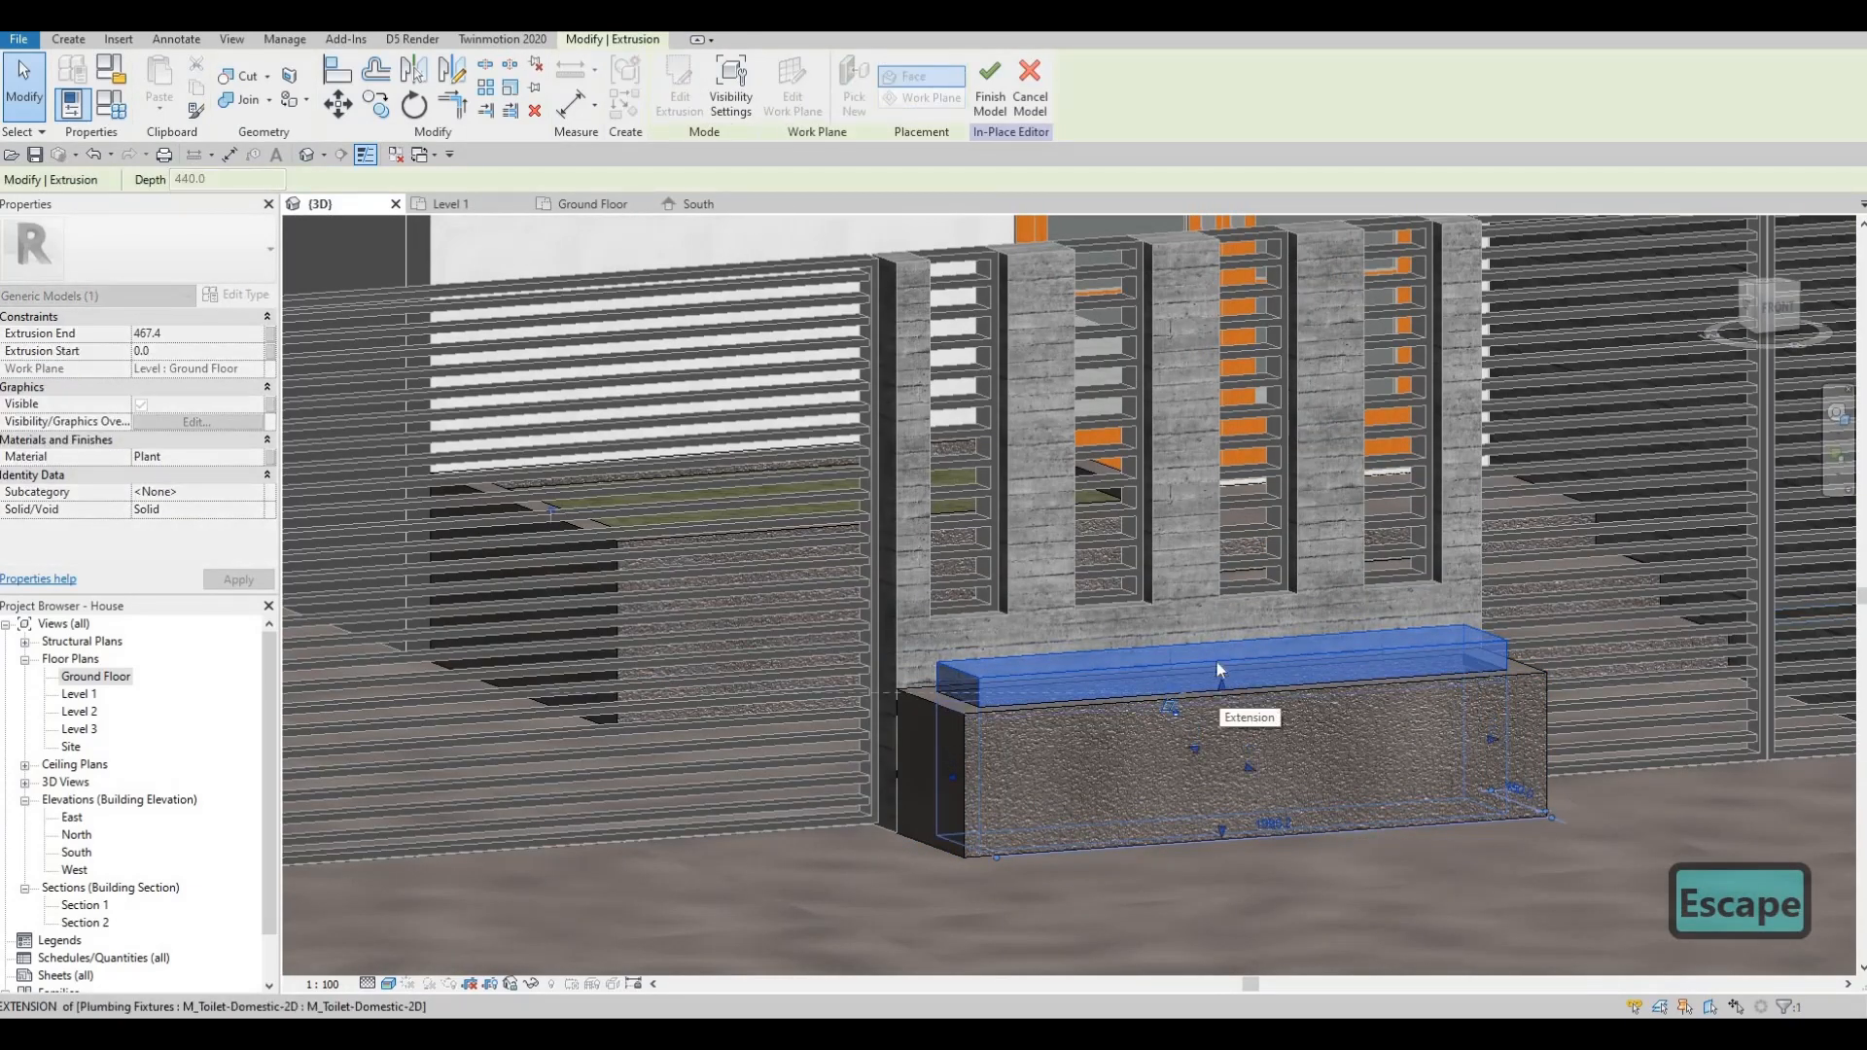
pyautogui.press('Escape')
pyautogui.scroll(-3, 1126, 628)
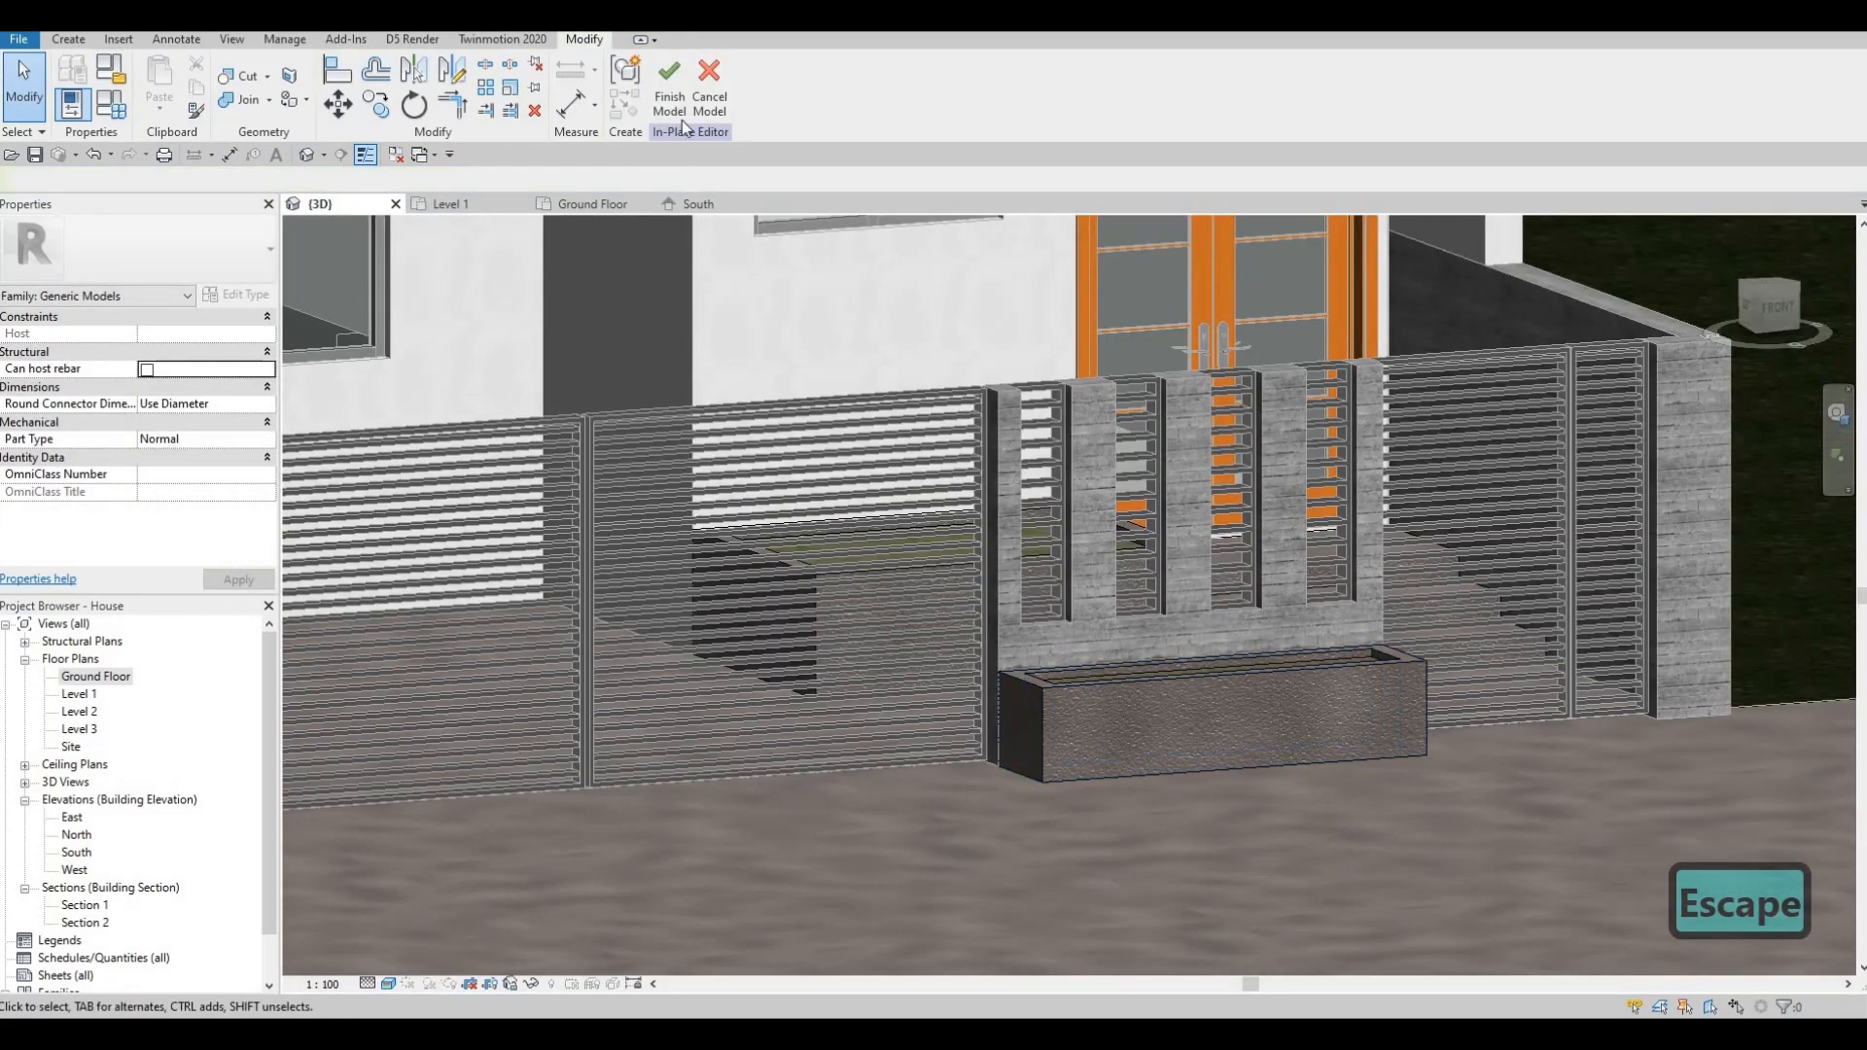
pyautogui.scroll(-1, 1488, 603)
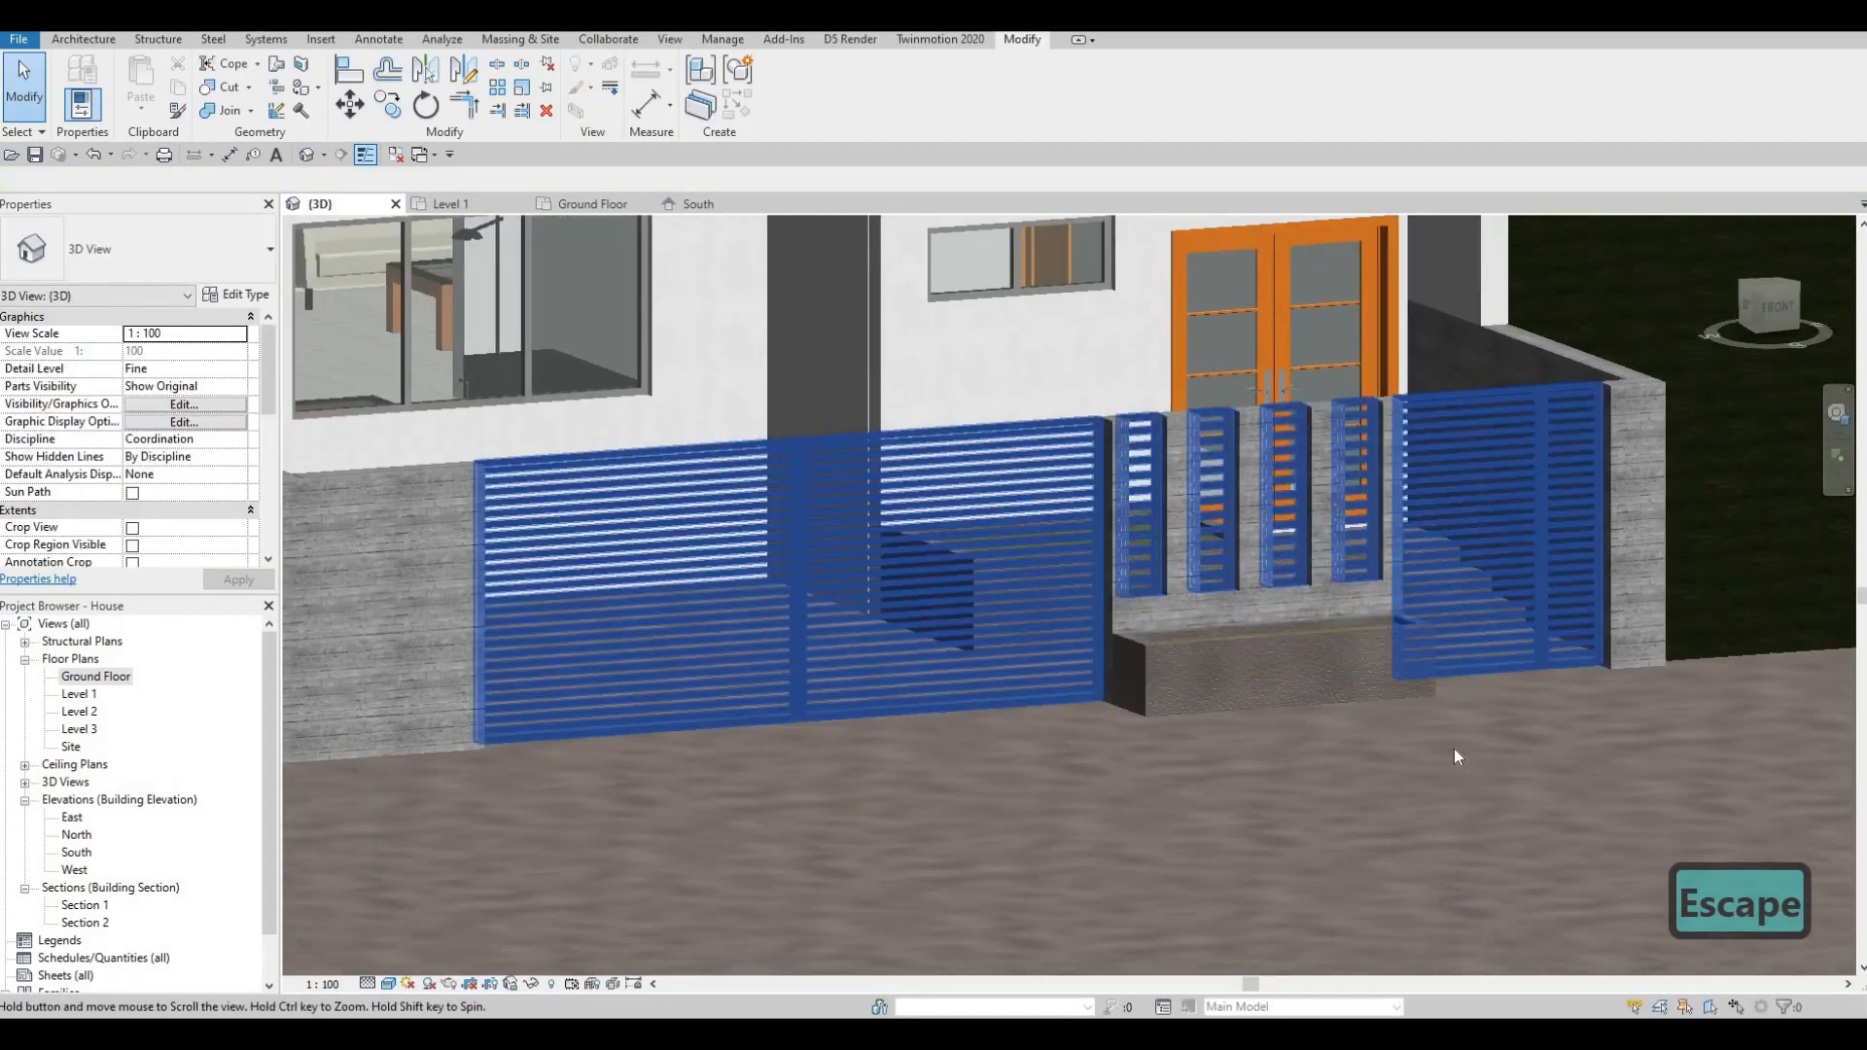
# - Examine the finished street front in 3D from several angles, checking the slatted fence, gates and concrete planter against the house
pyautogui.moveTo(1454, 749); pyautogui.dragTo(1568, 694, button='middle')
pyautogui.scroll(-1, 1556, 706)
pyautogui.press('Escape')
pyautogui.keyDown('shift'); pyautogui.moveTo(1654, 963); pyautogui.dragTo(1074, 686, button='middle'); pyautogui.keyUp('shift')
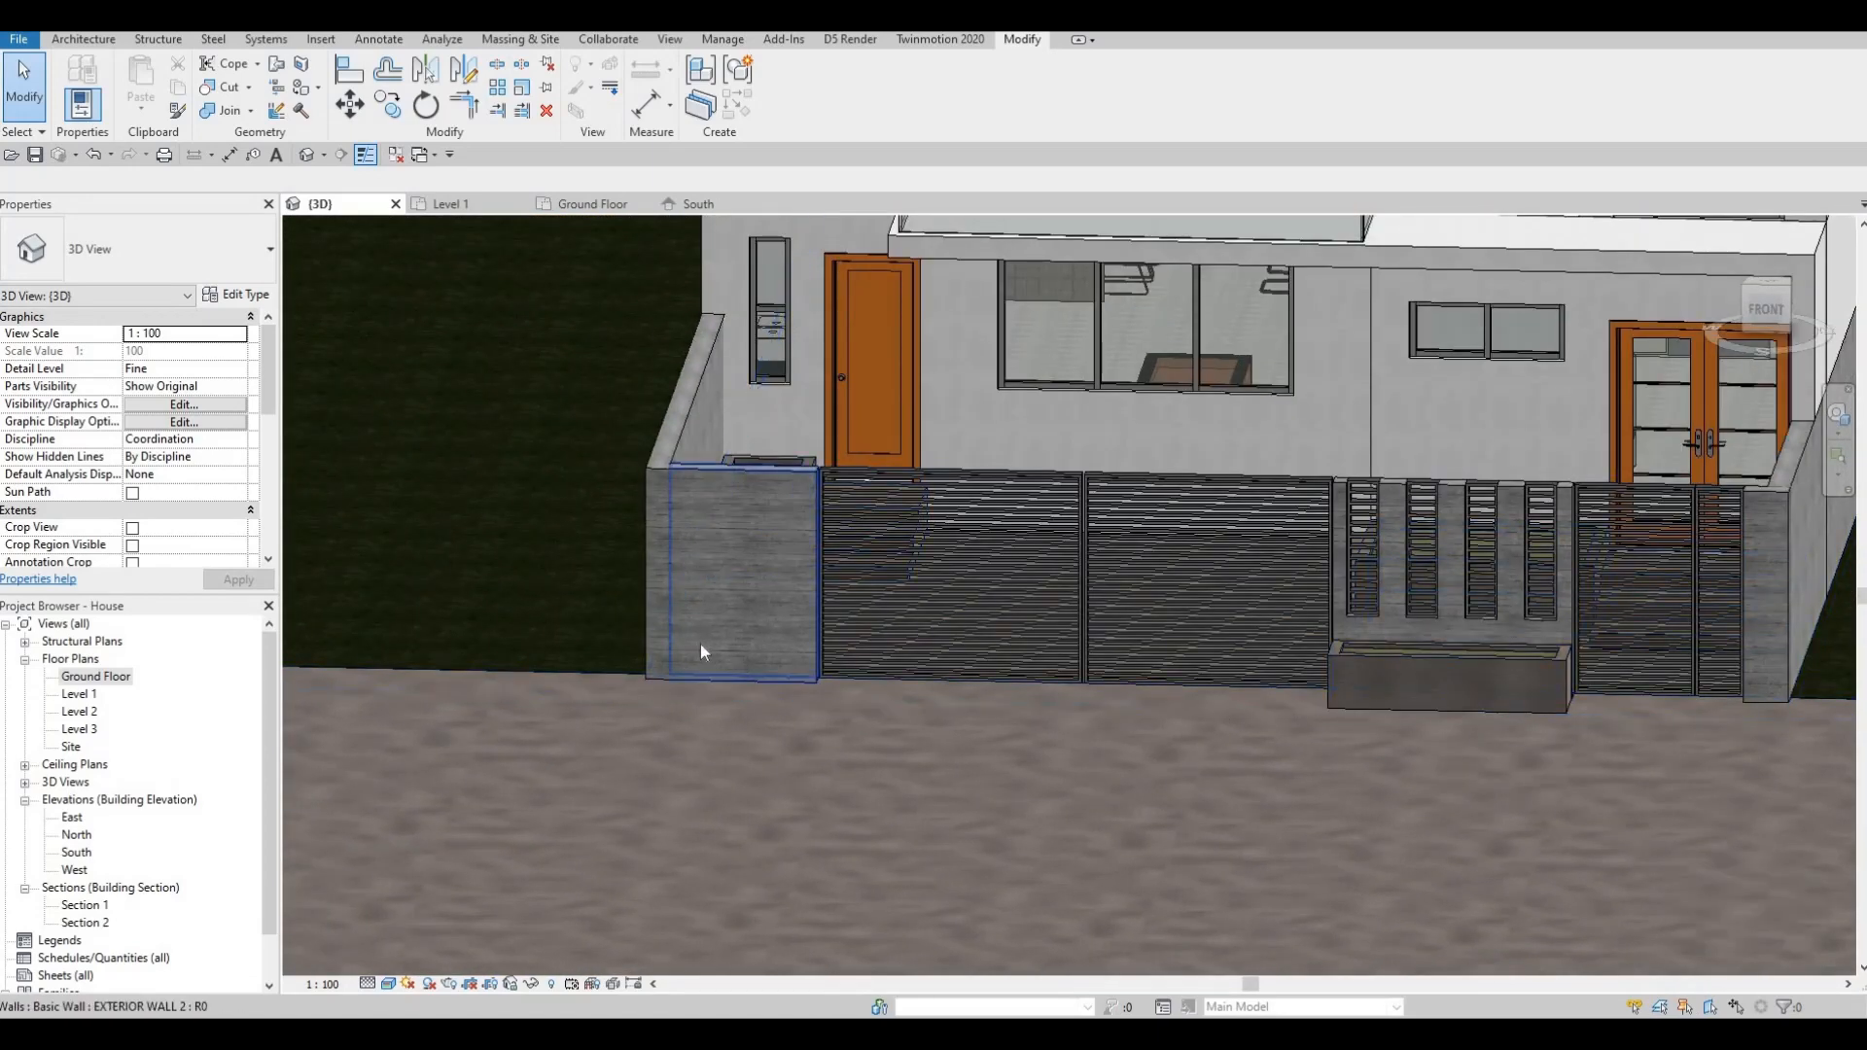
pyautogui.scroll(-4, 720, 642)
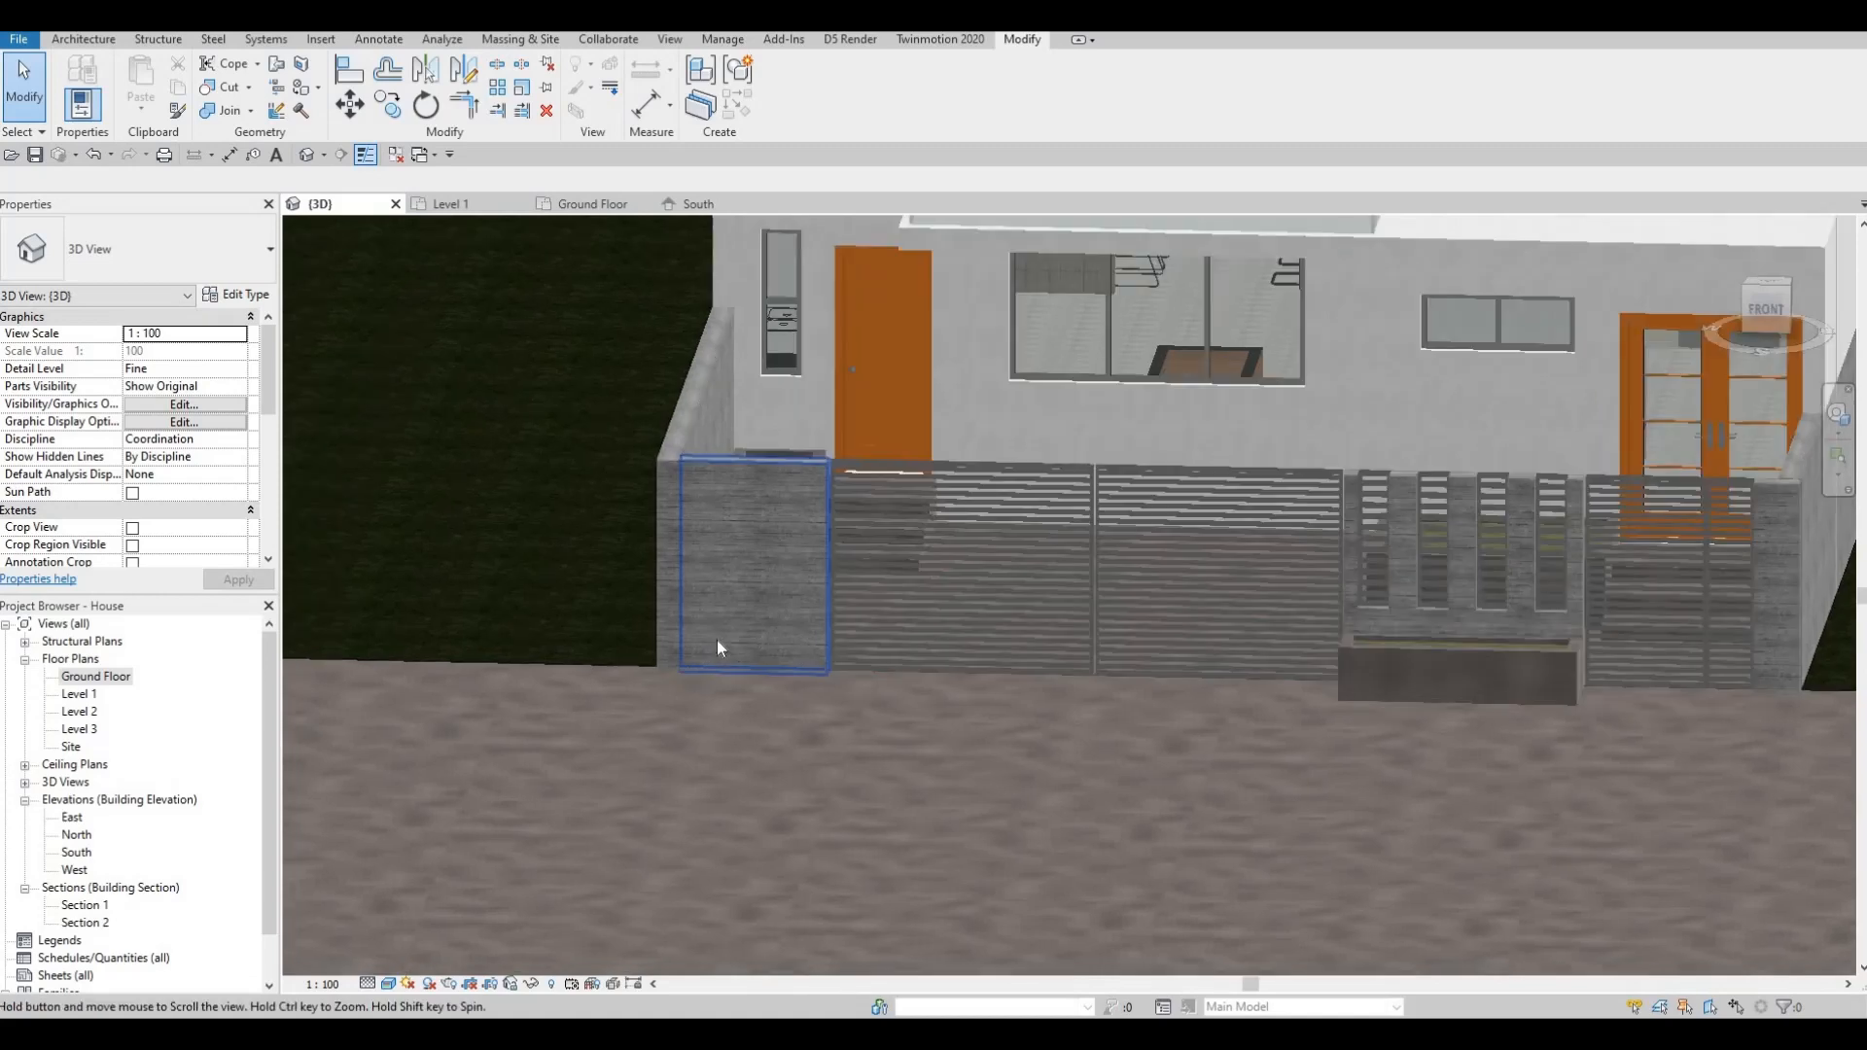
pyautogui.keyDown('shift'); pyautogui.moveTo(1085, 702); pyautogui.dragTo(1214, 603, button='middle'); pyautogui.keyUp('shift')
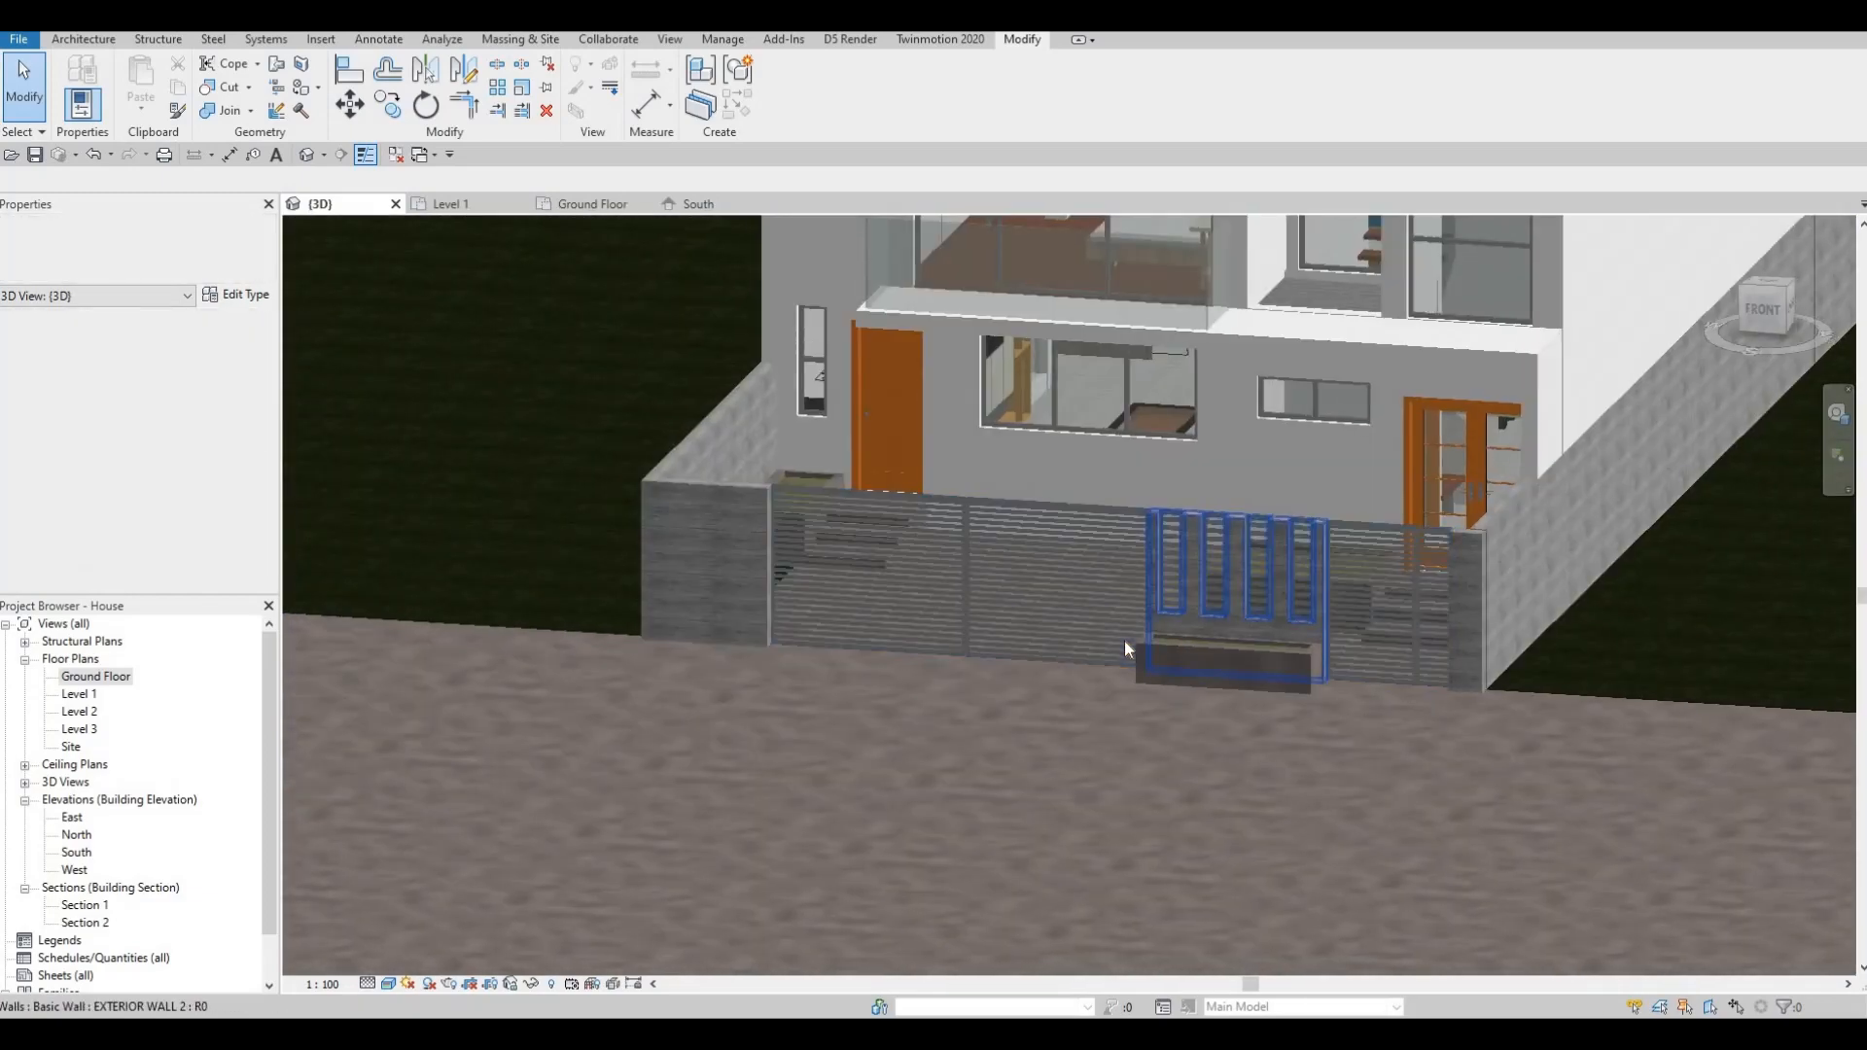
pyautogui.scroll(5, 1124, 640)
pyautogui.scroll(-5, 1031, 640)
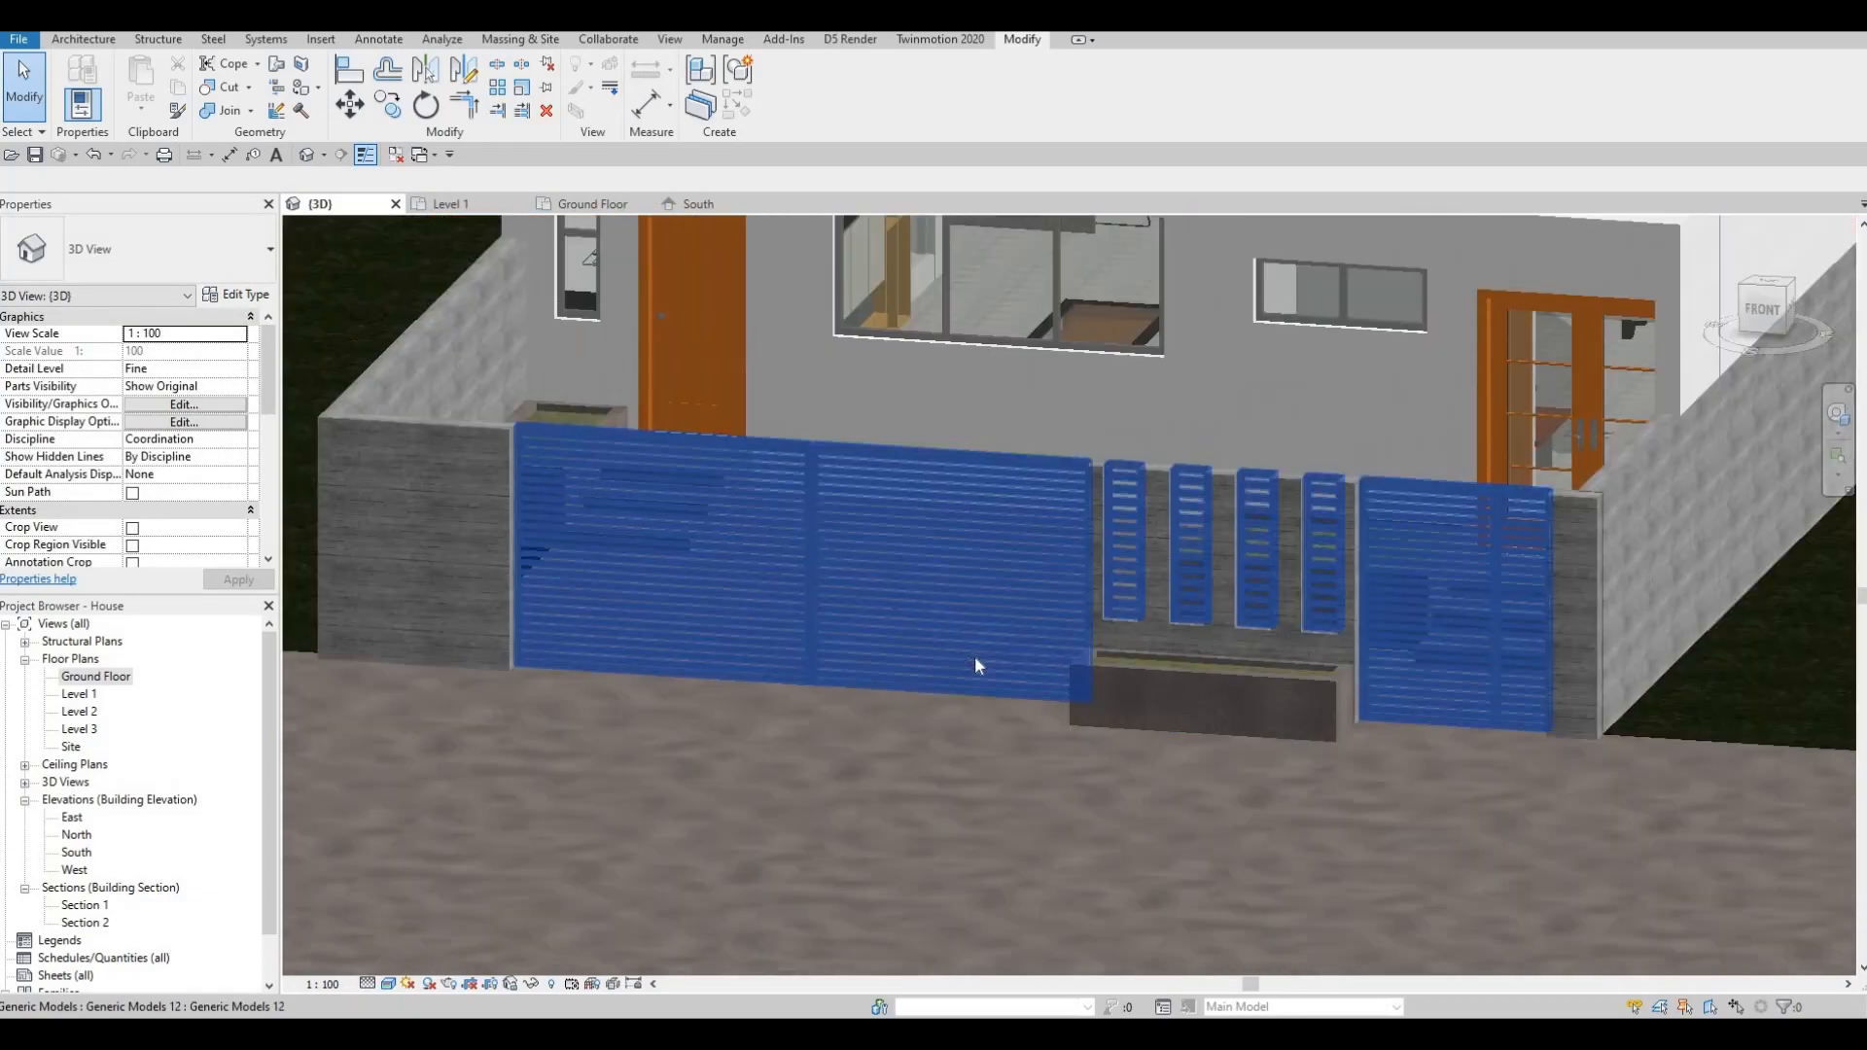
pyautogui.keyDown('shift'); pyautogui.moveTo(975, 655); pyautogui.dragTo(1114, 725, button='middle'); pyautogui.keyUp('shift')
pyautogui.keyDown('shift'); pyautogui.moveTo(1175, 681); pyautogui.dragTo(1132, 861, button='middle'); pyautogui.keyUp('shift')
pyautogui.scroll(-2, 1151, 779)
pyautogui.scroll(-1, 1107, 775)
pyautogui.scroll(3, 1107, 776)
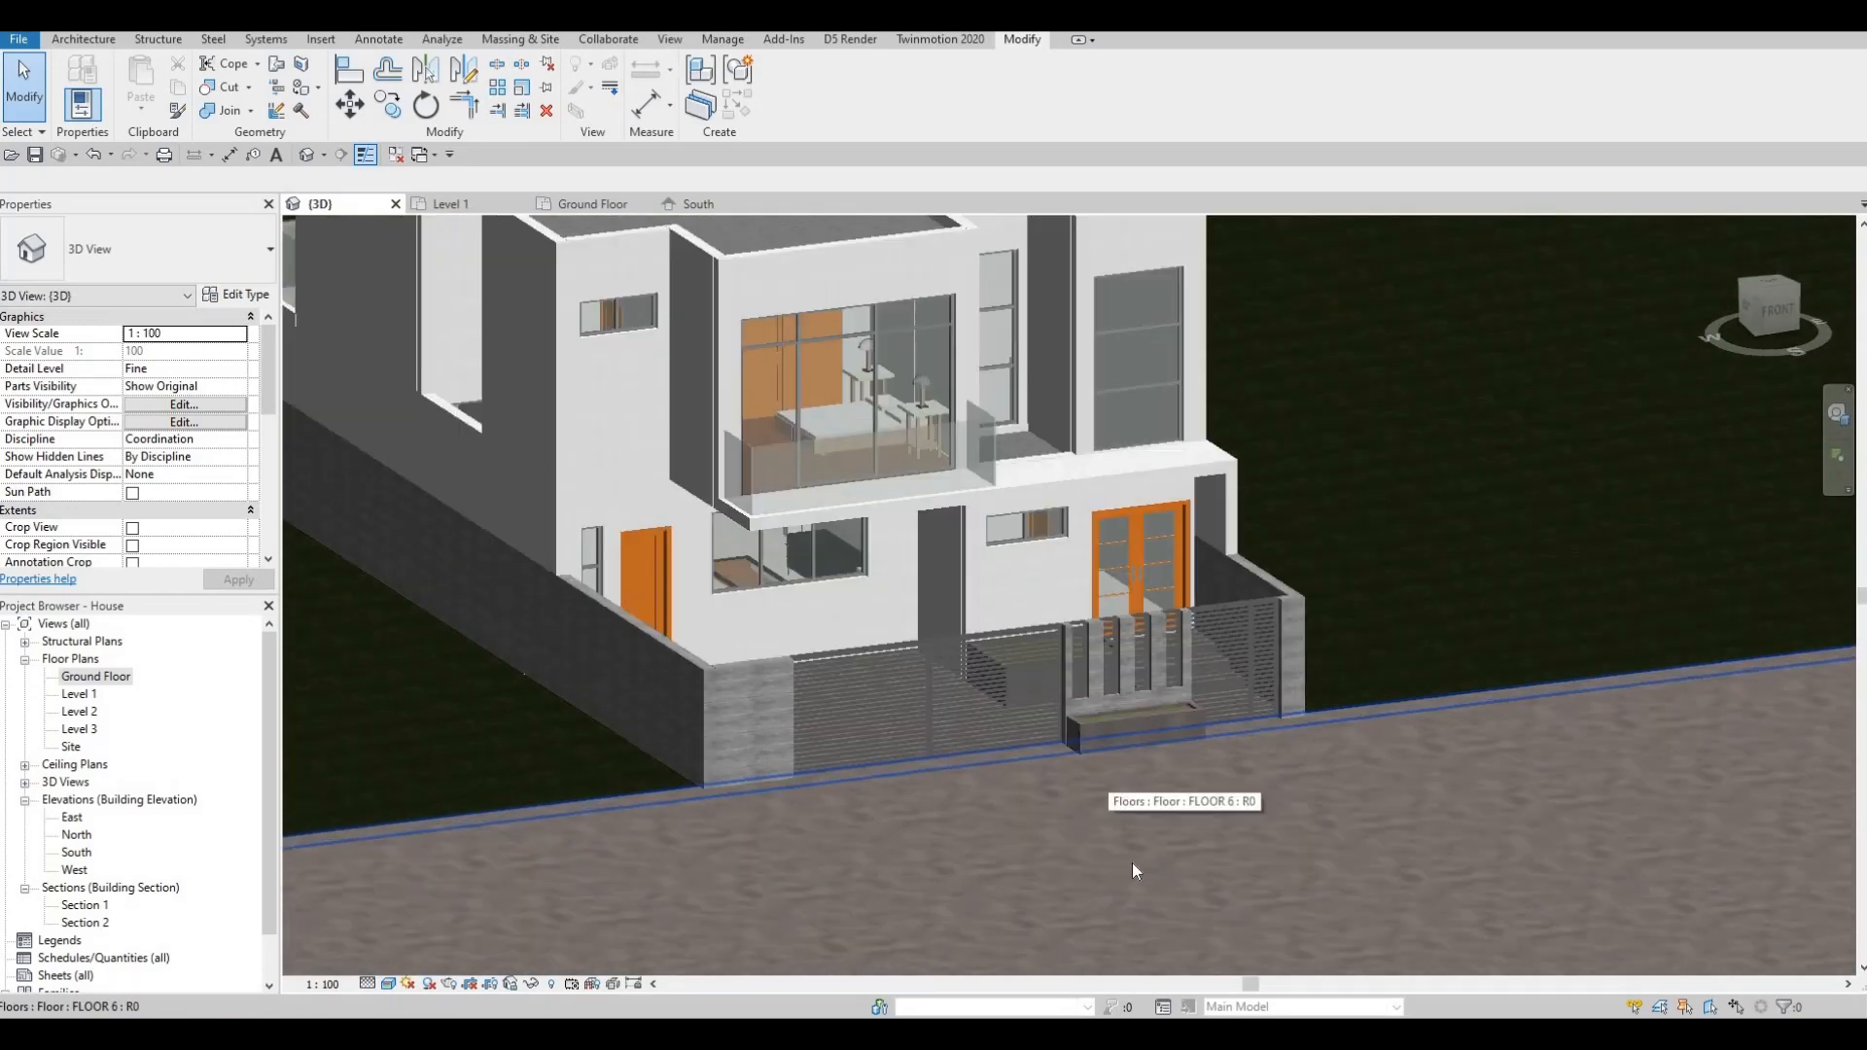
pyautogui.scroll(3, 1262, 906)
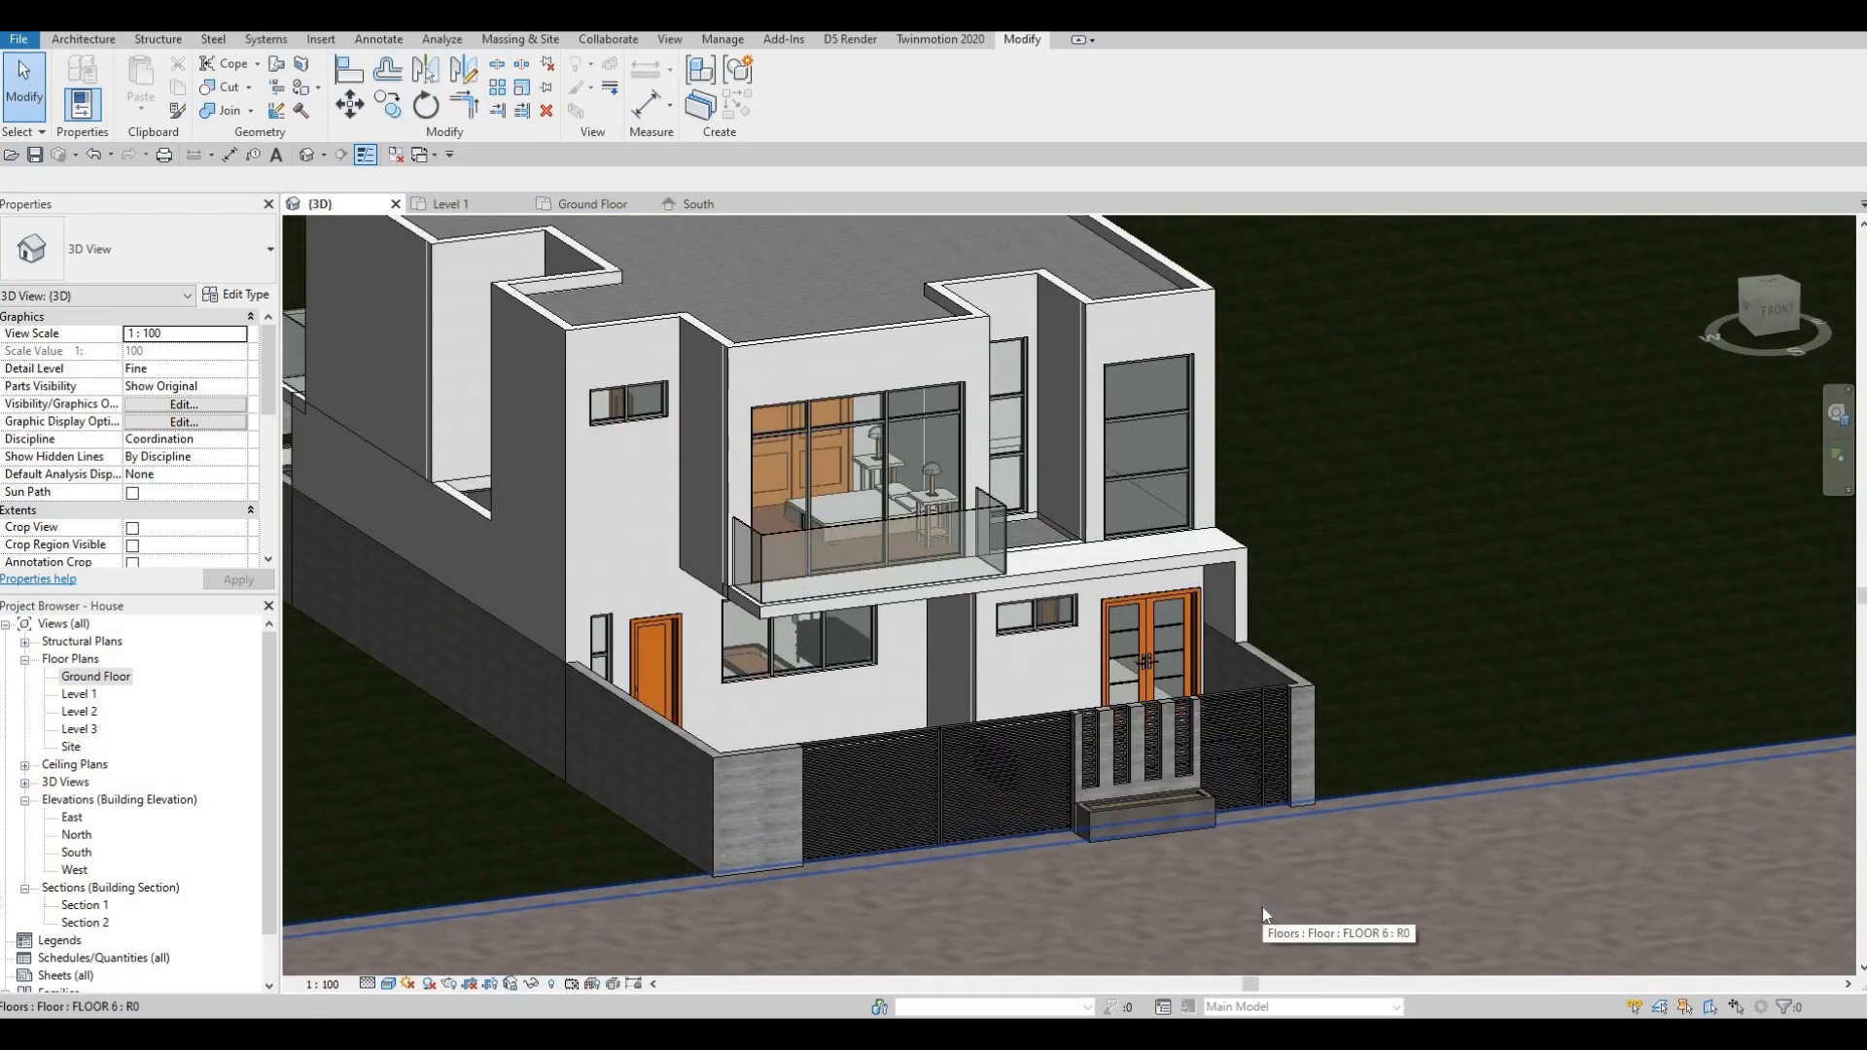